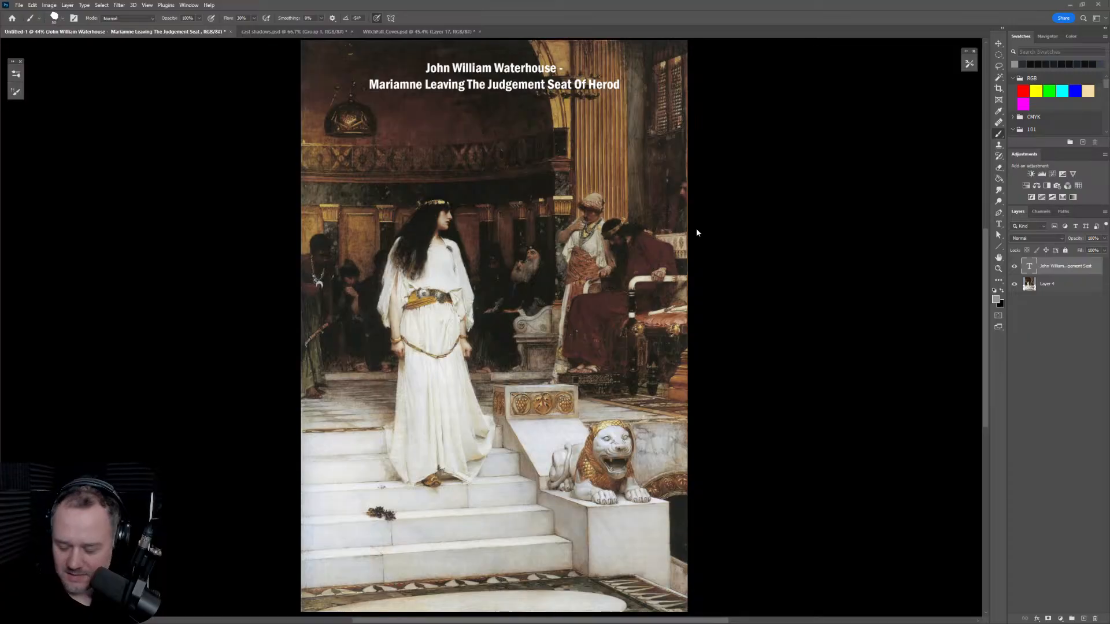
Step: Examine the painting's stone lion, marble steps, seated figures and attendant up close, and compare them with the whole composition
key("z")
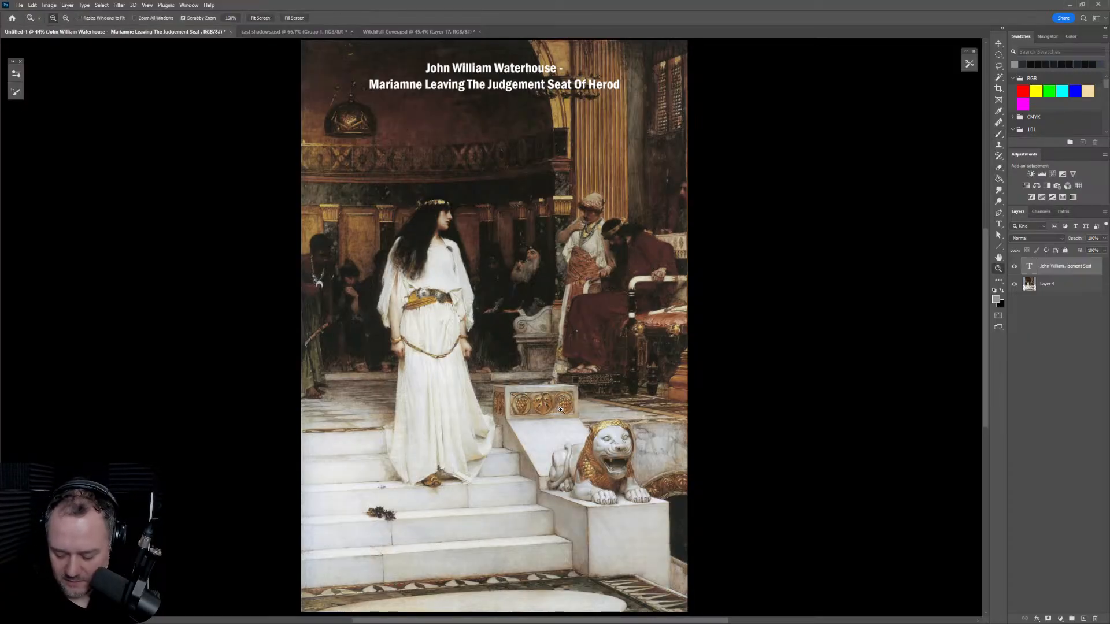
left_click_drag(599, 427, 609, 401)
key("b")
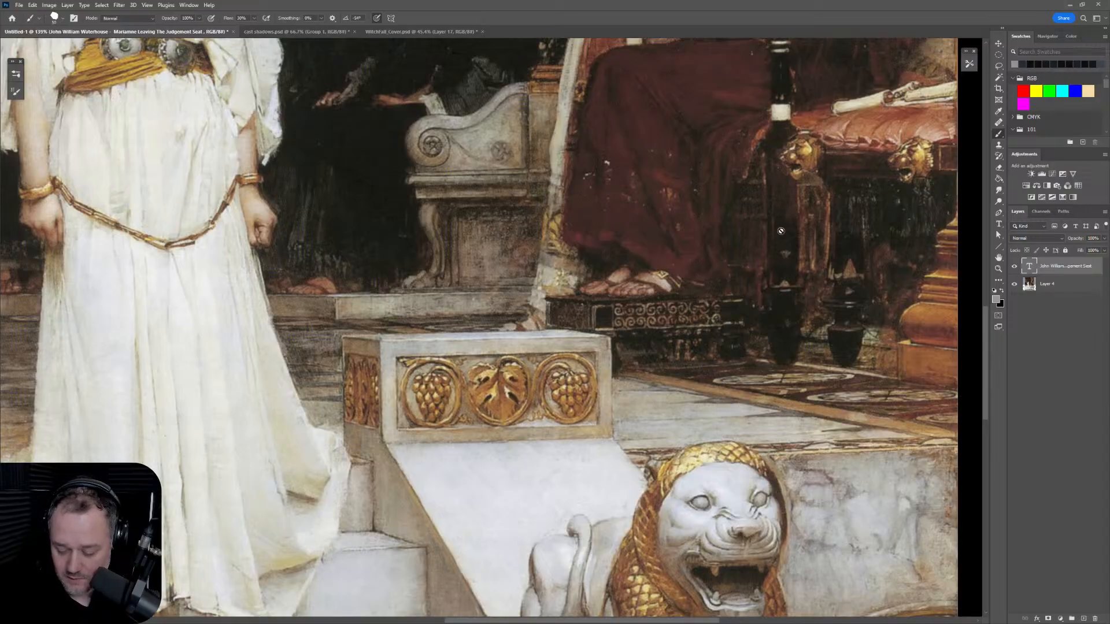
scroll(756, 490, "down", 5)
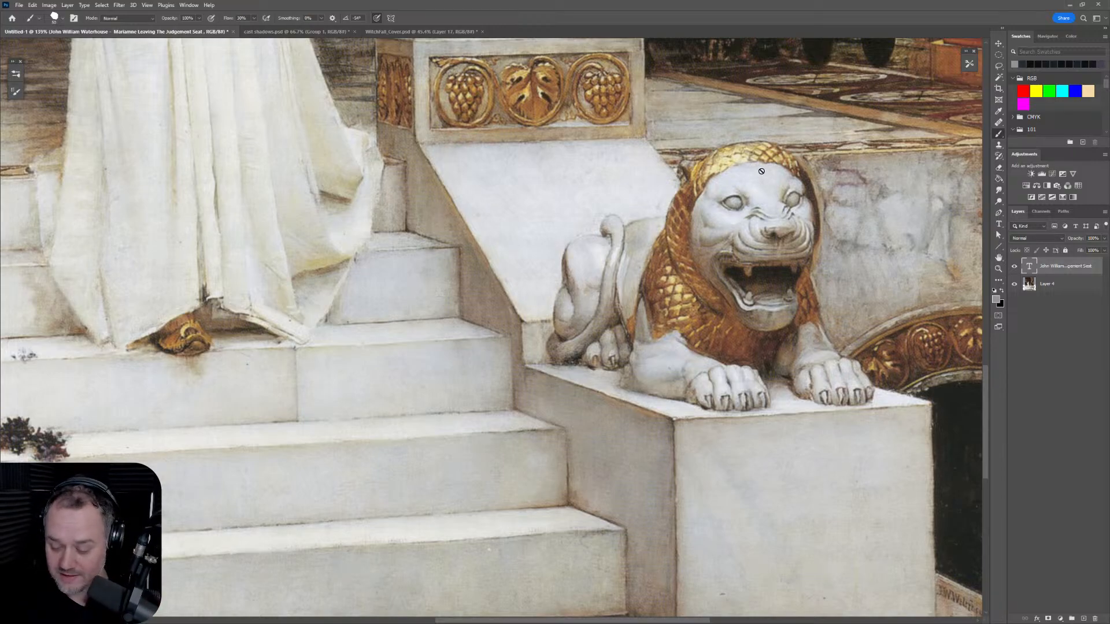
left_click_drag(750, 125, 701, 318)
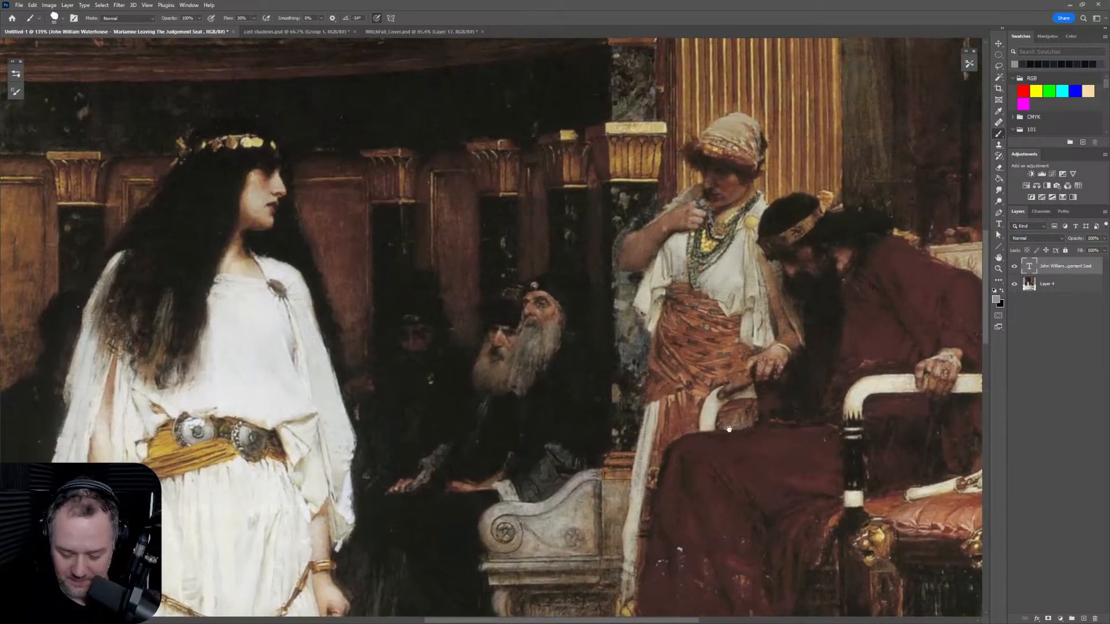
key("z")
mouse_move(855, 330)
left_mouse_down()
mouse_move(833, 336)
mouse_move(804, 392)
mouse_move(740, 399)
left_mouse_up()
key("b")
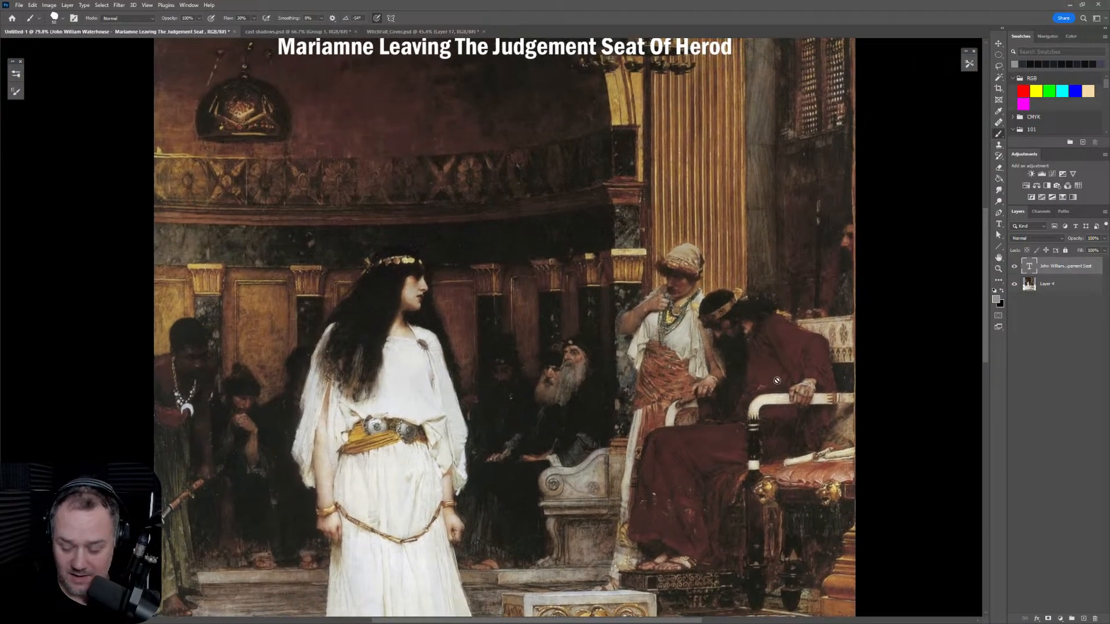
key("z")
left_click(766, 315)
key("b")
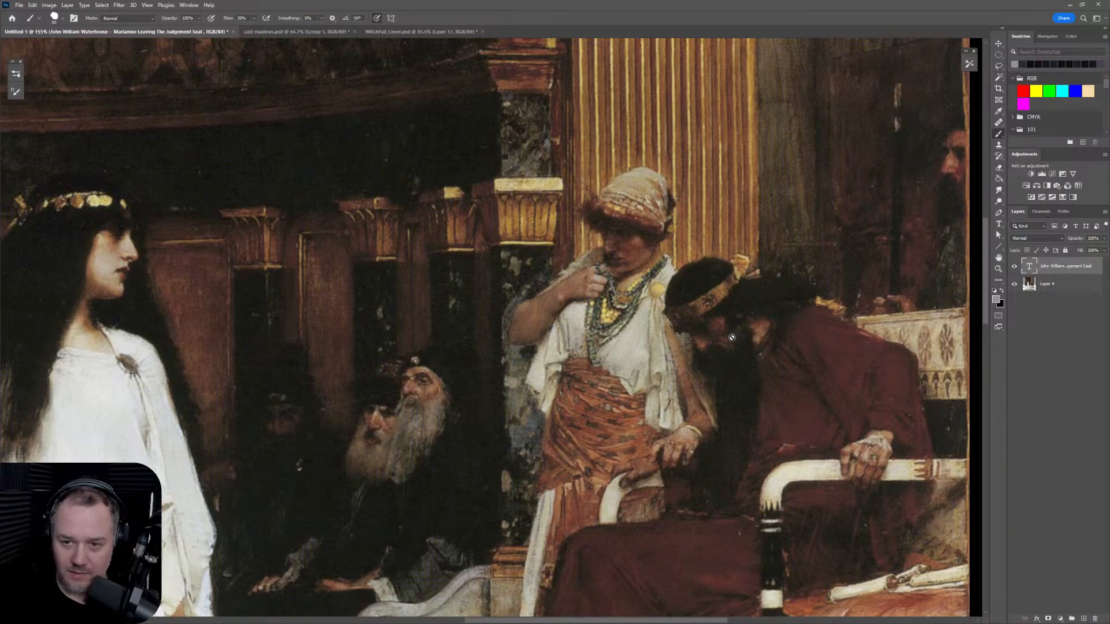
key("z")
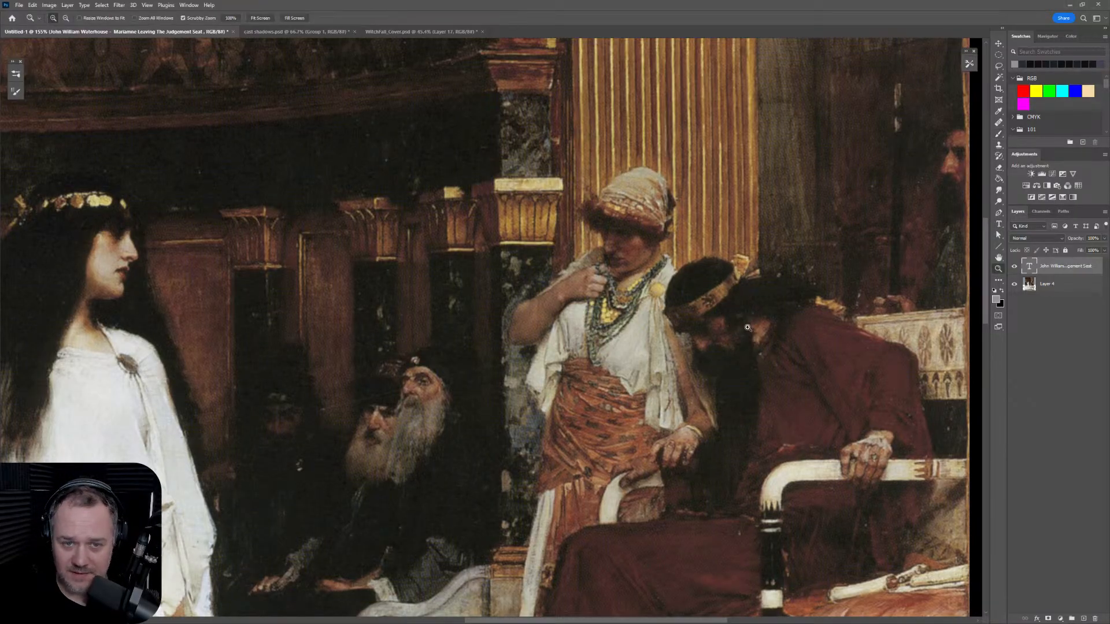
key("ctrl+0")
left_click(694, 338)
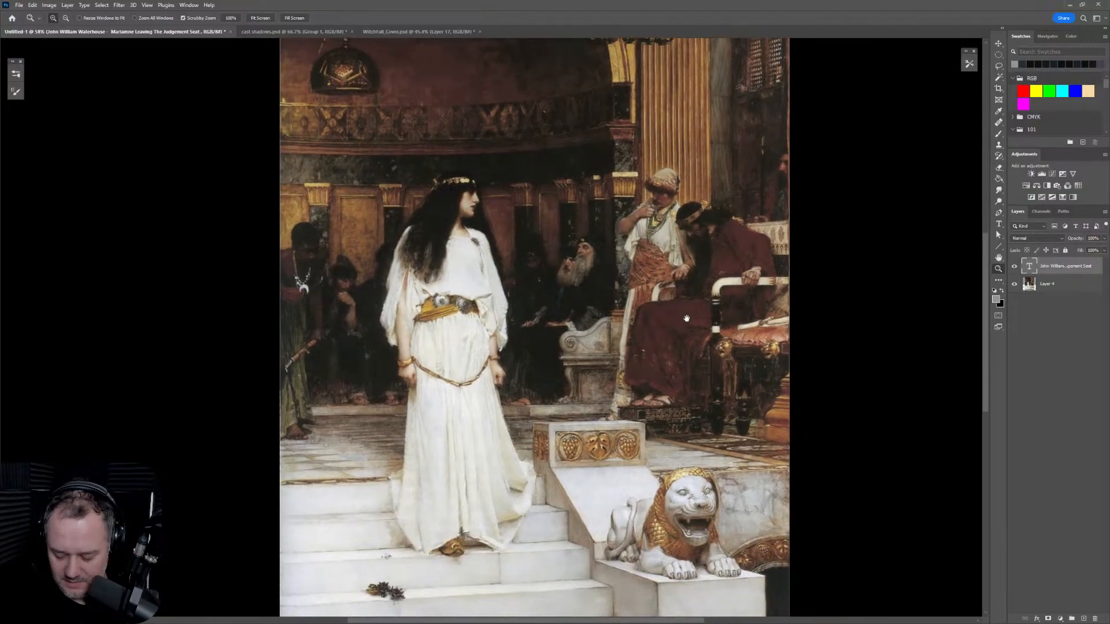
left_click_drag(683, 377, 656, 396)
left_click_drag(688, 438, 644, 391)
scroll(648, 386, "down", 2)
scroll(642, 387, "up", 1)
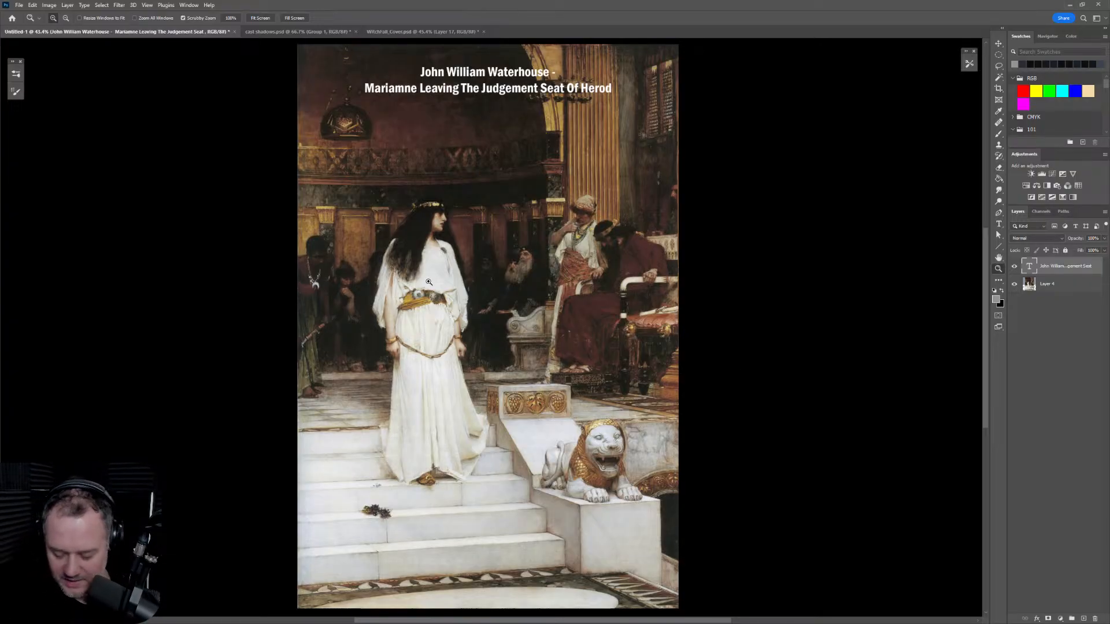
Step: Outline details around the standing woman's belt with temporary lasso selections and clear them
mouse_move(429, 292)
left_mouse_down()
mouse_move(498, 293)
mouse_move(504, 267)
mouse_move(467, 246)
mouse_move(473, 223)
mouse_move(429, 215)
mouse_move(411, 226)
mouse_move(423, 253)
mouse_move(471, 246)
left_mouse_up()
key("l")
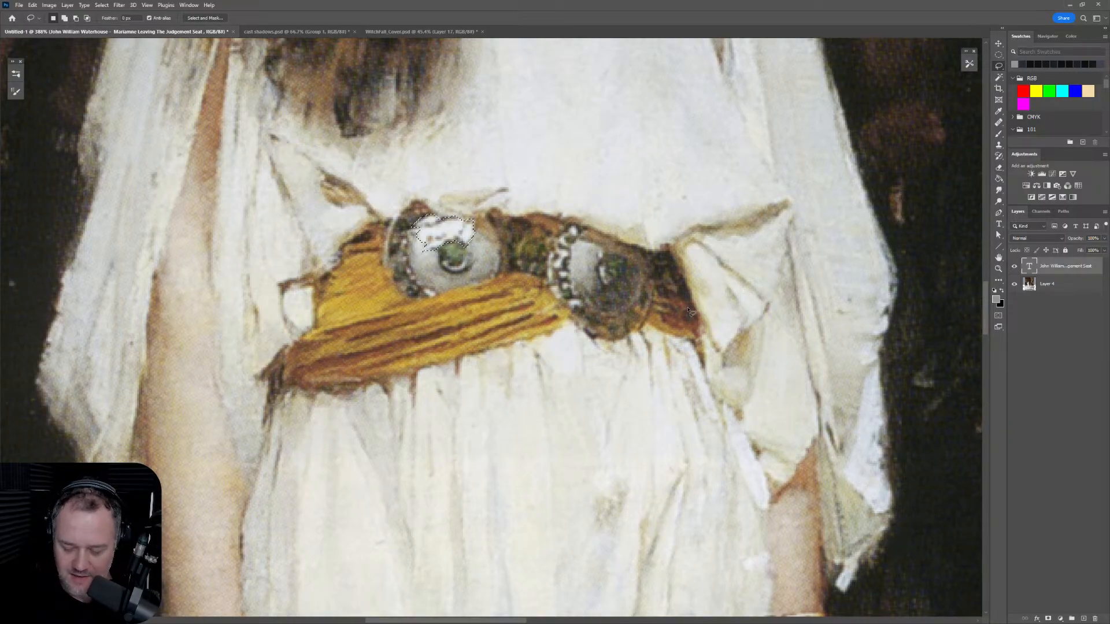
key("ctrl+d")
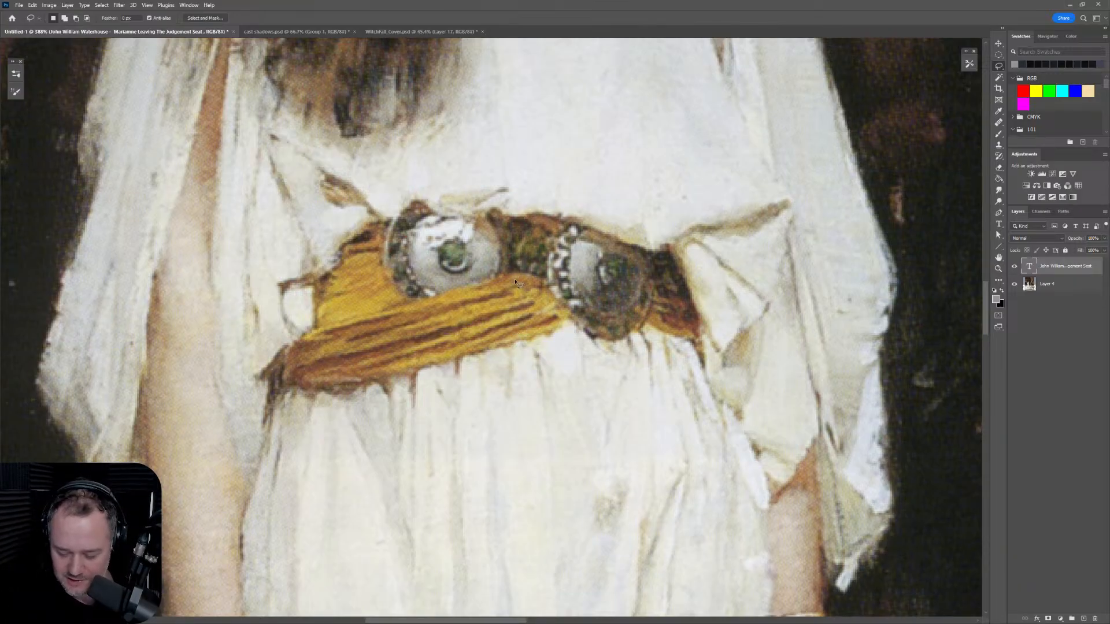
scroll(516, 282, "down", 4)
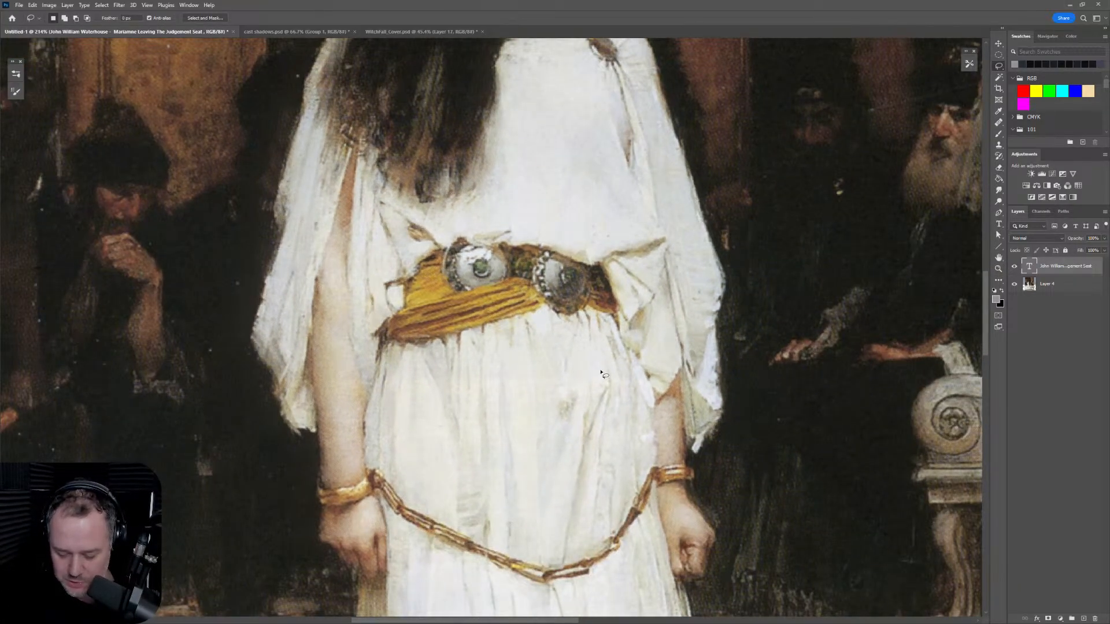
mouse_move(409, 350)
left_mouse_down()
mouse_move(451, 407)
mouse_move(456, 357)
left_mouse_up()
mouse_move(493, 247)
left_mouse_down()
mouse_move(476, 271)
mouse_move(495, 254)
left_mouse_up()
key("ctrl+d")
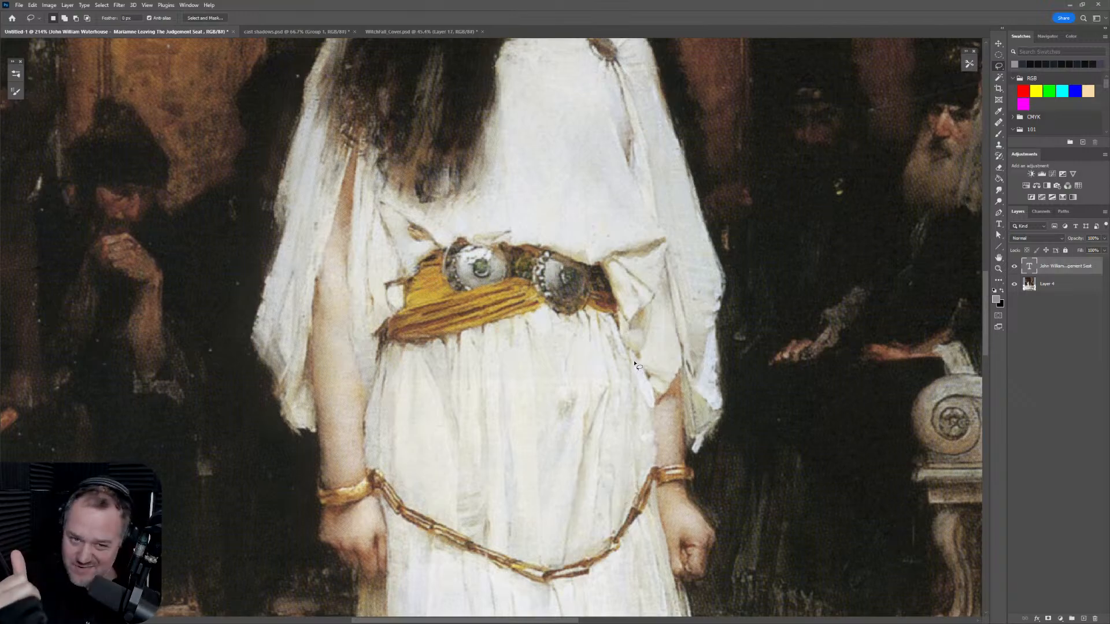
Step: Examine the dark background figures and the seated group in relation to the woman in white
key("z")
left_click_drag(636, 365, 534, 368)
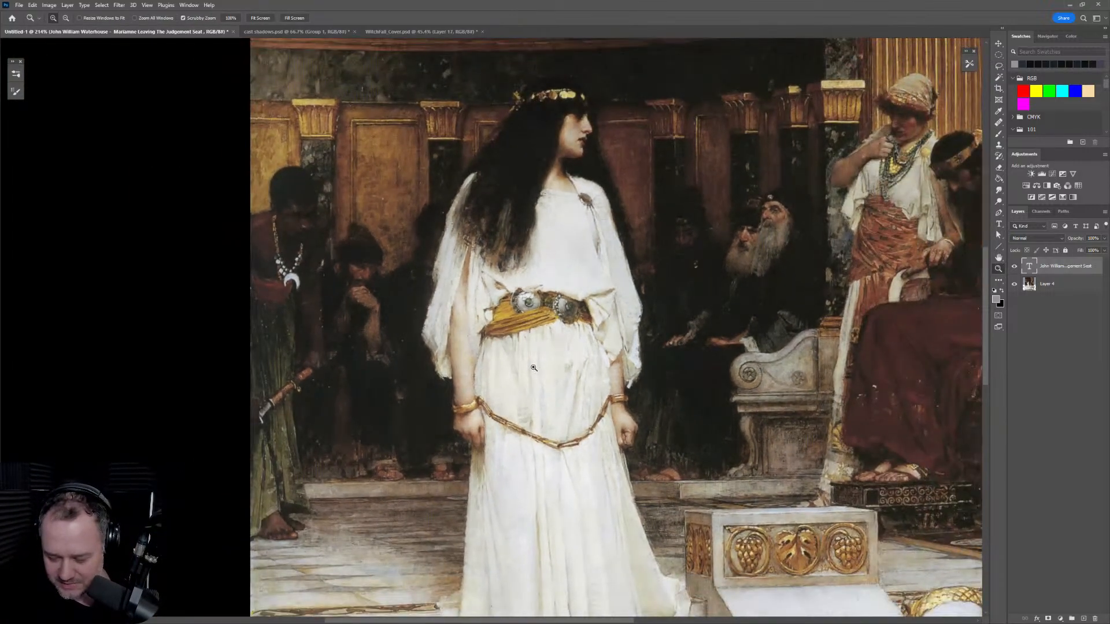
key("l")
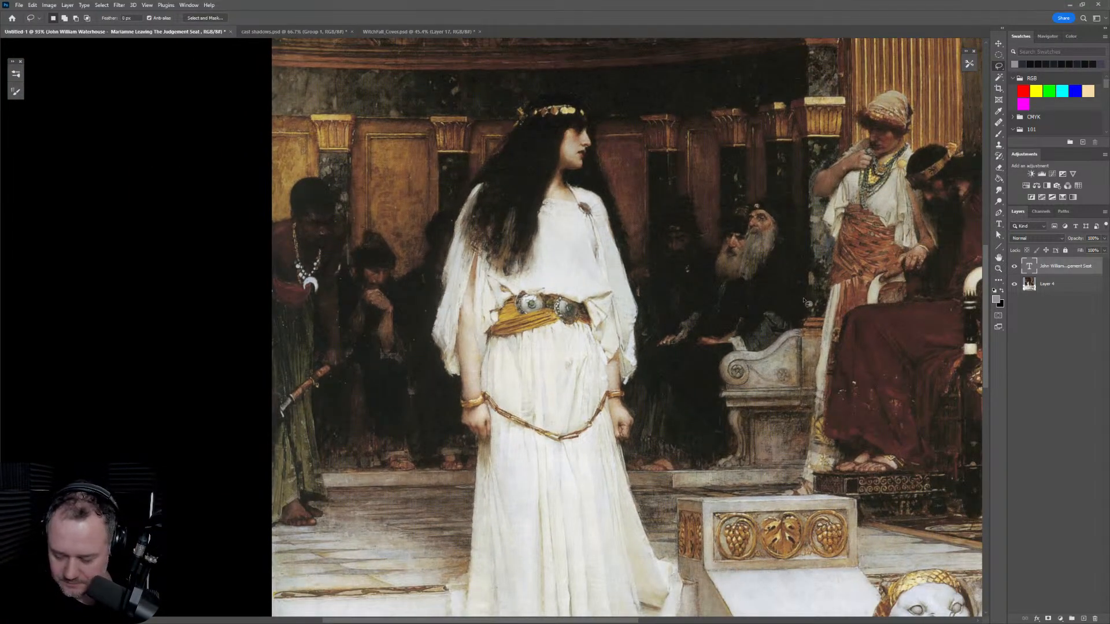
scroll(805, 303, "right", 5)
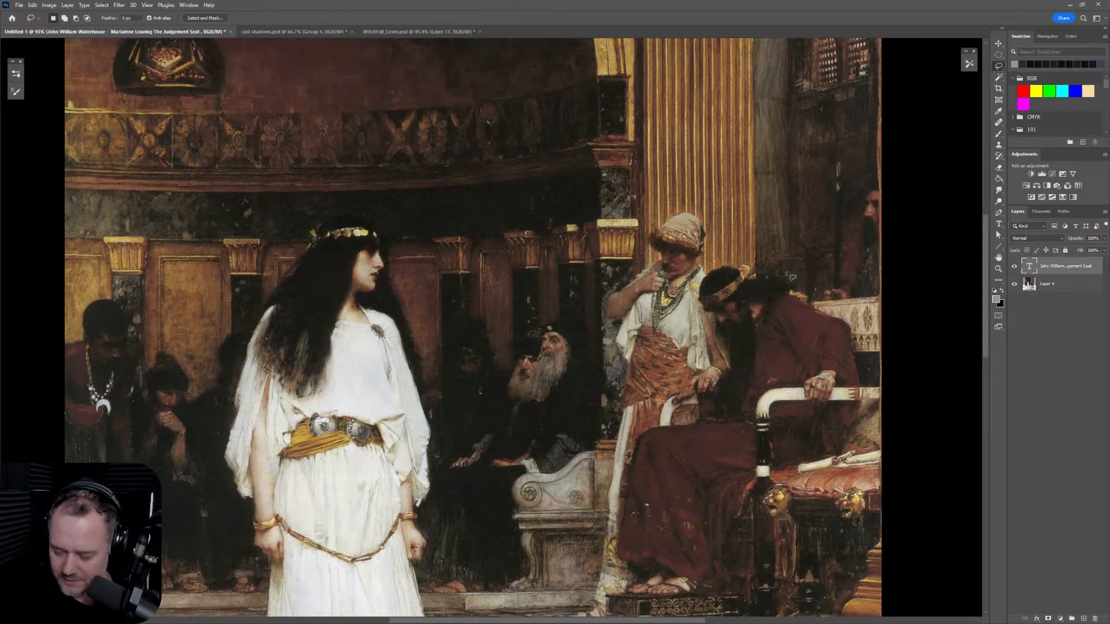
key("z")
mouse_move(811, 280)
left_mouse_down()
mouse_move(773, 309)
mouse_move(570, 360)
mouse_move(598, 338)
left_mouse_up()
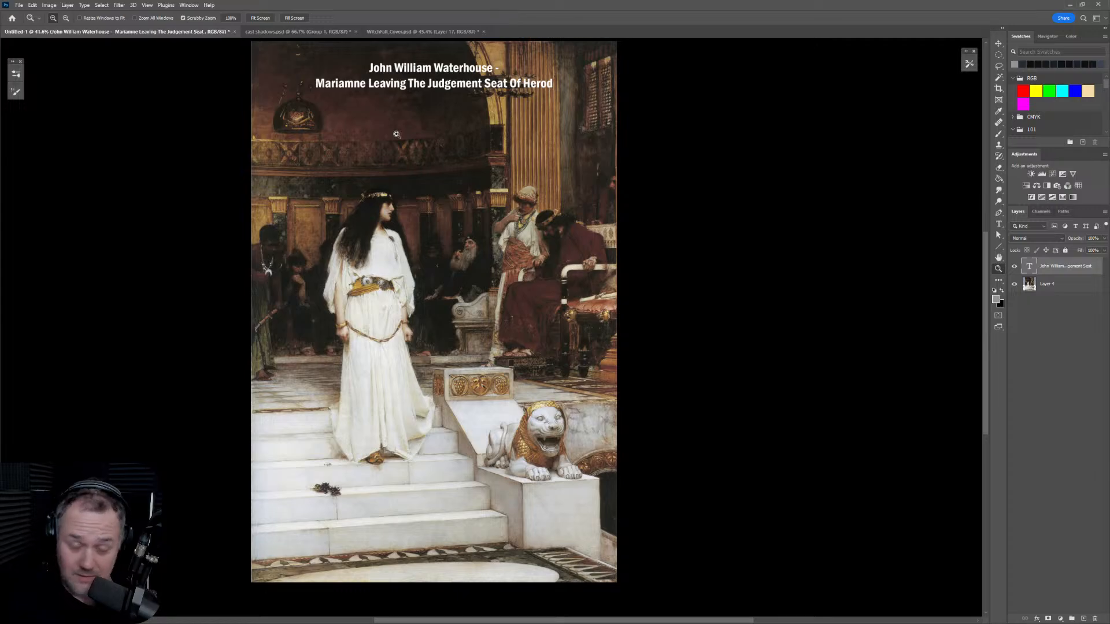
Step: In the cast shadows.psd document, add a new layer above Group 1 and prepare a different brush preset with red paint
left_click(305, 32)
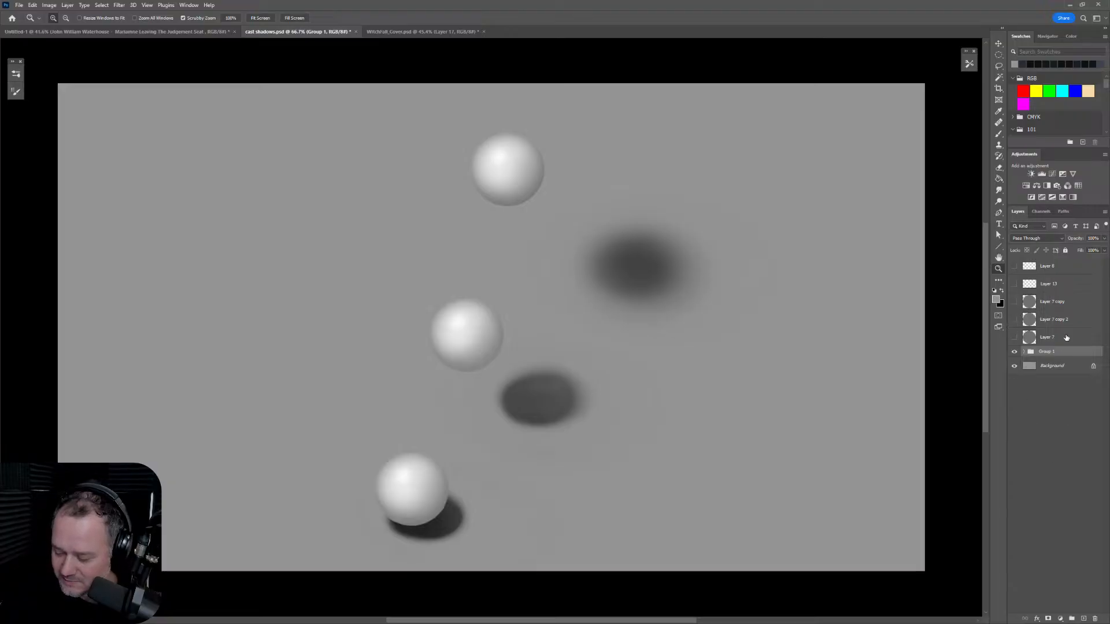
left_click(1085, 618)
key("b")
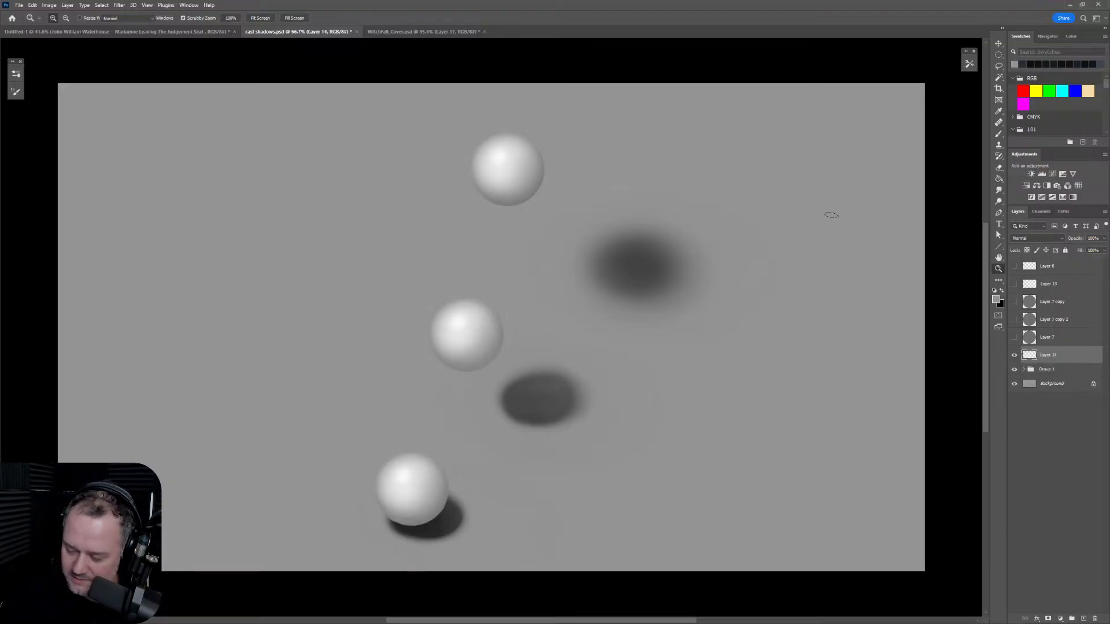
left_click(15, 73)
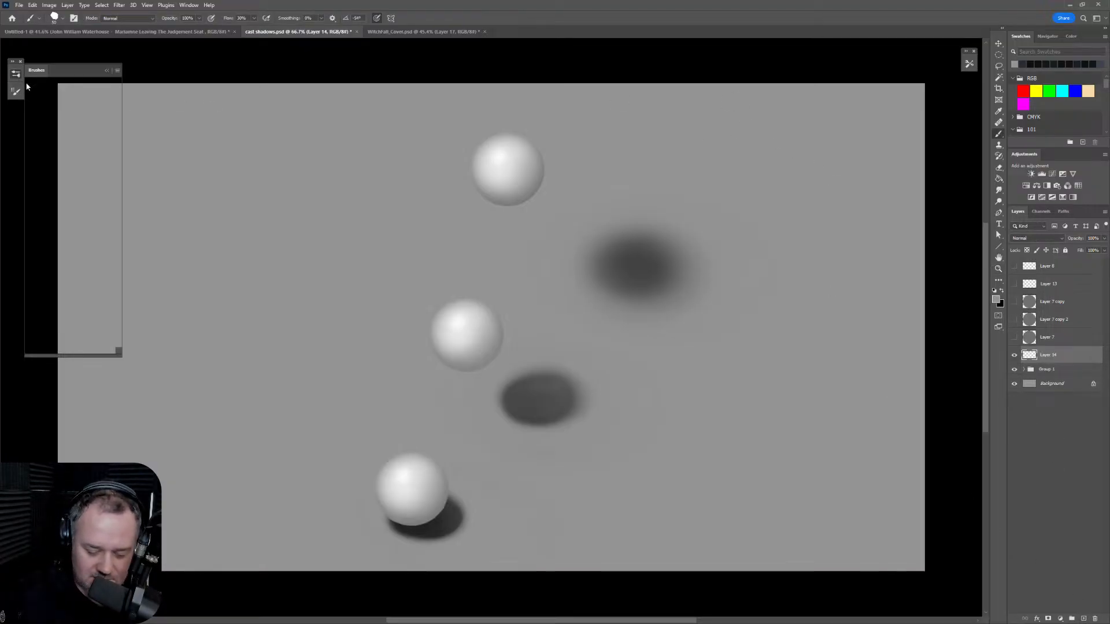
left_click(65, 234)
left_click(16, 74)
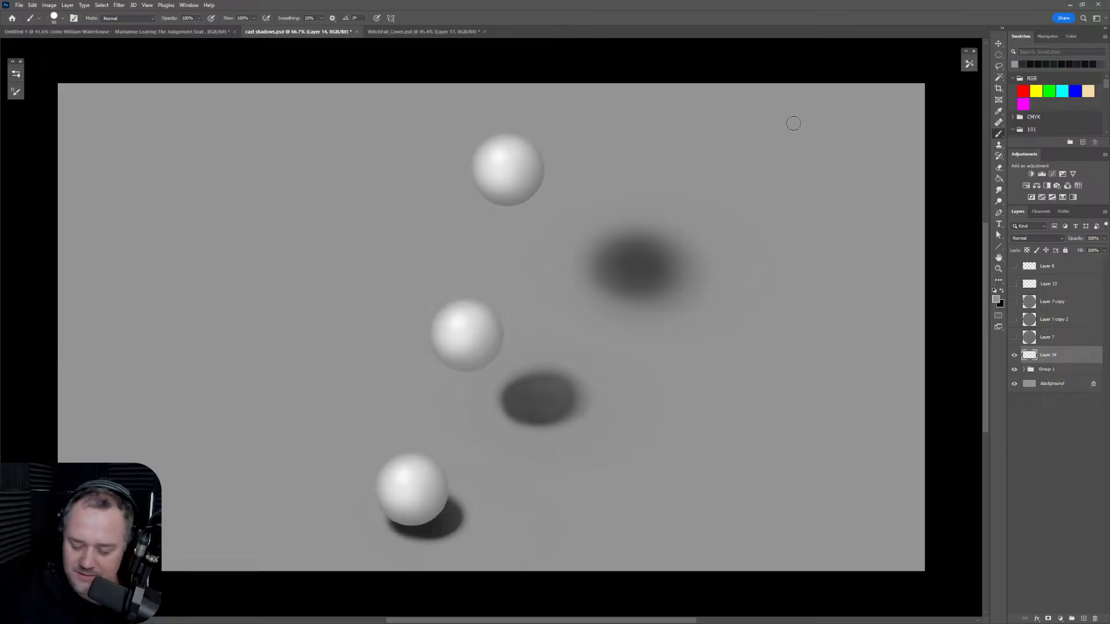
left_click(1024, 90)
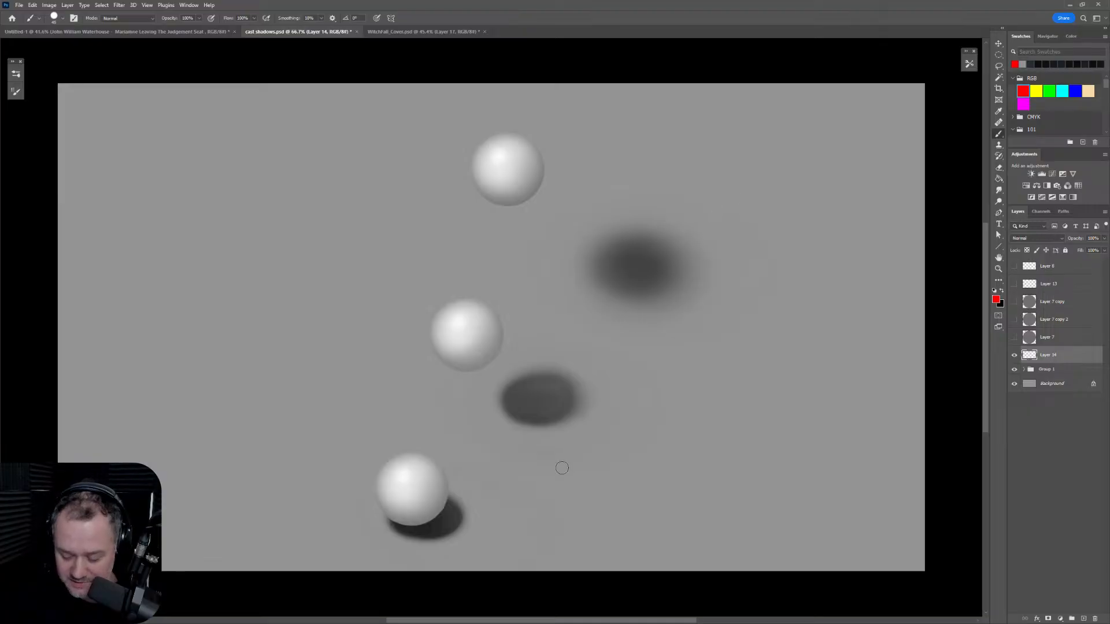
Step: Draw red arrows pointing at the uppermost sphere and its shadow, and two red lines linking the sphere to the shadow
left_click_drag(723, 442, 683, 416)
key("bracketleft")
mouse_move(607, 87)
left_mouse_down()
mouse_move(505, 124)
mouse_move(533, 128)
left_mouse_up()
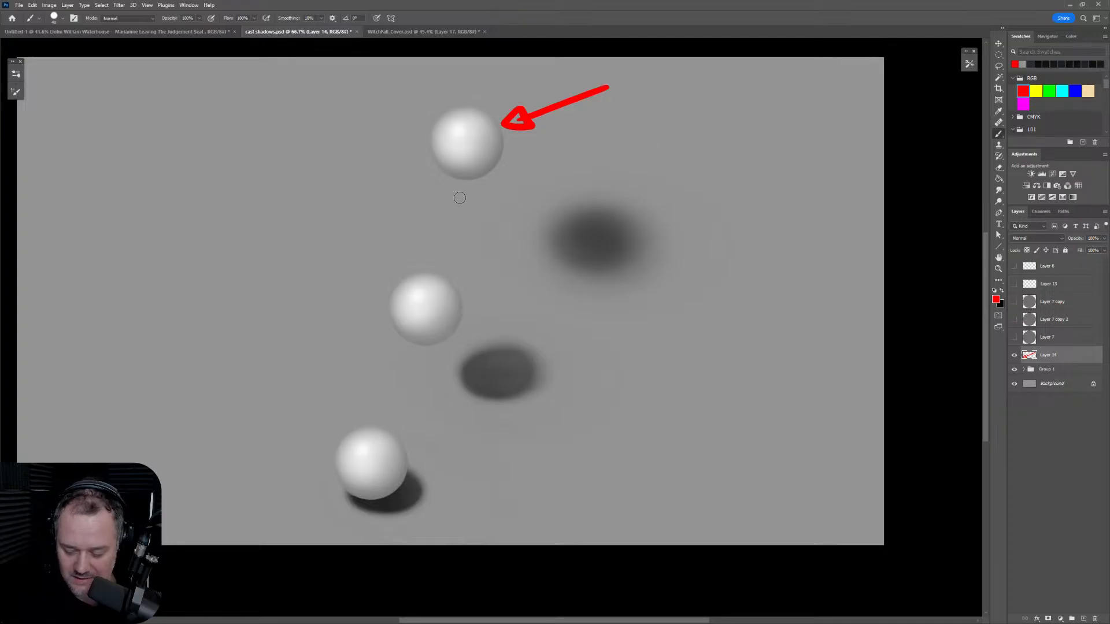
left_click_drag(658, 177, 656, 223)
left_click_drag(682, 197, 657, 222)
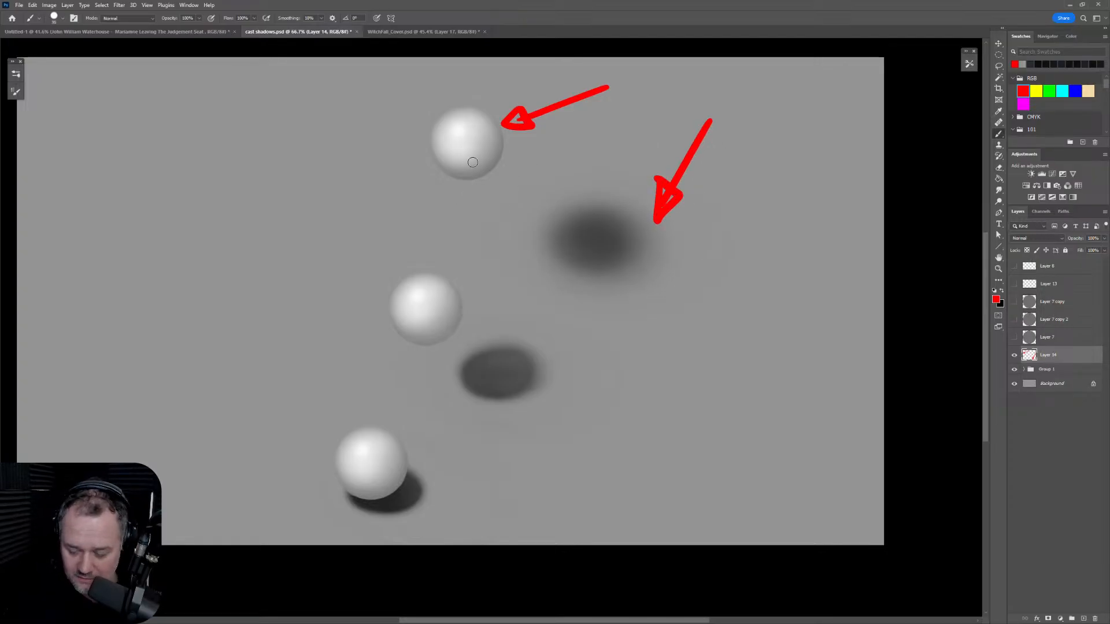
left_click_drag(431, 156, 568, 267)
left_click_drag(480, 119, 632, 211)
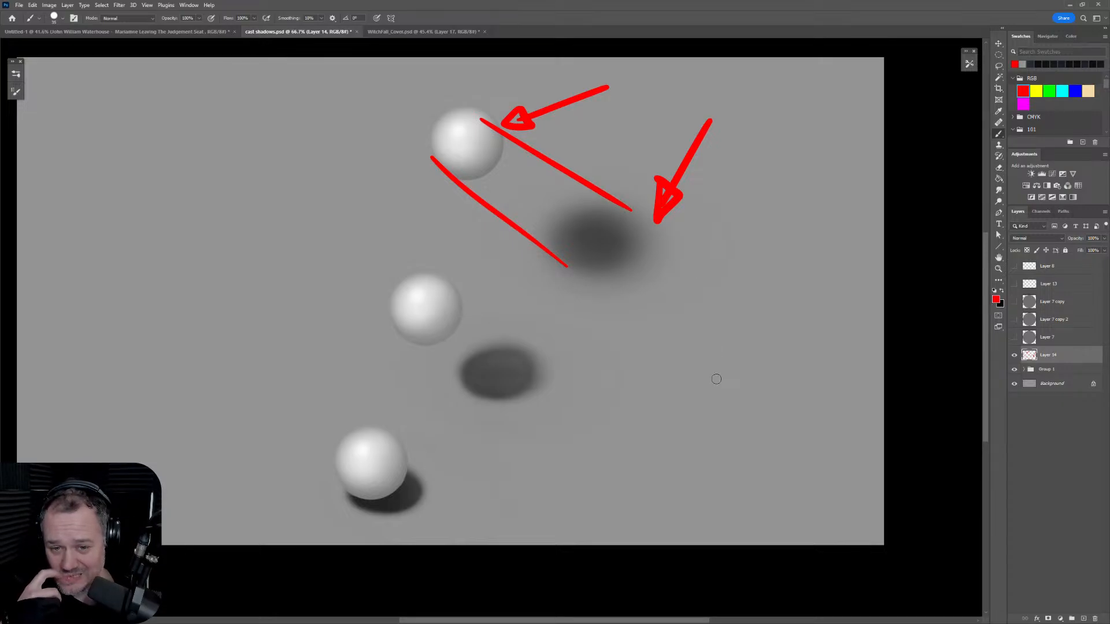
Step: Undo the red arrows and connecting lines around the uppermost sphere and its shadow
key("ctrl+z")
key("ctrl+z")
key("ctrl+z")
key("ctrl+z")
key("ctrl+z")
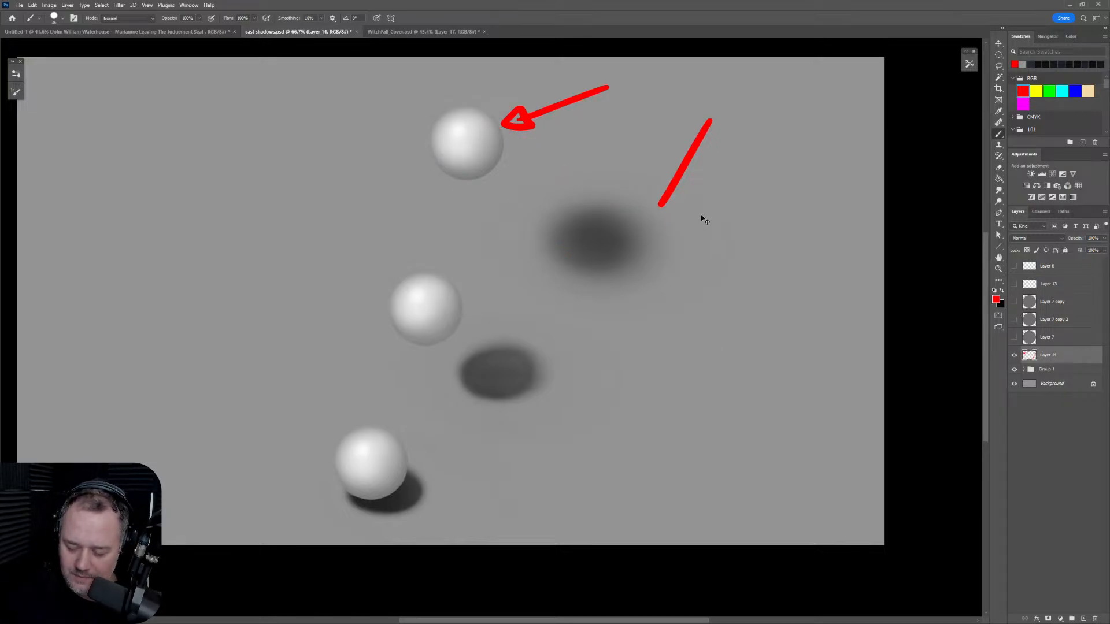
key("ctrl+z")
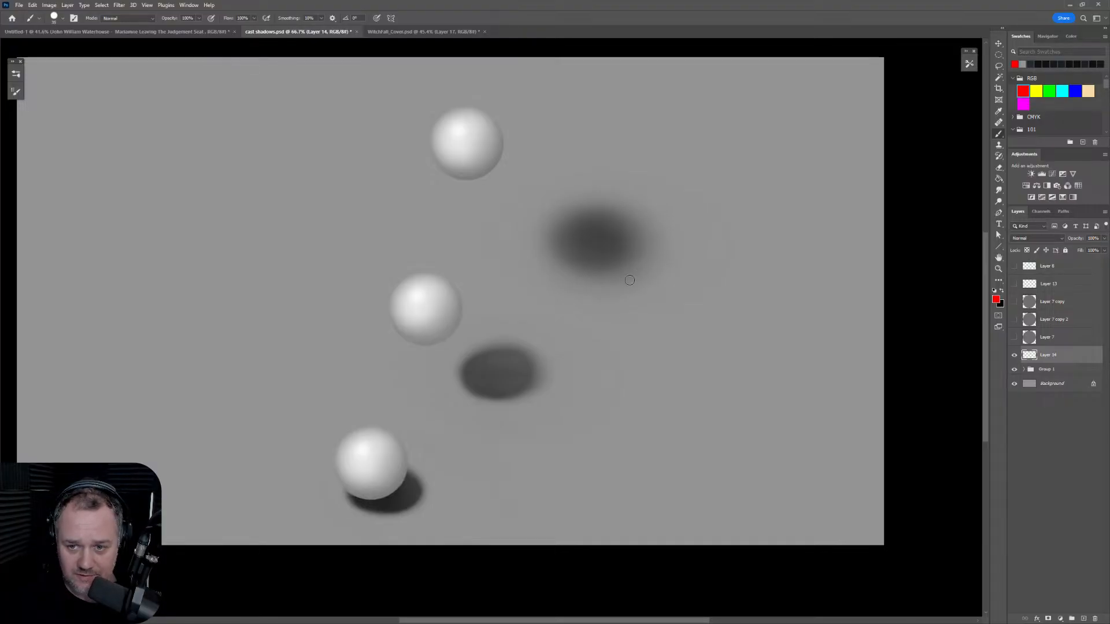
Step: Try a red mark on the uppermost shadow and a short diagonal light-direction stroke beside the uppermost sphere, undoing each
mouse_move(609, 214)
left_mouse_down()
mouse_move(570, 243)
mouse_move(607, 213)
left_mouse_up()
key("ctrl+z")
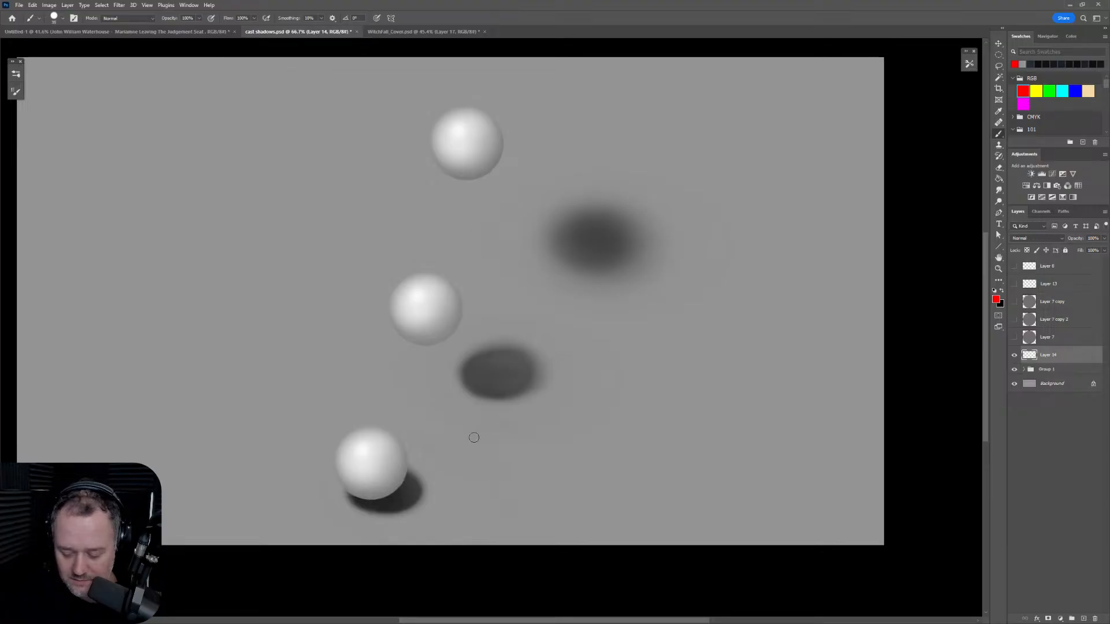
left_click_drag(572, 390, 599, 336)
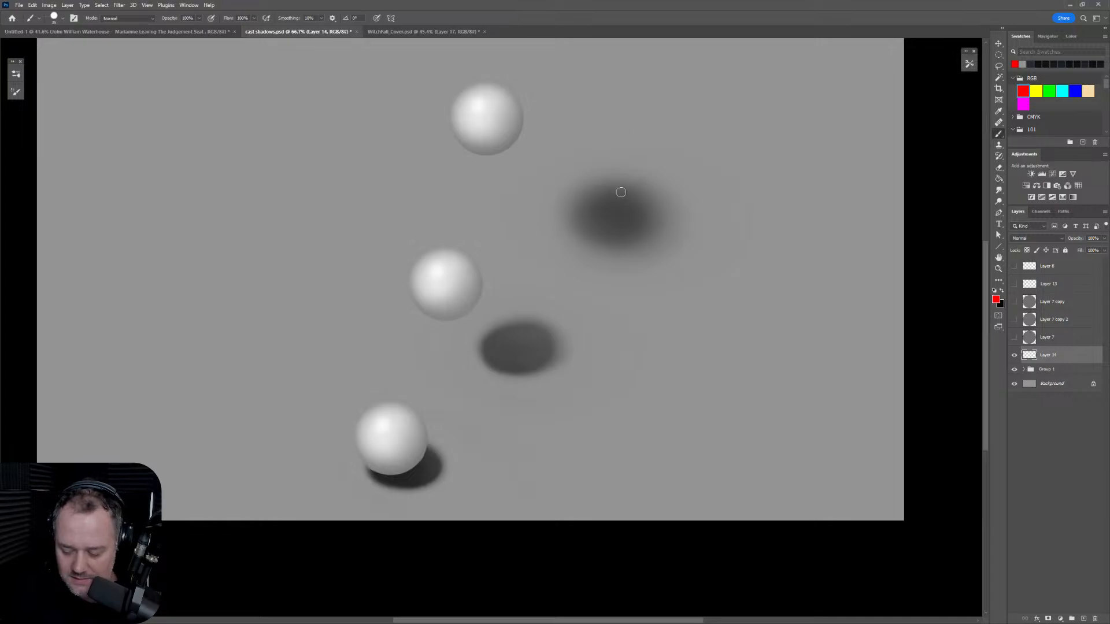
left_click_drag(369, 61, 401, 94)
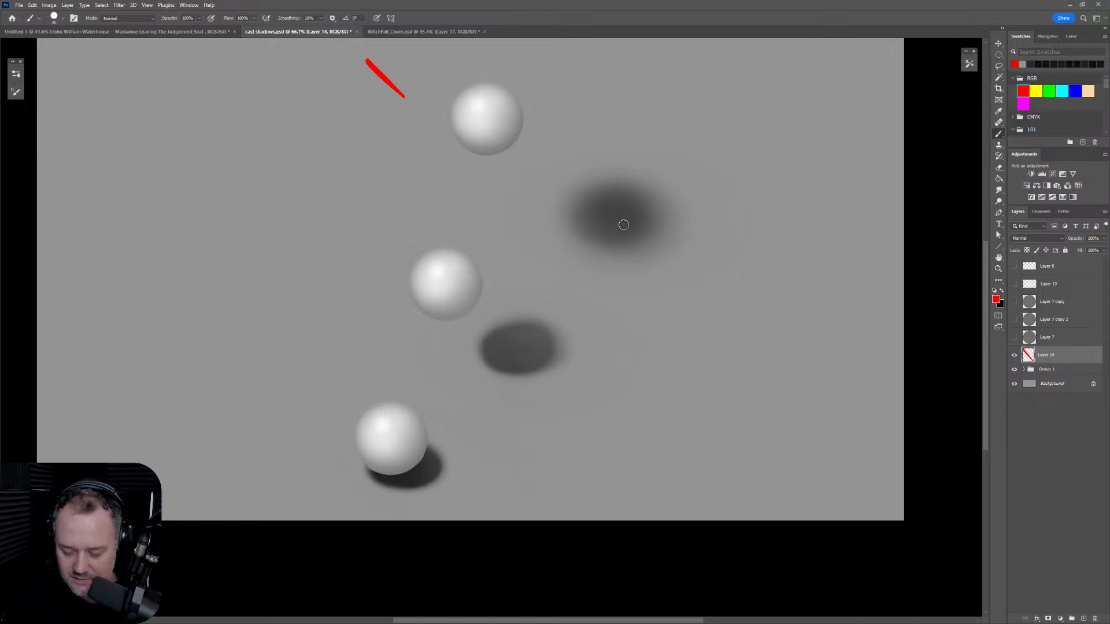
key("ctrl+z")
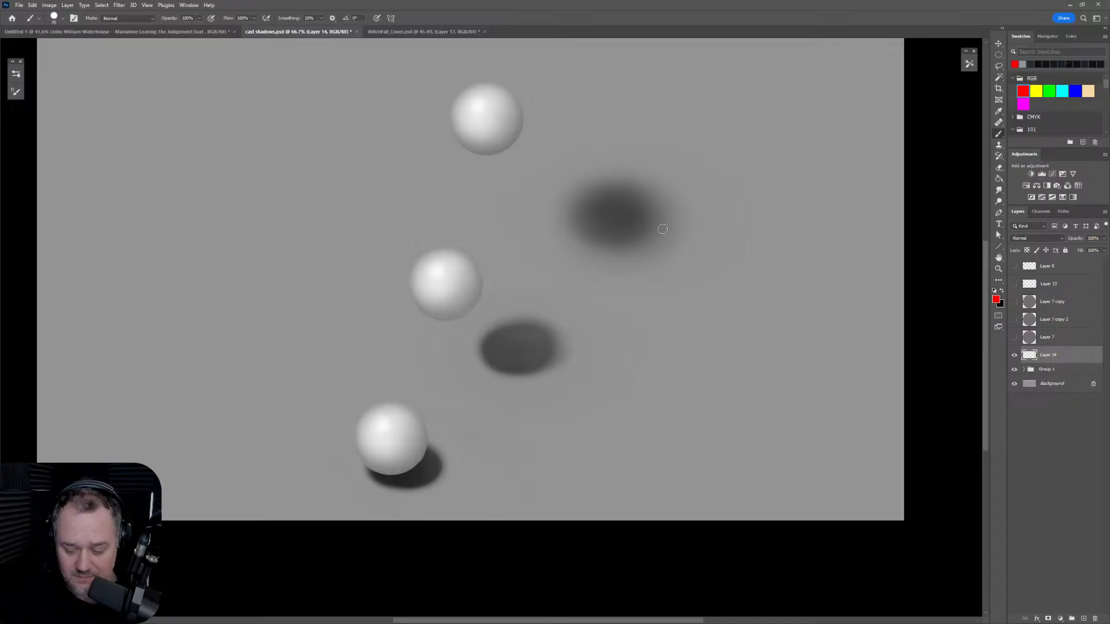
Step: Draw a red arrow from the uppermost shadow to its sphere to mark the gap, and undo it
mouse_move(579, 198)
left_mouse_down()
mouse_move(519, 153)
mouse_move(535, 161)
left_mouse_up()
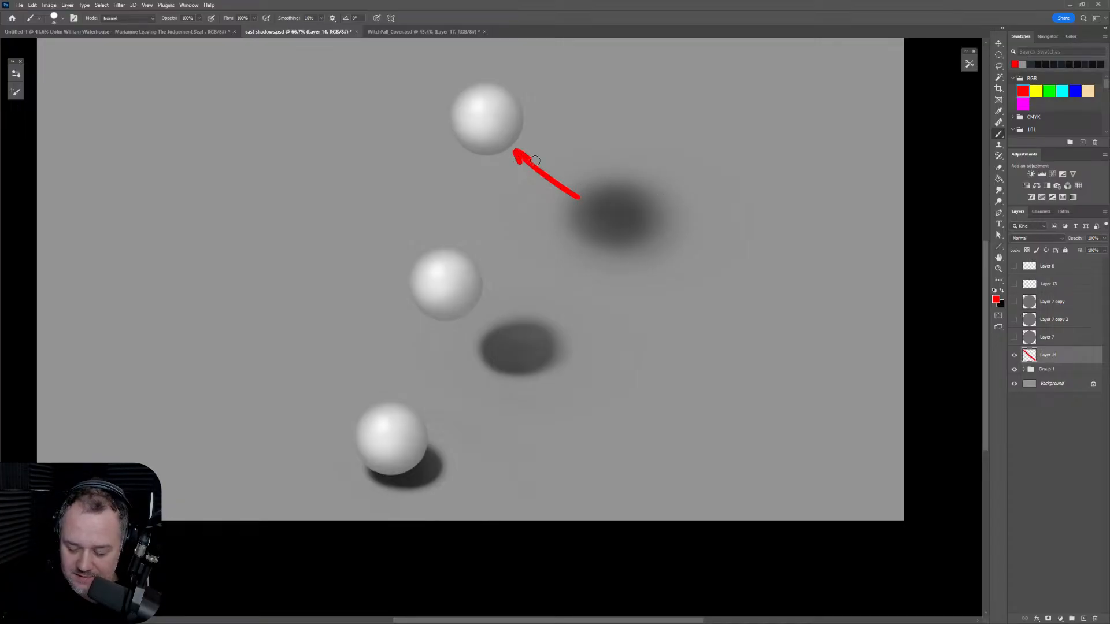
left_click_drag(573, 203, 586, 208)
key("ctrl+z")
key("ctrl+z")
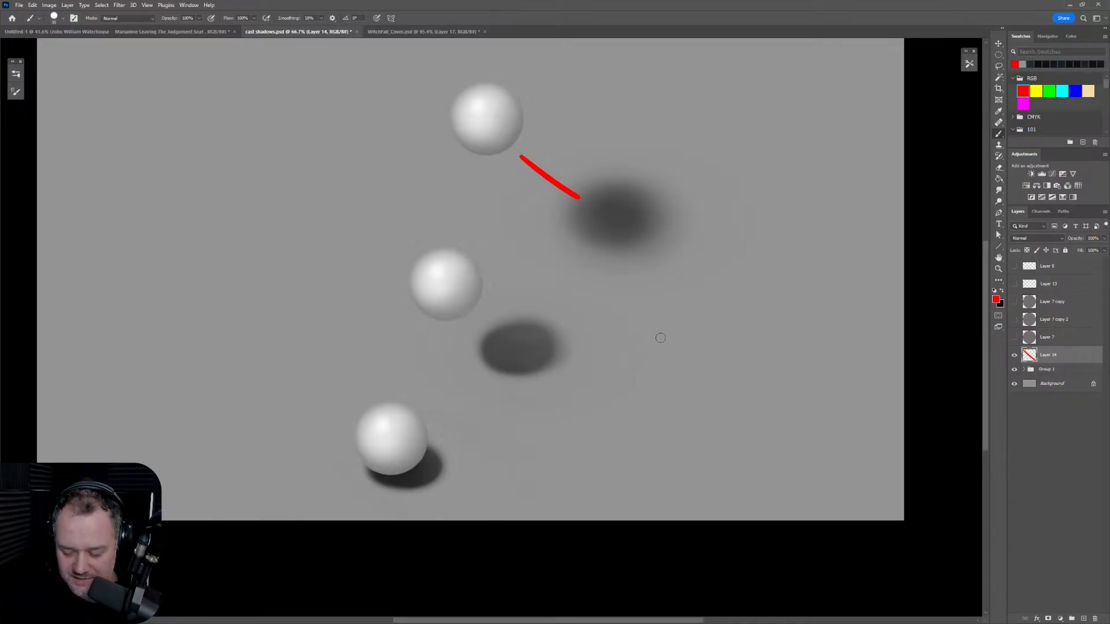
key("ctrl+z")
Step: Mark the gap between the middle sphere and its shadow in red, and undo the marks
mouse_move(475, 312)
left_mouse_down()
mouse_move(509, 345)
mouse_move(473, 309)
mouse_move(488, 318)
left_mouse_up()
key("ctrl+z")
key("ctrl+z")
key("ctrl+z")
key("ctrl+z")
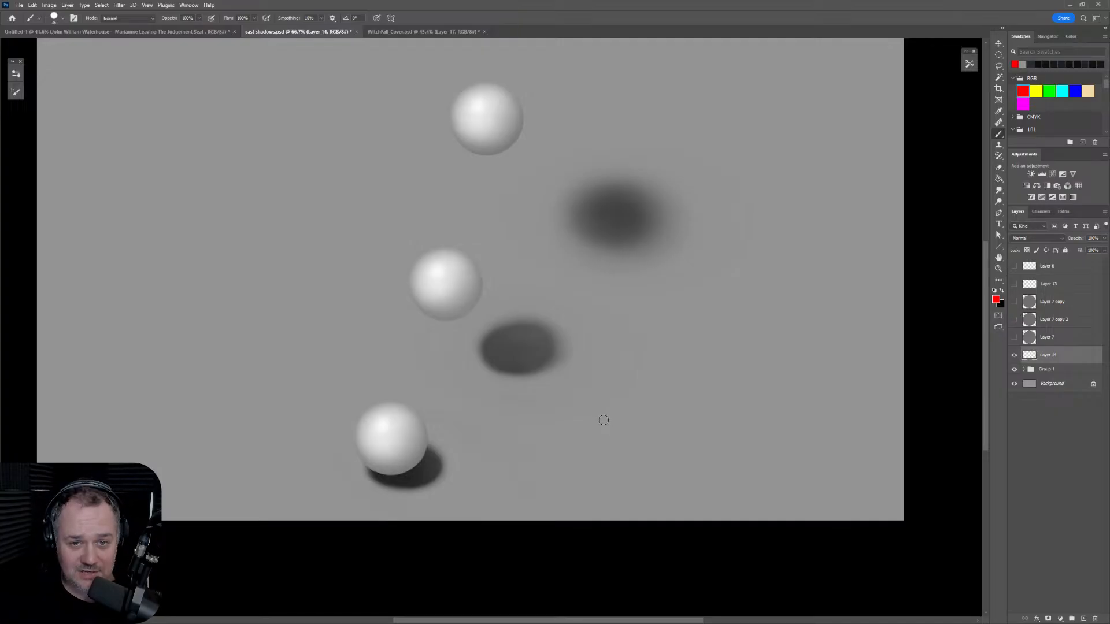
Step: Try red marks around the lowest sphere's contact shadow and between it and the uppermost shadow, undoing them all
left_click_drag(370, 471, 448, 454)
key("ctrl+z")
left_click_drag(372, 471, 422, 441)
key("ctrl+z")
mouse_move(625, 207)
left_mouse_down()
mouse_move(413, 477)
mouse_move(432, 448)
mouse_move(418, 480)
mouse_move(457, 454)
left_mouse_up()
key("ctrl+z")
key("ctrl+z")
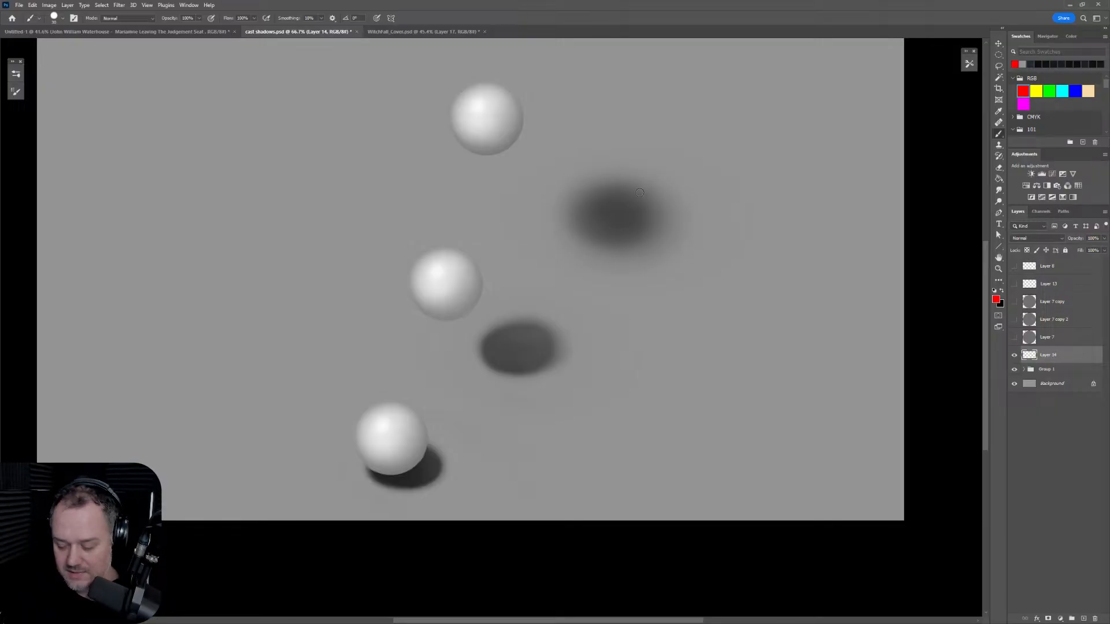
Step: Outline the dark cores of the uppermost and middle shadows in red and their soft outer edges in yellow
mouse_move(622, 188)
left_mouse_down()
mouse_move(588, 223)
mouse_move(621, 231)
mouse_move(641, 201)
mouse_move(613, 174)
mouse_move(580, 189)
mouse_move(563, 213)
mouse_move(587, 249)
mouse_move(632, 249)
mouse_move(662, 227)
mouse_move(661, 197)
mouse_move(613, 173)
left_mouse_up()
left_click(1039, 86)
left_click(1024, 91)
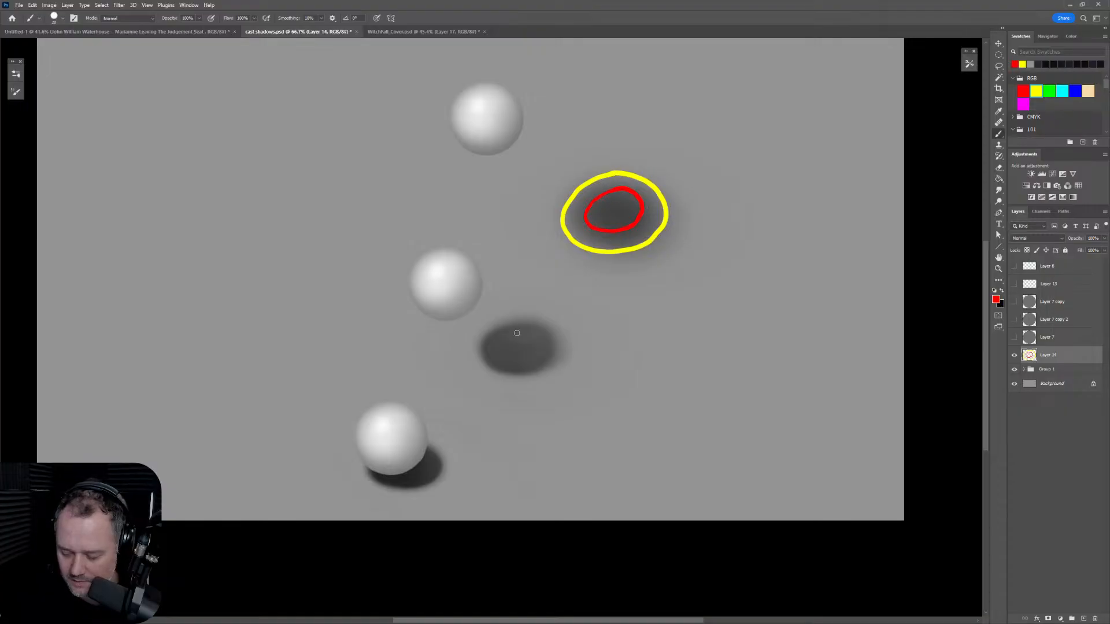
mouse_move(509, 328)
left_mouse_down()
mouse_move(491, 364)
mouse_move(549, 354)
mouse_move(548, 335)
mouse_move(495, 321)
mouse_move(475, 357)
mouse_move(487, 373)
mouse_move(518, 377)
mouse_move(566, 351)
mouse_move(560, 328)
mouse_move(511, 314)
left_mouse_up()
left_click(636, 245, "alt")
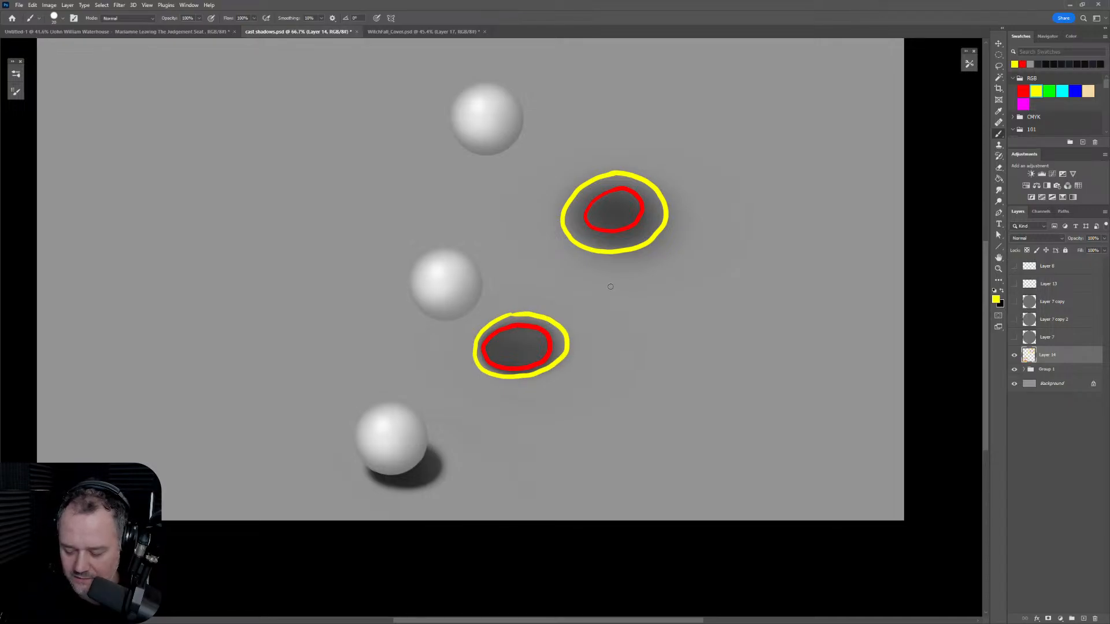
Step: With a smaller brush, outline the lowest sphere's shadow core in red and its thin outer edge in yellow
left_click(626, 227, "alt")
key("bracketleft")
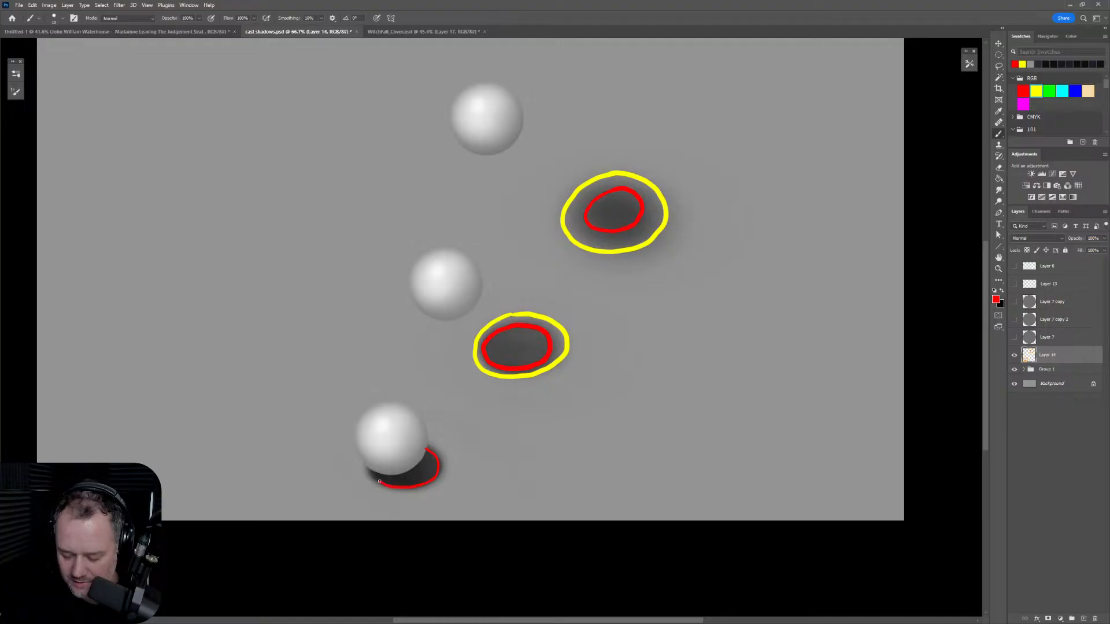
left_click(564, 331, "alt")
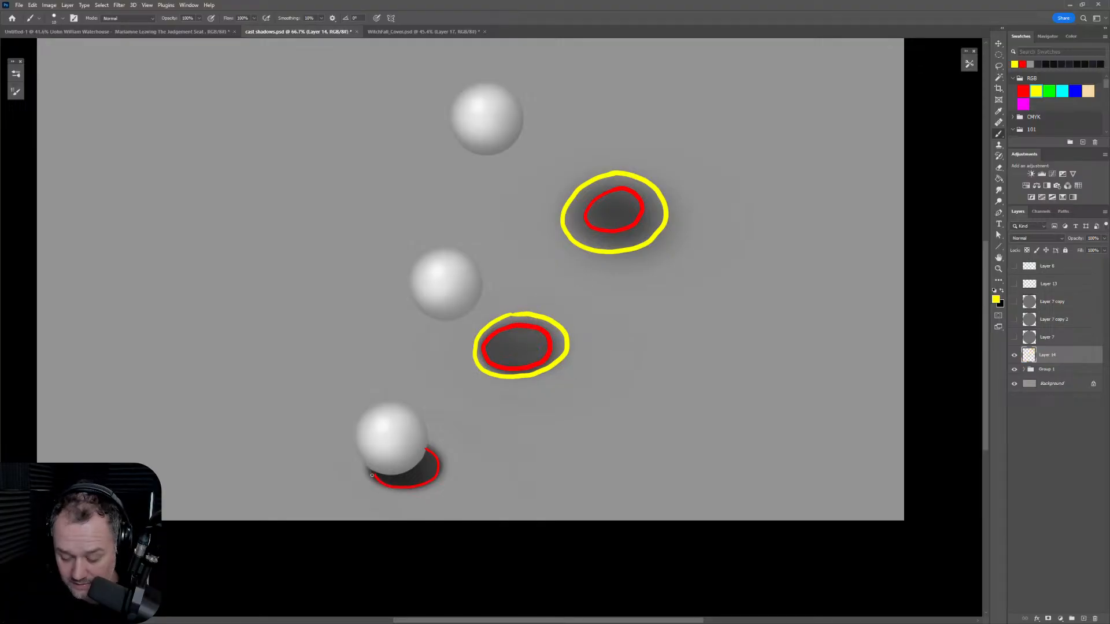
mouse_move(375, 485)
left_mouse_down()
mouse_move(411, 489)
mouse_move(441, 475)
mouse_move(440, 451)
left_mouse_up()
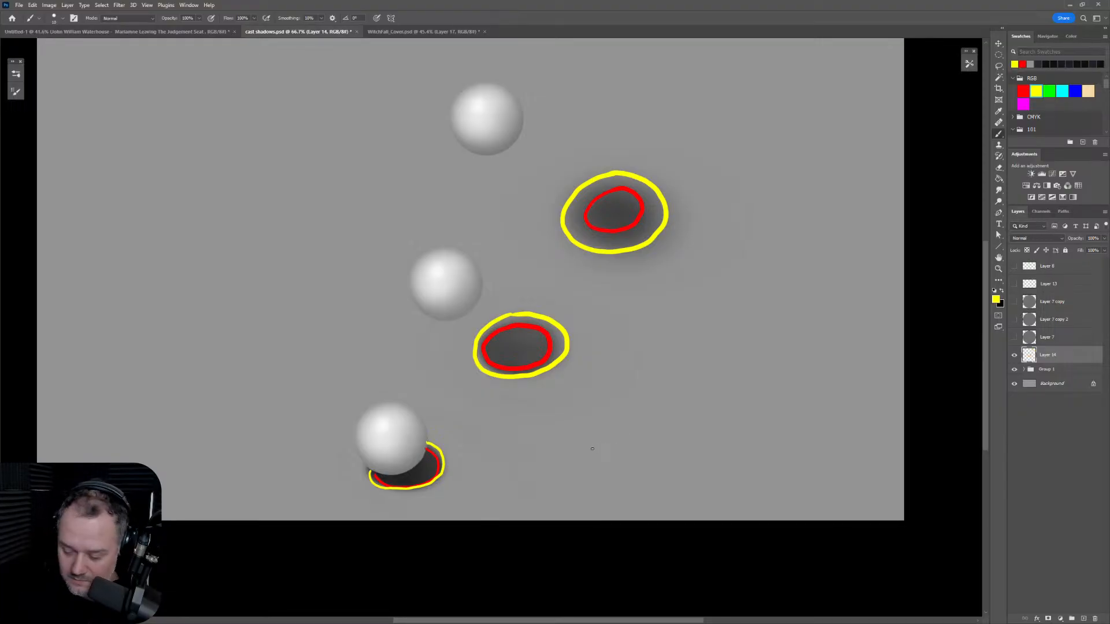
Step: Hatch the uppermost shadow's outer band in yellow and handwrite the label "PENUMBRA" beside it
mouse_move(584, 231)
left_mouse_down()
mouse_move(600, 248)
mouse_move(621, 232)
mouse_move(651, 234)
mouse_move(654, 192)
mouse_move(627, 174)
mouse_move(593, 182)
mouse_move(571, 208)
mouse_move(584, 242)
left_mouse_up()
left_click_drag(690, 179, 691, 200)
left_click_drag(690, 180, 701, 196)
left_click_drag(701, 182, 707, 189)
mouse_move(700, 196)
left_mouse_down()
mouse_move(722, 184)
mouse_move(725, 198)
left_mouse_up()
mouse_move(728, 184)
left_mouse_down()
mouse_move(750, 182)
mouse_move(758, 196)
left_mouse_up()
mouse_move(758, 179)
left_mouse_down()
mouse_move(761, 194)
mouse_move(803, 191)
left_mouse_up()
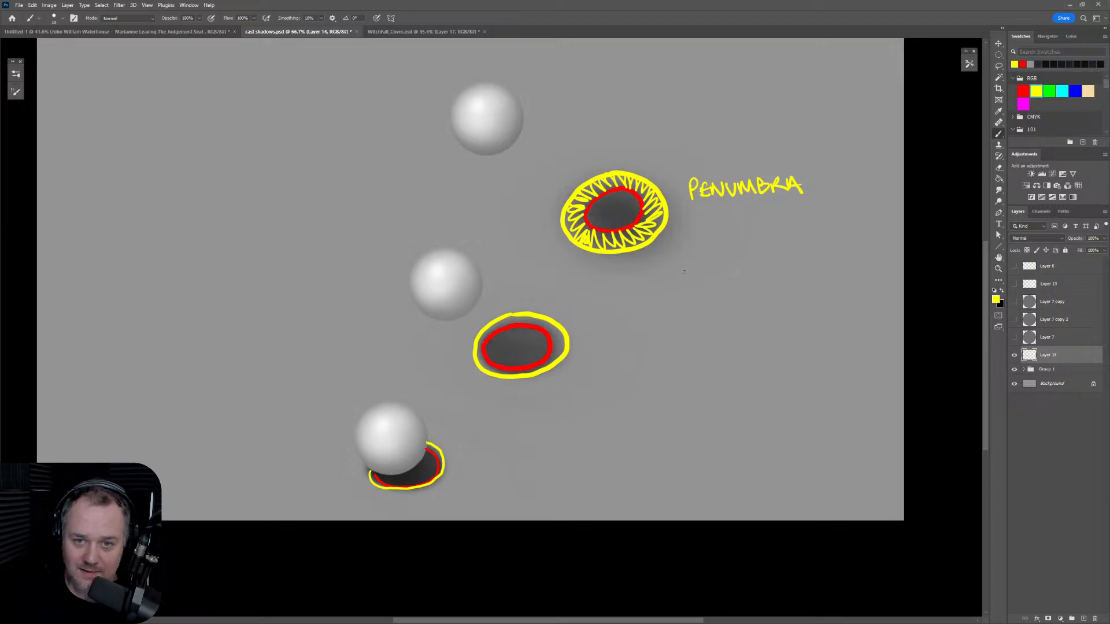
Step: Draw a red arrow out of the uppermost shadow's core and handwrite the label "UMBRA" at its tip
left_click(636, 194, "alt")
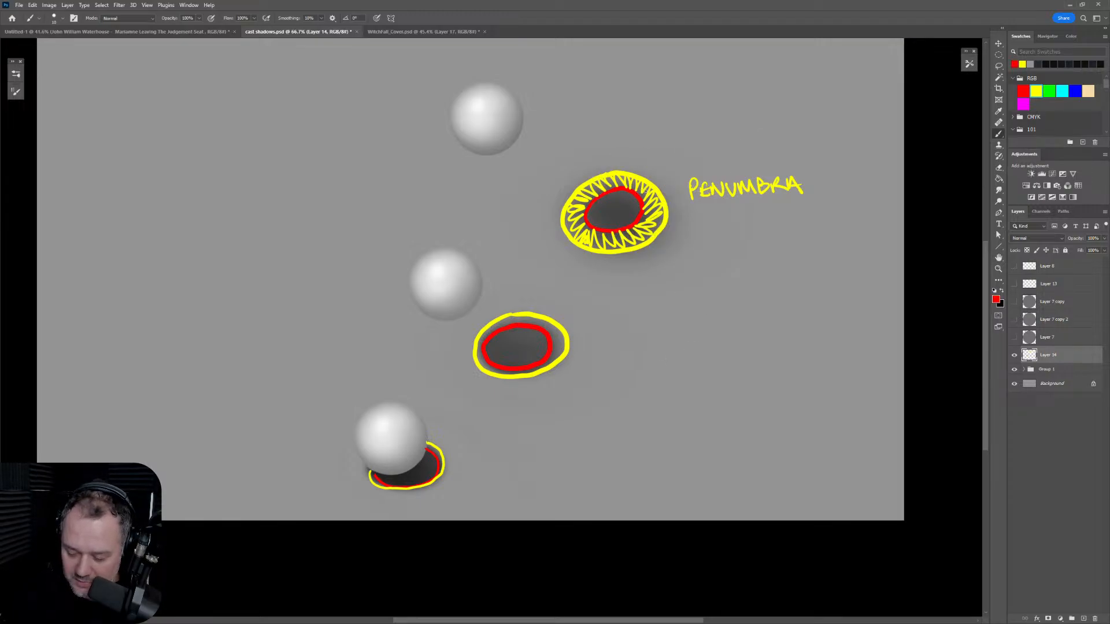
left_click_drag(618, 204, 715, 137)
left_click_drag(707, 136, 760, 143)
left_click_drag(758, 130, 760, 144)
mouse_move(776, 130)
left_mouse_down()
mouse_move(777, 141)
mouse_move(802, 141)
left_mouse_up()
left_click_drag(791, 137, 800, 136)
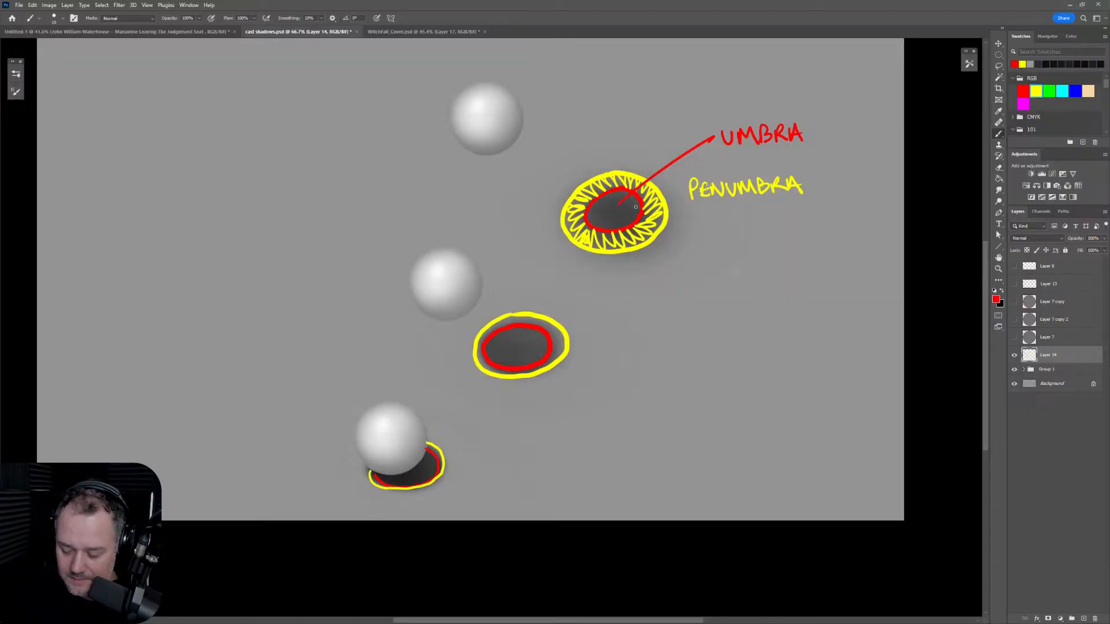
Step: Hide the annotation Layer 14 and the spheres in Group 1, and show Layer 7 copy, Layer 7 and Layer 13
left_click(1014, 356)
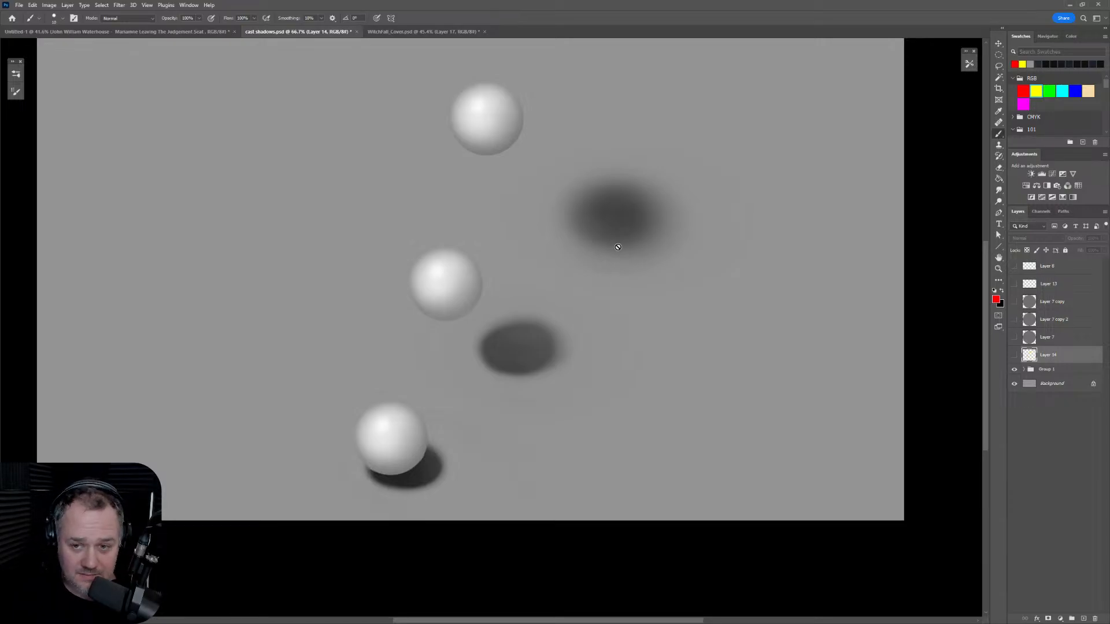
scroll(674, 302, "down", 2)
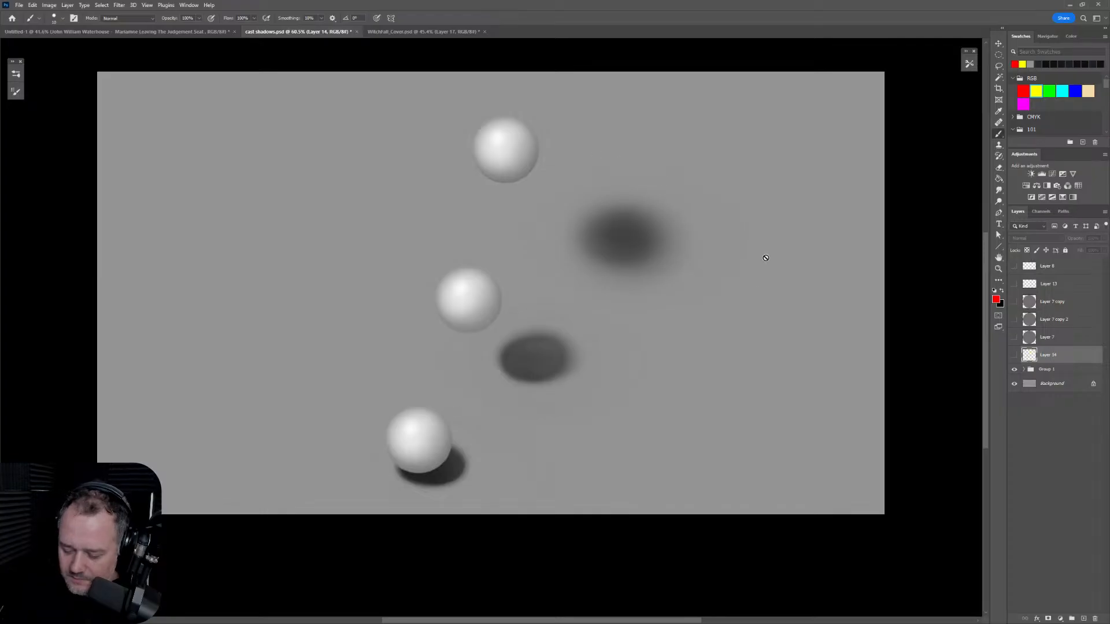
left_click(1015, 369)
left_click(1015, 301)
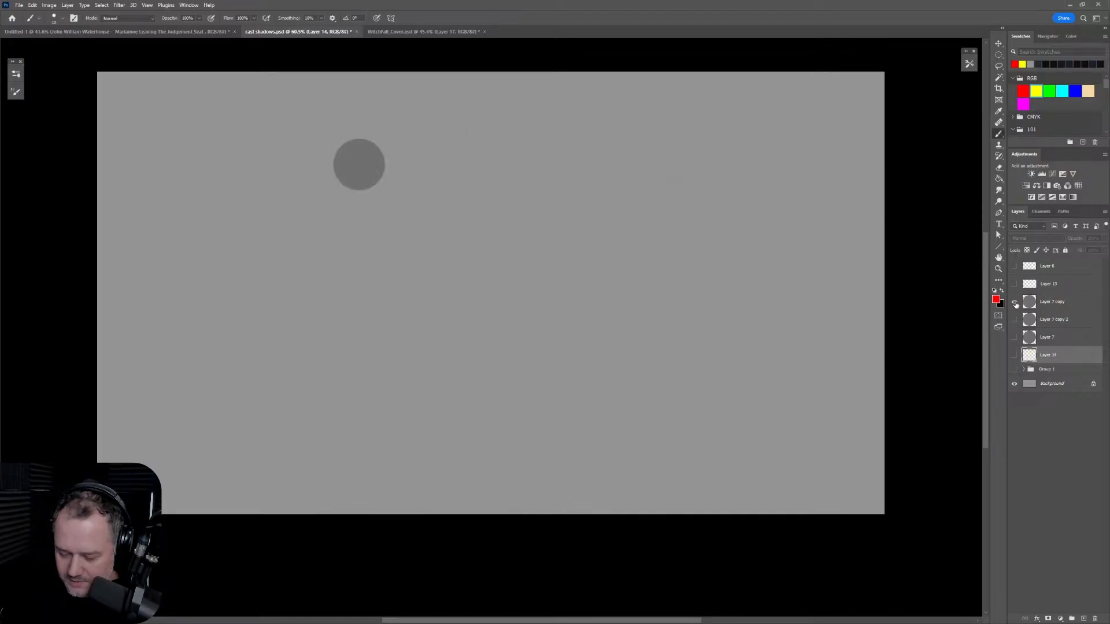
left_click(1014, 337)
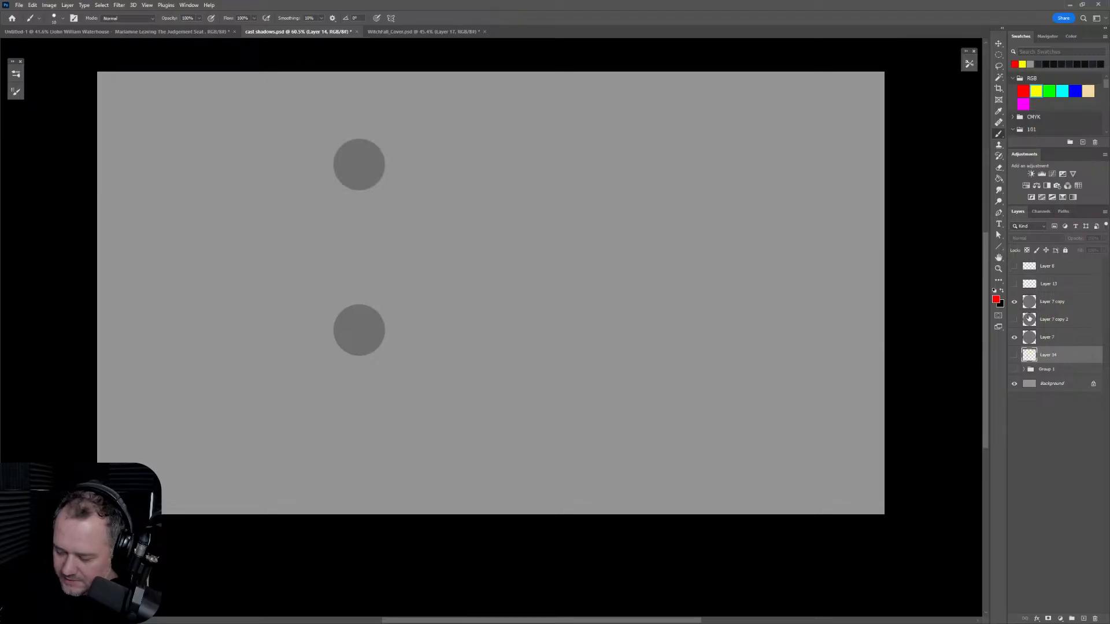
left_click(1015, 283)
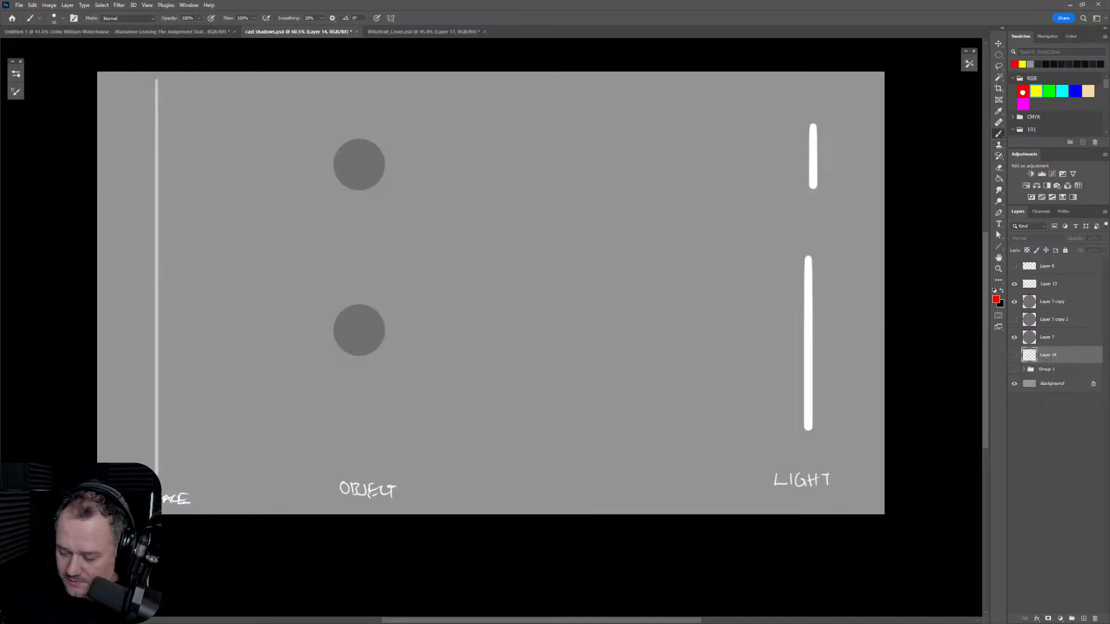
Step: Choose the Line tool and add a new empty layer directly above Layer 13 for the light rays
left_click(998, 246)
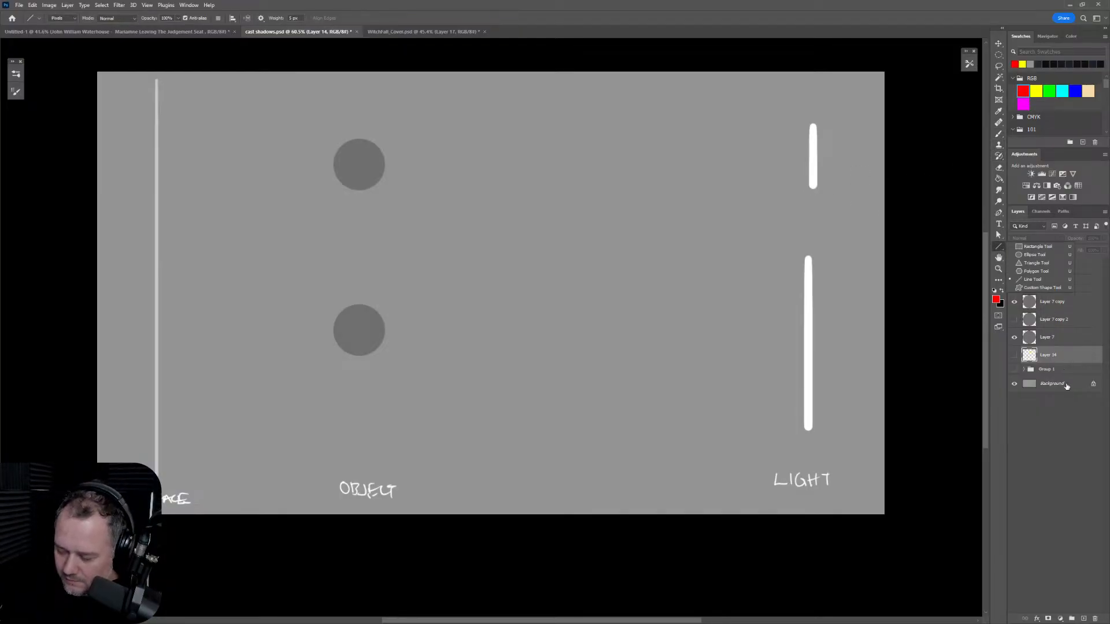
left_click(1074, 407)
left_click(1062, 285)
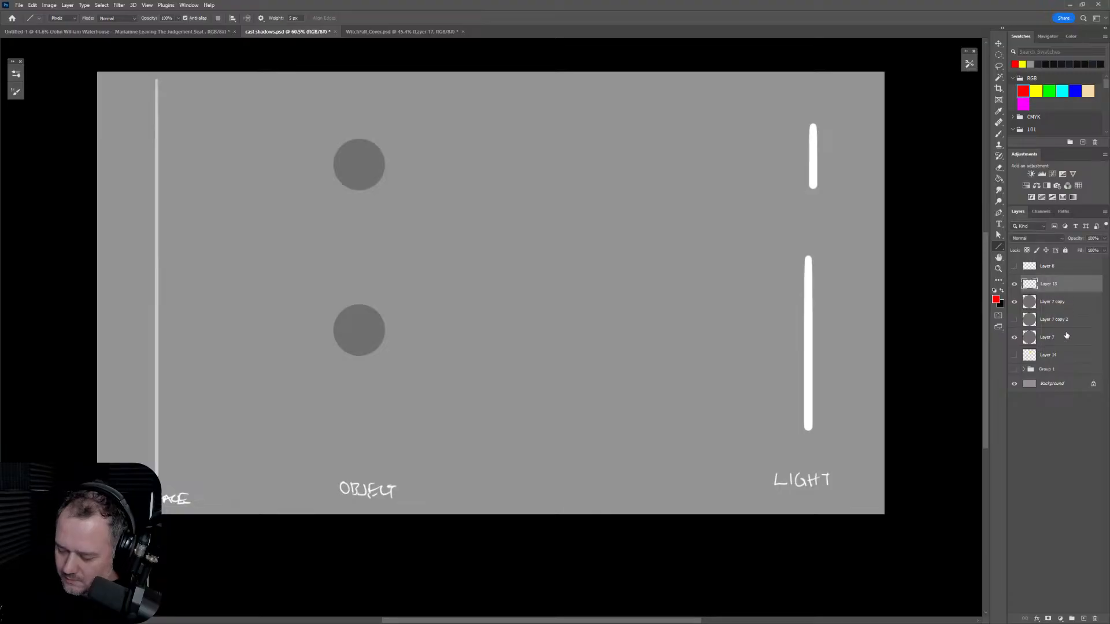
left_click(1083, 618)
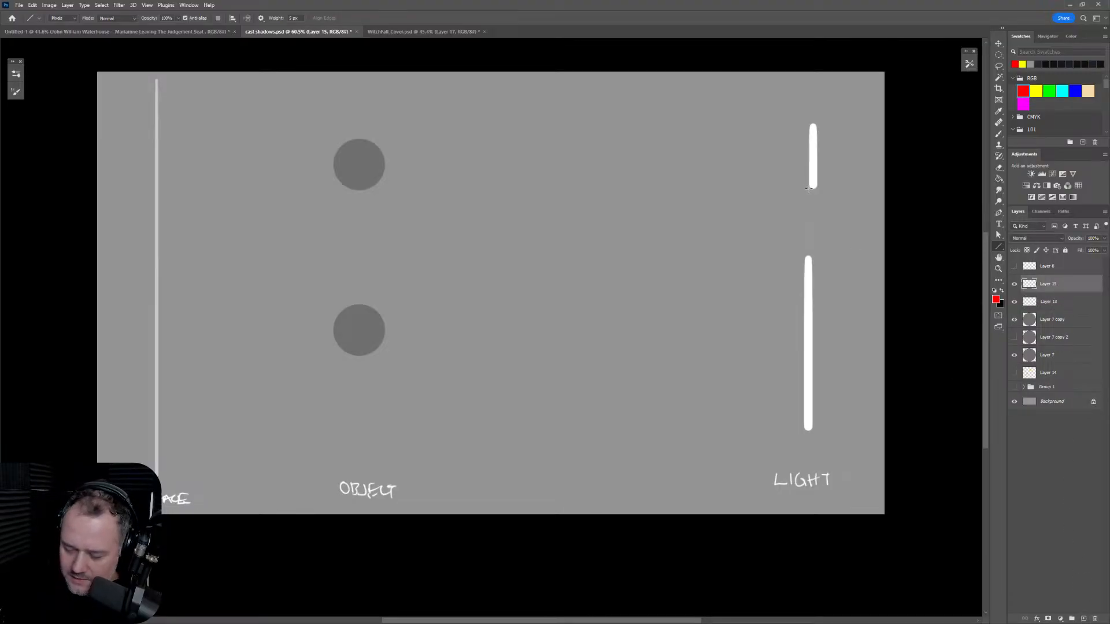
left_click_drag(811, 188, 155, 198)
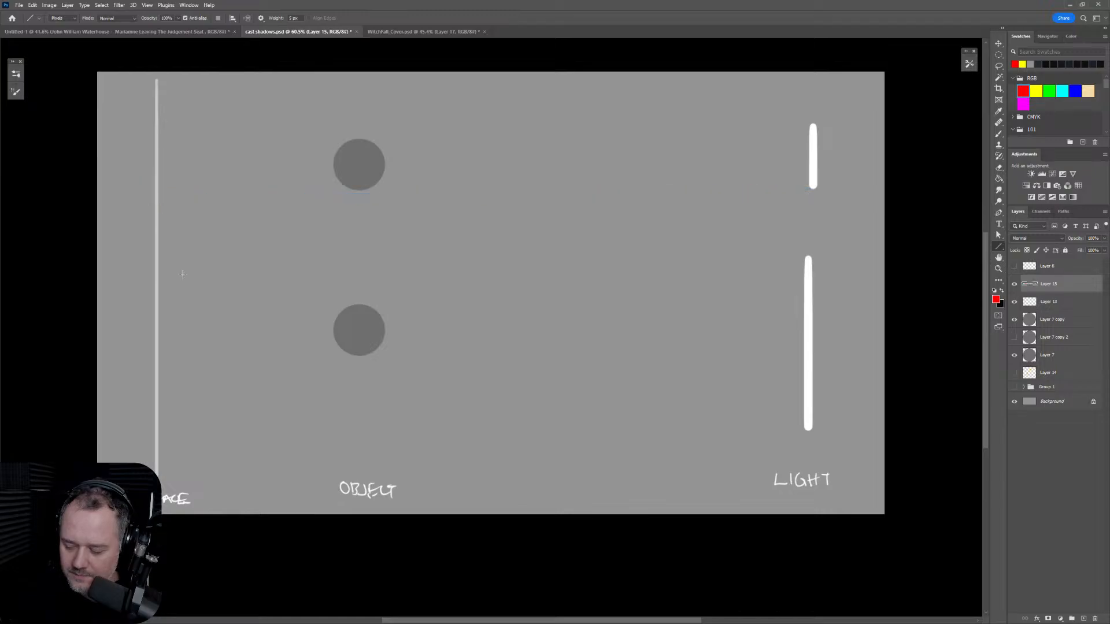
left_click_drag(813, 127, 155, 130)
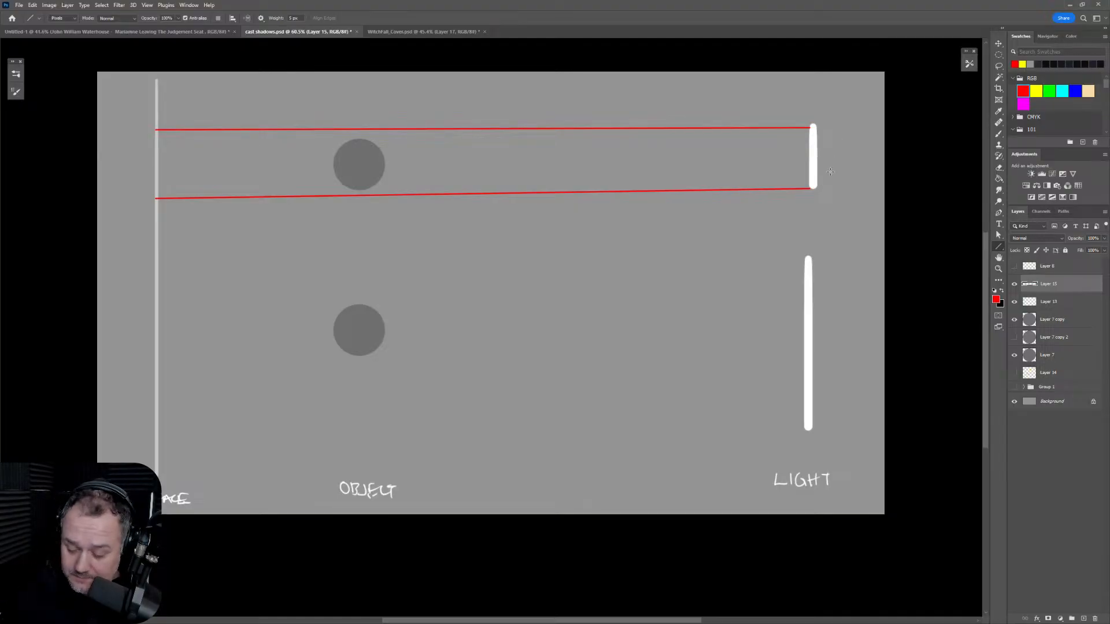
key("ctrl+z")
key("ctrl+z")
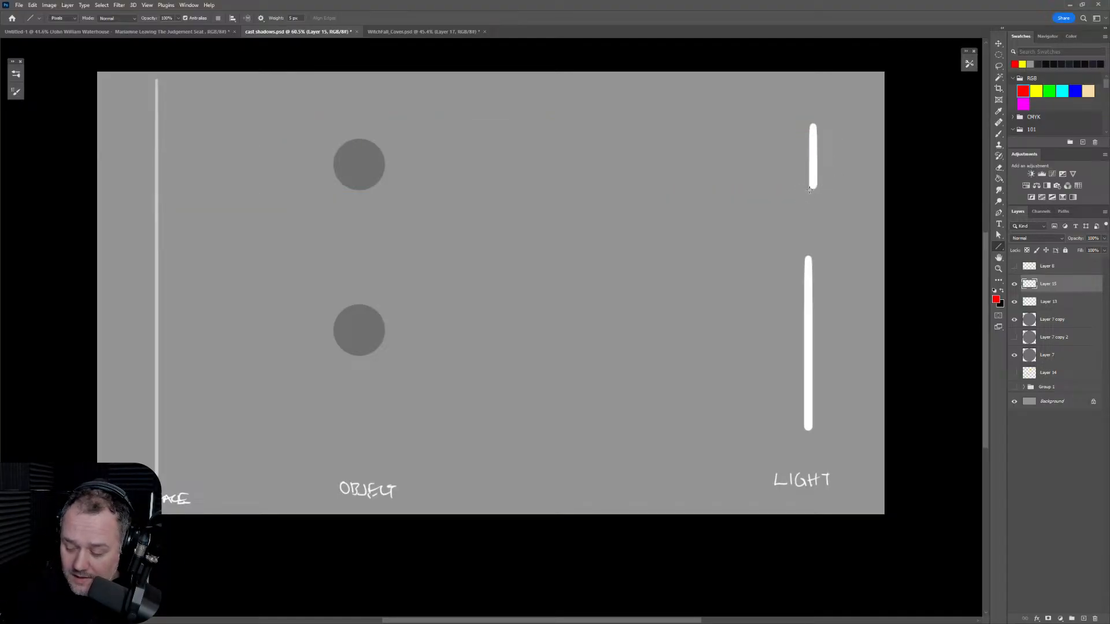
Step: Draw a red ray from the short light's lower end under the upper circle and a blue ray from its upper end over it, both reaching the surface line
left_click_drag(812, 188, 157, 192)
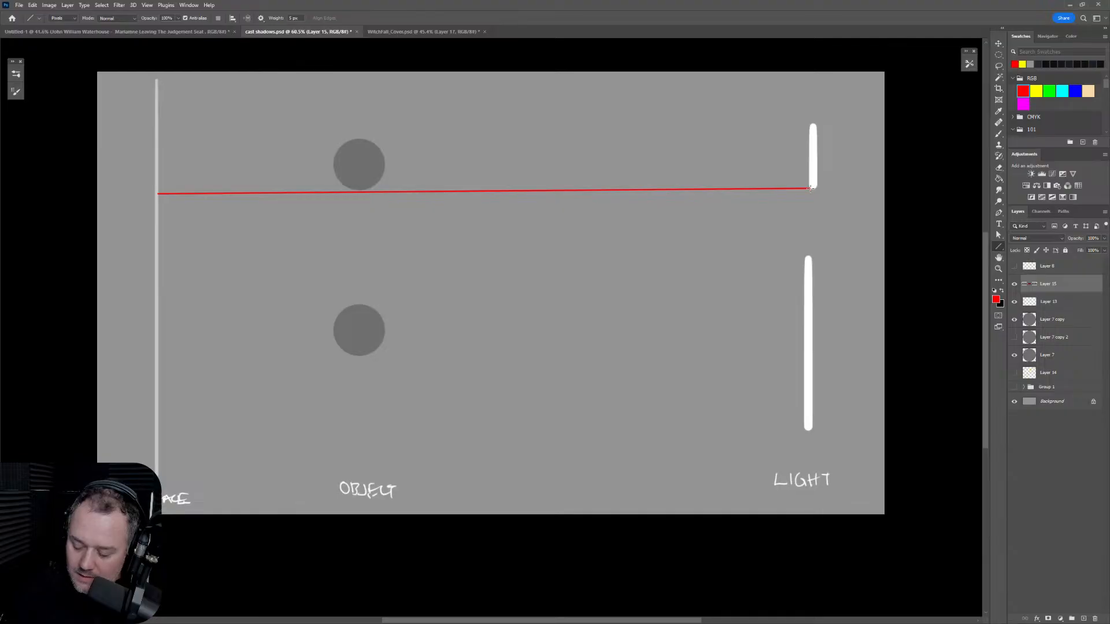
left_click(1076, 90)
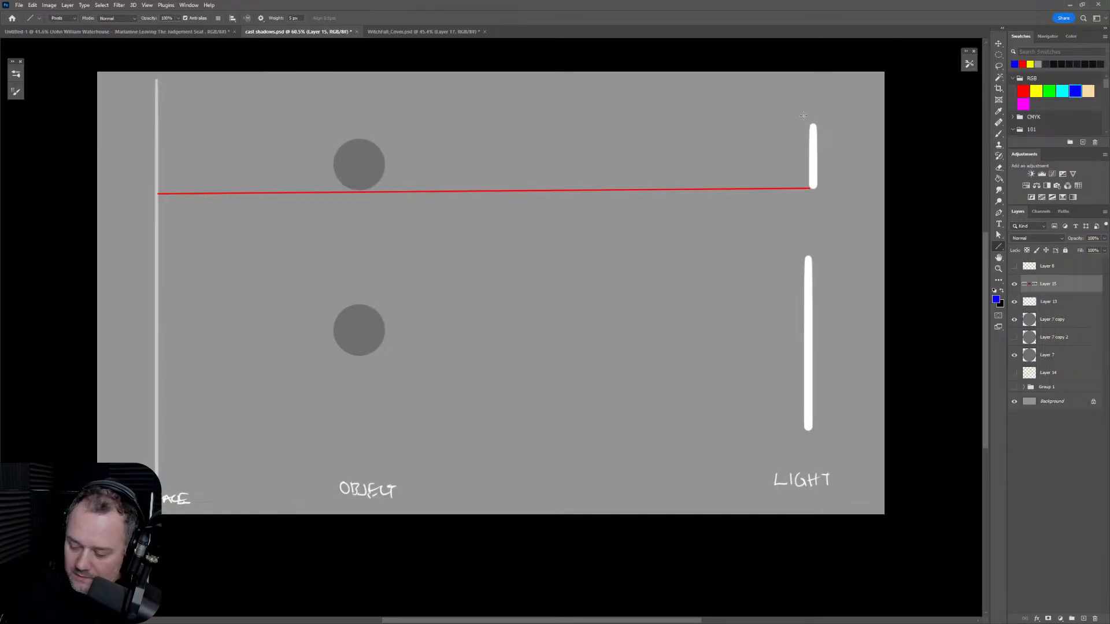
left_click_drag(810, 125, 156, 143)
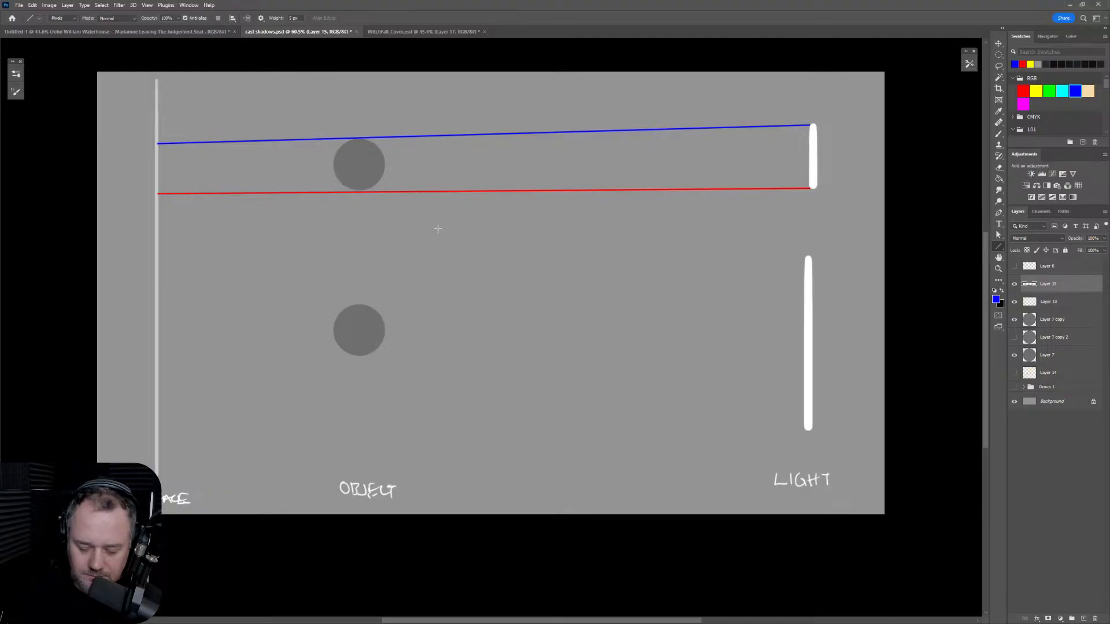
Step: Mark the full-shadow zone between the blue and red rays at the surface line with a yellow double-headed arrow
left_click(1036, 90)
left_click_drag(163, 148, 164, 191)
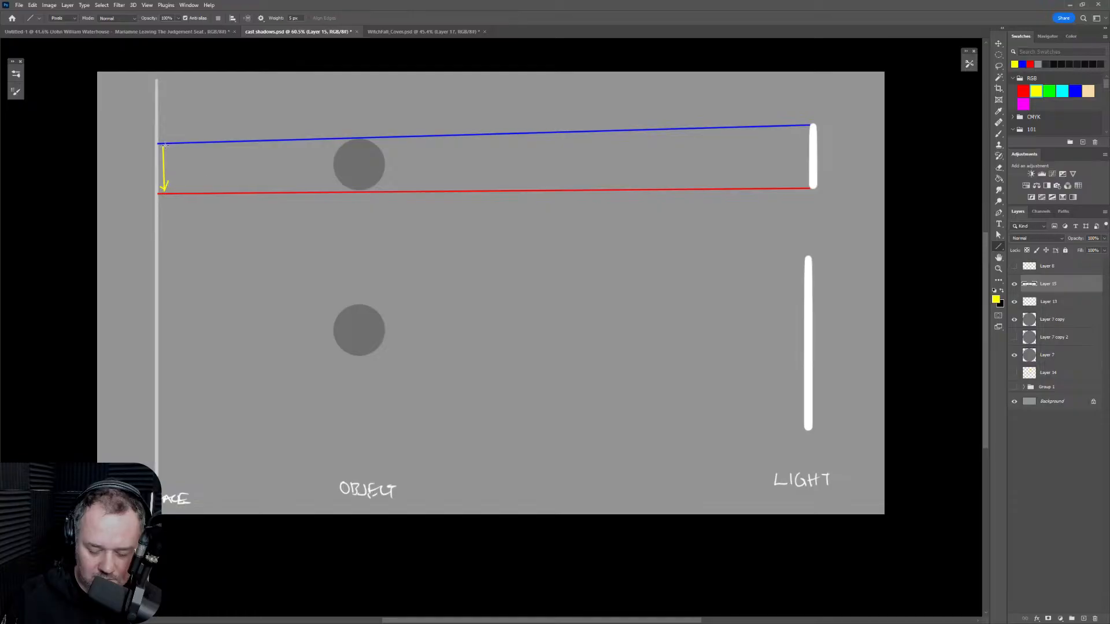
left_click_drag(163, 146, 165, 148)
left_click(161, 147)
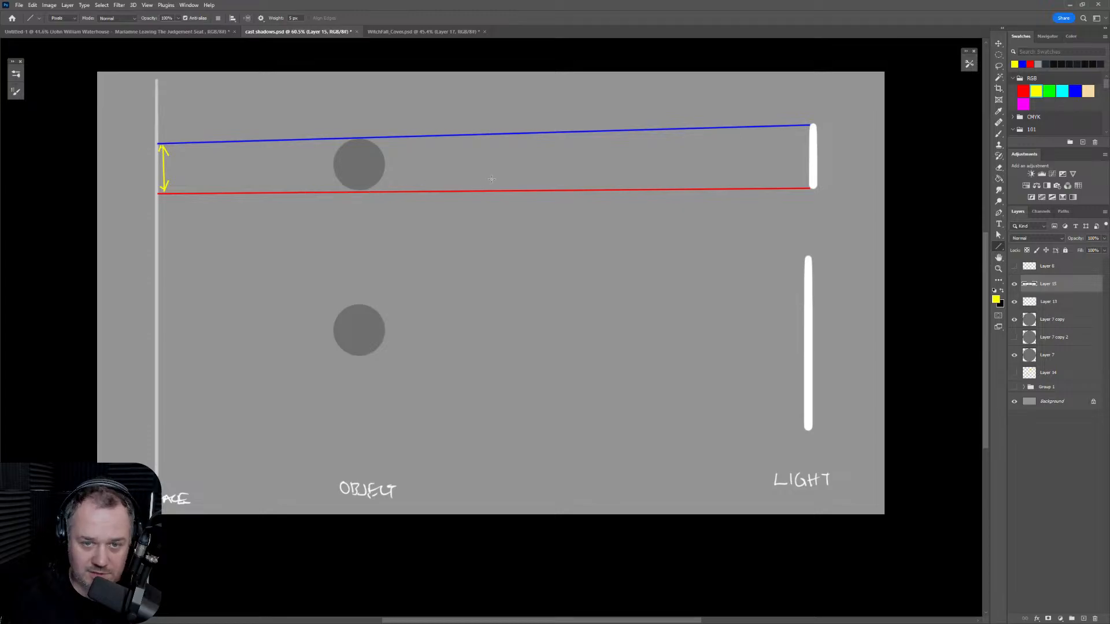
Step: Add crossing rays to the surface line: blue from the short light's upper end under the upper circle, red from its lower end over it
left_click(1075, 91)
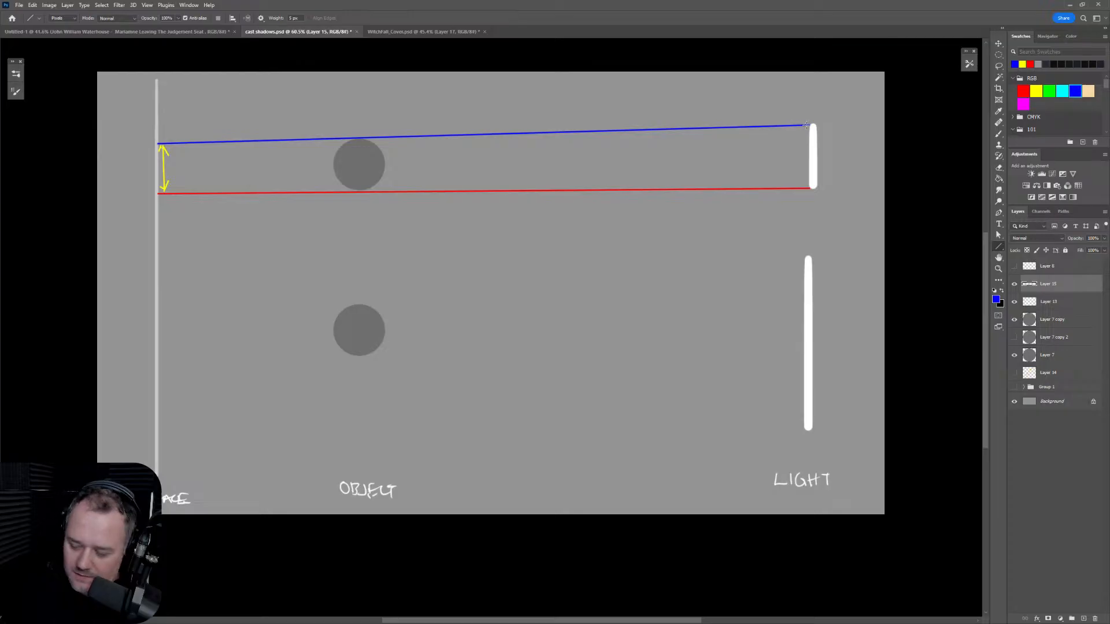
left_click_drag(810, 124, 158, 222)
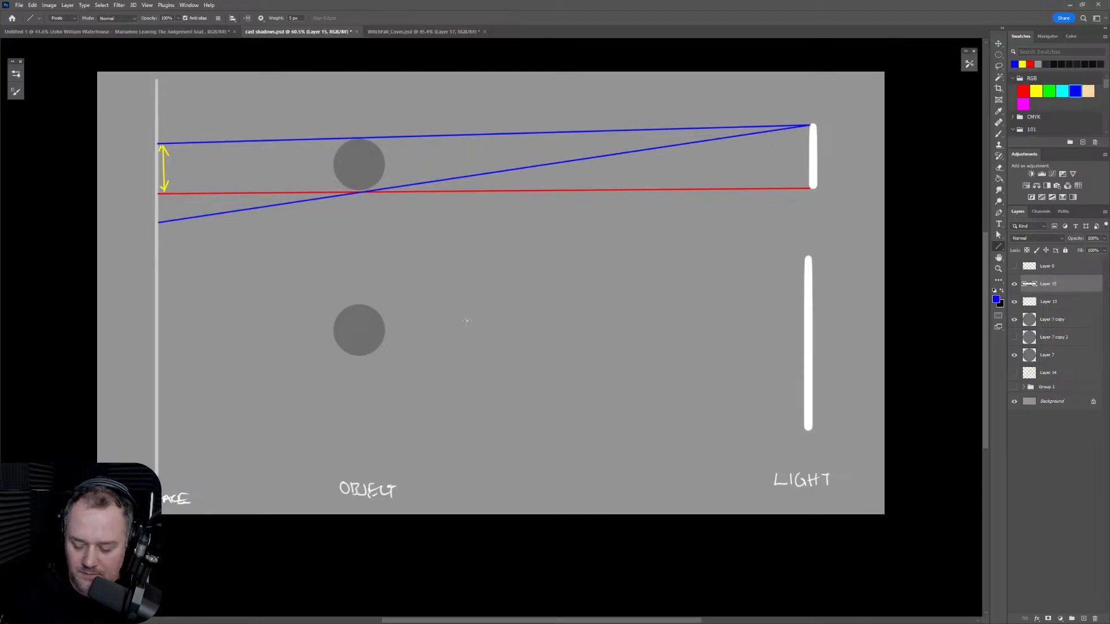
left_click(1023, 89)
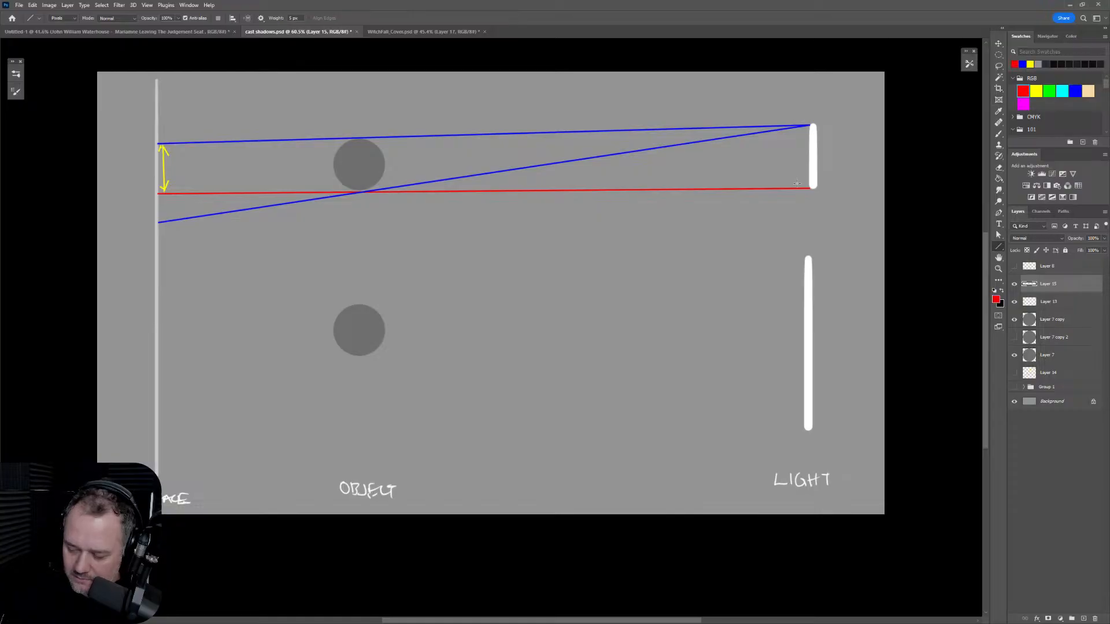
left_click_drag(809, 189, 158, 116)
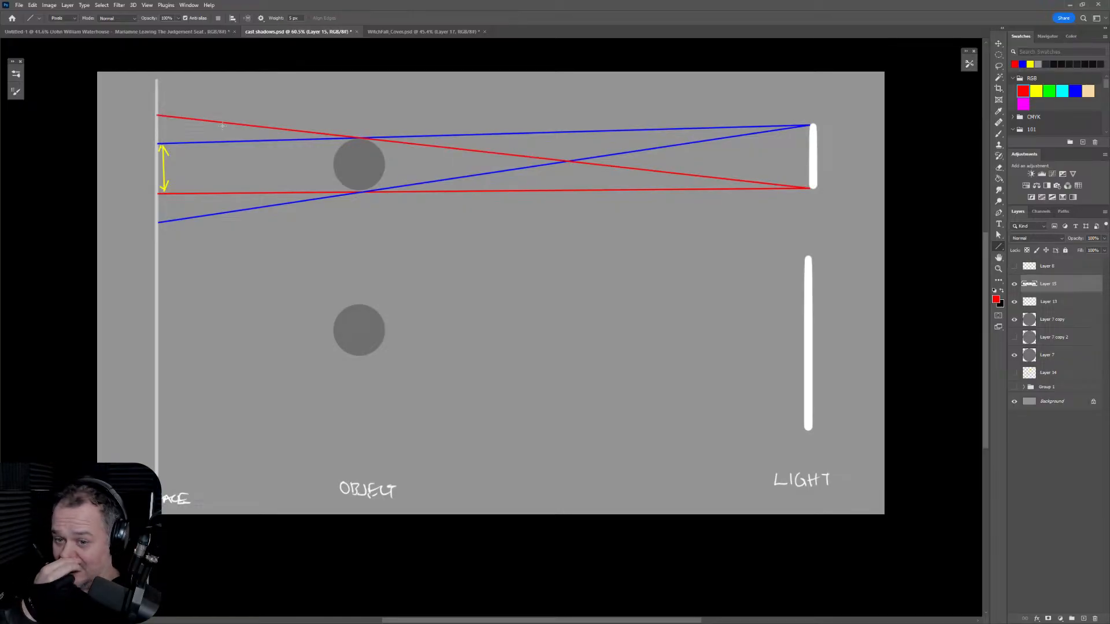
Step: Mark the partial-shadow zones on both sides of the yellow arrow with small green double-headed arrows
left_click(1053, 88)
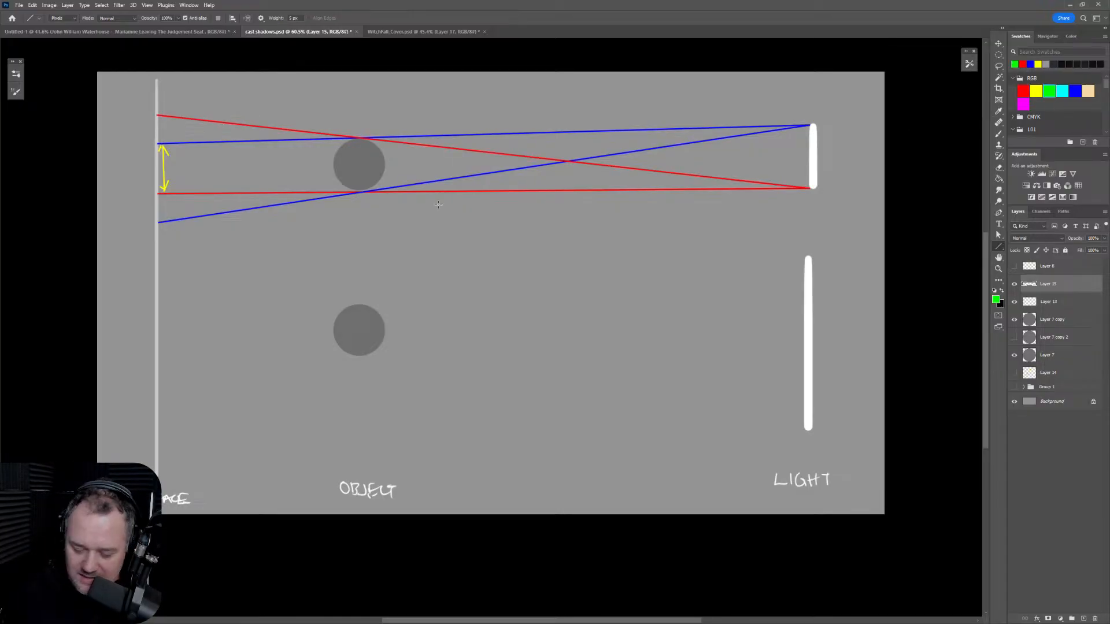
mouse_move(164, 197)
left_mouse_down()
mouse_move(163, 219)
mouse_move(163, 195)
left_mouse_up()
mouse_move(163, 117)
left_mouse_down()
mouse_move(164, 140)
mouse_move(168, 130)
left_mouse_up()
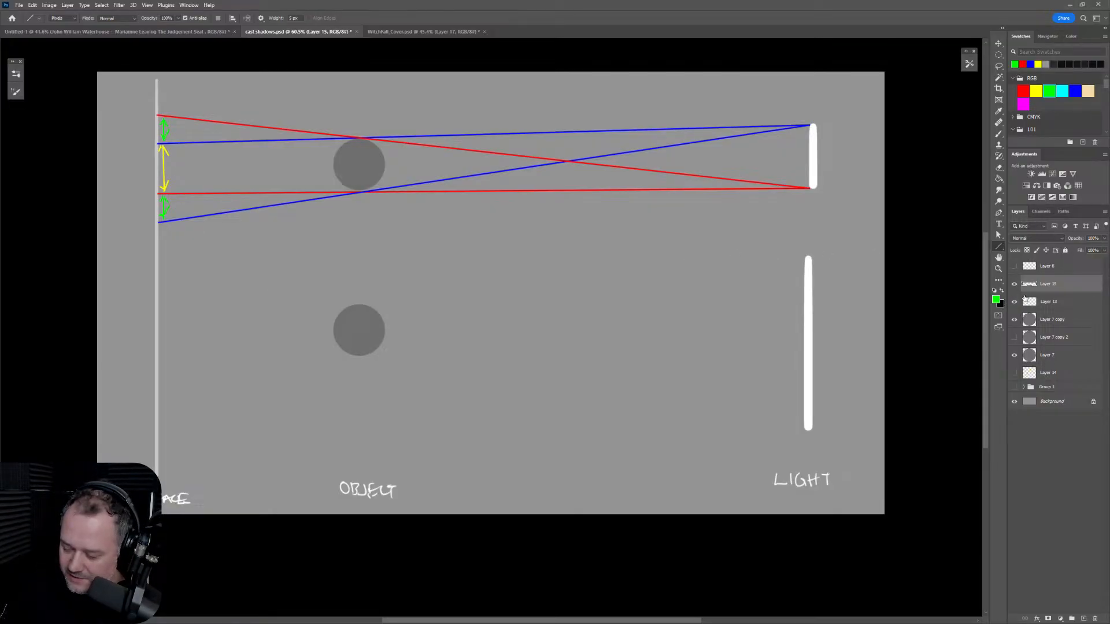
Step: Show the spheres in Group 1 to compare their shadows with the ray diagram, and hide the group again
left_click(1014, 386)
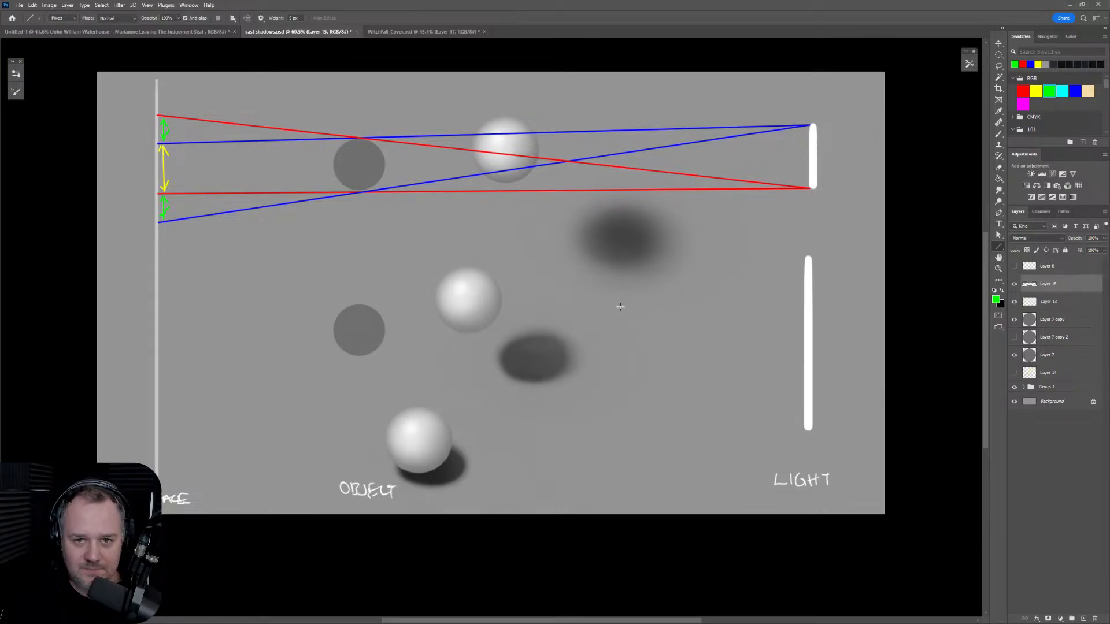
left_click(1014, 285)
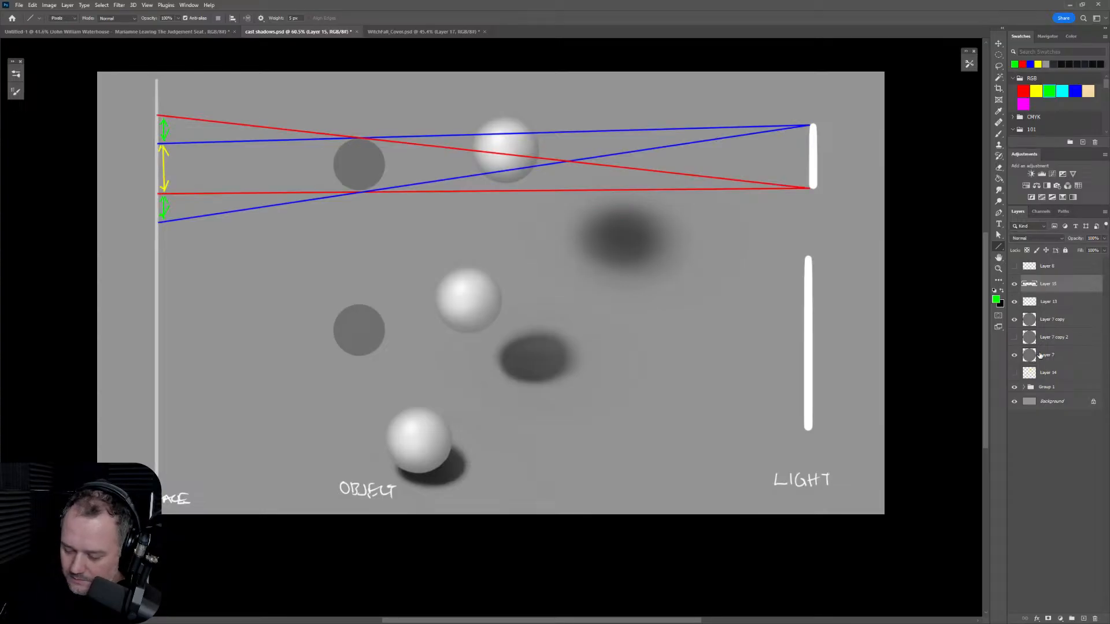
left_click(1015, 387)
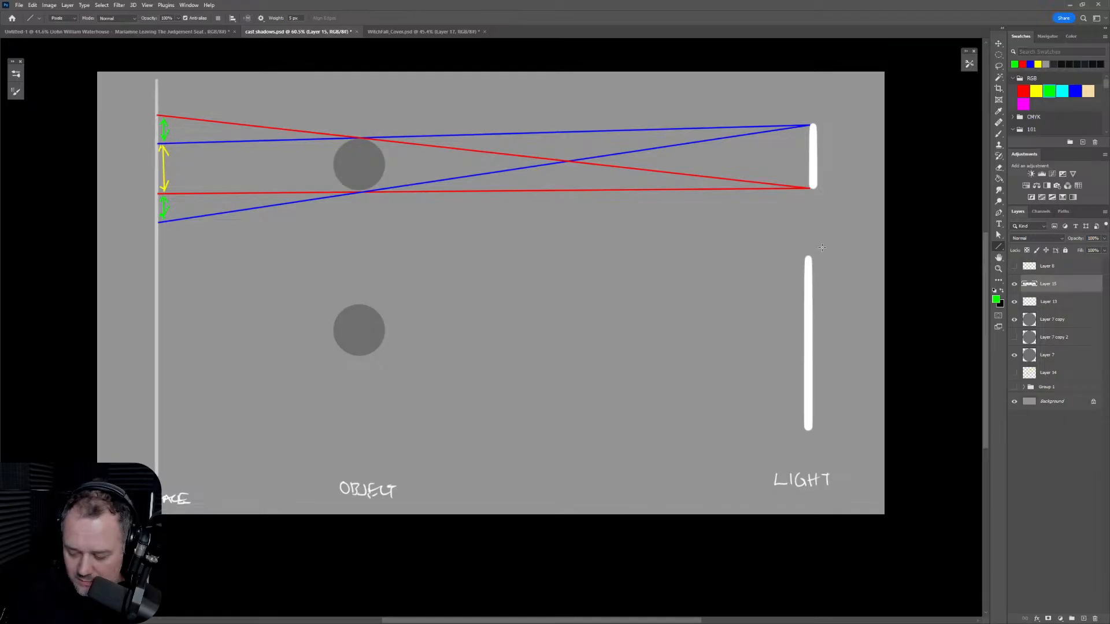
Step: Draw red rays from the long light's lower end past the lower circle's underside and upper side to the surface line
right_click(805, 190, "alt+shift")
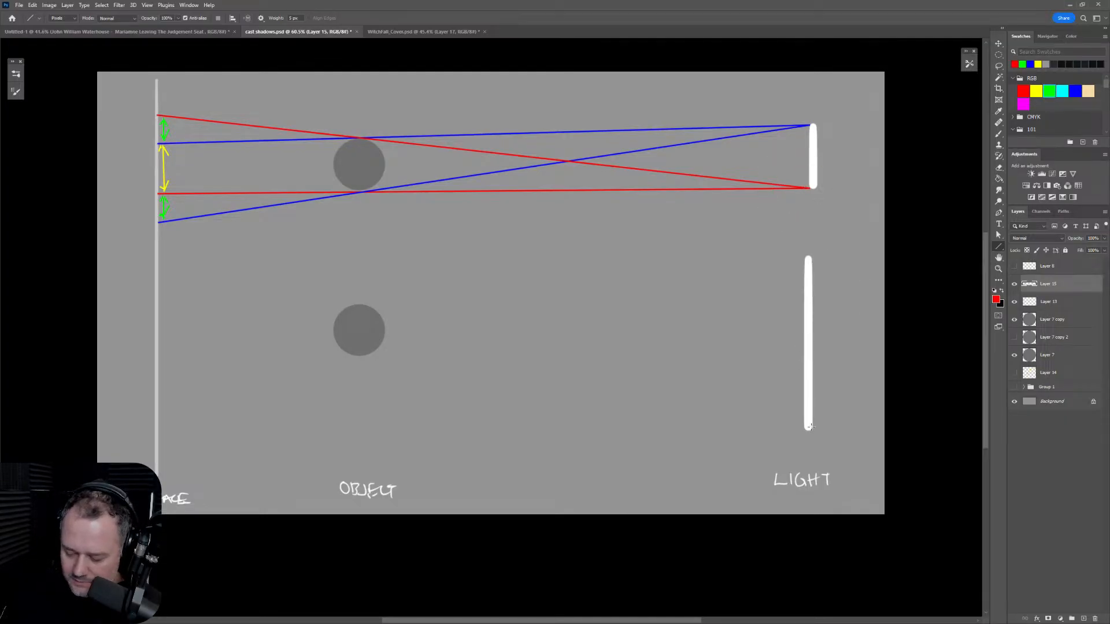
left_click_drag(808, 428, 160, 326)
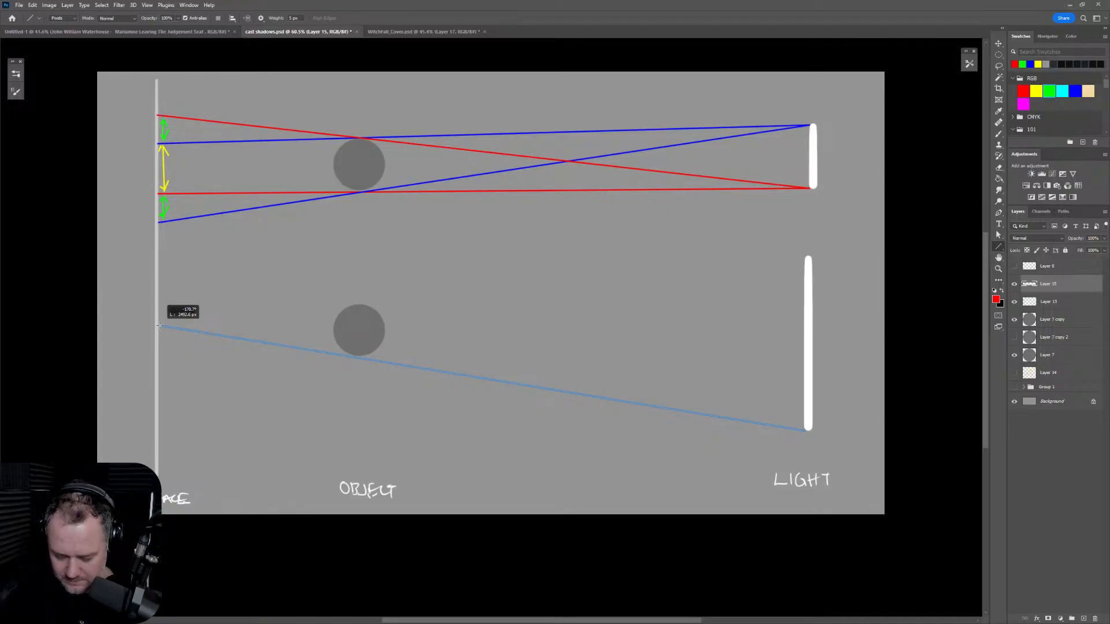
left_click_drag(161, 326, 160, 326)
left_click_drag(804, 430, 159, 241)
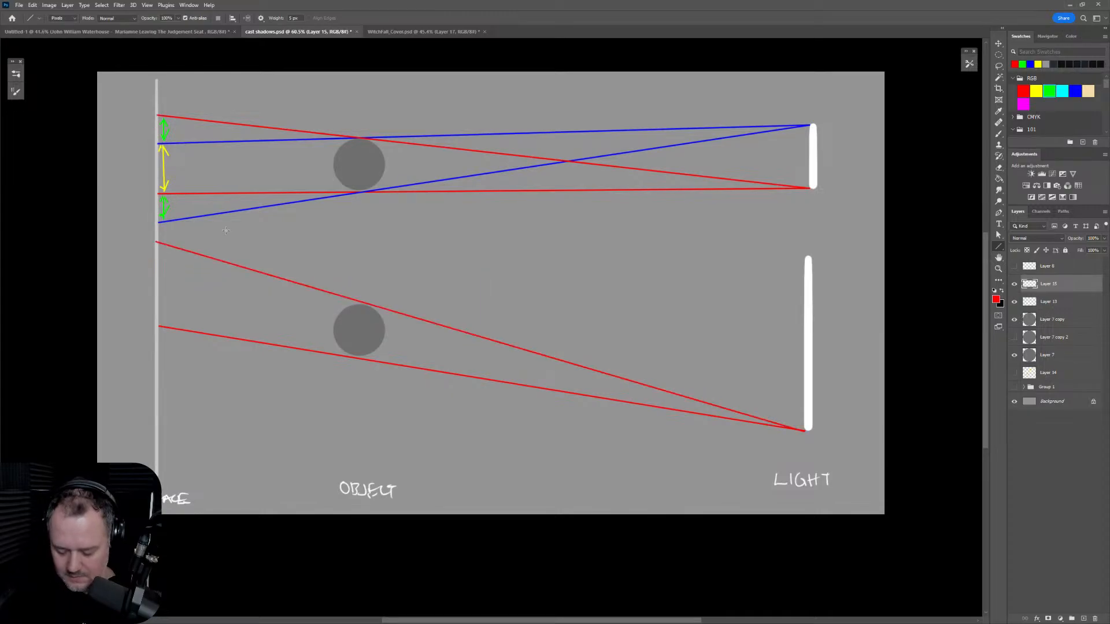
Step: Draw blue rays from the long light's upper end past both sides of the lower circle to the surface line
left_click(804, 126, "alt")
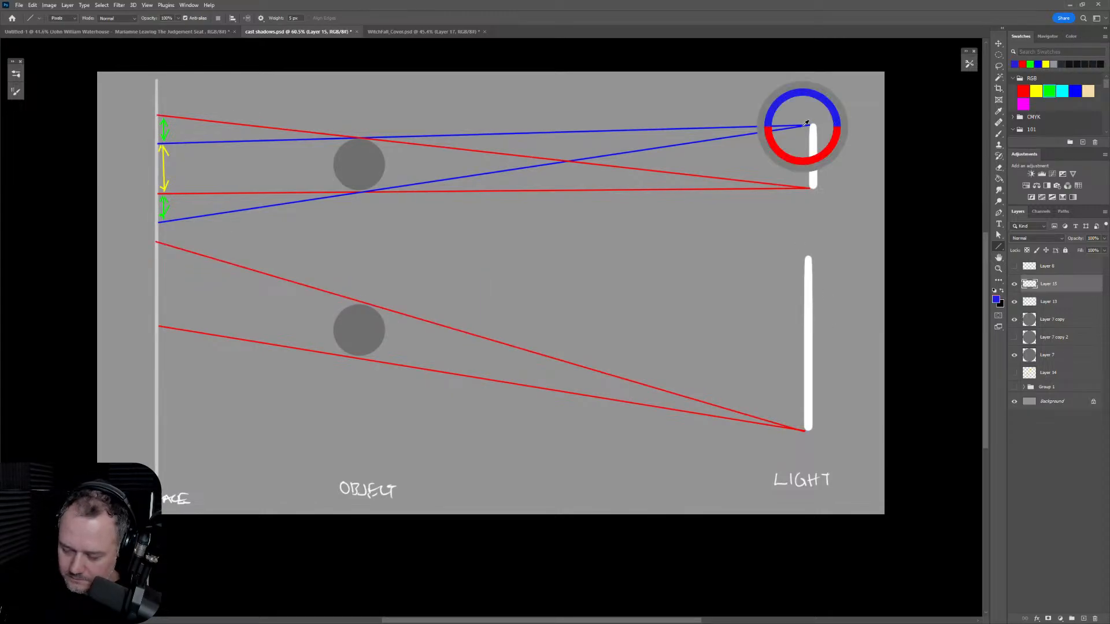
left_click_drag(808, 258, 159, 401)
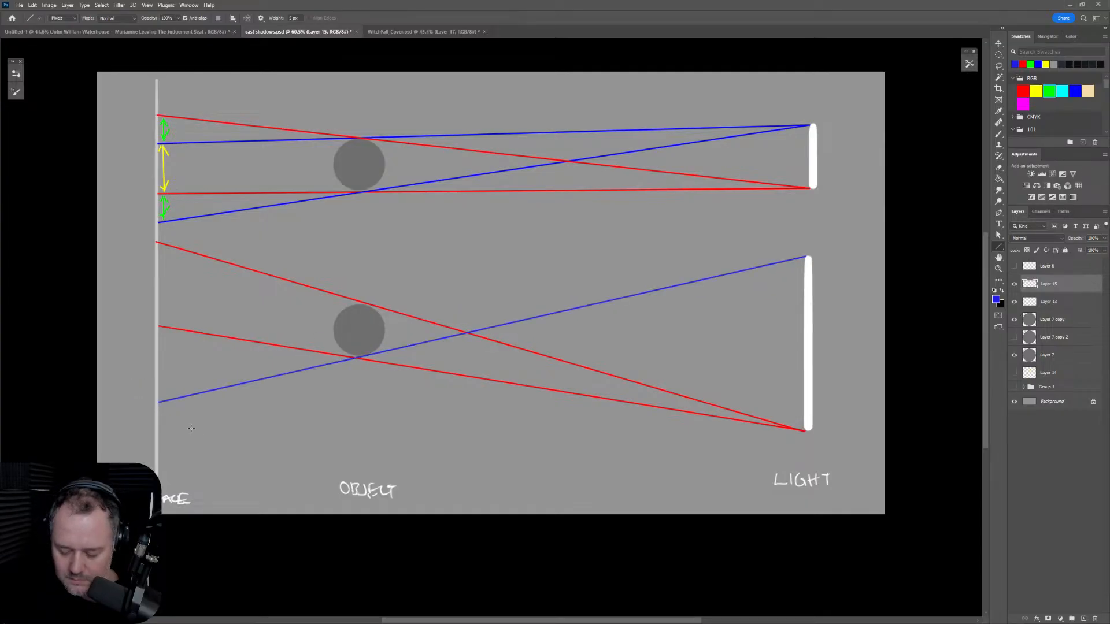
left_click_drag(808, 257, 157, 325)
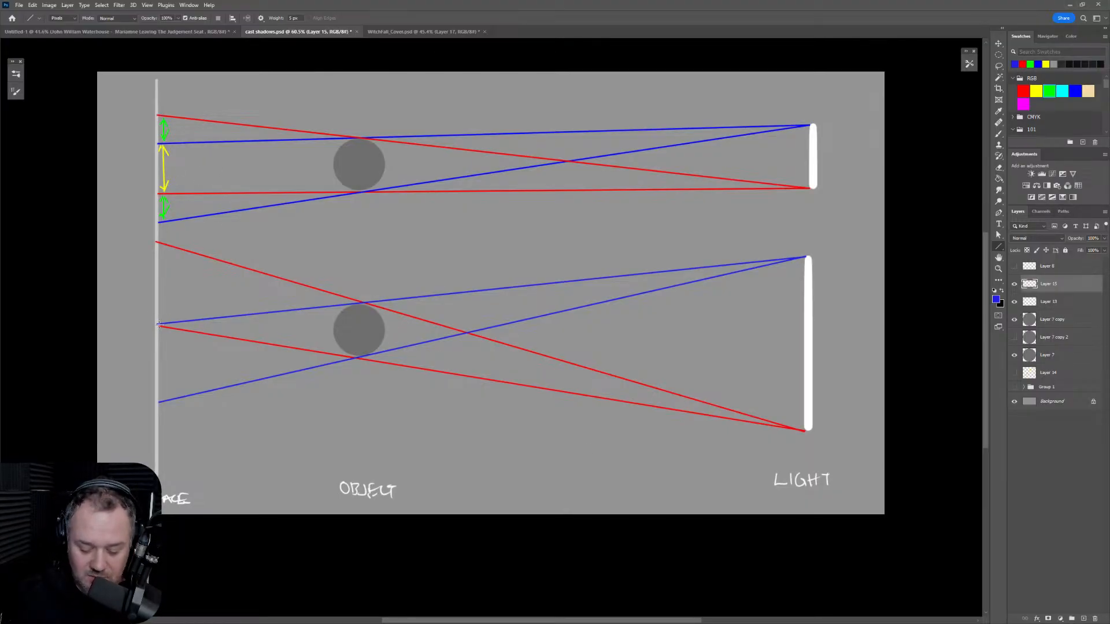
Step: Mark the lower diagram's tiny full-shadow zone in yellow and the partial-shadow zones around it with green double-headed arrows
left_click(163, 182, "alt")
left_click_drag(157, 332, 157, 324)
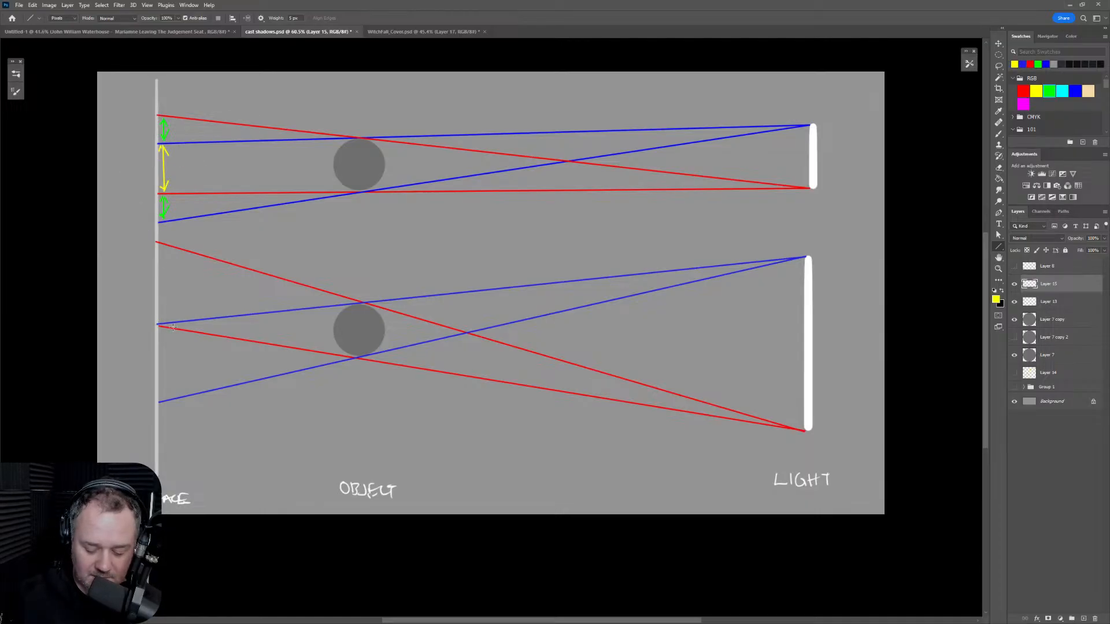
left_click(167, 197, "alt")
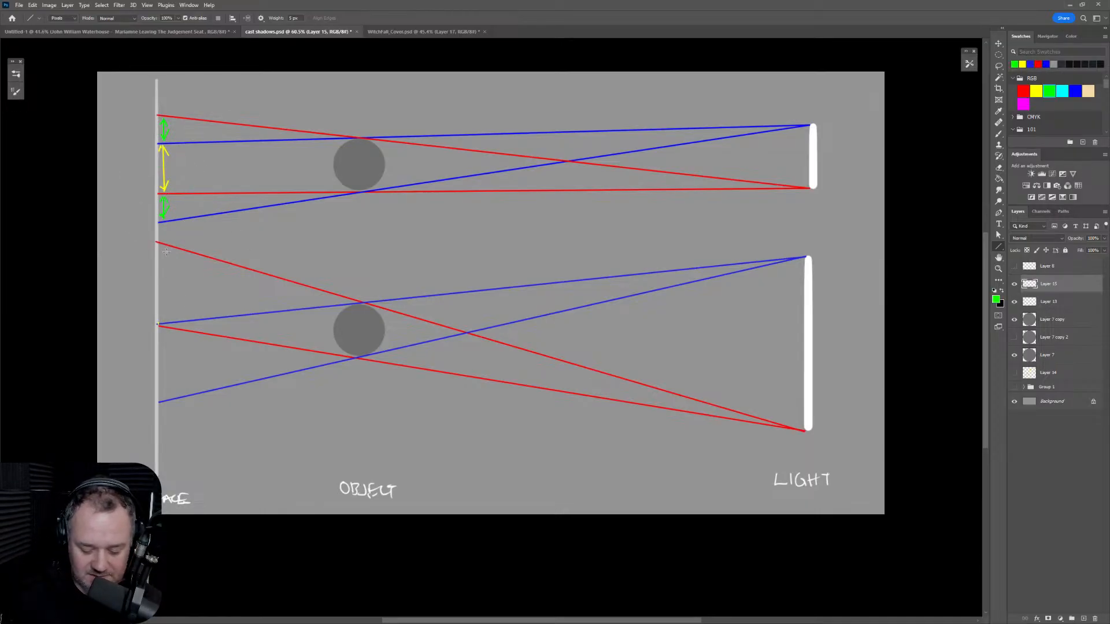
mouse_move(160, 244)
left_mouse_down()
mouse_move(160, 318)
mouse_move(161, 242)
mouse_move(167, 262)
left_mouse_up()
mouse_move(160, 330)
left_mouse_down()
mouse_move(164, 398)
mouse_move(160, 345)
left_mouse_up()
left_click_drag(164, 333, 167, 346)
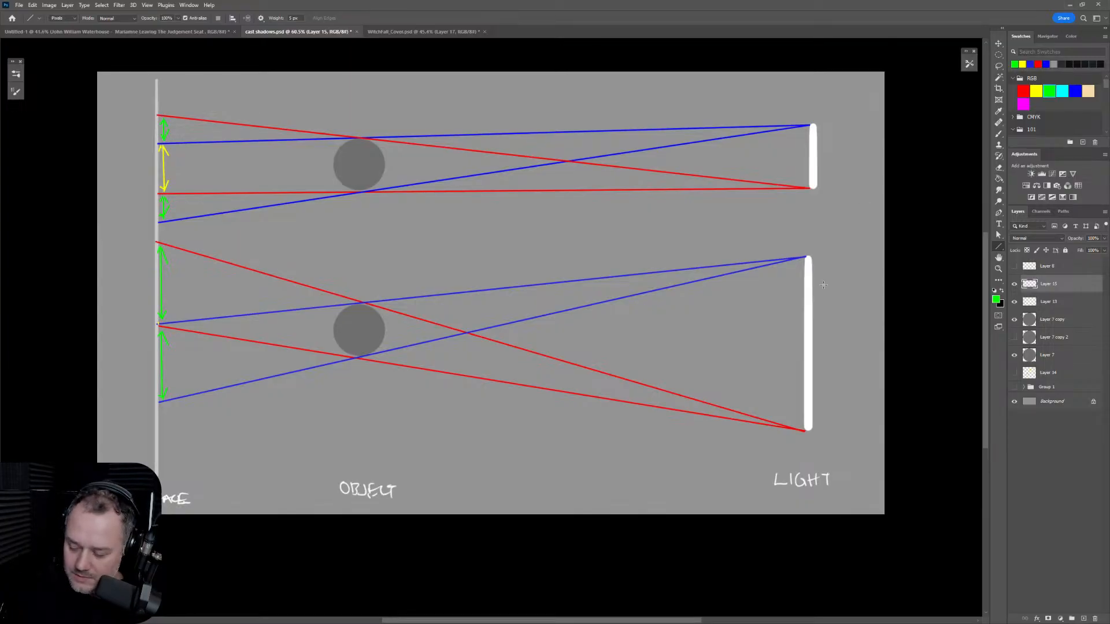
Step: Handwrite "WIDTH OF LIGHT" in green with a smaller brush just above the LIGHT label
key("b")
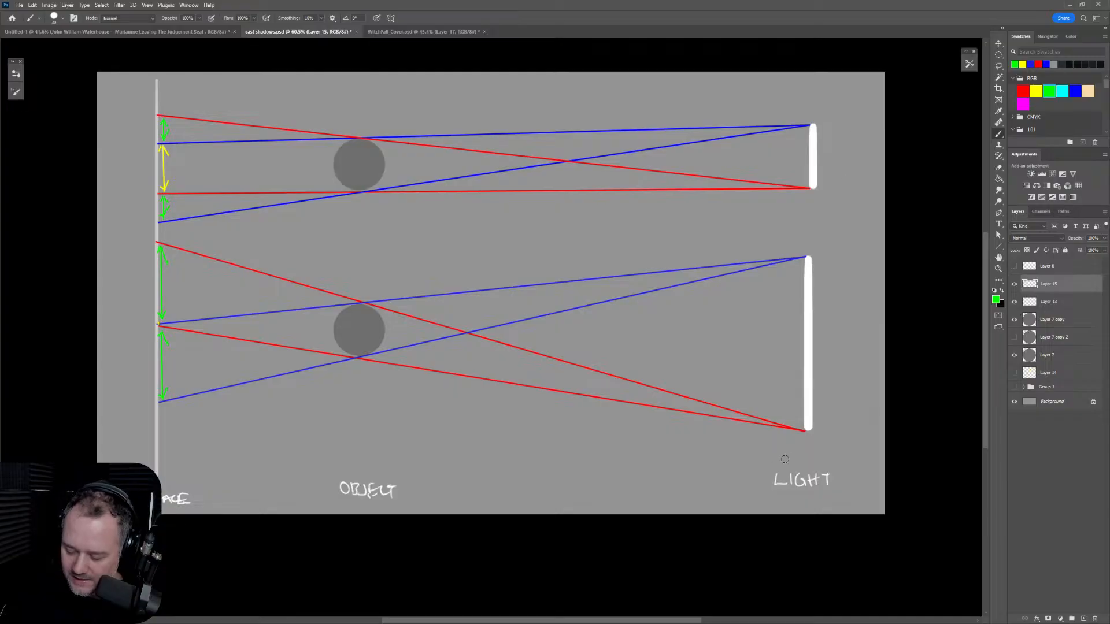
key("bracketleft")
key("bracketleft")
key("bracketleft")
left_click_drag(737, 465, 776, 454)
left_click_drag(771, 455, 843, 464)
left_click_drag(843, 459, 852, 465)
left_click_drag(853, 454, 860, 454)
left_click_drag(857, 454, 857, 461)
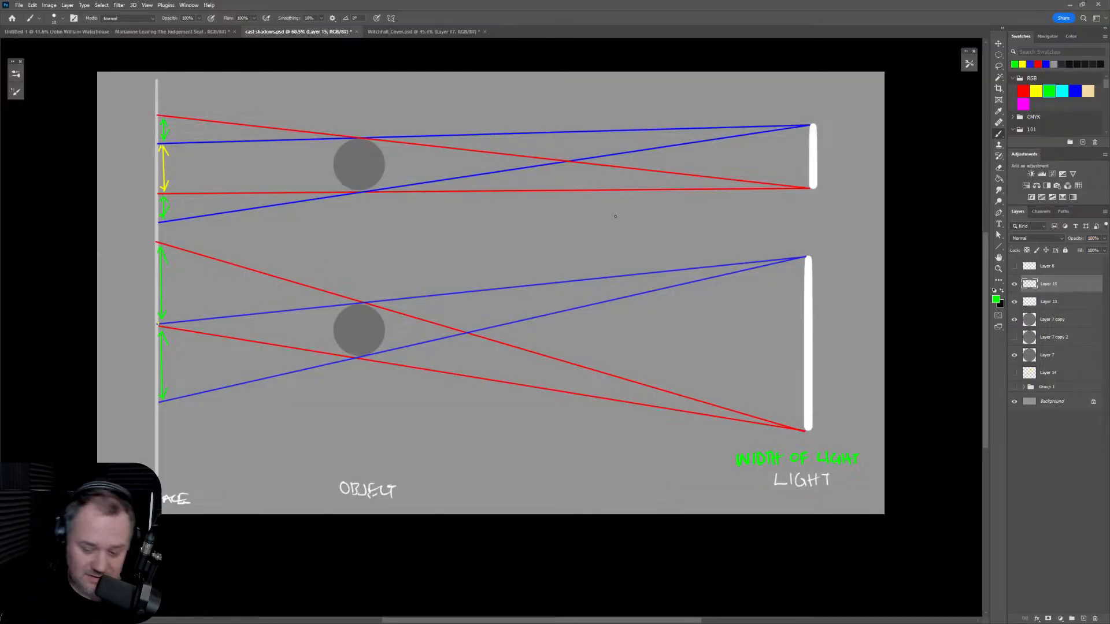
Step: Hide the ray drawing on Layer 15 and show Layer 7 copy 2, the upper circle closer to the surface line
left_click(1014, 284)
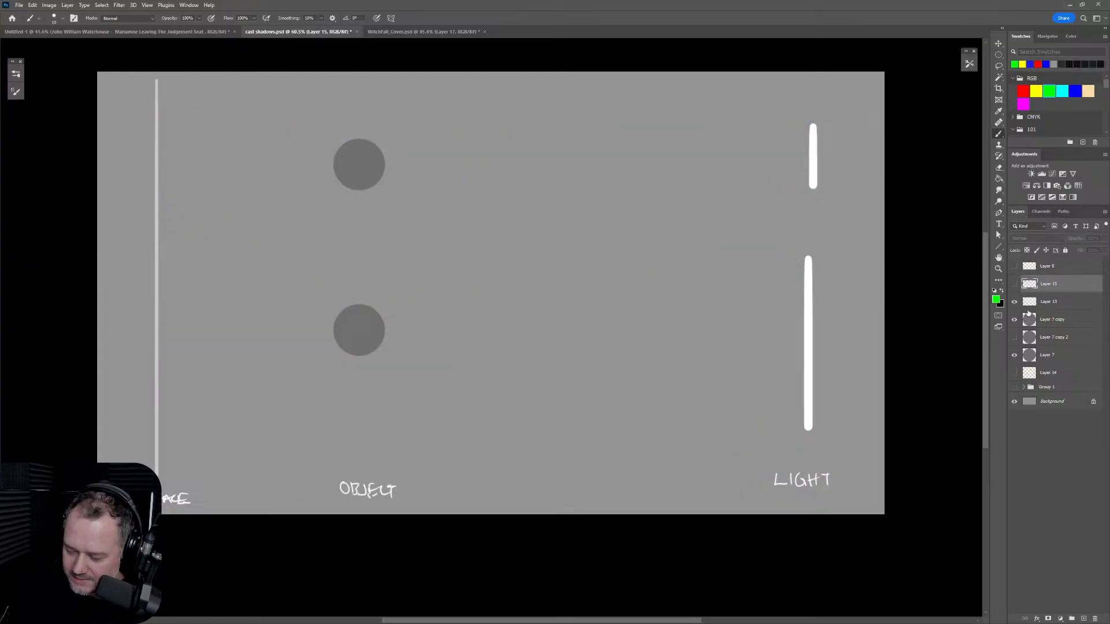
left_click(1015, 338)
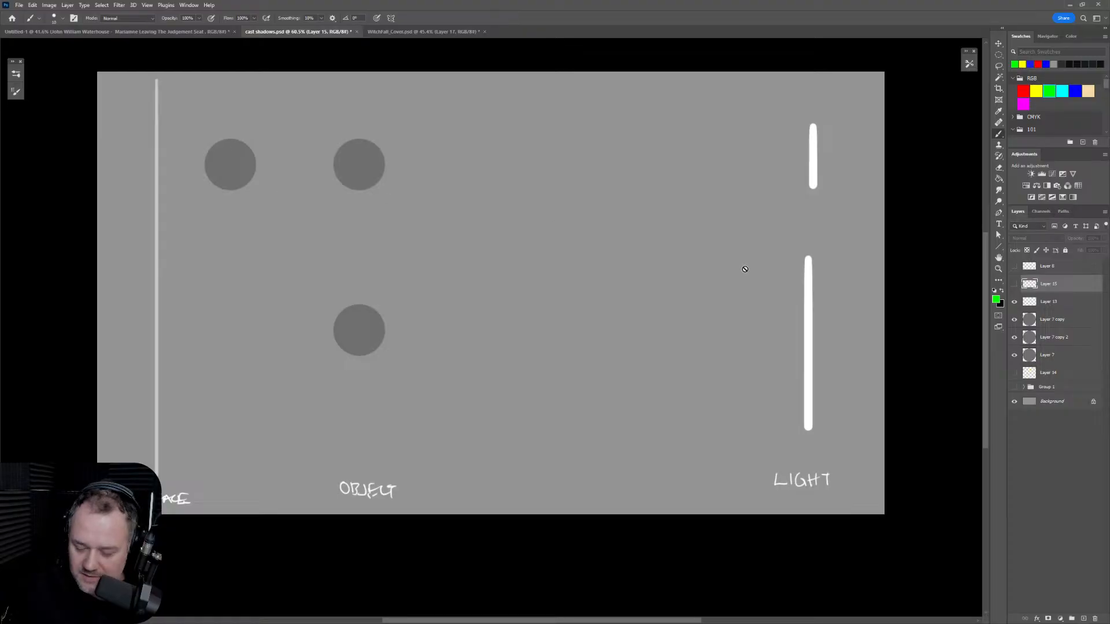
left_click(1015, 337)
left_click(1014, 338)
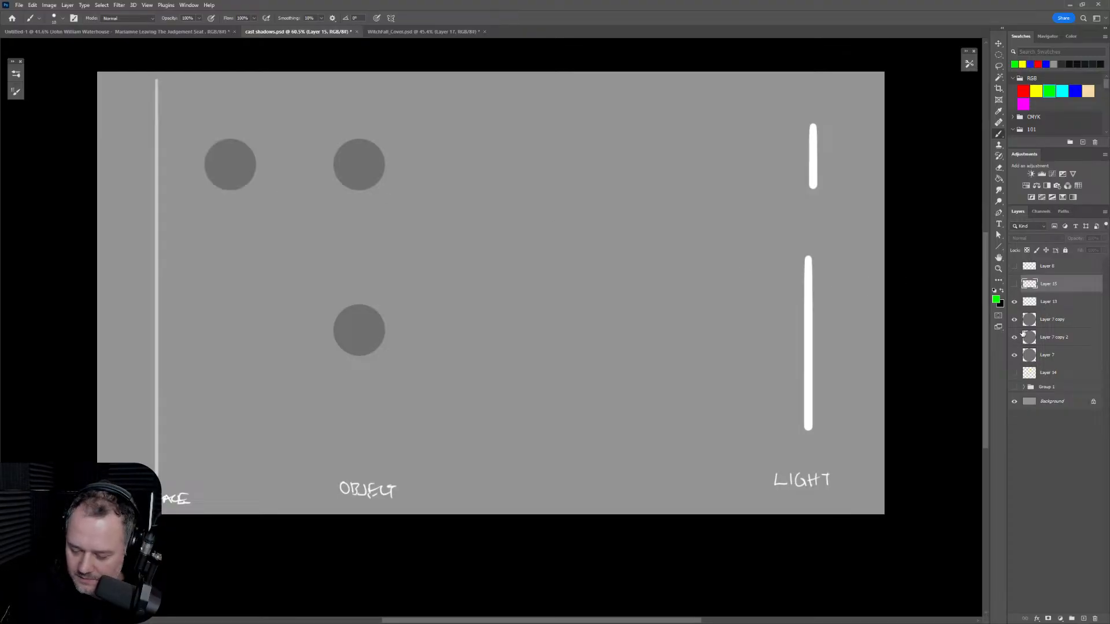
Step: On a new layer, draw red lines from the short light's lower end past both sides of the circle nearest the surface line
left_click(1083, 619)
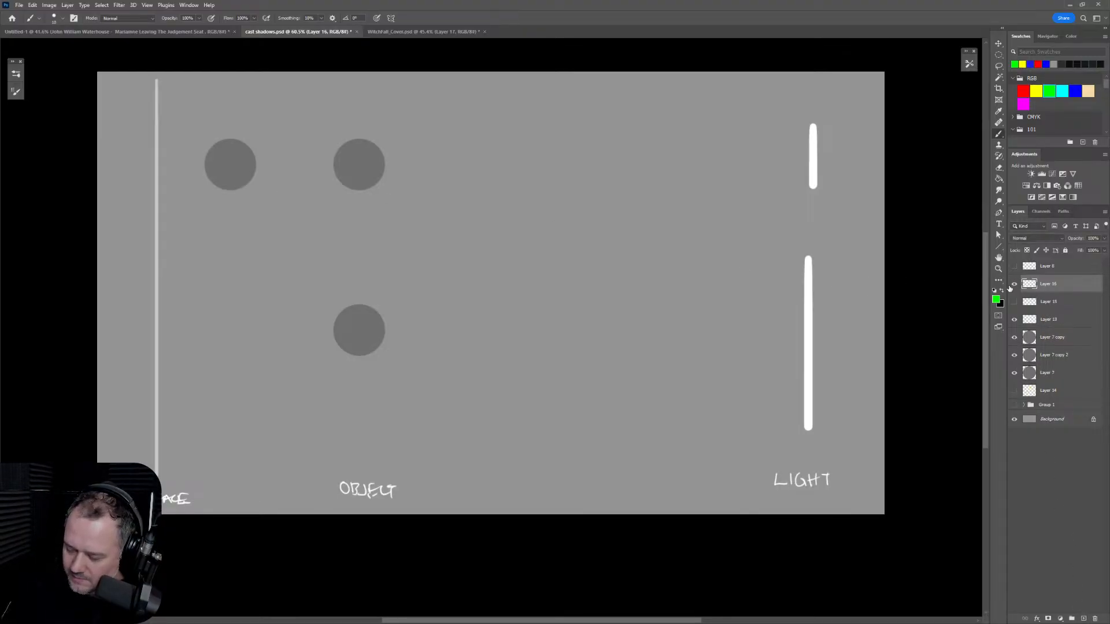
left_click(1024, 91)
left_click_drag(811, 124, 618, 123)
key("ctrl+z")
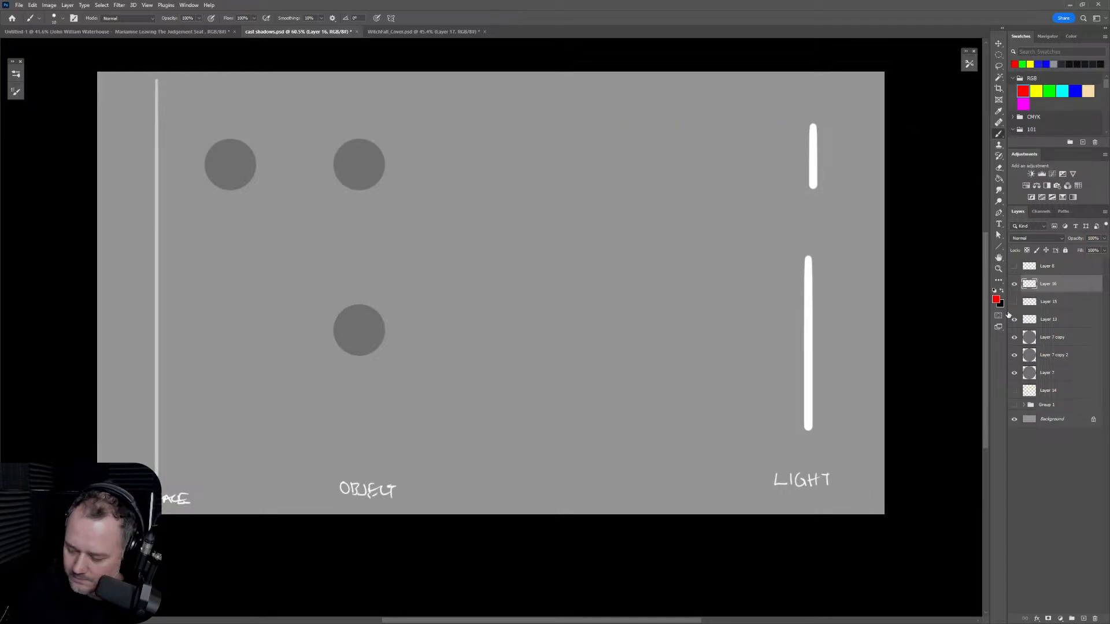
left_click(999, 247)
left_click_drag(813, 187, 157, 191)
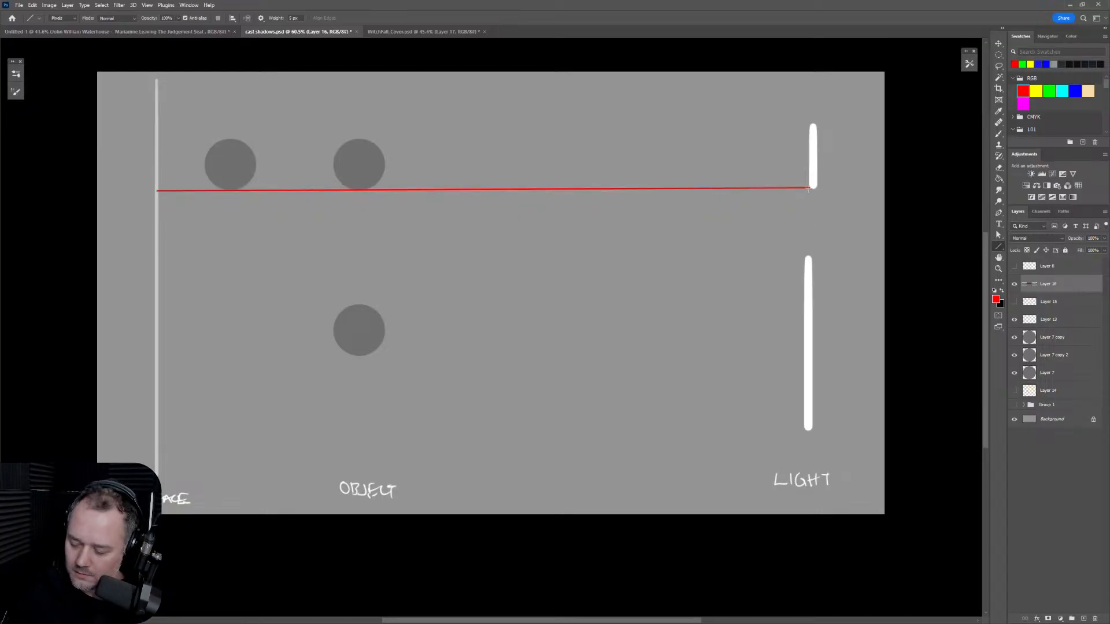
left_click_drag(812, 187, 151, 129)
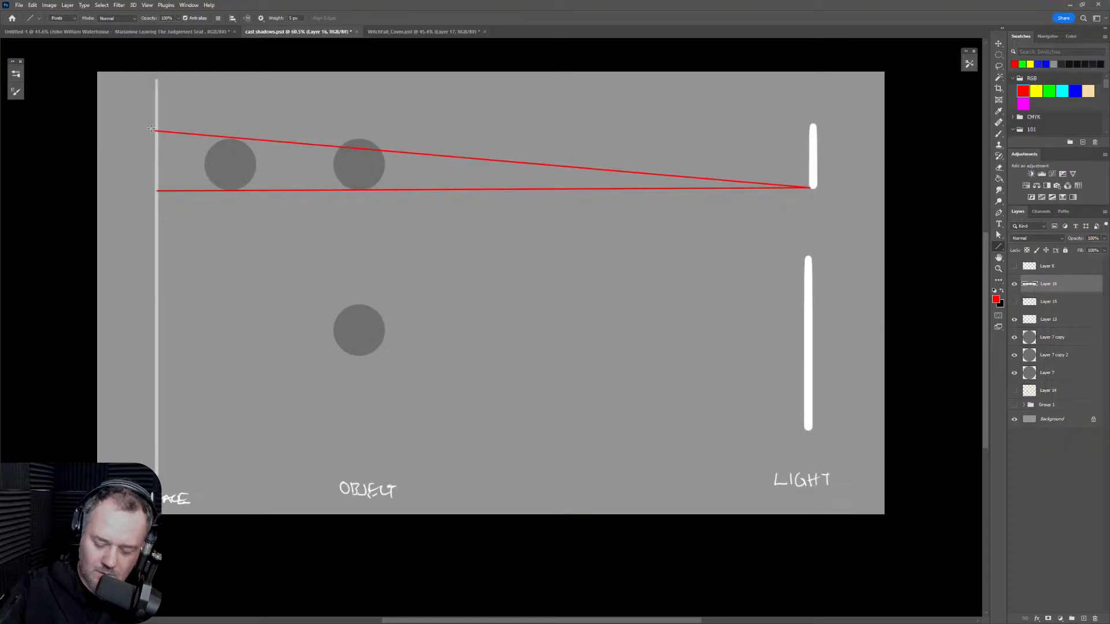
Step: Draw blue lines from the short light's upper end past both sides of the circle nearest the surface line
left_click(1075, 91)
left_click_drag(812, 126, 157, 200)
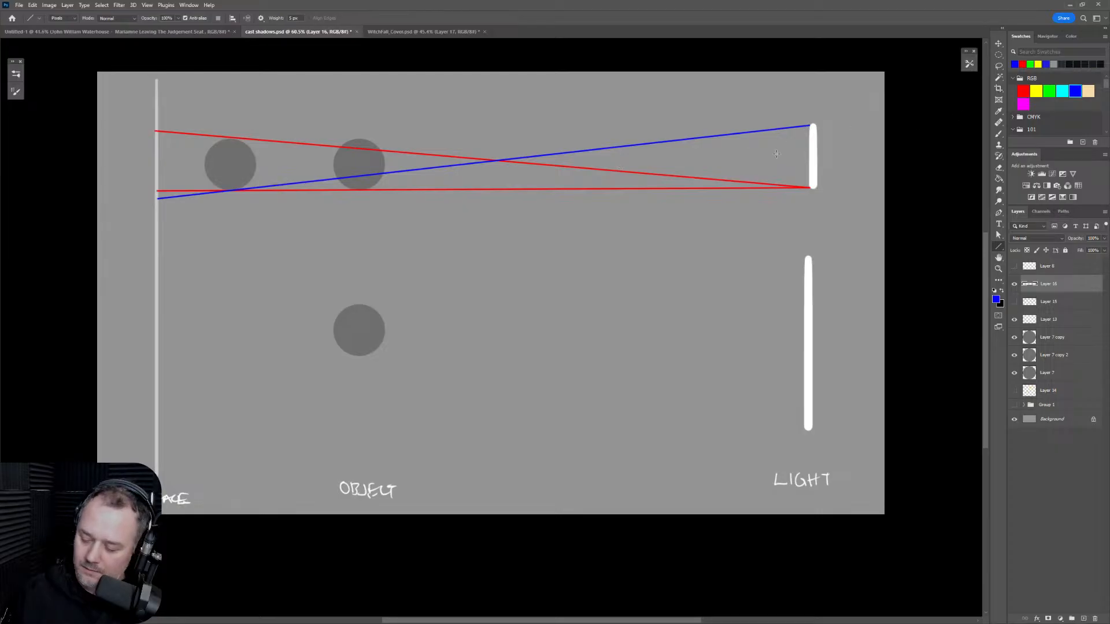
left_click_drag(812, 125, 159, 138)
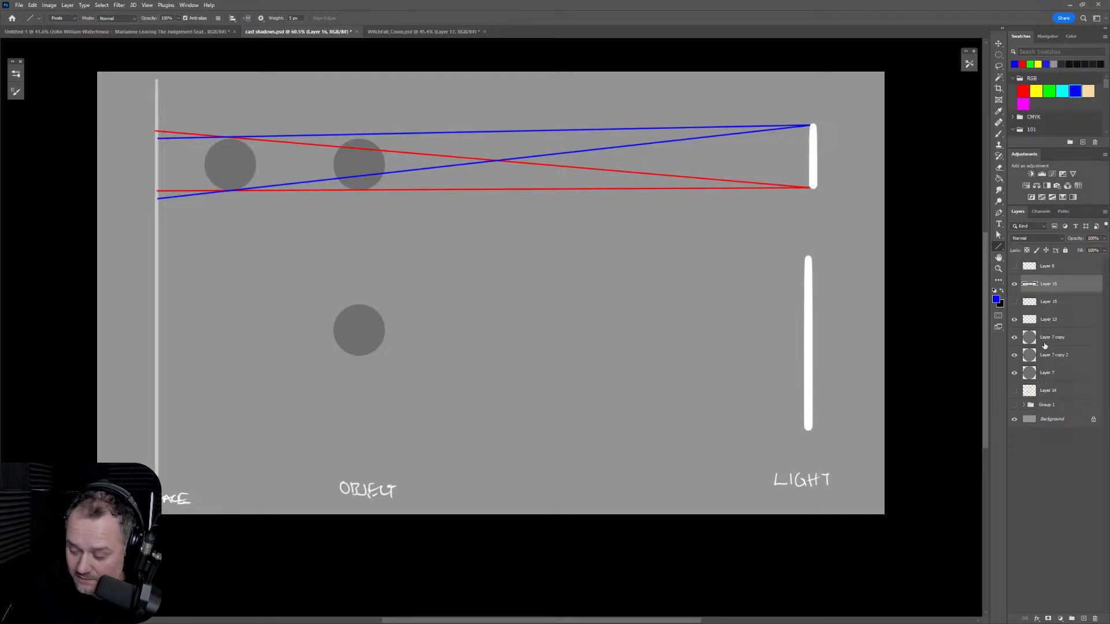
Step: Duplicate the upper circle on Layer 7 copy and move the duplicate close to the short light
left_click(1015, 339)
left_click(1015, 339)
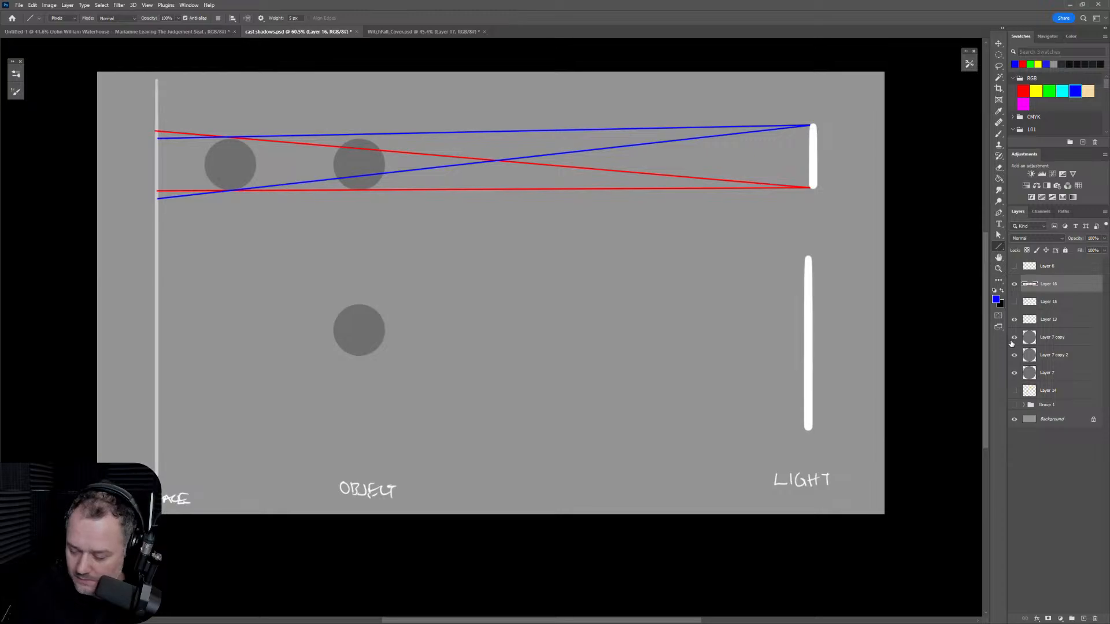
right_click(1064, 341)
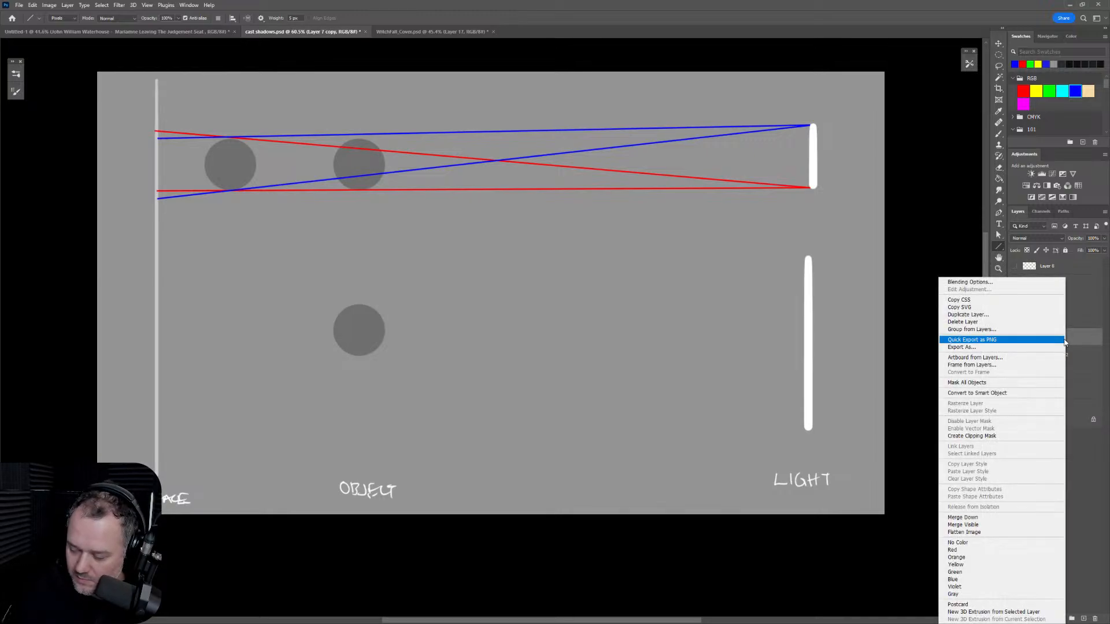
left_click(969, 314)
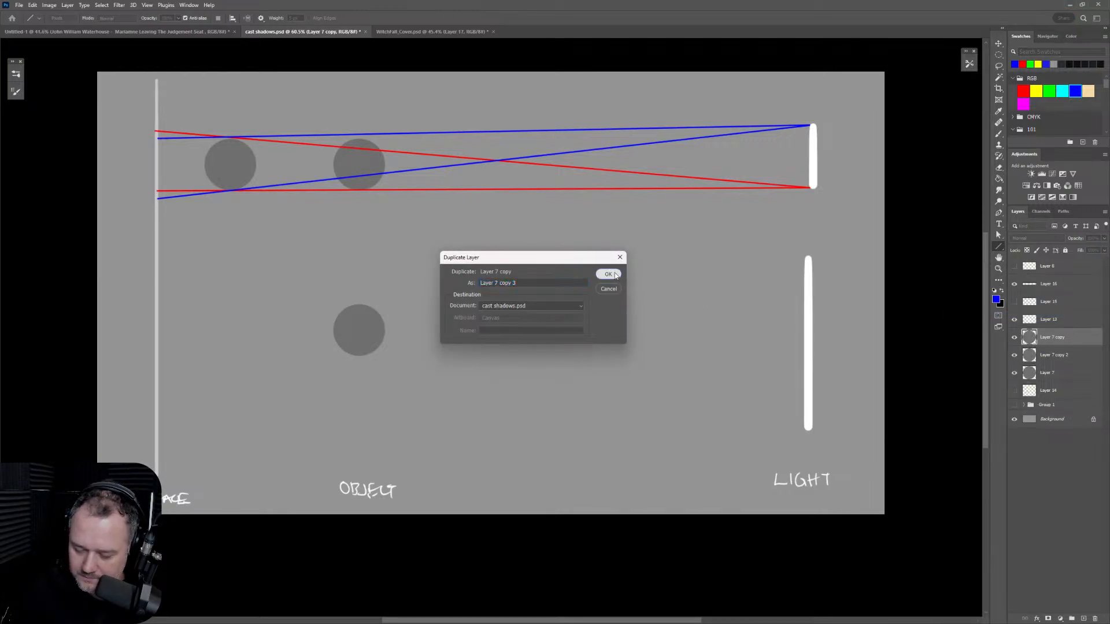
left_click(609, 276)
key("ctrl+t")
left_click_drag(370, 173, 698, 181)
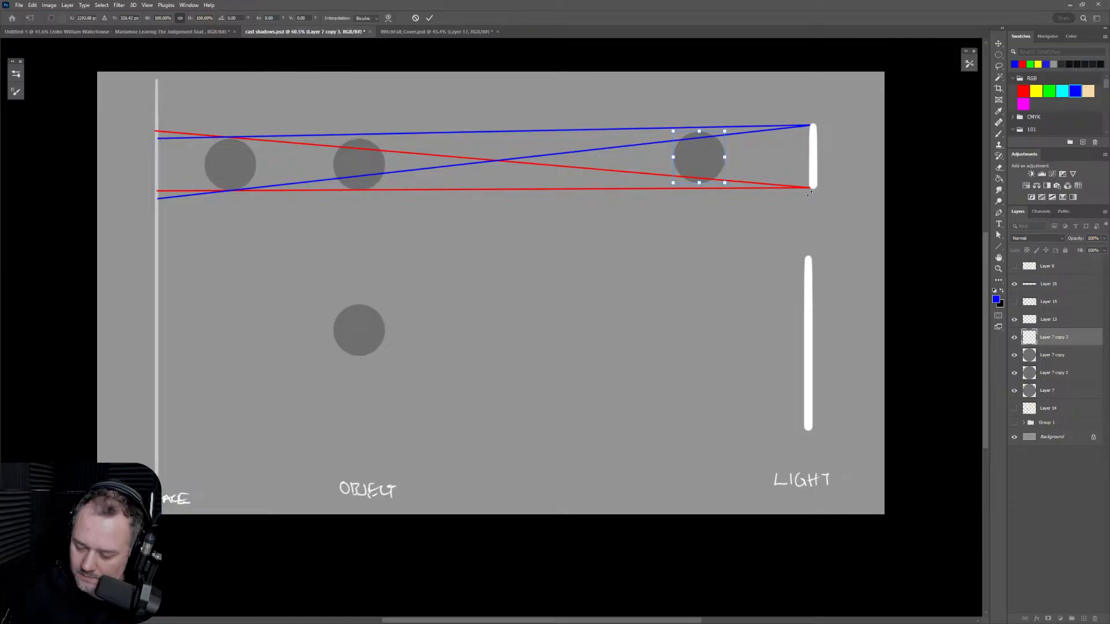
key("Return")
Step: Hide Layer 16 and, on a new layer, draw blue rays from the short light's upper end past both sides of the circle nearest it
left_click(1015, 322)
left_click(1014, 320)
left_click(1015, 284)
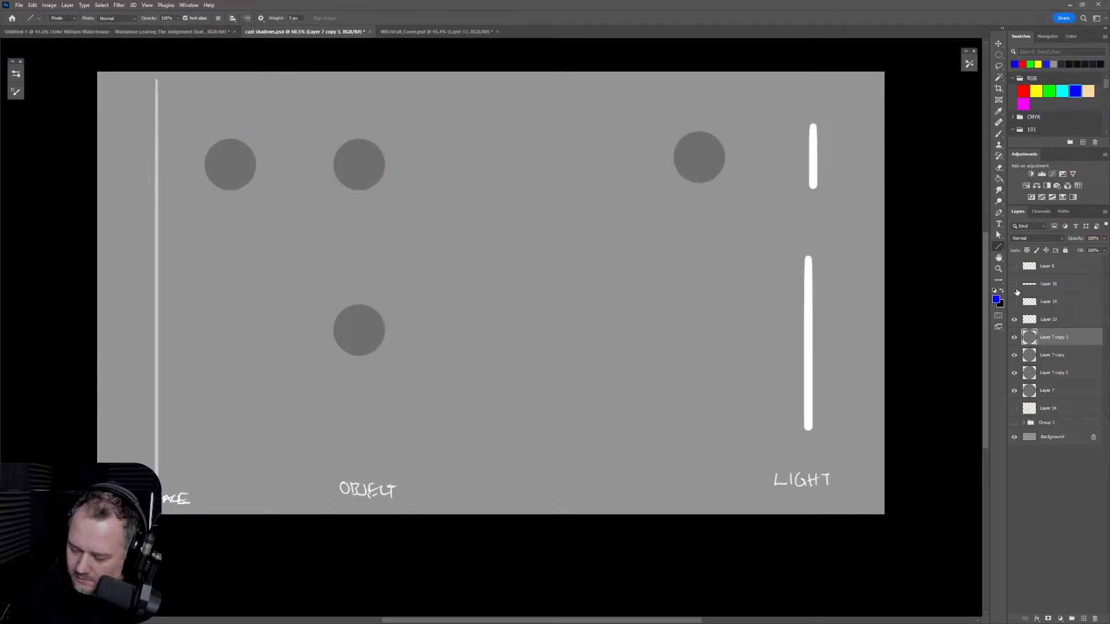
left_click(1084, 619)
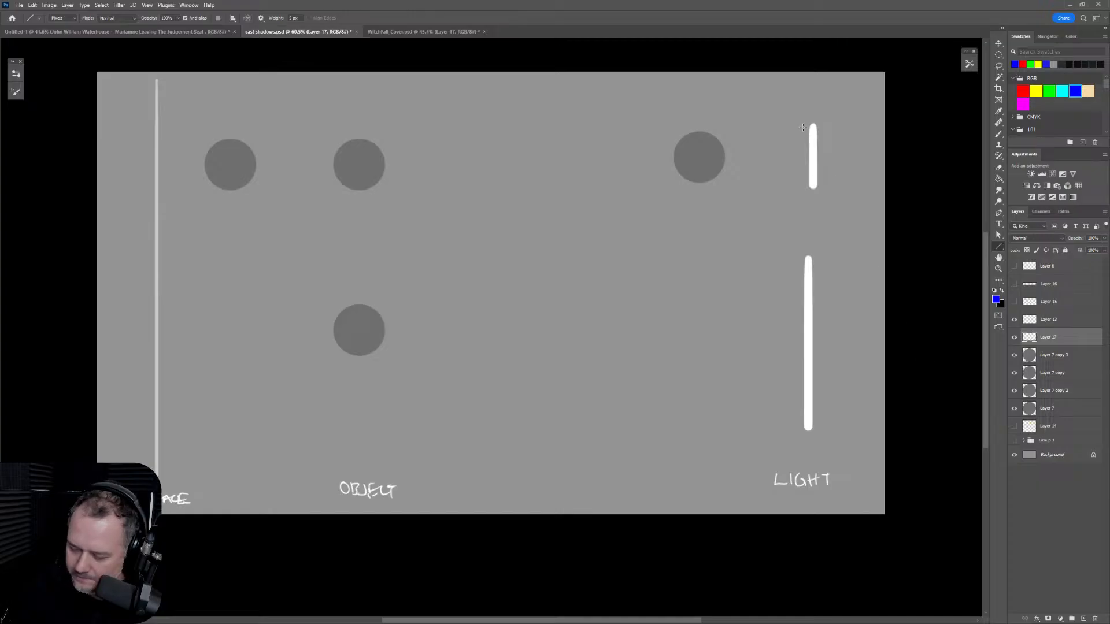
mouse_move(811, 126)
left_mouse_down()
mouse_move(288, 130)
mouse_move(142, 151)
mouse_move(158, 154)
left_mouse_up()
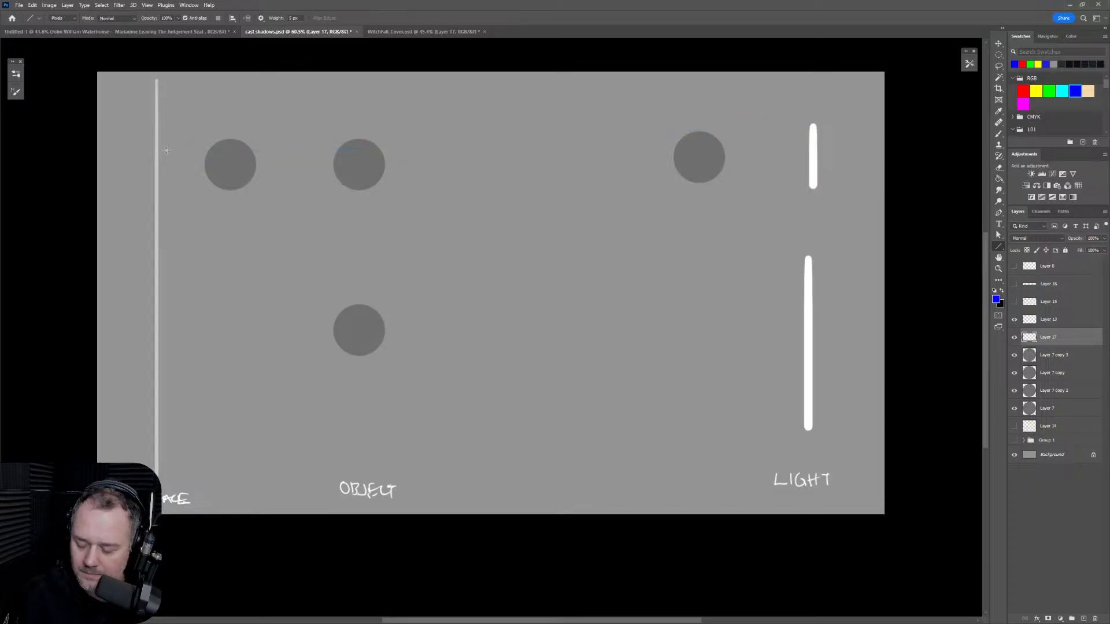
left_click_drag(812, 126, 162, 488)
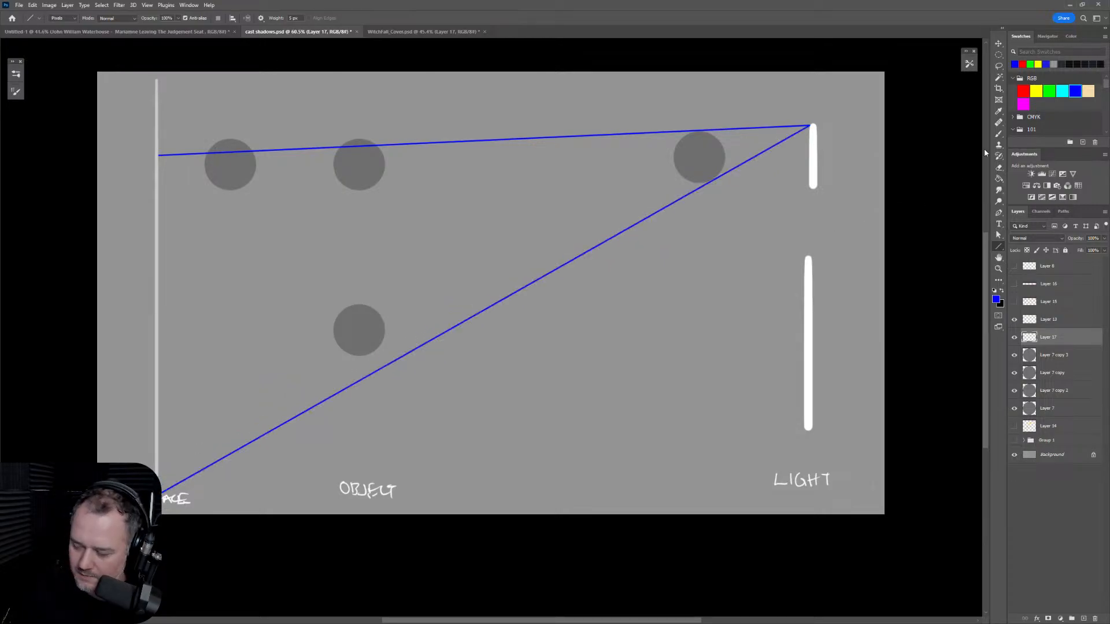
Step: Draw red rays from the short light's lower end, one over the nearest circle off the canvas and one under it to the surface line
left_click(1024, 91)
left_click_drag(813, 188, 563, 71)
key("Escape")
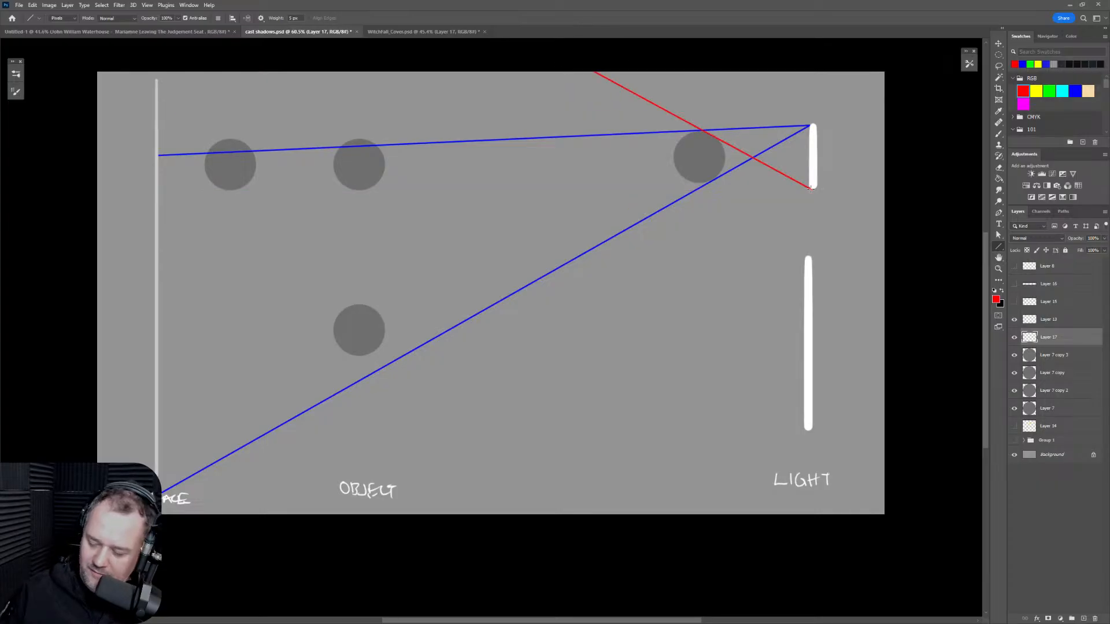
left_click_drag(812, 188, 158, 157)
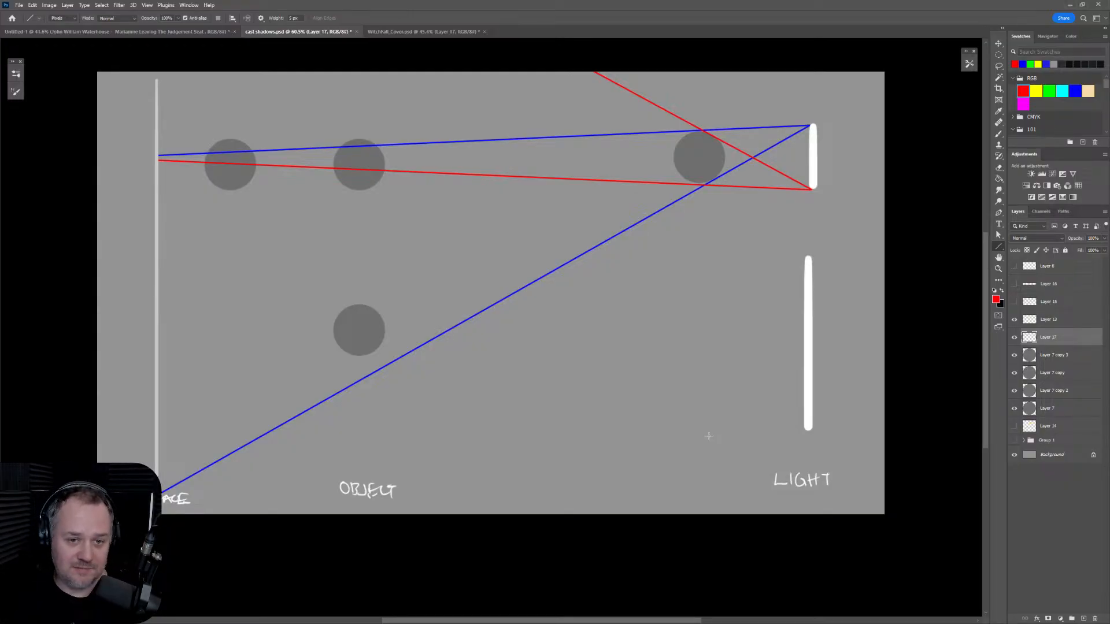
Step: Sketch a red stick figure with an outstretched arm between the lower circle and the long light, casting its shadow along the ground
key("b")
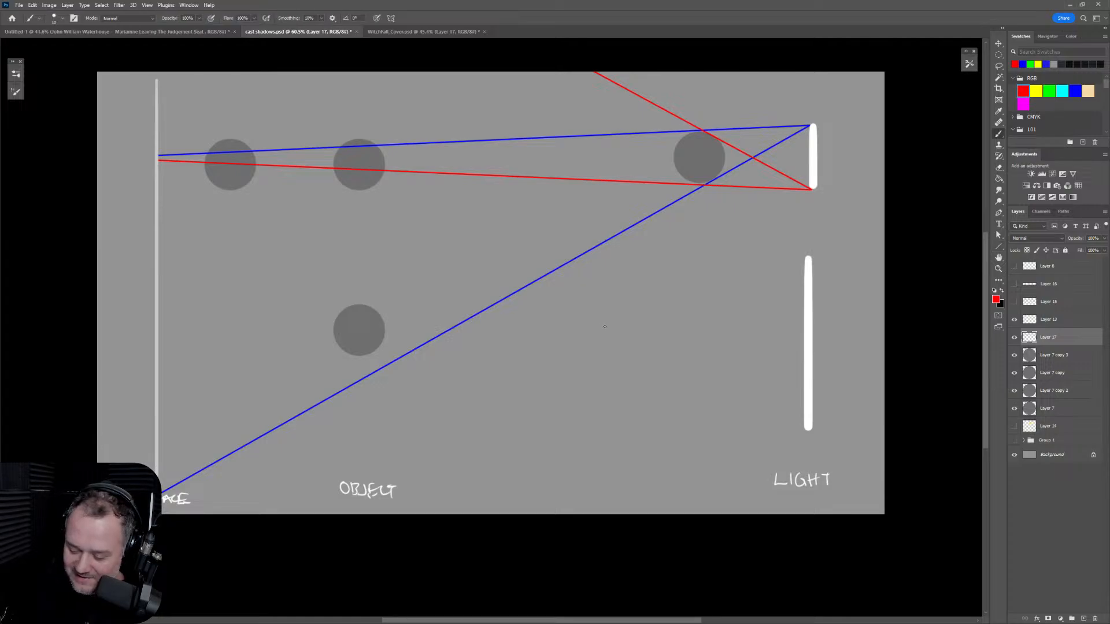
mouse_move(595, 301)
left_mouse_down()
mouse_move(605, 303)
mouse_move(599, 384)
mouse_move(578, 405)
mouse_move(614, 408)
left_mouse_up()
left_click_drag(595, 342, 631, 331)
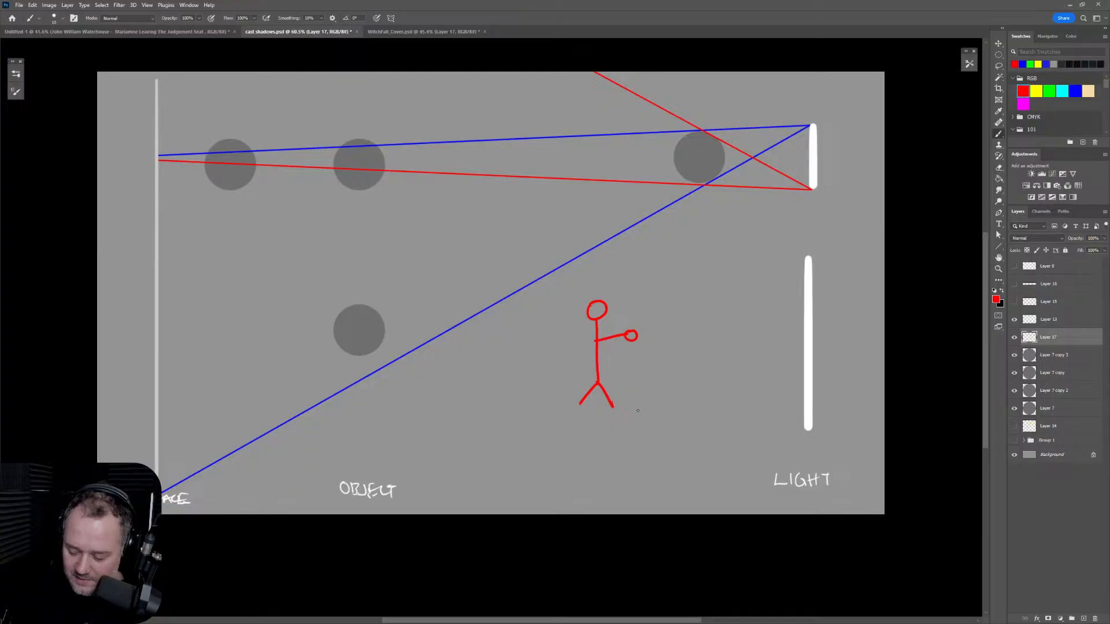
left_click_drag(577, 406, 655, 440)
mouse_move(613, 409)
left_mouse_down()
mouse_move(695, 429)
mouse_move(678, 441)
mouse_move(655, 420)
mouse_move(688, 410)
left_mouse_up()
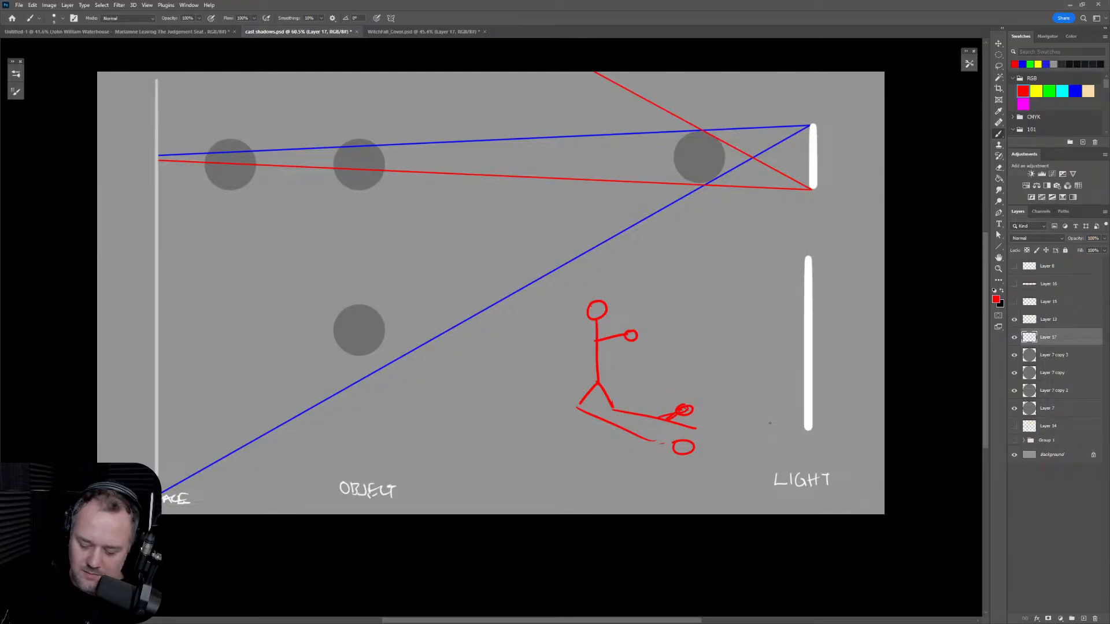
Step: Mark both ends of the long light with short red strokes
left_click_drag(800, 256, 817, 255)
left_click_drag(800, 432, 815, 432)
left_click_drag(800, 254, 817, 254)
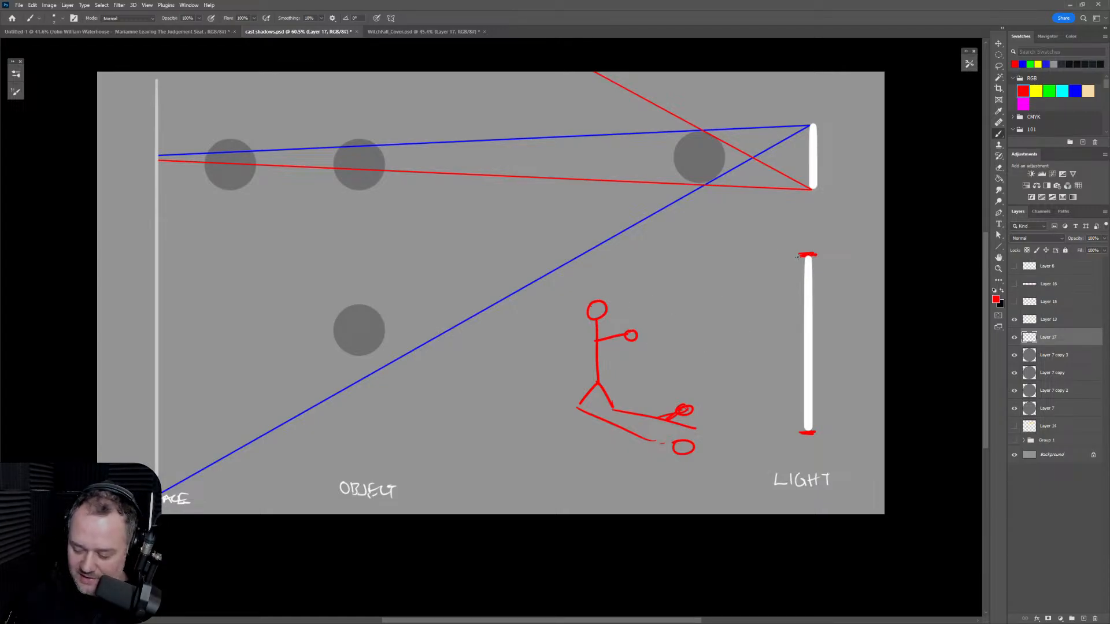
left_click_drag(808, 257, 644, 307)
key("ctrl+z")
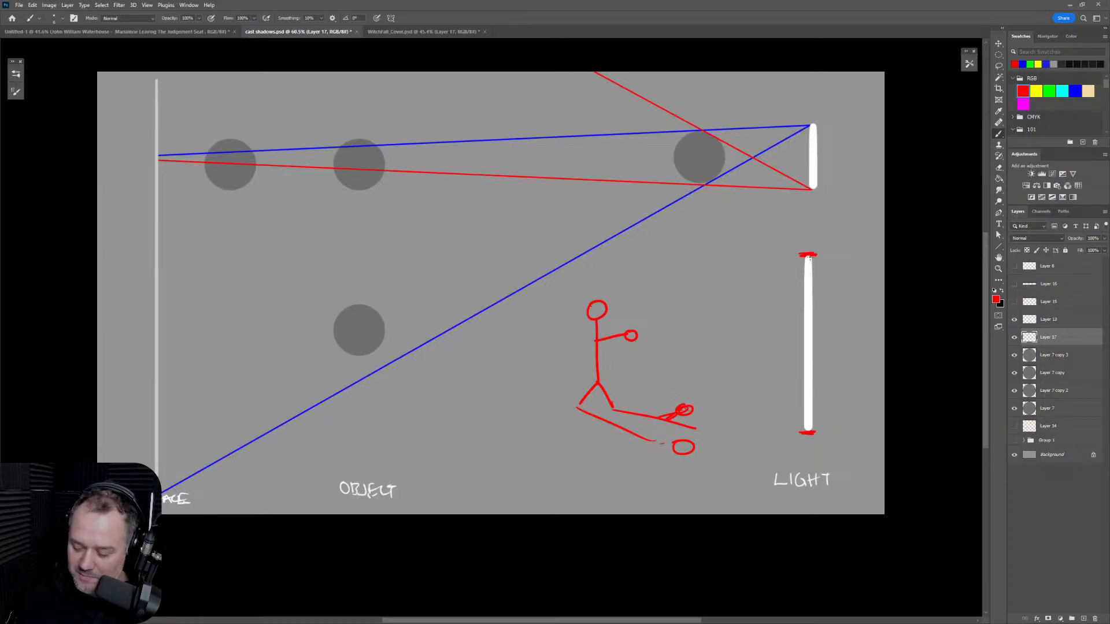
Step: Draw two red rays from the long light's upper end to the stick figure's outstretched hand
left_click_drag(810, 258, 627, 333)
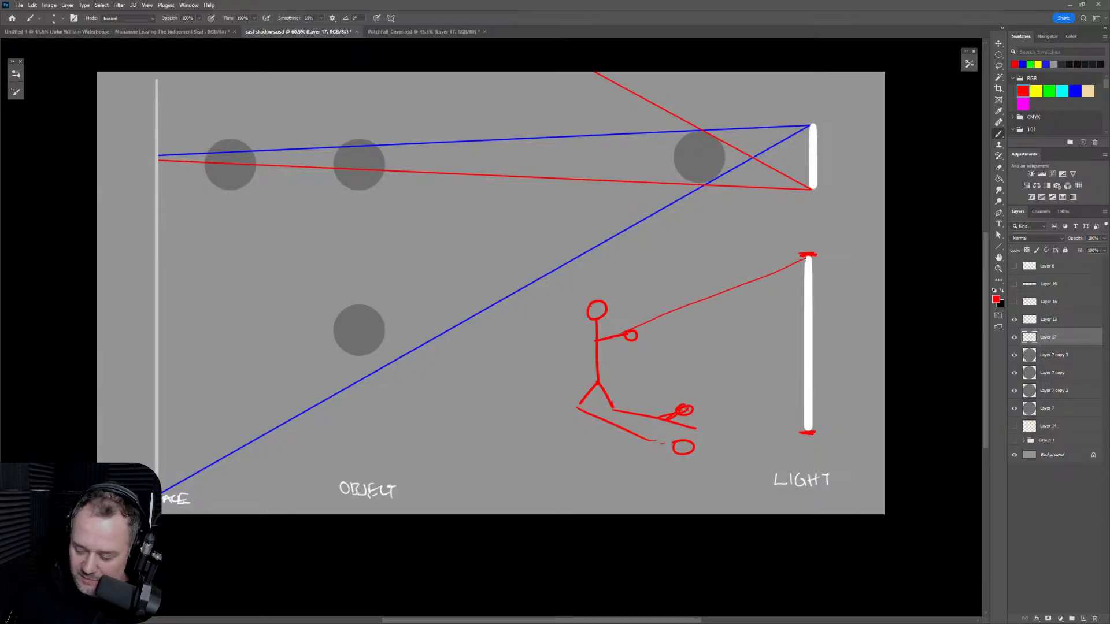
left_click_drag(801, 261, 633, 334)
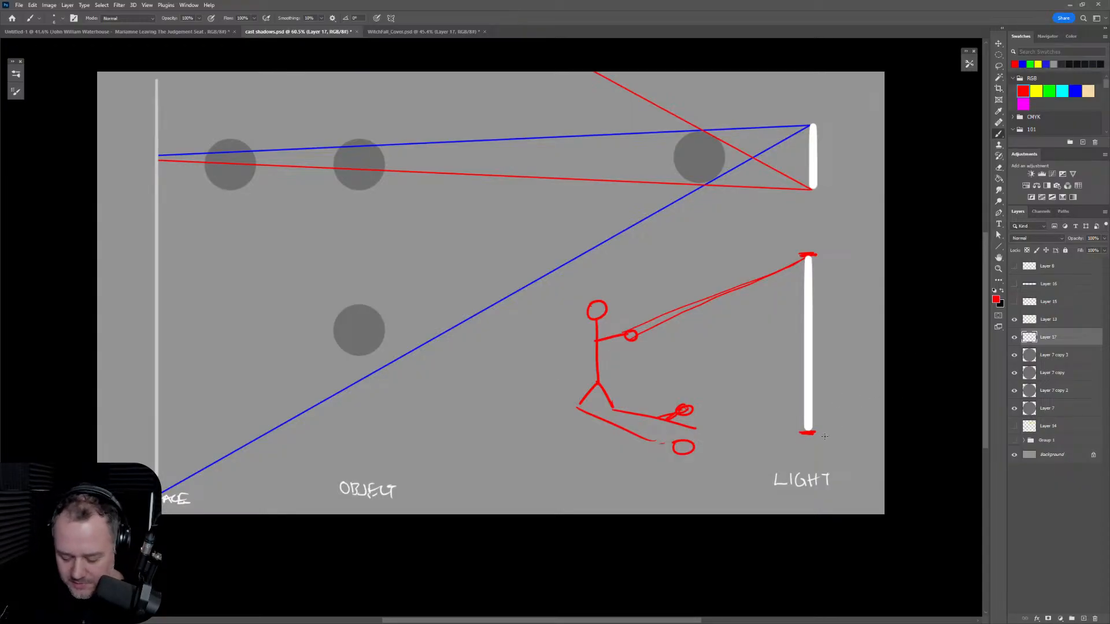
Step: Hide all the diagram layers, toggling Layer 14 and Layer 16 to check them, so only the grey background is shown
left_click_drag(1016, 320, 1016, 419)
left_click(1015, 338)
left_click(1015, 337)
left_click(1014, 426)
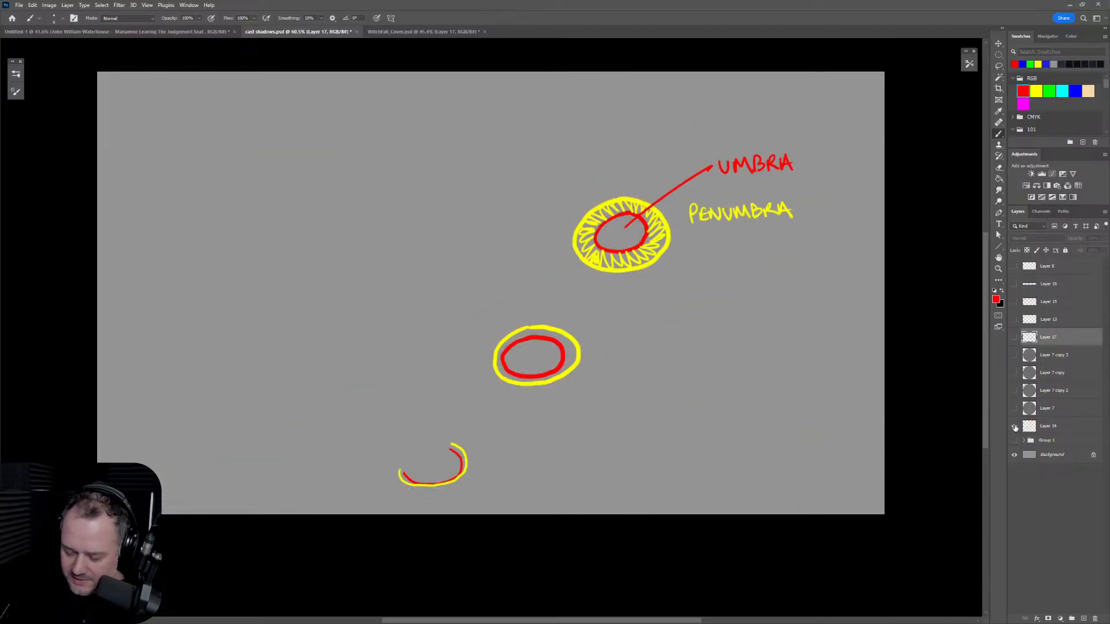
left_click(1015, 426)
left_click(1015, 284)
left_click(1015, 284)
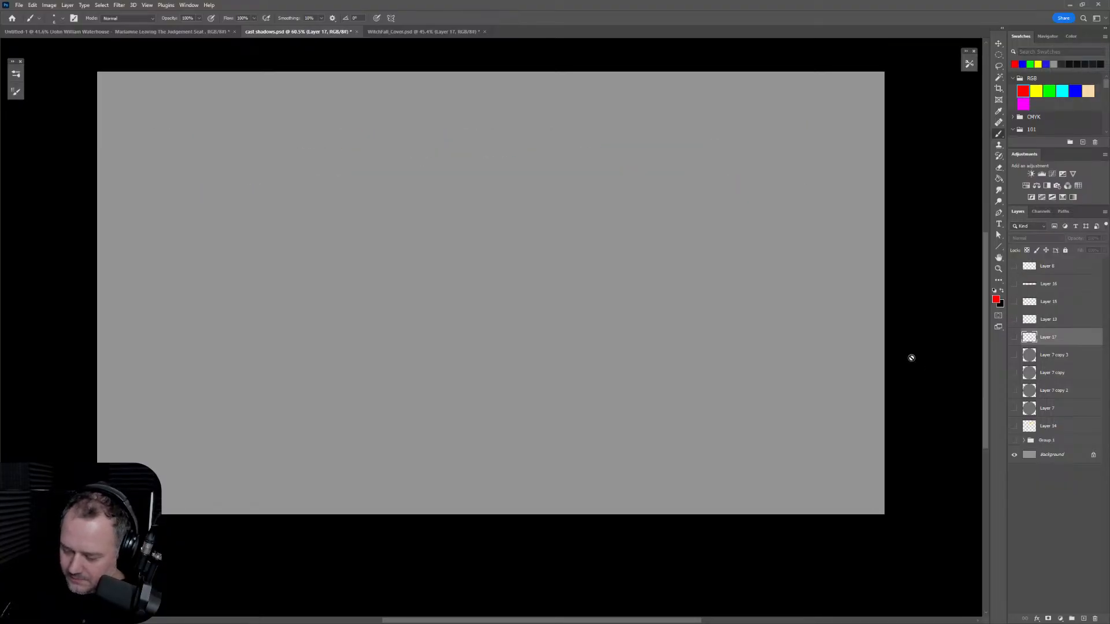
Step: Handwrite the heading "WIDTH OF LIGHT" in yellow with a smaller brush on a new layer, near the canvas's upper-right corner
left_click(1036, 91)
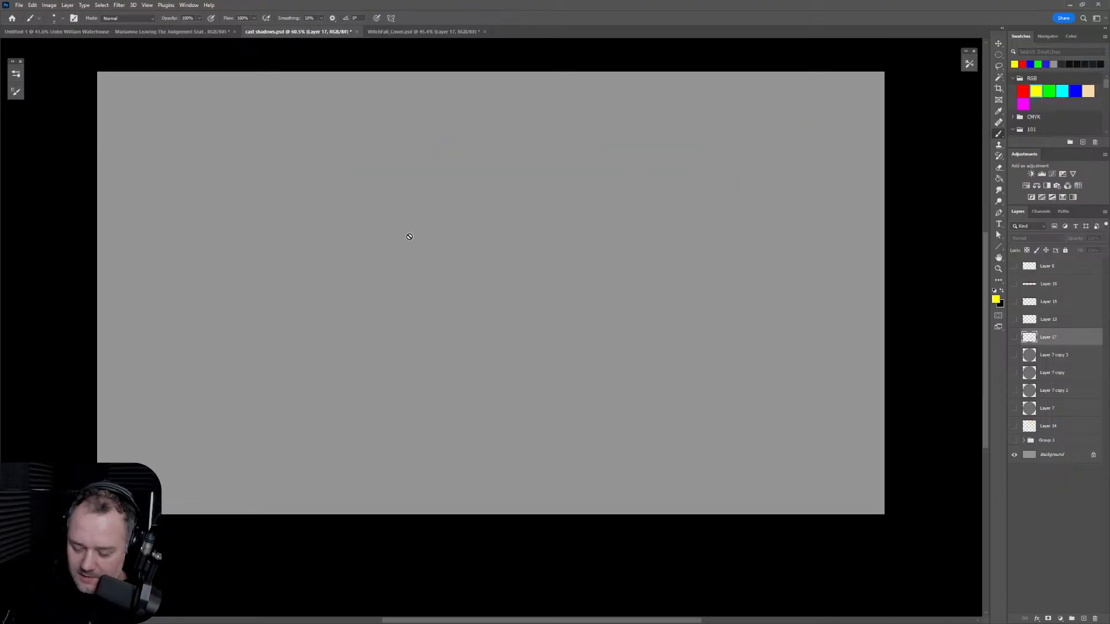
left_click(1084, 618)
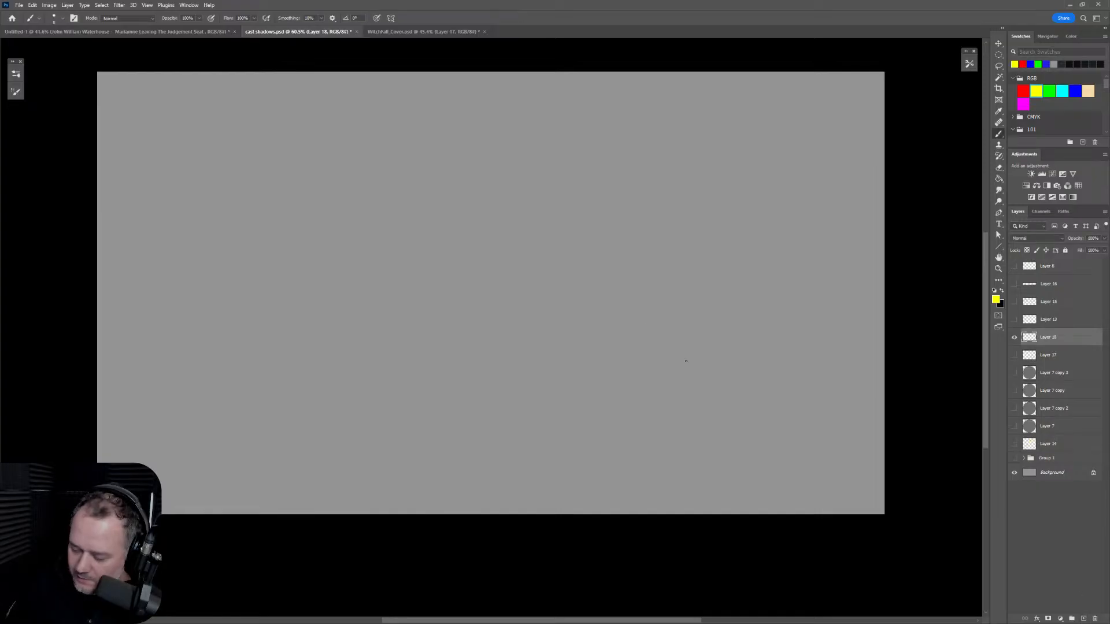
mouse_move(648, 167)
left_mouse_down()
mouse_move(674, 172)
mouse_move(652, 173)
mouse_move(668, 169)
mouse_move(675, 182)
left_mouse_up()
key("ctrl+z")
key("bracketleft")
key("bracketleft")
key("bracketleft")
key("bracketleft")
key("bracketleft")
key("bracketleft")
mouse_move(683, 166)
left_mouse_down()
mouse_move(684, 182)
mouse_move(706, 166)
left_mouse_up()
left_click_drag(701, 168, 708, 181)
mouse_move(716, 165)
left_mouse_down()
mouse_move(716, 182)
mouse_move(742, 166)
mouse_move(751, 178)
left_mouse_up()
mouse_move(751, 171)
left_mouse_down()
mouse_move(811, 177)
mouse_move(825, 163)
left_mouse_up()
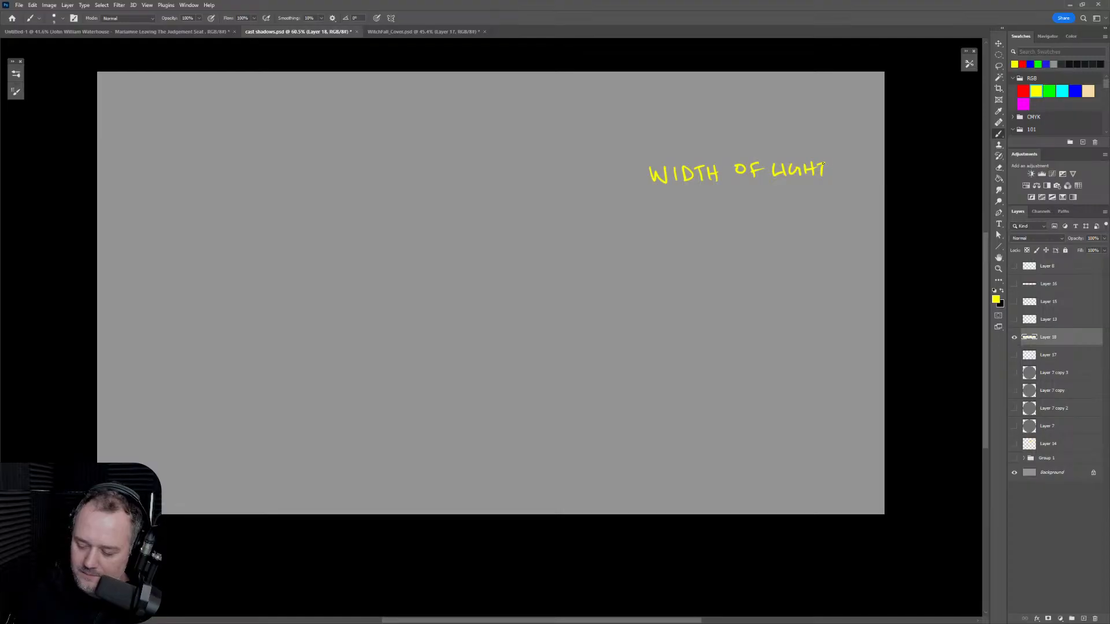
Step: Handwrite "PROXIMITY OF LIGHT" in yellow near the canvas's upper-left corner, with "TO SURFACE" beneath it
left_click_drag(169, 177, 186, 187)
left_click_drag(193, 176, 207, 184)
mouse_move(206, 175)
left_mouse_down()
mouse_move(201, 185)
mouse_move(240, 184)
left_mouse_up()
left_click_drag(235, 172, 256, 177)
mouse_move(260, 169)
left_mouse_down()
mouse_move(255, 183)
mouse_move(275, 171)
mouse_move(283, 182)
left_mouse_up()
left_click_drag(283, 170, 308, 181)
key("ctrl+z")
key("ctrl+z")
mouse_move(309, 168)
left_mouse_down()
mouse_move(310, 181)
mouse_move(330, 178)
left_mouse_up()
left_click_drag(335, 171, 343, 170)
left_click_drag(340, 170, 339, 177)
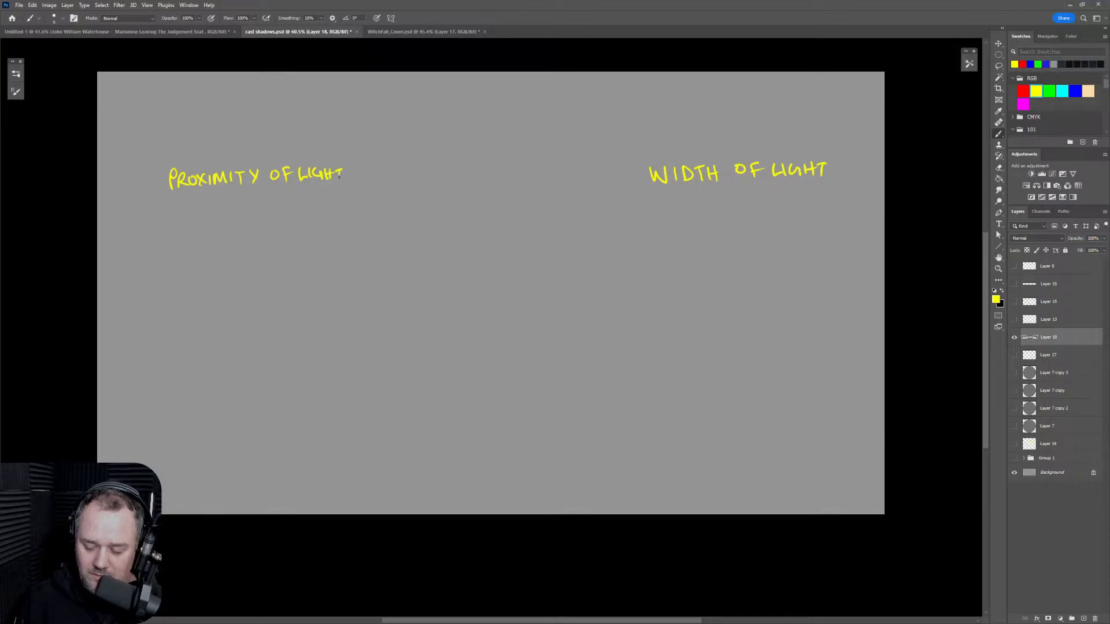
left_click_drag(230, 198, 241, 197)
mouse_move(236, 197)
left_mouse_down()
mouse_move(236, 210)
mouse_move(318, 197)
left_mouse_up()
left_click_drag(312, 203, 319, 208)
Step: Copy the words "PROXIMITY OF LIGHT" to a new layer and place the copy between the two headings
key("l")
mouse_move(185, 154)
left_mouse_down()
mouse_move(237, 197)
mouse_move(321, 140)
mouse_move(338, 141)
left_mouse_up()
key("ctrl+j")
mouse_move(304, 178)
left_mouse_down()
mouse_move(316, 168)
mouse_move(547, 173)
left_mouse_up()
key("ctrl+t")
key("Return")
Step: Erase "LIGHT" from the first heading on Layer 18 and write "OBJECT" in its place
key("e")
key("bracketleft")
key("bracketleft")
key("bracketleft")
key("bracketleft")
key("bracketleft")
key("bracketleft")
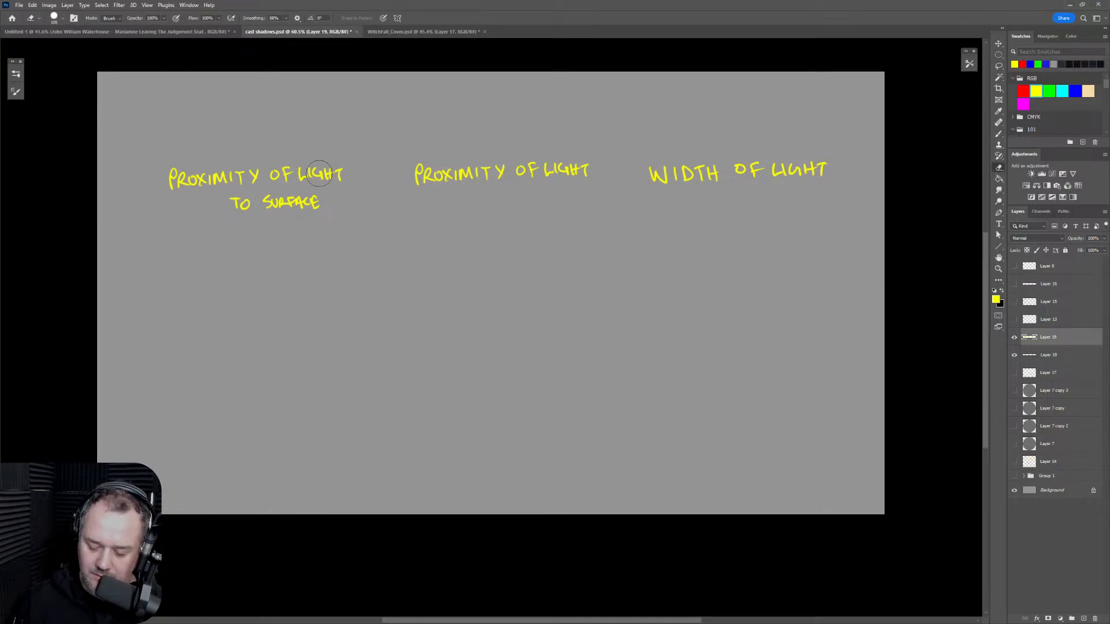
left_click(1055, 354)
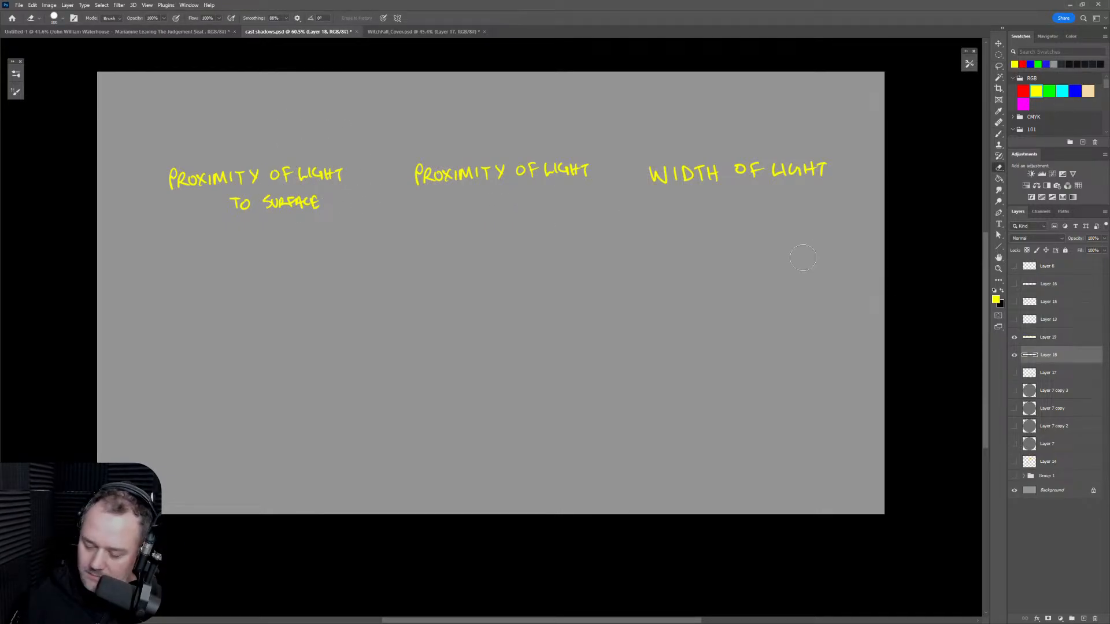
mouse_move(296, 173)
left_mouse_down()
mouse_move(349, 173)
mouse_move(302, 177)
mouse_move(309, 169)
mouse_move(317, 183)
left_mouse_up()
key("b")
mouse_move(317, 169)
left_mouse_down()
mouse_move(318, 182)
mouse_move(340, 176)
left_mouse_up()
mouse_move(346, 171)
left_mouse_down()
mouse_move(343, 180)
mouse_move(355, 169)
left_mouse_up()
left_click_drag(351, 170, 352, 181)
Step: Replace "LIGHT" with "OBJECT" in the middle heading on Layer 19 and write "TO LIGHT" beneath it
key("e")
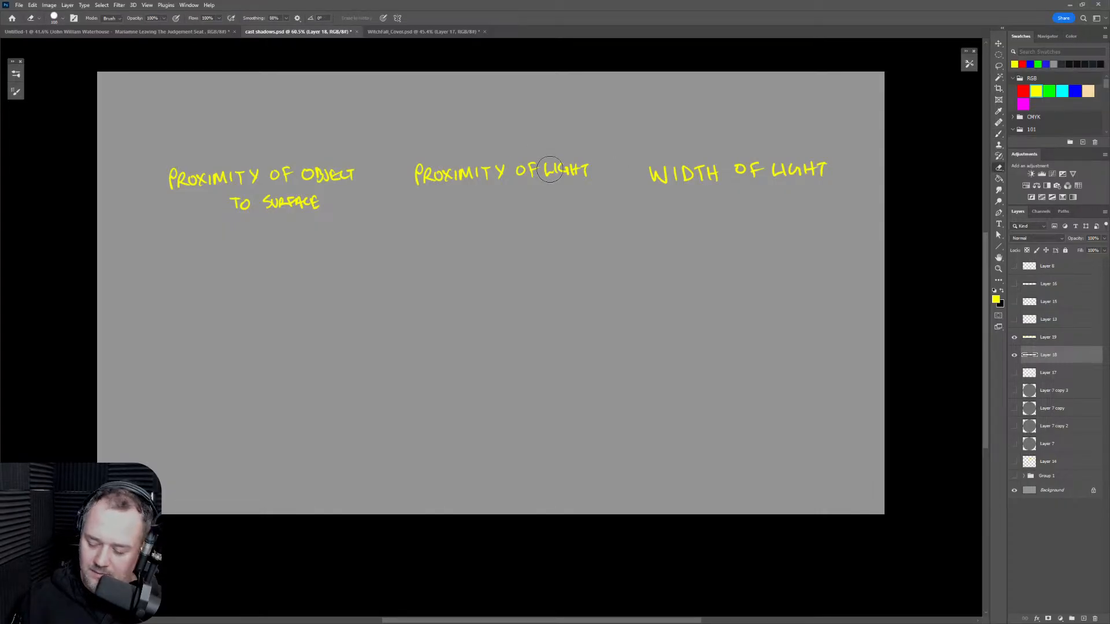
left_click(1030, 342)
mouse_move(549, 170)
left_mouse_down()
mouse_move(608, 171)
mouse_move(564, 165)
mouse_move(566, 177)
mouse_move(594, 175)
left_mouse_up()
key("b")
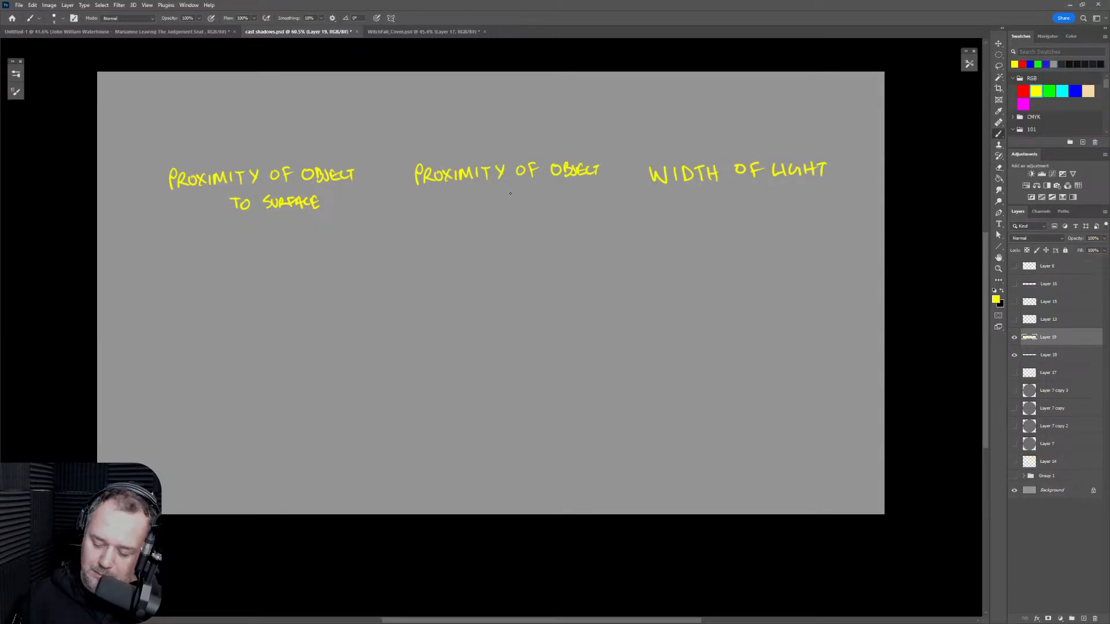
left_click_drag(496, 194, 497, 204)
left_click_drag(507, 196, 535, 204)
mouse_move(543, 195)
left_mouse_down()
mouse_move(557, 205)
mouse_move(567, 195)
left_mouse_up()
left_click_drag(564, 195, 563, 205)
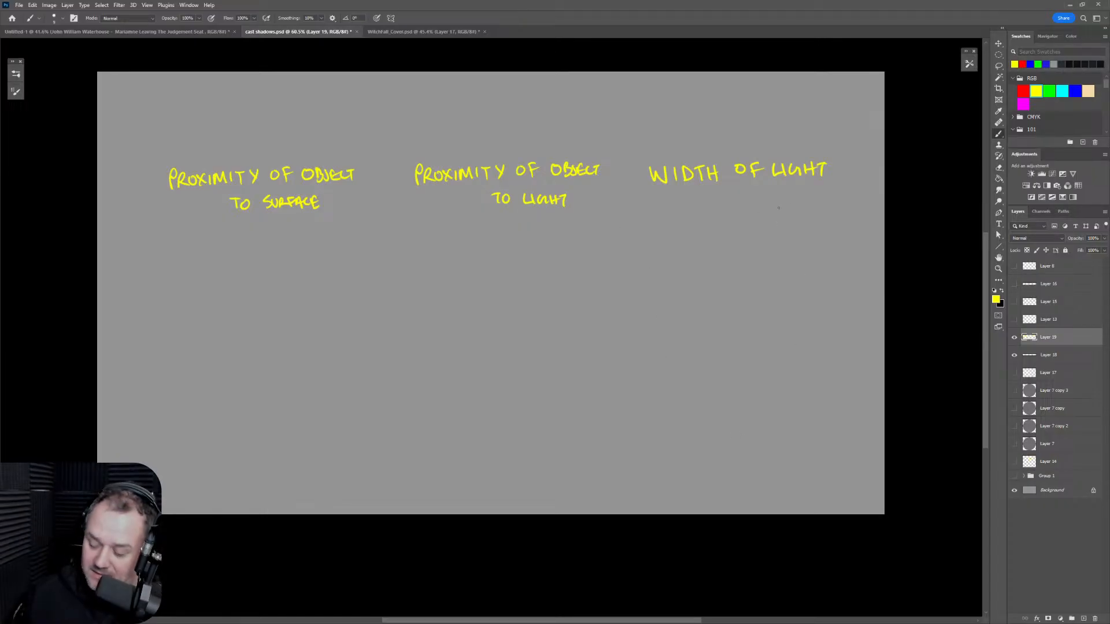
Step: Draw two yellow arrows beneath the headings, pointing outward in opposite directions from below the middle one
mouse_move(763, 205)
left_mouse_down()
mouse_move(773, 215)
mouse_move(765, 206)
left_mouse_up()
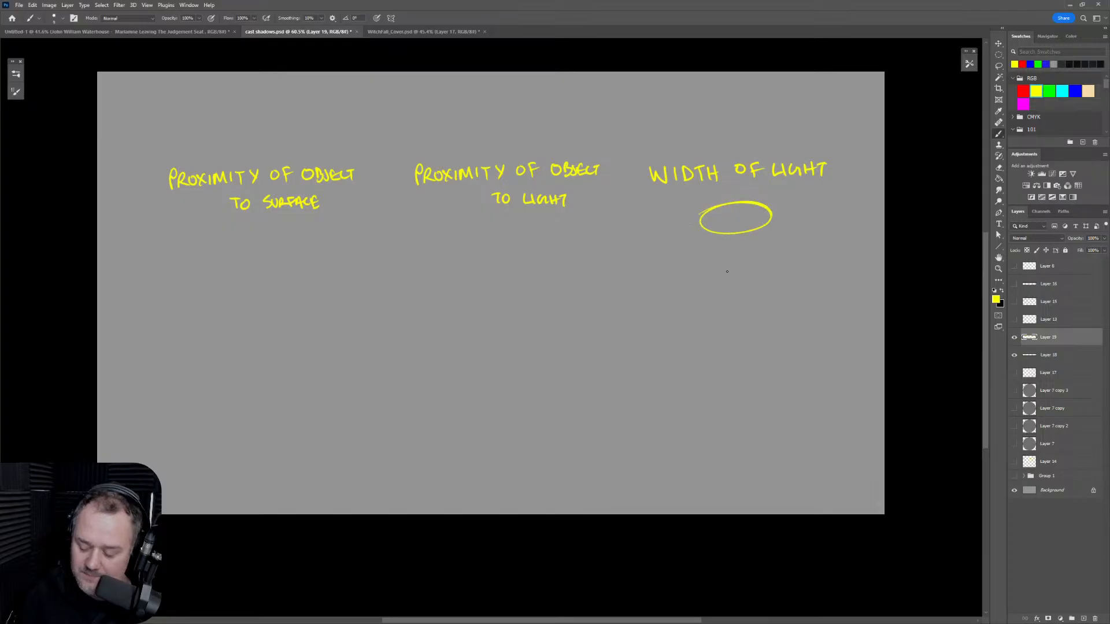
key("ctrl+z")
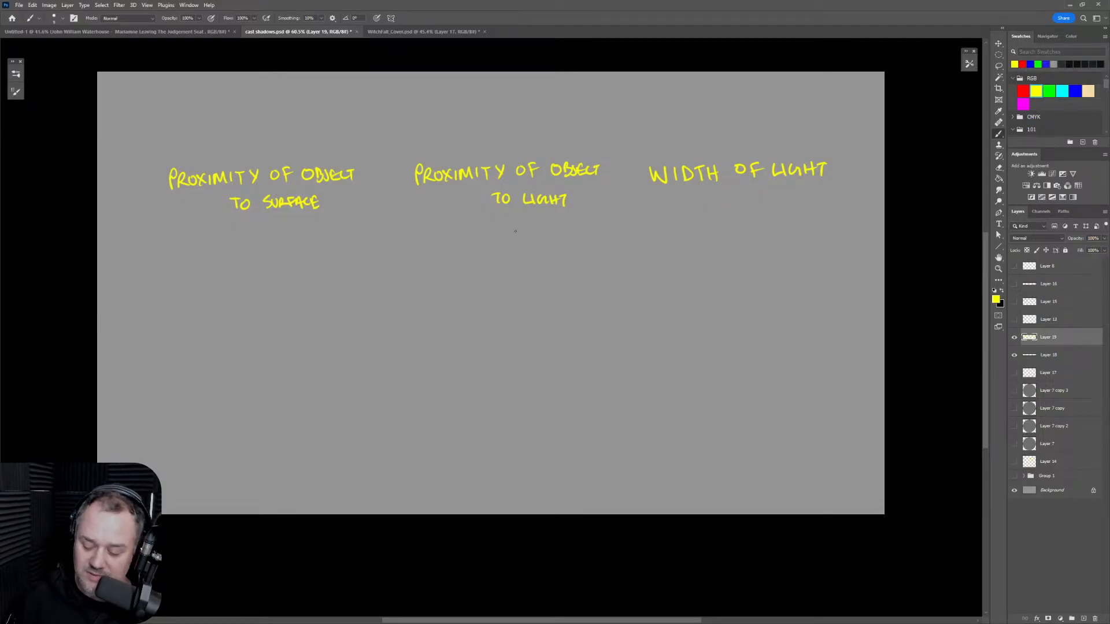
mouse_move(486, 258)
left_mouse_down()
mouse_move(633, 248)
mouse_move(606, 255)
left_mouse_up()
mouse_move(431, 259)
left_mouse_down()
mouse_move(298, 264)
mouse_move(300, 277)
left_mouse_up()
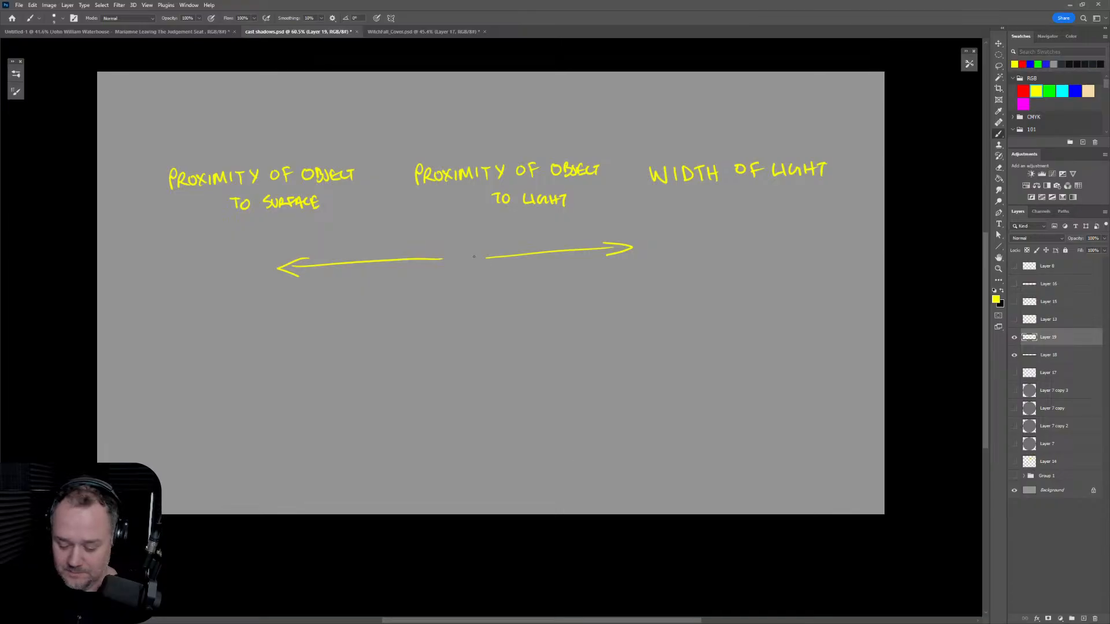
Step: Hide the heading layers, Layer 18 and Layer 19, and show Group 1 with the shaded spheres and their cast shadows
left_click(1015, 338)
left_click(1014, 337)
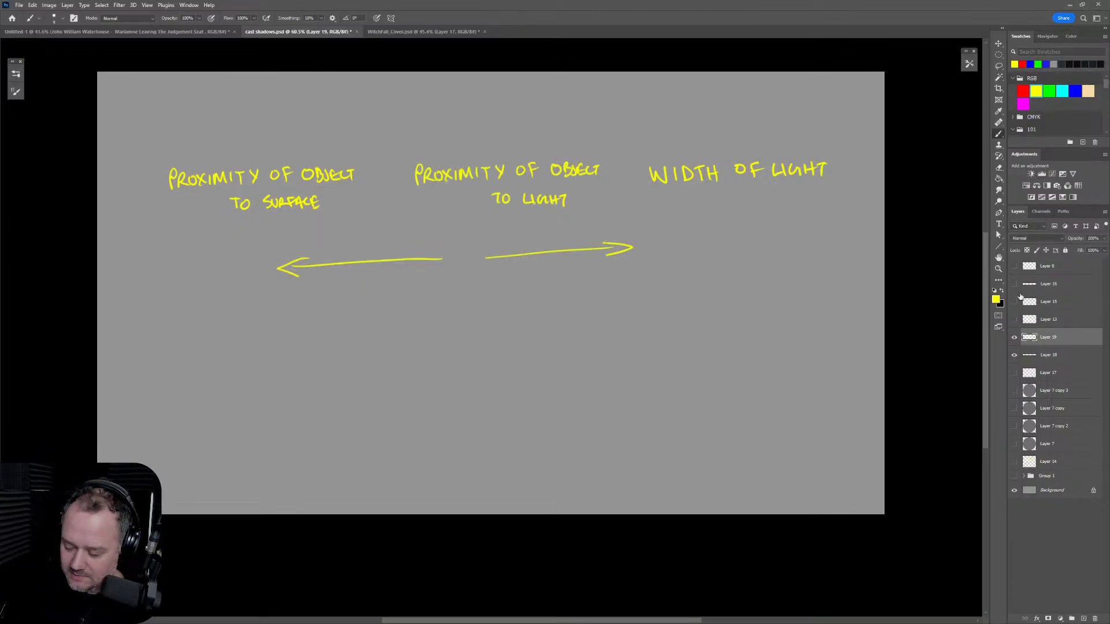
left_click(1014, 355)
left_click(1015, 339)
left_click(1015, 475)
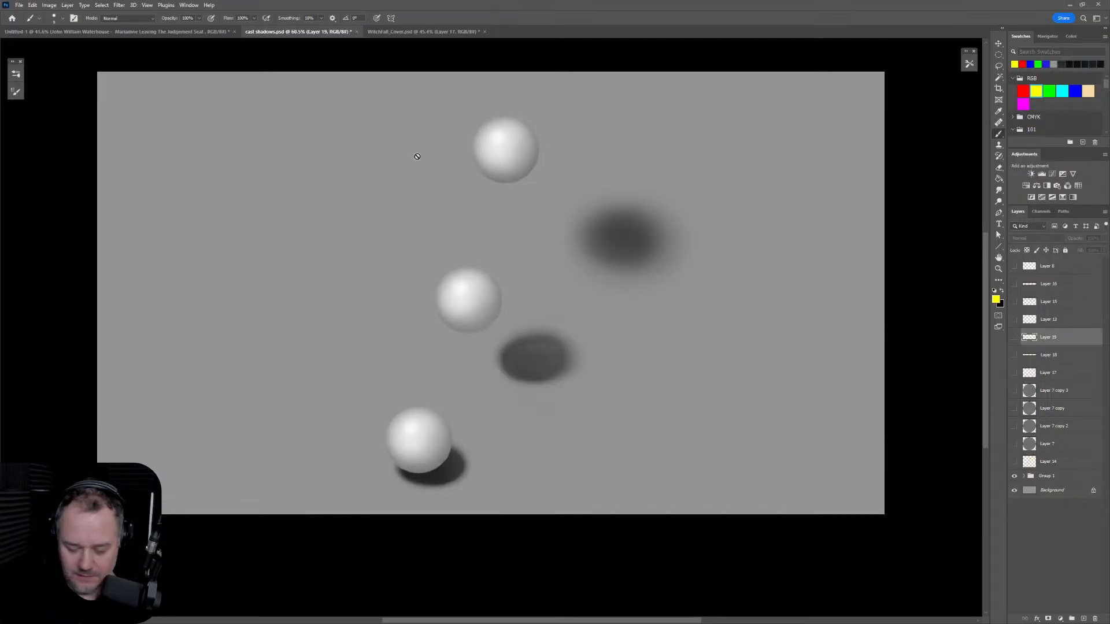
Step: Switch to the WitchFall_Cover.psd document and examine the waterfall painting up close and mirrored horizontally
left_click(447, 31)
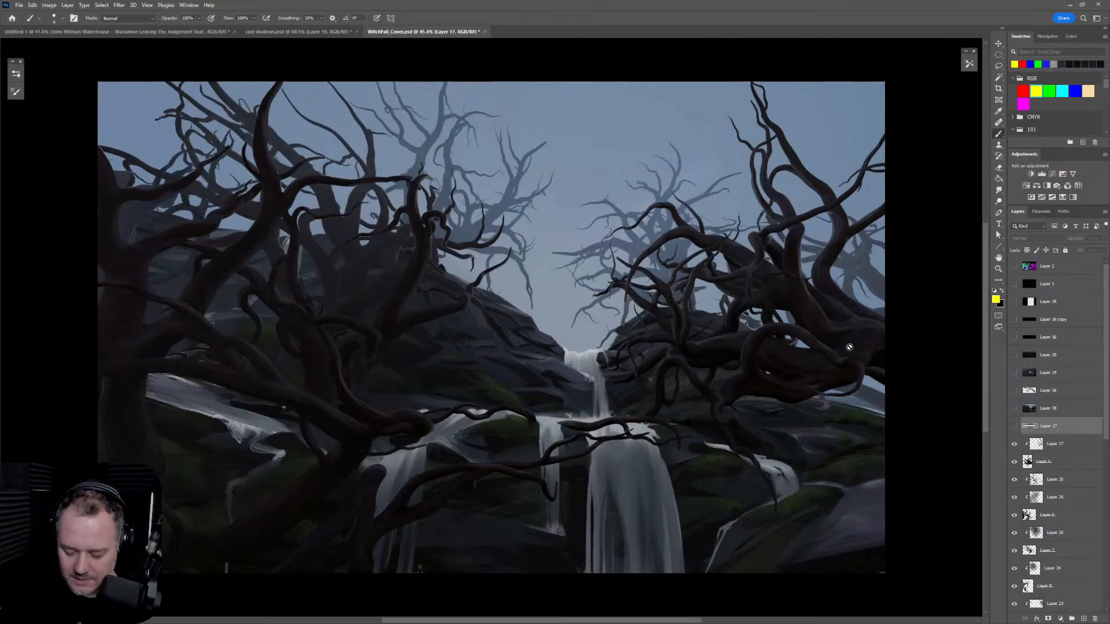
key("z")
mouse_move(812, 427)
left_mouse_down()
mouse_move(825, 427)
mouse_move(807, 438)
mouse_move(813, 429)
left_mouse_up()
key("z")
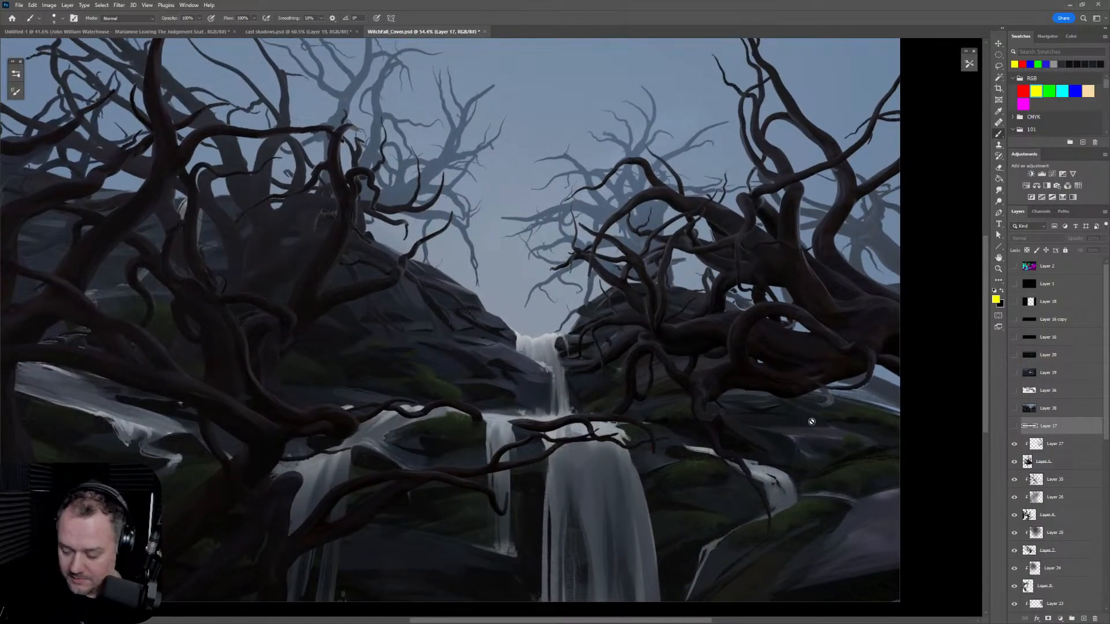
key("z")
left_click_drag(780, 410, 767, 417)
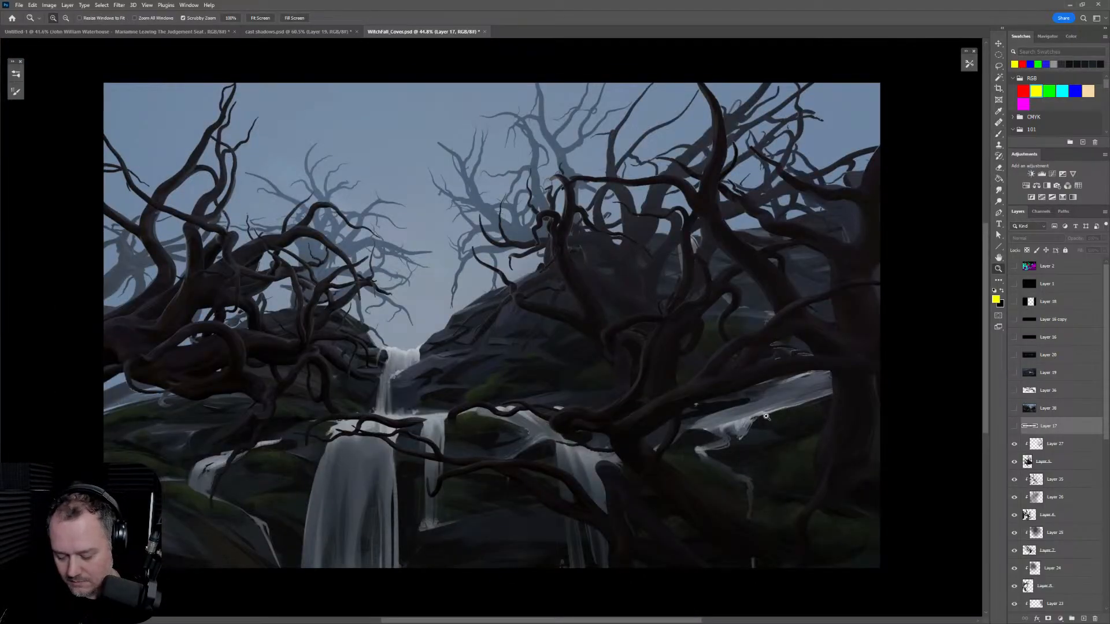
key("ctrl+shift+h")
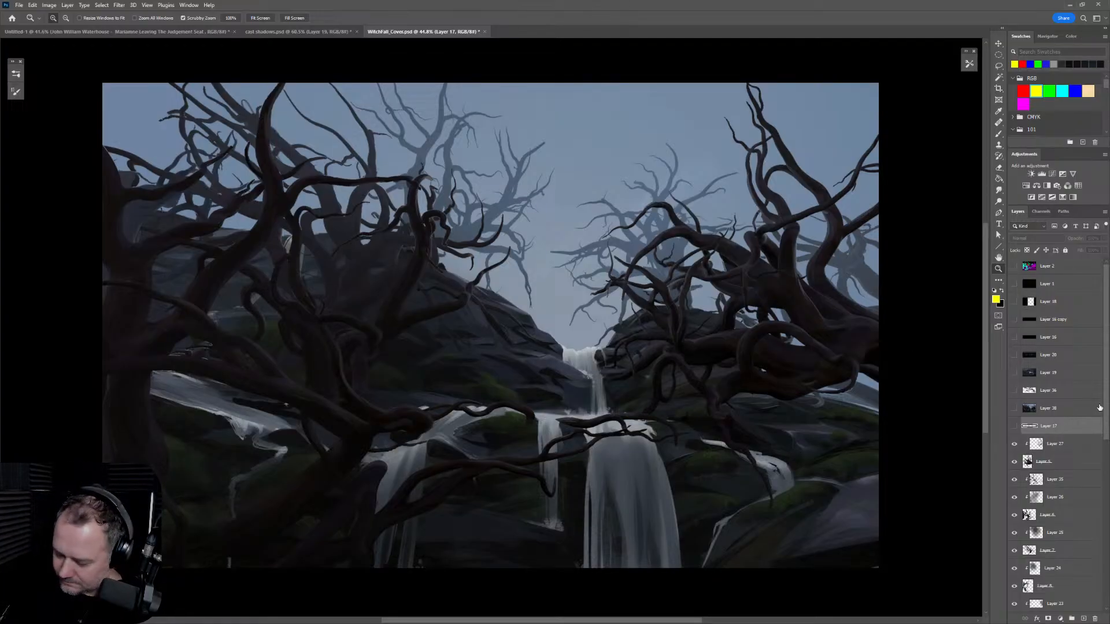
Step: Toggle the visibility of Layer 34 and Layer 33 to compare what each adds to the painting
scroll(1101, 408, "down", 10)
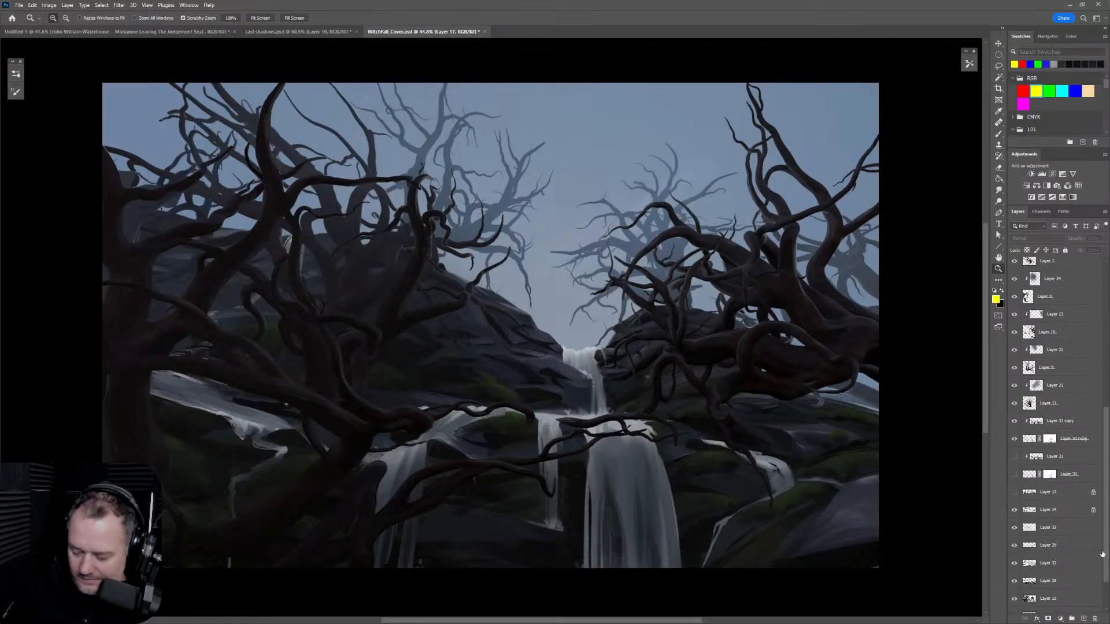
left_click(1015, 478)
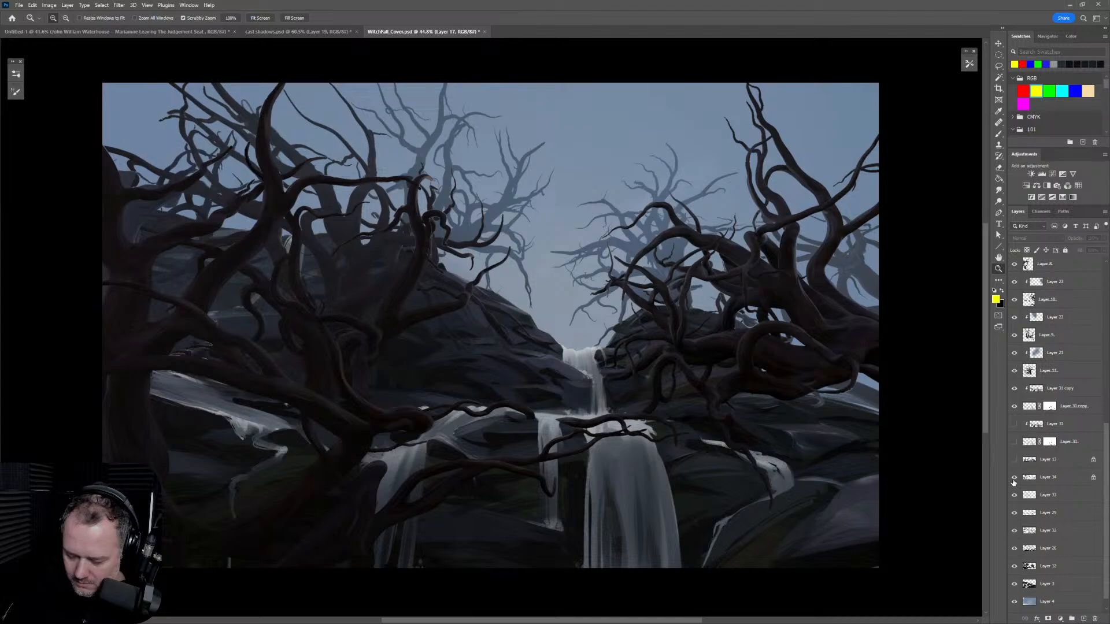
left_click(1014, 479)
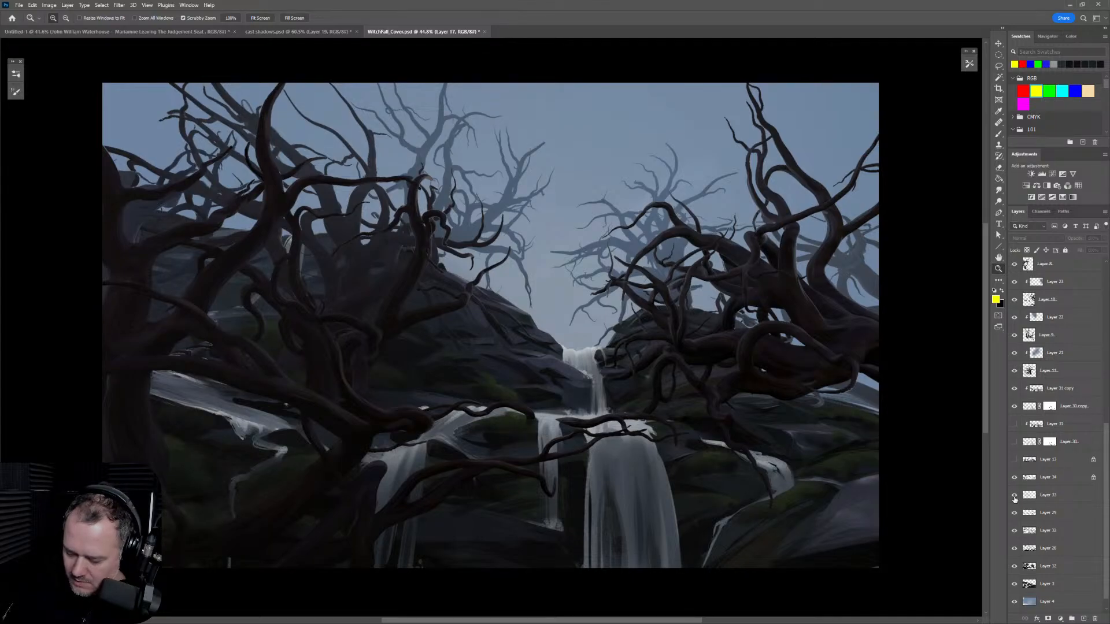
left_click(1014, 497)
left_click(1014, 498)
left_click(1014, 498)
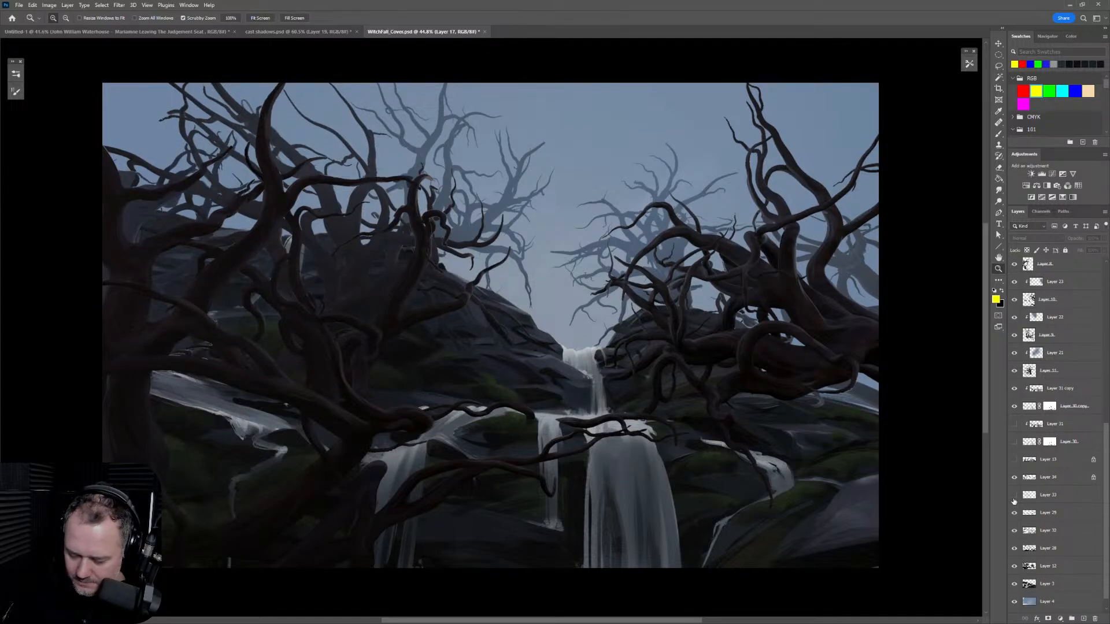
left_click(1015, 499)
left_click(1013, 499)
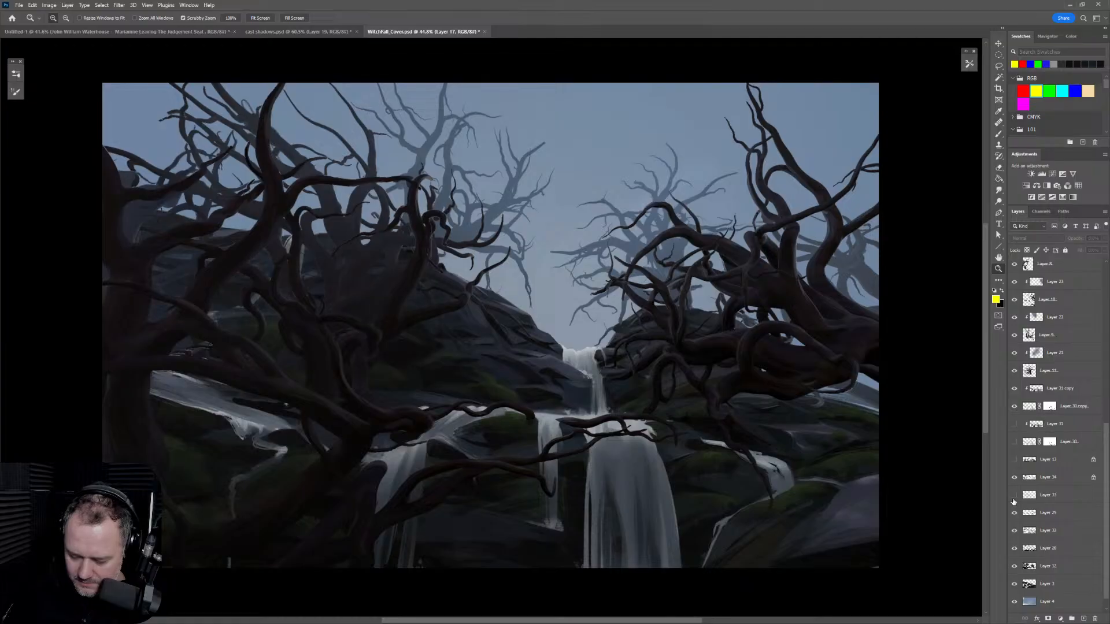
left_click(1014, 498)
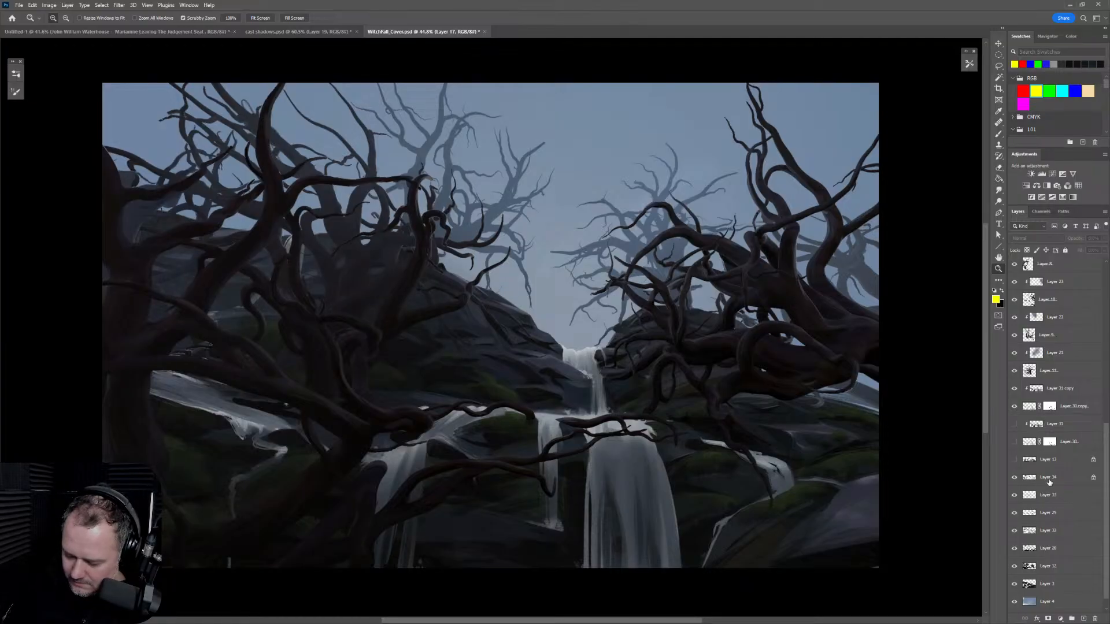
left_click(1014, 498)
Step: Label Layer 33 with the blue colour and make the layer visible
left_click(1048, 495)
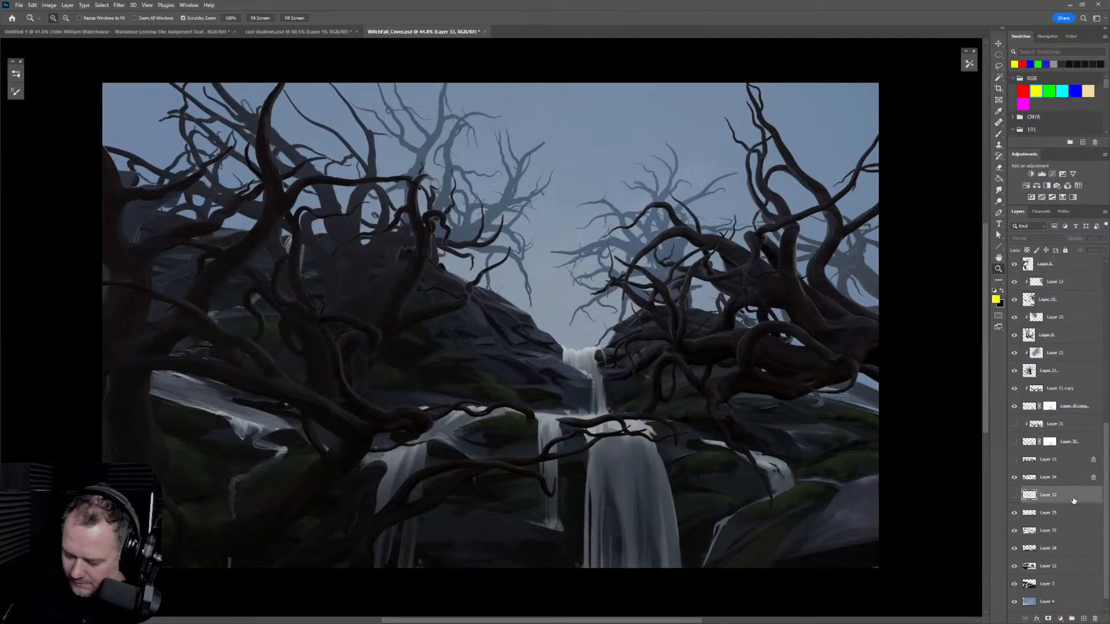
right_click(1048, 495)
left_click(1011, 454)
left_click(1015, 498)
left_click(1015, 499)
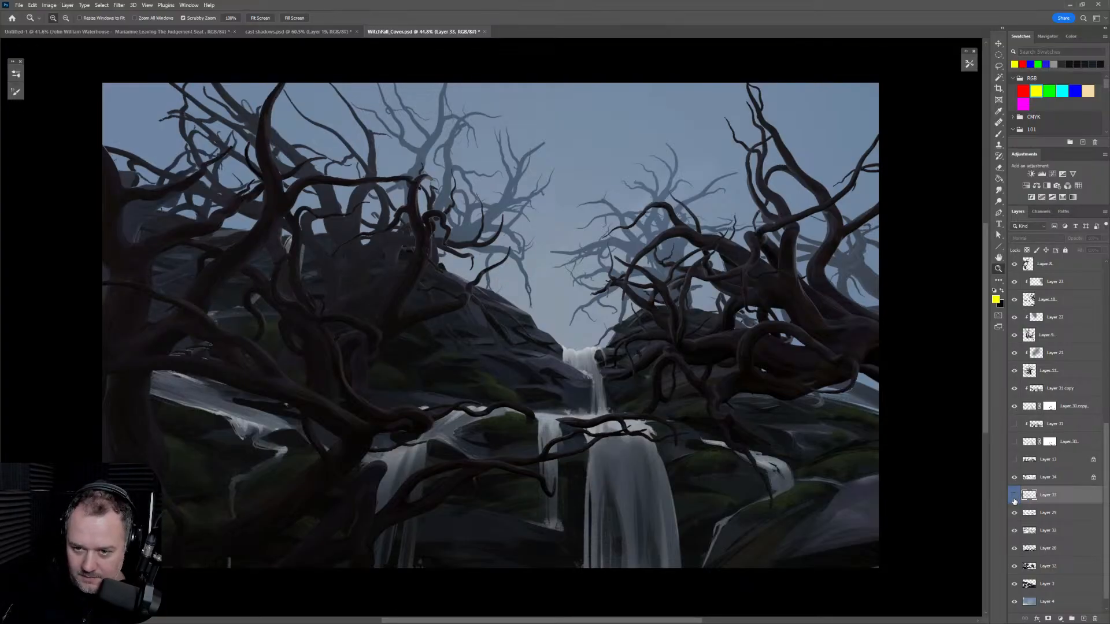
left_click(1015, 498)
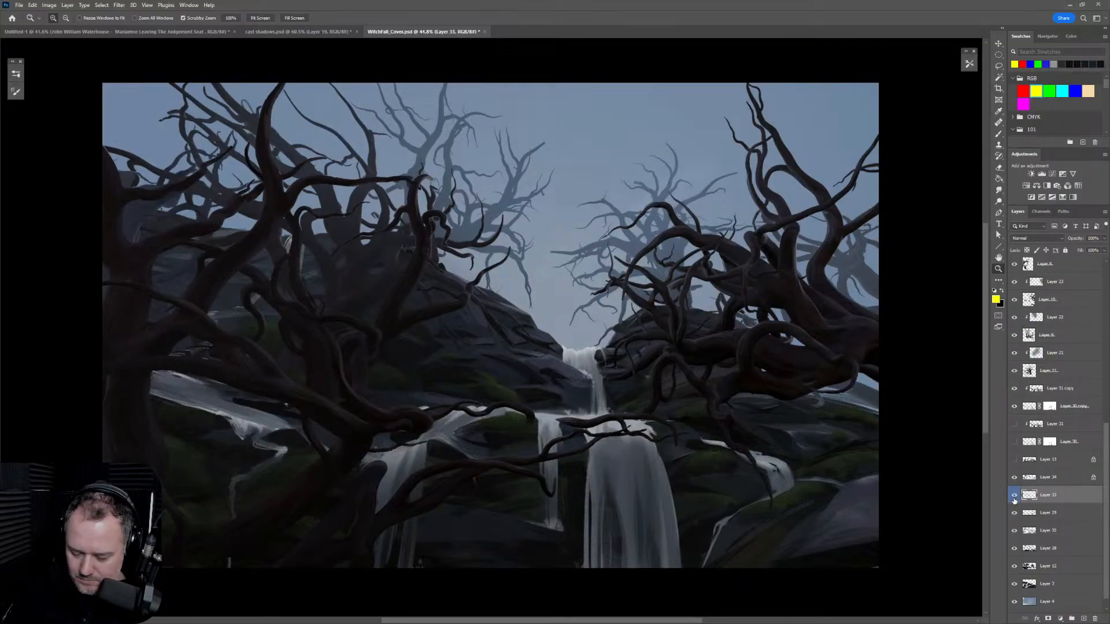
Step: Toggle the visibility of Layer 34 and Layer 29 to check which parts of the painting they hold
left_click(1015, 478)
left_click(1014, 477)
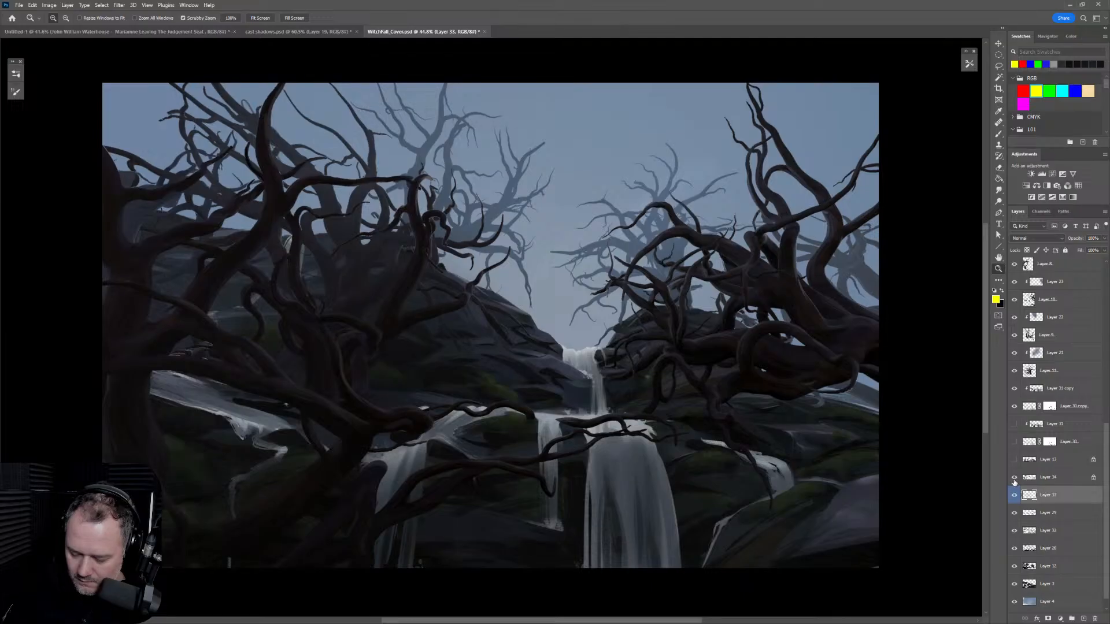
left_click(1015, 514)
left_click(1014, 514)
left_click(1015, 513)
left_click(1014, 513)
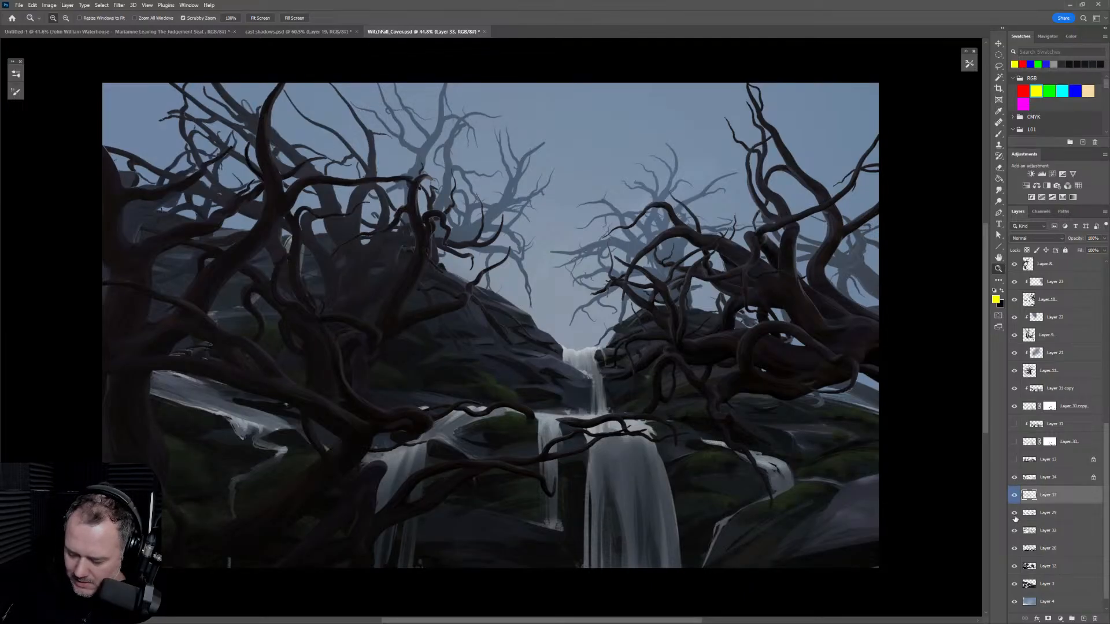
Step: Add a new layer above Layer 29 and activate the Brush tool
left_click(1062, 518)
key("ctrl+shift+alt+n")
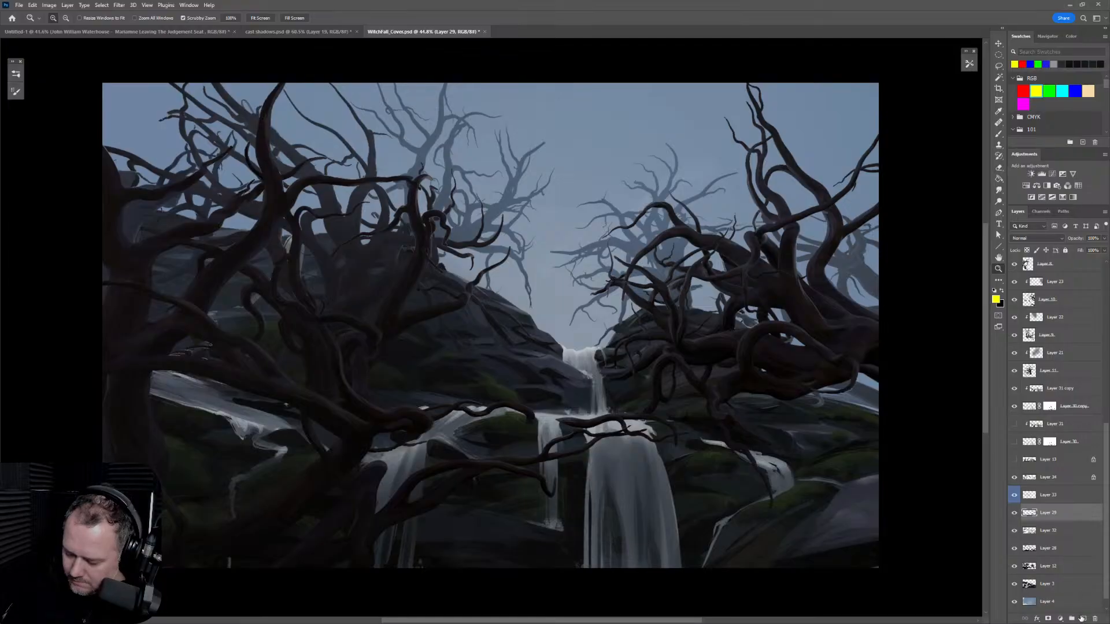
key("b")
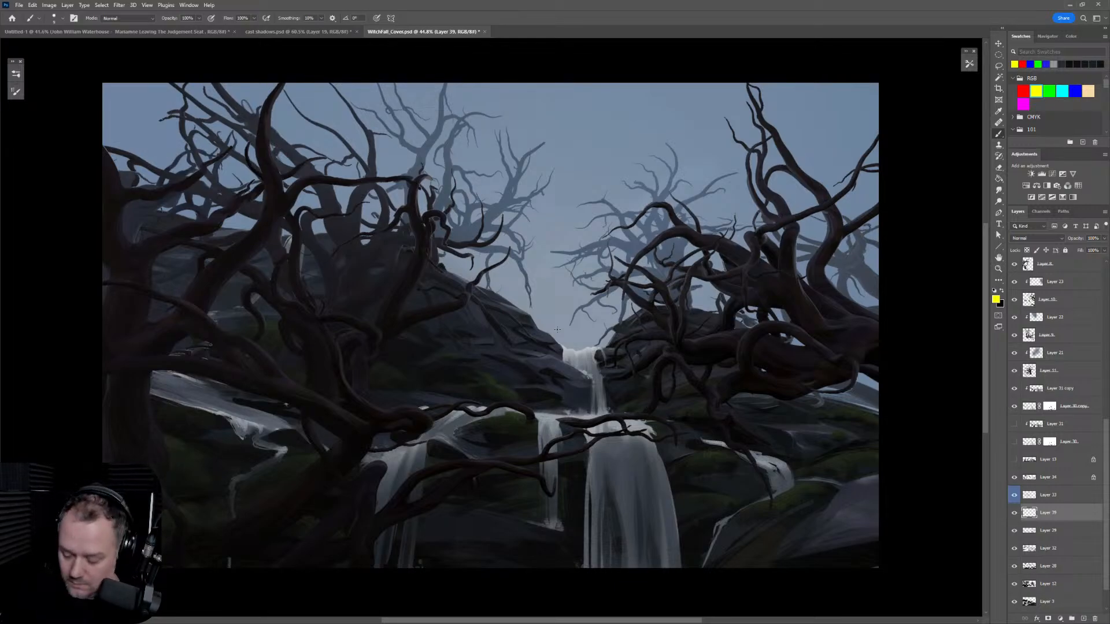
Step: Choose a textured 25 px brush preset for detailing the rocky ridge beside the upper waterfall
mouse_move(559, 348)
left_mouse_down()
mouse_move(780, 372)
mouse_move(488, 322)
mouse_move(744, 216)
mouse_move(669, 347)
mouse_move(675, 359)
left_mouse_up()
key("r")
key("b")
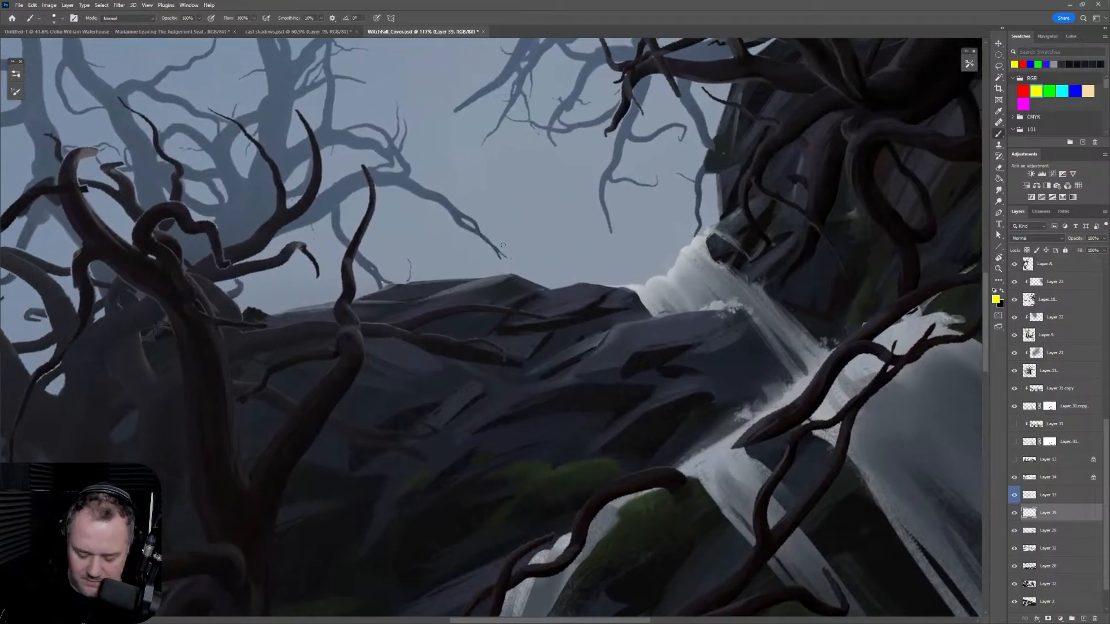
left_click(16, 75)
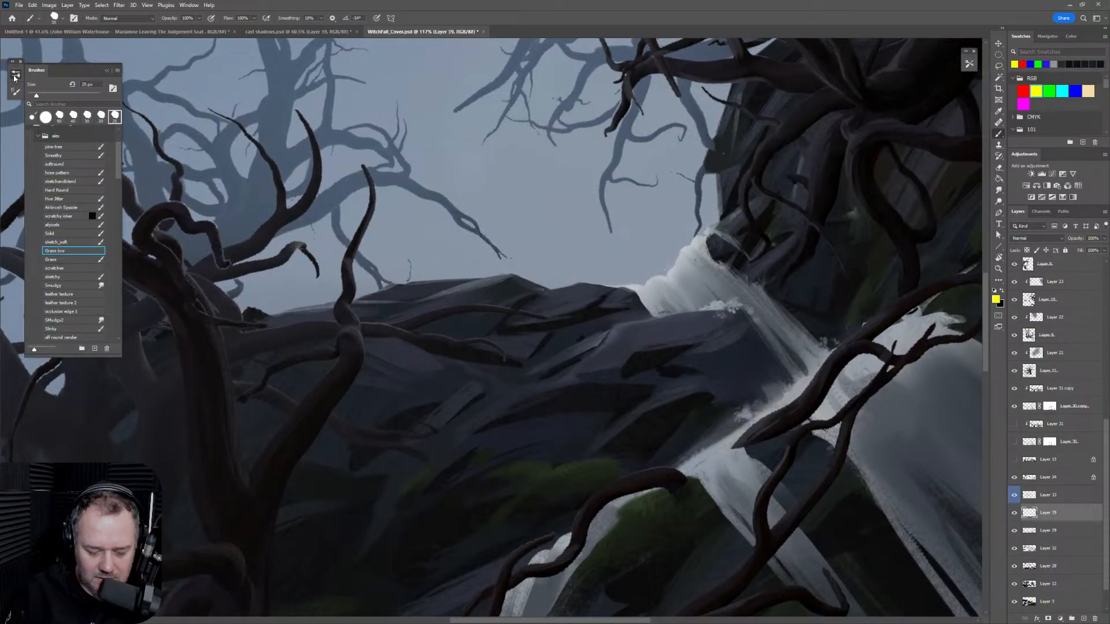
left_click(16, 75)
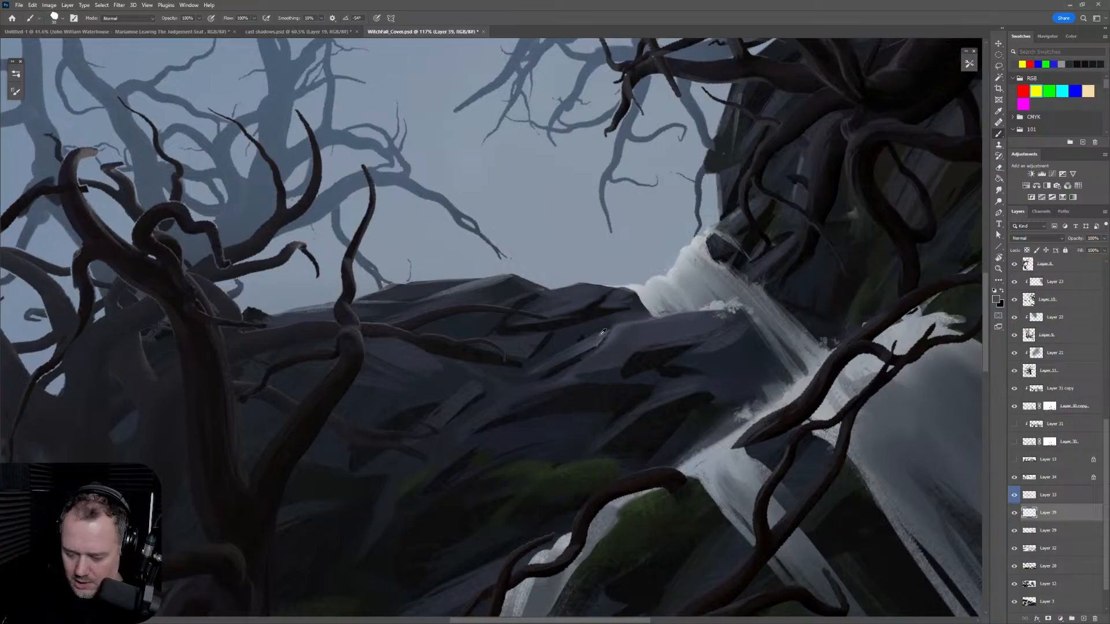
Step: Paint small dark cracks on the ridge left of the upper waterfall, using colours sampled from the surrounding rock
mouse_move(572, 327)
left_mouse_down()
mouse_move(604, 313)
mouse_move(554, 335)
mouse_move(614, 303)
mouse_move(528, 364)
mouse_move(582, 326)
mouse_move(559, 346)
mouse_move(586, 327)
mouse_move(611, 324)
left_mouse_up()
left_click(572, 330)
left_click(608, 321, "alt")
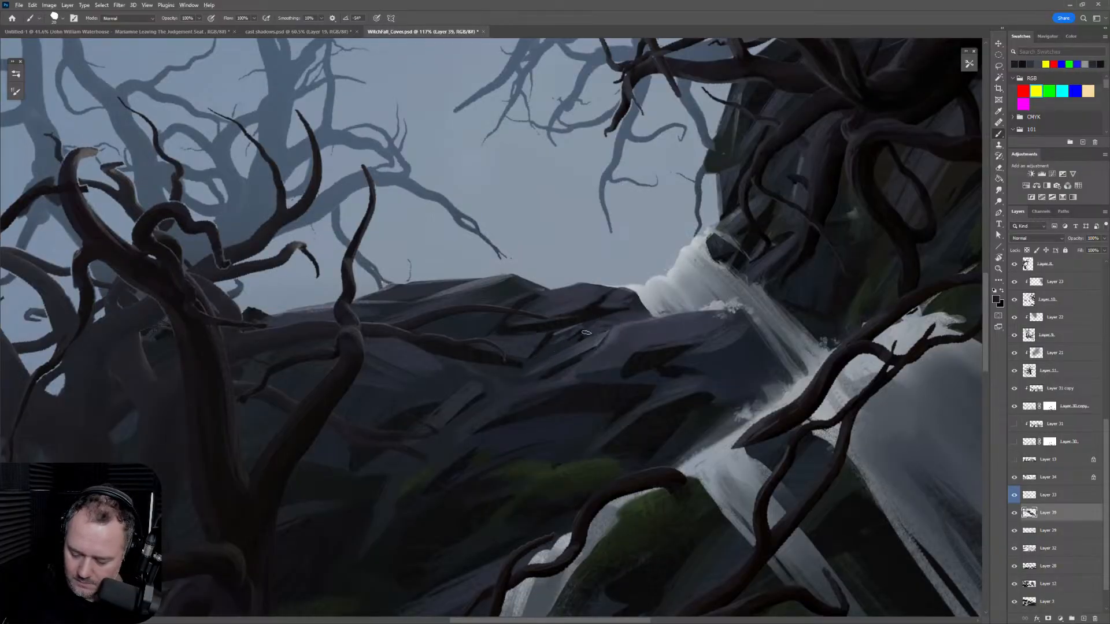
left_click(550, 337, "alt")
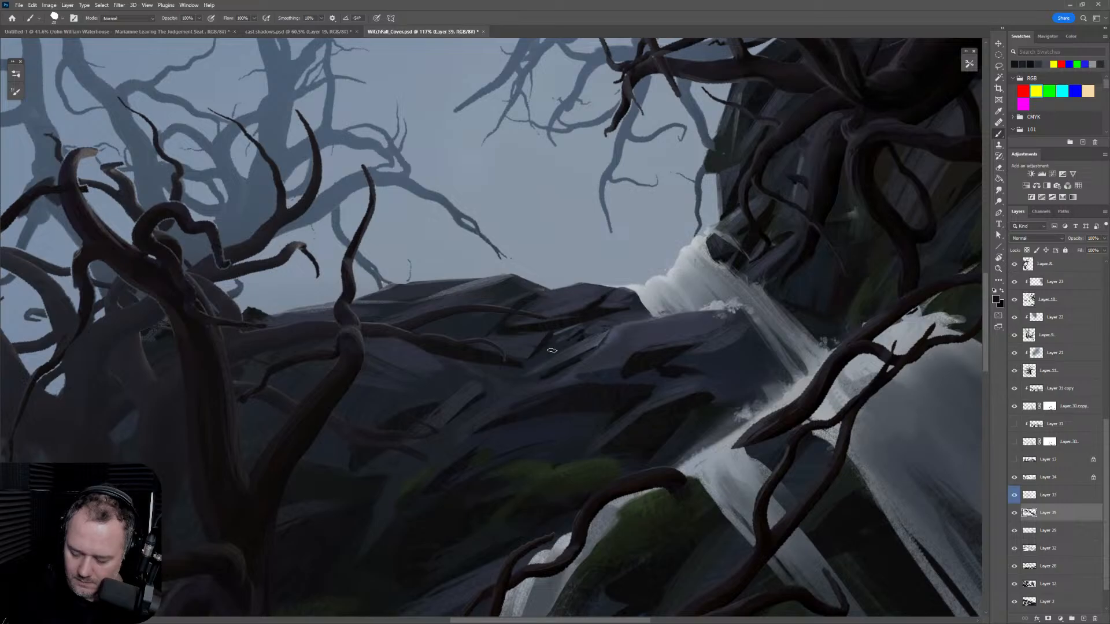
left_click(566, 328, "alt")
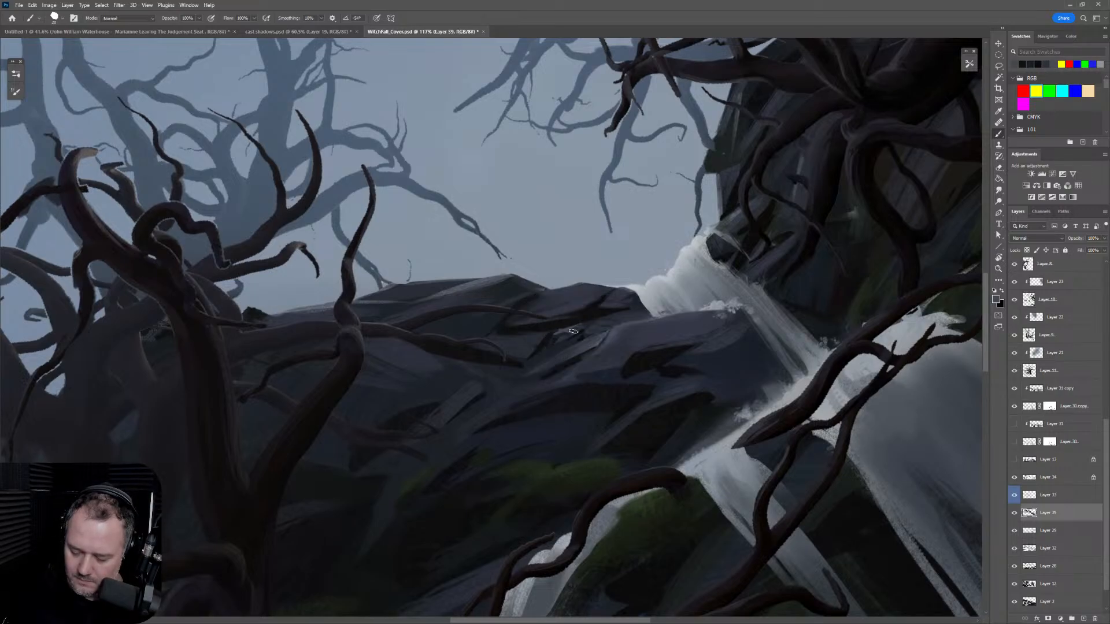
left_click_drag(560, 335, 581, 331)
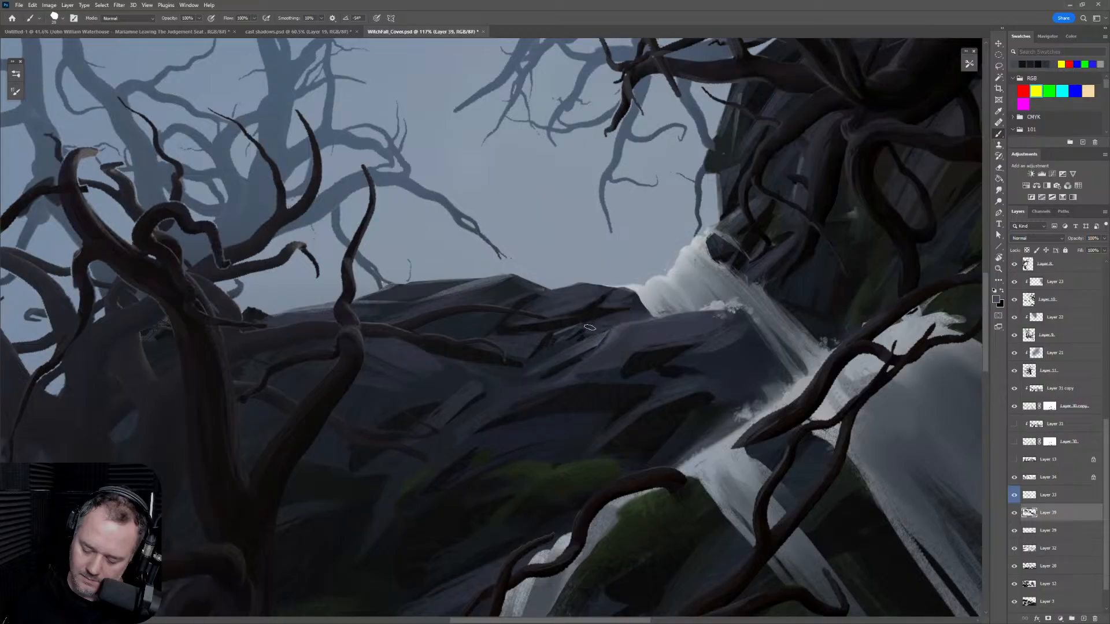
Step: Extend the rock facets toward the waterfall's lip with fine strokes in sampled rock tones, adjusting the brush size
left_click(628, 317, "alt")
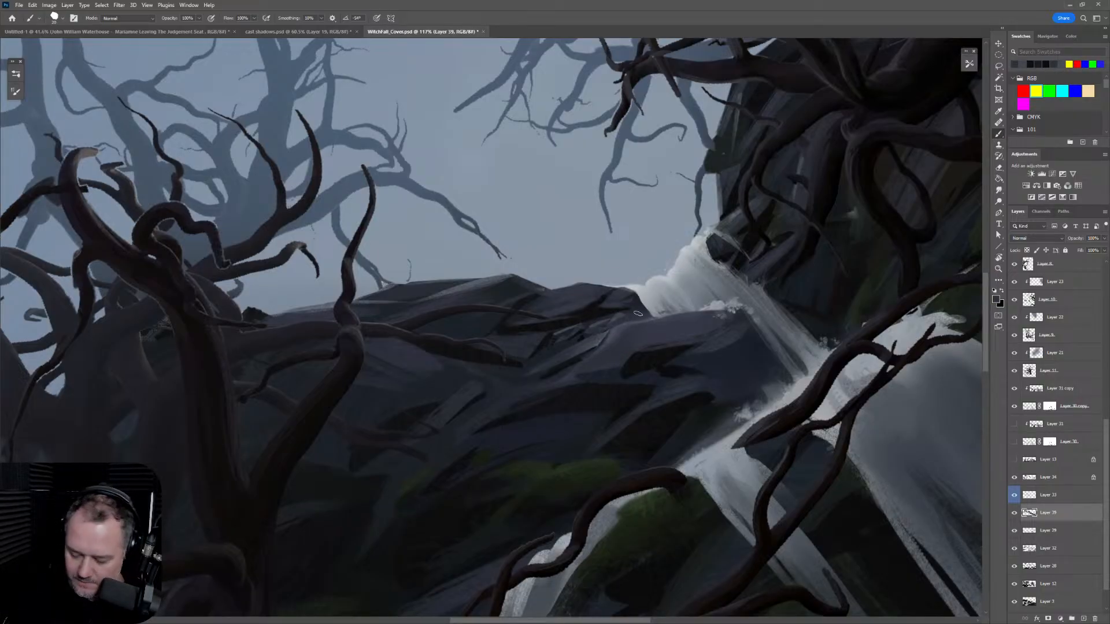
left_click(597, 317, "alt")
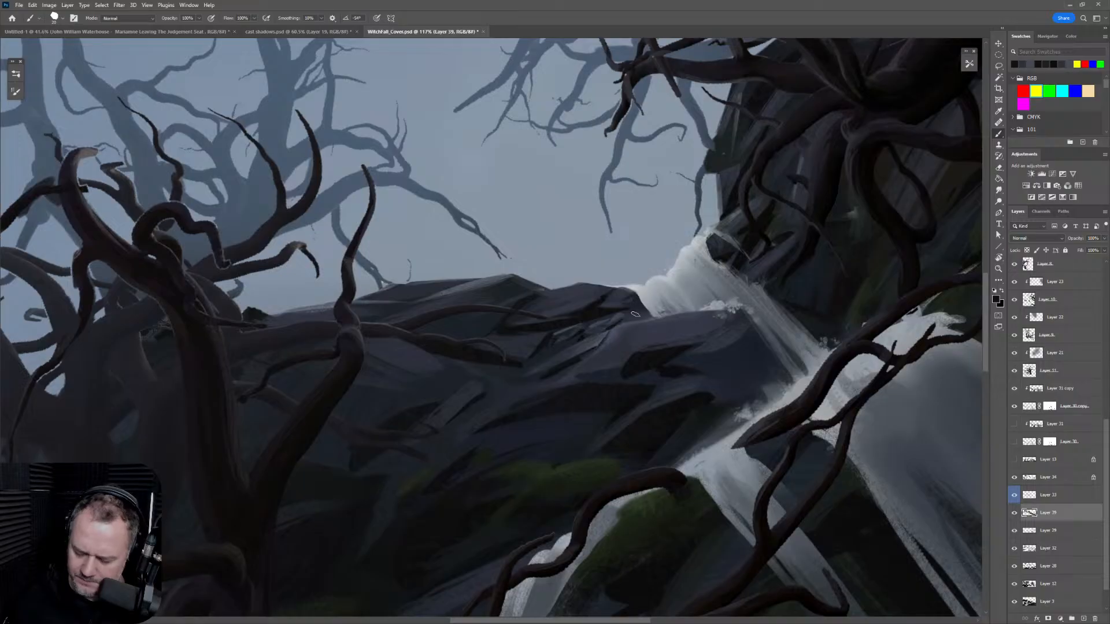
key("bracketleft")
left_click(601, 316, "alt")
left_click(587, 325, "alt")
left_click(599, 317, "alt")
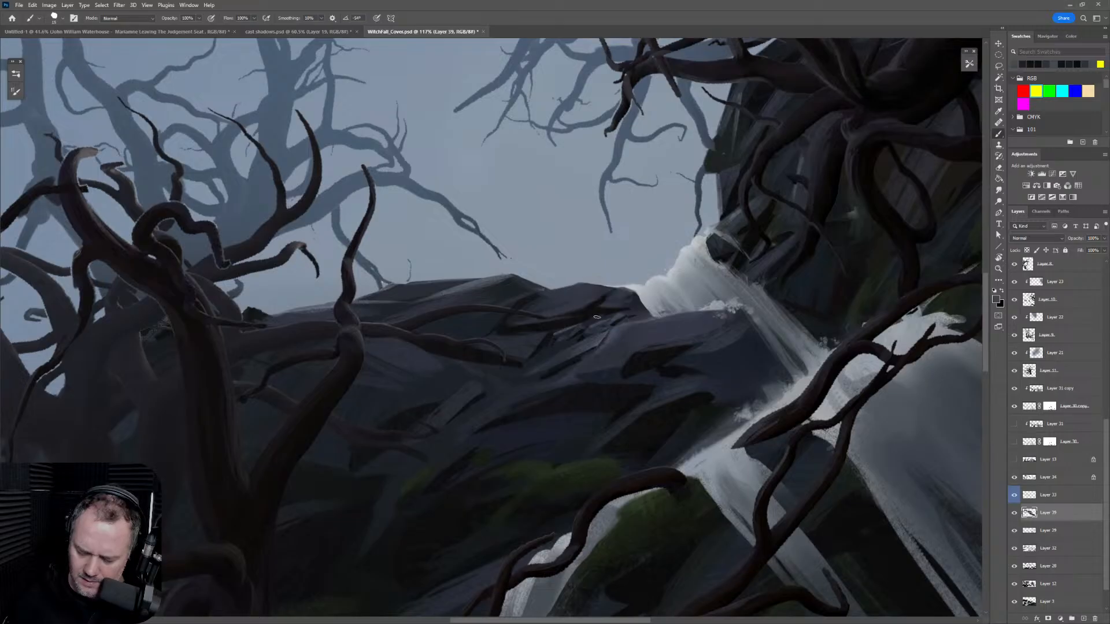
left_click(571, 327, "alt")
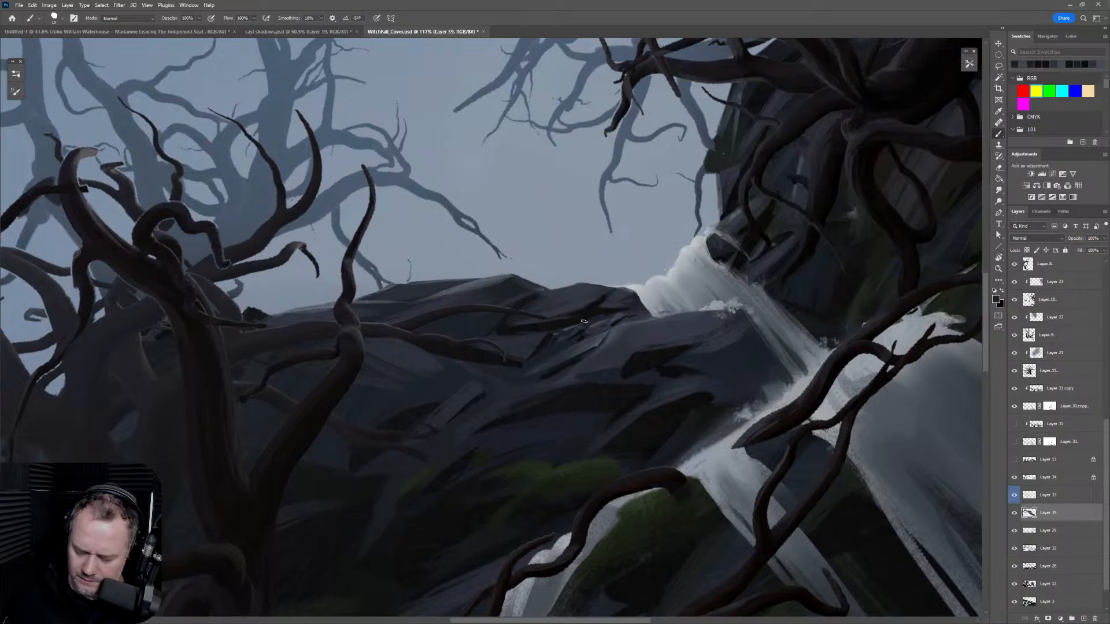
left_click(603, 312, "alt")
key("bracketright")
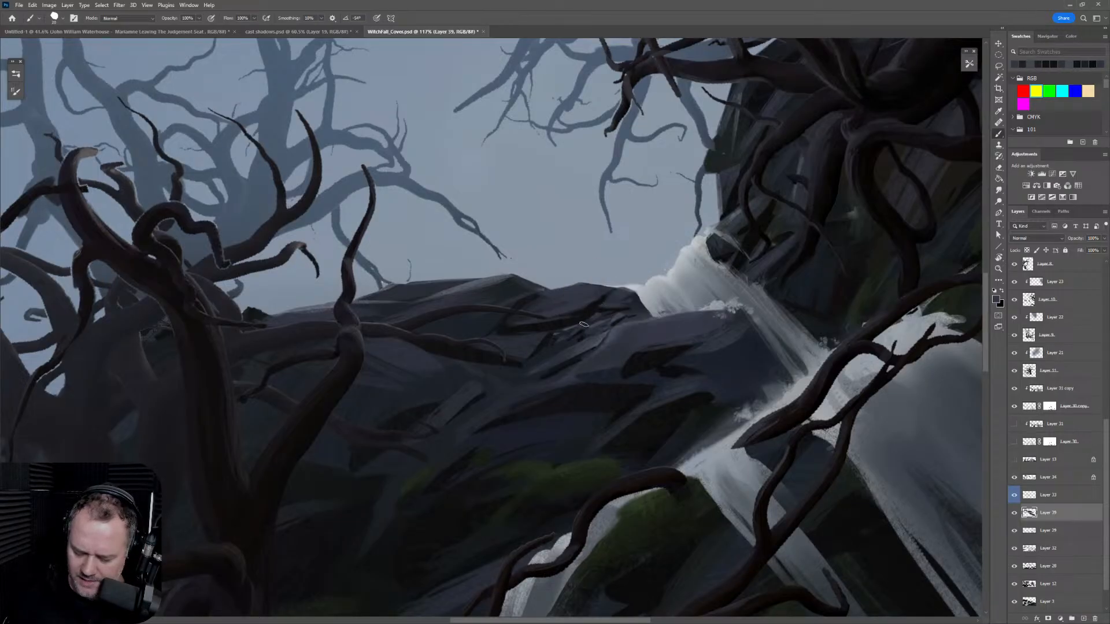
Step: Paint broken rock planes and crevices where the ridge meets the waterfall, alternating sampled dark and lighter tones
key("r")
mouse_move(658, 282)
left_mouse_down()
mouse_move(691, 368)
mouse_move(589, 405)
mouse_move(682, 394)
mouse_move(650, 295)
left_mouse_up()
key("z")
key("r")
scroll(588, 231, "up", 3)
left_click_drag(588, 231, 500, 282)
key("b")
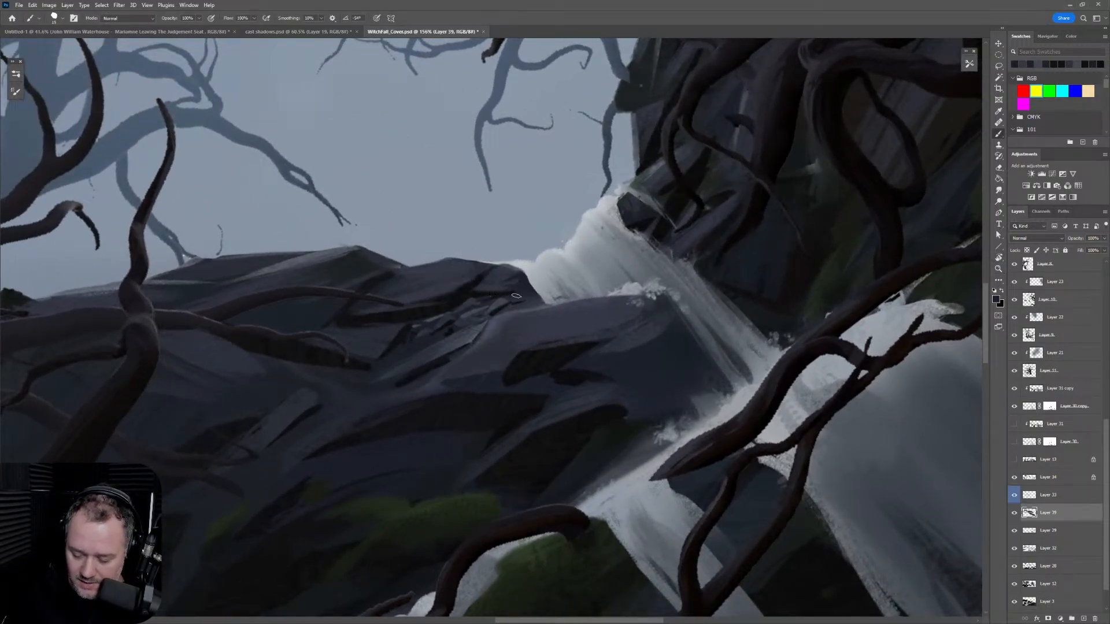
left_click(517, 301, "alt")
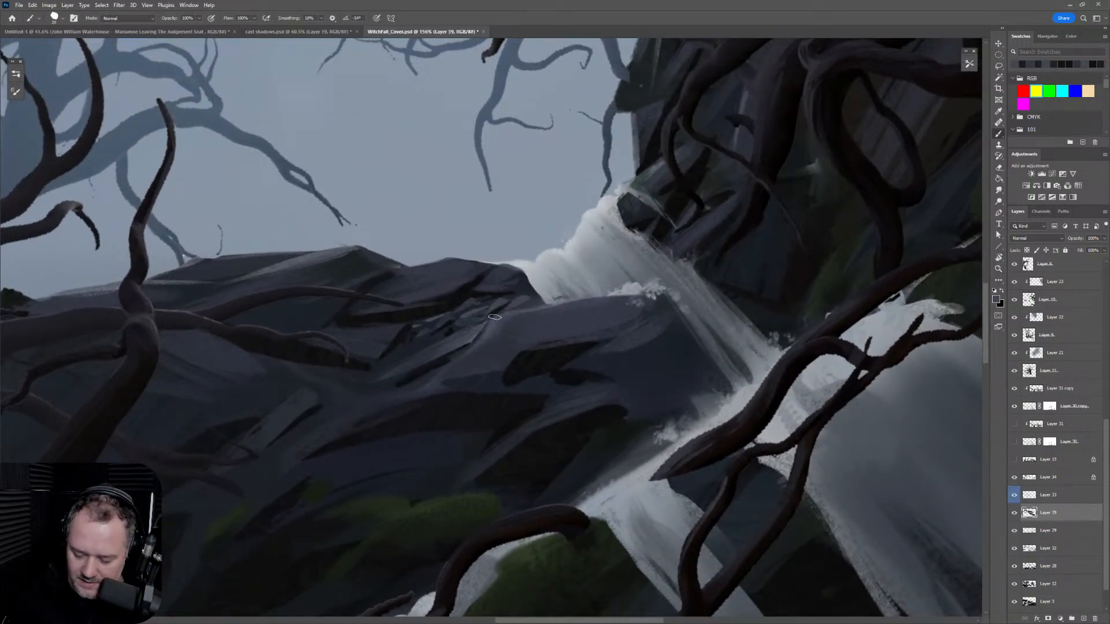
key("bracketleft")
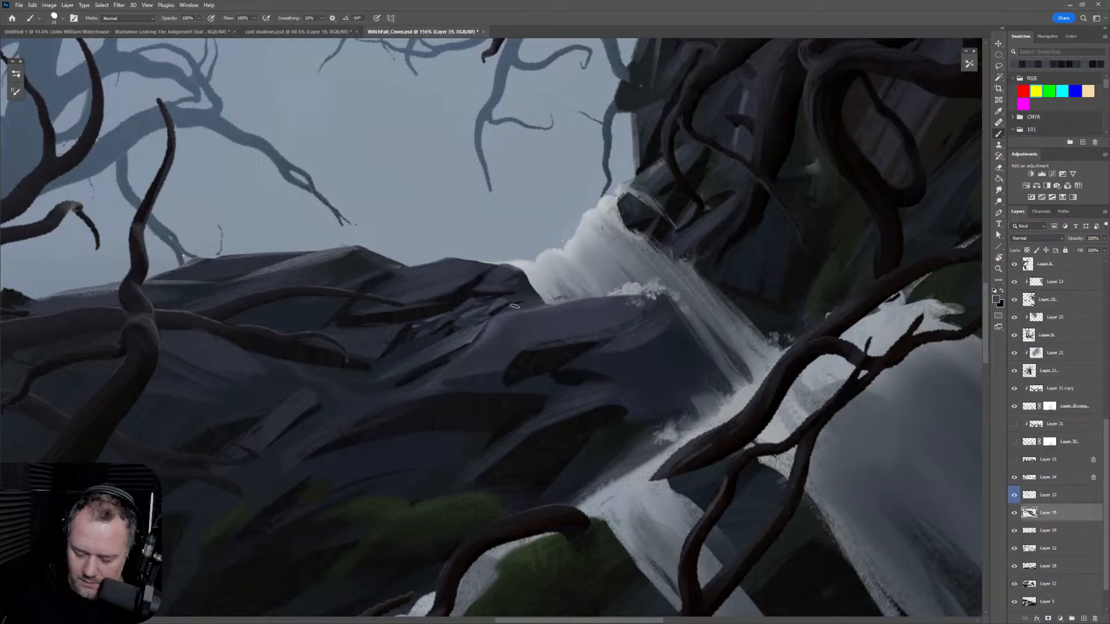
key("bracketright")
left_click(526, 291, "alt")
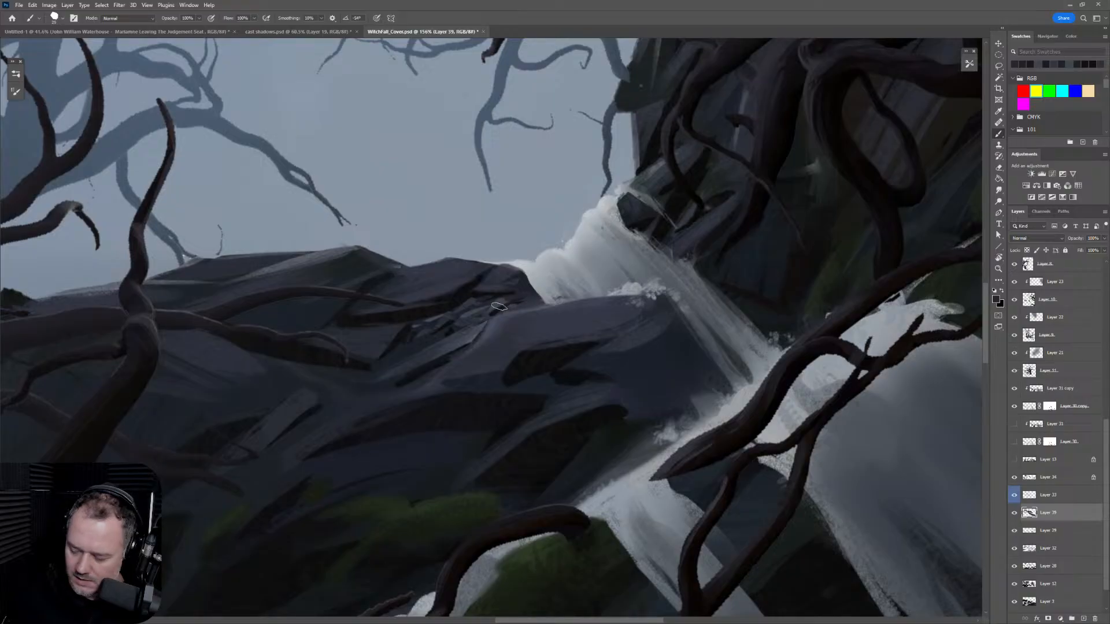
mouse_move(509, 308)
left_mouse_down()
mouse_move(384, 372)
mouse_move(414, 352)
mouse_move(402, 351)
mouse_move(438, 337)
mouse_move(392, 368)
mouse_move(506, 314)
mouse_move(392, 361)
mouse_move(457, 331)
mouse_move(443, 330)
mouse_move(382, 373)
mouse_move(491, 310)
left_mouse_up()
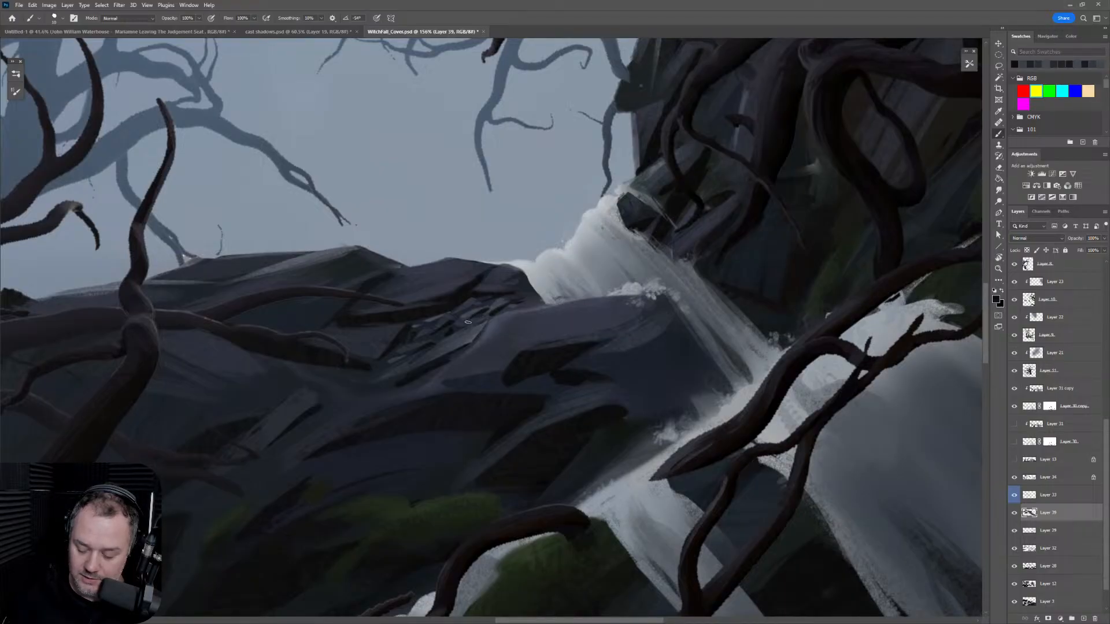
Step: Sample a rock colour and add strokes along the ridge's lower edge against the falling water
key("r")
scroll(524, 296, "down", 4)
left_click_drag(524, 296, 665, 365)
key("ctrl+space")
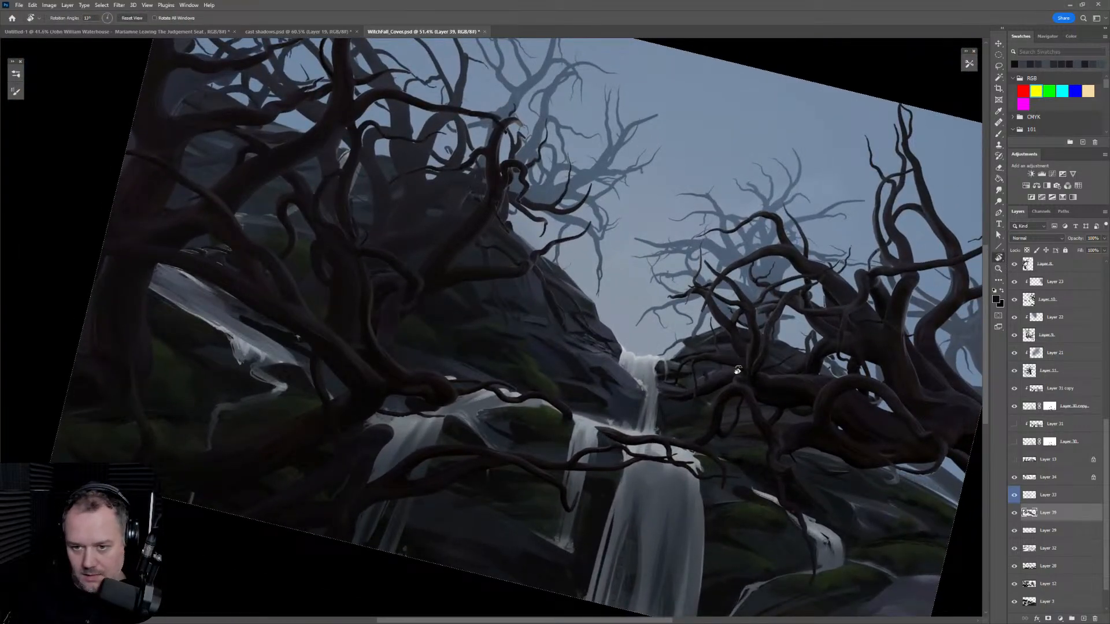
key("z")
left_click(694, 356)
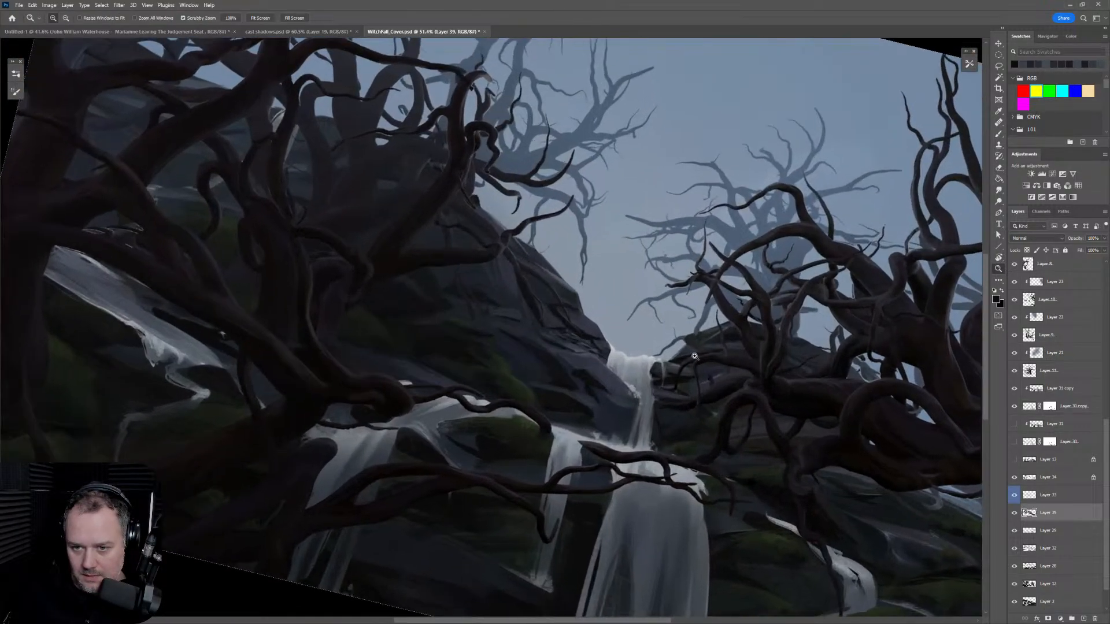
mouse_move(694, 356)
left_mouse_down()
mouse_move(708, 351)
mouse_move(666, 350)
mouse_move(740, 346)
left_mouse_up()
key("b")
left_click(436, 335, "alt")
left_click_drag(462, 341, 483, 364)
key("bracketright")
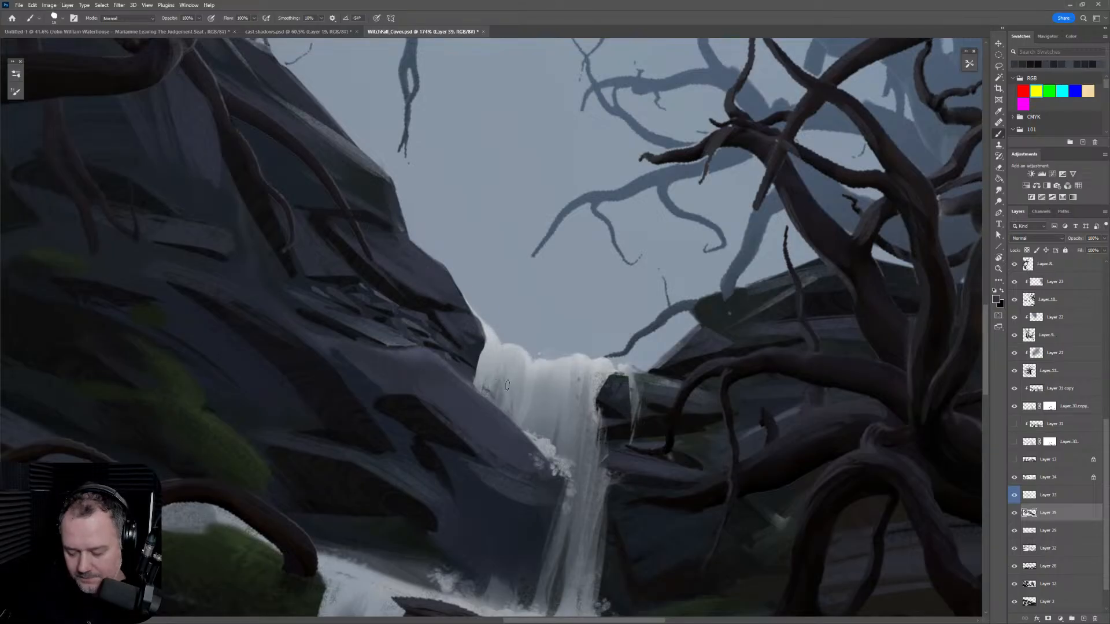
key("bracketleft")
Step: Briefly show Layer 19 and the dark layer below Layer 36 to check their contents against the whole painting
key("z")
left_click_drag(642, 400, 545, 404)
key("r")
left_click_drag(762, 466, 783, 411)
key("z")
key("r")
left_click_drag(824, 490, 754, 471)
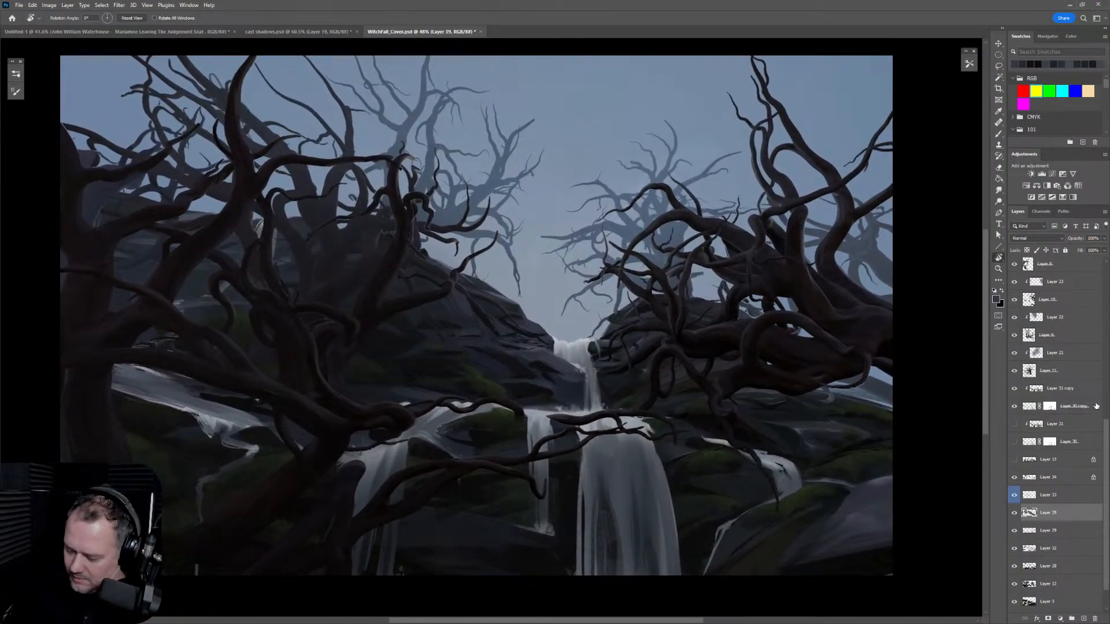
scroll(1094, 342, "up", 5)
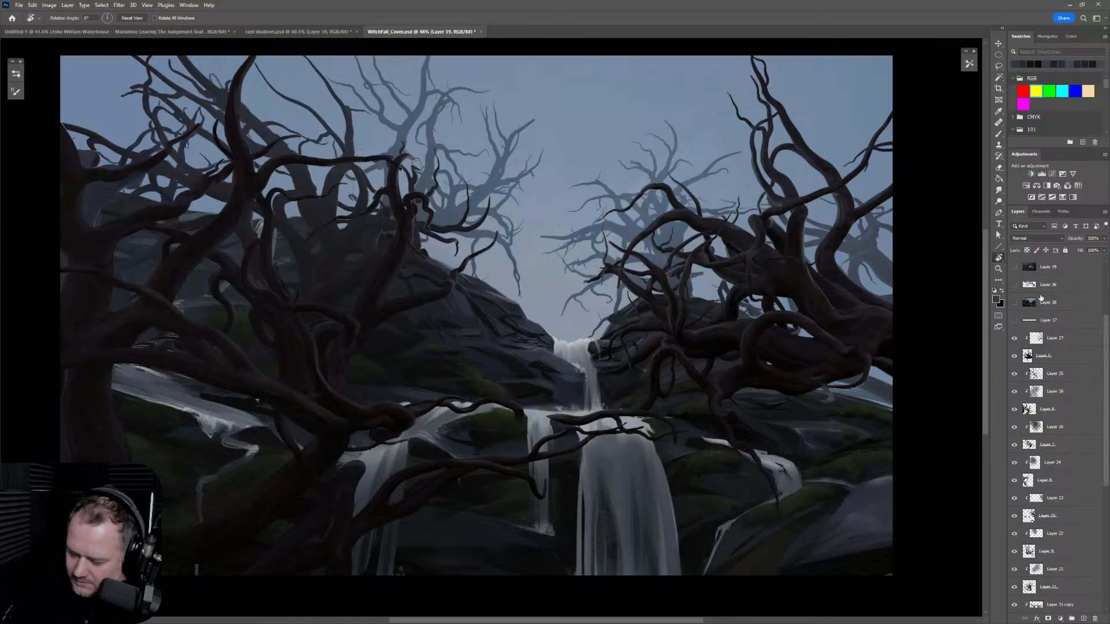
left_click(1015, 267)
left_click(1014, 267)
left_click(1015, 302)
left_click(1014, 303)
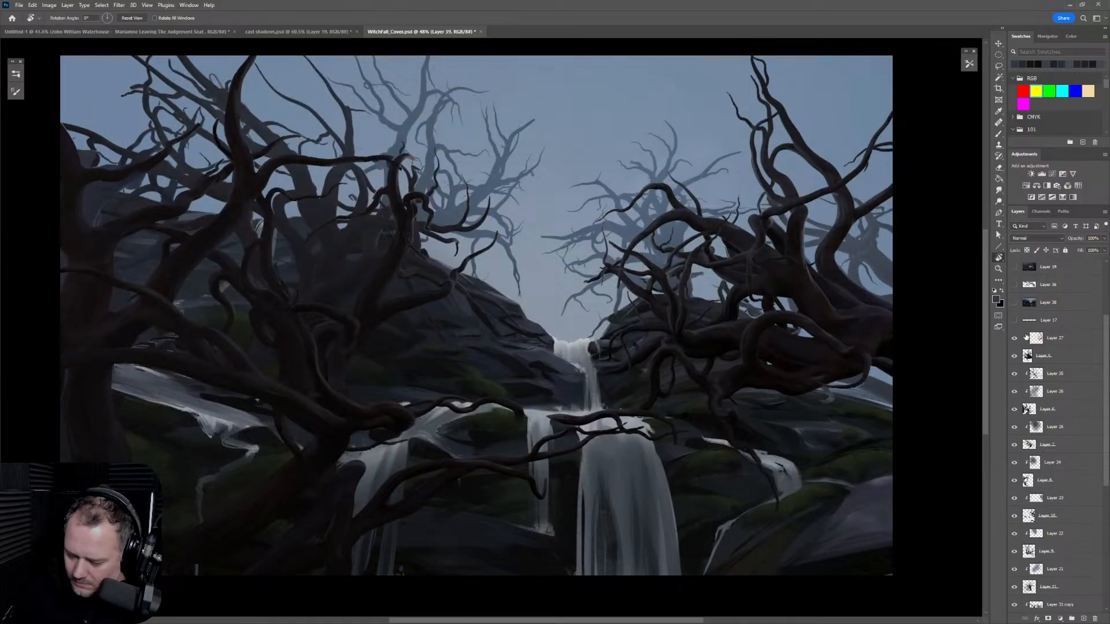
Step: Hide the clipped shading layers of the foreground trees: Layers 27, 35, 26, 25 and 24
left_click(1014, 338)
left_click(1015, 374)
left_click(1014, 410)
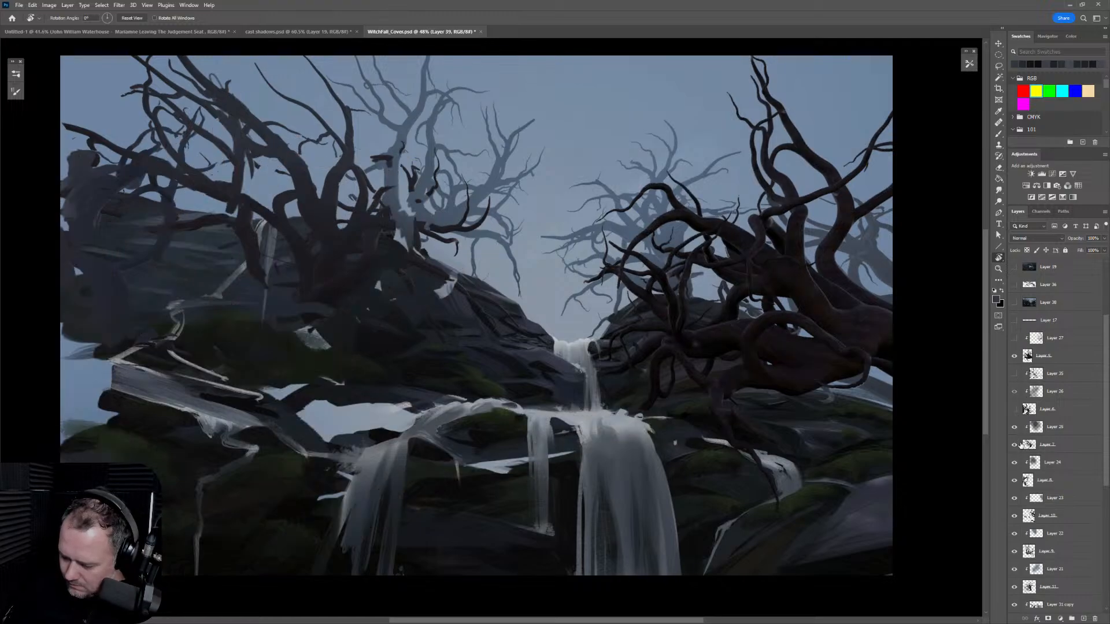
left_click(1015, 410)
left_click(1014, 392)
left_click(1014, 427)
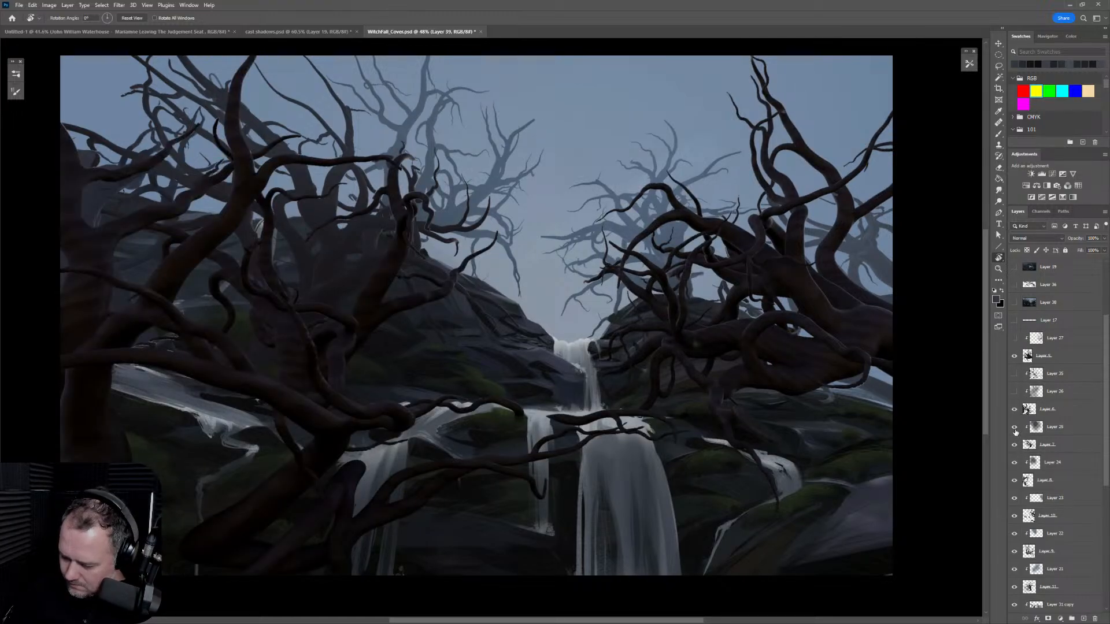
left_click(1015, 462)
Step: Hide the clipped atmosphere layers of the more distant trees: Layers 23, 22 and 21
scroll(1016, 492, "down", 5)
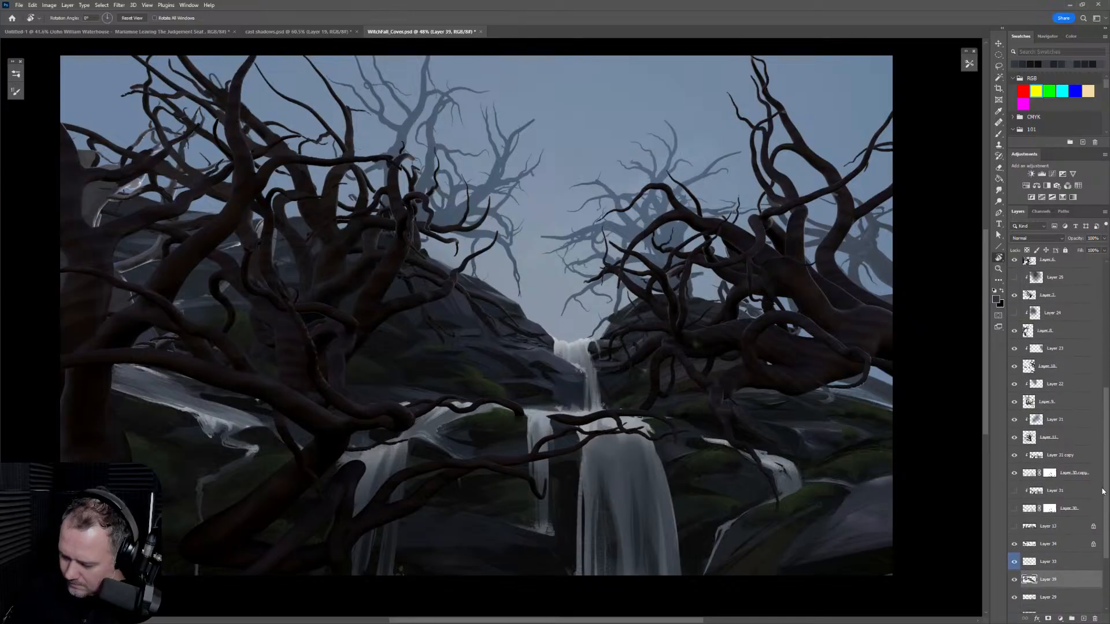
left_click(1014, 359)
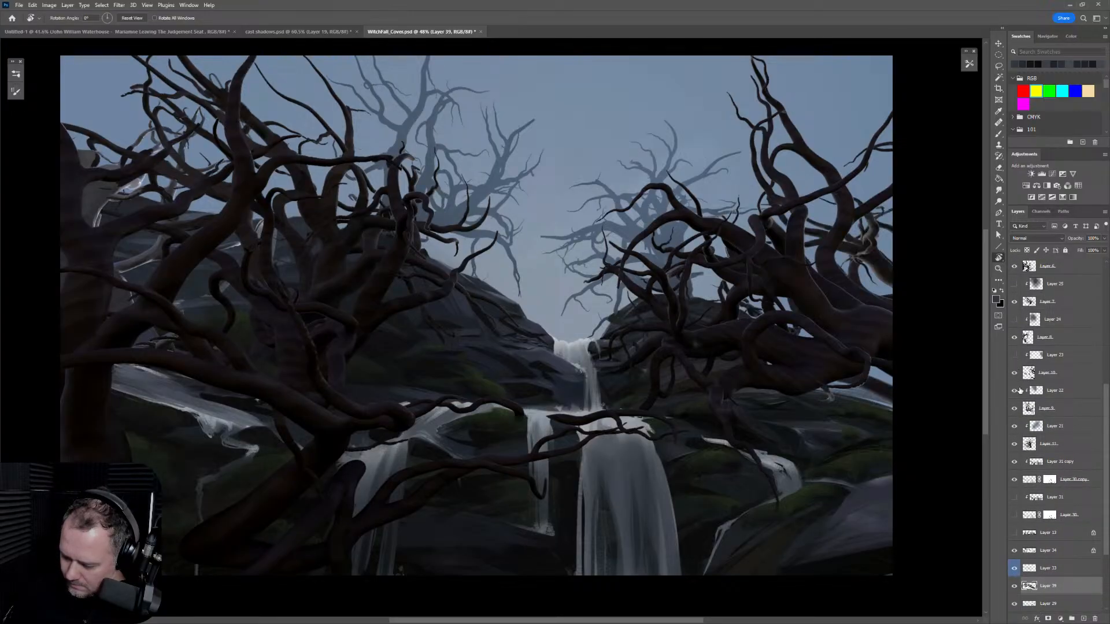
left_click(1015, 391)
left_click(1014, 427)
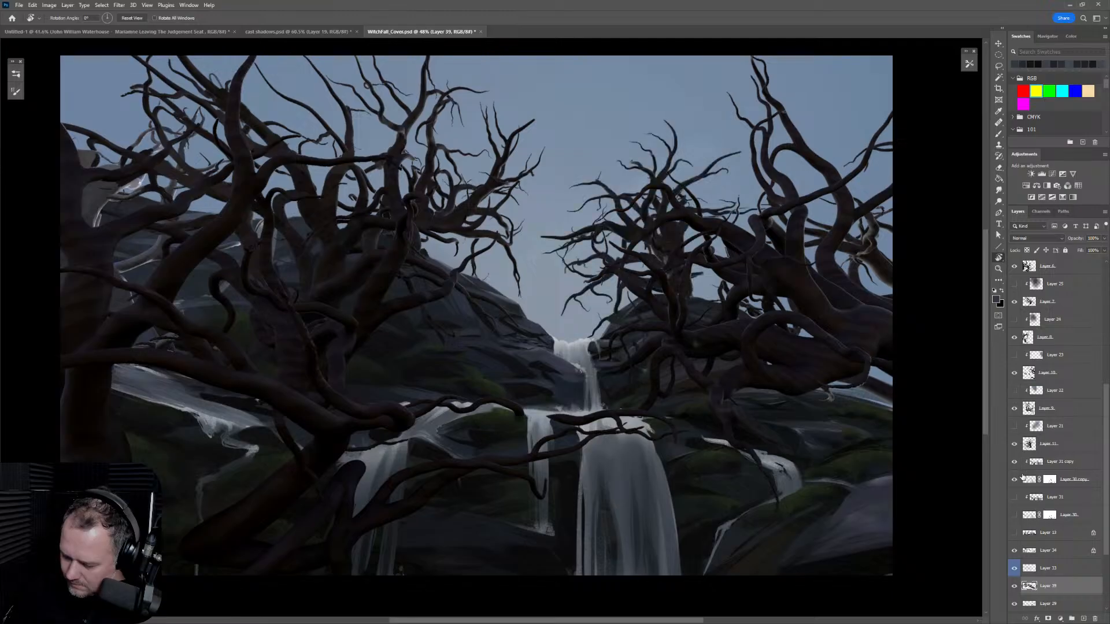
Step: Hide the rock and ground detail in Layers 39, 29, 32, 28, 33 and 34
left_click_drag(1106, 427, 1104, 492)
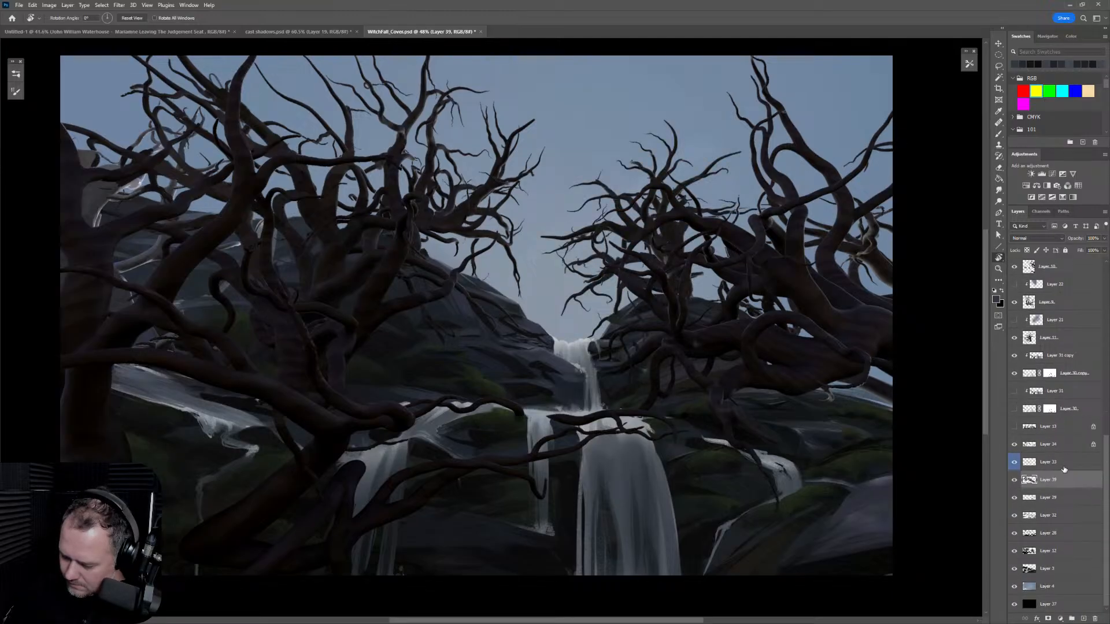
left_click(1015, 481)
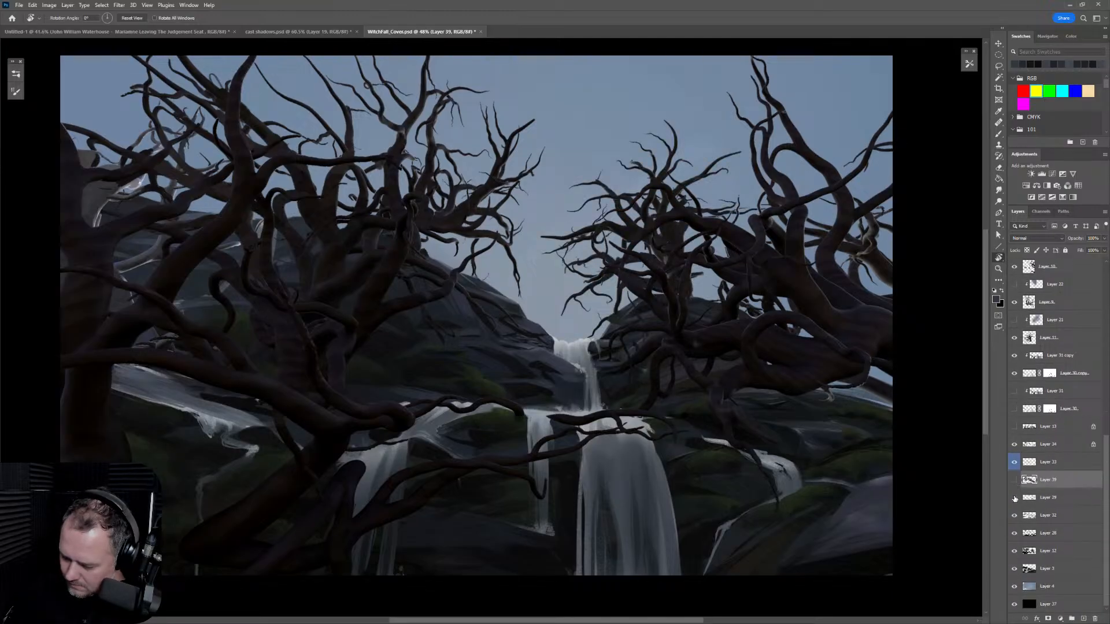
left_click(1015, 533)
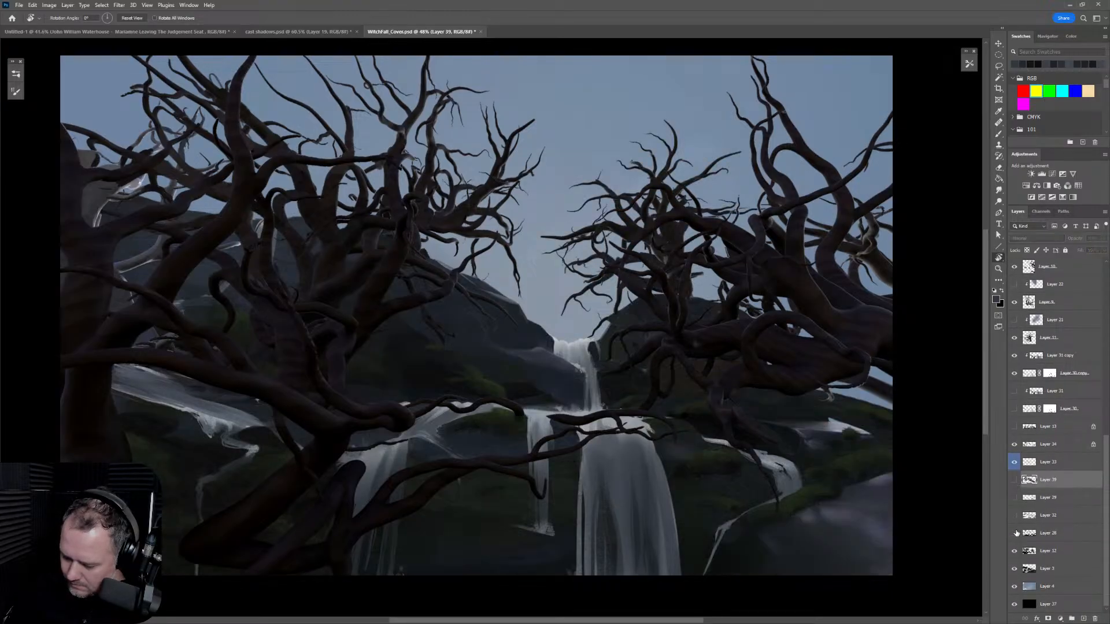
left_click(1015, 464)
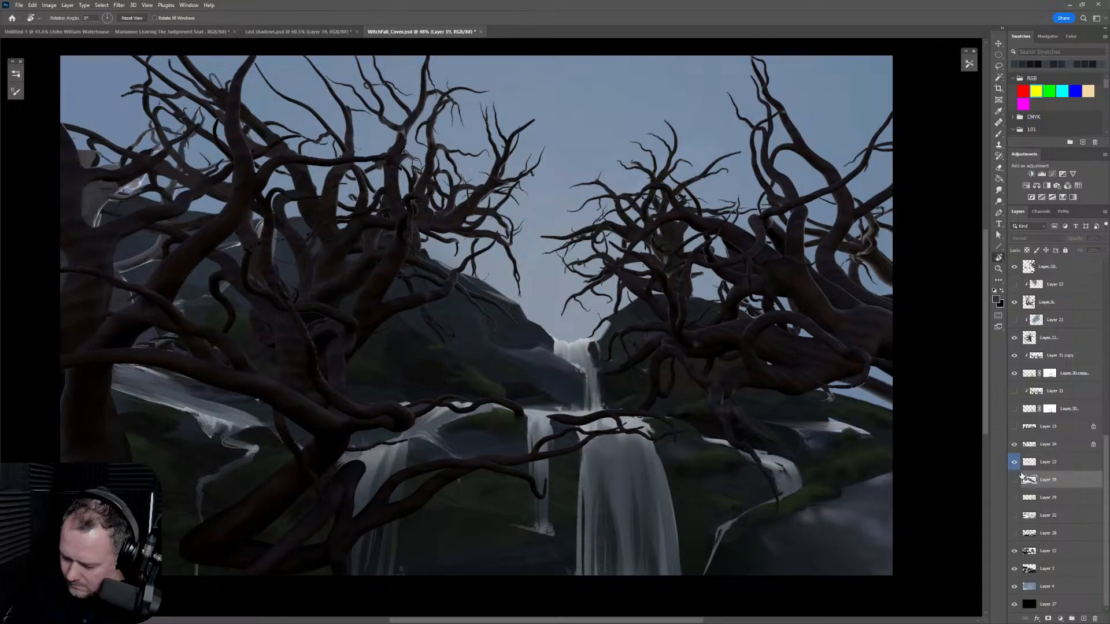
left_click(1014, 445)
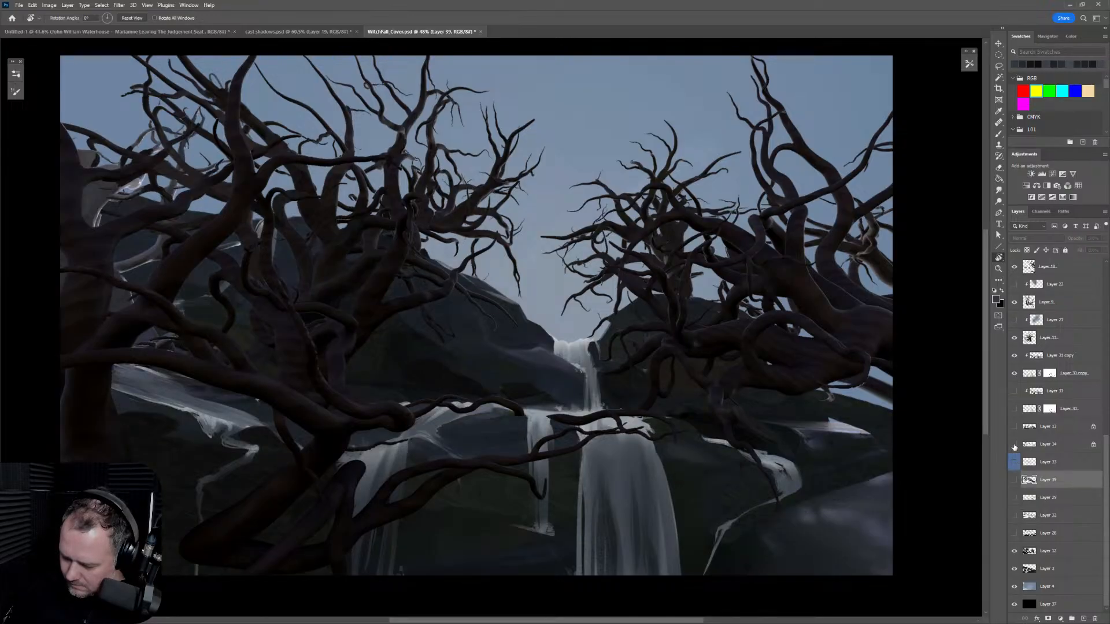
Step: Compare the waterfall with and without Layer 31 copy, then hide it together with Layer 30 copy and Layer 12
left_click(1014, 356)
left_click(1014, 356)
left_click(1014, 357)
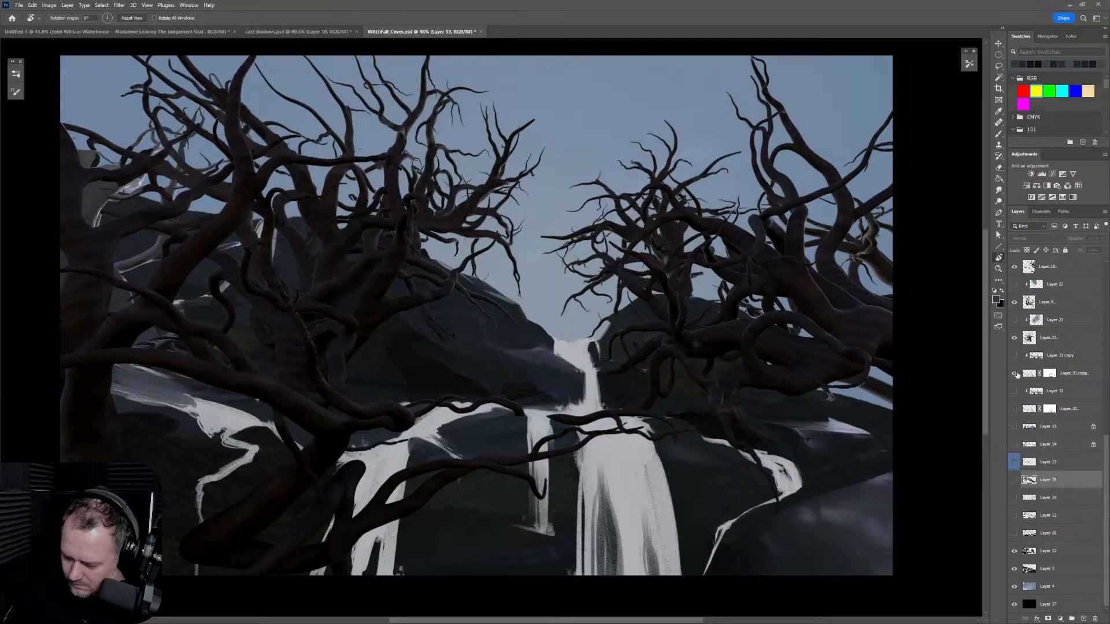
left_click(1015, 374)
left_click(1015, 552)
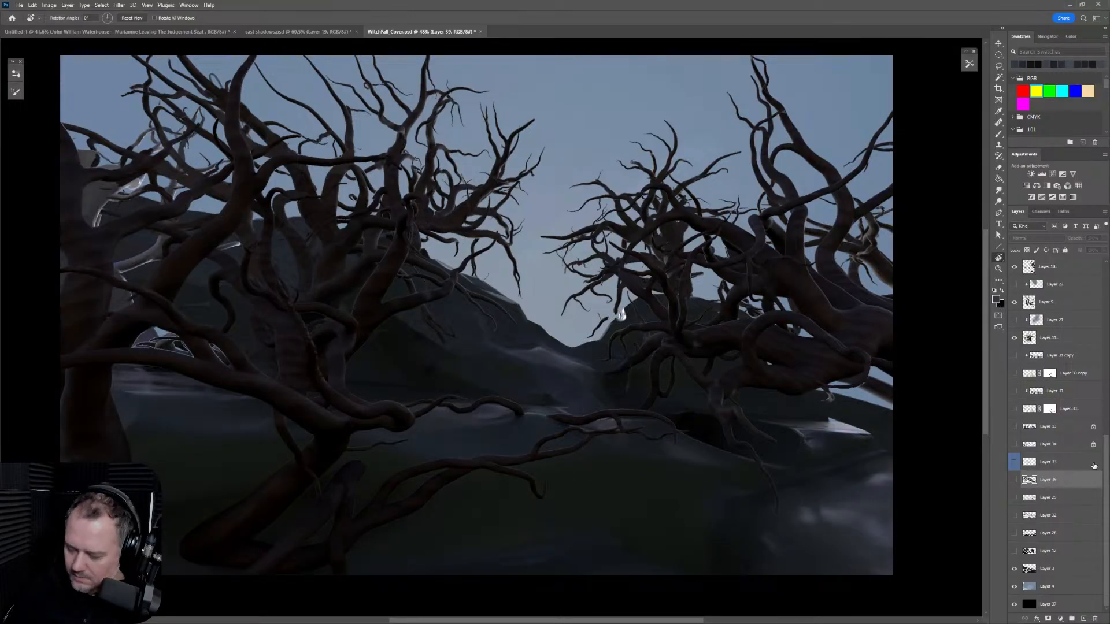
Step: Stamp all visible layers into one merged layer directly above Layer 38, then hide that merged layer
scroll(1074, 376, "up", 5)
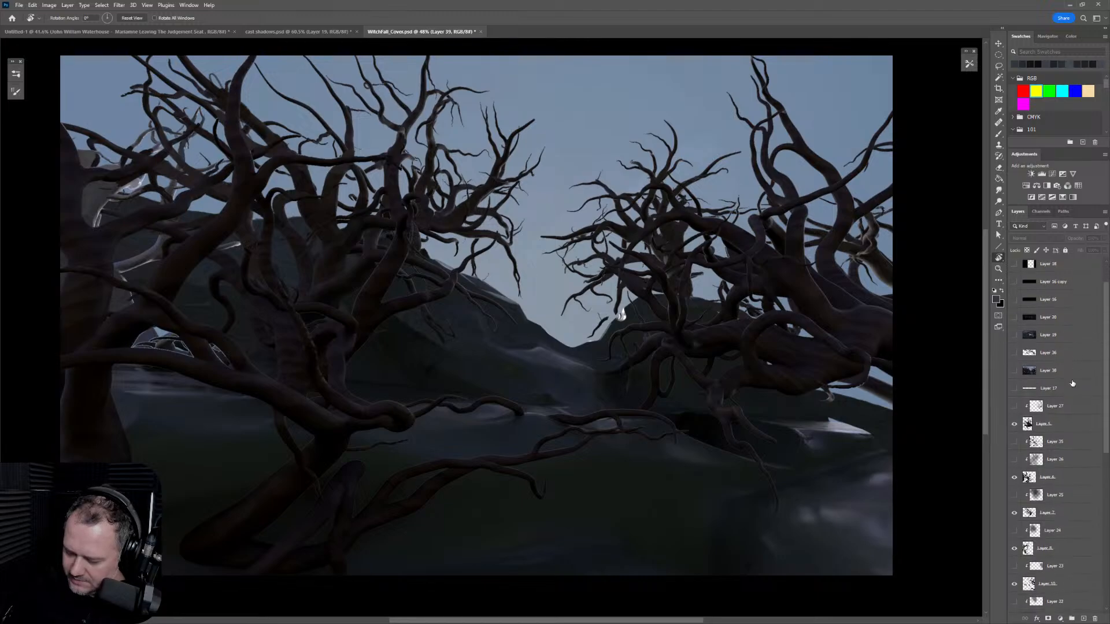
left_click(1069, 426)
key("ctrl+alt+shift+e")
left_click_drag(1068, 426, 1068, 363)
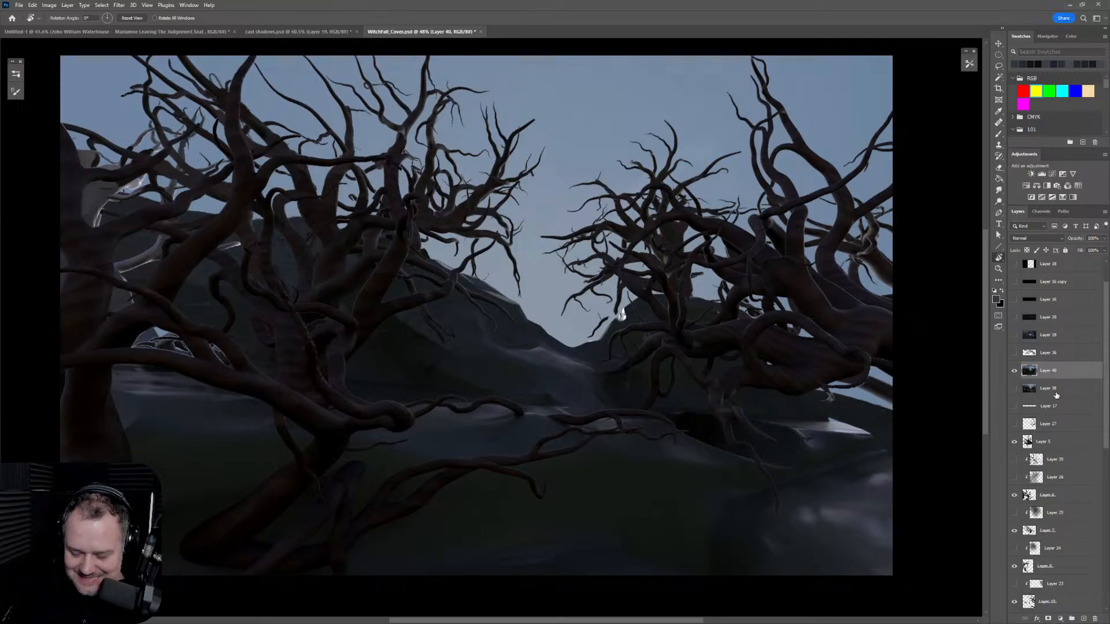
left_click(1015, 371)
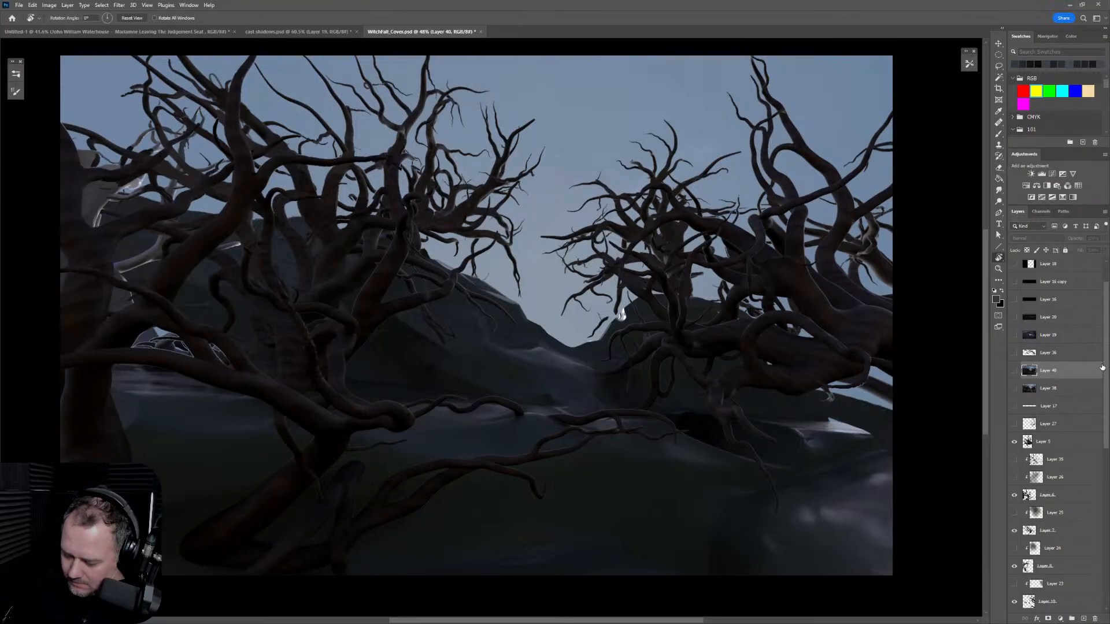
Step: Show the rock and ground layers again: Layers 12, 28, 32, 29, 39, 33 and 34
left_click_drag(1102, 367, 1106, 551)
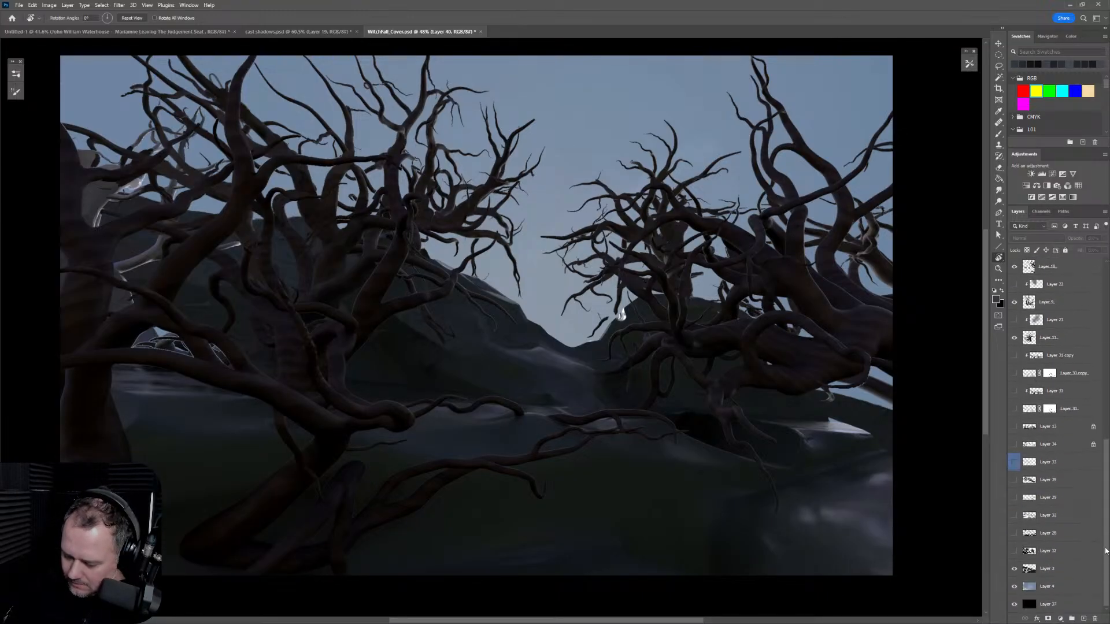
left_click(1015, 533)
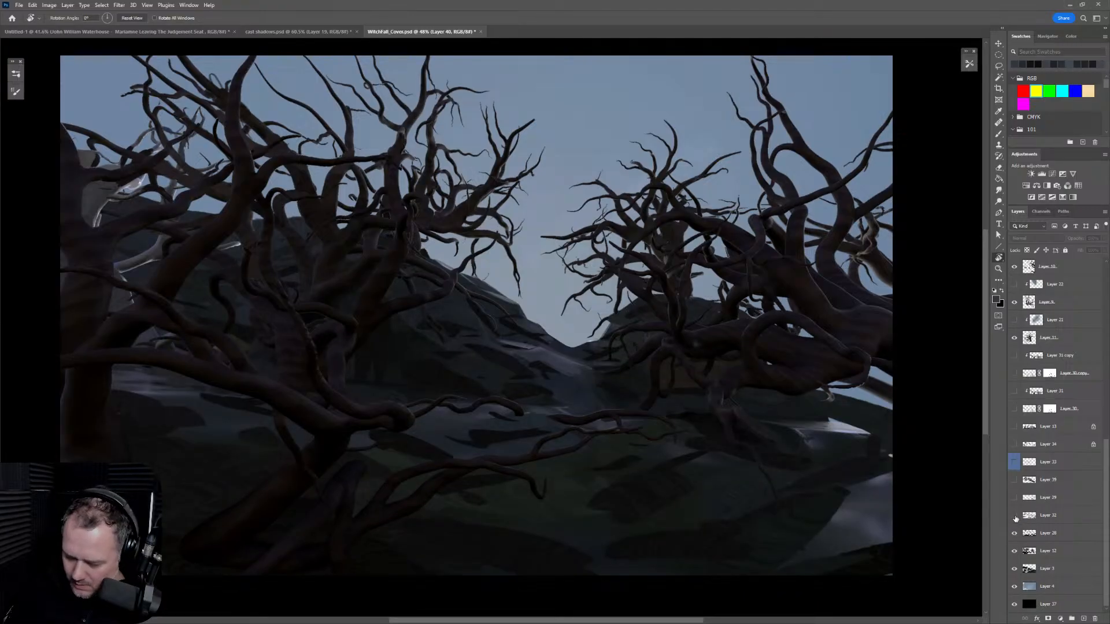
left_click(1015, 516)
left_click(1015, 499)
left_click(1015, 481)
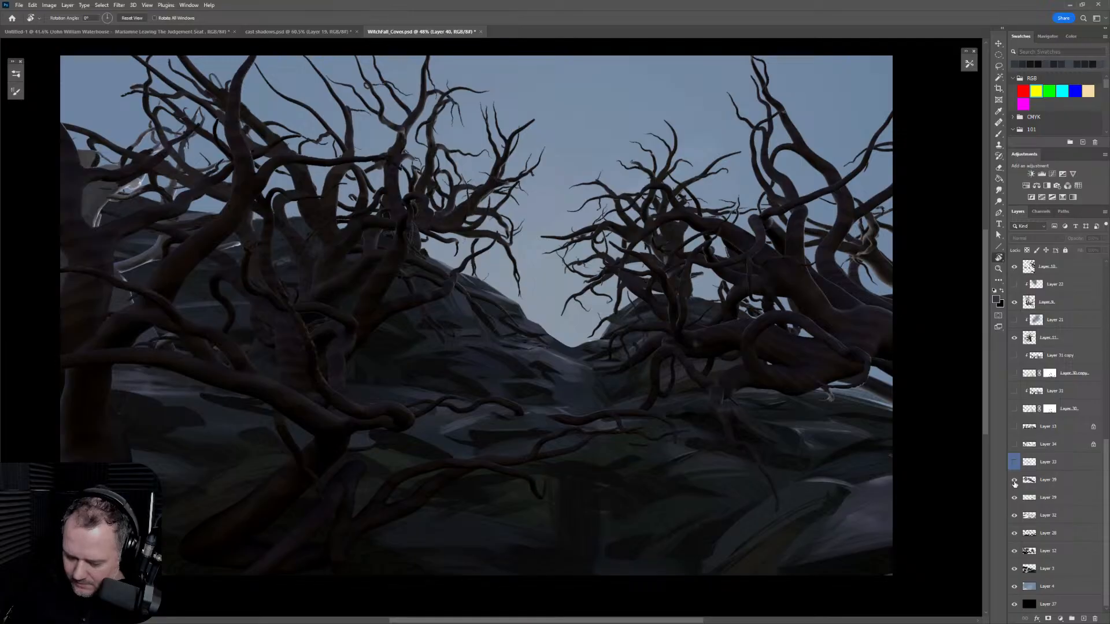
left_click(1015, 463)
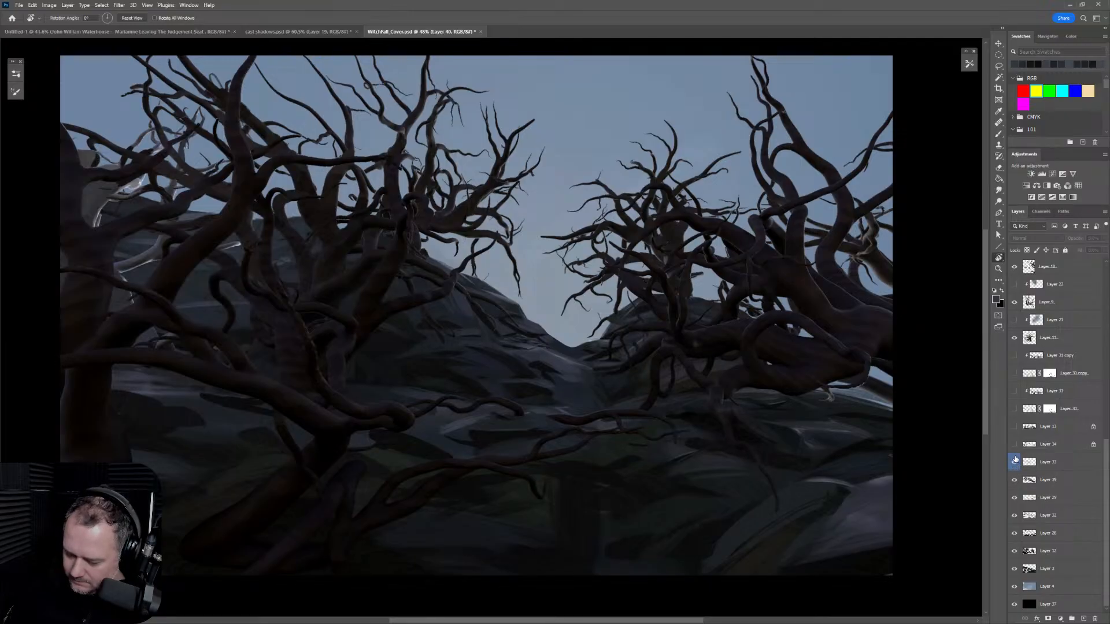
left_click(1014, 445)
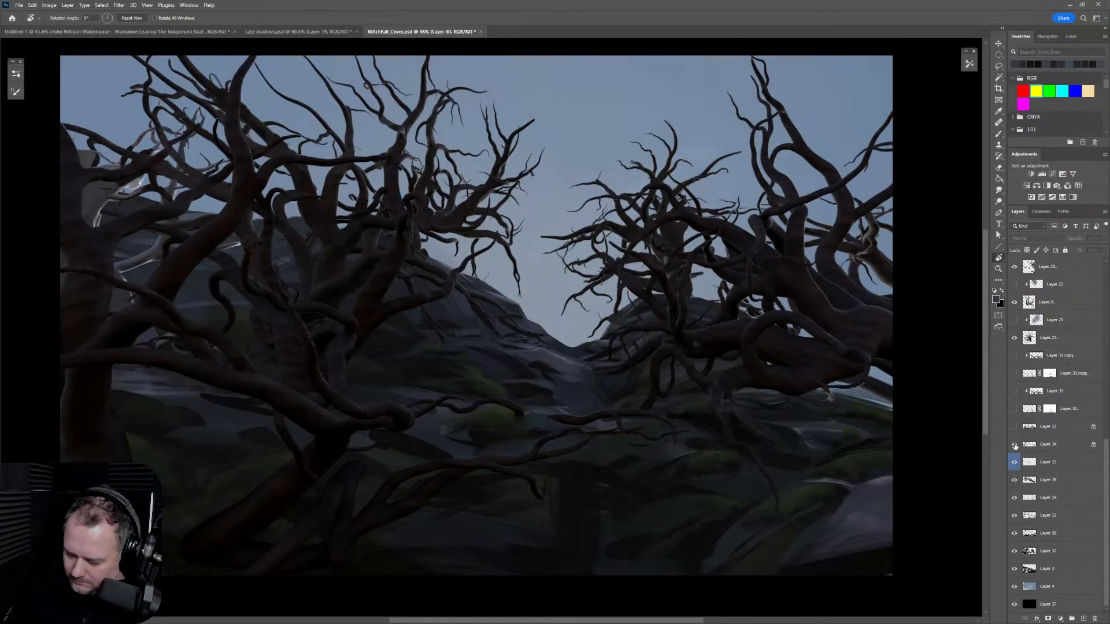
left_click(1015, 427)
left_click(1015, 428)
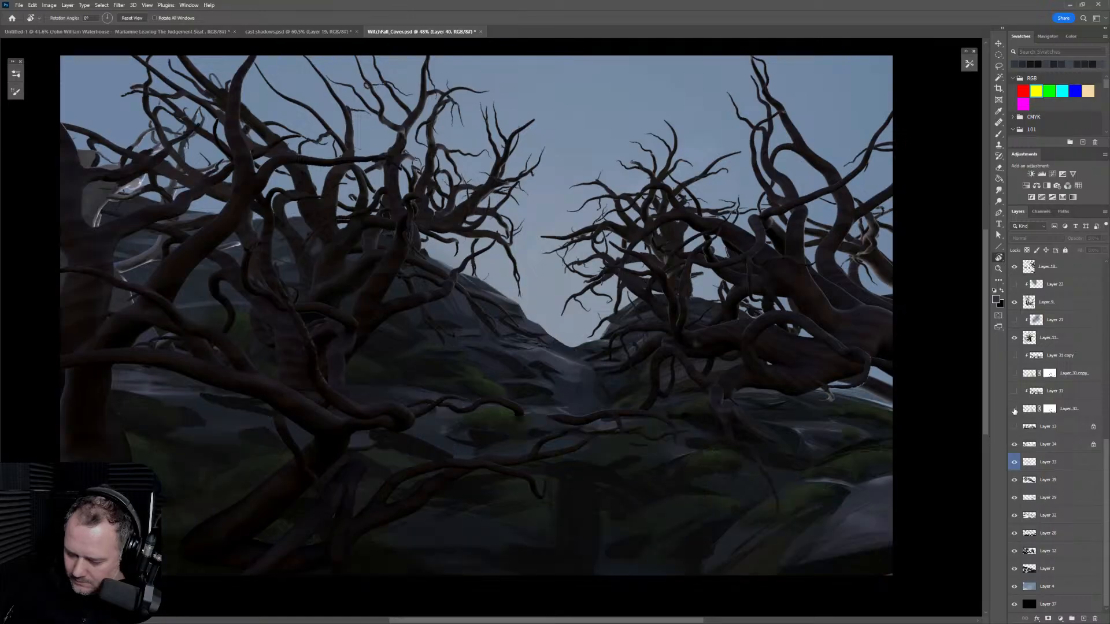
Step: Restore the waterfall by showing Layer 30 copy with its clipped Layer 31 copy, keeping Layers 30 and 31 hidden
left_click(1015, 409)
left_click(1014, 373)
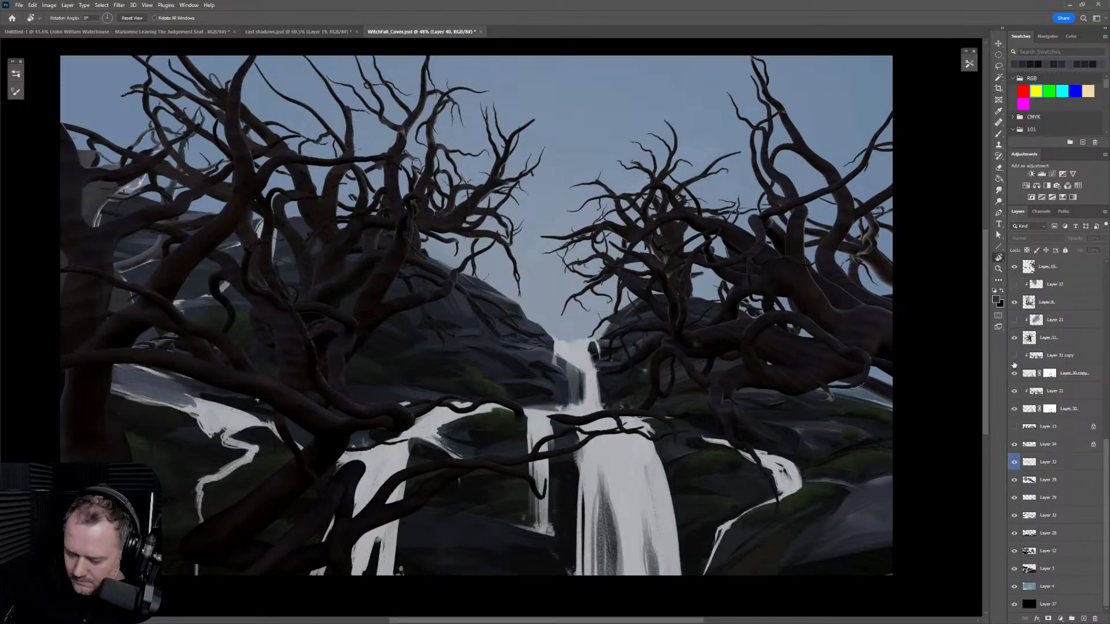
left_click(1015, 374)
left_click(1015, 391)
left_click(1014, 409)
left_click(1015, 373)
left_click(1015, 356)
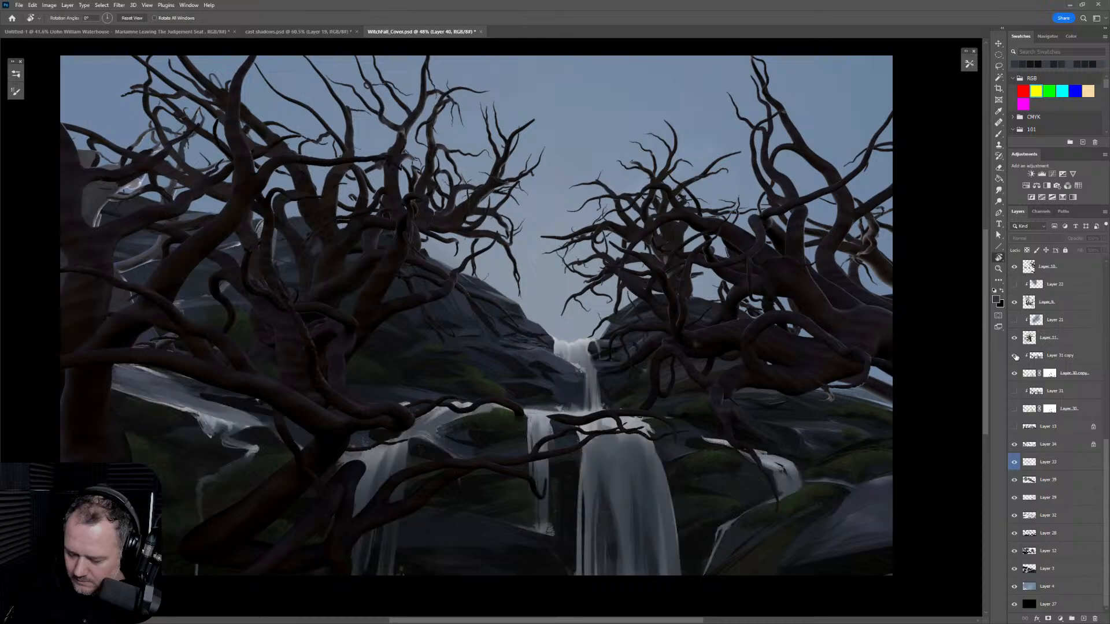
Step: Show the trees' shading and atmosphere layers again: Layers 21, 22, 23, 24, 25, 26, 35 and 27
scroll(1024, 522, "up", 6)
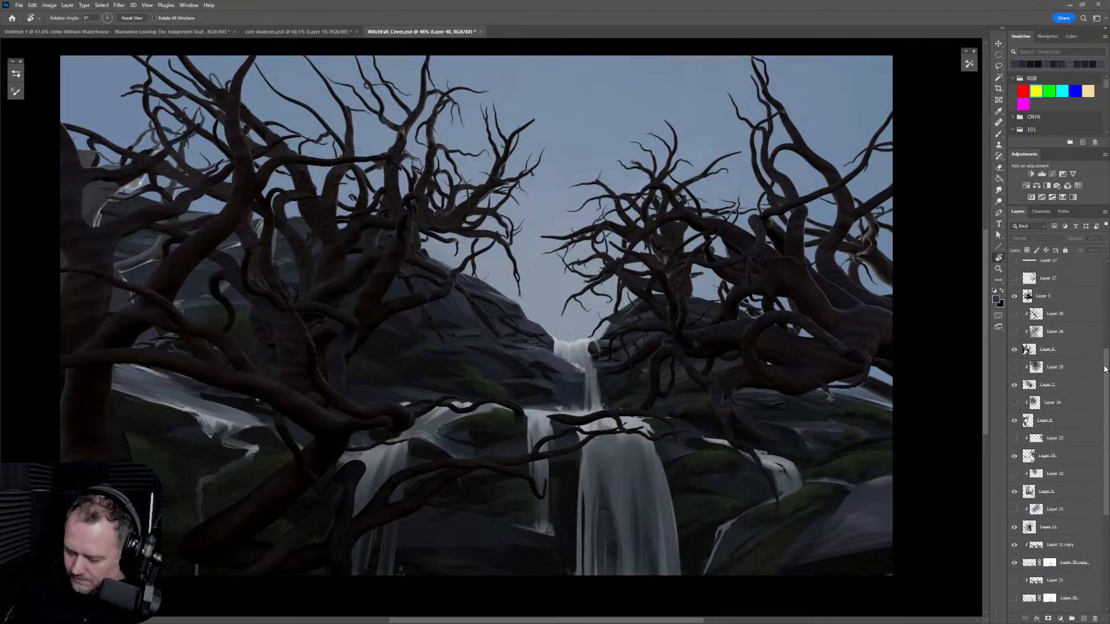
left_click(1015, 522)
left_click(1015, 486)
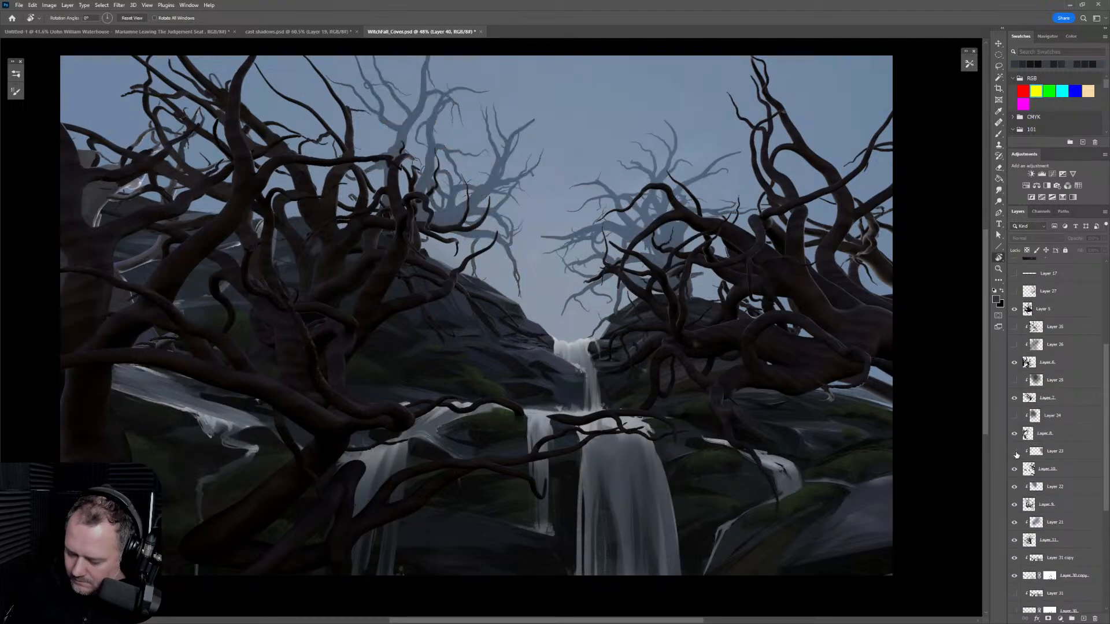
left_click(1015, 451)
left_click(1015, 415)
left_click(1015, 380)
left_click(1014, 345)
left_click(1015, 327)
left_click(1014, 291)
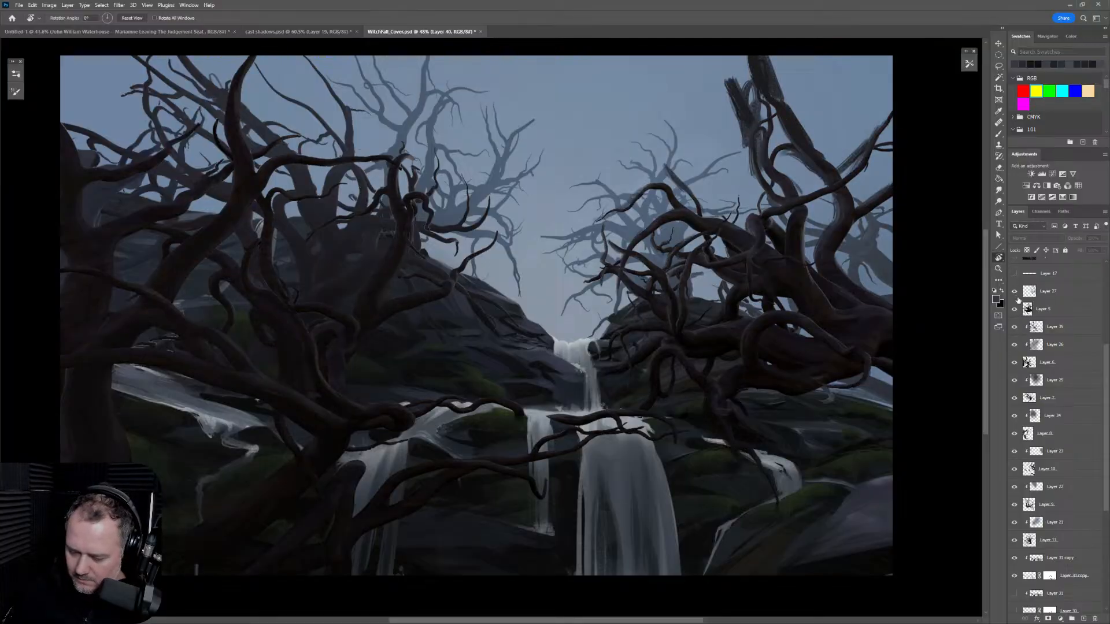
Step: Clip Layer 27 back onto the tree in Layer 5 so its strokes stay inside the branches
left_click(1099, 362)
scroll(1099, 374, "up", 2)
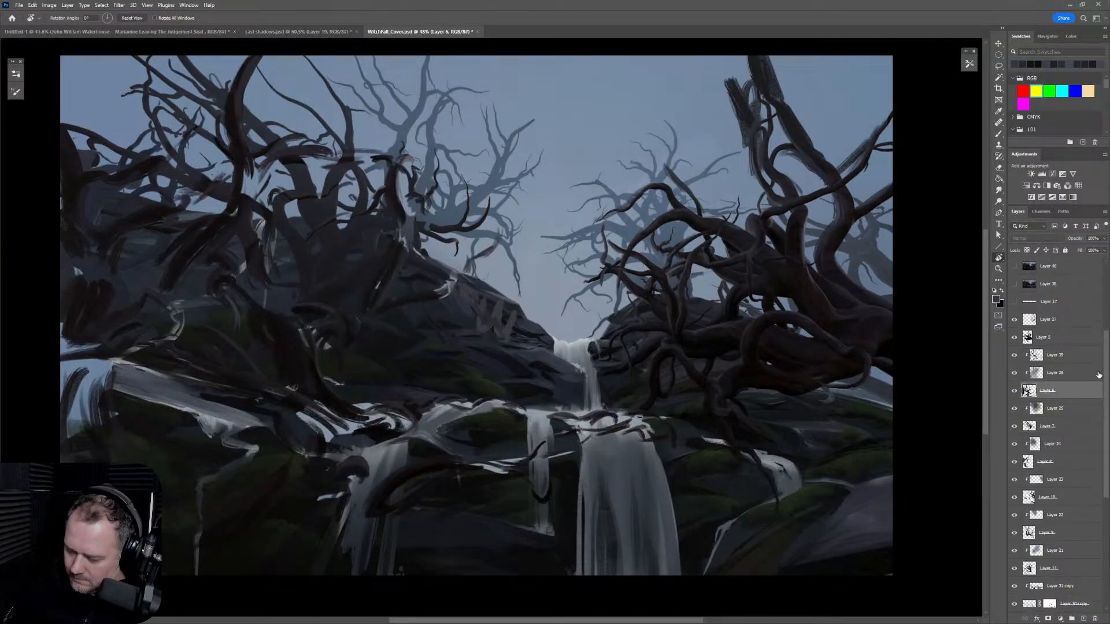
scroll(1102, 346, "up", 5)
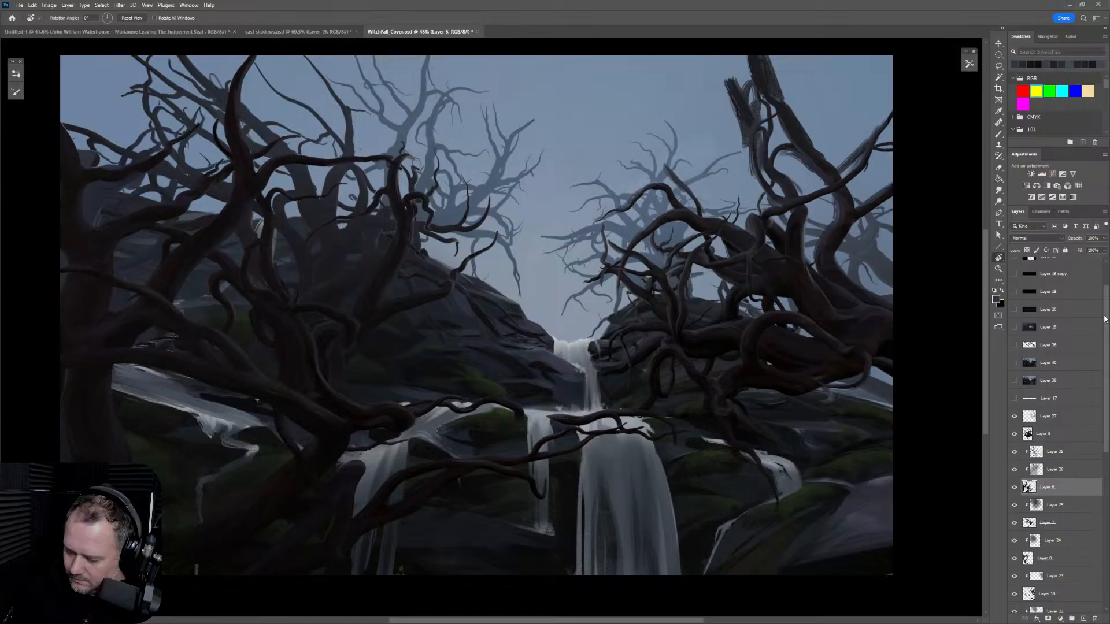
scroll(1102, 324, "down", 1)
left_click(1014, 413)
left_click(1015, 412)
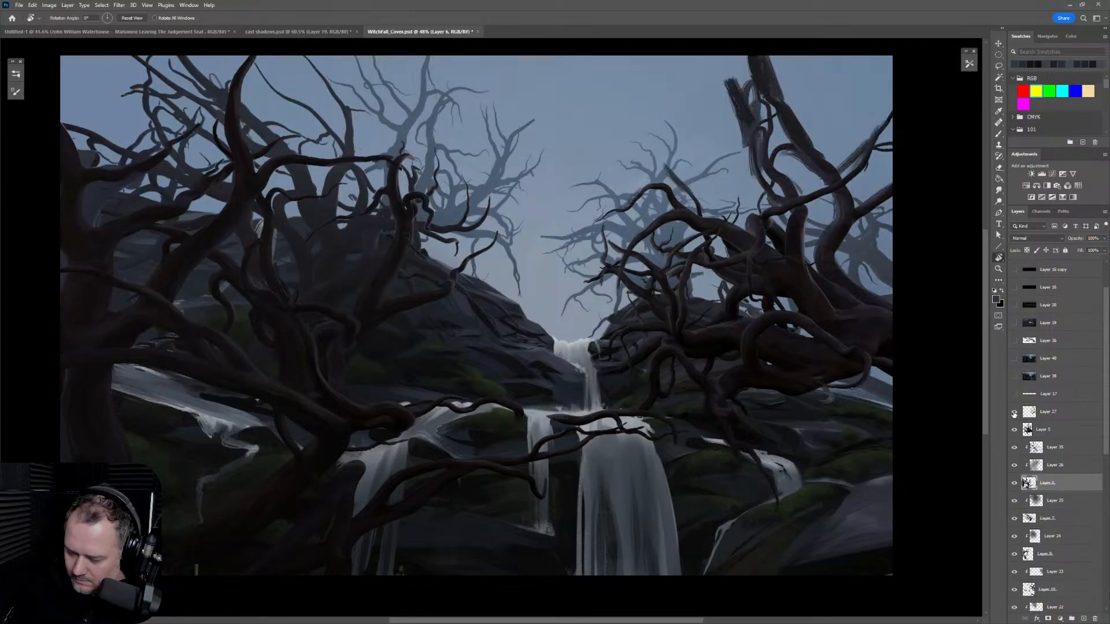
left_click(1063, 418, "alt")
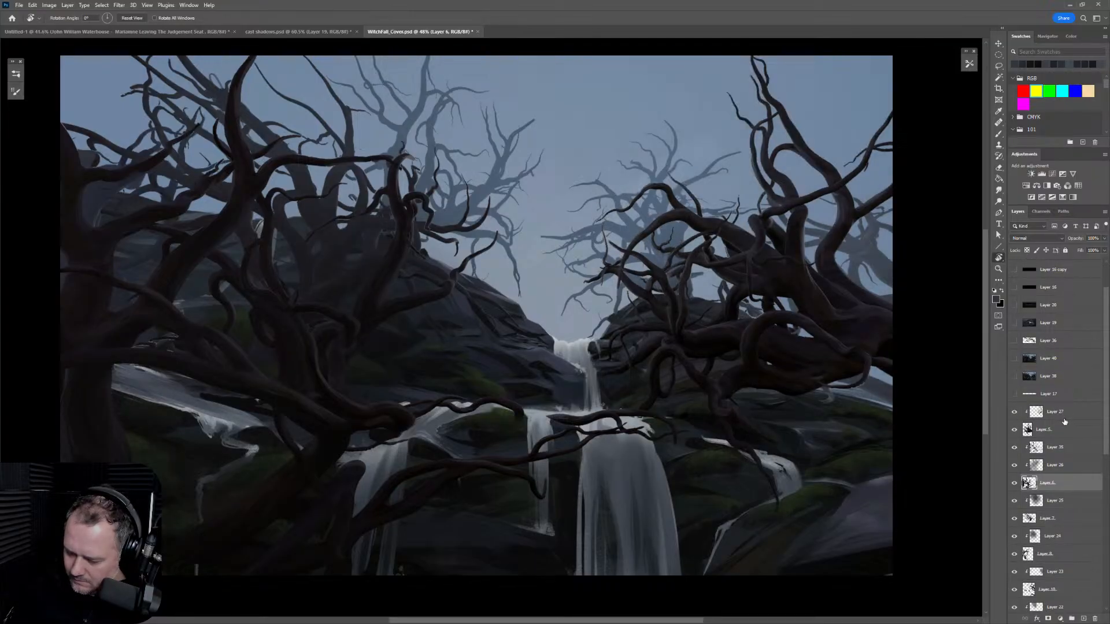
Step: On Layer 39, paint small dark strokes with an enlarged brush into the crevice of the rock slope beside the waterfall's top
left_click_drag(1106, 409, 1104, 591)
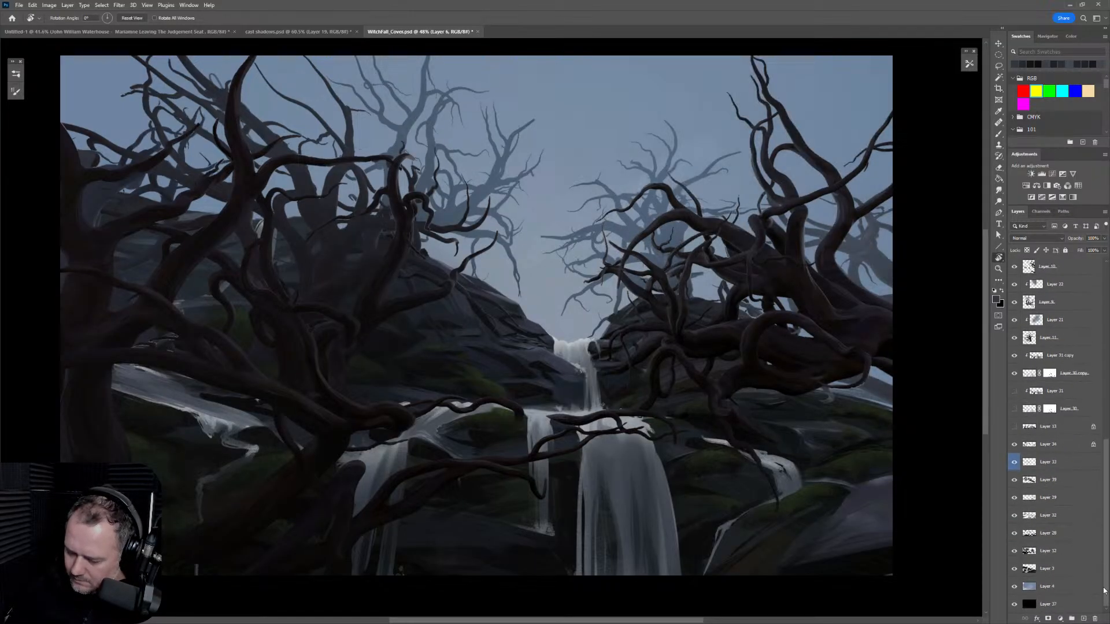
left_click(1014, 445)
left_click(1014, 445)
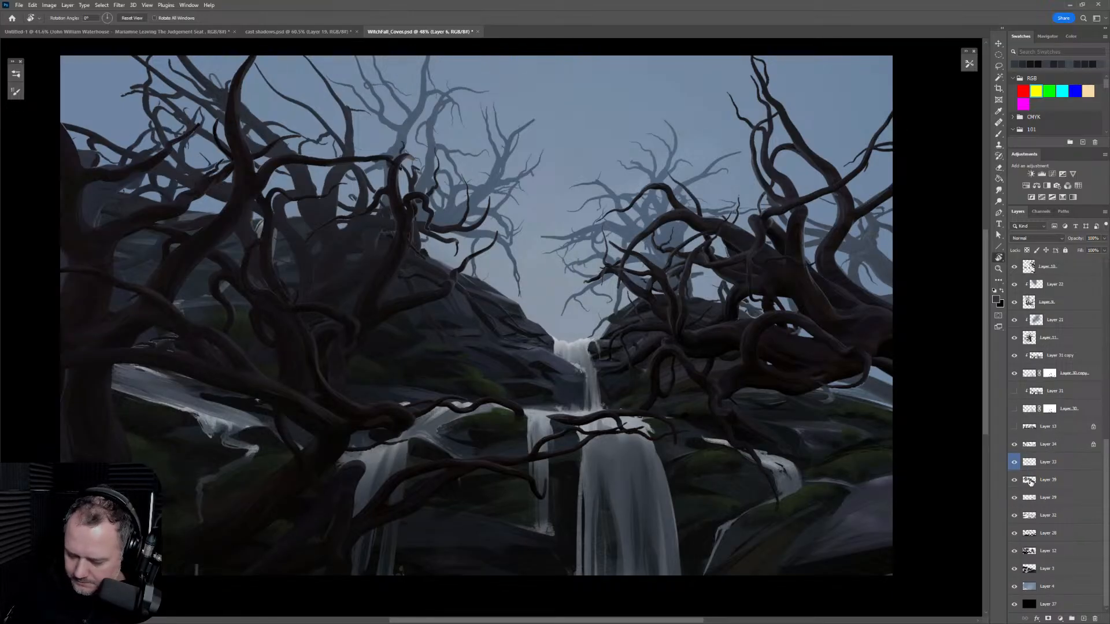
left_click(1066, 482)
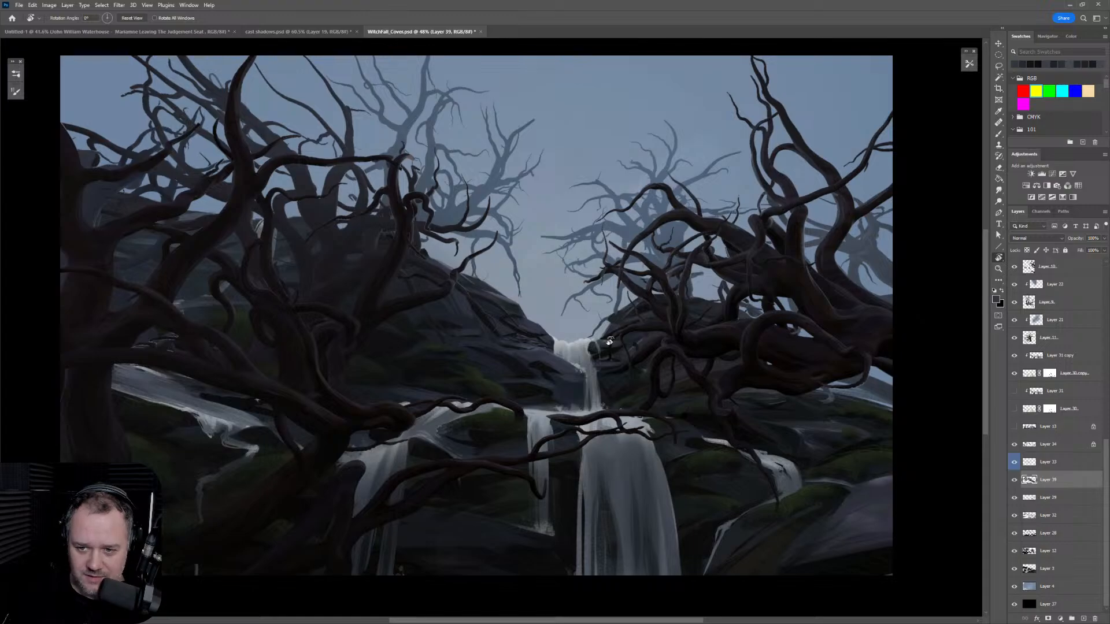
key("z")
left_click_drag(524, 344, 571, 344)
key("r")
mouse_move(718, 348)
left_mouse_down()
mouse_move(701, 238)
mouse_move(640, 153)
left_mouse_up()
key("b")
key("bracketright")
key("bracketright")
key("bracketright")
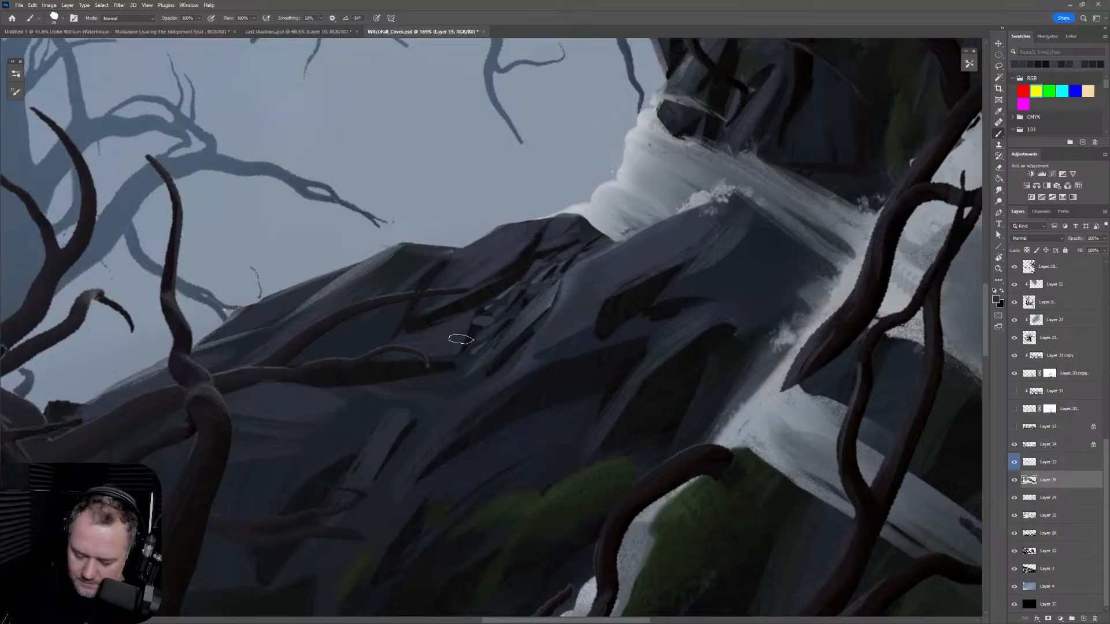
left_click_drag(467, 334, 488, 323)
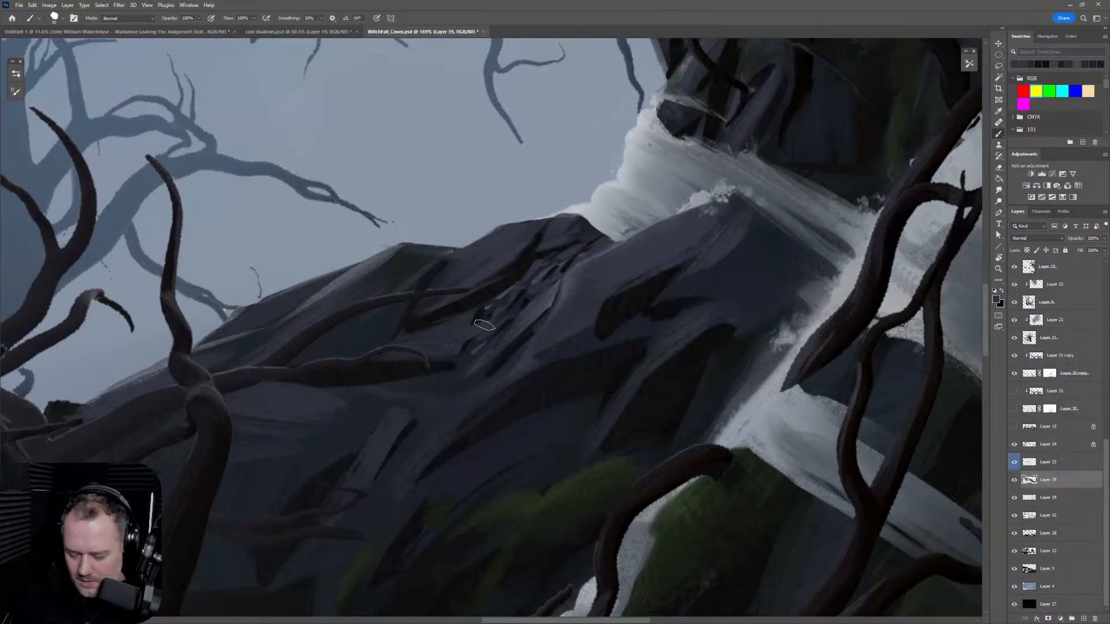
Step: Refine the small stones in the crevice with light and dark rock tones sampled nearby, finishing with a smaller brush
left_click(507, 316, "alt")
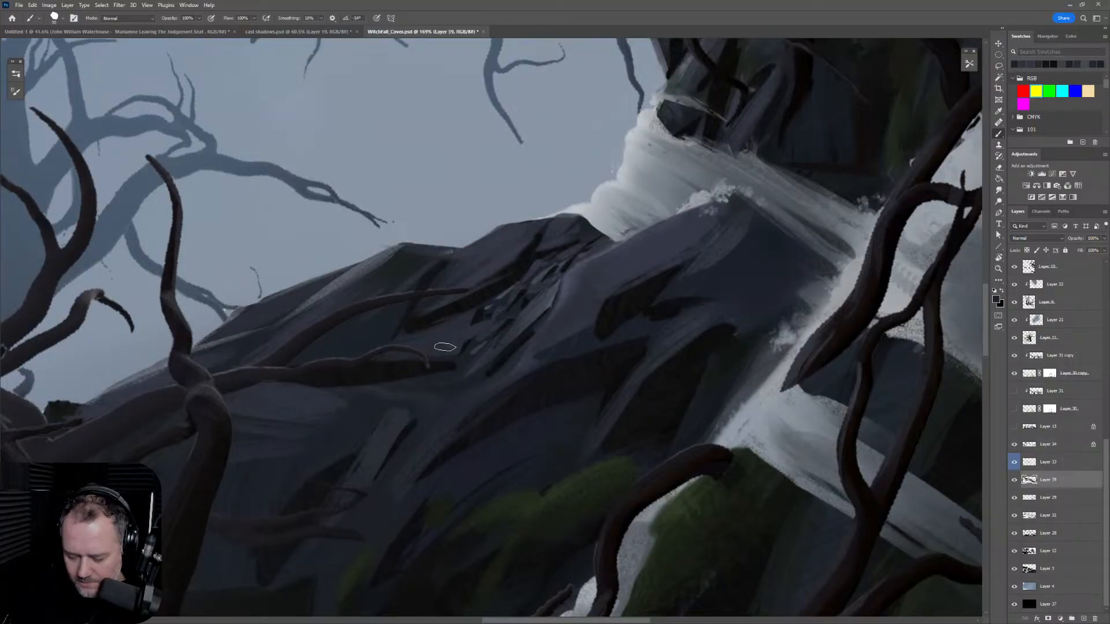
key("bracketright")
left_click_drag(455, 346, 496, 320)
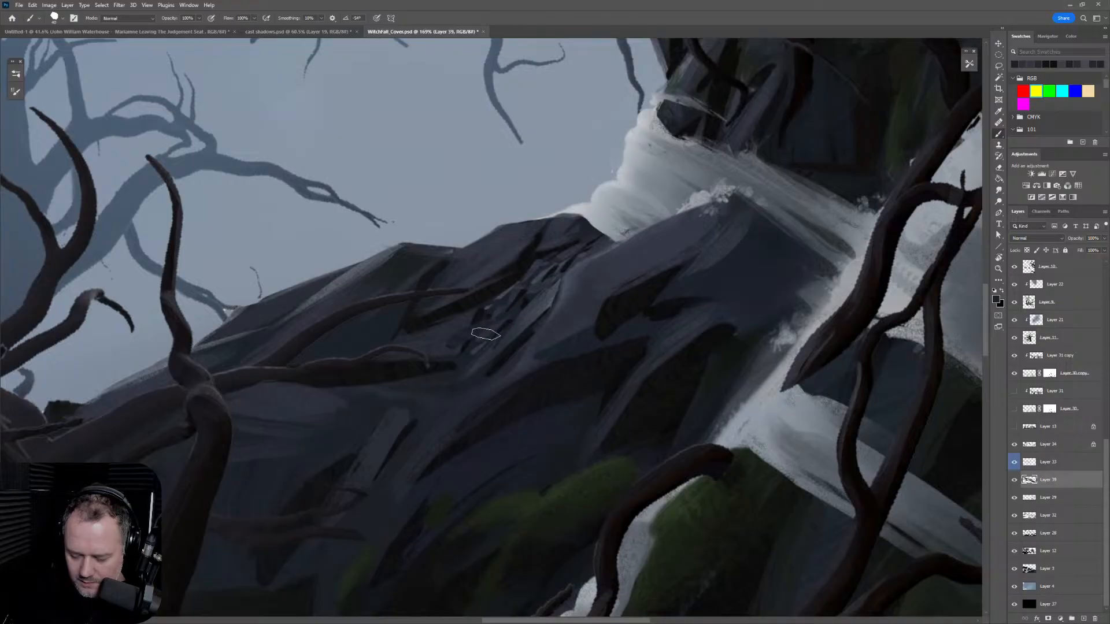
left_click(448, 336, "alt")
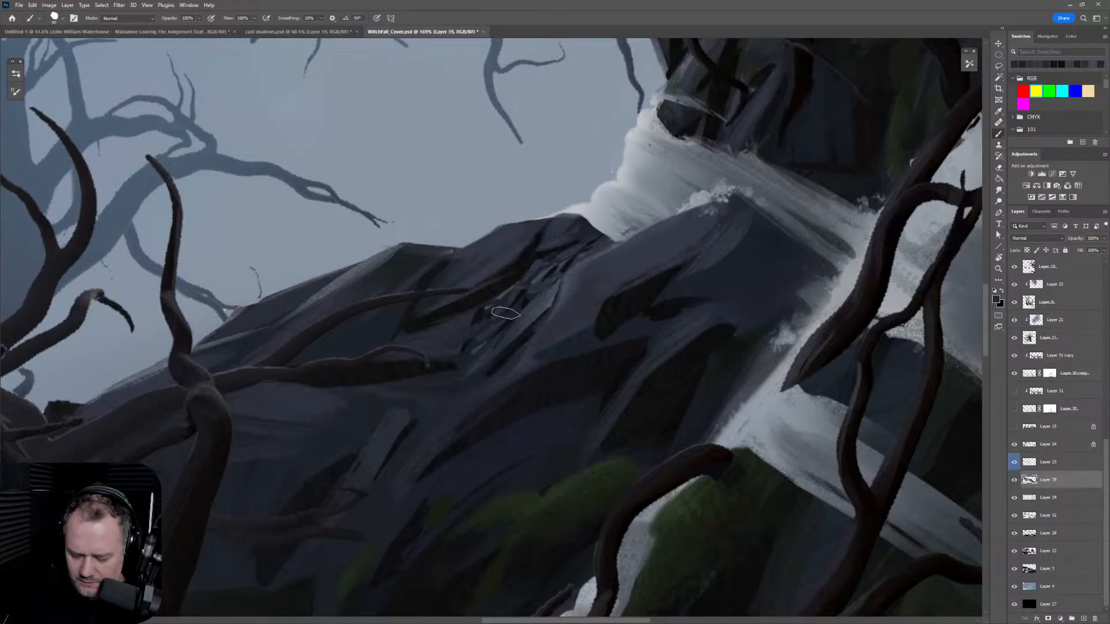
left_click(463, 354, "alt")
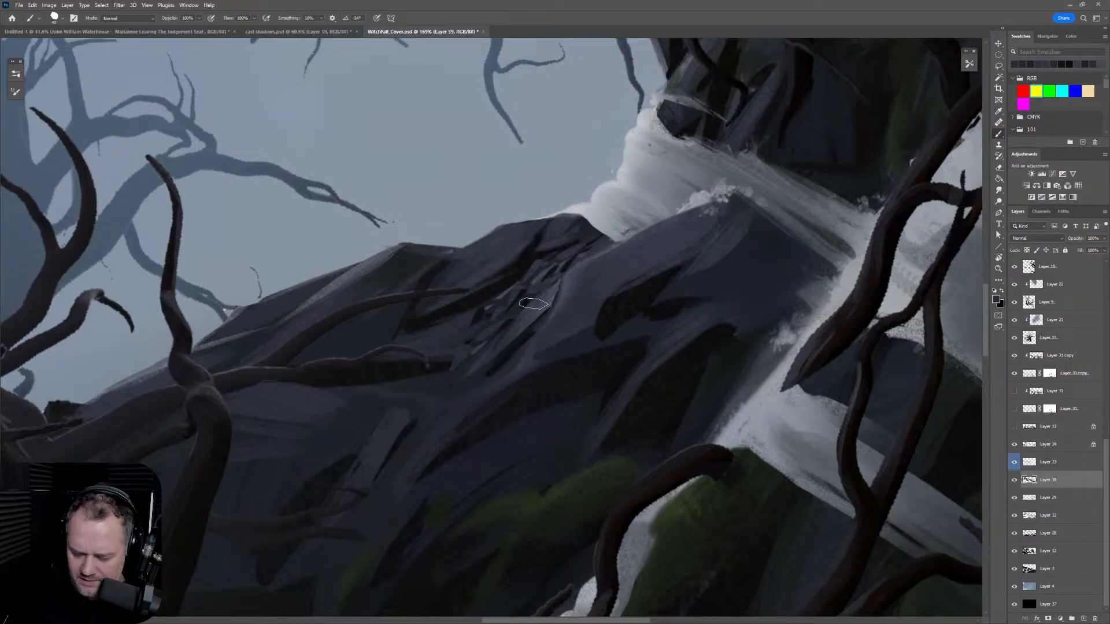
left_click(508, 332, "alt")
key("bracketleft")
key("bracketleft")
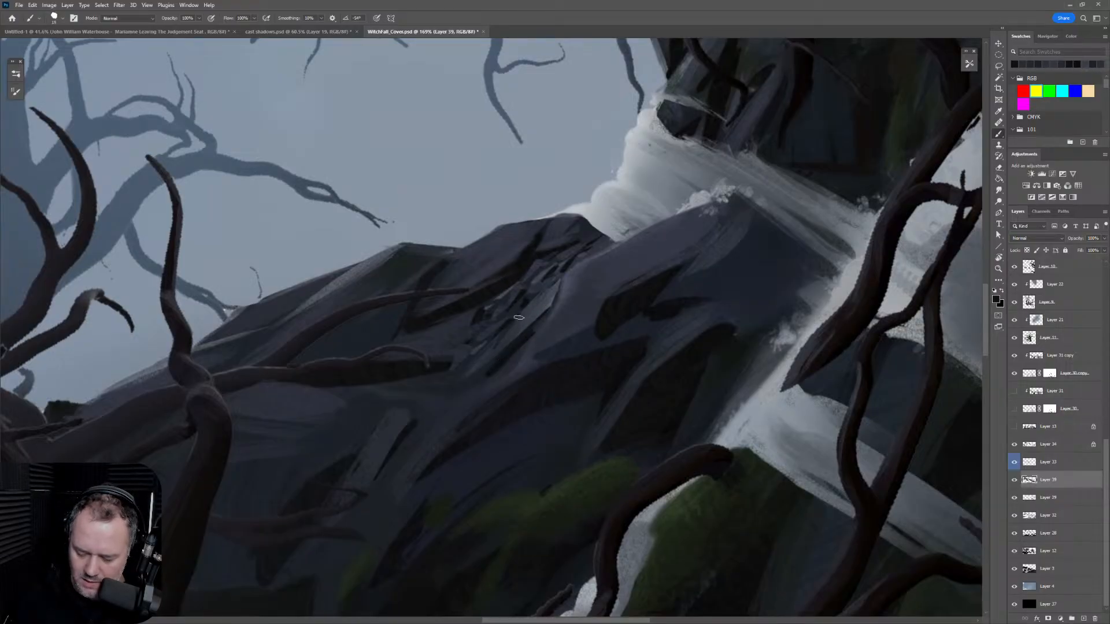
left_click(532, 271)
Step: Extend the crevice down the slope away from the waterfall with dark cracks and sampled rock tones
key("r")
left_click_drag(629, 218, 678, 318)
key("z")
left_click_drag(682, 324, 647, 350)
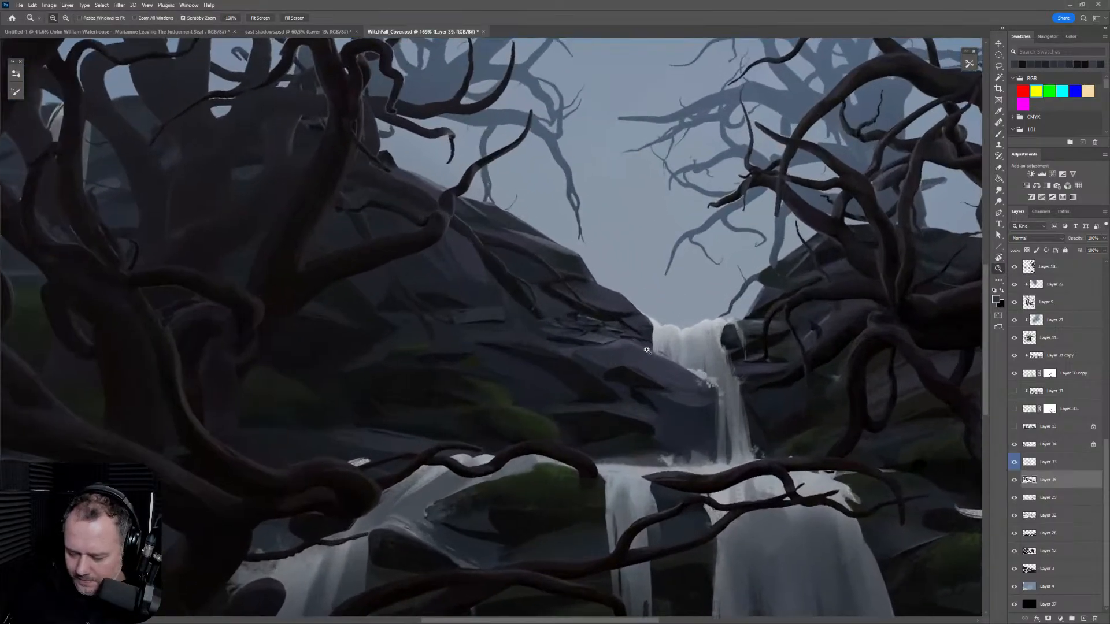
key("r")
left_click_drag(641, 311, 567, 306)
key("b")
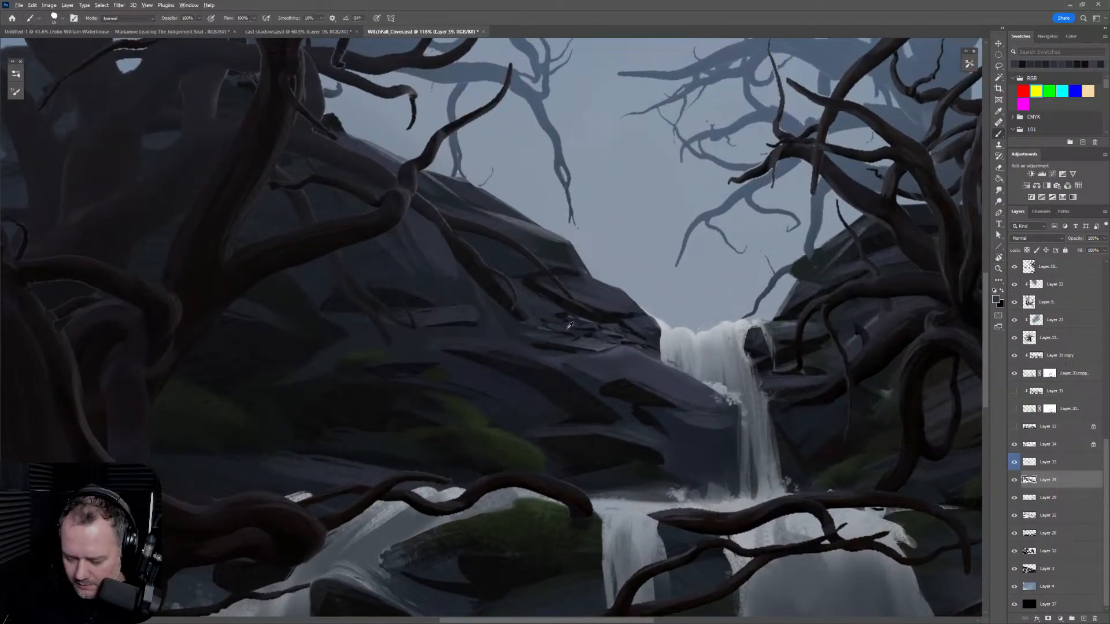
left_click(576, 330, "alt")
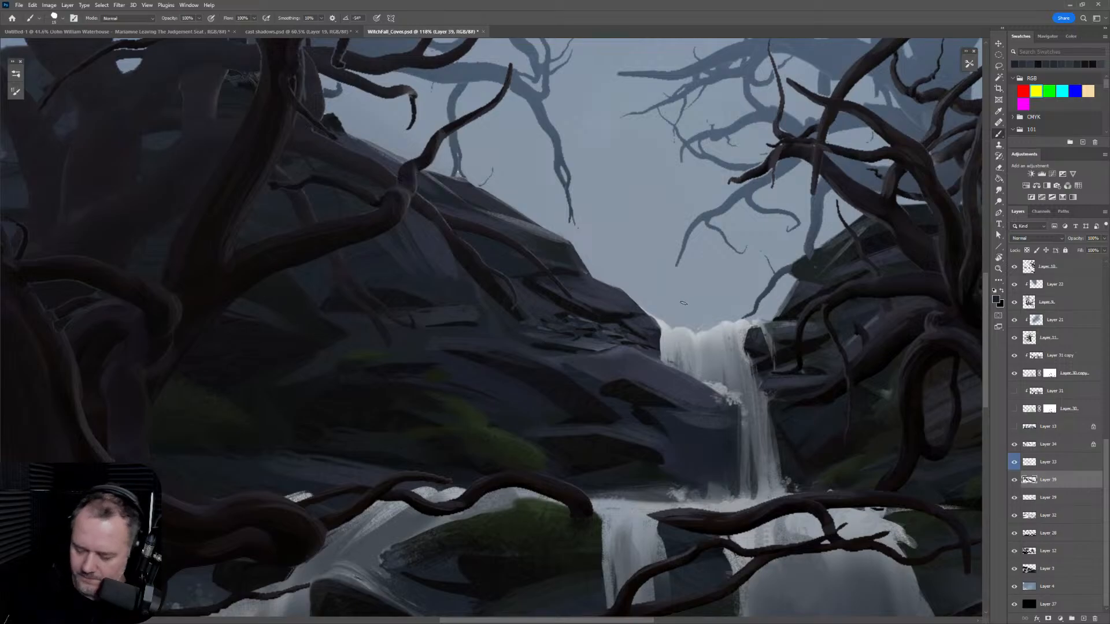
left_click(537, 342, "alt")
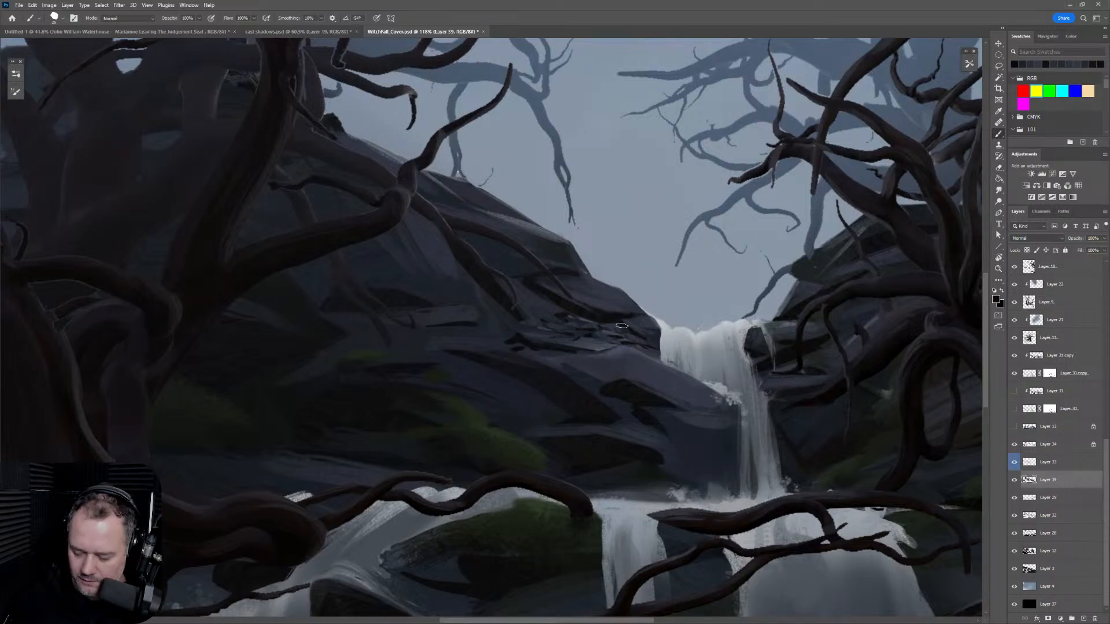
left_click(528, 331, "alt")
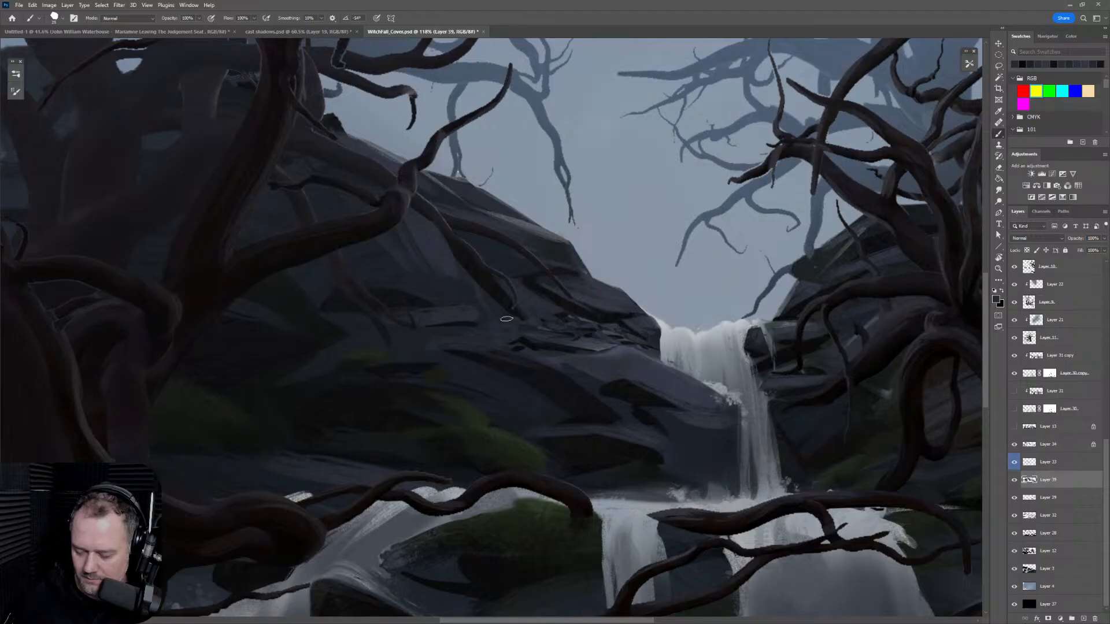
Step: Add more dark cracks and broken rock shapes below the overhanging branch tip using a colour sampled from the slope
left_click_drag(650, 373, 611, 409)
key("r")
left_click_drag(730, 315, 731, 343)
left_click_drag(634, 383, 657, 370)
key("b")
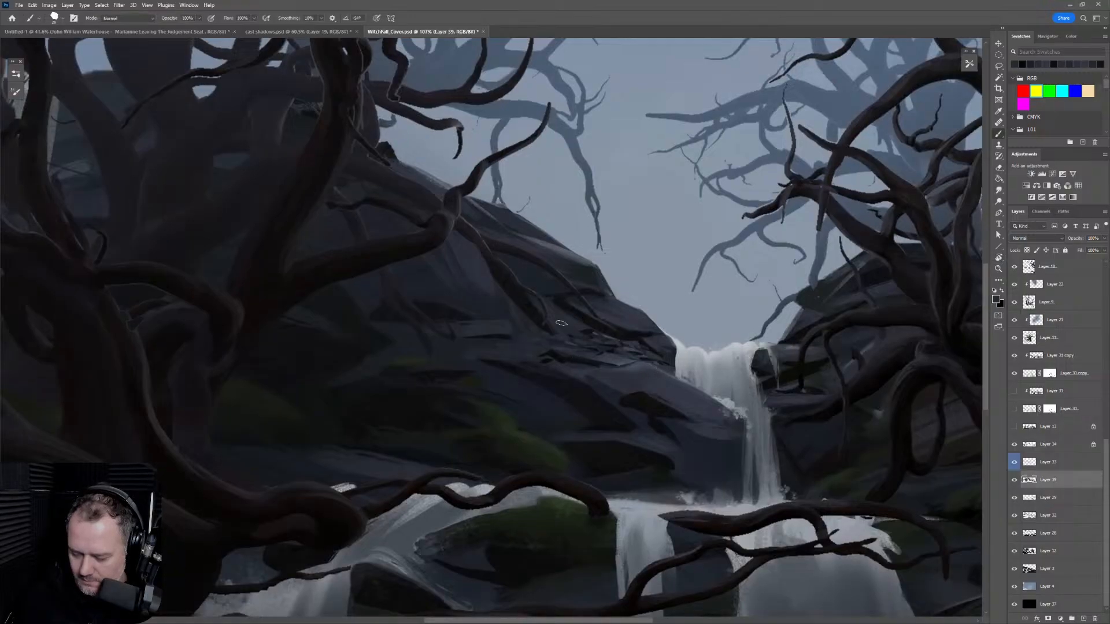
left_click(563, 355, "alt")
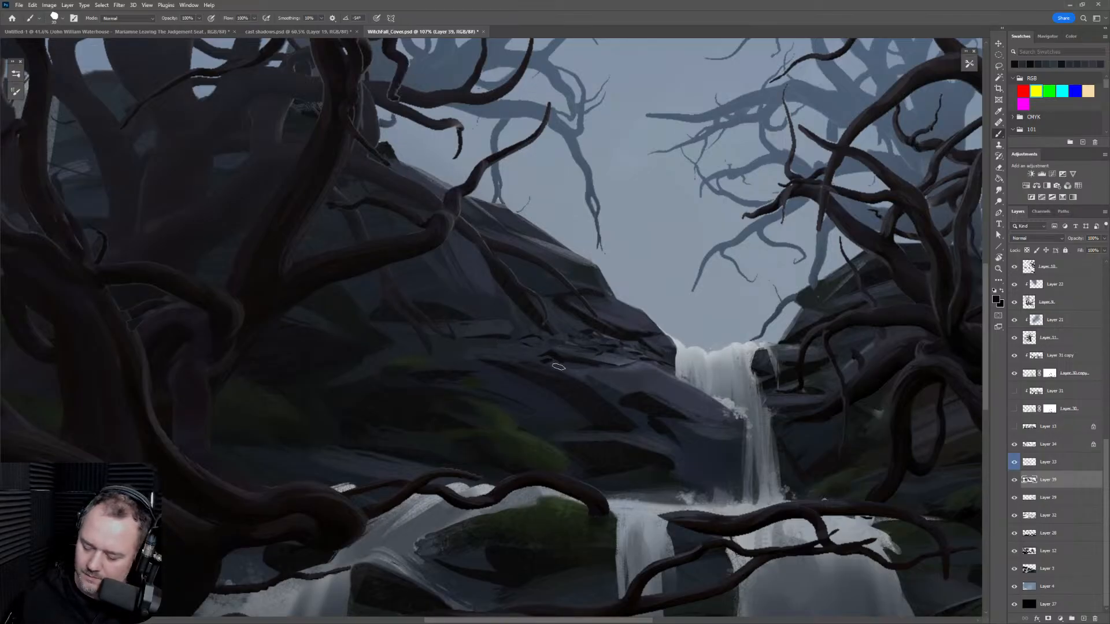
Step: Add small broken rock shapes below the overhanging branch tip with tones sampled around the crevice, finishing with a smaller brush
left_click(562, 363, "alt")
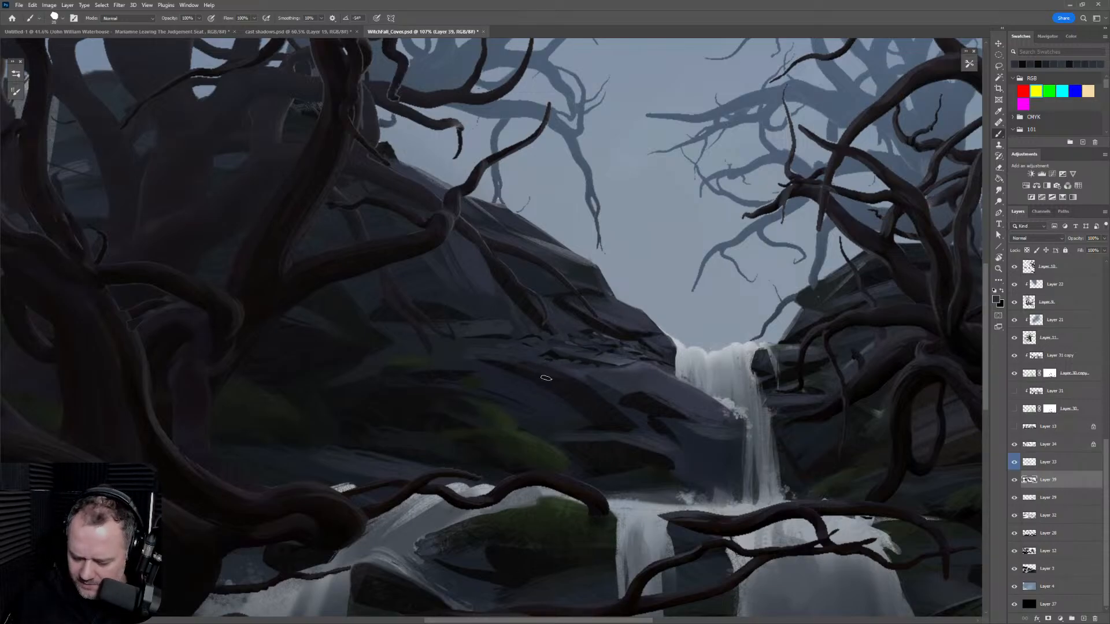
left_click_drag(543, 384, 521, 381)
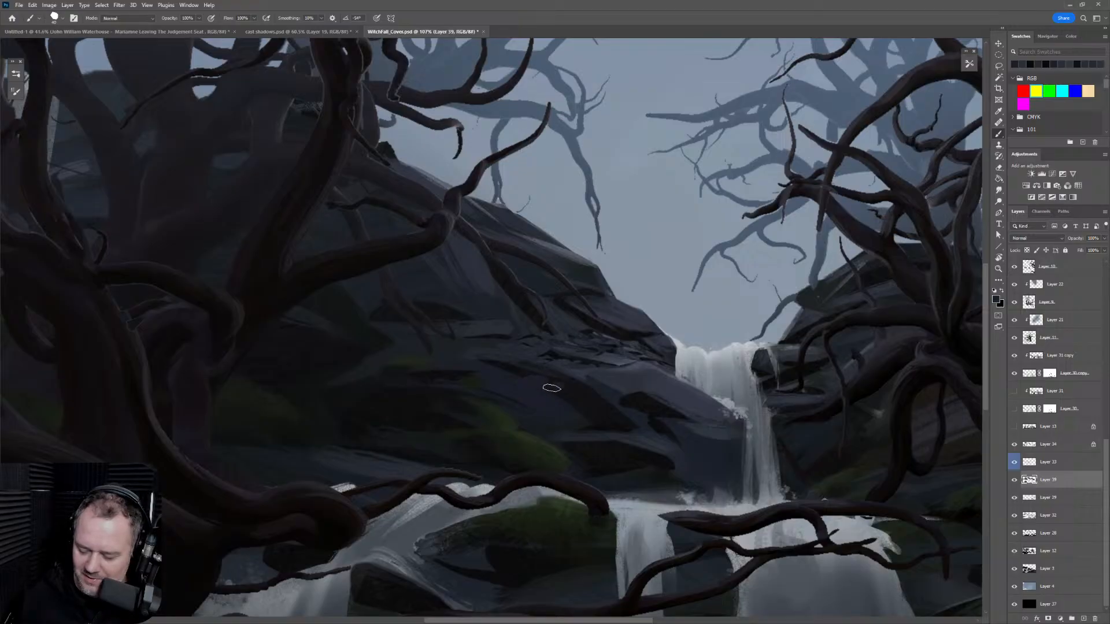
left_click(499, 333, "alt")
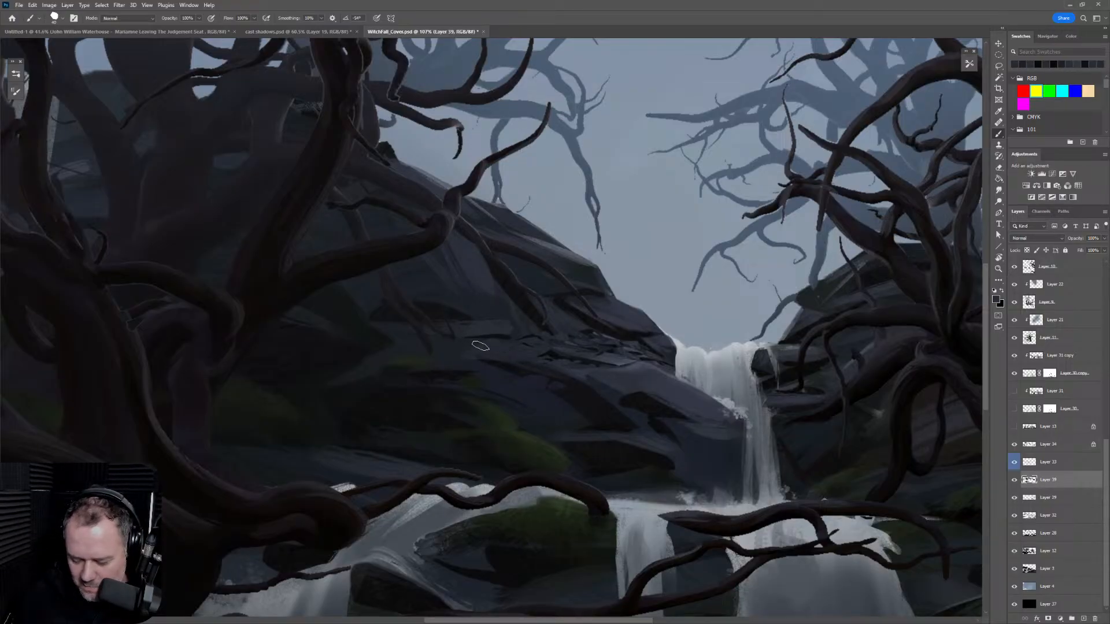
left_click(549, 353, "alt")
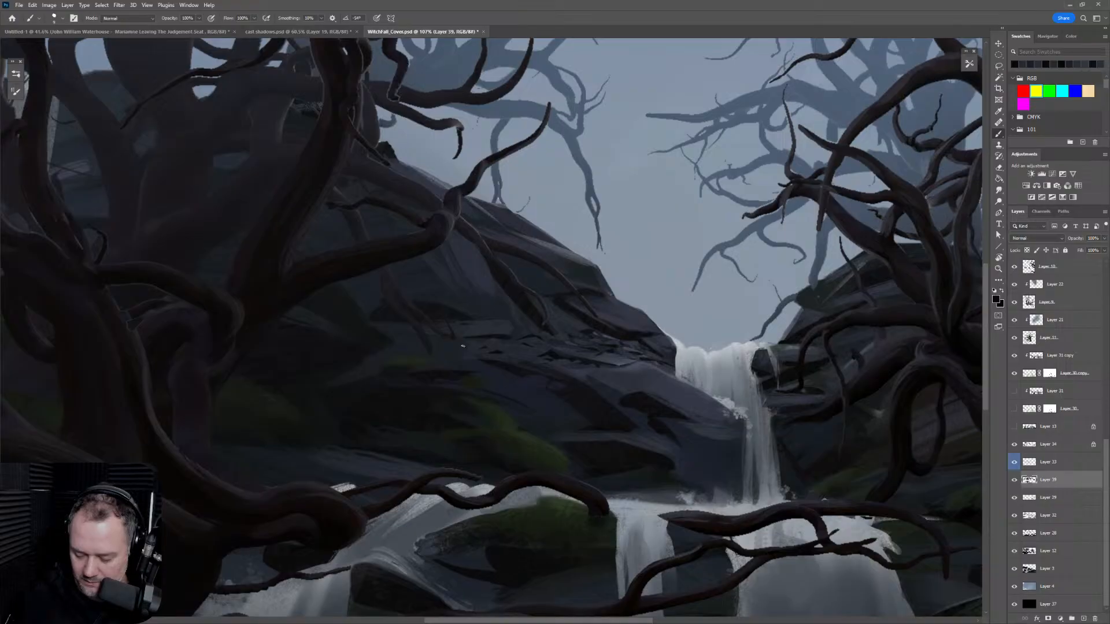
left_click(625, 363, "alt")
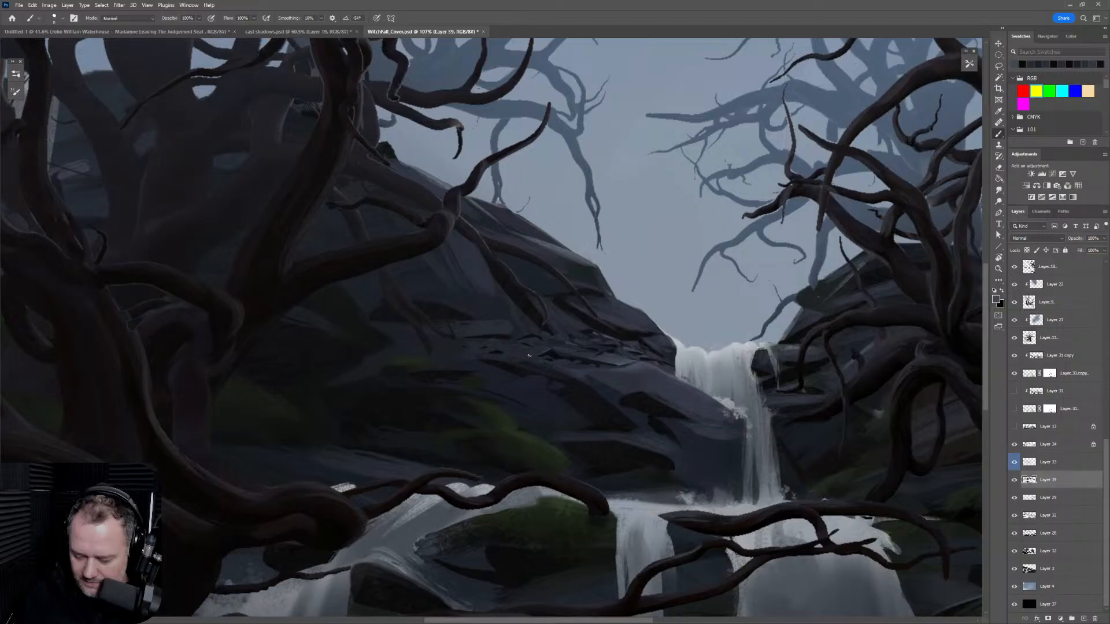
Step: Paint broad strokes on the rock face between the crevice and the moss patch, using an enlarged brush and sampled rock tones
key("r")
left_click_drag(552, 375, 568, 329)
key("ctrl+z")
key("bracketright")
key("bracketright")
left_click(602, 317, "alt")
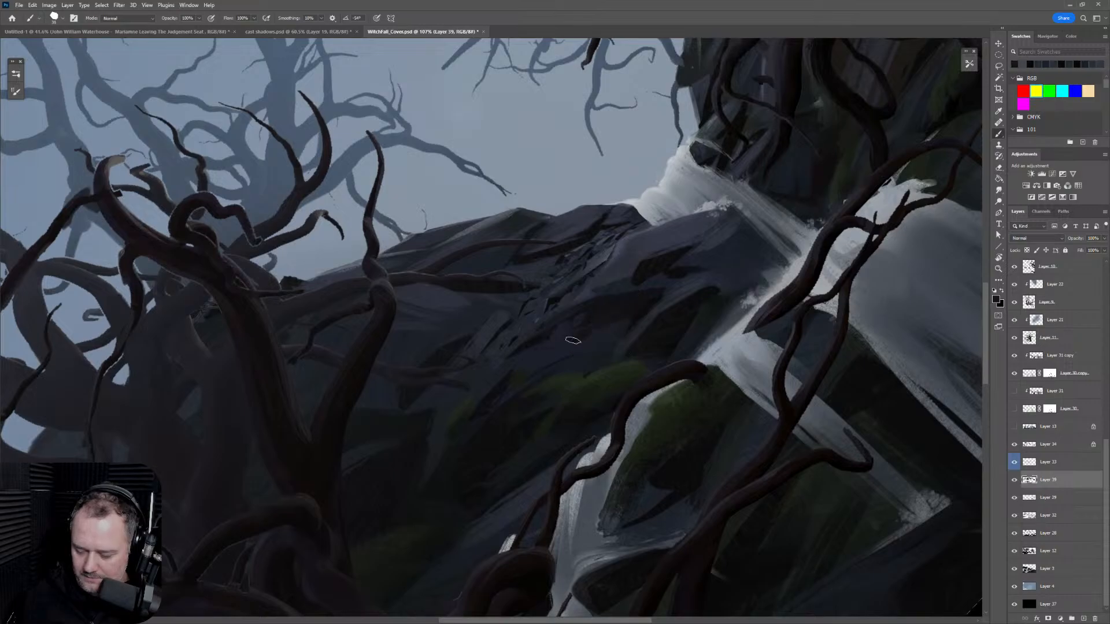
left_click_drag(573, 341, 596, 337)
left_click(603, 341, "alt")
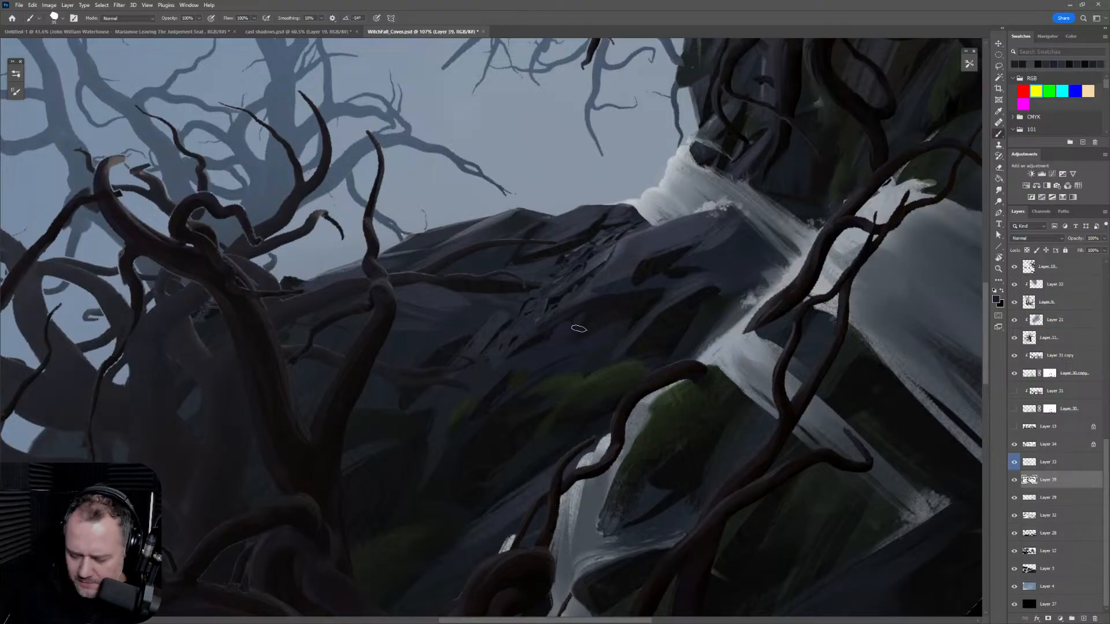
Step: Shape the ledge edges below the crevice with dark and light tones sampled from the rocks beside the waterfall
left_click(578, 318, "alt")
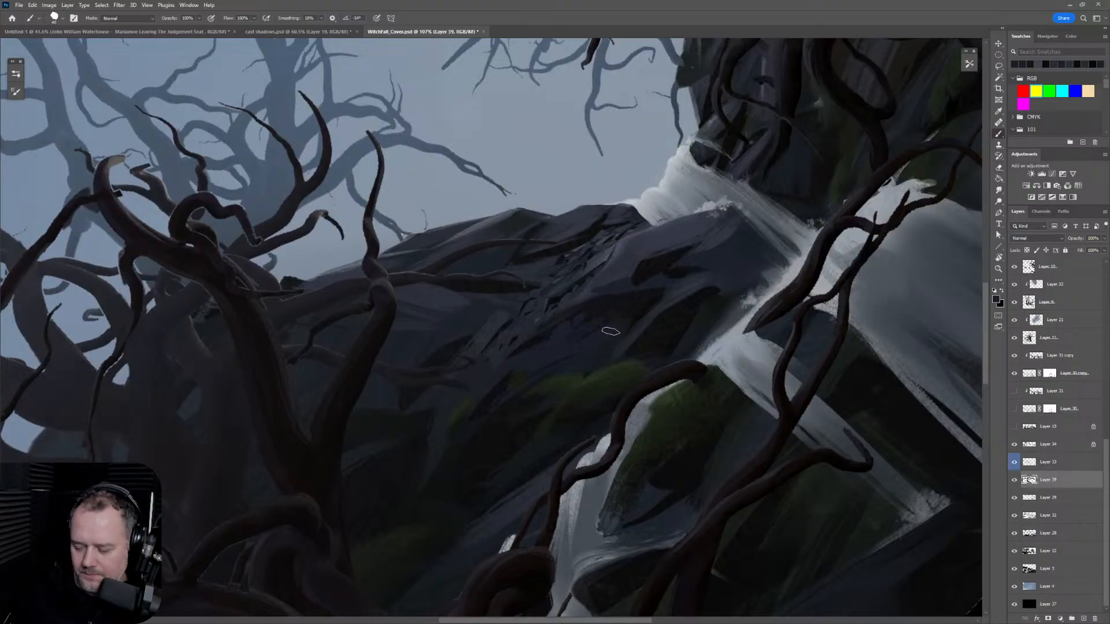
left_click(639, 269, "alt")
left_click(623, 288, "alt")
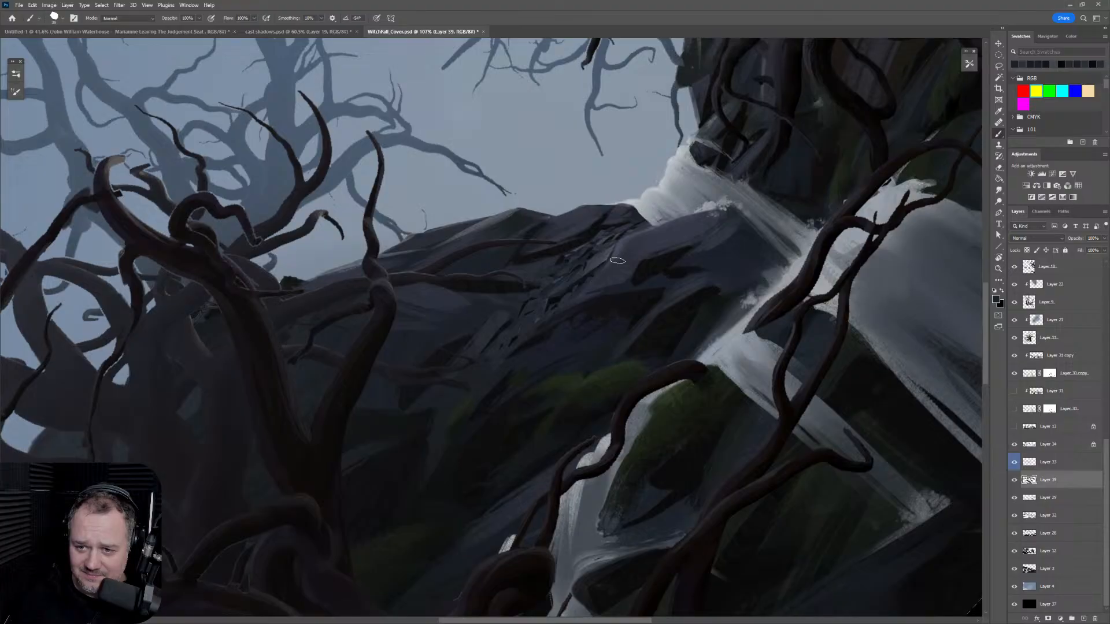
left_click(592, 295, "alt")
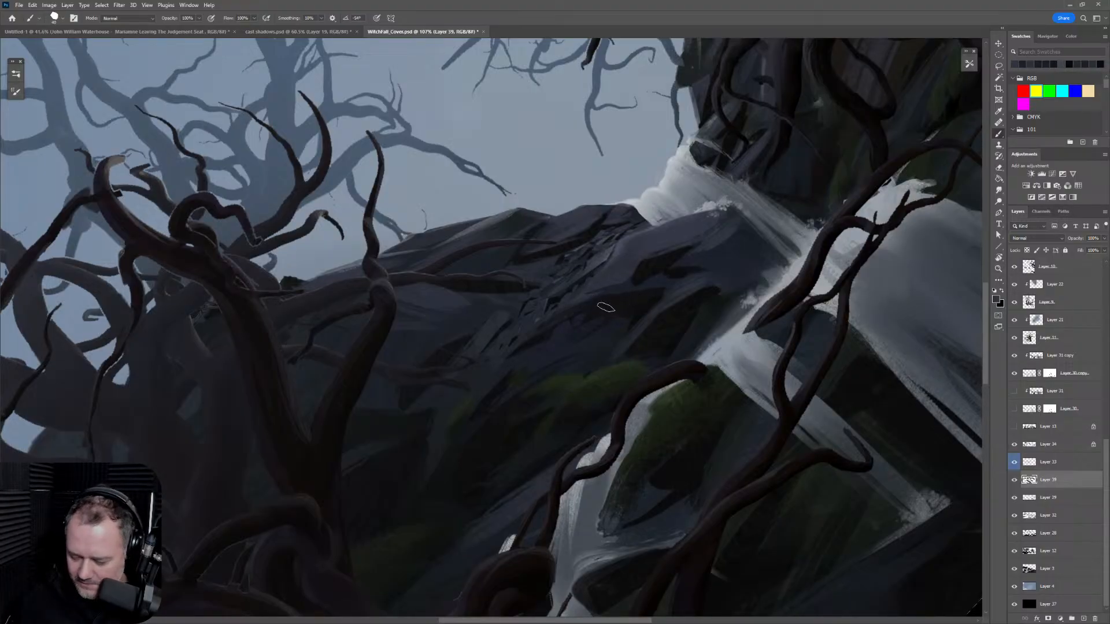
left_click(623, 314, "alt")
left_click_drag(632, 318, 648, 306)
Step: Touch up the rock face above the moss patch with a sampled dark tone and check the composition mirrored
key("r")
mouse_move(725, 275)
left_mouse_down()
mouse_move(769, 347)
mouse_move(665, 366)
left_mouse_up()
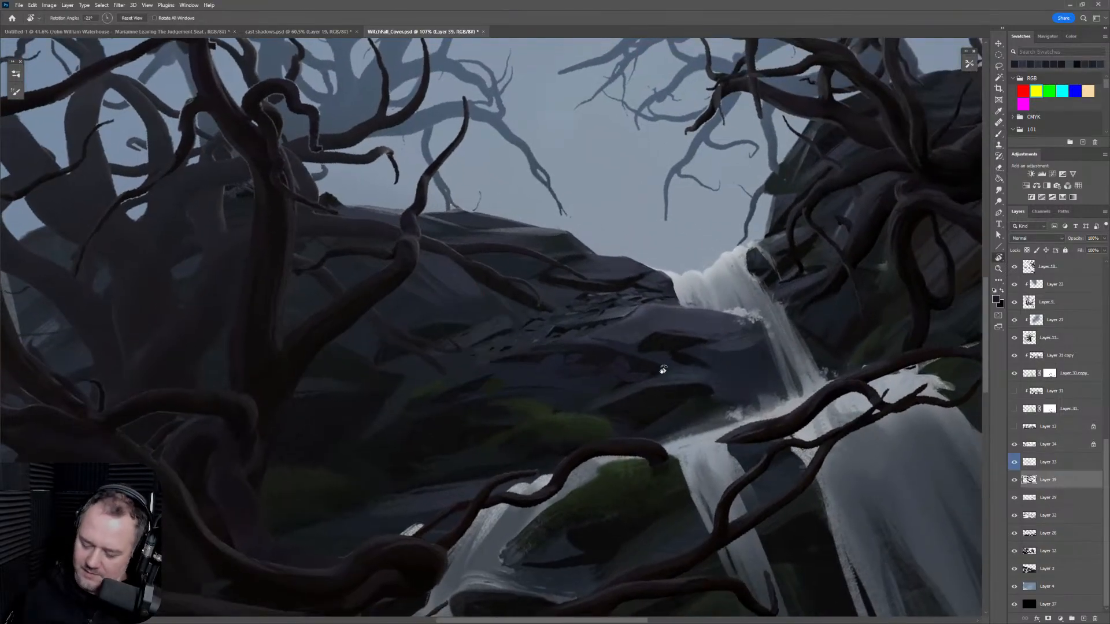
left_click(673, 377, "alt")
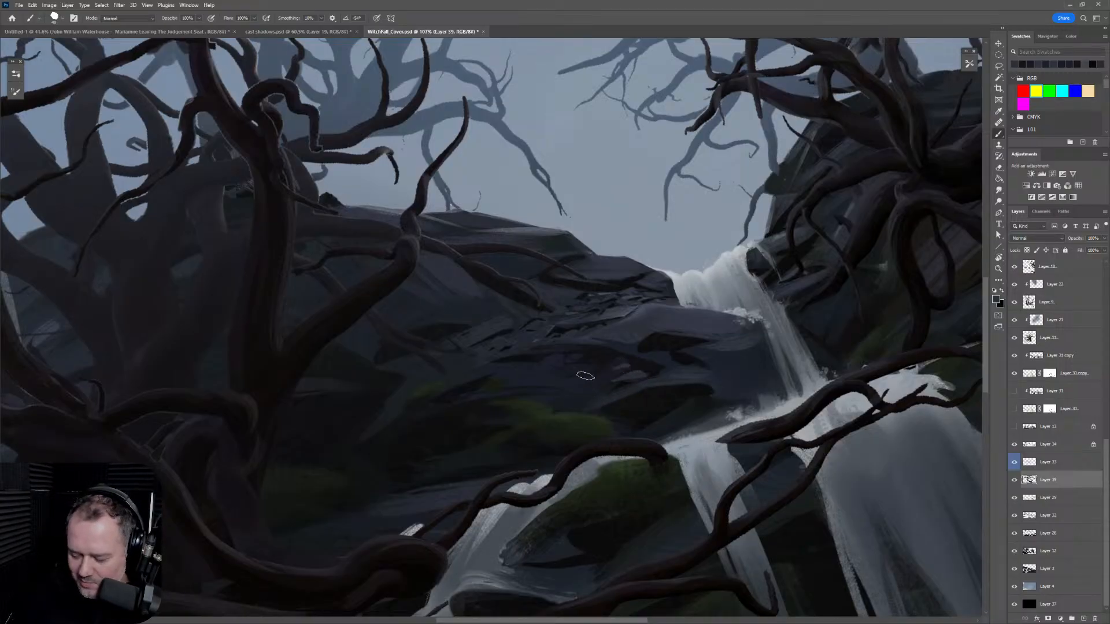
key("z")
mouse_move(723, 376)
left_mouse_down()
mouse_move(666, 376)
mouse_move(723, 356)
left_mouse_up()
key("b")
key("ctrl+shift+h")
key("ctrl+shift+h")
key("z")
key("b")
key("bracketright")
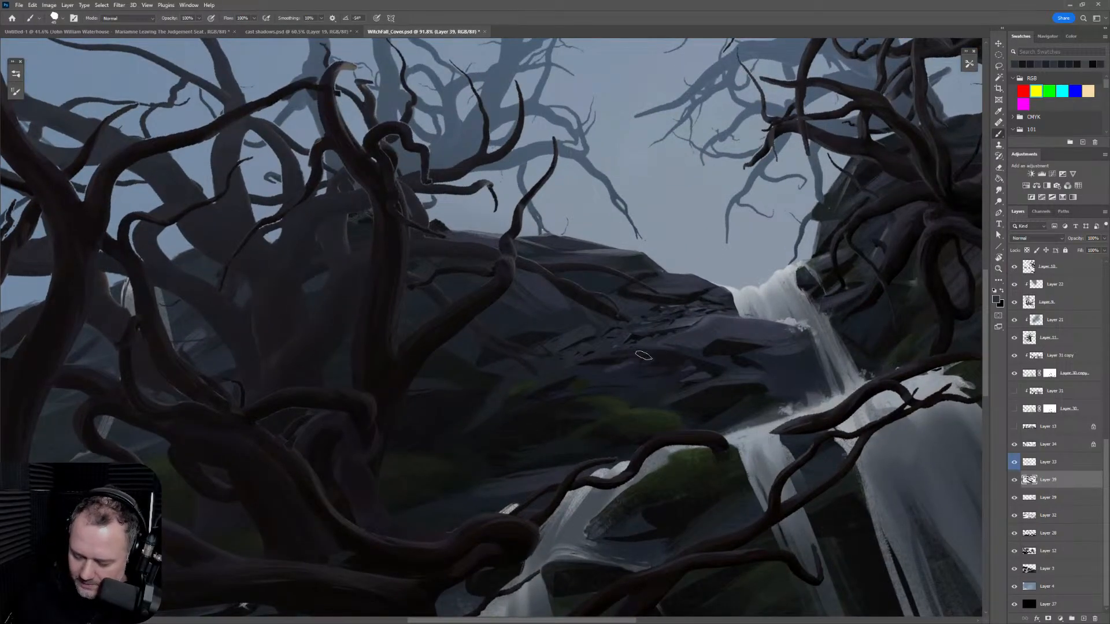
Step: Paint small bluish stones and dark gaps on the slope above the moss patch, sampling nearby tones and reducing the brush size
left_click(643, 346, "alt")
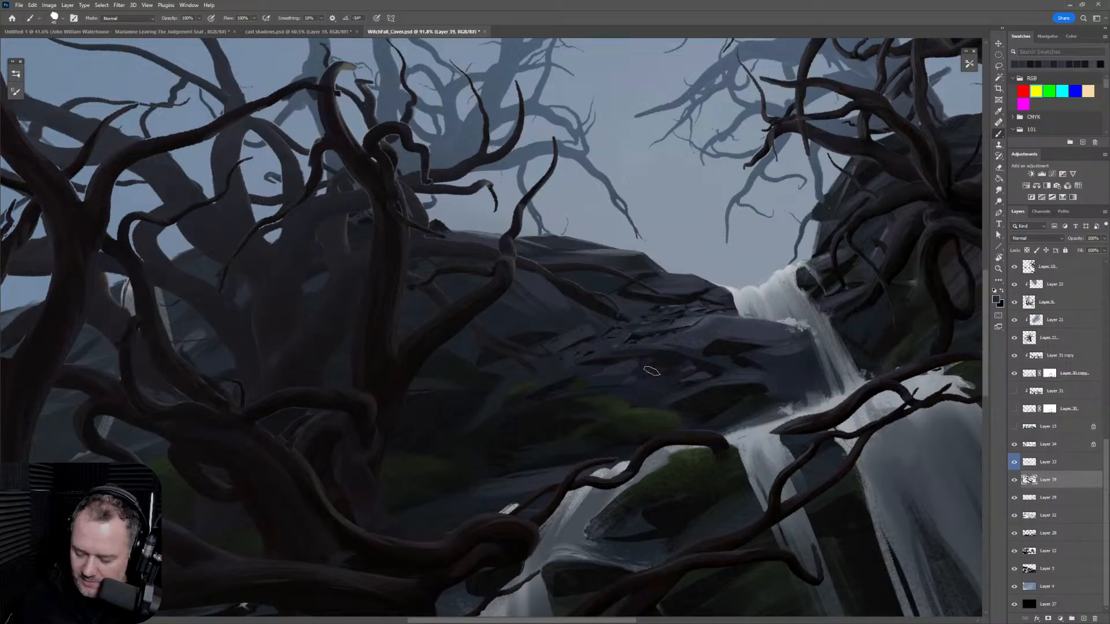
left_click(612, 376, "alt")
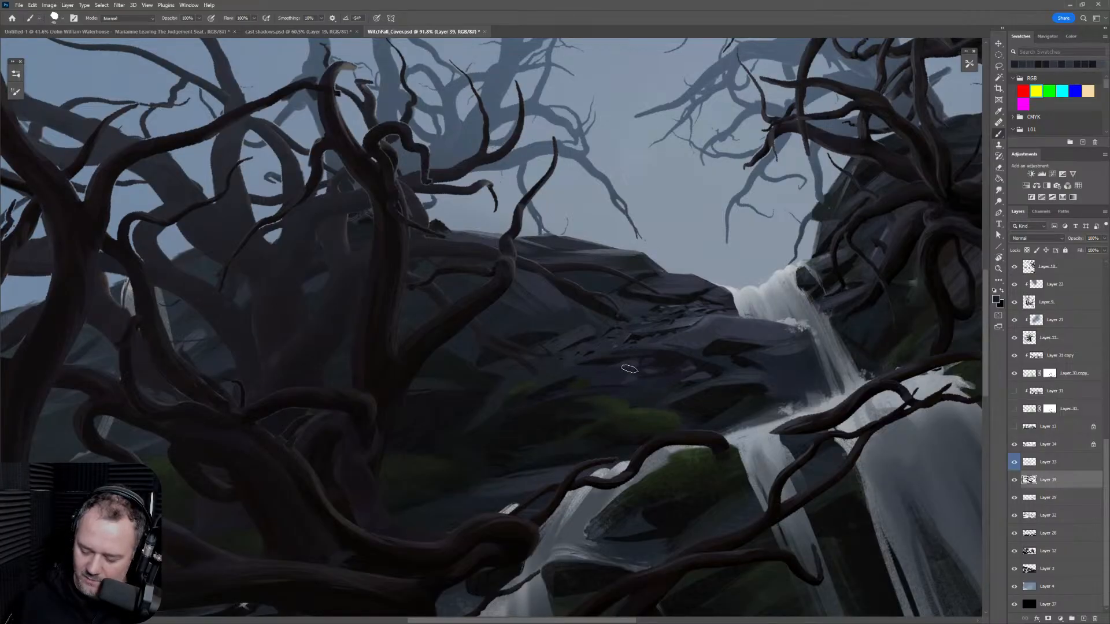
key("bracketleft")
left_click(611, 372, "alt")
left_click(616, 363, "alt")
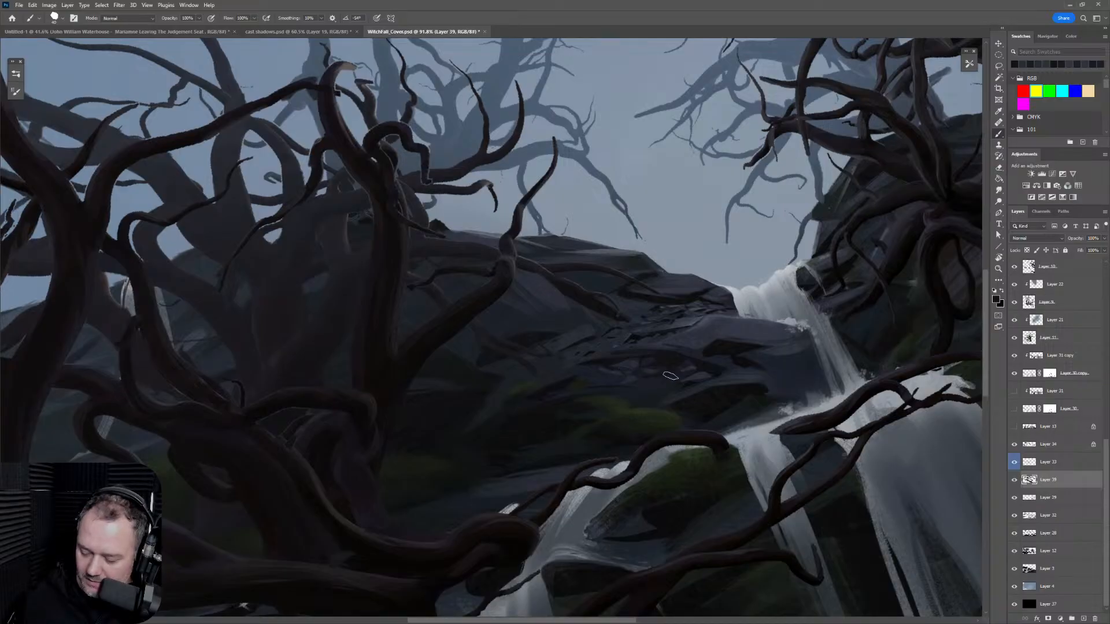
key("bracketleft")
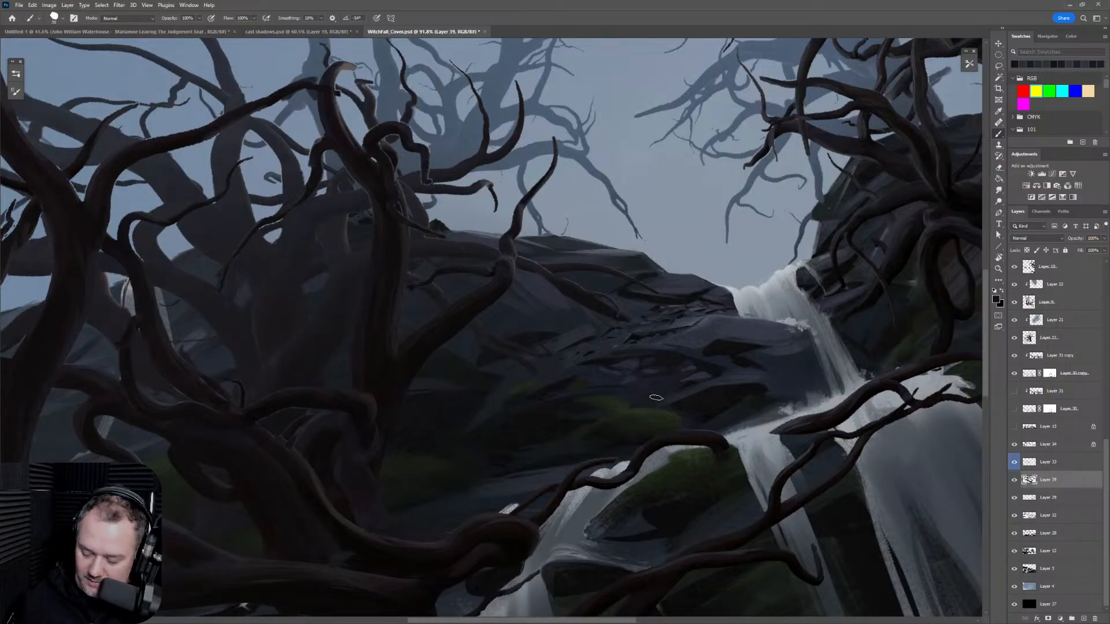
left_click(599, 380, "alt")
Step: Flip the canvas horizontally and extend the broken stones along the moss edge with sampled rock tones
key("r")
left_click_drag(683, 388, 816, 450)
key("ctrl+shift+h")
left_click_drag(664, 448, 796, 355)
key("b")
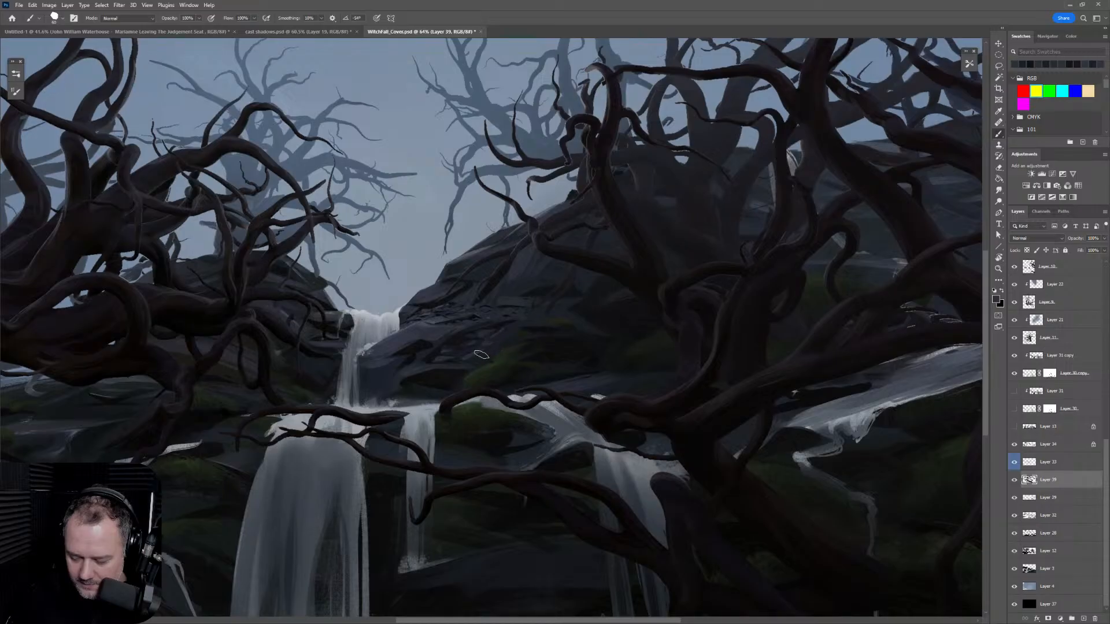
left_click_drag(484, 360, 505, 347)
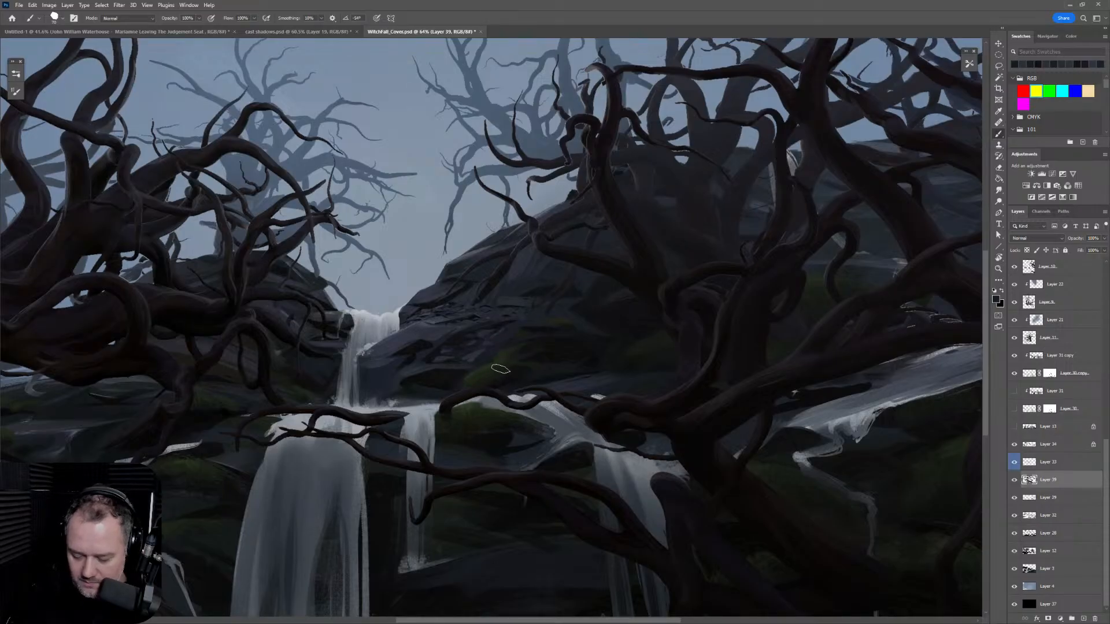
left_click(477, 363, "alt")
left_click_drag(462, 340, 464, 359)
left_click_drag(547, 331, 508, 341)
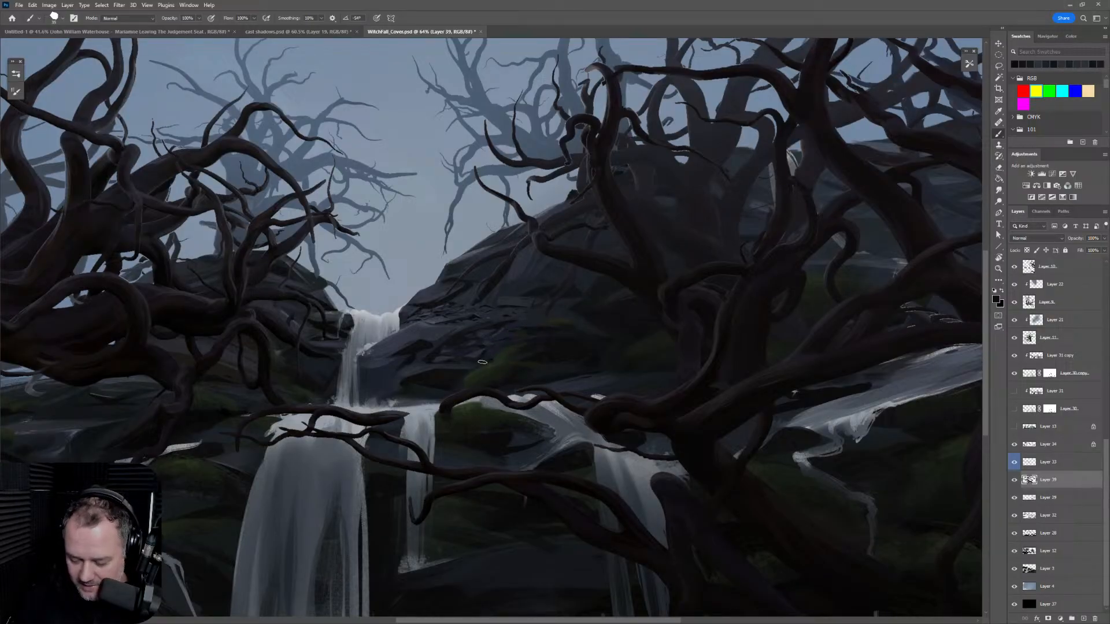
Step: Refine the rock facets between the waterfall ledge and the moss with dark and lighter tones sampled from the slope
left_click(467, 373, "alt")
left_click_drag(463, 375, 440, 386)
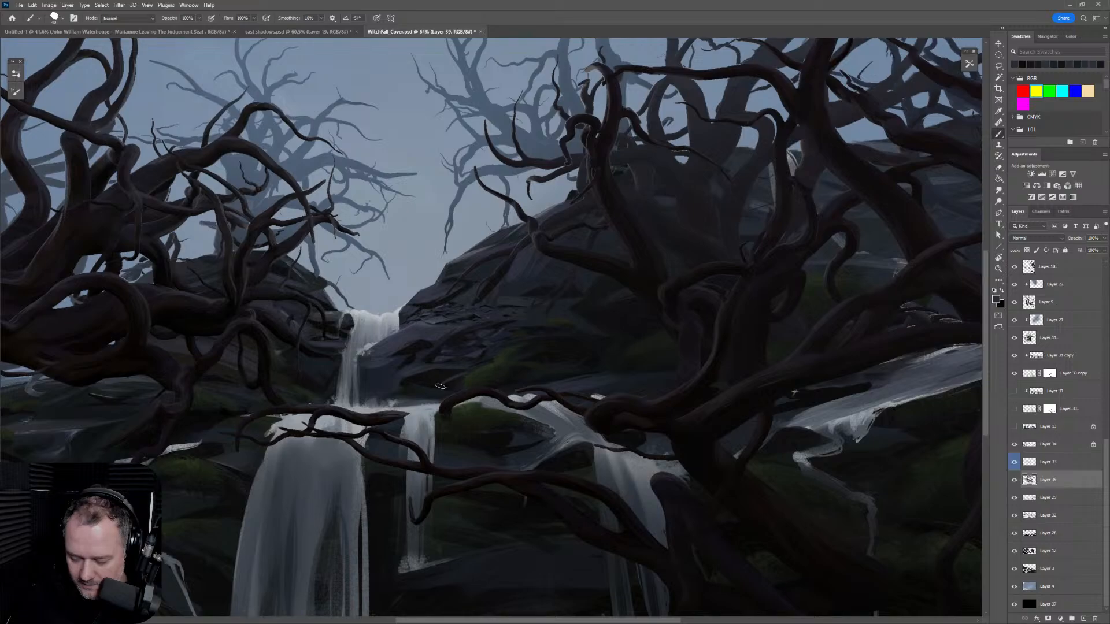
left_click(452, 384, "alt")
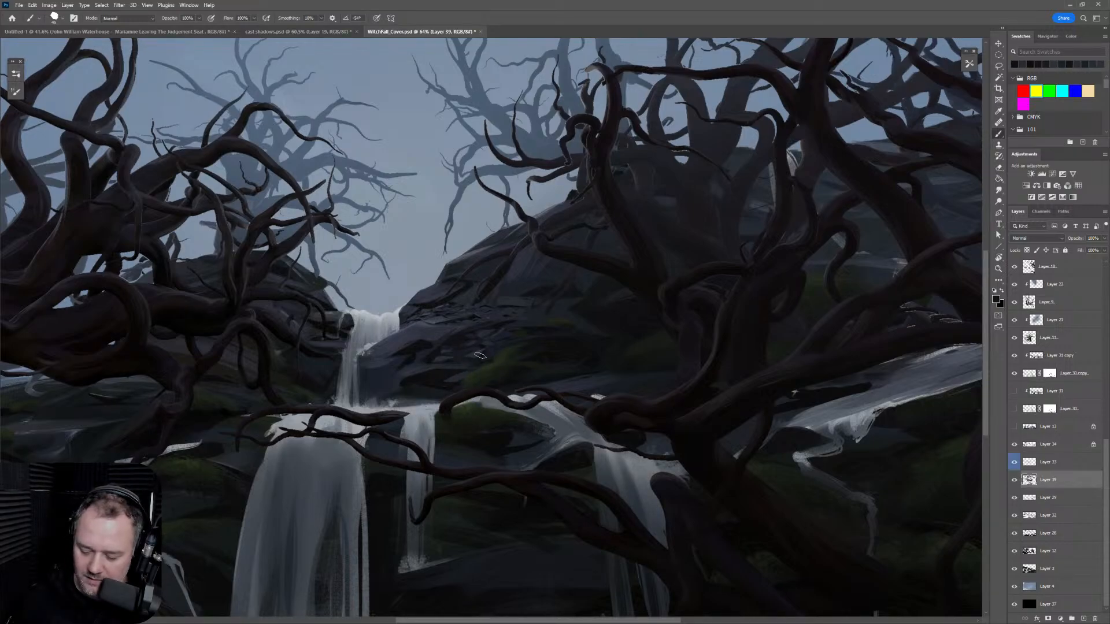
left_click(468, 349, "alt")
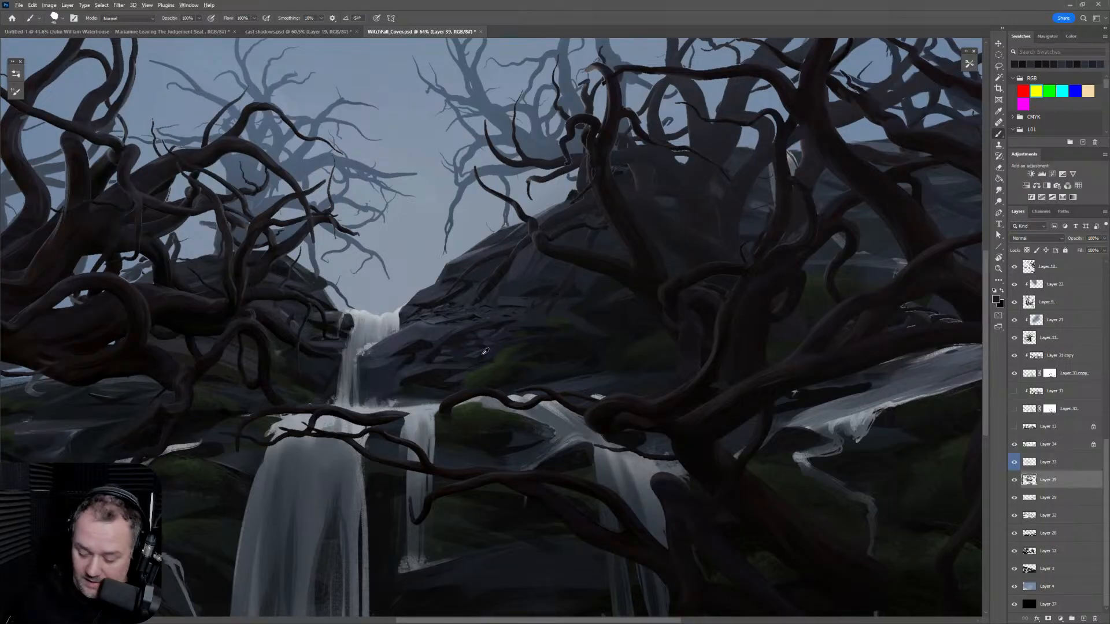
left_click(458, 355, "alt")
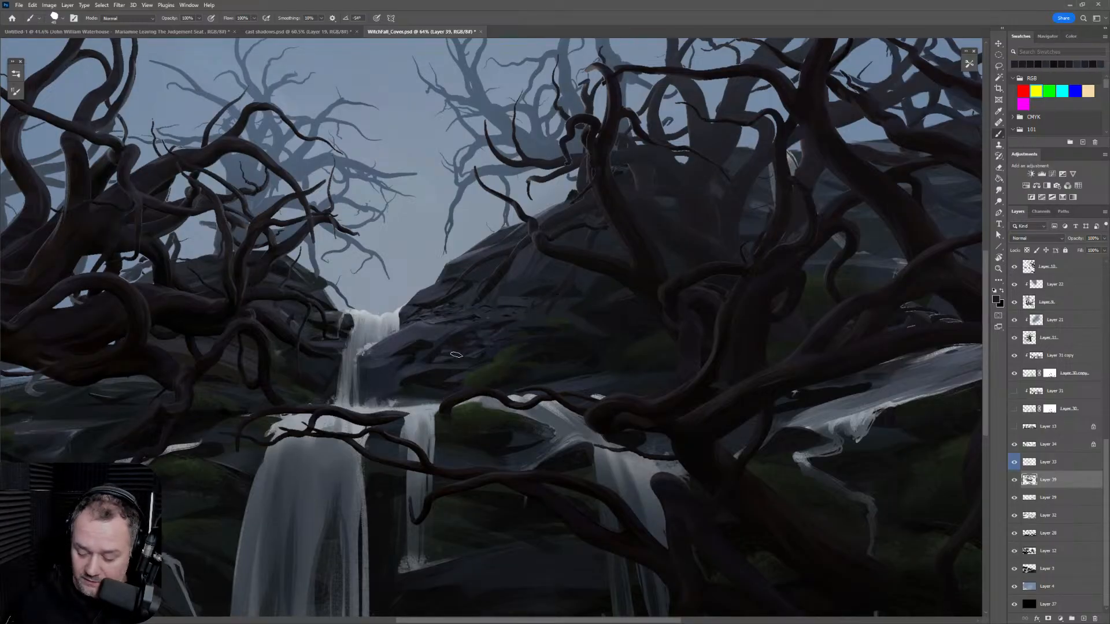
left_click(487, 342, "alt")
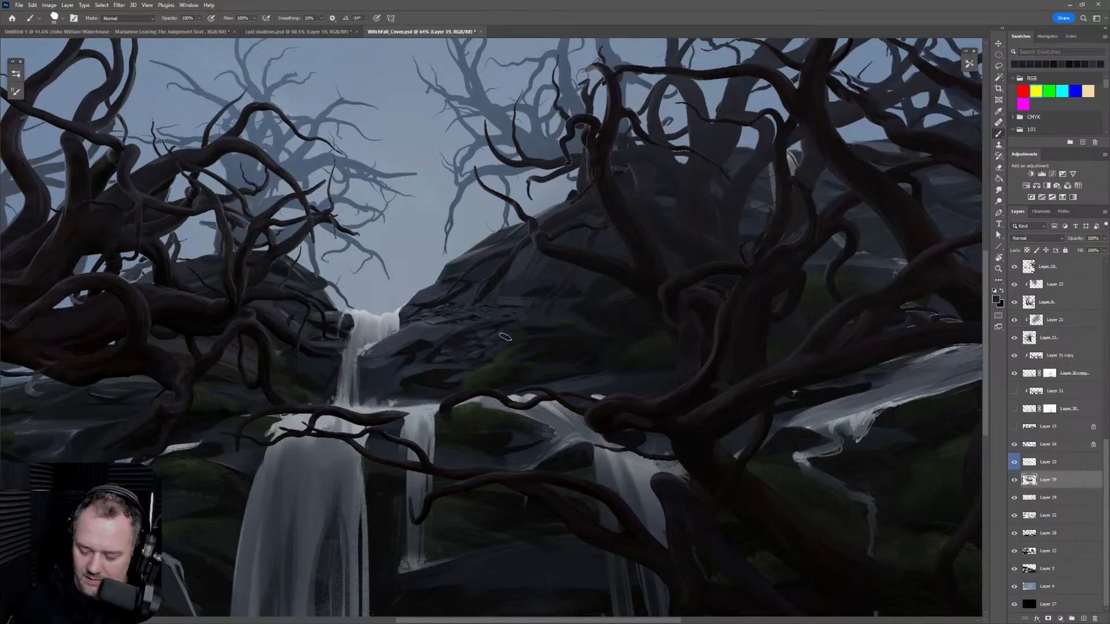
left_click(520, 311, "alt")
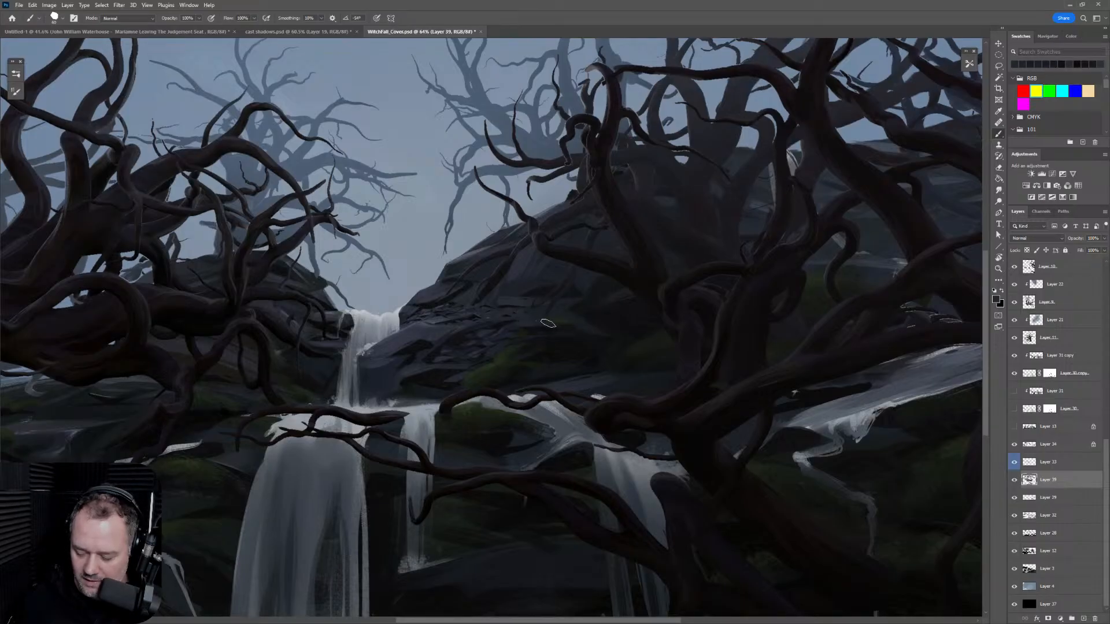
Step: Paint dark rock shapes into the shaded slope behind the moss patch with a reduced brush and sampled colours
left_click_drag(557, 362, 558, 364)
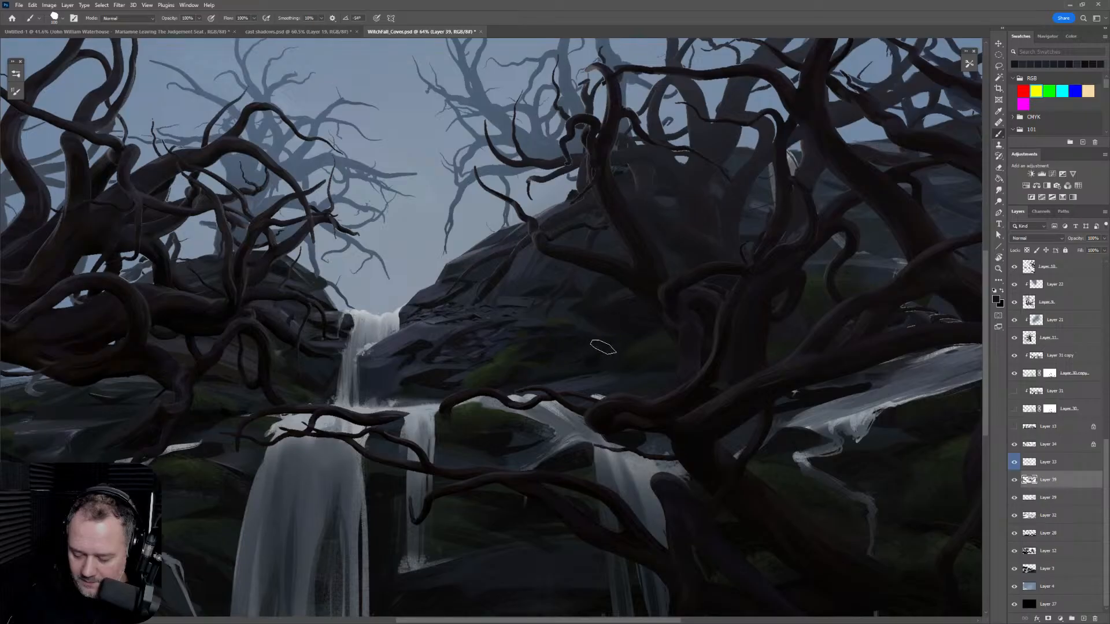
key("[")
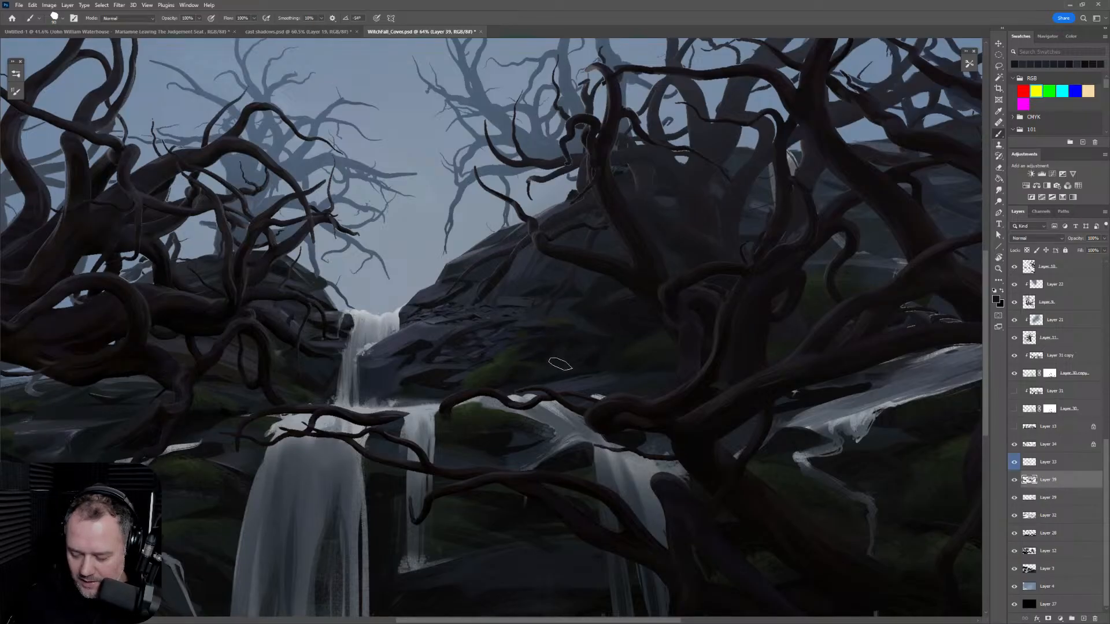
left_click(580, 342, "alt")
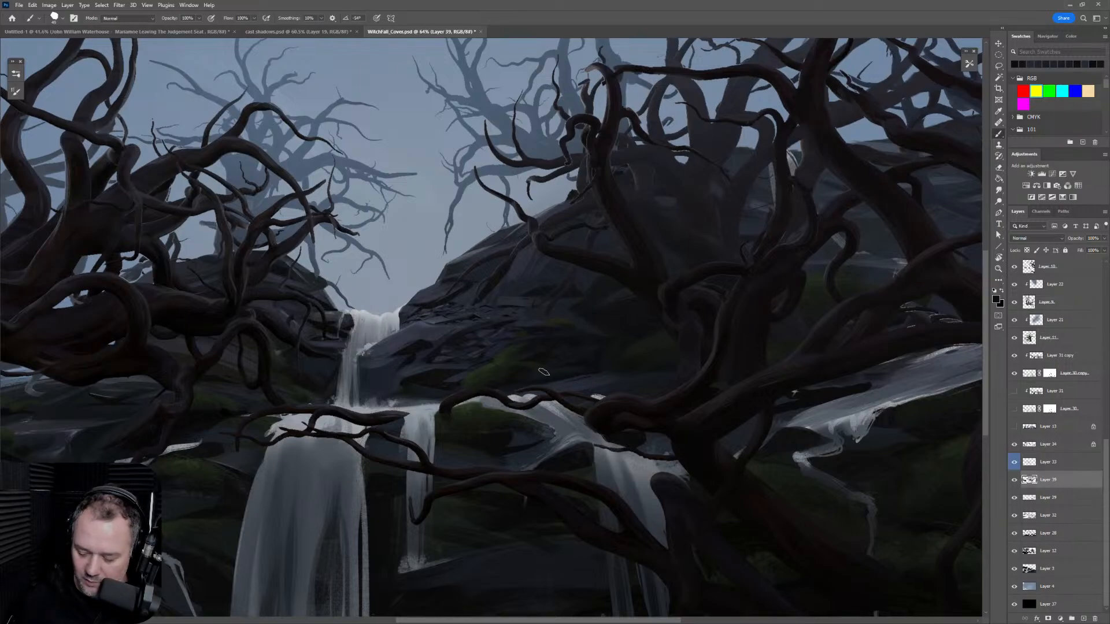
left_click(605, 347, "alt")
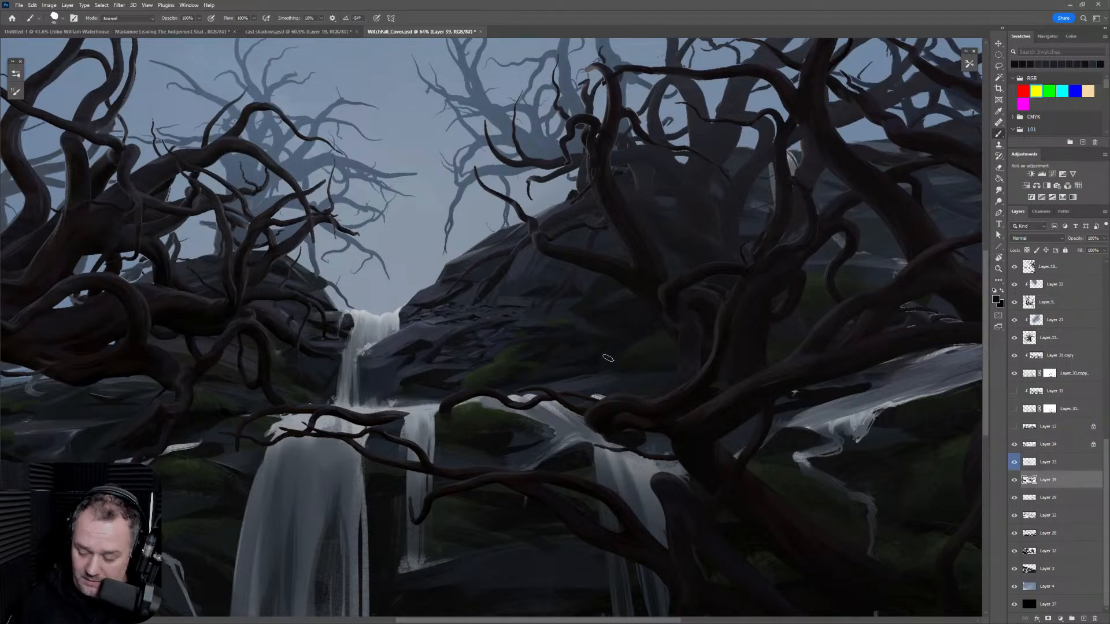
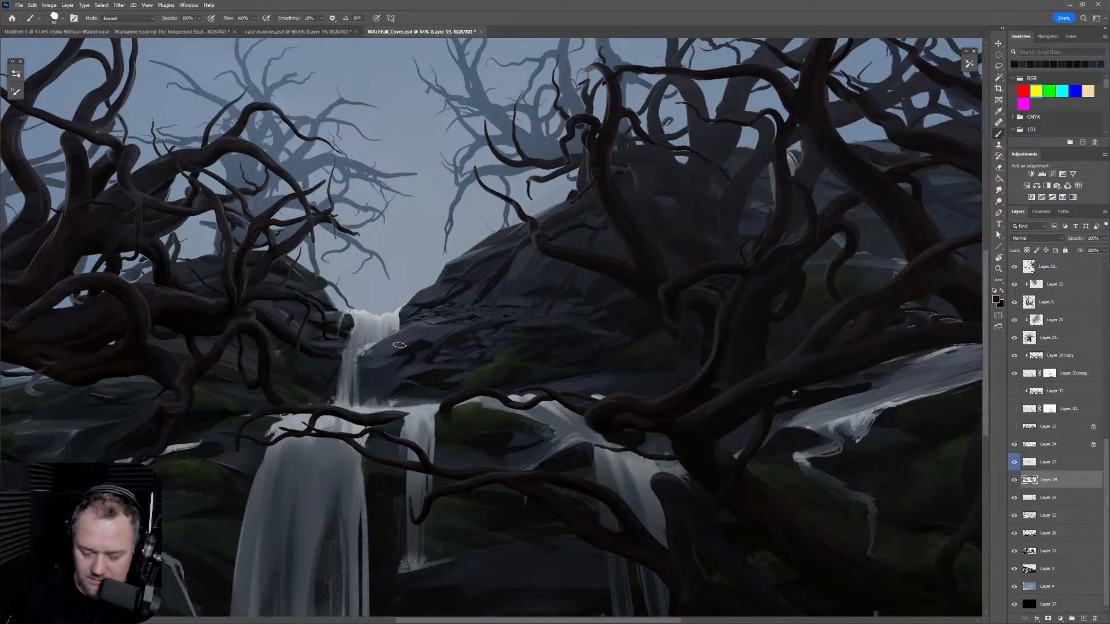
Step: Switch to the spatter brush preset and adjust its size over the rock slope behind the branches
left_click(16, 74)
left_click(74, 218)
left_click(16, 73)
key("bracketleft")
key("bracketleft")
key("bracketleft")
key("bracketleft")
key("bracketleft")
key("bracketleft")
key("bracketleft")
key("bracketleft")
key("bracketleft")
key("bracketright")
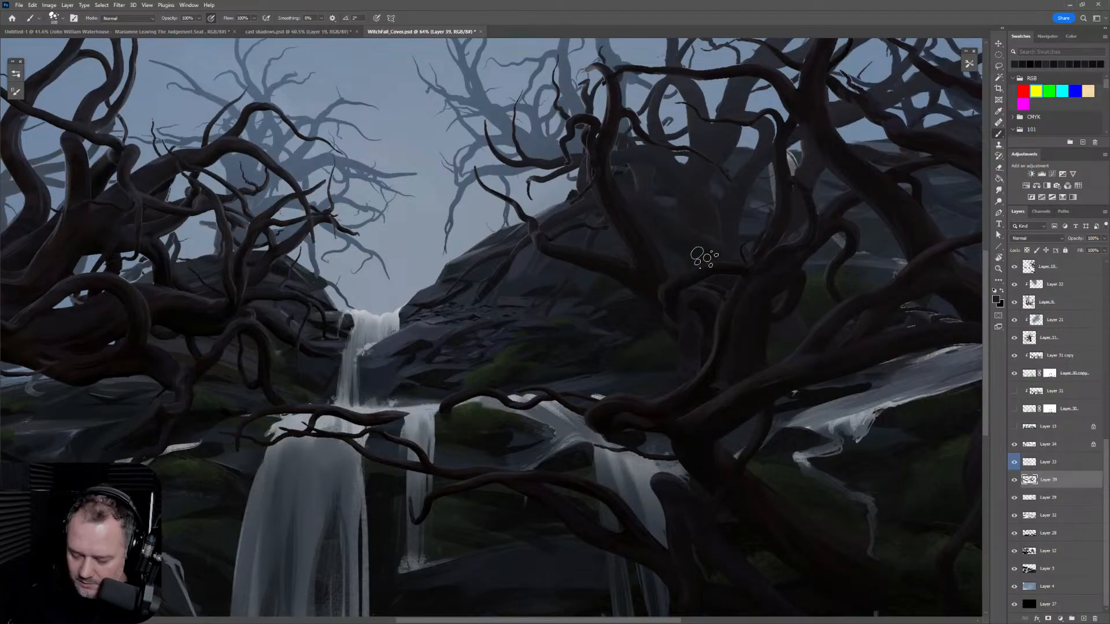
key("bracketright")
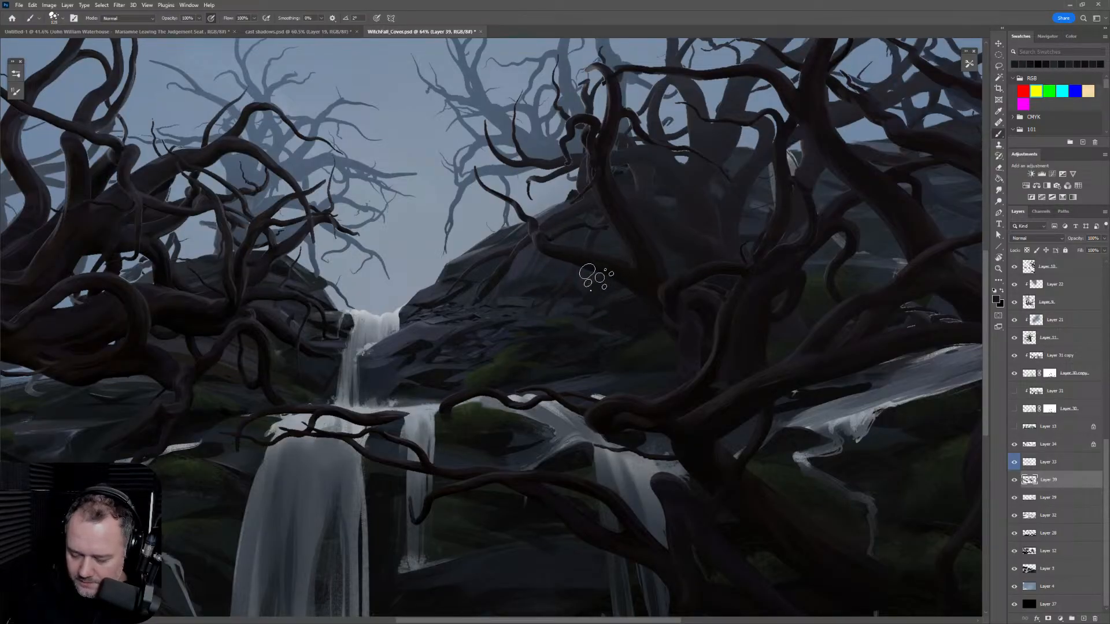
key("bracketright")
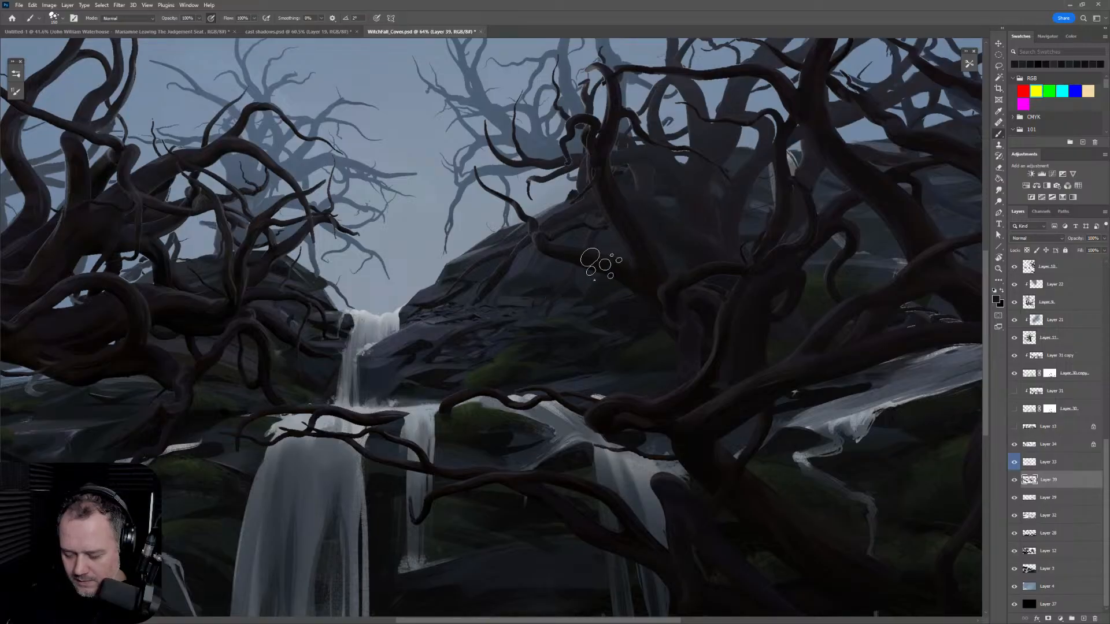
Step: Texture the shaded rock slope behind the branches with a much smaller spatter brush, and flip the canvas horizontally
key("bracketleft")
key("bracketleft")
key("bracketleft")
key("bracketleft")
key("bracketleft")
key("bracketleft")
key("bracketleft")
key("bracketleft")
key("bracketleft")
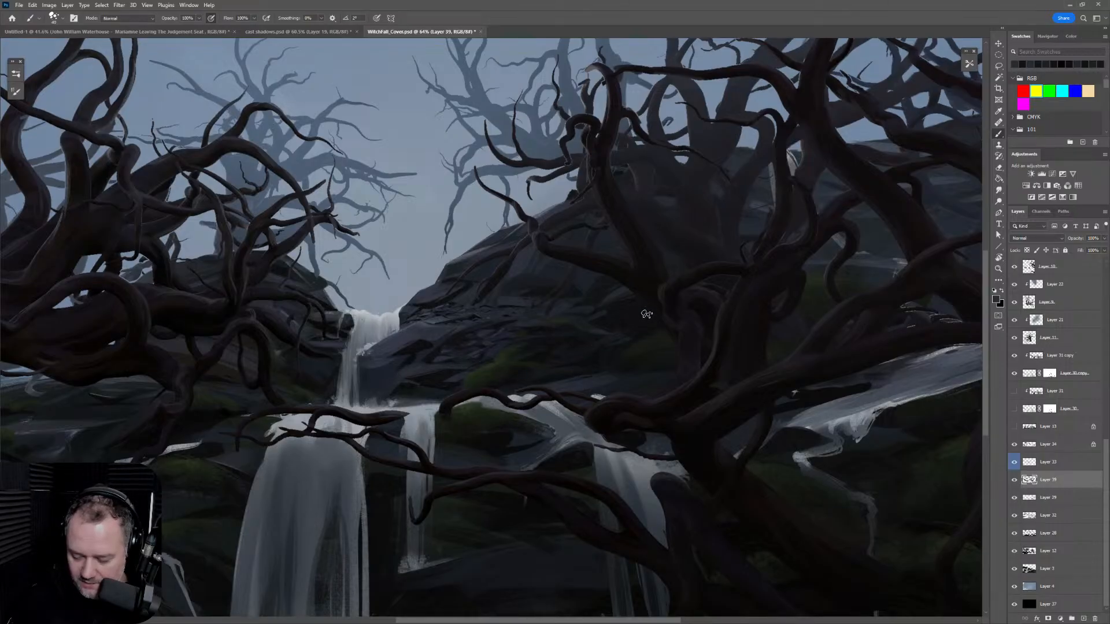
key("z")
mouse_move(642, 382)
left_mouse_down()
mouse_move(578, 384)
mouse_move(639, 386)
left_mouse_up()
key("ctrl+h")
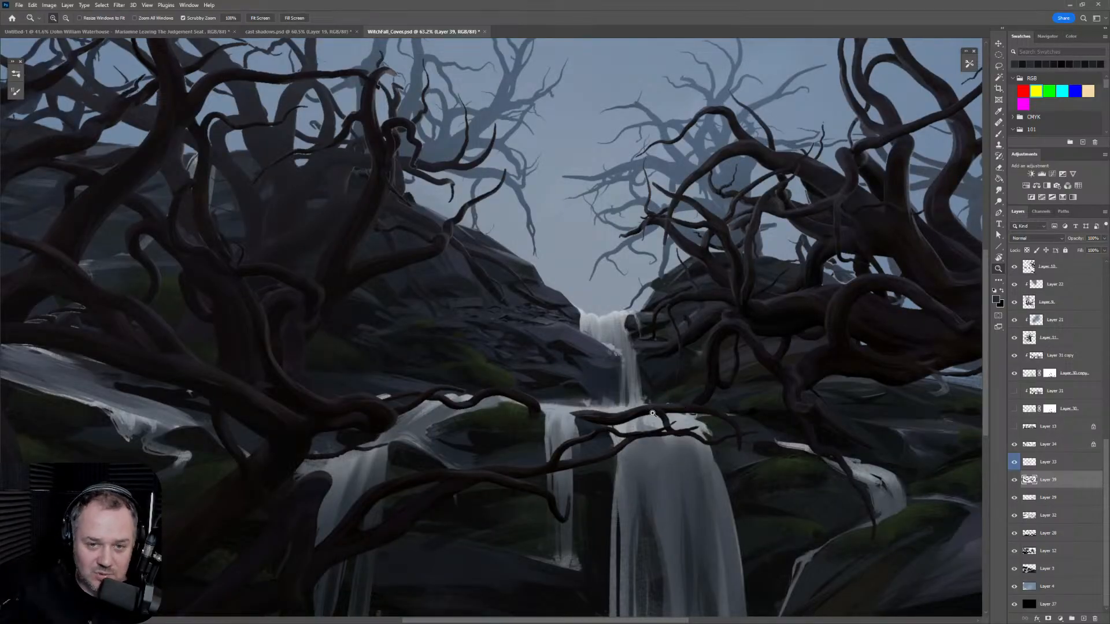
Step: Sample rock tones beside the broken stones and speckle fine texture around them with a smaller spatter brush
left_click_drag(562, 328, 604, 331)
key("r")
mouse_move(662, 399)
left_mouse_down()
mouse_move(664, 243)
mouse_move(748, 305)
mouse_move(628, 311)
left_mouse_up()
key("b")
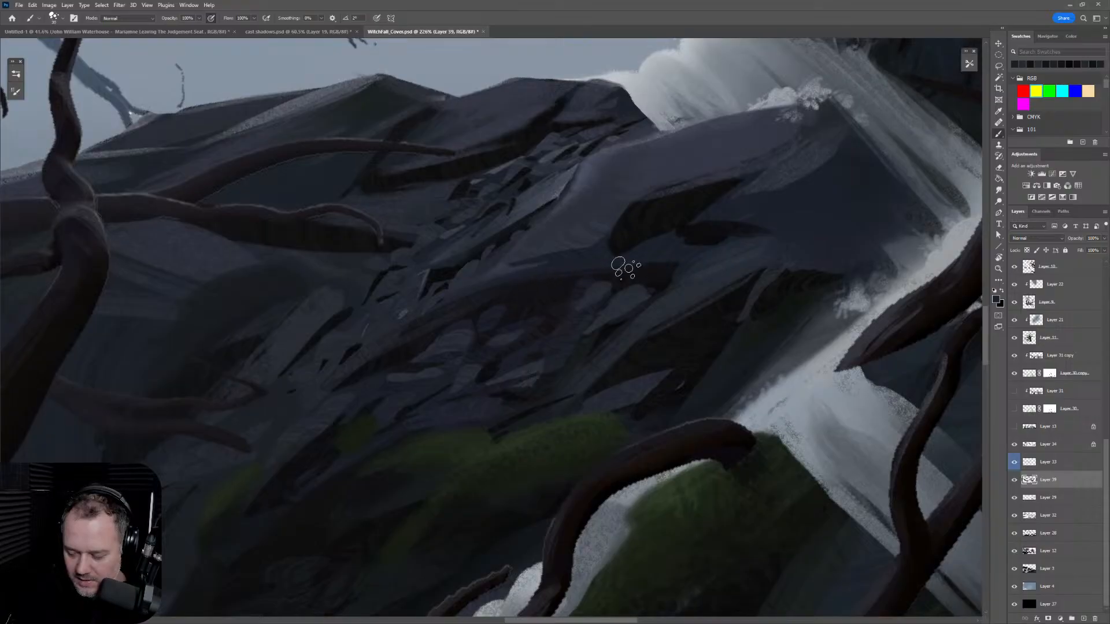
left_click(437, 196, "alt")
left_click(501, 167, "alt")
key("bracketleft")
key("bracketleft")
key("bracketleft")
key("bracketleft")
key("bracketleft")
key("bracketleft")
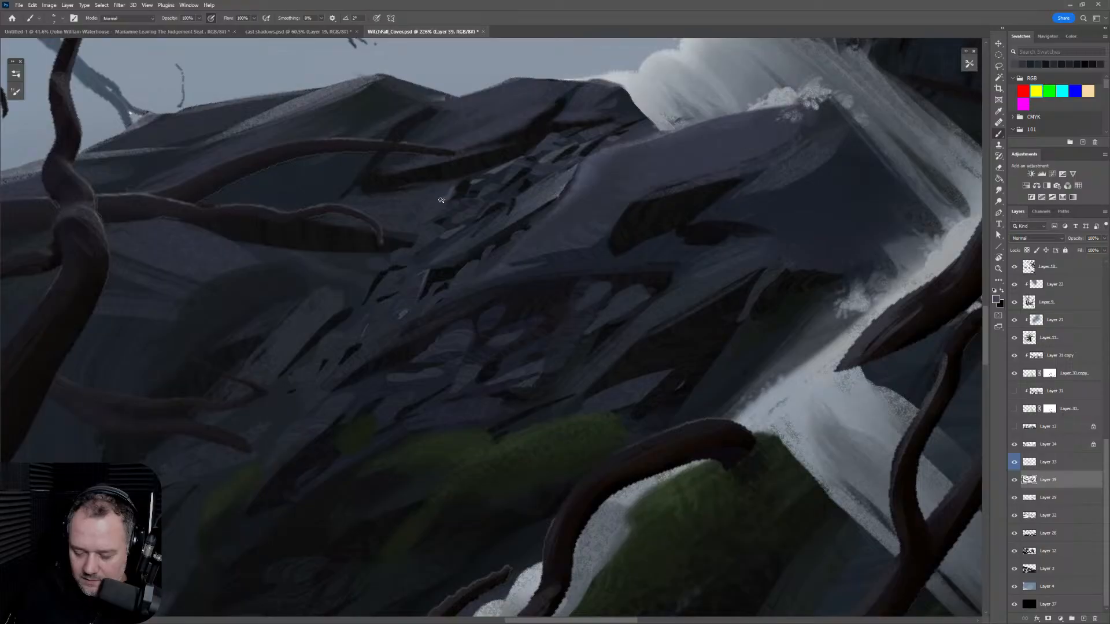
Step: Add small stone chips to the rock facets between ledge and moss, and check the whole painting mirrored
key("z")
mouse_move(674, 300)
left_mouse_down()
mouse_move(648, 303)
mouse_move(694, 310)
mouse_move(682, 307)
mouse_move(702, 293)
left_mouse_up()
key("b")
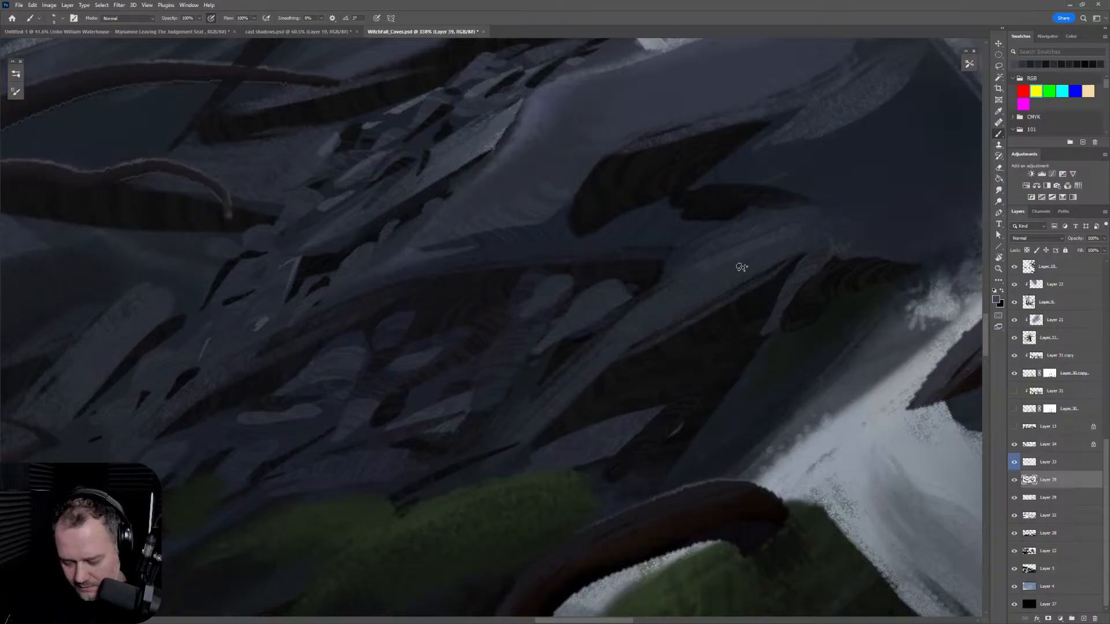
key("ctrl+0")
key("r")
mouse_move(716, 314)
left_mouse_down()
mouse_move(779, 196)
mouse_move(807, 382)
mouse_move(679, 372)
mouse_move(721, 363)
left_mouse_up()
key("ctrl+shift+h")
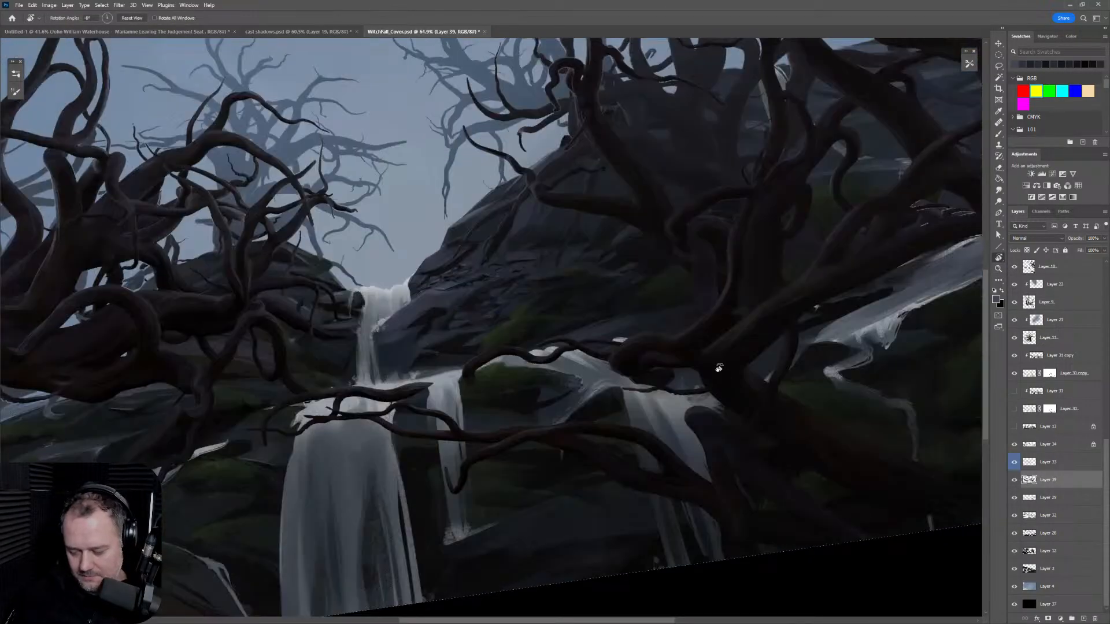
key("ctrl+shift+h")
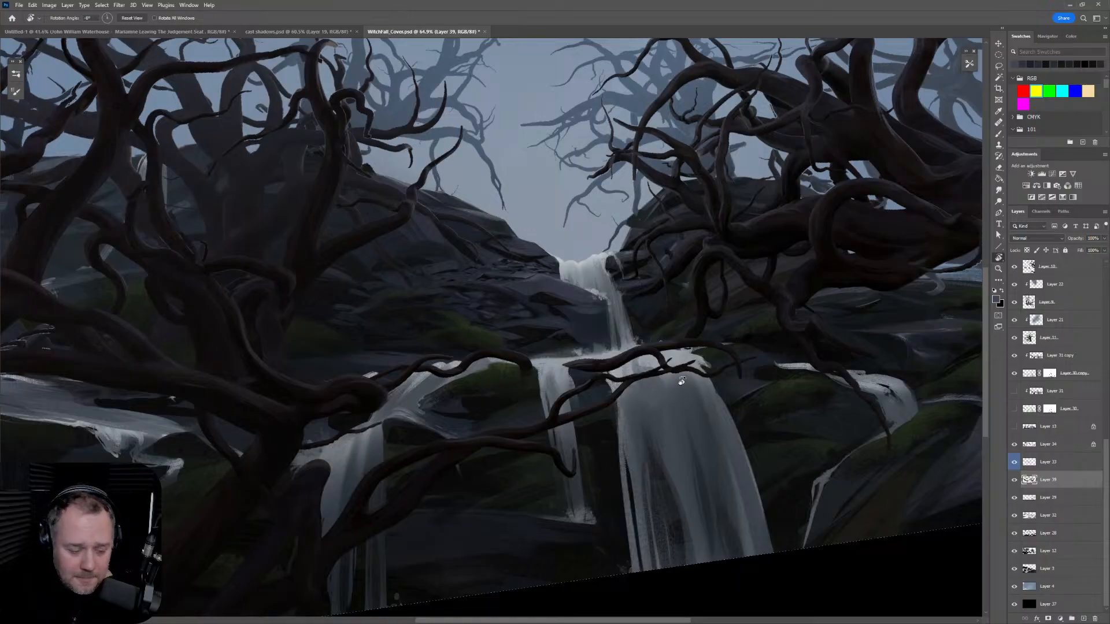
Step: Sample a dark rock tone and spatter small broken marks across the slope beside the moss, adjusting the brush size
key("b")
left_click(535, 298, "alt")
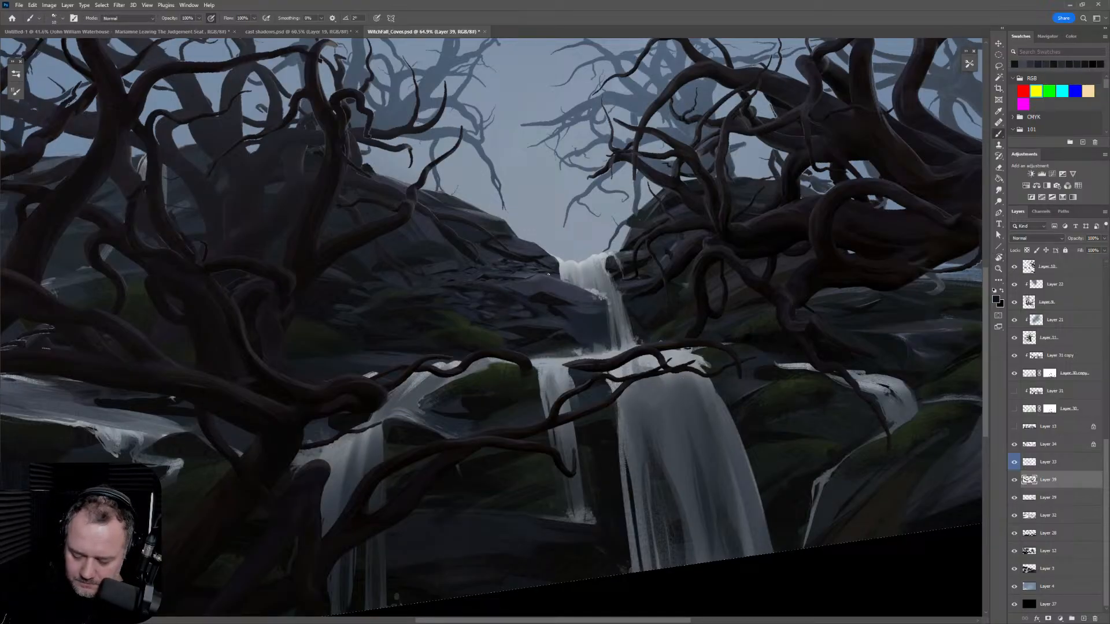
key("bracketright")
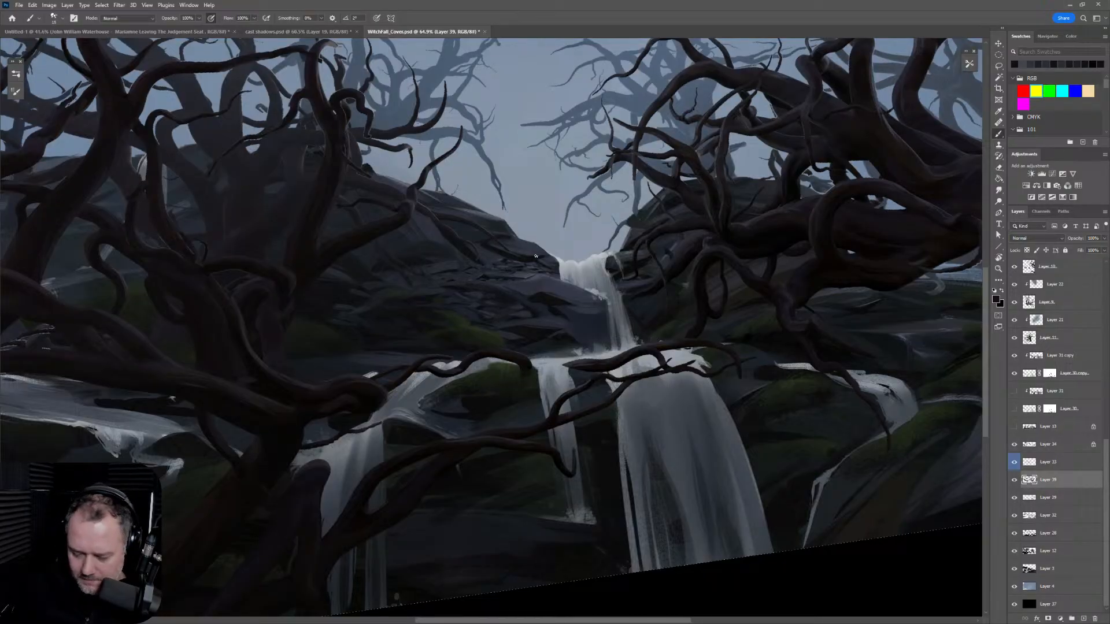
key("r")
left_click_drag(706, 345, 456, 366)
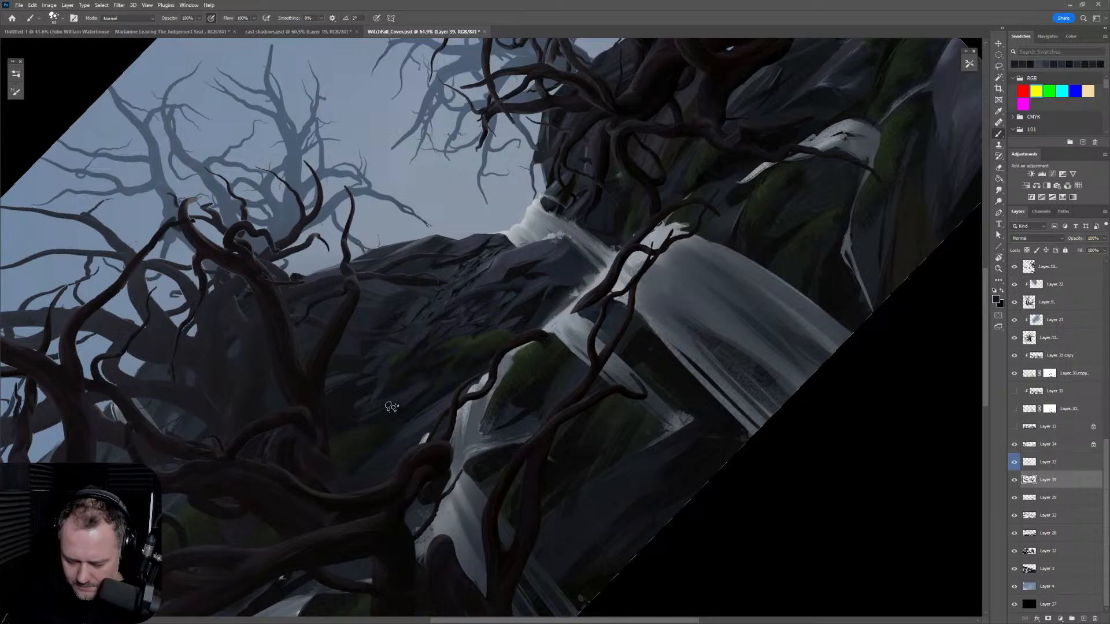
key("bracketleft")
key("bracketleft")
key("bracketleft")
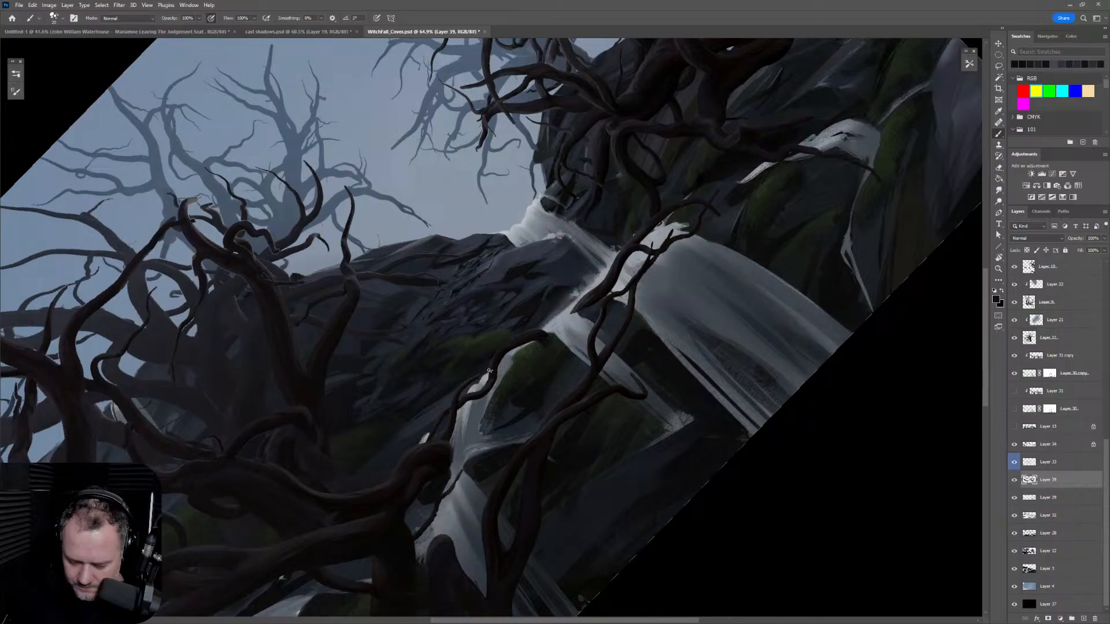
Step: Stroke spatter texture along the large smooth ledge beside the upper waterfall with an enlarged brush
key("r")
left_click_drag(488, 374, 388, 341)
key("b")
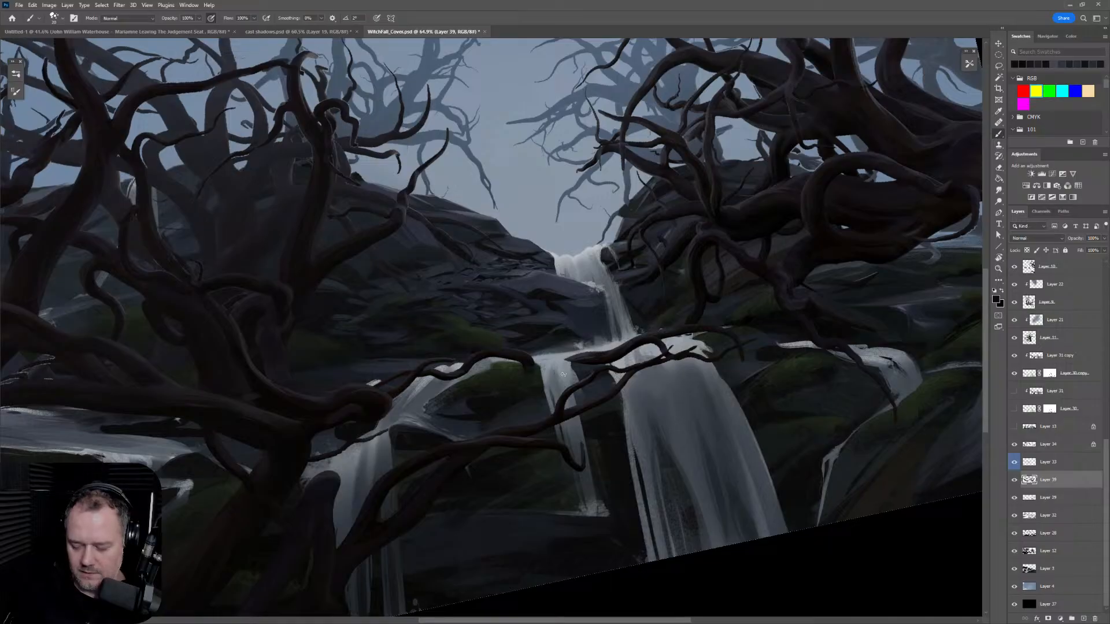
key("r")
left_click_drag(593, 363, 482, 259)
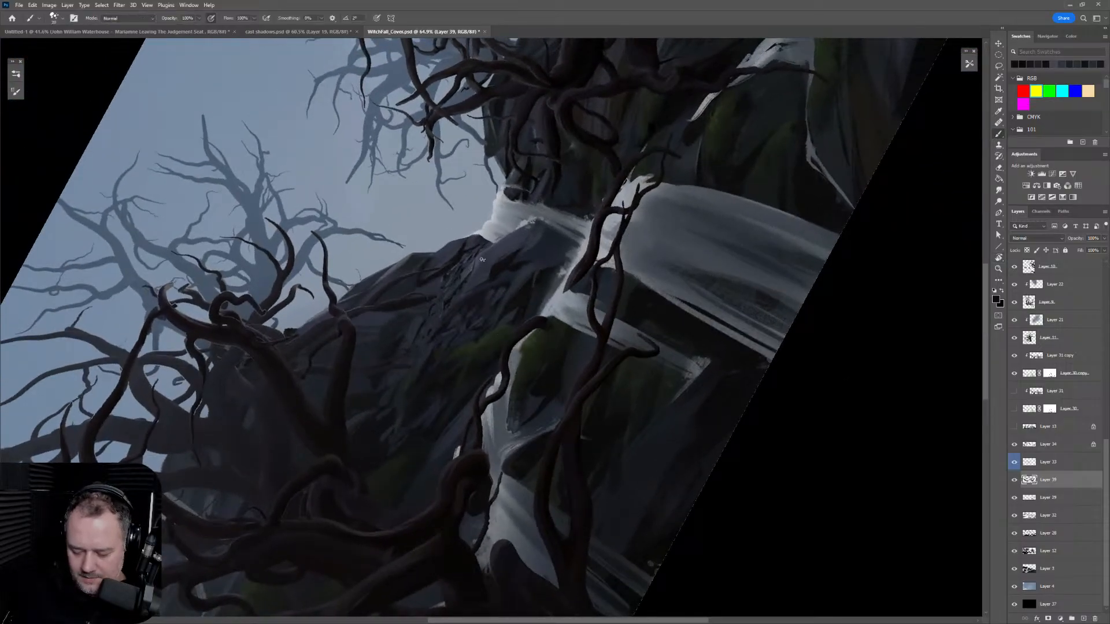
left_click_drag(515, 263, 537, 241)
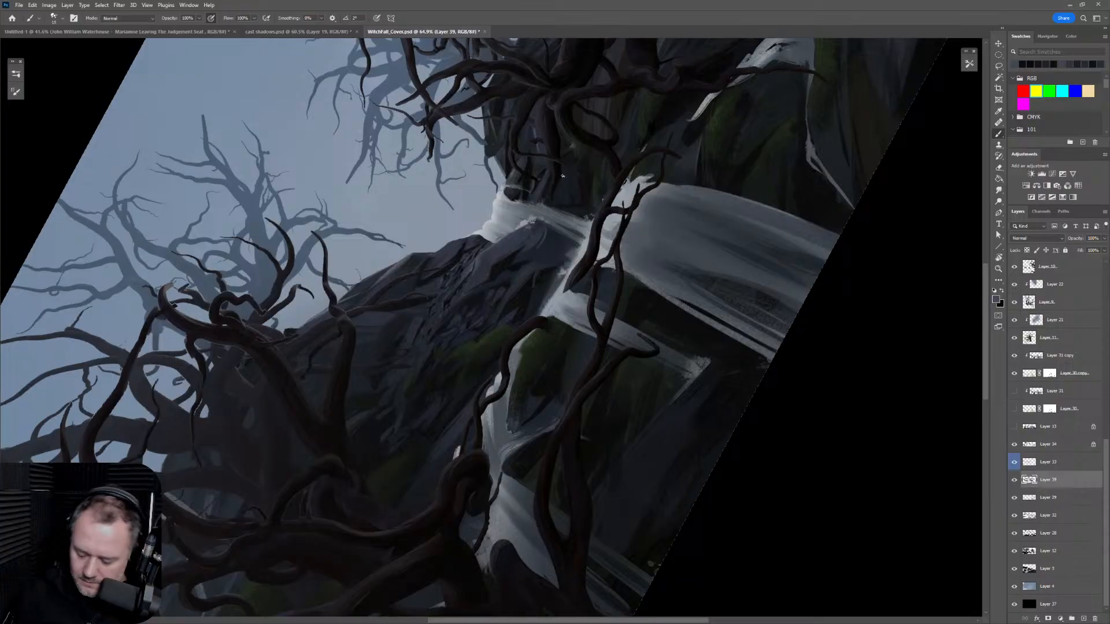
key("bracketright")
key("bracketright")
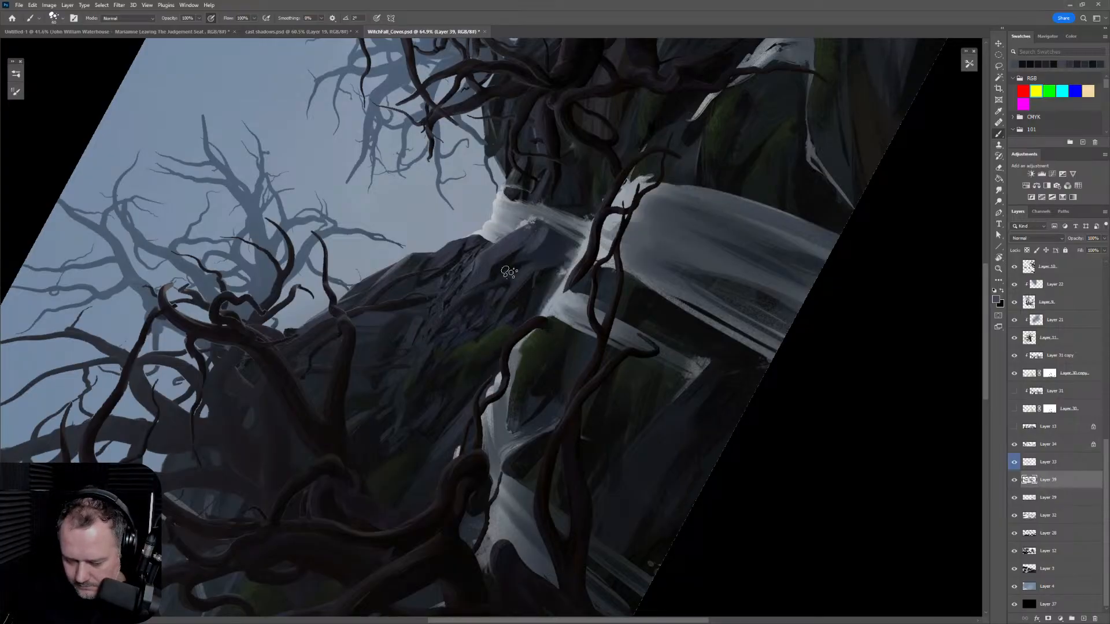
left_click_drag(538, 237, 522, 253)
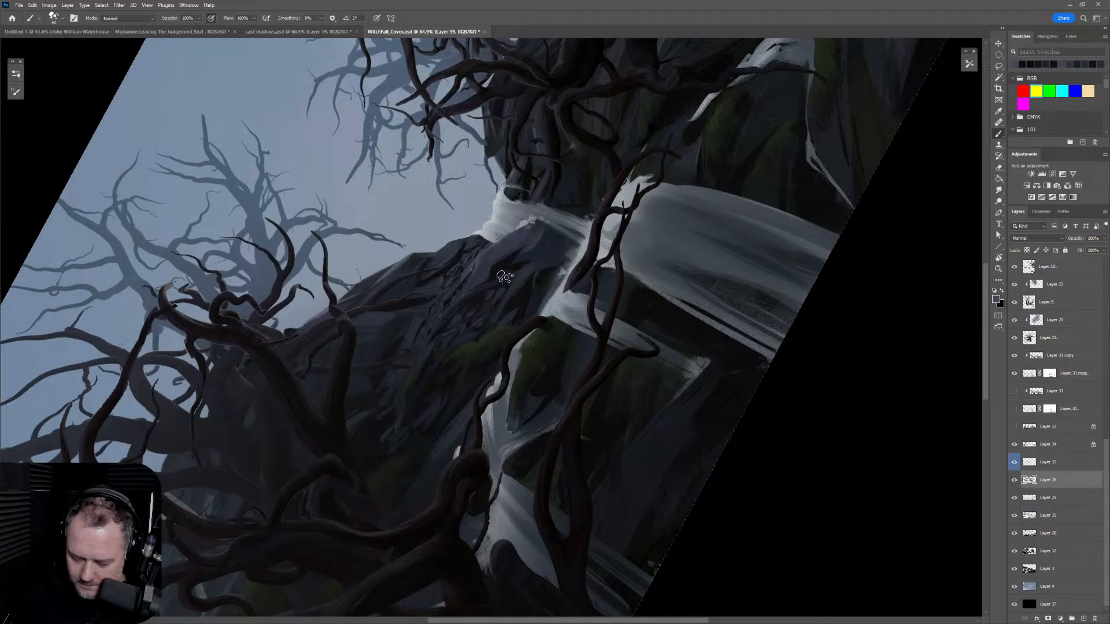
left_click_drag(523, 266, 503, 267)
Step: Work at 100% zoom and spatter sampled dark tones over the slope between the tree trunk and the broken stones
key("r")
left_click_drag(593, 254, 574, 384)
key("b")
key("ctrl+1")
left_click(486, 327)
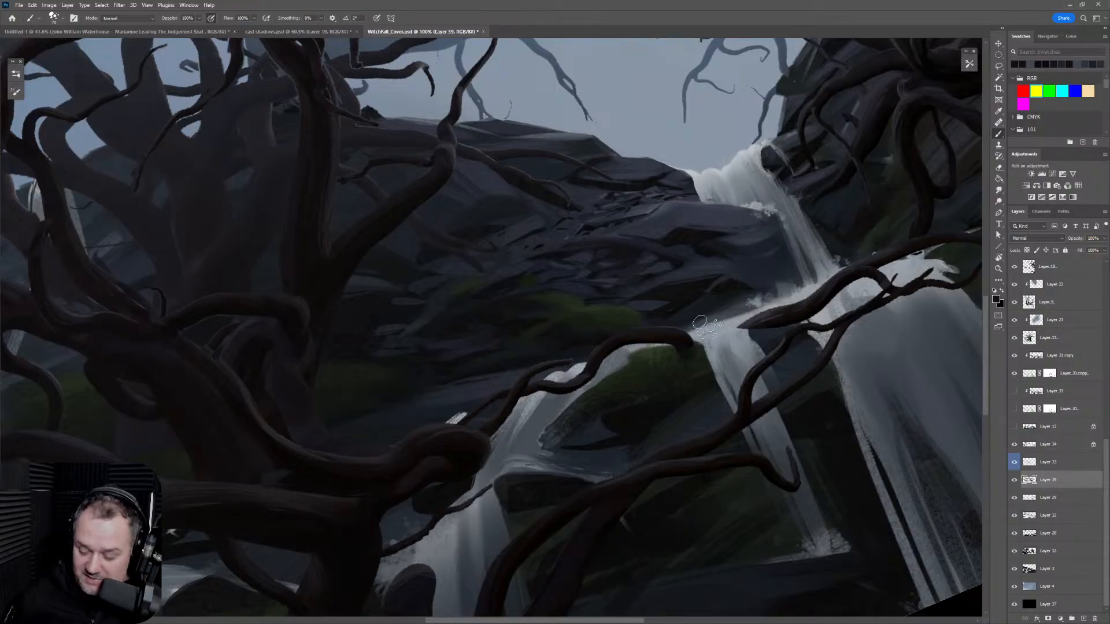
left_click(546, 215, "alt")
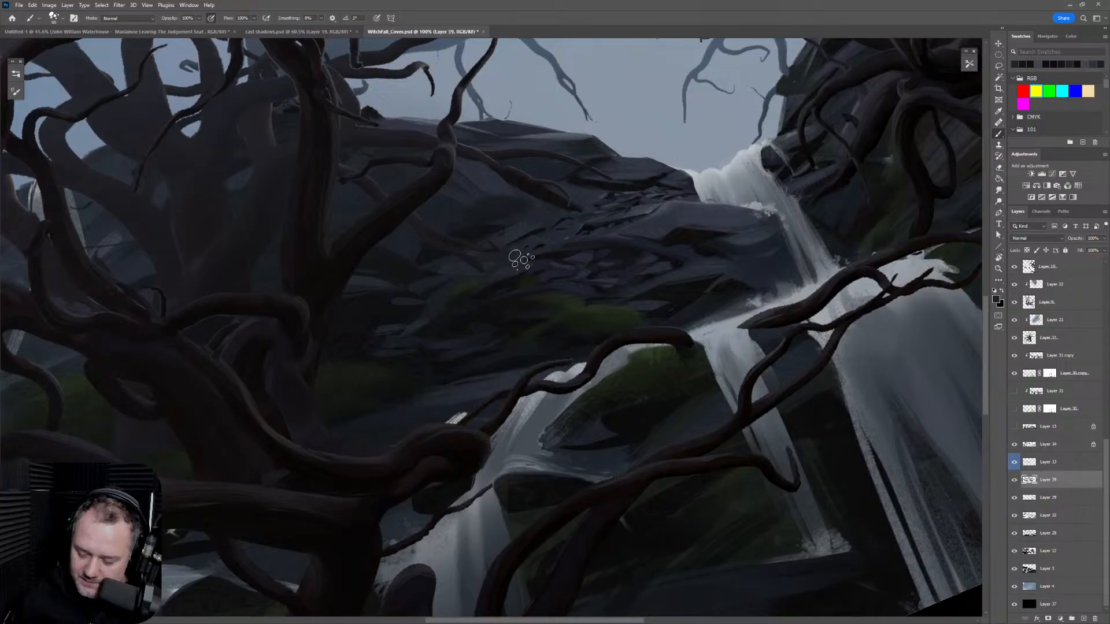
left_click(496, 226, "alt")
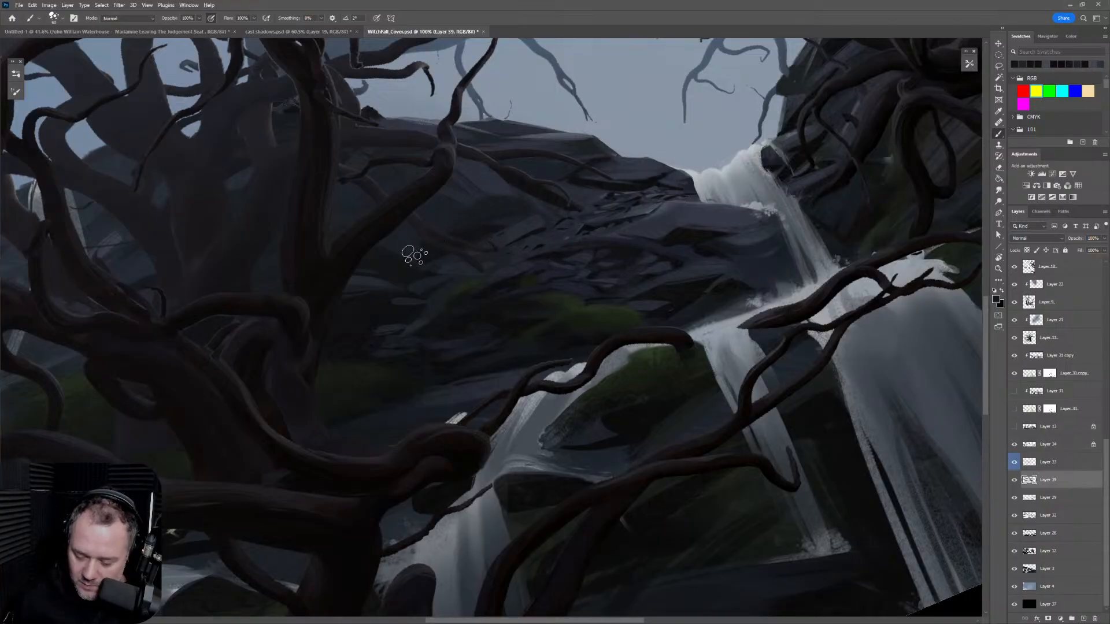
left_click(424, 263, "alt")
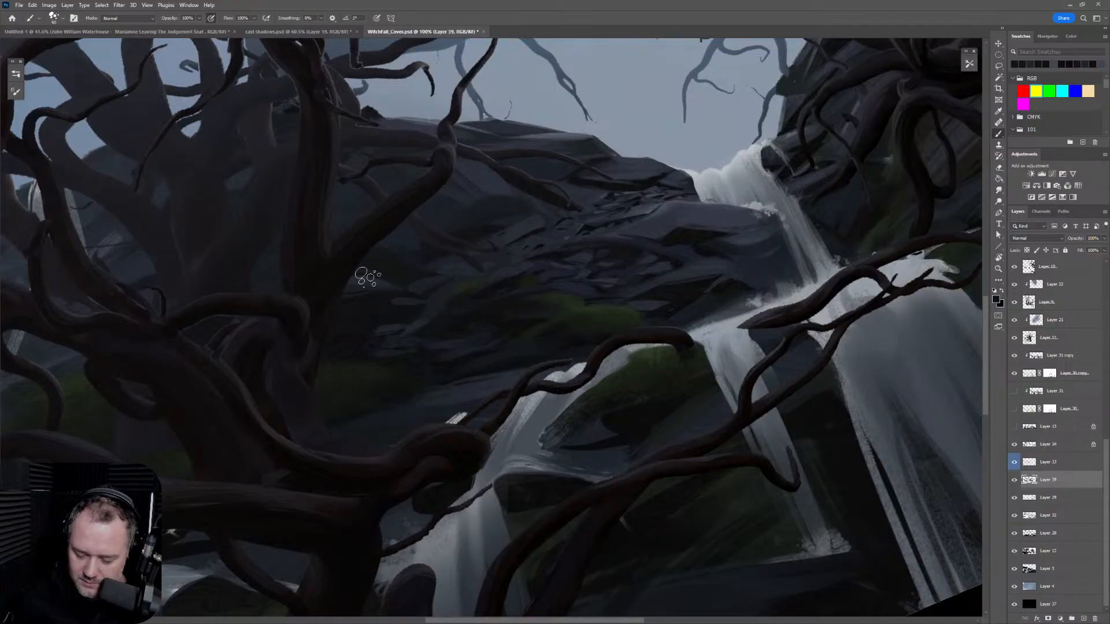
left_click(496, 284, "alt")
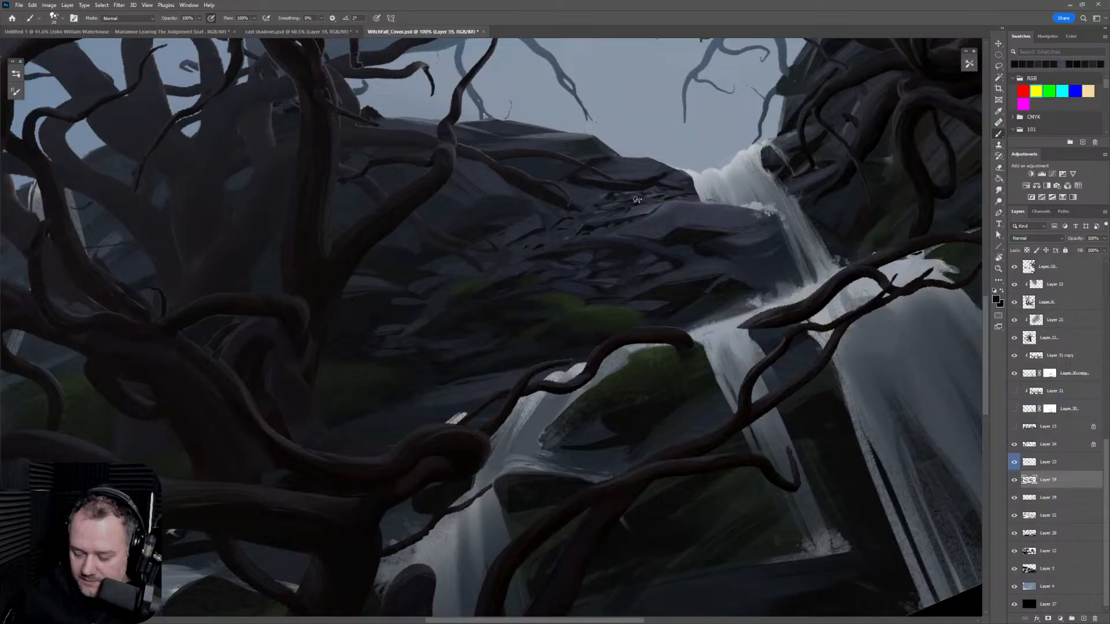
Step: Refine the ledge cracks and slope texture with varied brush sizes, and reset the canvas rotation to 0° to review the painting
key("bracketleft")
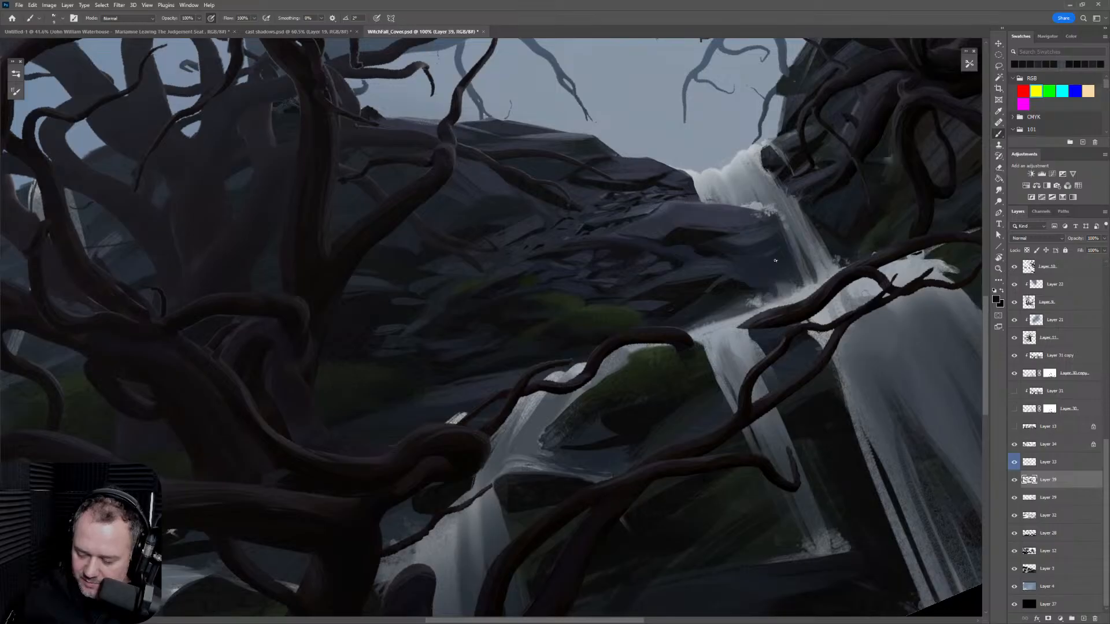
key("bracketright")
key("bracketright")
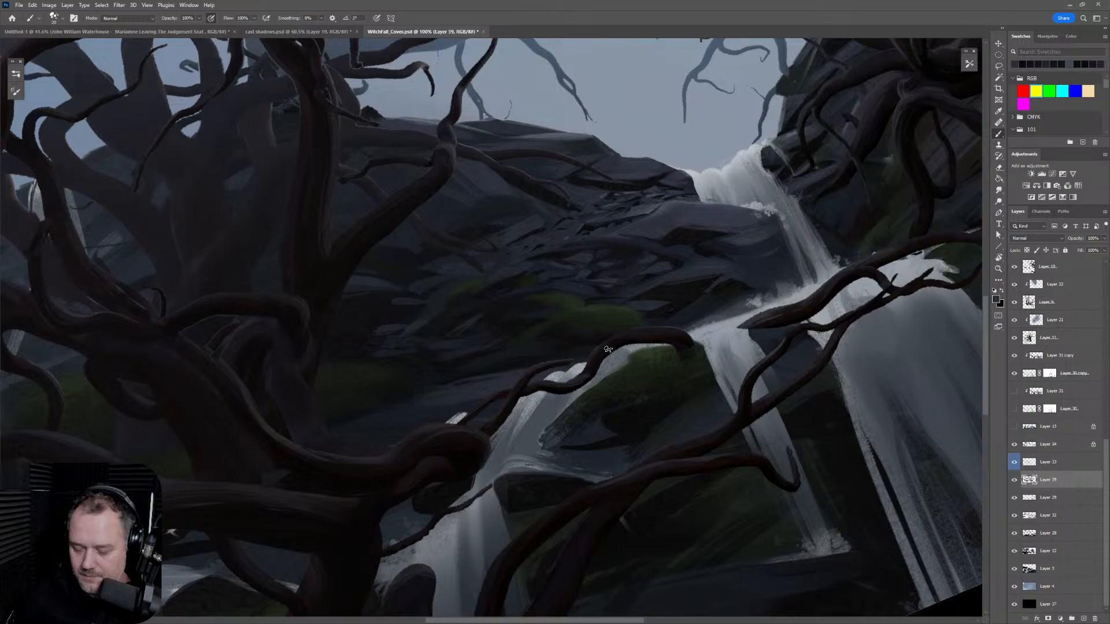
key("r")
mouse_move(619, 307)
left_mouse_down()
mouse_move(578, 370)
mouse_move(699, 351)
mouse_move(721, 301)
mouse_move(627, 341)
mouse_move(600, 394)
left_mouse_up()
scroll(721, 301, "up", 2)
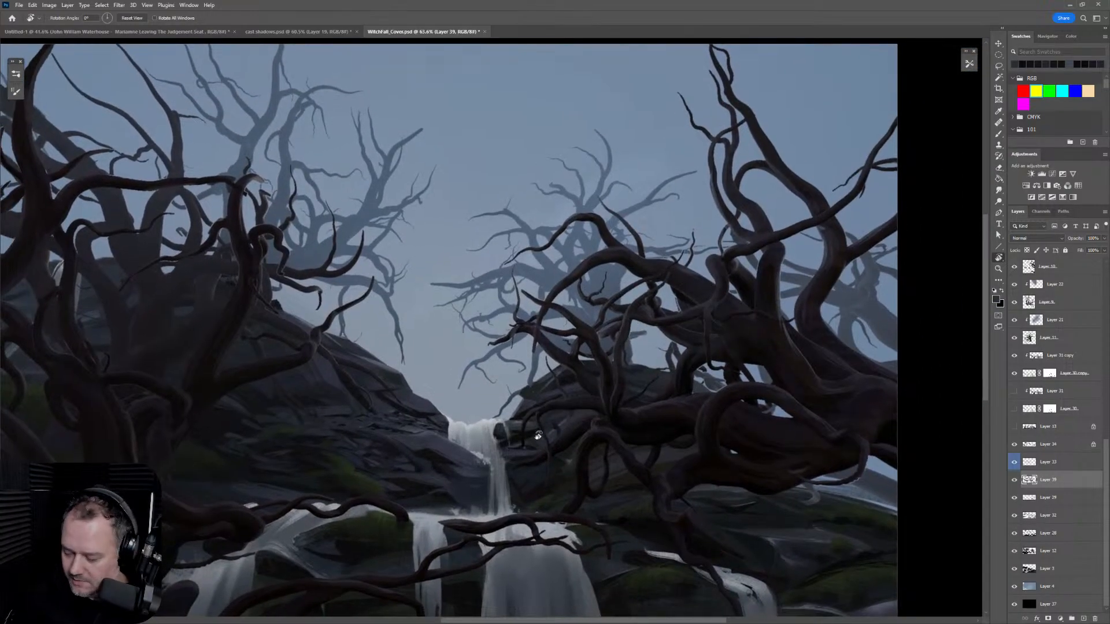
key("b")
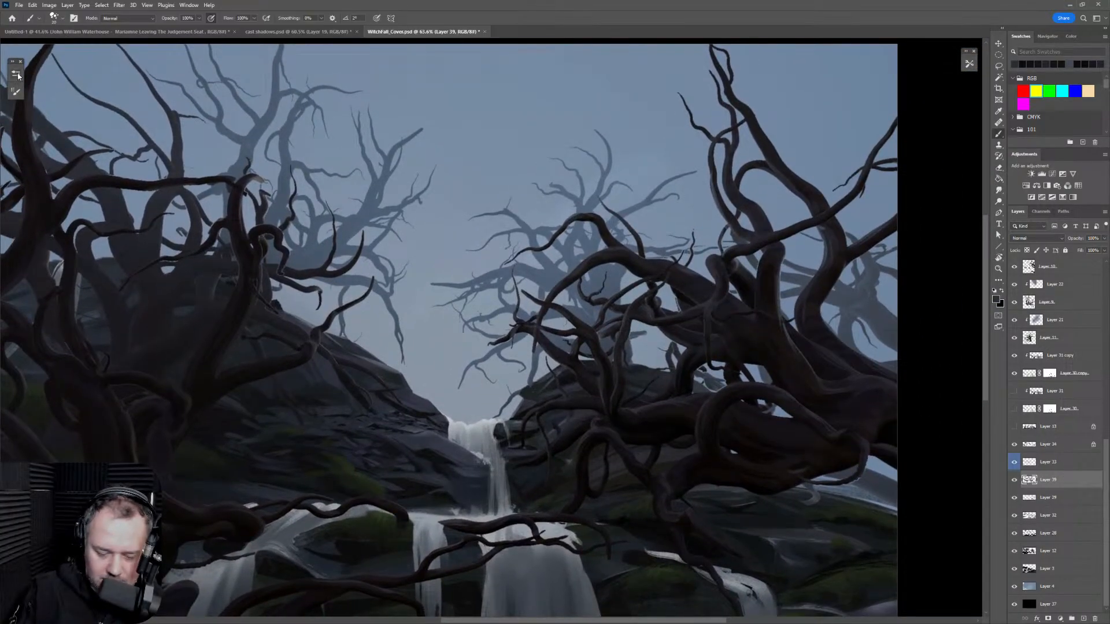
Step: Open the brush and tool preset lists, choose Props - Railing, and paint a sample row of railing across the sky
left_click(15, 91)
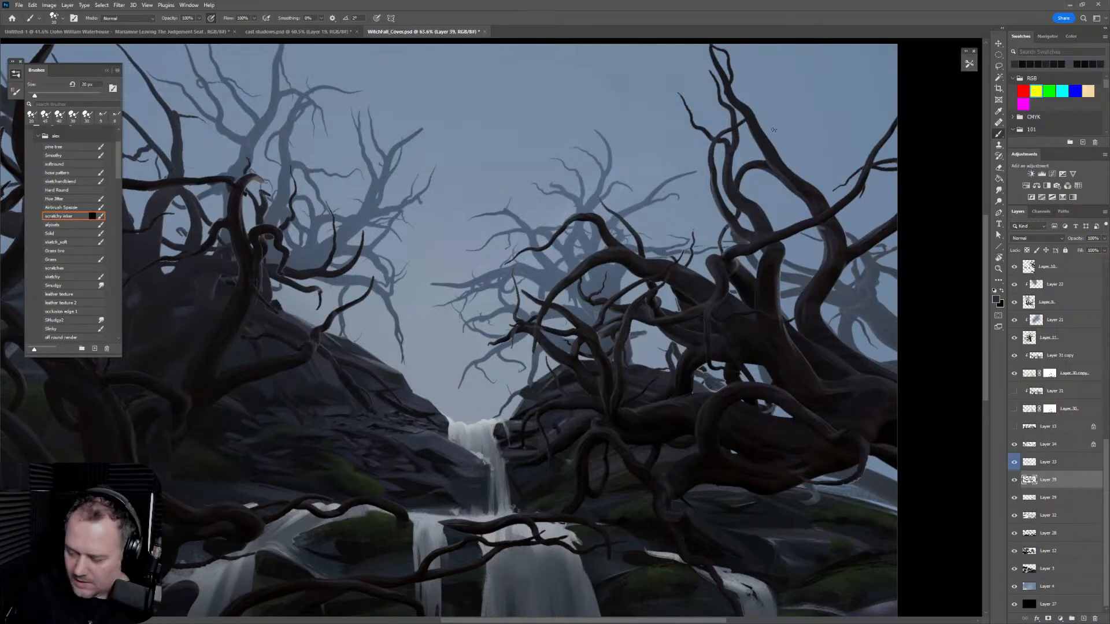
left_click(970, 64)
left_click_drag(954, 124, 962, 279)
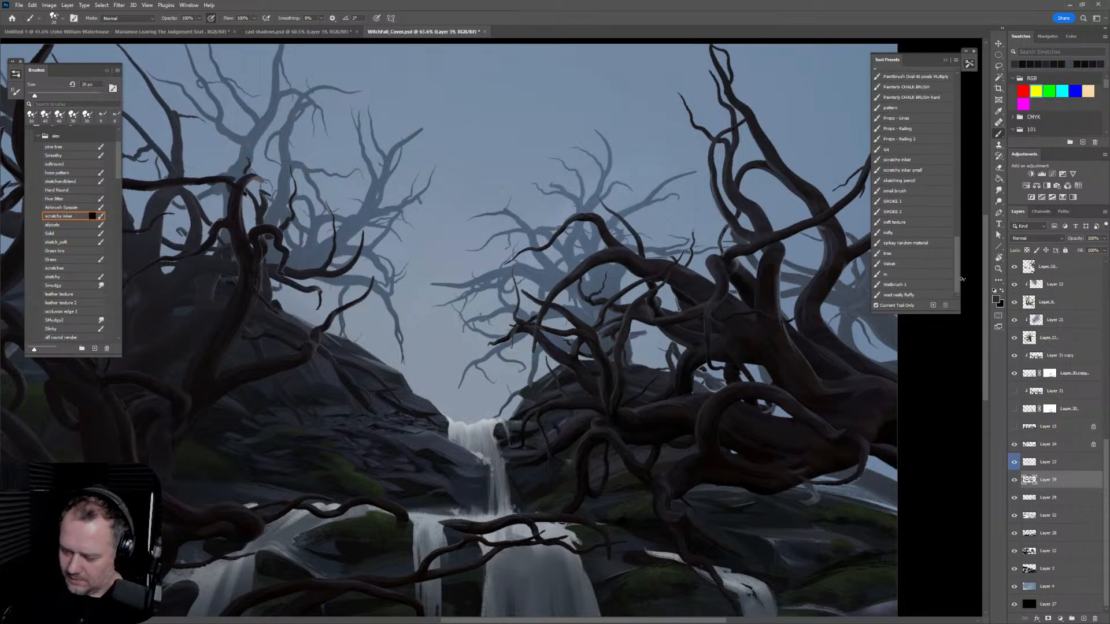
left_click(916, 129)
left_click_drag(379, 93, 649, 92)
Step: Paint a second sample row with the Props - Railing 2 preset, and undo both railing strokes
key("z")
mouse_move(572, 79)
left_mouse_down()
mouse_move(642, 81)
mouse_move(607, 81)
left_mouse_up()
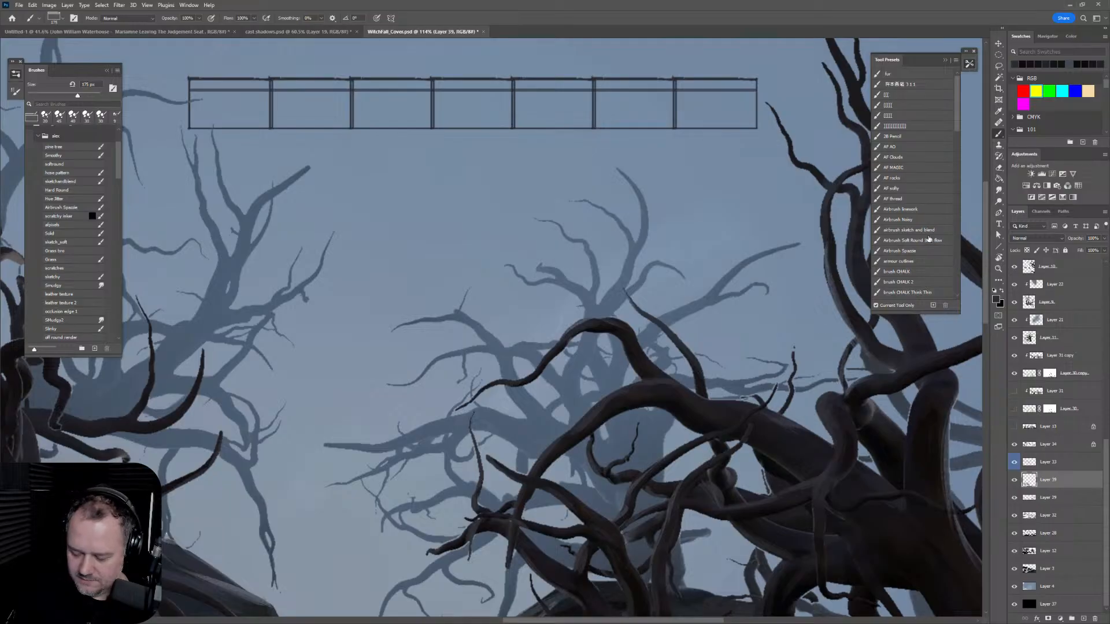
left_click_drag(958, 137, 955, 299)
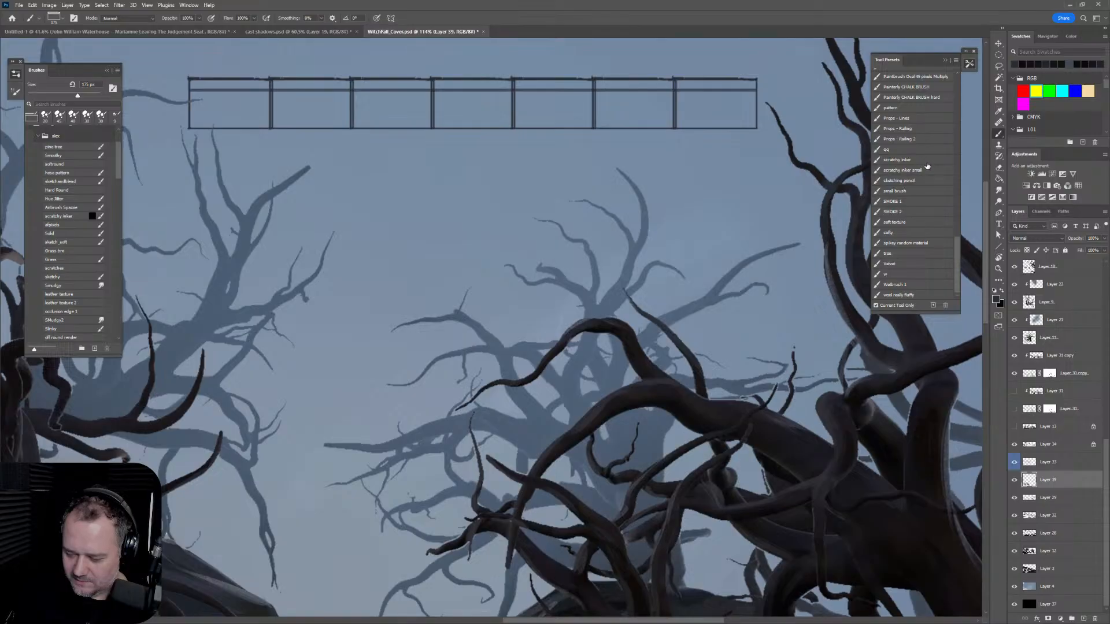
left_click(924, 130)
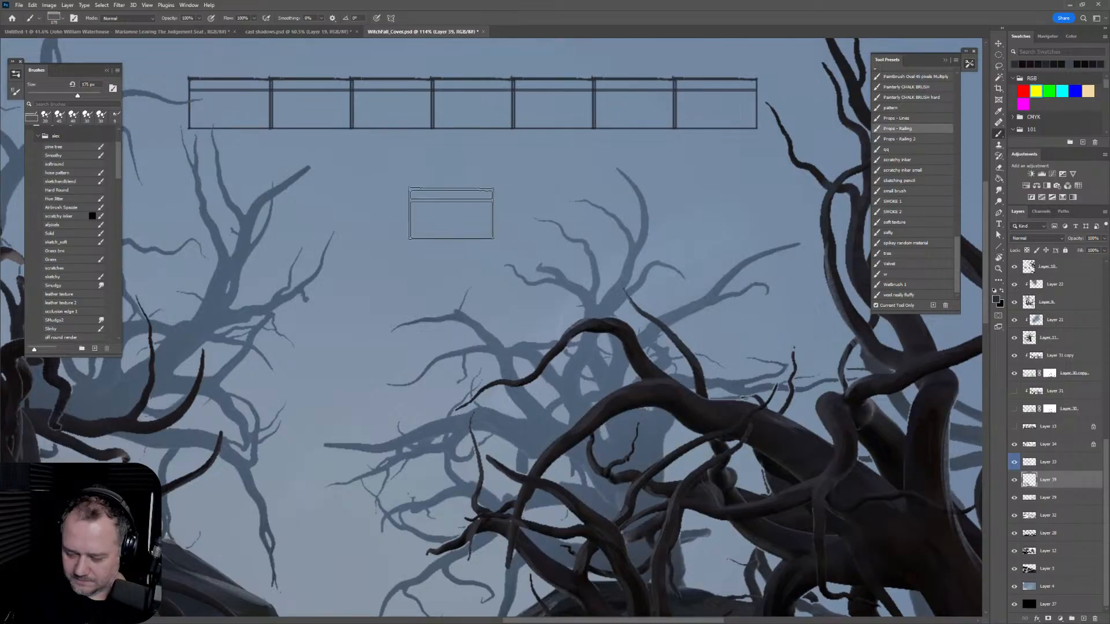
left_click(937, 142)
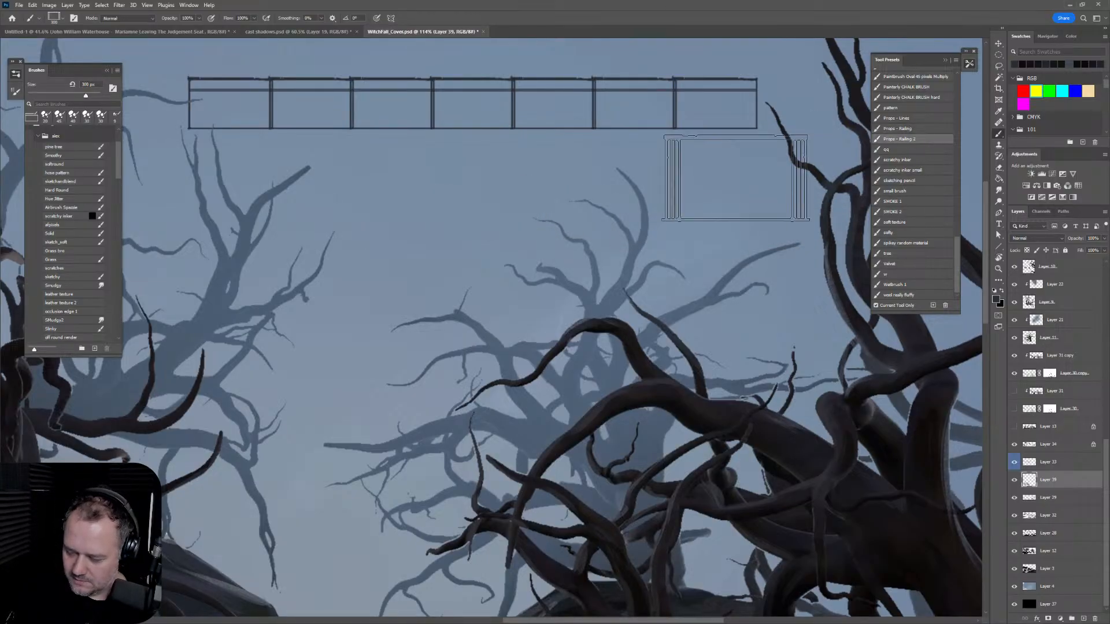
left_click_drag(334, 209, 613, 208)
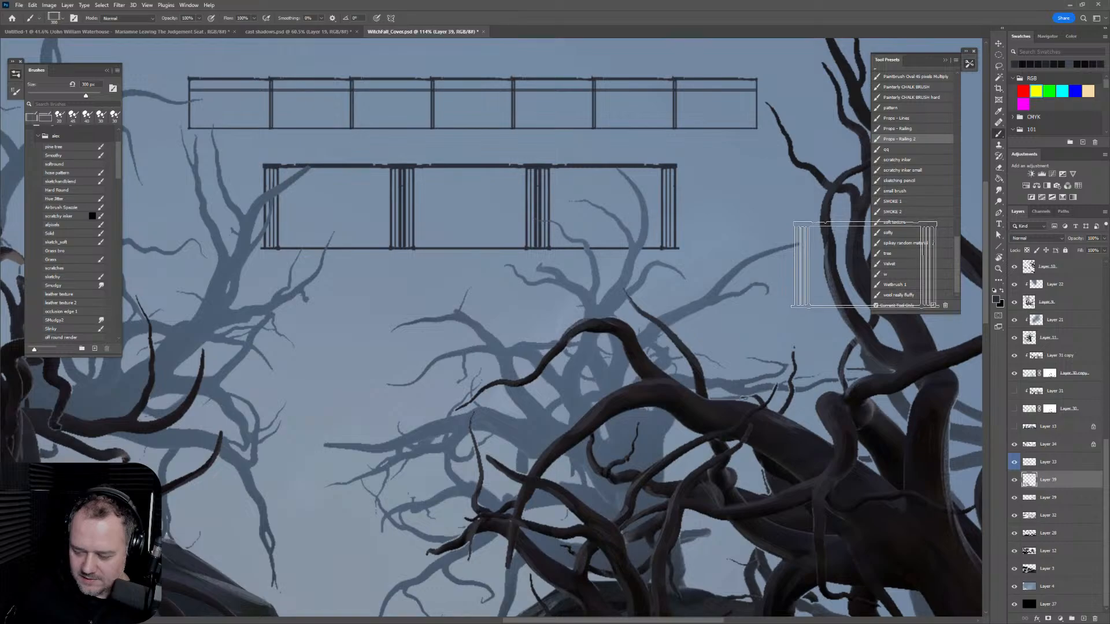
key("ctrl+z")
key("ctrl+z")
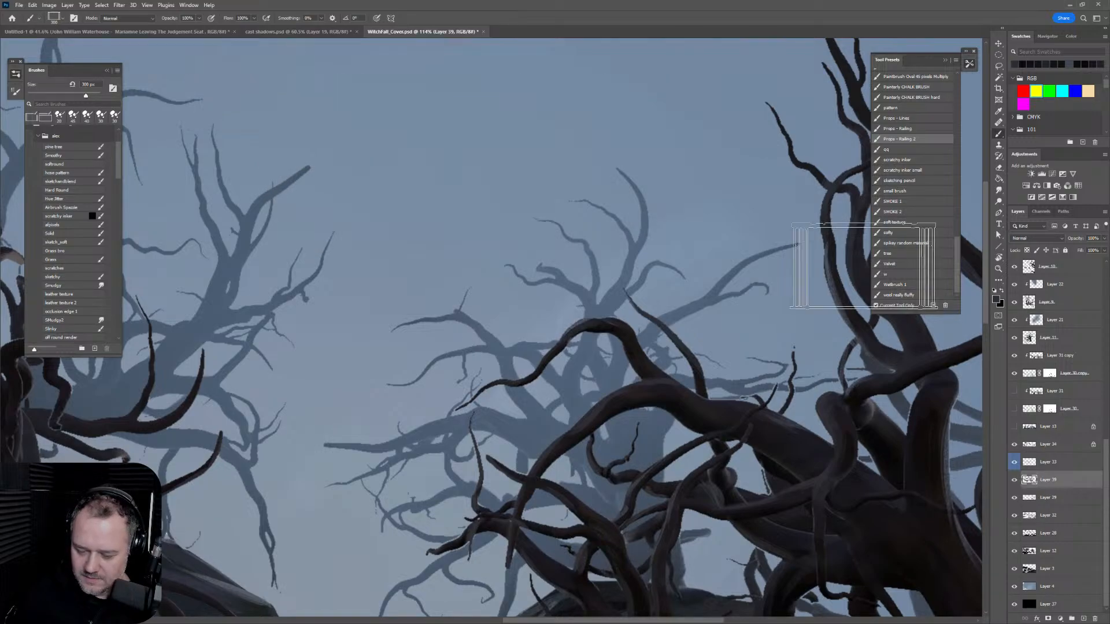
Step: Hide the tool preset list and bring the waterfall and rock slope back into view with the Brush tool active
left_click(970, 64)
key("z")
left_click(650, 344, "alt")
left_click_drag(650, 344, 598, 346)
key("space")
mouse_move(624, 433)
left_mouse_down()
mouse_move(635, 340)
mouse_move(627, 245)
left_mouse_up()
key("z")
left_click_drag(552, 287, 619, 310)
key("r")
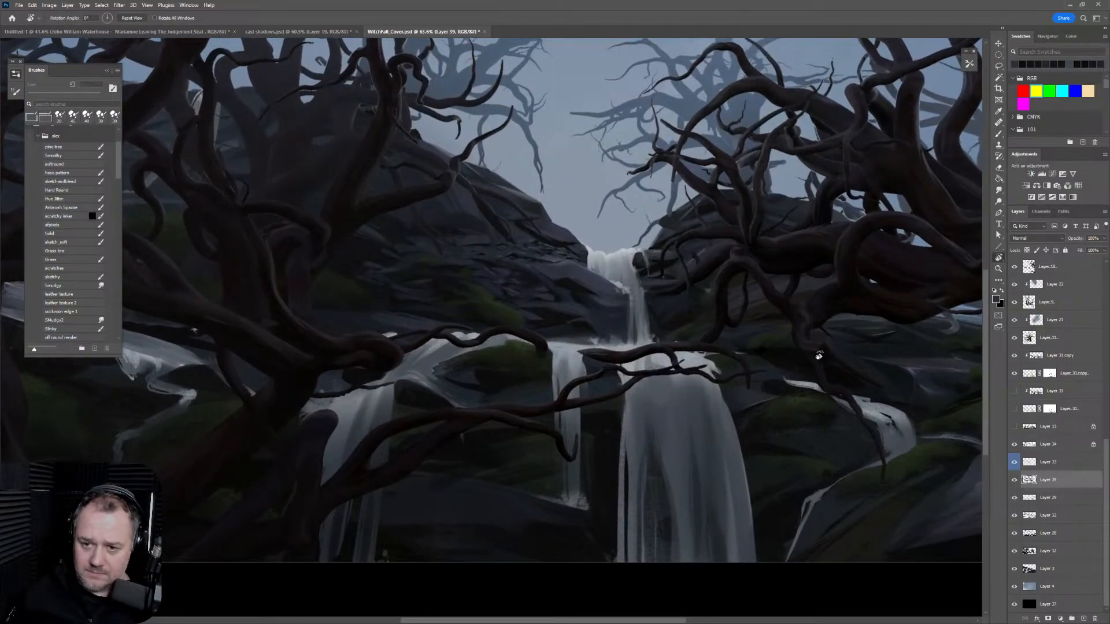
key("b")
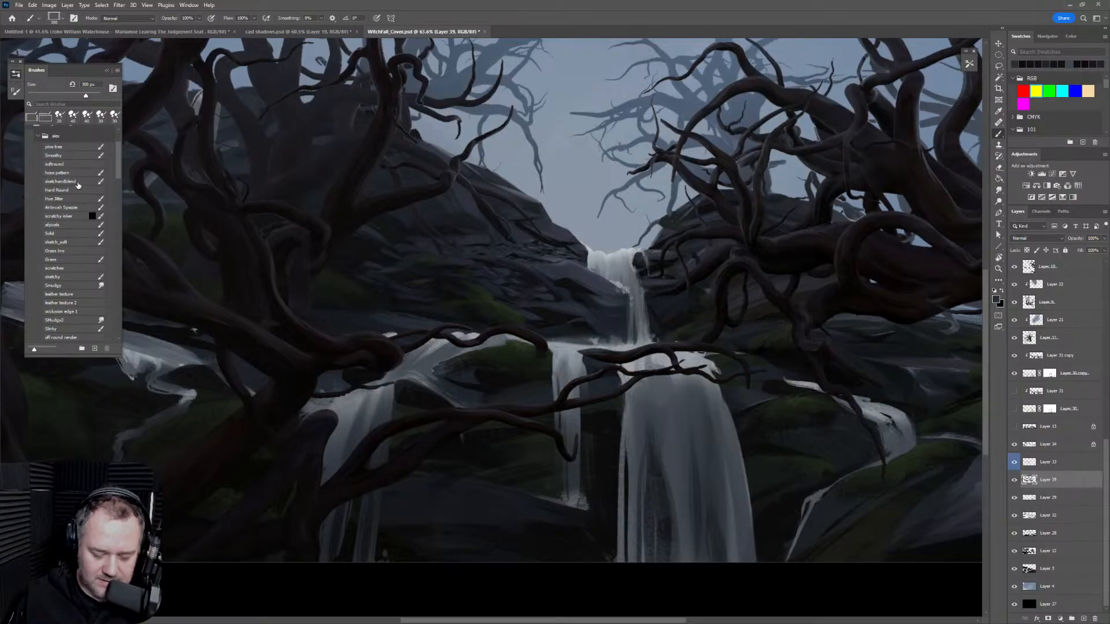
Step: Choose the grass brush preset listed below sketch_soft at 25 px, test a short stroke on the slope, undo it, and review the painting
left_click(75, 251)
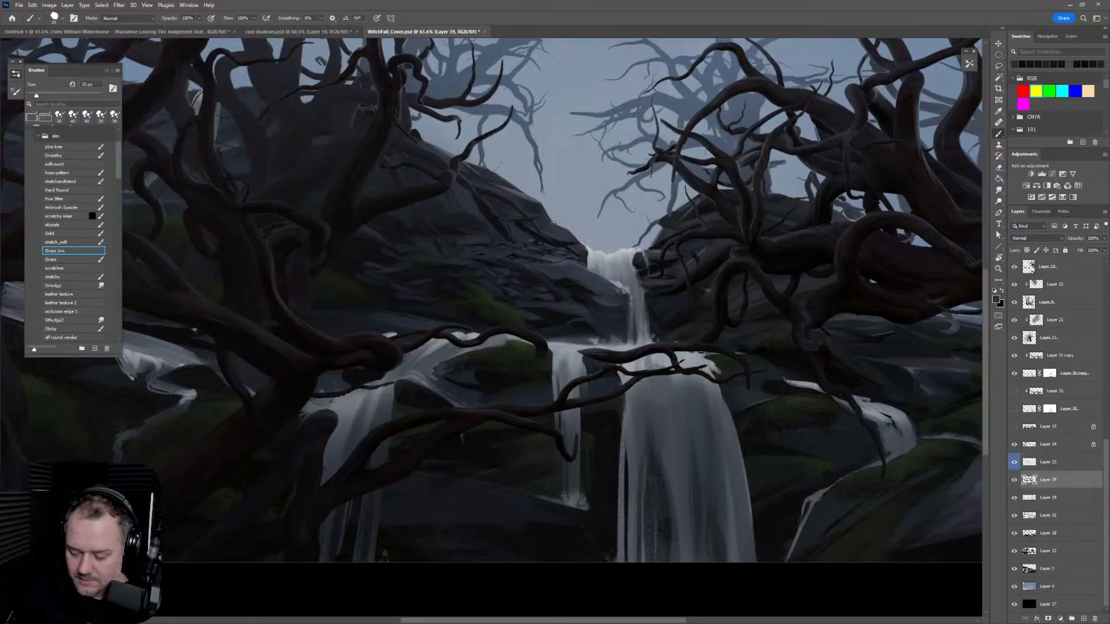
left_click_drag(412, 249, 409, 259)
key("ctrl+z")
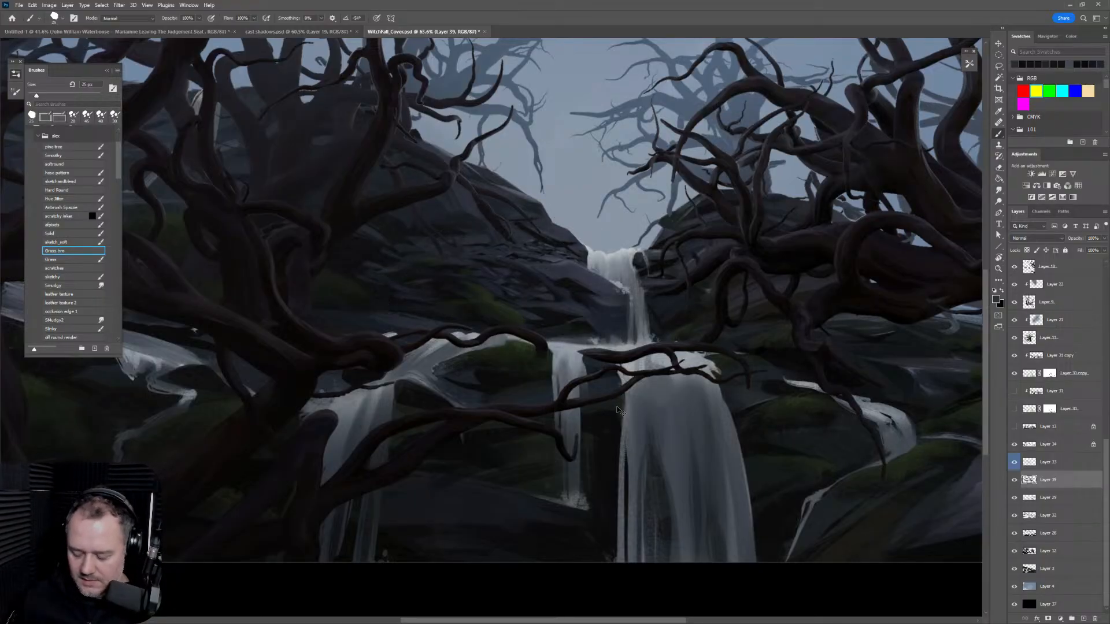
scroll(617, 409, "up", 5)
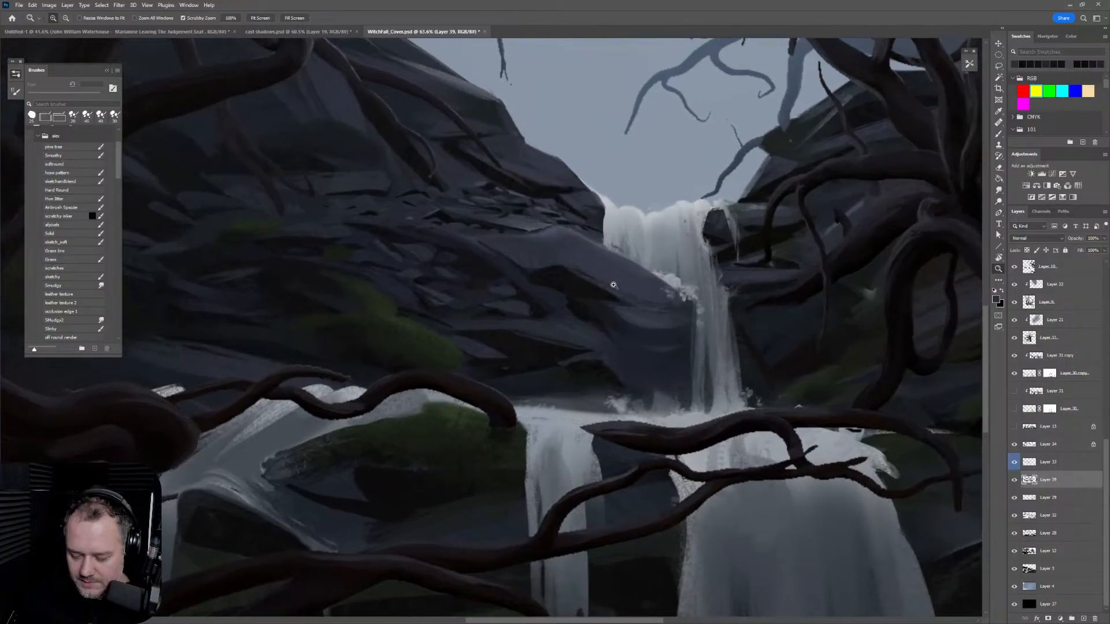
scroll(707, 189, "down", 6)
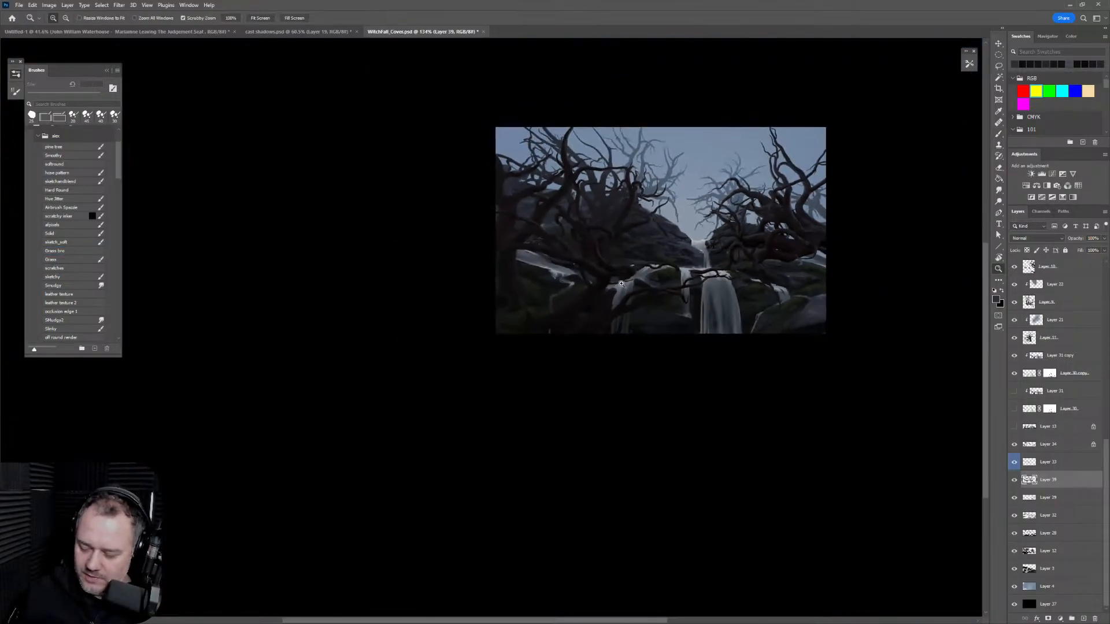
scroll(707, 190, "up", 2)
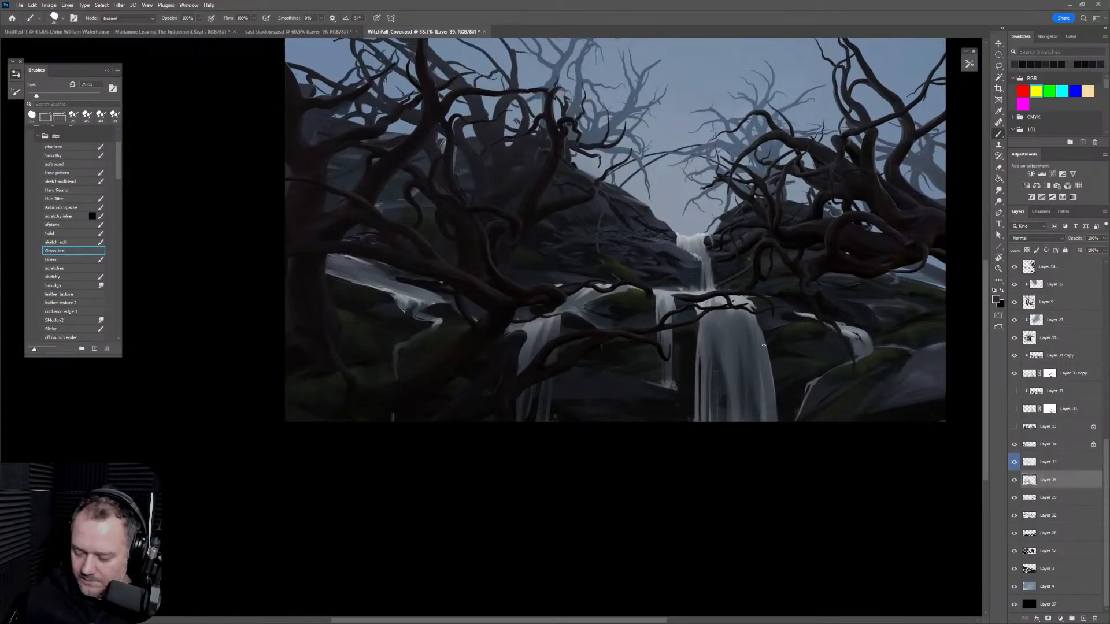
scroll(670, 164, "up", 3)
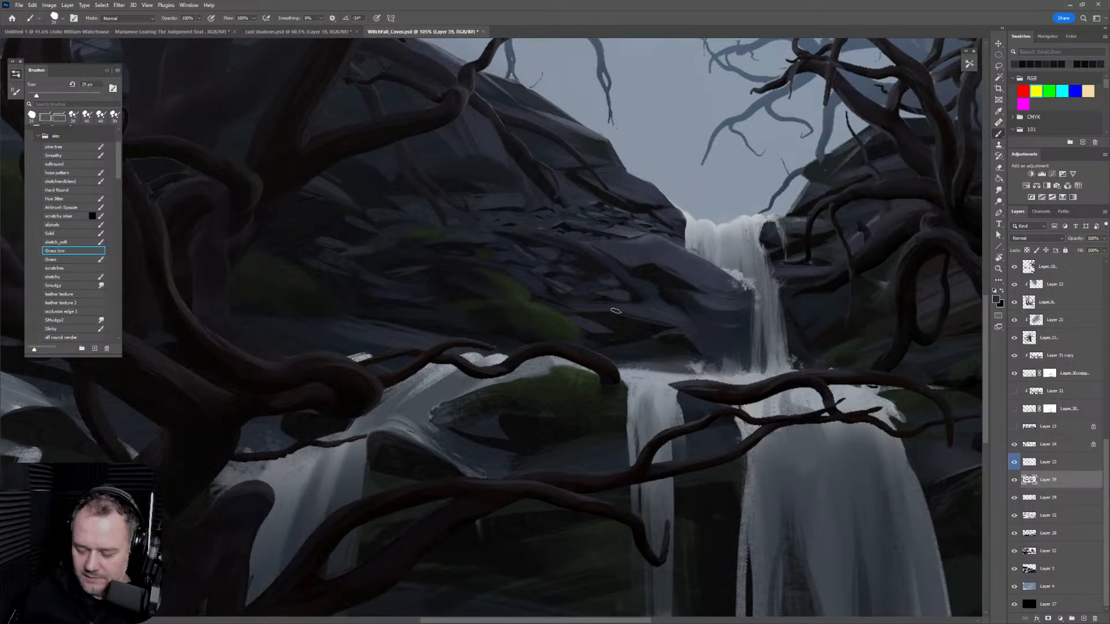
Step: Paint rock texture along the lower slope above the foreground branches, using sampled dark tones and brush sizes from 100 down to 50 px
key("ctrl+space")
left_click_drag(449, 327, 431, 365)
left_click(393, 339)
key("bracketright")
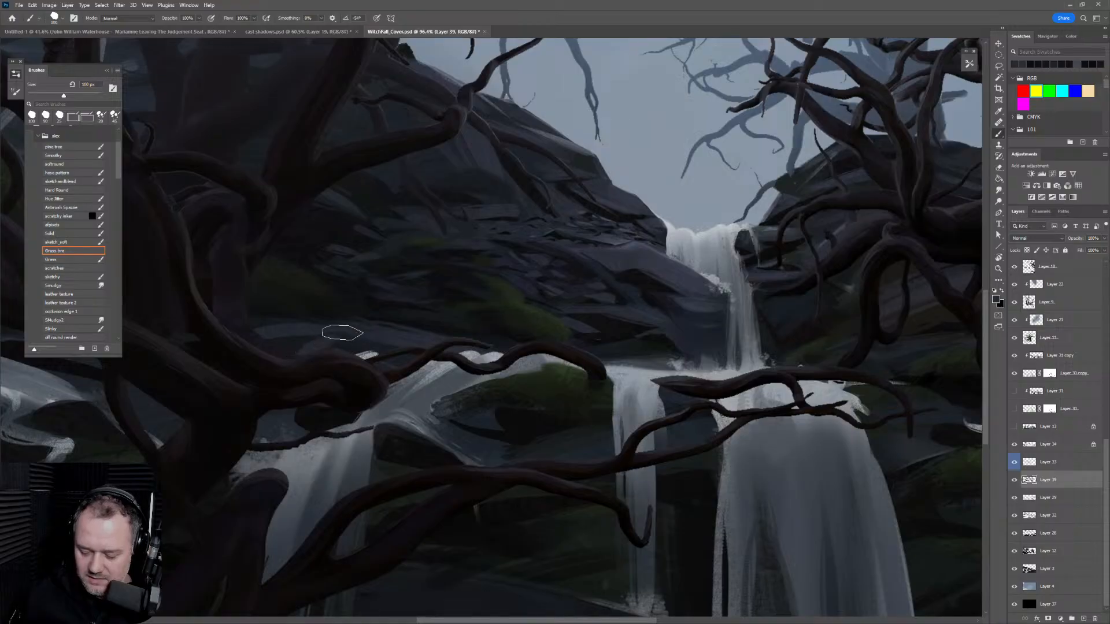
left_click(344, 329, "alt")
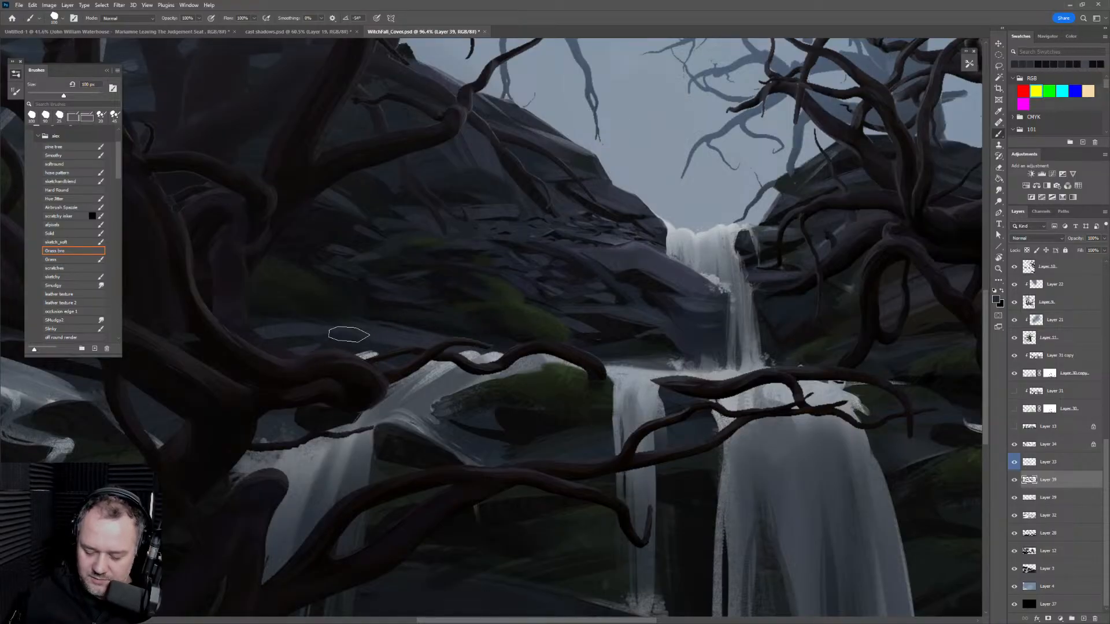
key("bracketleft")
key("bracketleft")
key("bracketleft")
key("bracketleft")
key("bracketleft")
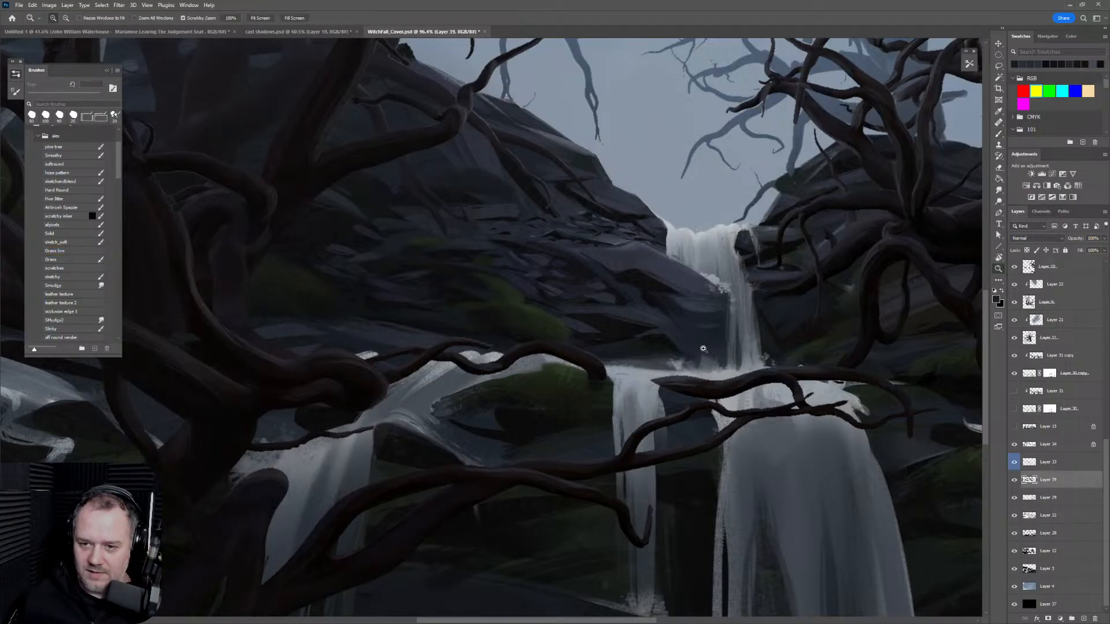
Step: Start texturing the rock bank beside the upper waterfall with sampled dark colour, undoing a stray stroke and reducing the brush to 25 px
scroll(708, 335, "down", 3)
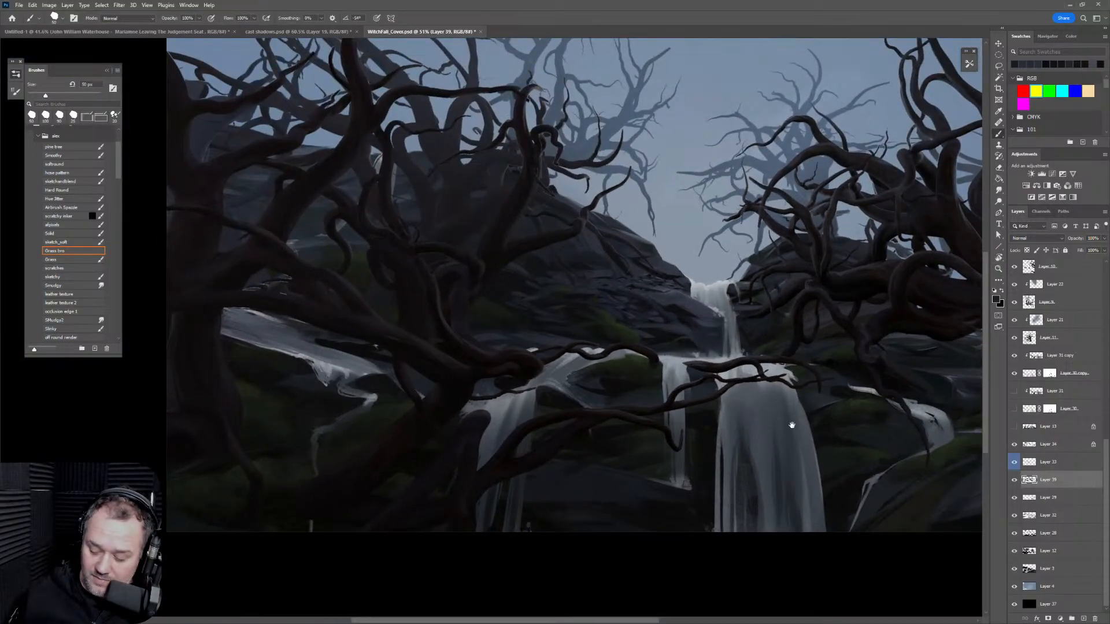
left_click_drag(788, 419, 644, 407)
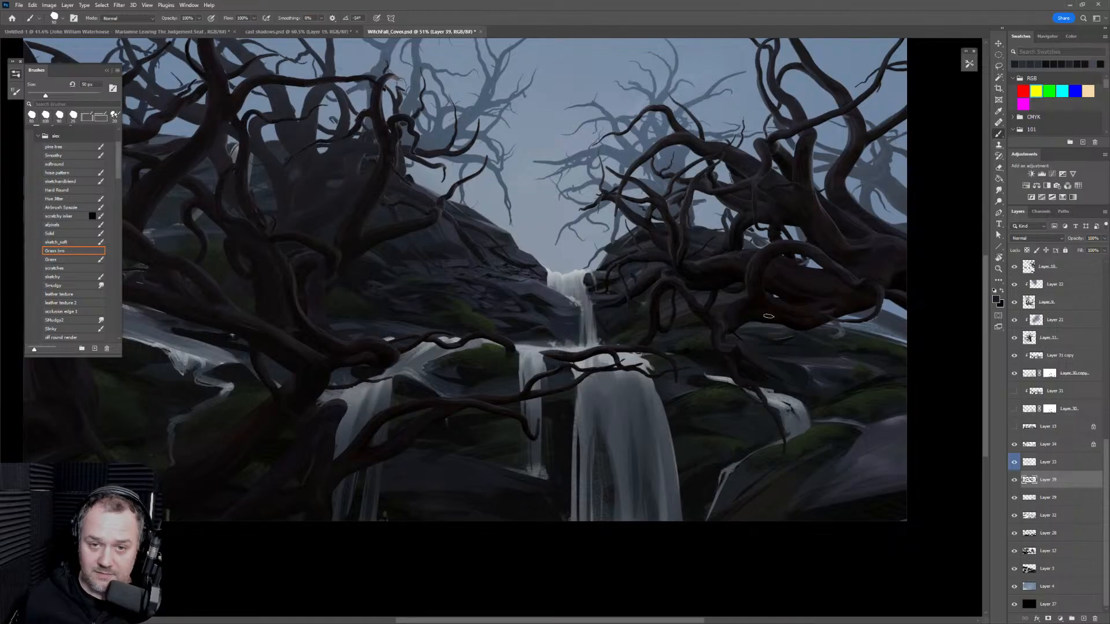
scroll(605, 287, "up", 3)
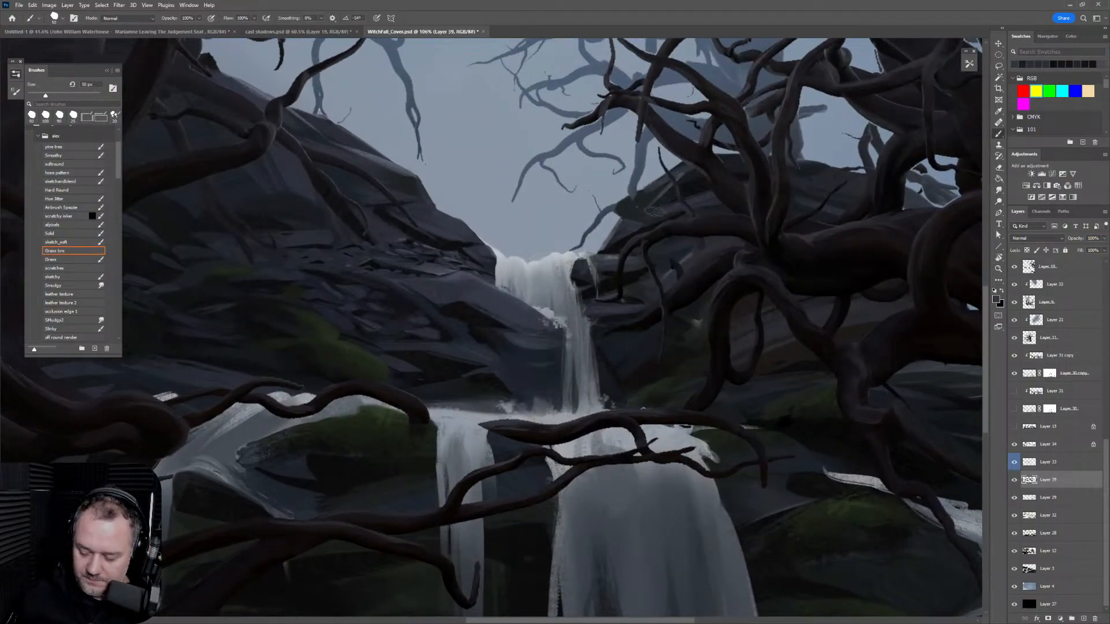
key("bracketleft")
key("ctrl+z")
left_click(604, 279, "alt")
left_click_drag(587, 292, 599, 291)
key("bracketleft")
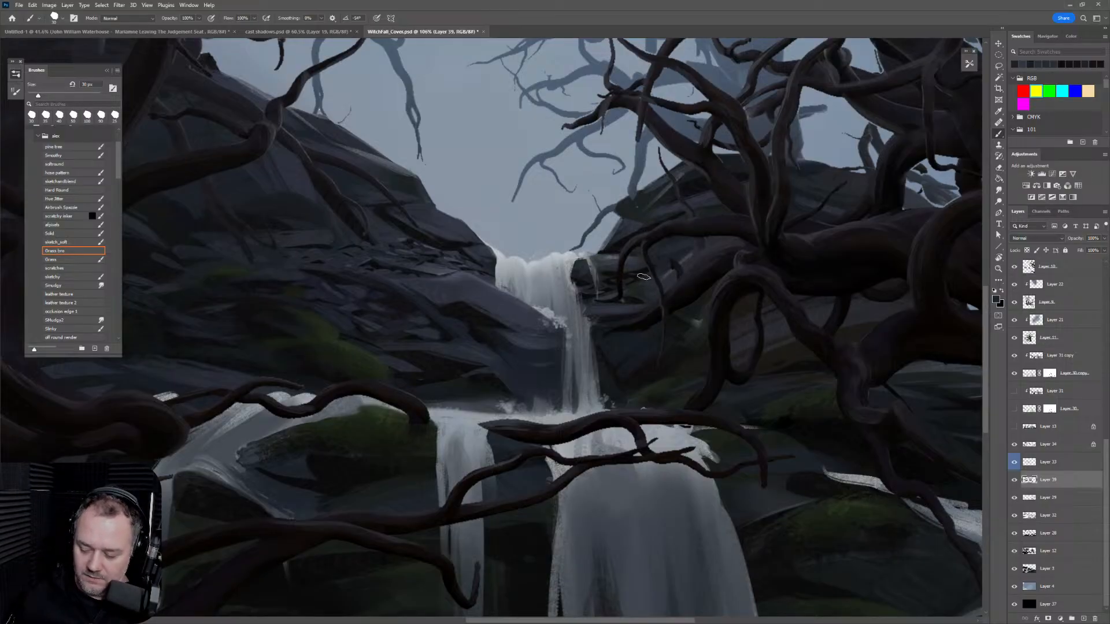
key("bracketleft")
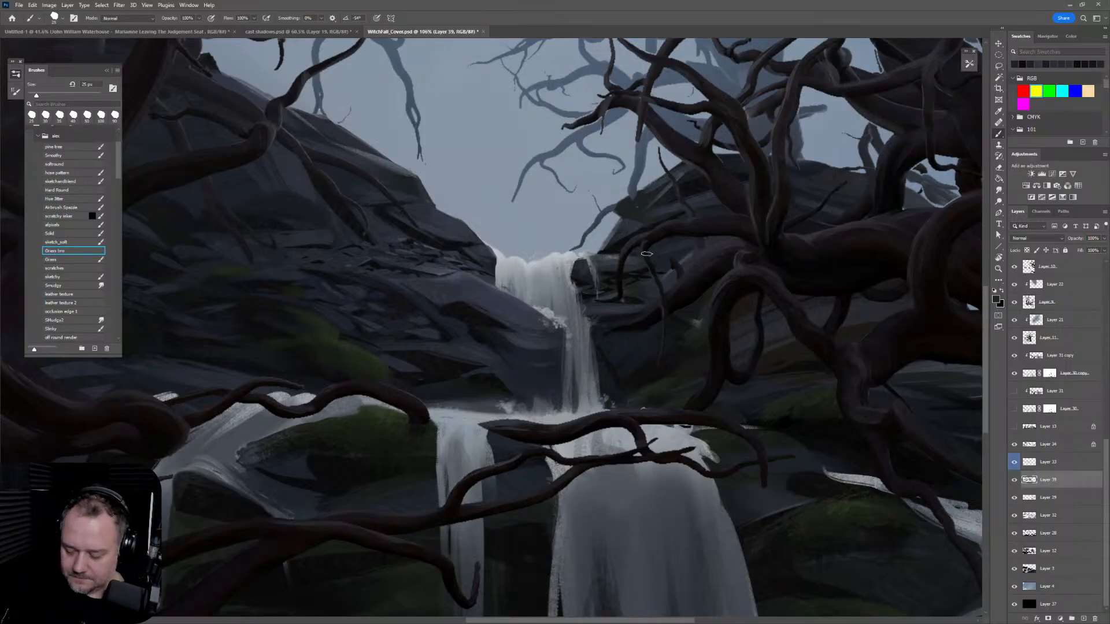
Step: Add lighter rock strokes to the small ledges beside the upper waterfall with a sampled colour, reducing the brush to 9 px
scroll(624, 275, "up", 2)
left_click(614, 250, "alt")
left_click_drag(590, 283, 637, 289)
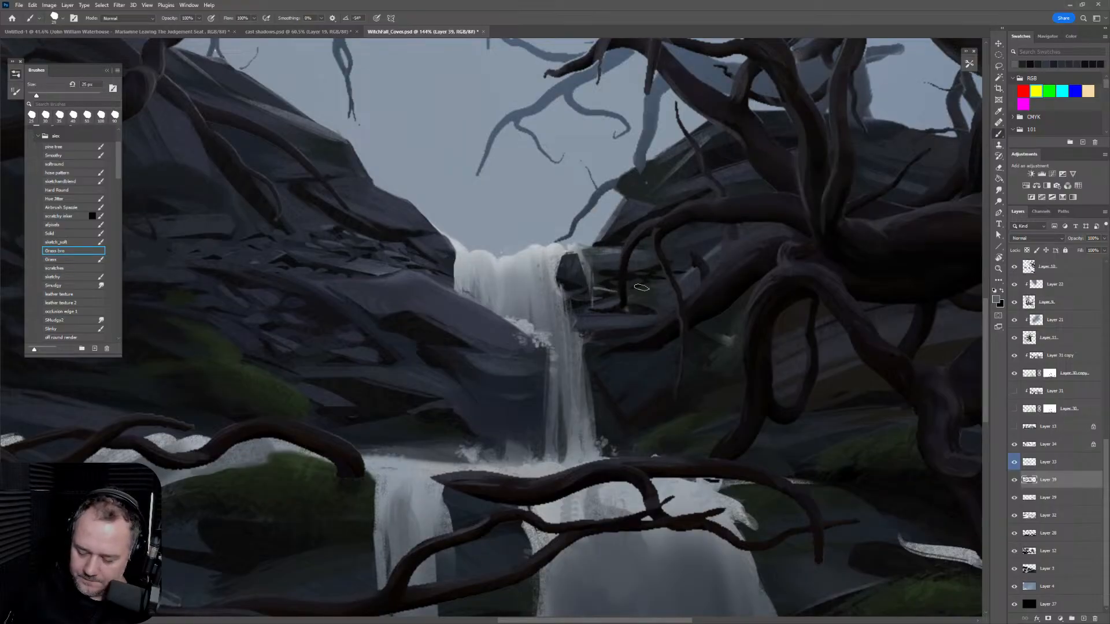
key("bracketleft")
key("bracketleft")
key("bracketleft")
key("bracketleft")
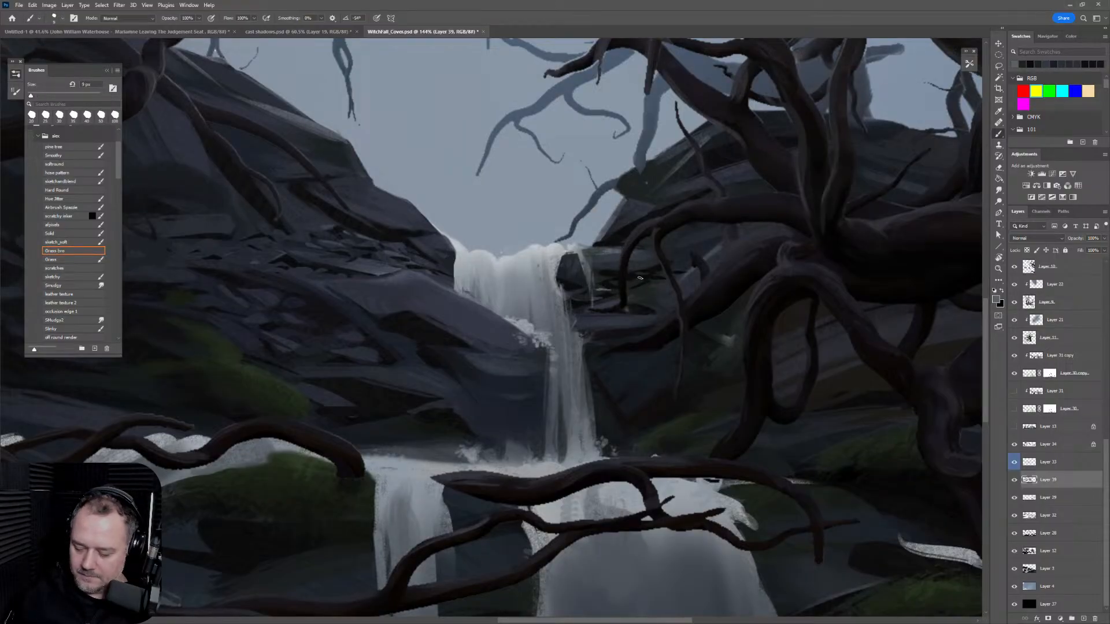
Step: Detail the ledge edges and dark gaps beneath the curved branch with resampled rock colours and brush sizes between 10 and 20 px
left_click(640, 253, "alt")
key("bracketright")
left_click_drag(633, 273, 651, 273)
key("bracketright")
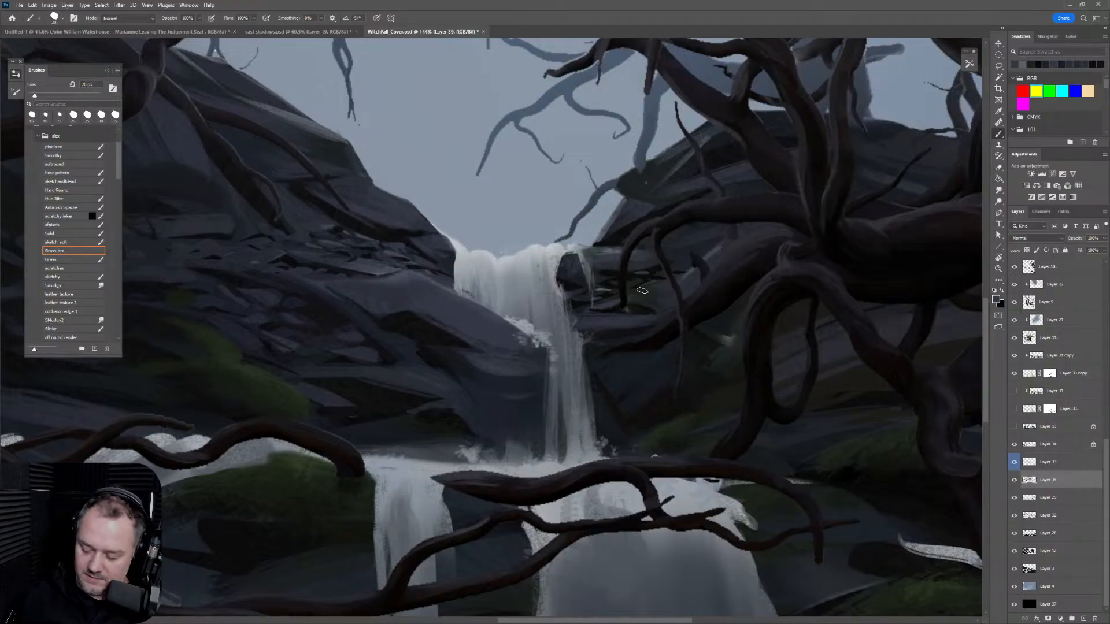
left_click(648, 280, "alt")
left_click(647, 276, "alt")
key("bracketleft")
key("bracketleft")
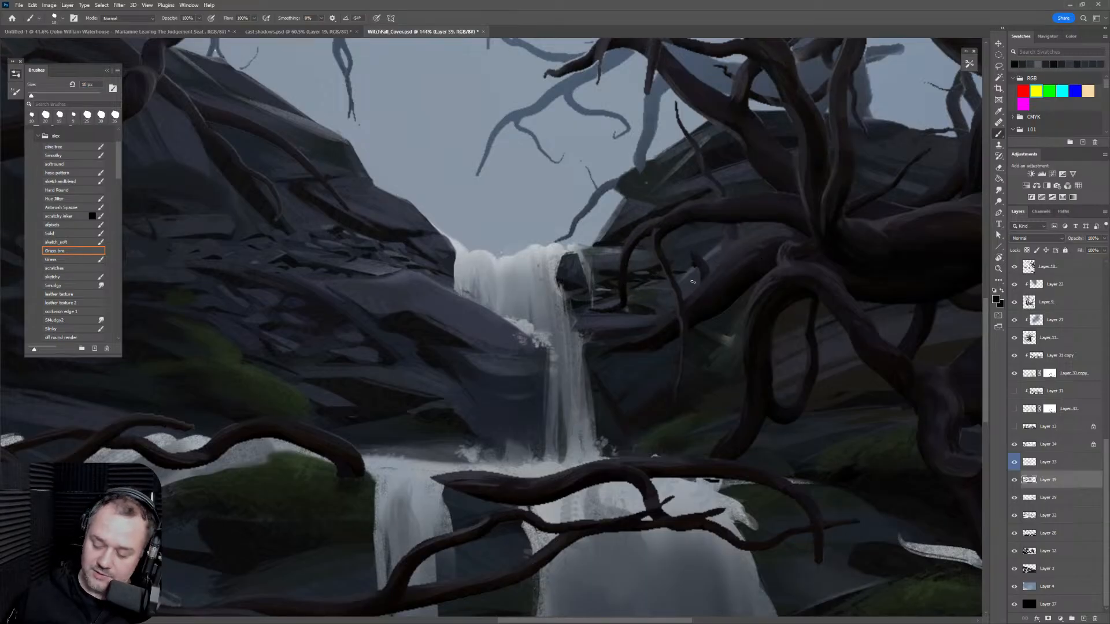
left_click(613, 293, "alt")
key("bracketright")
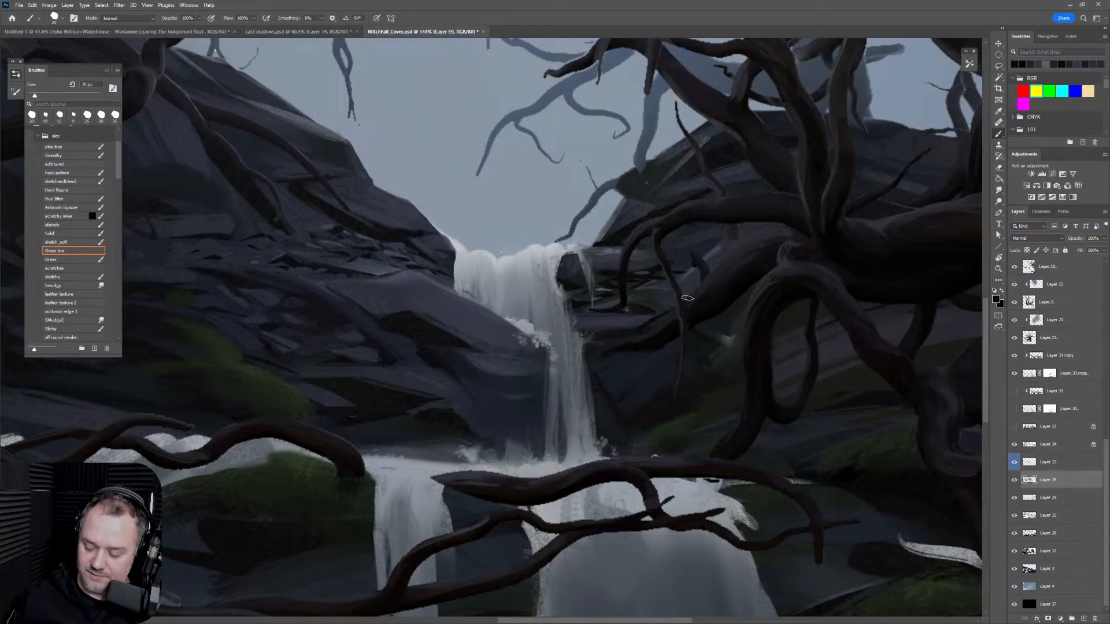
Step: Review the whole scene, then extend the rock detail behind the branches beside the upper waterfall with brush sizes of about 20 to 30 px
scroll(669, 333, "down", 5)
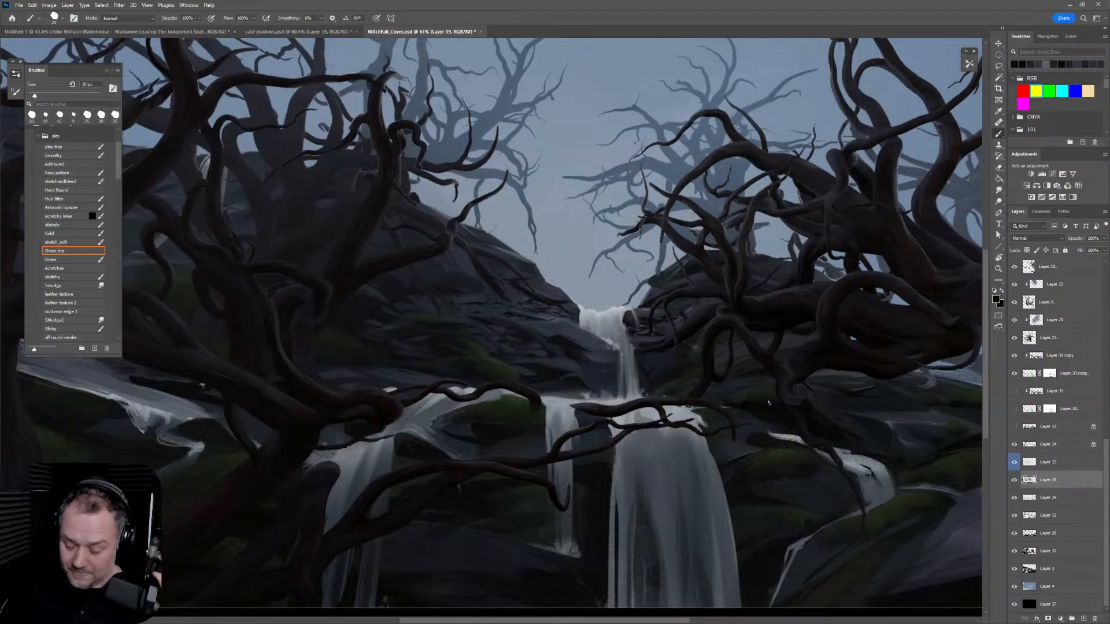
key("ctrl+space")
left_click_drag(726, 326, 780, 303)
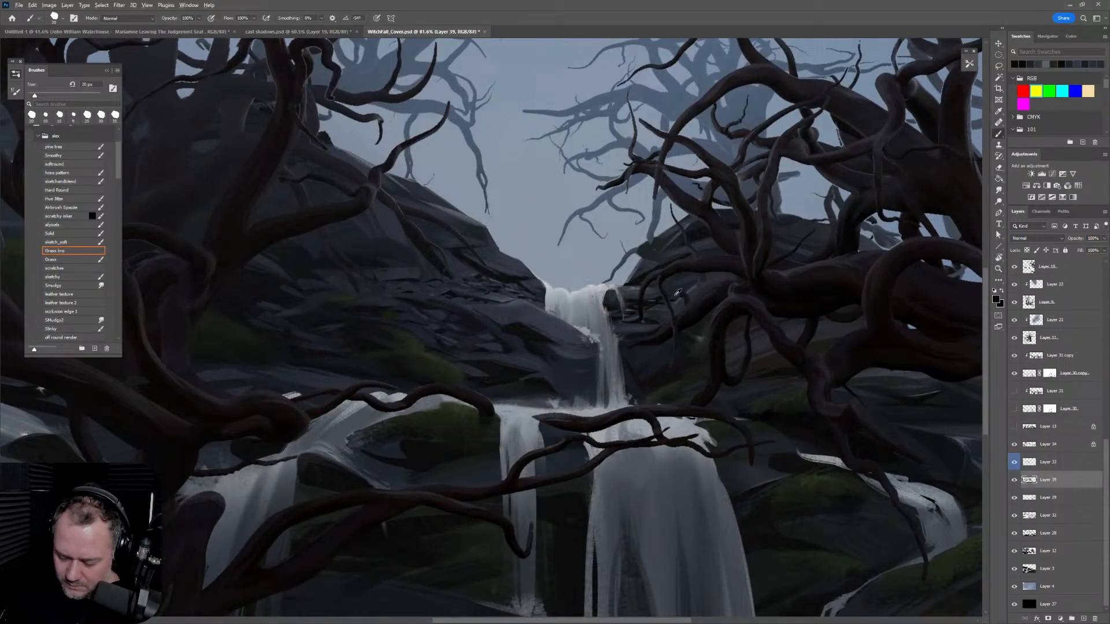
key("bracketright")
key("ctrl+space")
left_click_drag(682, 295, 694, 293)
key("bracketright")
key("bracketright")
key("bracketleft")
key("bracketleft")
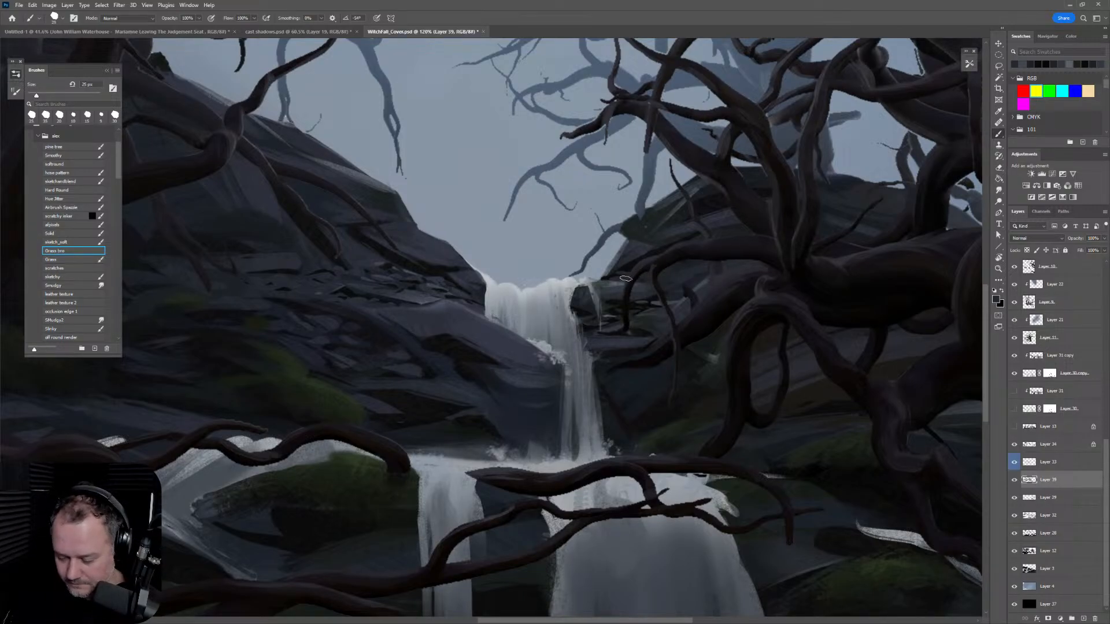
key("bracketleft")
key("bracketright")
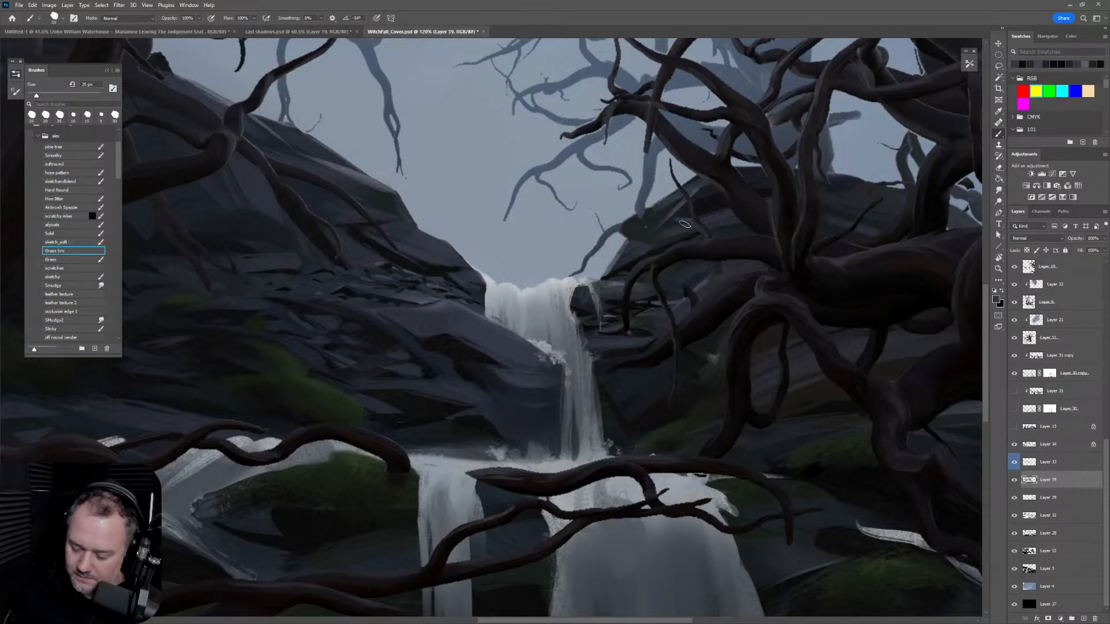
left_click(617, 299, "alt")
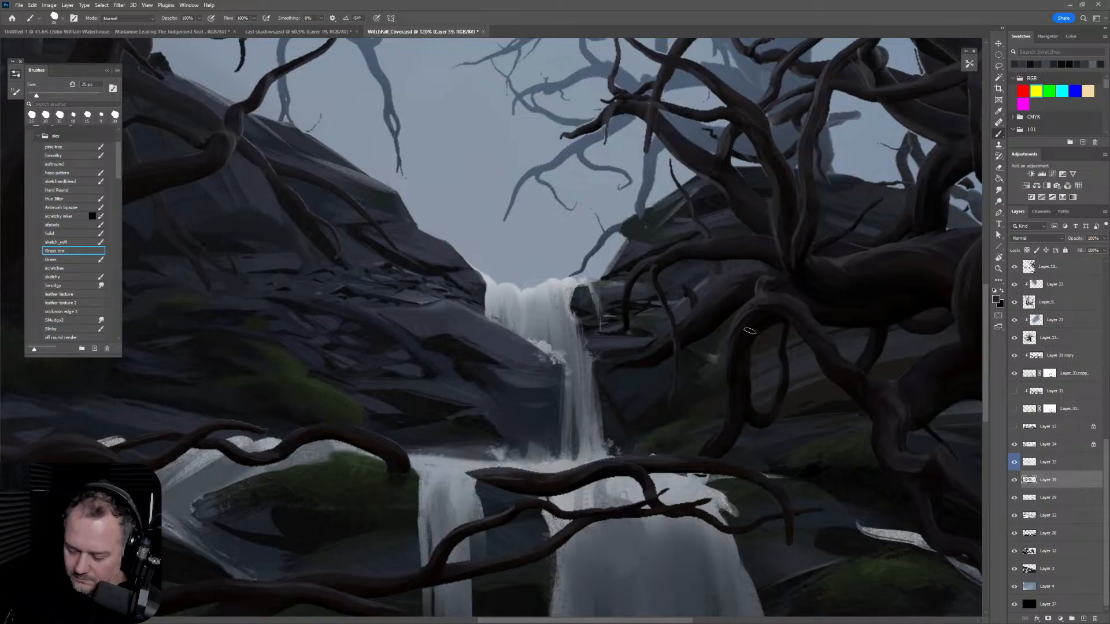
key("bracketright")
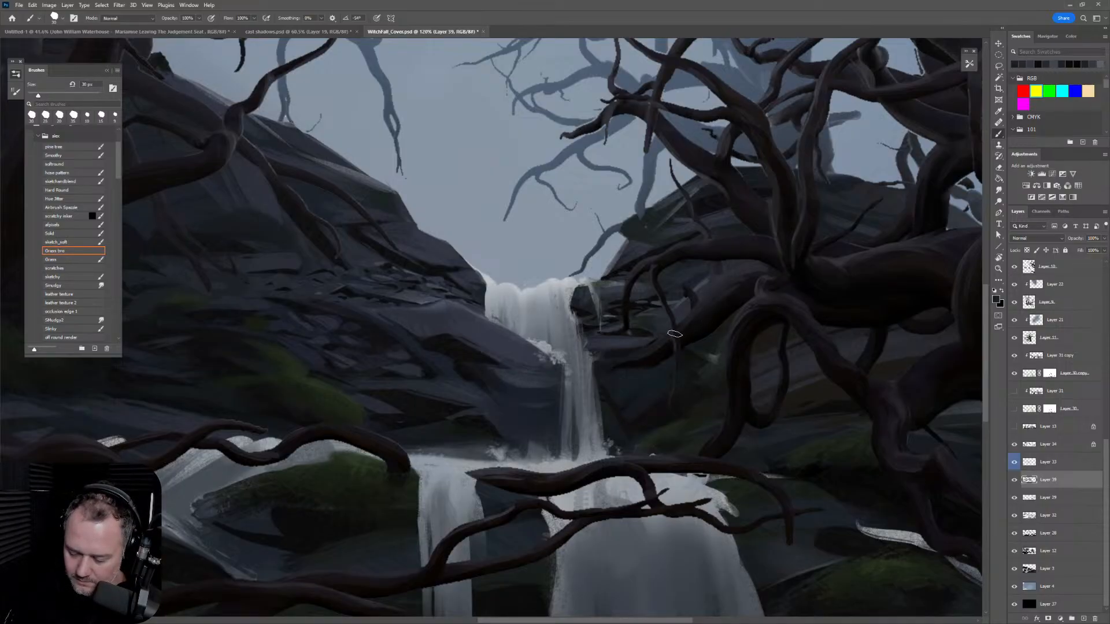
Step: Break up the crevice beneath the large boulder on the opposite slope with sampled rock tones, reducing the brush from 35 to 20 px
left_click(445, 364, "alt")
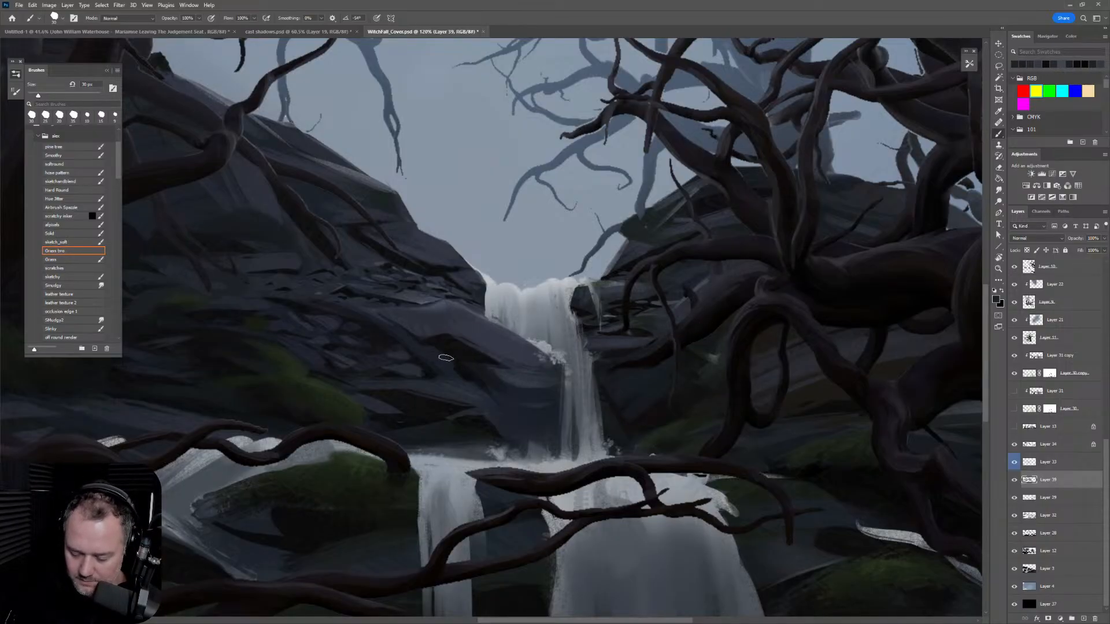
key("bracketright")
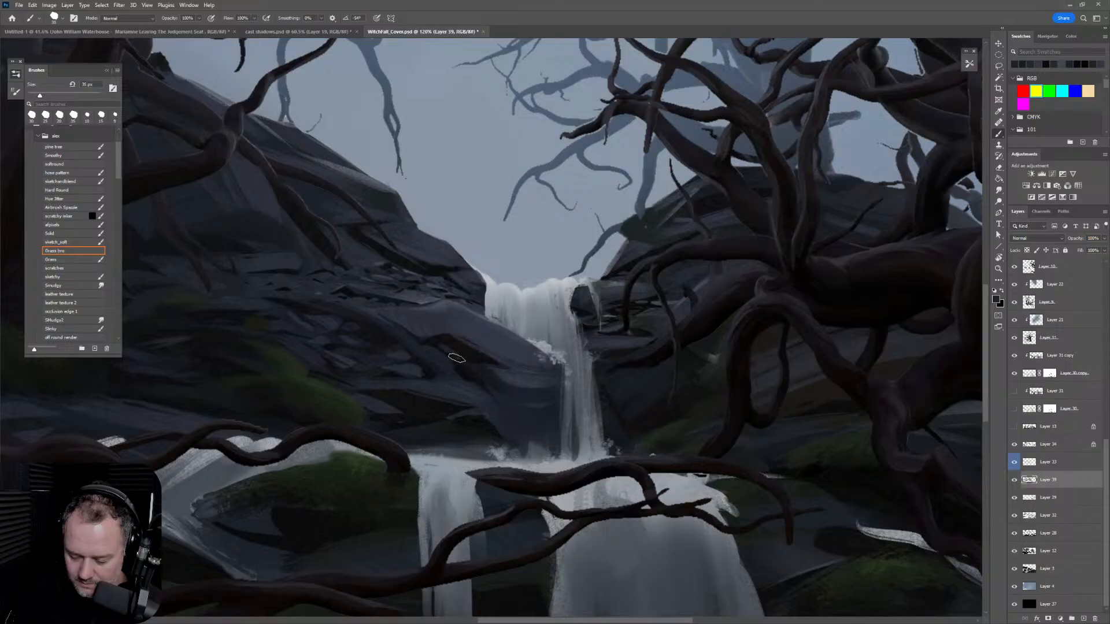
left_click(491, 368, "alt")
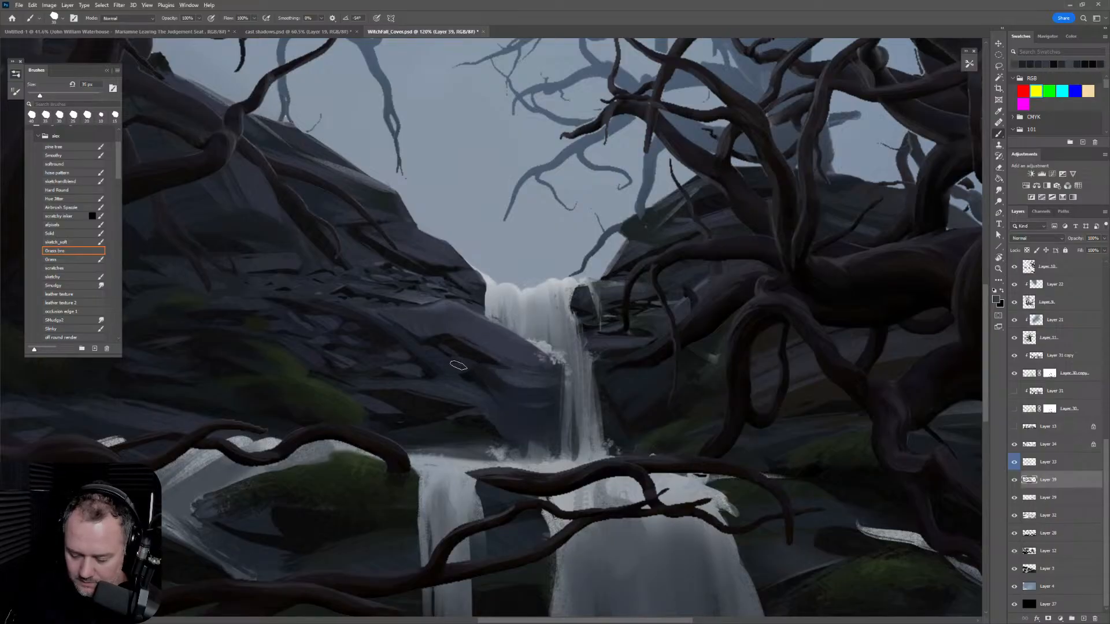
left_click_drag(470, 377, 474, 381)
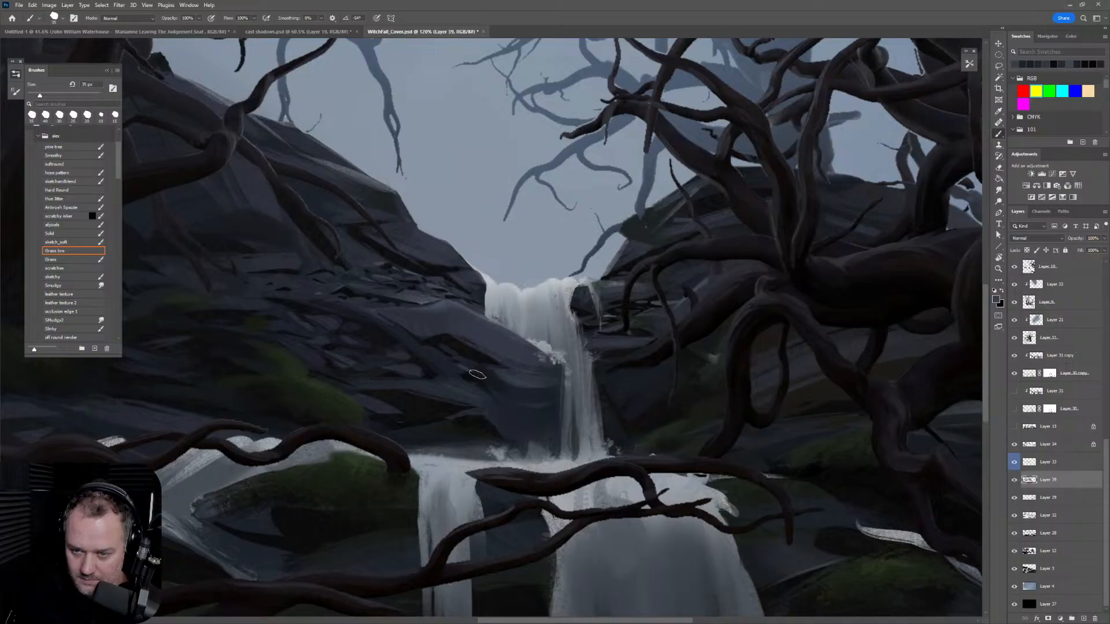
key("bracketleft")
left_click(469, 375, "alt")
key("bracketleft")
key("bracketleft")
key("bracketleft")
left_click(463, 348, "alt")
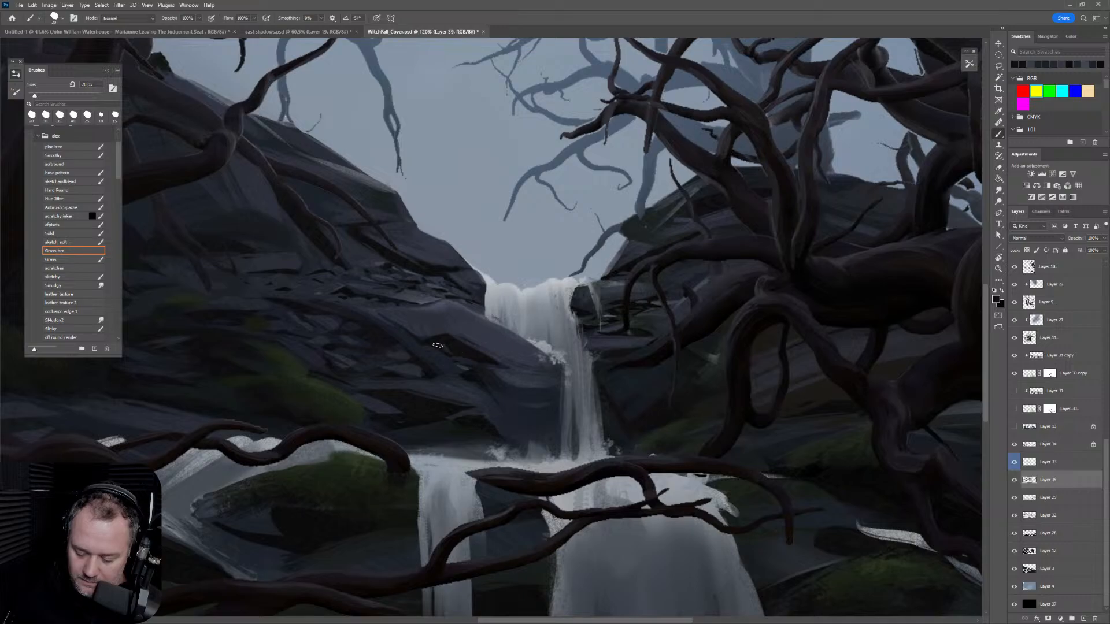
Step: Refine the planes of the large boulder beside the upper waterfall with sampled rock tones and a 20 to 25 px brush
key("h")
key("r")
left_click_drag(805, 371, 773, 191)
left_click(526, 299, "alt")
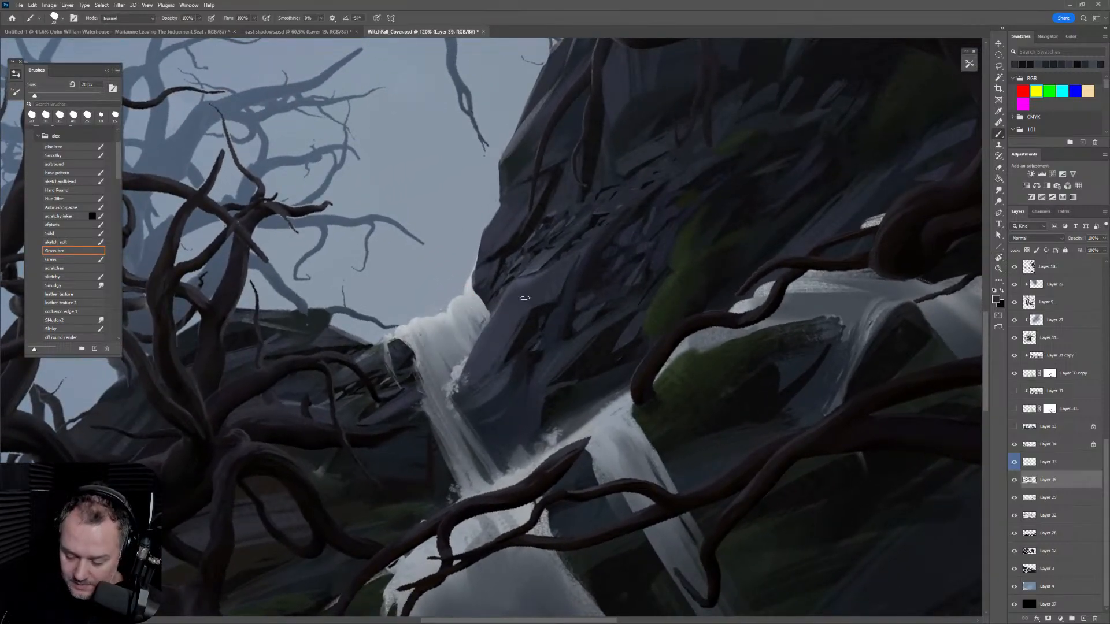
key("bracketright")
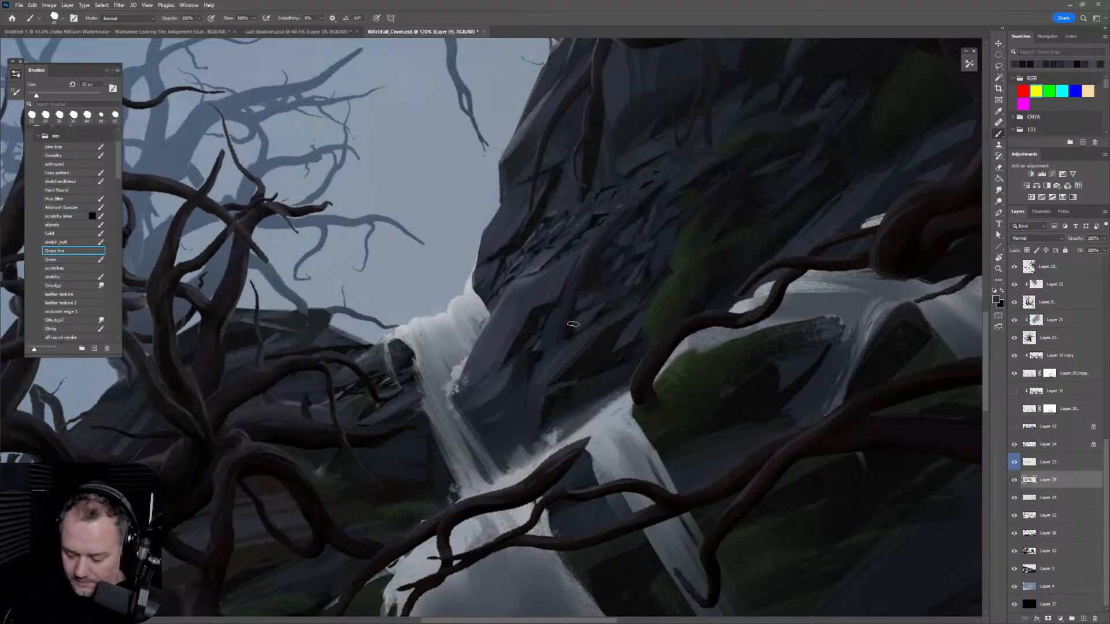
left_click(531, 337, "alt")
key("bracketleft")
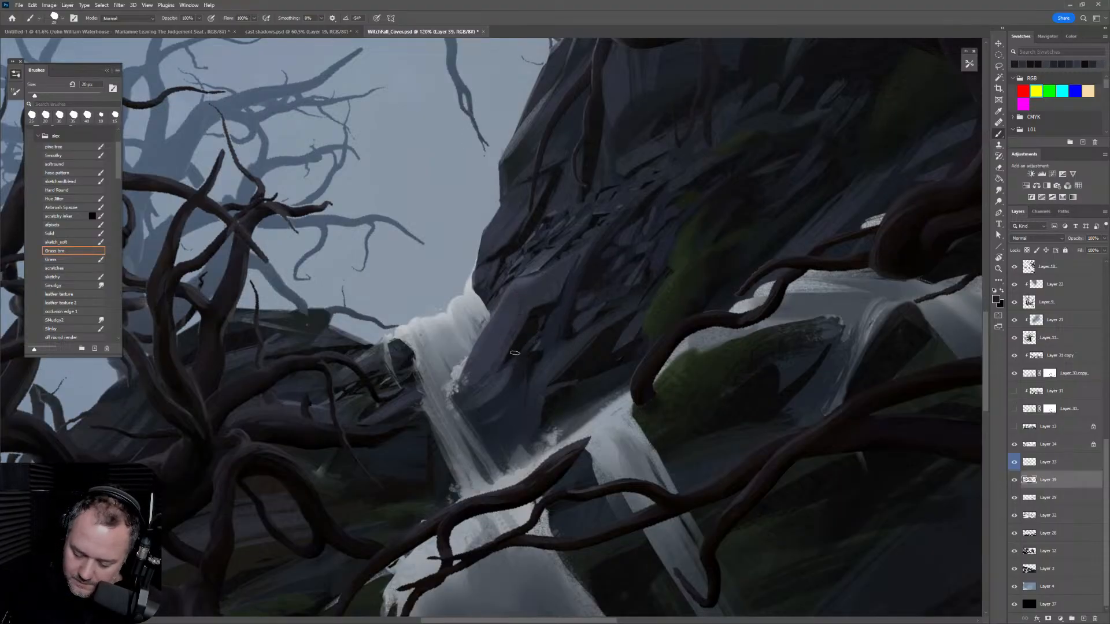
Step: Break up the dark rock base just above the pool with a sampled dark tone and brush sizes of 30 to 35 px
key("bracketright")
key("bracketright")
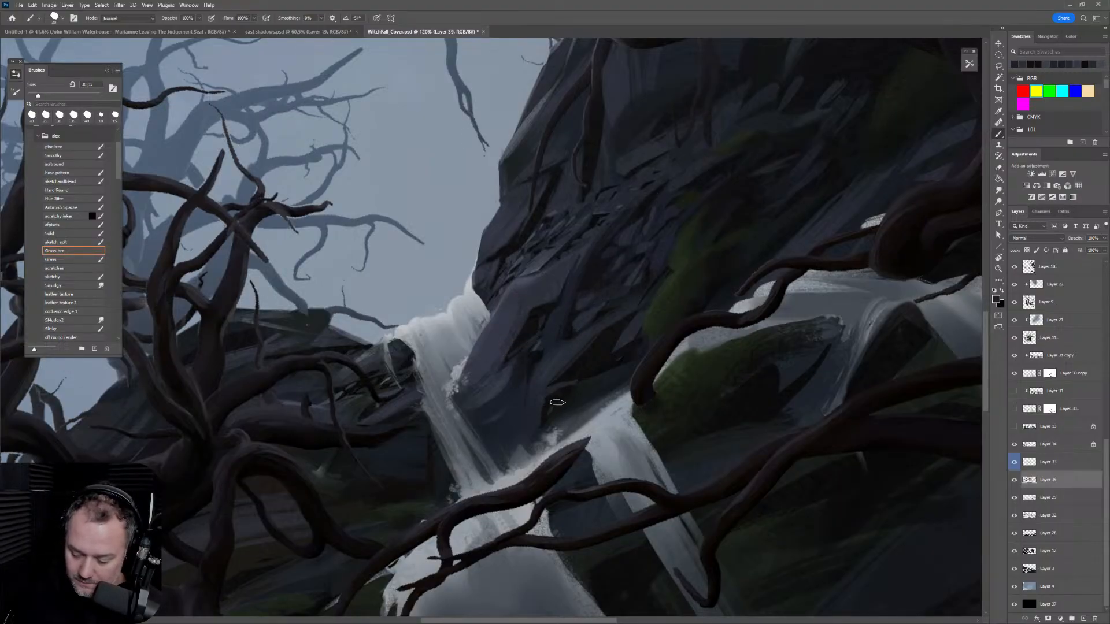
key("bracketright")
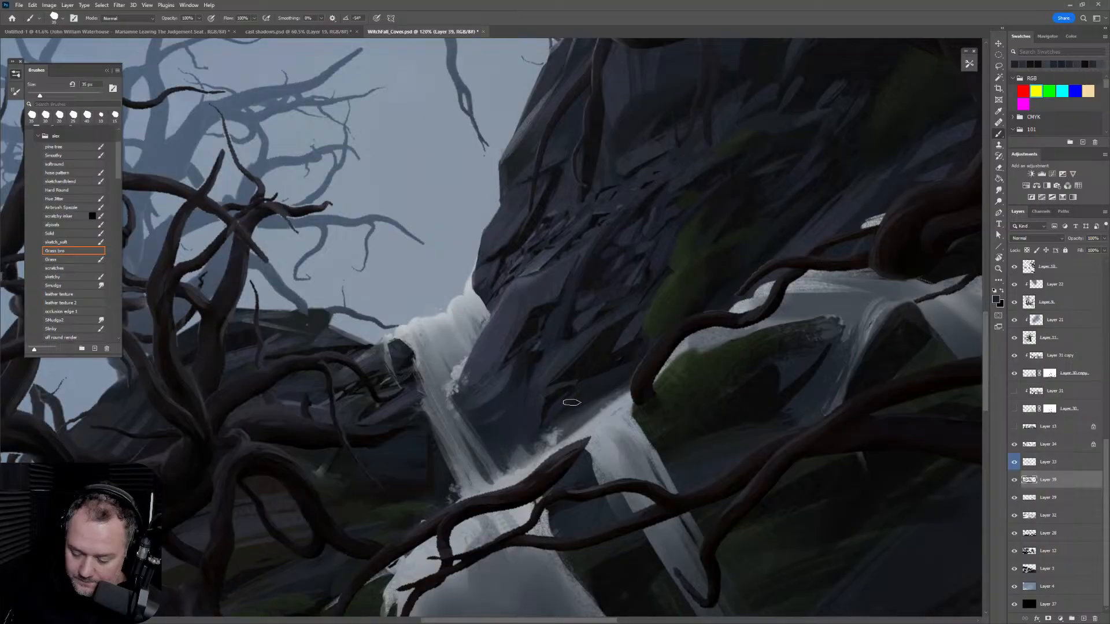
left_click(601, 364, "alt")
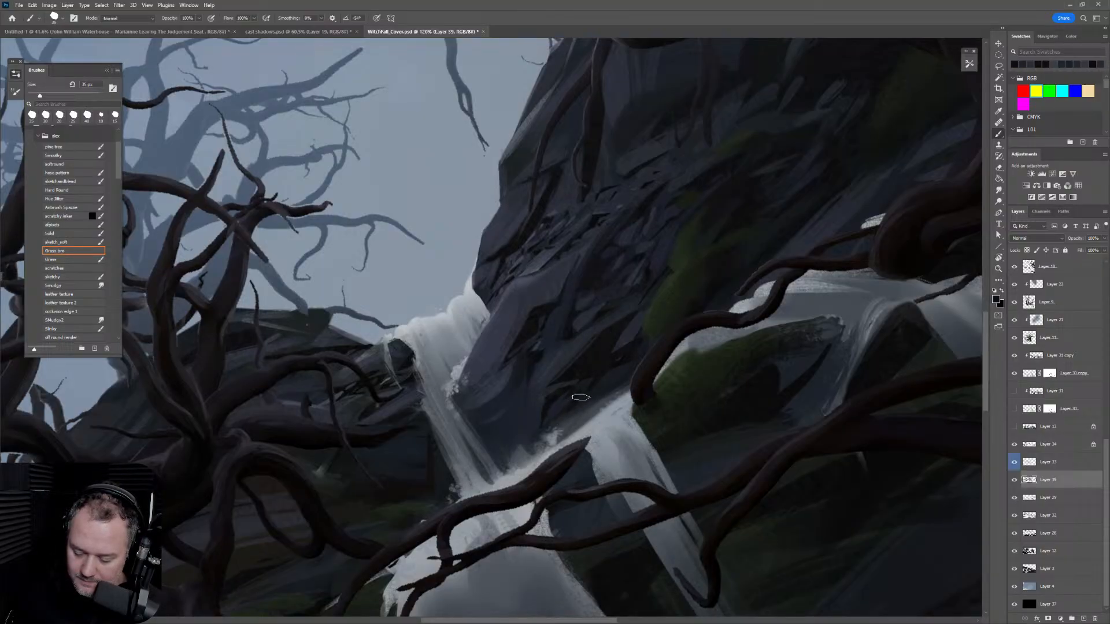
key("bracketleft")
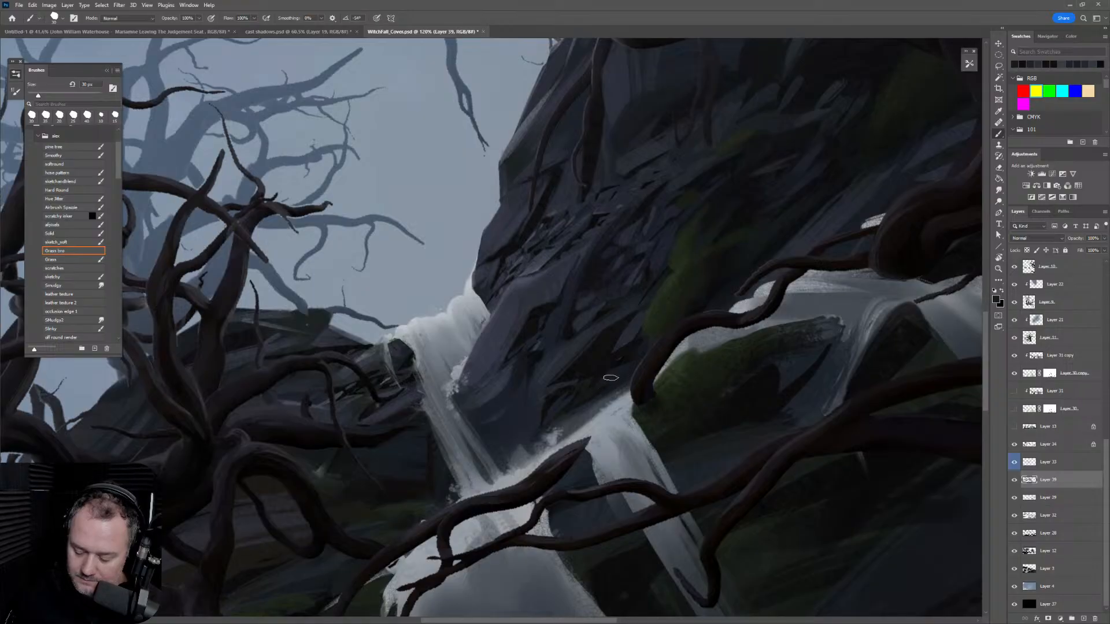
Step: Review the surrounding scene, then add rock strokes to the slope above the moss with a sampled colour and a 25 px brush
key("r")
left_click_drag(696, 340, 694, 408)
key("ctrl+space")
key("r")
left_click_drag(769, 369, 777, 367)
left_click_drag(840, 404, 767, 345)
scroll(682, 315, "up", 4)
key("b")
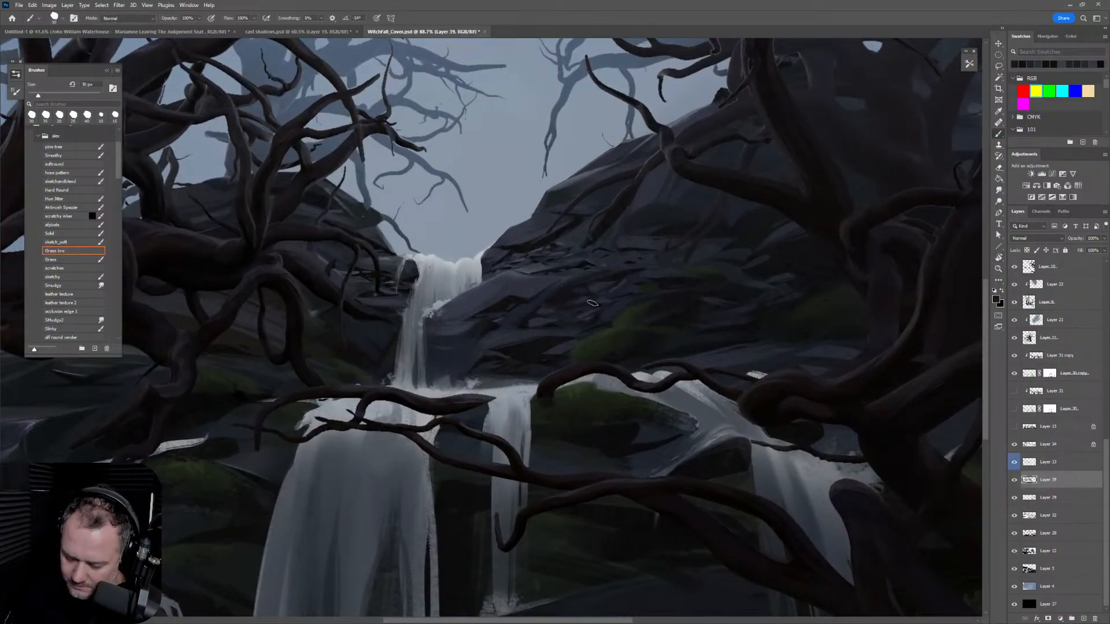
left_click(565, 298, "alt")
key("bracketleft")
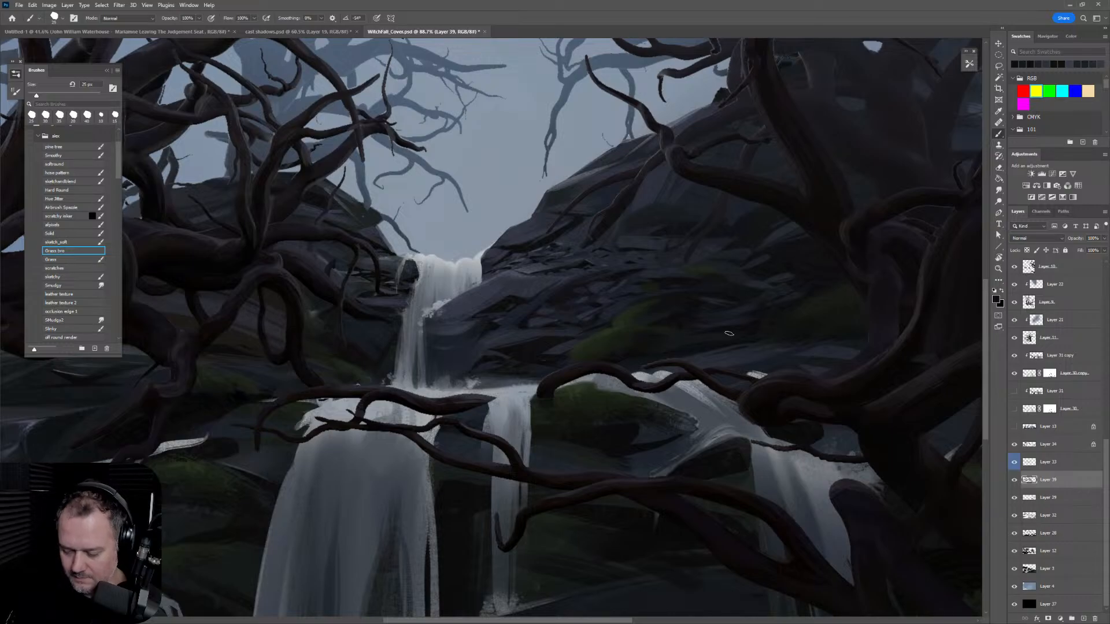
Step: Paint the flat rock ledge behind the thick branch beside the pool, starting at 40 px and reducing the brush to 20 px for lighter edges
left_click_drag(819, 326, 728, 289)
key("bracketright")
mouse_move(663, 322)
left_mouse_down()
mouse_move(627, 322)
mouse_move(701, 311)
left_mouse_up()
left_click(659, 315, "alt")
key("bracketright")
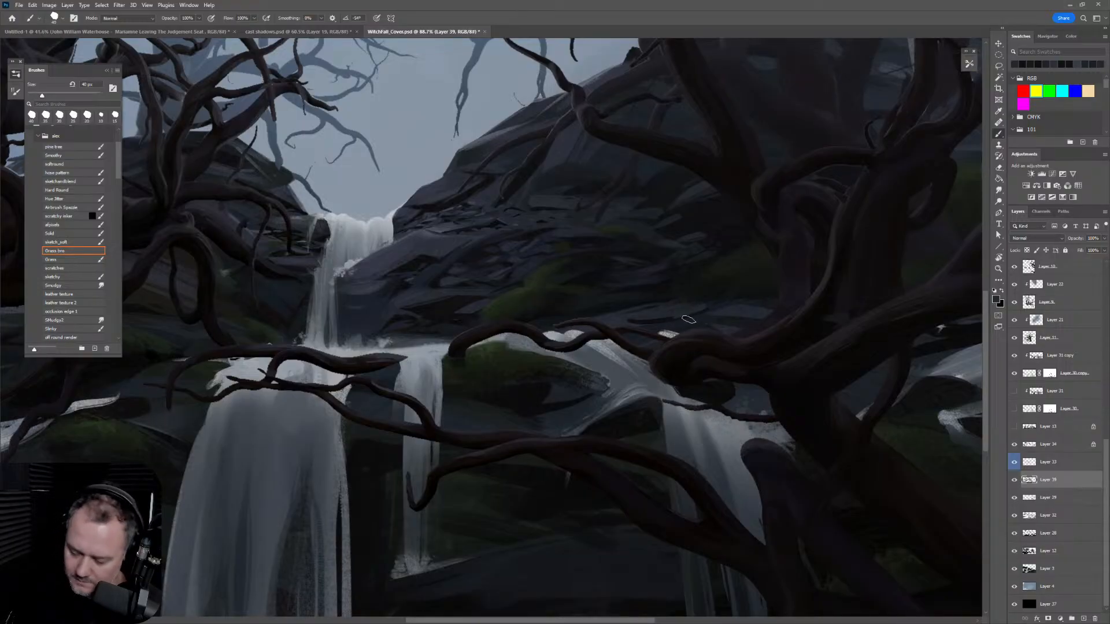
left_click_drag(703, 321, 741, 313)
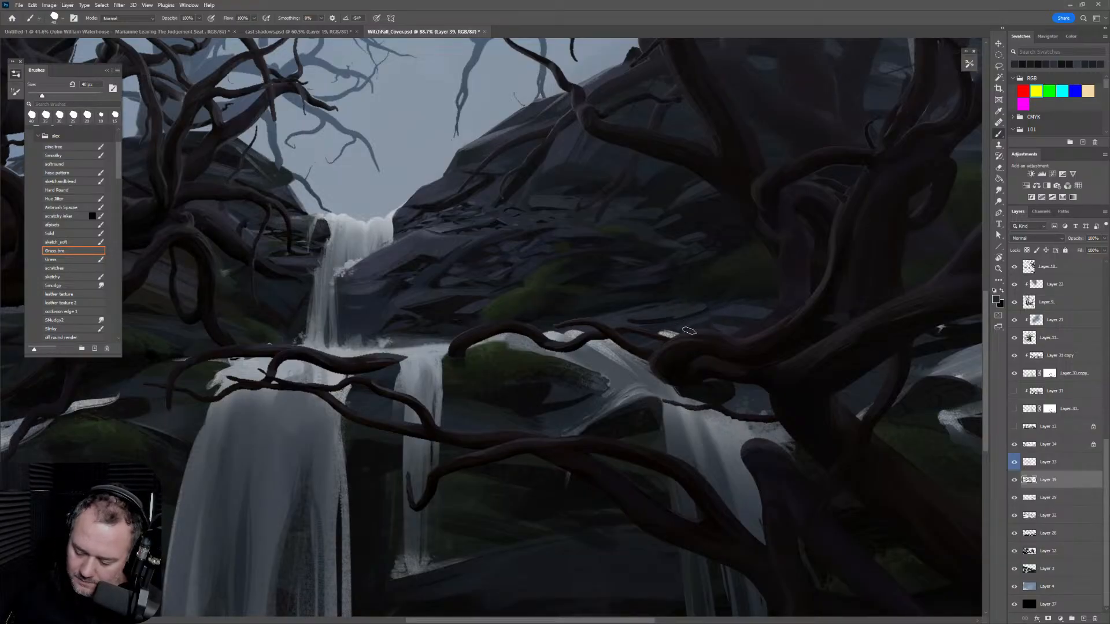
left_click_drag(663, 324, 648, 314)
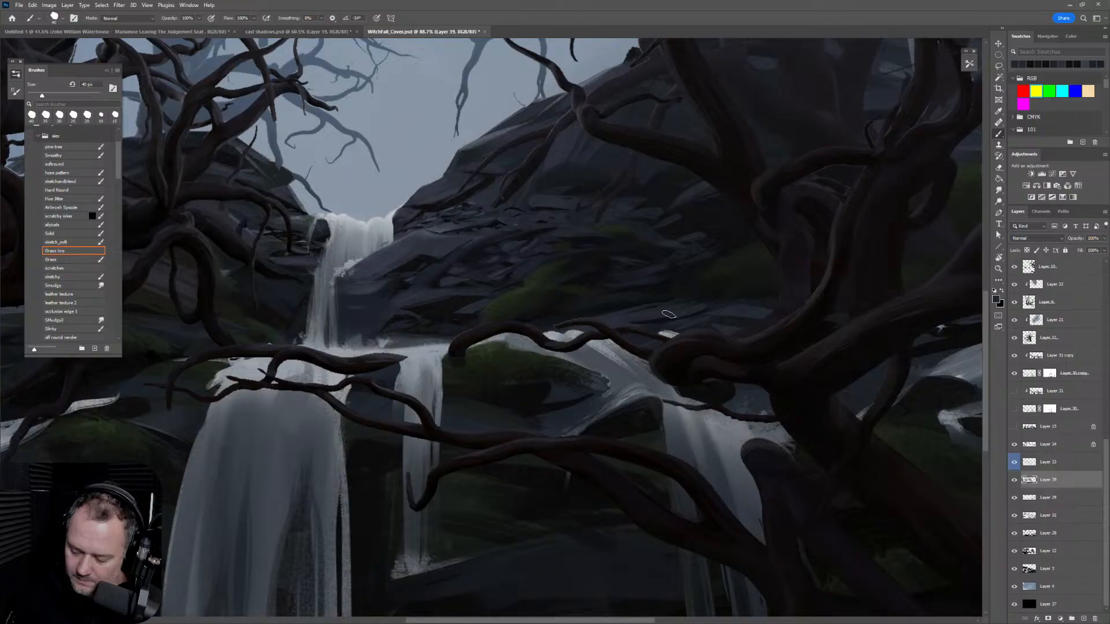
key("bracketleft")
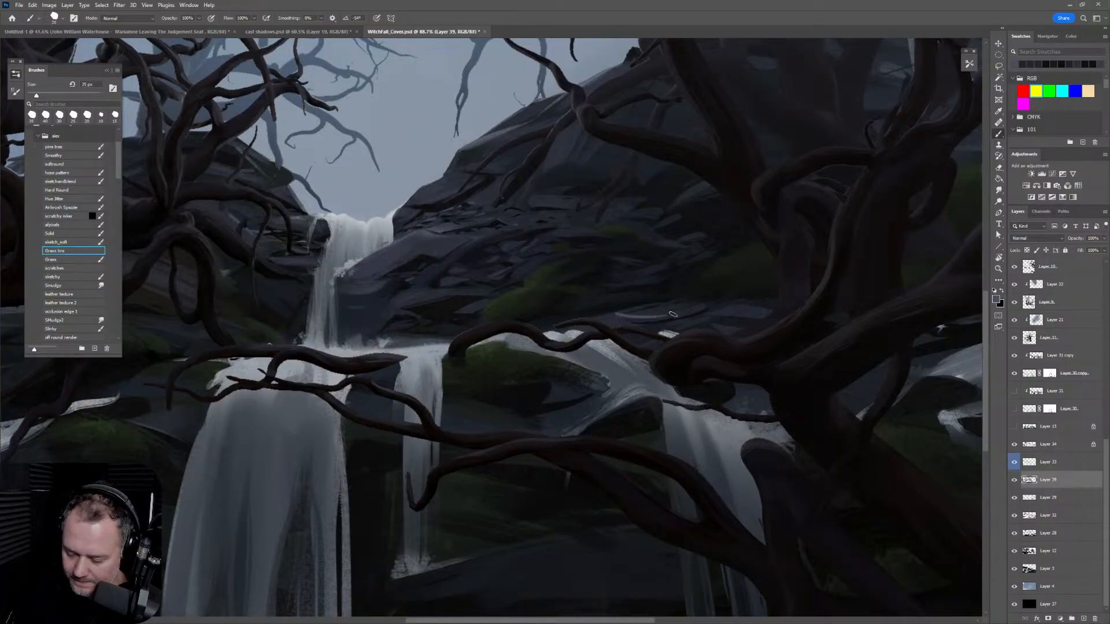
key("bracketleft")
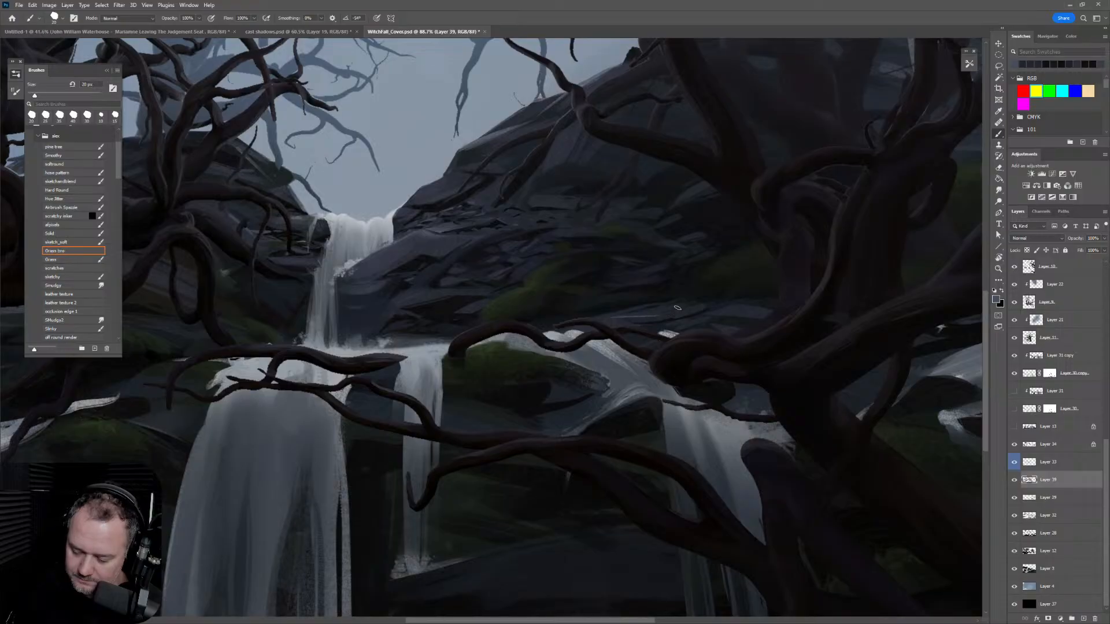
Step: Texture the rocks around the upper waterfall's base using the scratchy inker brush and sampled tones, reducing it from 70 to 50 px
key("h")
left_click(77, 216)
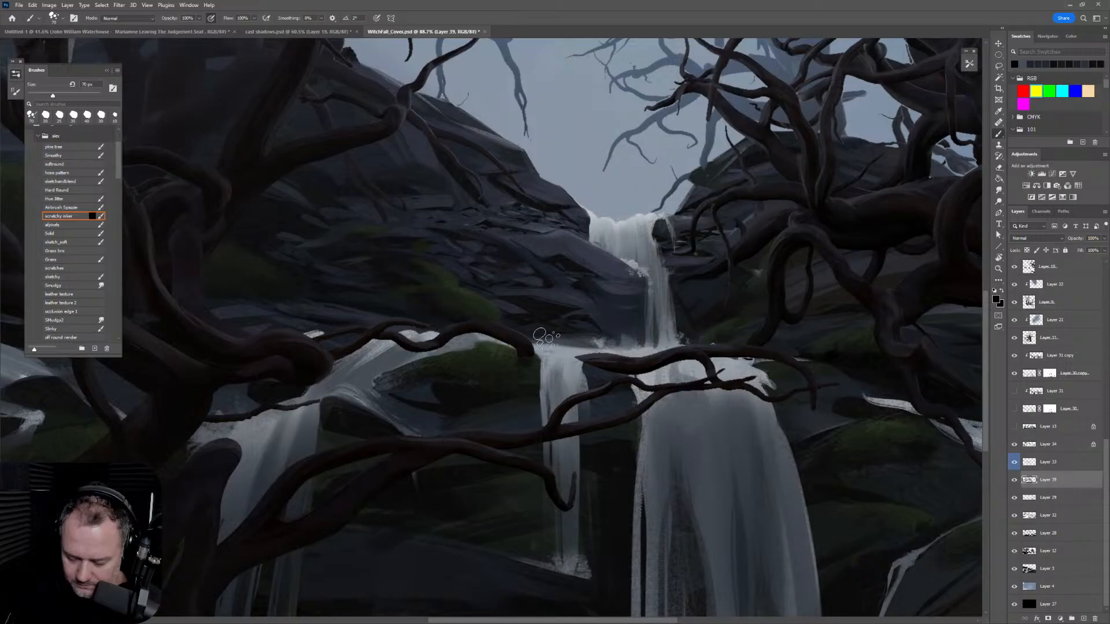
left_click(639, 268, "alt")
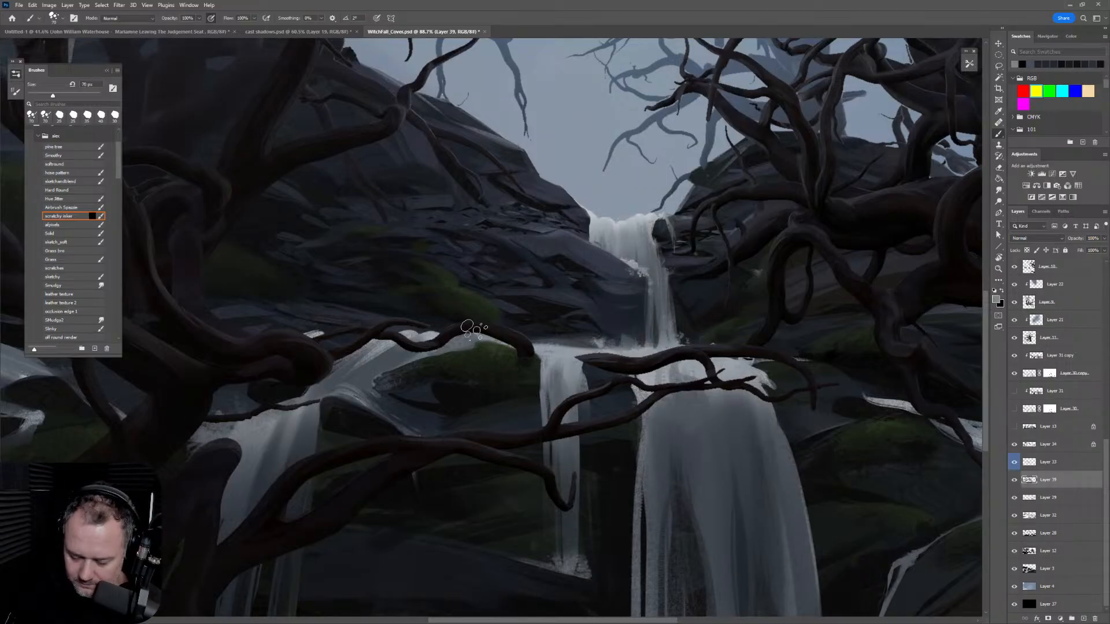
left_click(598, 323, "alt")
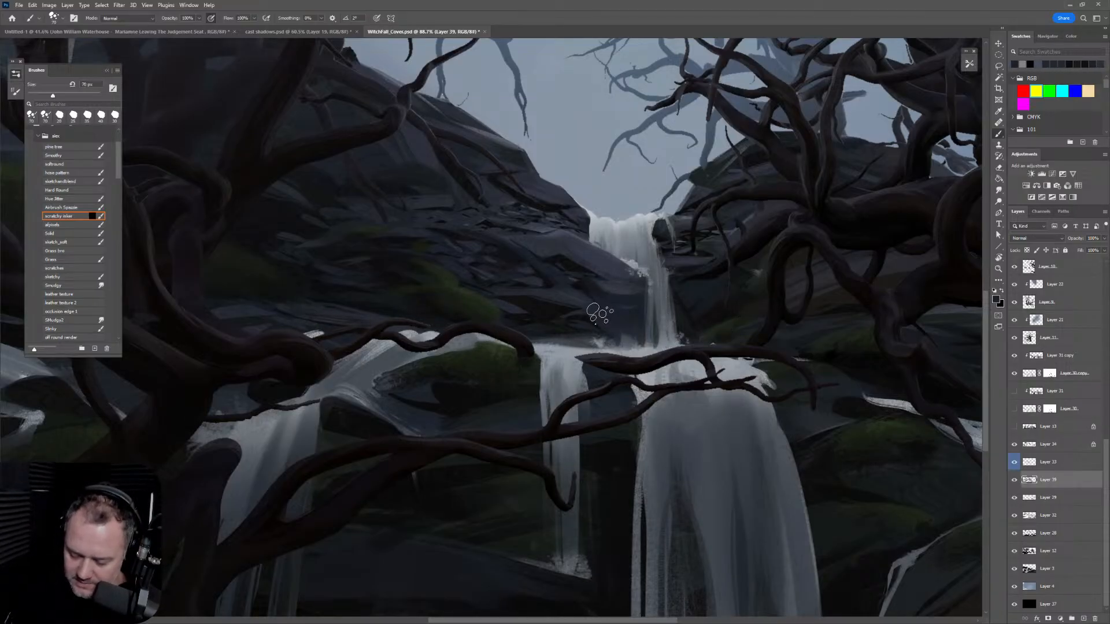
left_click(547, 228, "alt")
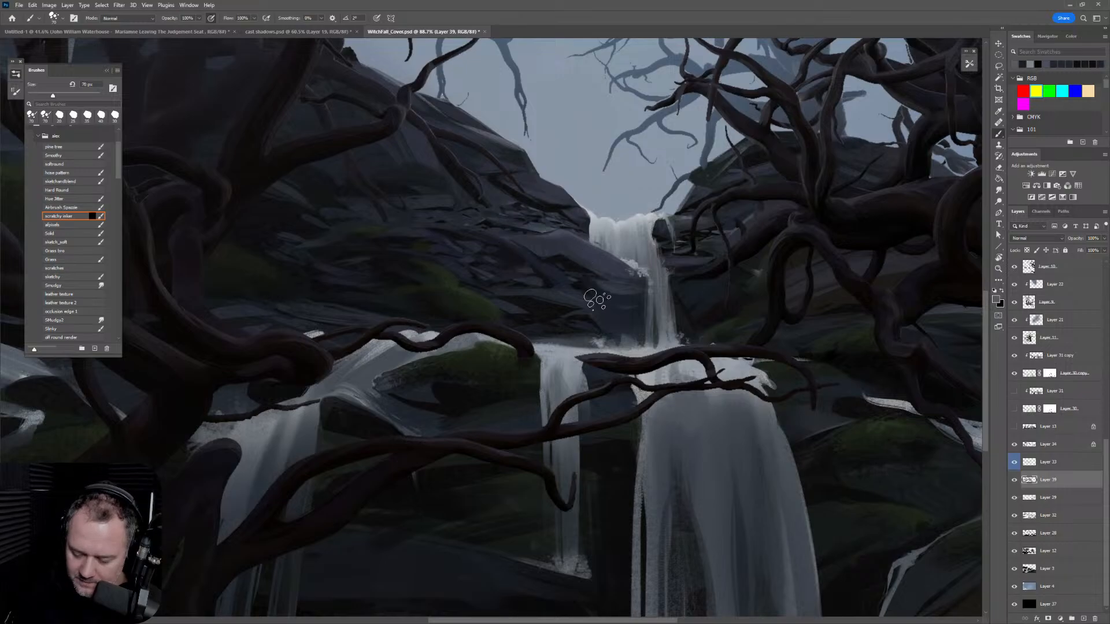
key("bracketleft")
key("bracketleft")
key("bracketleft")
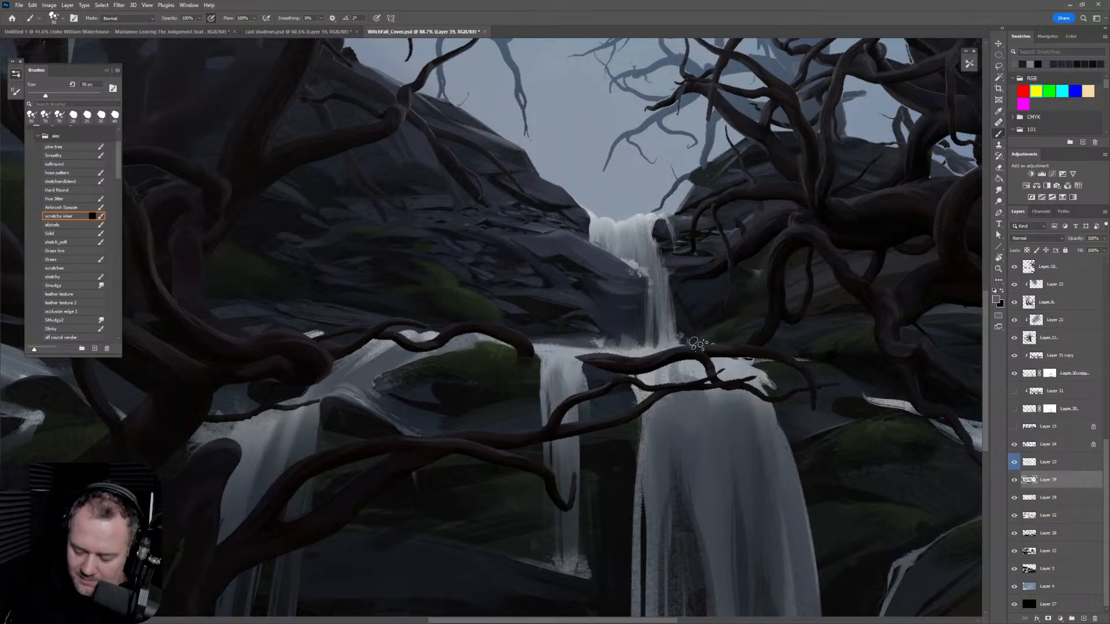
key("bracketright")
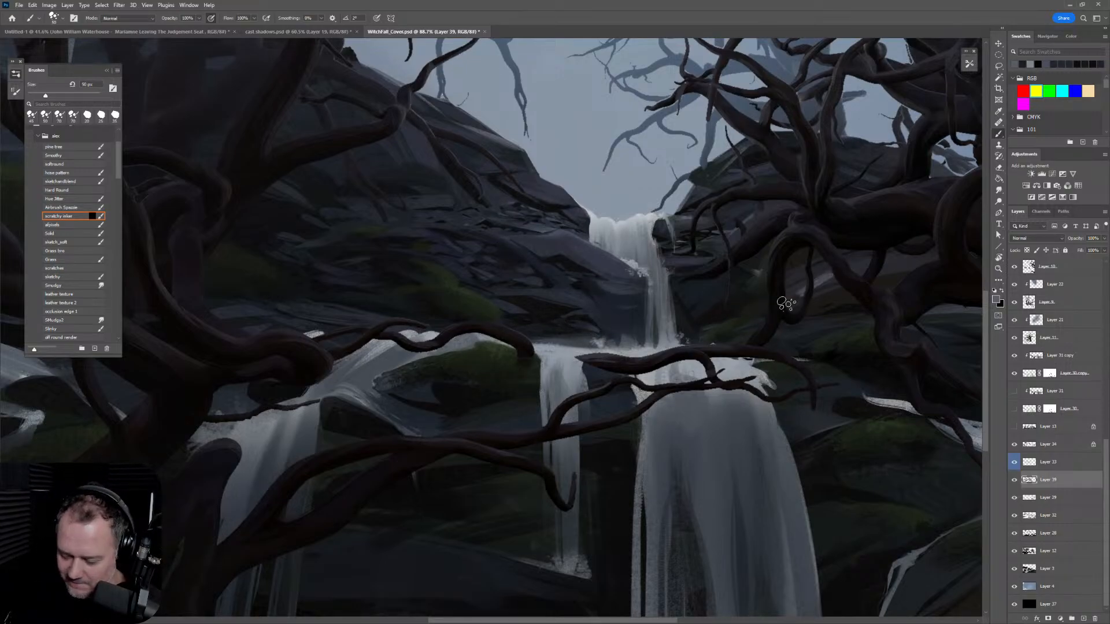
Step: Check the whole painting, then texture the dark slope behind the large tree with a sampled rock tone and a 40 px brush
key("z")
mouse_move(816, 302)
left_mouse_down()
mouse_move(778, 317)
mouse_move(720, 373)
mouse_move(780, 384)
left_mouse_up()
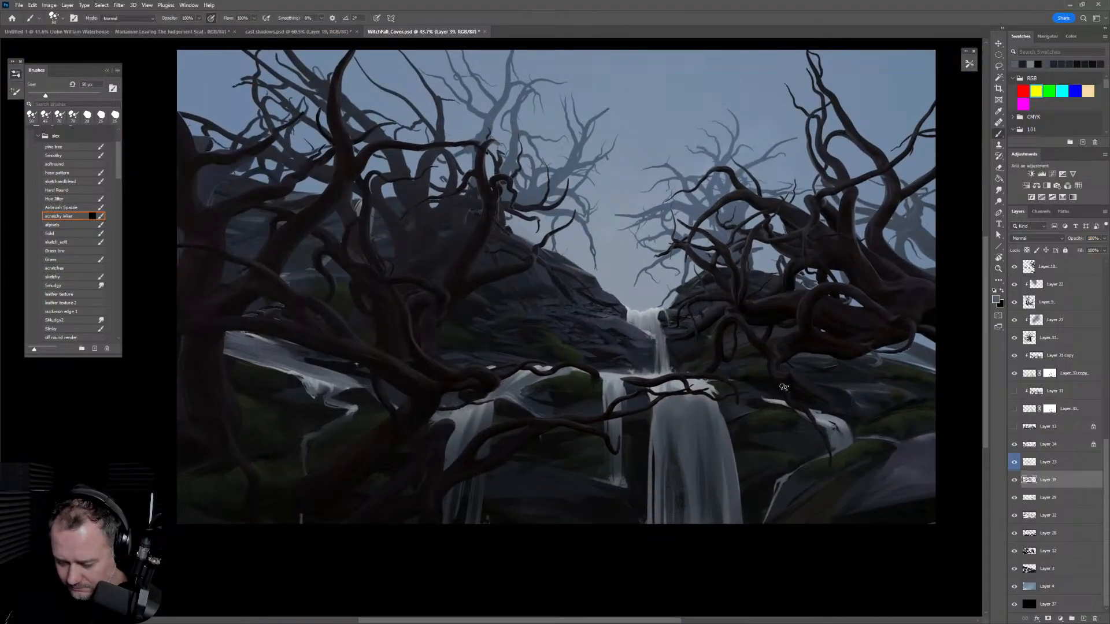
key("z")
left_click_drag(674, 379, 699, 379)
key("r")
left_click_drag(831, 404, 822, 248)
key("z")
mouse_move(481, 307)
left_mouse_down()
mouse_move(619, 350)
mouse_move(634, 297)
left_mouse_up()
key("b")
left_click(616, 300, "alt")
key("bracketleft")
key("bracketleft")
key("bracketleft")
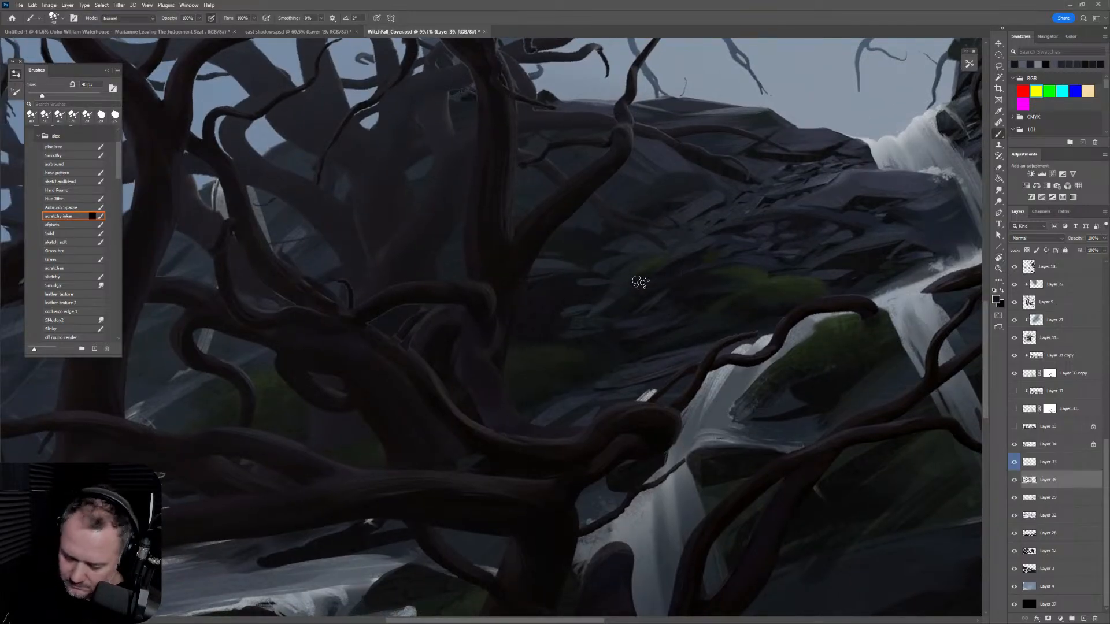
Step: Add smaller scratchy breaks to the shadowed rock beside the tree trunk with sampled colours and brush sizes of 20 to 30 px
left_click(684, 262, "alt")
key("bracketleft")
key("bracketleft")
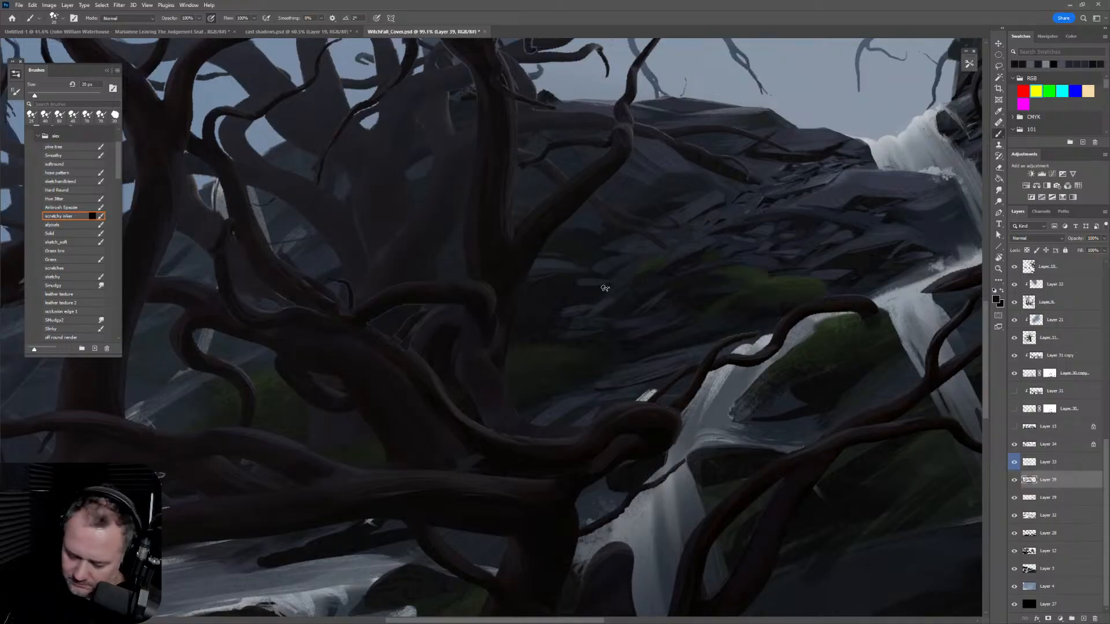
left_click(581, 285, "alt")
key("bracketright")
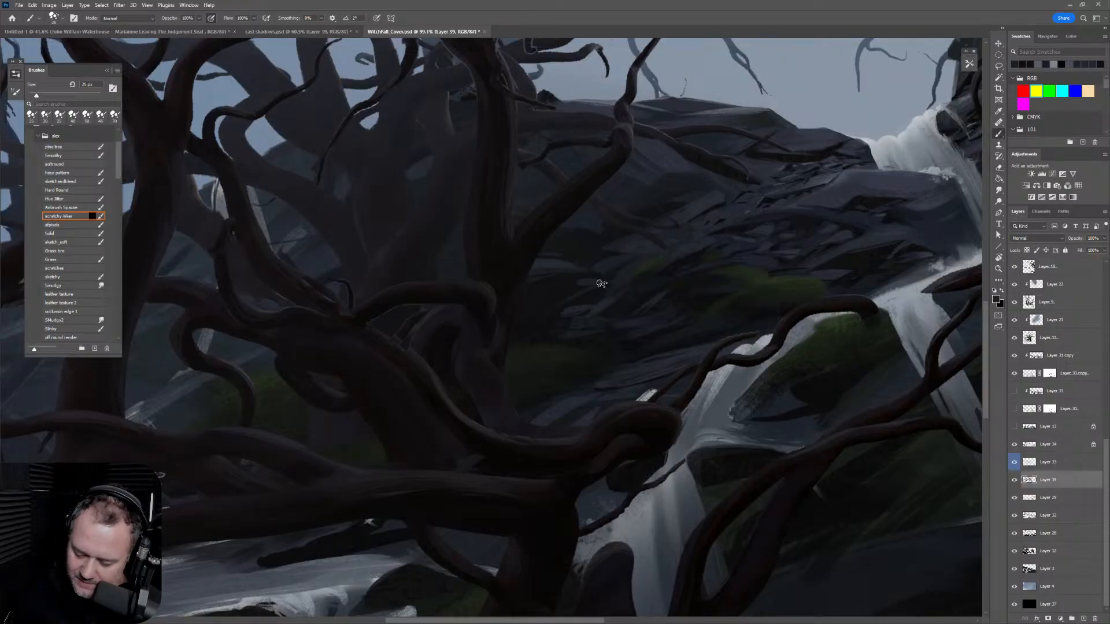
left_click_drag(597, 289, 610, 285)
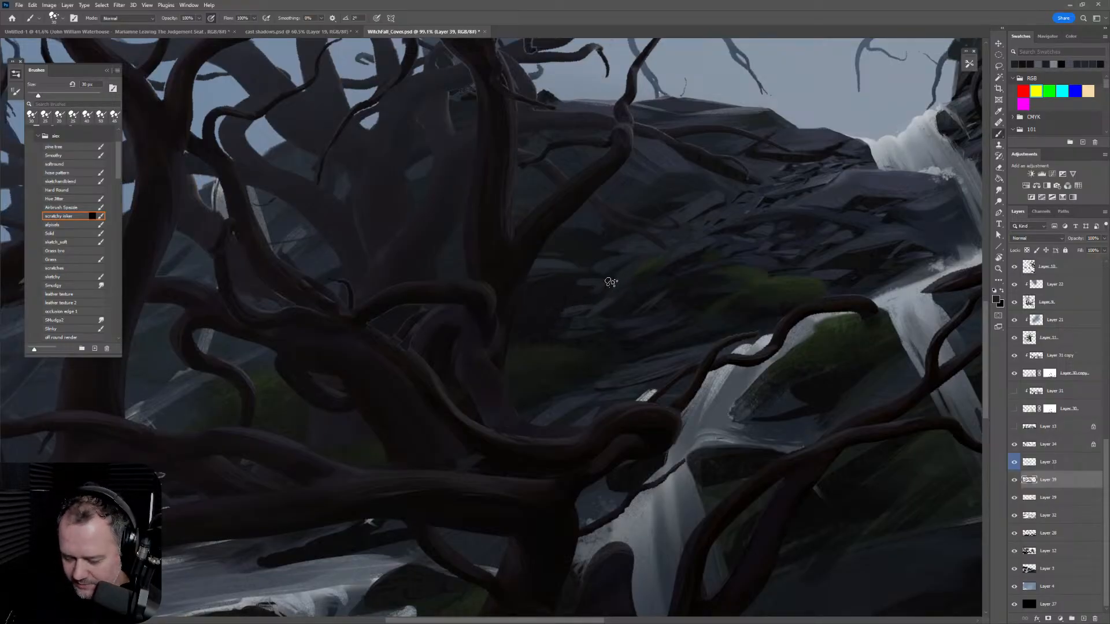
Step: Blend the rock texture further up behind the forked trunk with resampled dark tones and a 35 to 40 px brush
left_click(582, 295, "alt")
key("bracketright")
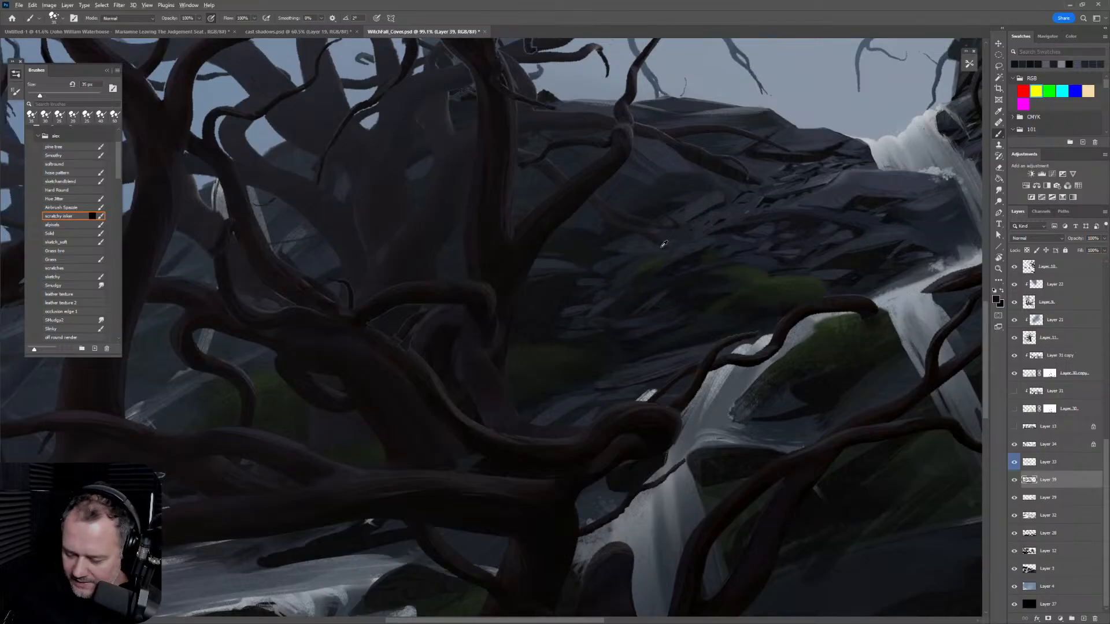
left_click(587, 246, "alt")
key("bracketright")
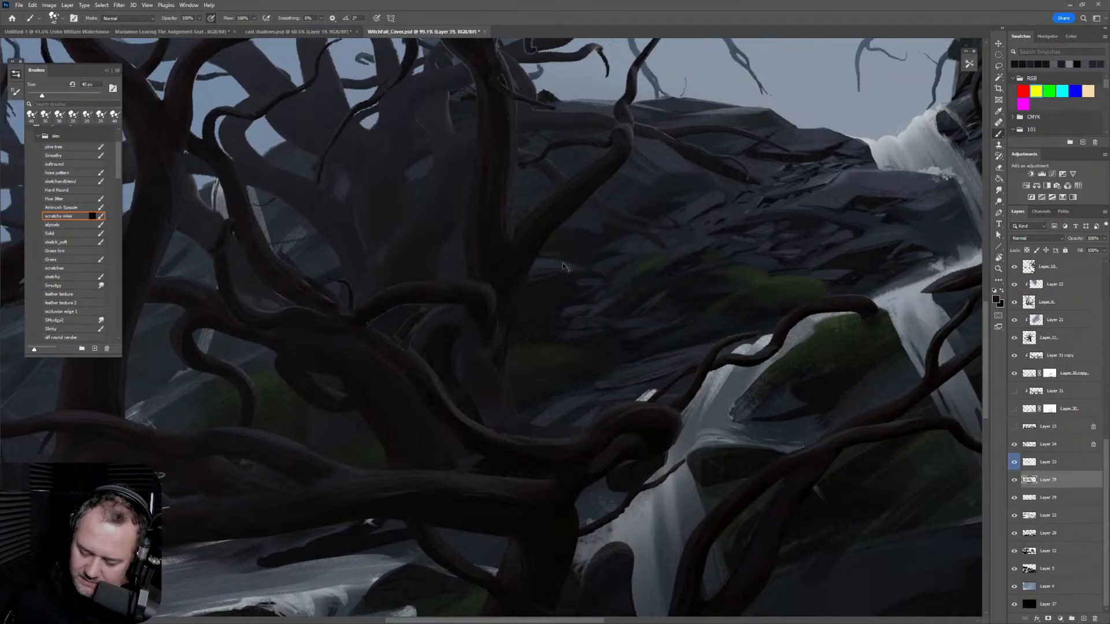
key("bracketleft")
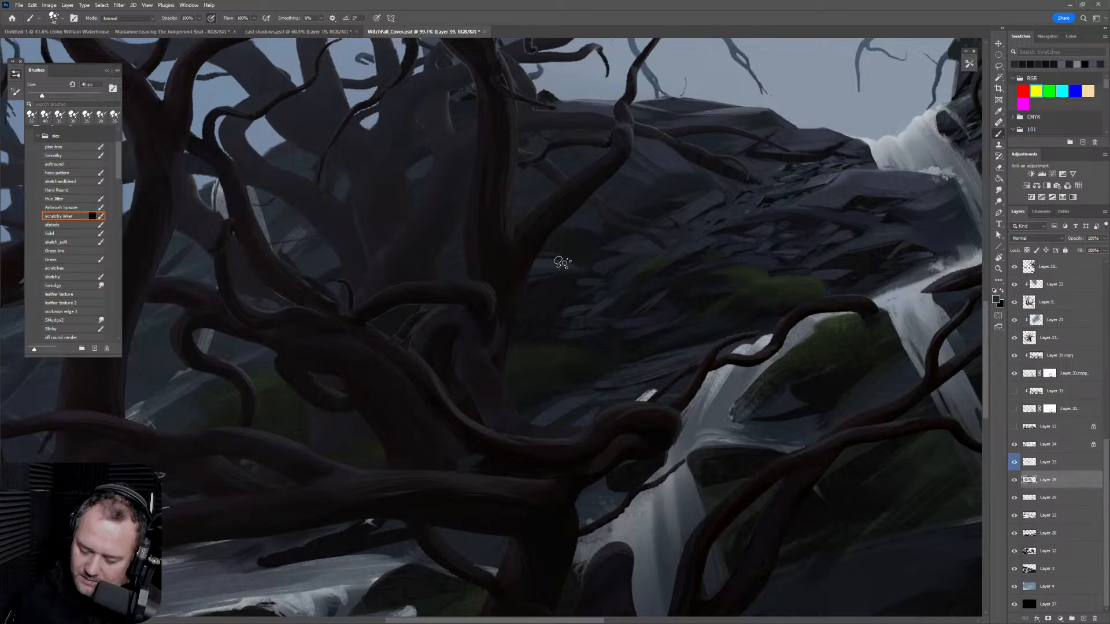
Step: Review the composition, then texture the dark bank on the opposite side of the upper waterfall with a sampled tone at 45 px
key("z")
mouse_move(734, 350)
left_mouse_down()
mouse_move(683, 380)
mouse_move(777, 425)
mouse_move(674, 301)
left_mouse_up()
key("r")
left_click_drag(804, 373, 681, 392)
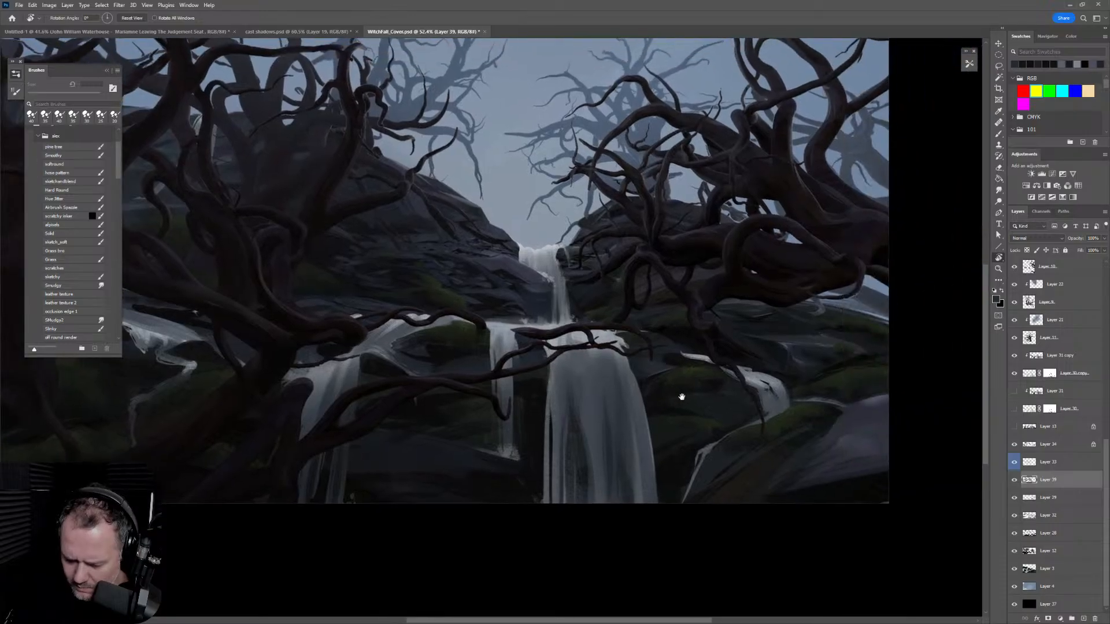
key("z")
left_click_drag(657, 282, 694, 283)
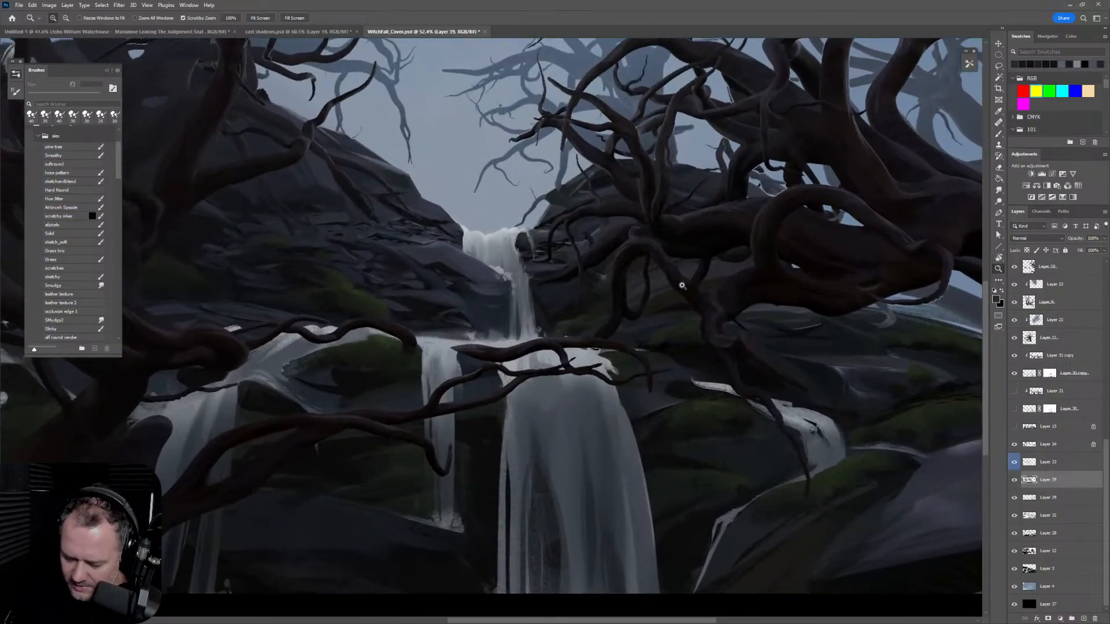
key("b")
key("bracketright")
scroll(569, 272, "up", 2)
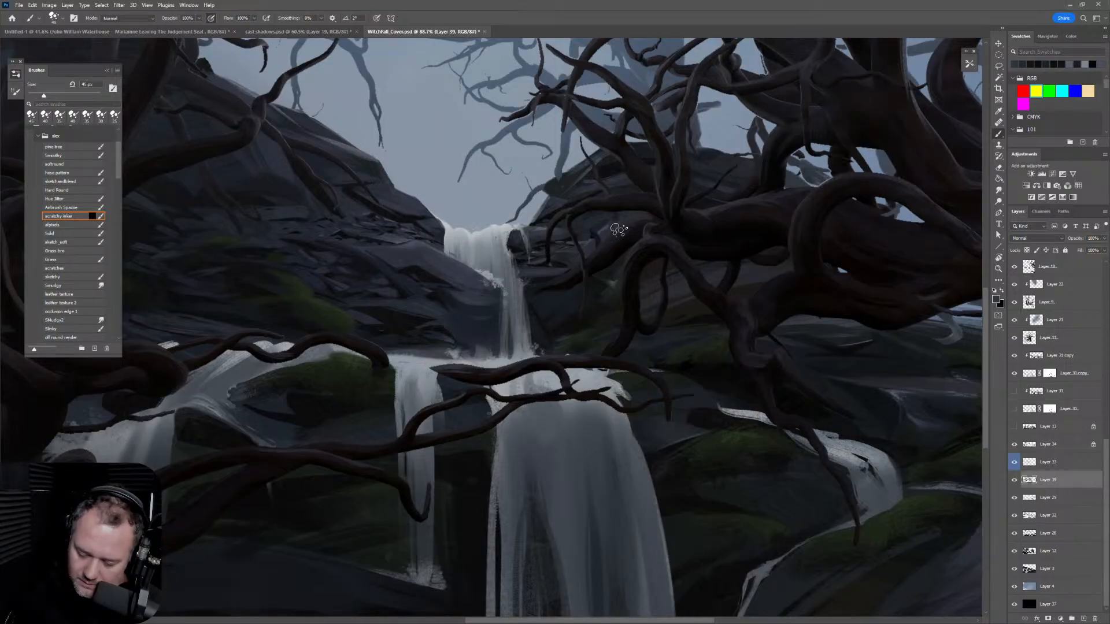
left_click(575, 308, "alt")
left_click_drag(583, 306, 587, 315)
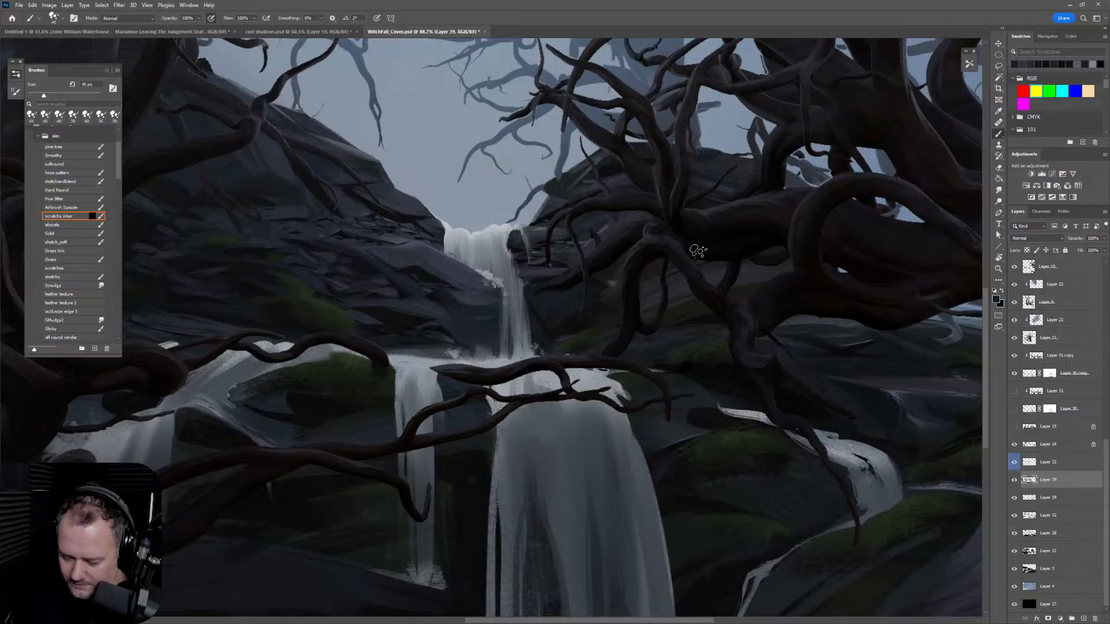
Step: Extend the scratchy rock texture beneath and inside the looping branch with a resampled dark colour and a 40 to 45 px brush
left_click(609, 303)
left_click(627, 308, "alt")
left_click_drag(619, 309, 603, 308)
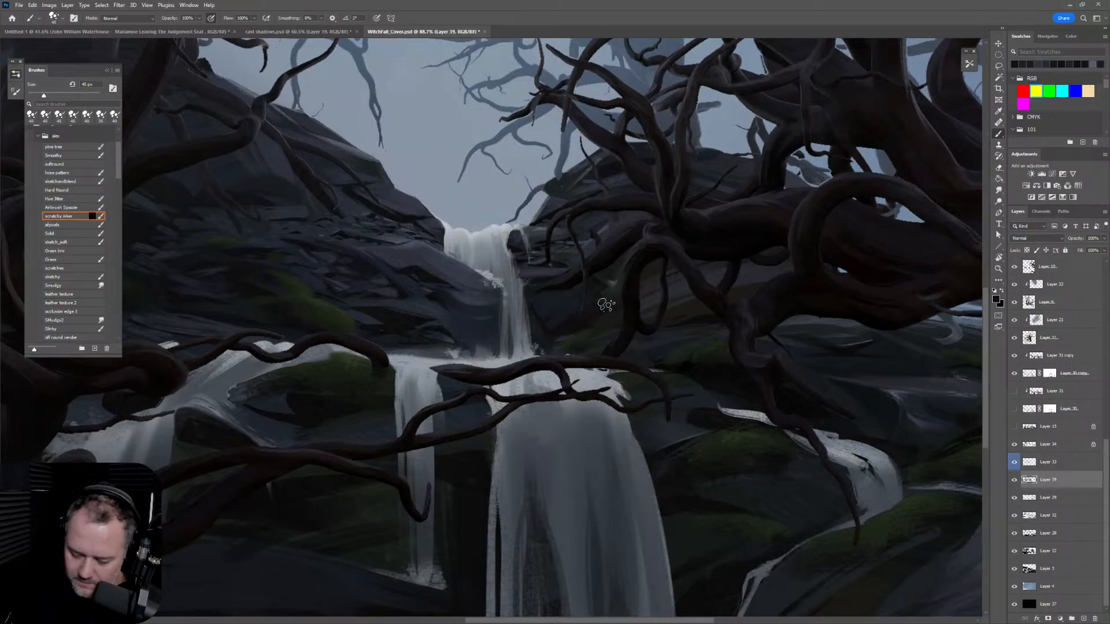
key("bracketleft")
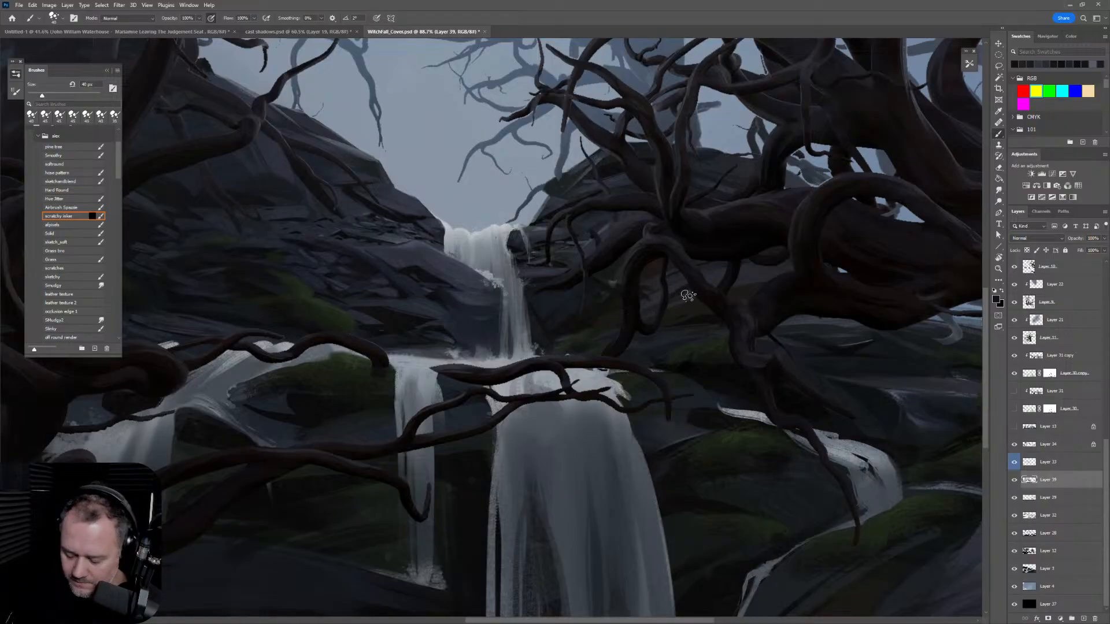
key("bracketleft")
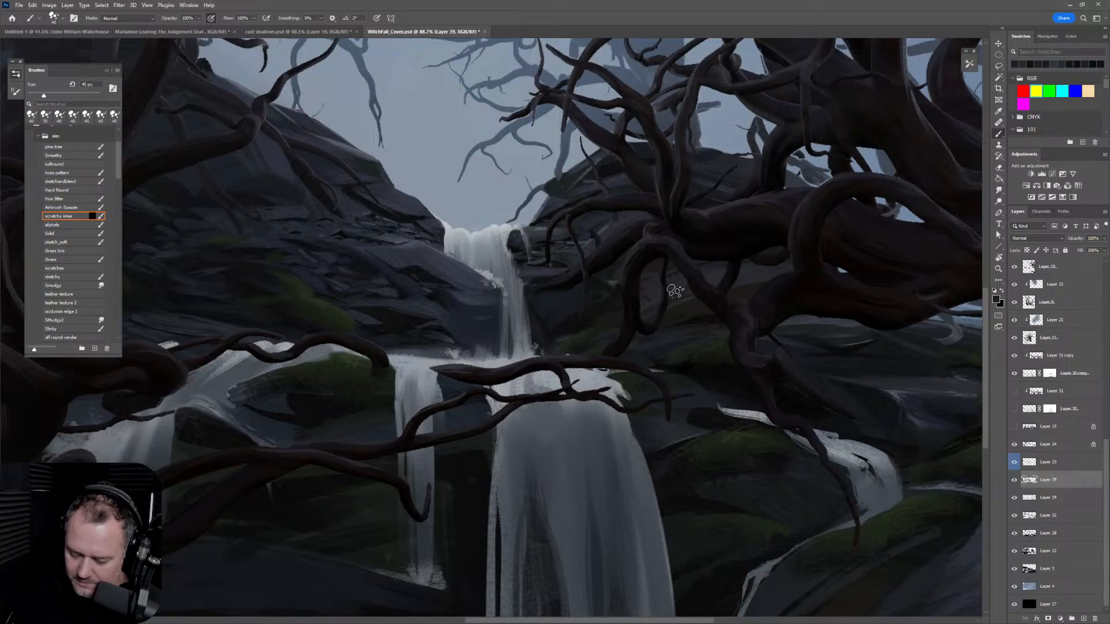
Step: Paint broader scratchy texture over the dark rock between the looping branch and the large trunk with an 80 to 100 px brush
key("bracketright")
key("bracketright")
key("bracketright")
key("bracketright")
key("bracketright")
key("bracketright")
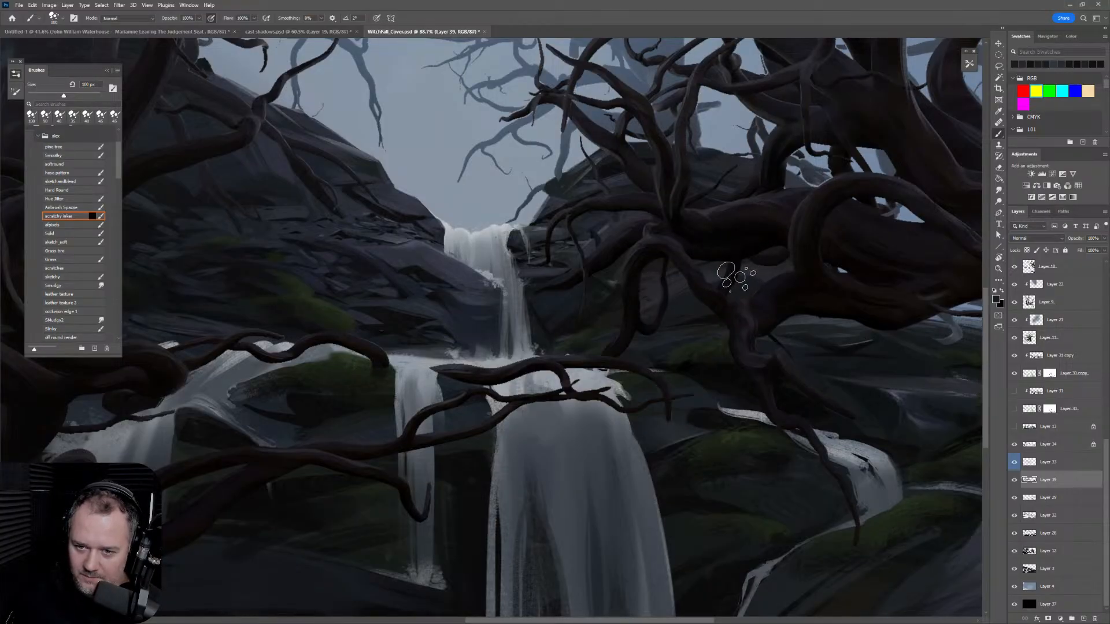
key("bracketleft")
key("bracketleft")
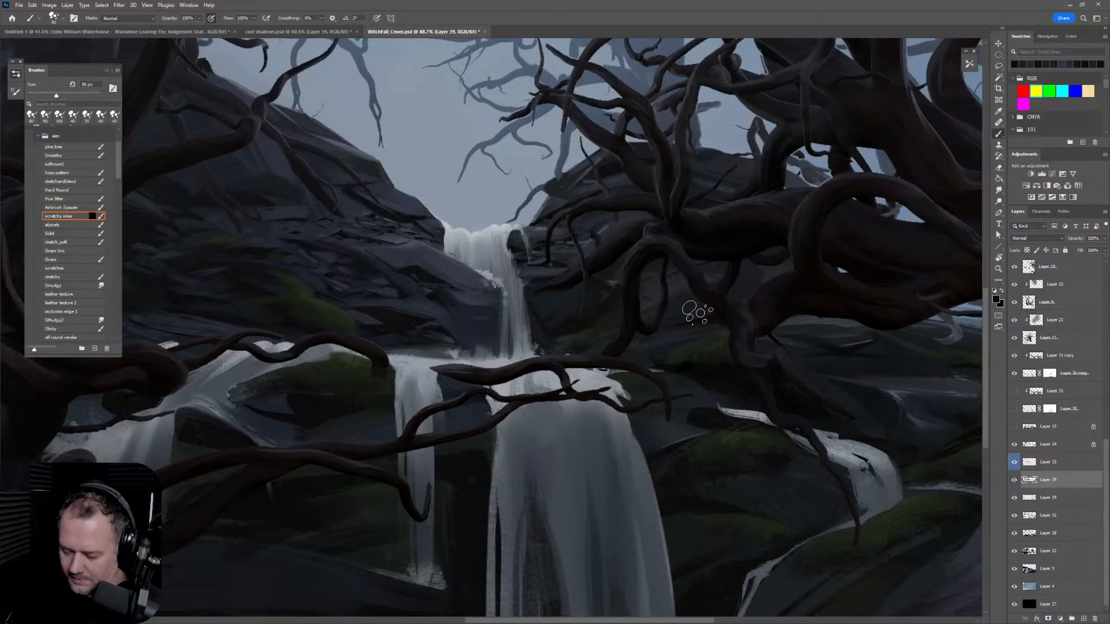
Step: Break up the rock inside and beside the looping branch with finer scratchy strokes at 45 to 60 px
key("bracketleft")
key("bracketleft")
key("bracketleft")
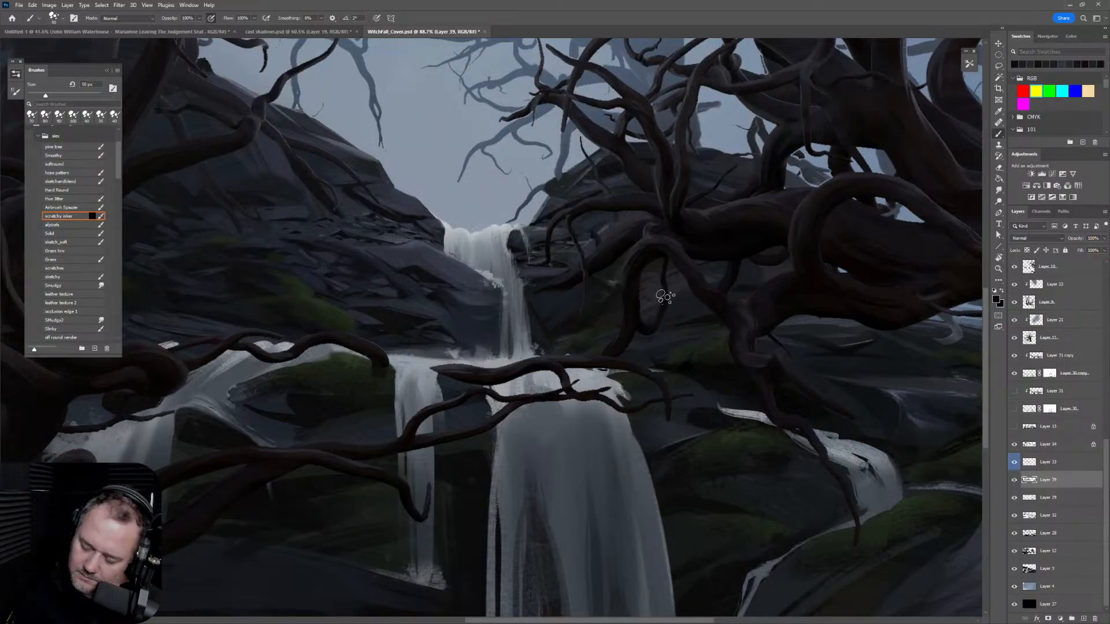
key("bracketleft")
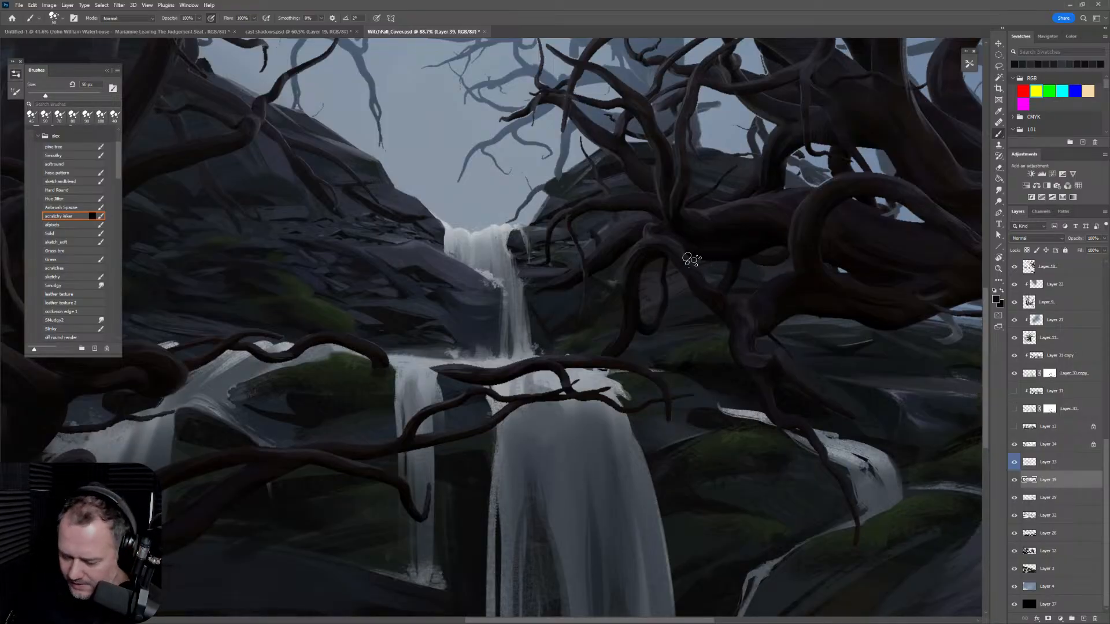
key("bracketright")
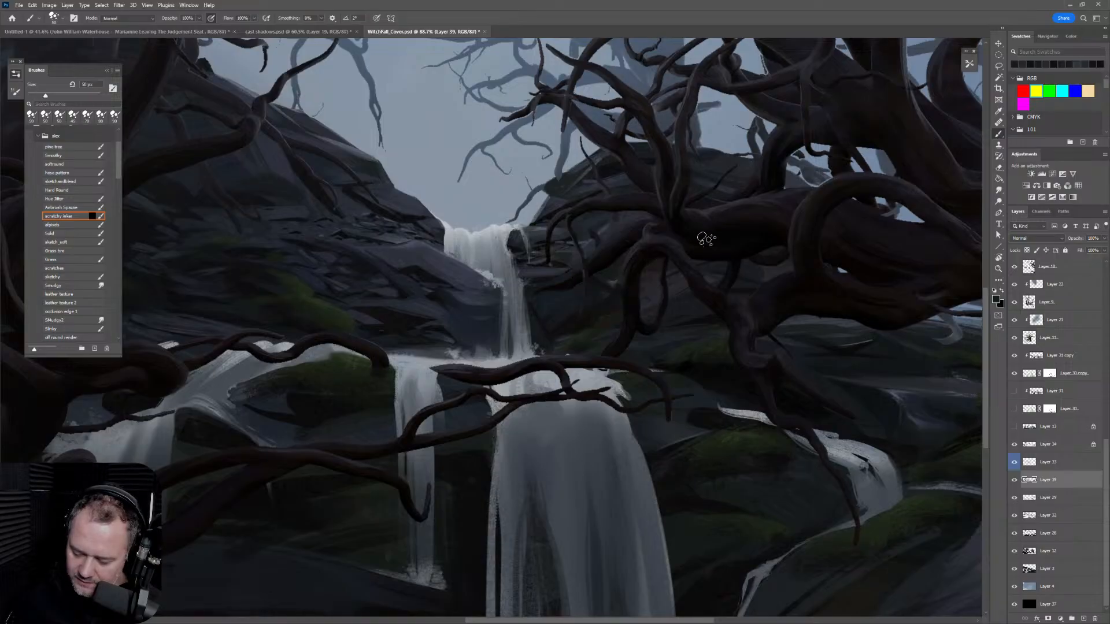
key("bracketright")
key("bracketright")
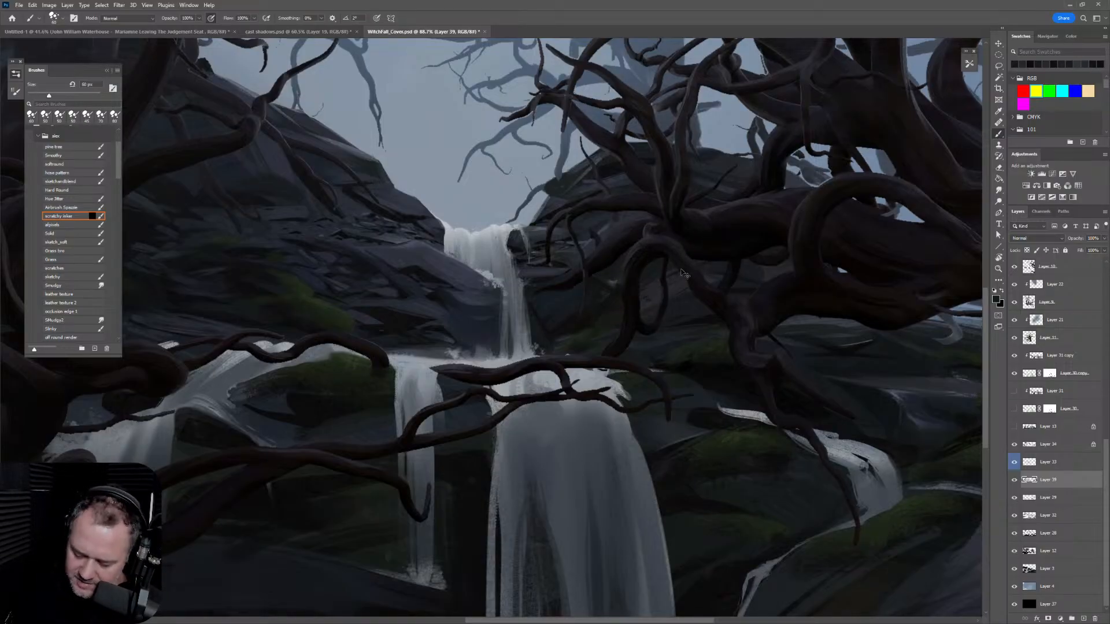
Step: Work the scratchy rock texture from beneath the trunk back to the looping branch with a 70 px brush reduced to 45 px
key("bracketright")
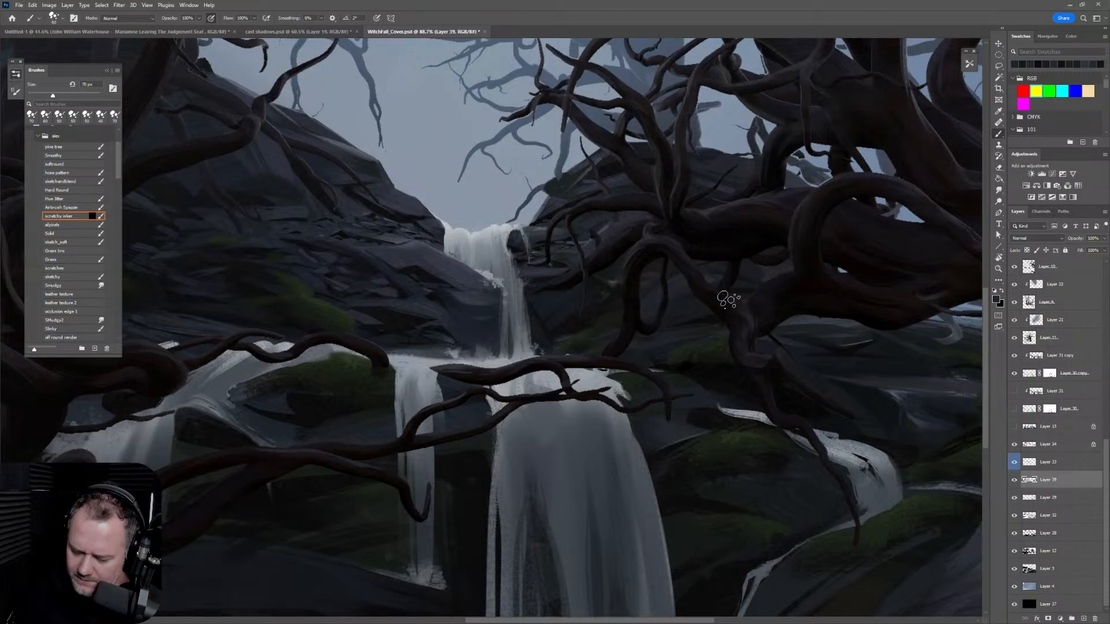
key("bracketleft")
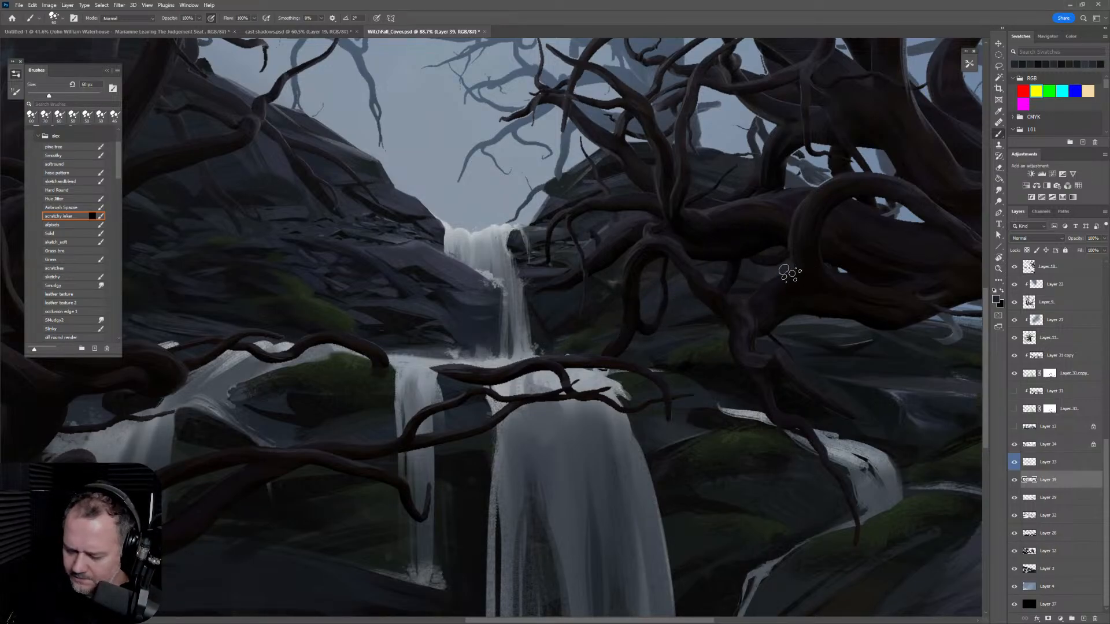
key("bracketright")
key("bracketleft")
key("bracketleft")
key("bracketleft")
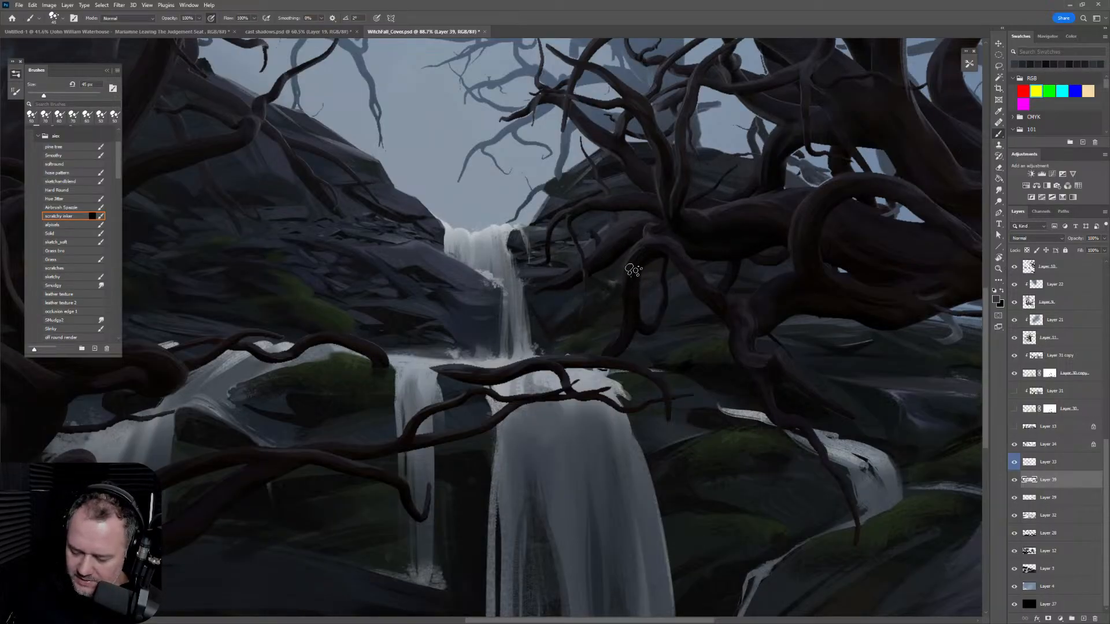
Step: Switch to the flat-tipped grass brush and refine the rock and moss around the looping branch at 15 to 20 px
key("z")
mouse_move(754, 315)
left_mouse_down()
mouse_move(697, 346)
mouse_move(714, 347)
left_mouse_up()
key("b")
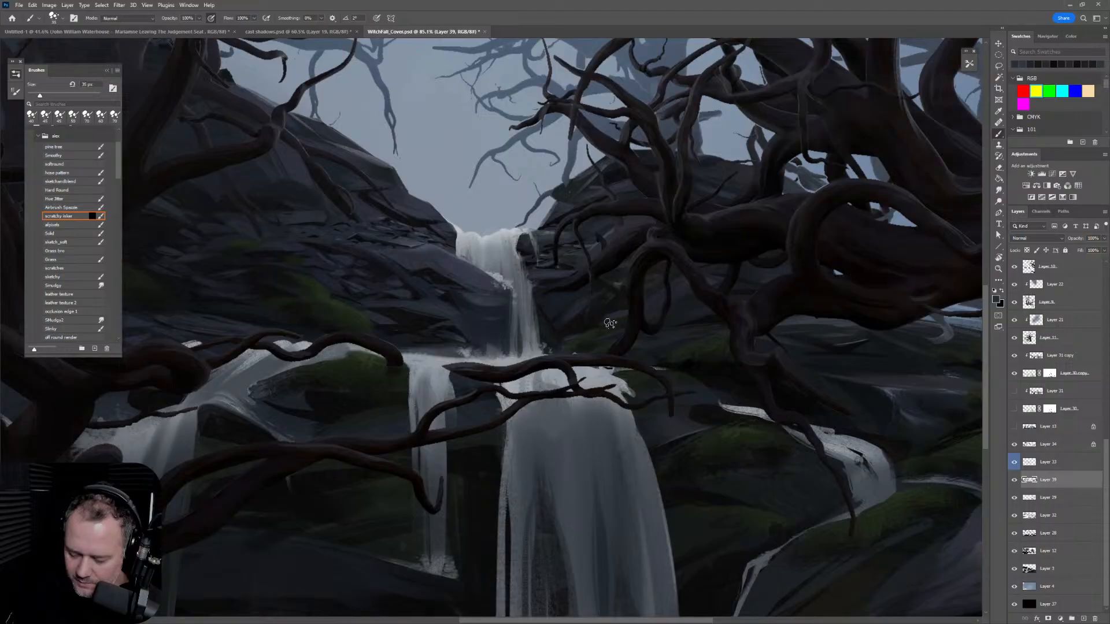
key("z")
mouse_move(671, 312)
left_mouse_down()
mouse_move(709, 317)
mouse_move(657, 335)
mouse_move(694, 329)
left_mouse_up()
key("b")
left_click(77, 252)
left_click_drag(636, 315, 665, 315)
key("bracketleft")
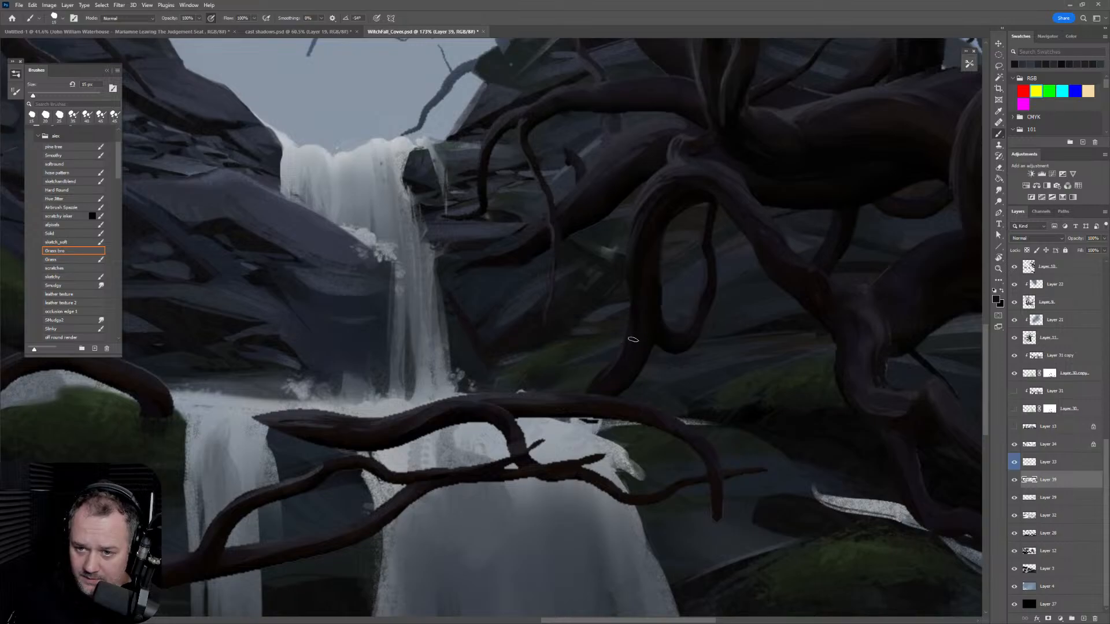
key("bracketright")
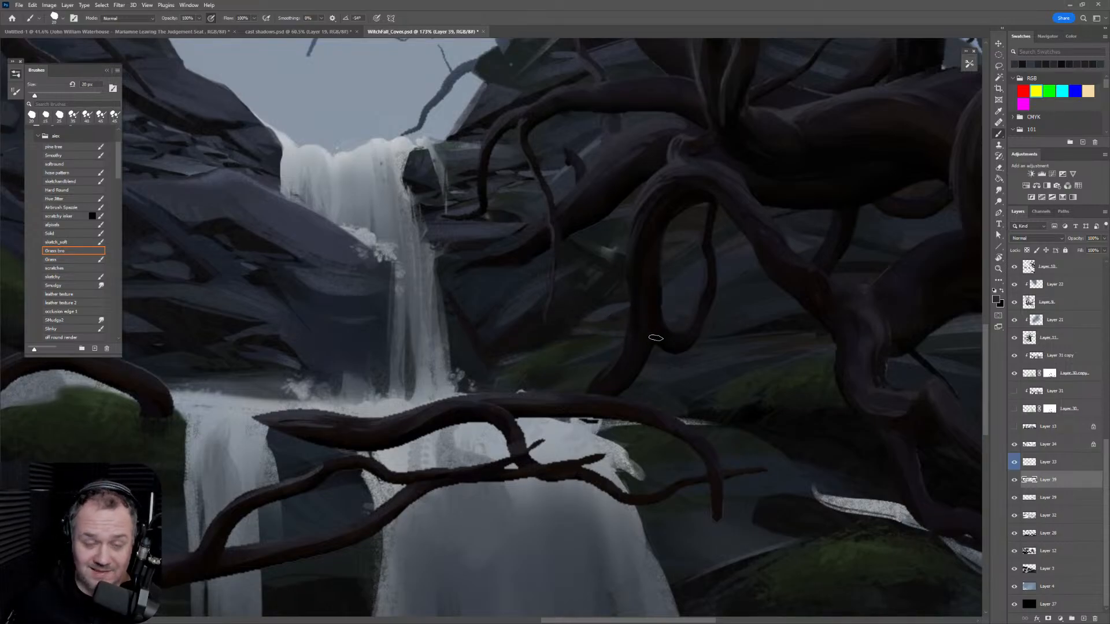
Step: Rotate the canvas along the opposite bank's slope and add directional rock strokes around its mossy patch at 15 to 30 px
left_click_drag(663, 331, 833, 346)
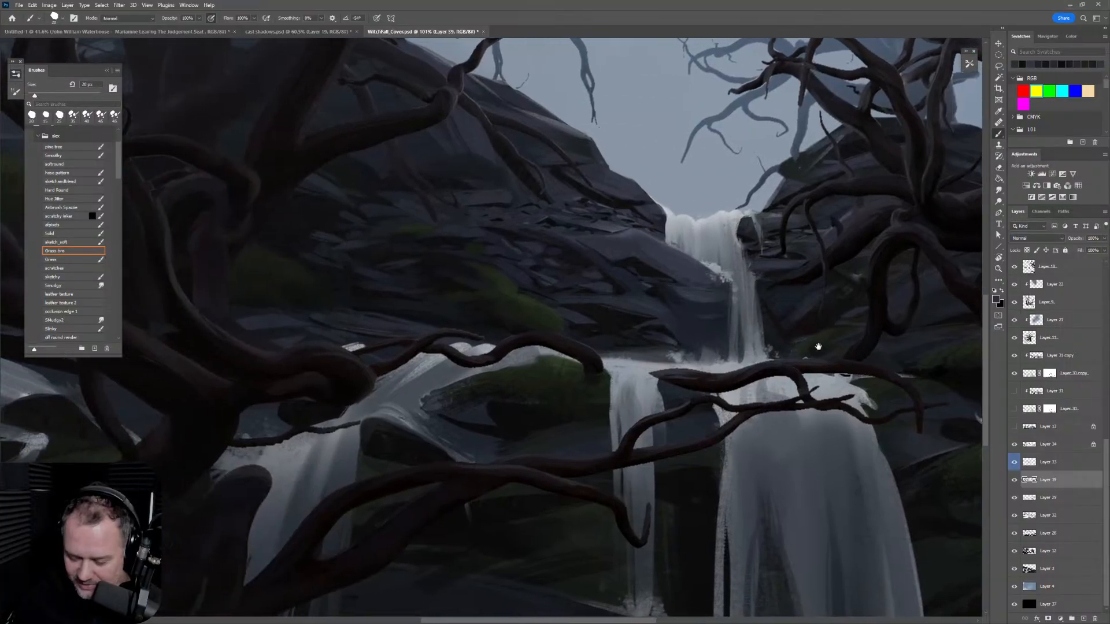
left_click_drag(665, 330, 639, 180)
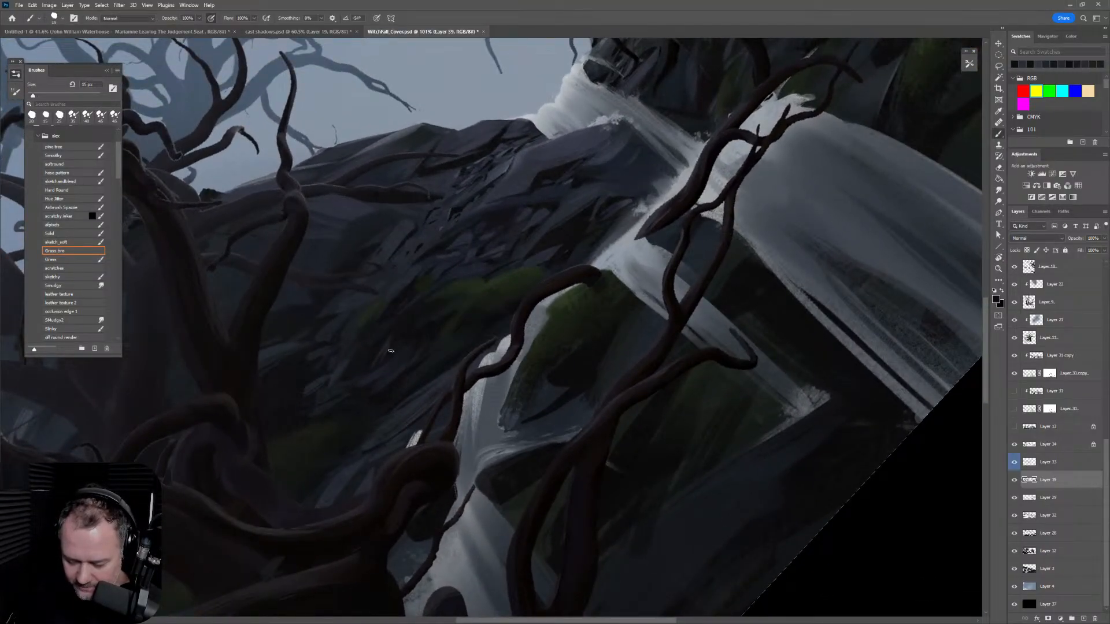
key("bracketright")
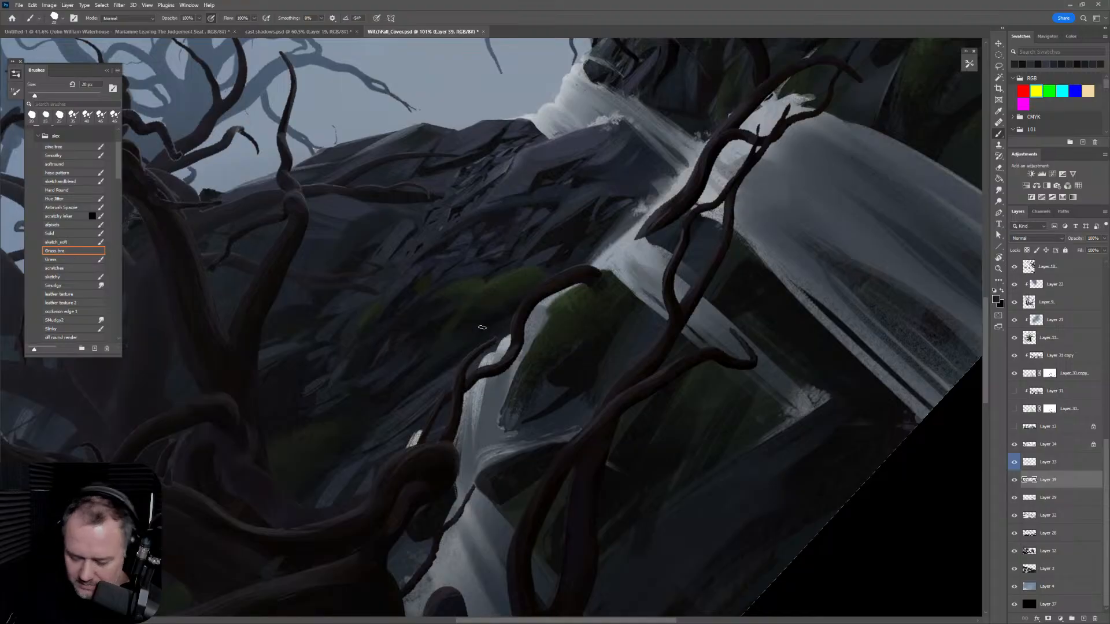
key("bracketright")
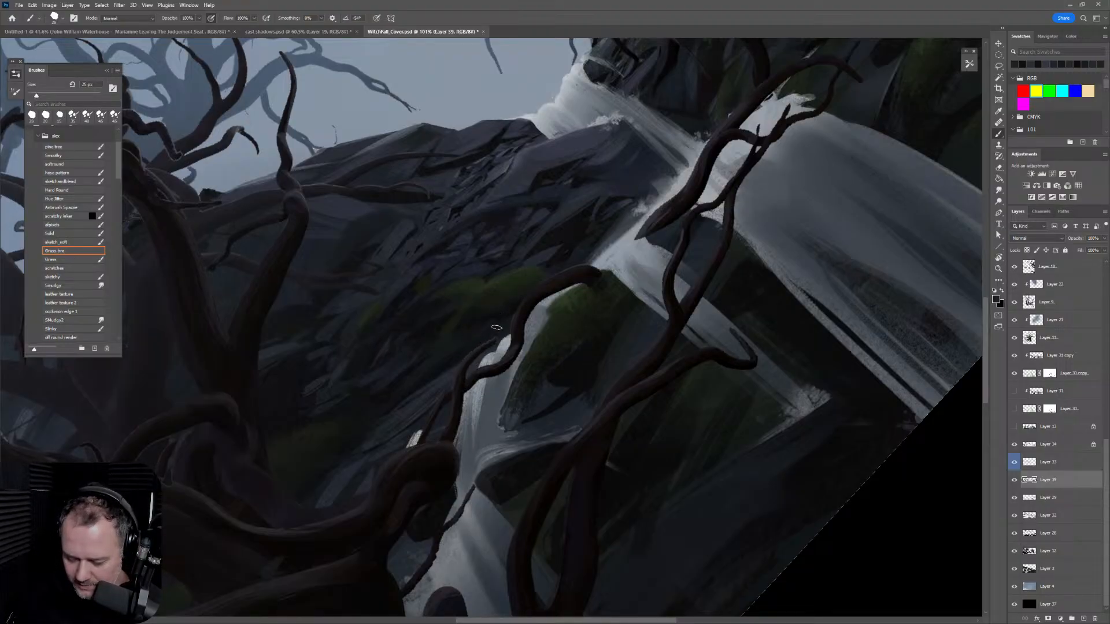
key("bracketright")
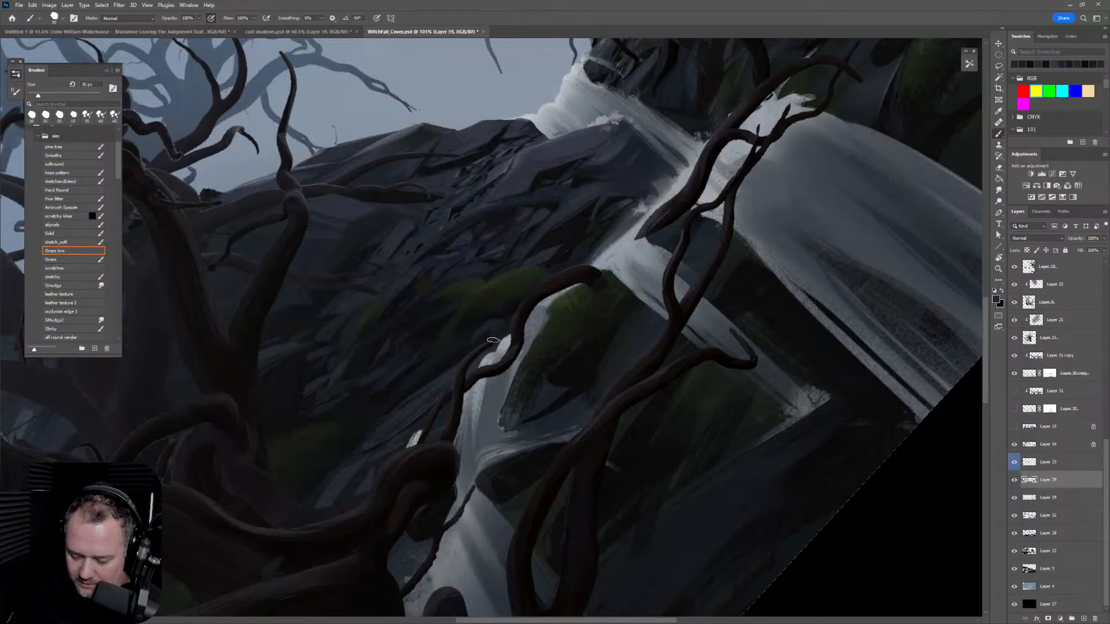
key("bracketright")
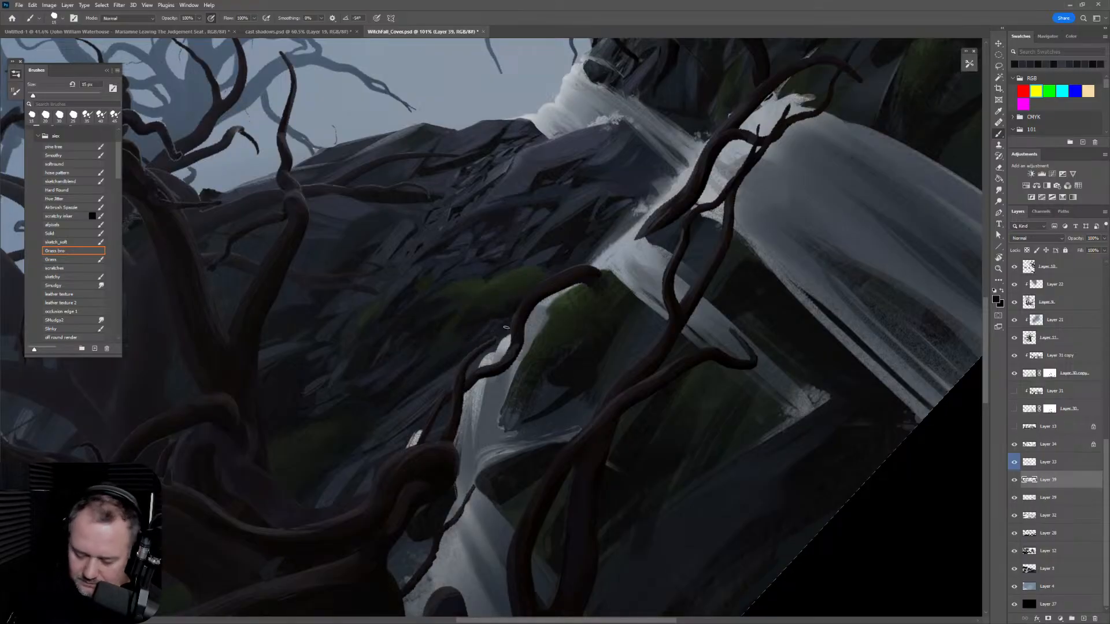
key("bracketright")
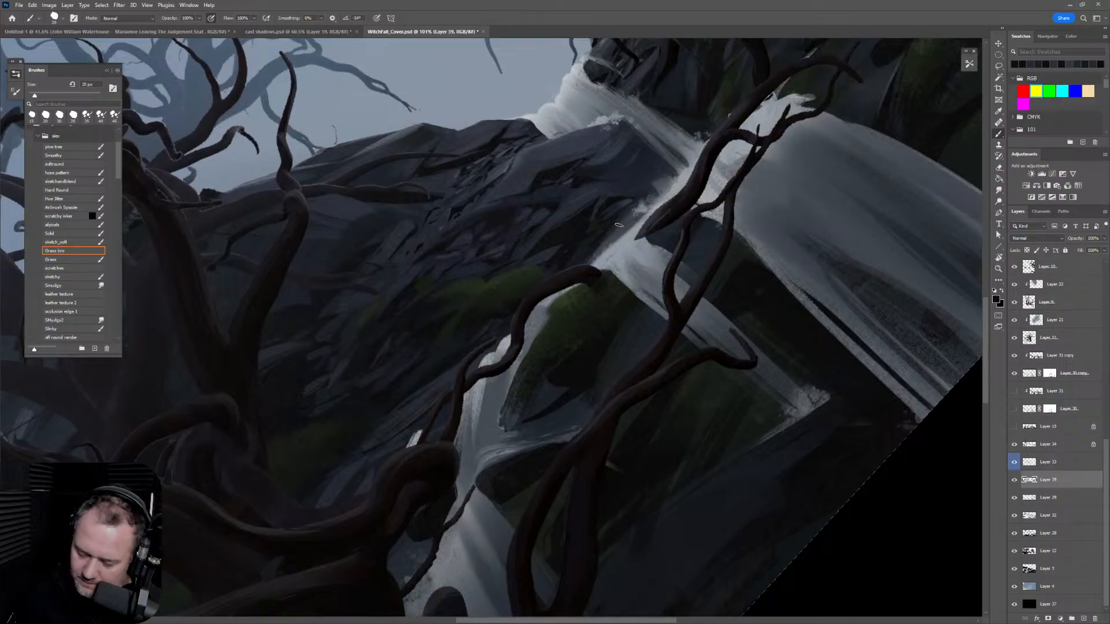
Step: Straighten the rotated canvas and examine the overall composition of trees, banks and waterfalls
key("z")
left_click_drag(677, 272, 608, 308)
key("r")
left_click_drag(738, 218, 782, 432)
key("z")
key("r")
left_click_drag(812, 392, 709, 394)
key("space")
key("b")
scroll(783, 341, "up", 3)
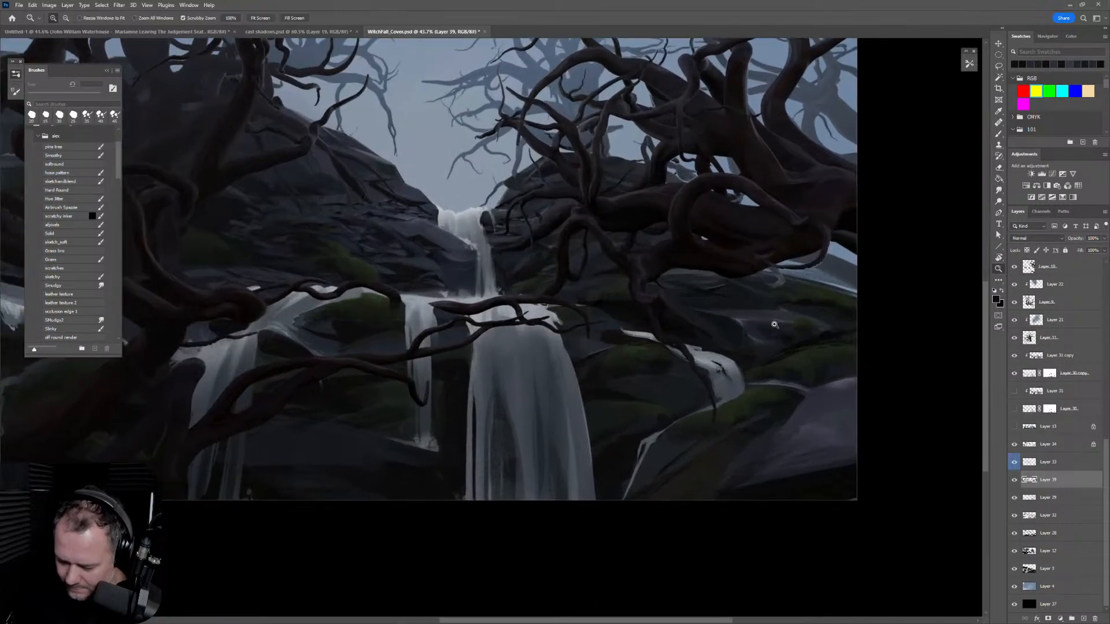
Step: Paint dark rock planes on the bank below the large trunk with sampled tones and a 40 to 45 px brush
key("bracketright")
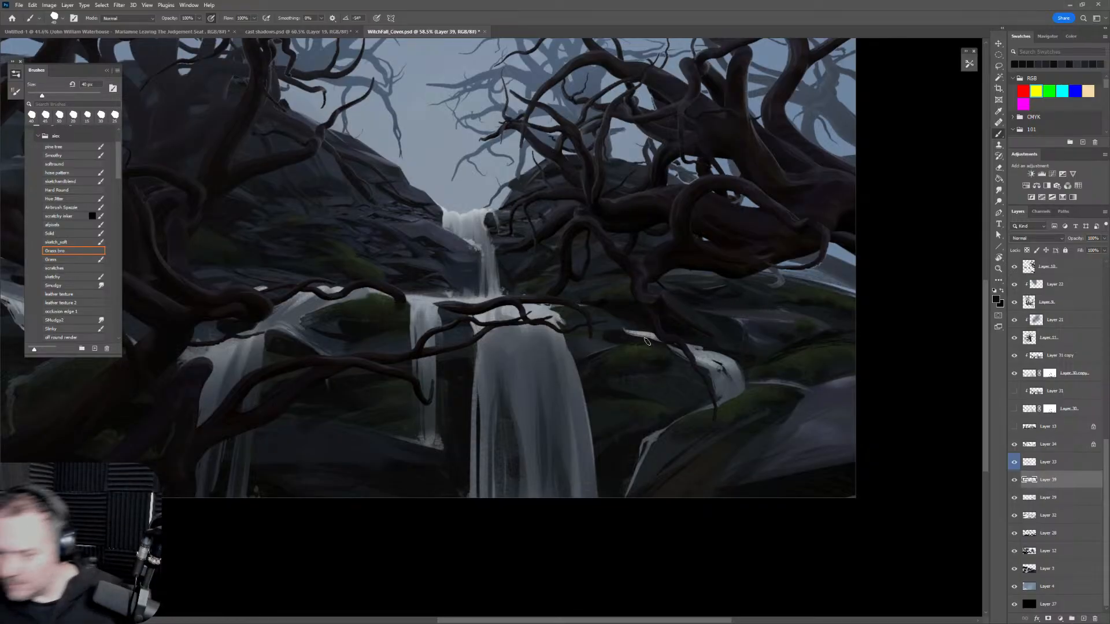
left_click(722, 286, "alt")
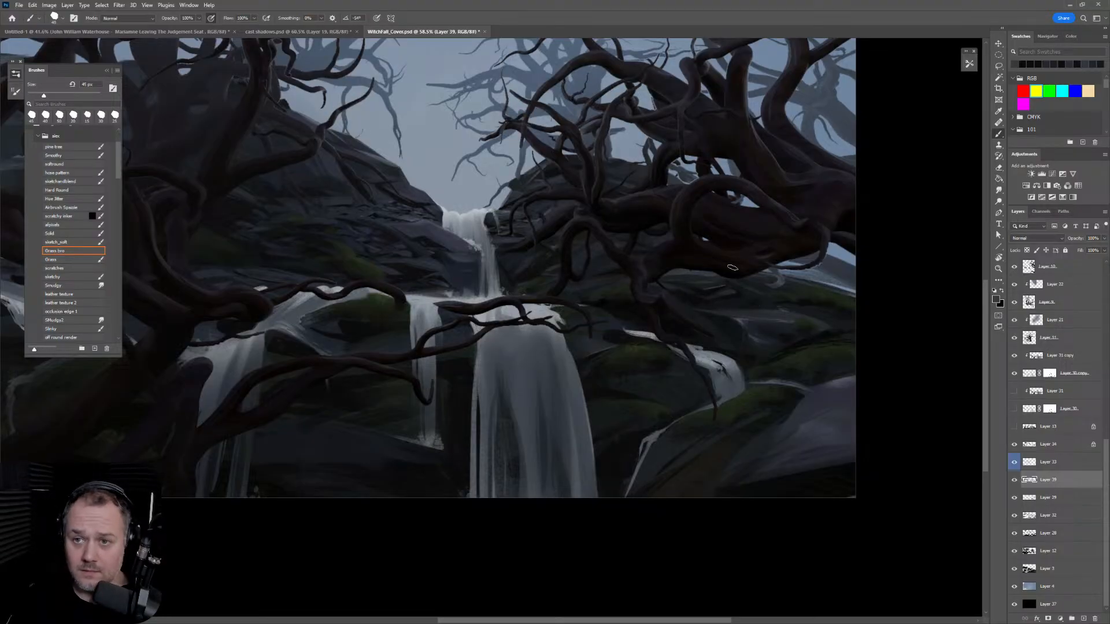
left_click(764, 304, "alt")
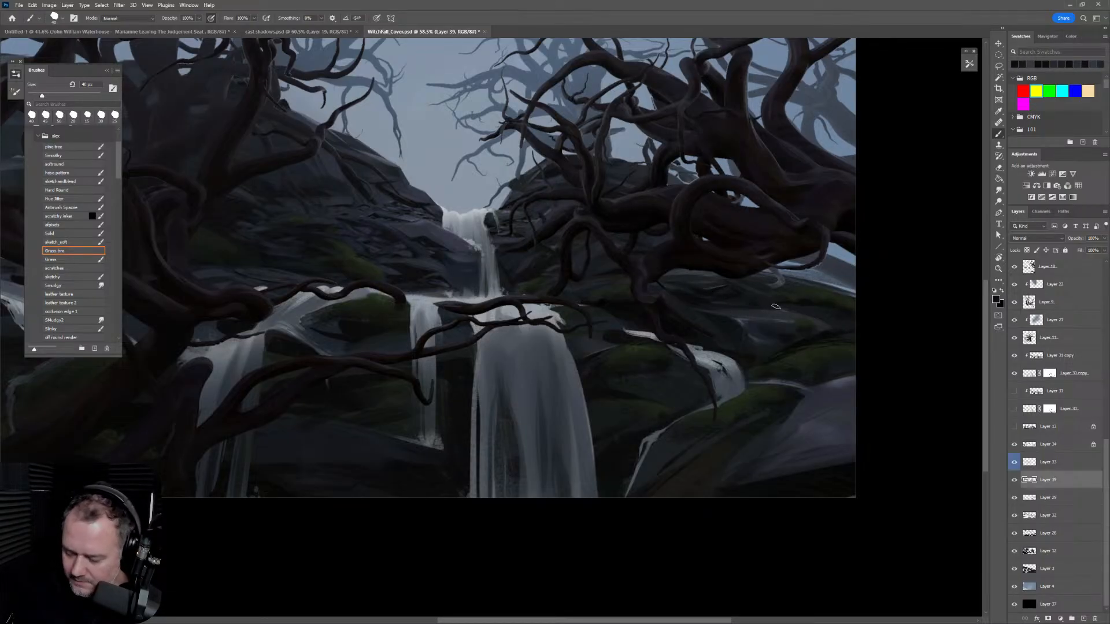
left_click(740, 288, "alt")
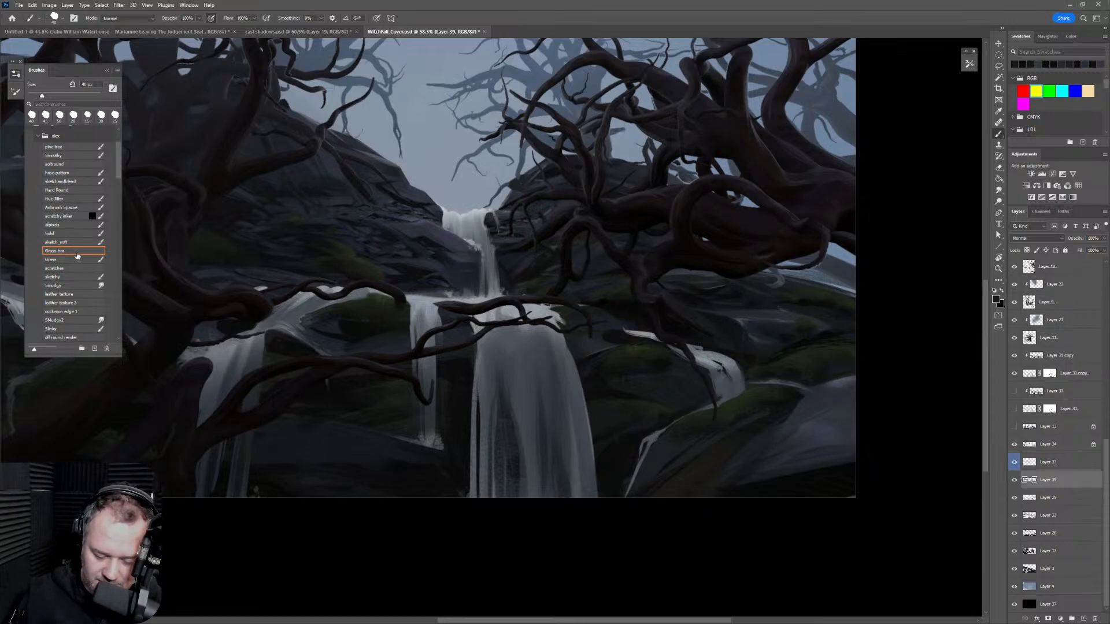
Step: Define ledges and edges on the bank above the small side waterfall with the grass brush at 35 to 45 px
key("z")
left_click_drag(419, 291, 779, 298)
key("bracketright")
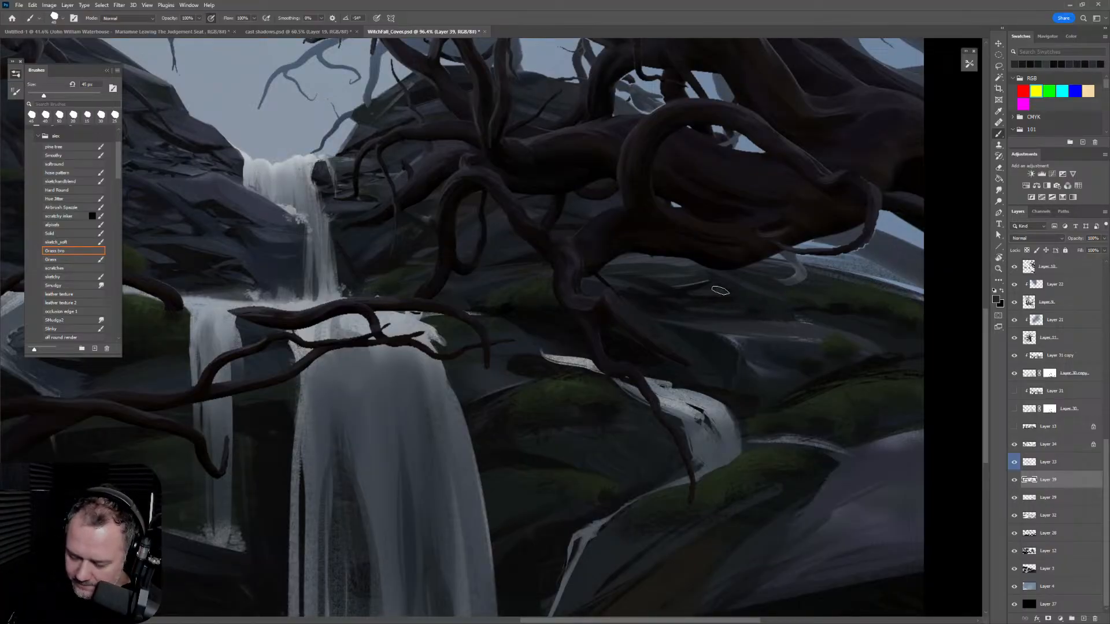
key("bracketleft")
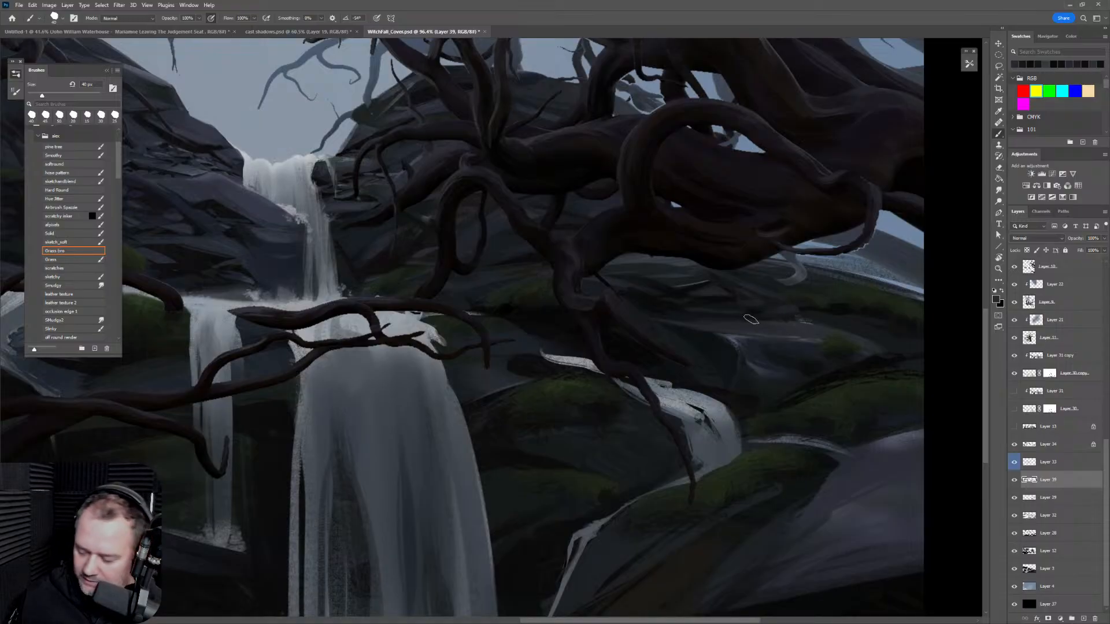
key("bracketleft")
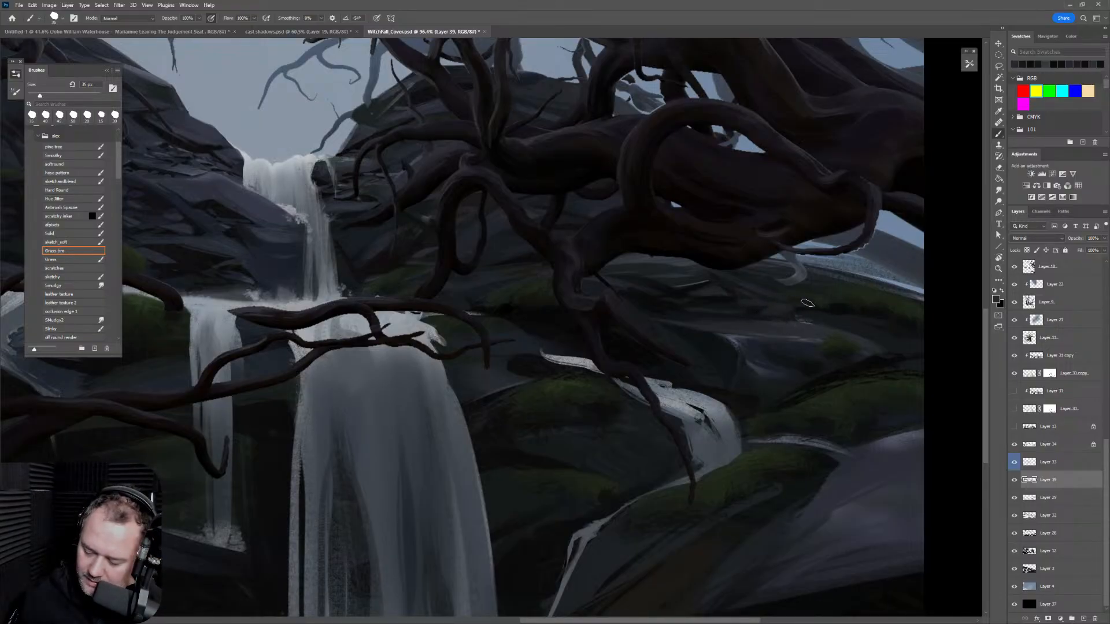
Step: Rotate the canvas and carve thin cracks and edges into the sloping rock beneath the trunk at 10 to 20 px
scroll(835, 347, "down", 5)
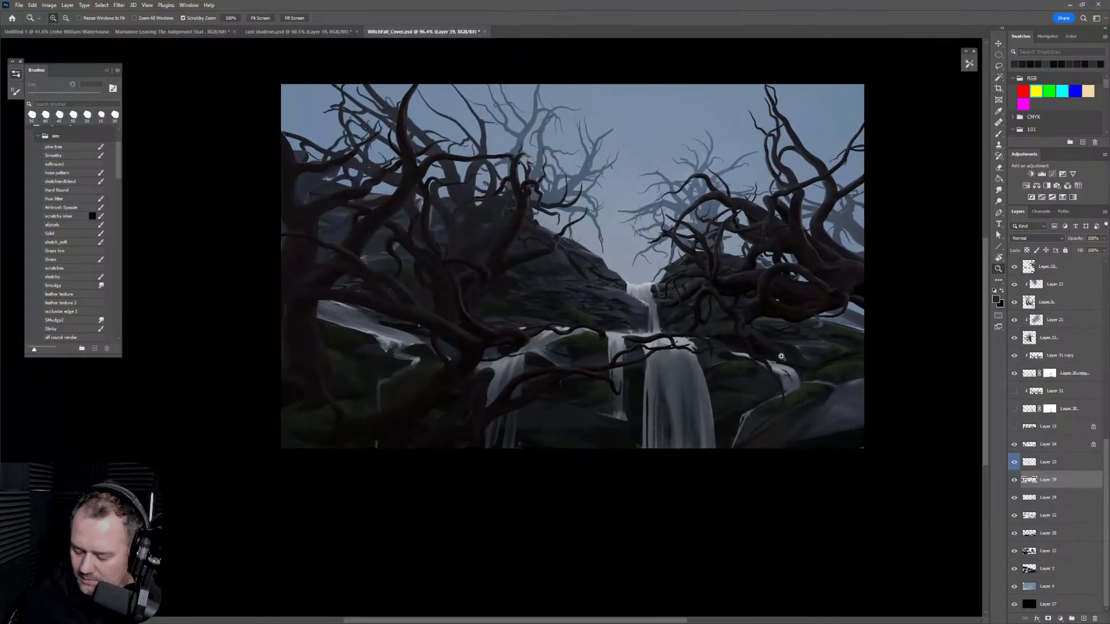
scroll(841, 340, "up", 3)
left_click_drag(841, 340, 807, 168)
scroll(752, 220, "up", 5)
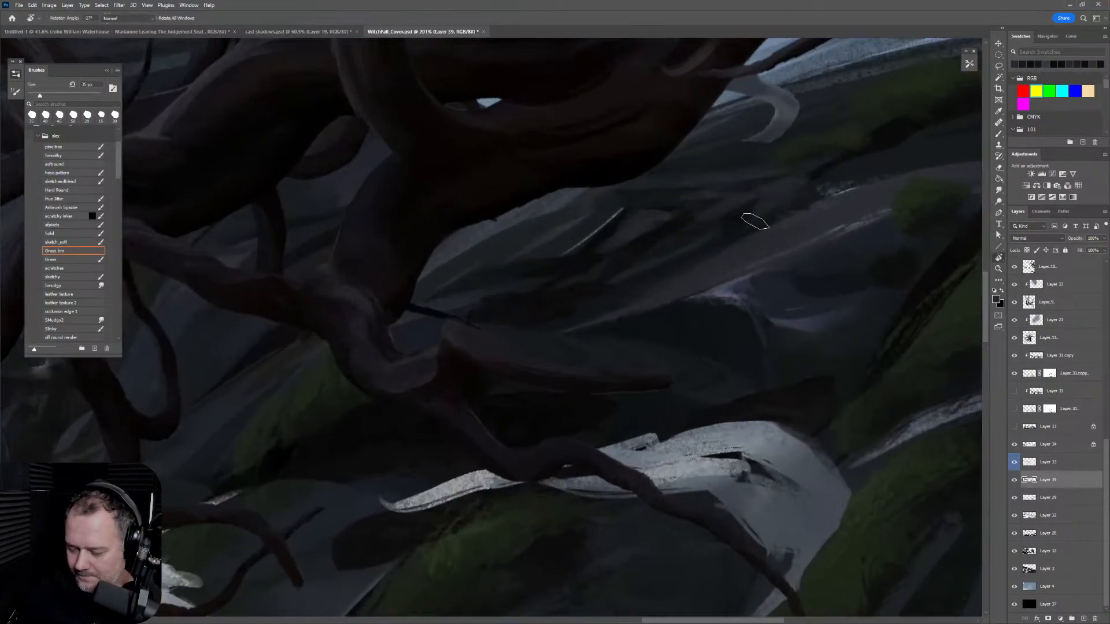
key("bracketleft")
key("bracketleft")
key("bracketleft")
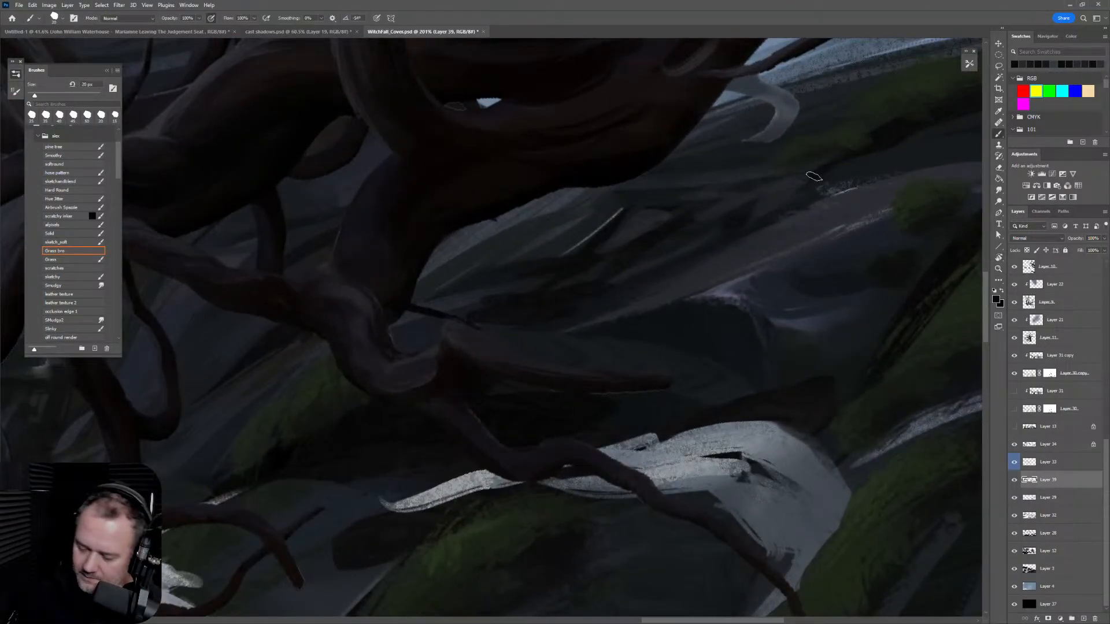
key("bracketleft")
key("bracketleft")
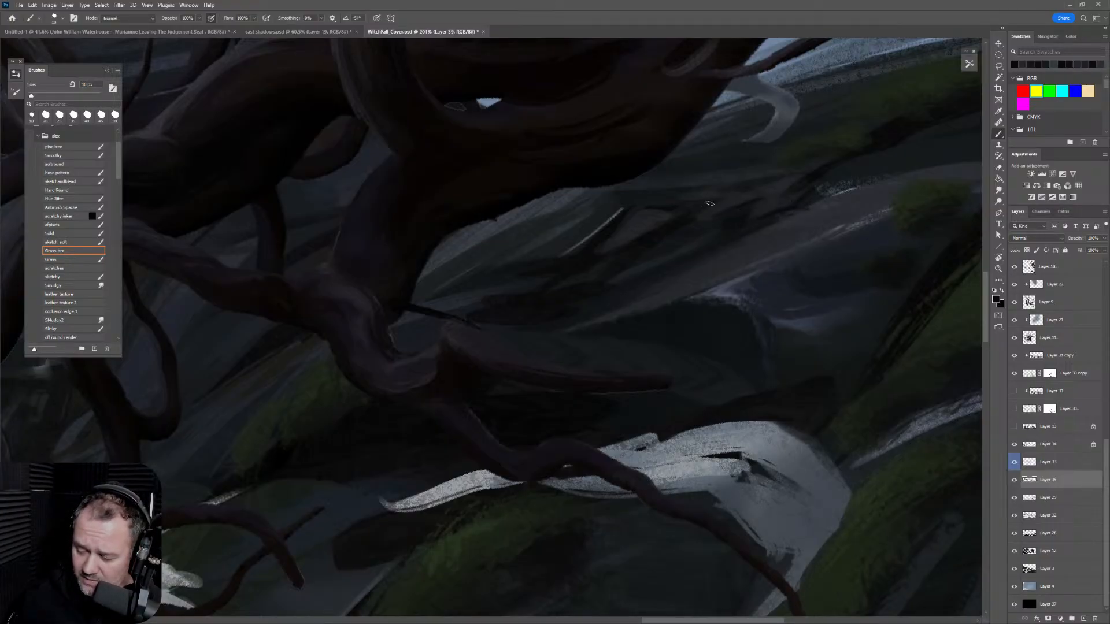
key("bracketright")
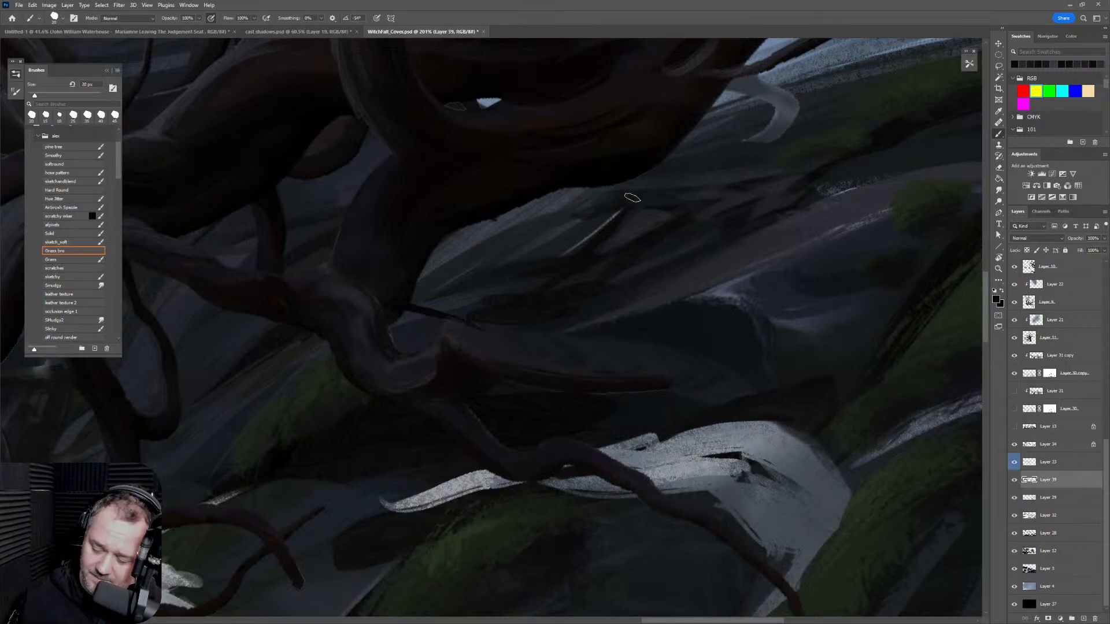
Step: Soften and extend the rock planes between the trunk's underside and the purple-lit boulder with 30 to 35 px strokes
key("z")
mouse_move(766, 242)
left_mouse_down()
mouse_move(689, 277)
mouse_move(752, 275)
left_mouse_up()
key("b")
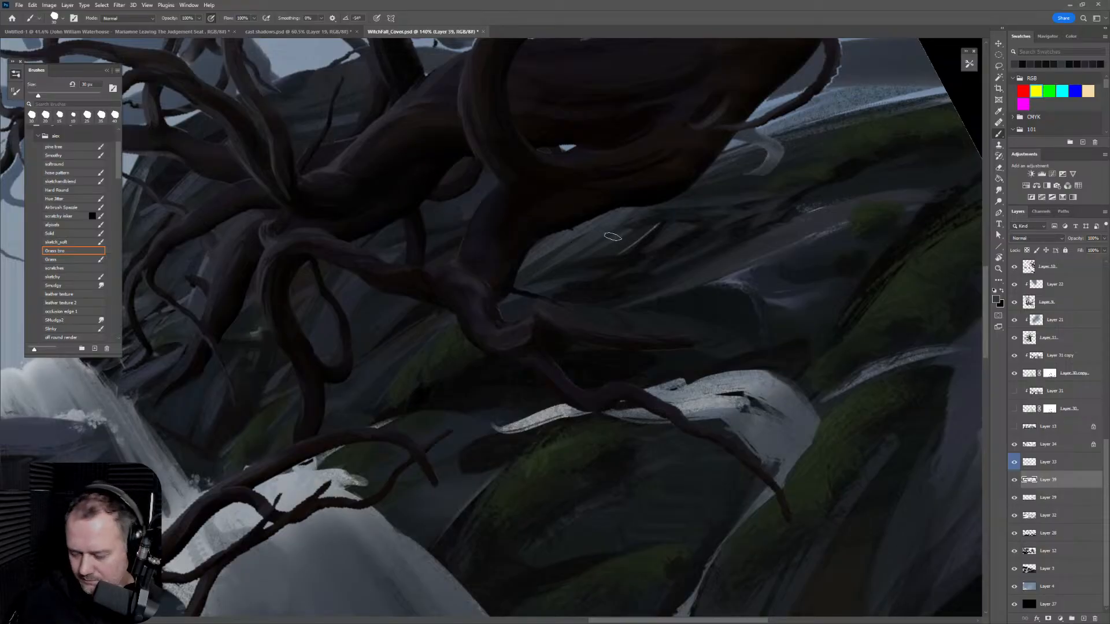
key("bracketleft")
key("bracketright")
key("bracketright")
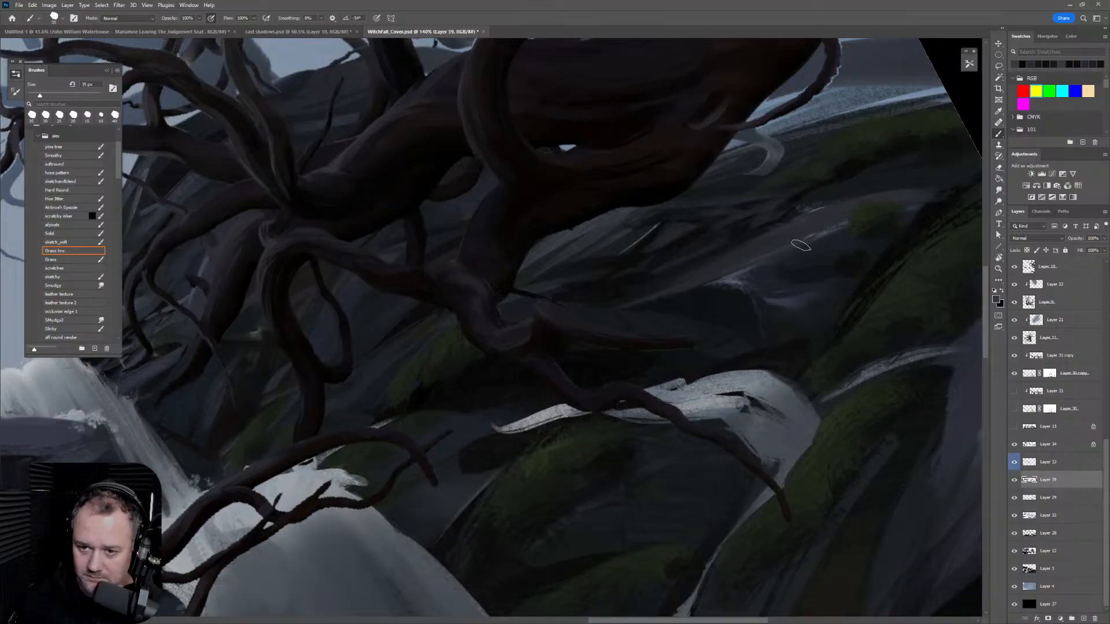
Step: Bring the canvas nearly level and refine the shadowed rock directly under the trunk with a 35 to 40 px brush
key("r")
scroll(809, 243, "down", 3)
left_click_drag(818, 260, 817, 385)
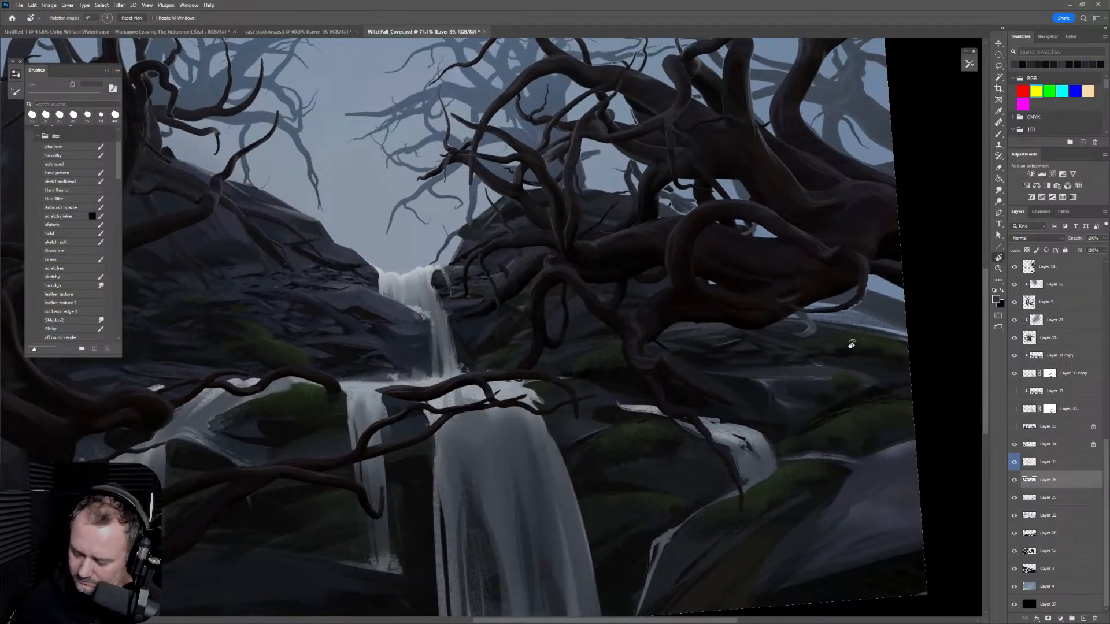
key("Escape")
scroll(746, 324, "up", 3)
key("b")
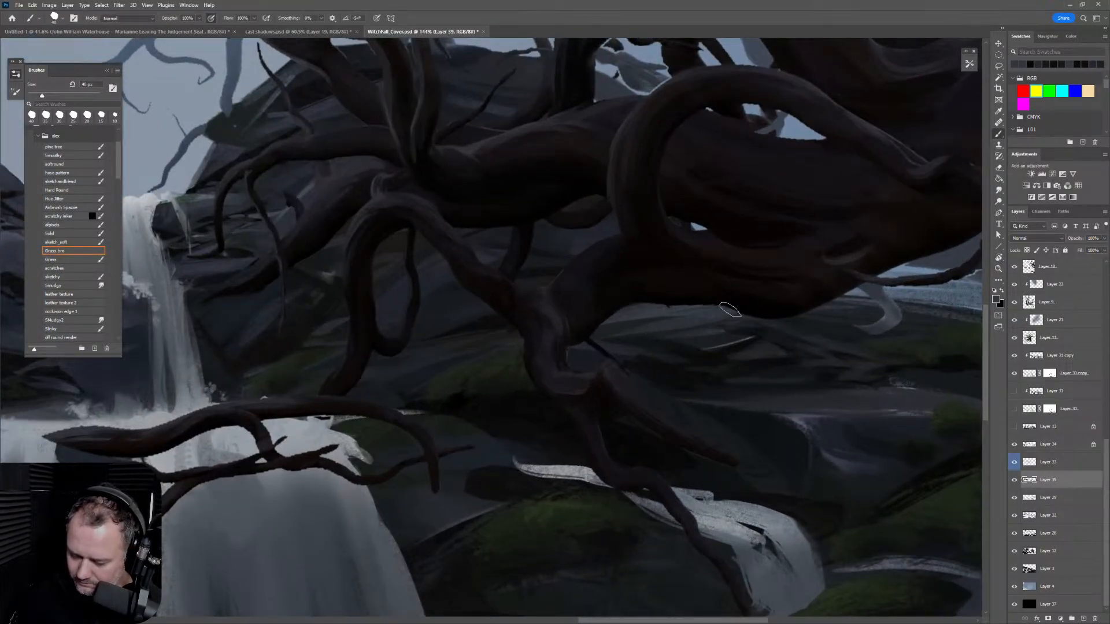
key("bracketright")
key("bracketleft")
key("bracketleft")
left_click_drag(713, 311, 680, 310)
Step: Extend the rock strokes along the bank beneath the trunk's hooked tip with a 35 px brush
key("z")
left_click_drag(798, 358, 756, 365)
key("b")
left_click_drag(882, 389, 706, 305)
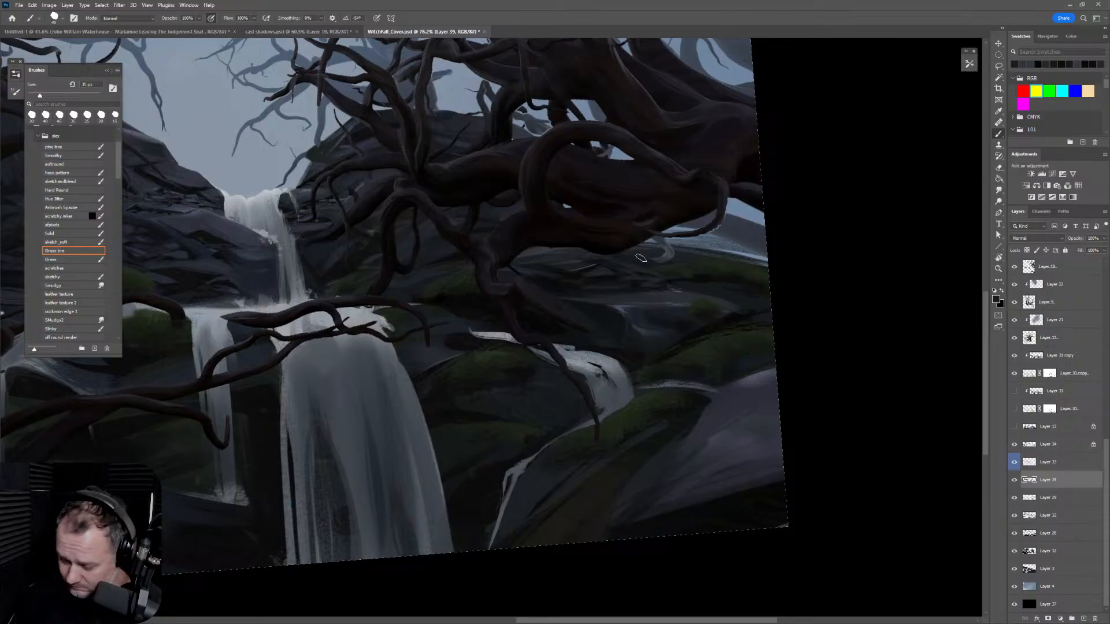
Step: Paint dark rock strokes on the bank below the right-hand tree, using a brush size of 50 to 70 px
key("bracketright")
key("bracketright")
key("bracketright")
key("bracketright")
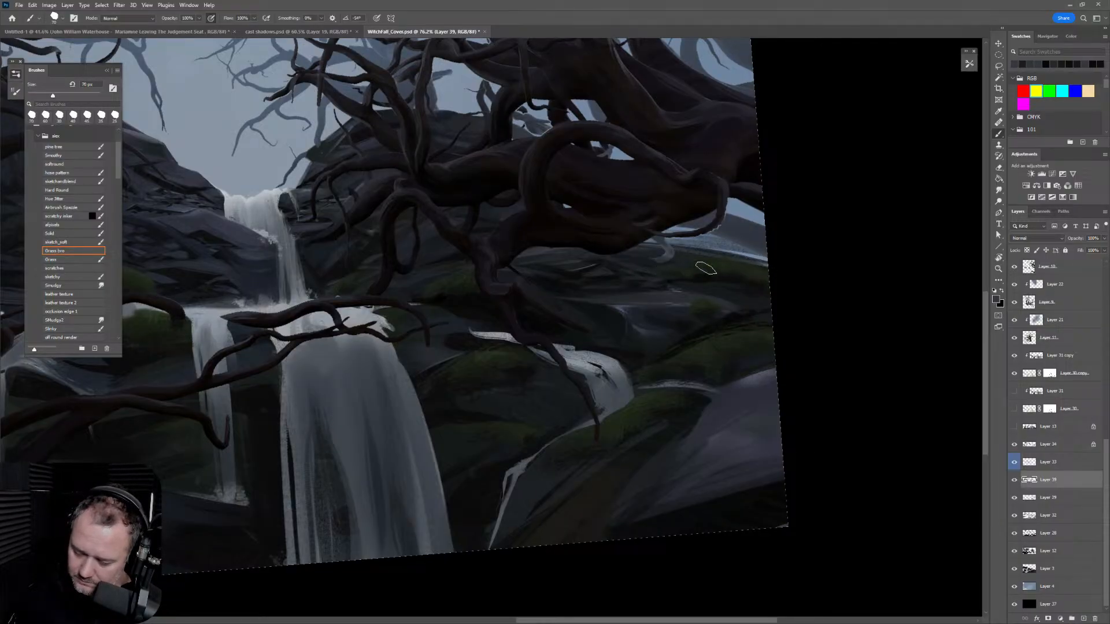
key("r")
mouse_move(756, 298)
left_mouse_down()
mouse_move(812, 210)
mouse_move(712, 70)
left_mouse_up()
scroll(659, 154, "up", 5)
key("b")
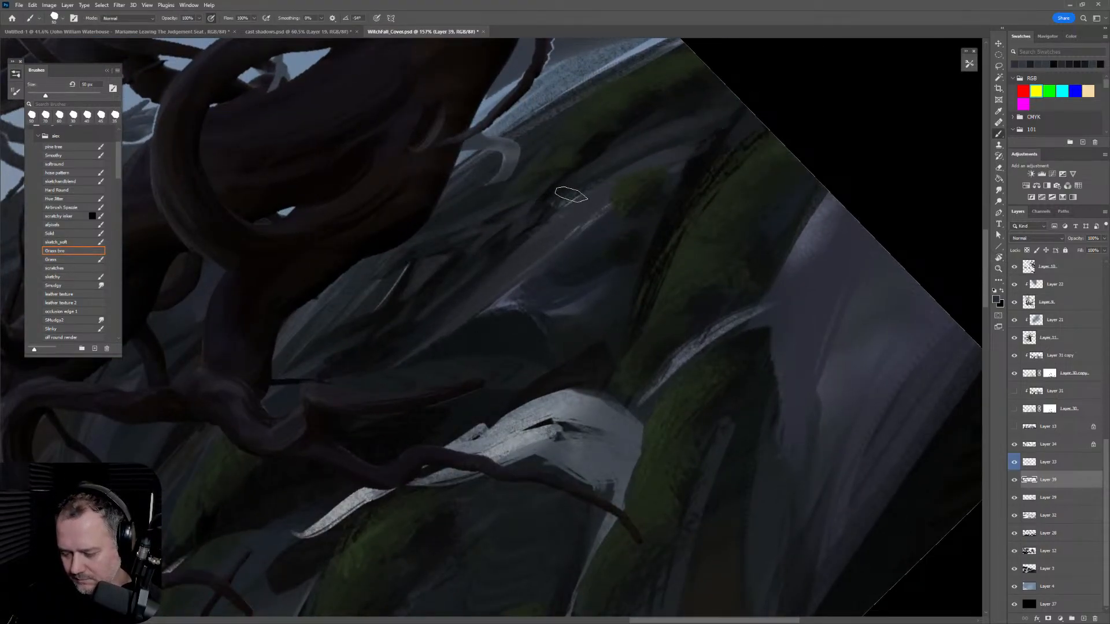
Step: Refine the rock texture on the bank below the right-hand tree with a 40 px brush
key("z")
left_click_drag(743, 213, 773, 441)
key("r")
key("z")
left_click_drag(755, 397, 772, 399)
key("r")
key("b")
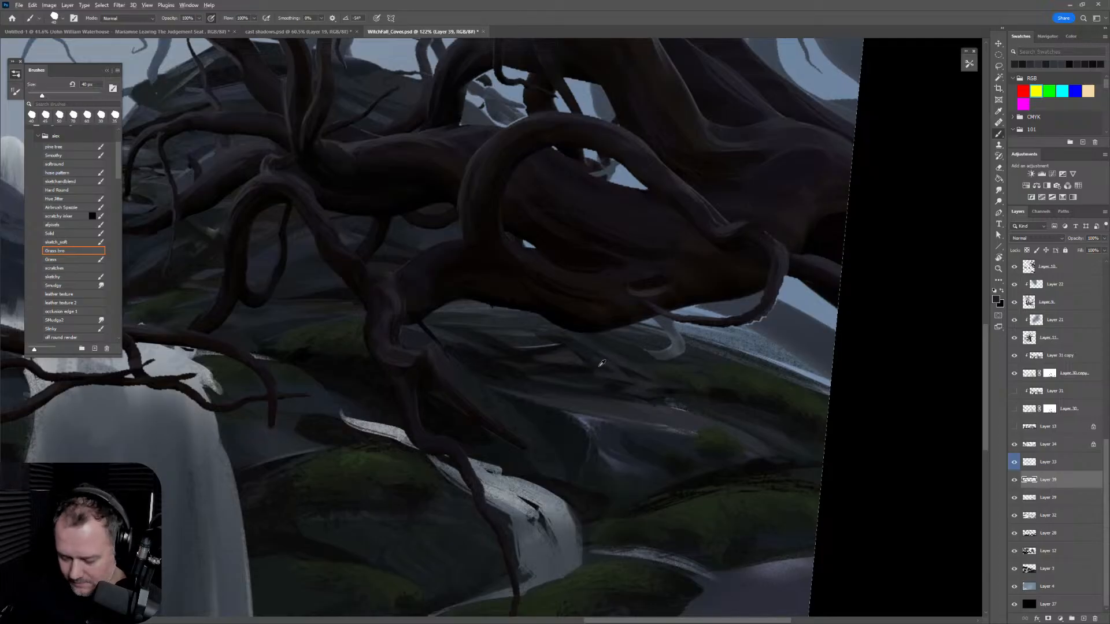
key("z")
mouse_move(806, 391)
left_mouse_down()
mouse_move(773, 418)
mouse_move(794, 409)
mouse_move(781, 389)
mouse_move(857, 351)
mouse_move(857, 374)
mouse_move(880, 403)
mouse_move(966, 440)
mouse_move(823, 422)
left_mouse_up()
key("b")
Step: Examine the waterfalls and rocky slopes up close, the full composition, and a horizontally mirrored view
key("z")
key("r")
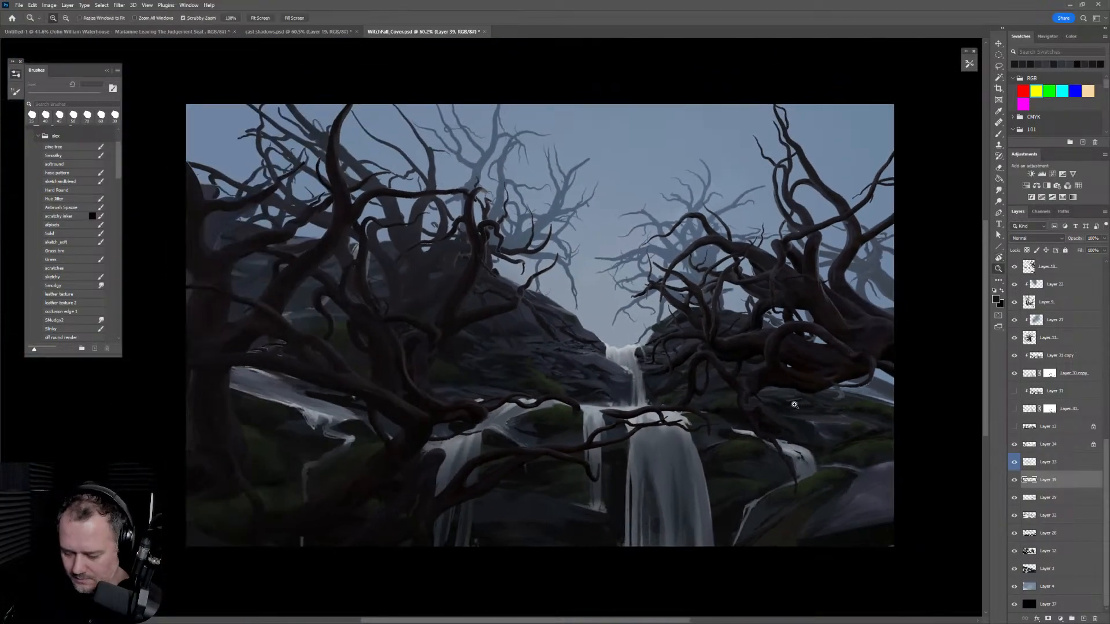
scroll(822, 448, "up", 3)
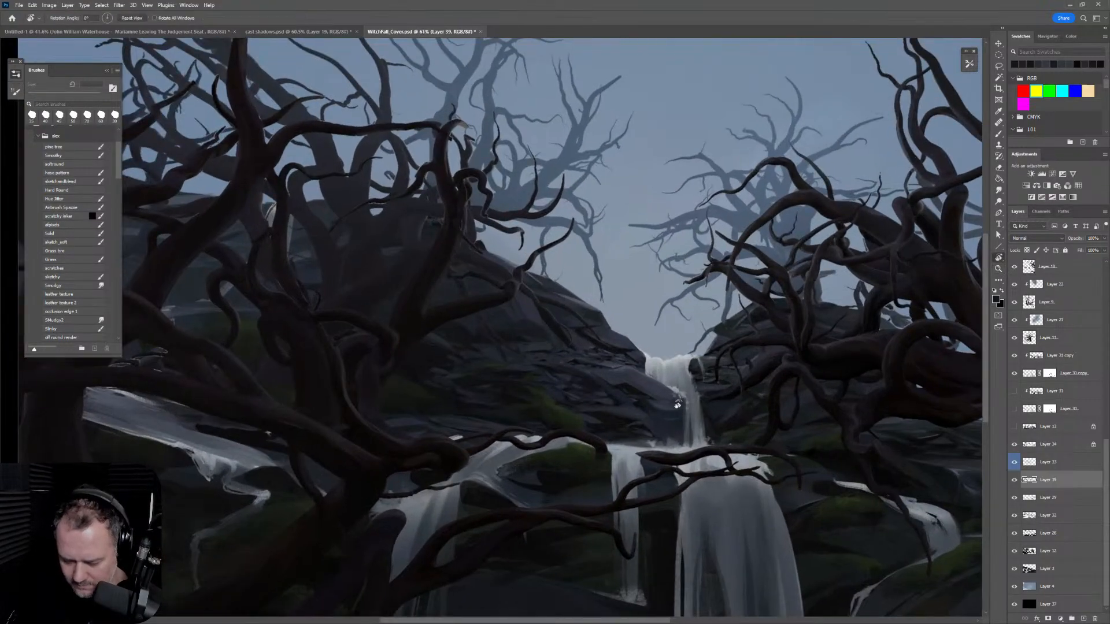
left_click_drag(695, 422, 665, 324)
scroll(517, 252, "up", 3)
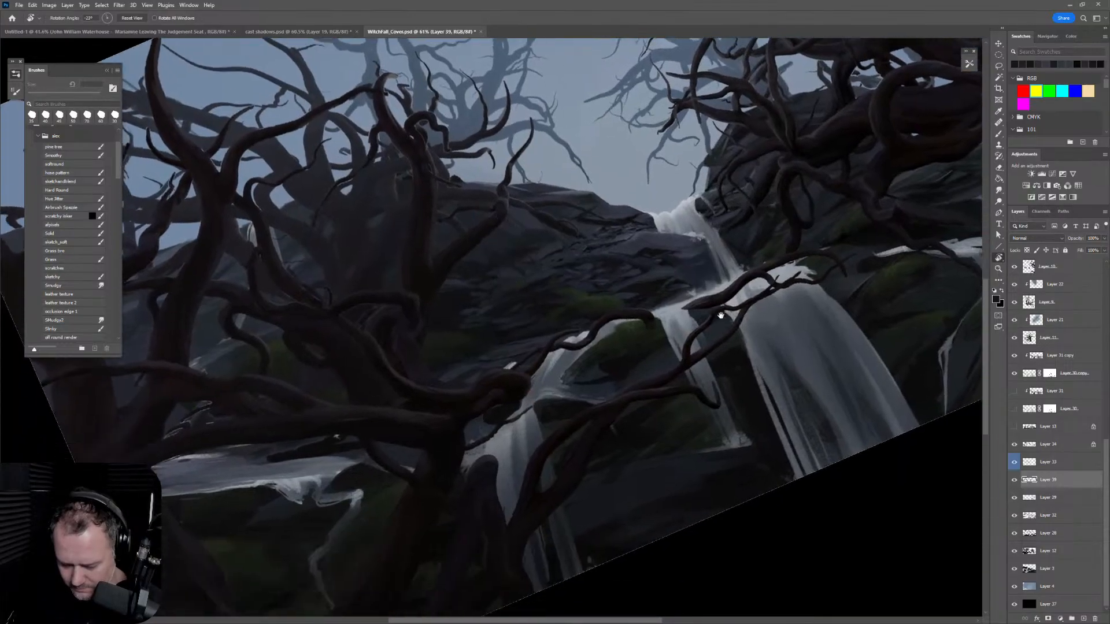
key("b")
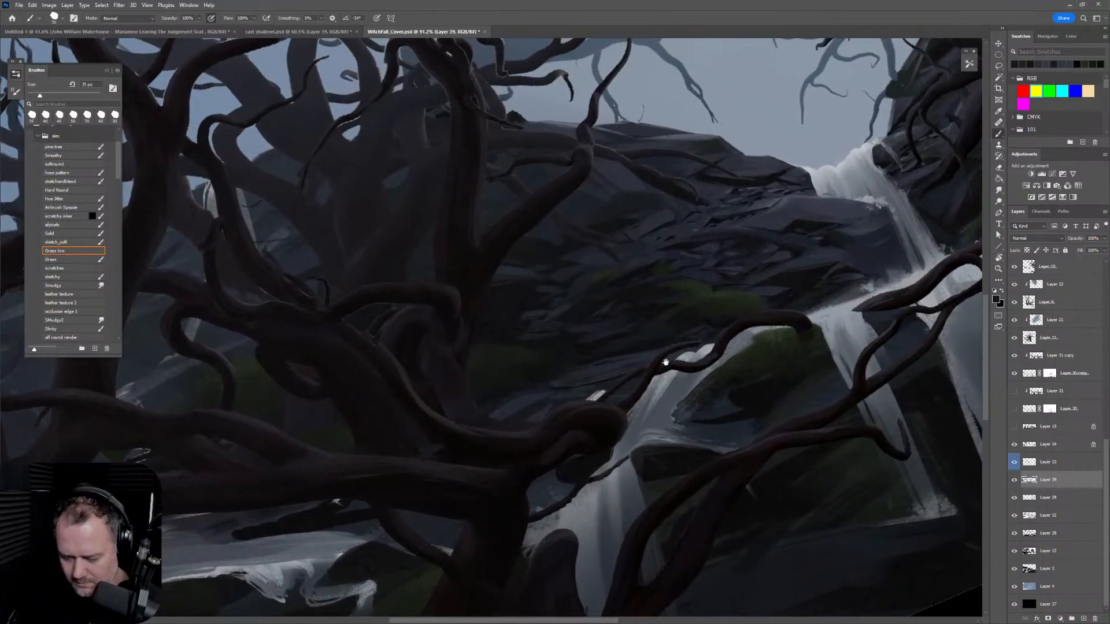
left_click_drag(676, 234, 557, 277)
mouse_move(786, 377)
left_mouse_down()
mouse_move(758, 368)
mouse_move(674, 154)
left_mouse_up()
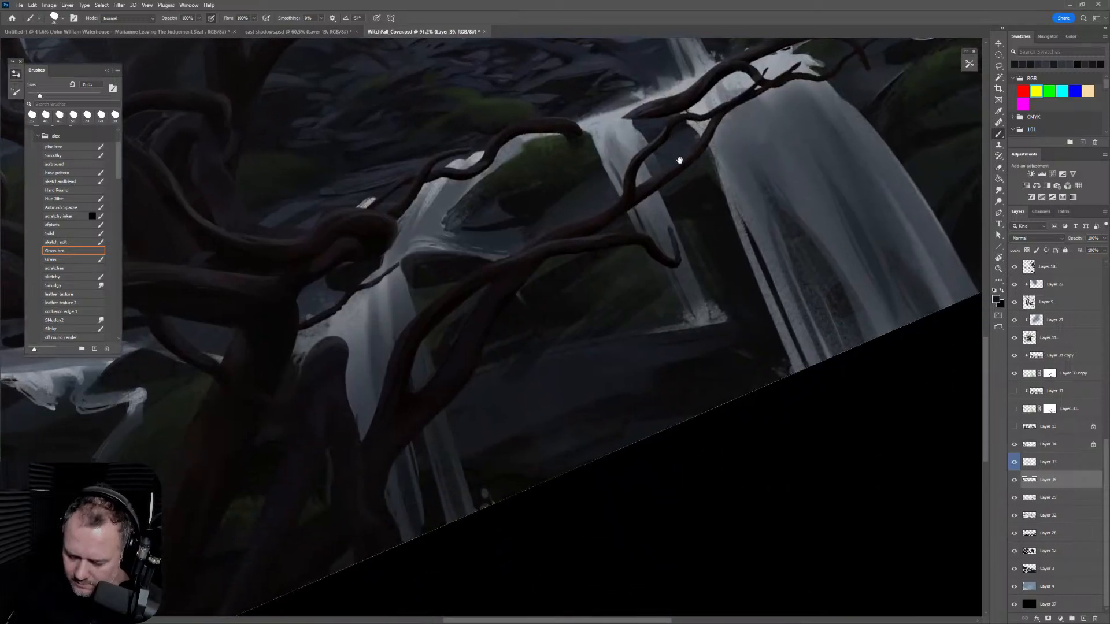
left_click_drag(653, 315, 607, 340)
key("r")
left_click_drag(738, 254, 805, 360)
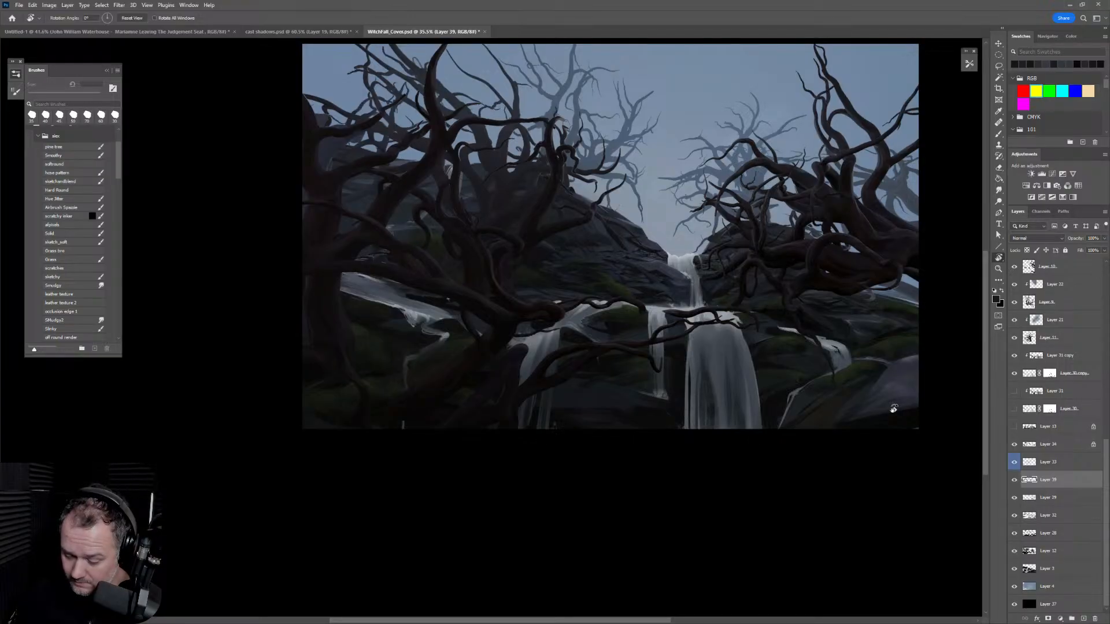
key("z")
left_click_drag(832, 353, 869, 362)
left_click_drag(701, 247, 726, 347)
left_click_drag(810, 354, 824, 357)
scroll(835, 363, "right", 5)
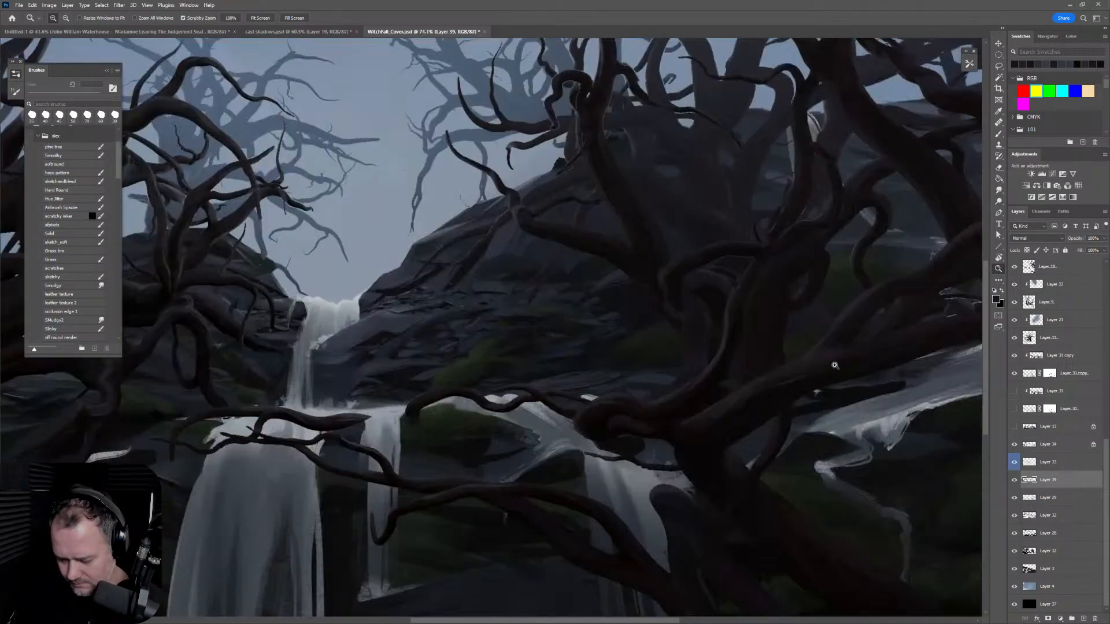
Step: Paint small rock facets on the slope beside the upper waterfall, sampling nearby rock colours and varying the brush from 15 to 40 px
key("b")
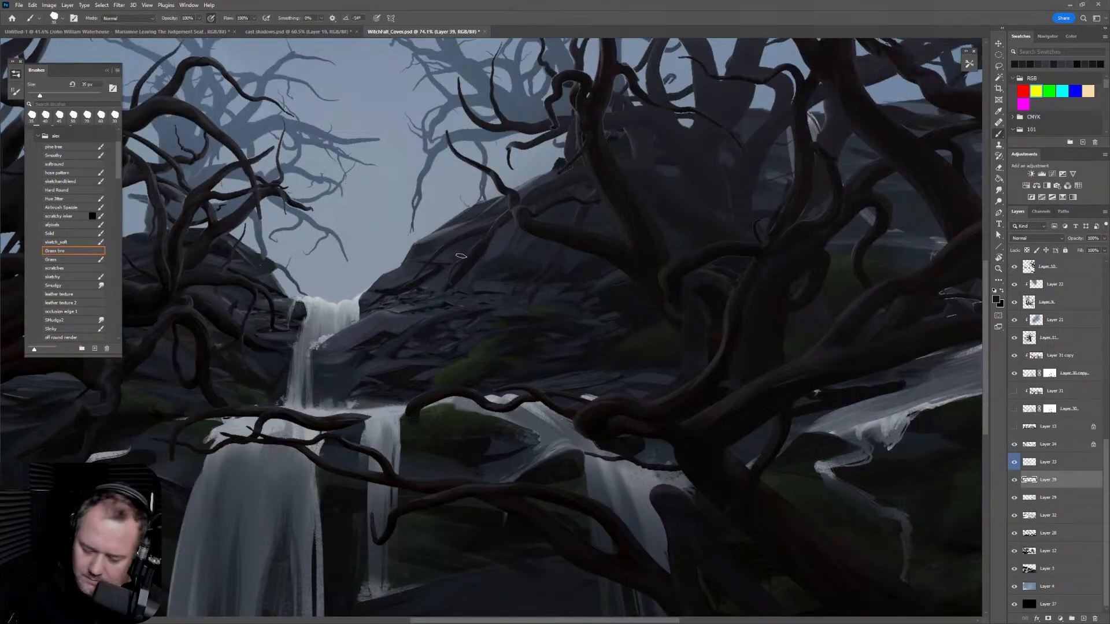
scroll(438, 276, "up", 2)
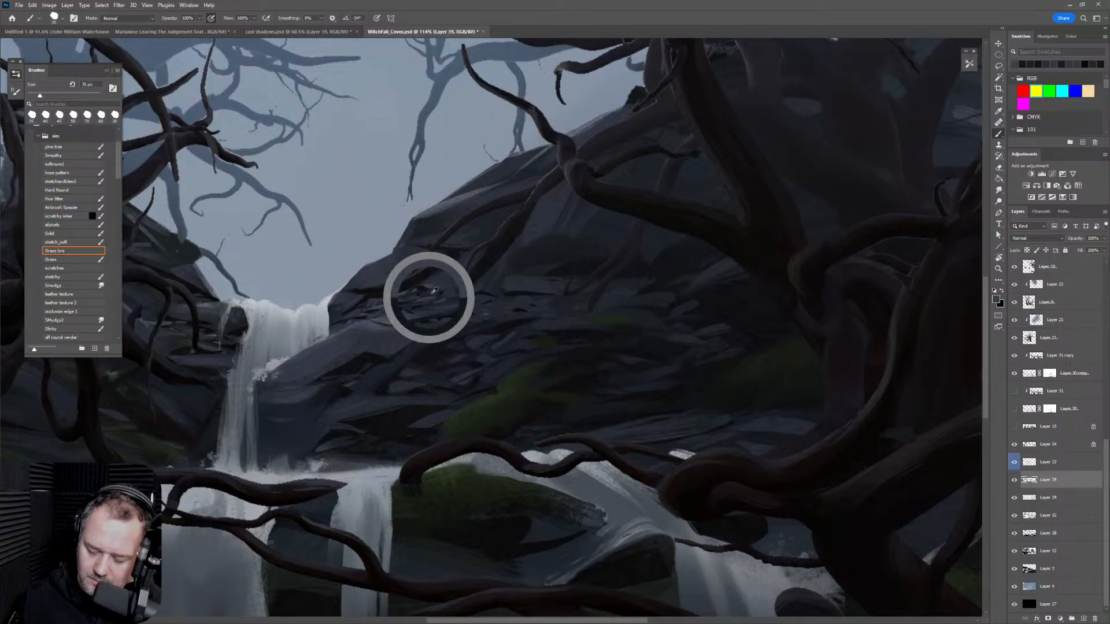
key("bracketright")
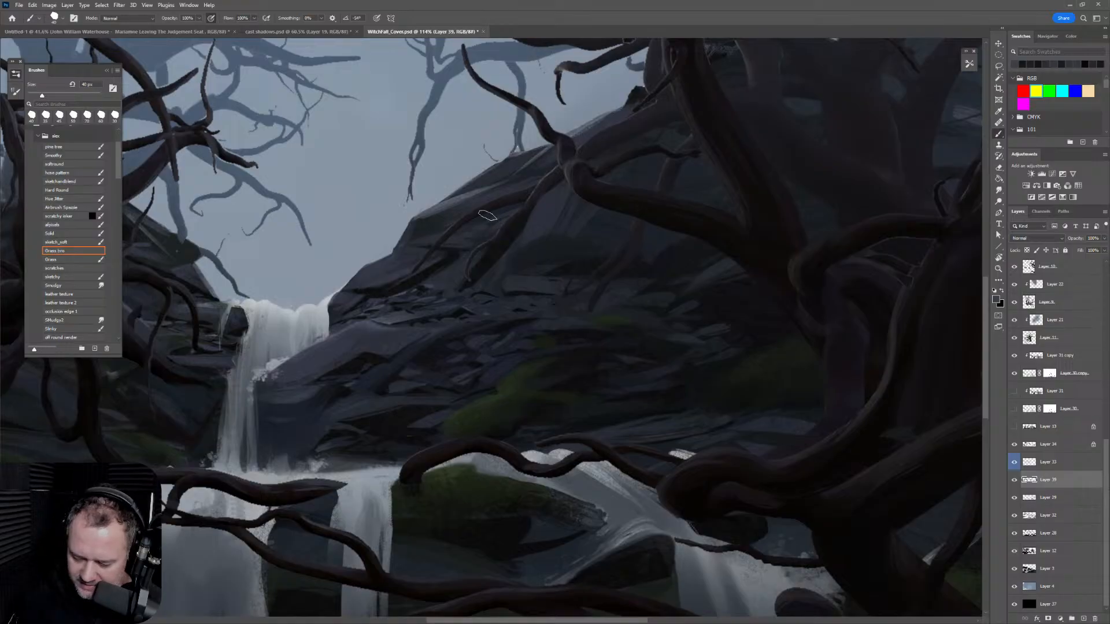
key("bracketleft")
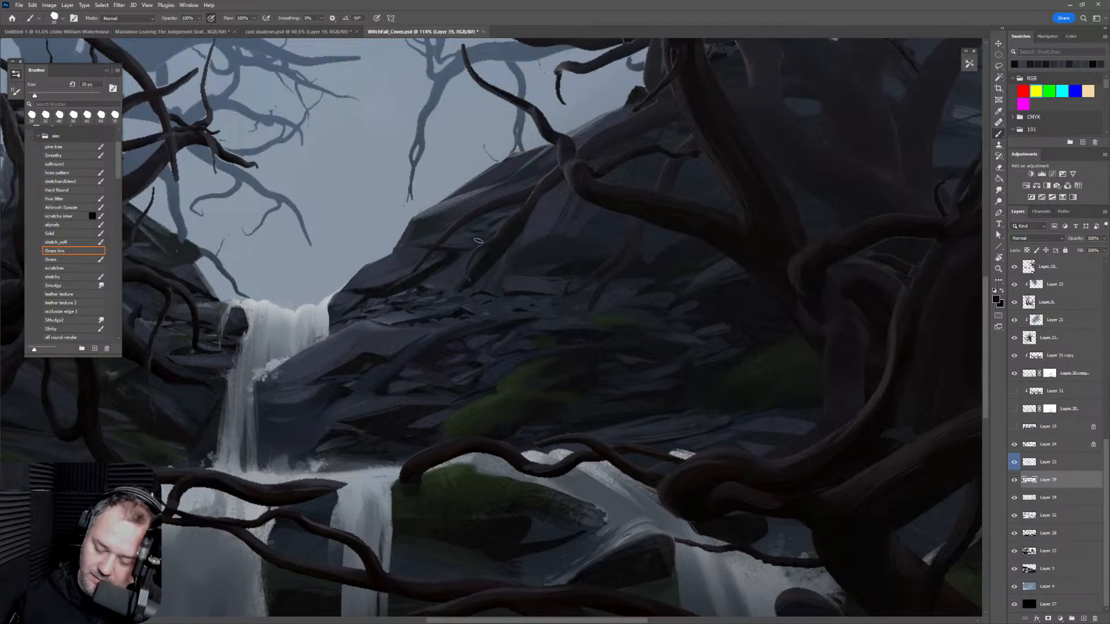
left_click(471, 223, "alt")
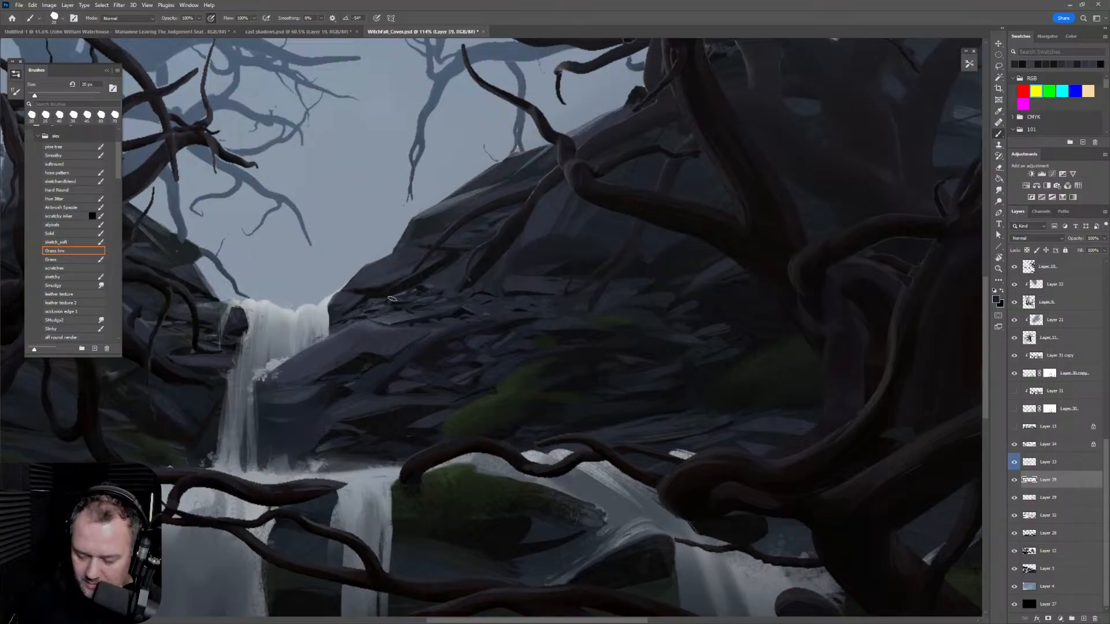
left_click(390, 321, "alt")
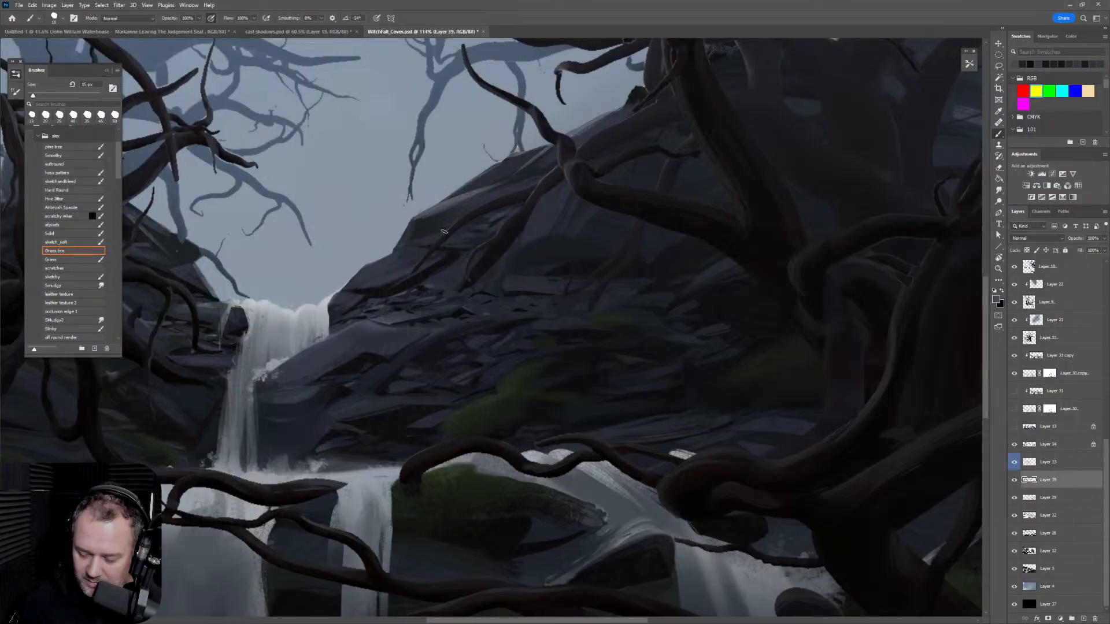
Step: Sample the slope's dark tones and paint broader rock planes beneath the overhanging branch with a 30 to 40 px brush
left_click(493, 222, "alt")
left_click(454, 257, "alt")
key("bracketright")
key("bracketright")
key("bracketright")
key("bracketright")
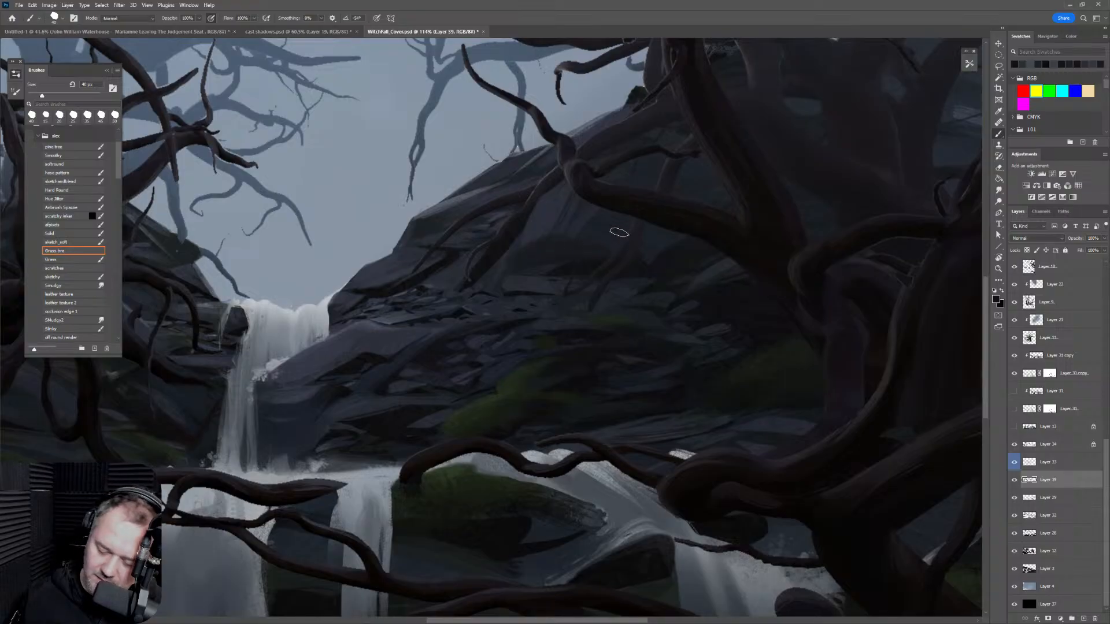
key("bracketleft")
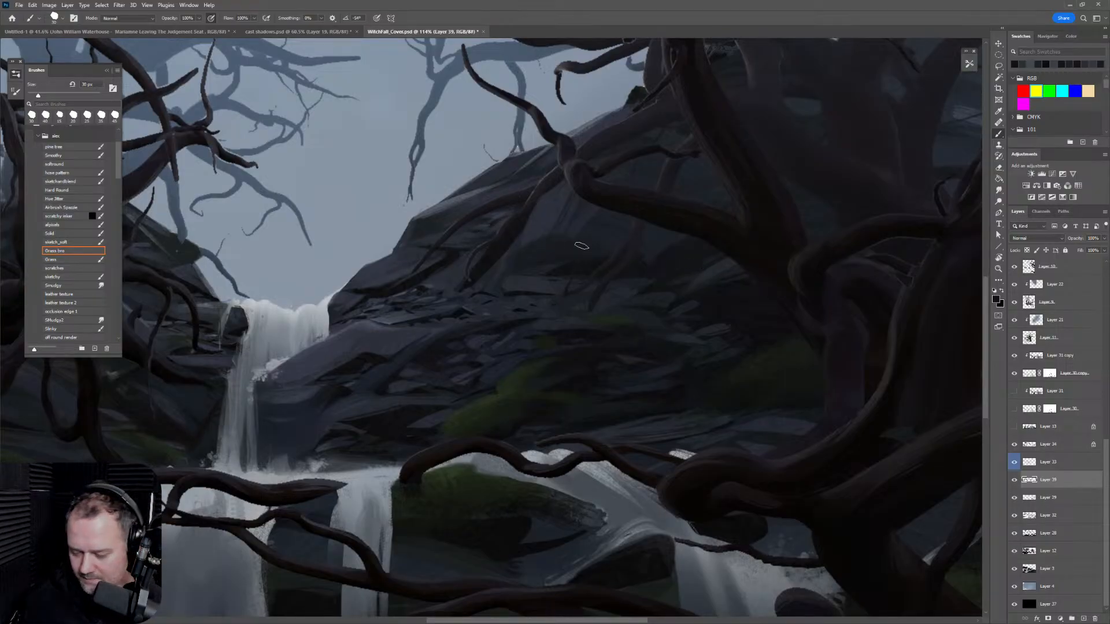
key("bracketright")
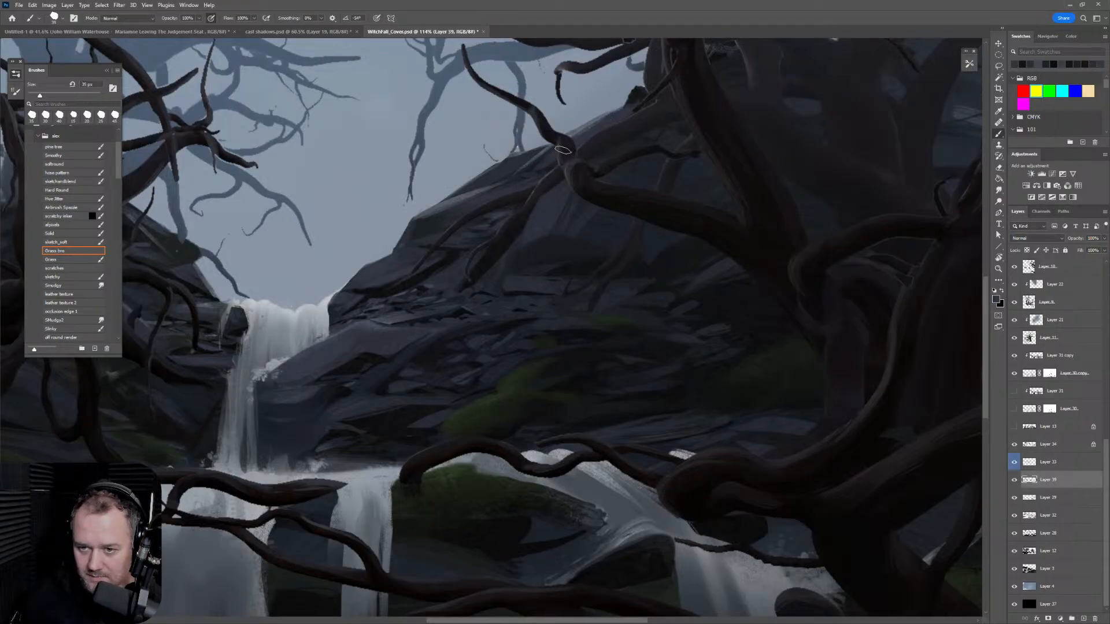
Step: Sample a rock colour from the slope beside the waterfall and add fine strokes under the branch with a 25 px brush
mouse_move(575, 161)
left_mouse_down()
mouse_move(560, 155)
mouse_move(579, 171)
mouse_move(569, 152)
left_mouse_up()
scroll(677, 254, "down", 6)
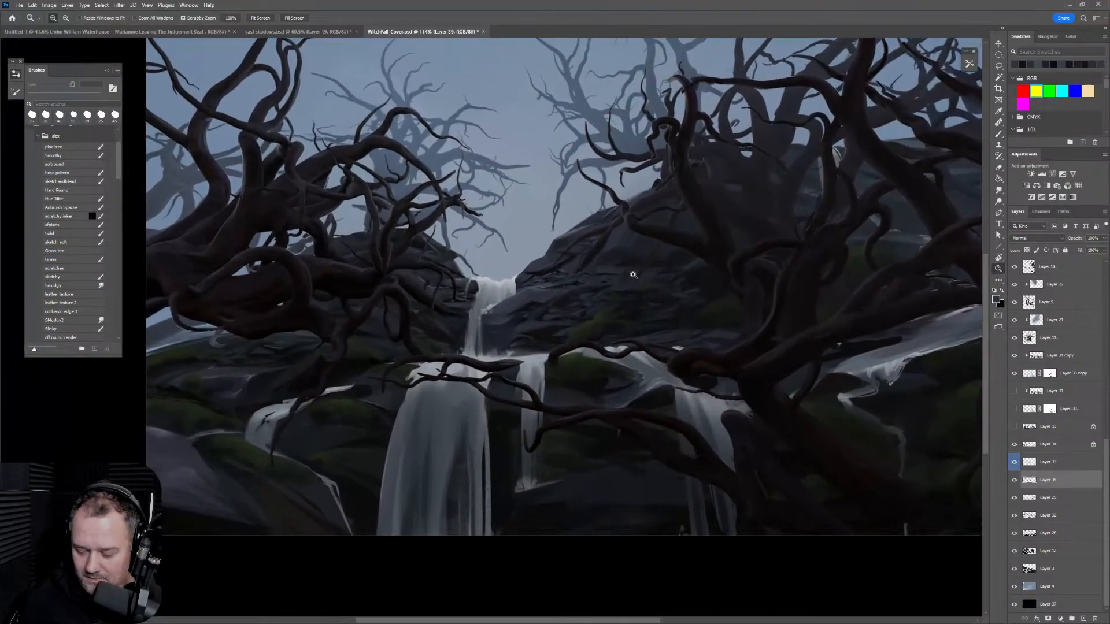
scroll(691, 312, "up", 1)
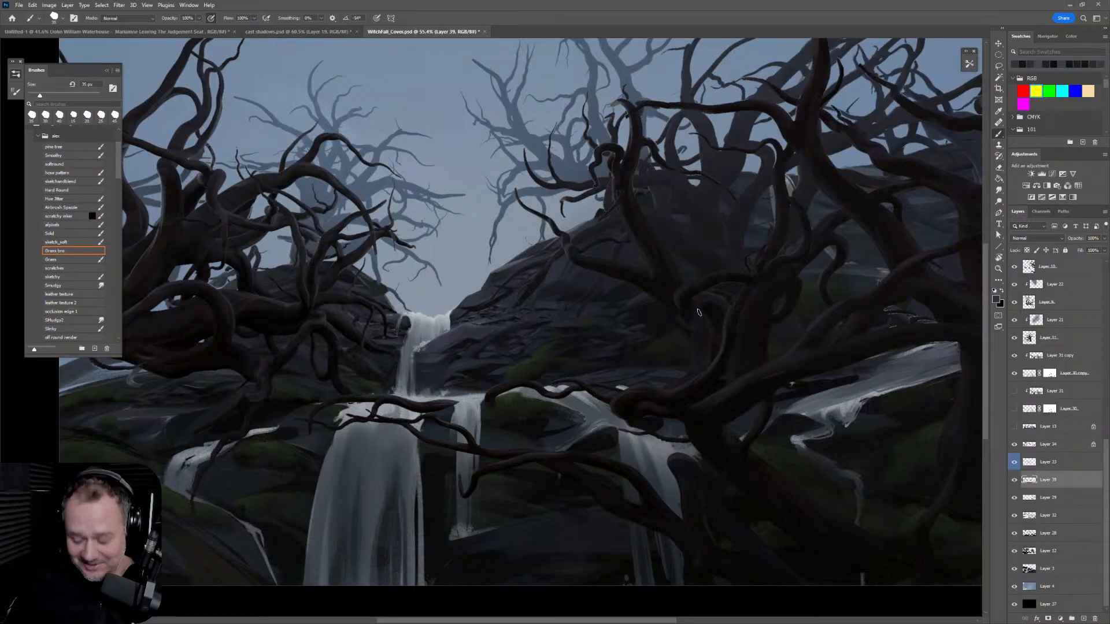
scroll(590, 159, "up", 5)
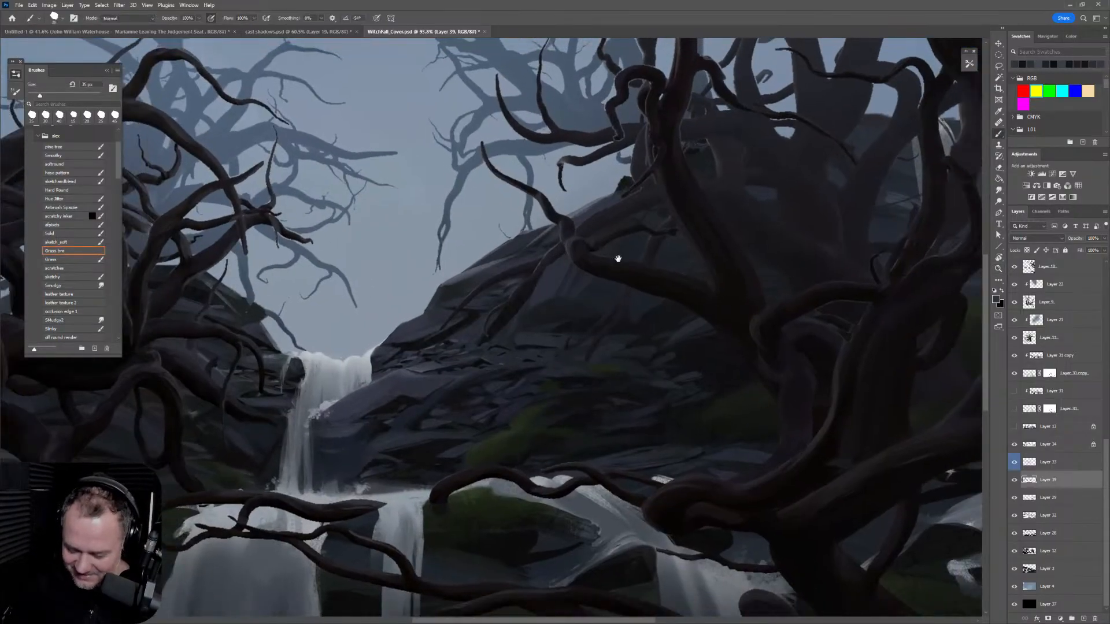
left_click_drag(619, 248, 687, 294)
left_click(560, 280, "alt")
key("bracketleft")
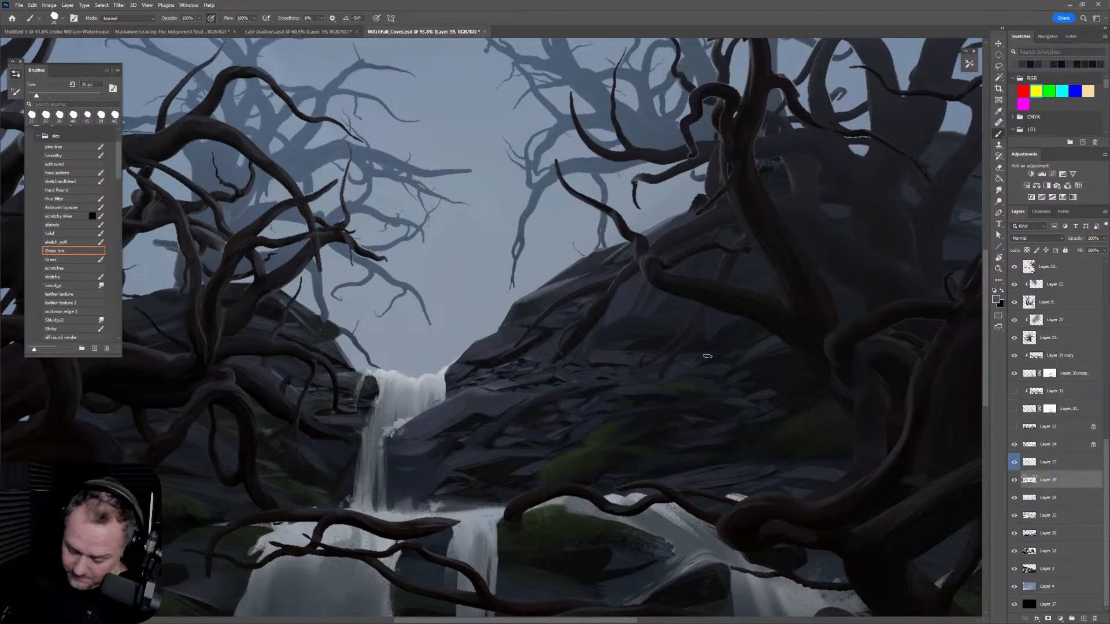
Step: Paint sampled dark tones over the slope near the tree trunk with a 60 px brush, and refine them at 30 px
key("bracketright")
left_click(760, 335, "alt")
key("bracketright")
key("bracketright")
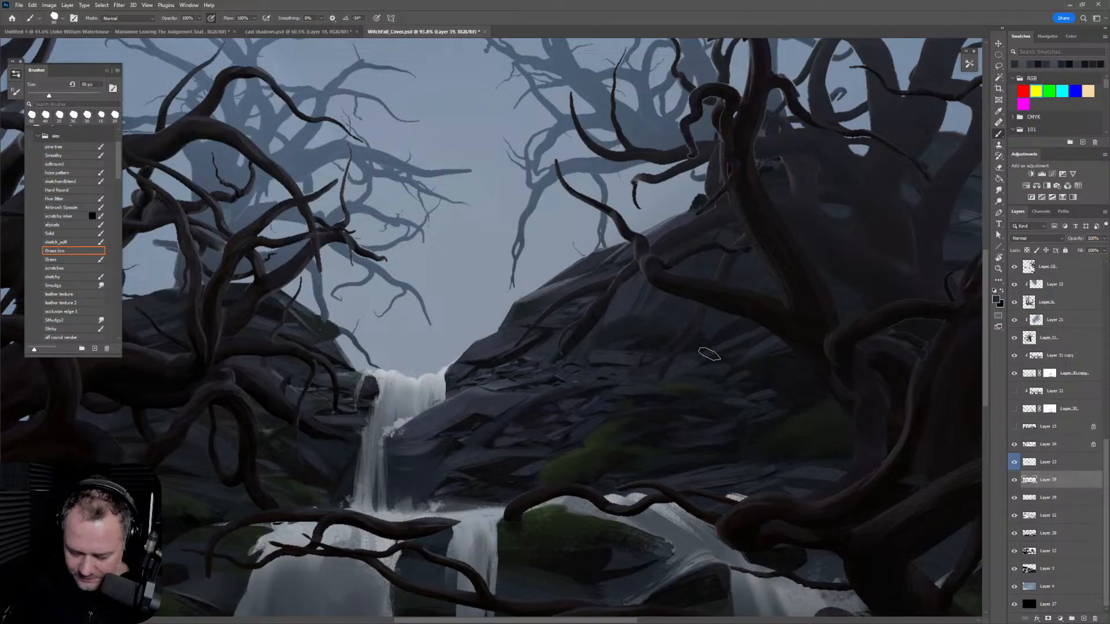
left_click(721, 354, "alt")
key("bracketleft")
left_click(720, 354, "alt")
key("bracketleft")
key("bracketleft")
key("bracketleft")
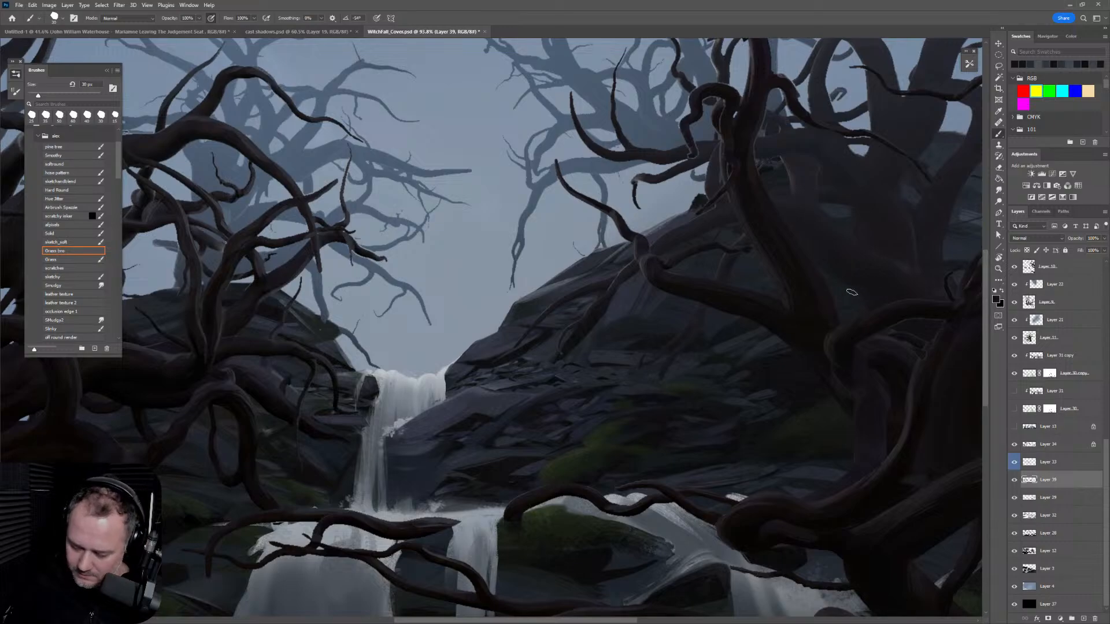
Step: Blend sampled rock tones into the slope between the leaning trunk and curved branch, using a 35 to 40 px brush
left_click(763, 323, "alt")
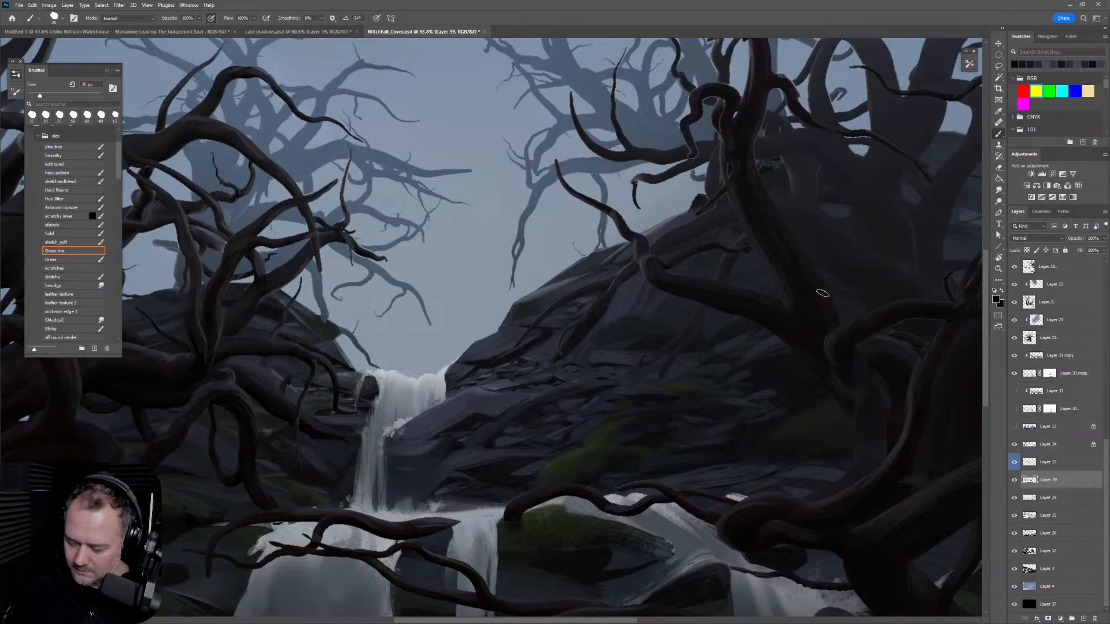
left_click_drag(889, 331, 752, 292)
key("bracketright")
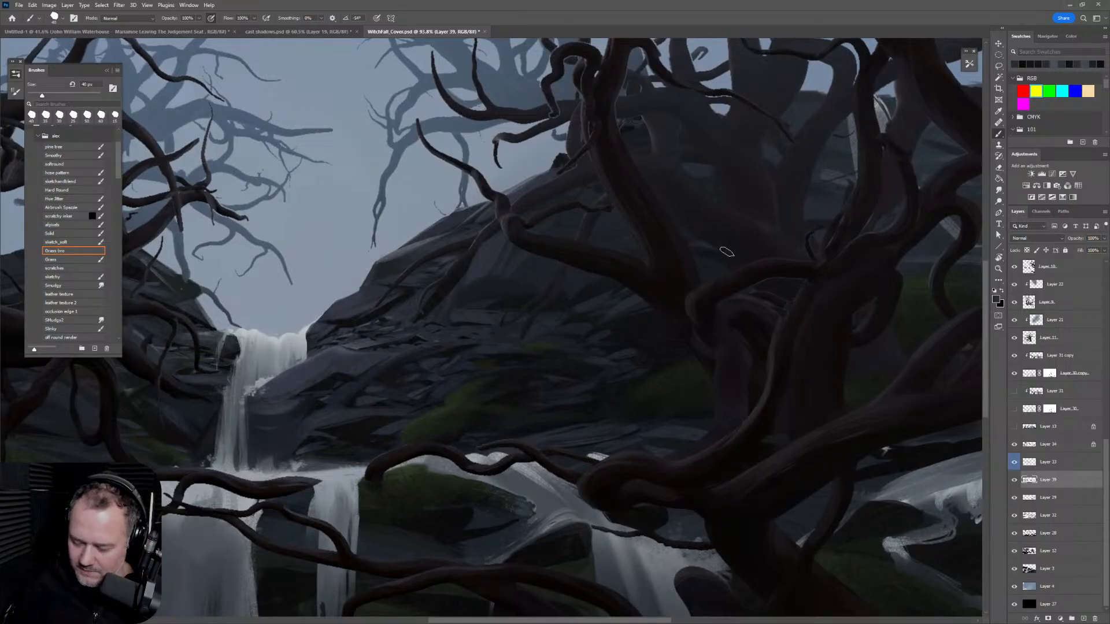
key("bracketleft")
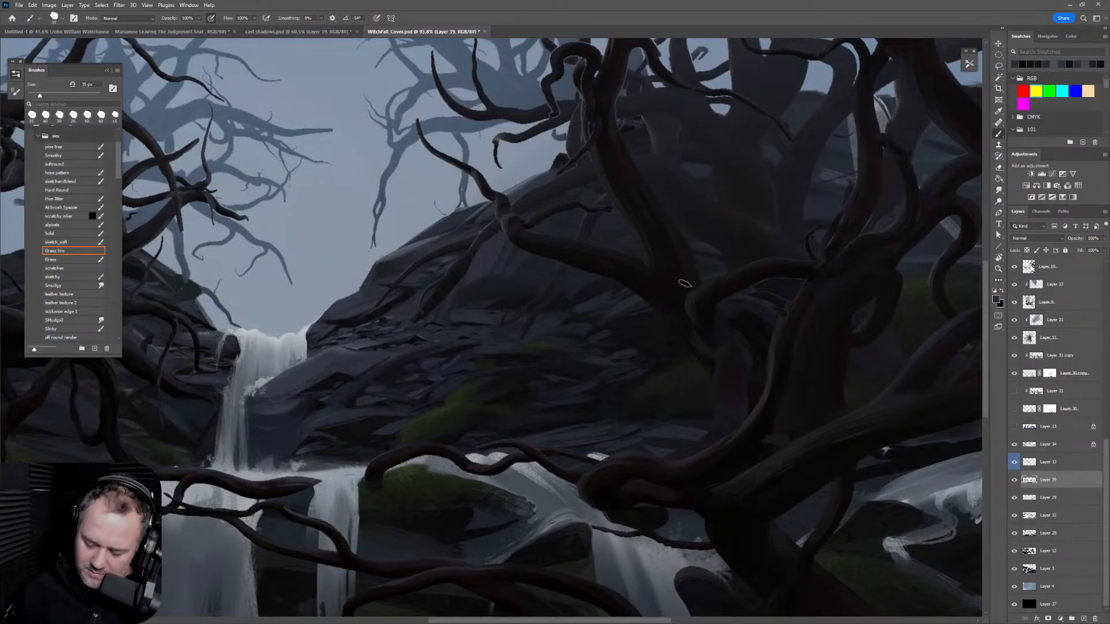
left_click_drag(799, 320, 761, 343)
Step: Unflip the view and paint the rocky hillside behind the left-hand tree's trunks with a 35 to 40 px brush
key("h")
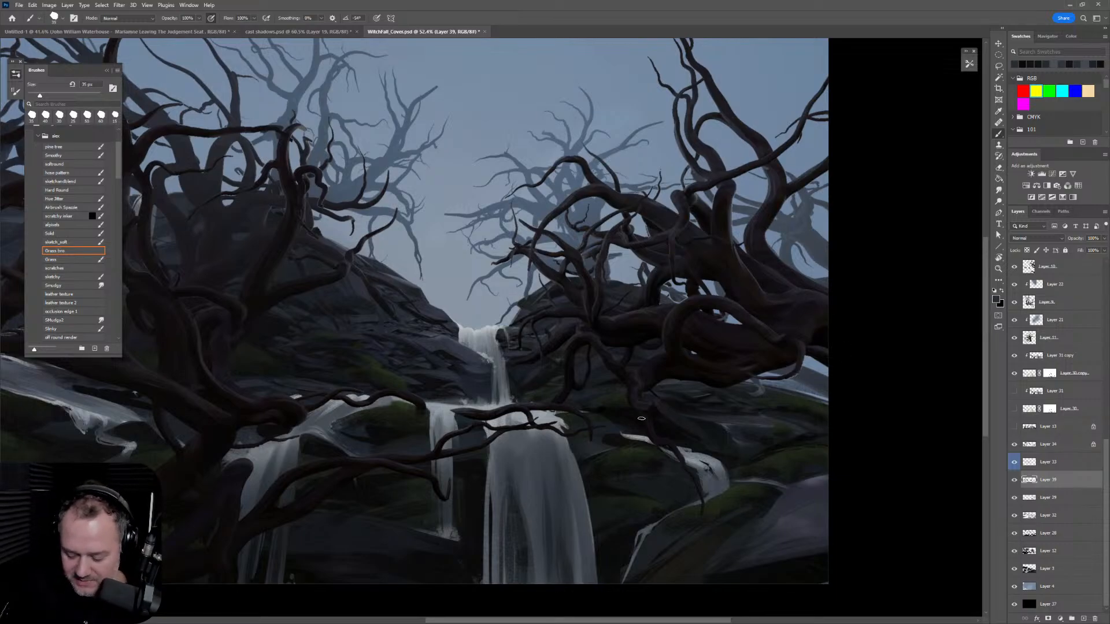
left_click_drag(479, 483, 719, 441)
key("z")
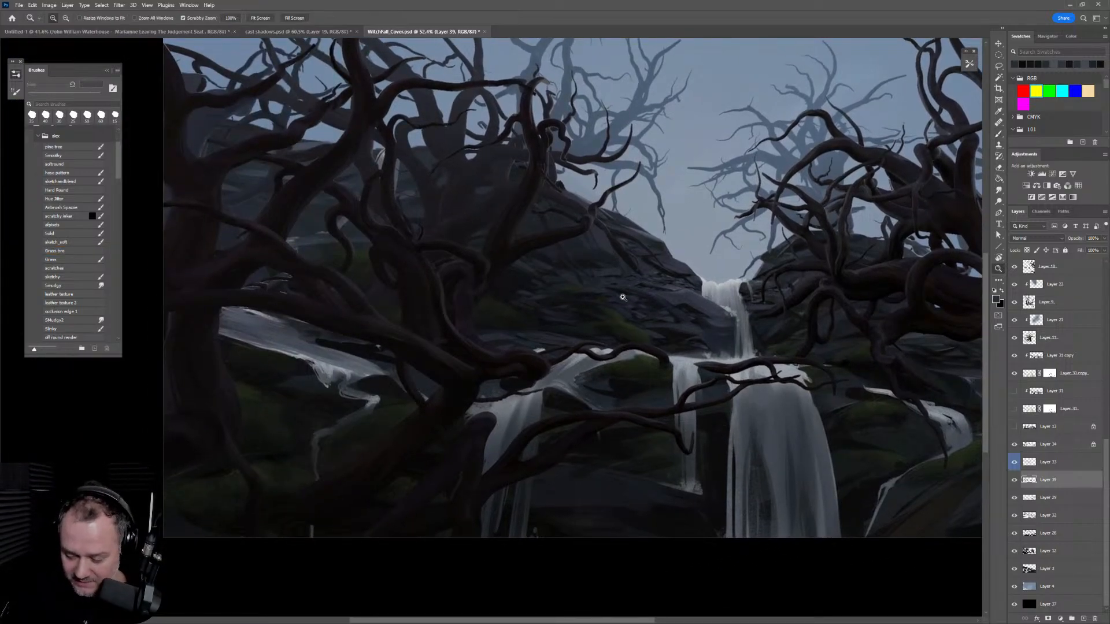
left_click(468, 228)
left_click_drag(467, 228, 461, 229)
key("r")
left_click_drag(672, 319, 650, 247)
left_click_drag(493, 322, 669, 312)
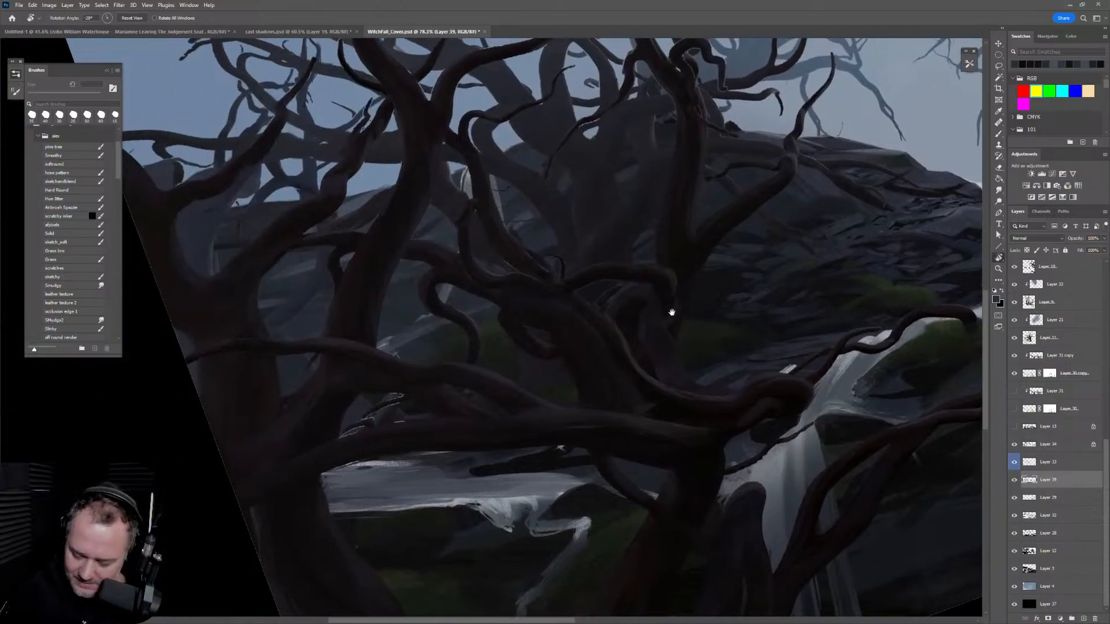
key("bracketright")
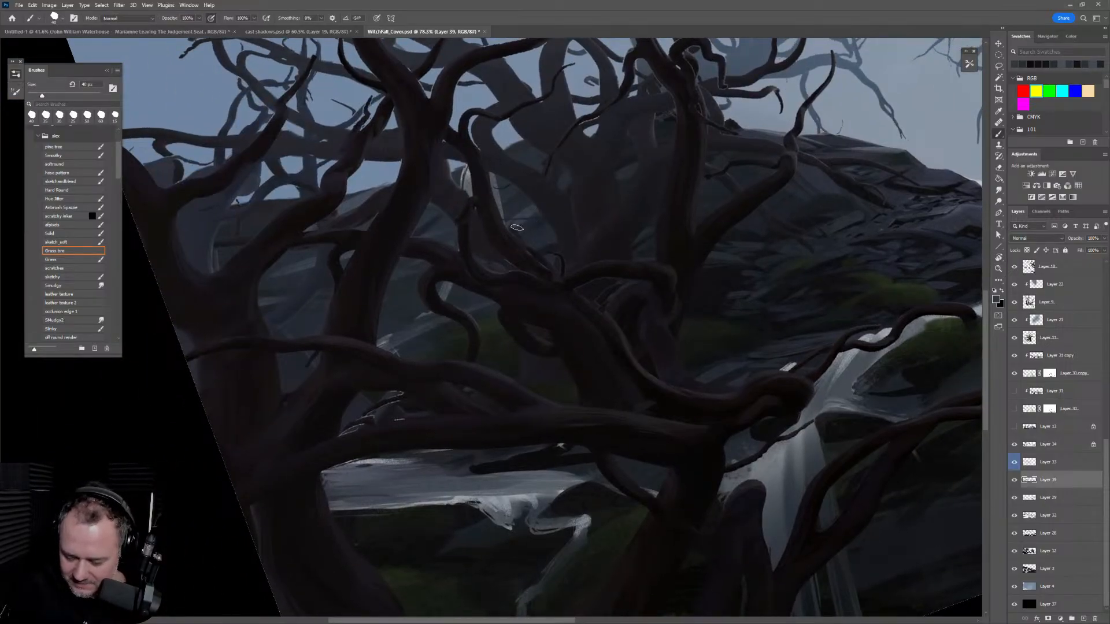
key("bracketleft")
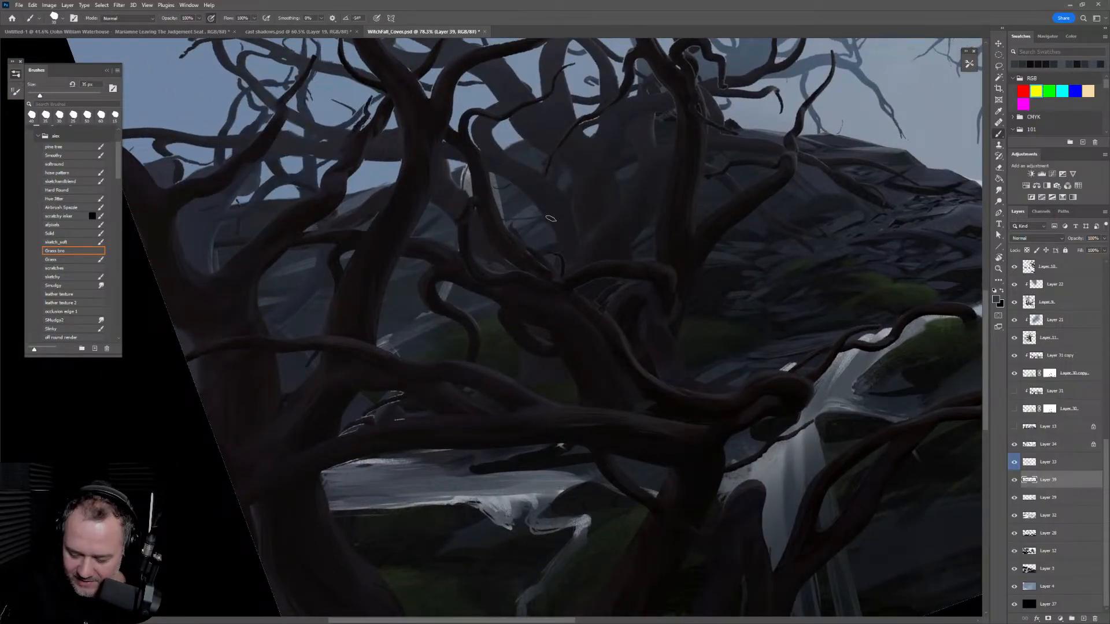
Step: Hide the layer directly above Layer 39 and paint the hillside beside the thin curved branch with a 25 to 40 px brush
left_click(1015, 463)
key("bracketright")
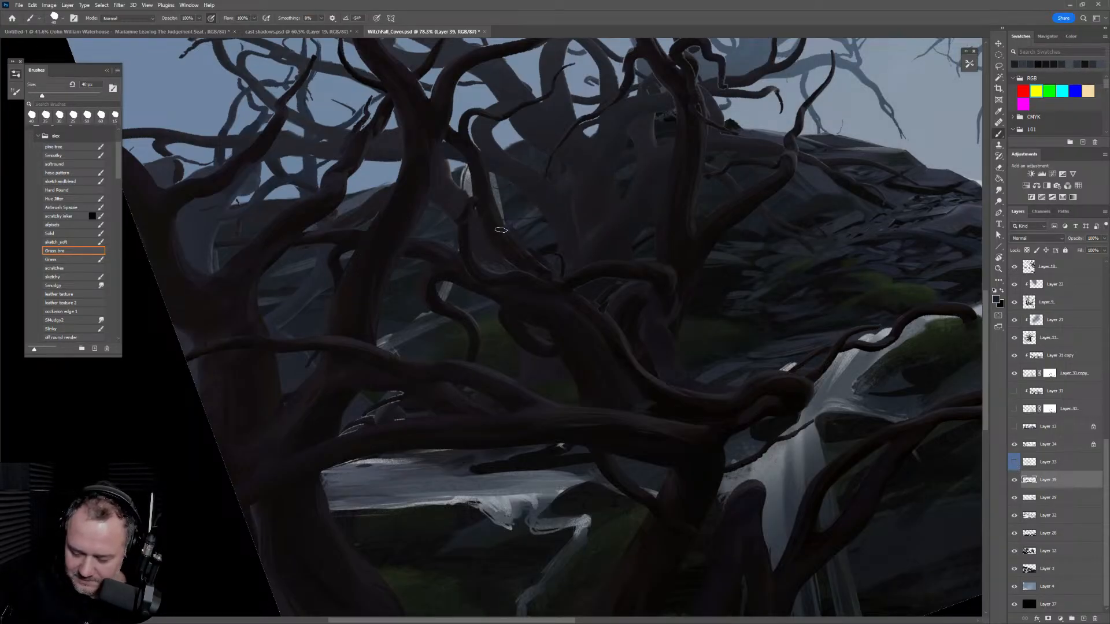
key("bracketleft")
key("bracketleft")
key("bracketleft")
left_click(538, 208)
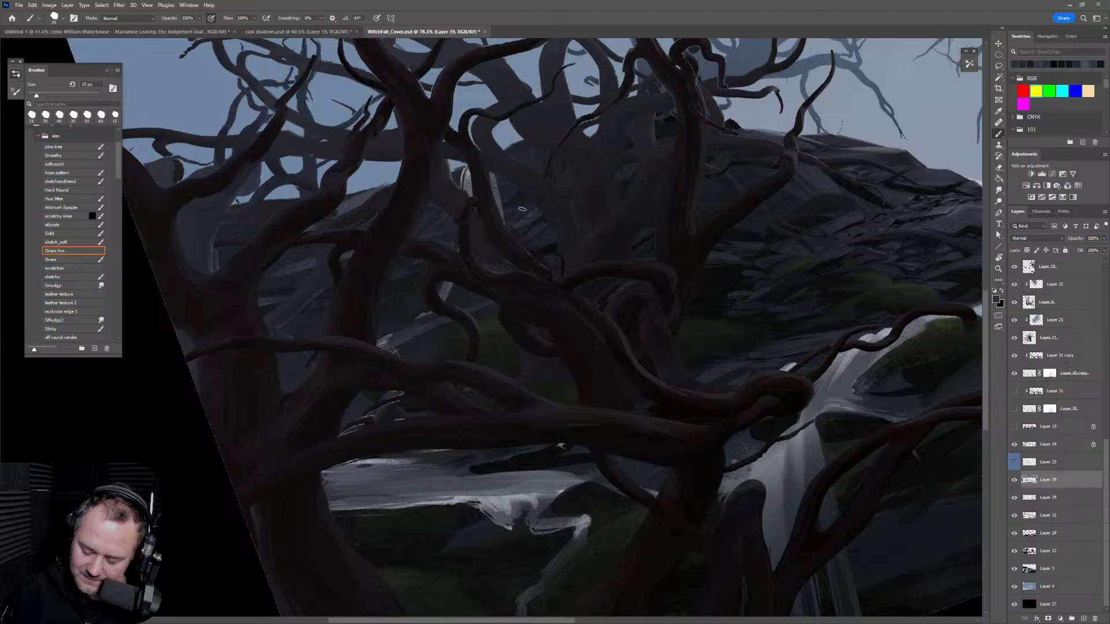
key("bracketright")
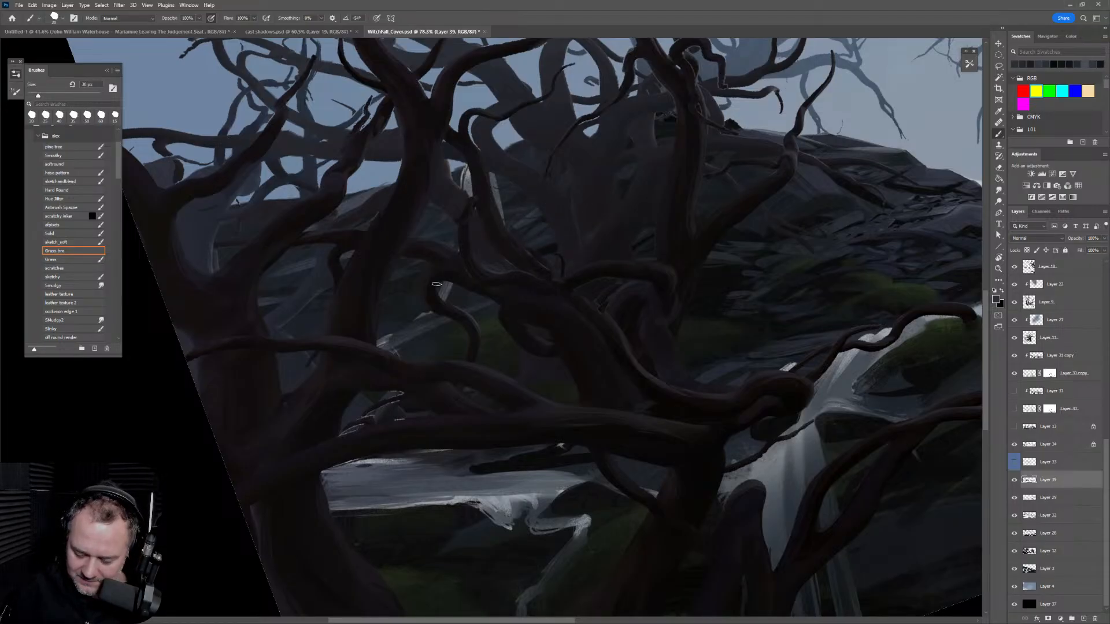
Step: Sample nearby rock tones and paint them into the slope behind the twisted trunks, enlarging the brush to 50 px
left_click(445, 289, "alt")
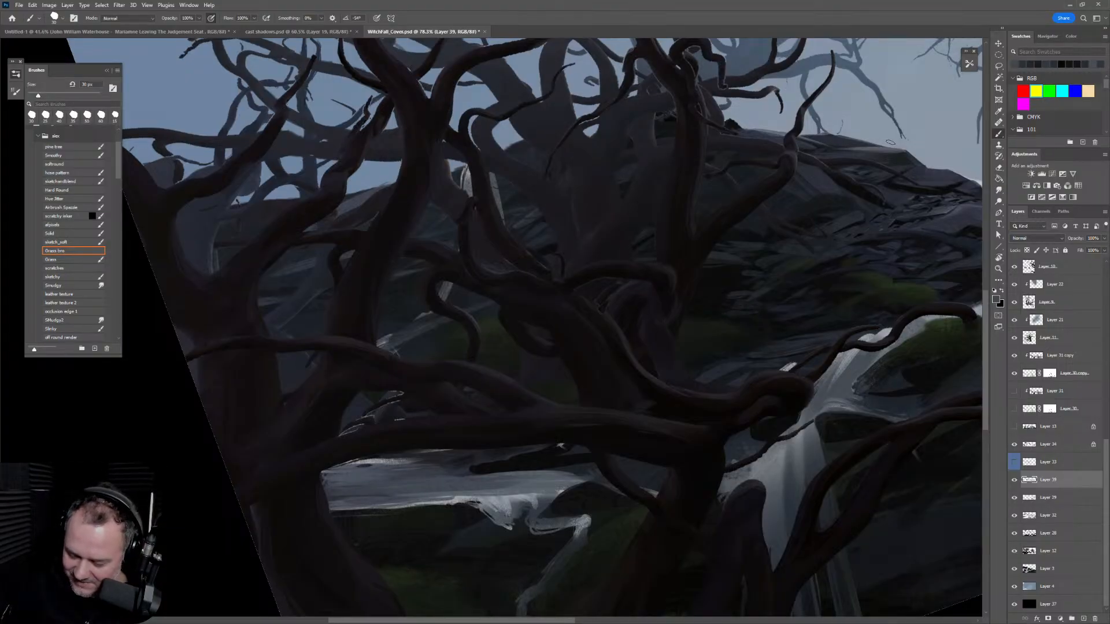
left_click(750, 233, "alt")
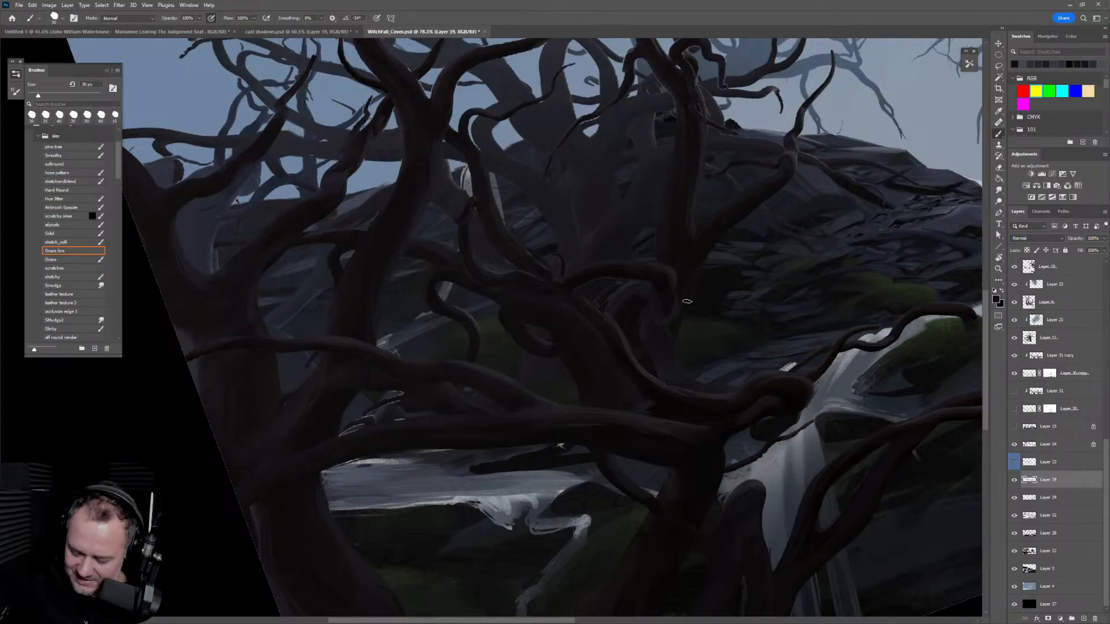
key("]")
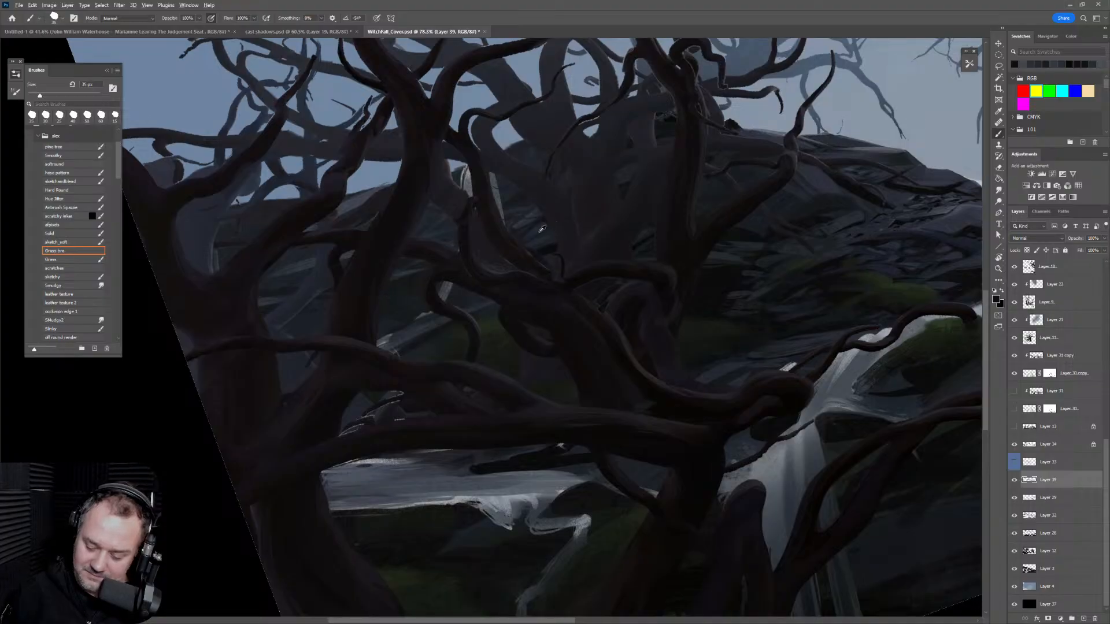
key("bracketright")
key("bracketright")
key("bracketright")
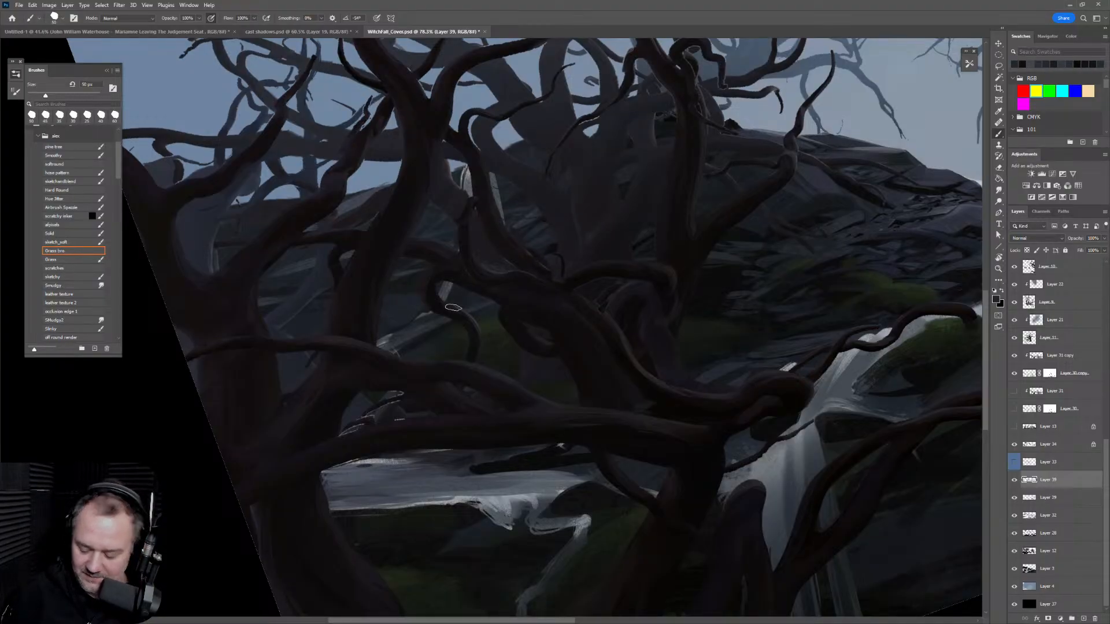
Step: Refine the rocks around the hooked branch and between the left-hand trunks with a 30 to 40 px brush
key("bracketleft")
key("bracketleft")
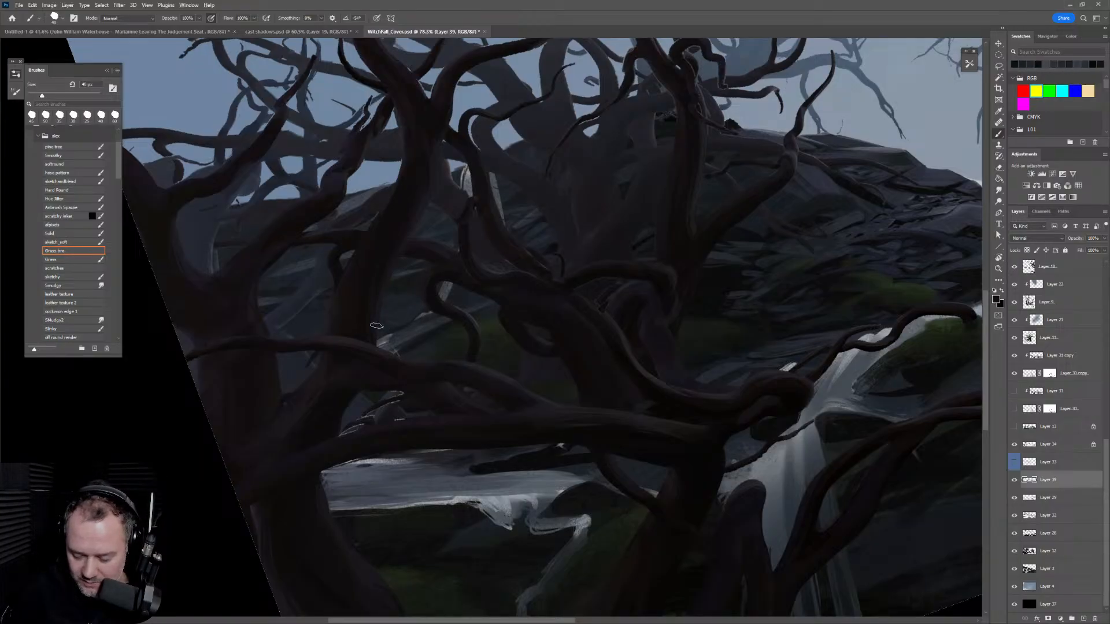
key("bracketleft")
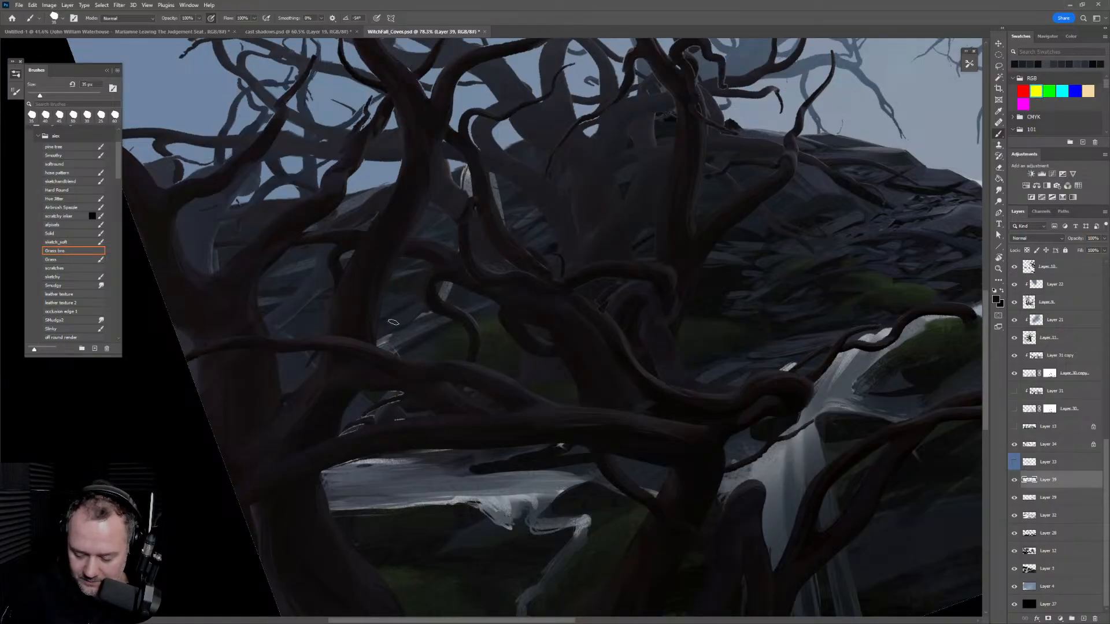
key("bracketleft")
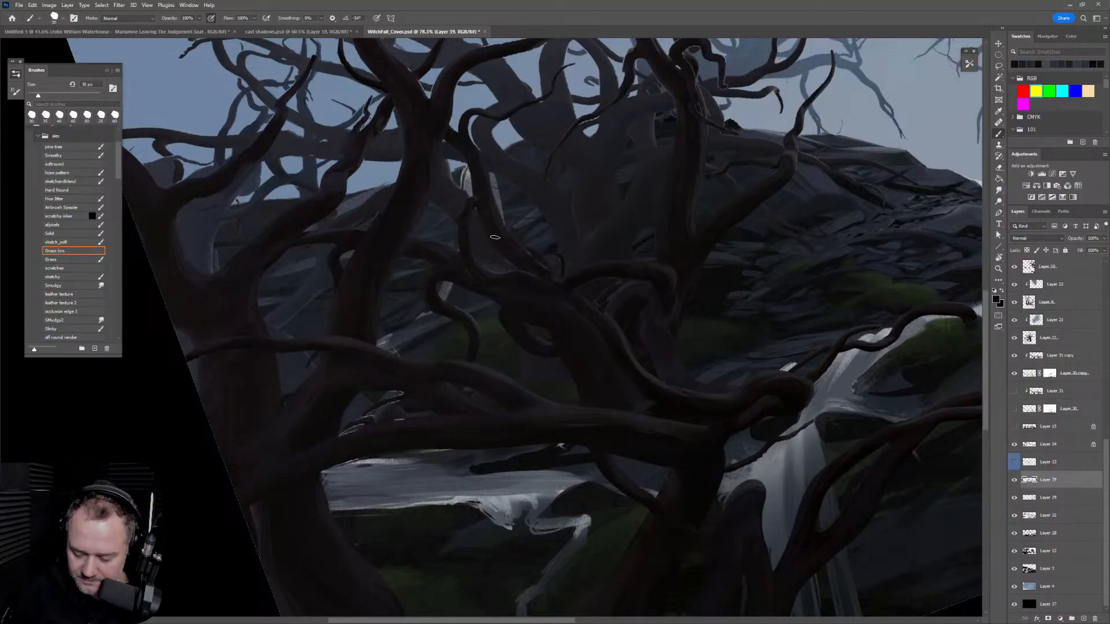
key("bracketright")
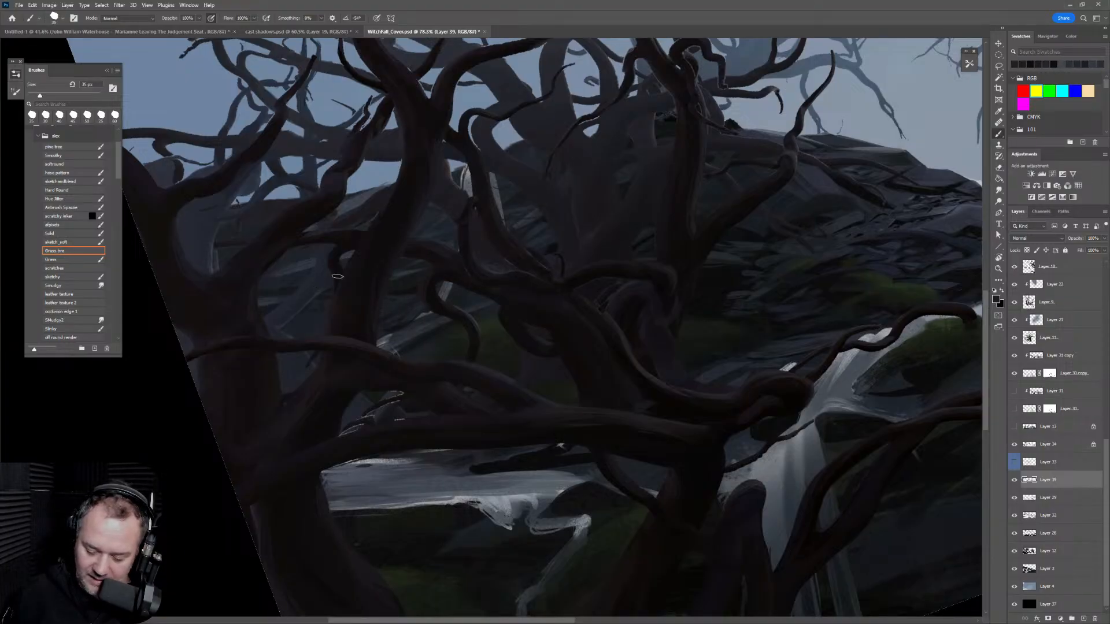
key("bracketright")
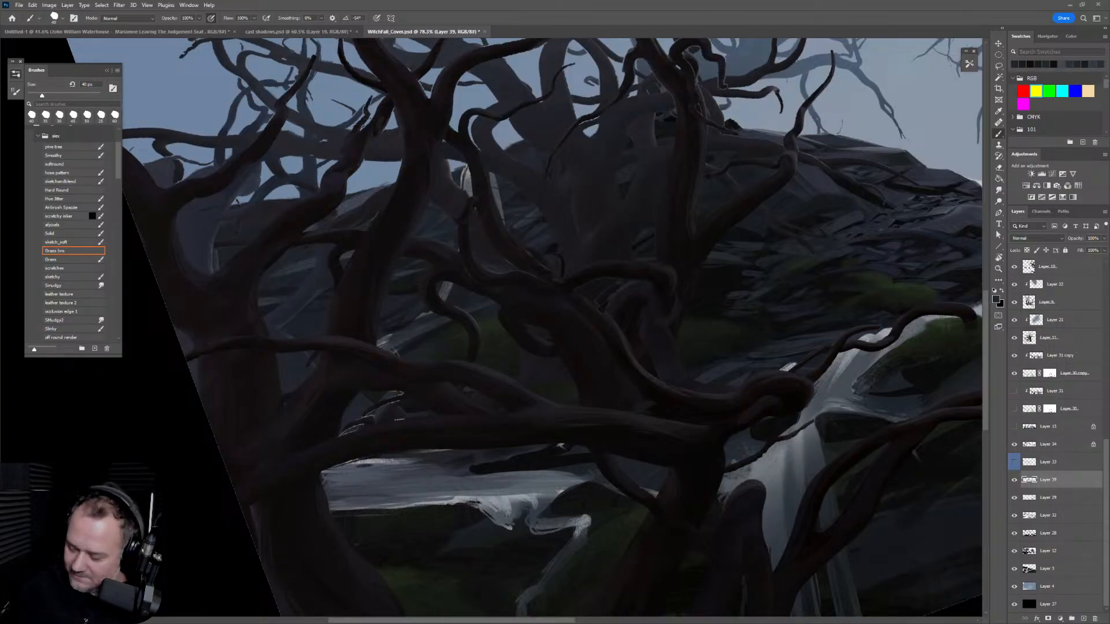
Step: Paste the copied cartoon burger-creature illustration as a layer above Layer 16 and straighten and zoom out the view to show it
scroll(1061, 343, "up", 5)
left_click(1061, 343)
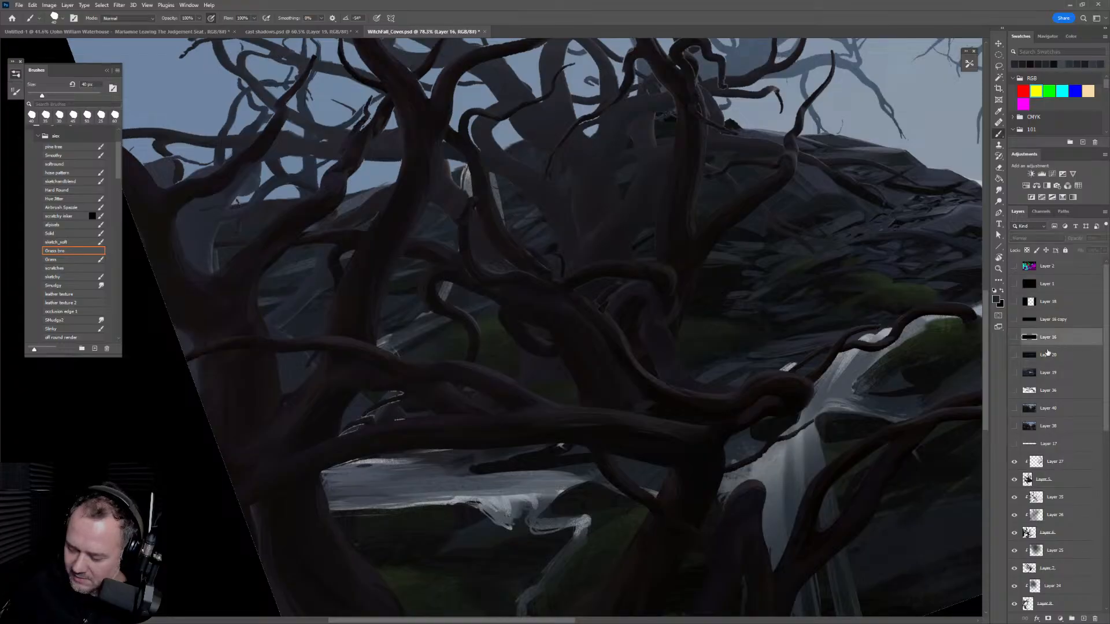
key("ctrl+v")
key("z")
left_click(711, 330, "alt")
key("r")
left_click_drag(712, 330, 803, 408)
scroll(804, 409, "up", 4)
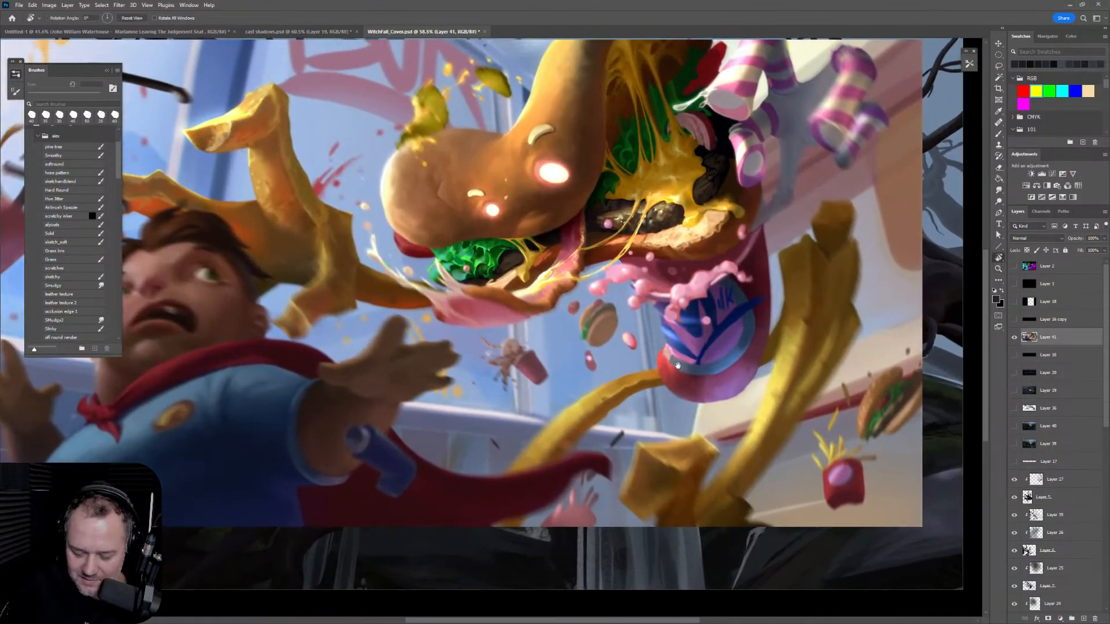
left_click_drag(678, 365, 722, 391)
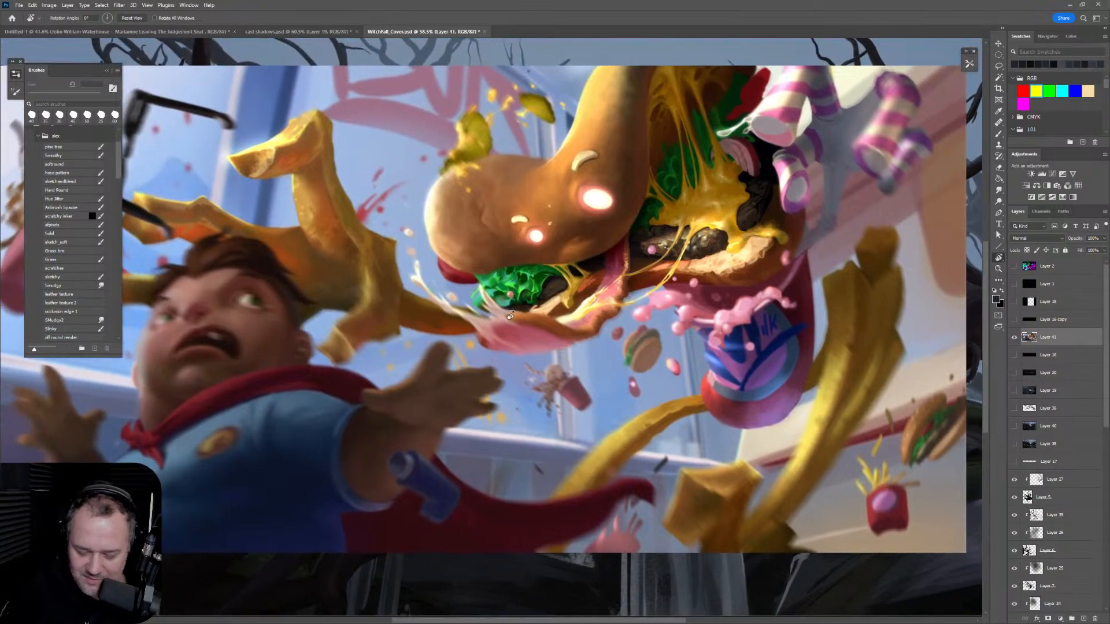
left_click(107, 70)
left_click_drag(674, 435, 689, 441)
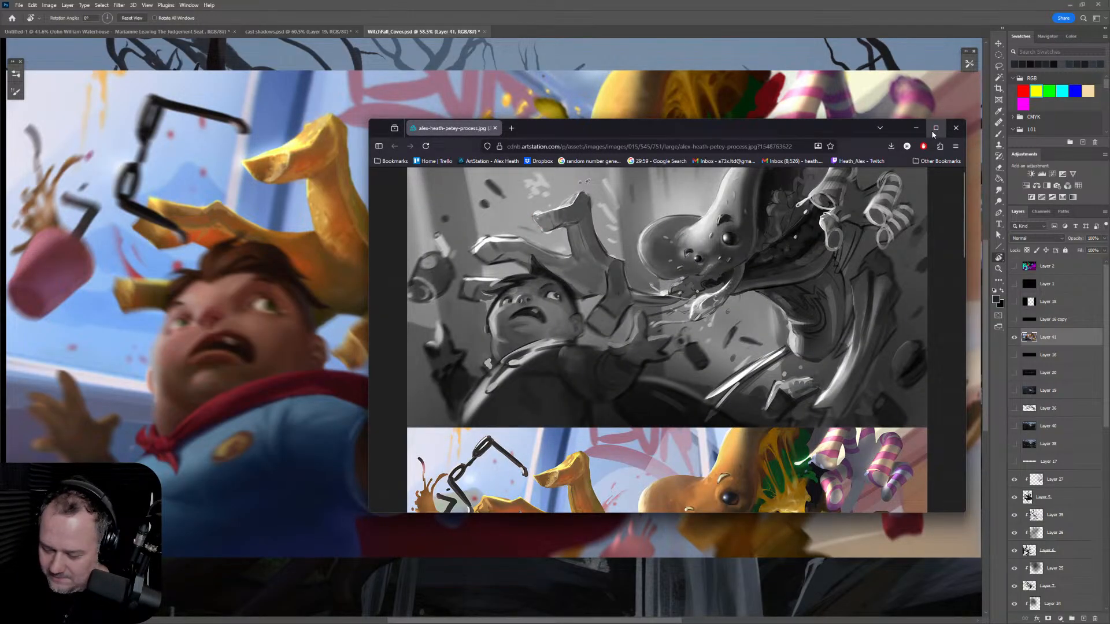
Step: Examine the cartoon illustration's process image in the browser, from the greyscale sketch through the colour stages to the final version
left_click(935, 129)
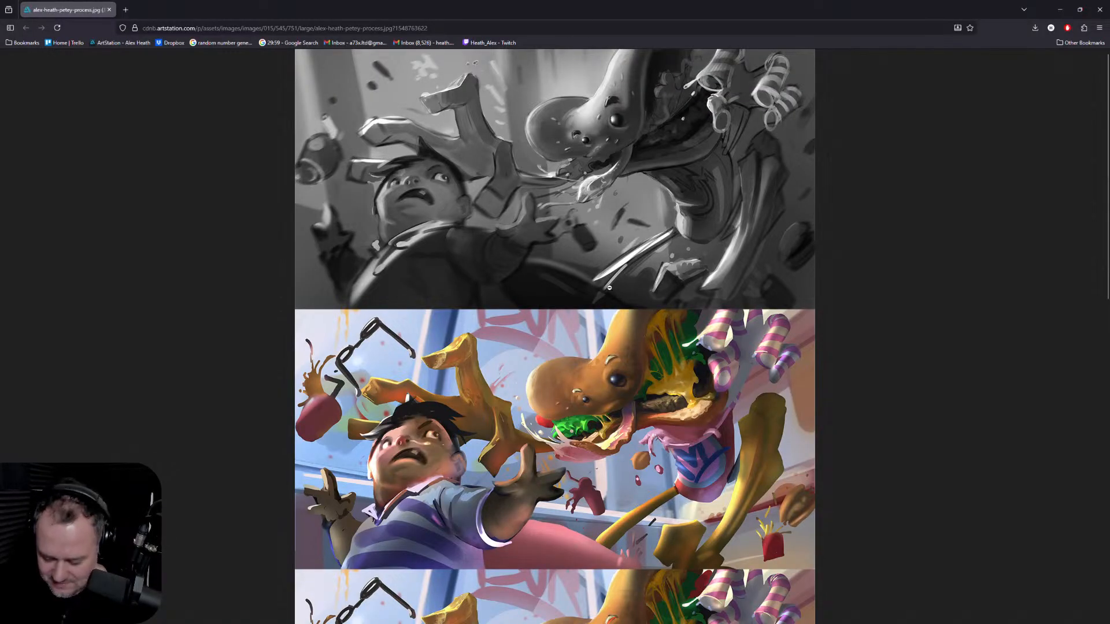
scroll(609, 288, "down", 2)
scroll(609, 288, "up", 2)
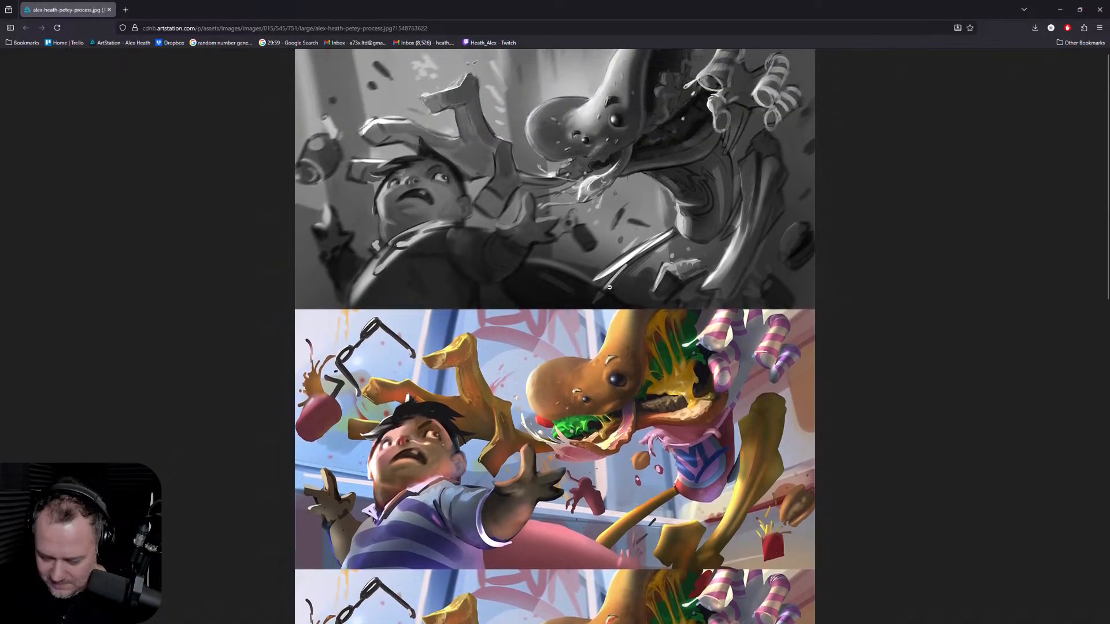
scroll(610, 288, "down", 3)
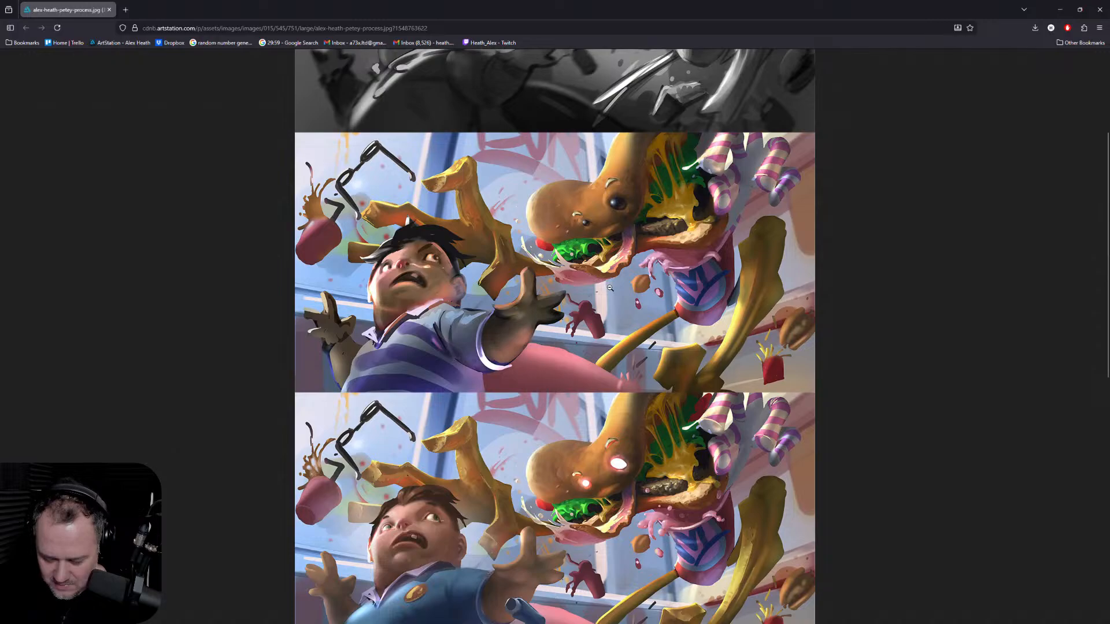
scroll(610, 287, "down", 2)
scroll(609, 288, "down", 2)
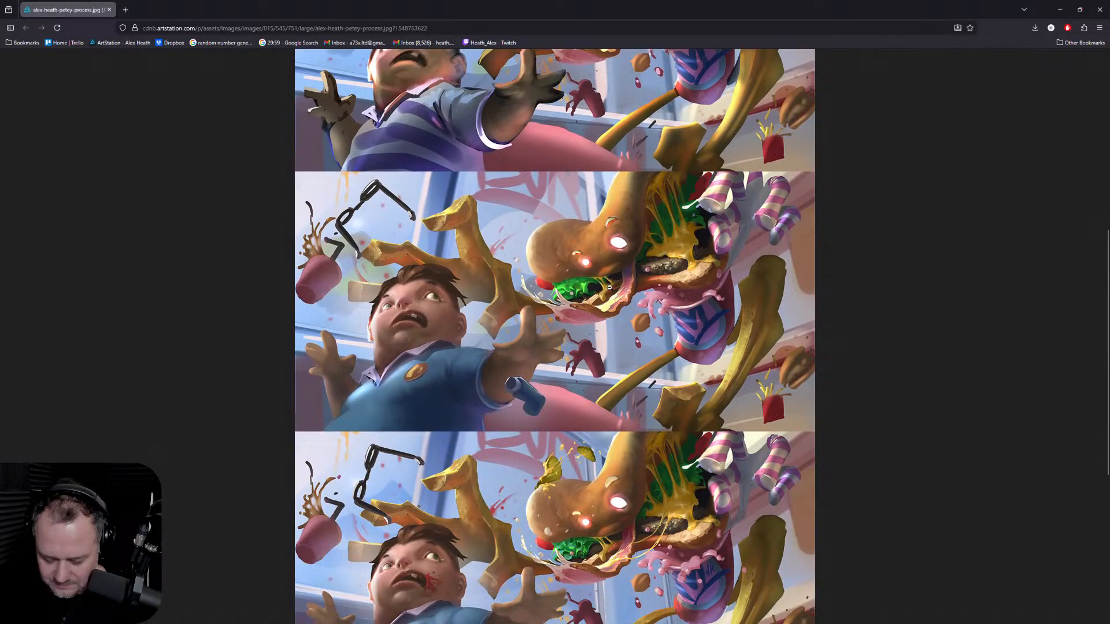
scroll(610, 288, "down", 3)
scroll(609, 287, "down", 4)
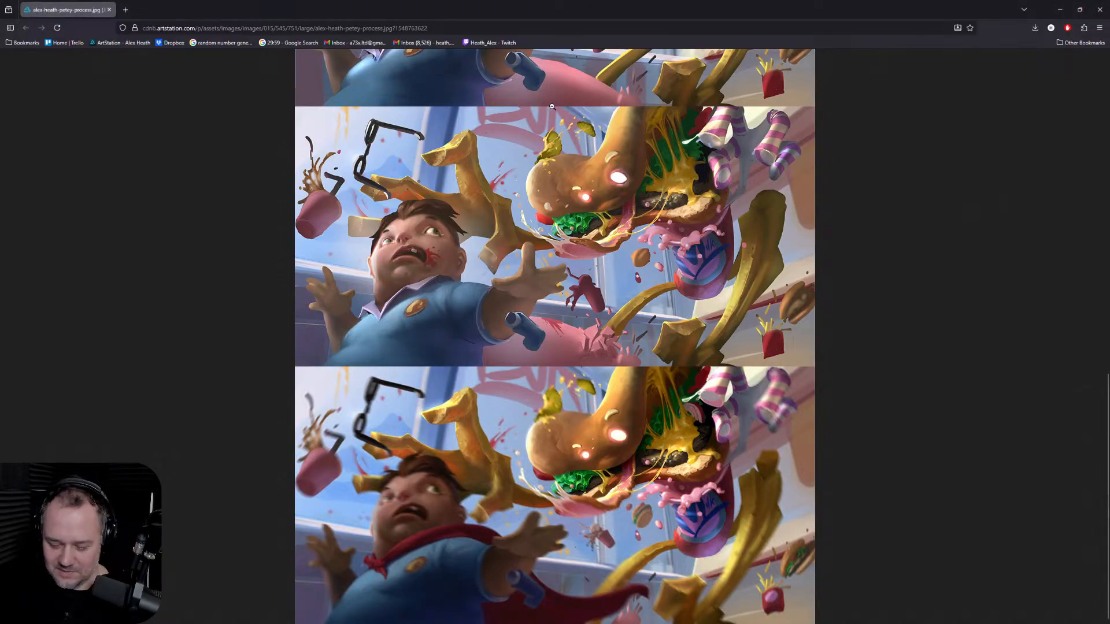
Step: Close the process image in the browser and delete the pasted cartoon illustration layer from the Witchfall cover
left_click(1101, 17)
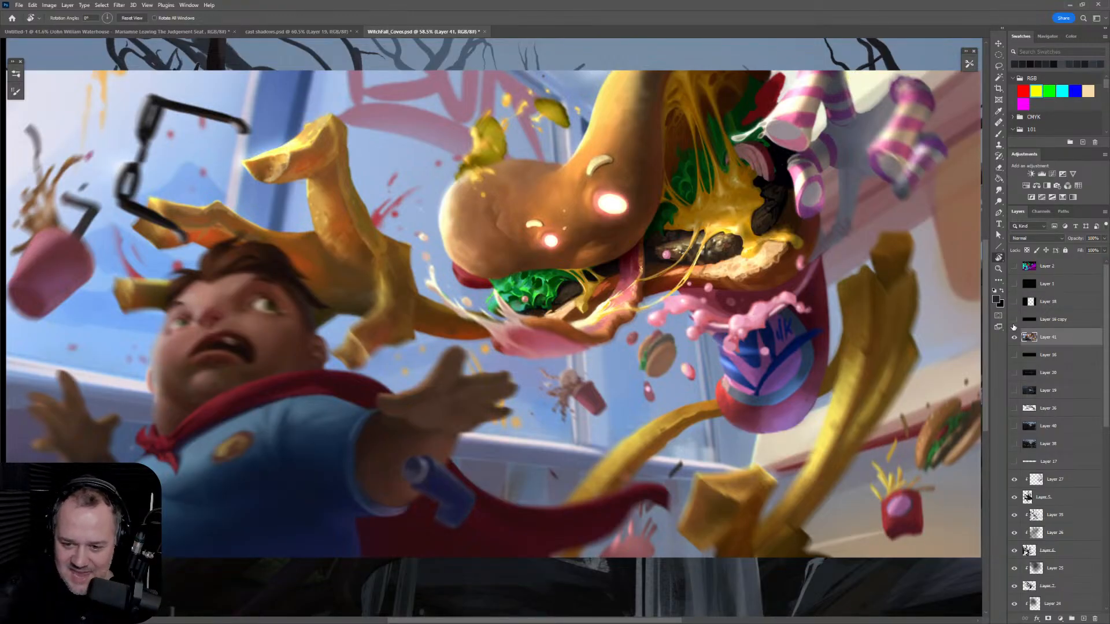
key("Delete")
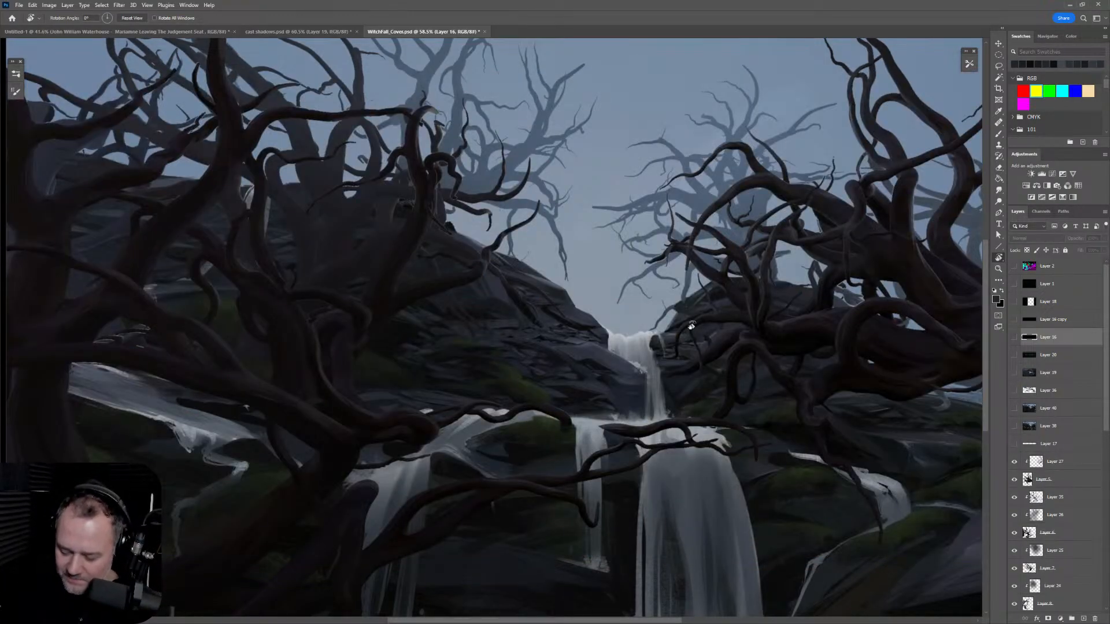
Step: Toggle the lower rock layers to check their contents, and add a new empty layer directly above Layer 4
key("b")
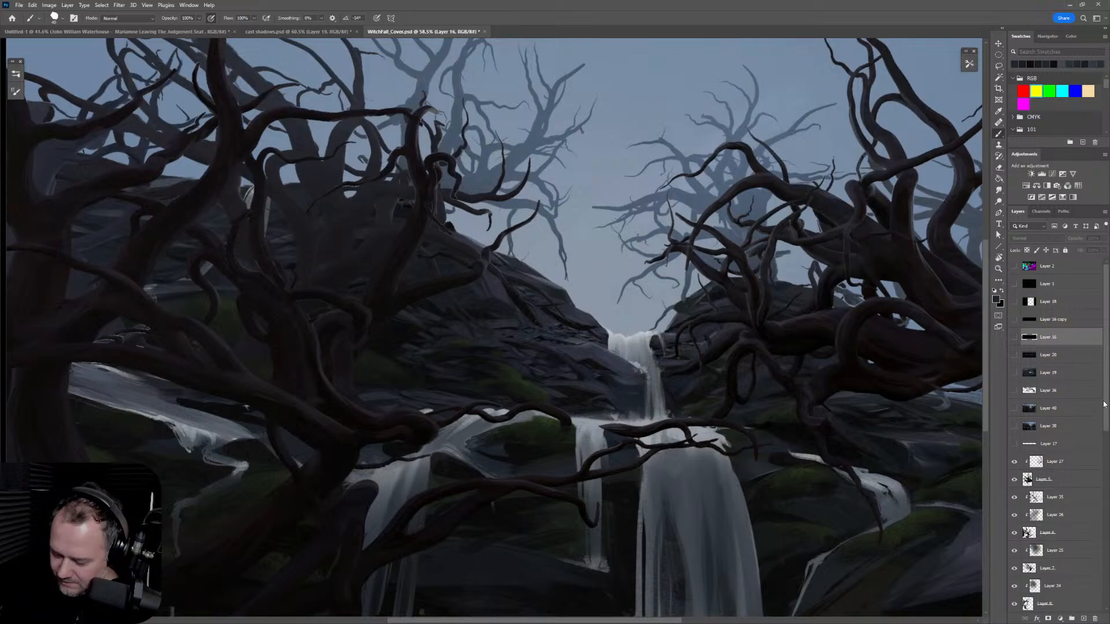
scroll(1104, 403, "down", 10)
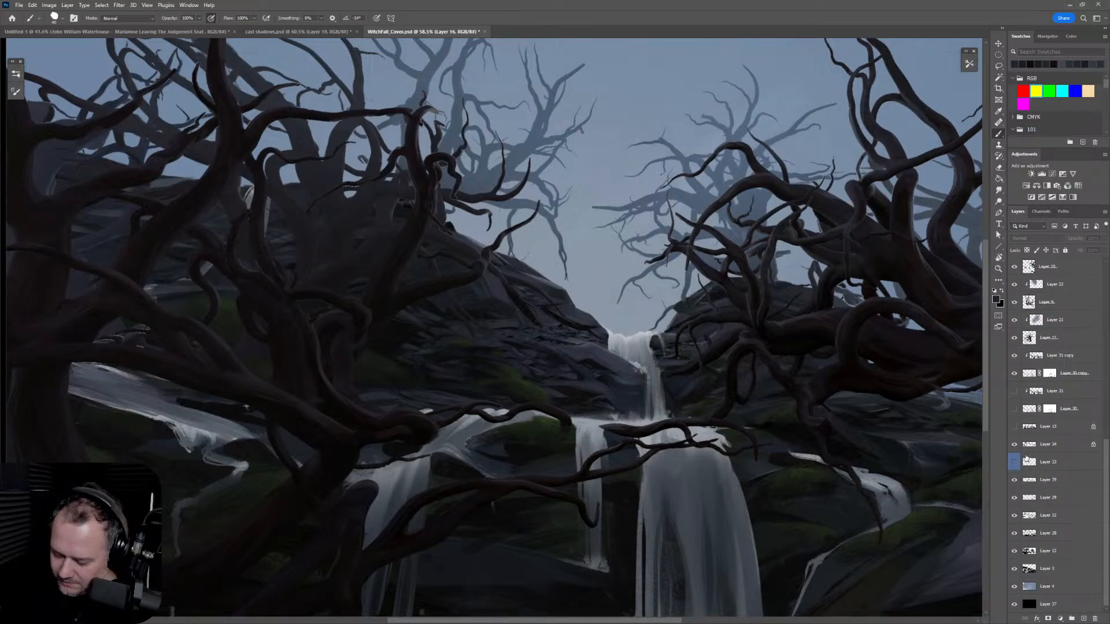
left_click(1014, 444)
left_click(1014, 444)
left_click(1015, 482)
left_click(1014, 483)
left_click(1068, 485)
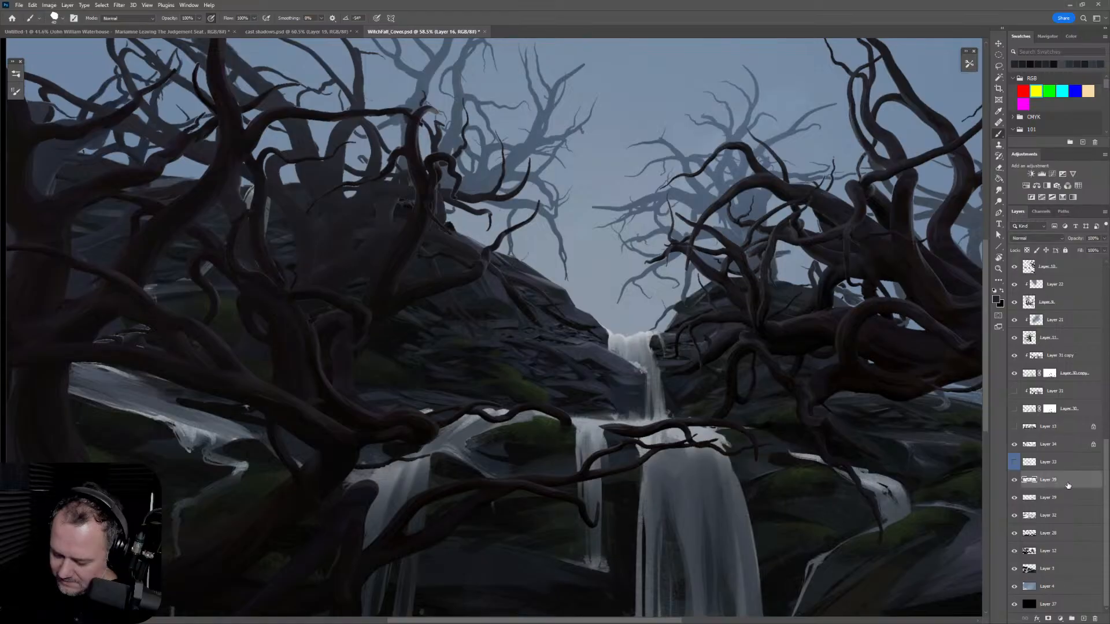
left_click(1058, 587)
left_click(1083, 619)
left_click_drag(619, 91, 574, 181)
left_click_drag(583, 96, 540, 113)
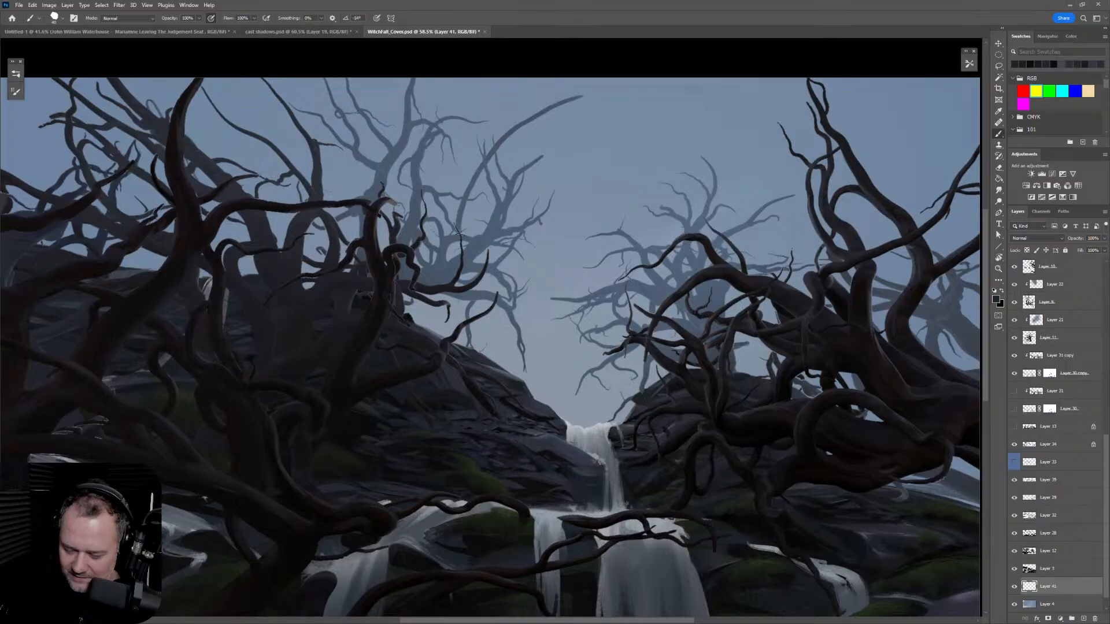
key("ctrl+z")
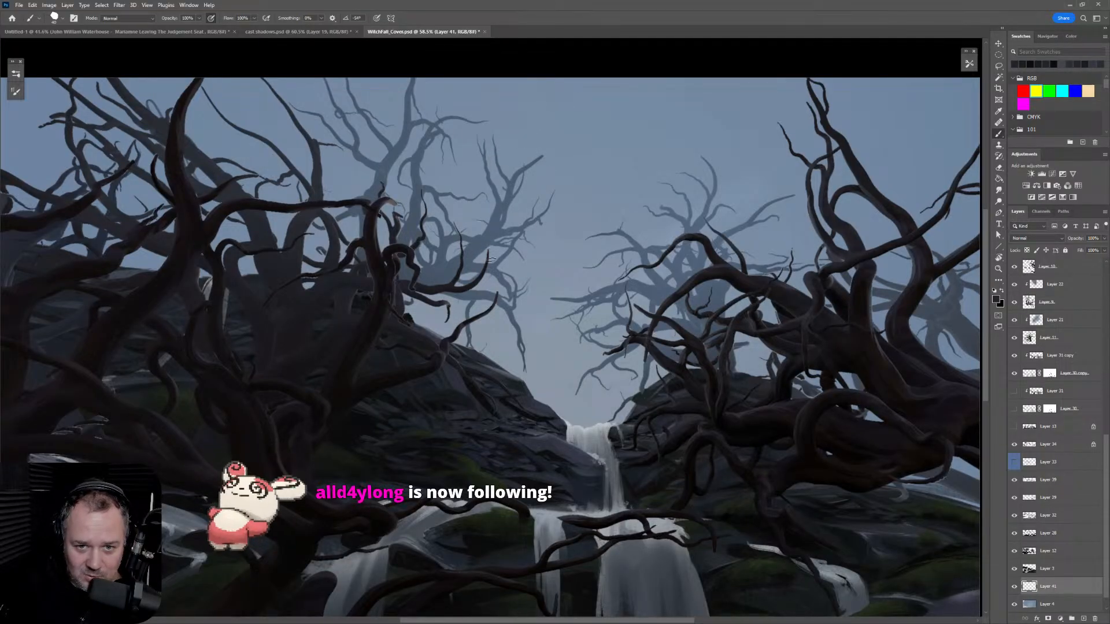
mouse_move(448, 259)
left_mouse_down()
mouse_move(471, 199)
mouse_move(526, 154)
mouse_move(659, 100)
mouse_move(731, 95)
mouse_move(782, 108)
mouse_move(826, 145)
mouse_move(858, 198)
left_mouse_up()
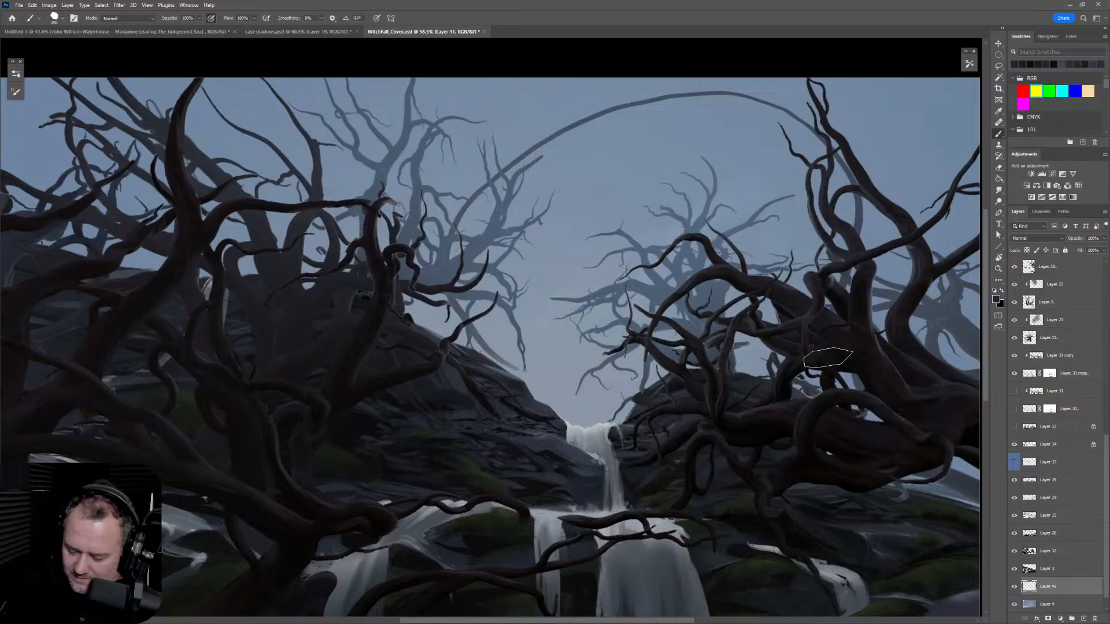
key("ctrl+z")
Step: Choose the sketchhardblend brush and set the foreground colour to the muted blue #526b86
left_click(16, 74)
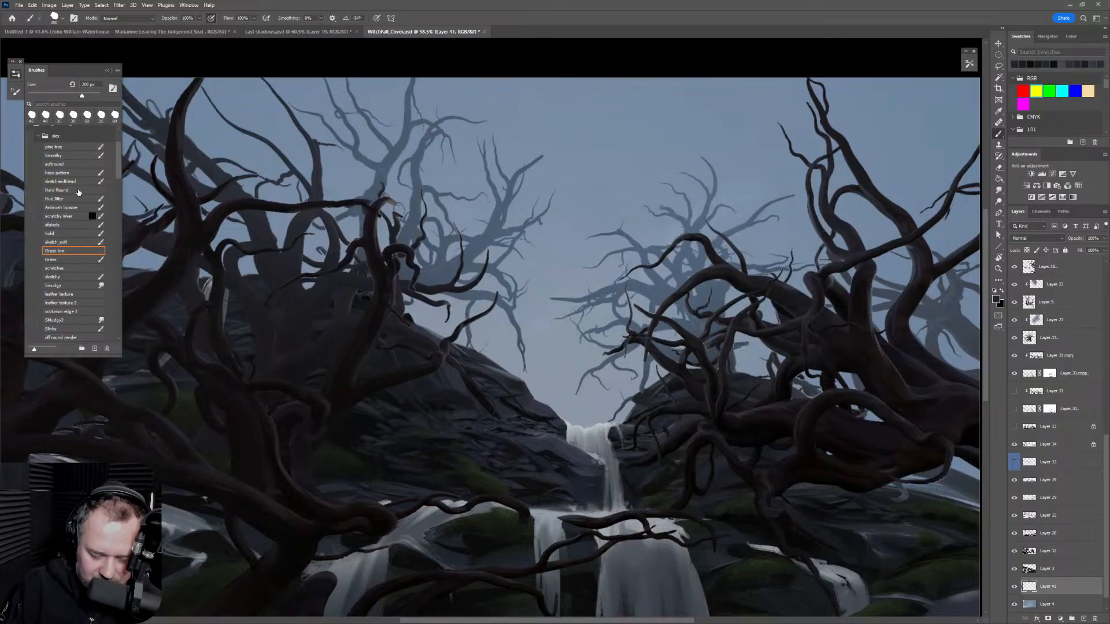
left_click(82, 181)
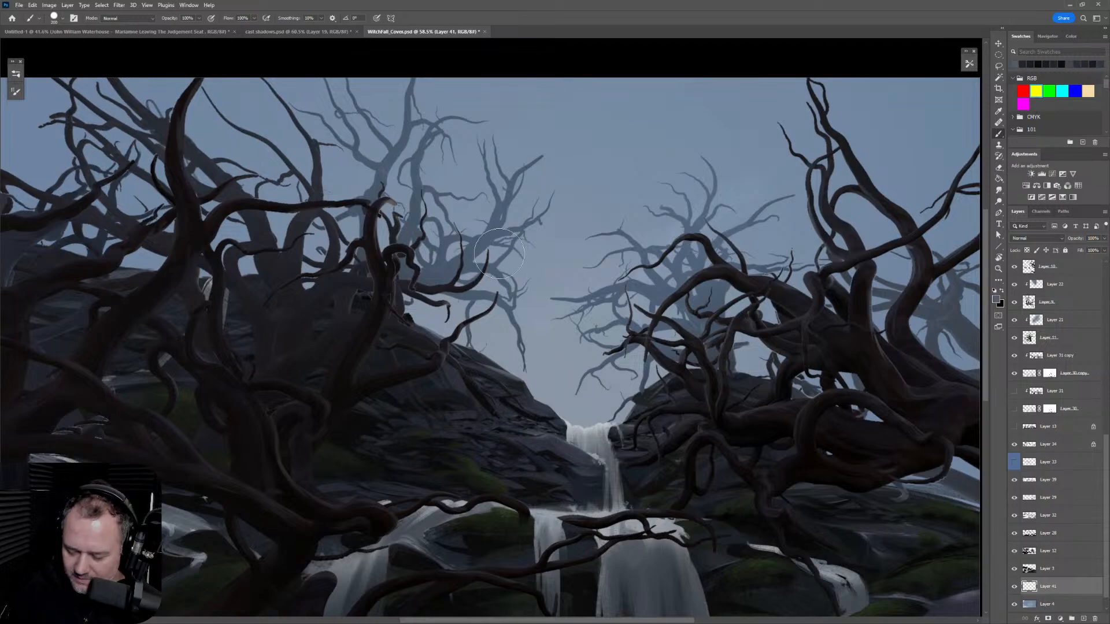
left_click(996, 299)
left_click_drag(617, 241, 621, 230)
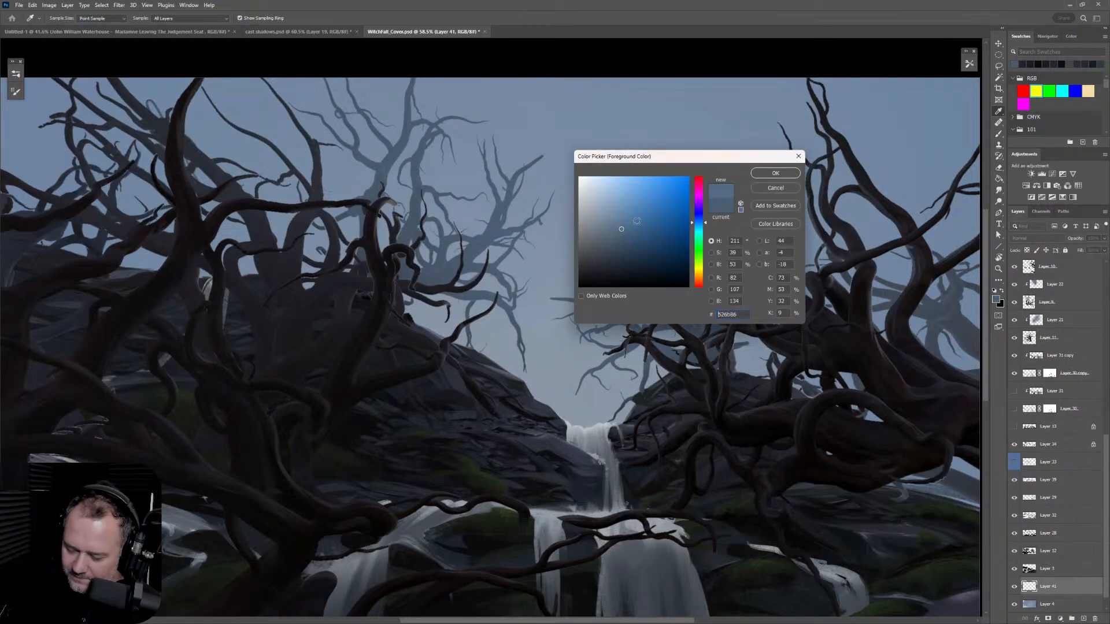
left_click(776, 173)
Step: Paint a large mountain silhouette in the sky behind the distant trees and lighten it with Hue/Saturation at Lightness +12
mouse_move(563, 152)
left_mouse_down()
mouse_move(538, 347)
mouse_move(595, 148)
mouse_move(791, 239)
mouse_move(782, 341)
left_mouse_up()
key("ctrl+z")
mouse_move(718, 151)
left_mouse_down()
mouse_move(440, 238)
mouse_move(441, 286)
mouse_move(466, 304)
mouse_move(450, 277)
mouse_move(704, 159)
mouse_move(818, 189)
mouse_move(820, 269)
mouse_move(725, 329)
mouse_move(695, 253)
mouse_move(719, 204)
mouse_move(712, 178)
mouse_move(568, 233)
mouse_move(497, 333)
mouse_move(795, 218)
mouse_move(752, 209)
mouse_move(619, 237)
mouse_move(619, 297)
left_mouse_up()
key("ctrl+u")
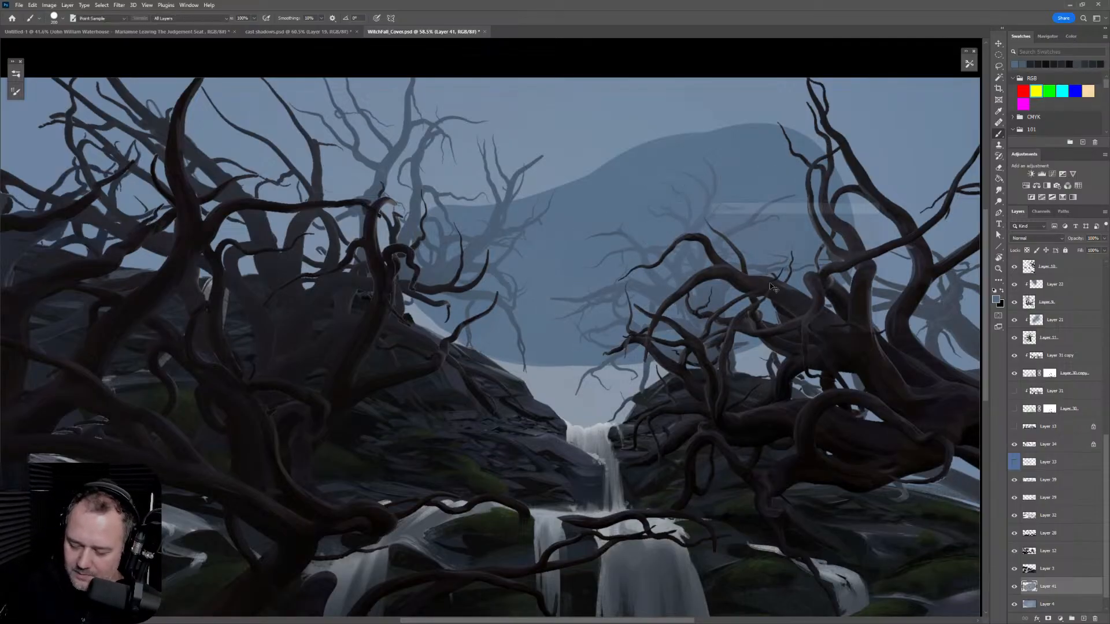
left_click_drag(779, 307, 787, 307)
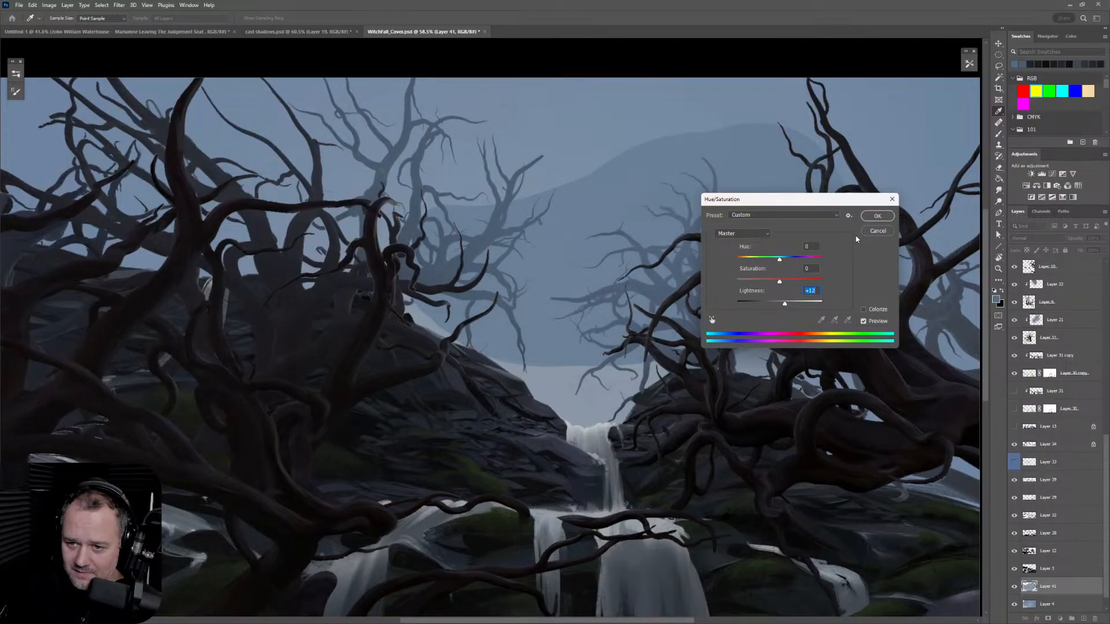
left_click(877, 216)
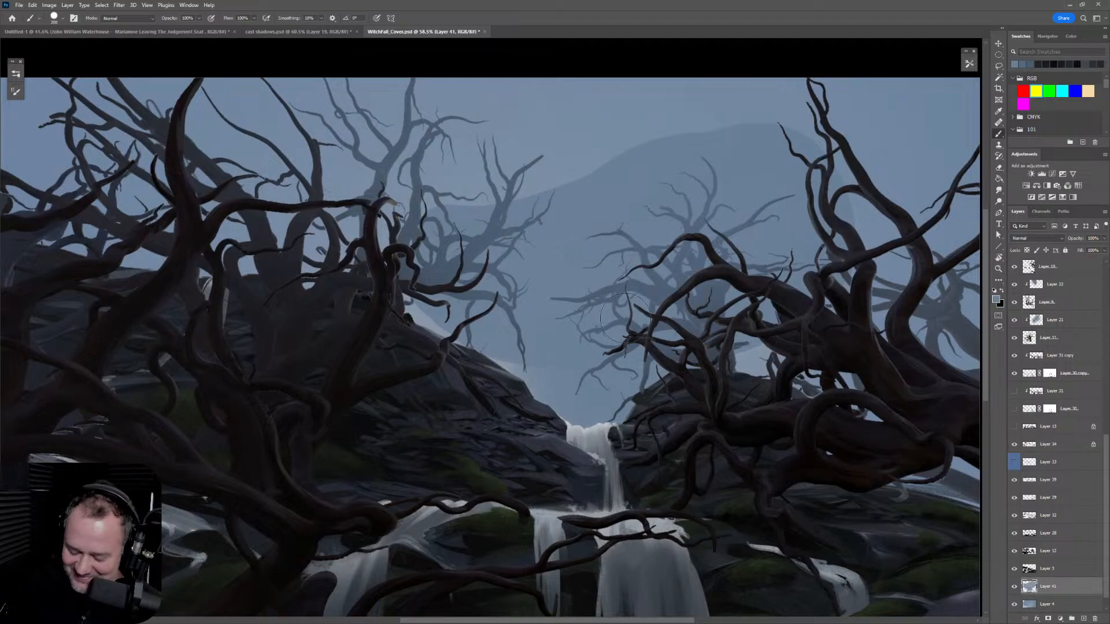
Step: Set the foreground colour to white and paint two small oval glowing spots on the mountain silhouette in the sky
left_click(995, 292)
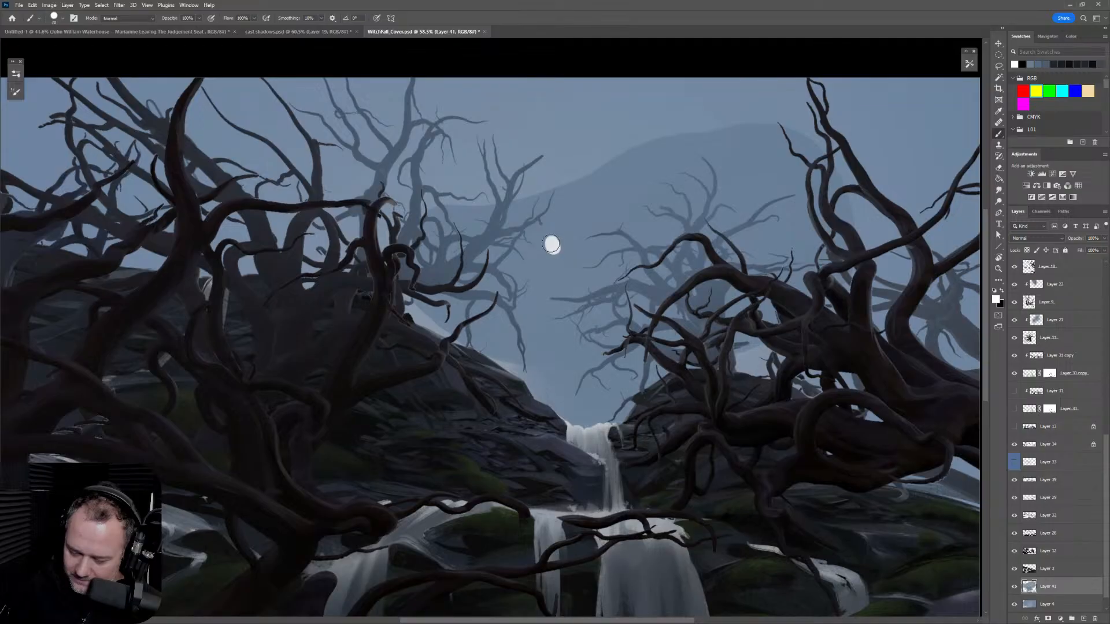
left_click(612, 216)
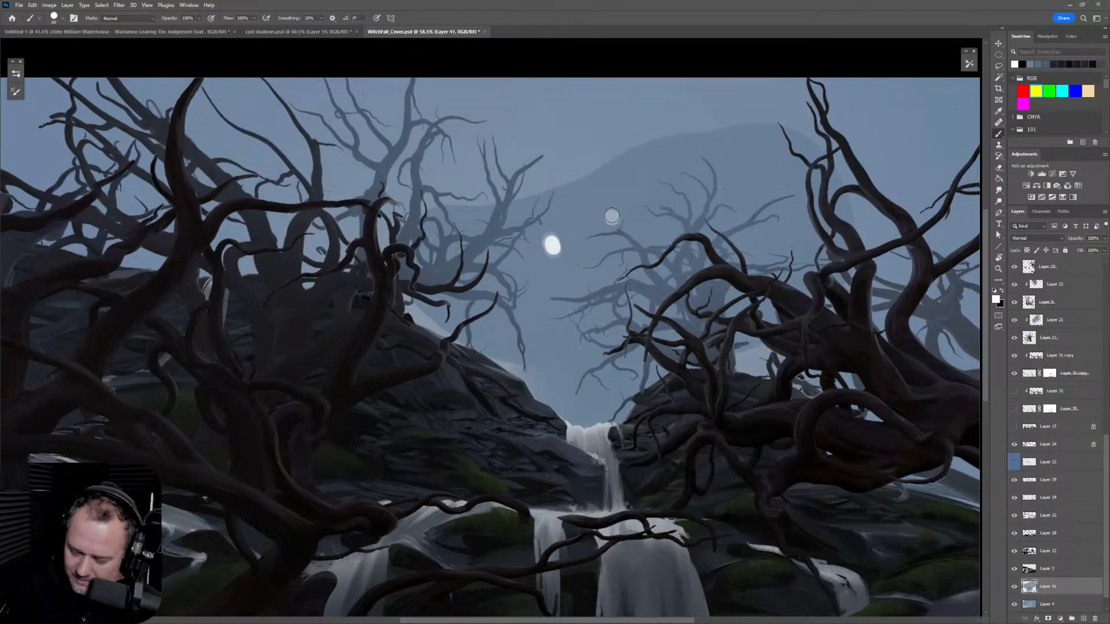
left_click_drag(611, 215, 610, 219)
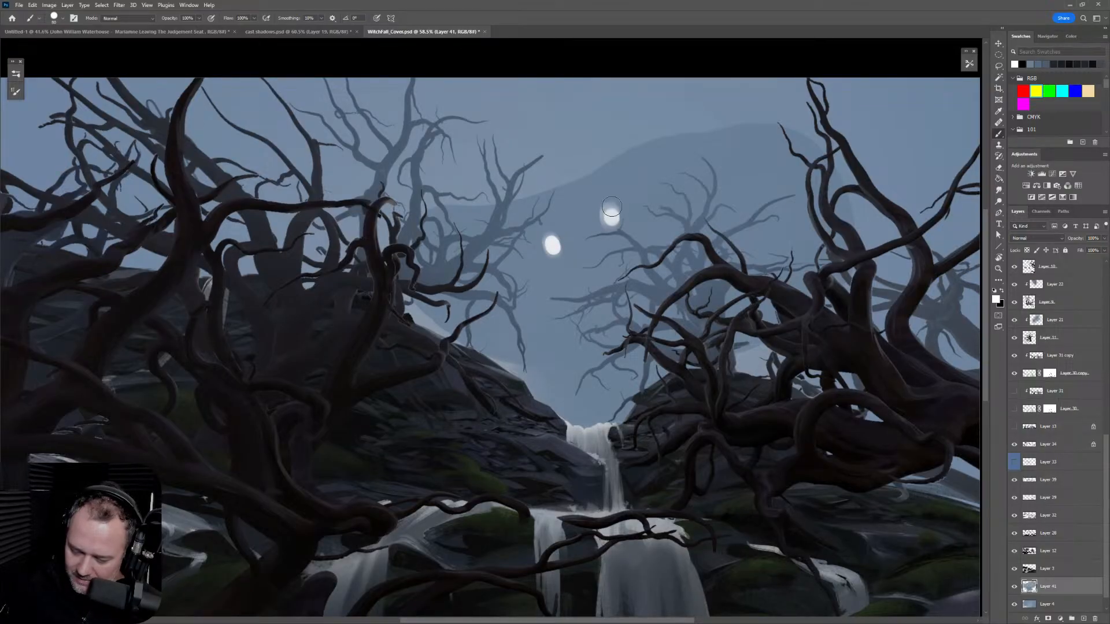
Step: Sample nearby sky blues and shade the mountain silhouette with soft misty bands below the peak and around the white spots
left_click(620, 296, "alt")
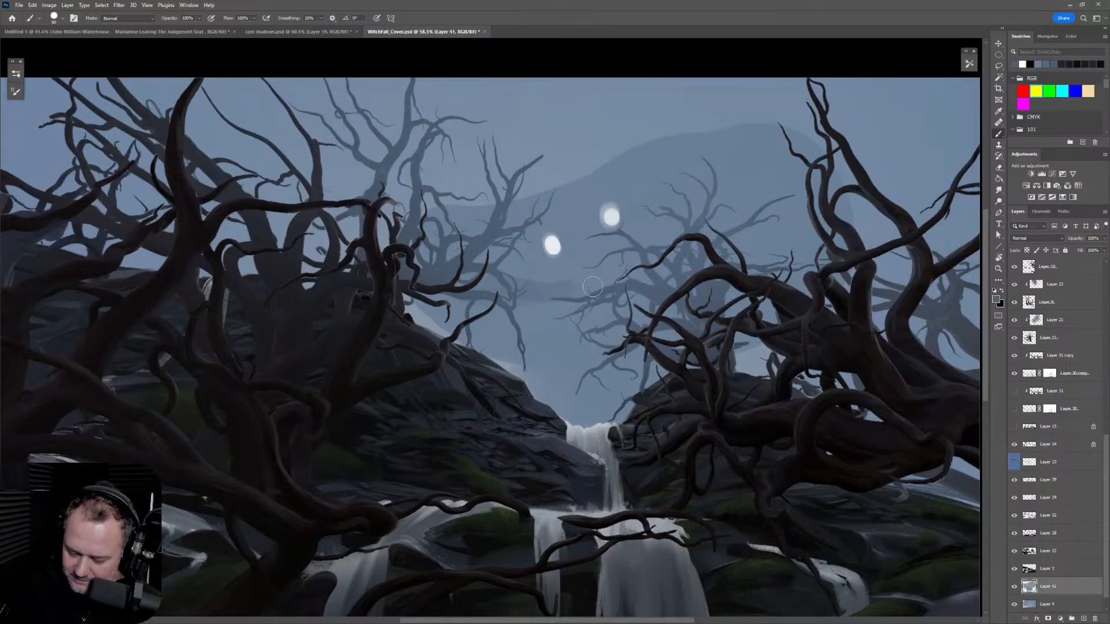
left_click(546, 286, "alt")
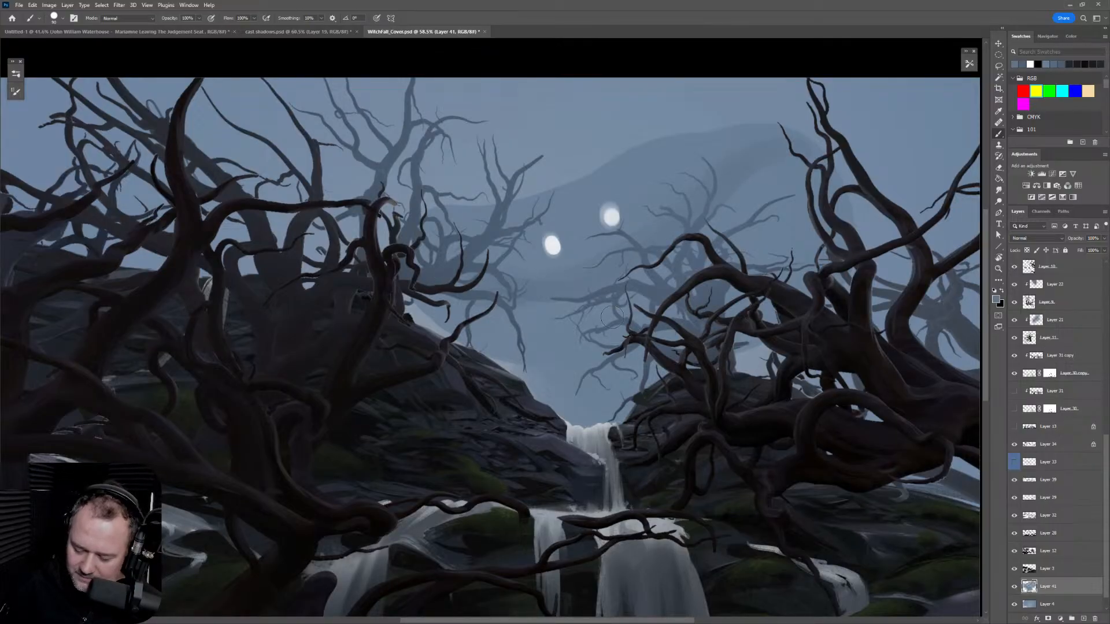
left_click(711, 251, "alt")
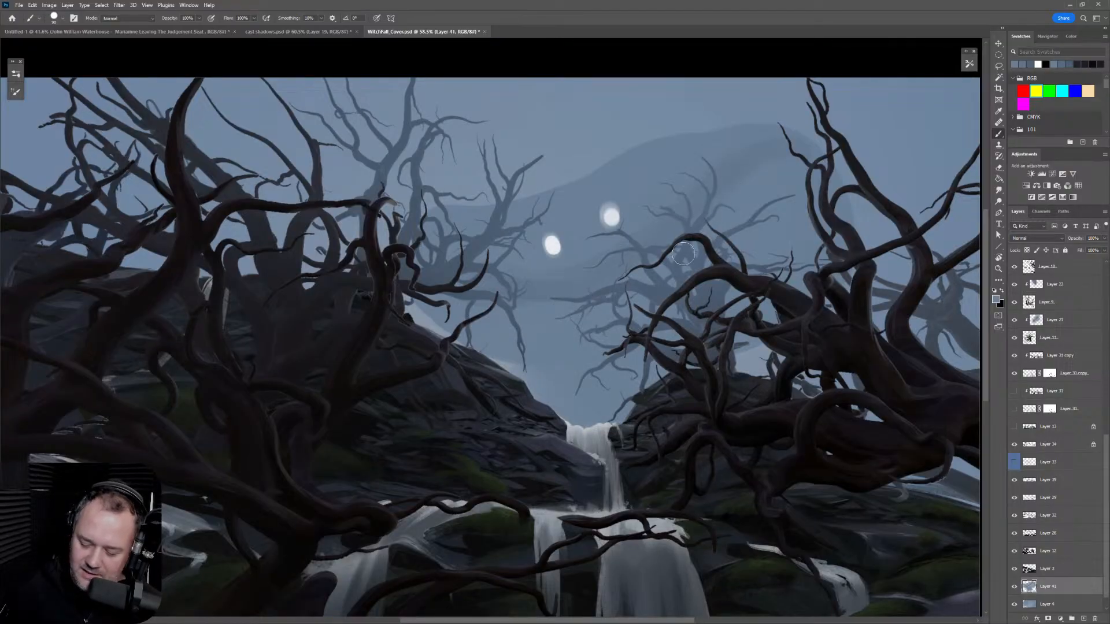
Step: Rework the mountain's left slope beside the two white spots with sampled light and dark sky blues
key("e")
mouse_move(682, 306)
left_mouse_down()
mouse_move(632, 334)
mouse_move(664, 329)
mouse_move(688, 294)
mouse_move(637, 199)
left_mouse_up()
left_click(591, 166, "alt")
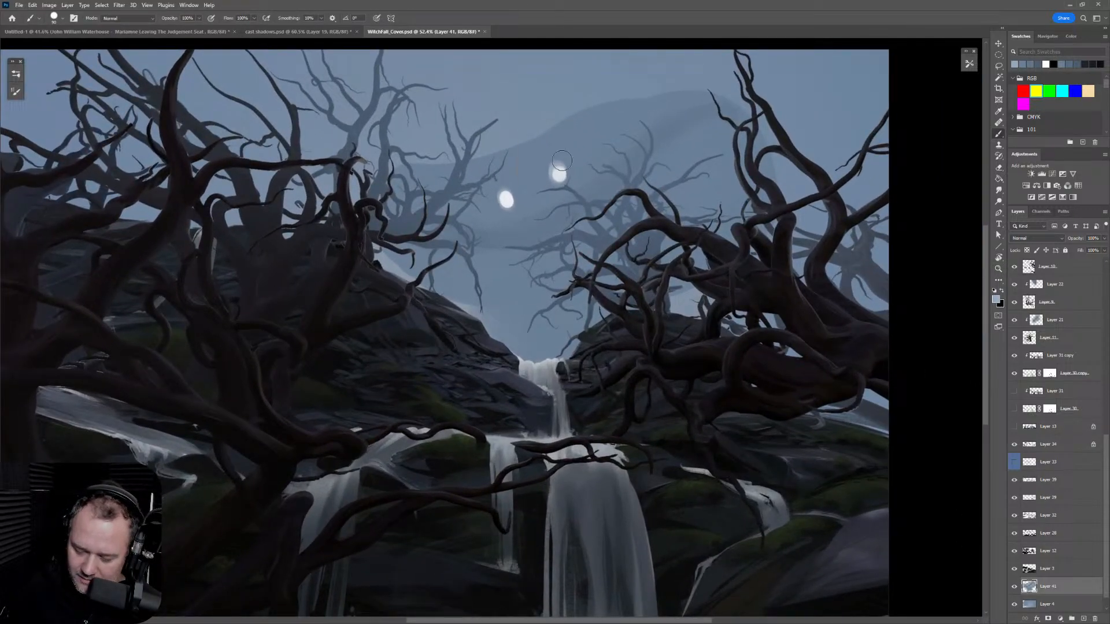
left_click_drag(535, 154, 502, 162)
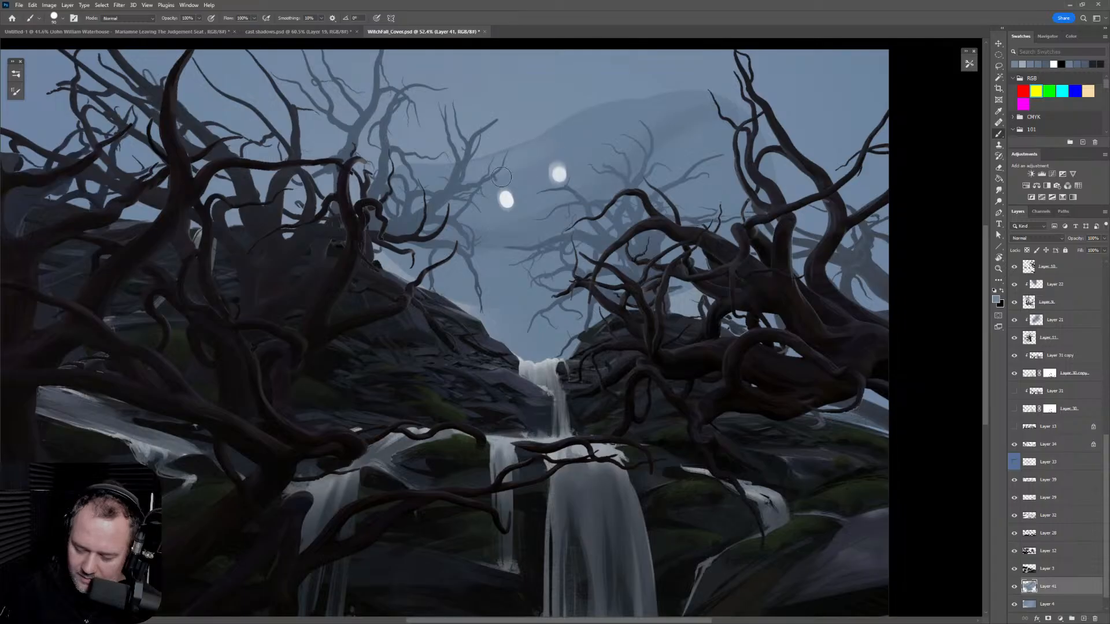
left_click(527, 169, "alt")
left_click(528, 152, "alt")
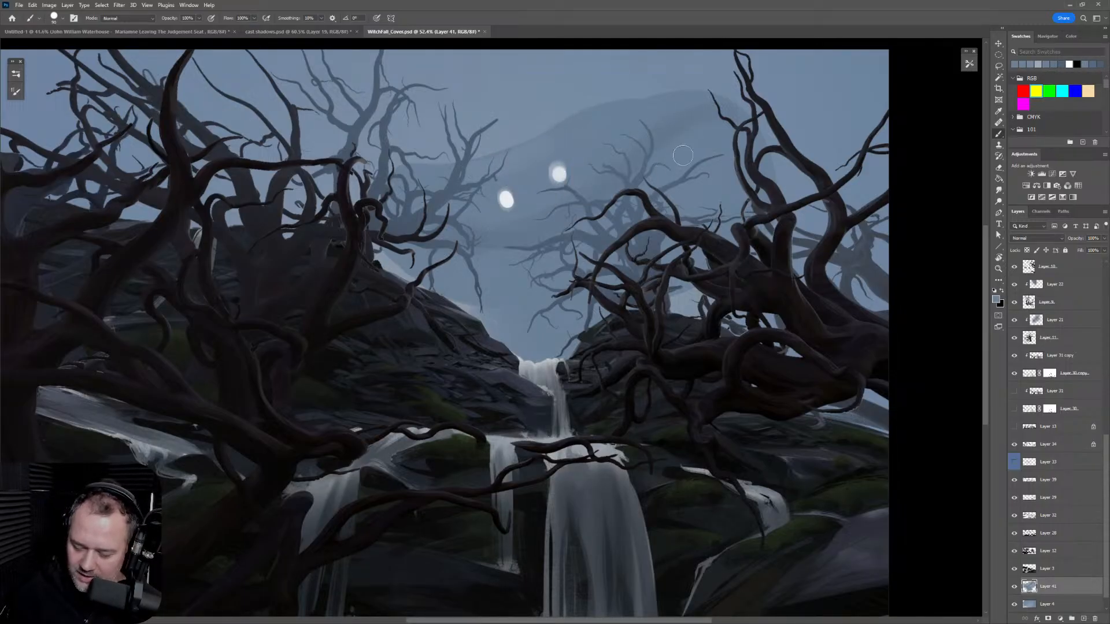
Step: Sample a muted blue and paint two broad darker patches in the sky behind the left tree's upper branches
mouse_move(697, 307)
left_mouse_down()
mouse_move(674, 315)
mouse_move(745, 376)
left_mouse_up()
left_click(554, 205, "alt")
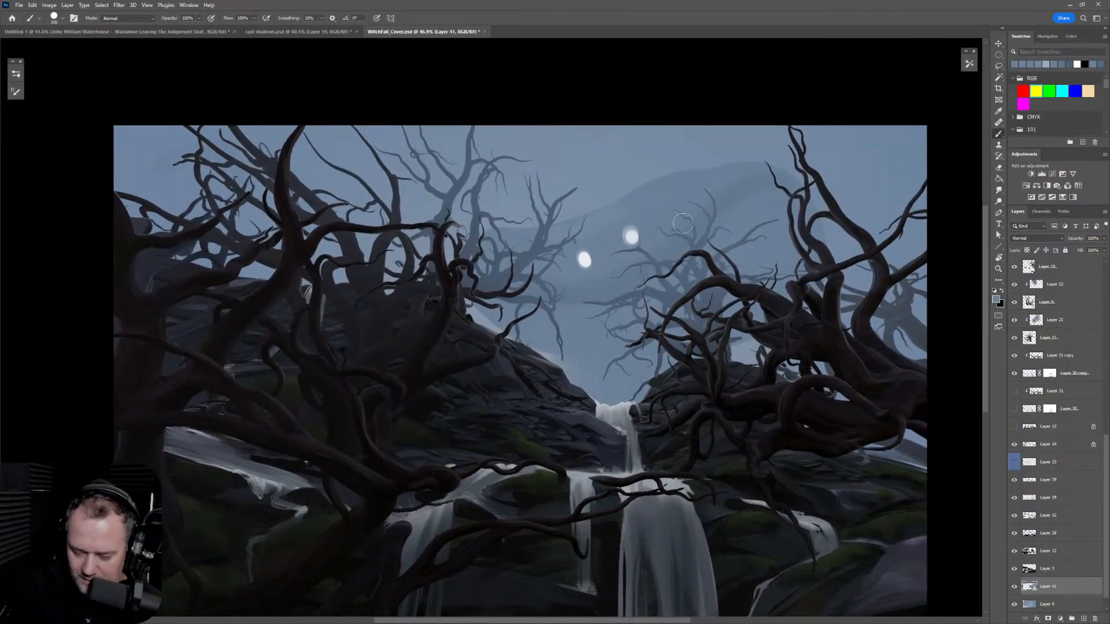
left_click(633, 284, "alt")
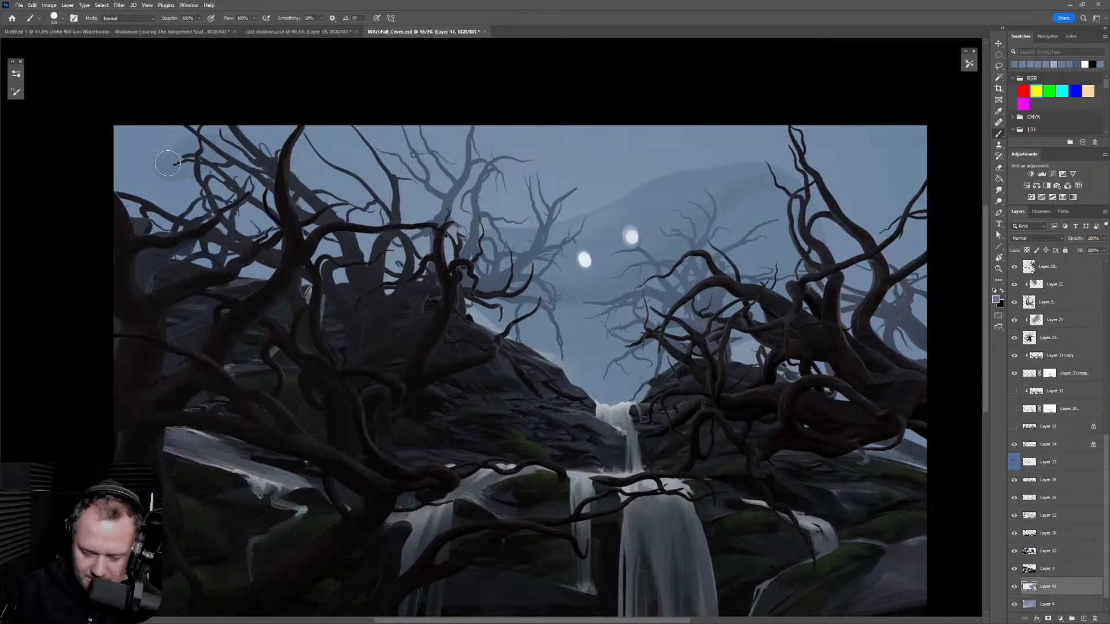
mouse_move(170, 159)
left_mouse_down()
mouse_move(241, 142)
mouse_move(246, 180)
mouse_move(263, 149)
mouse_move(336, 236)
mouse_move(358, 227)
mouse_move(336, 143)
mouse_move(361, 151)
left_mouse_up()
mouse_move(367, 220)
left_mouse_down()
mouse_move(247, 153)
mouse_move(253, 142)
mouse_move(163, 142)
mouse_move(158, 160)
mouse_move(295, 195)
left_mouse_up()
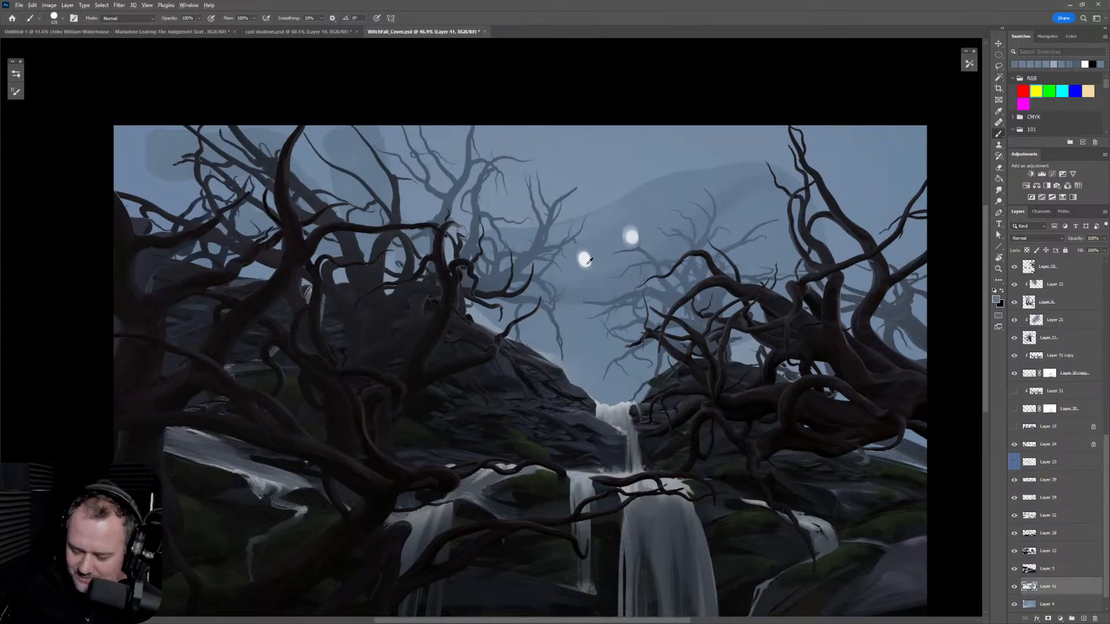
Step: Sample blues around the white spots and blend a slightly darker misty tone into the sky beneath them
left_click(586, 262, "alt")
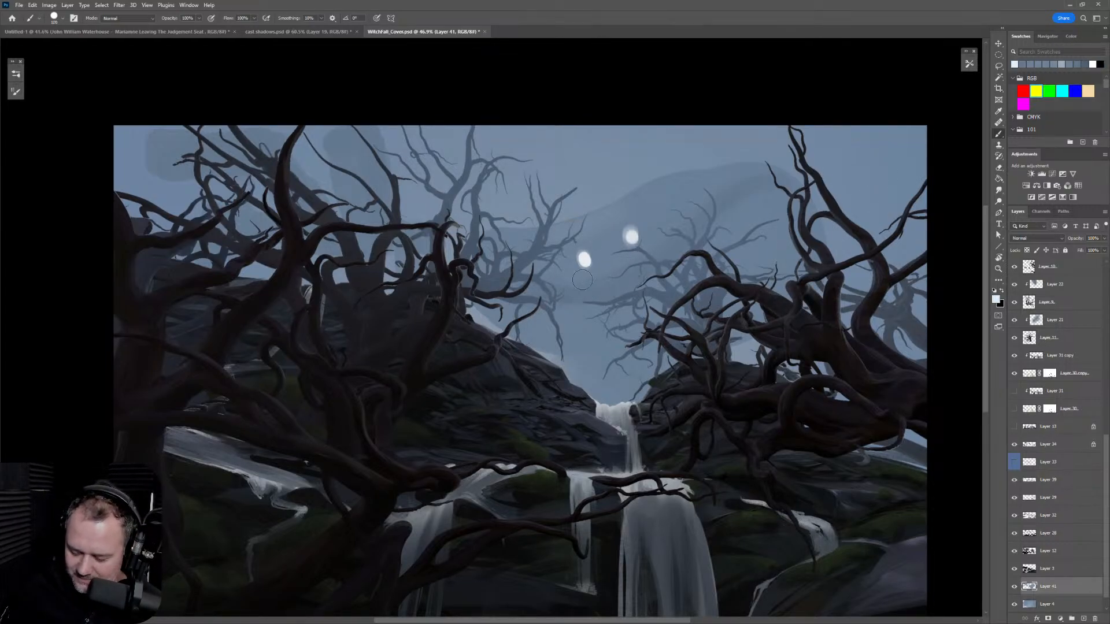
left_click(599, 310, "alt")
left_click(603, 299, "alt")
left_click(598, 283, "alt")
left_click(591, 293, "alt")
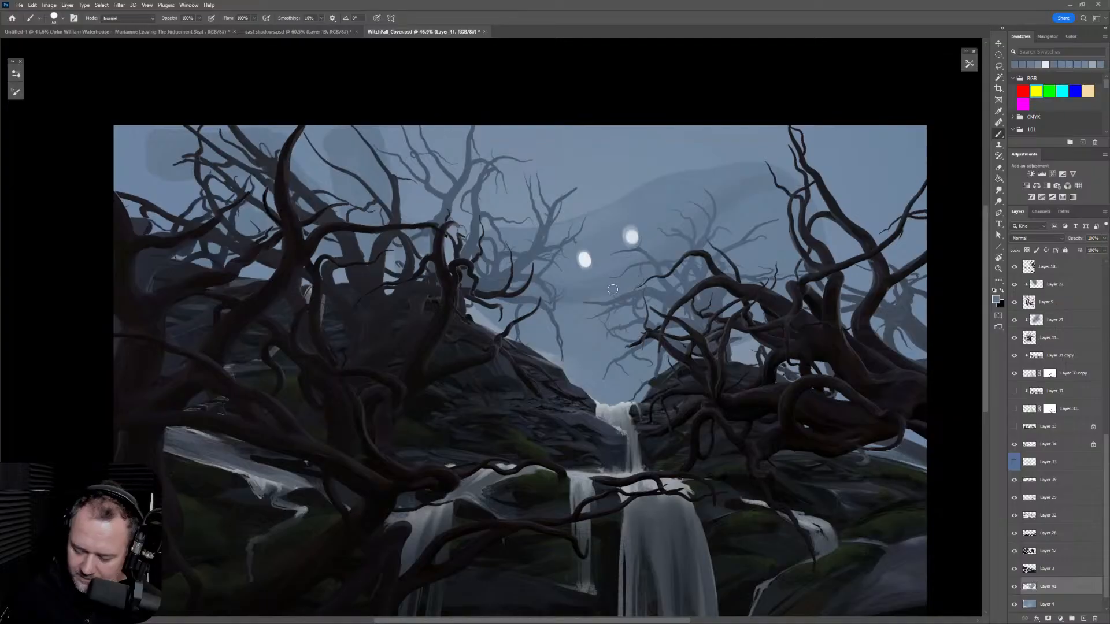
left_click(594, 329, "alt")
key("bracketleft")
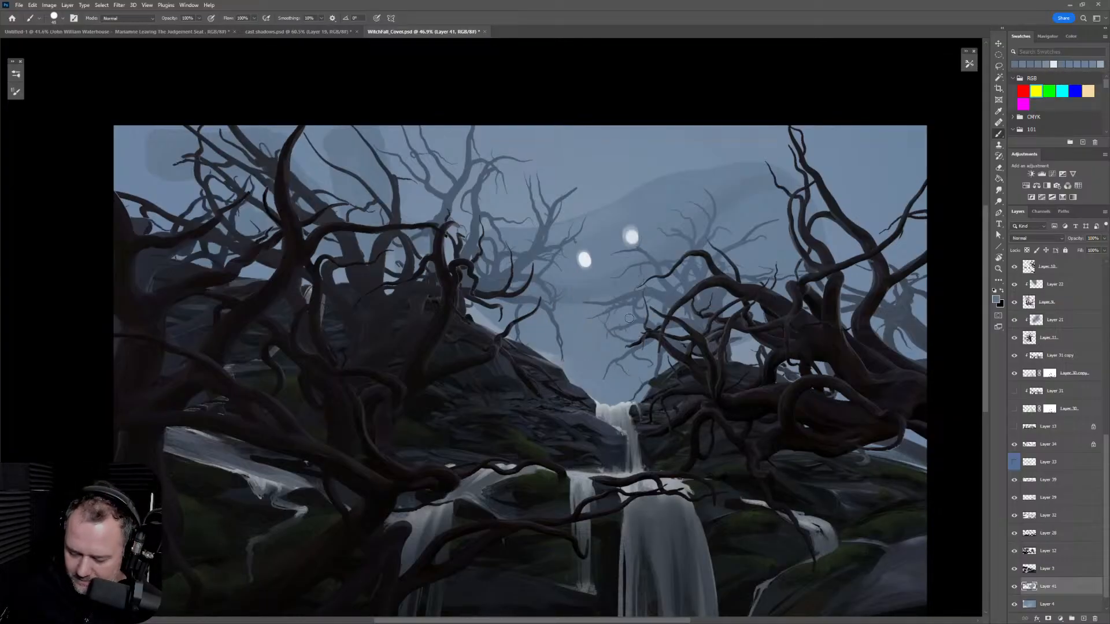
Step: Enlarge the brush, soften the mist between the white spots and the waterfall, and check the composition in a mirrored view
key("bracketright")
key("bracketright")
key("bracketright")
key("bracketright")
key("bracketright")
key("bracketright")
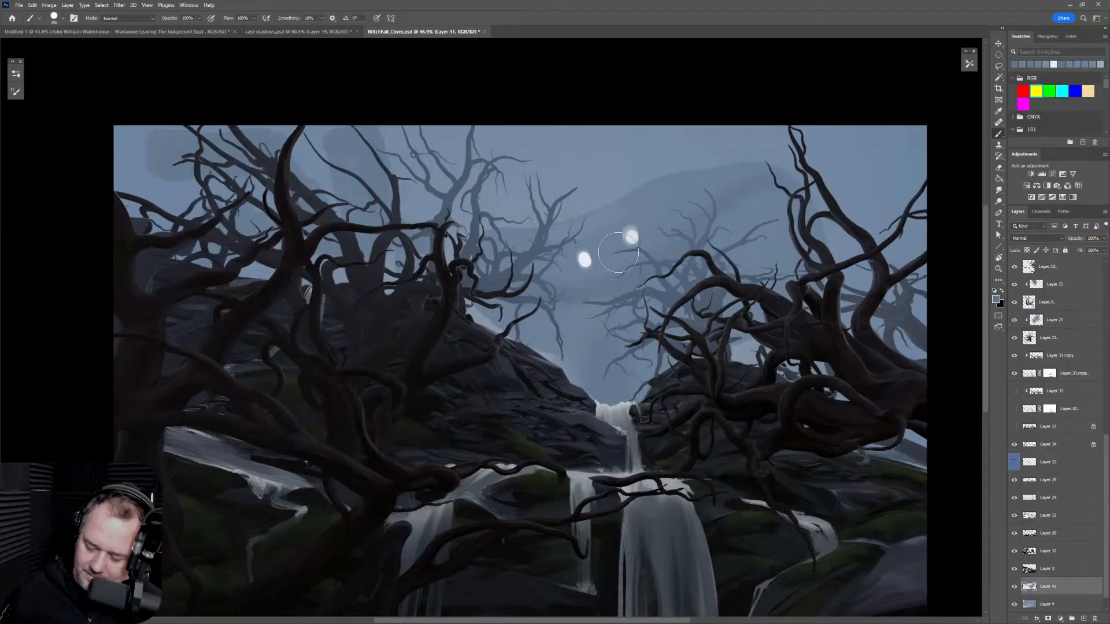
key("h")
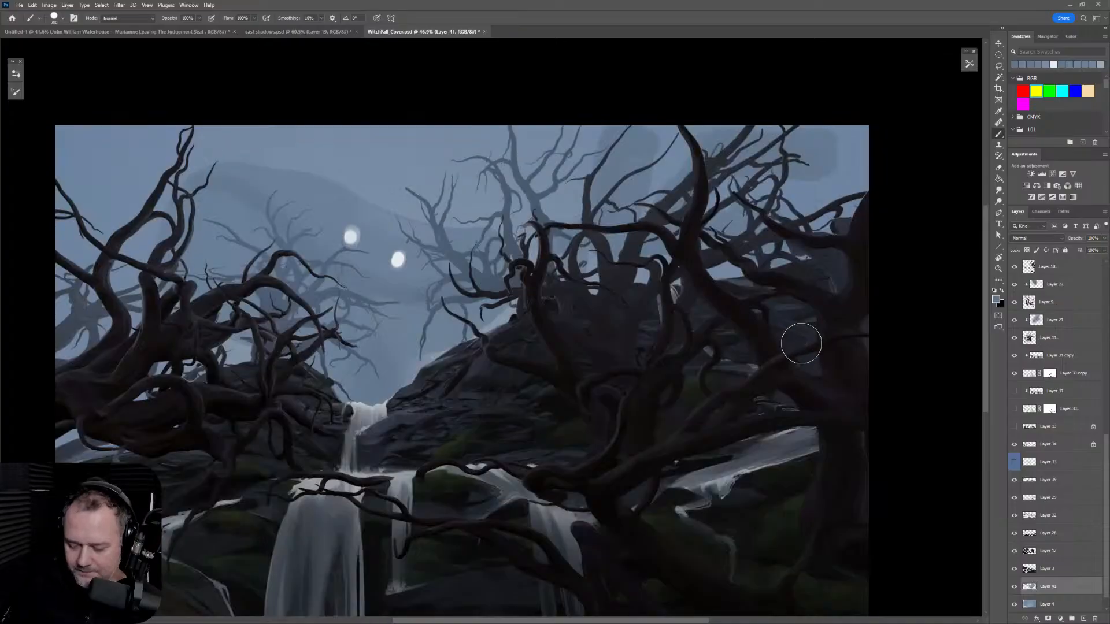
key("h")
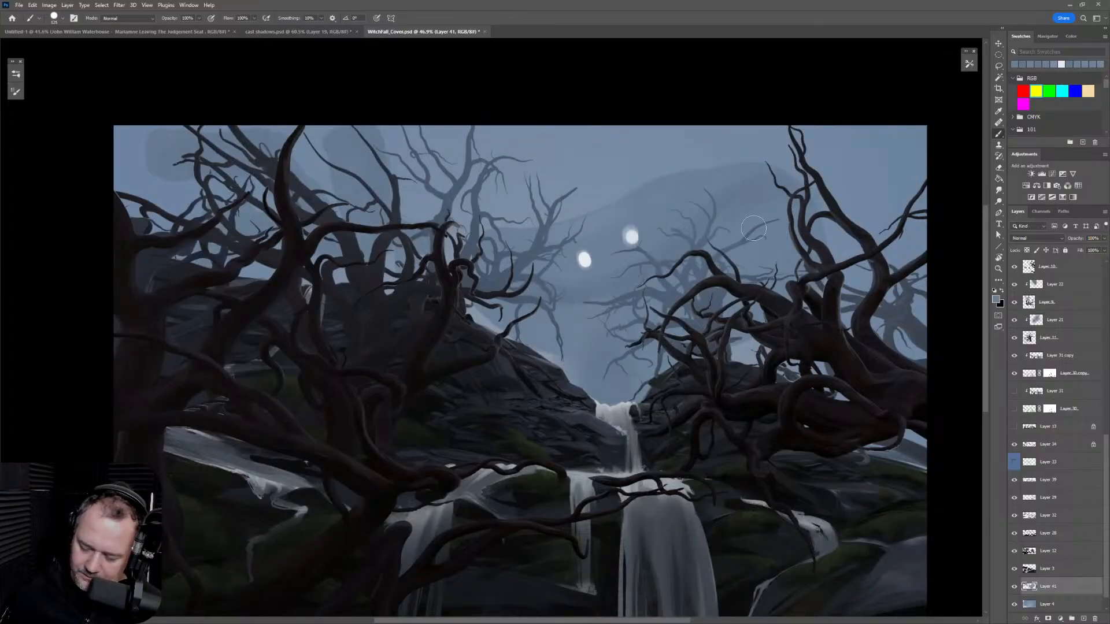
Step: Extend the mountain's peak toward the right-hand tree with a smaller brush and add a pale stroke on its ridge
key("bracketleft")
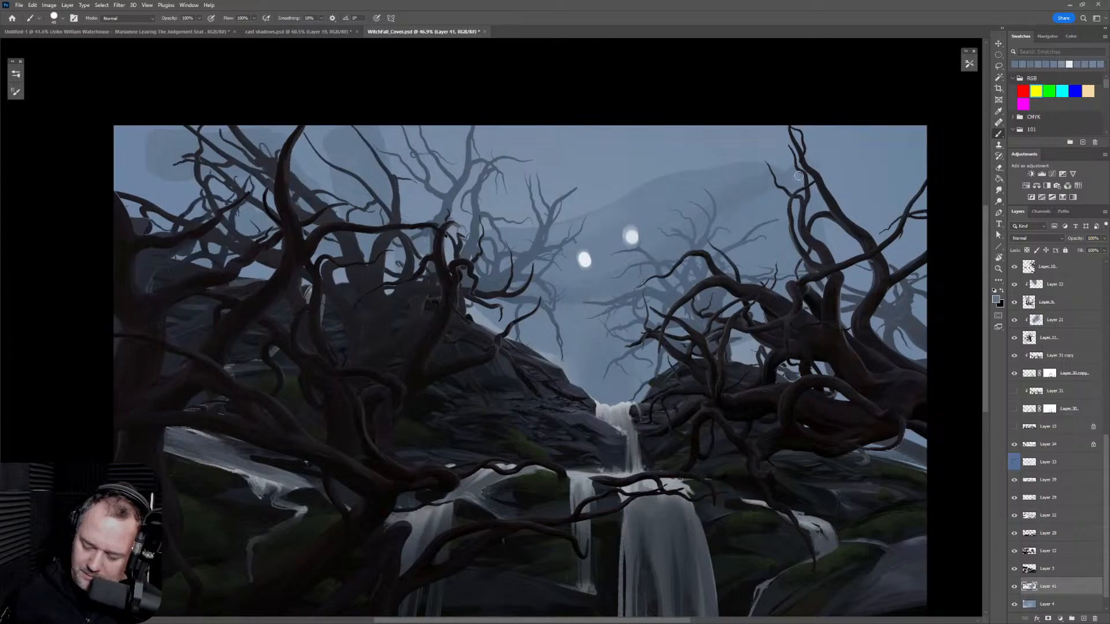
left_click(624, 266, "alt")
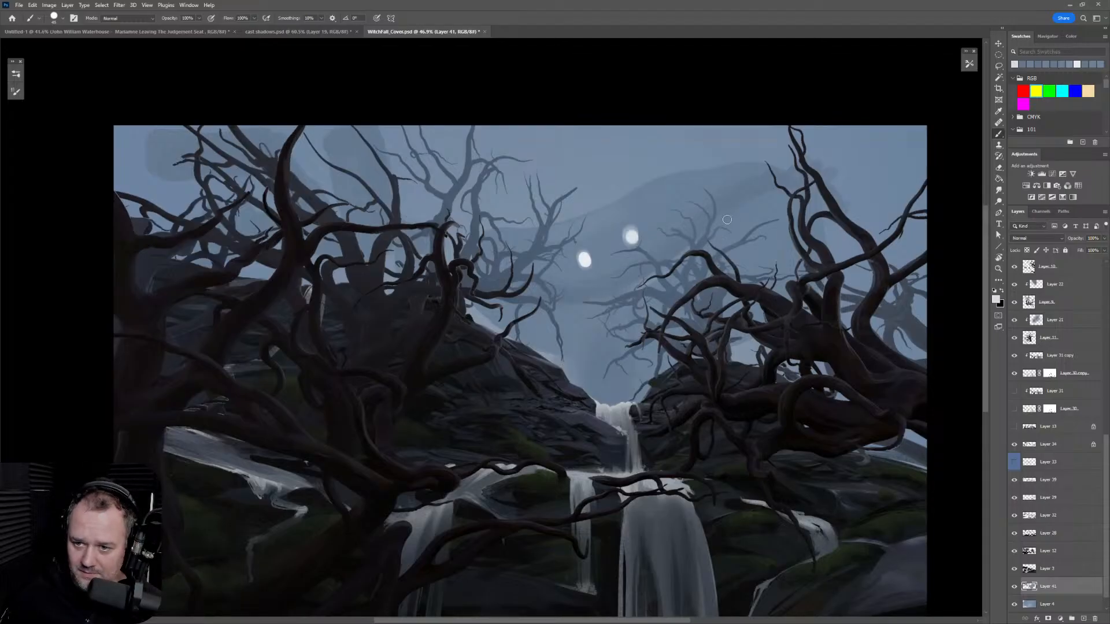
left_click(735, 183, "alt")
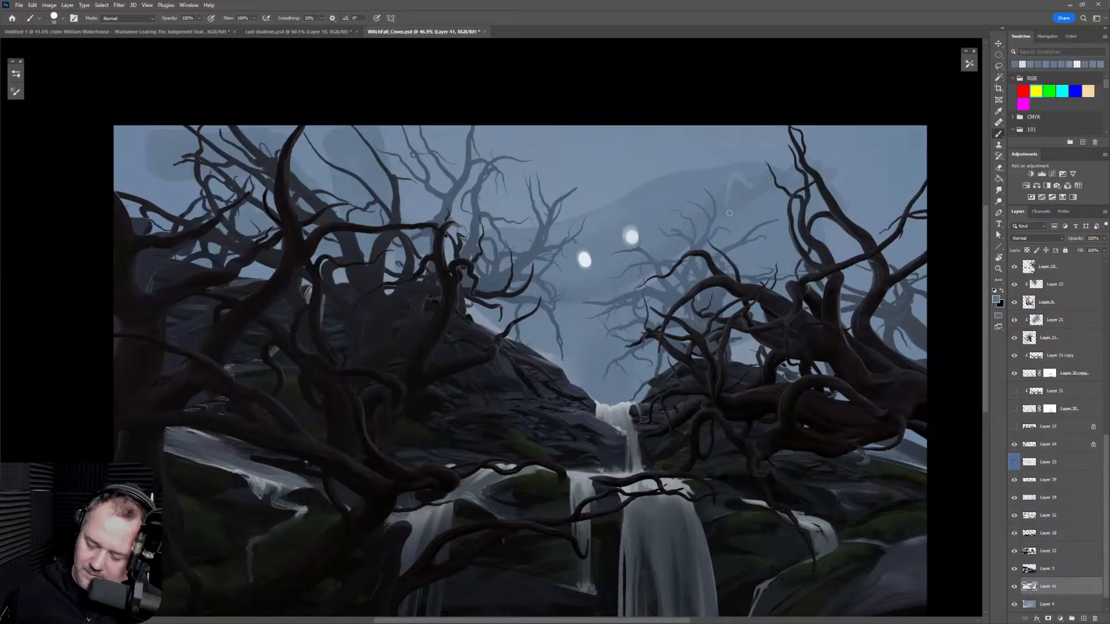
Step: Try to shrink the mountain layer to about 89% and tilt it slightly with Free Transform
key("ctrl+t")
left_click_drag(883, 119, 900, 202)
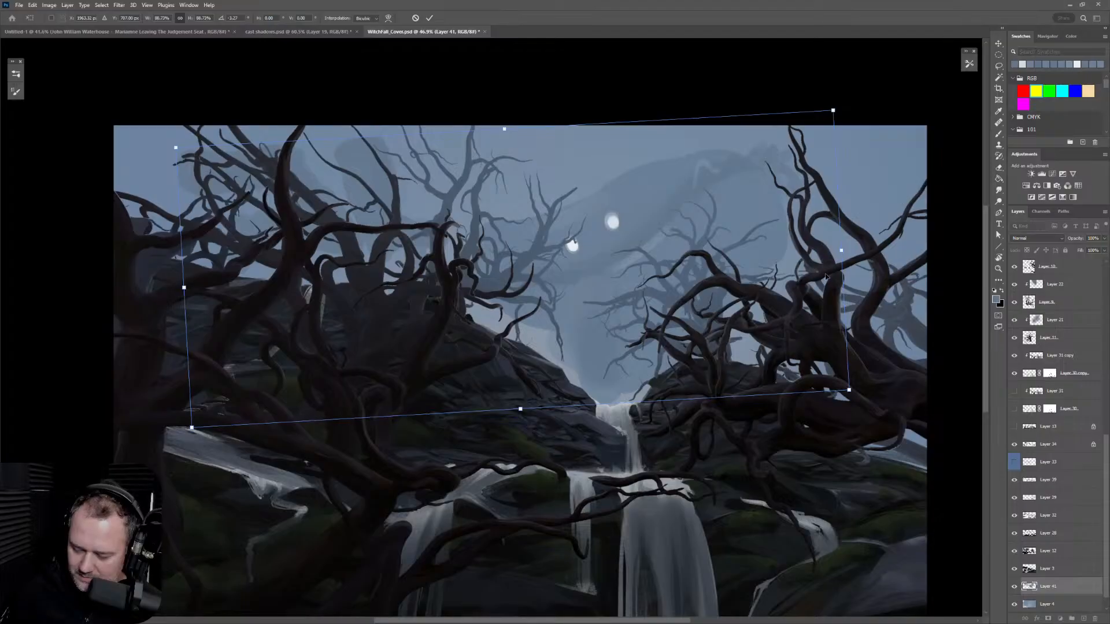
key("Return")
Step: Toggle Layer 39's visibility to check its contents and make it the active layer
key("b")
key("z")
mouse_move(824, 342)
left_mouse_down()
mouse_move(773, 366)
mouse_move(816, 382)
left_mouse_up()
left_click_drag(817, 438, 795, 397)
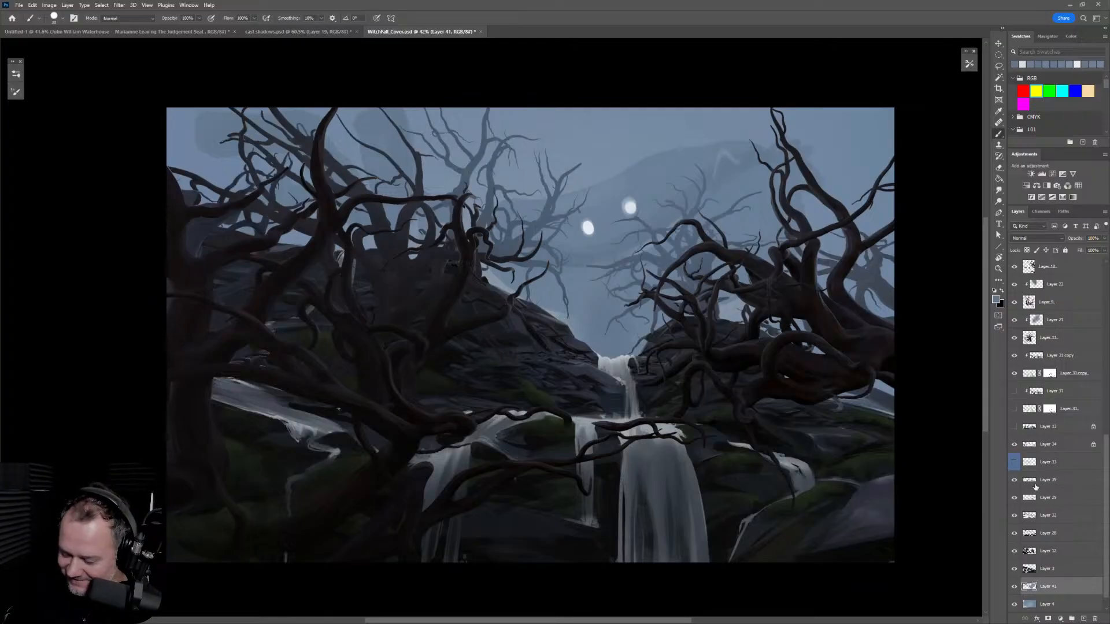
left_click(1015, 483)
left_click(1013, 483)
left_click(1066, 484)
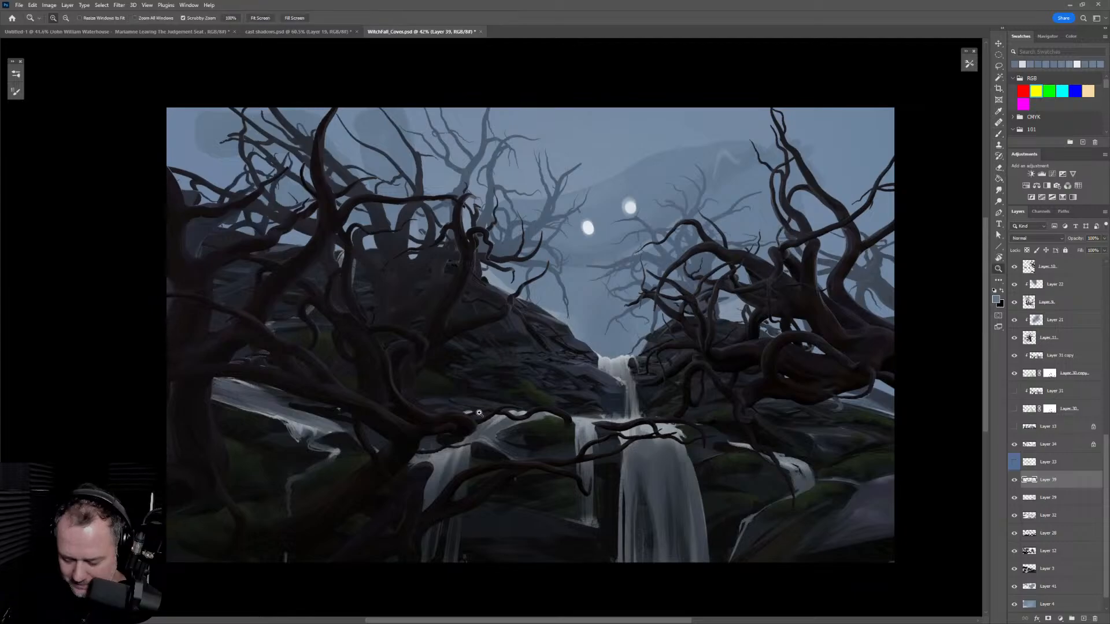
Step: Choose the scratchy inker brush for working on the rocks around the left tree
scroll(477, 411, "up", 2)
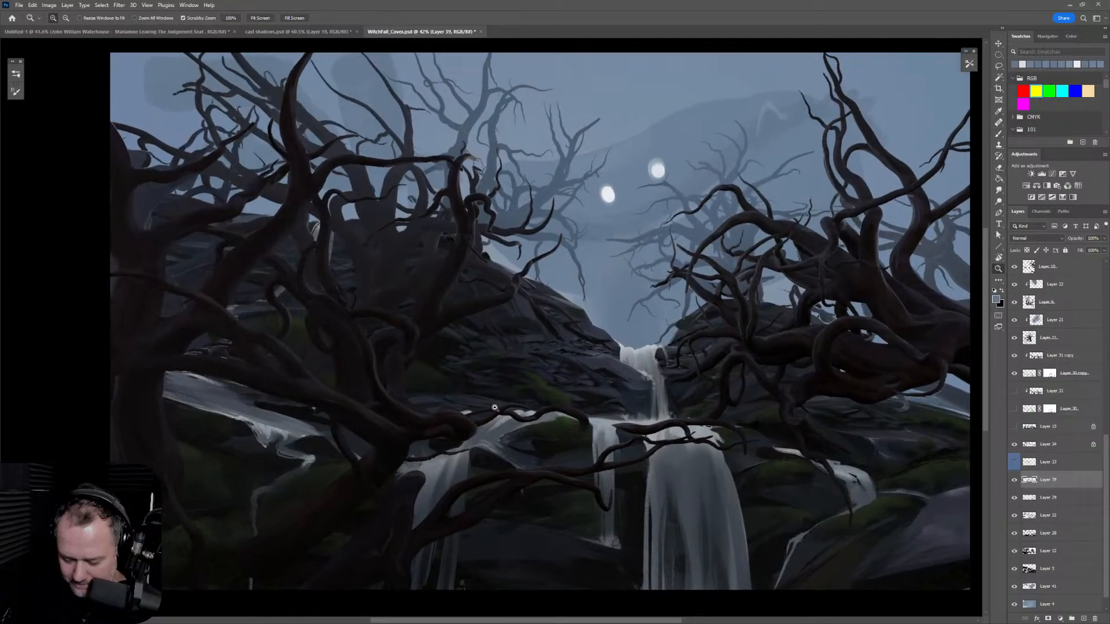
left_click(16, 77)
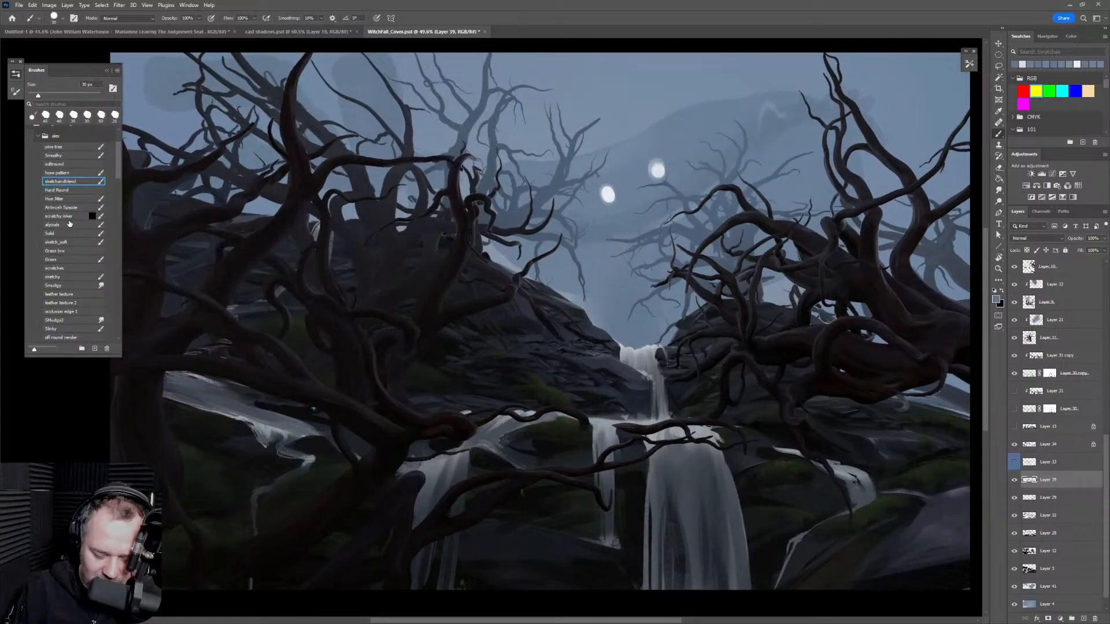
left_click(68, 218)
left_click(16, 80)
left_click_drag(501, 376, 643, 362)
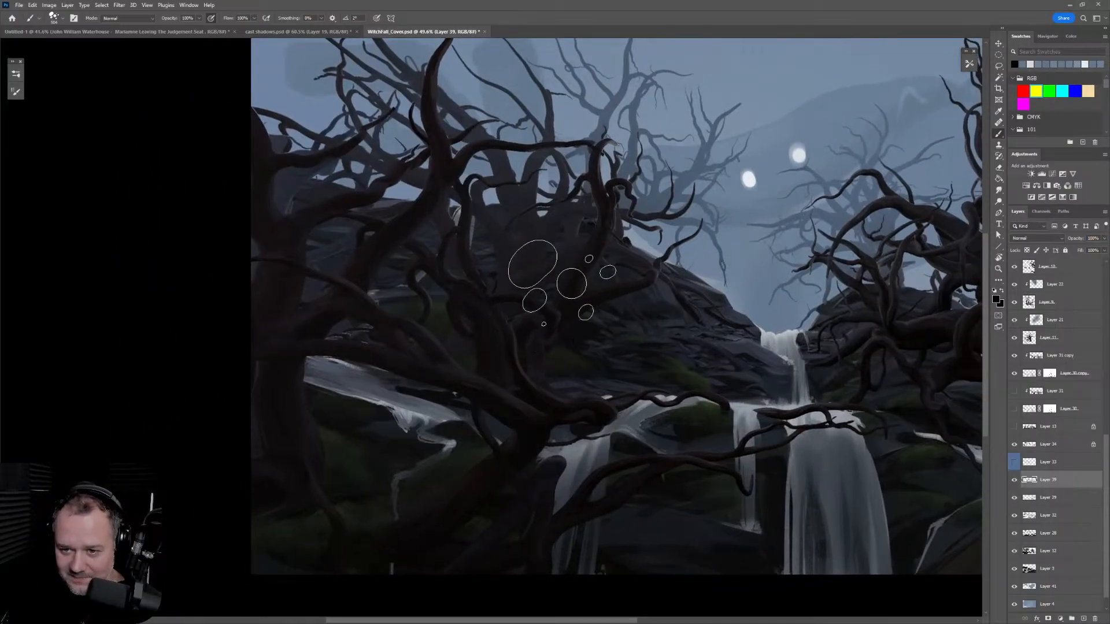
Step: Reduce the brush size and work sampled dark tones into the rocks behind the left twisted trees
key("bracketleft")
key("bracketleft")
key("bracketleft")
key("bracketleft")
key("bracketleft")
key("bracketleft")
key("bracketleft")
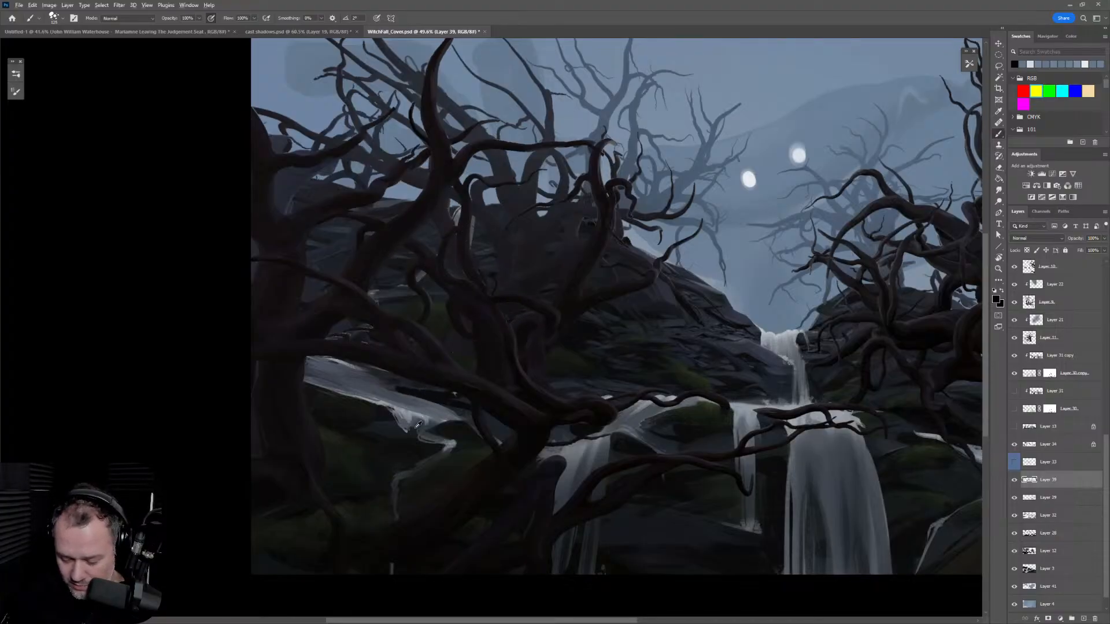
key("bracketright")
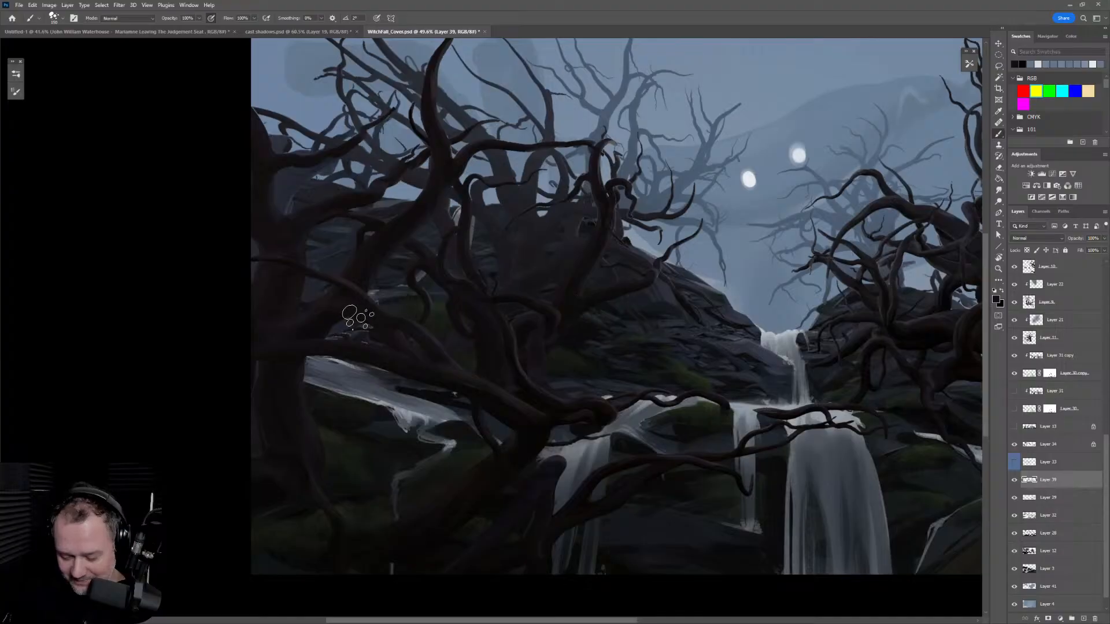
key("bracketleft")
key("bracketleft")
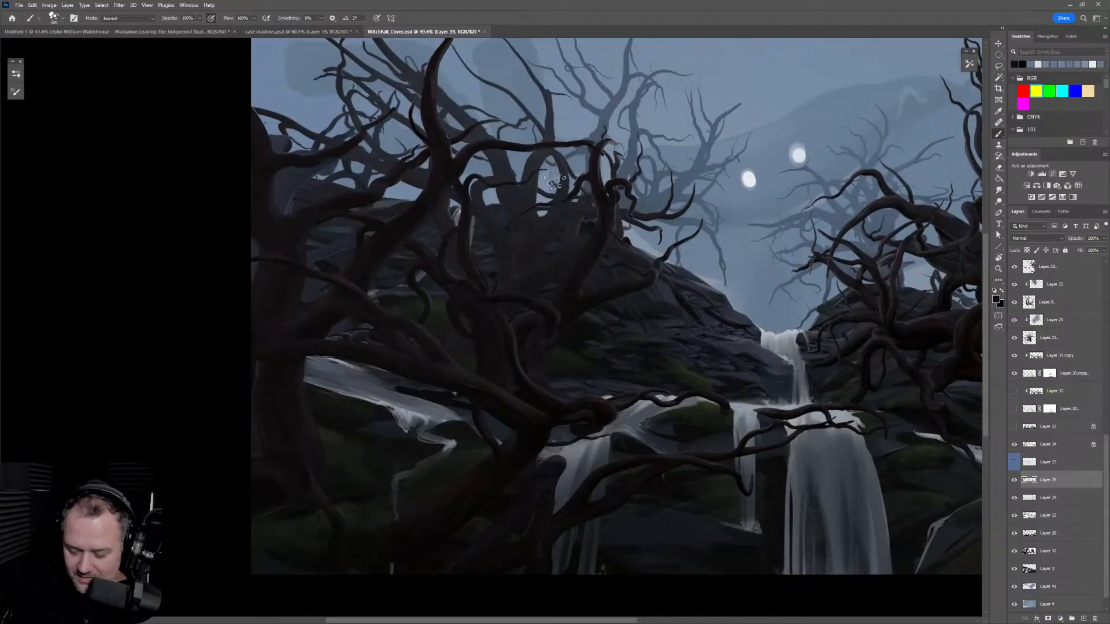
left_click(340, 257, "alt")
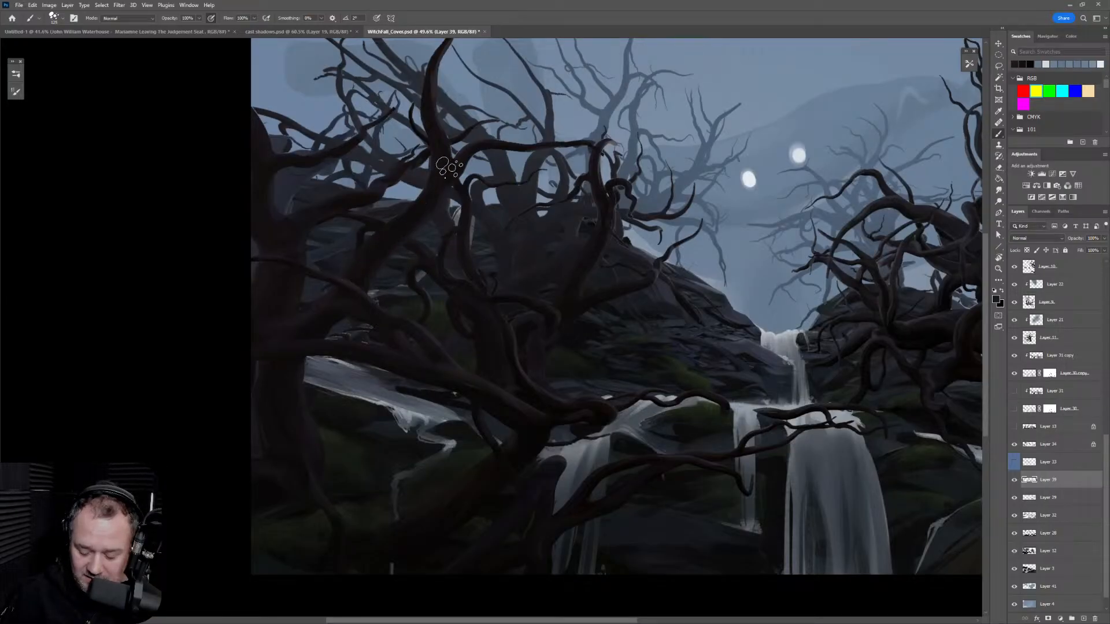
left_click(297, 204, "alt")
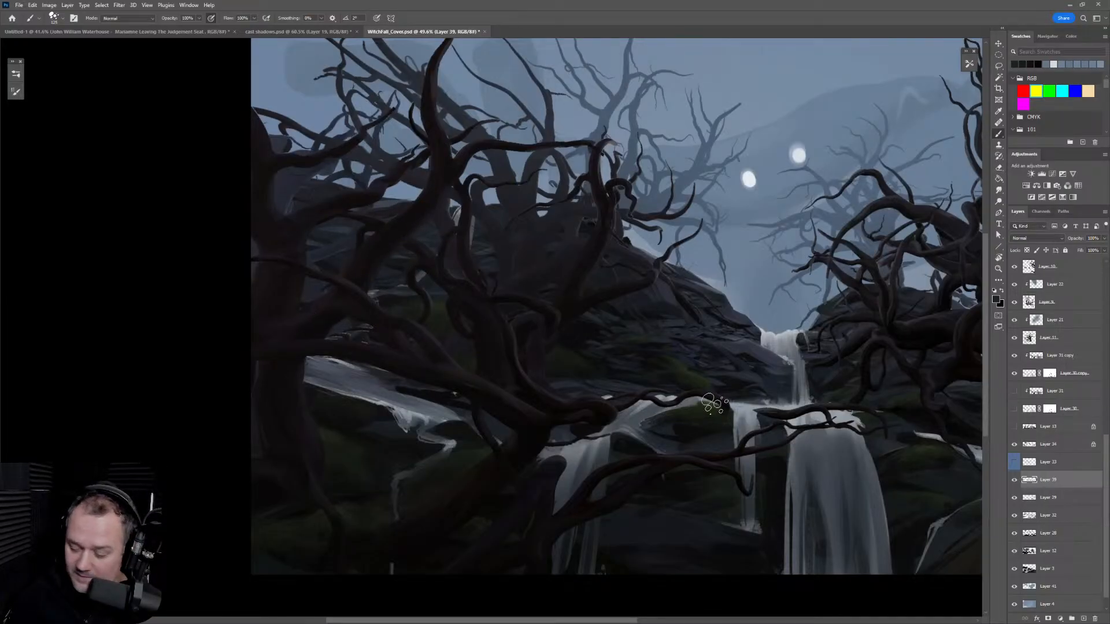
left_click(575, 337, "alt")
Step: Reduce the brush size and paint sampled dark tones into the rocks behind the right twisted tree's branches
key("z")
mouse_move(657, 416)
left_mouse_down()
mouse_move(621, 429)
mouse_move(647, 432)
left_mouse_up()
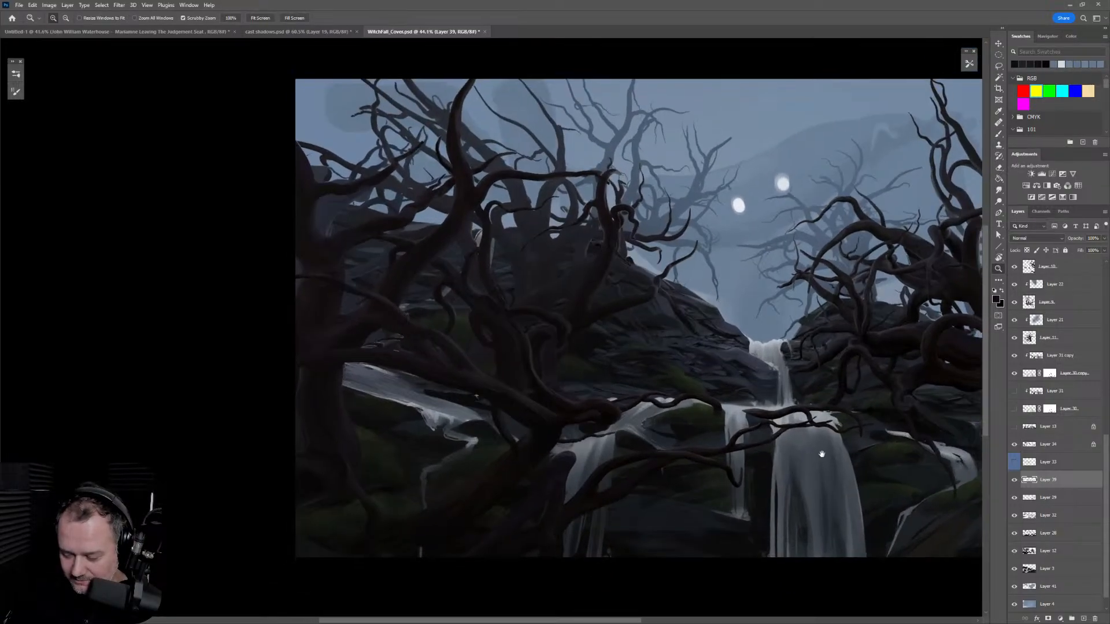
left_click_drag(834, 463, 616, 427)
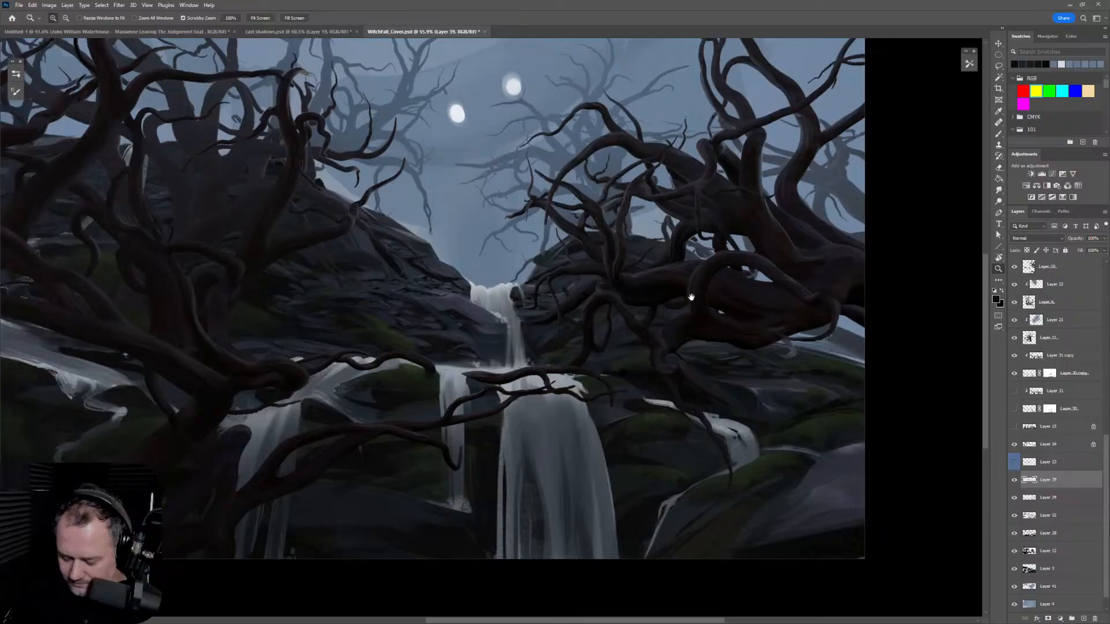
left_click_drag(682, 296, 798, 317)
key("b")
key("bracketleft")
key("bracketleft")
key("bracketleft")
key("bracketleft")
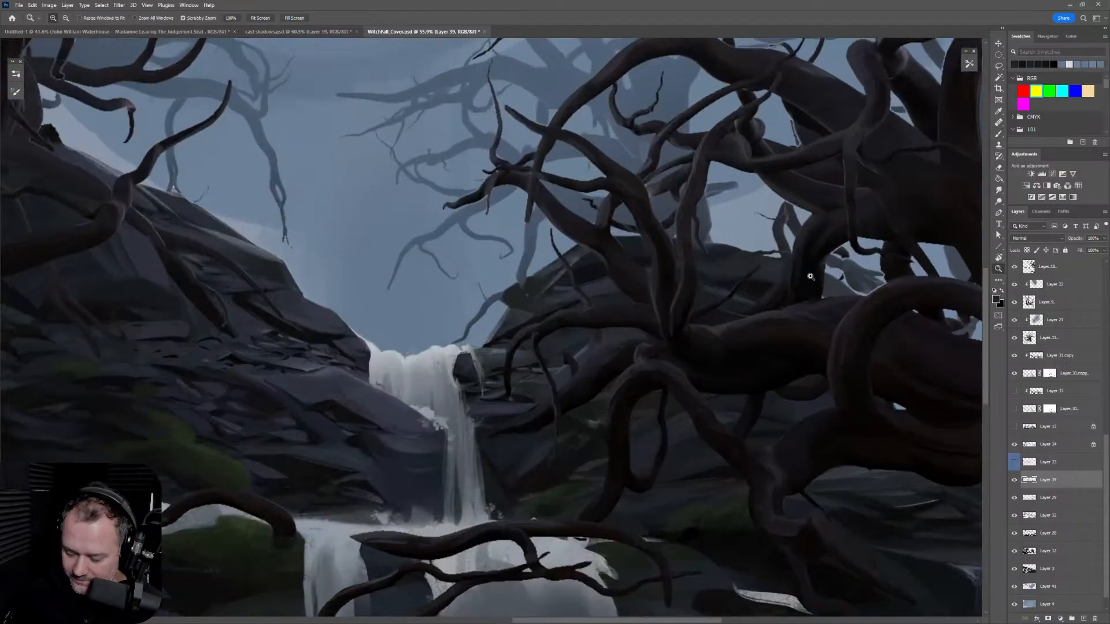
scroll(777, 272, "up", 4)
left_click(759, 285, "alt")
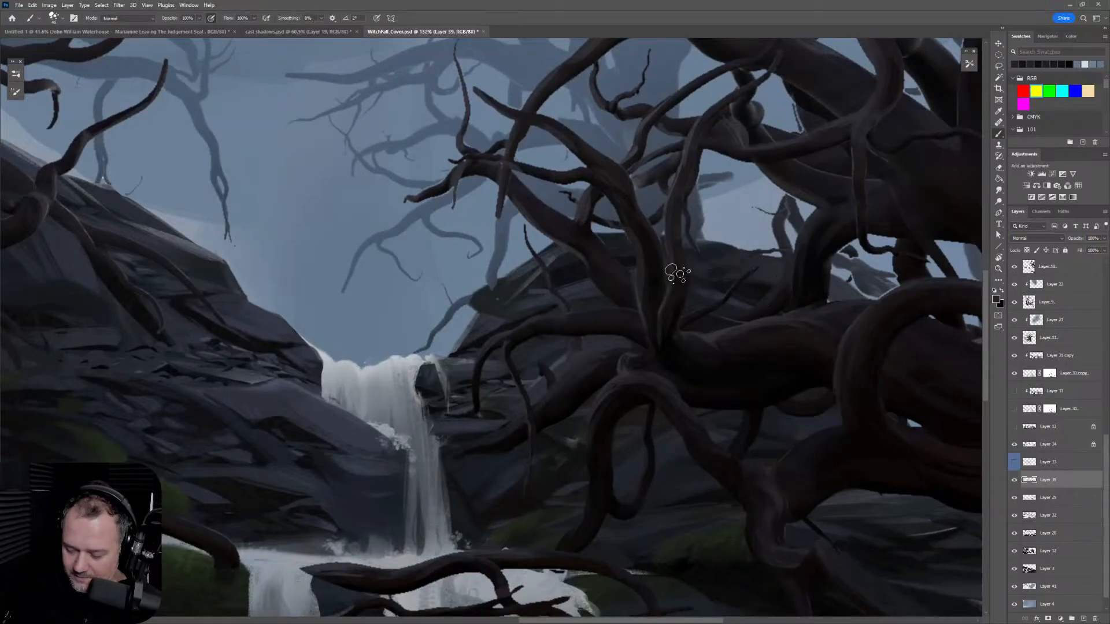
left_click(736, 287, "alt")
key("bracketleft")
mouse_move(705, 279)
left_mouse_down()
mouse_move(782, 262)
mouse_move(831, 275)
mouse_move(703, 277)
left_mouse_up()
key("bracketleft")
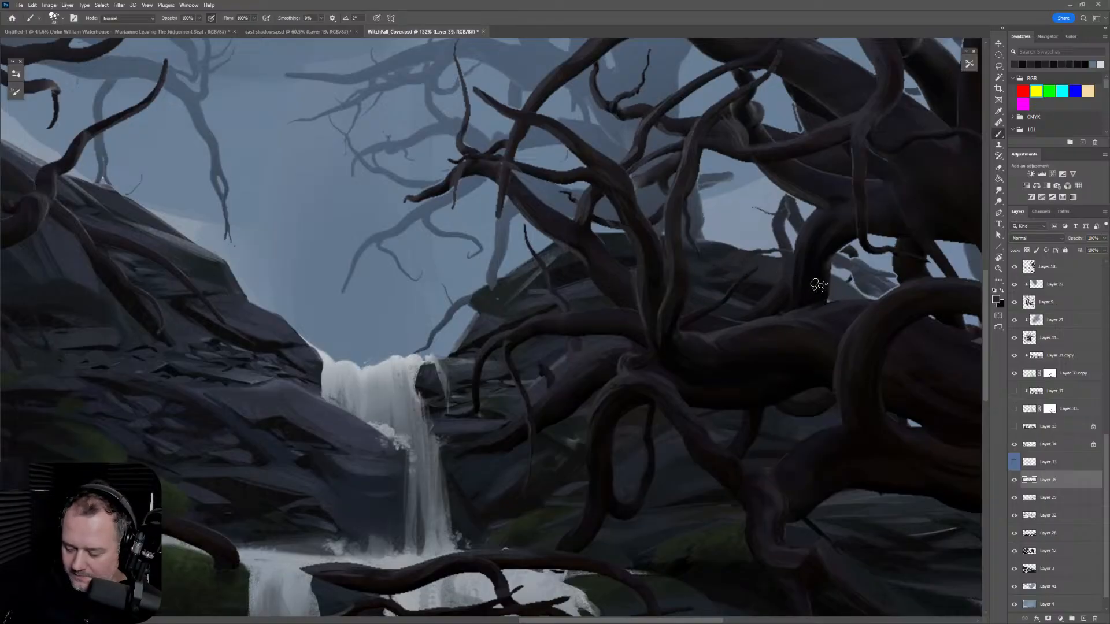
left_click(735, 250, "alt")
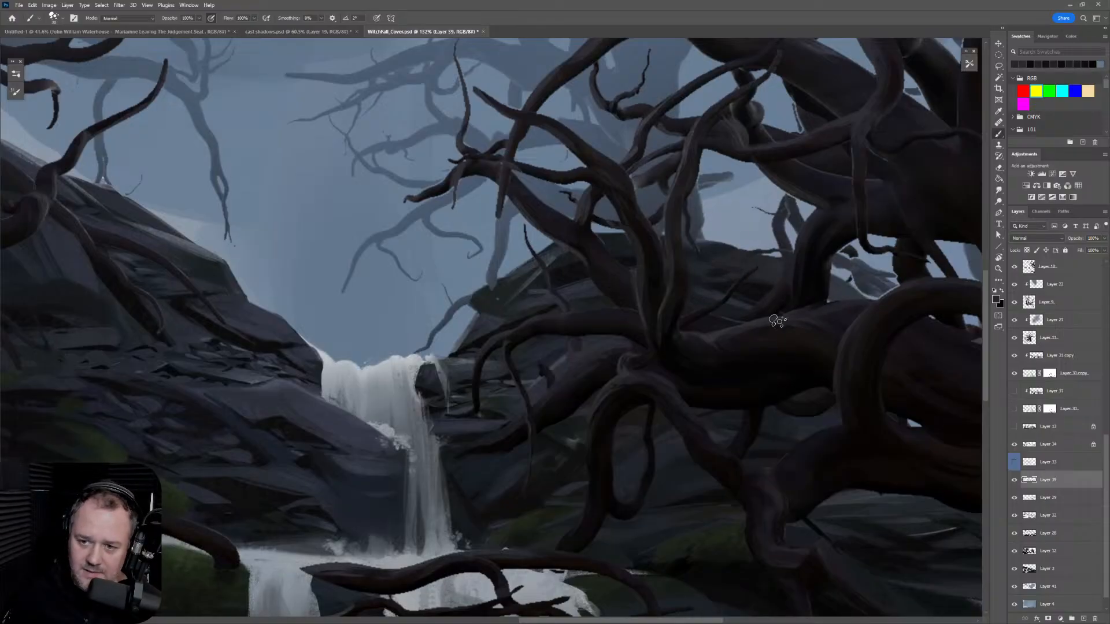
Step: Touch up the rocky slope between the left twisted trees and the waterfall with a sampled rock tone
key("z")
mouse_move(809, 315)
left_mouse_down()
mouse_move(752, 350)
mouse_move(827, 387)
left_mouse_up()
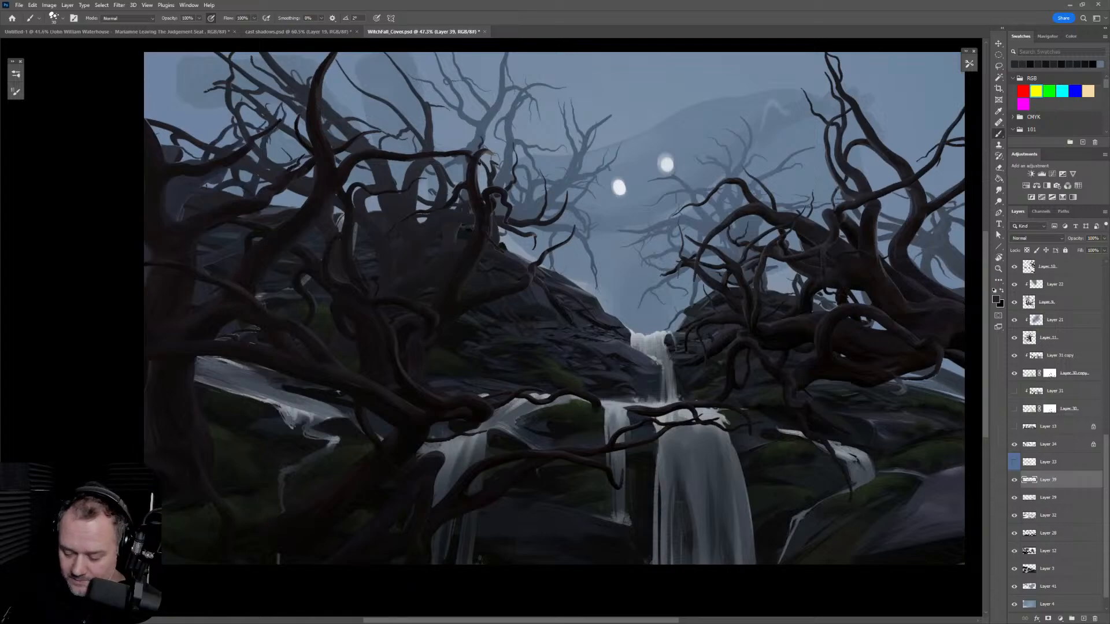
key("z")
mouse_move(343, 392)
left_mouse_down()
mouse_move(404, 384)
mouse_move(353, 394)
mouse_move(491, 453)
mouse_move(485, 336)
left_mouse_up()
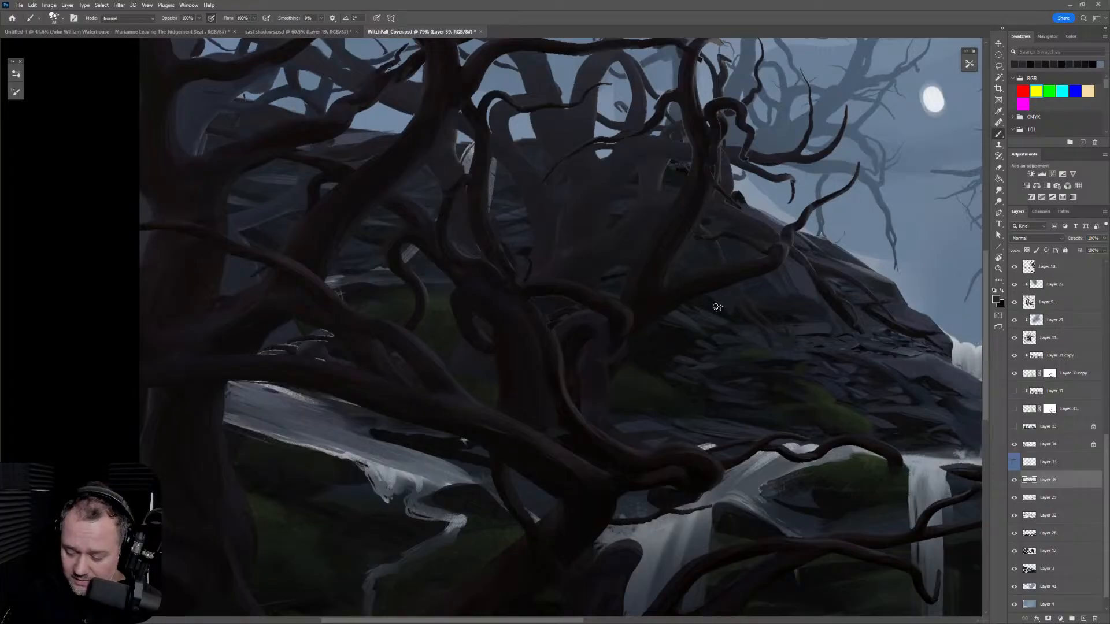
left_click(775, 312, "alt")
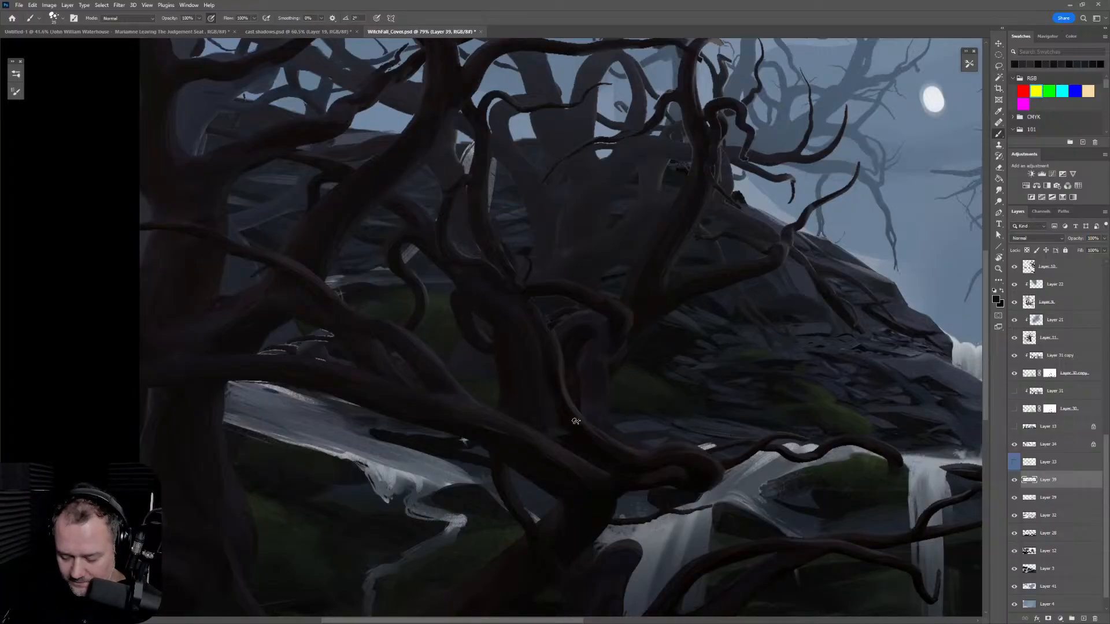
Step: Enlarge the brush and paint sampled dark tones along the rocky bank above the left stream
left_click(423, 426, "alt")
key("ctrl+z")
key("bracketright")
left_click(397, 437, "alt")
mouse_move(395, 435)
left_mouse_down()
mouse_move(376, 430)
mouse_move(469, 443)
left_mouse_up()
key("ctrl+z")
key("bracketright")
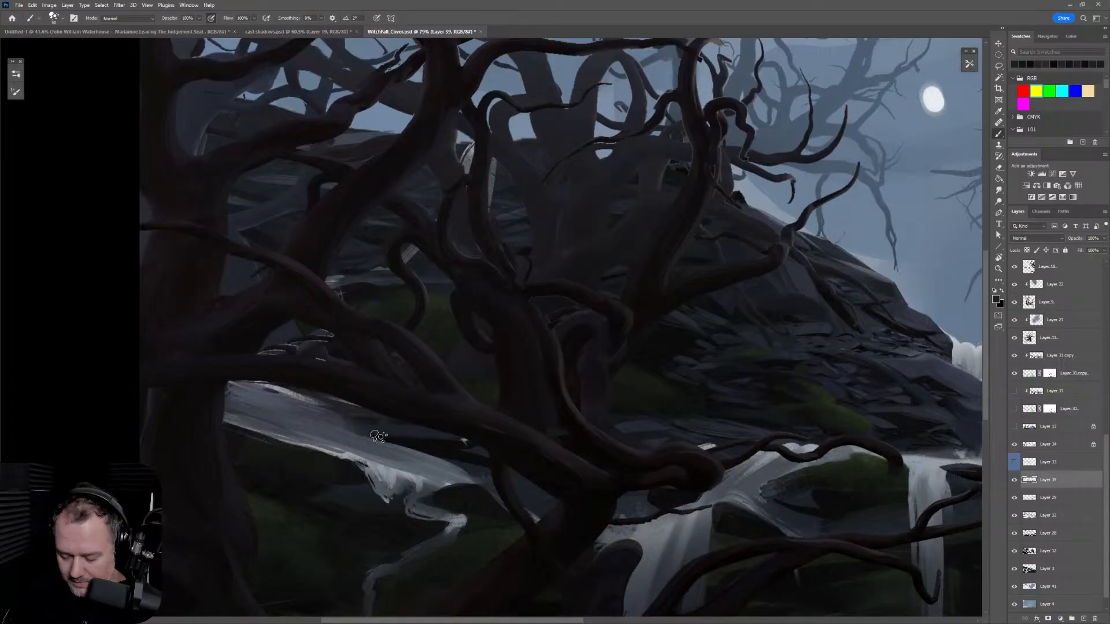
left_click(486, 459, "alt")
left_click(486, 464, "alt")
left_click_drag(485, 453, 471, 447)
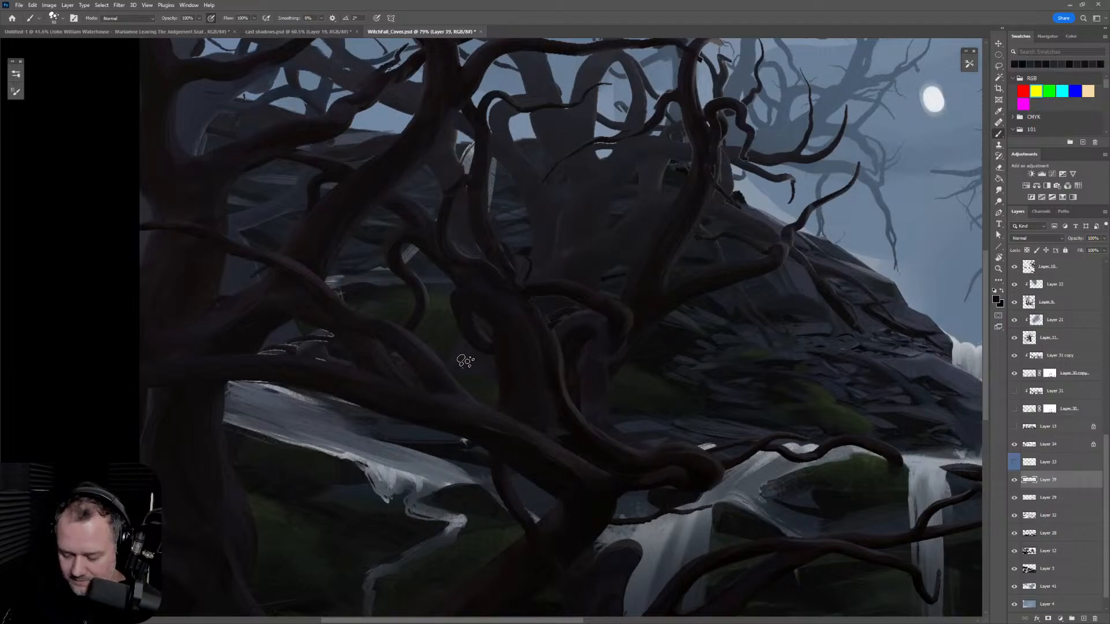
Step: Refine the dark mossy banks around and below the left stream with the brush on Layer 39
scroll(607, 453, "down", 5)
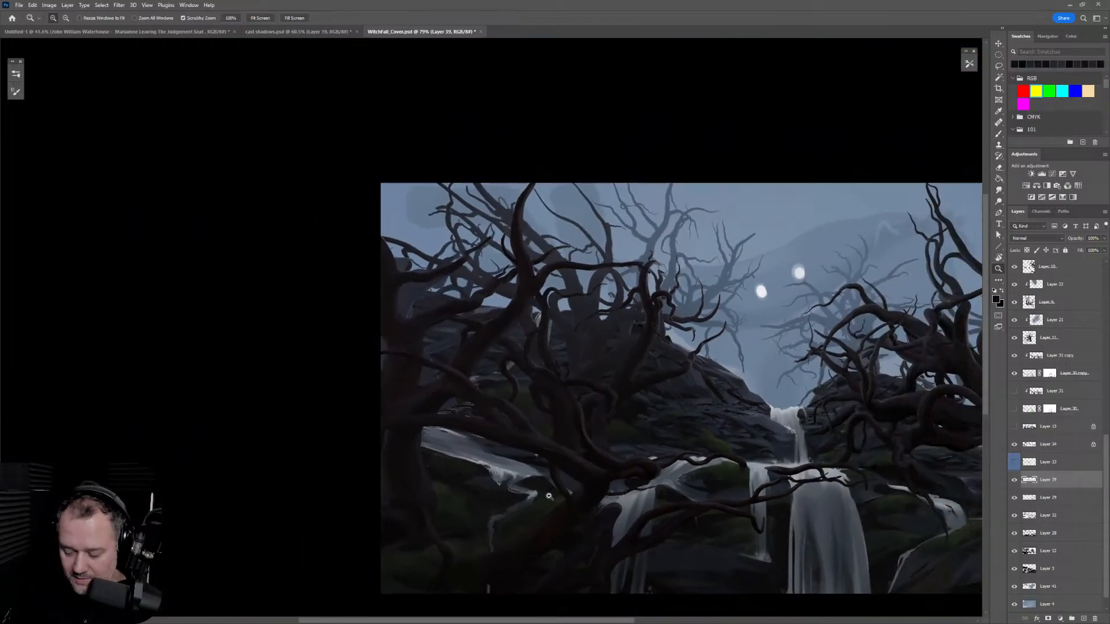
mouse_move(828, 535)
left_mouse_down()
mouse_move(563, 401)
mouse_move(605, 426)
left_mouse_up()
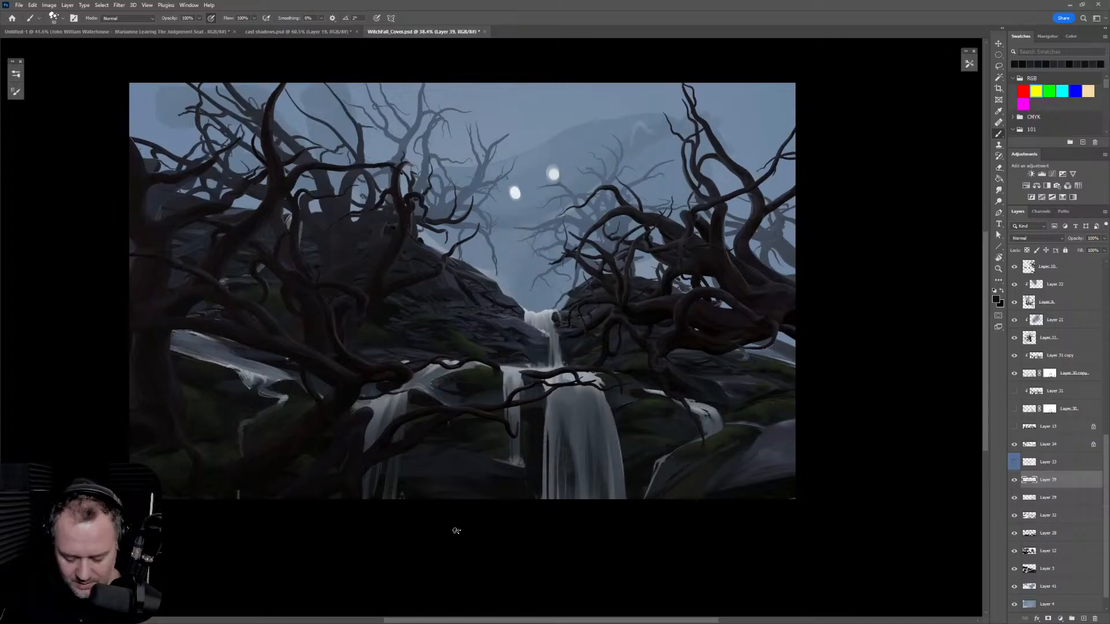
scroll(410, 468, "up", 5)
key("r")
mouse_move(628, 387)
left_mouse_down()
mouse_move(639, 306)
mouse_move(605, 426)
mouse_move(627, 318)
left_mouse_up()
key("b")
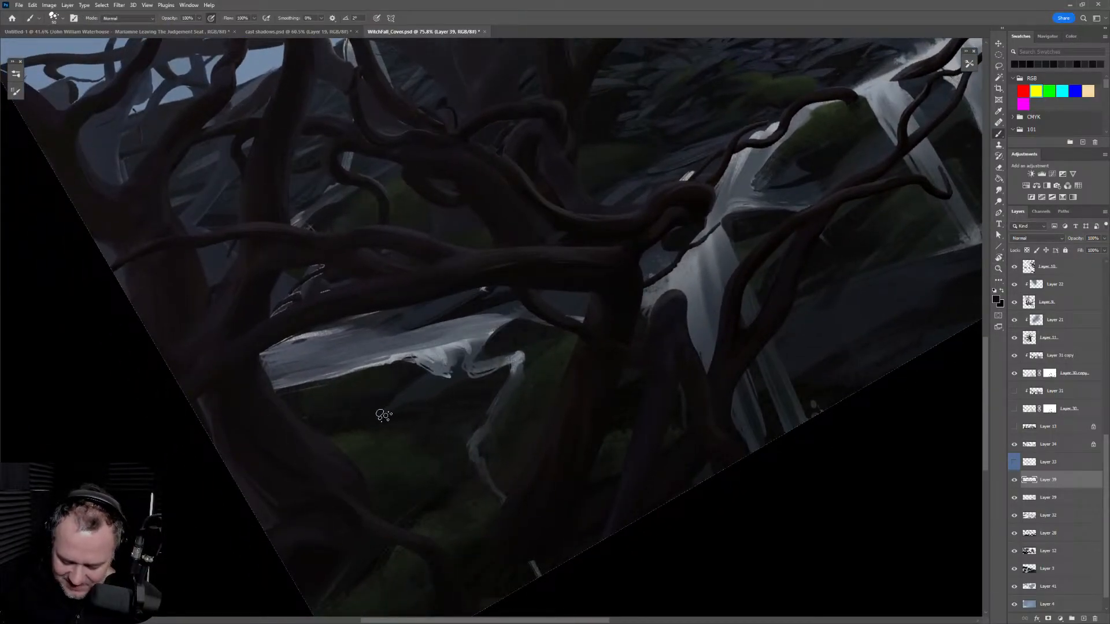
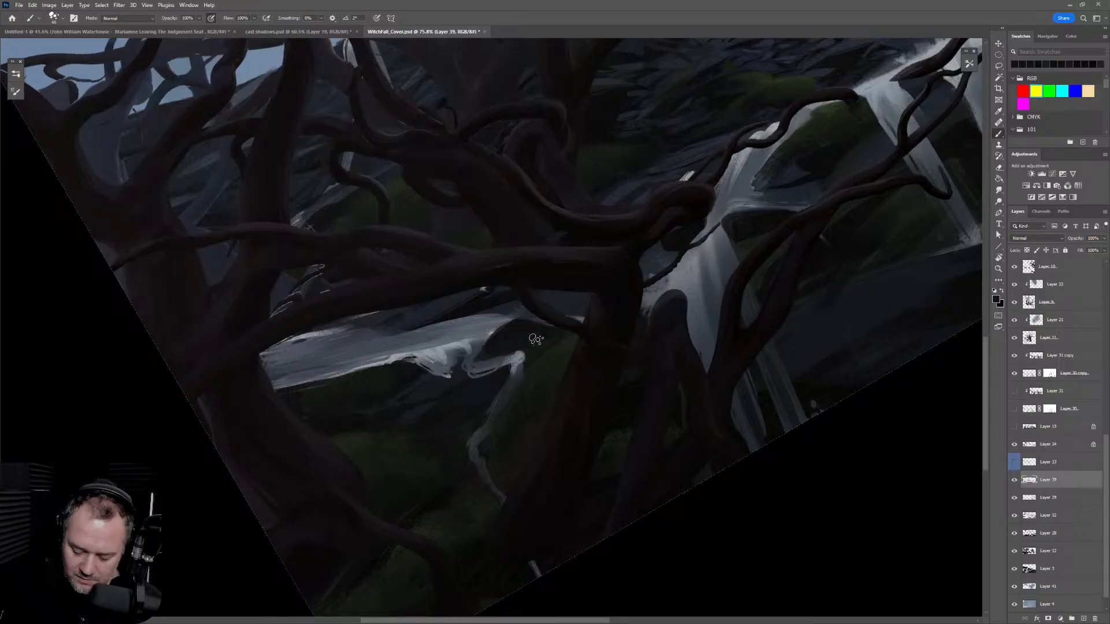
key("r")
scroll(528, 389, "down", 3)
left_click_drag(528, 389, 763, 560)
scroll(774, 543, "down", 3)
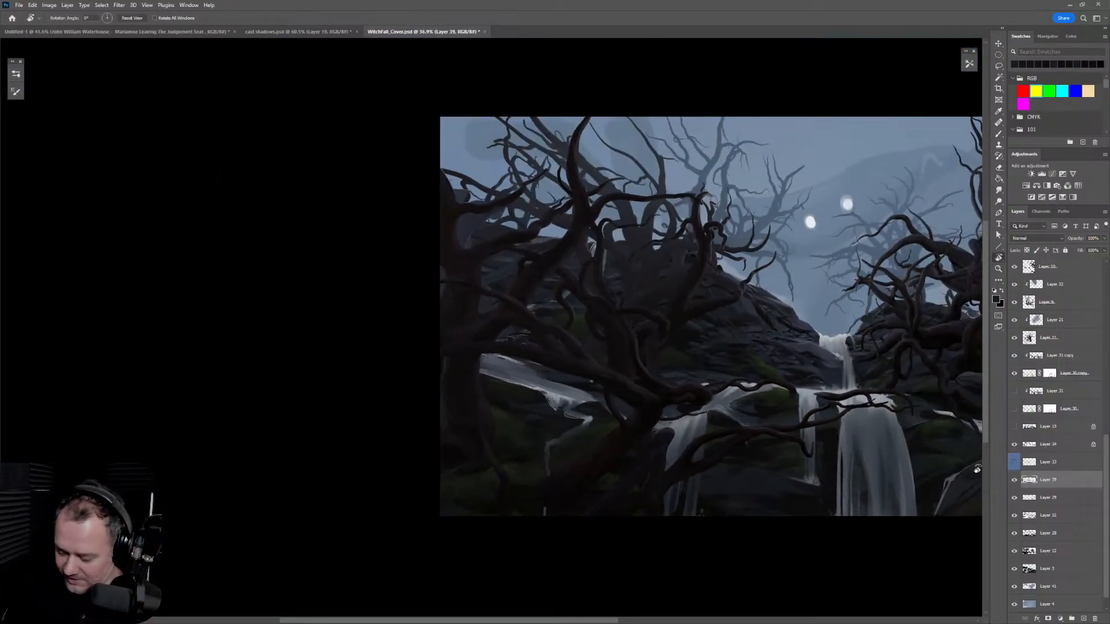
Step: Turn on the visibility of the hidden layer directly above Layer 39 and check the whole painting
left_click(1014, 462)
left_click_drag(845, 523, 614, 503)
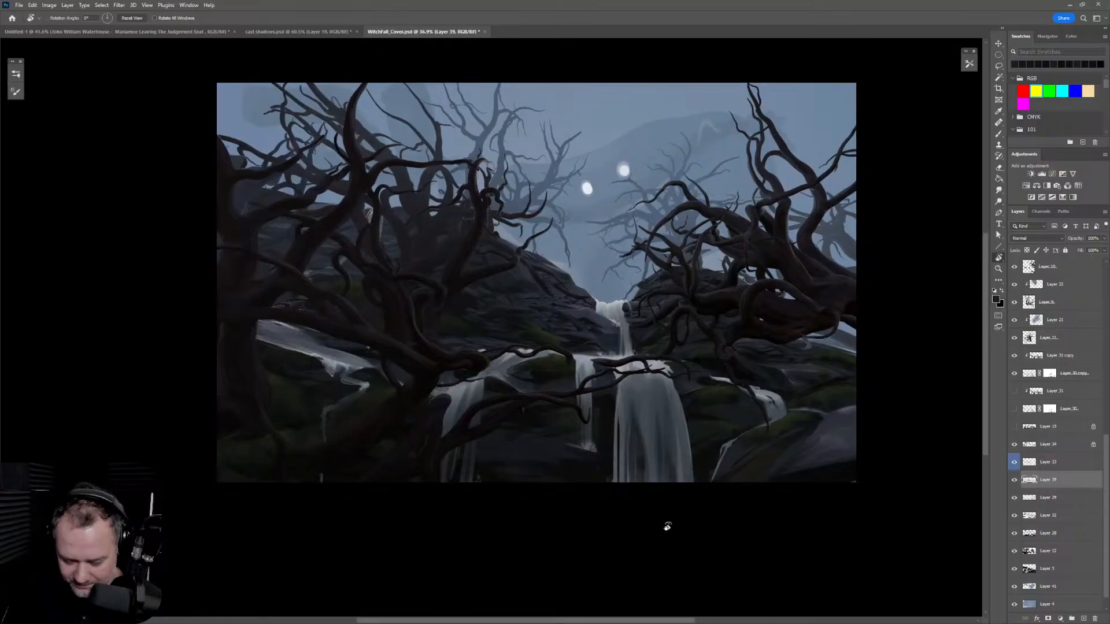
key("z")
left_click(668, 536)
left_click_drag(696, 528, 669, 538)
key("r")
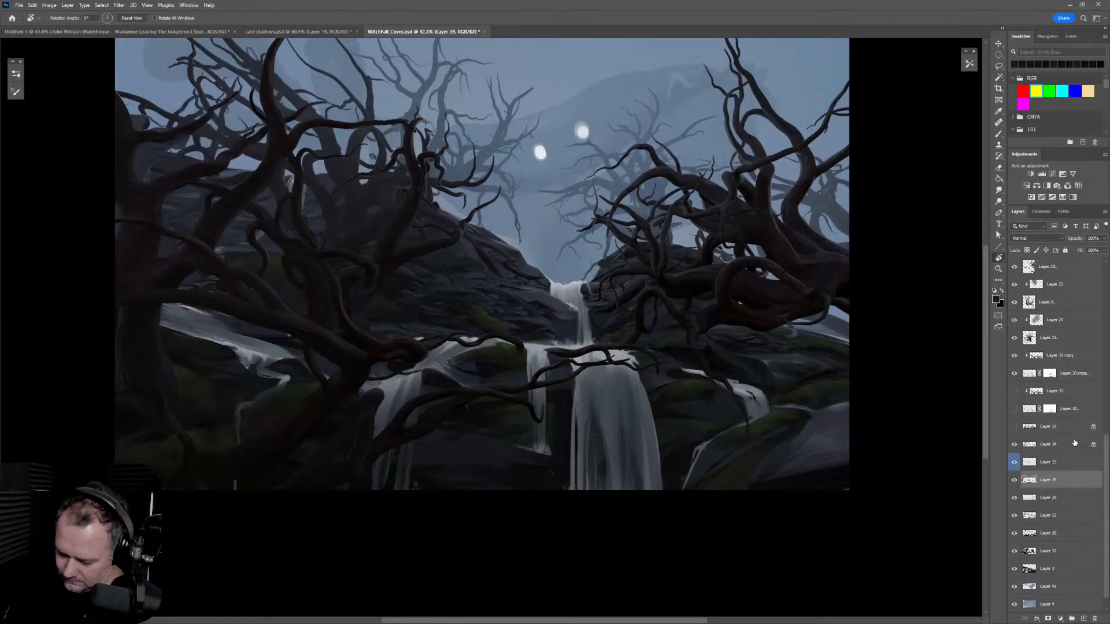
Step: Select the background tree's Lighten layer, check its effect by toggling visibility, and add a new clipped layer above it
left_click(355, 220, "ctrl")
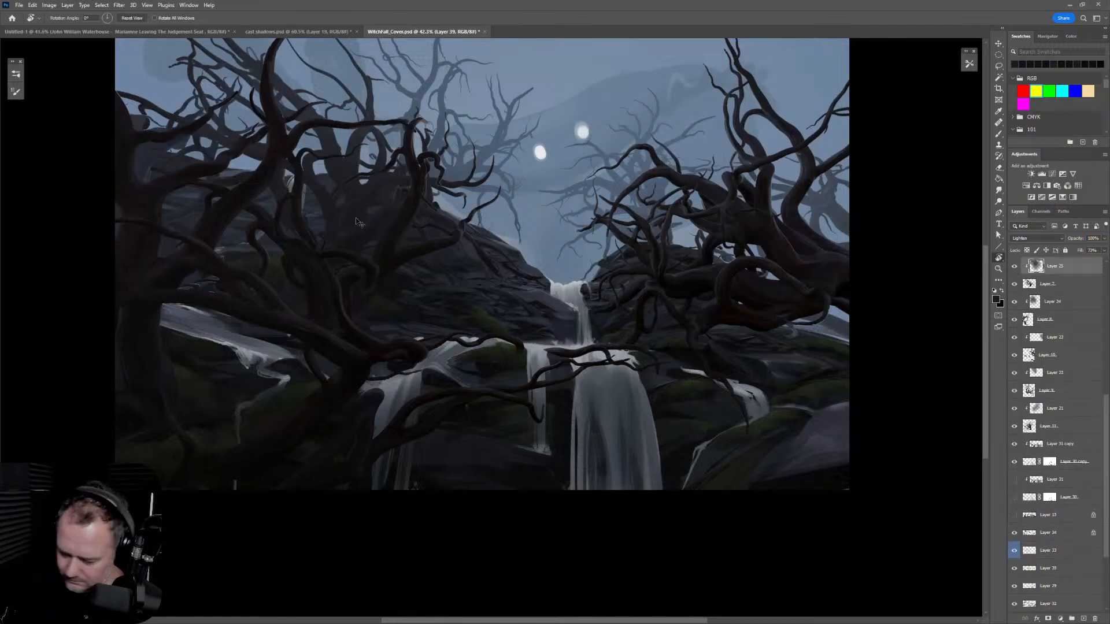
left_click(1015, 267)
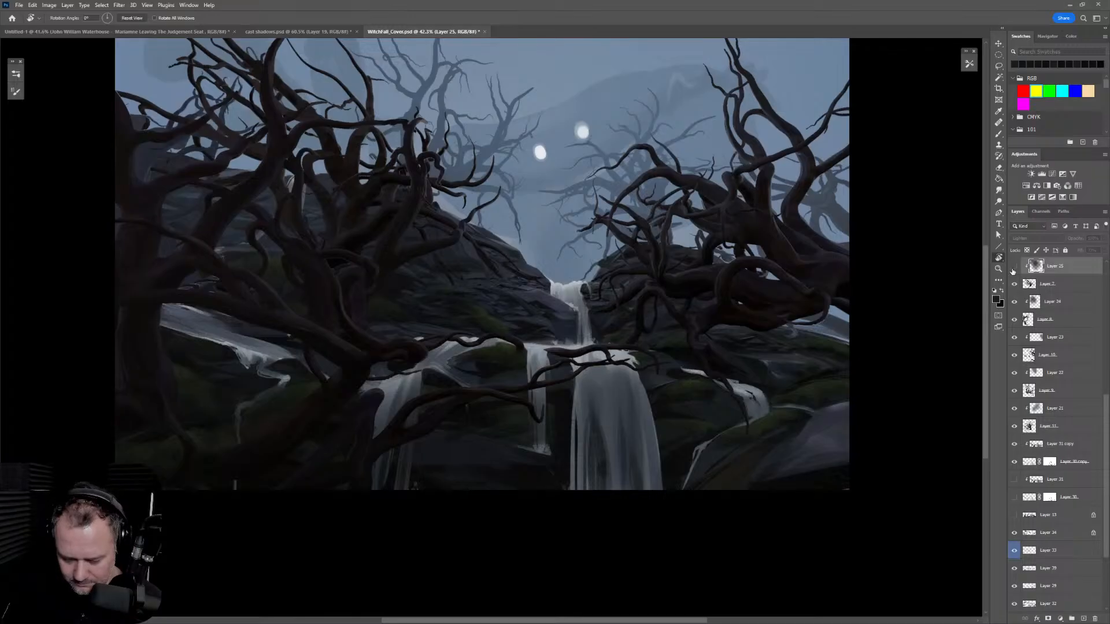
left_click(1014, 267)
scroll(1105, 413, "up", 3)
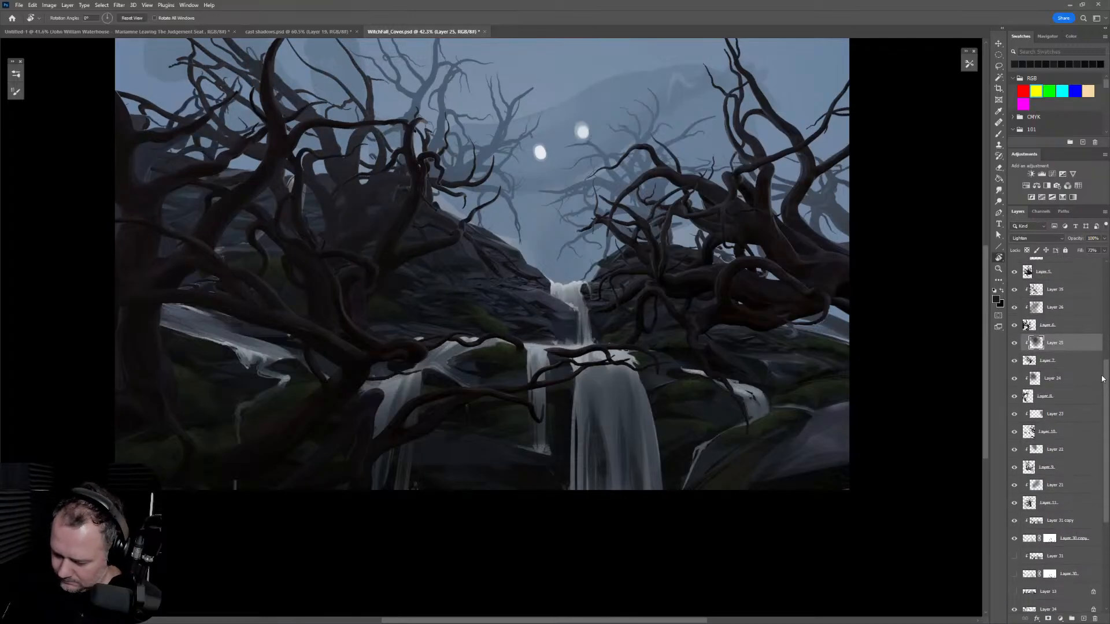
left_click(1083, 618)
left_click(1062, 351, "alt")
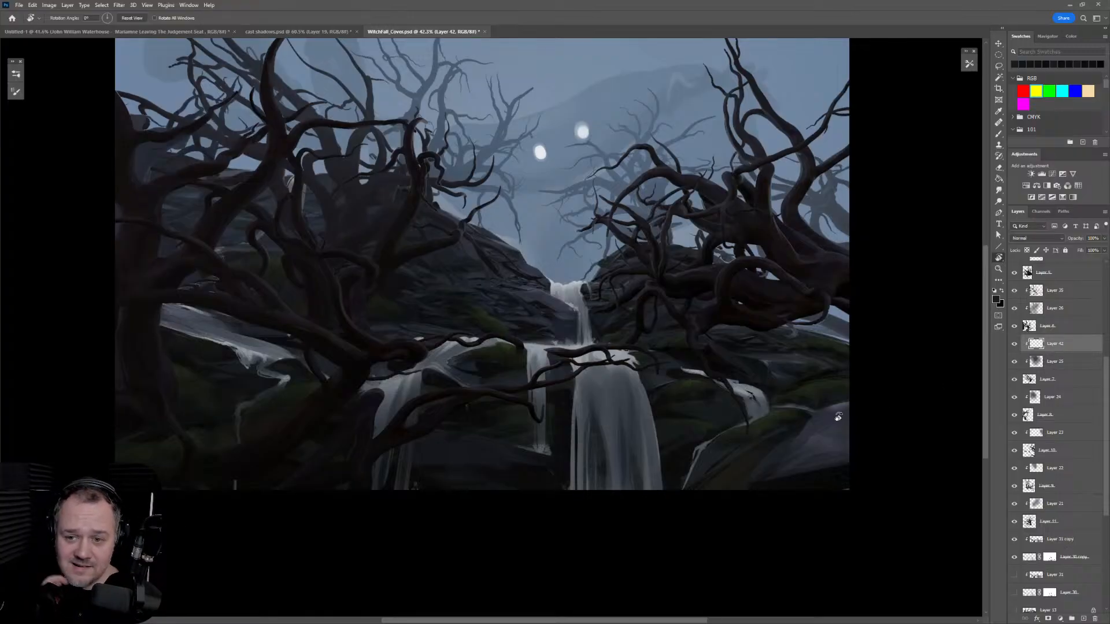
Step: Paint sampled dark tones over the hazy background tree's lower trunk on the new clipped layer
key("z")
mouse_move(408, 243)
left_mouse_down()
mouse_move(387, 199)
mouse_move(434, 247)
mouse_move(580, 320)
left_mouse_up()
key("space")
left_click_drag(479, 364, 586, 299)
key("ctrl+z")
left_click_drag(477, 365, 548, 340)
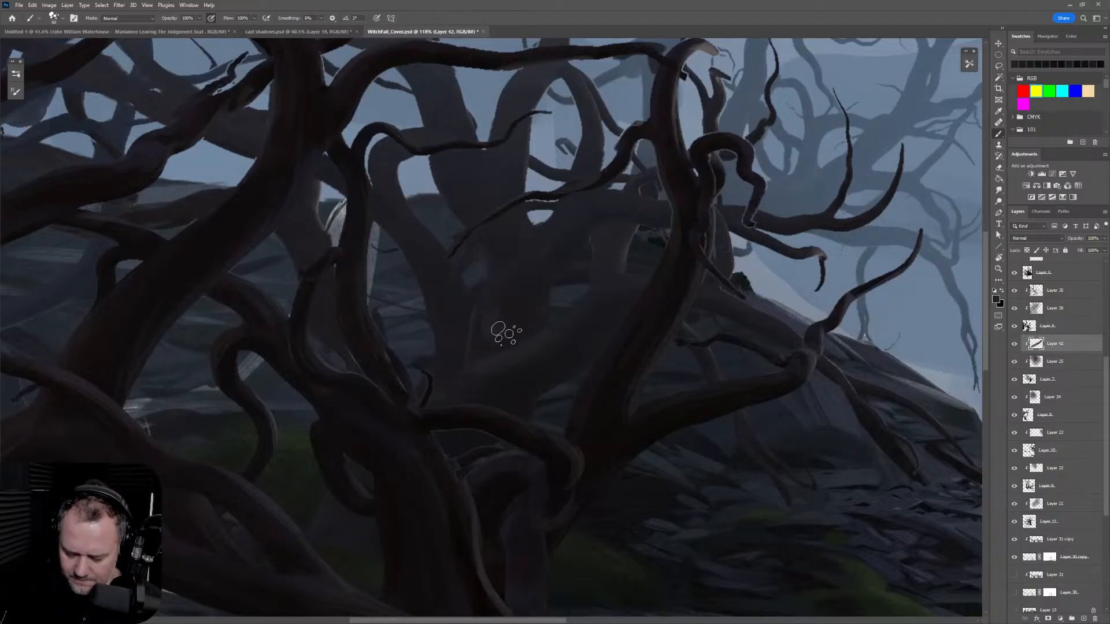
left_click(488, 359, "alt")
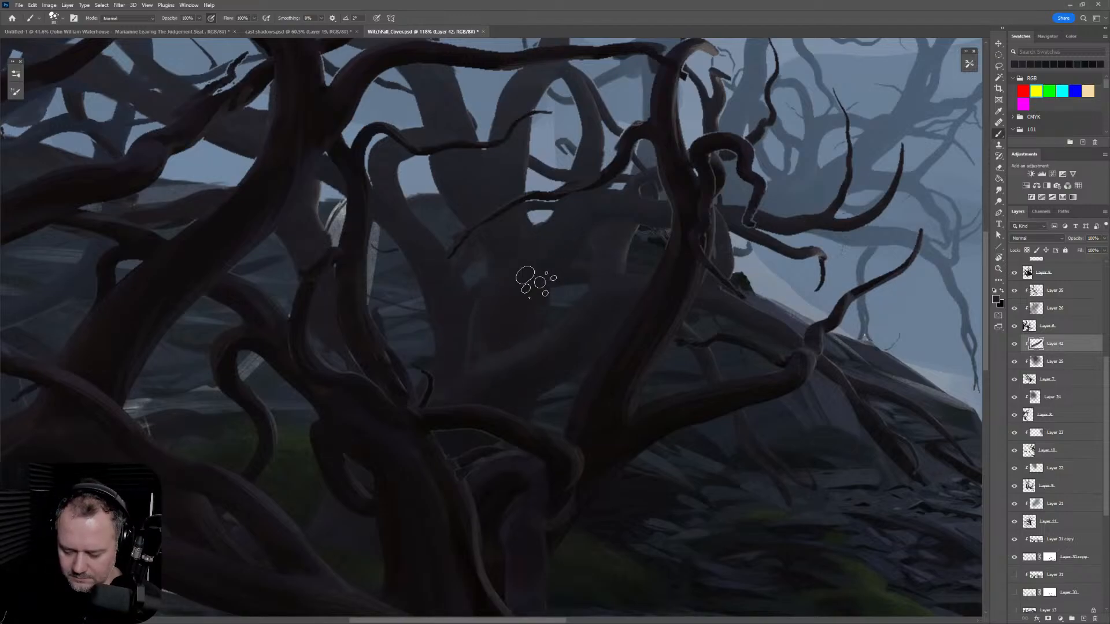
key("bracketleft")
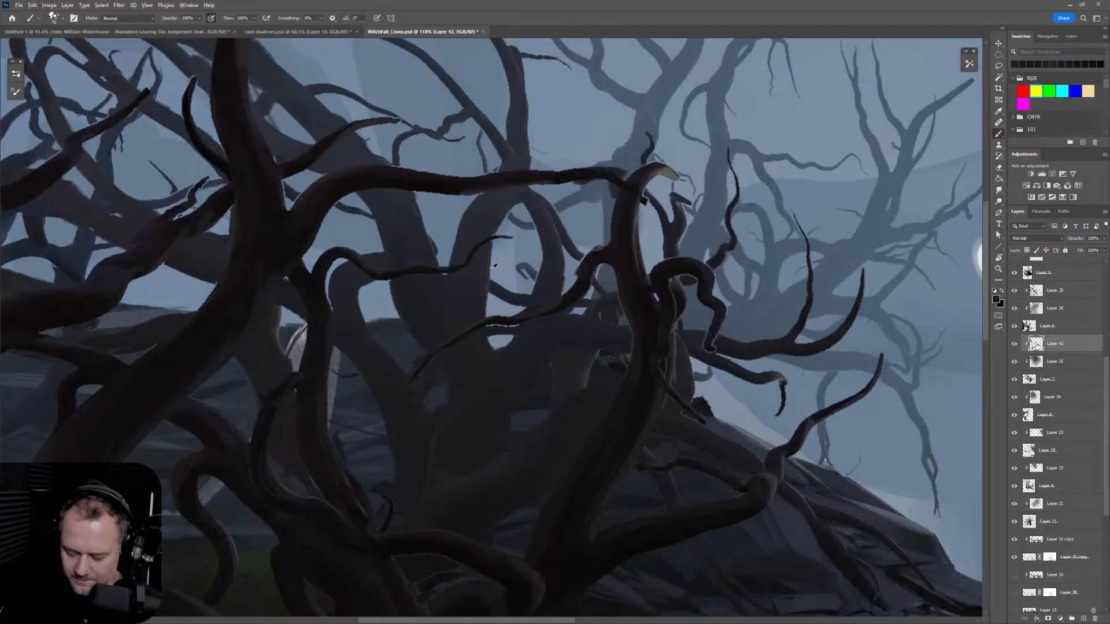
Step: Shade the background tree's upper trunk below the arching branch with a sampled tone and a smaller brush
left_click(491, 270, "alt")
left_click_drag(489, 267, 482, 312)
key("bracketleft")
key("bracketleft")
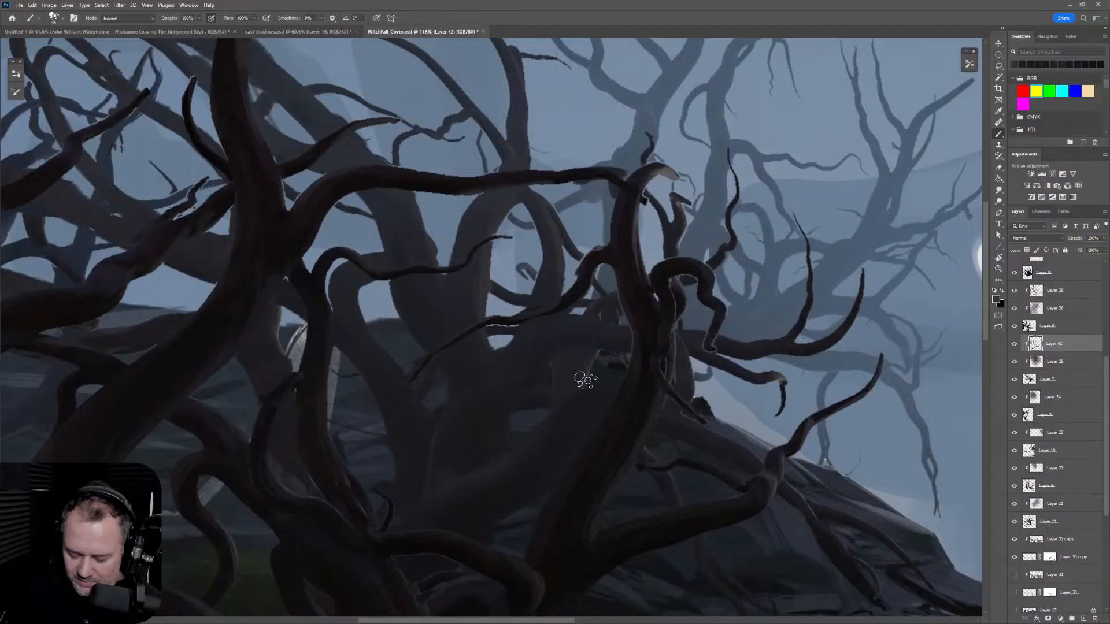
Step: Work a sampled tone into the background tree's limbs beside the rocky slope
mouse_move(734, 421)
left_mouse_down()
mouse_move(665, 355)
mouse_move(771, 322)
mouse_move(723, 228)
left_mouse_up()
key("r")
left_click(443, 379, "alt")
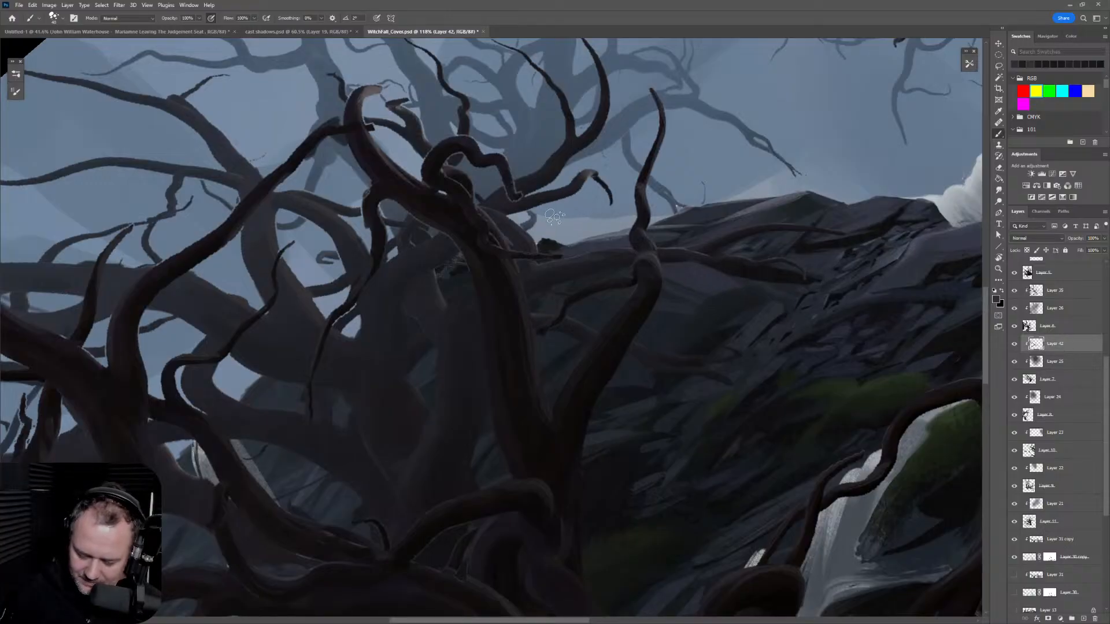
key("r")
left_click_drag(556, 230, 737, 281)
key("b")
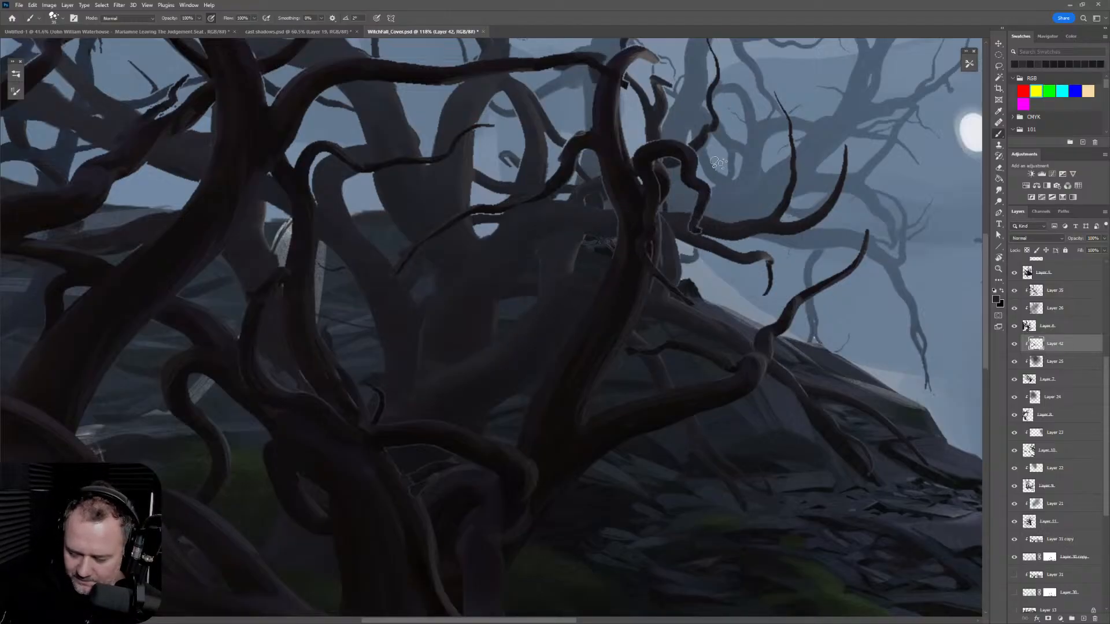
Step: Enlarge the brush and blend sampled tones into the background tree's limbs around the long arching branch
left_click_drag(699, 99, 726, 228)
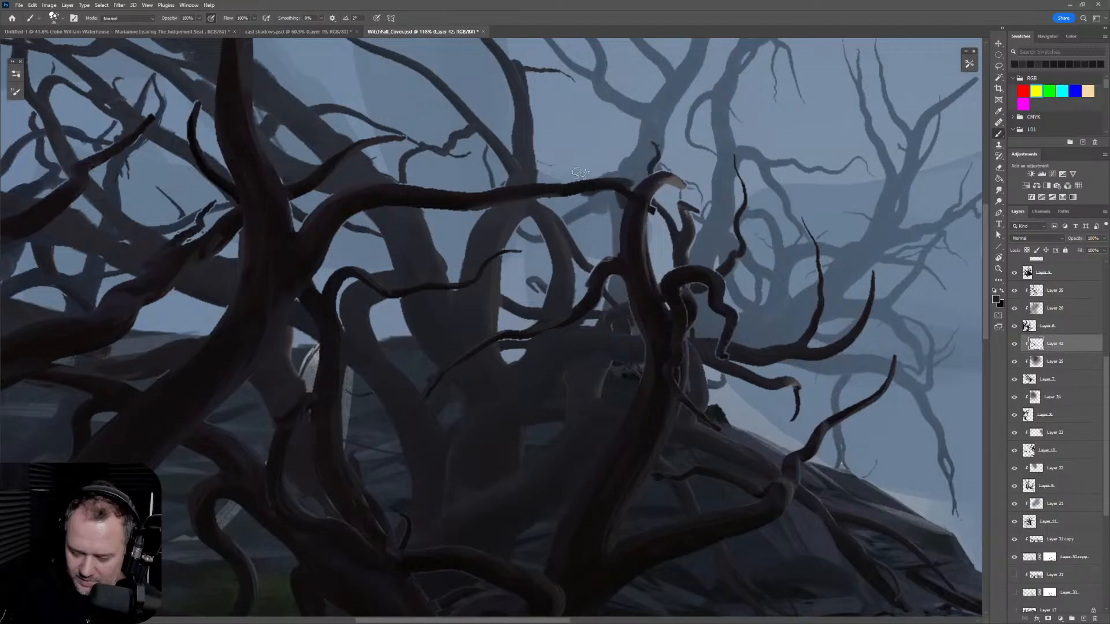
left_click_drag(592, 148, 657, 210)
key("bracketright")
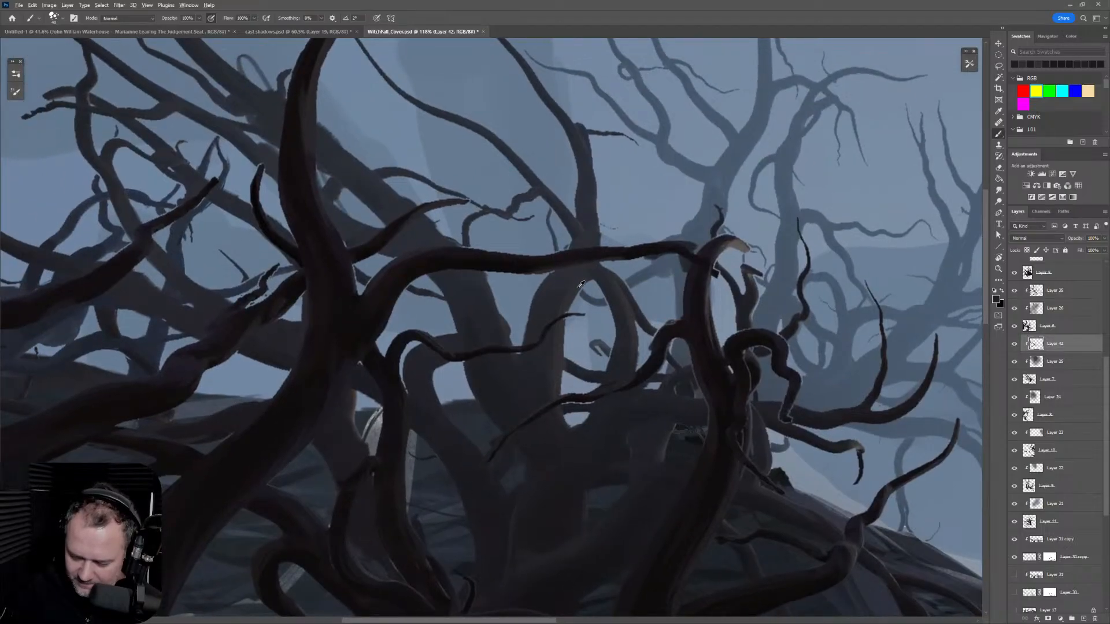
left_click(631, 285, "alt")
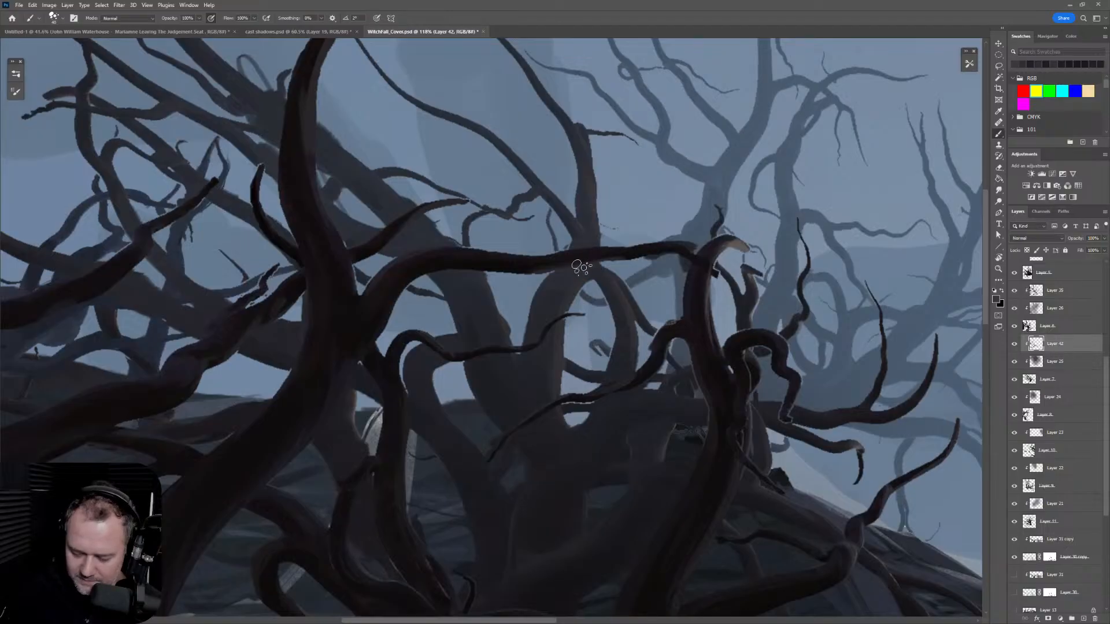
left_click(479, 280, "alt")
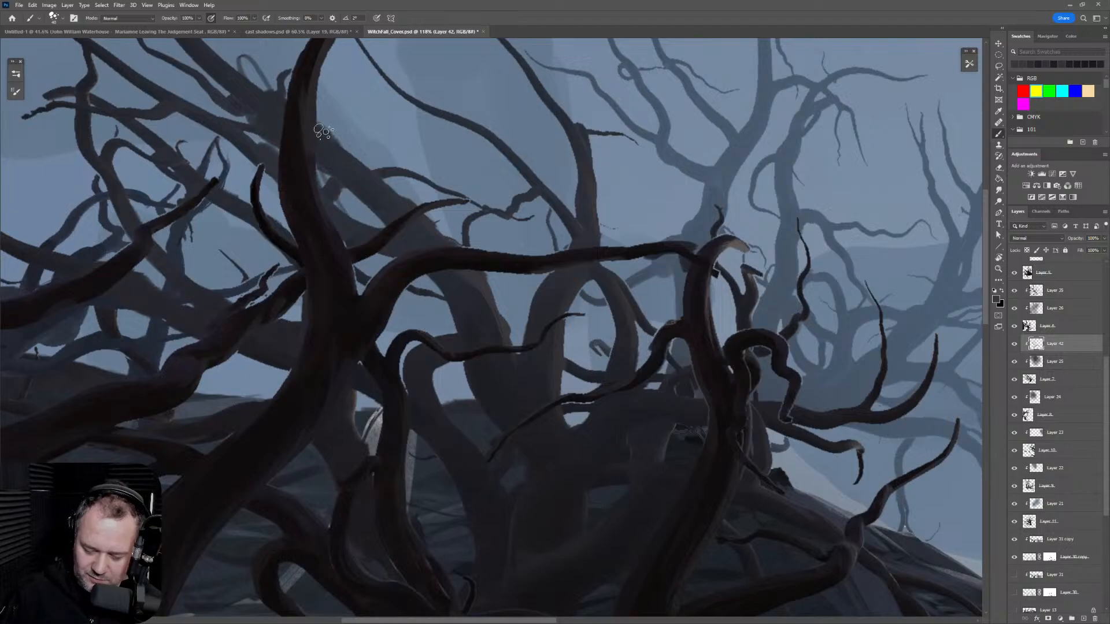
Step: Paint thin hanging roots over the rocky slope below the twisted limb with a smaller brush
scroll(462, 191, "down", 2)
key("z")
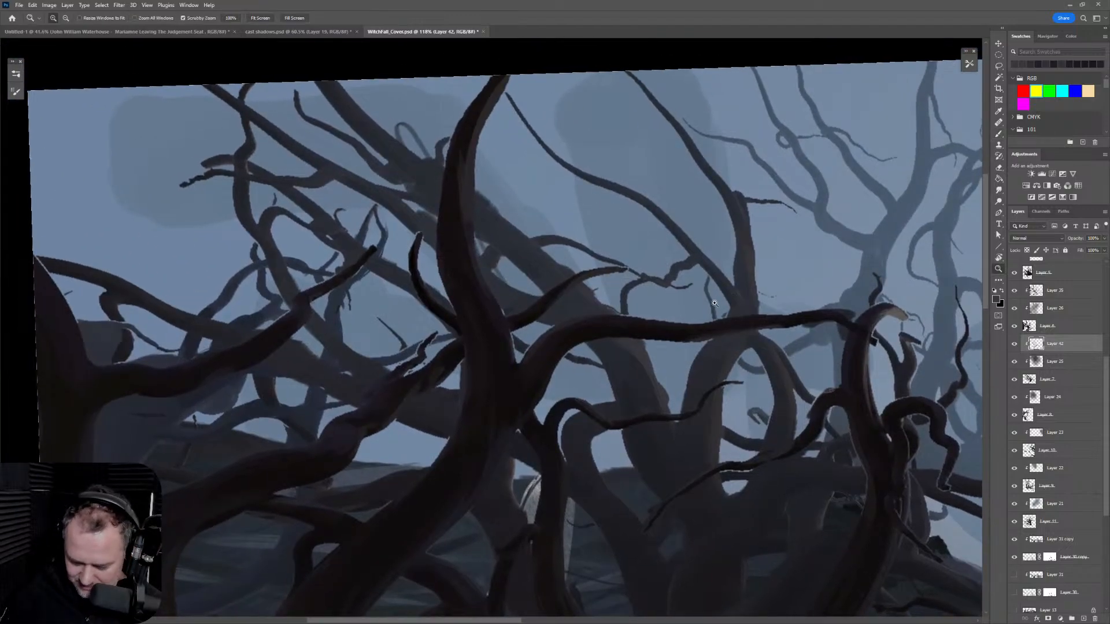
scroll(718, 303, "down", 2)
left_click_drag(849, 358, 671, 214)
key("b")
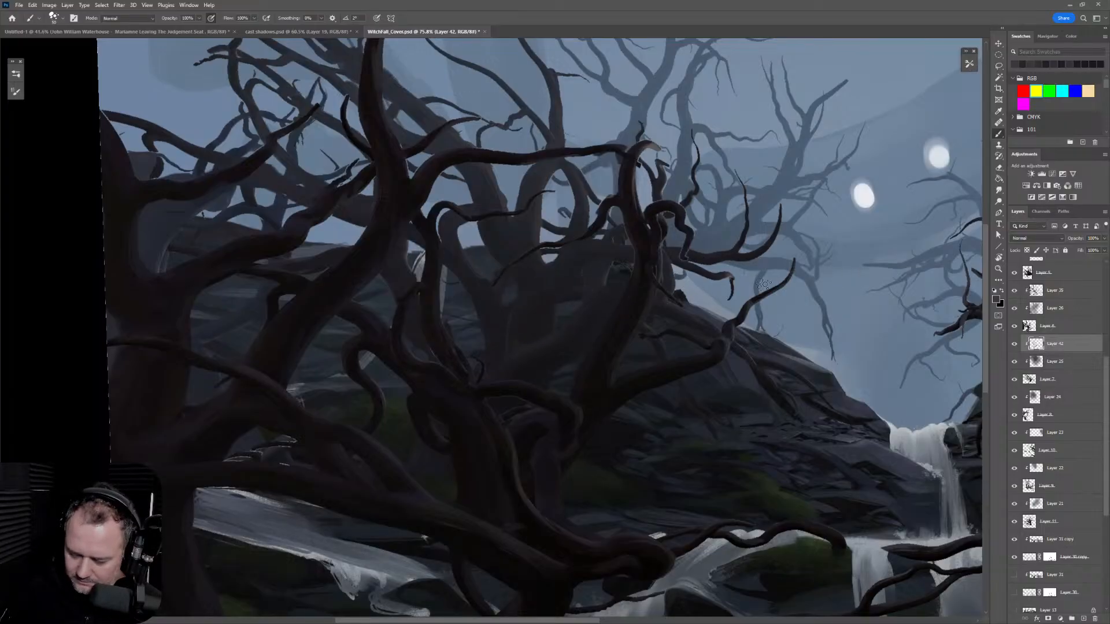
key("z")
left_click(761, 412)
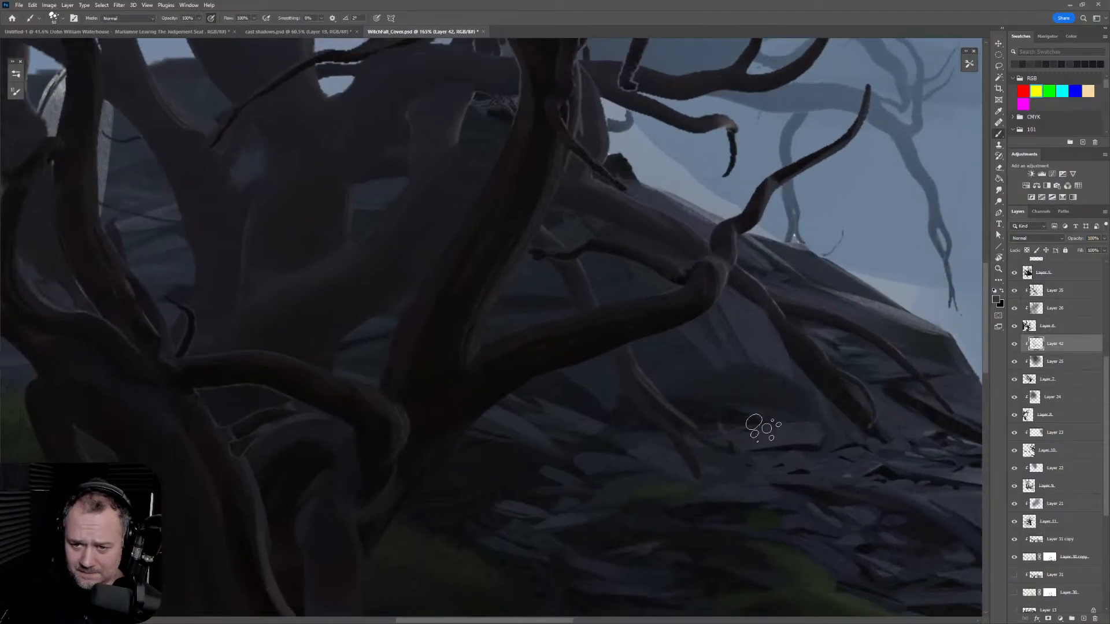
left_click(748, 432)
key("b")
key("bracketleft")
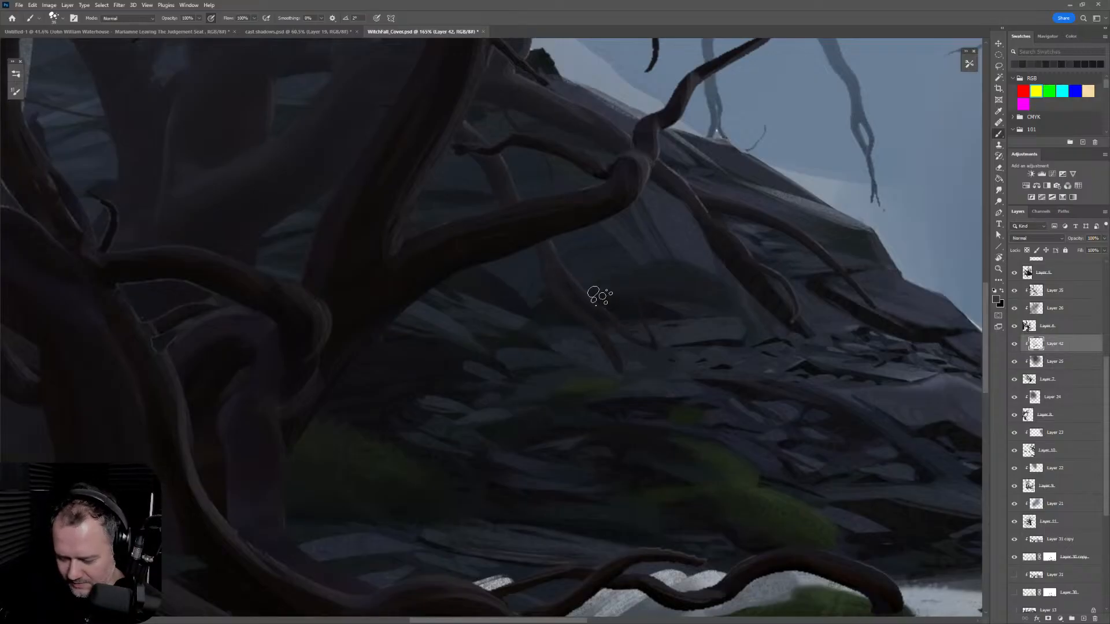
left_click_drag(637, 295, 655, 343)
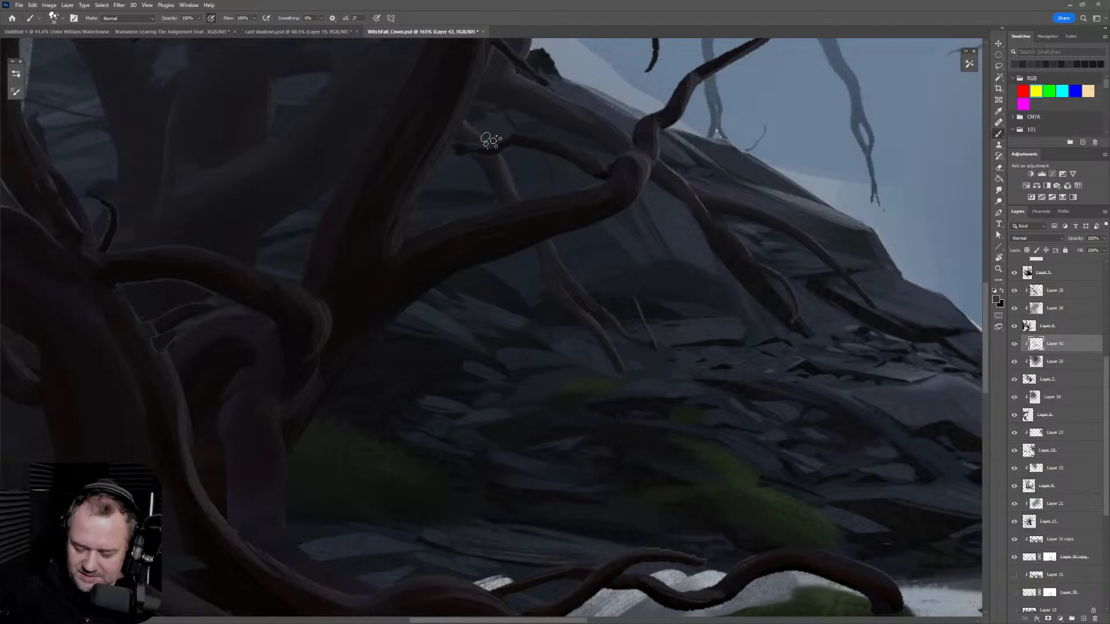
Step: Select Layer 7 and paint over the hazy gap between the background tree's lower trunks, refining the trunk edge
scroll(578, 203, "down", 5)
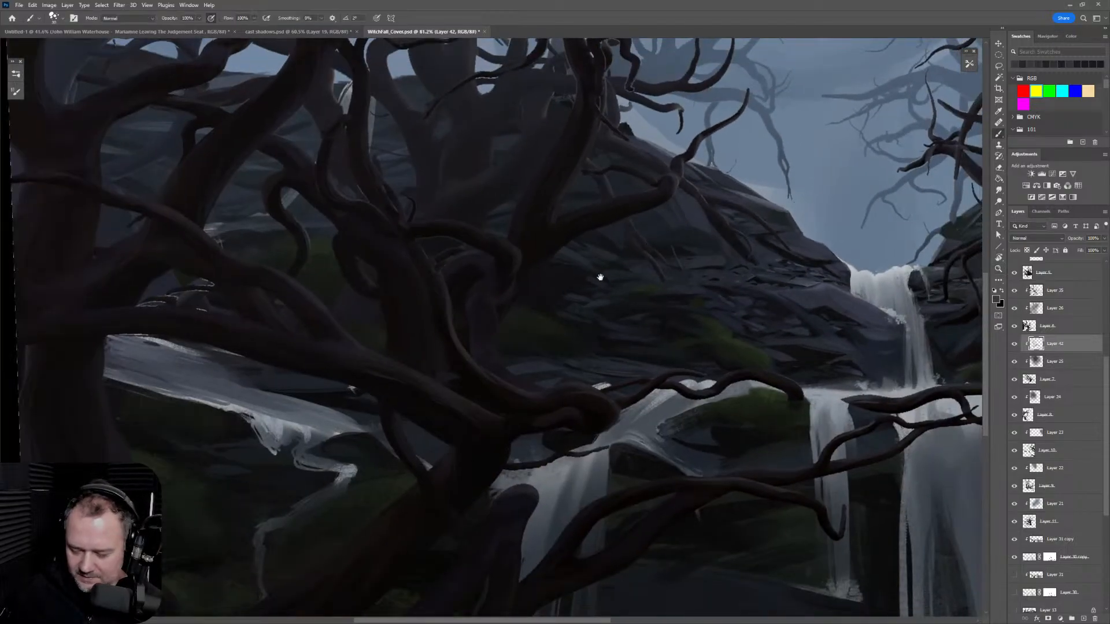
scroll(664, 285, "up", 3)
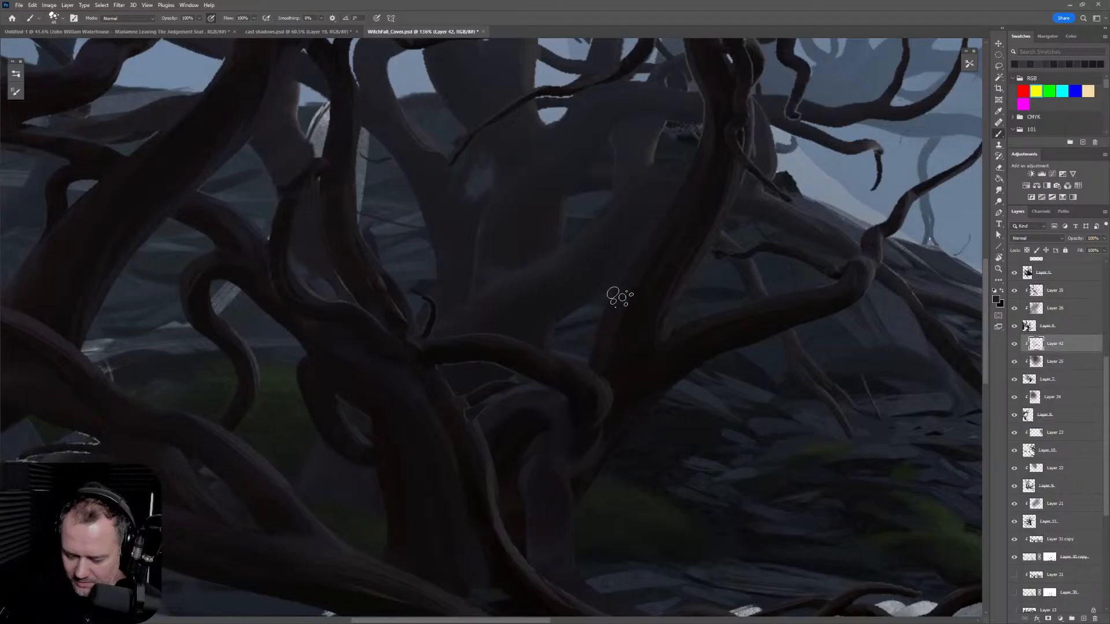
left_click_drag(619, 149, 626, 307)
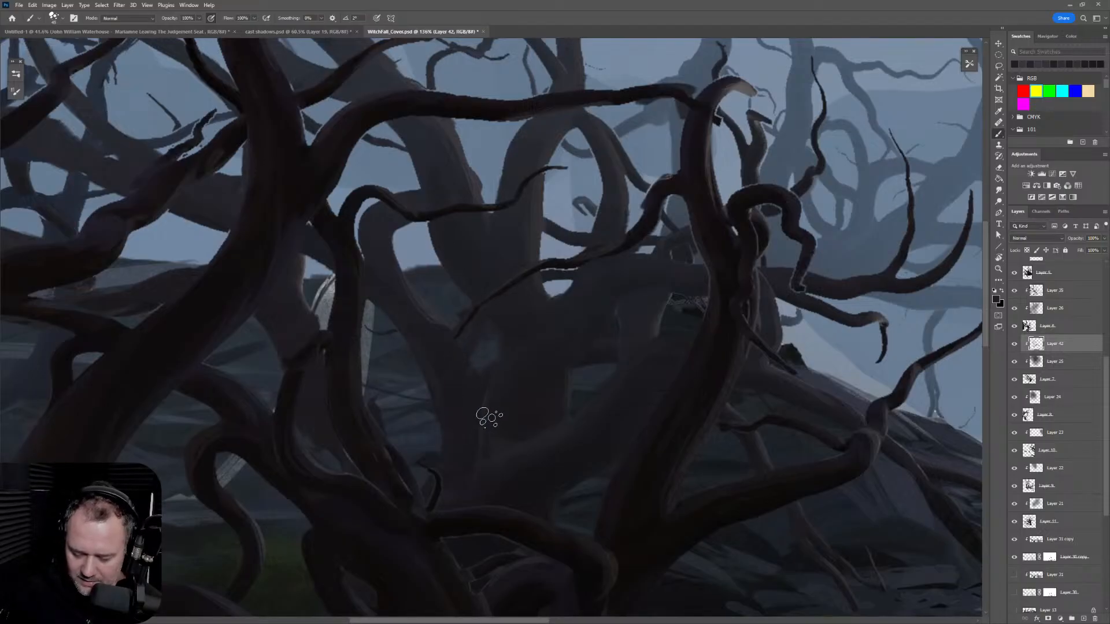
scroll(457, 308, "down", 3)
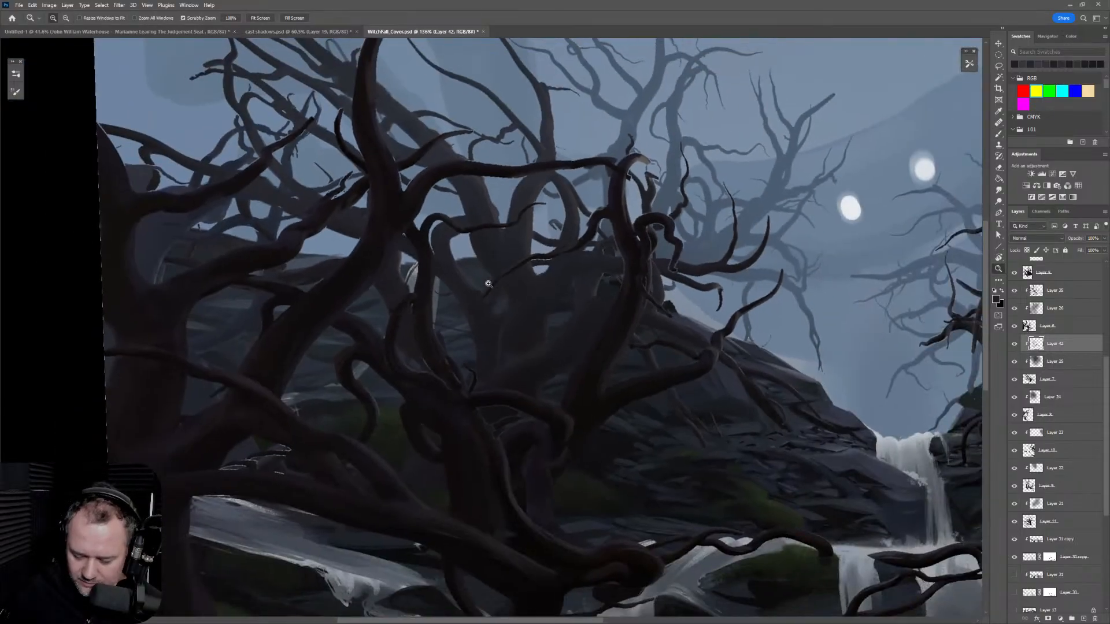
scroll(570, 248, "up", 3)
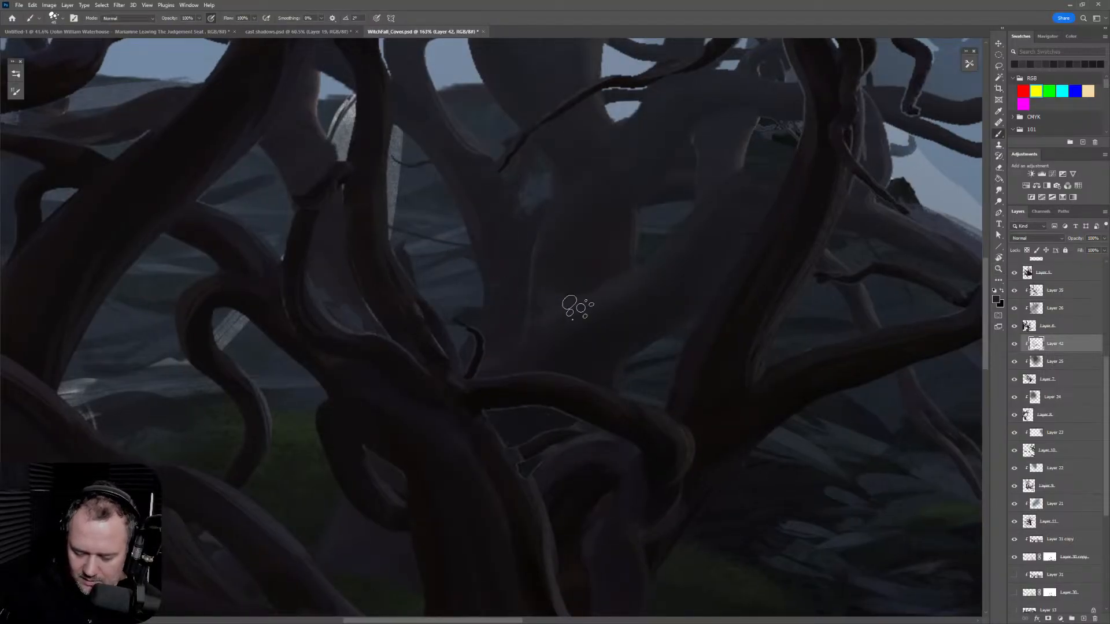
left_click(1068, 381)
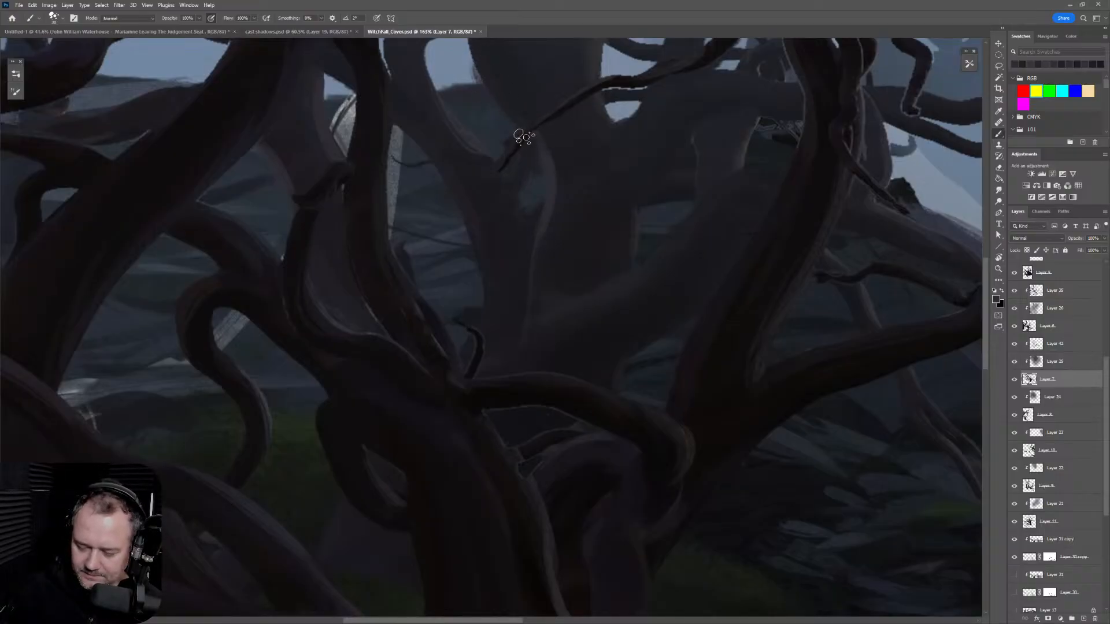
scroll(611, 187, "down", 5)
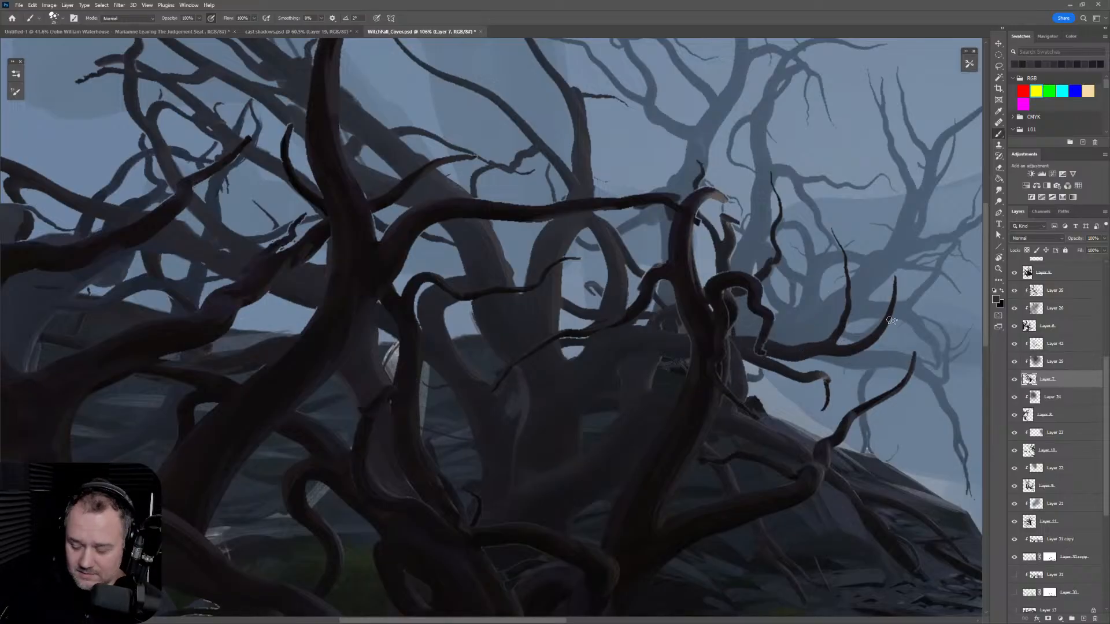
Step: Return to Layer 42 and paint tonal accents along the background tree's upright upper branch, its side twig and the adjoining thin limb
left_click(1041, 343)
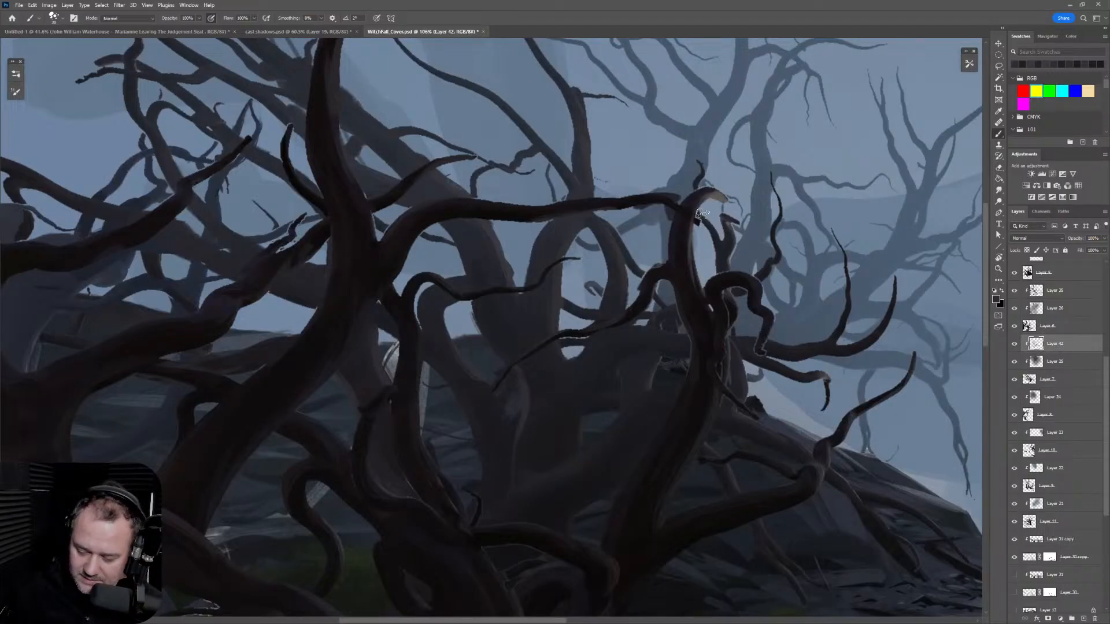
left_click_drag(704, 311, 639, 315)
left_click_drag(862, 403, 668, 285)
key("r")
left_click_drag(770, 291, 792, 318)
key("z")
left_click_drag(446, 144, 491, 140)
key("b")
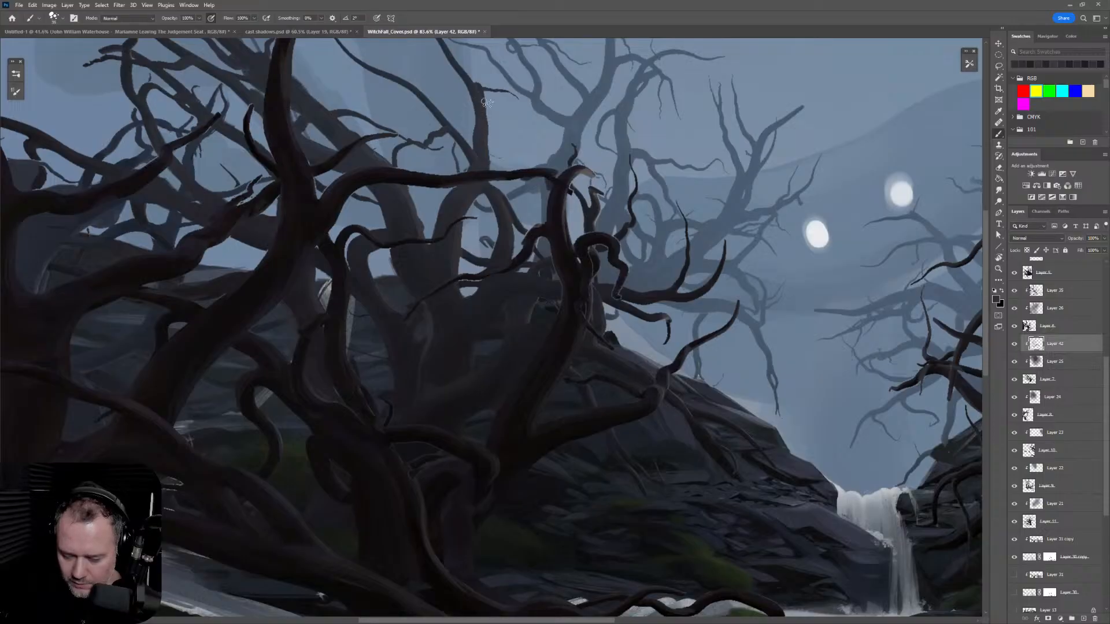
left_click_drag(506, 84, 664, 184)
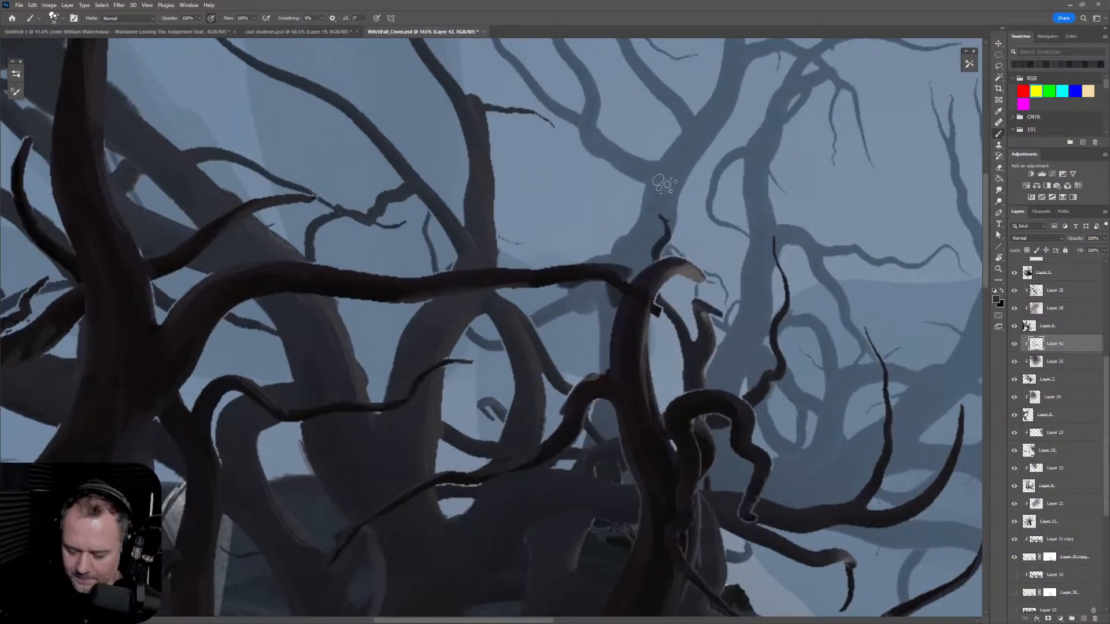
left_click_drag(467, 103, 493, 172)
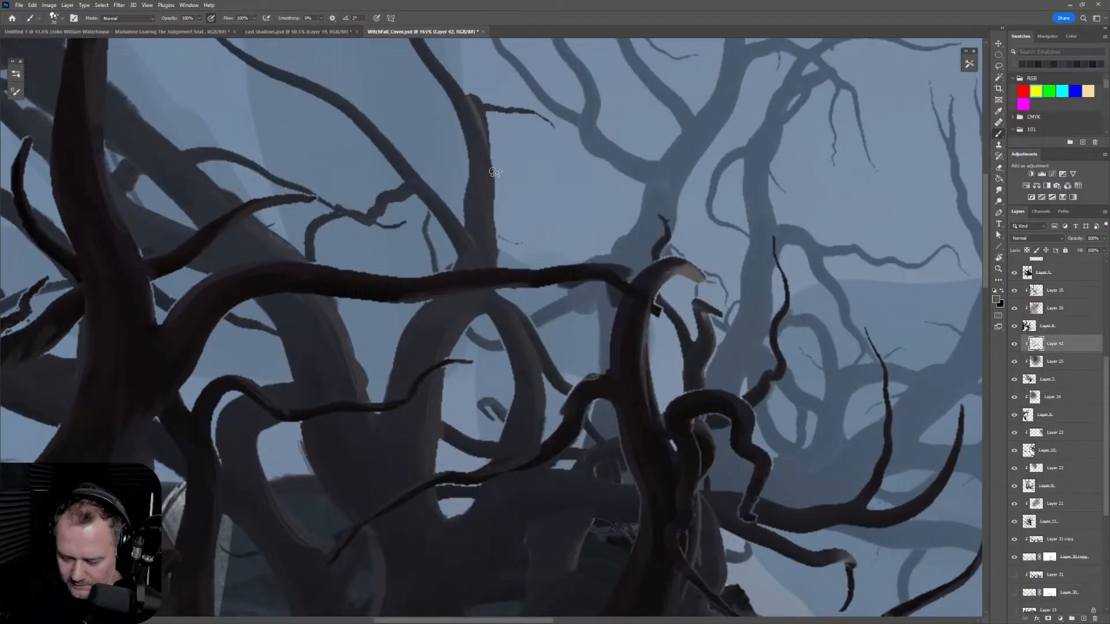
left_click_drag(506, 103, 558, 121)
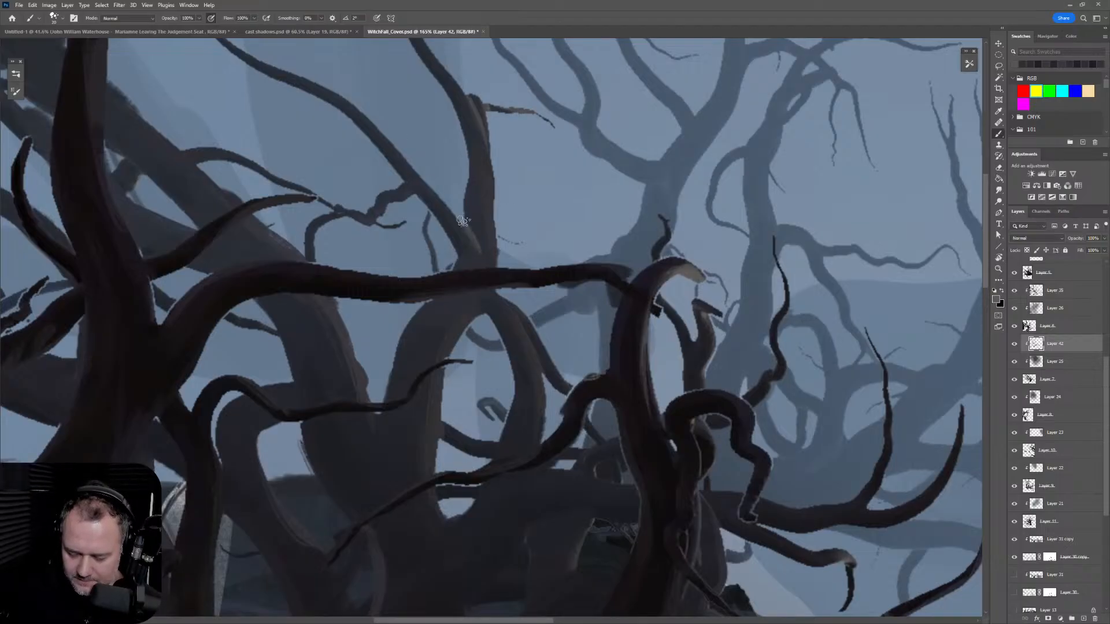
left_click_drag(474, 247, 429, 186)
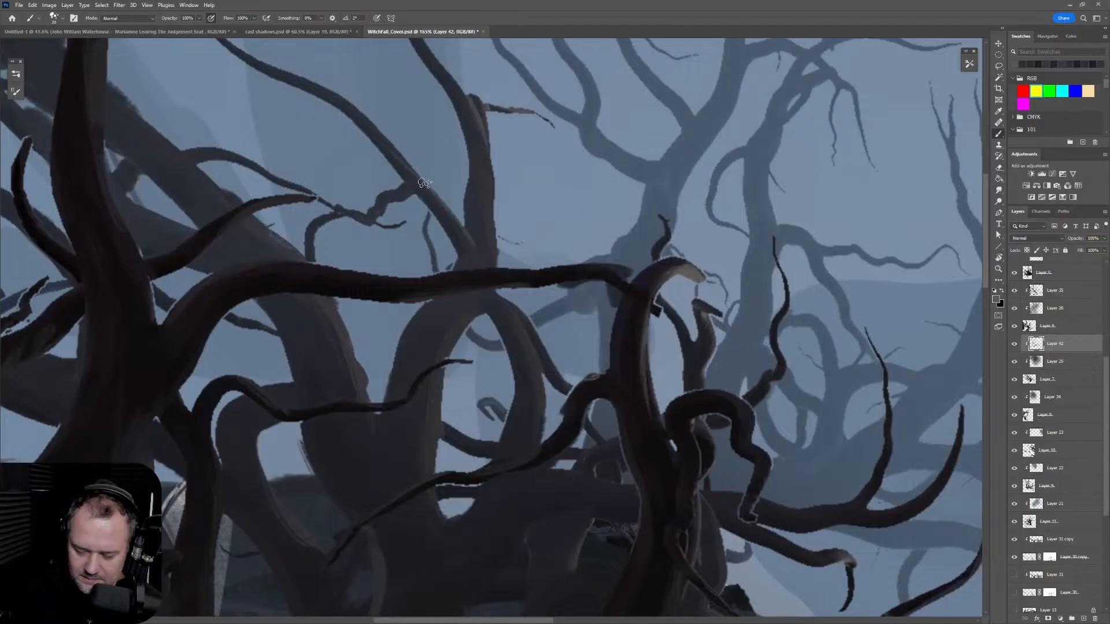
Step: Hide Layer 41, which holds the distant hill and the two pale spots in the sky
scroll(346, 103, "down", 5)
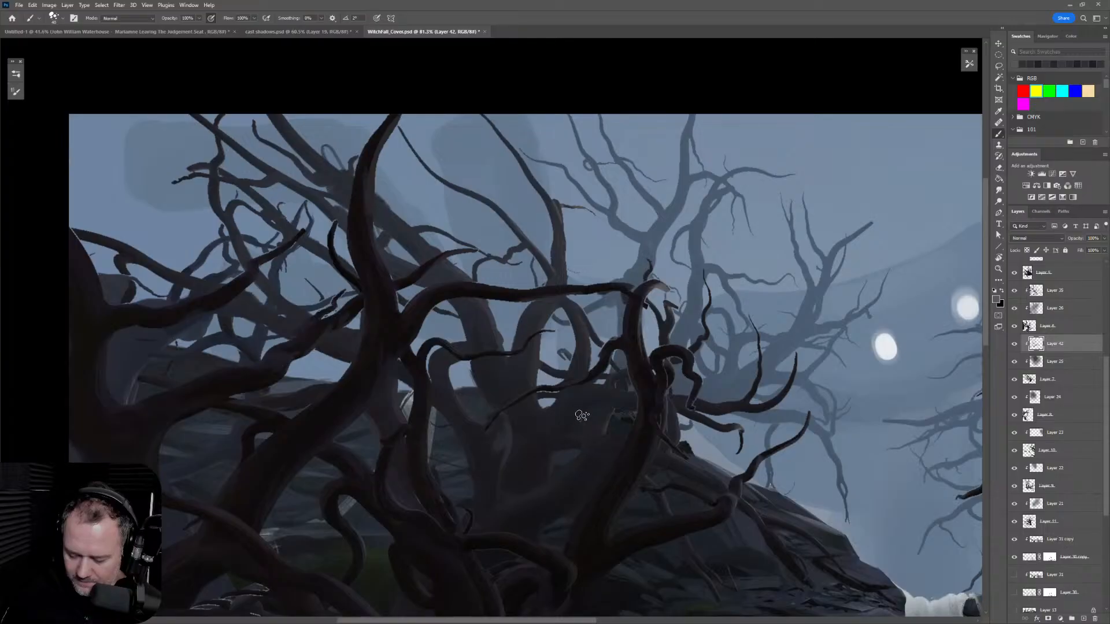
left_click_drag(730, 401, 700, 406)
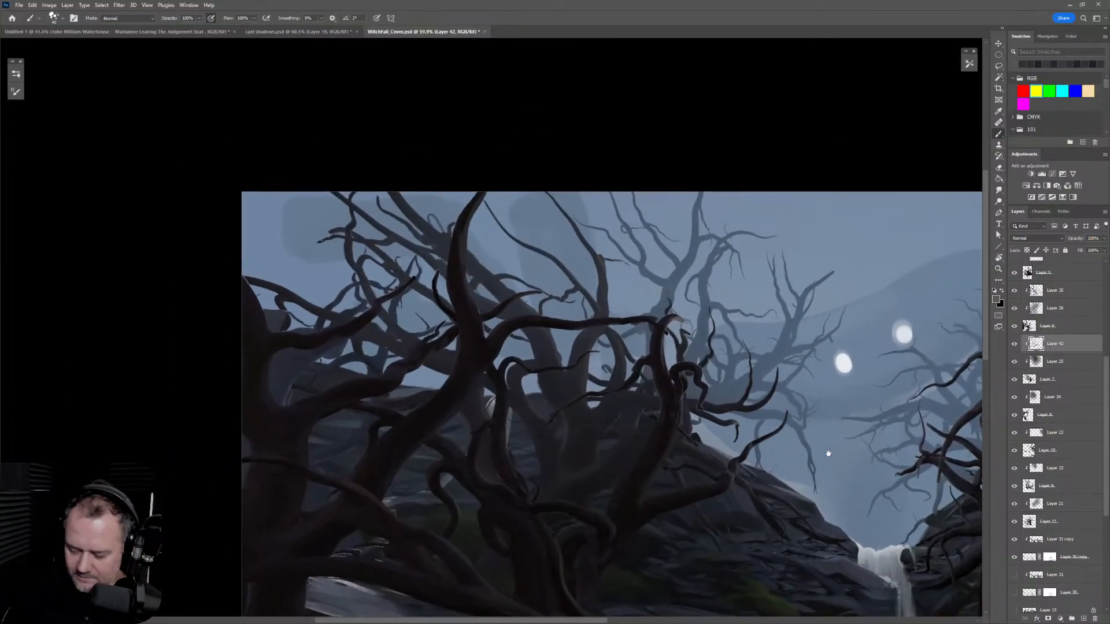
left_click_drag(831, 454, 642, 312)
left_click_drag(816, 382, 702, 402)
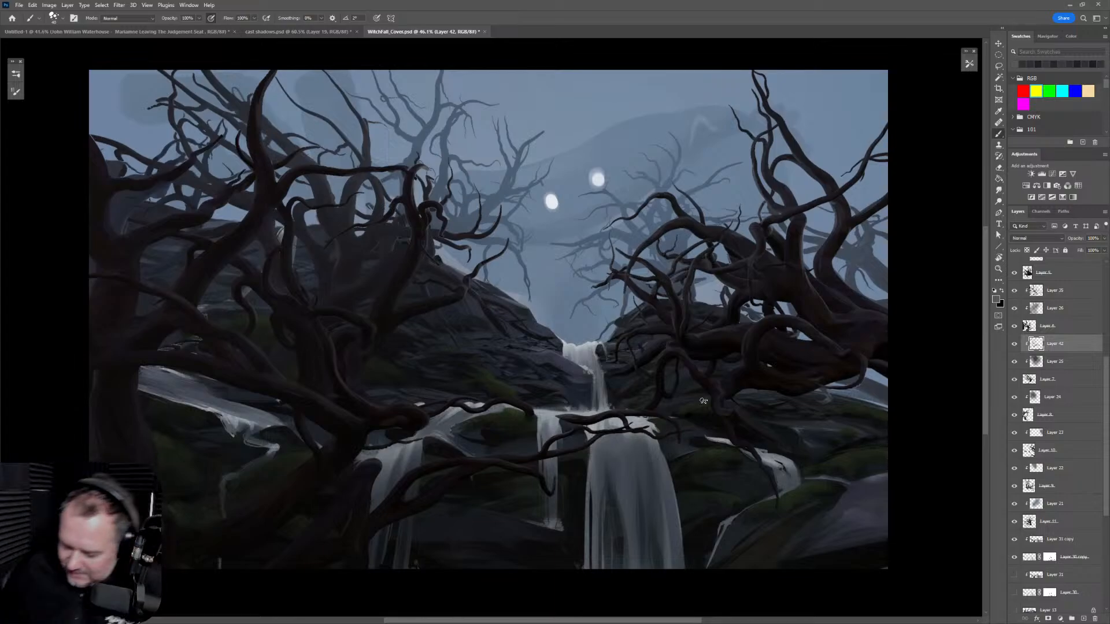
left_click_drag(1104, 486, 1108, 578)
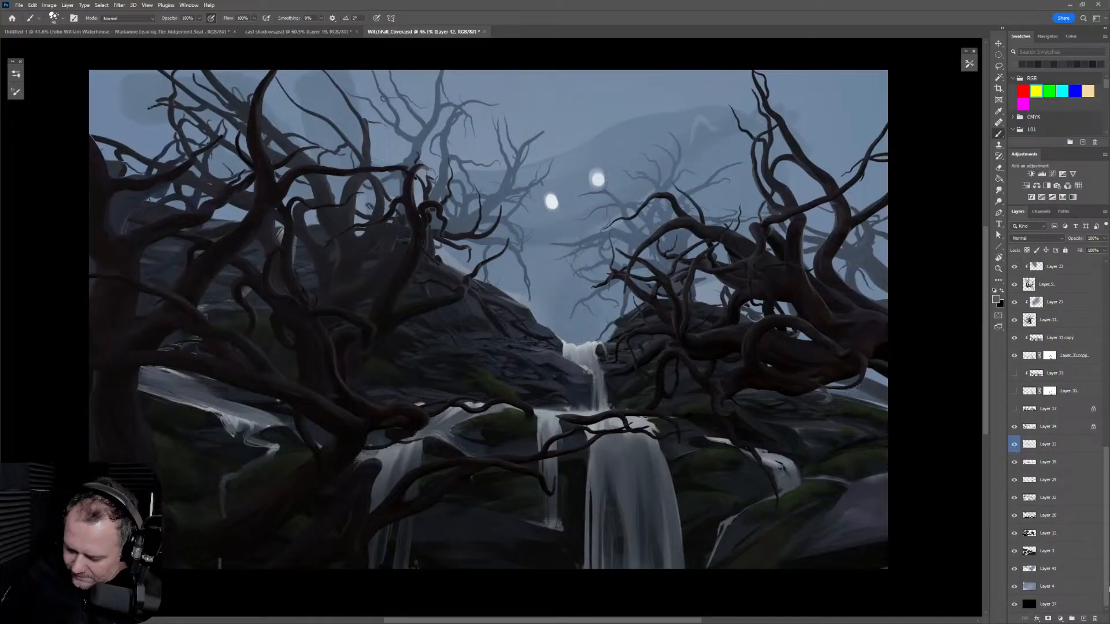
left_click(1015, 570)
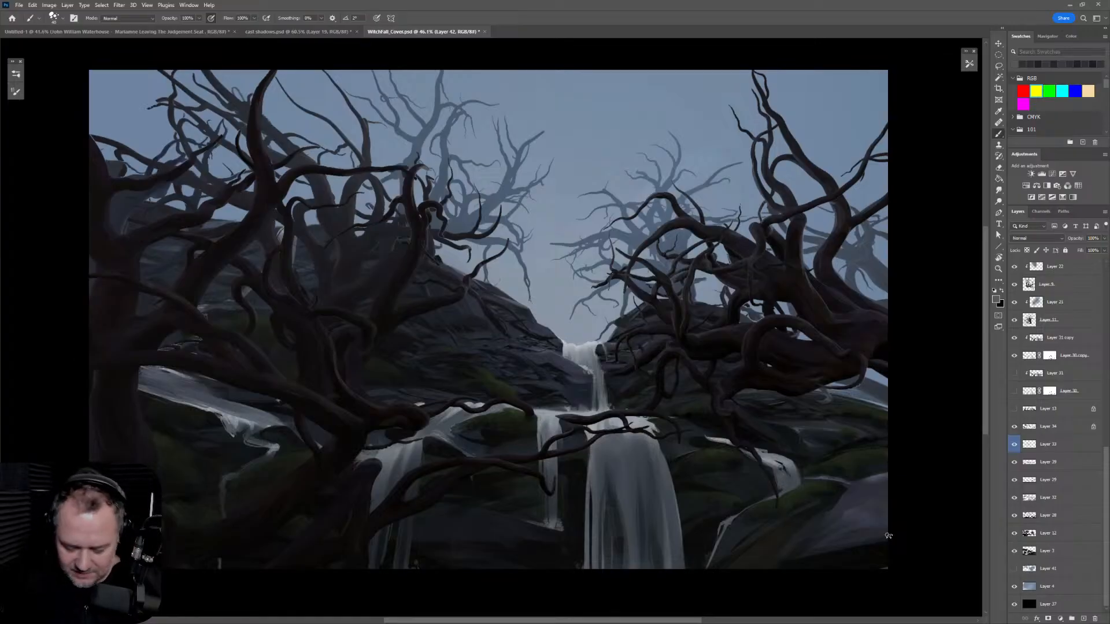
Step: Sample a tone from the background tree's thick diagonal upper limb and work it into the tree's upper branches
mouse_move(332, 198)
left_mouse_down()
mouse_move(410, 215)
mouse_move(417, 260)
mouse_move(509, 363)
left_mouse_up()
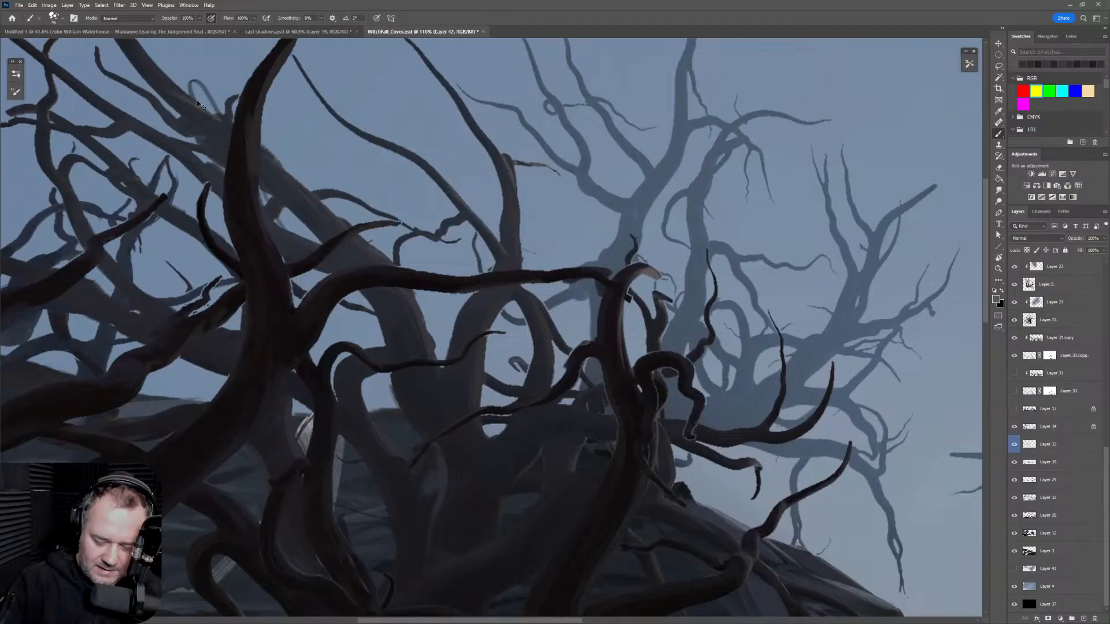
left_click_drag(202, 107, 275, 215)
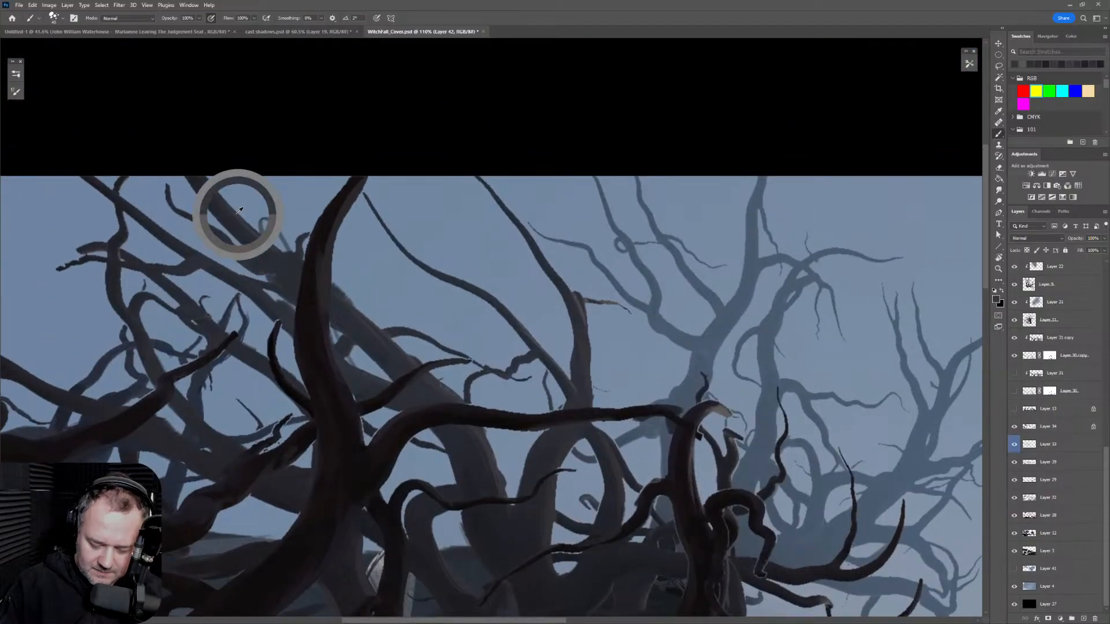
left_click_drag(636, 315, 539, 315)
left_click_drag(789, 422, 562, 250)
left_click_drag(666, 250, 696, 250)
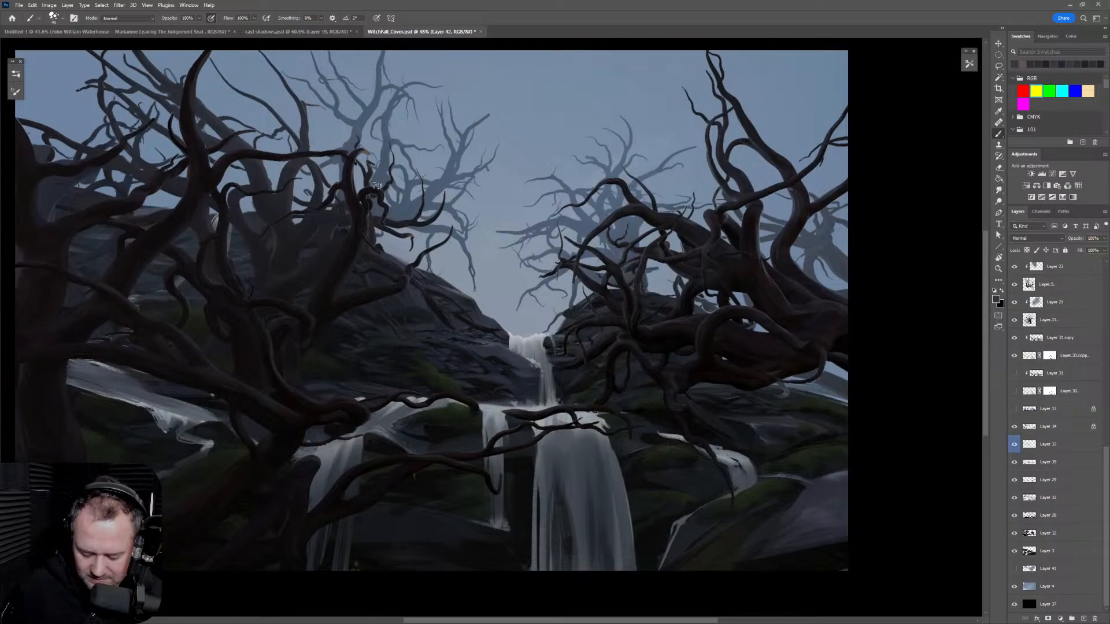
left_click_drag(377, 189, 448, 243)
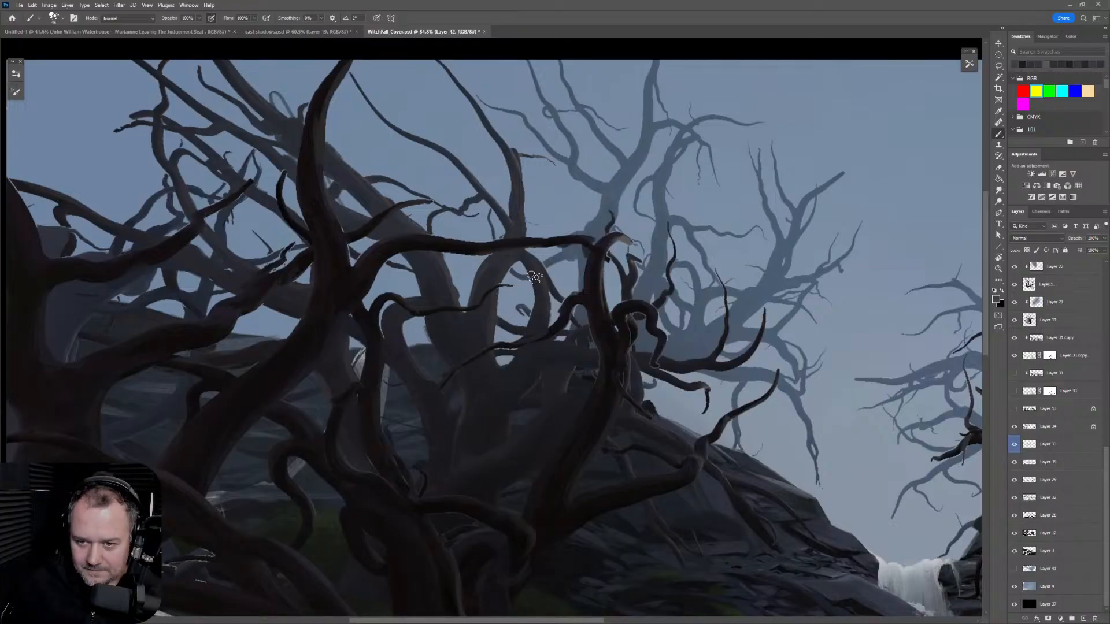
Step: Blend dark tones into the background tree's main trunk below the long arching branch
scroll(708, 351, "down", 3)
left_click_drag(881, 455, 679, 362)
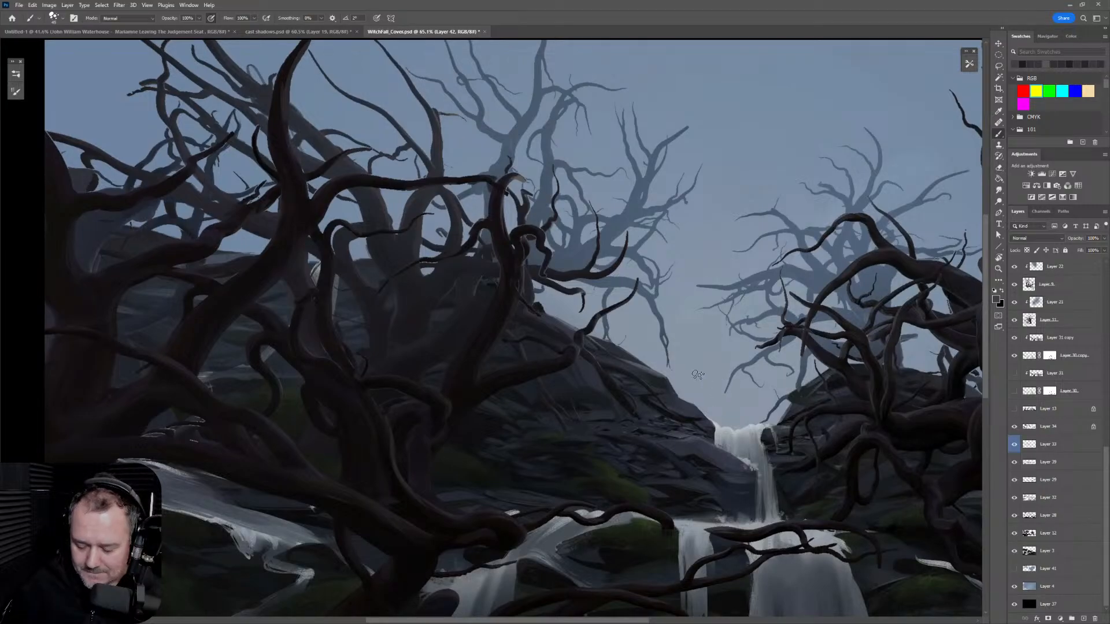
scroll(404, 228, "up", 3)
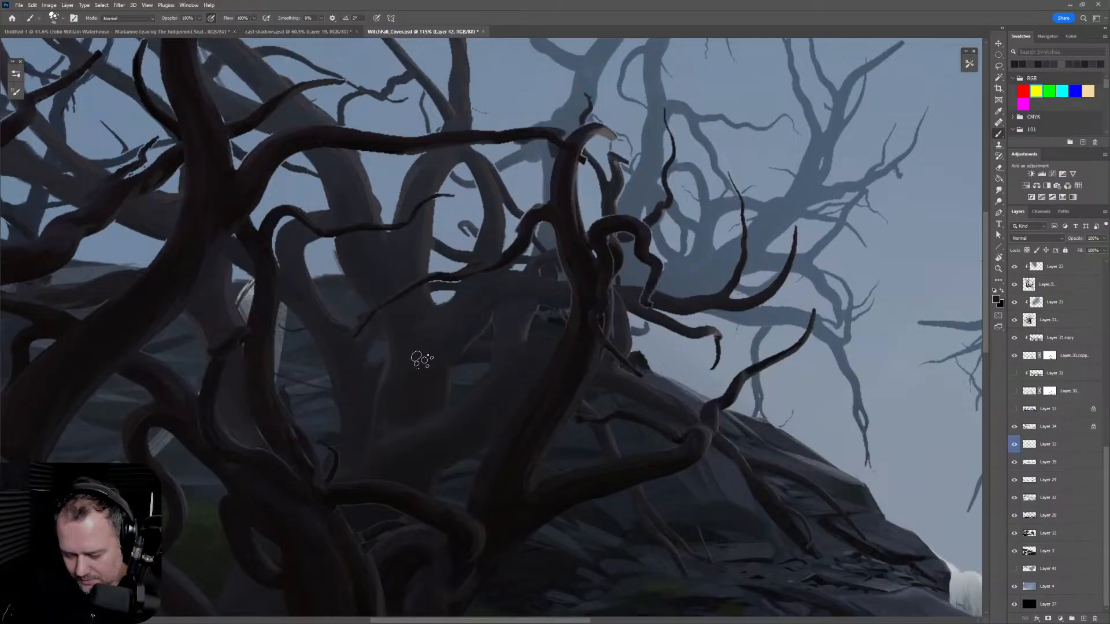
key("z")
mouse_move(558, 379)
left_mouse_down()
mouse_move(503, 428)
mouse_move(665, 409)
mouse_move(636, 411)
left_mouse_up()
key("b")
left_click_drag(719, 478, 646, 438)
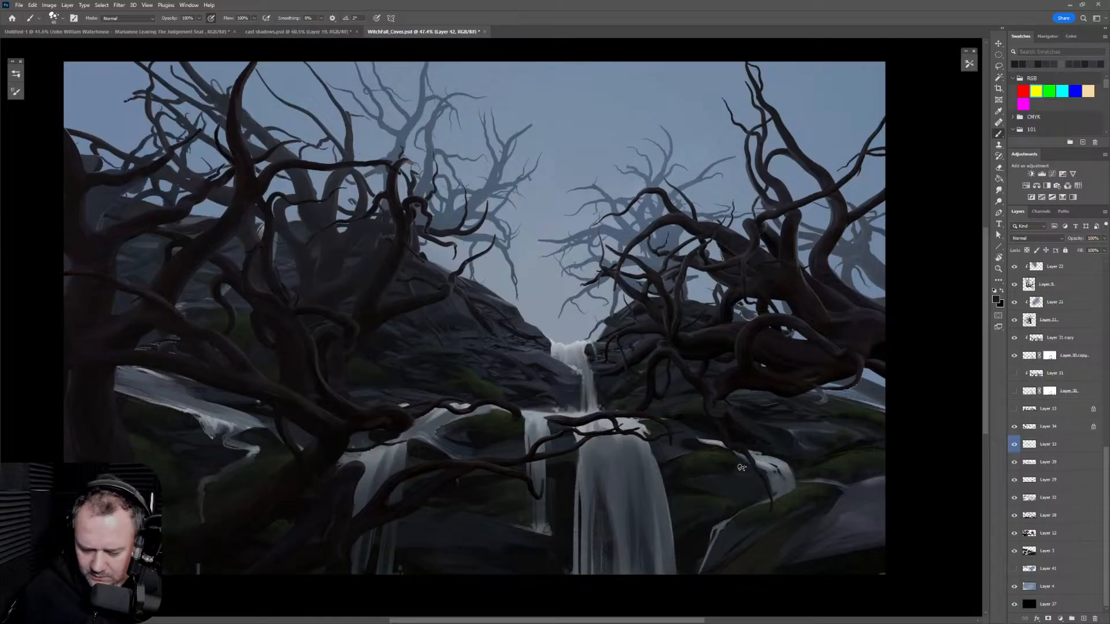
Step: Sample nearby tones and blend them into the background tree's low side limb and roots along the rocky slope
scroll(439, 243, "up", 6)
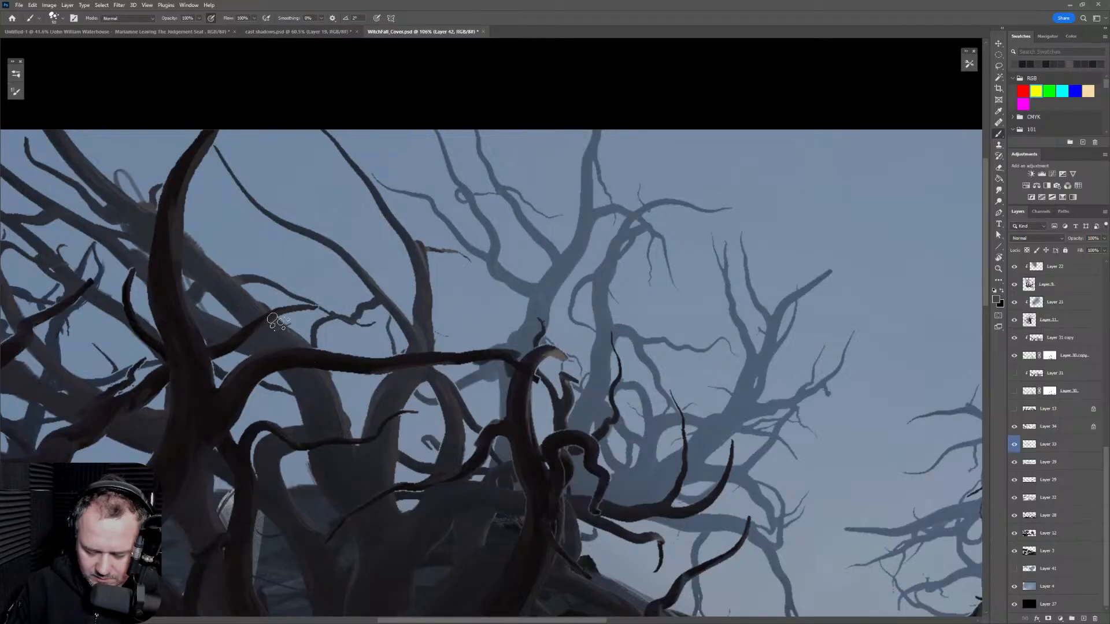
mouse_move(449, 479)
left_mouse_down()
mouse_move(585, 206)
mouse_move(545, 260)
left_mouse_up()
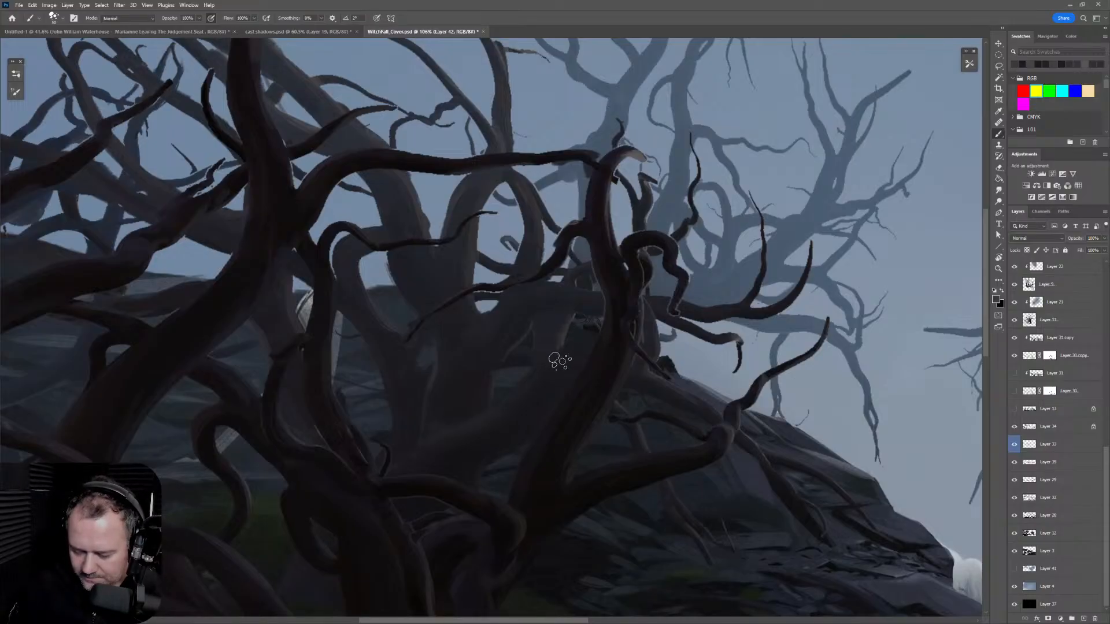
left_click(560, 368, "alt")
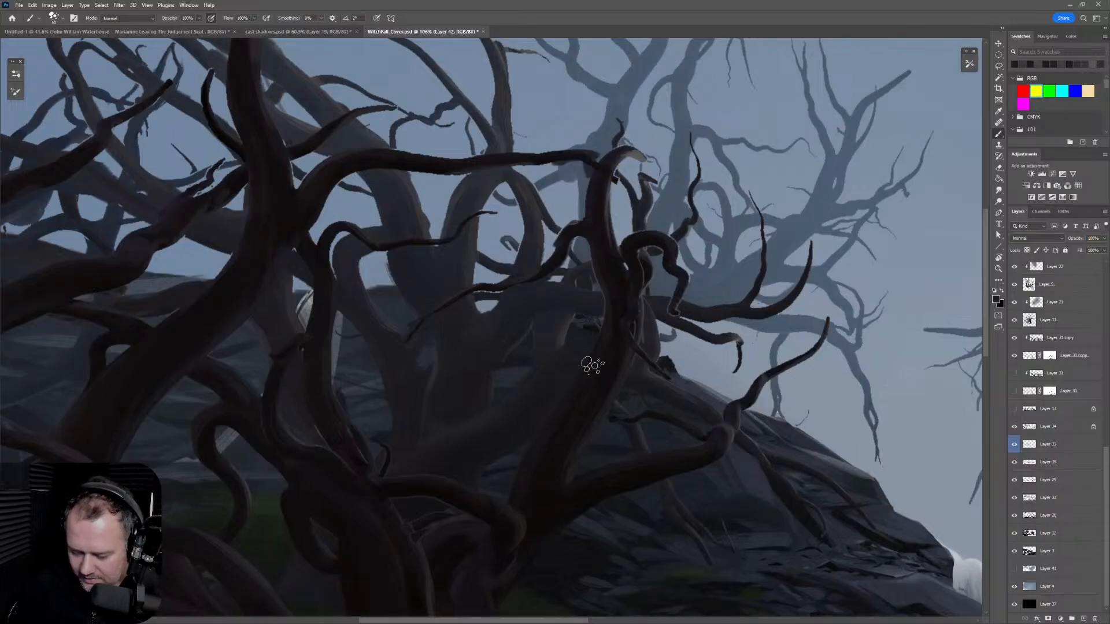
left_click(636, 431, "alt")
left_click(633, 405, "alt")
left_click(439, 405, "alt")
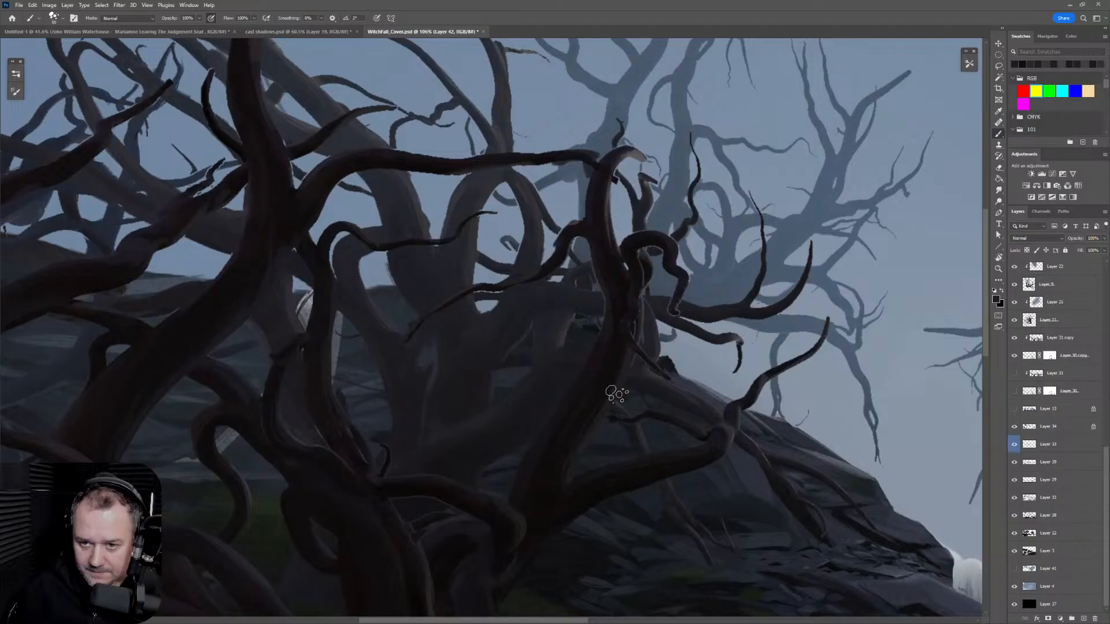
key("z")
left_click_drag(594, 421, 620, 418)
key("b")
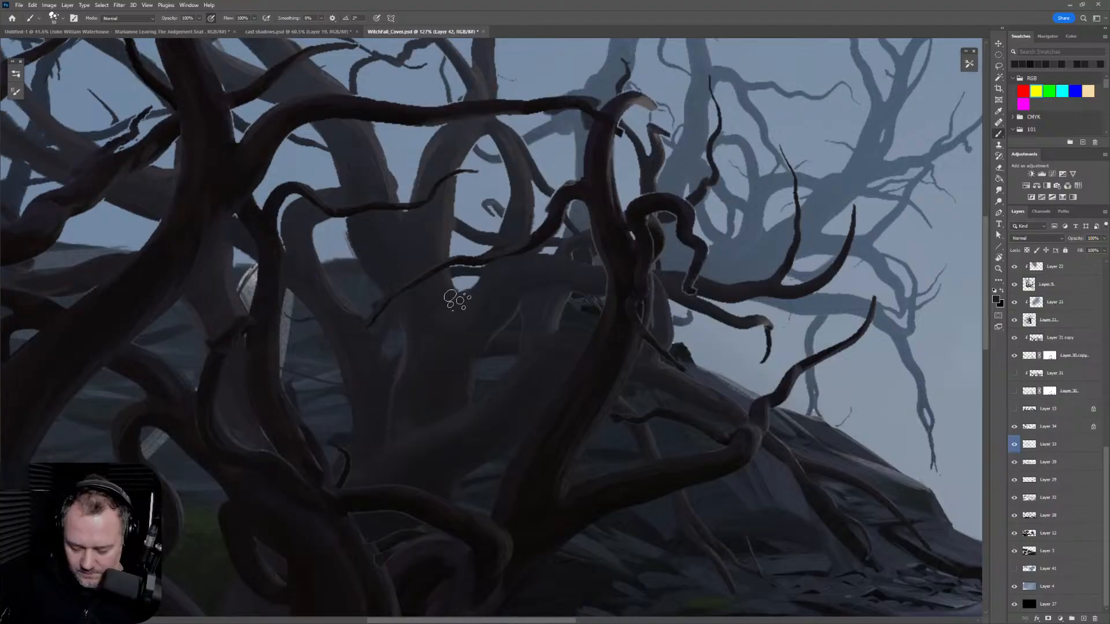
Step: Make Layer 7 the active layer for work on the dark, twisting tree branches in front of the hazy background trees
key("z")
mouse_move(384, 317)
left_mouse_down()
mouse_move(442, 313)
mouse_move(377, 384)
mouse_move(490, 326)
left_mouse_up()
key("b")
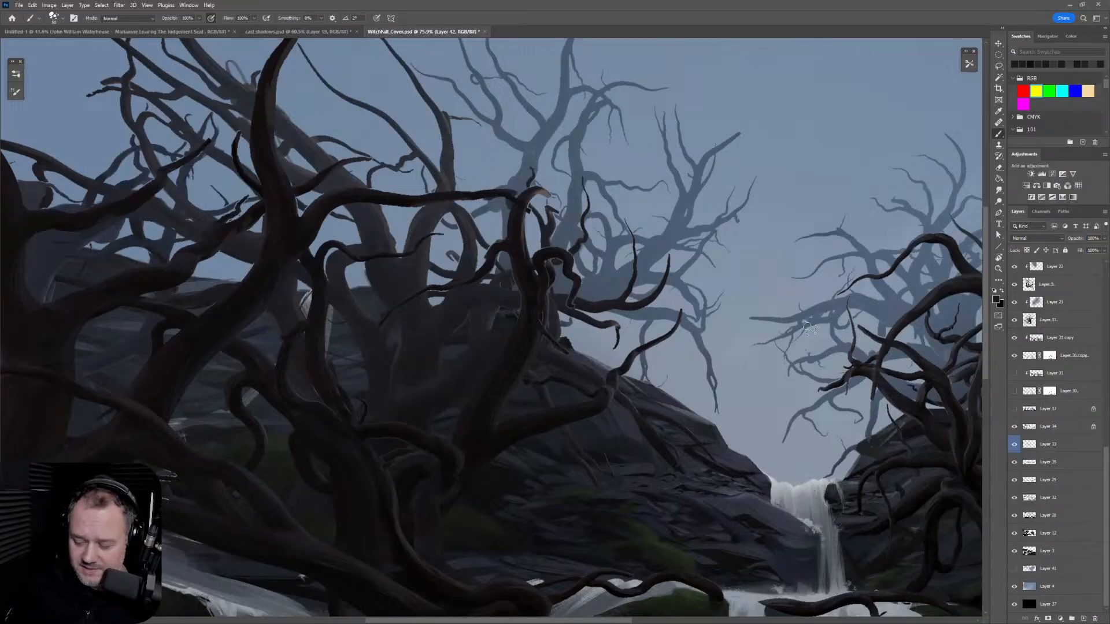
left_click_drag(785, 340, 775, 359)
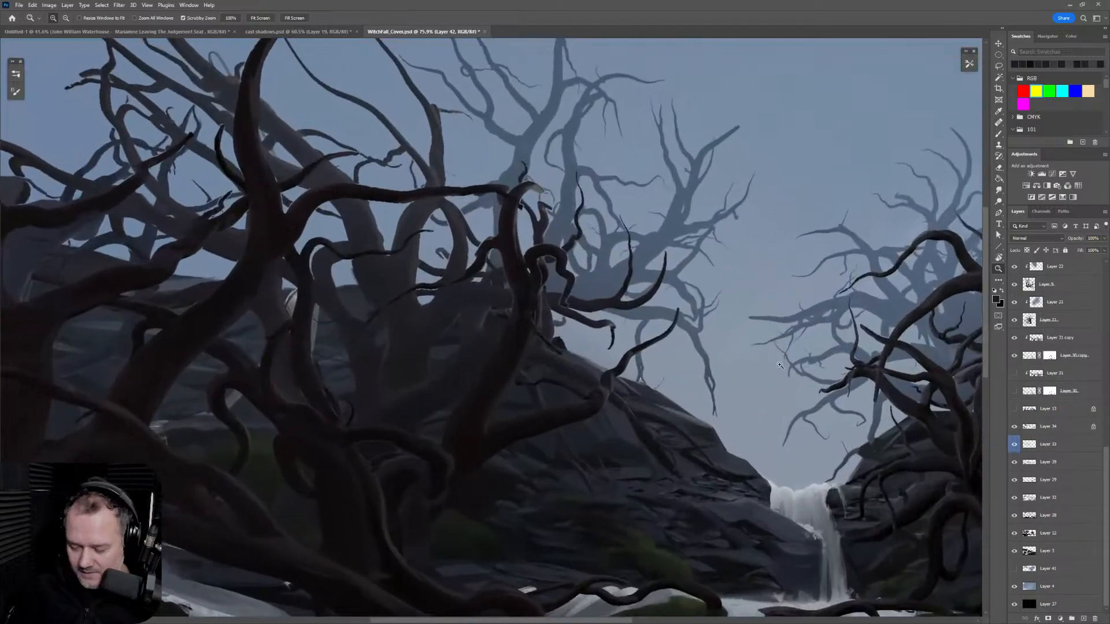
left_click_drag(481, 239, 605, 272)
mouse_move(668, 370)
left_mouse_down()
mouse_move(572, 377)
mouse_move(618, 383)
mouse_move(584, 384)
mouse_move(627, 422)
left_mouse_up()
scroll(1103, 443, "up", 5)
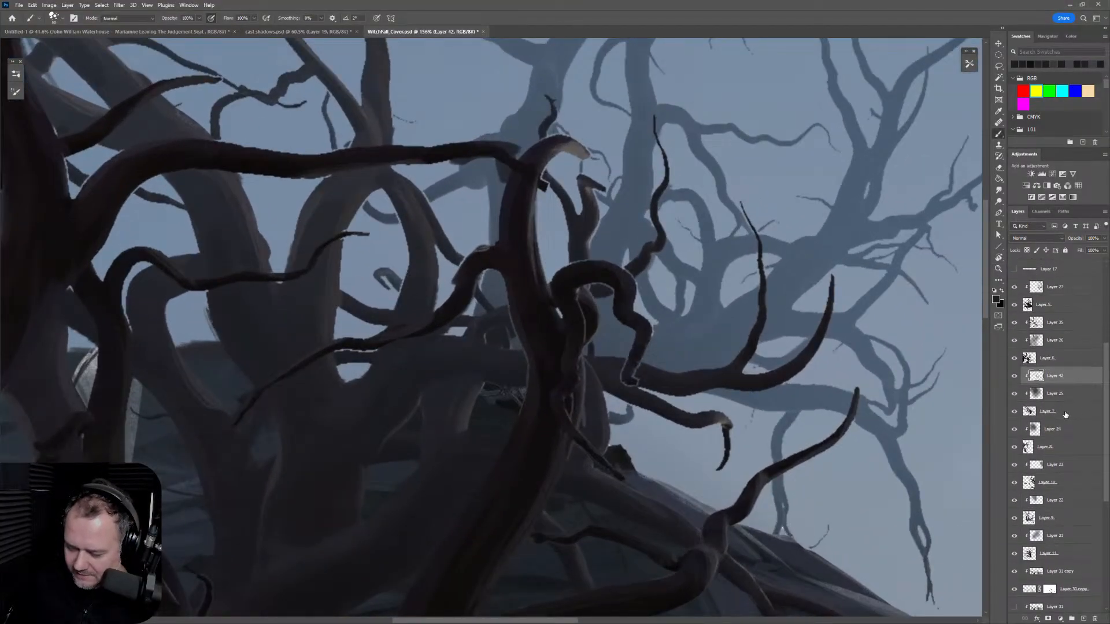
left_click(1065, 412)
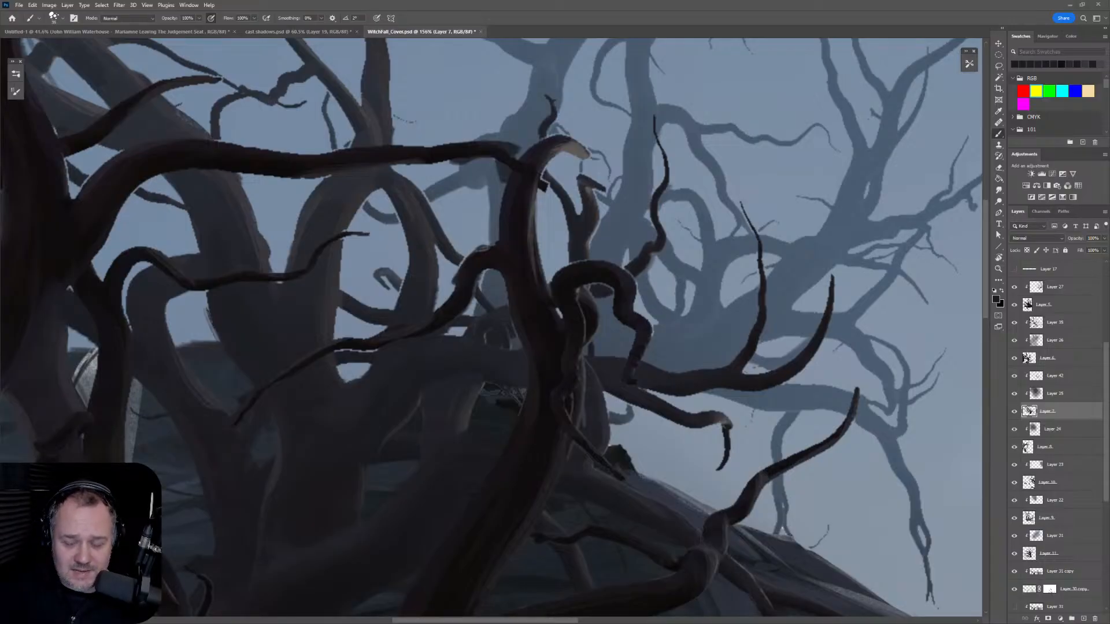
Step: Switch to Firefox's "tales from the loop" image results and preview the robot book cover, the snowy towers and the misty tentacled creature
key("alt+Tab")
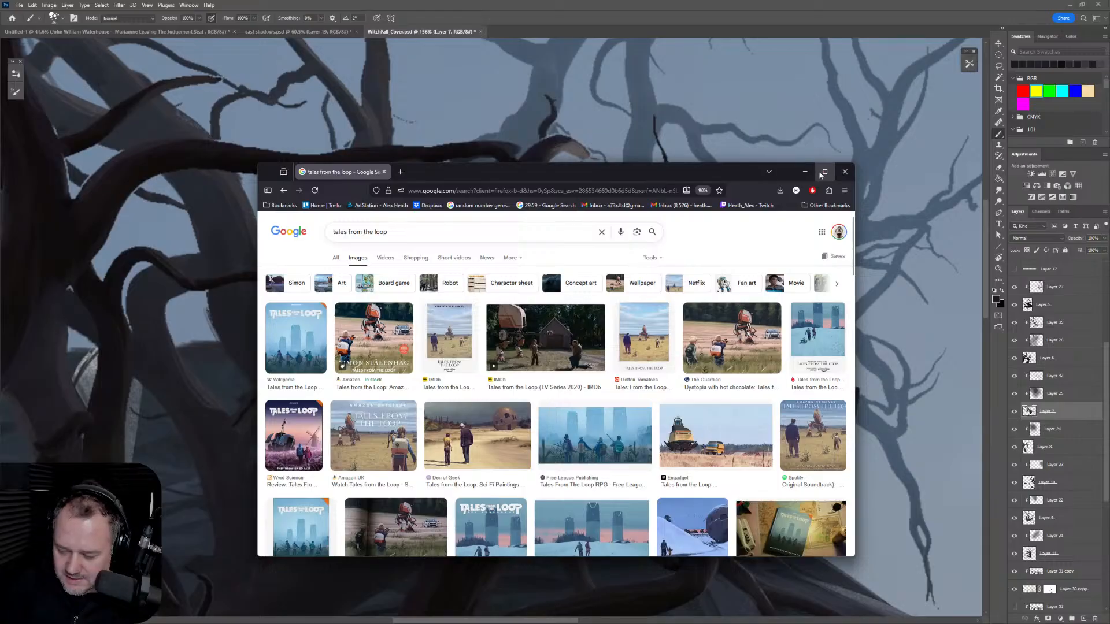
left_click(824, 172)
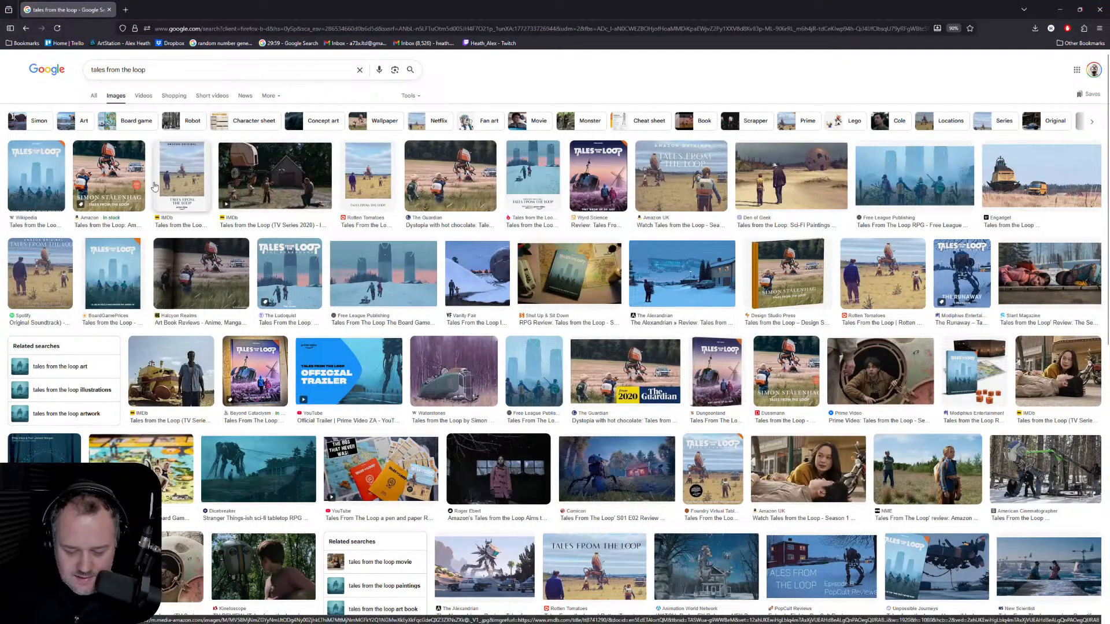
left_click(115, 177)
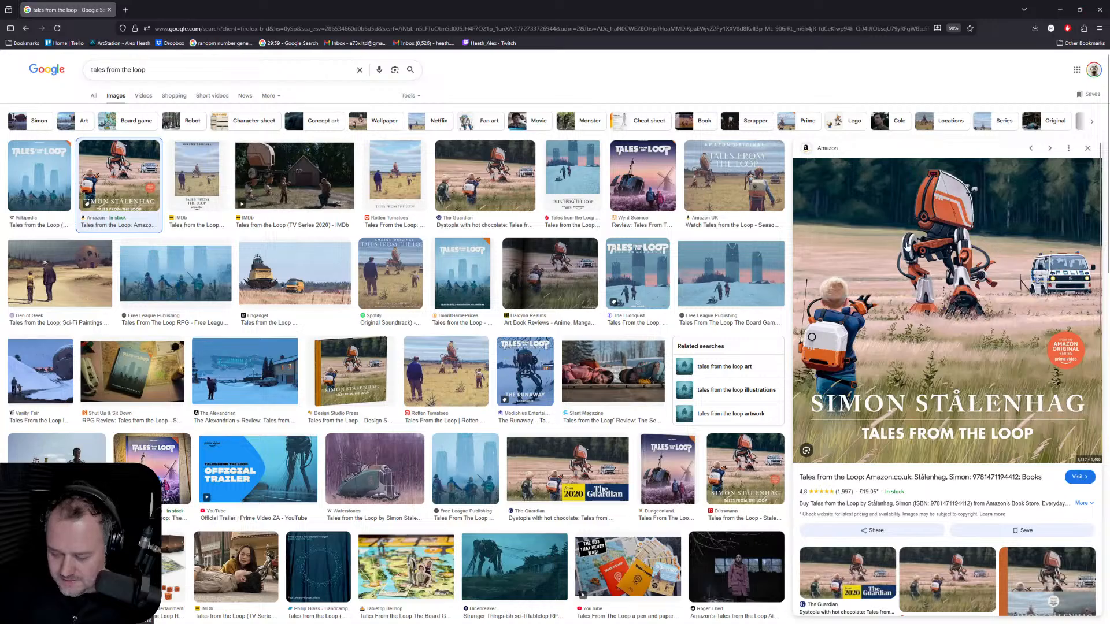
left_click(743, 265)
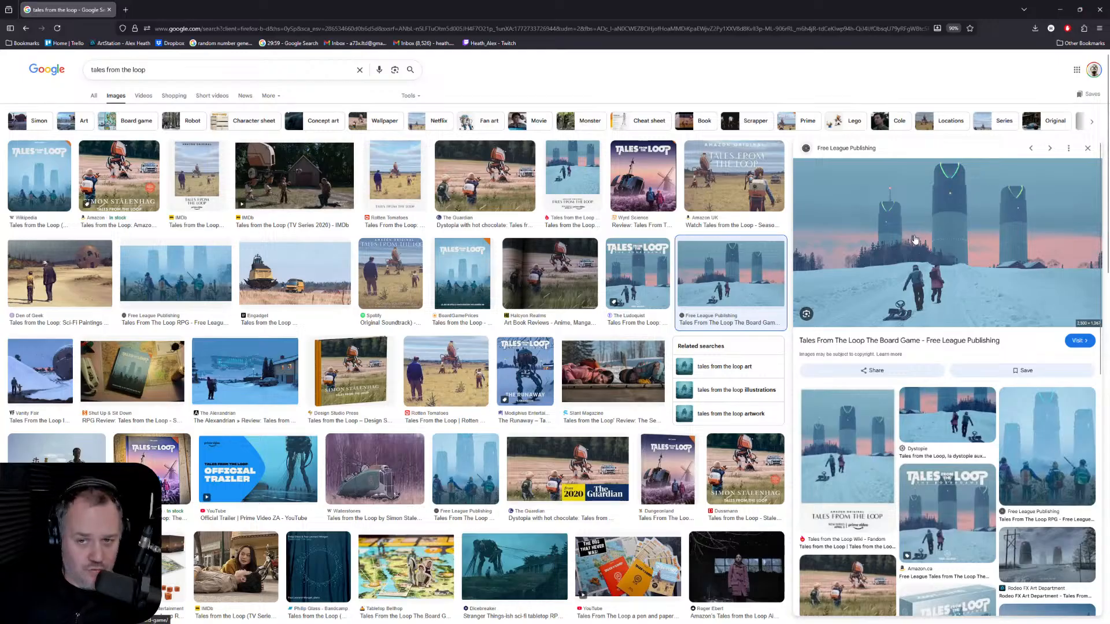
left_click(519, 570)
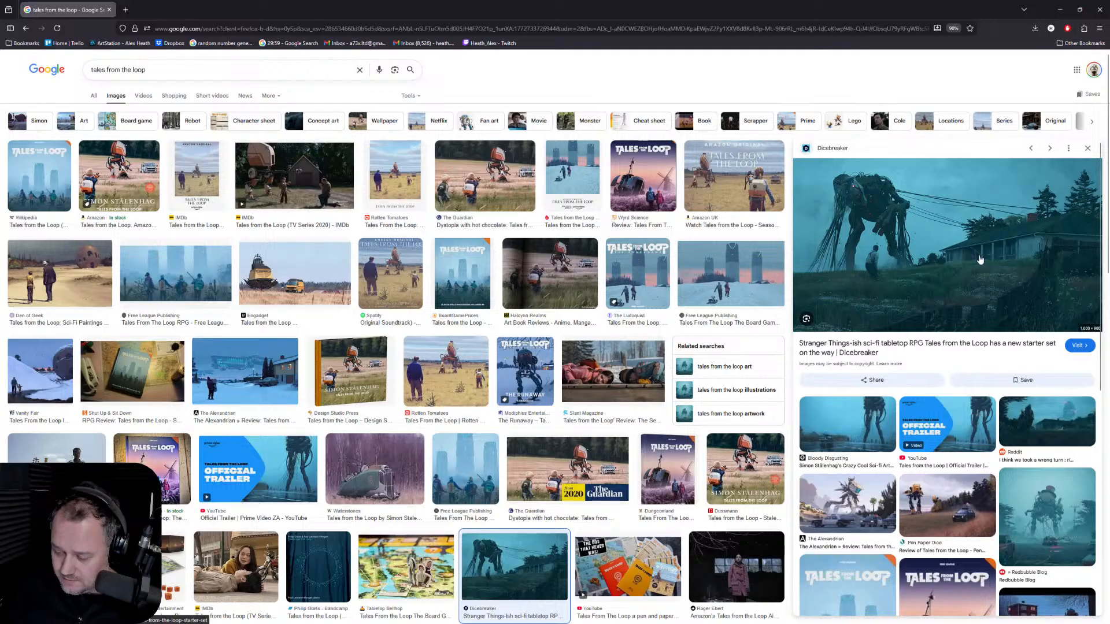
Step: Preview the snowy scene with a robot beside a red house and briefly open its source video page
scroll(874, 251, "down", 3)
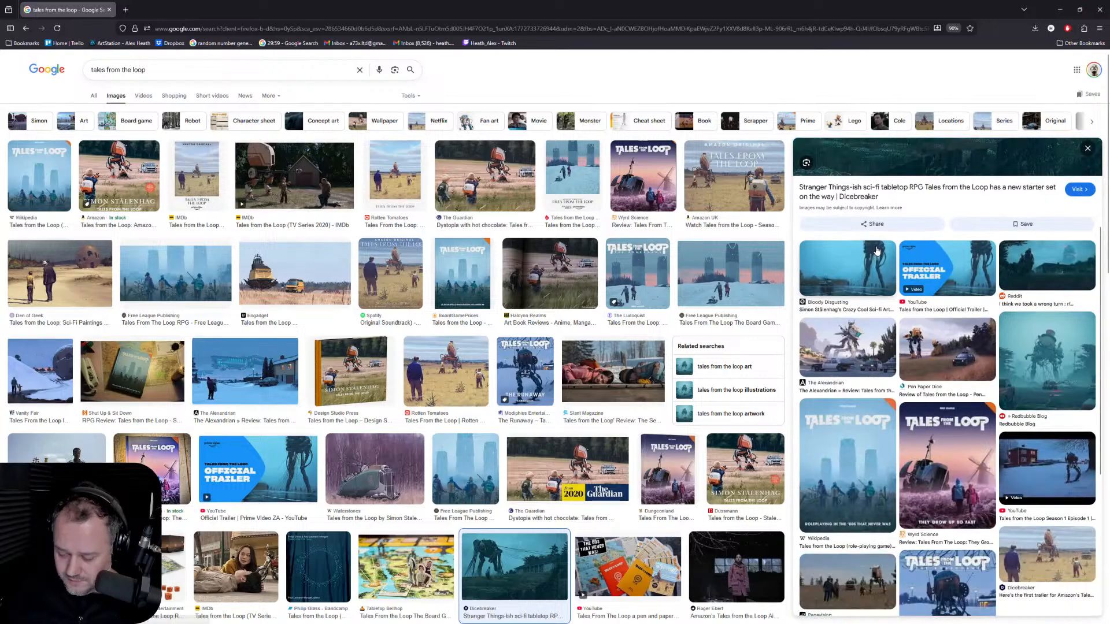
left_click(1044, 465)
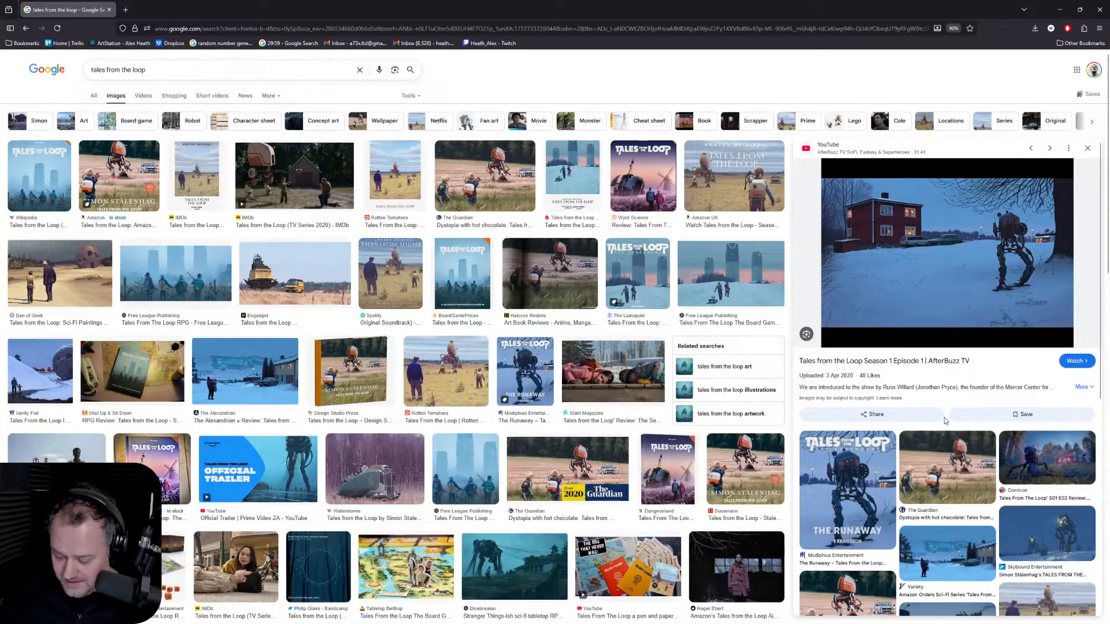
scroll(467, 301, "down", 5)
scroll(467, 301, "down", 6)
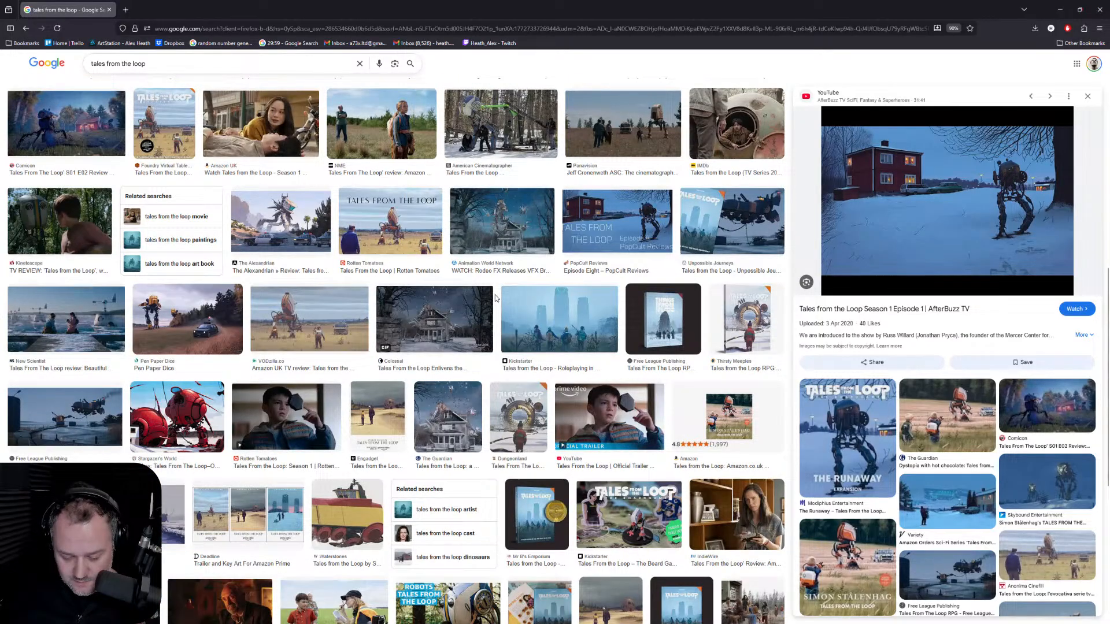
left_click(946, 185)
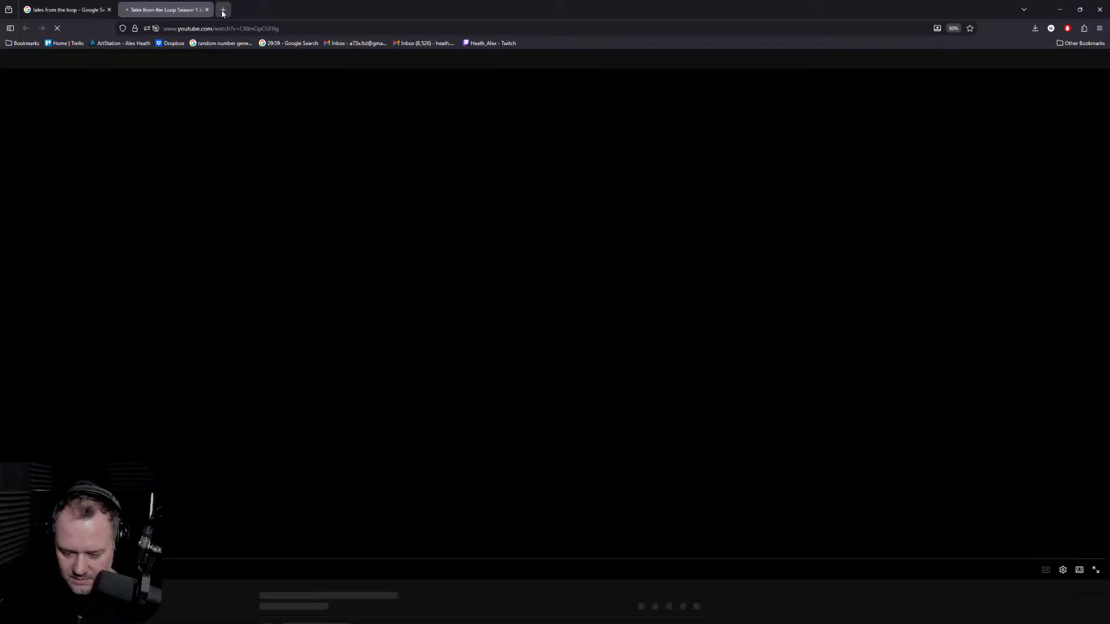
left_click(207, 9)
Step: Scan the remaining "tales from the loop" image results for more atmospheric paintings
scroll(408, 189, "down", 15)
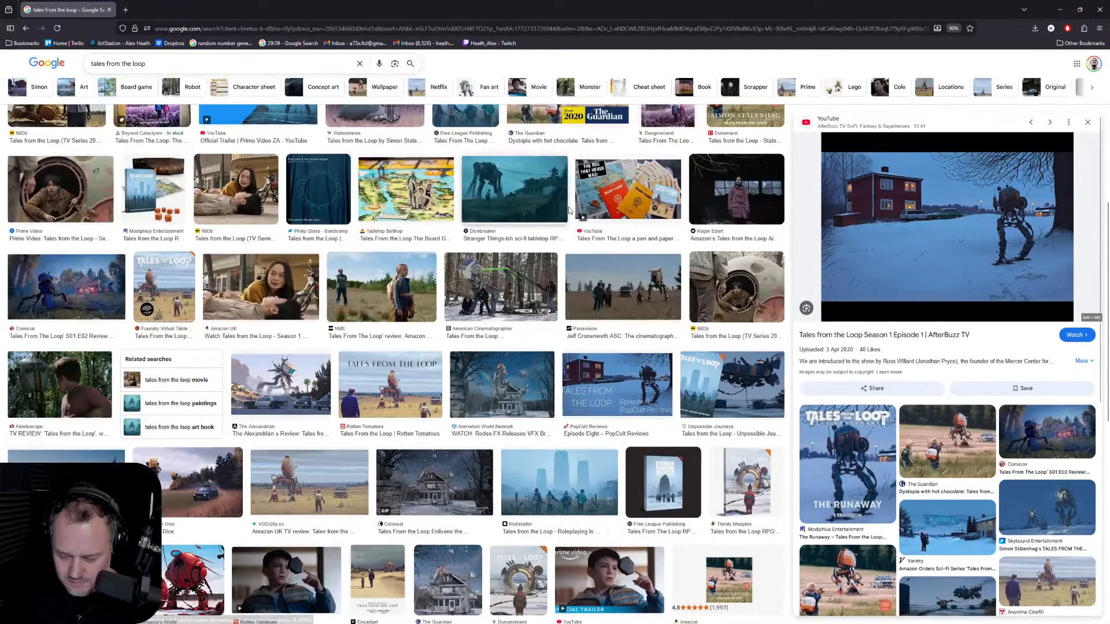
scroll(551, 206, "up", 2)
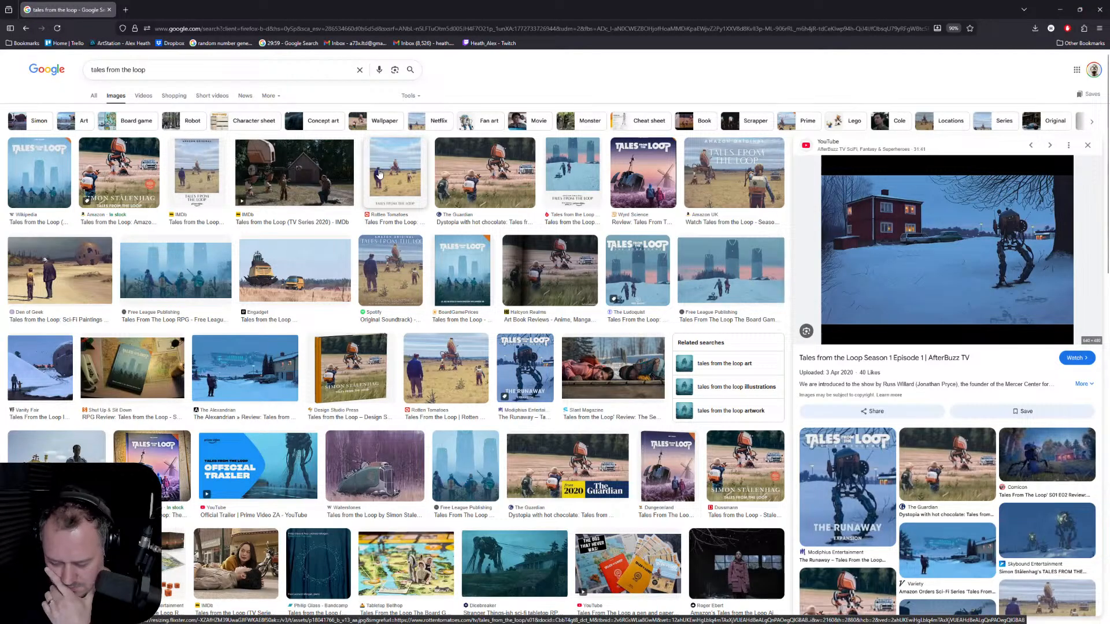
scroll(410, 220, "down", 4)
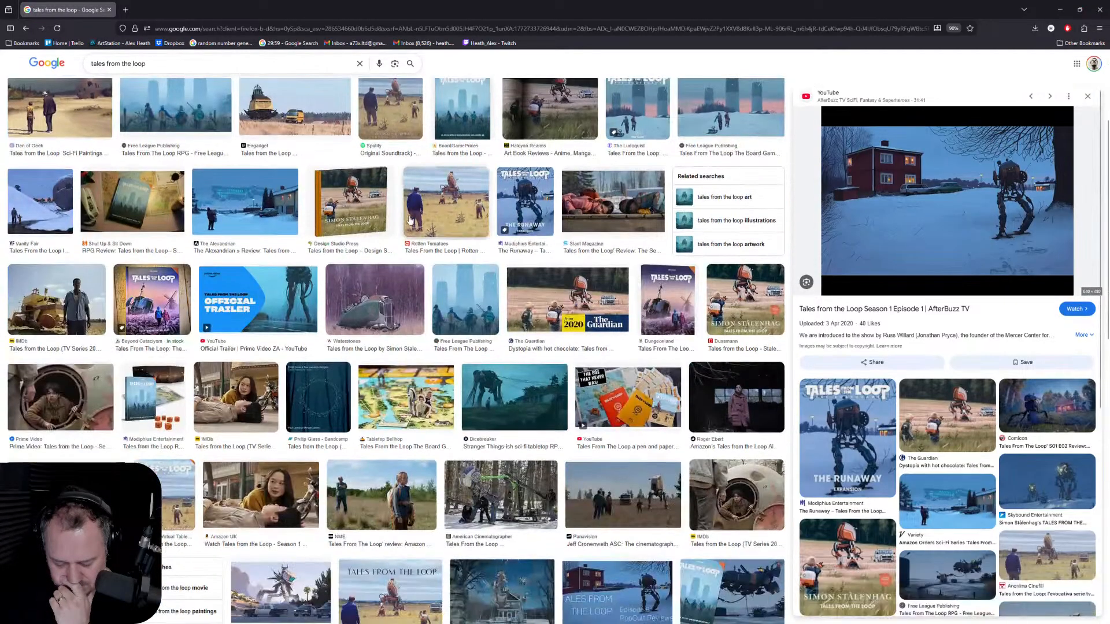
scroll(409, 220, "down", 5)
scroll(410, 219, "up", 9)
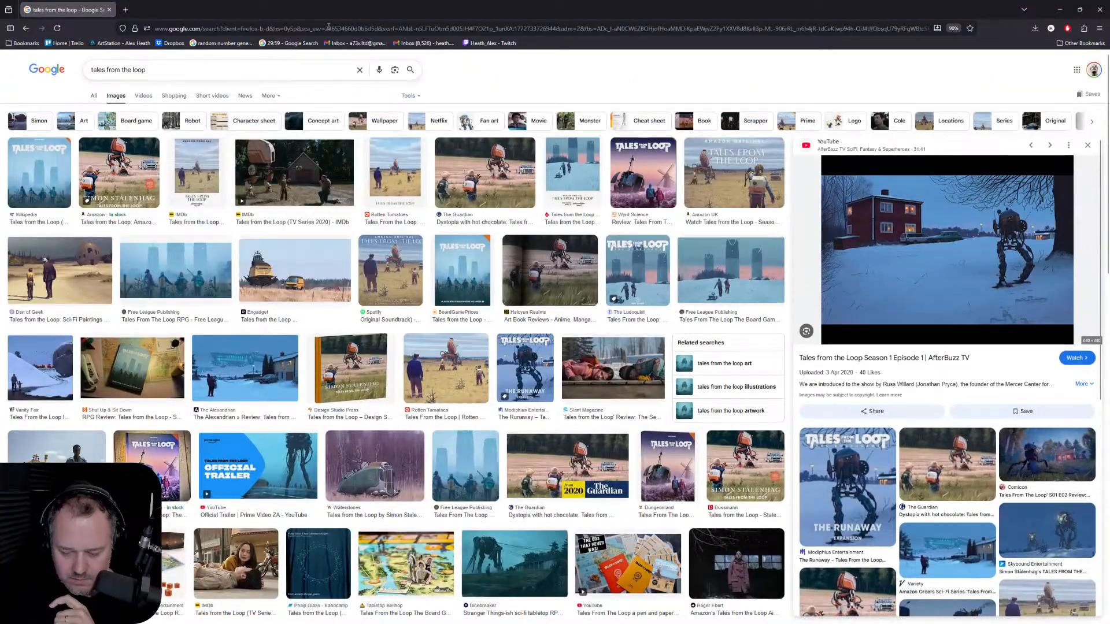
Step: Search Google Images for "simon stålenhag art" and preview the foggy painting of giant figures walking behind a car
left_click_drag(329, 17, 330, 0)
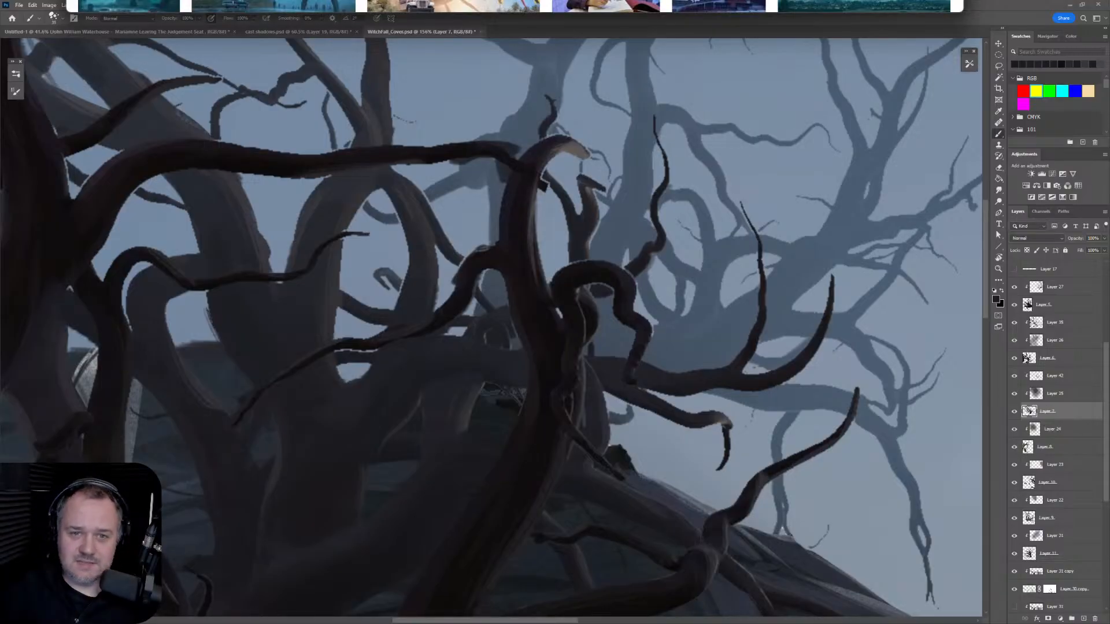
left_click_drag(349, 0, 494, 112)
left_click(800, 119)
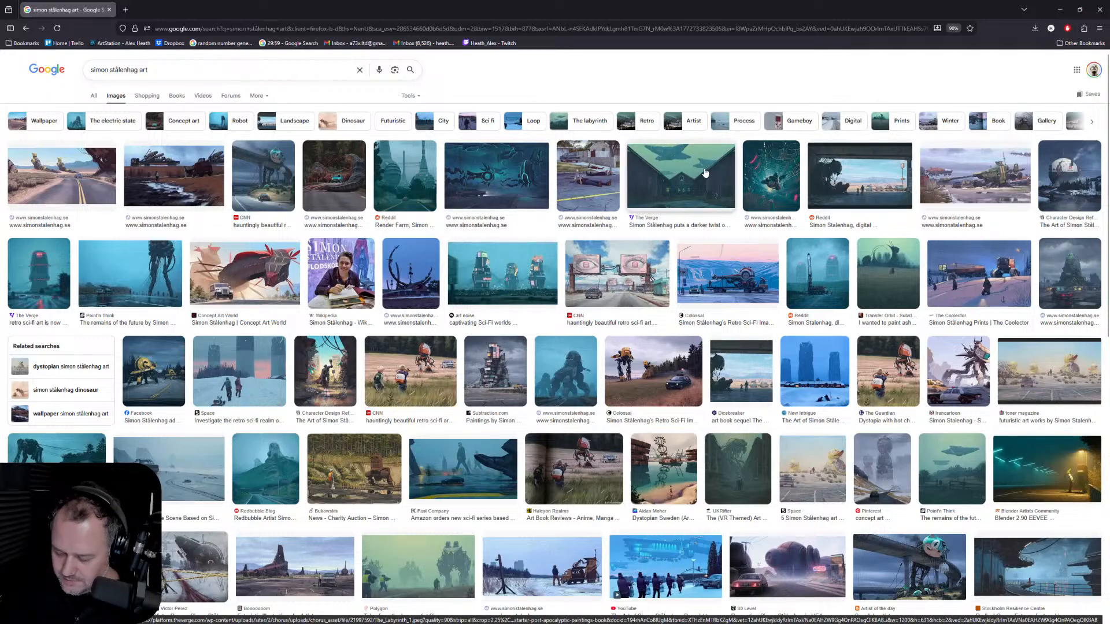
left_click(463, 471)
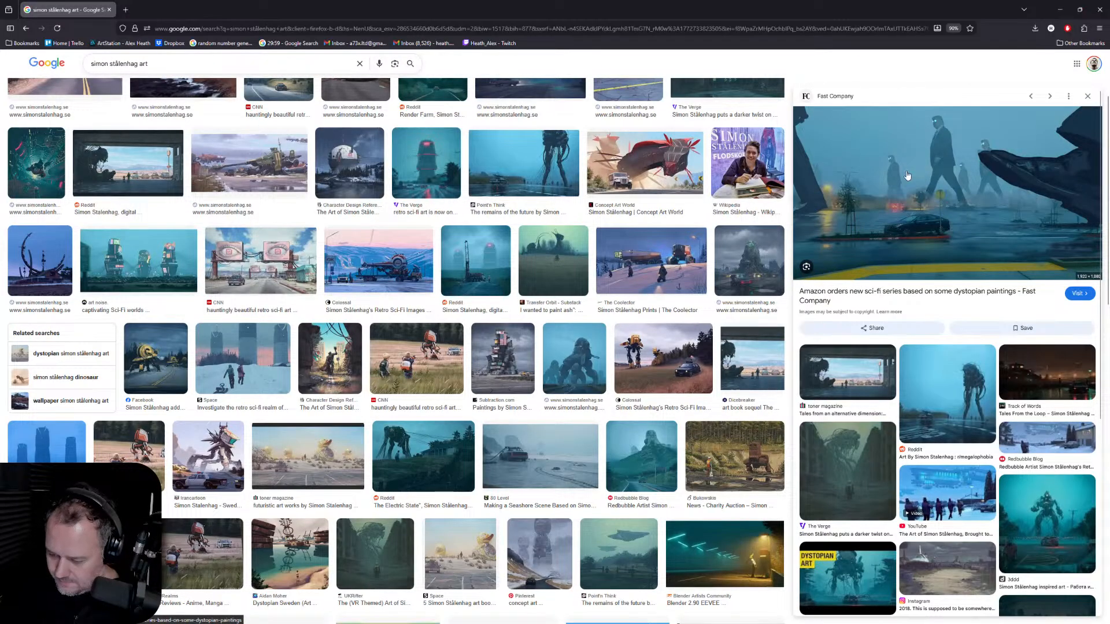
right_click(948, 175)
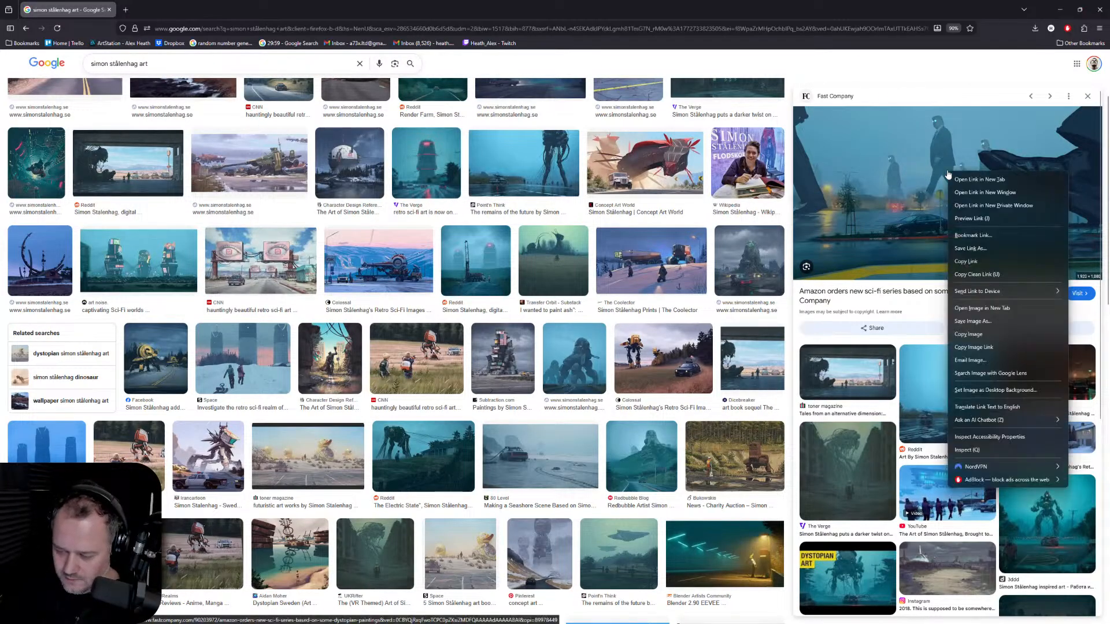
key("t")
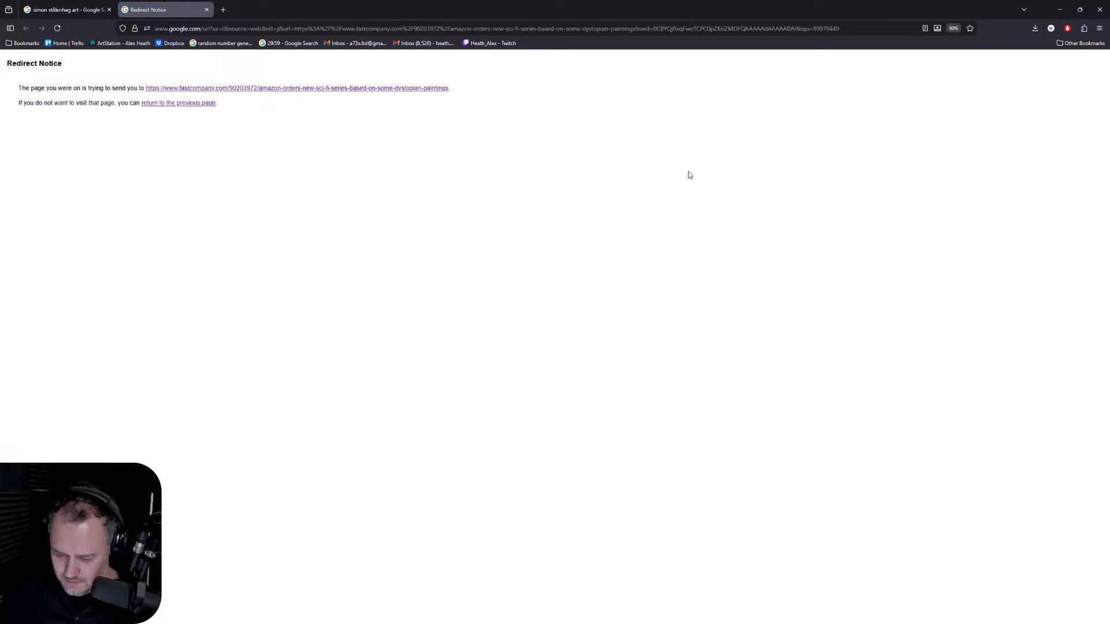
left_click(206, 10)
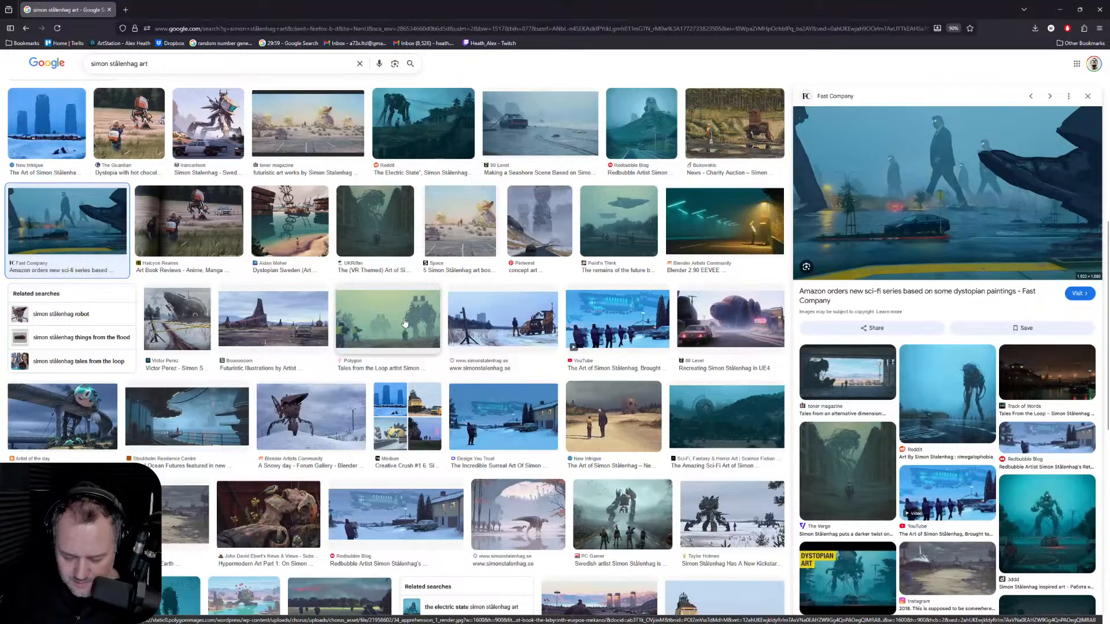
Step: Browse the Stålenhag results and preview two versions of the blue snowy street painting with a standing figure and parked car
scroll(404, 323, "down", 3)
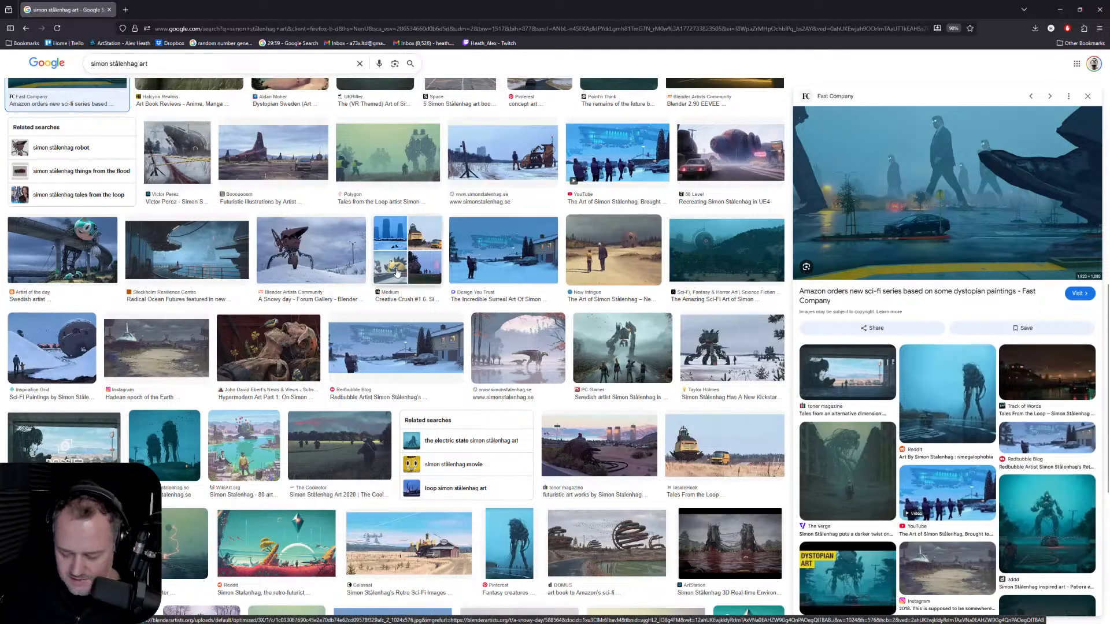
left_click(507, 253)
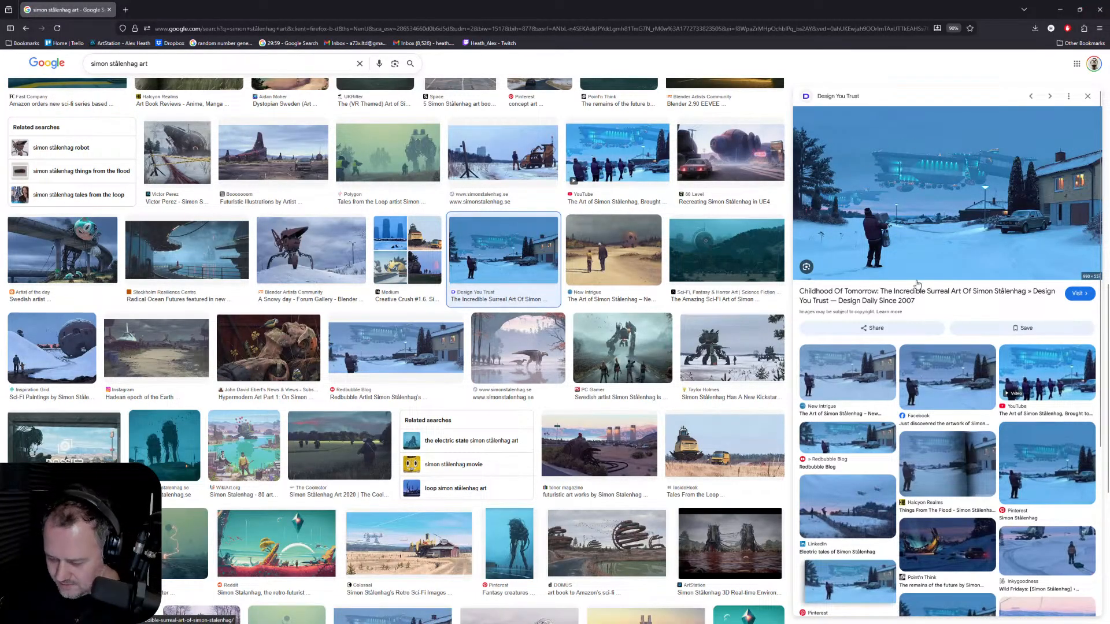
left_click(955, 367)
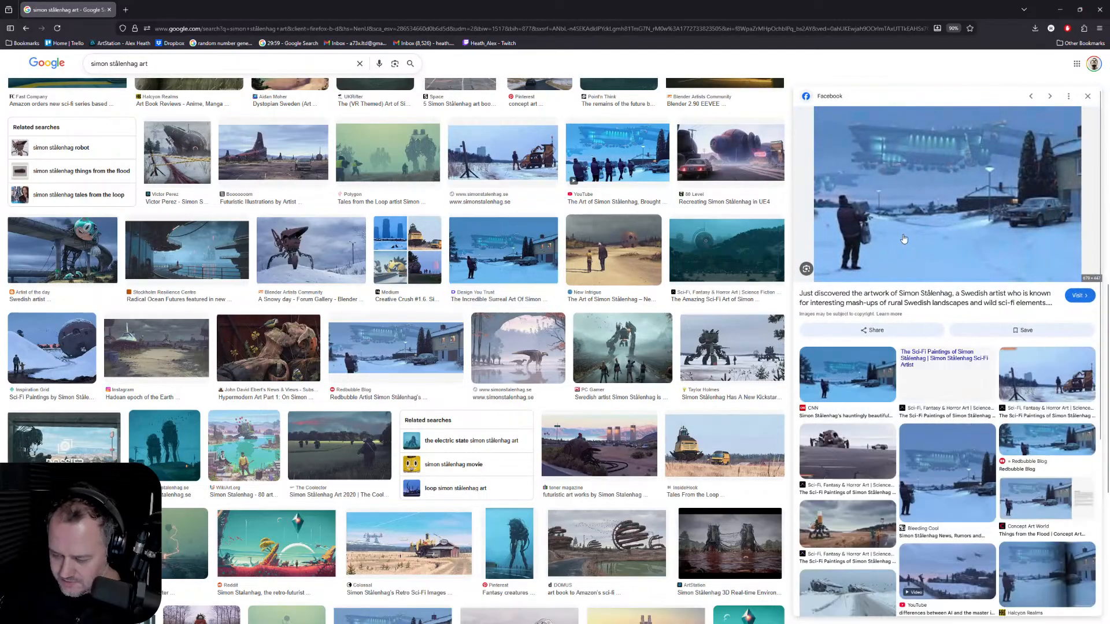
scroll(819, 225, "down", 3)
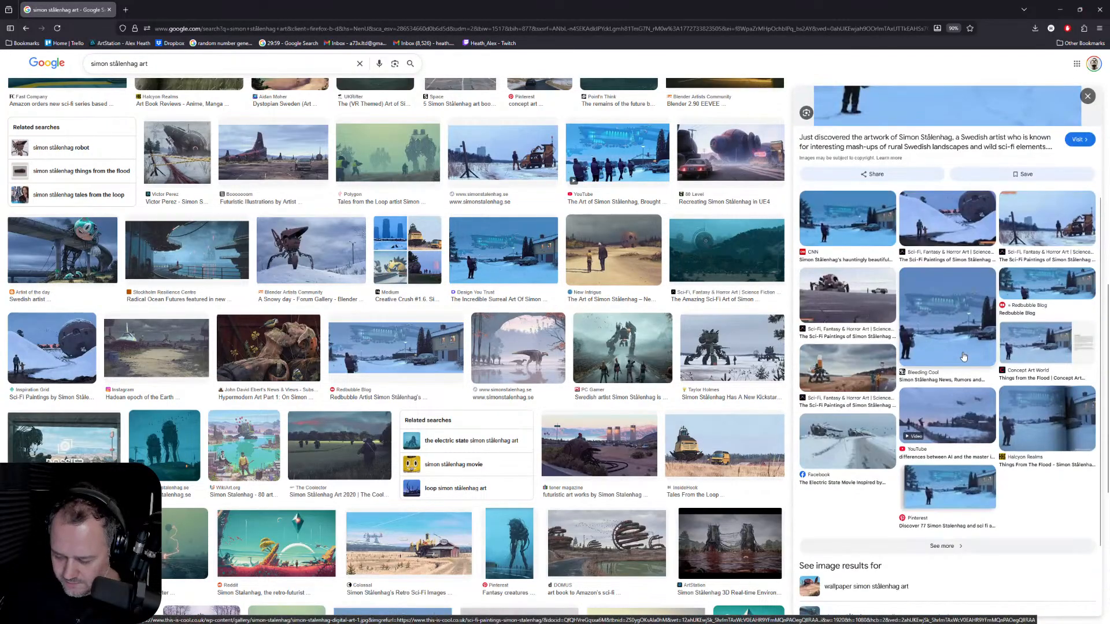
scroll(475, 363, "down", 3)
scroll(475, 363, "down", 2)
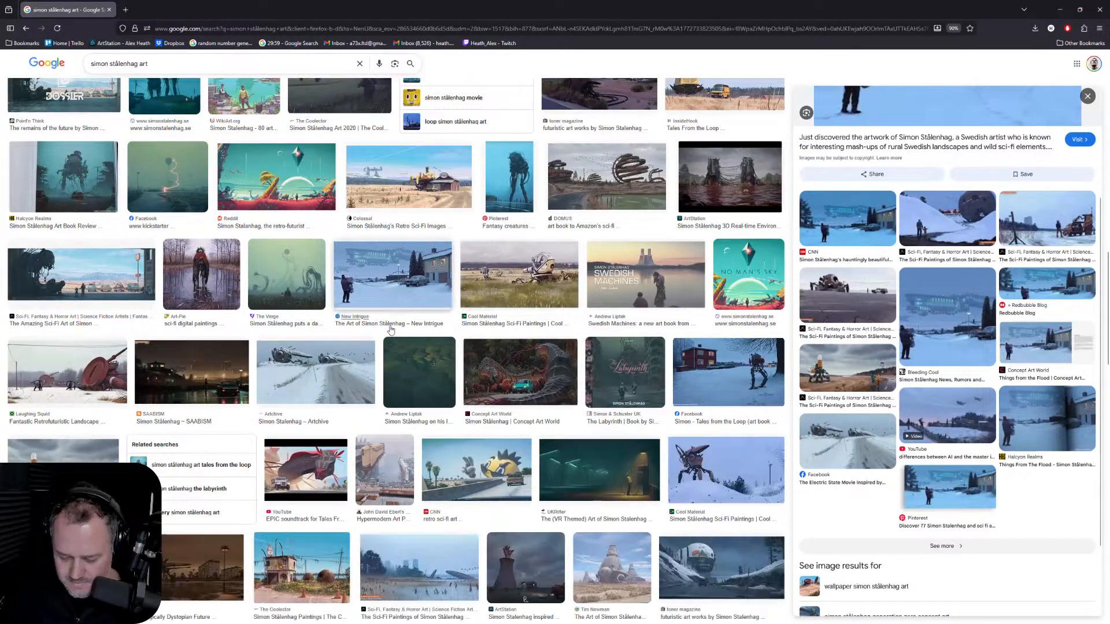
Step: Preview the Things from the Flood paintings of derelict machines beside a snowy road and in a snowfield at dusk
left_click(338, 381)
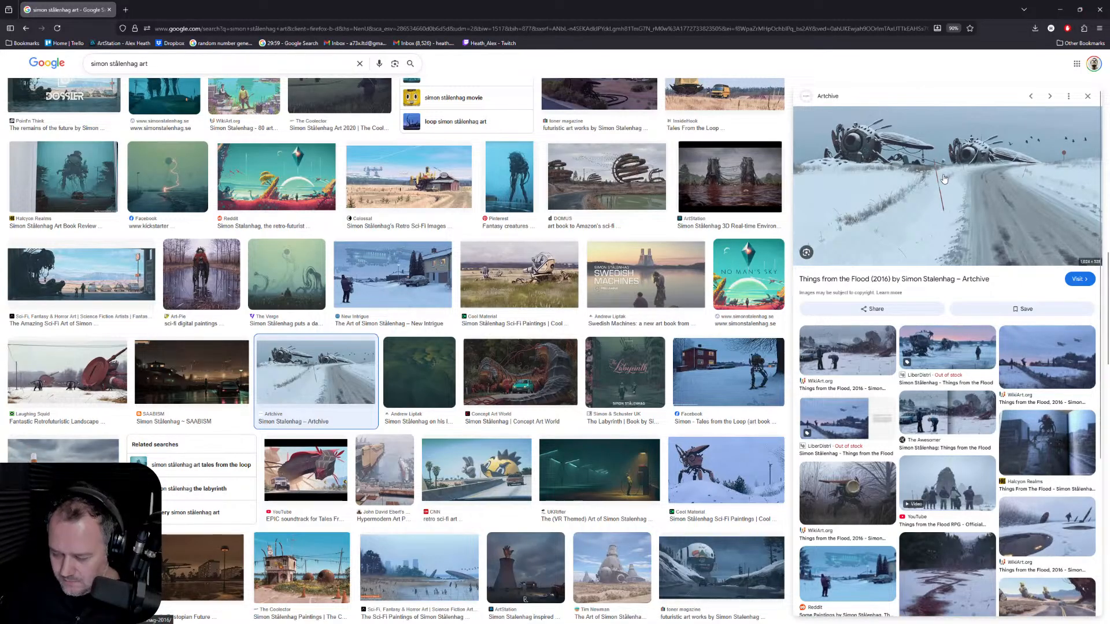
left_click(961, 345)
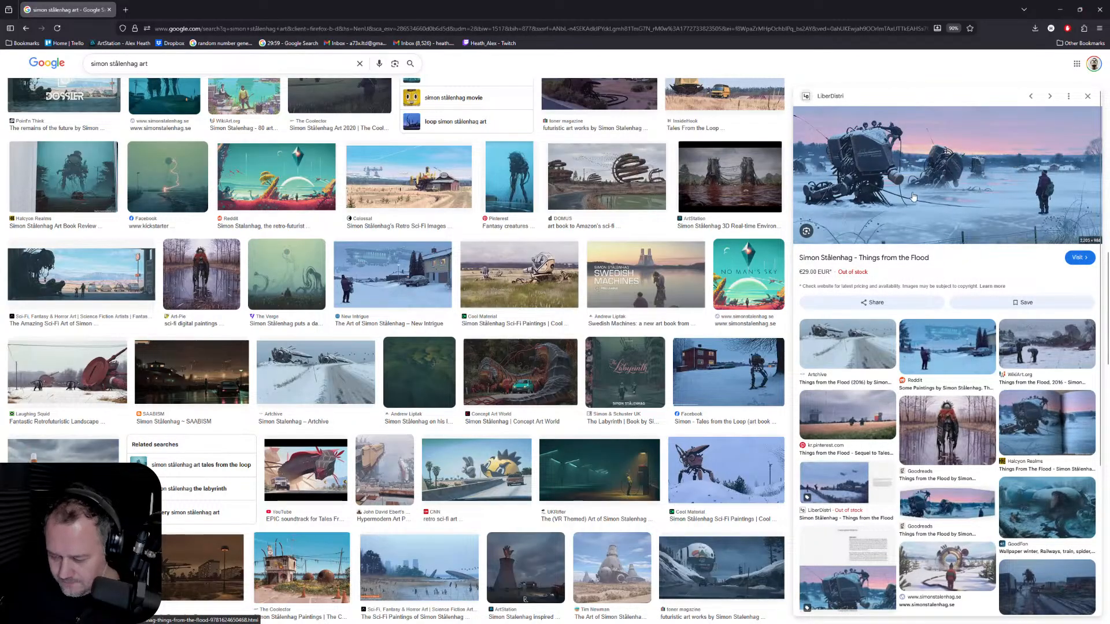
scroll(1027, 164, "down", 2)
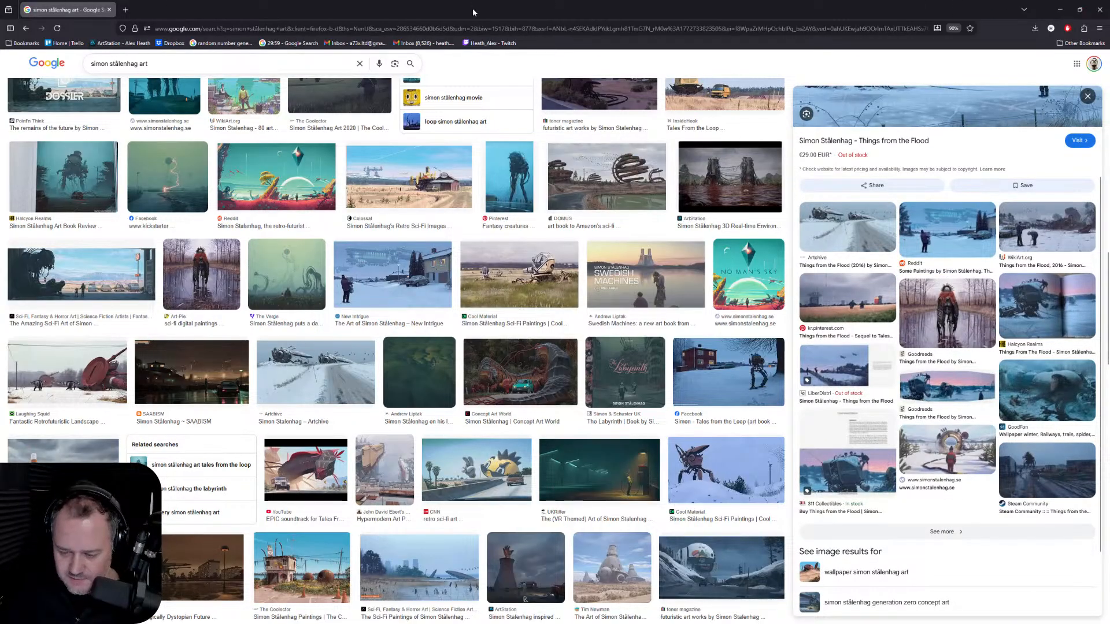
Step: Search Google Images for "robh ruppel art" and preview the simplified flat-shape landscape from the gallery 11 process images
left_click_drag(473, 12, 630, 0)
scroll(382, 1, "down", 3)
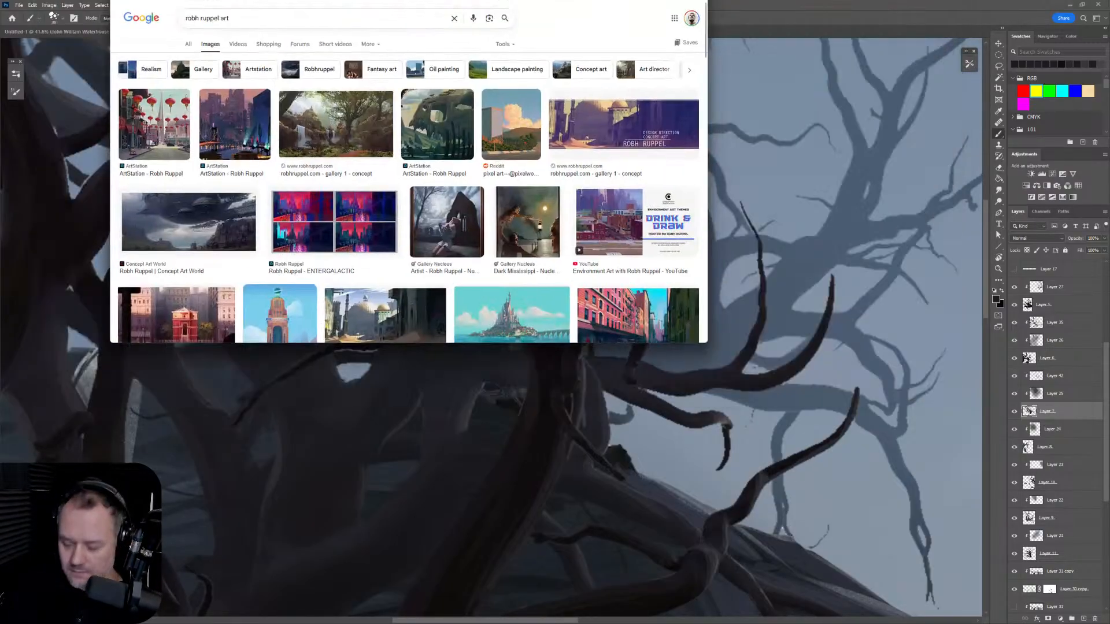
left_click_drag(663, 0, 663, 119)
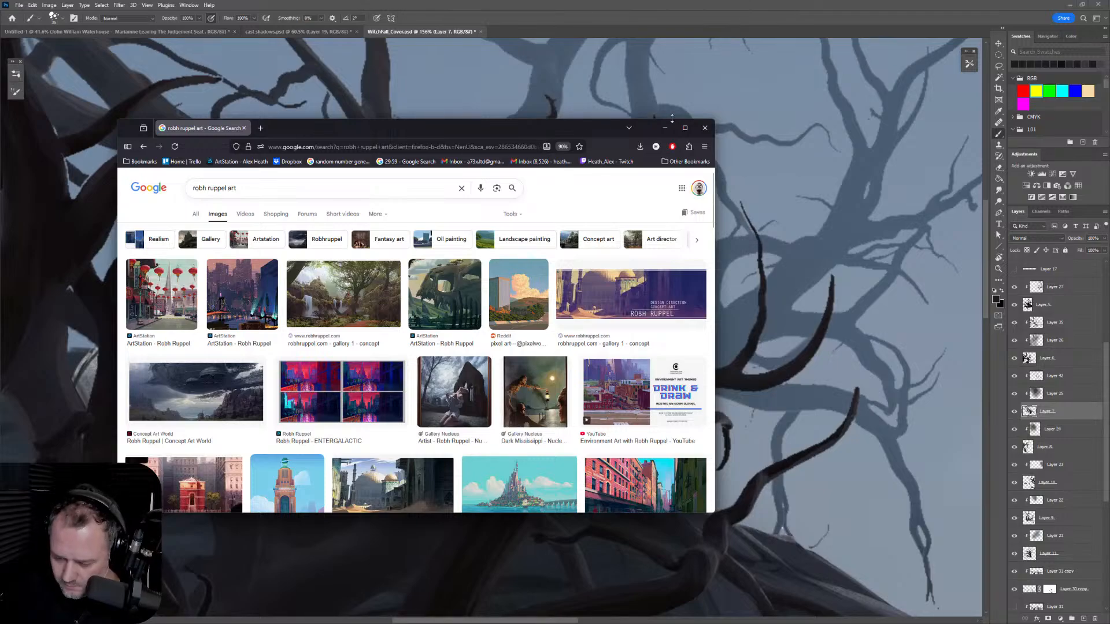
left_click(685, 127)
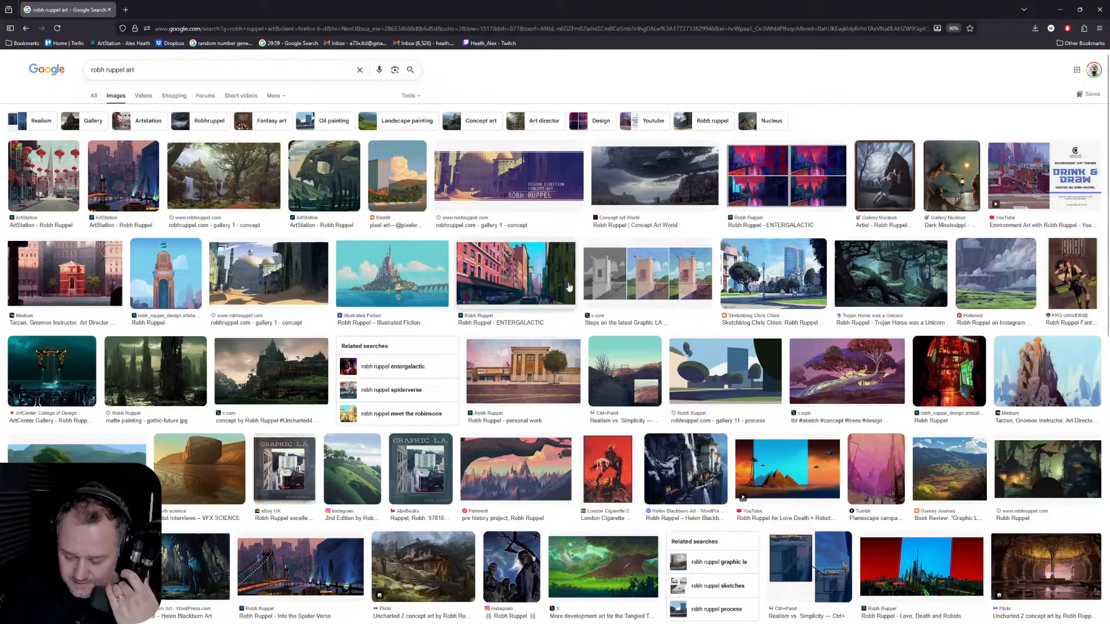
left_click(736, 377)
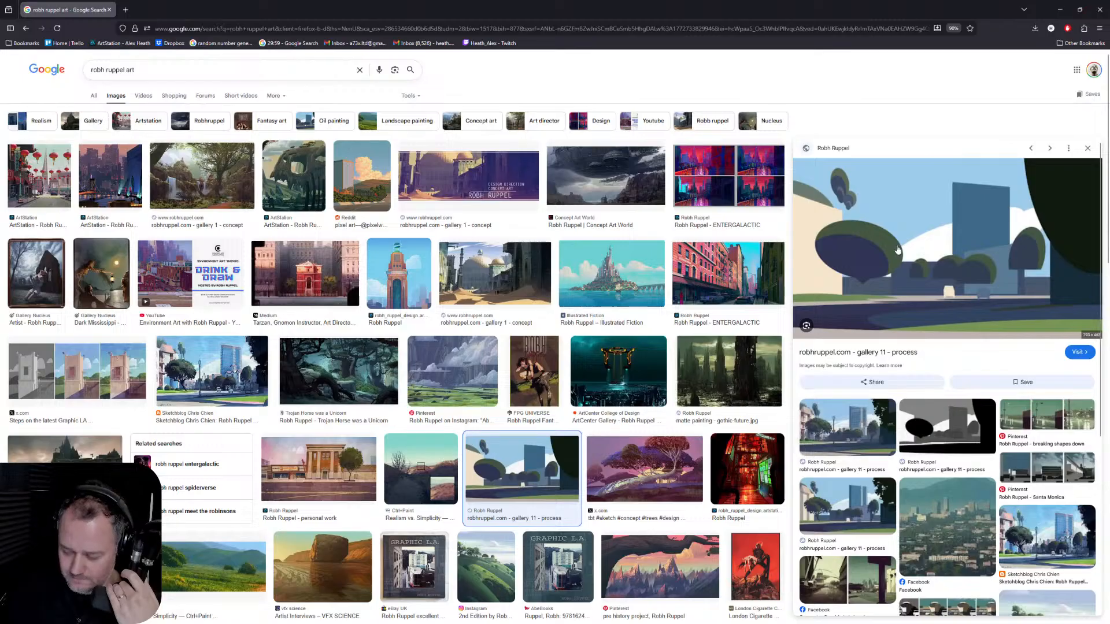
Step: Preview Robh Ruppel's finished street scene with the blue tower, plus the Breaking Shapes Down and Santa Monica process studies
left_click(865, 424)
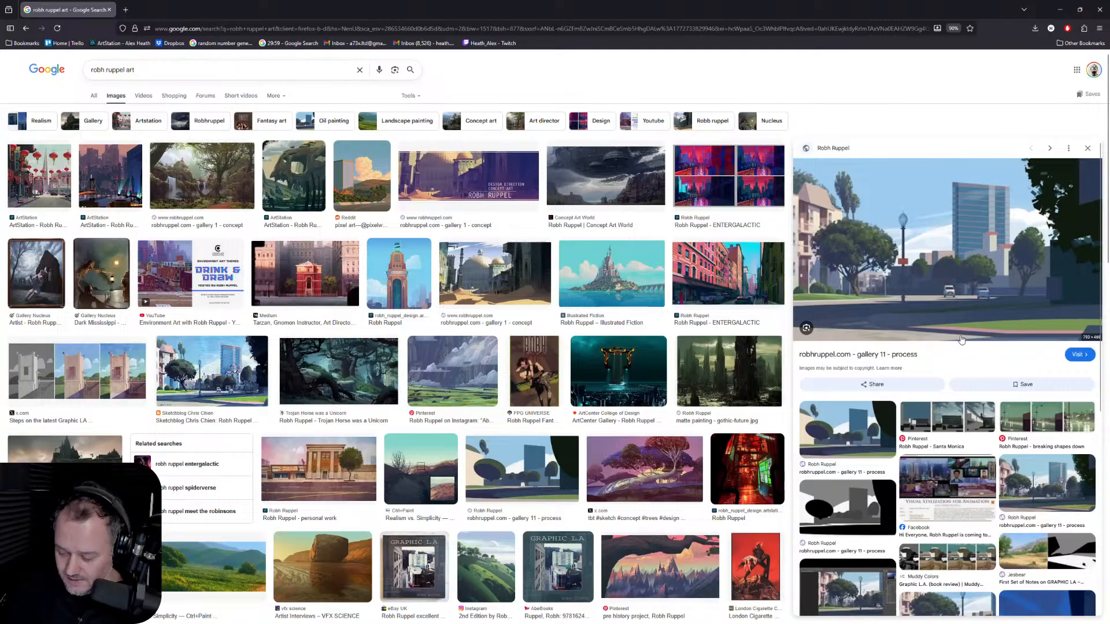
left_click(1039, 418)
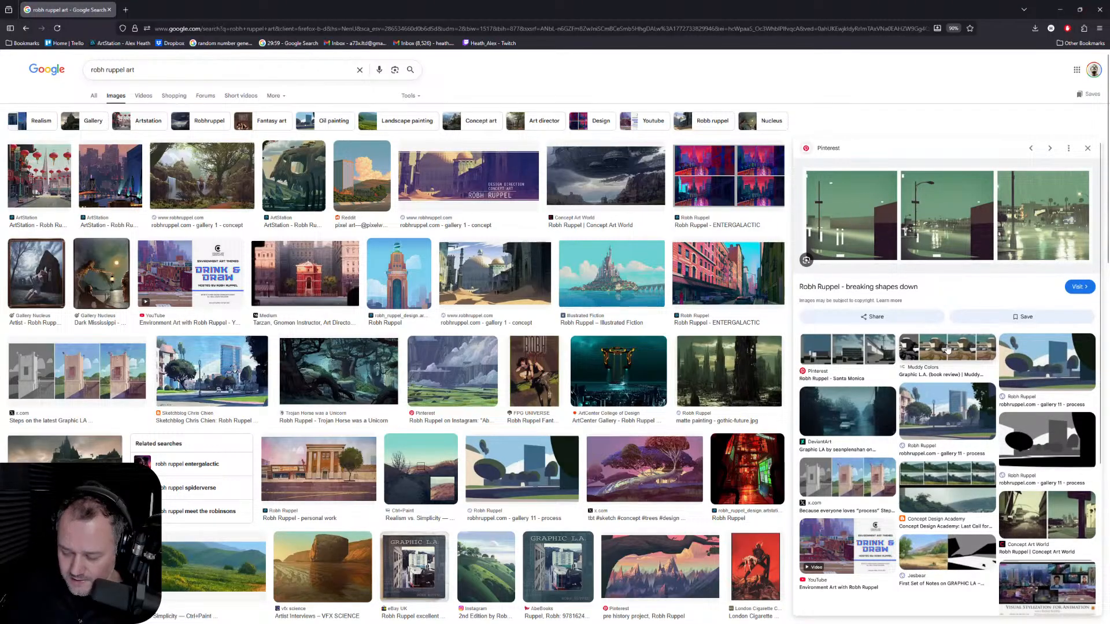
left_click(847, 348)
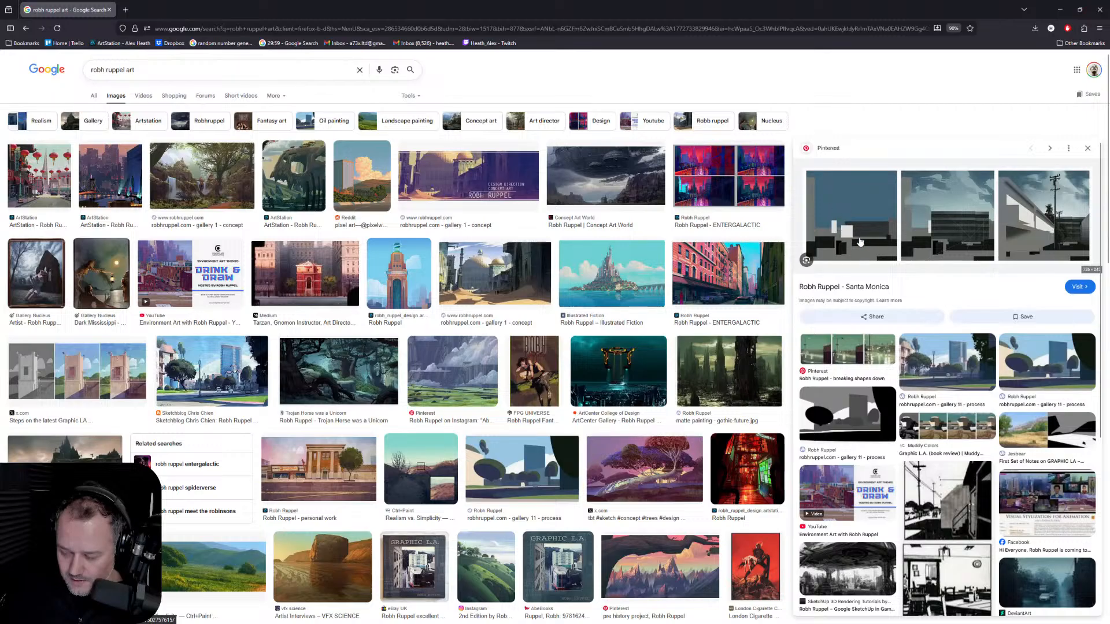
left_click(951, 368)
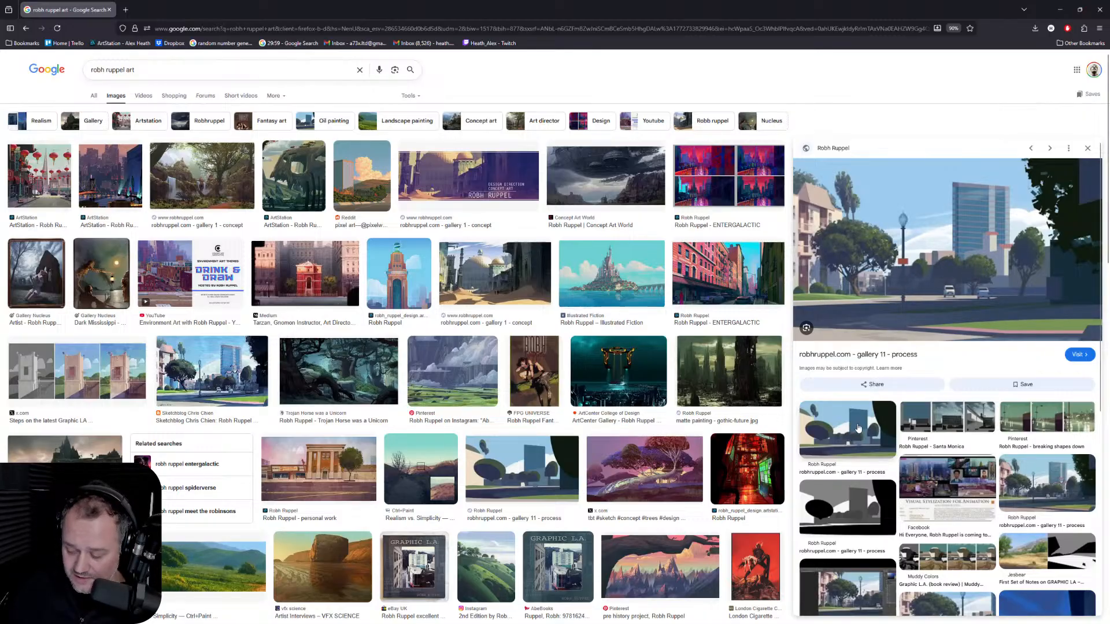
Step: Compare the greyscale value, flat-colour and finished versions of the gallery 11 street scene
left_click(862, 509)
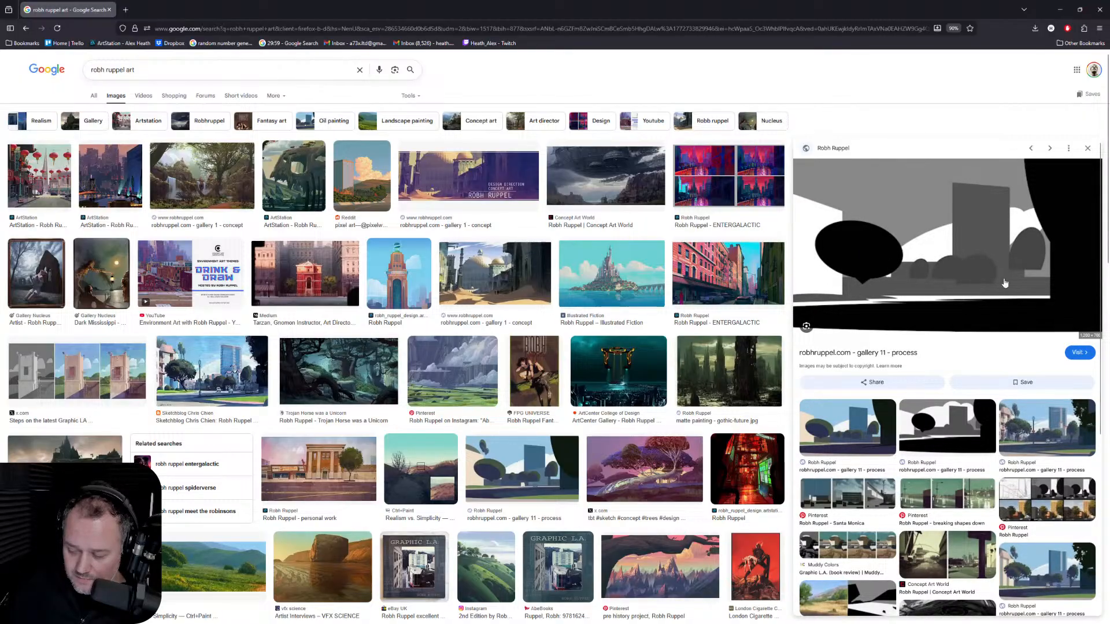
left_click(860, 429)
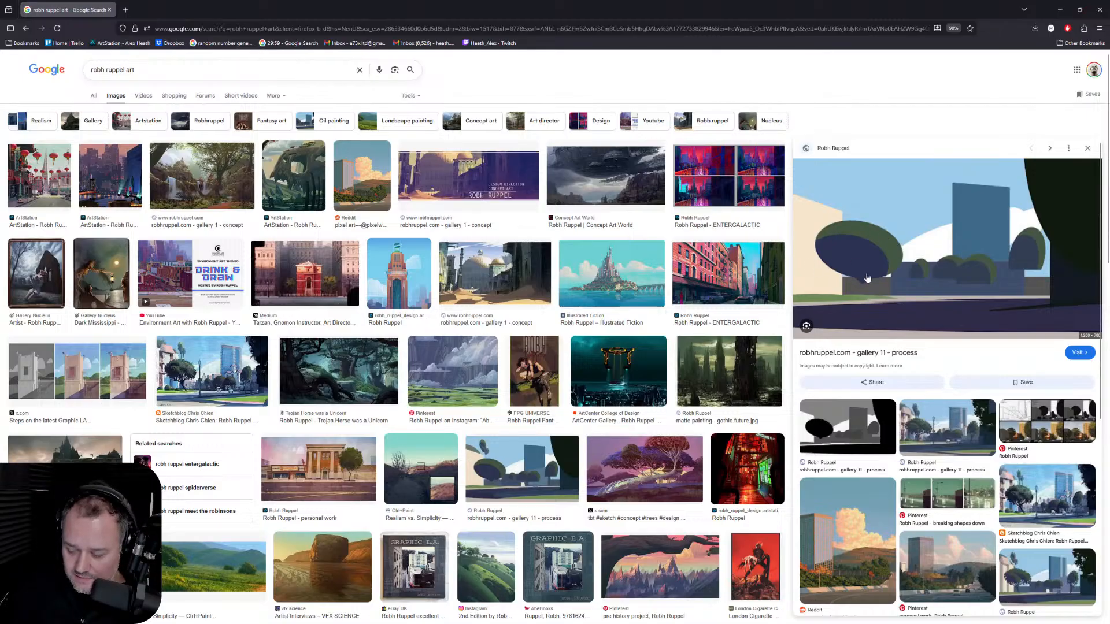
left_click(964, 424)
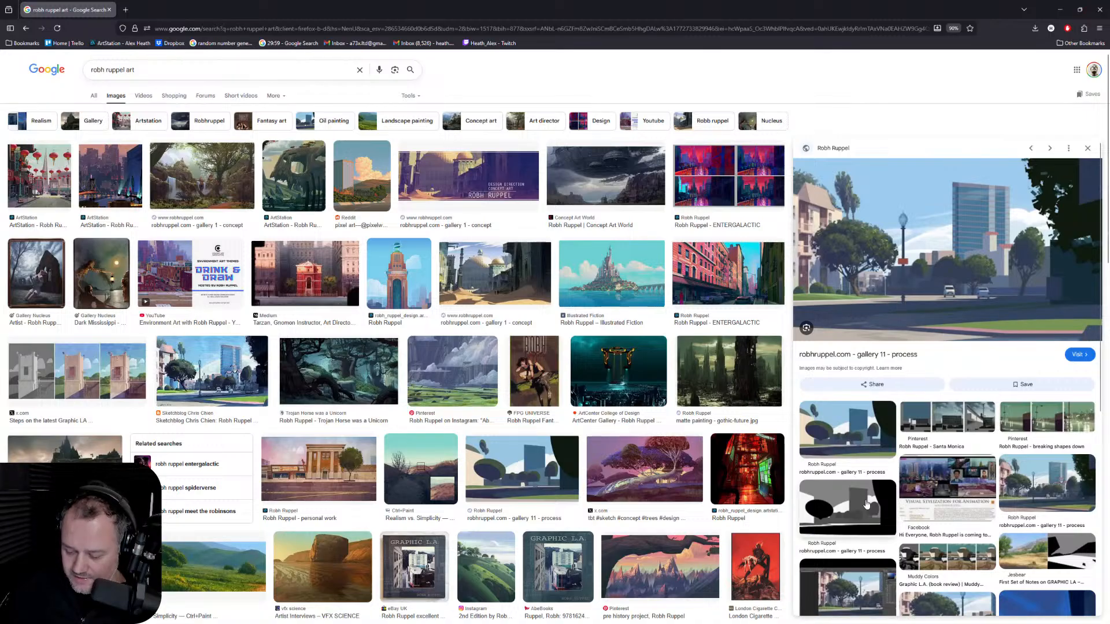
left_click(868, 504)
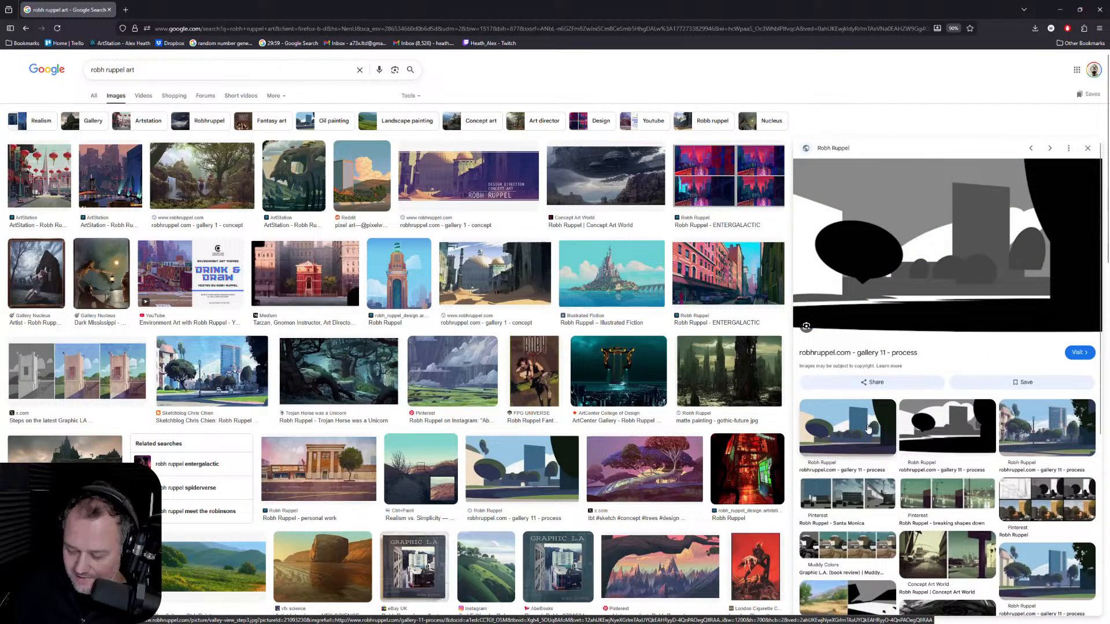
left_click(868, 428)
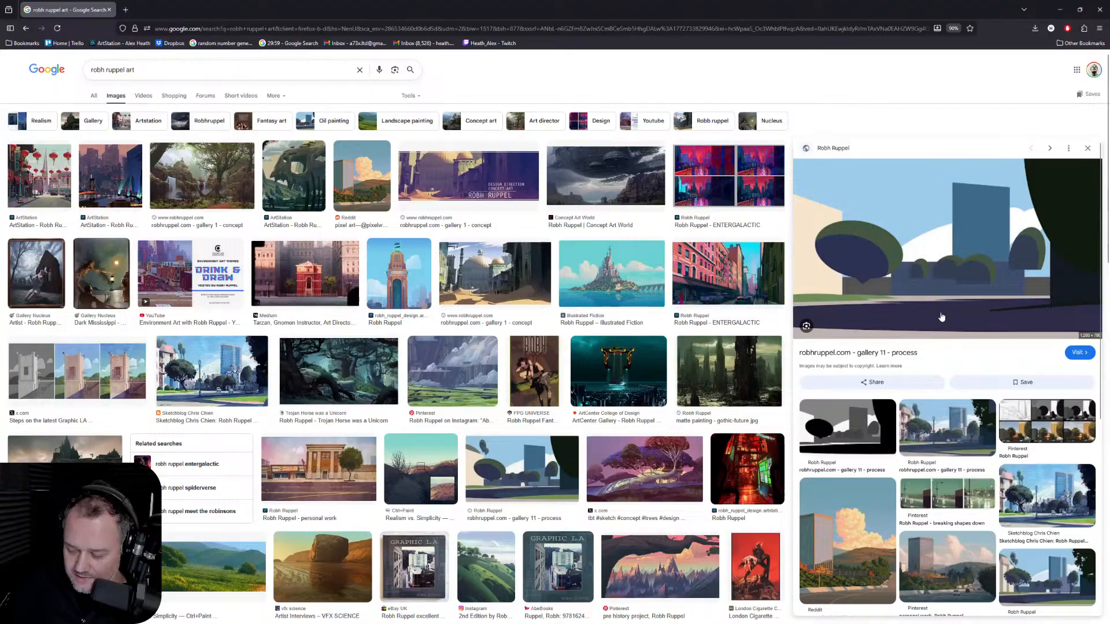
left_click(934, 427)
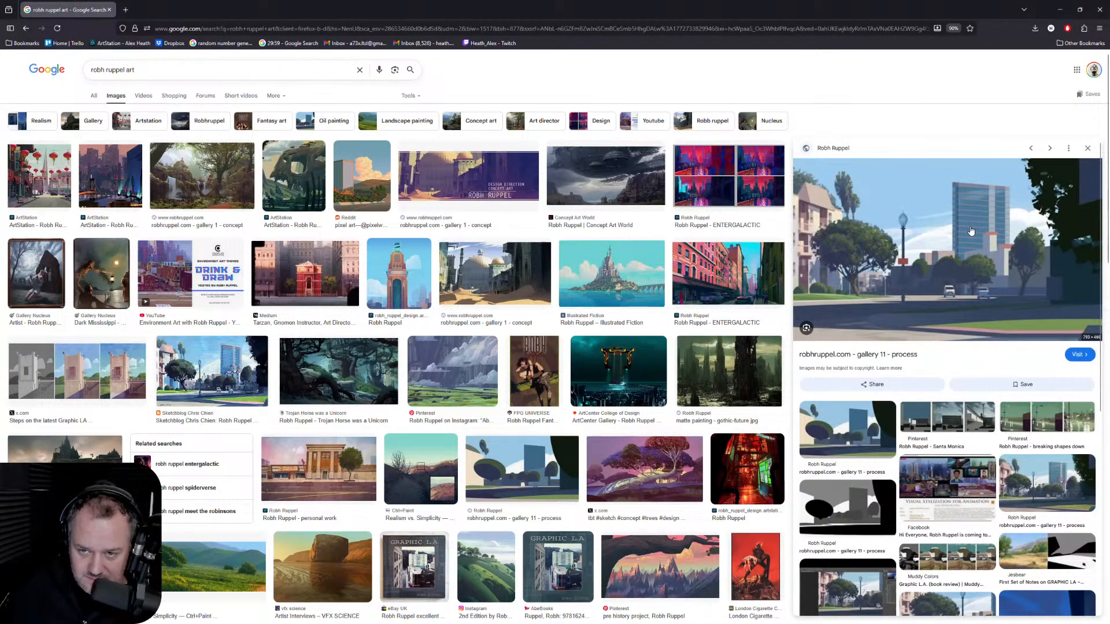
Step: Browse further Robh Ruppel results, preview the Kreated by Krause painting of a dry-docked ship, and return to the cover painting in Photoshop
scroll(468, 301, "down", 5)
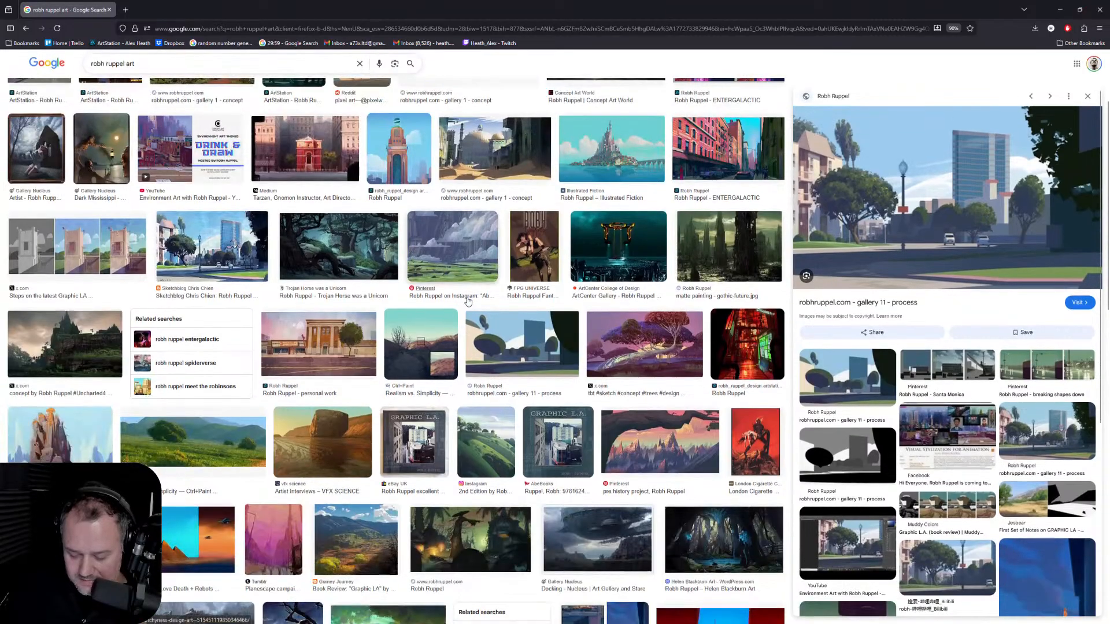
left_click(322, 269)
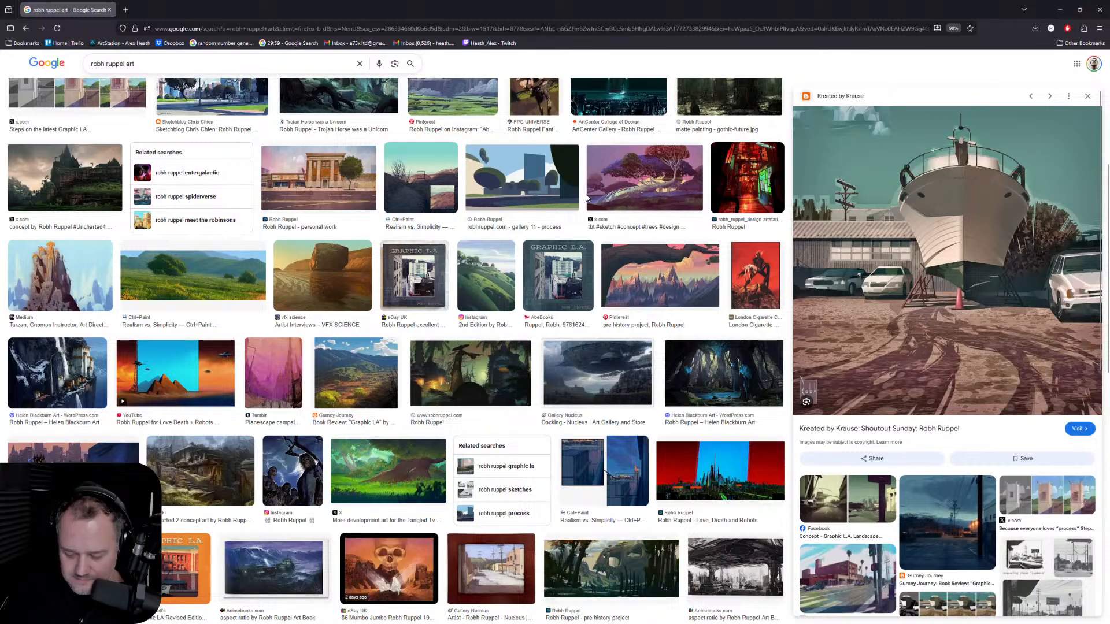
left_click_drag(576, 18, 509, 0)
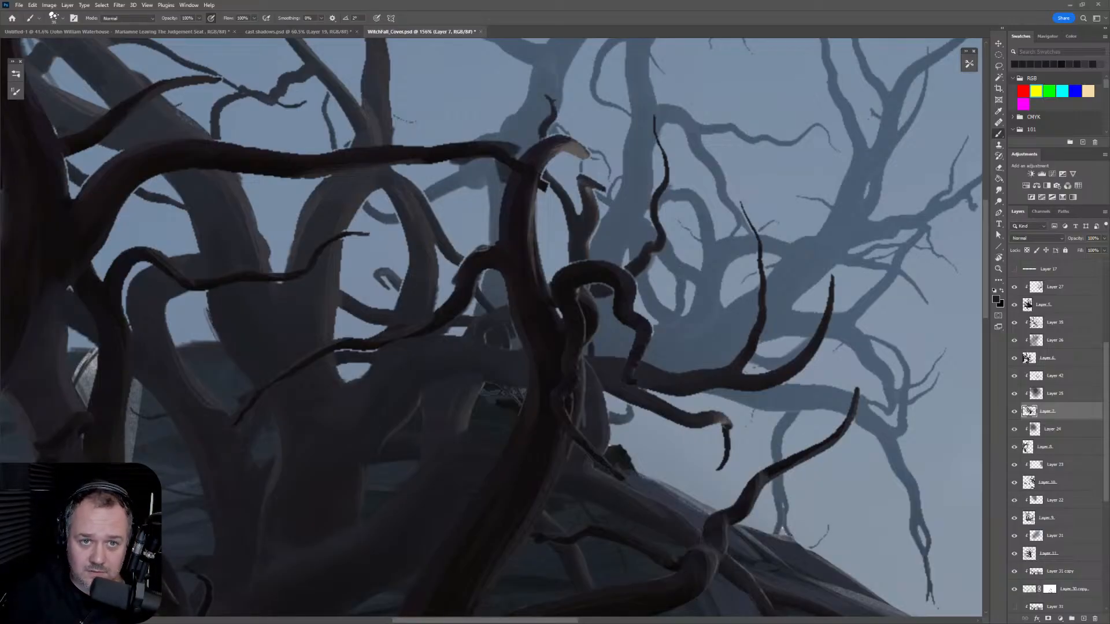
Step: Switch to the browser with the "henry wong art" image results, enlarge it to full screen, and preview the Beyond ROI interview
key("alt+Tab")
left_click_drag(507, 88, 512, 147)
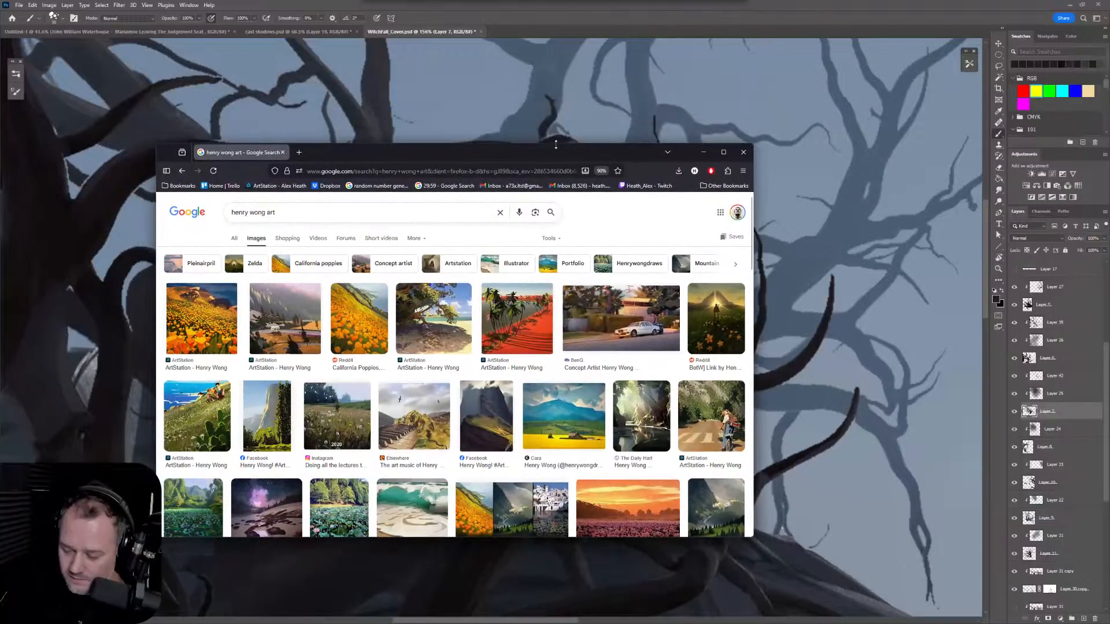
left_click(723, 152)
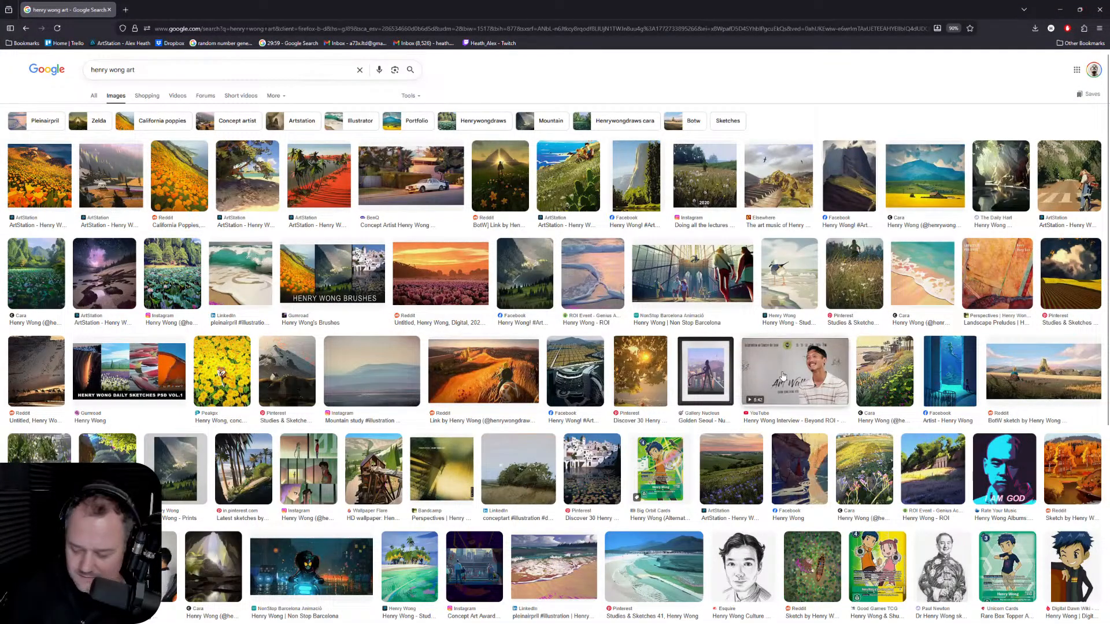
left_click(815, 368)
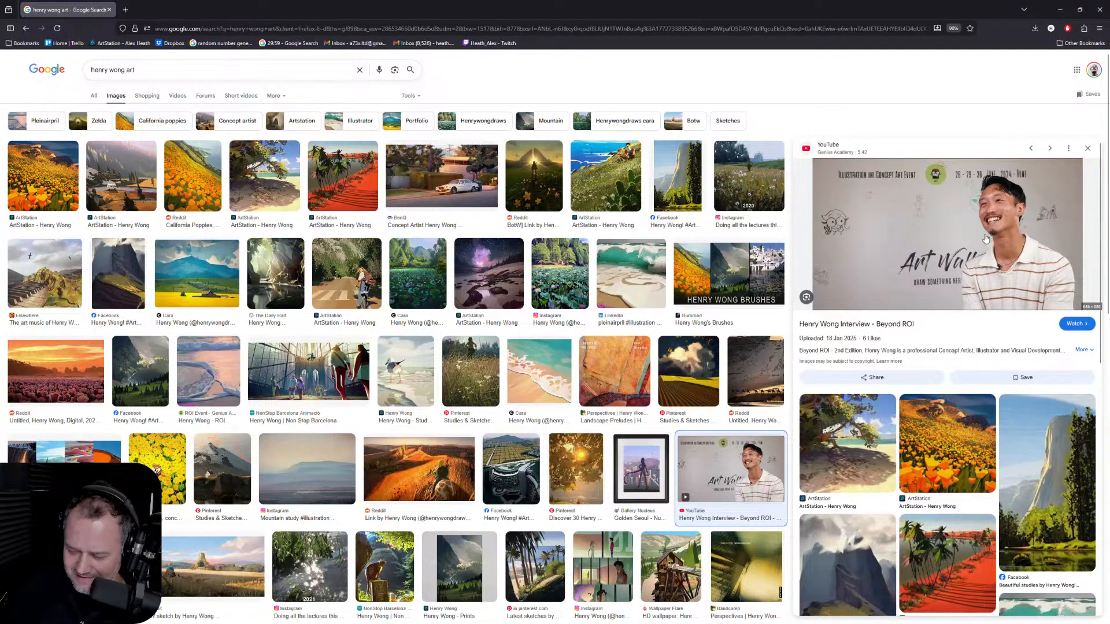
Step: Preview Henry Wong's paintings of the orange poppy field, mountain road, parked white car and cyclist at a crossing
left_click(37, 173)
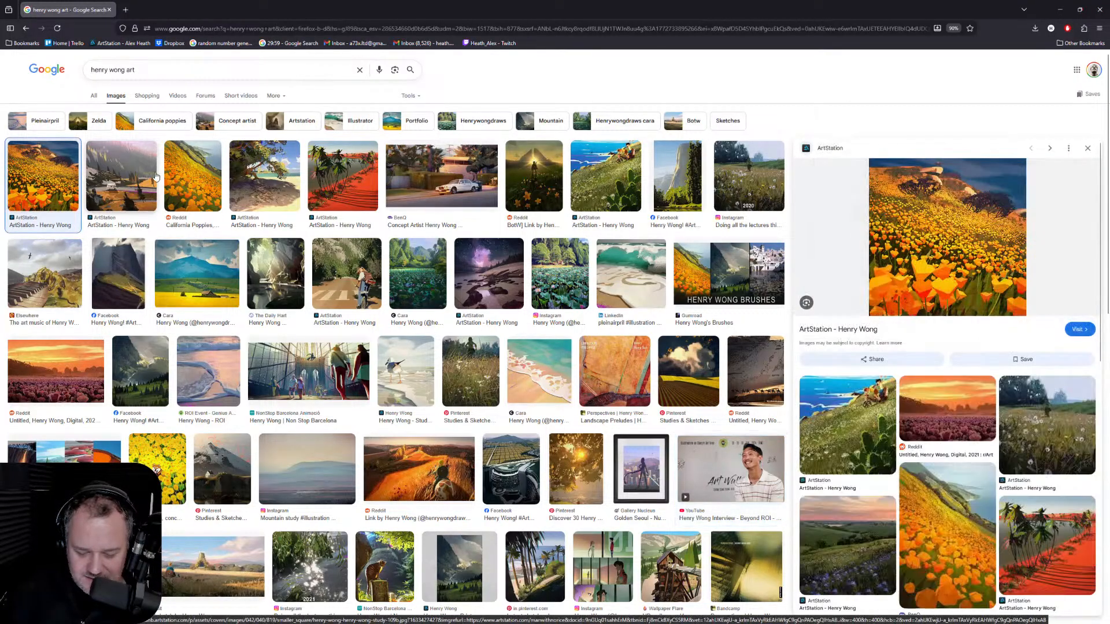
left_click(122, 178)
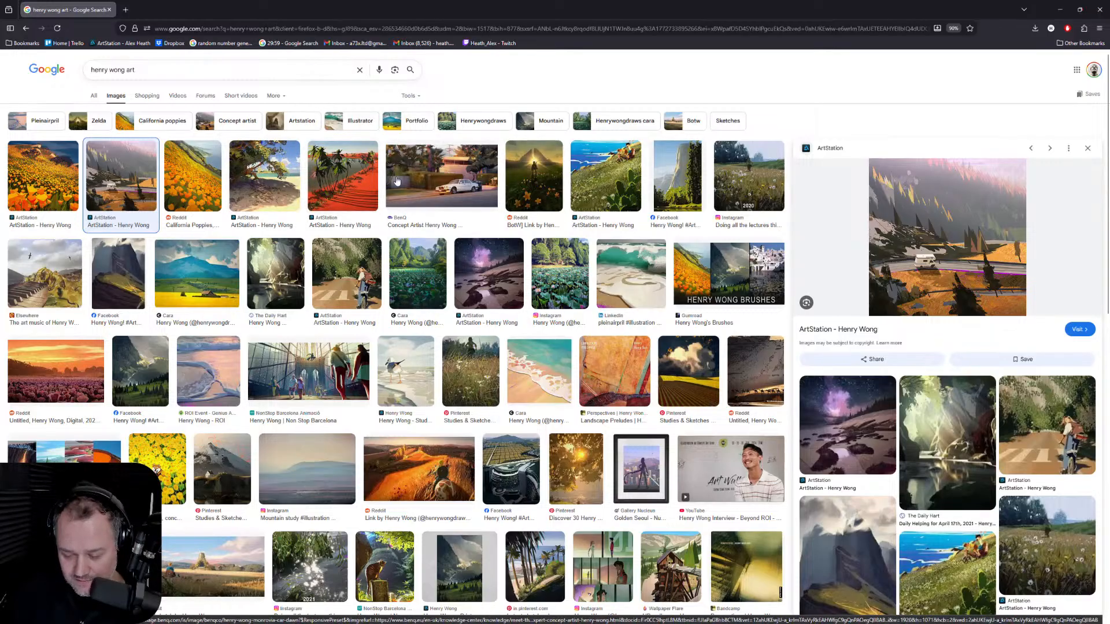
left_click(438, 180)
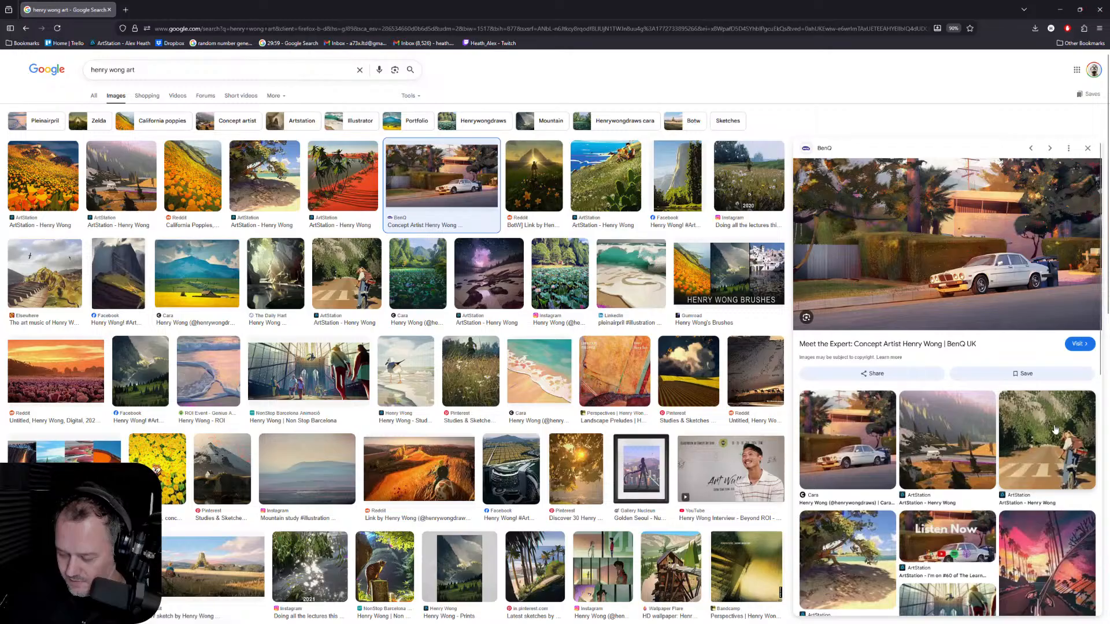
left_click(960, 419)
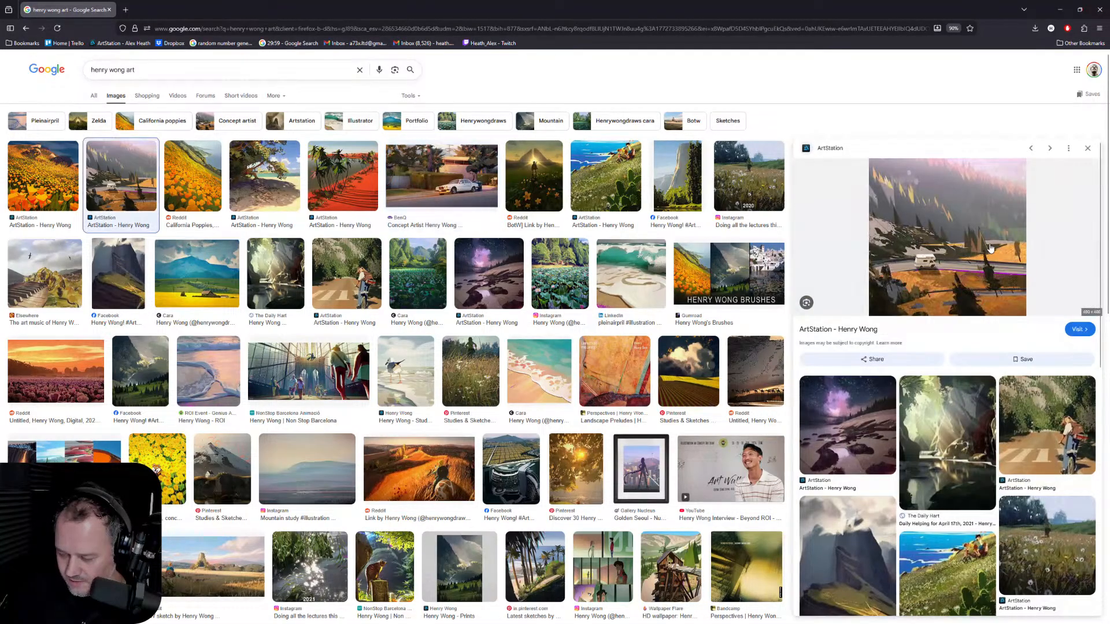
scroll(903, 296, "down", 2)
left_click(1059, 351)
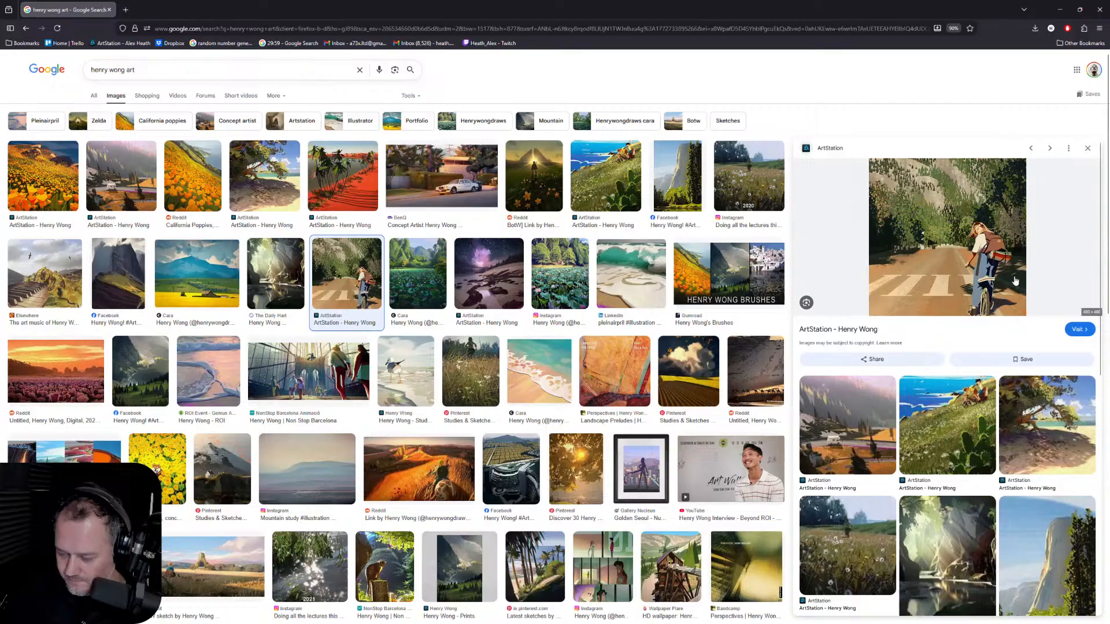
Step: Browse the remaining Henry Wong results and preview the beach painting with the shady tree and its related images
scroll(520, 233, "down", 2)
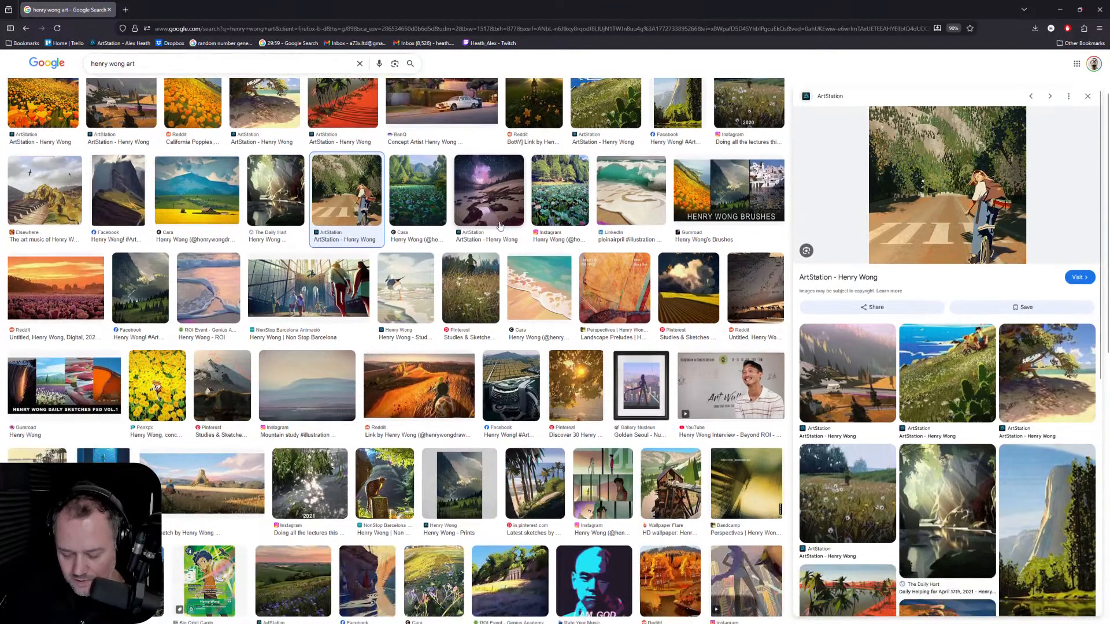
scroll(425, 224, "down", 2)
scroll(387, 227, "down", 1)
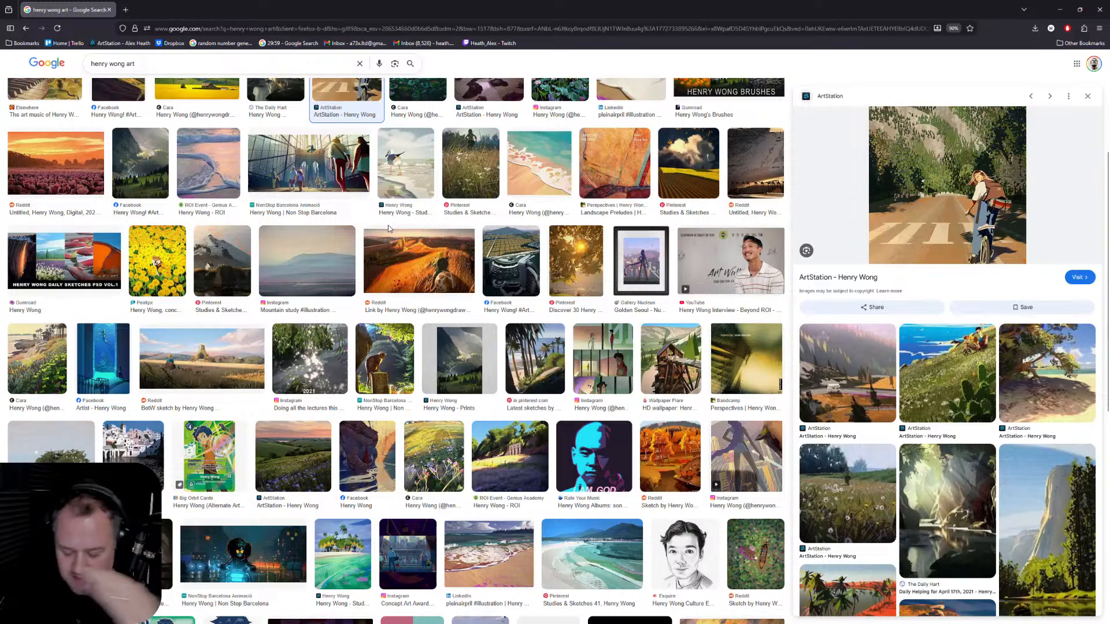
scroll(389, 229, "down", 6)
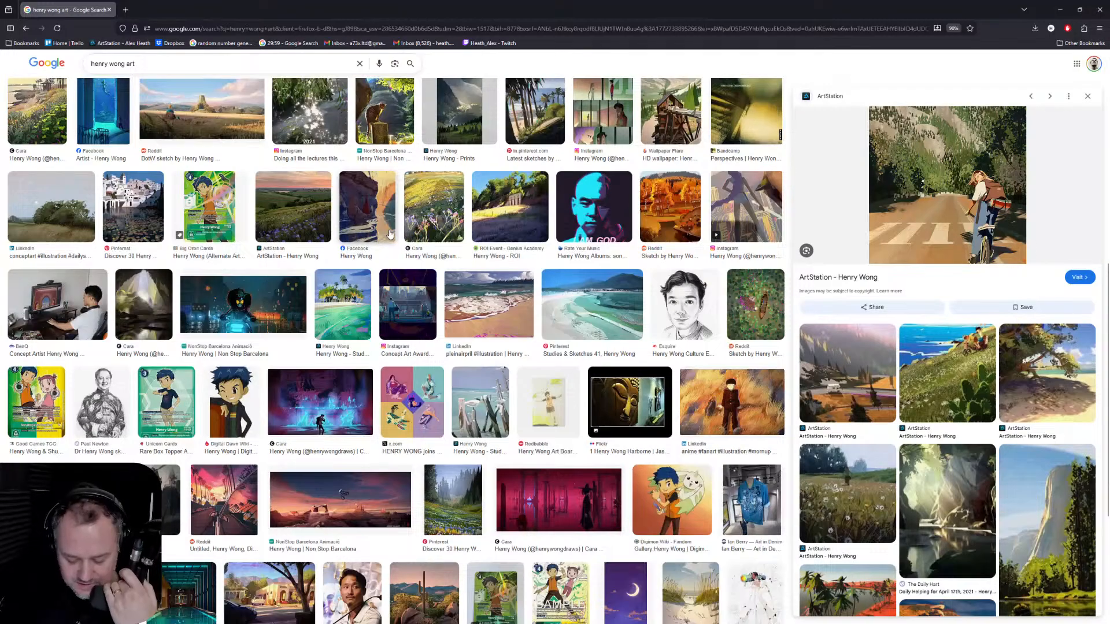
scroll(390, 234, "down", 1)
scroll(422, 299, "up", 4)
scroll(422, 299, "up", 7)
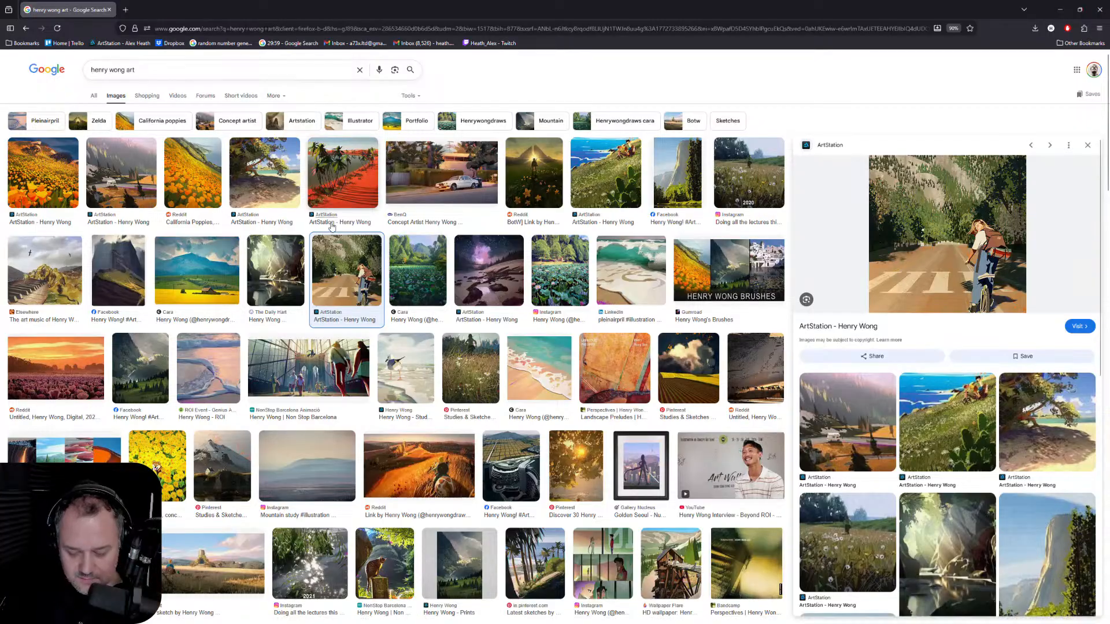
left_click(270, 183)
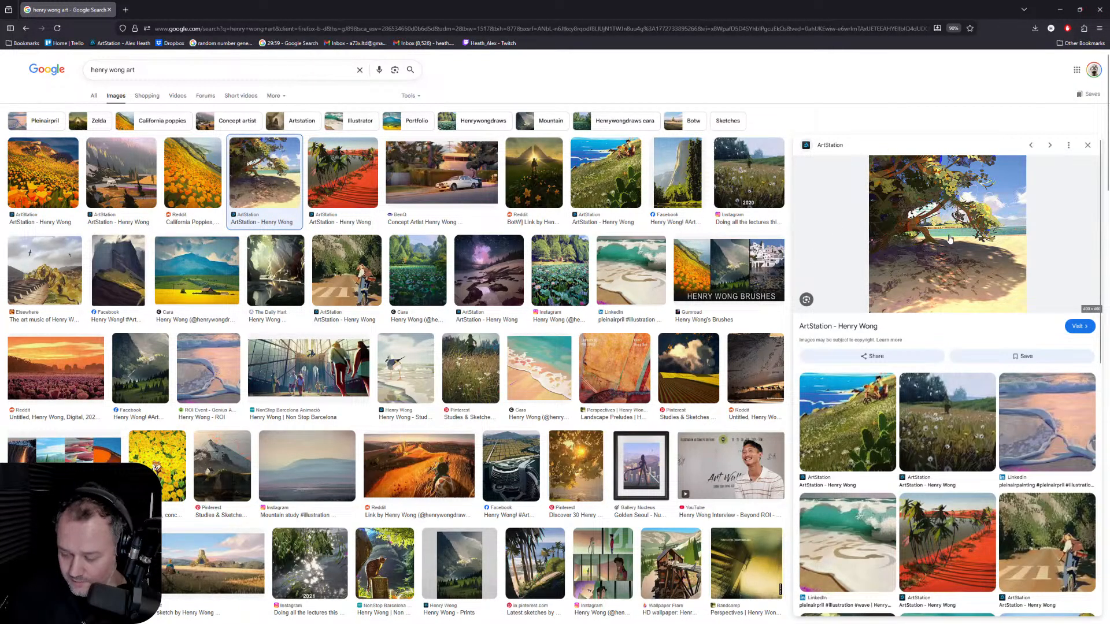
scroll(949, 235, "down", 3)
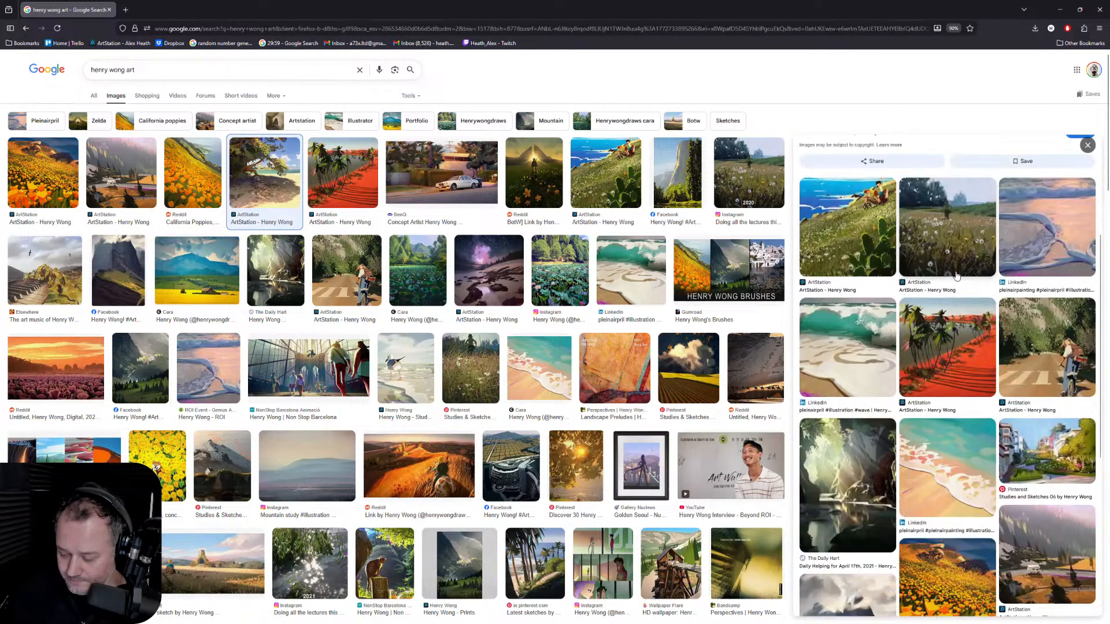
Step: Preview the breaking wave painting, look through its related images, and return to the cover painting in Photoshop
left_click(848, 329)
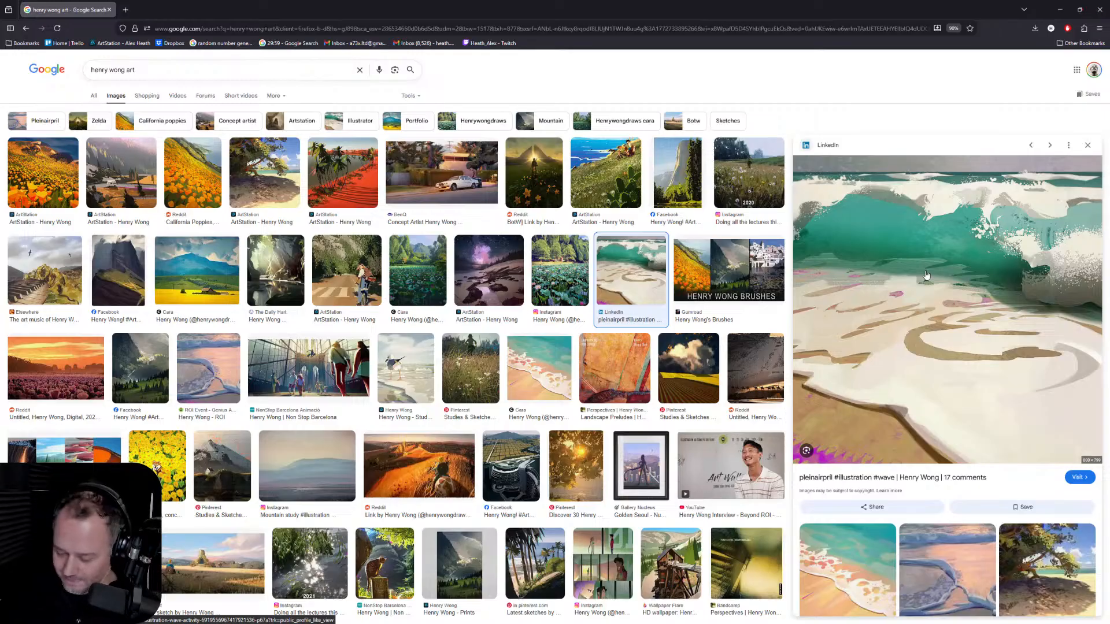
scroll(974, 252, "down", 5)
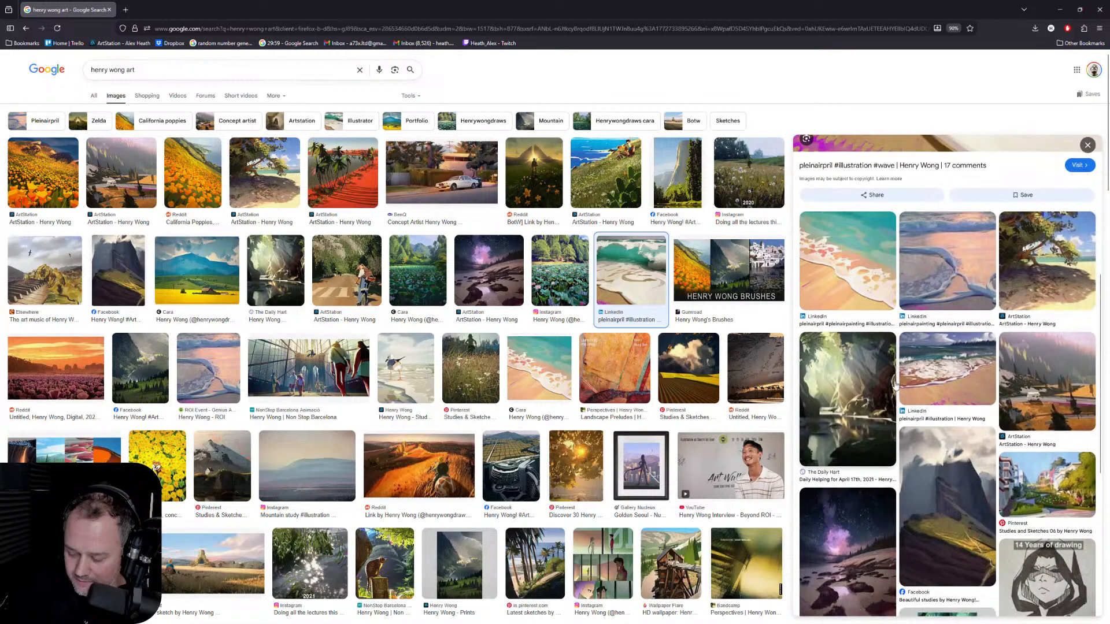
scroll(1018, 347, "down", 3)
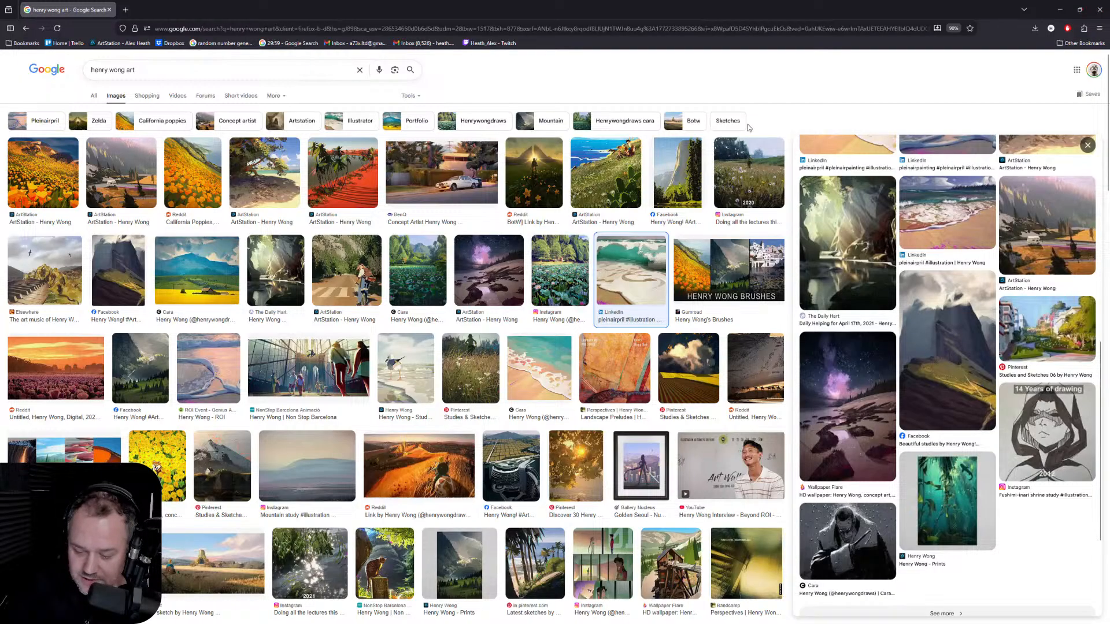
left_click_drag(612, 14, 610, 0)
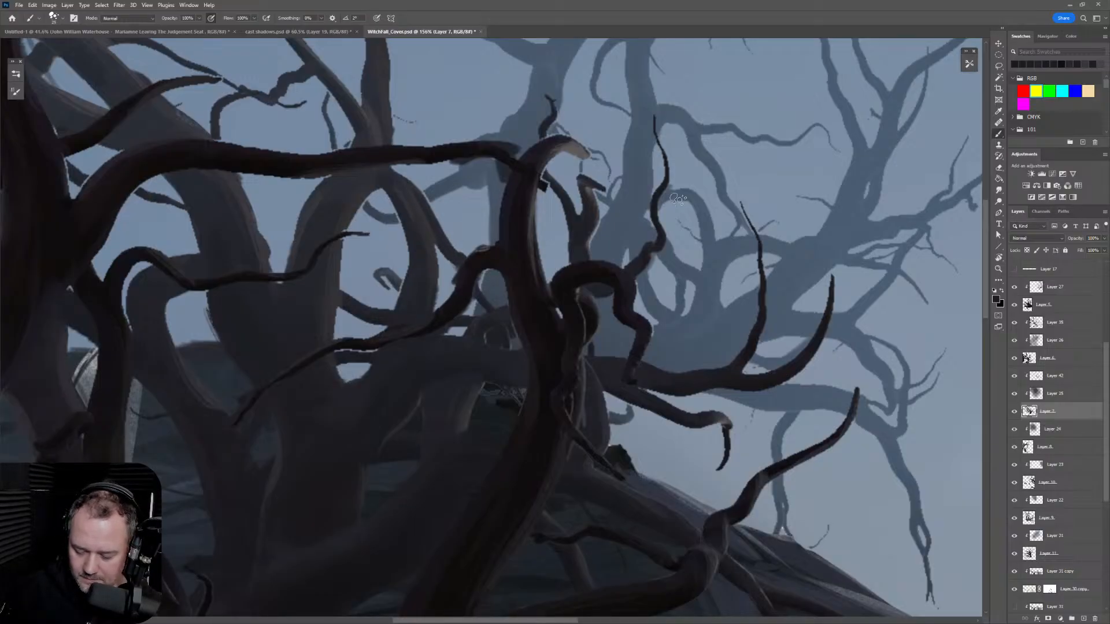
Step: Compare the painting with Layer 7 hidden and shown, and inspect the dark foreground branches and hazy background branches
left_click(1014, 411)
left_click(1015, 412)
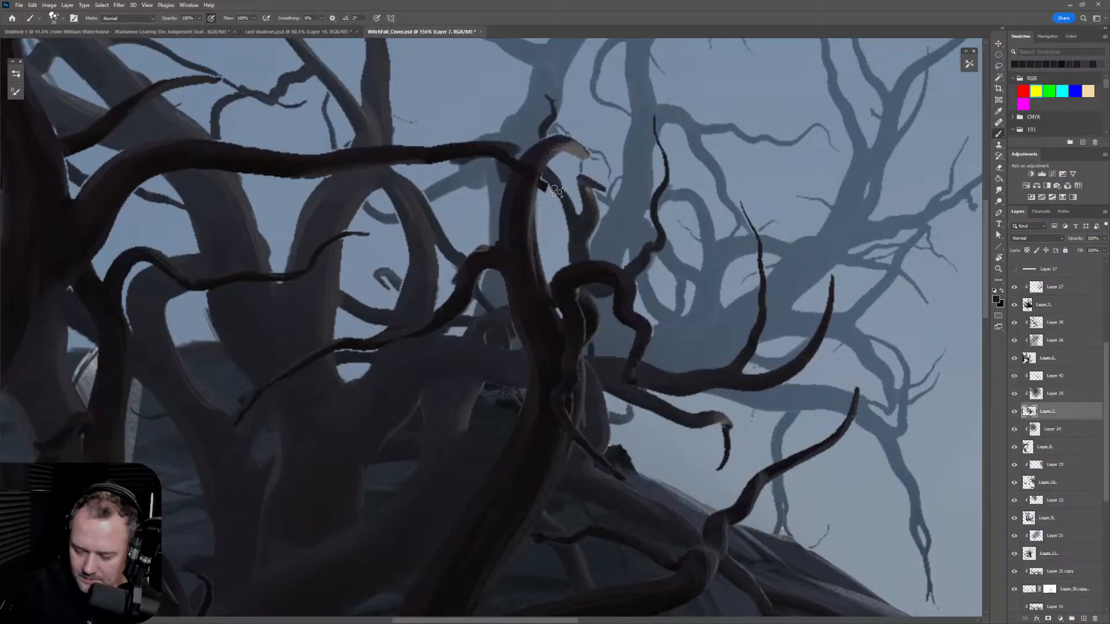
scroll(798, 312, "down", 5)
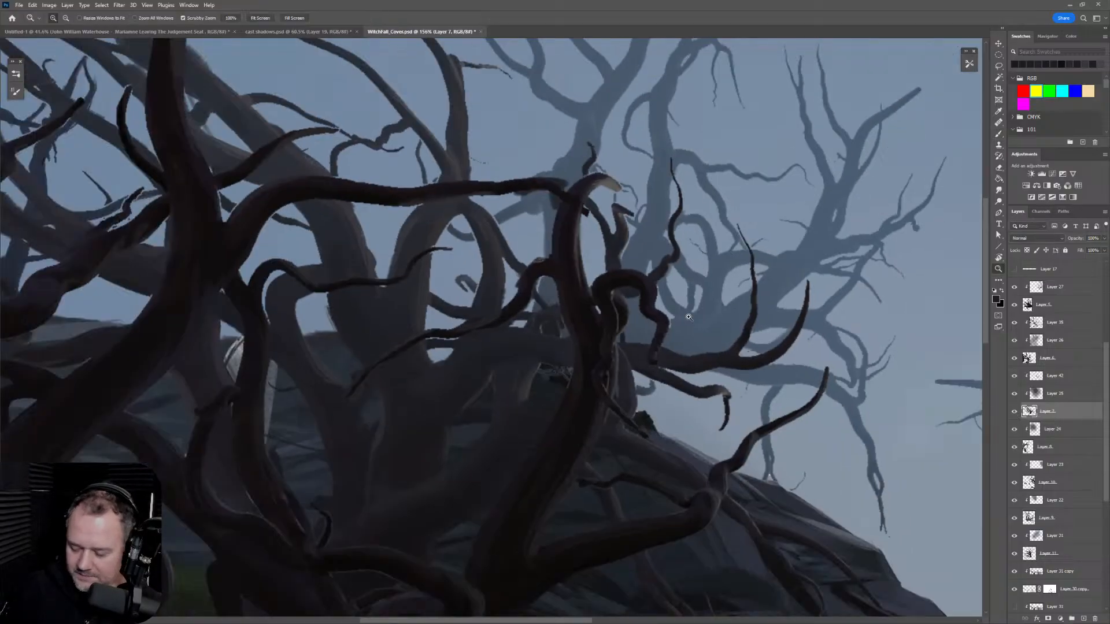
scroll(797, 313, "up", 8)
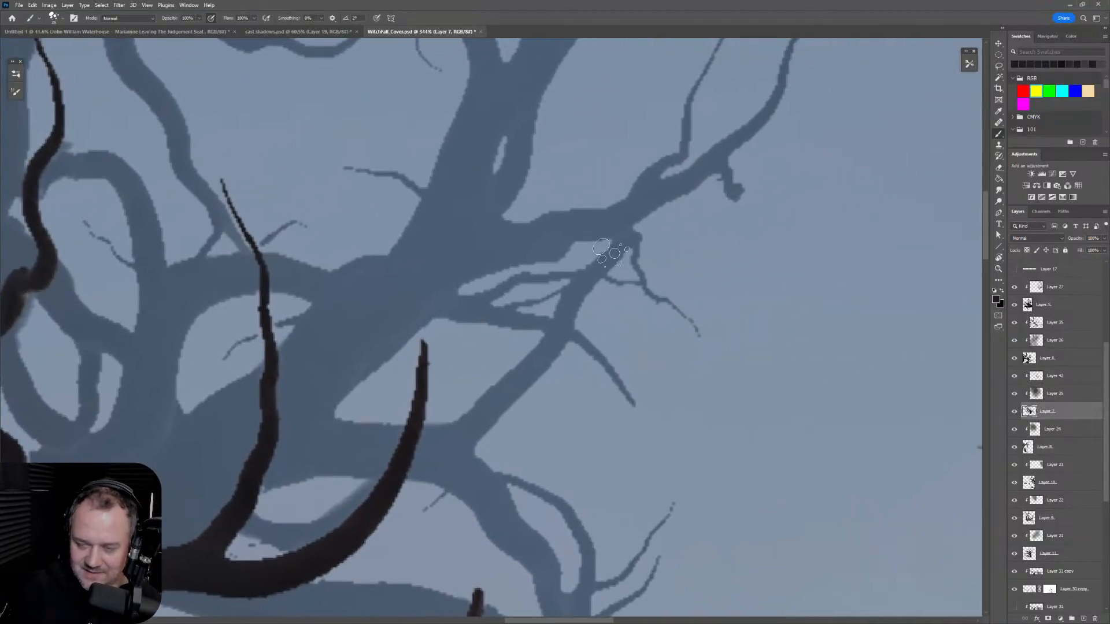
key("ctrl+space")
mouse_move(682, 314)
left_mouse_down()
mouse_move(627, 330)
mouse_move(644, 341)
mouse_move(657, 217)
left_mouse_up()
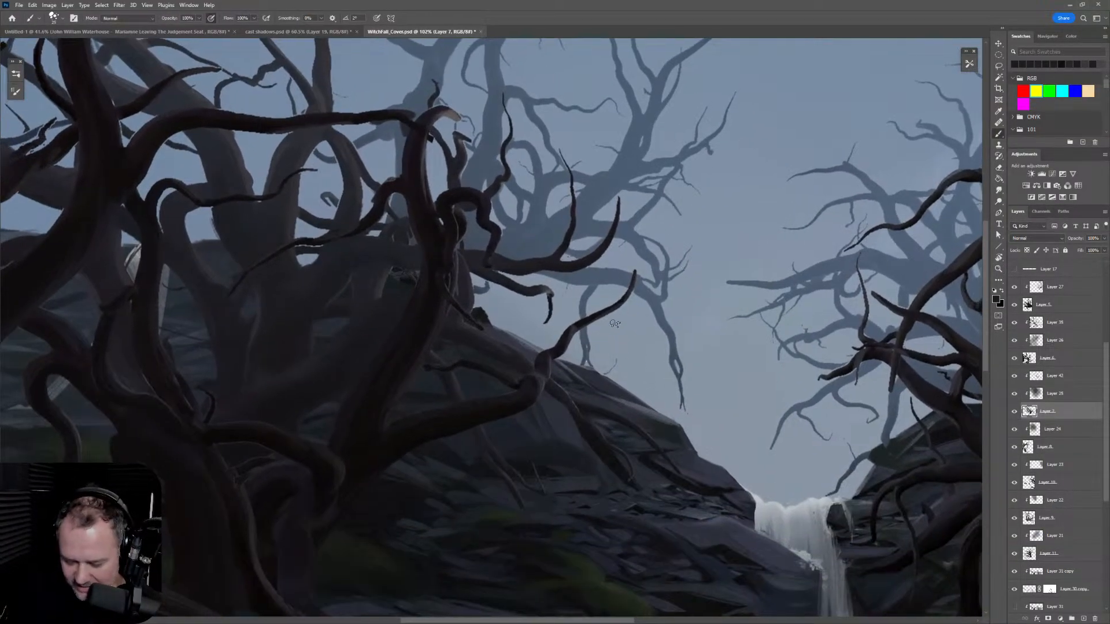
Step: Check Layer 7's contribution to the dark twisted trees by hiding it and showing it again
left_click_drag(672, 294, 691, 404)
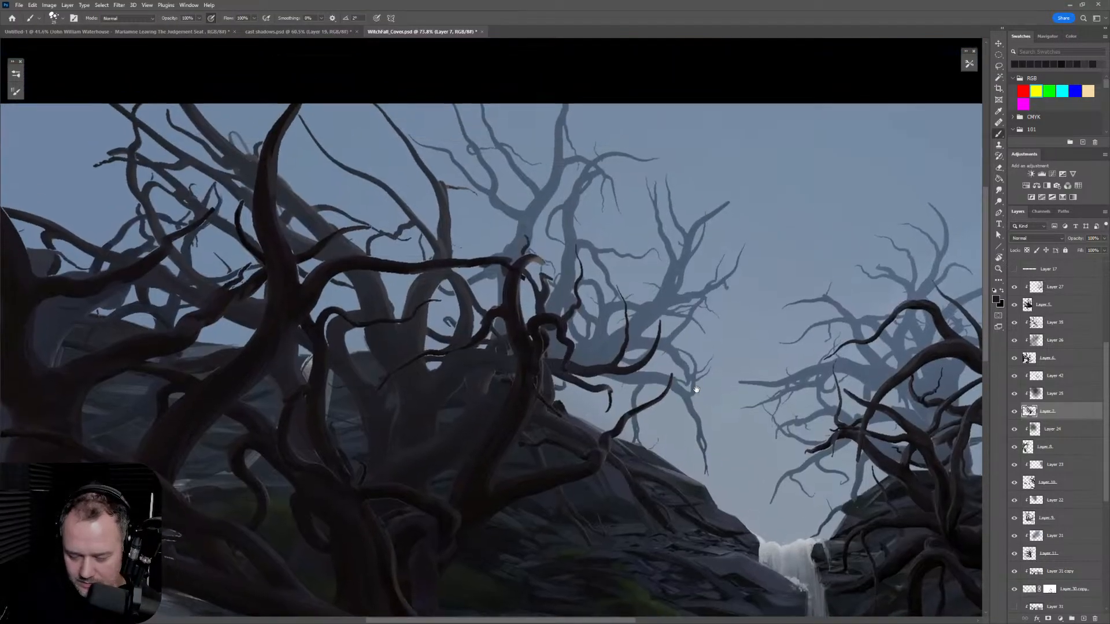
left_click(1015, 411)
left_click(1015, 412)
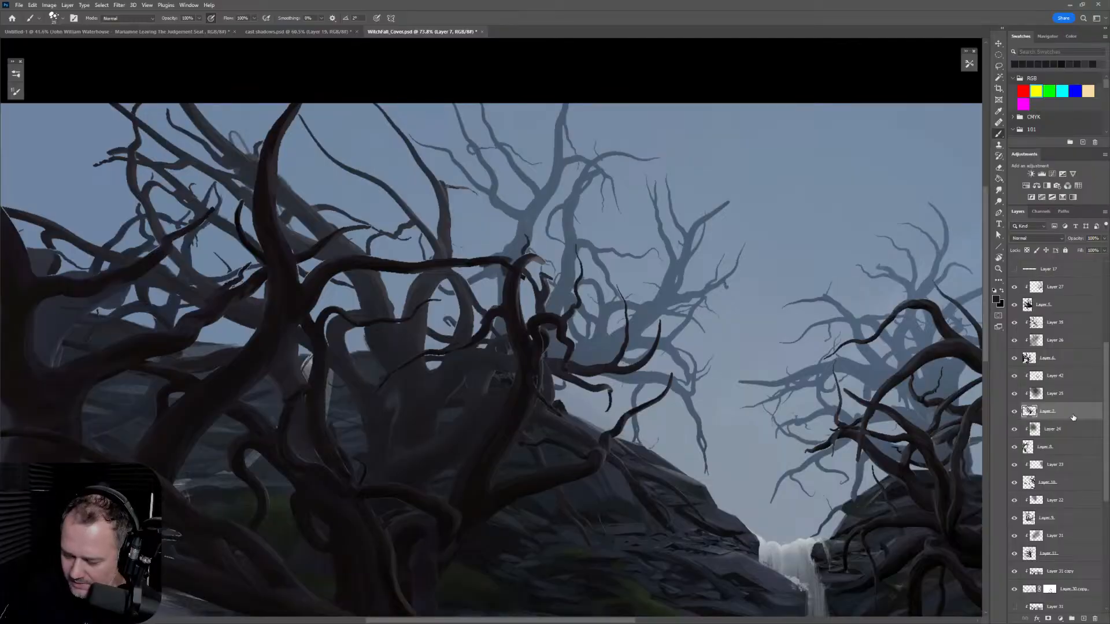
Step: Erase the stray looping twig beside the thick background branches in the painting's upper-left area on Layer 7, using a small eraser
key("e")
left_click_drag(278, 157, 292, 157)
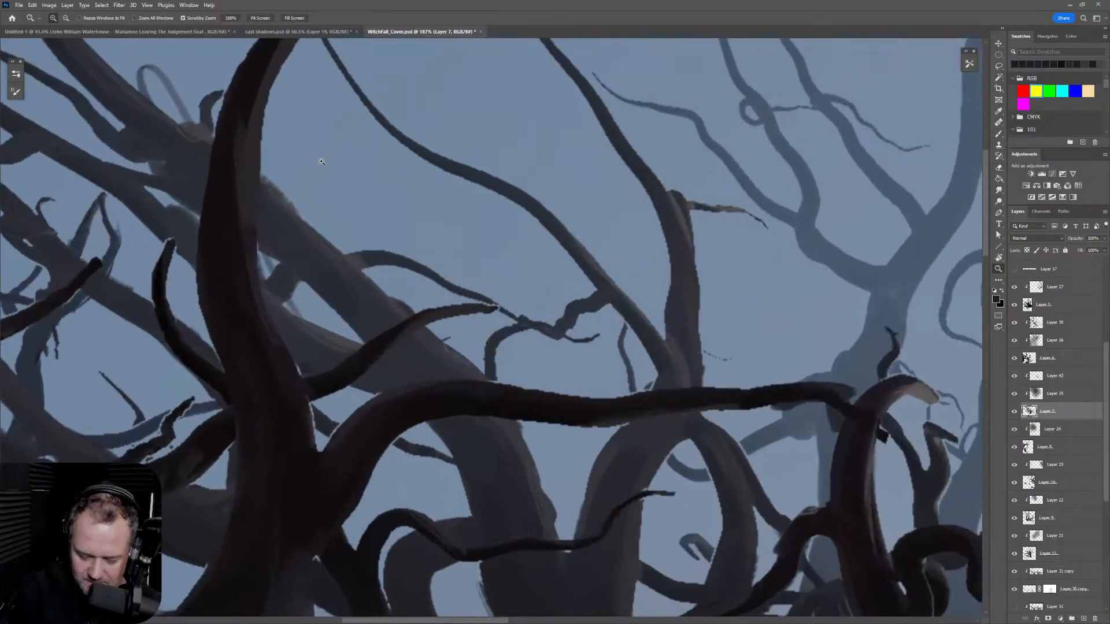
key("bracketleft")
key("bracketleft")
key("bracketleft")
key("bracketleft")
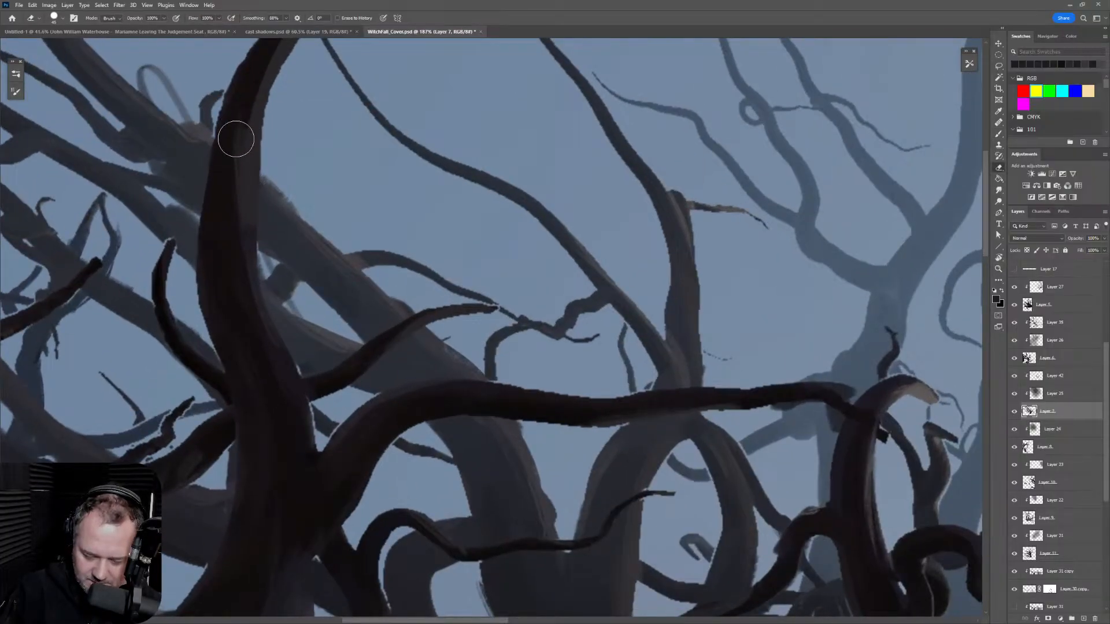
key("b")
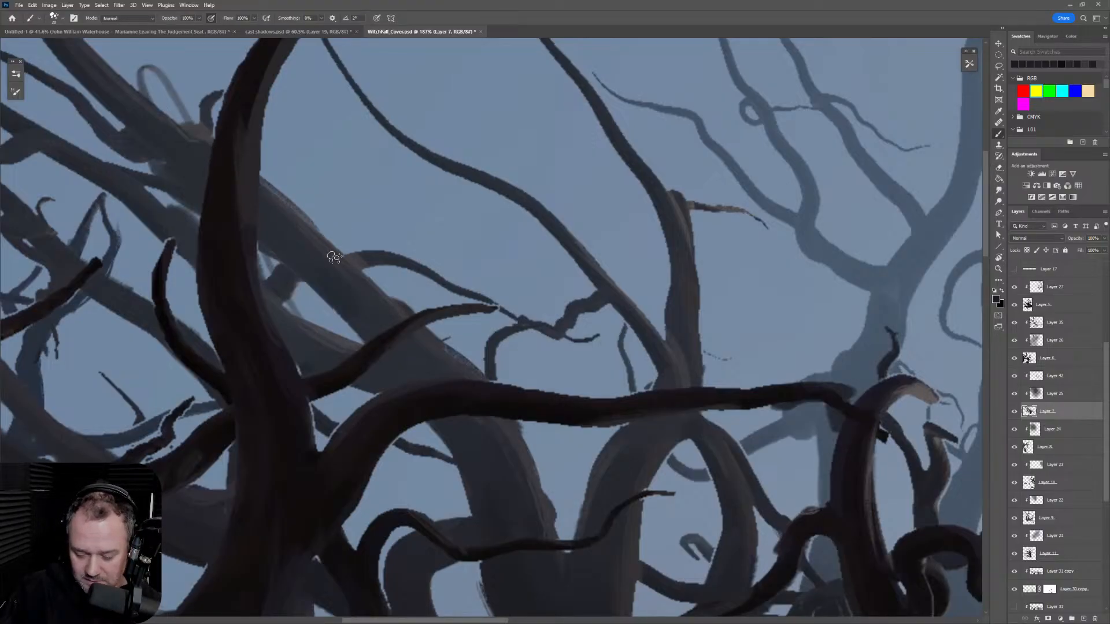
scroll(342, 168, "down", 3)
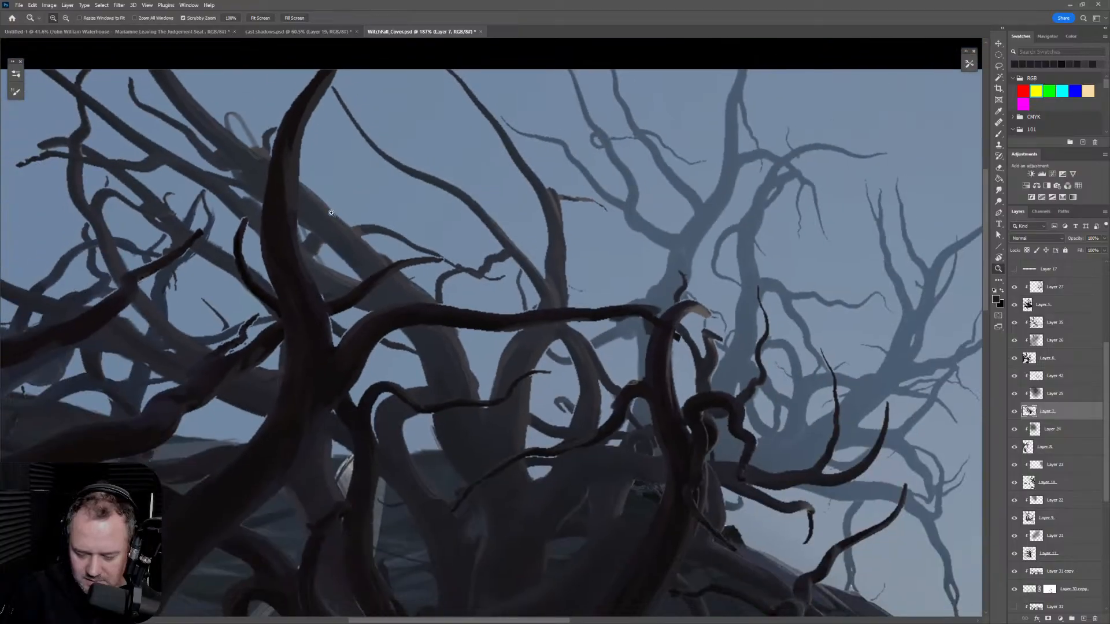
key("e")
mouse_move(188, 89)
left_mouse_down()
mouse_move(226, 136)
mouse_move(227, 122)
left_mouse_up()
key("b")
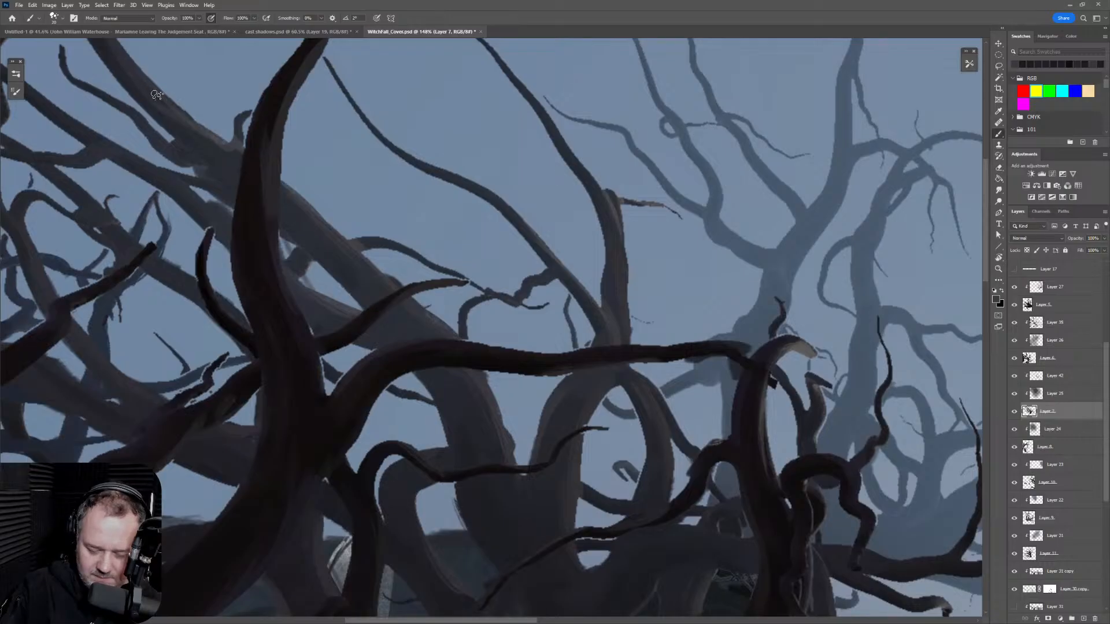
Step: Touch up the thin dark branches in front of the hazy background trunk on Layer 7 with the brush
left_click_drag(682, 316, 627, 327)
left_click_drag(738, 345, 690, 230)
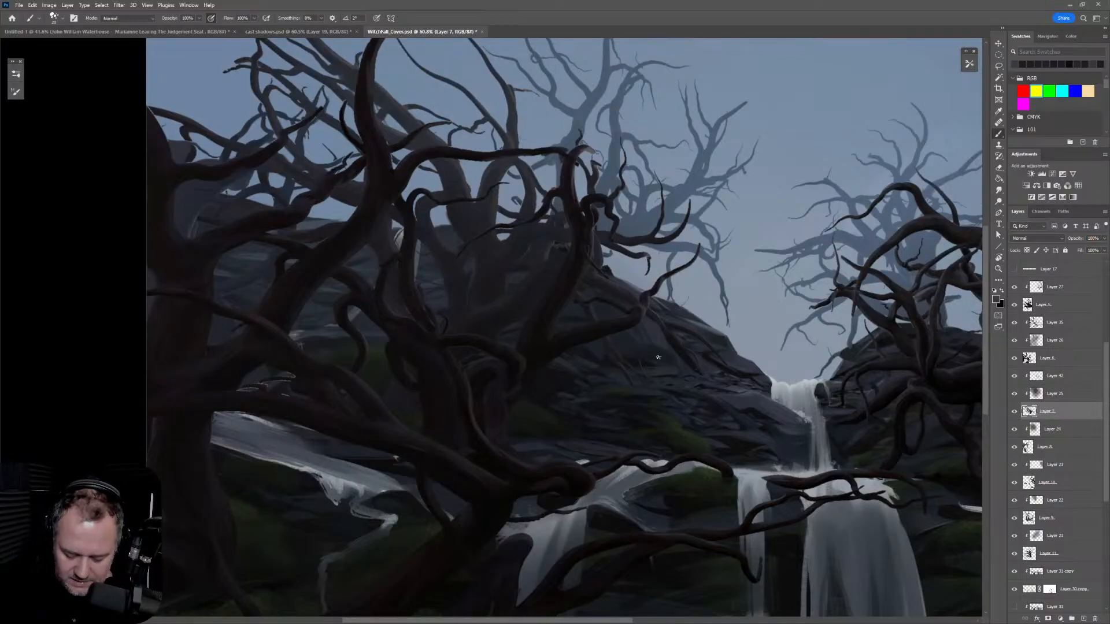
key("e")
scroll(591, 154, "up", 5)
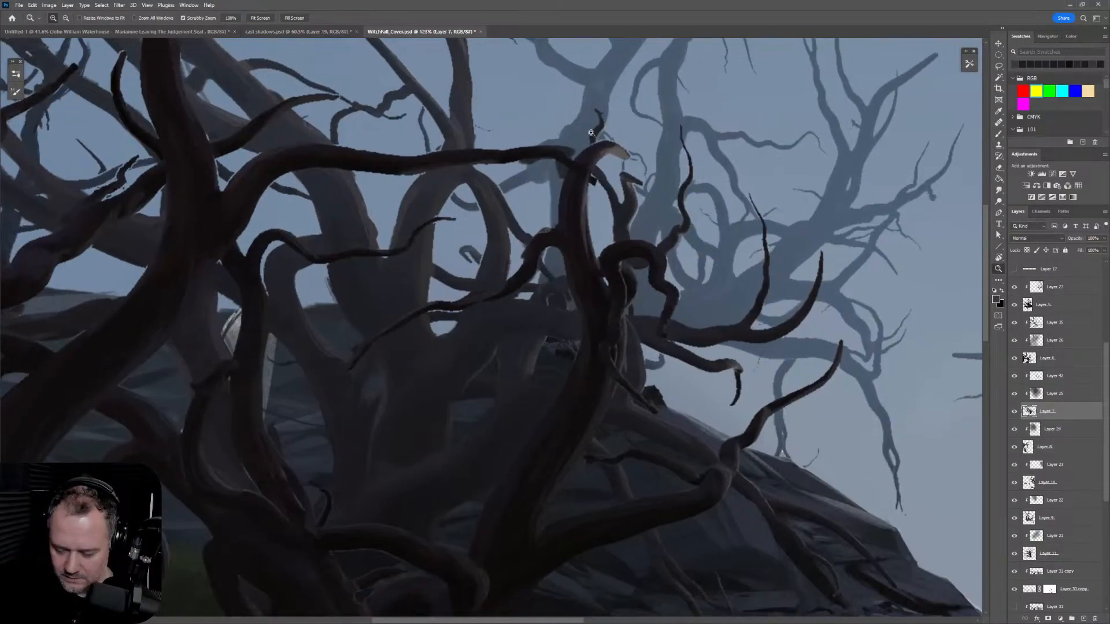
key("r")
left_click_drag(628, 182, 448, 159)
key("b")
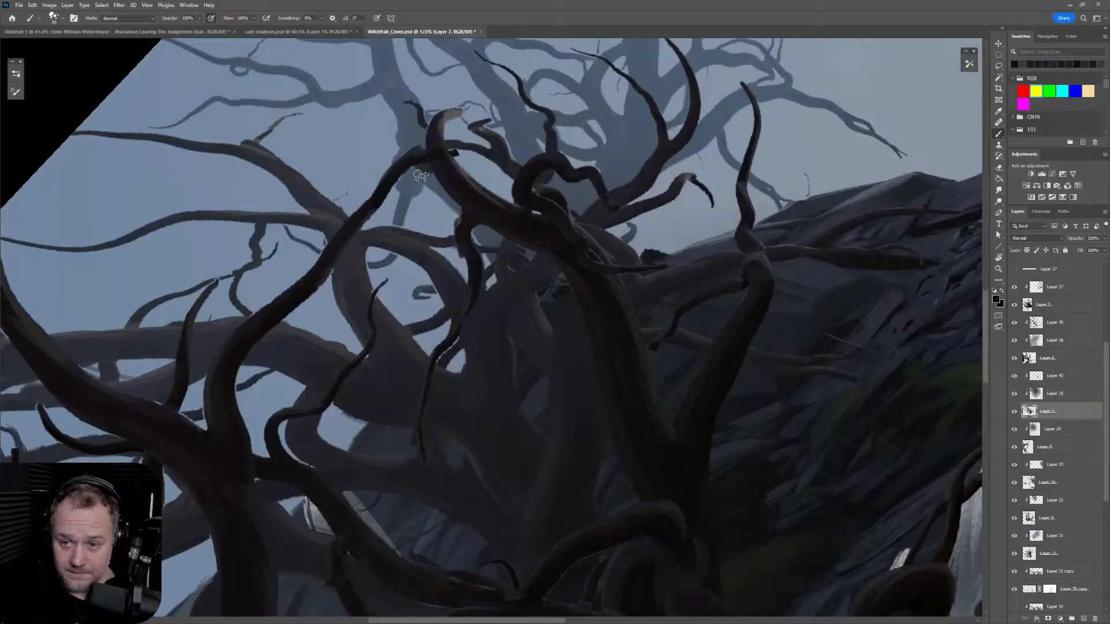
key("z")
mouse_move(521, 193)
left_mouse_down()
mouse_move(482, 239)
mouse_move(554, 258)
left_mouse_up()
key("b")
key("r")
key("z")
left_click_drag(529, 296, 574, 276)
key("b")
key("z")
mouse_move(627, 315)
left_mouse_down()
mouse_move(597, 334)
mouse_move(659, 342)
left_mouse_up()
key("b")
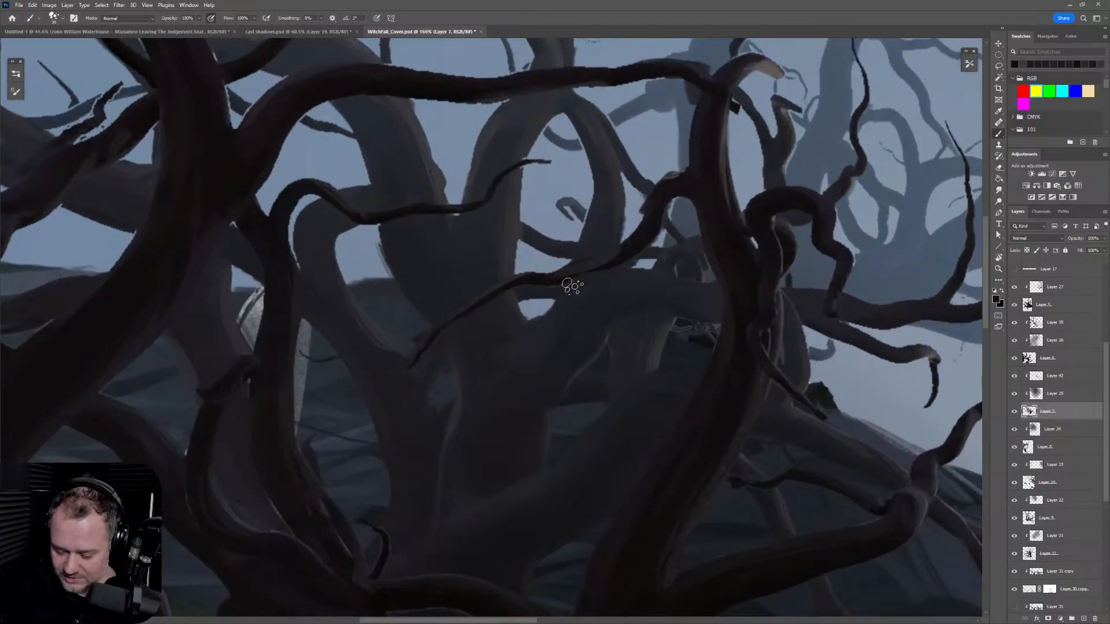
Step: Straighten the rotated canvas view and inspect the foreground and hazy trees on both sides of the waterfall
scroll(642, 346, "down", 5)
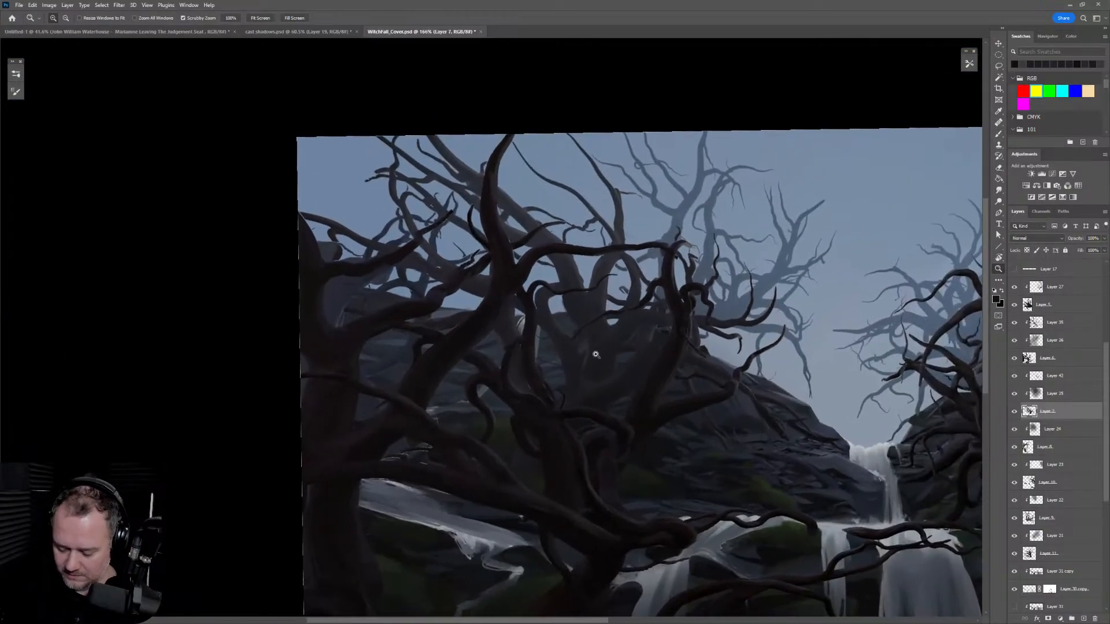
key("r")
left_click_drag(713, 295, 503, 298)
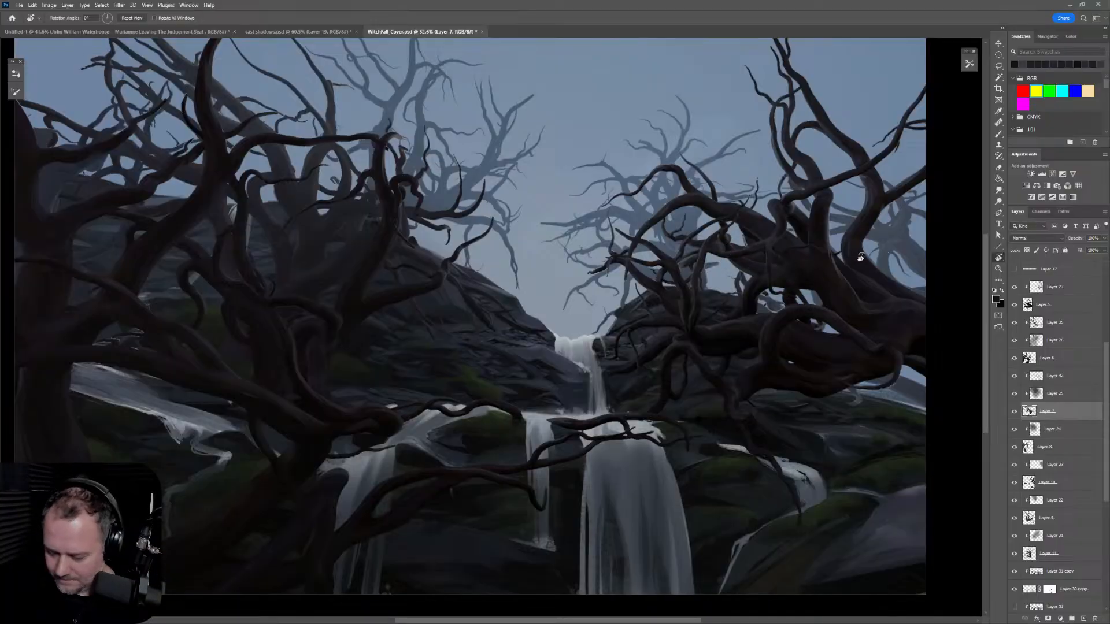
scroll(862, 257, "up", 3)
left_click_drag(867, 272, 698, 323)
key("z")
left_click_drag(347, 277, 555, 293)
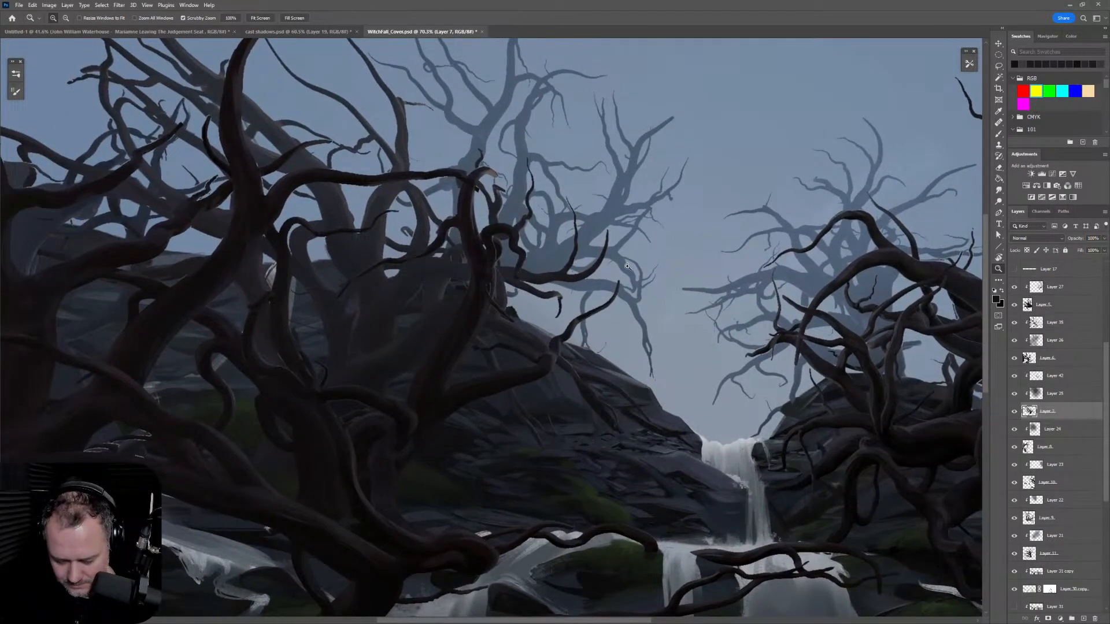
left_click_drag(811, 337, 659, 322)
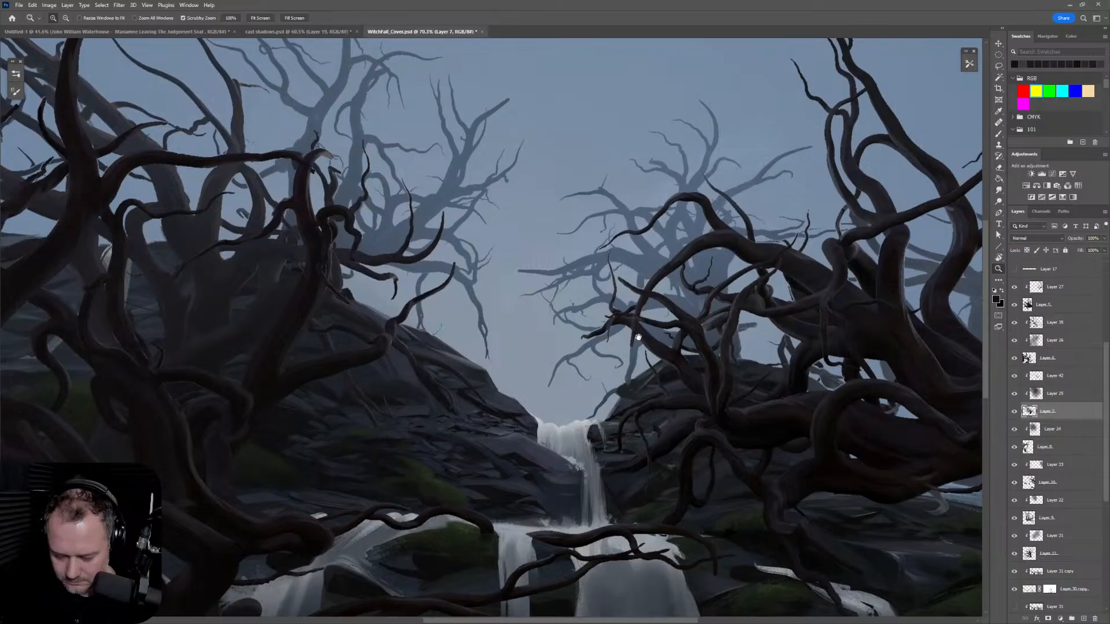
mouse_move(316, 152)
left_mouse_down()
mouse_move(340, 160)
mouse_move(322, 135)
left_mouse_up()
key("b")
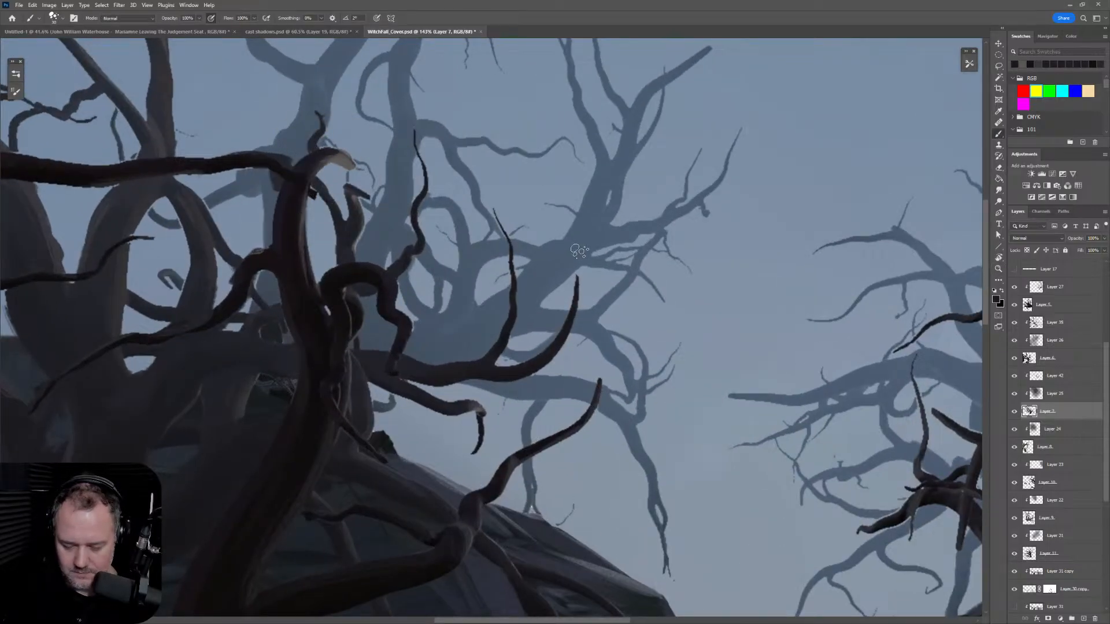
Step: Review the whole composition and examine the central waterfall between the two rocky slopes up close
scroll(576, 248, "down", 6)
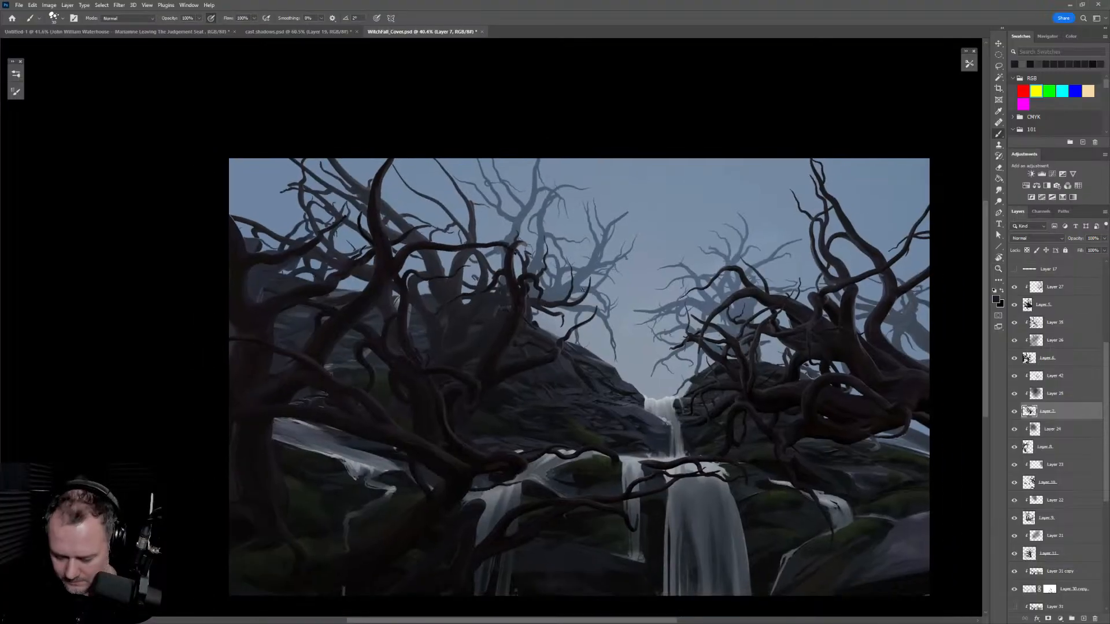
left_click_drag(726, 443, 594, 354)
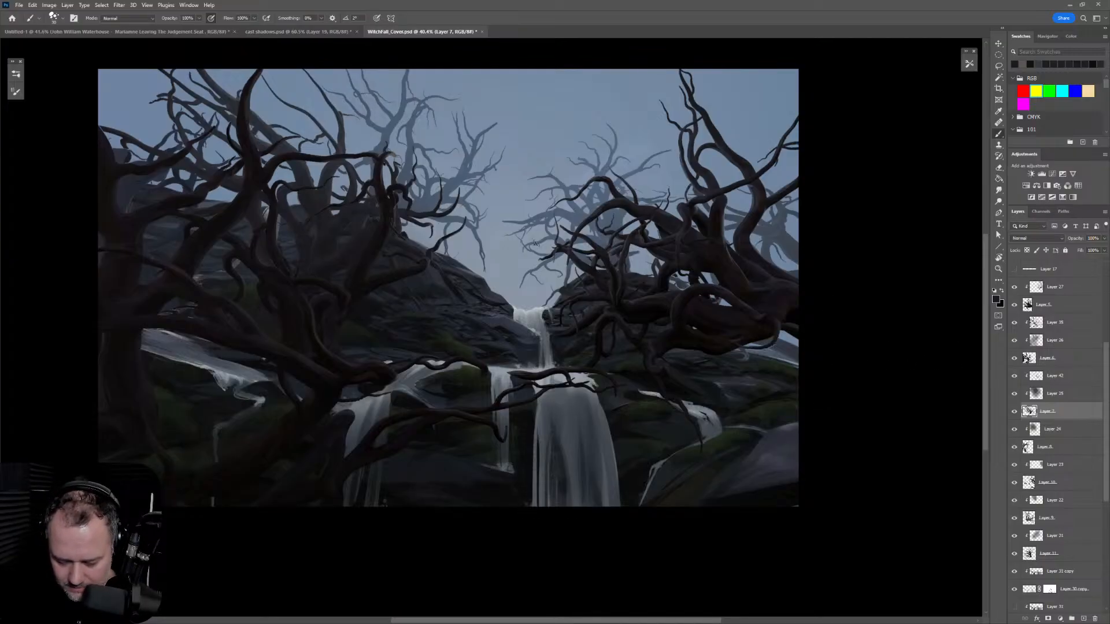
key("z")
mouse_move(457, 203)
left_mouse_down()
mouse_move(384, 271)
mouse_move(626, 279)
left_mouse_up()
key("b")
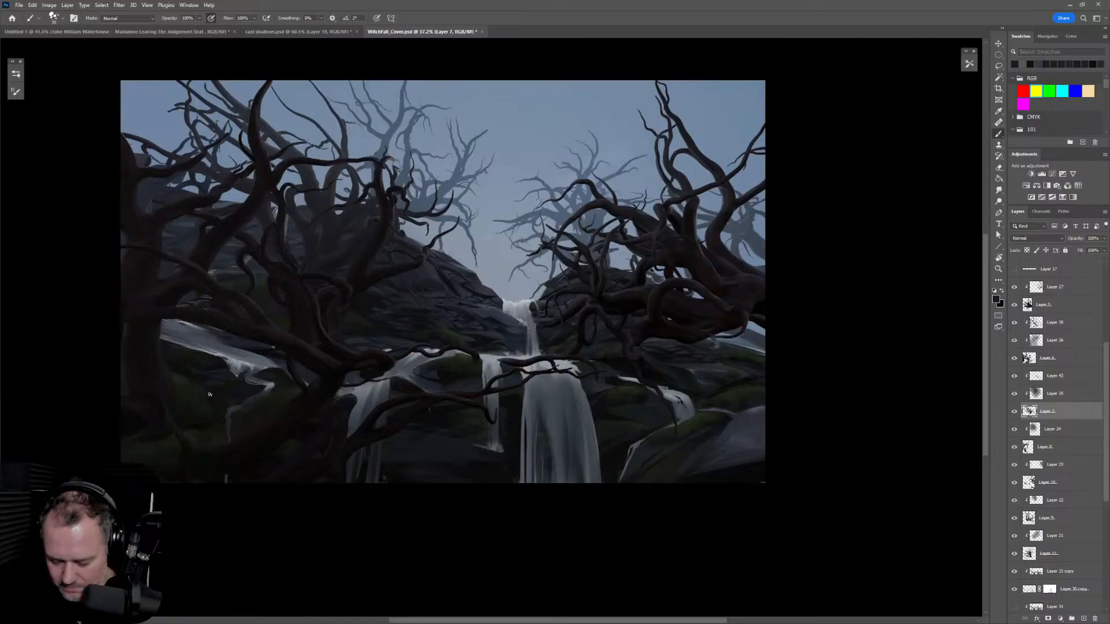
key("z")
left_click_drag(501, 309, 602, 305)
key("b")
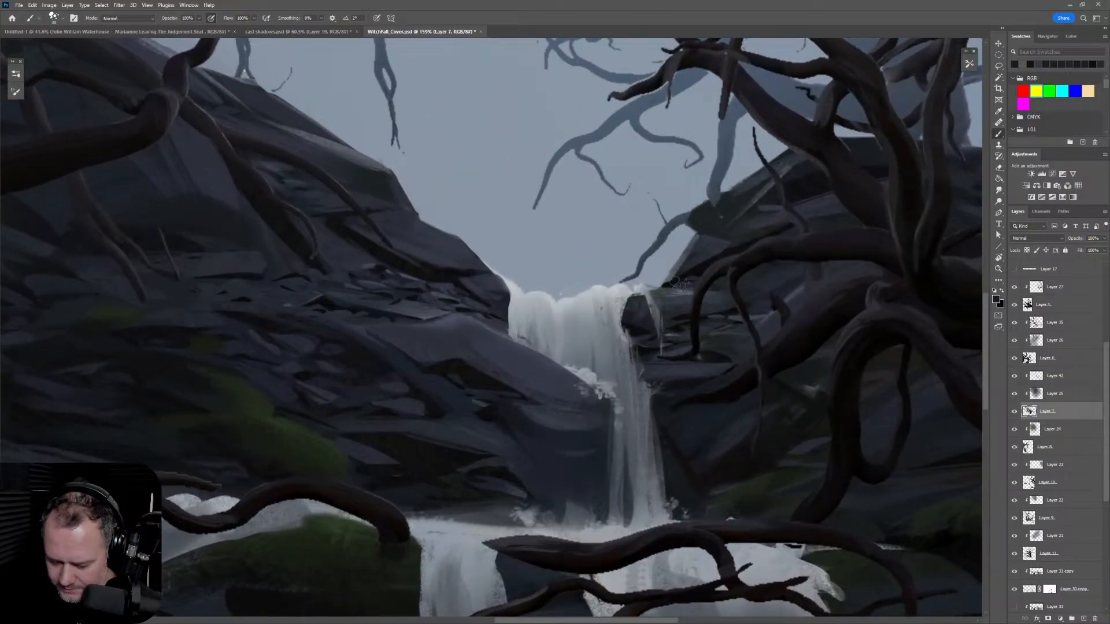
key("z")
left_click_drag(681, 275, 653, 352)
key("b")
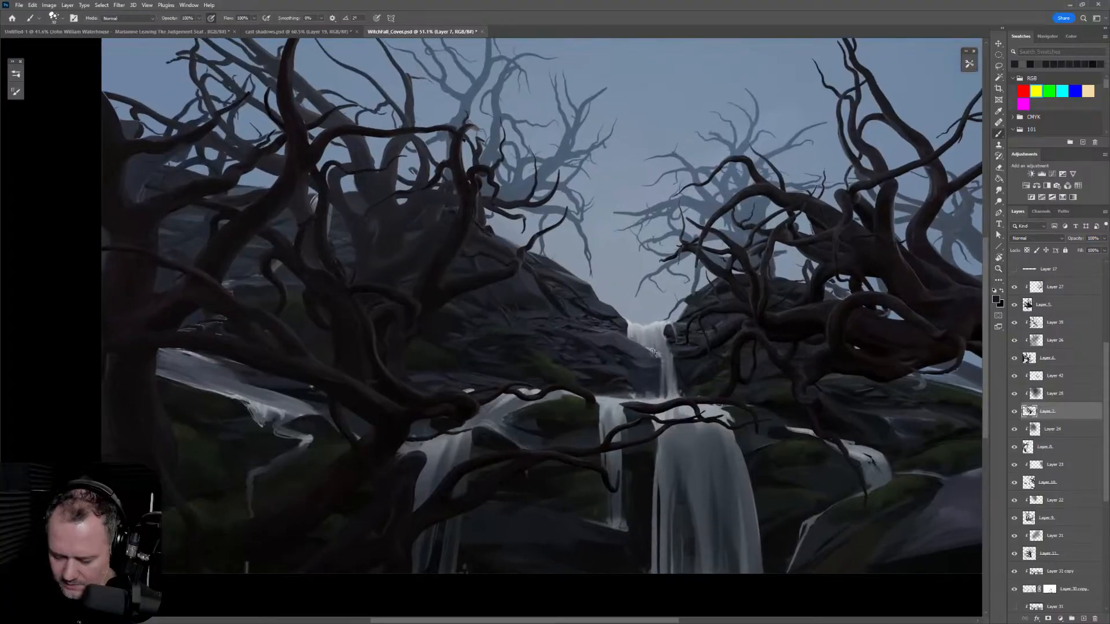
key("z")
mouse_move(774, 365)
left_mouse_down()
mouse_move(717, 364)
mouse_move(780, 364)
mouse_move(769, 364)
left_mouse_up()
key("b")
Step: Add a new layer above Layer 34 and set its blend mode to Lighten
left_click_drag(1105, 451, 1109, 560)
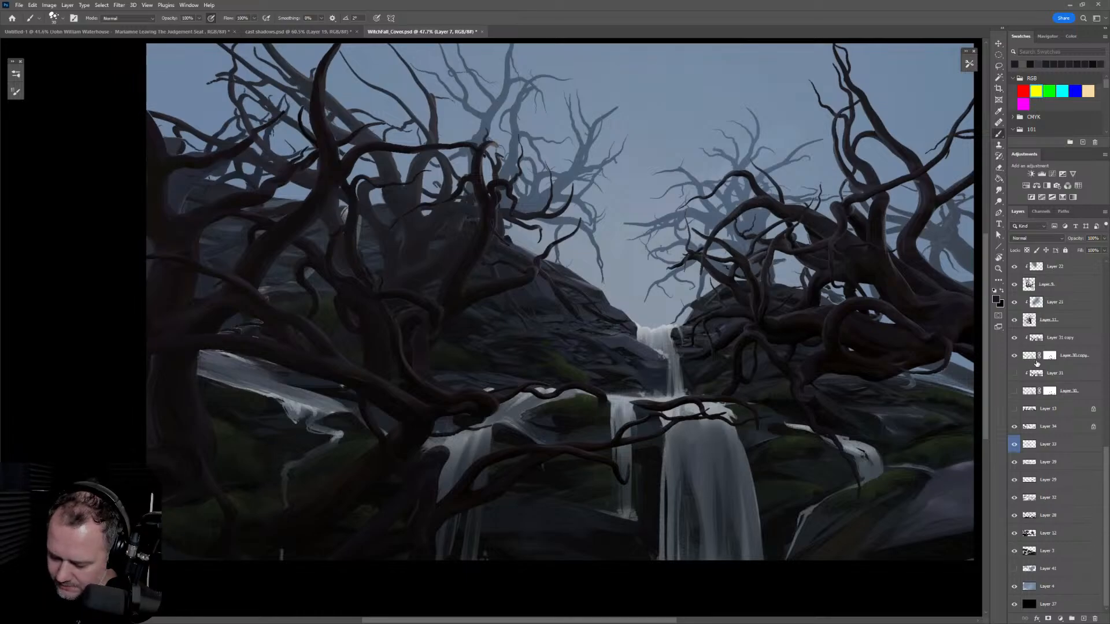
left_click(1070, 430)
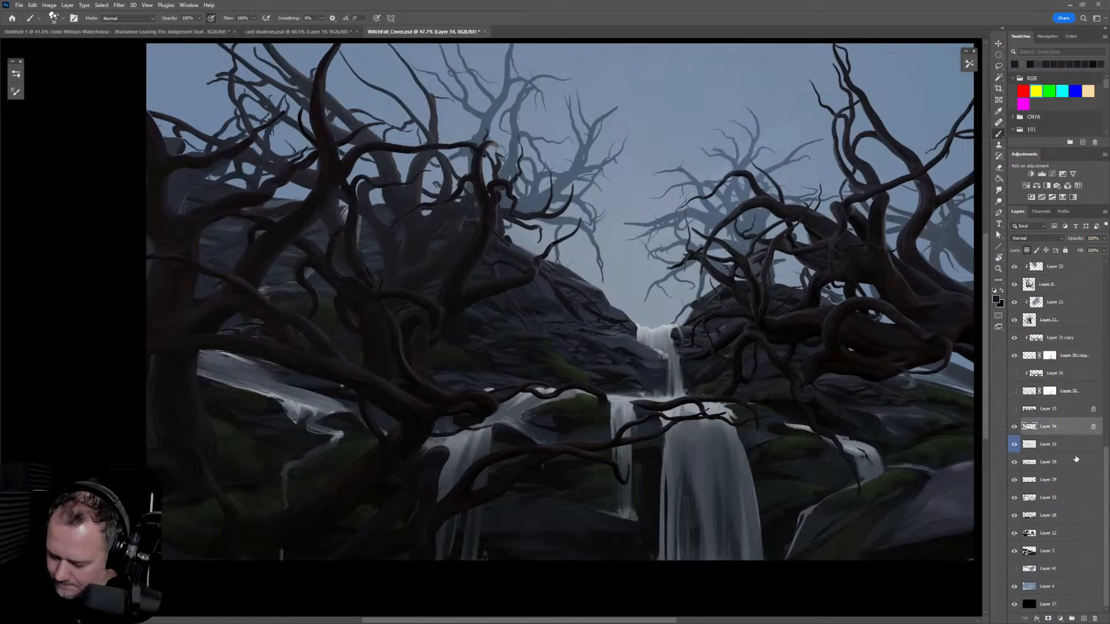
left_click(1084, 619)
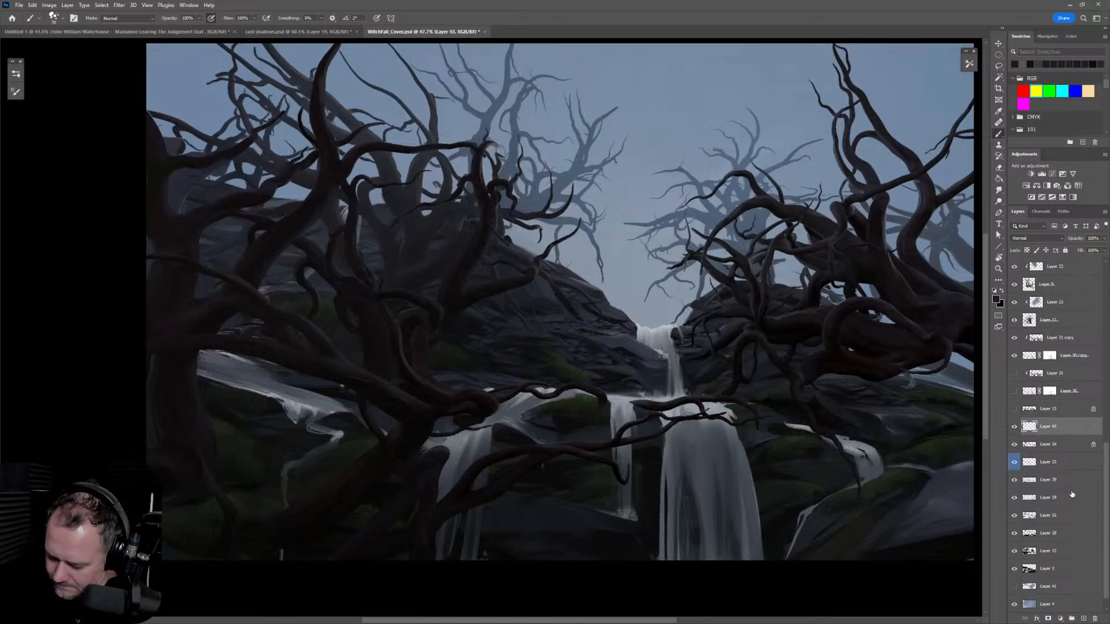
left_click(1050, 238)
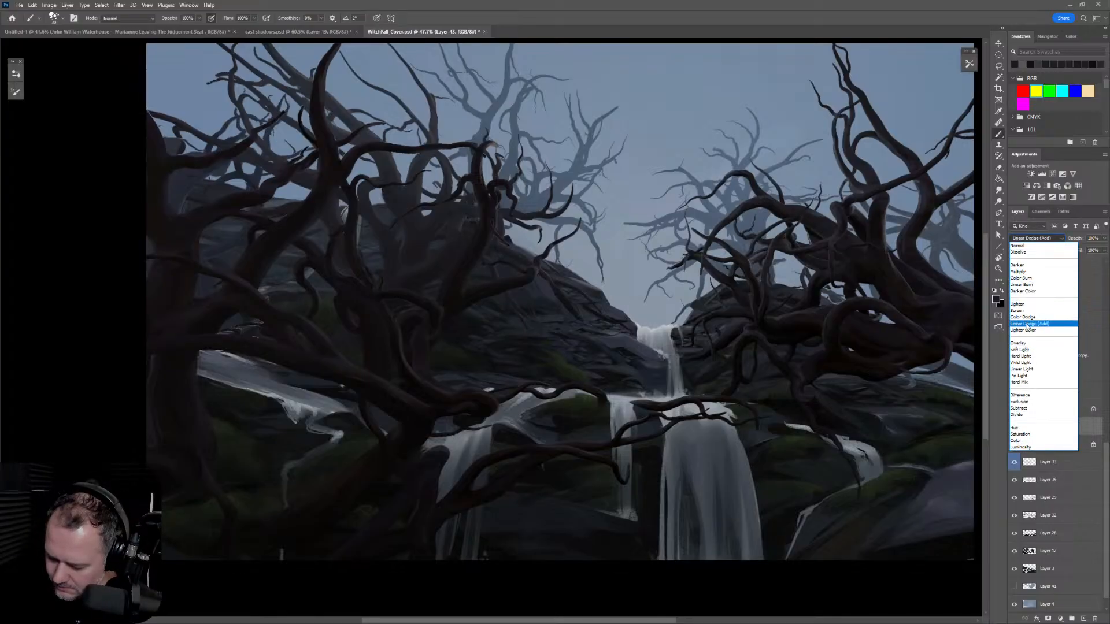
left_click(1018, 305)
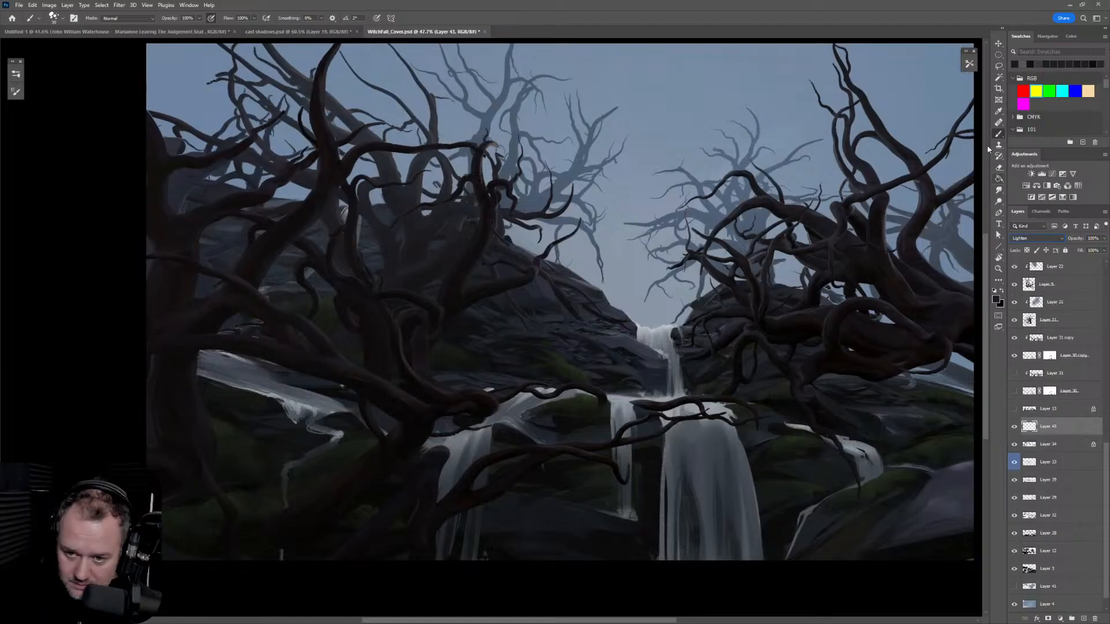
Step: Switch the brush to a soft airbrush tool preset
left_click(969, 65)
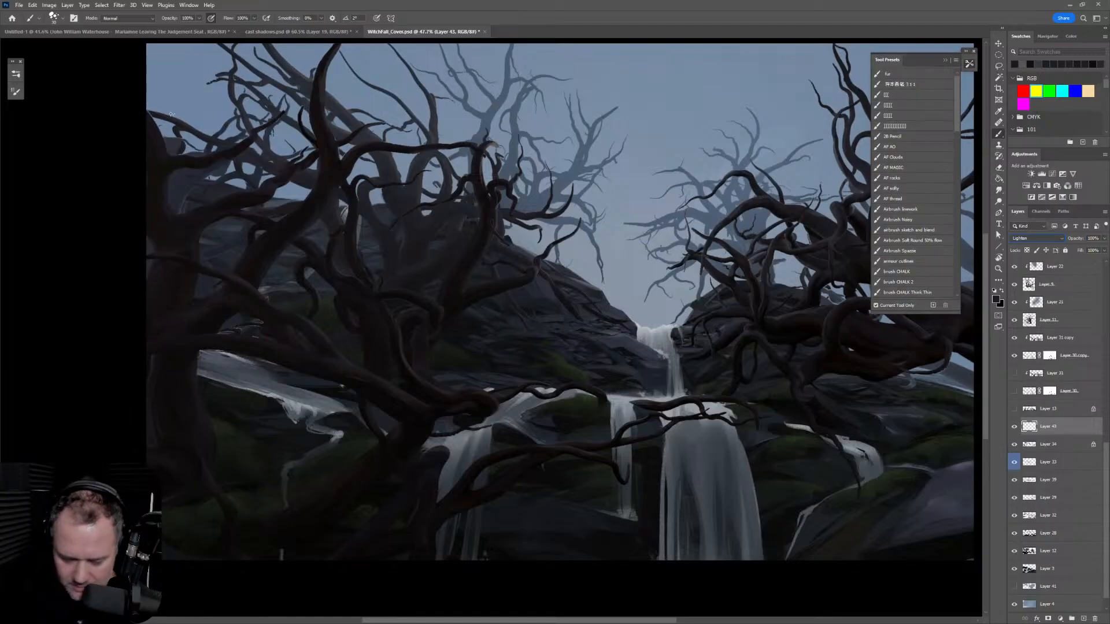
left_click(16, 75)
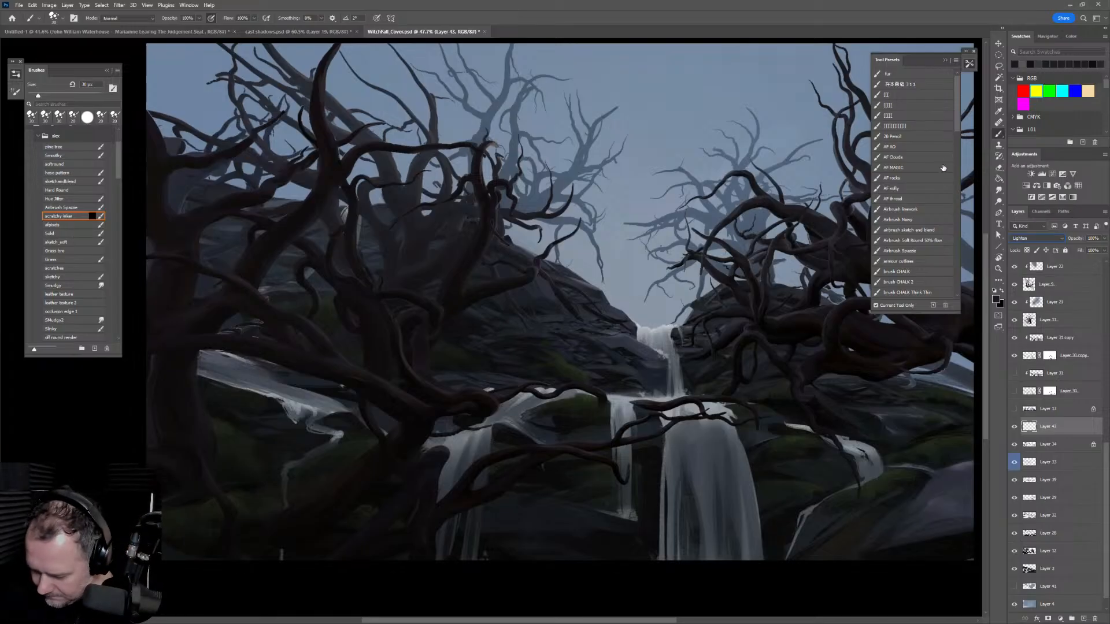
left_click(913, 221)
left_click(970, 64)
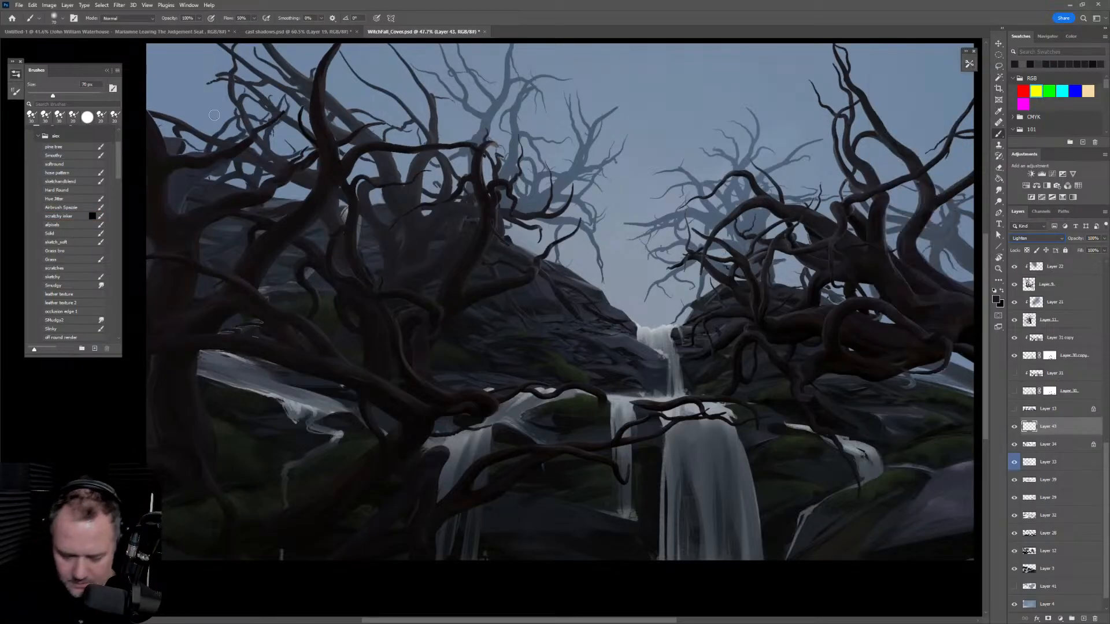
left_click(15, 75)
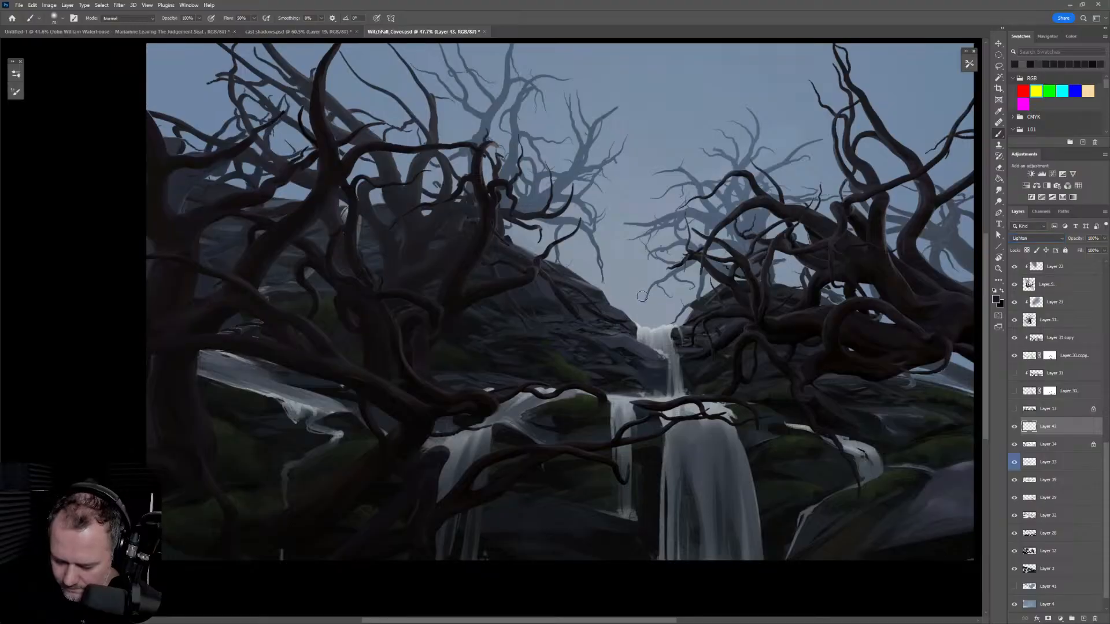
Step: Sample the blue-grey sky near the waterfall and airbrush soft haze over the rocky slopes on the Lighten layer with a very large brush
left_click(644, 278, "alt")
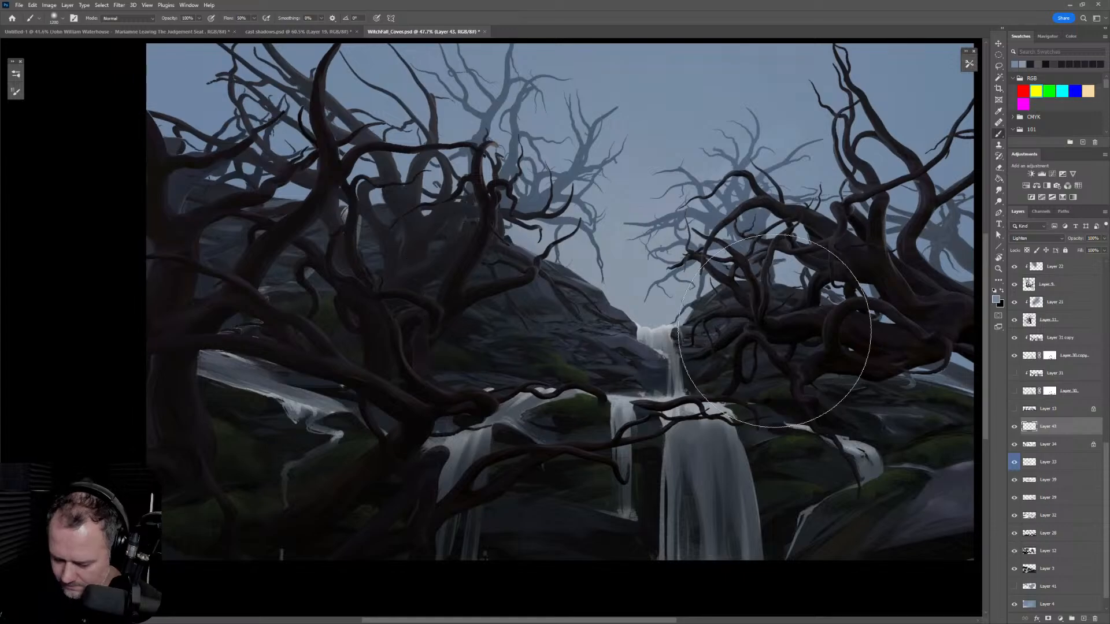
mouse_move(848, 347)
left_mouse_down()
mouse_move(736, 317)
mouse_move(645, 259)
left_mouse_up()
key("bracketleft")
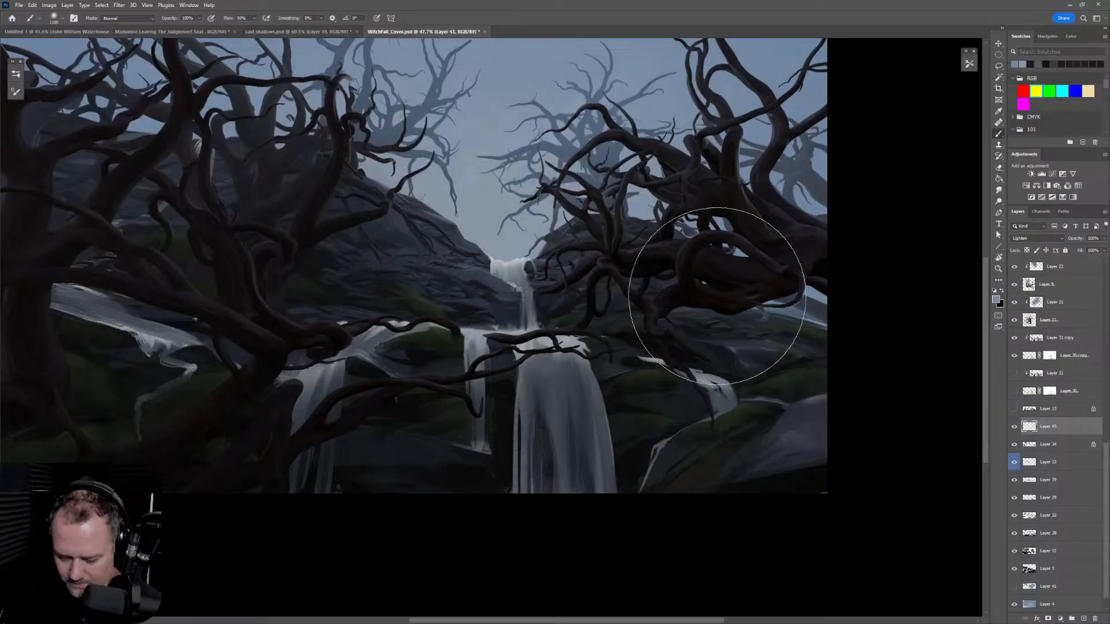
left_click_drag(511, 257, 725, 258)
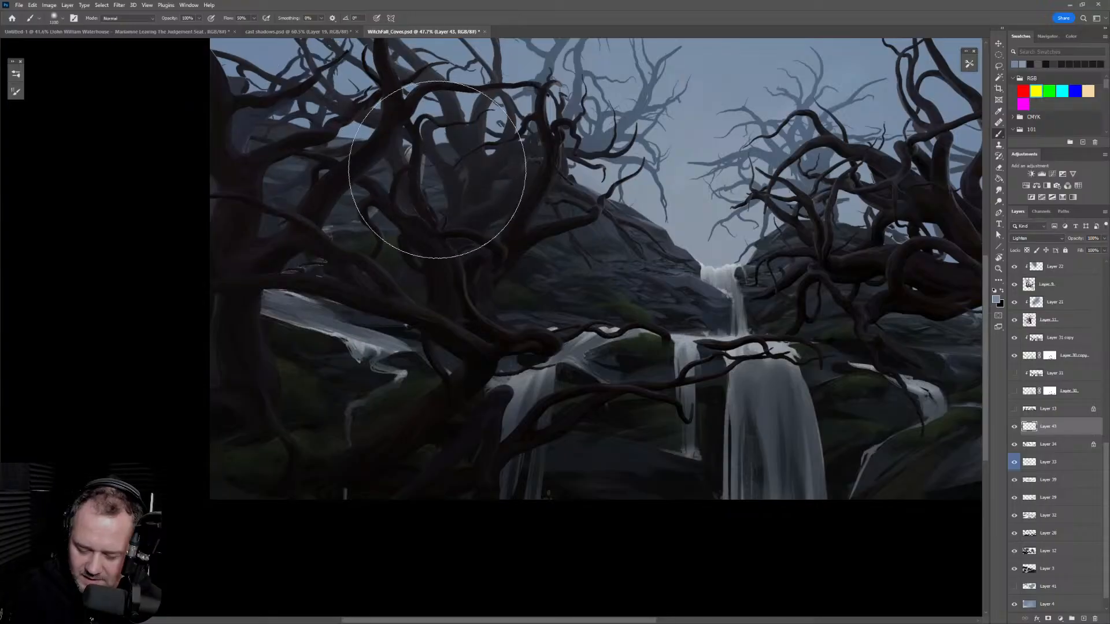
left_click_drag(424, 144, 445, 229)
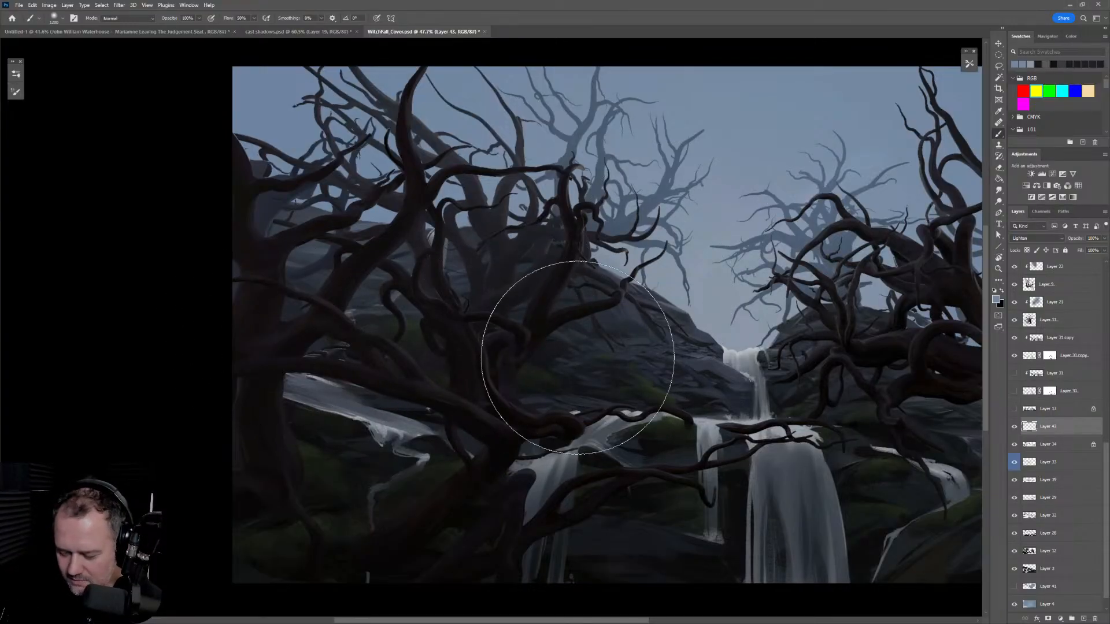
left_click_drag(671, 422, 533, 397)
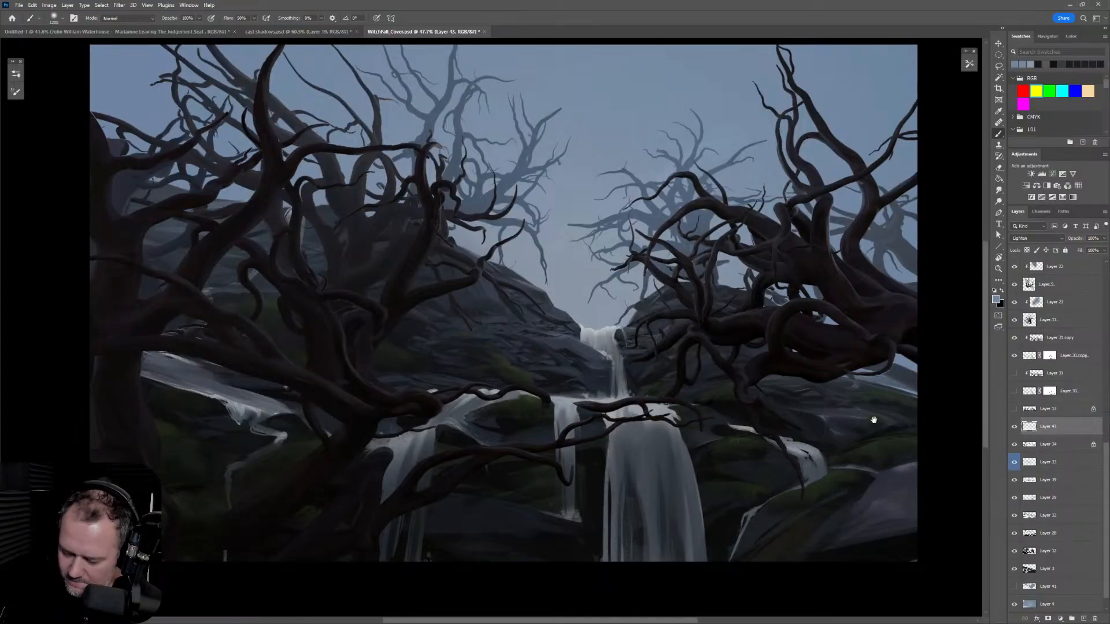
Step: Airbrush more soft haze over the slopes and behind the trees on the Lighten layer, then sample a dark tone near the waterfall
left_click_drag(910, 421, 818, 335)
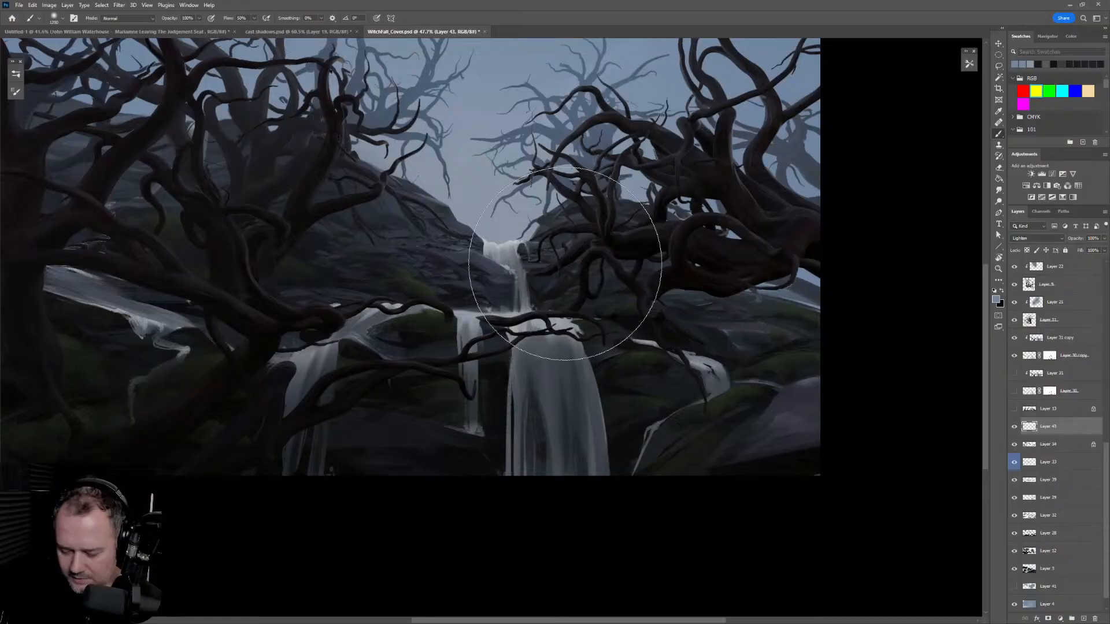
key("bracketleft")
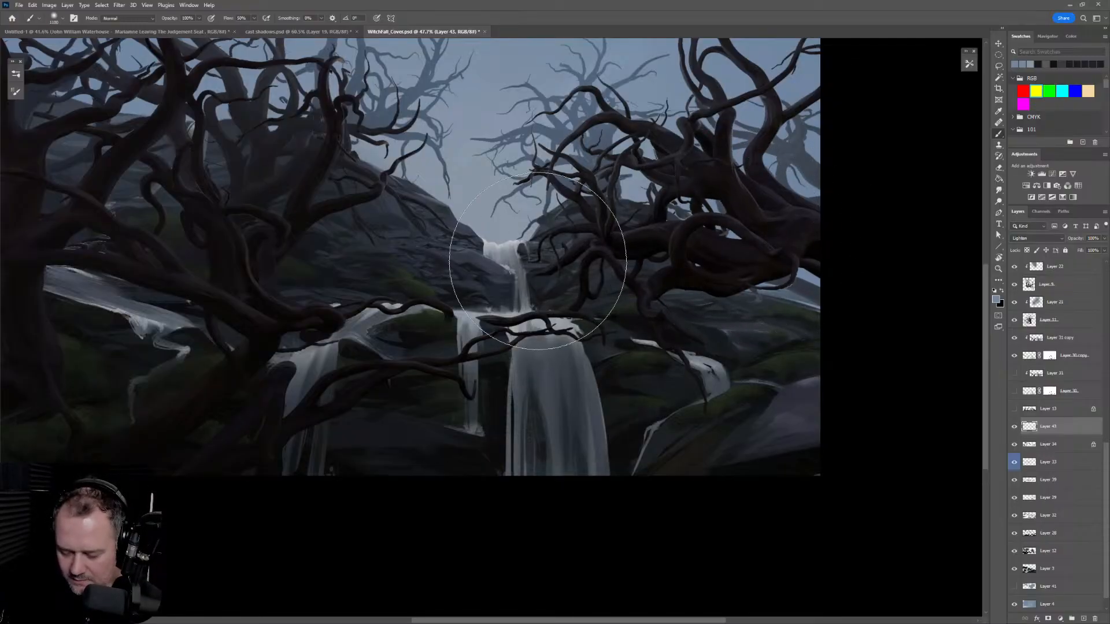
key("space")
left_click_drag(293, 246, 534, 248)
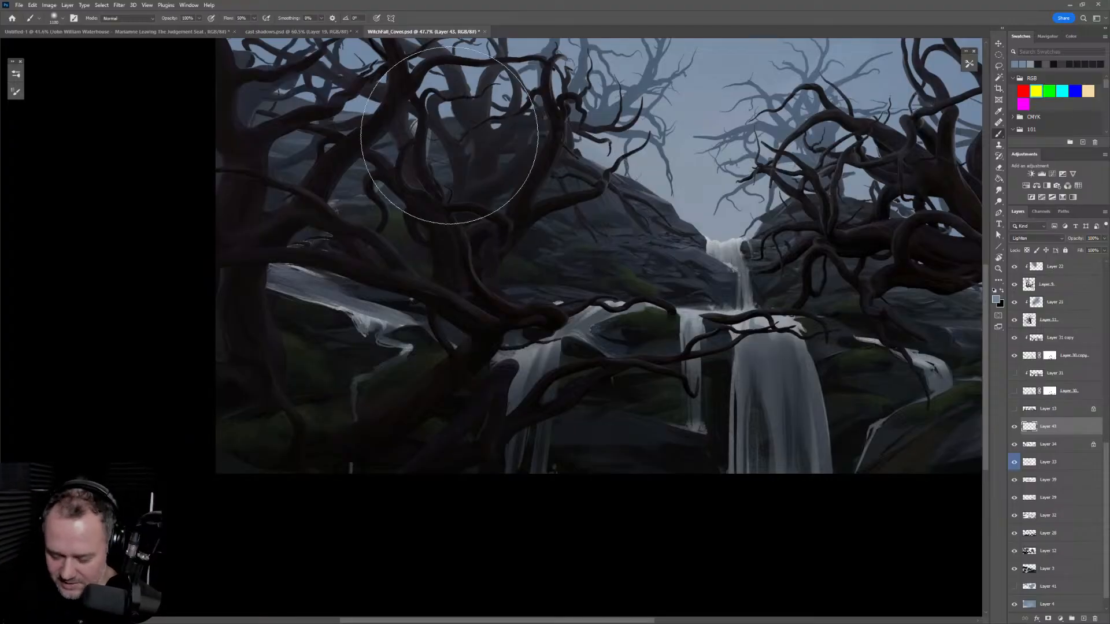
left_click_drag(659, 249, 521, 300)
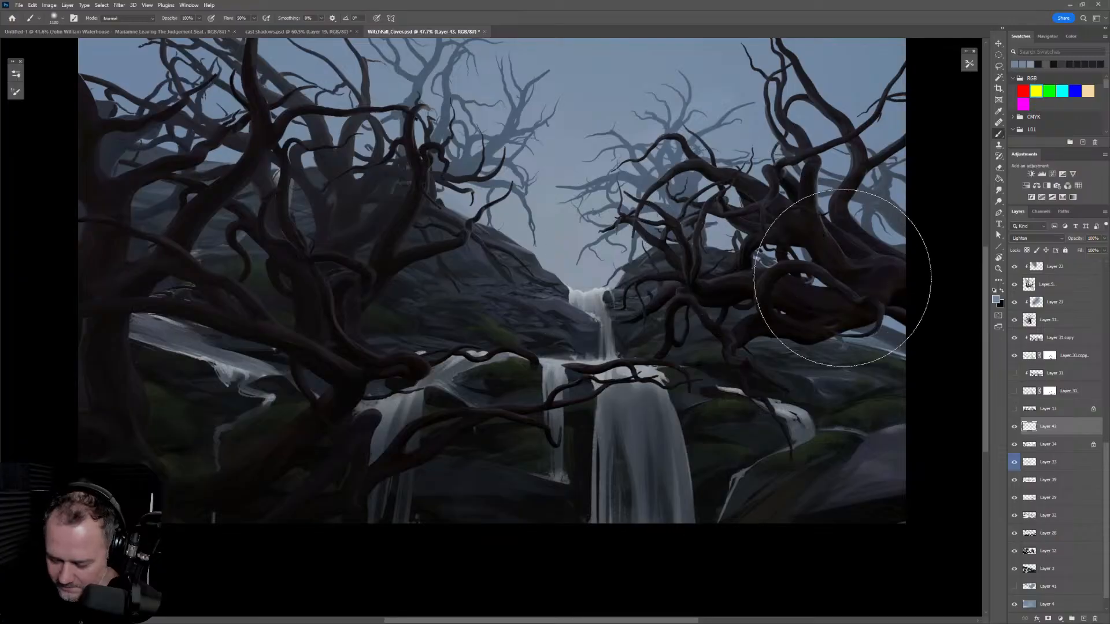
key("z")
left_click_drag(798, 347, 772, 377)
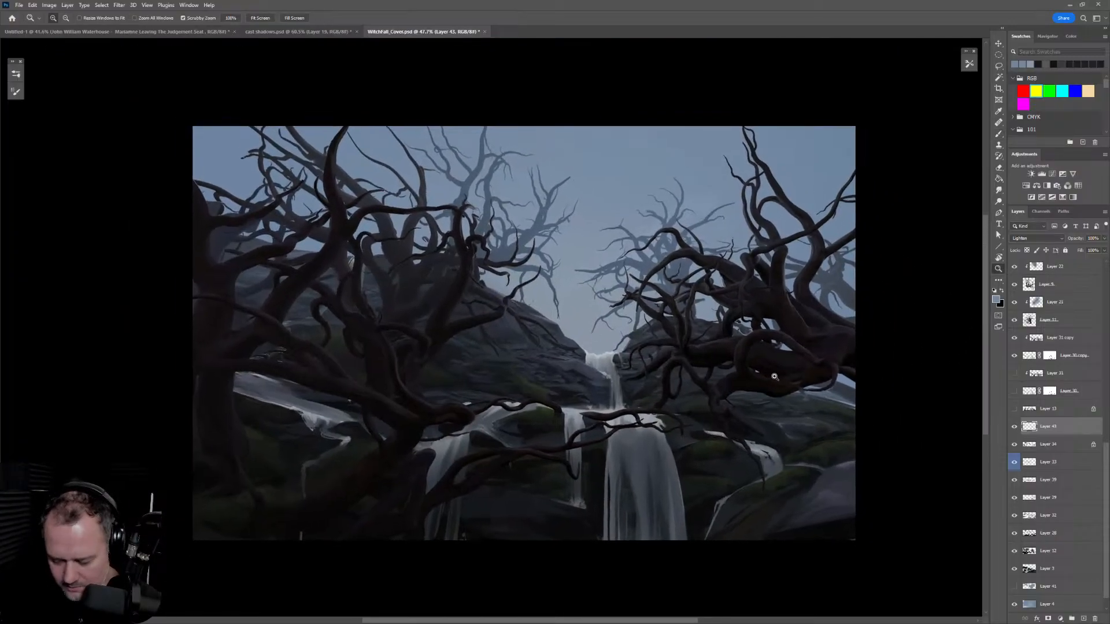
key("b")
left_click(605, 398, "alt")
Step: Erase the haze from the dark foreground rocks along the lower edge of the painting with a very large eraser
key("e")
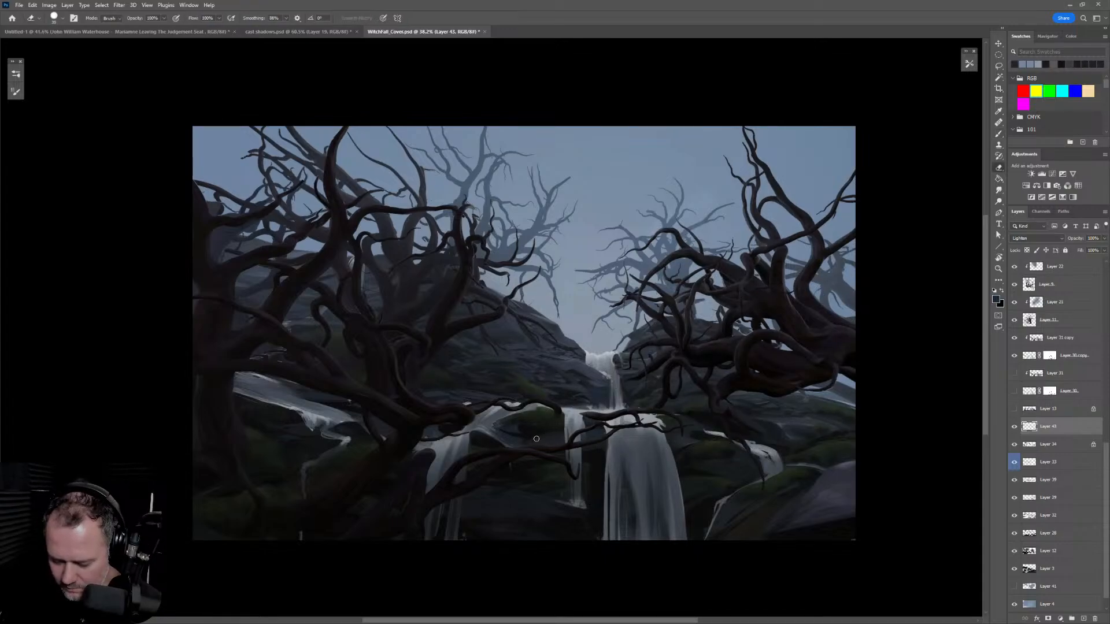
key("z")
left_click_drag(572, 438, 705, 428)
key("e")
left_click(16, 72)
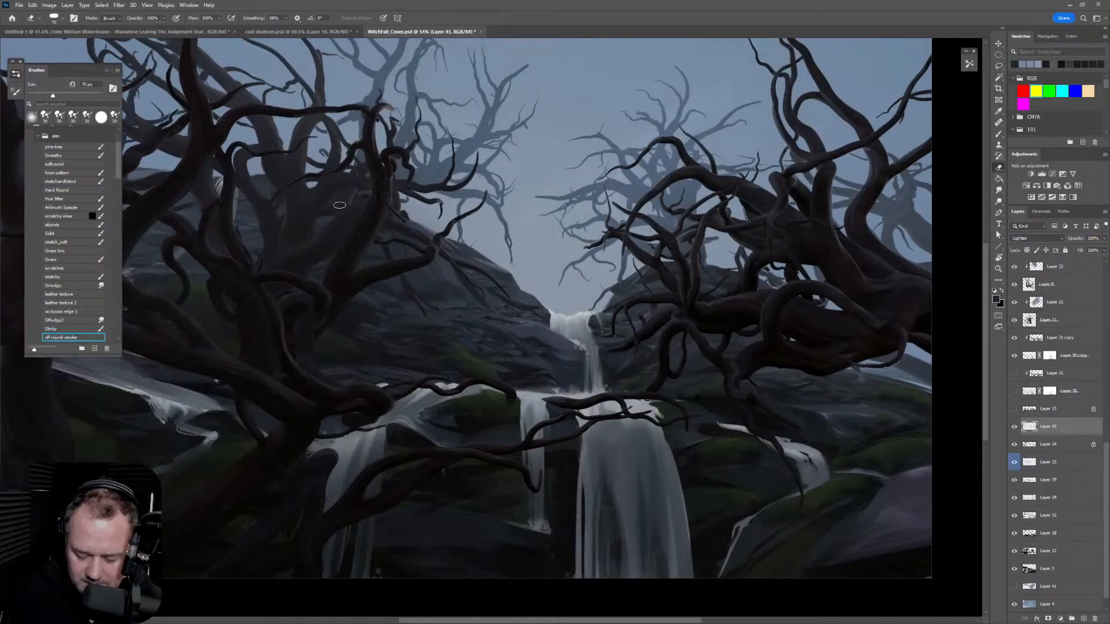
left_click(16, 72)
scroll(608, 295, "down", 3)
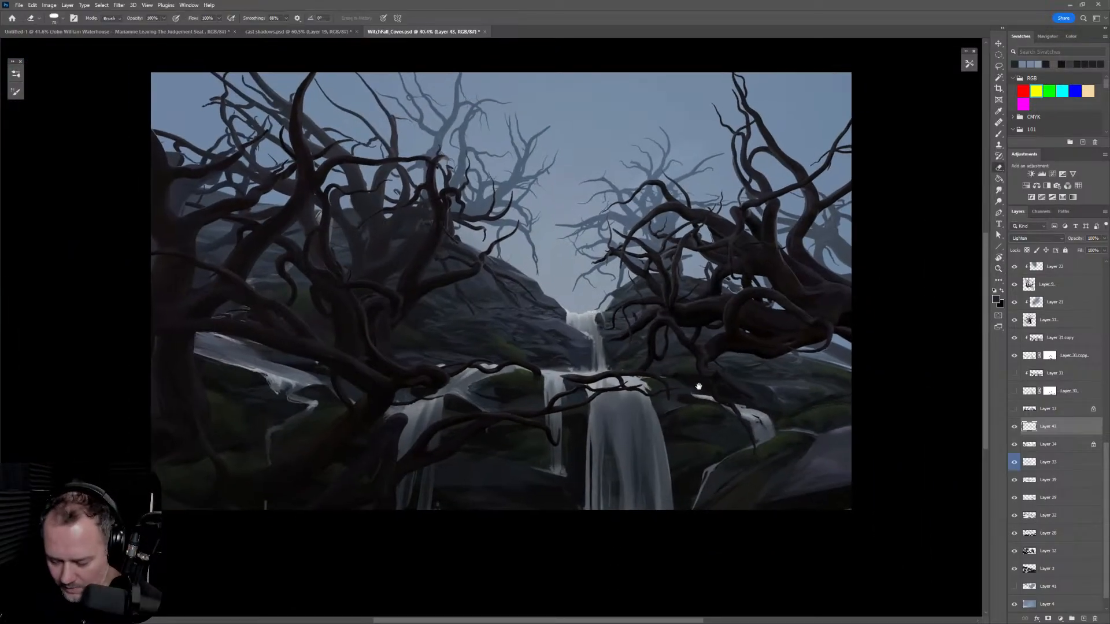
left_click_drag(721, 424, 687, 398)
key("bracketright")
key("bracketright")
key("bracketright")
key("bracketright")
key("bracketright")
key("bracketright")
key("bracketright")
key("bracketright")
key("bracketright")
key("bracketright")
key("bracketright")
key("bracketright")
key("bracketright")
key("bracketright")
key("bracketright")
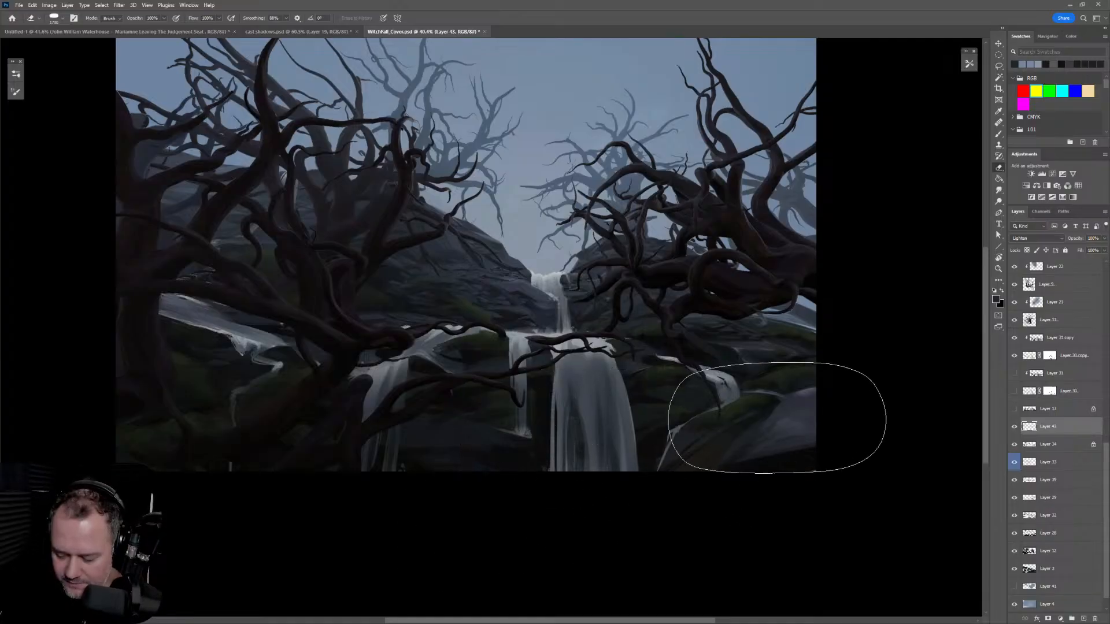
Step: Sample blue-grey background tones and airbrush haze behind the left and right trees, trimming the excess over the lower waterfall area
key("b")
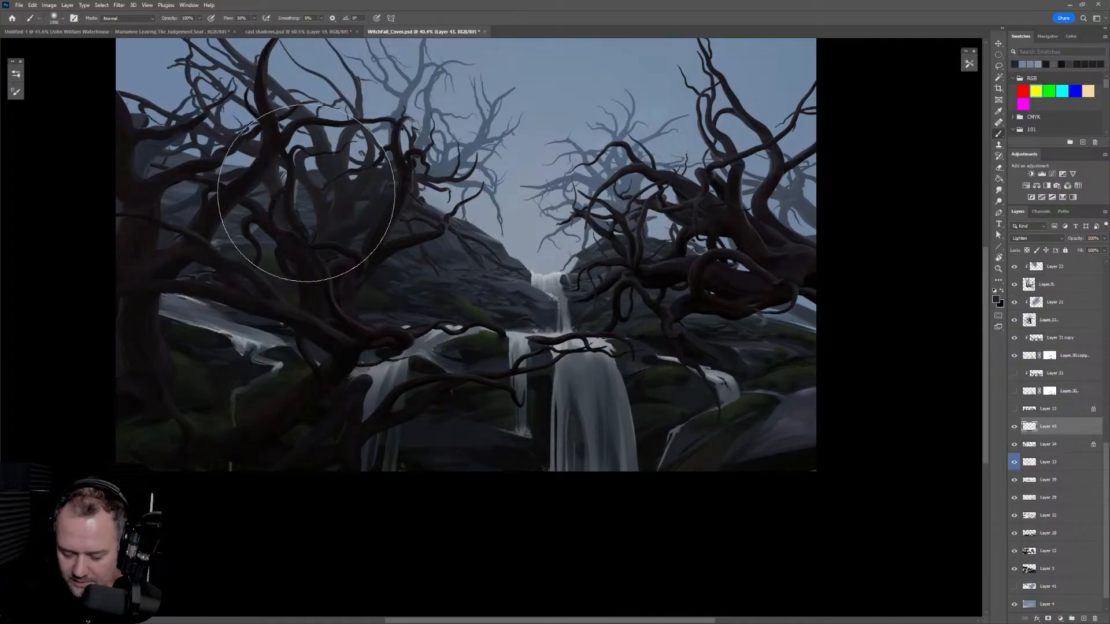
left_click(201, 140, "alt")
left_click_drag(129, 153, 324, 158)
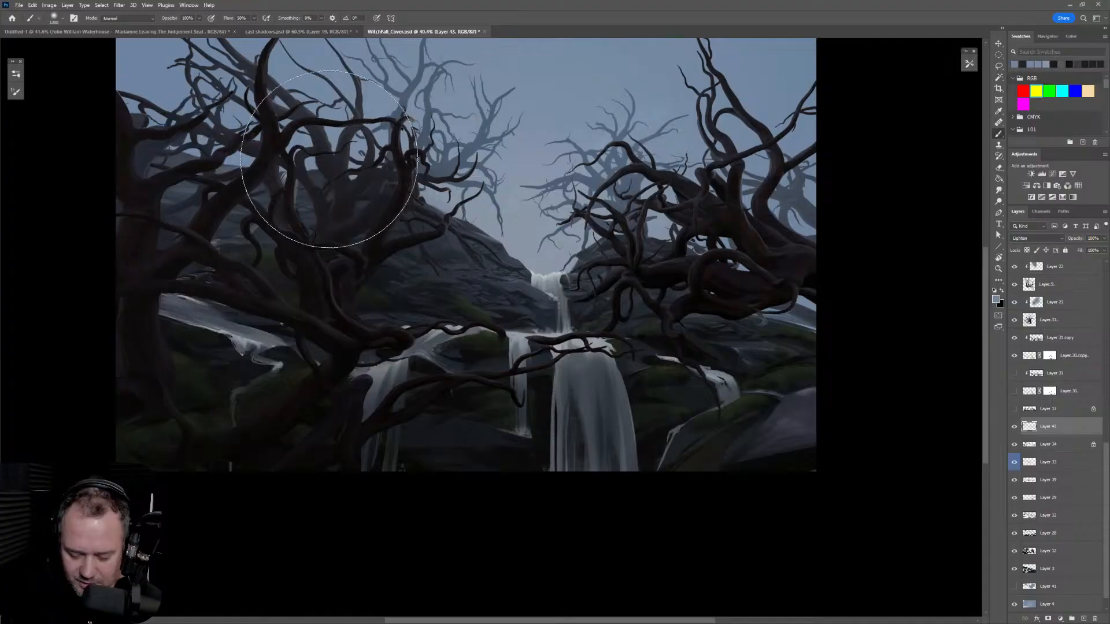
left_click(191, 164, "alt")
mouse_move(104, 186)
left_mouse_down()
mouse_move(319, 171)
mouse_move(456, 218)
left_mouse_up()
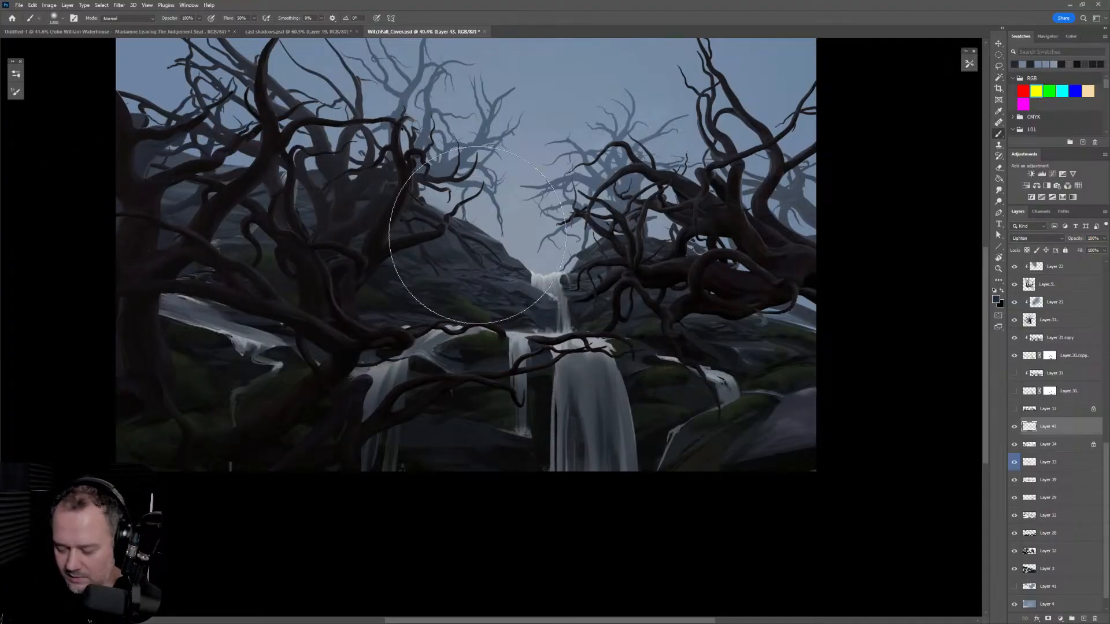
left_click(668, 224, "alt")
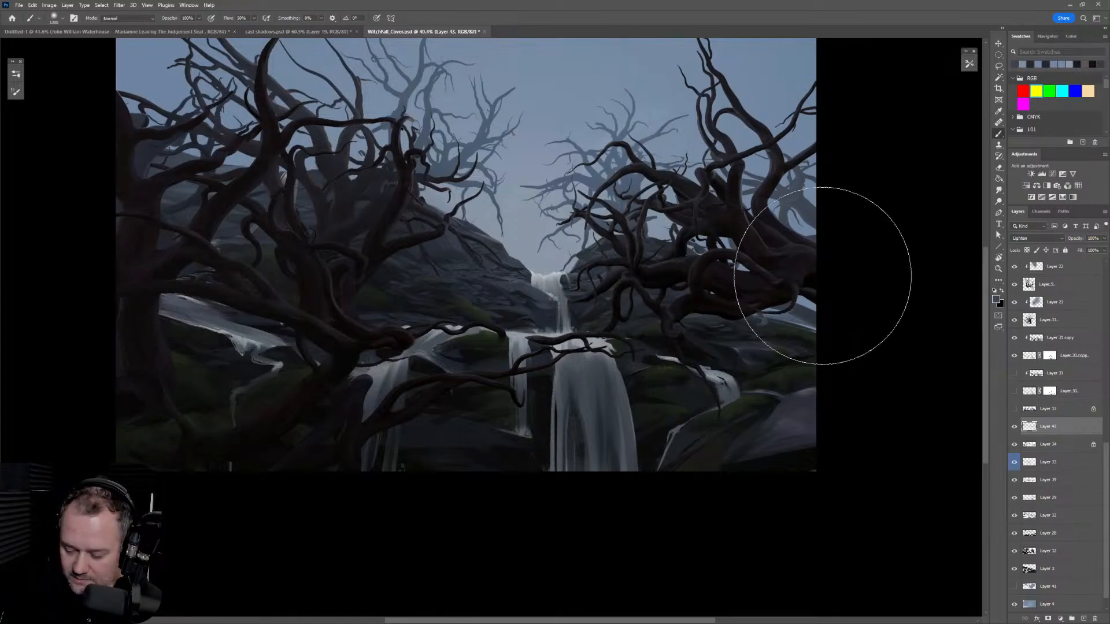
left_click(628, 177, "alt")
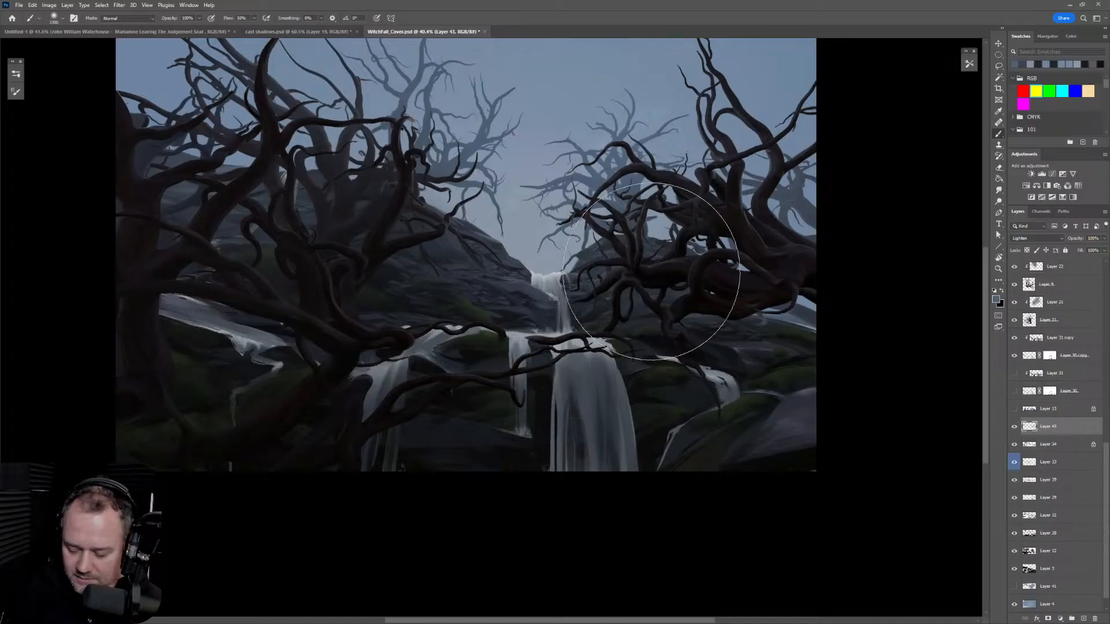
key("e")
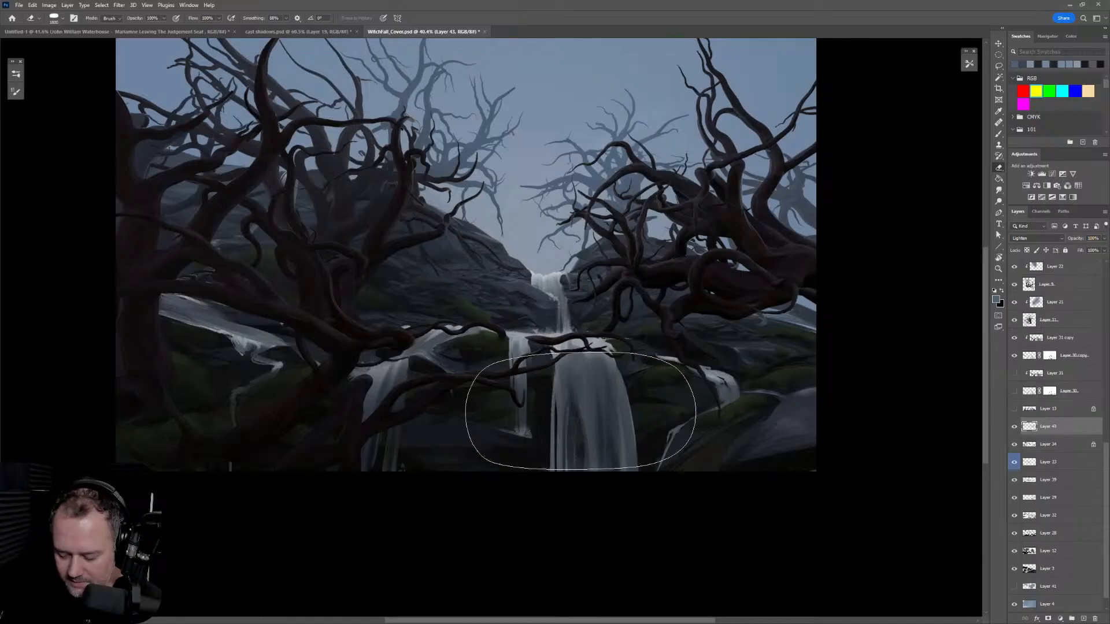
Step: Sample the pale water colour, undo the broad trial stroke, and airbrush light mist over the ledges right of the waterfall with a smaller brush
key("b")
left_click(599, 341, "alt")
key("bracketleft")
key("bracketleft")
key("bracketleft")
left_click_drag(422, 340, 766, 347)
key("ctrl+z")
key("bracketleft")
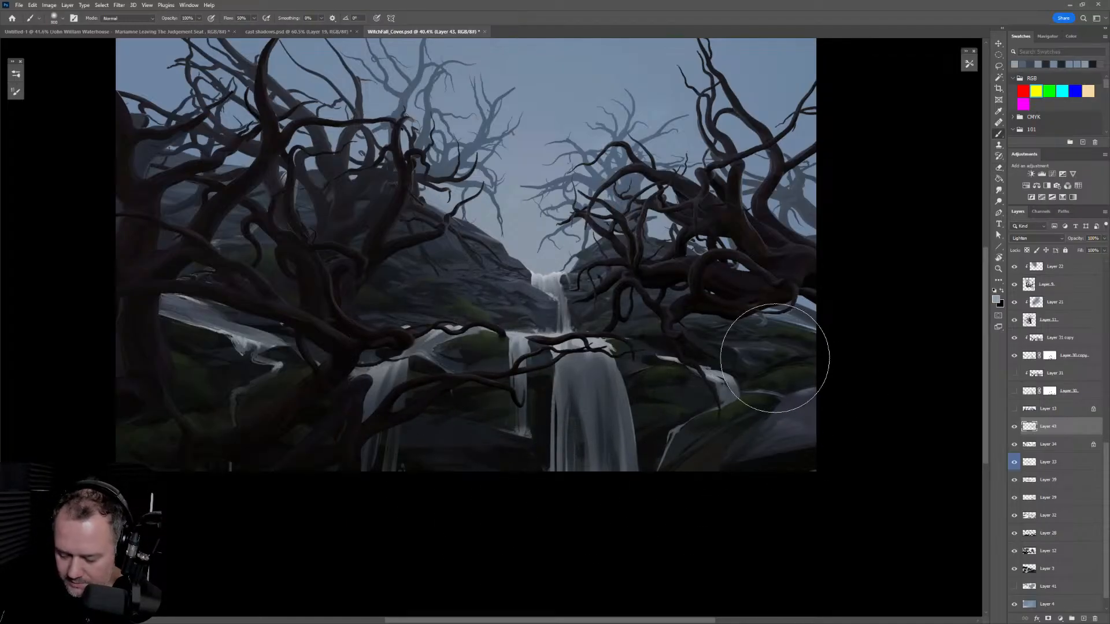
key("bracketleft")
key("bracketleft")
key("bracketleft")
key("bracketleft")
key("bracketleft")
key("bracketleft")
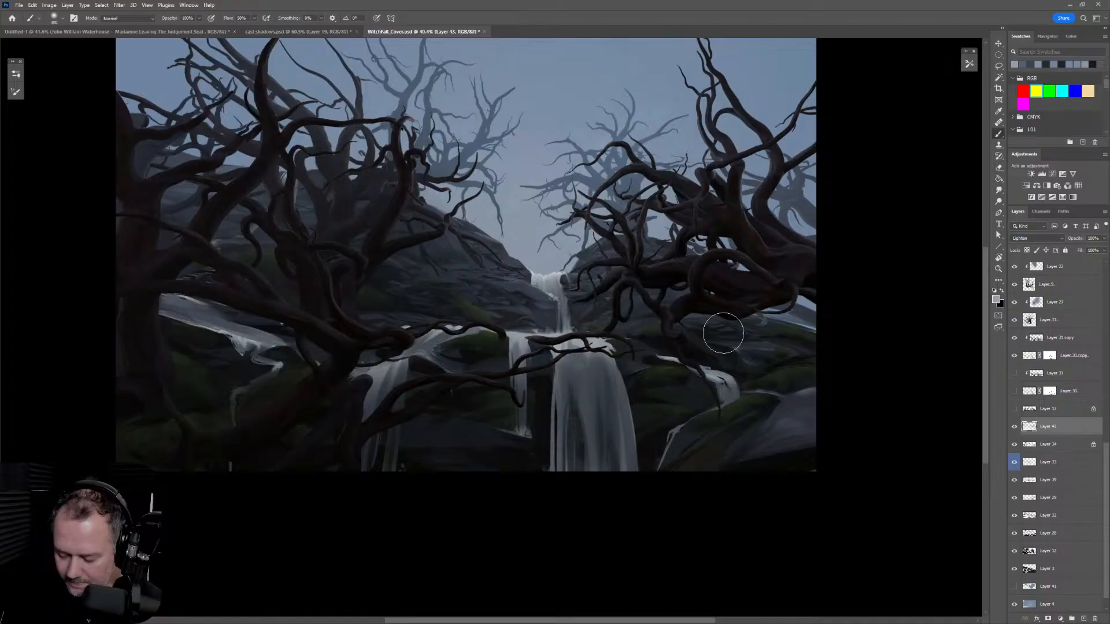
key("bracketright")
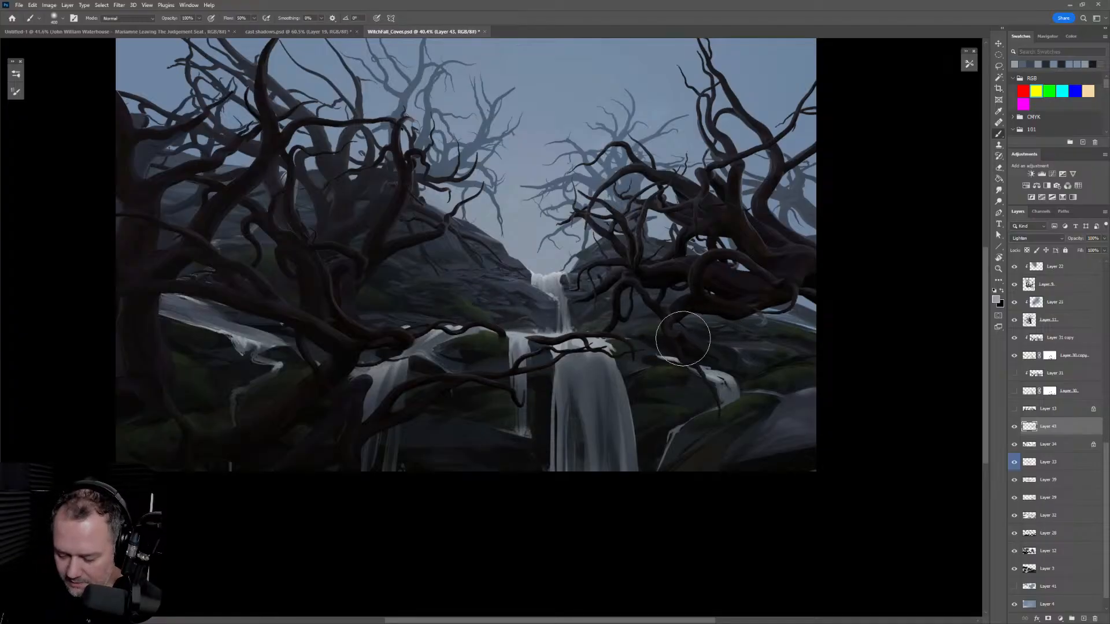
Step: Airbrush pale mist around the base of the upper waterfall, then softer haze over the foreground rocks with a much larger brush
left_click(556, 330, "alt")
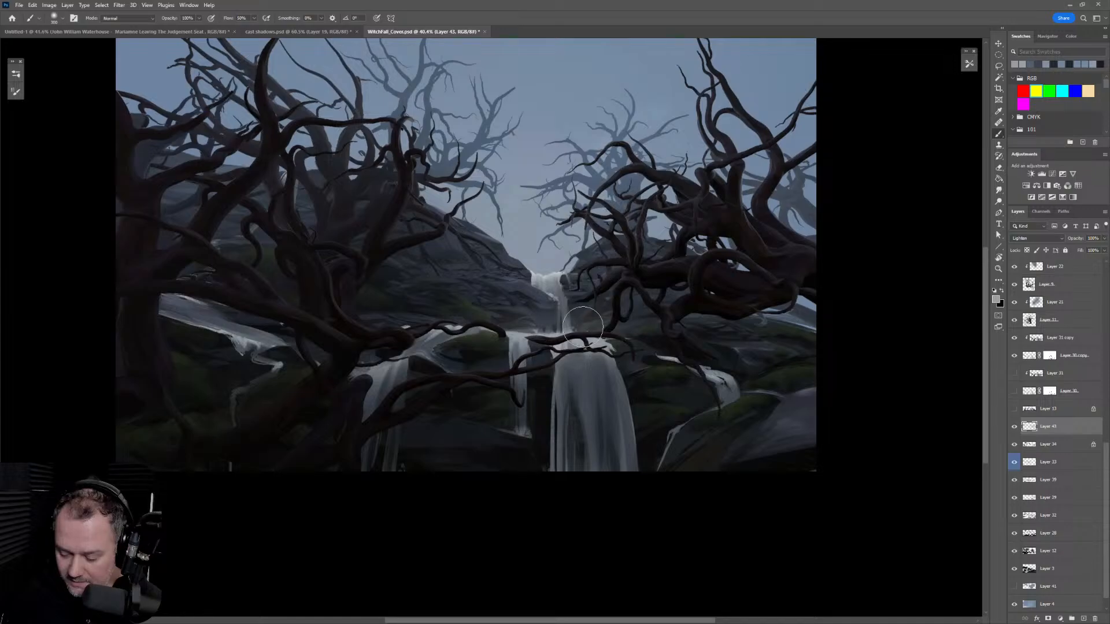
key("bracketright")
key("bracketright")
key("bracketright")
key("bracketright")
key("bracketright")
key("bracketright")
key("bracketright")
key("bracketright")
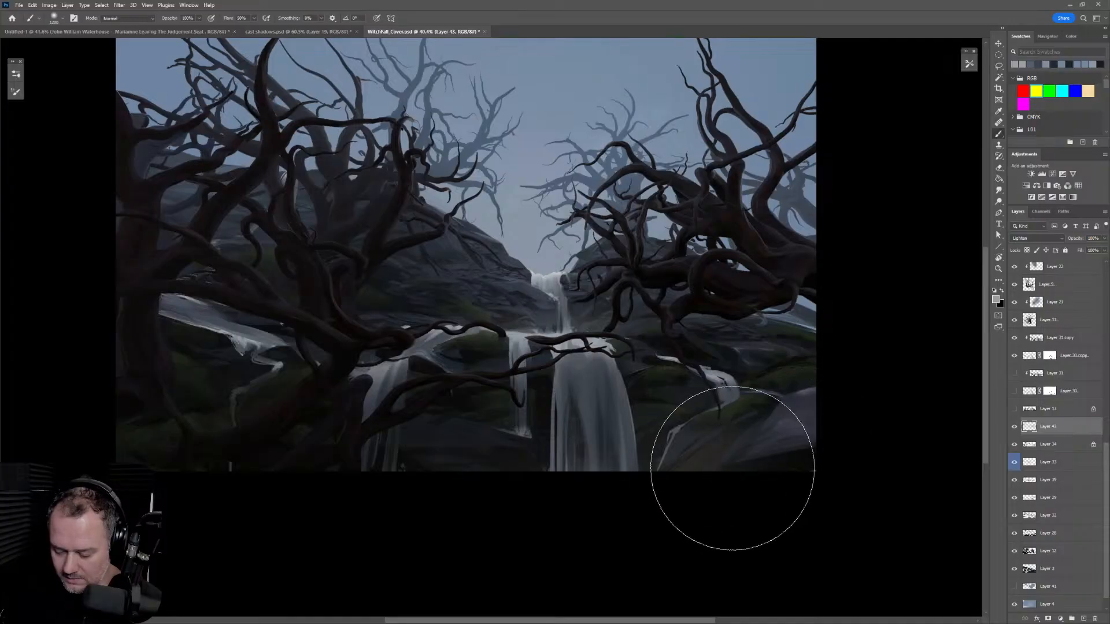
left_click(407, 378, "alt")
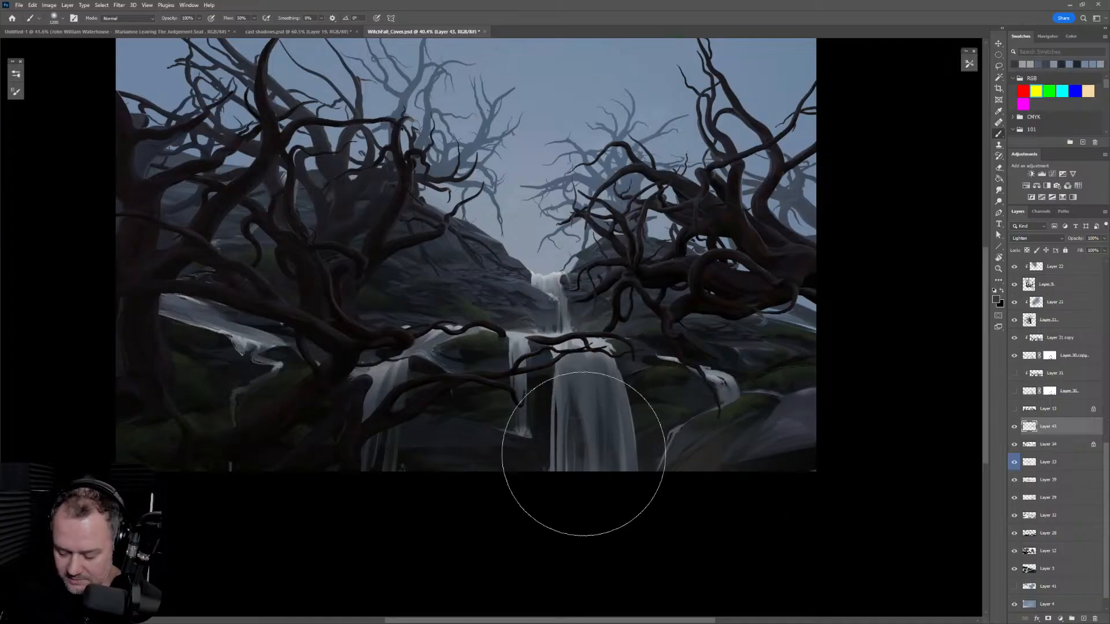
Step: Erase the excess haze from the foreground rocks below the left stream with a reduced eraser
key("e")
key("bracketleft")
key("bracketleft")
key("bracketleft")
key("bracketleft")
key("bracketleft")
key("bracketleft")
key("bracketleft")
key("bracketleft")
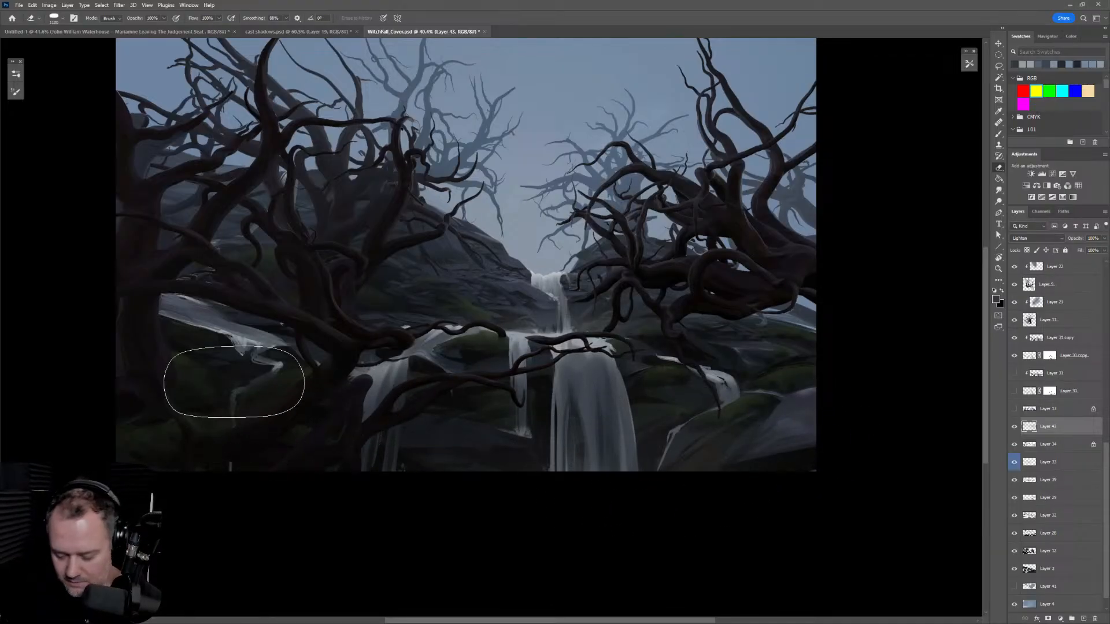
Step: Airbrush blue-grey haze over the far right slope and check the whole composition mirrored
key("b")
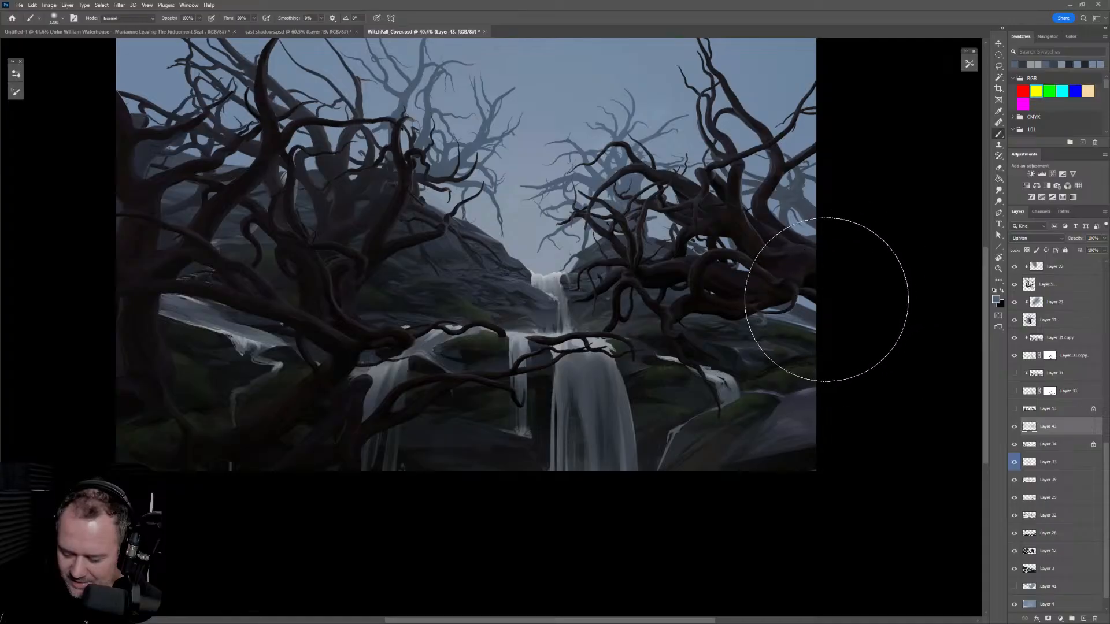
key("z")
mouse_move(822, 342)
left_mouse_down()
mouse_move(769, 345)
mouse_move(795, 346)
left_mouse_up()
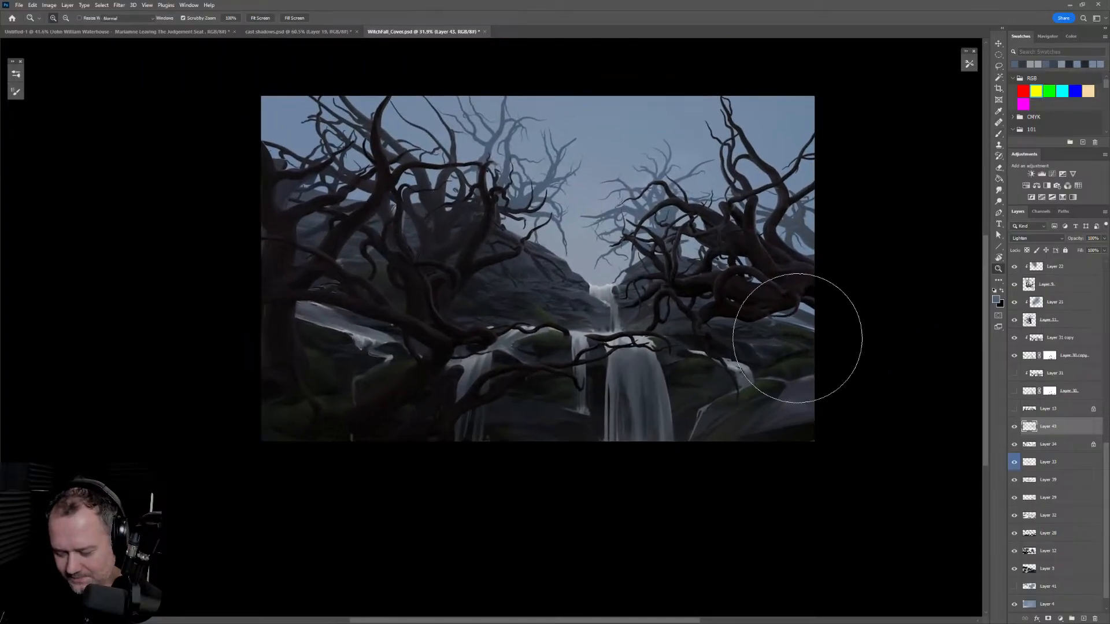
key("b")
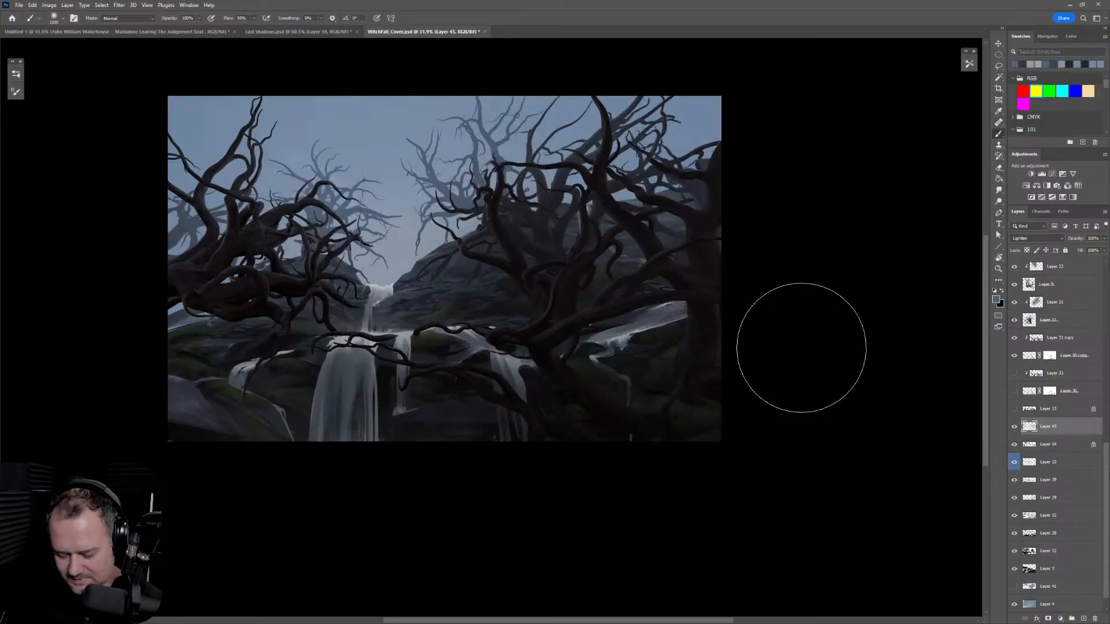
scroll(801, 348, "left", 3)
Step: Erase haze beside the upper waterfall and airbrush pale mist along the ledge to its right with a small brush
key("e")
key("bracketleft")
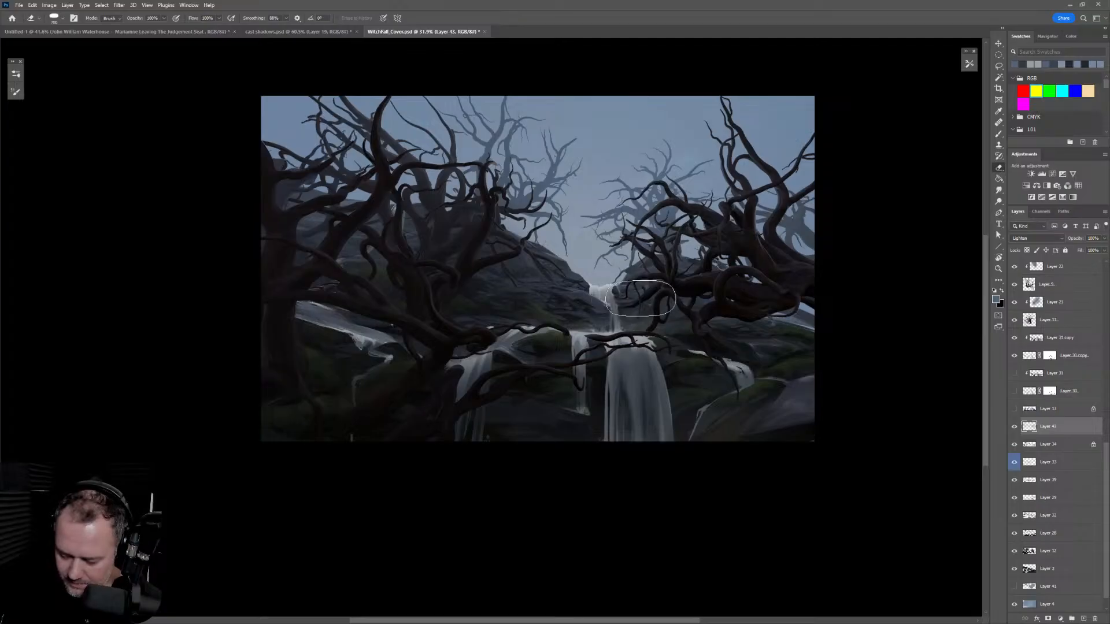
key("b")
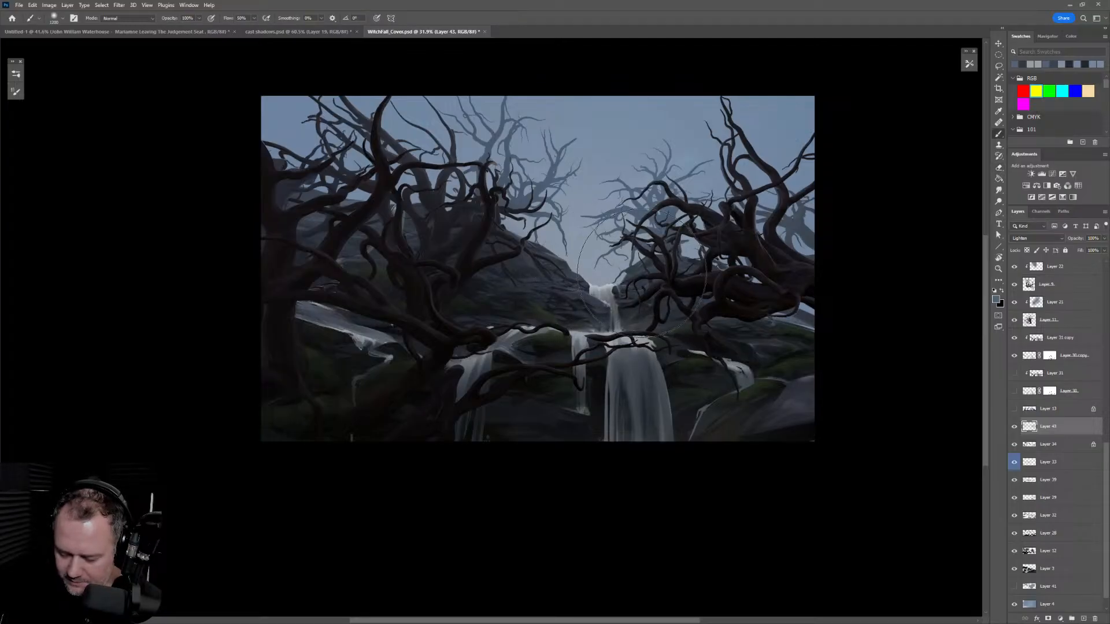
key("bracketleft")
key("bracketleft")
key("bracketleft")
key("bracketleft")
key("bracketleft")
key("bracketleft")
key("bracketleft")
key("bracketleft")
key("bracketleft")
key("bracketleft")
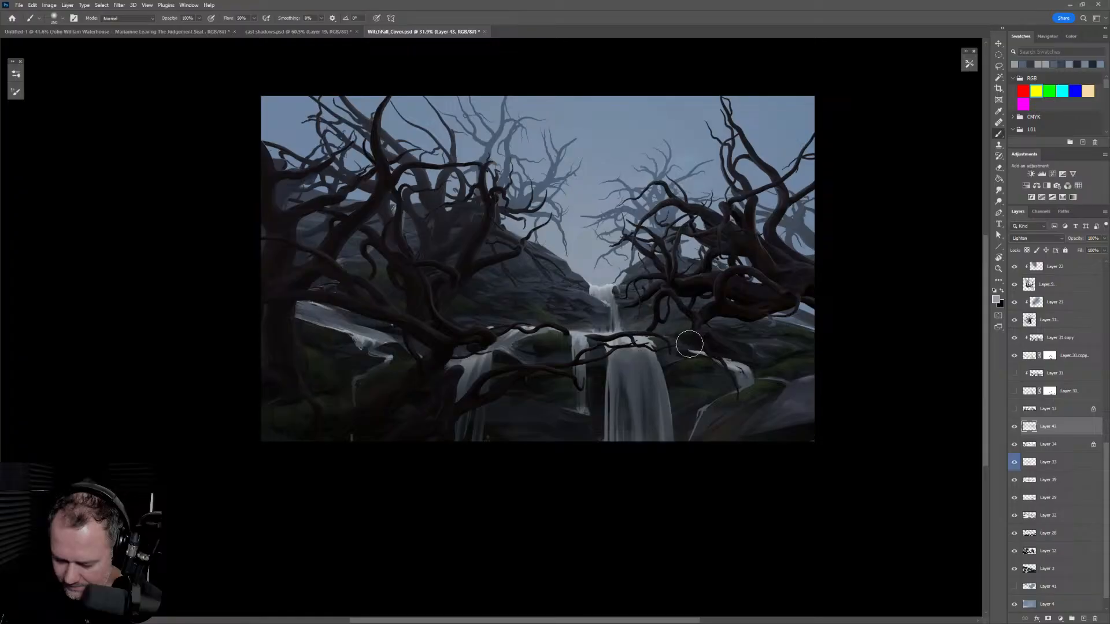
Step: Trim the mist on the rocks left of the upper waterfall and airbrush more mist over the middle ledge
key("z")
left_click_drag(628, 349, 728, 349)
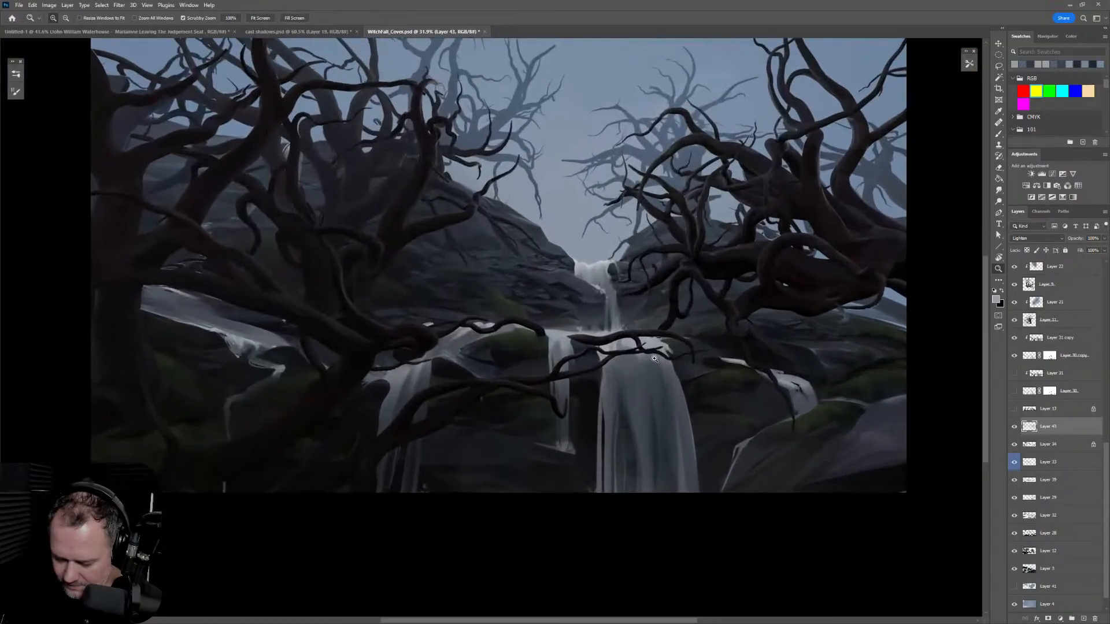
key("e")
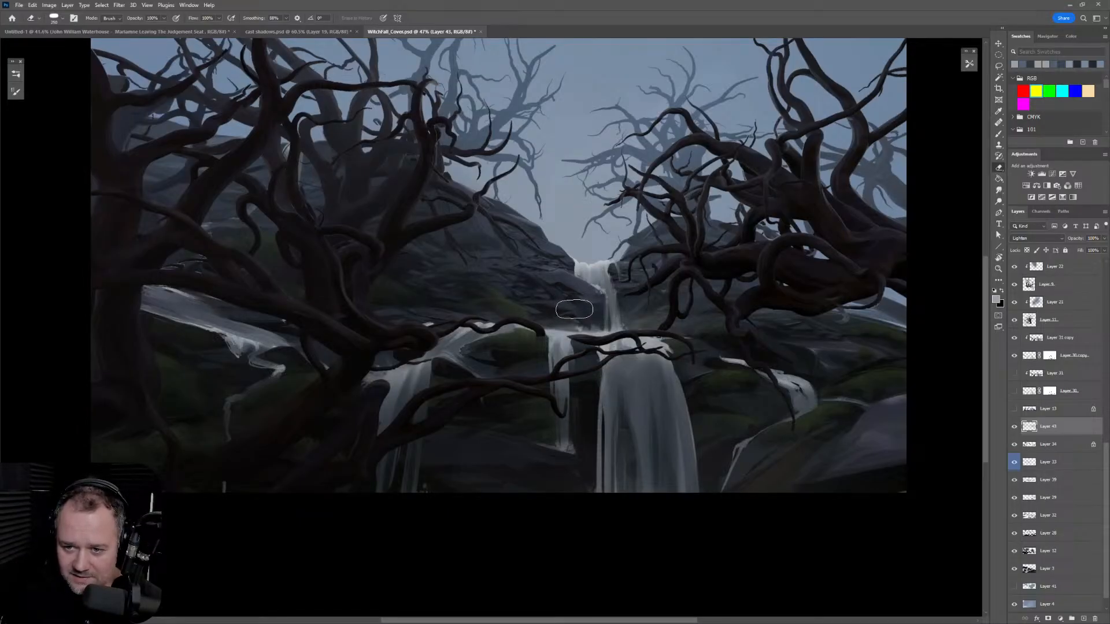
key("b")
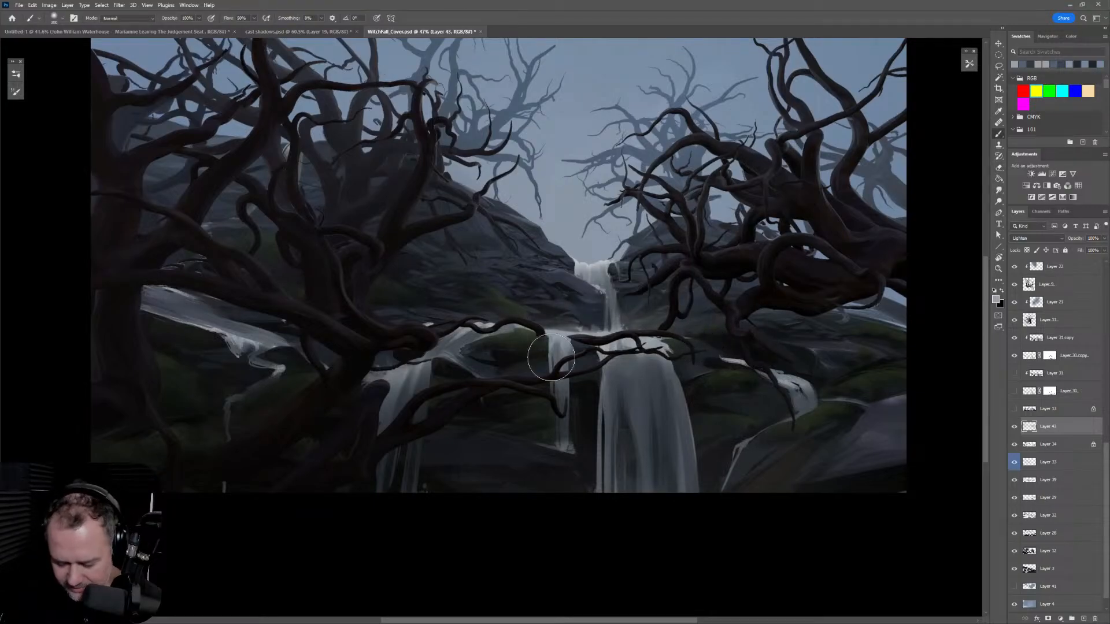
Step: Airbrush broad soft mist around the left stream and waterfall with an enlarged brush
key("bracketright")
key("bracketright")
key("bracketright")
key("bracketright")
key("bracketright")
key("bracketright")
key("bracketright")
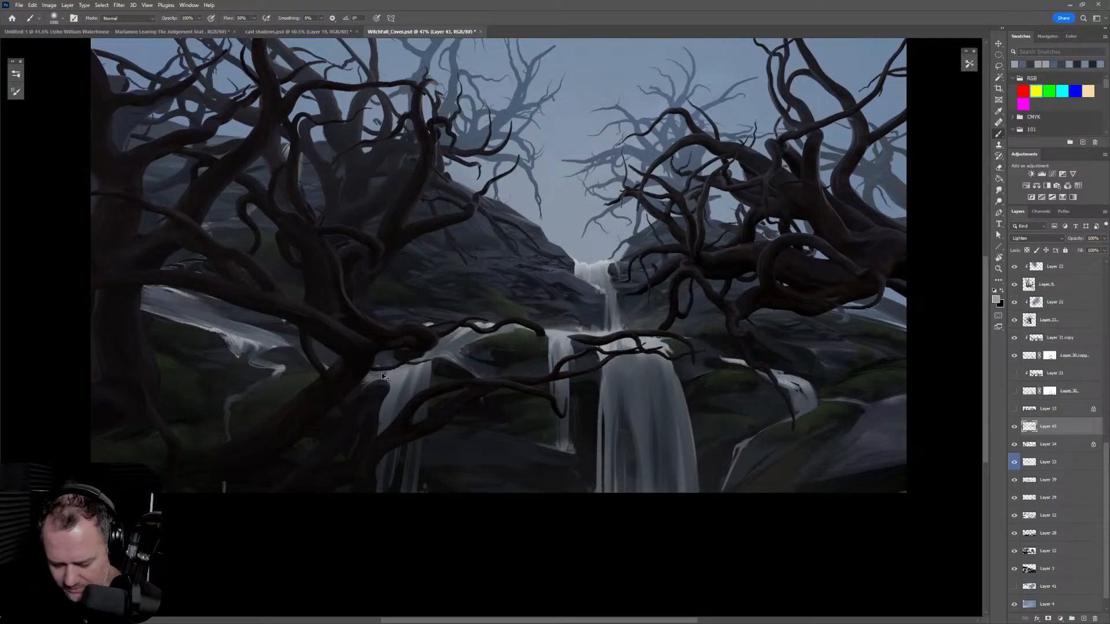
Step: Erase the mist from the lower left foreground with an enlarged eraser, and rebalance the mist around the stream and central slope
key("e")
key("bracketright")
key("bracketright")
key("bracketright")
key("bracketright")
key("bracketright")
key("bracketright")
key("bracketright")
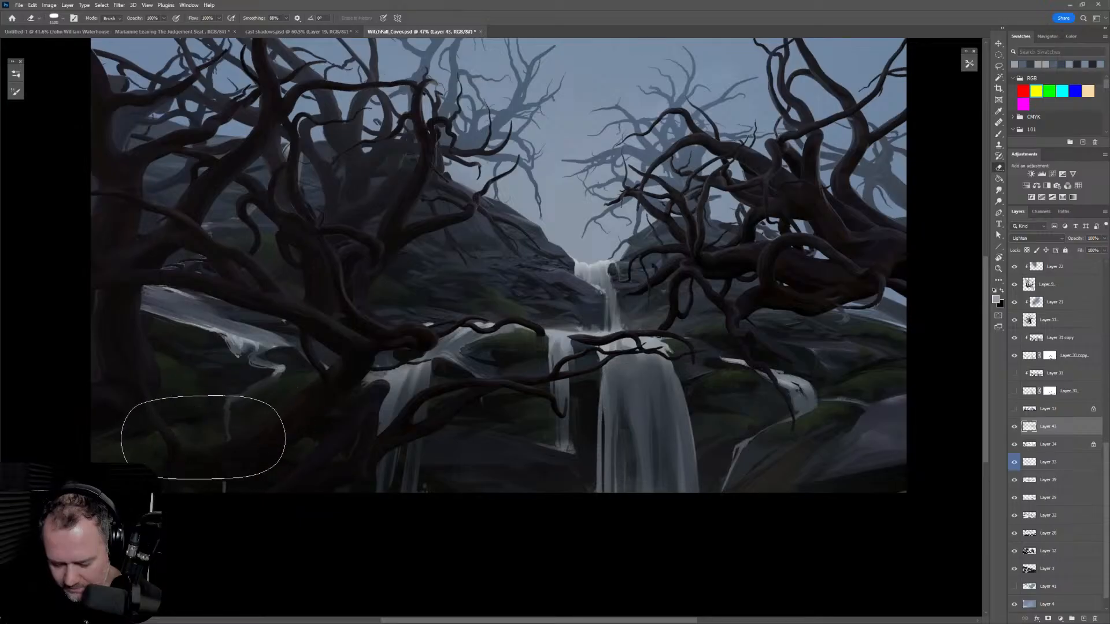
key("b")
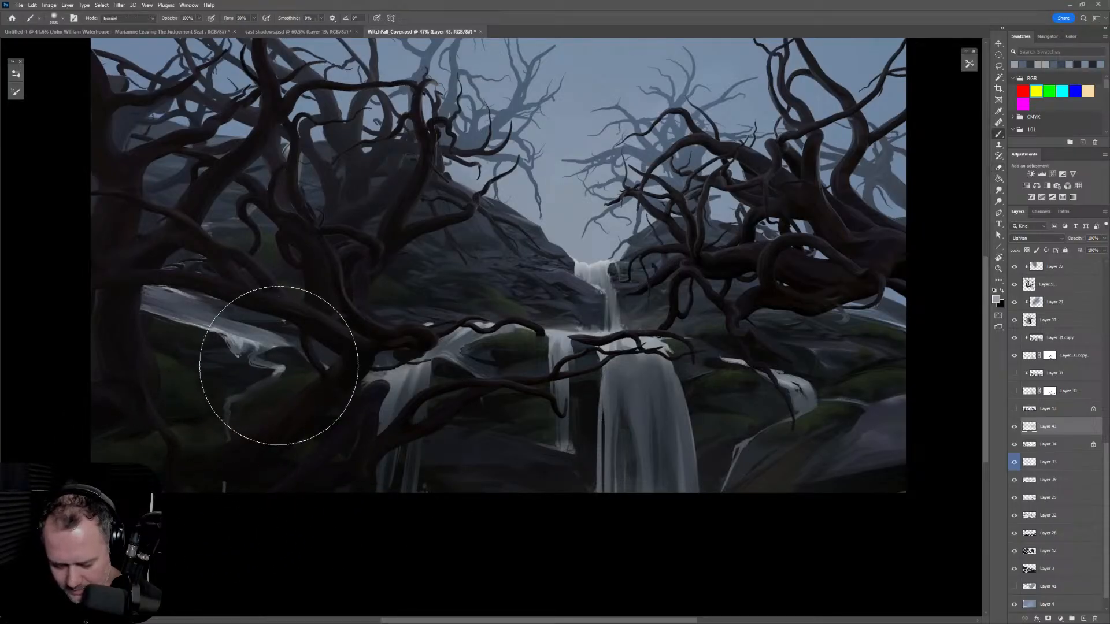
key("e")
key("b")
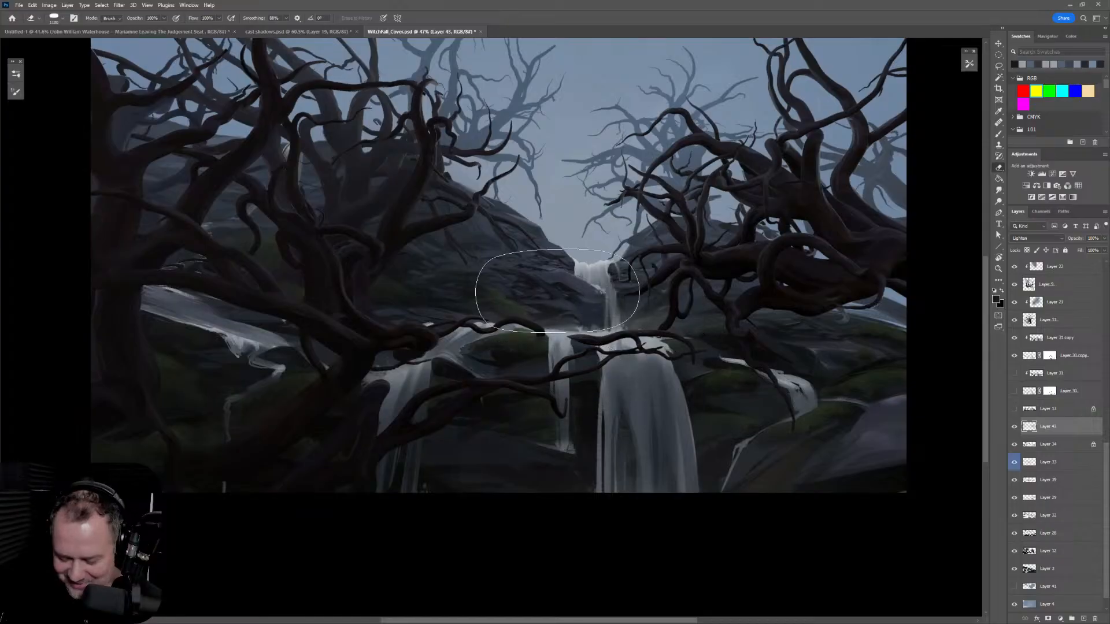
Step: Rebalance the mist around the upper waterfall and central ledge by alternating a large soft brush and eraser
key("z")
mouse_move(440, 151)
left_mouse_down()
mouse_move(476, 151)
mouse_move(325, 181)
mouse_move(427, 254)
left_mouse_up()
key("b")
key("space")
left_click_drag(847, 343, 801, 359)
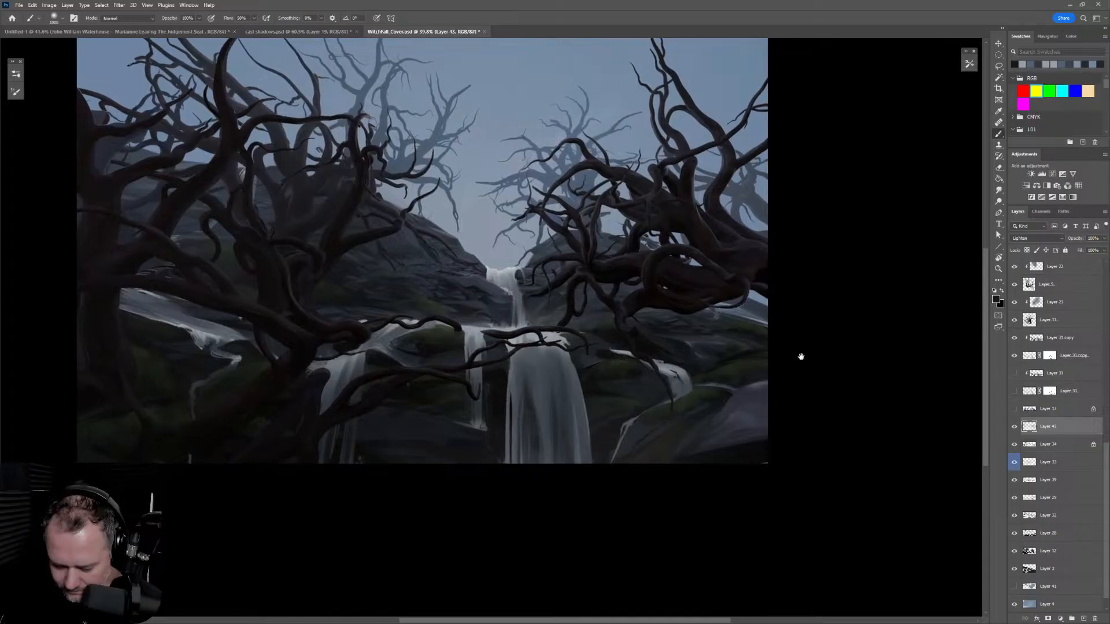
key("z")
mouse_move(736, 383)
left_mouse_down()
mouse_move(689, 411)
mouse_move(757, 412)
left_mouse_up()
key("e")
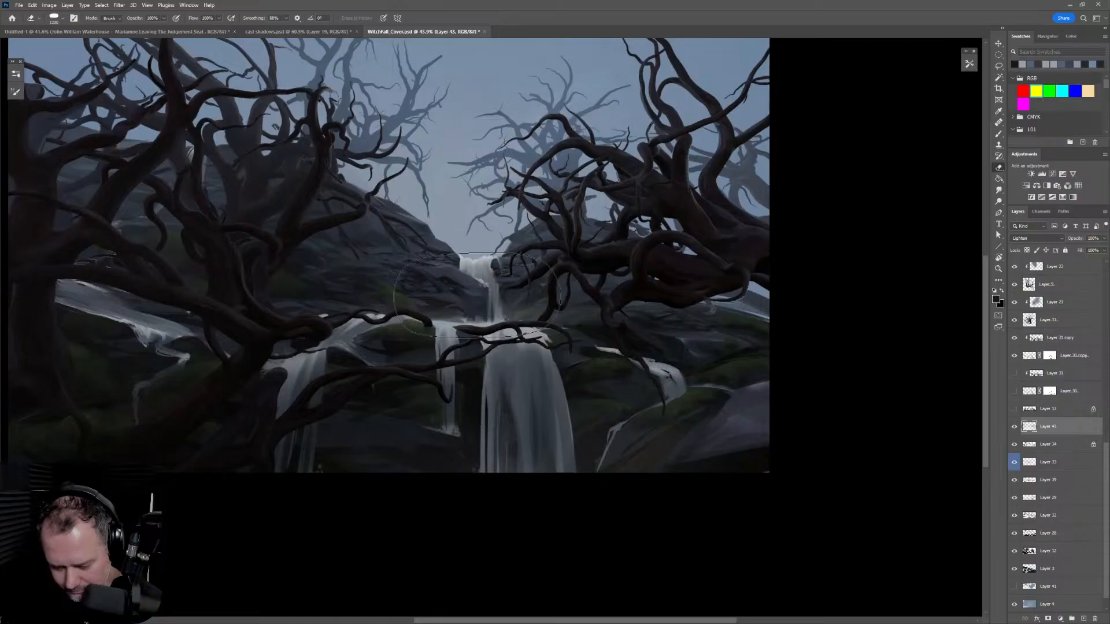
Step: Airbrush blue-grey mist over the rocks around the foot of the upper waterfall with a smaller brush
key("b")
key("bracketleft")
key("bracketleft")
key("bracketleft")
key("bracketleft")
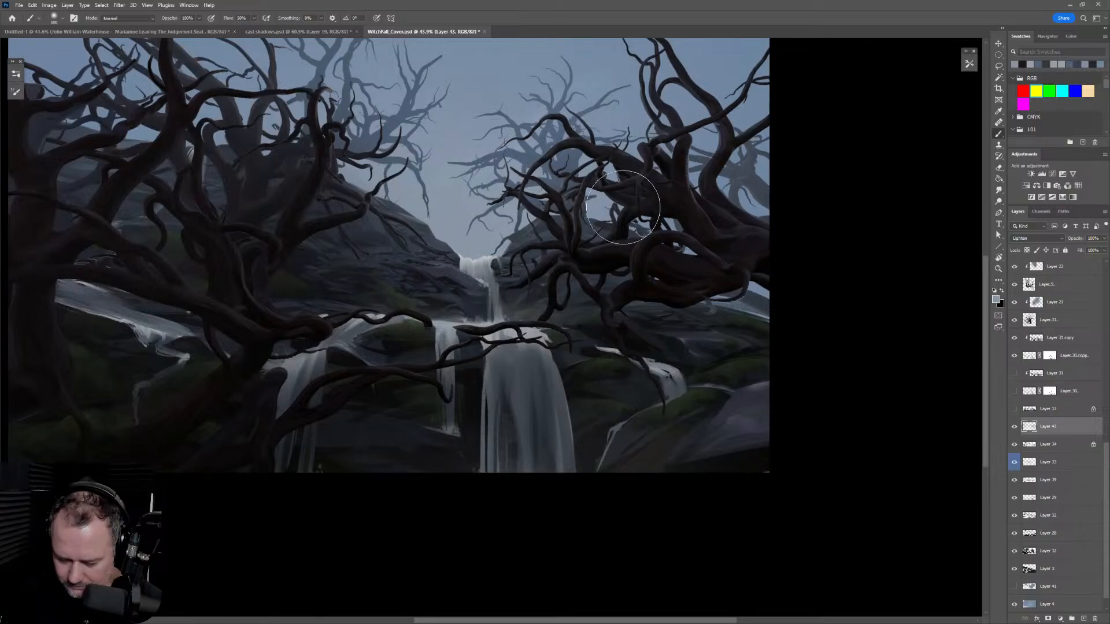
Step: Flip the canvas view horizontally and compare the painting with the mist on Layer 43 hidden and shown
key("ctrl+space")
mouse_move(673, 321)
left_mouse_down()
mouse_move(573, 330)
mouse_move(642, 340)
mouse_move(916, 328)
left_mouse_up()
key("ctrl+space")
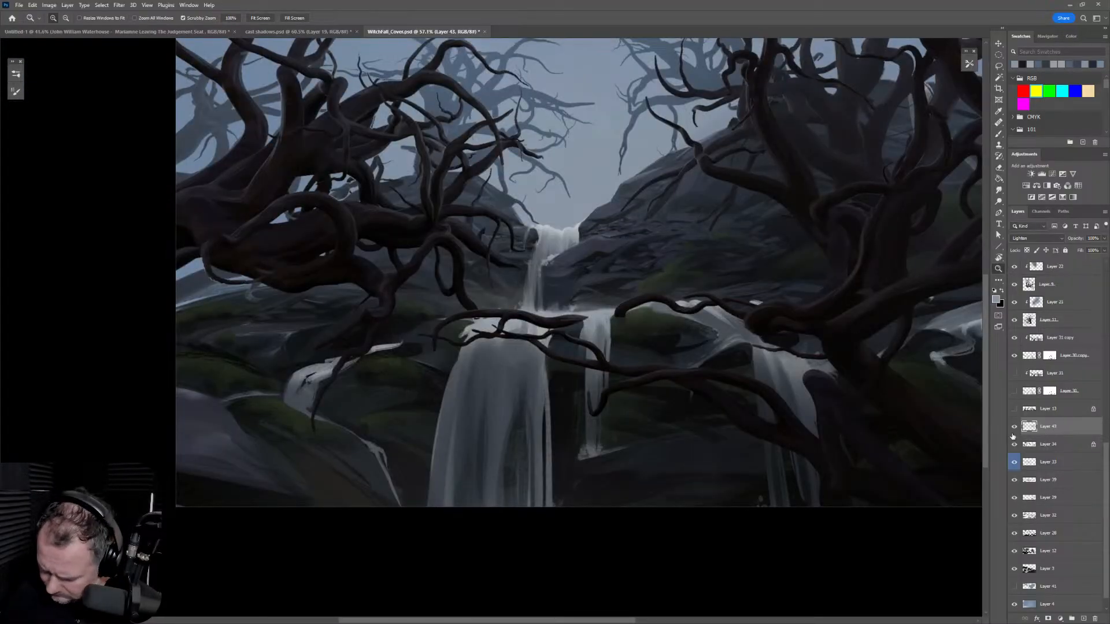
left_click(1014, 428)
left_click(1014, 428)
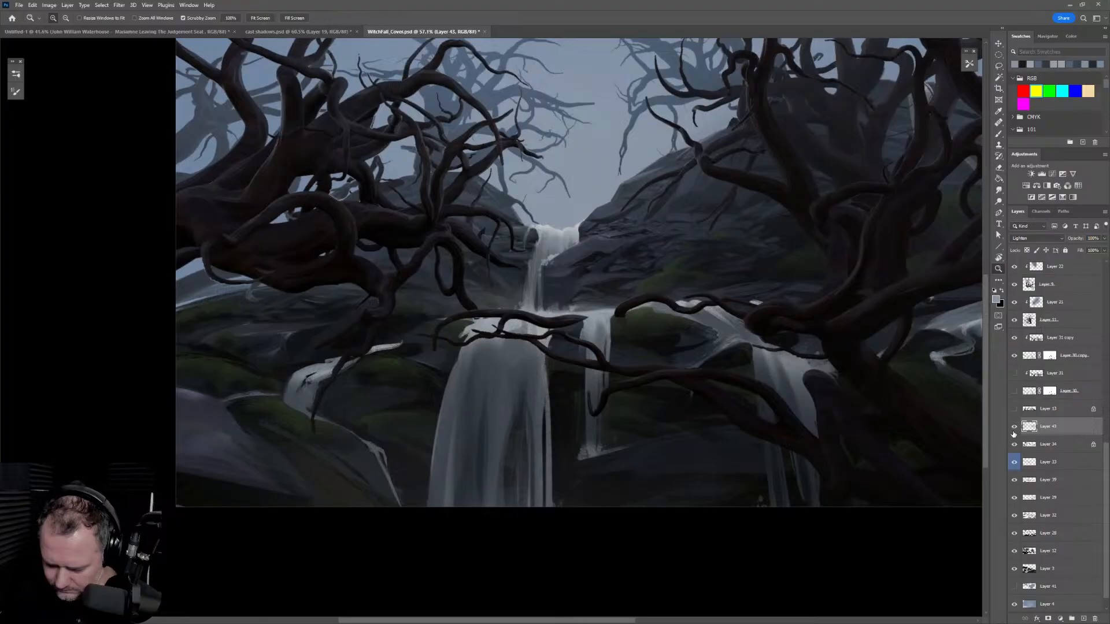
left_click(1014, 428)
left_click(1014, 427)
left_click_drag(804, 391, 769, 390)
left_click_drag(837, 426, 687, 426)
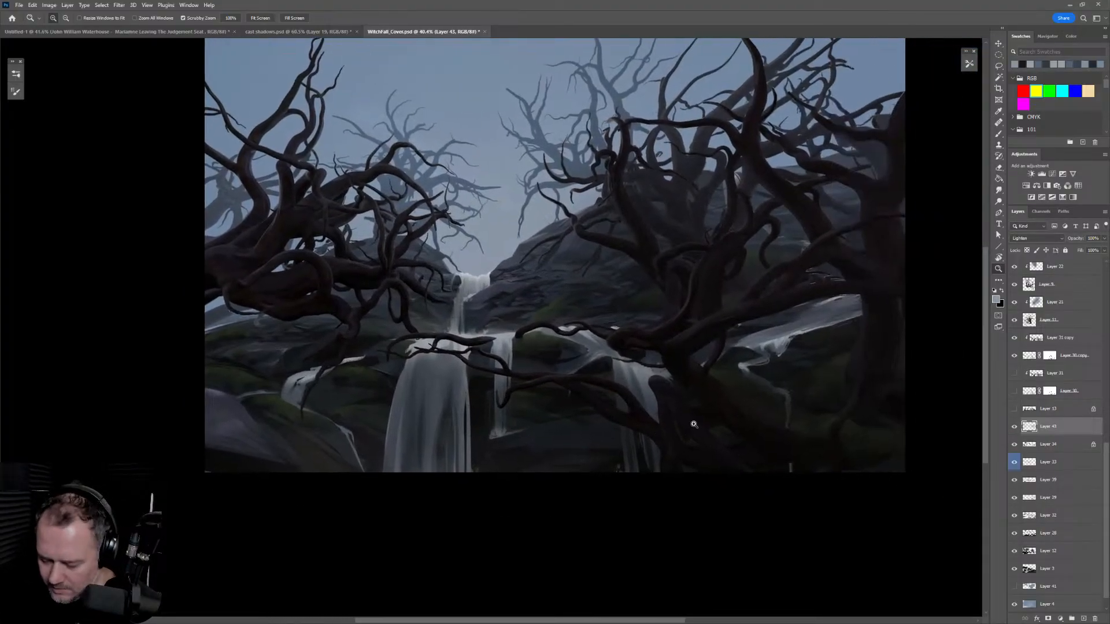
Step: Trim excess mist from the stream slope, lower foreground and rocks beside the main waterfall, checking against Layer 43 hidden
key("e")
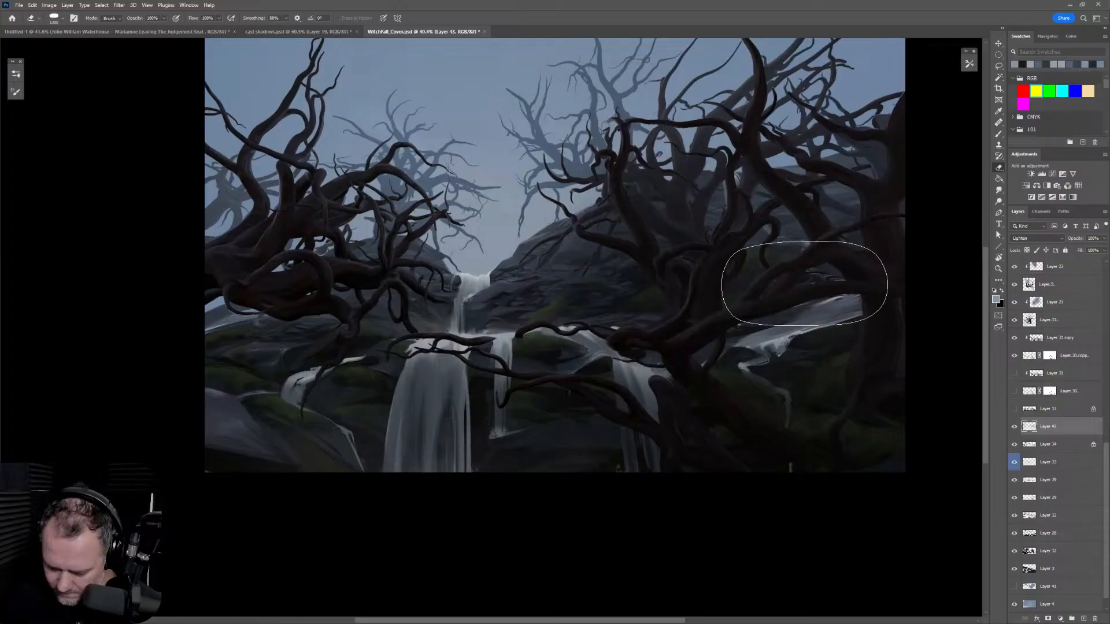
key("bracketright")
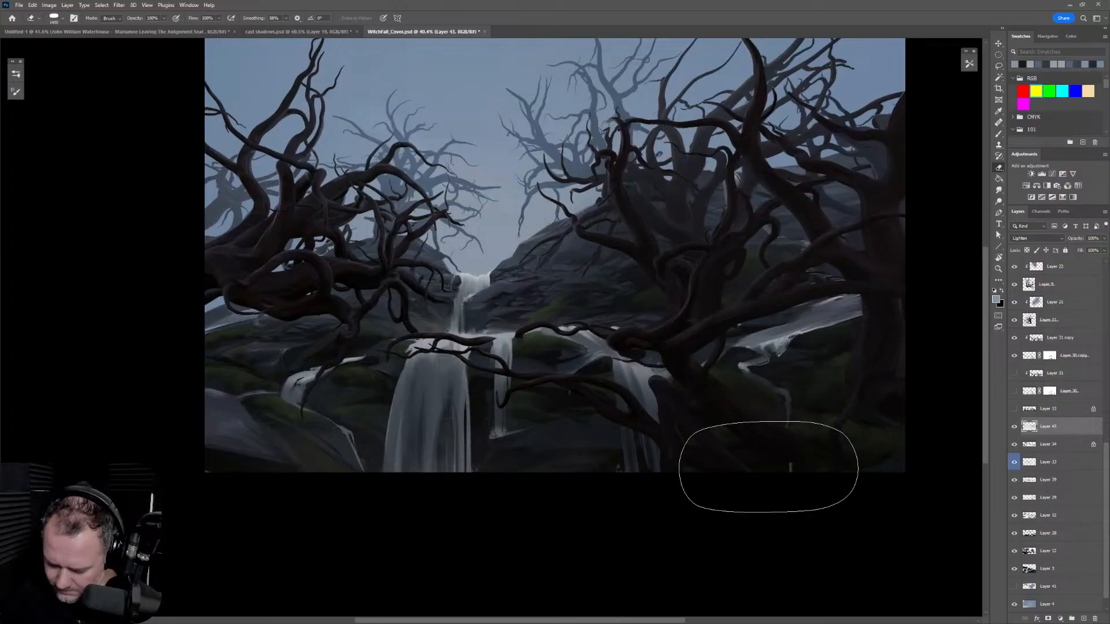
key("bracketleft")
key("bracketleft")
key("bracketleft")
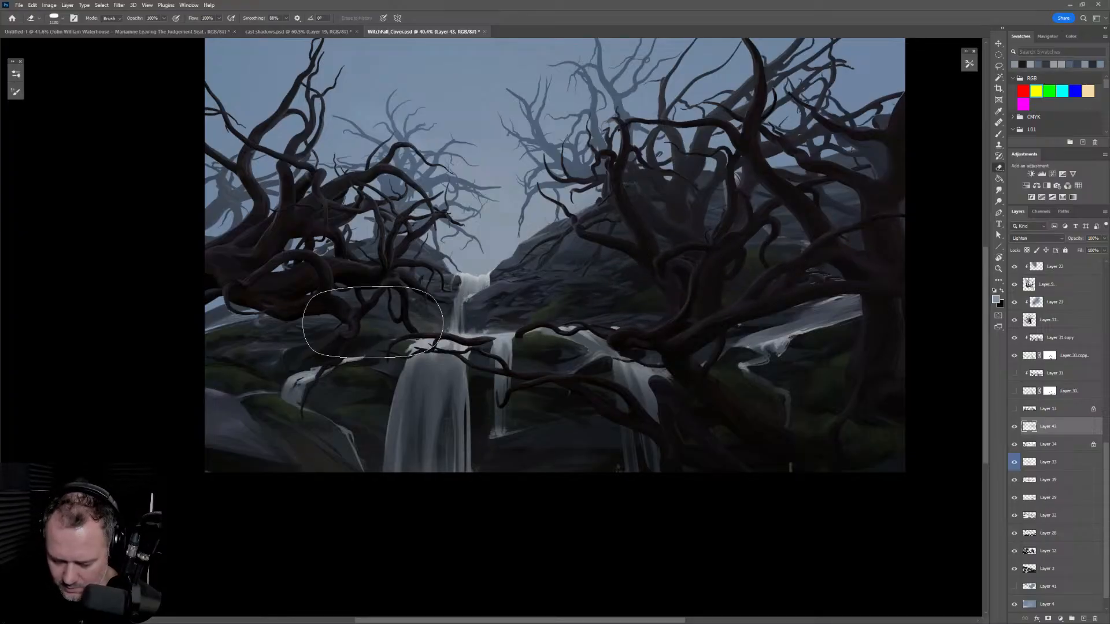
left_click(1015, 428)
left_click(1015, 428)
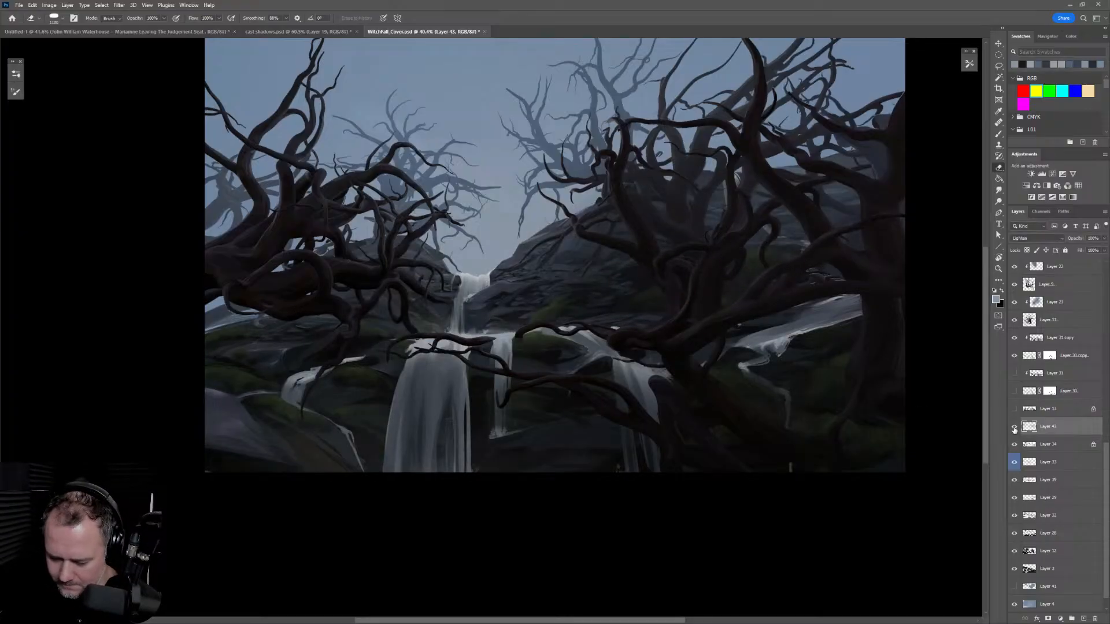
left_click(1014, 428)
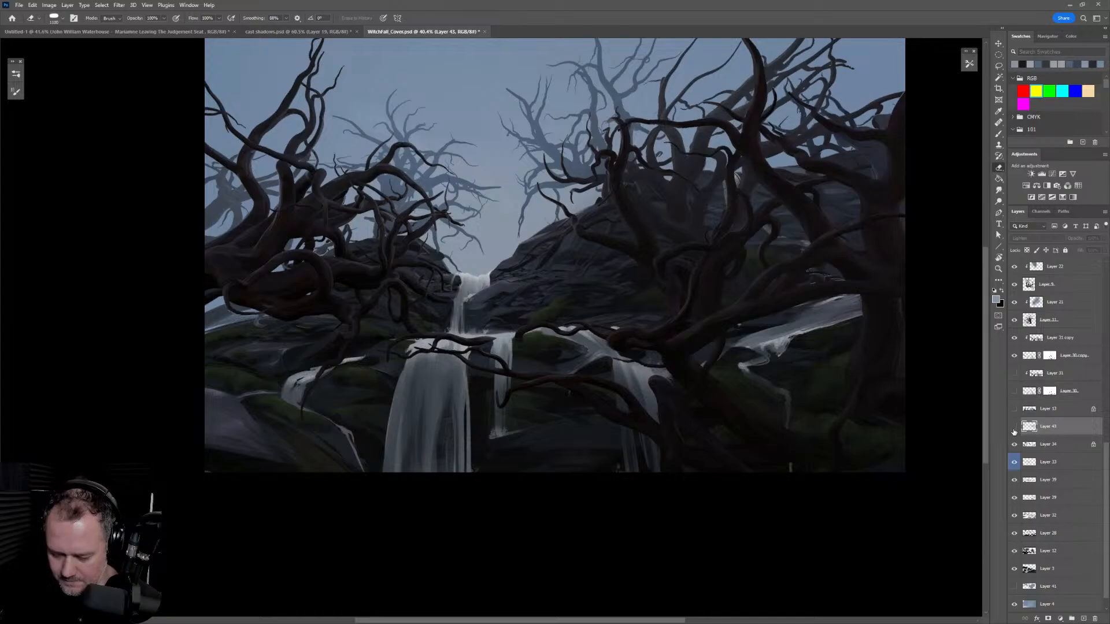
left_click(1015, 428)
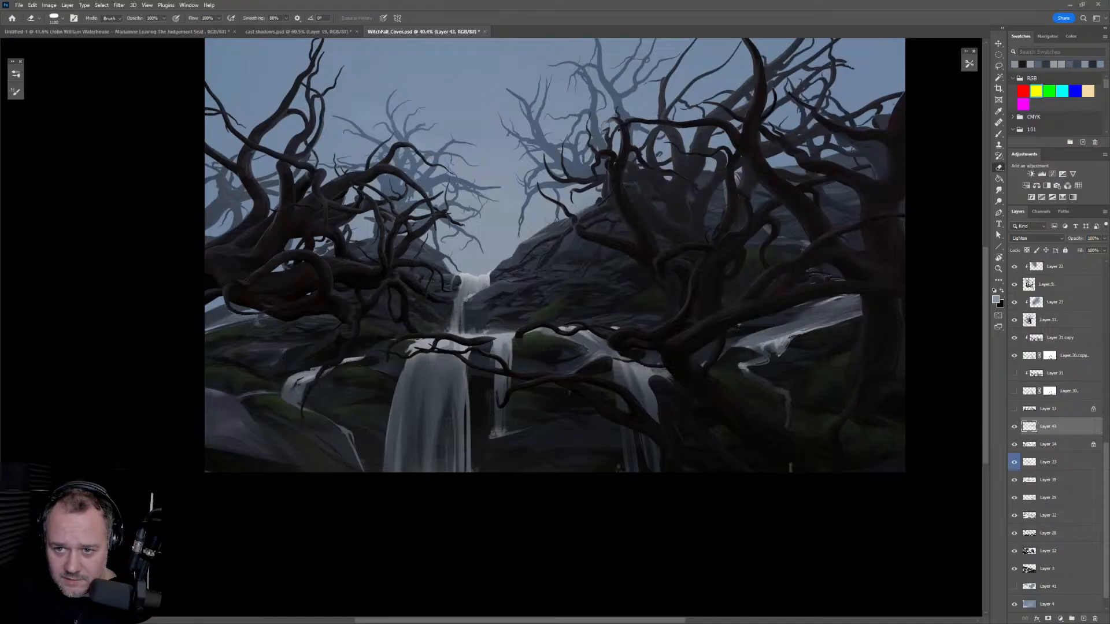
Step: Paste two reference paintings of the woman in a boat above Layer 20 and place them side by side
scroll(1076, 347, "up", 10)
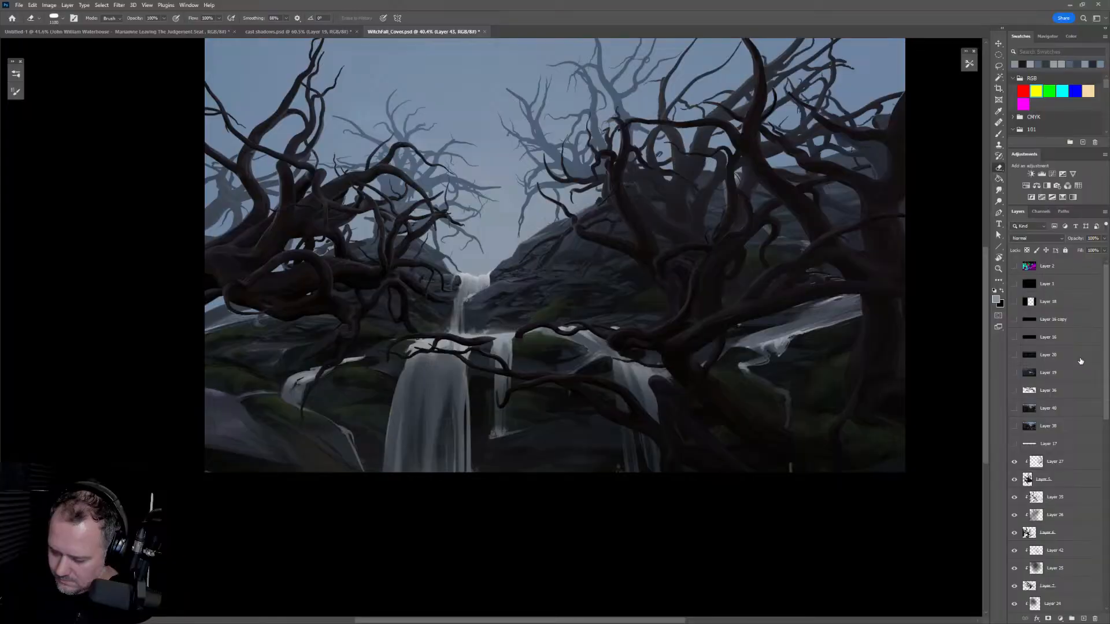
left_click(1080, 364)
key("ctrl+v")
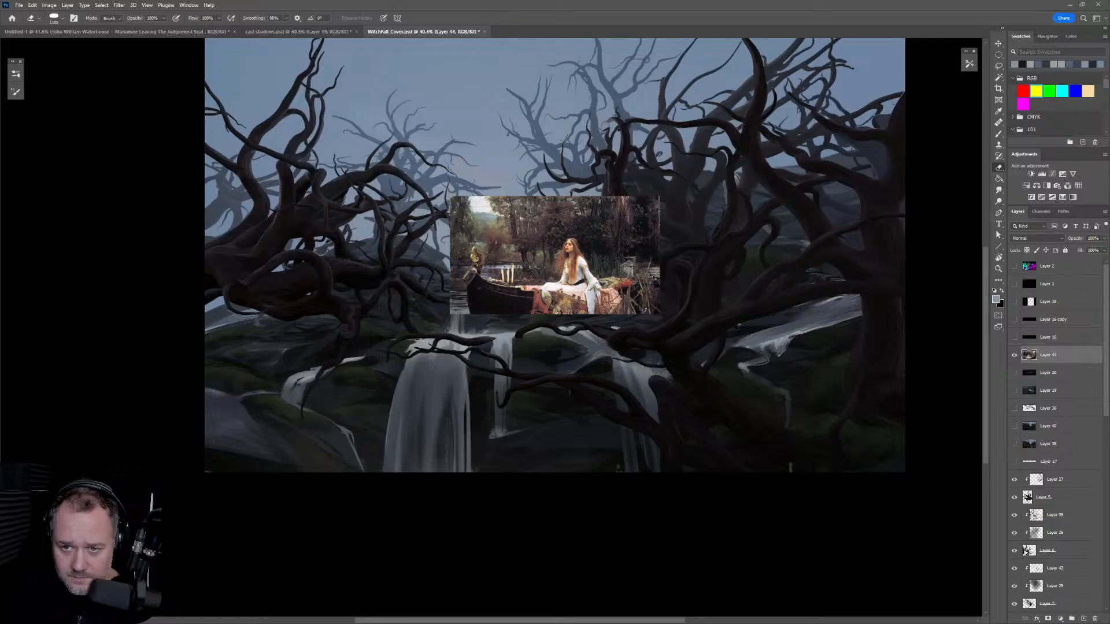
key("ctrl+v")
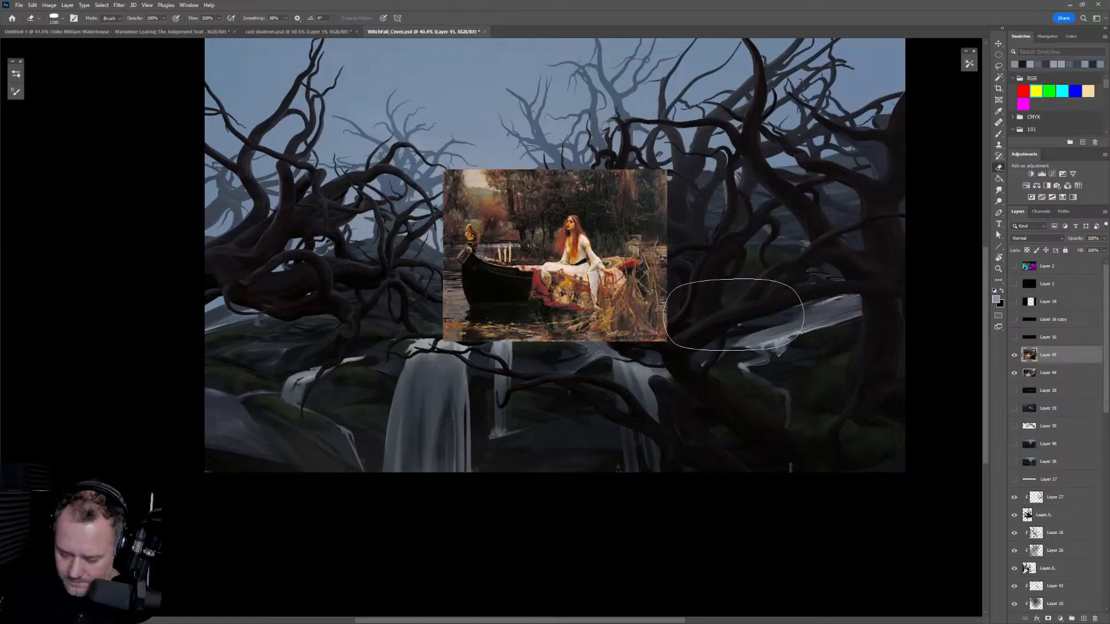
key("ctrl+t")
mouse_move(561, 307)
left_mouse_down()
mouse_move(772, 307)
mouse_move(819, 277)
left_mouse_up()
key("Return")
Step: Restore the unflipped view and examine the colours, values and background depth in the two boat reference paintings
key("z")
key("ctrl+shift+h")
left_click_drag(640, 325, 645, 367)
left_click_drag(792, 330, 842, 326)
left_click_drag(871, 242, 764, 339)
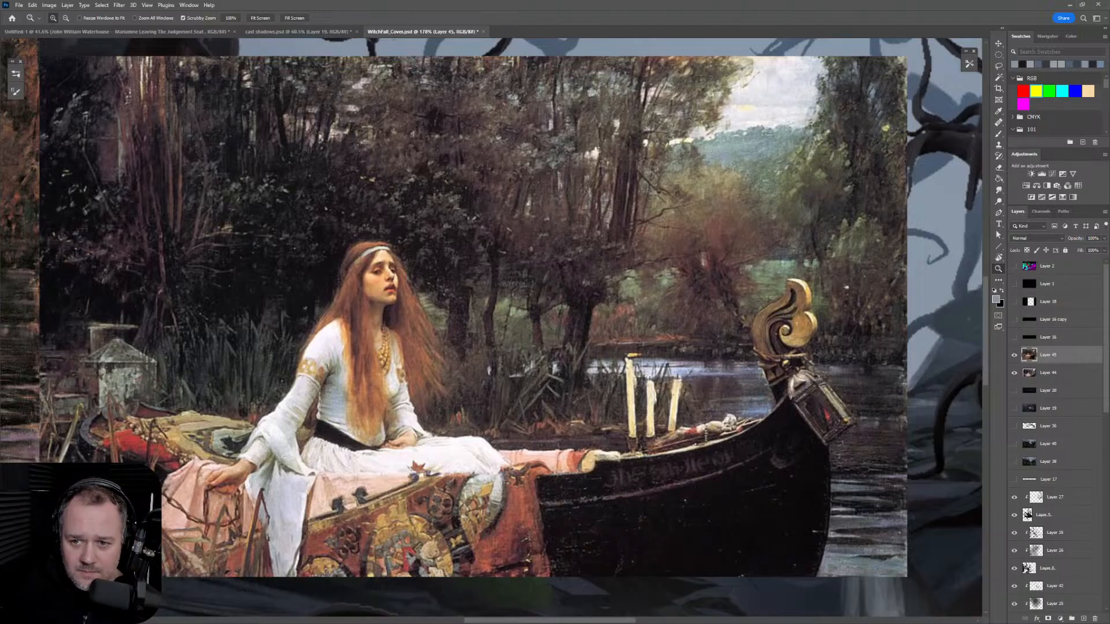
scroll(560, 402, "down", 5)
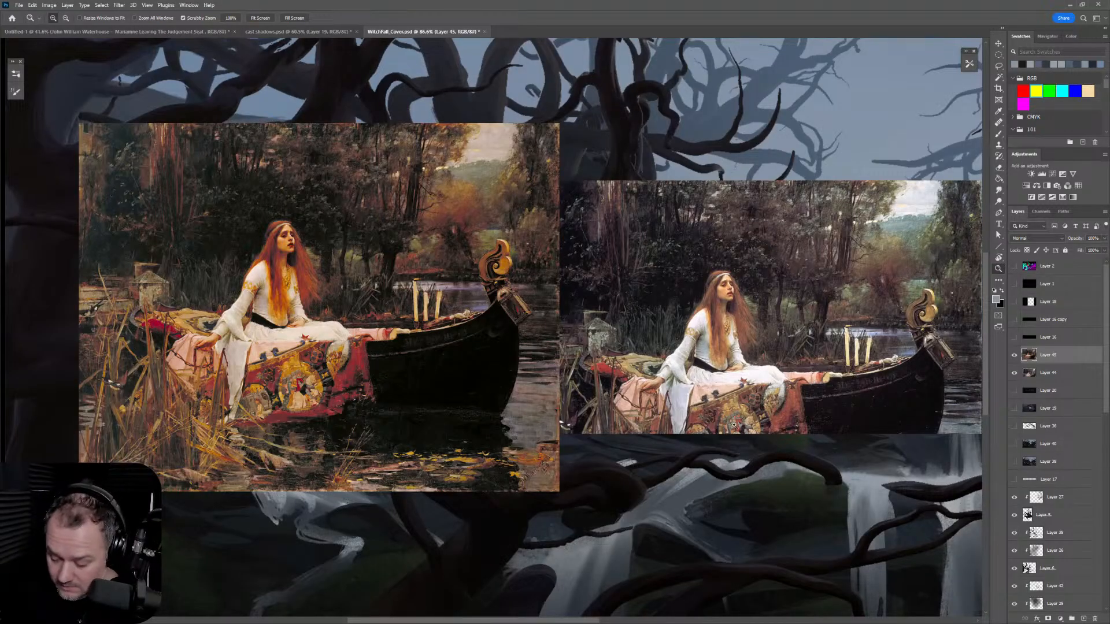
scroll(736, 425, "up", 6)
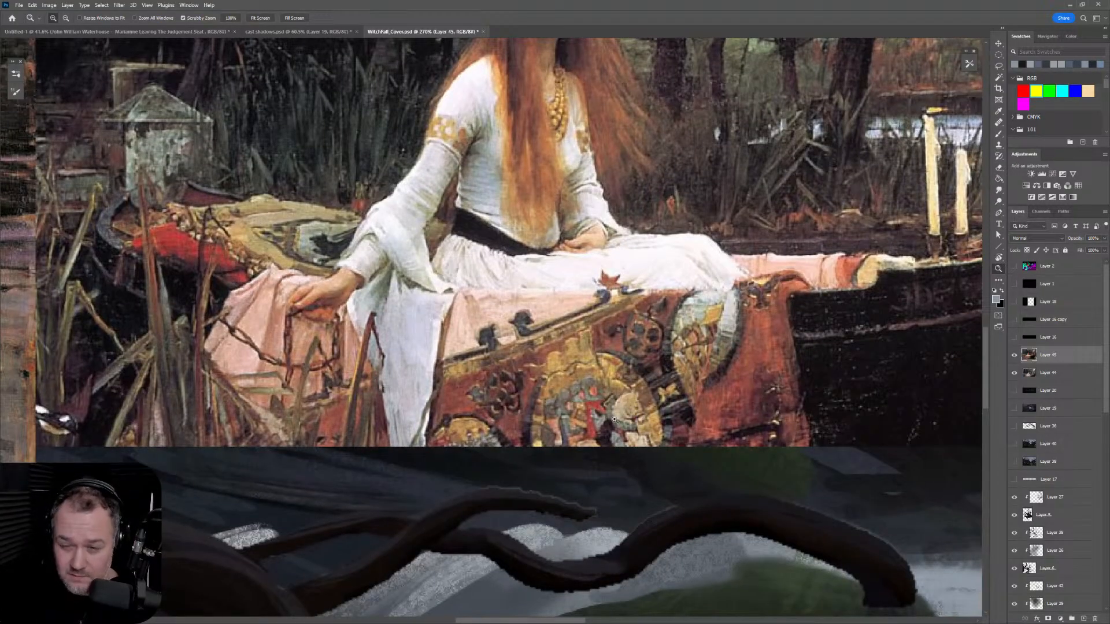
scroll(614, 418, "down", 6)
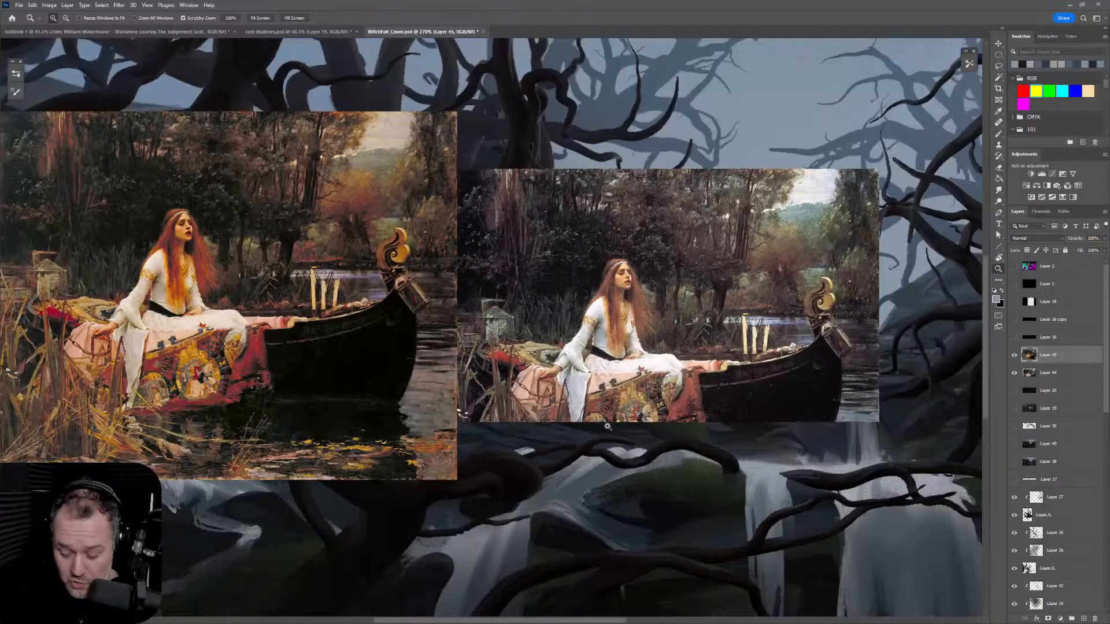
scroll(397, 452, "up", 6)
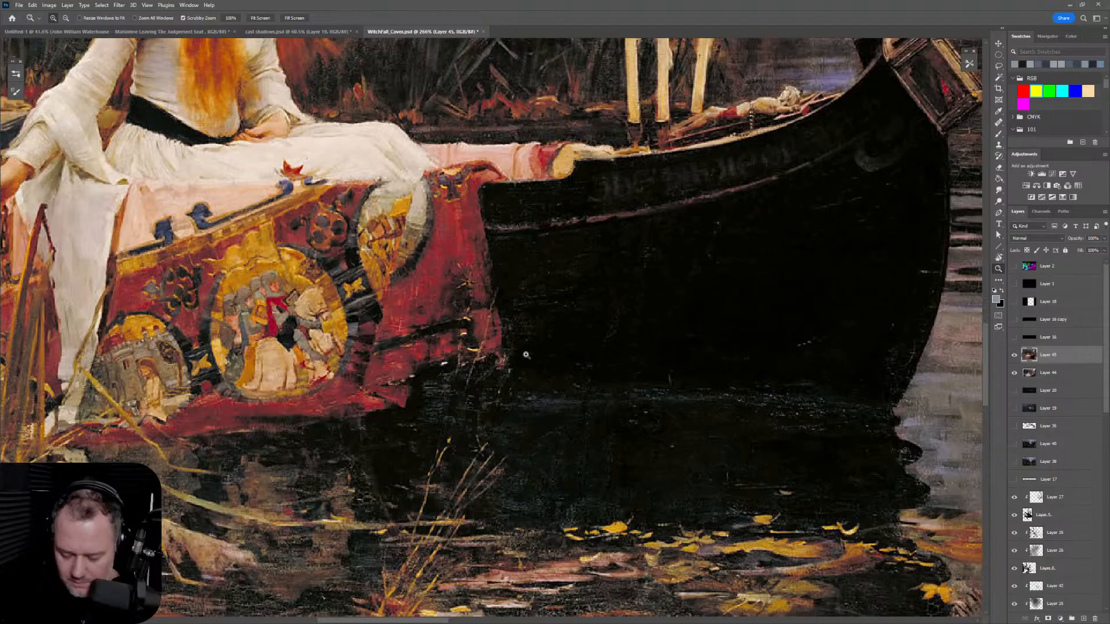
scroll(528, 355, "down", 3)
left_click_drag(545, 354, 559, 418)
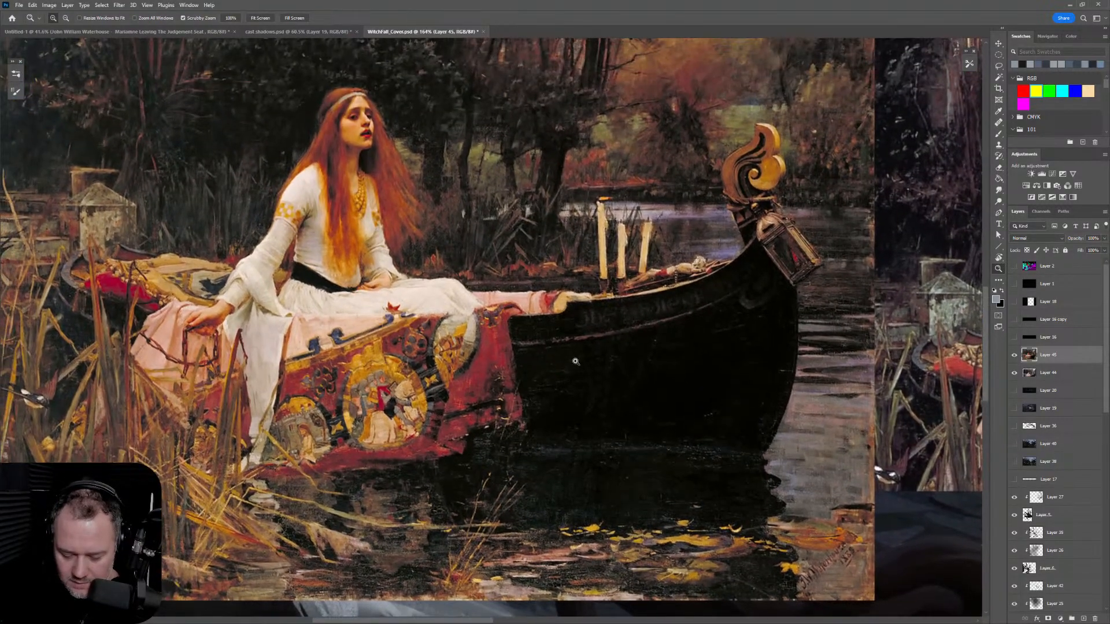
scroll(586, 376, "down", 2)
left_click_drag(586, 375, 414, 386)
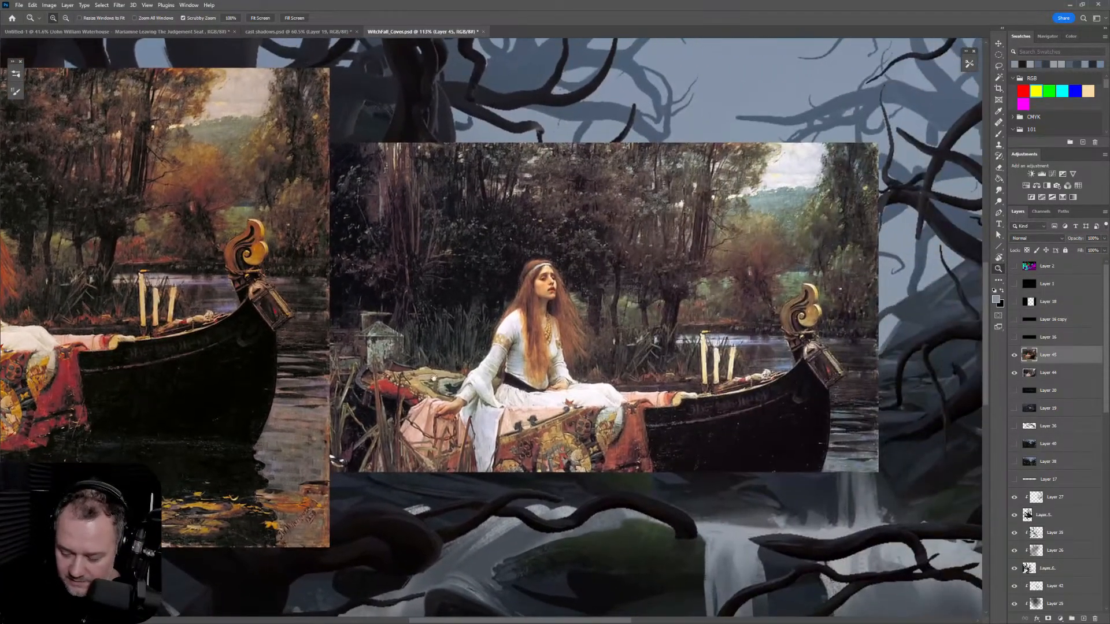
left_click_drag(789, 362, 841, 290)
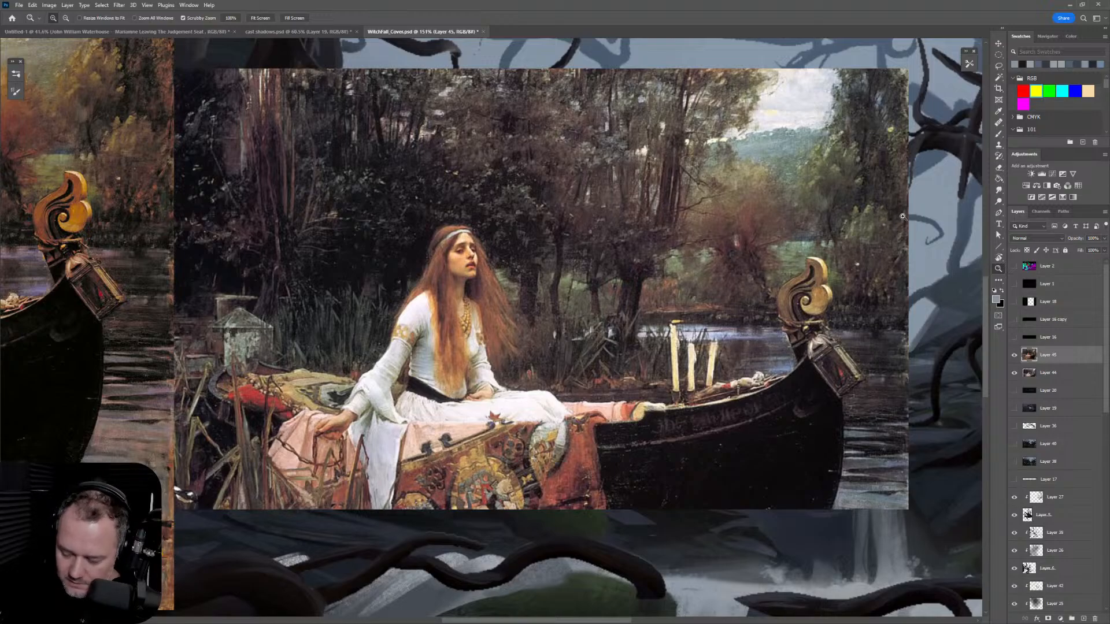
left_click_drag(784, 346, 810, 344)
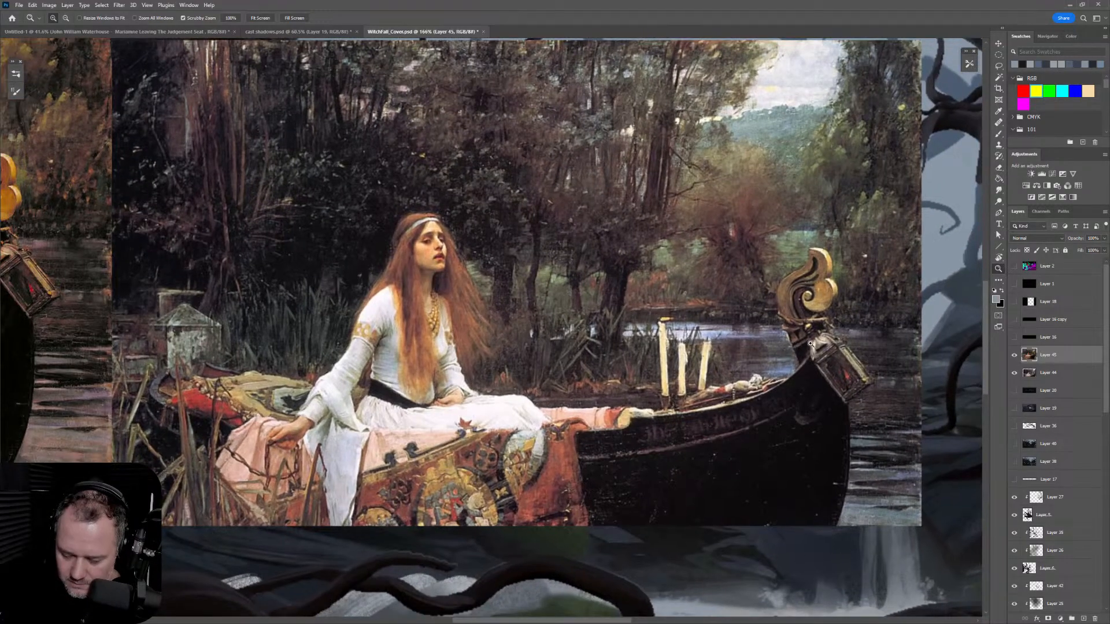
left_click_drag(852, 310, 815, 340)
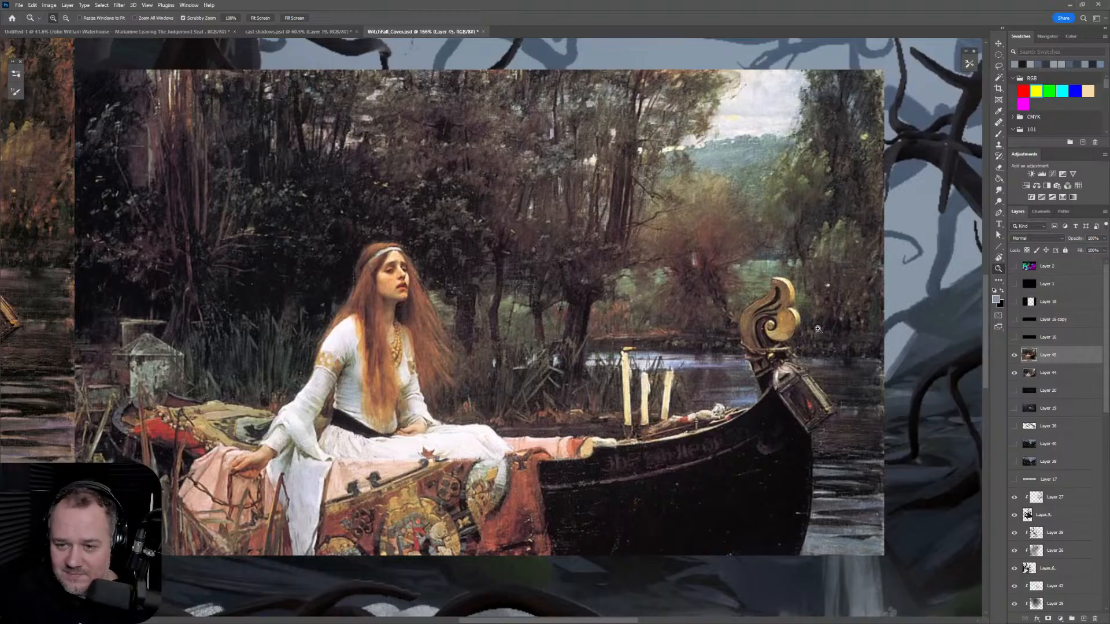
Step: Delete both pasted reference painting layers from the cover document
mouse_move(734, 351)
left_mouse_down()
mouse_move(613, 376)
mouse_move(959, 393)
left_mouse_up()
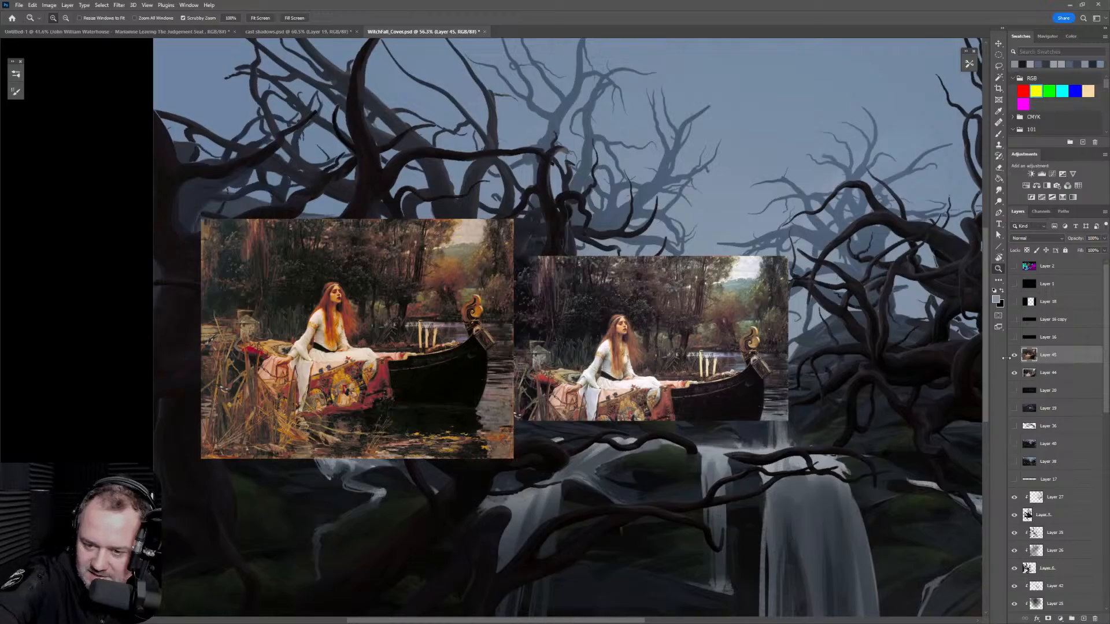
key("Delete")
key("Delete")
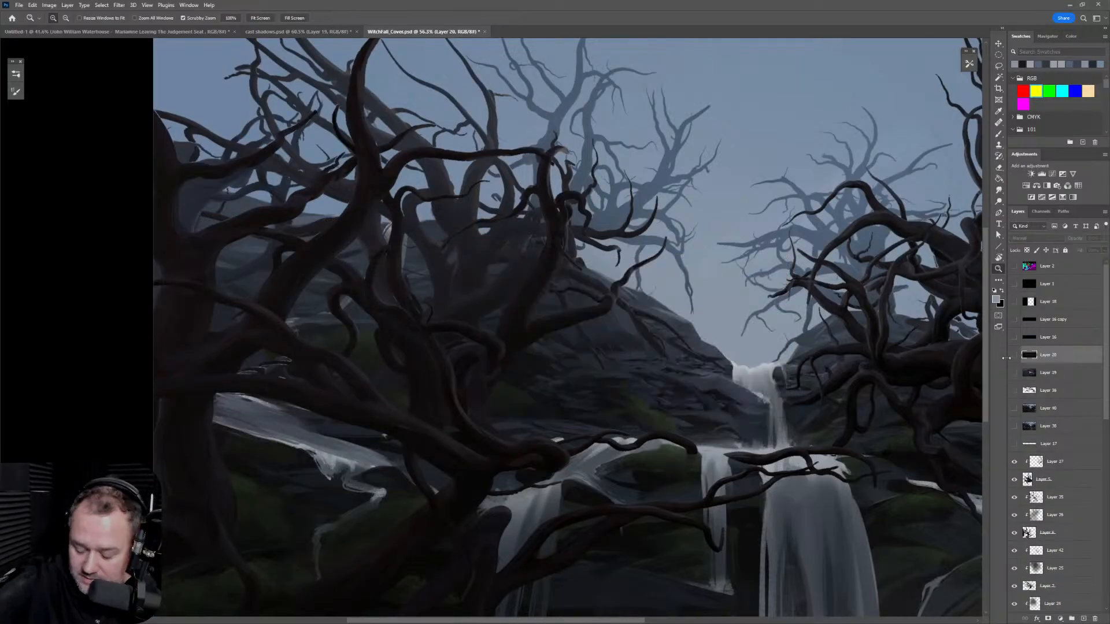
Step: Compare the painting with Layer 43 hidden and shown, and erase its mist around the left hill with a smaller eraser
left_click_drag(890, 430, 742, 379)
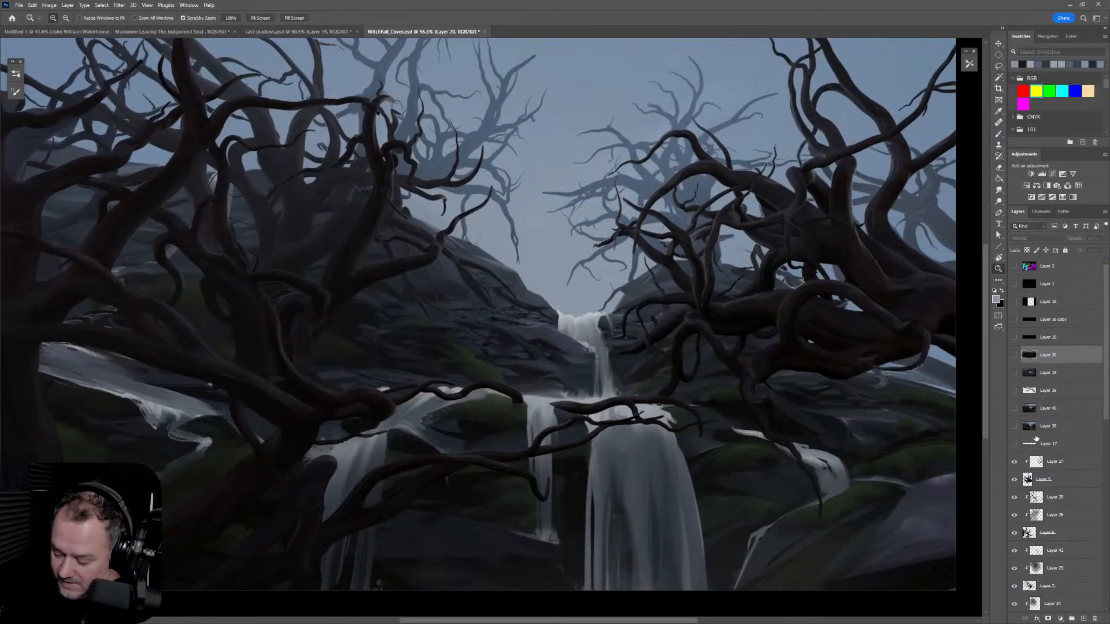
left_click_drag(1105, 406, 1100, 599)
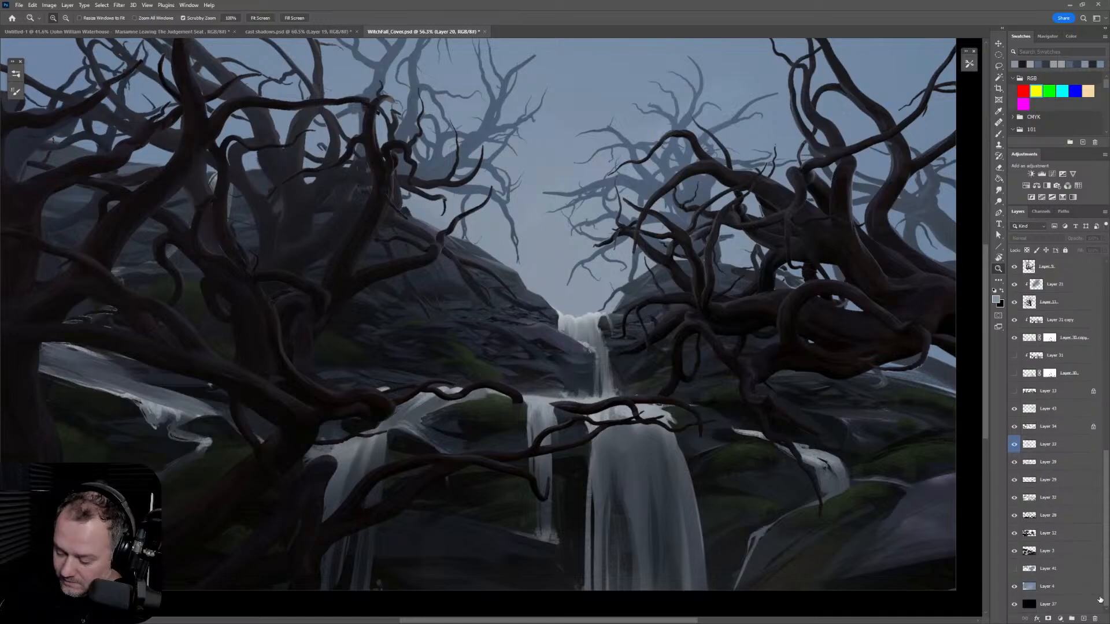
left_click(1014, 410)
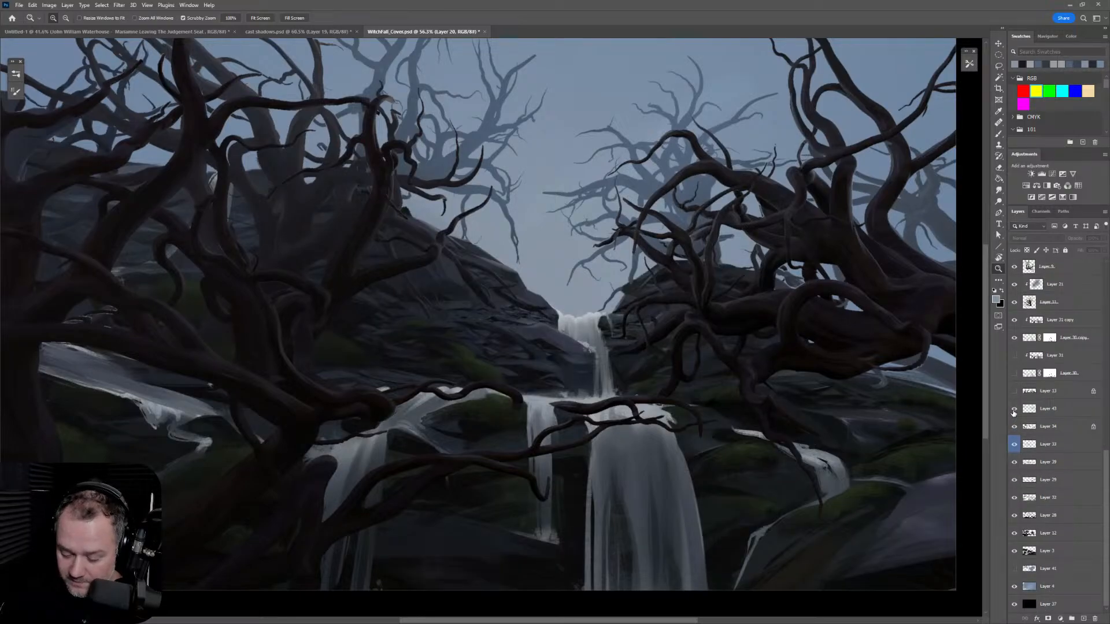
left_click(1015, 410)
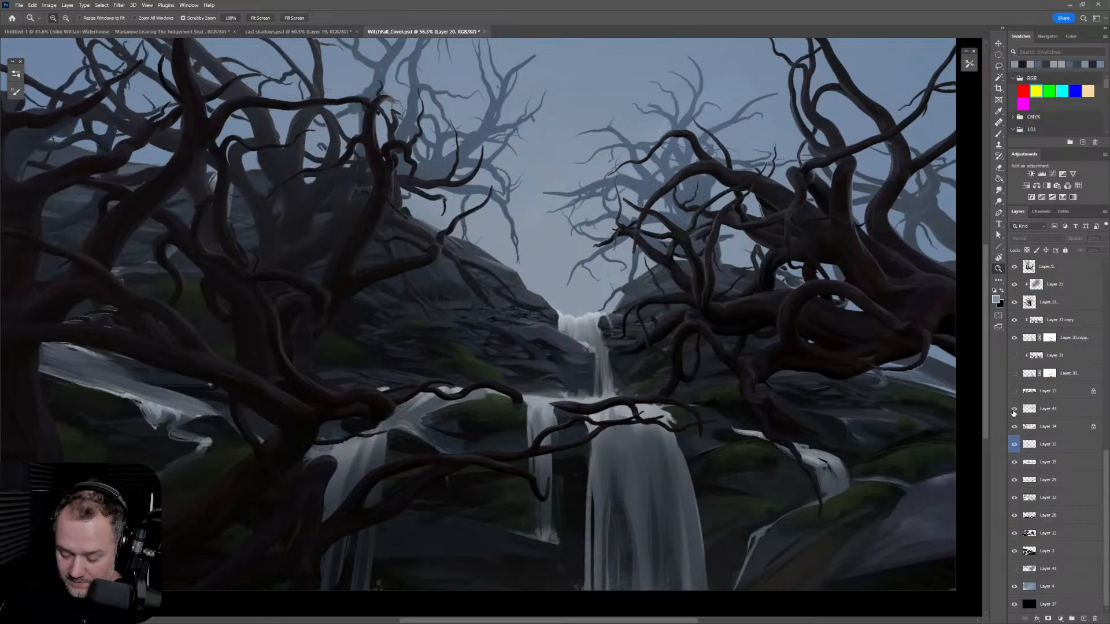
left_click(1048, 409)
key("e")
key("bracketleft")
key("bracketleft")
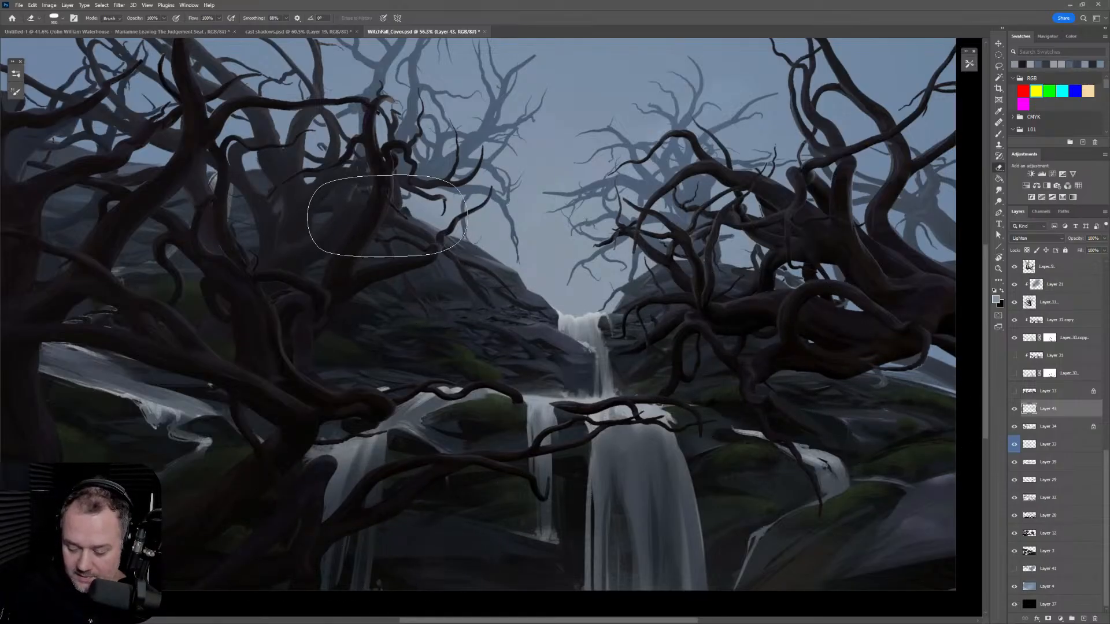
Step: Airbrush and trim the mist over the rocky slopes beneath the right-hand tree on Layer 43
left_click_drag(698, 370, 673, 386)
left_click_drag(837, 475, 743, 448)
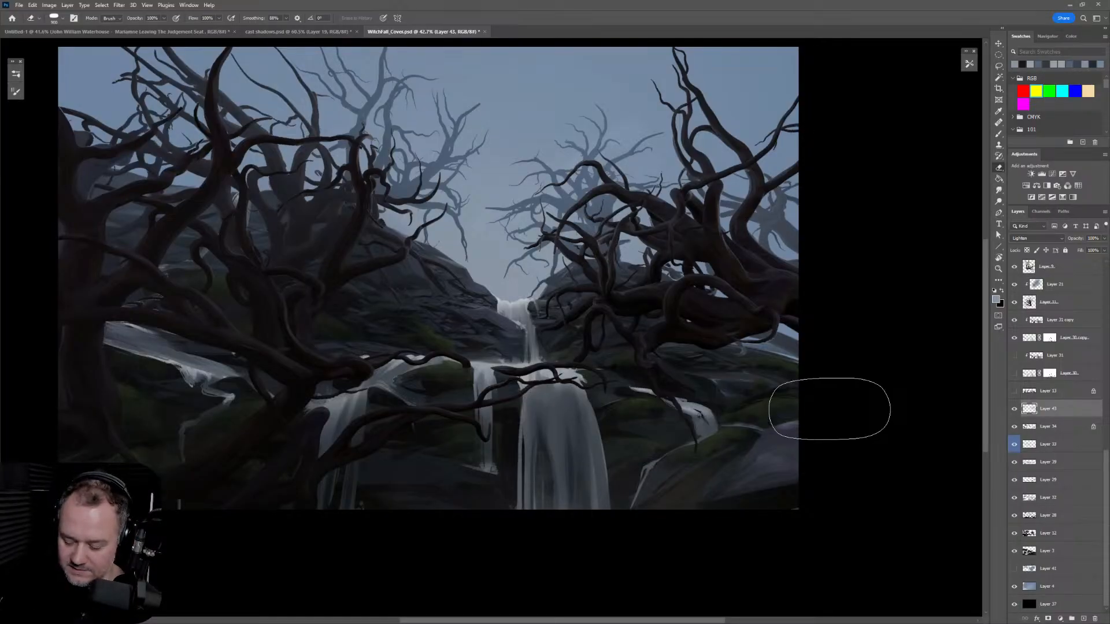
key("b")
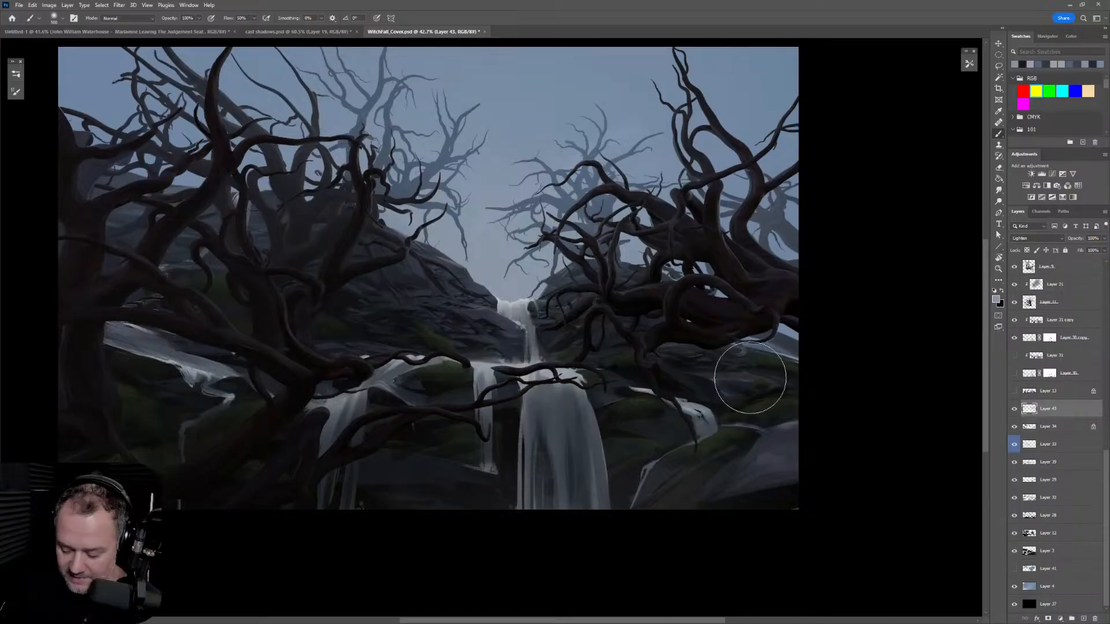
key("e")
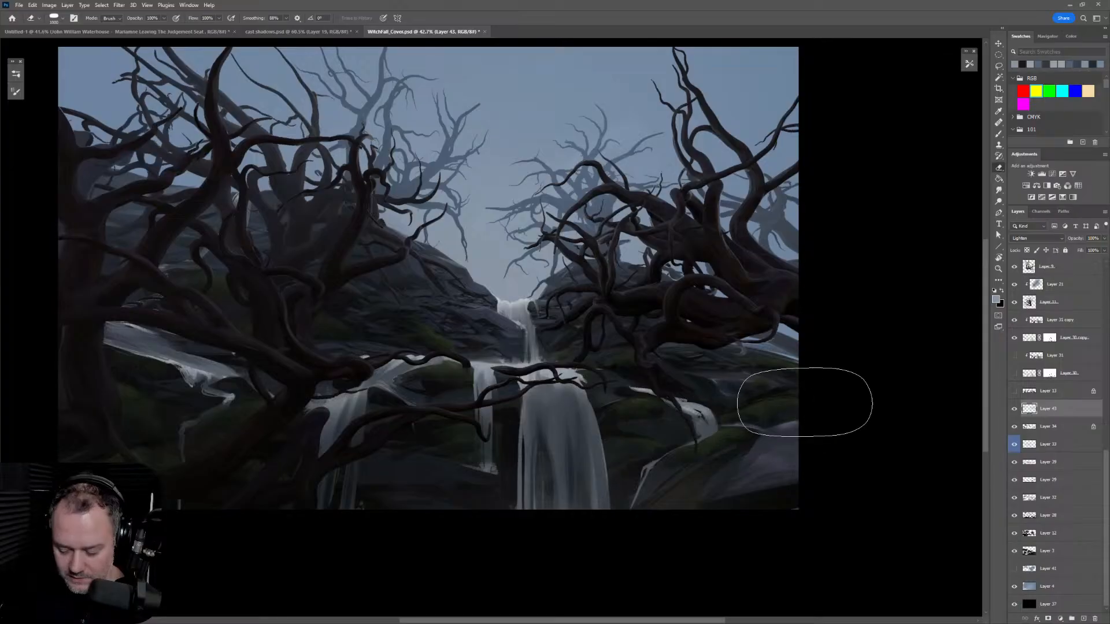
key("z")
mouse_move(539, 320)
left_mouse_down()
mouse_move(605, 292)
mouse_move(523, 333)
mouse_move(602, 329)
mouse_move(550, 347)
mouse_move(648, 361)
mouse_move(571, 358)
left_mouse_up()
key("e")
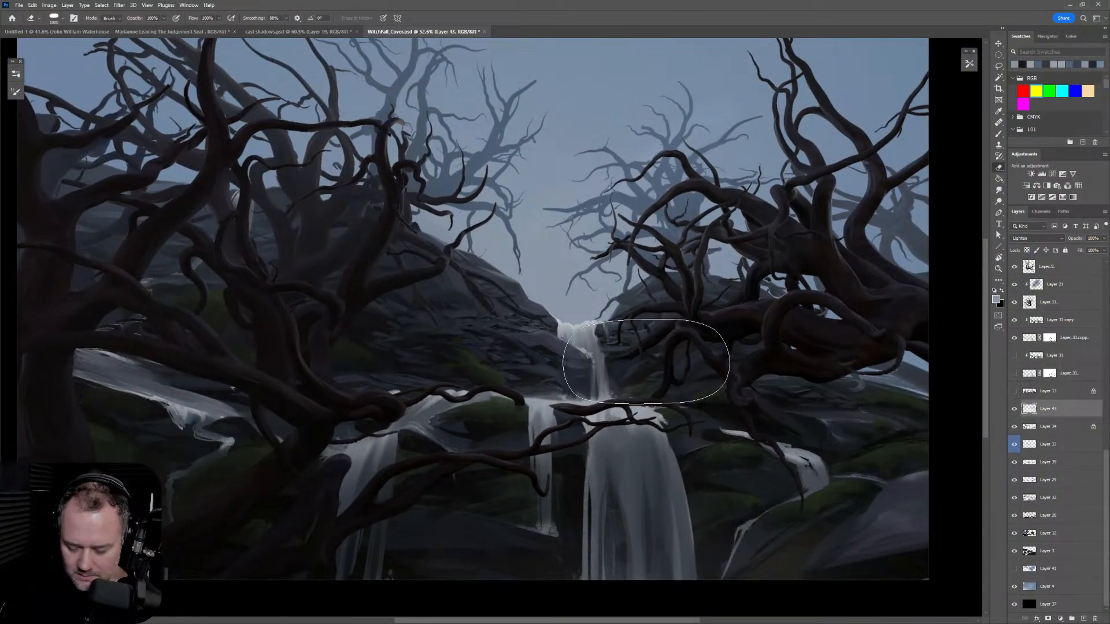
key("z")
mouse_move(701, 354)
left_mouse_down()
mouse_move(671, 354)
mouse_move(701, 354)
left_mouse_up()
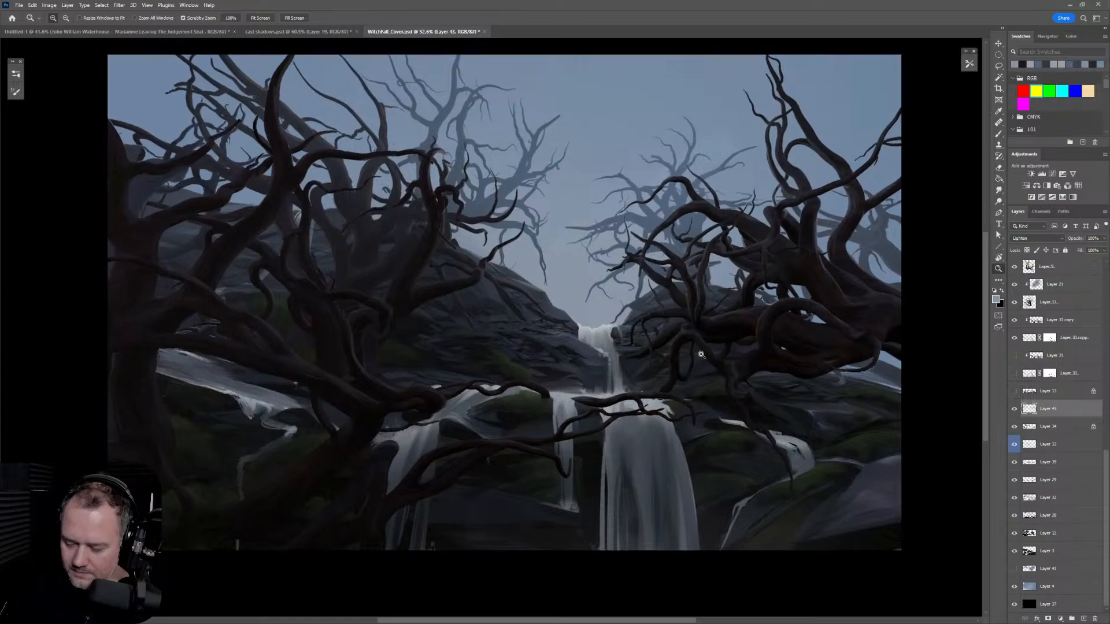
key("e")
left_click_drag(811, 338, 773, 350)
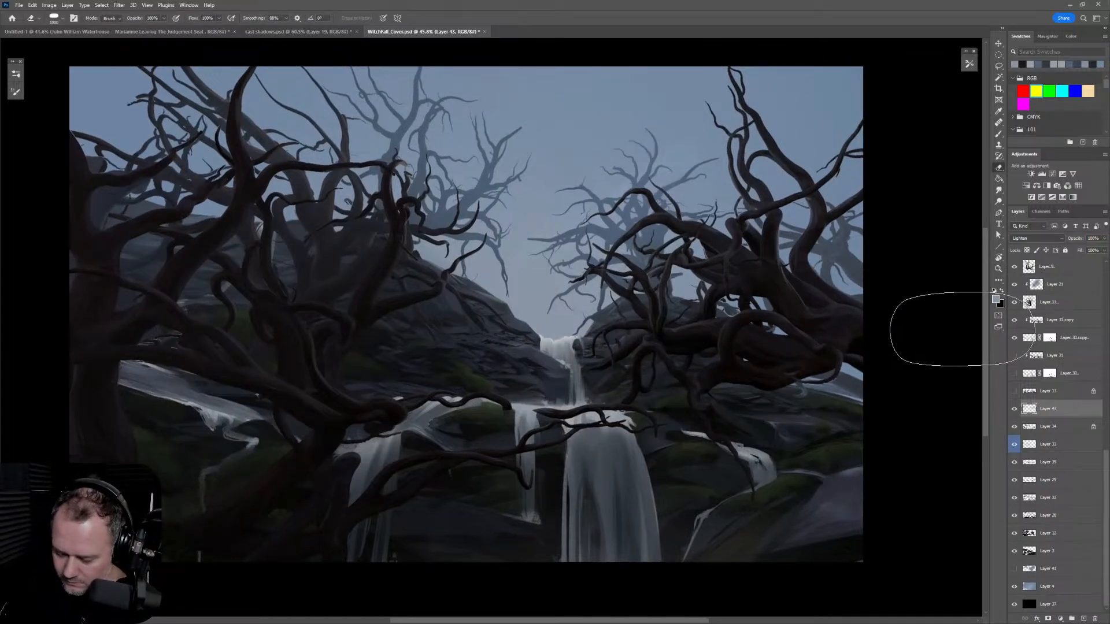
Step: Find the layer of the faint background tree behind the right-hand tree and compare Layer 23 hidden and shown
scroll(908, 267, "up", 4)
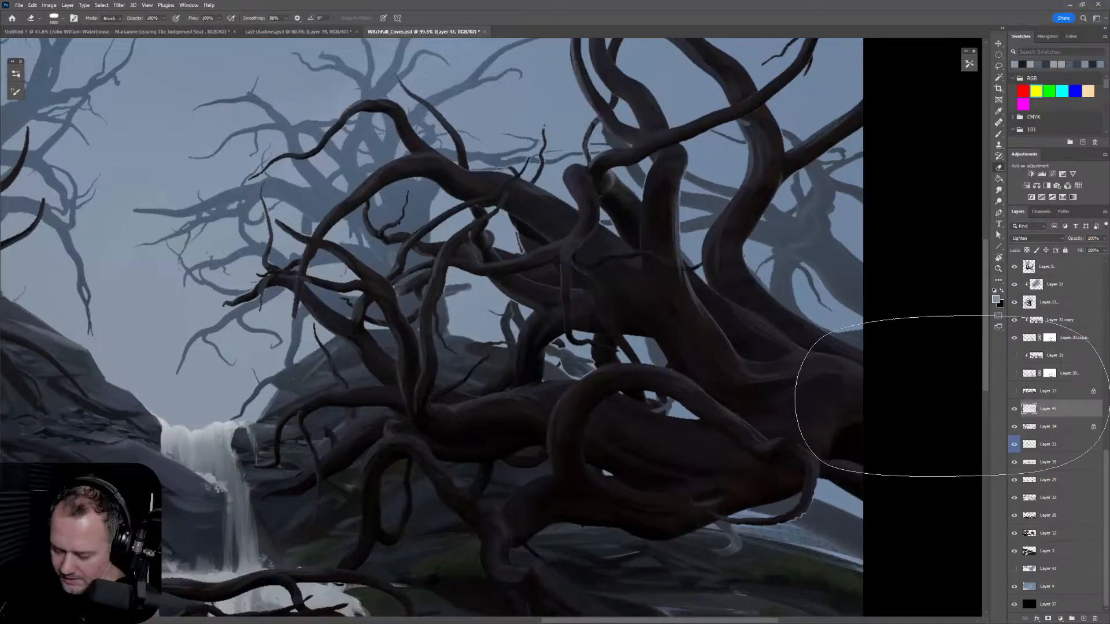
scroll(954, 388, "right", 3)
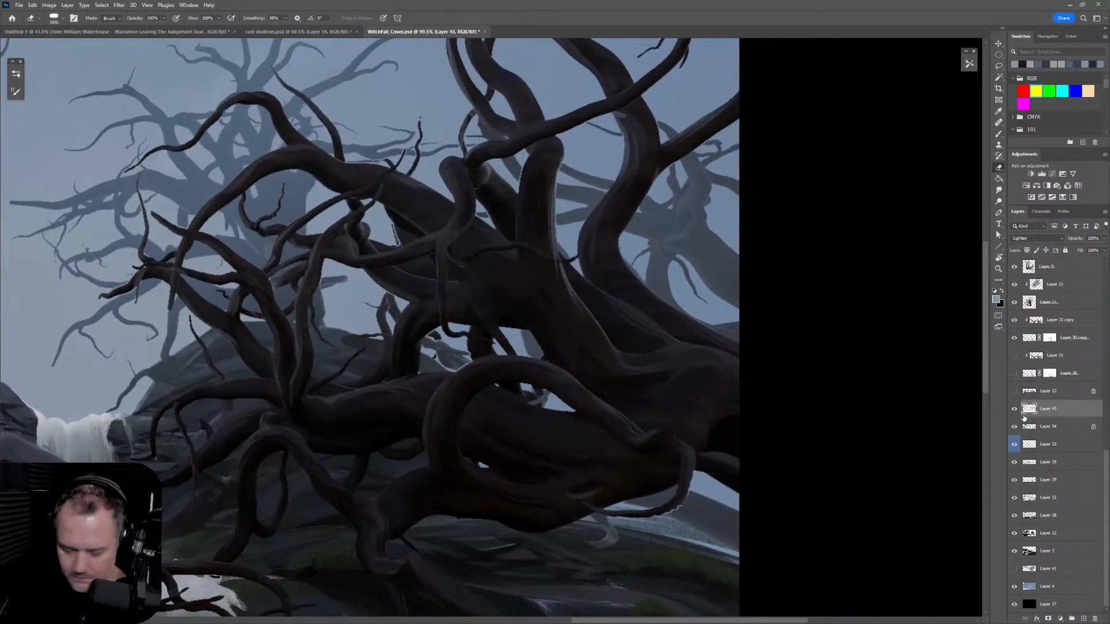
left_click(717, 275, "ctrl")
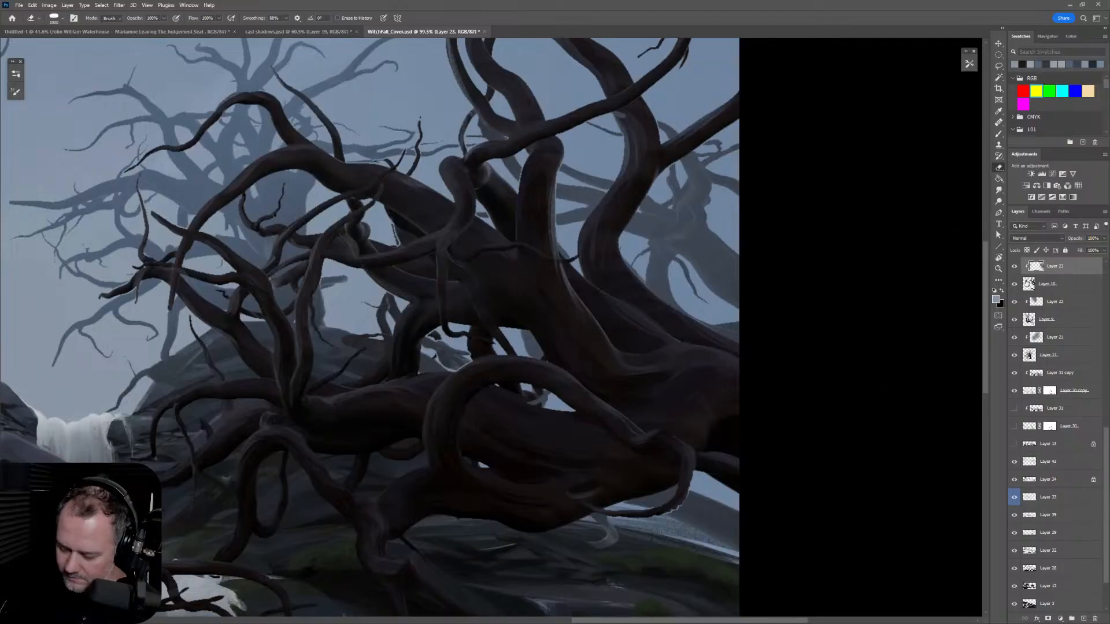
left_click(1014, 269)
left_click(1013, 271)
left_click(1071, 287)
left_click(1065, 269)
scroll(1090, 449, "up", 3)
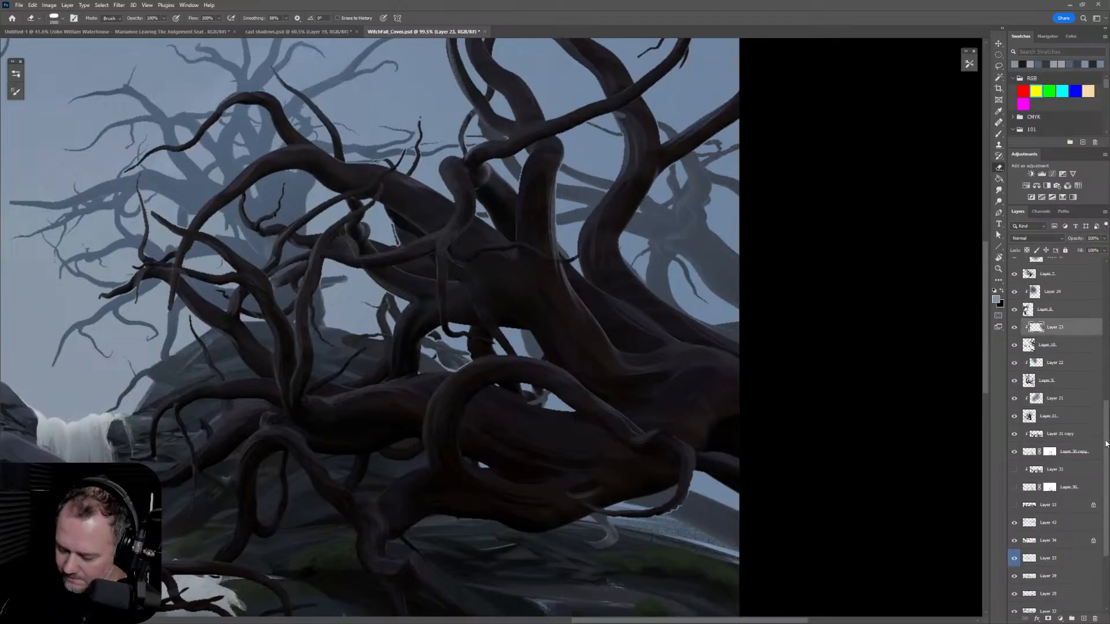
Step: Add a clipped layer above Layer 23 and set up the scratchy brush preset at a much smaller size
left_click(1084, 618)
key("b")
left_click(16, 74)
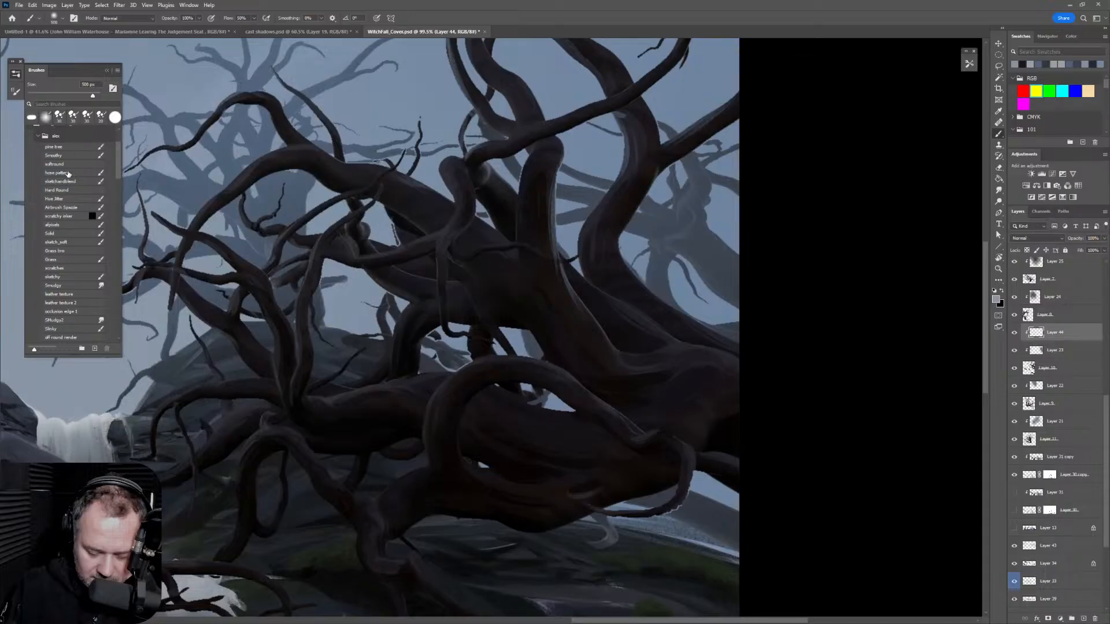
left_click(74, 218)
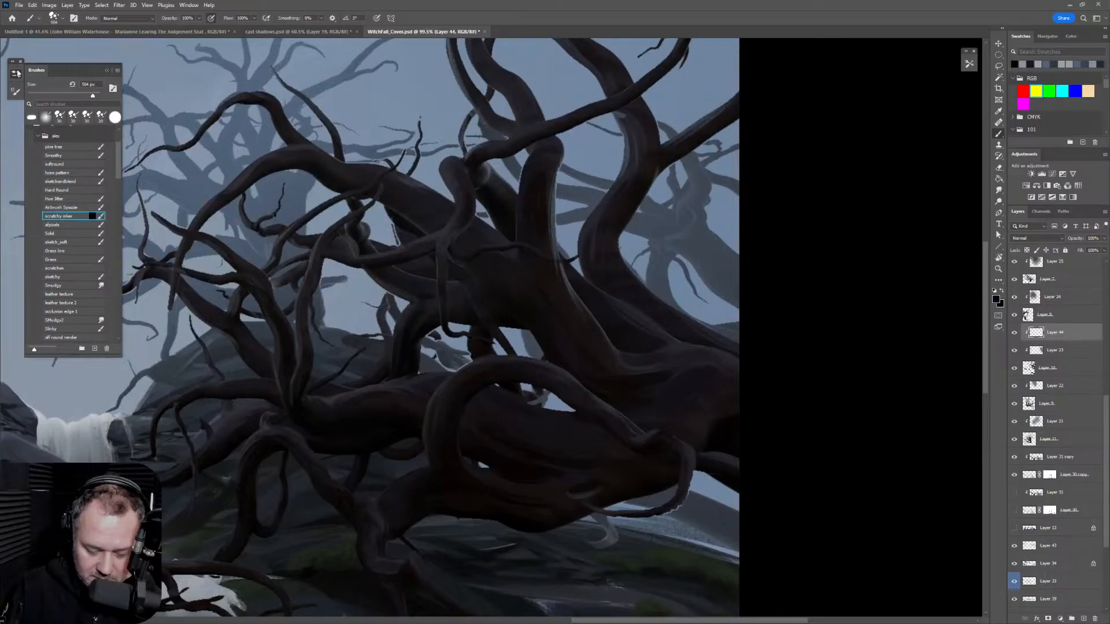
key("bracketleft")
key("bracketleft")
key("bracketleft")
key("bracketleft")
key("bracketleft")
key("bracketleft")
key("bracketleft")
key("bracketleft")
key("bracketleft")
key("bracketleft")
key("bracketleft")
key("bracketleft")
key("bracketleft")
key("bracketleft")
key("bracketleft")
key("bracketleft")
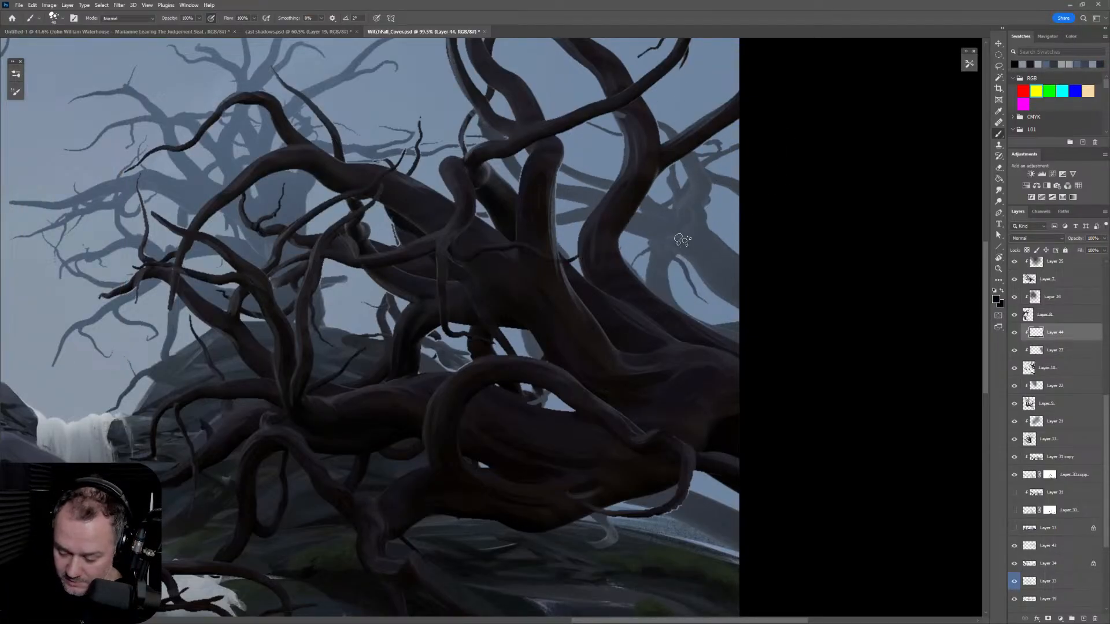
Step: Paint small textured strokes in sampled tones on the hazy trunk and branches behind the right-hand tree on Layer 44
left_click(678, 239, "alt")
mouse_move(676, 238)
left_mouse_down()
mouse_move(699, 186)
mouse_move(678, 231)
left_mouse_up()
key("ctrl+z")
key("bracketright")
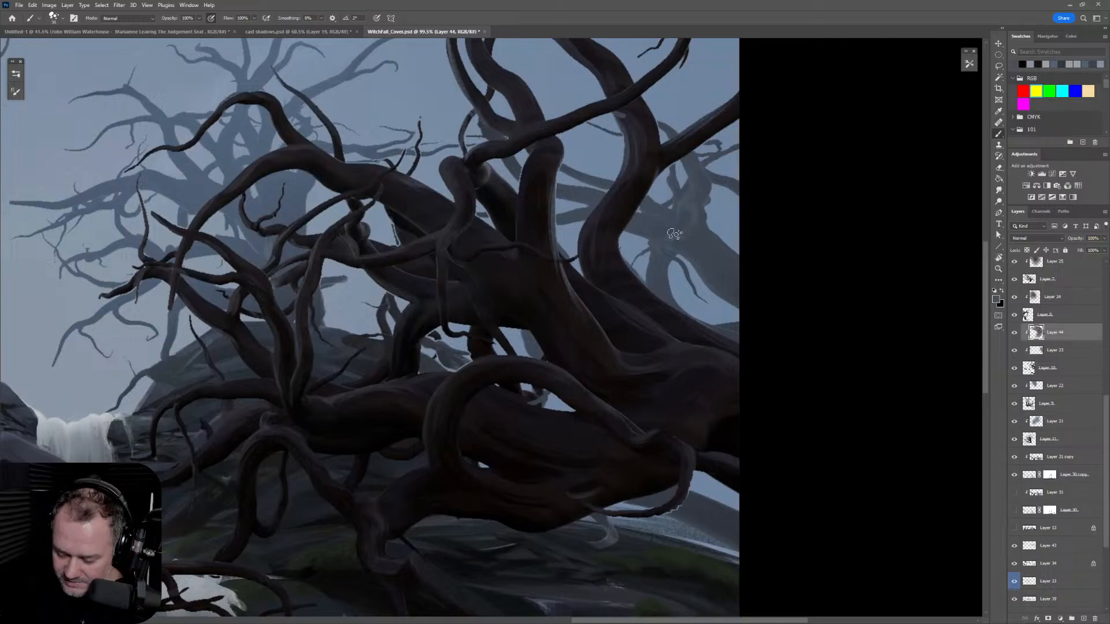
key("bracketright")
key("bracketright")
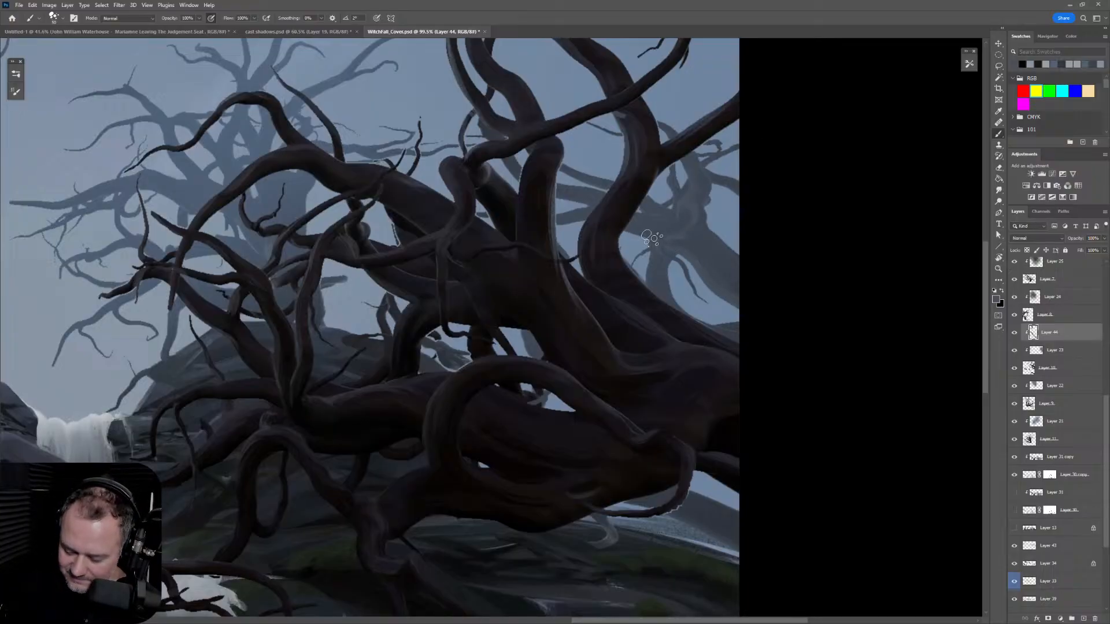
mouse_move(703, 182)
left_mouse_down()
mouse_move(700, 237)
mouse_move(681, 236)
left_mouse_up()
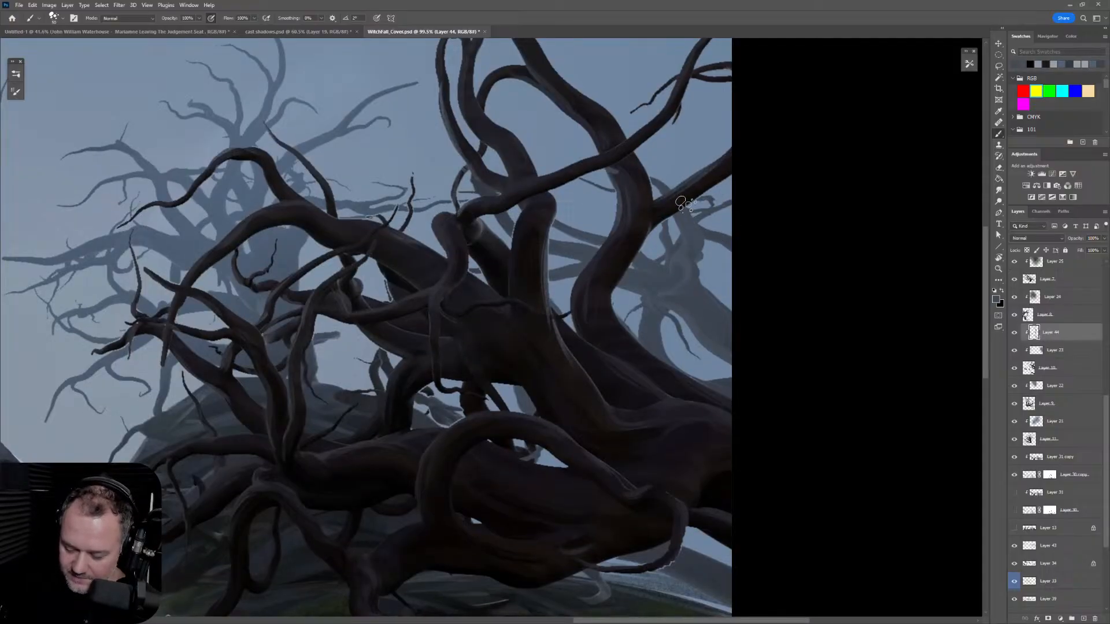
left_click(697, 258, "alt")
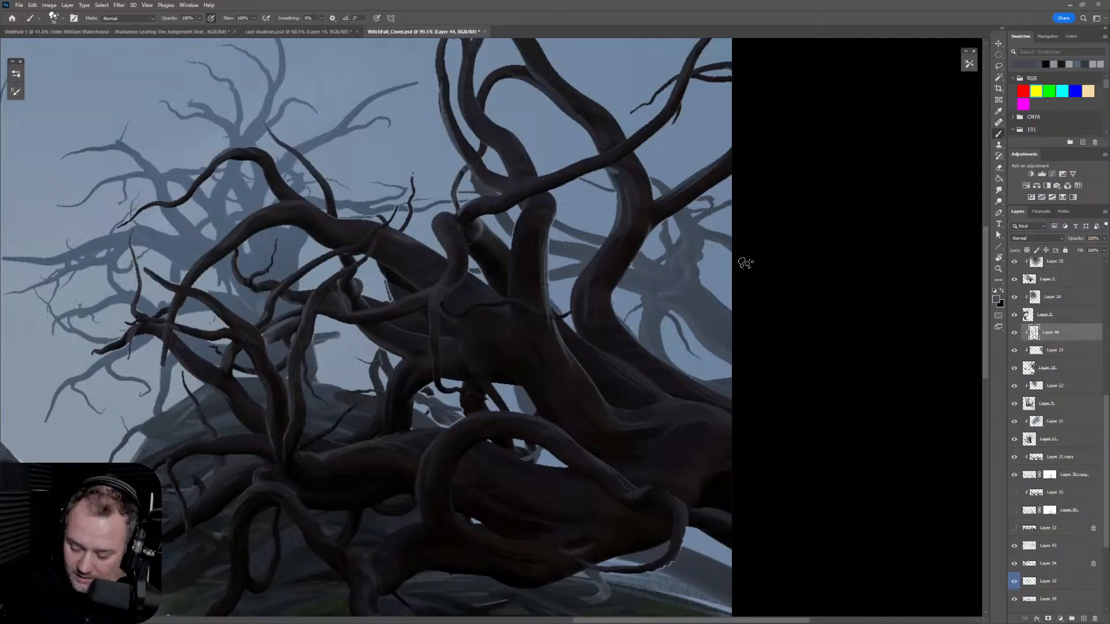
left_click_drag(745, 295, 717, 249)
mouse_move(545, 293)
left_mouse_down()
mouse_move(658, 300)
mouse_move(640, 311)
left_mouse_up()
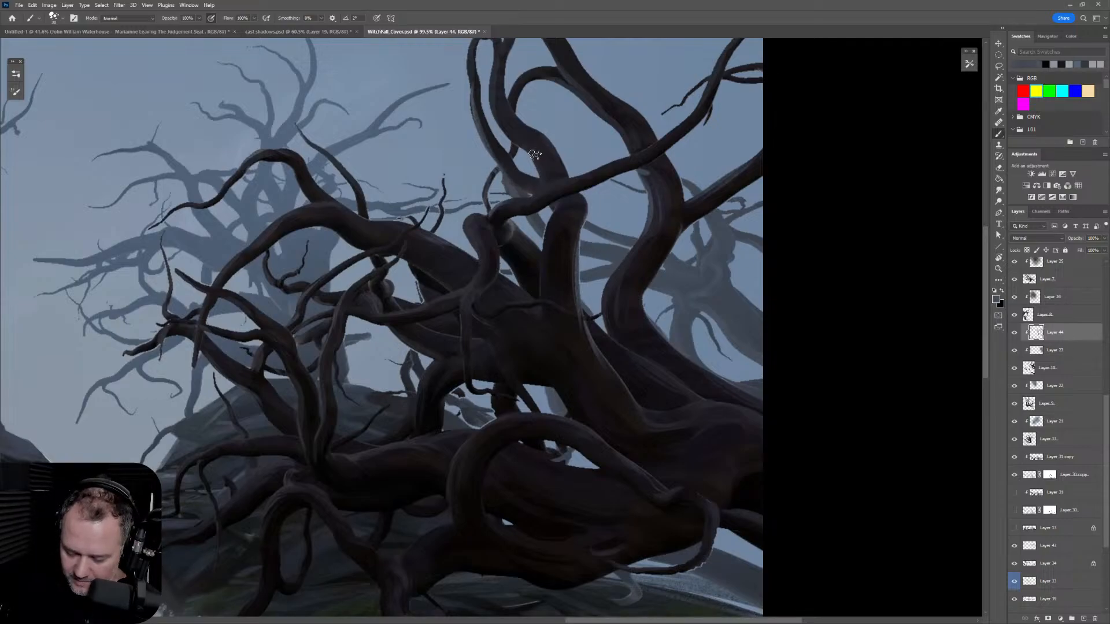
left_click_drag(500, 168, 512, 196)
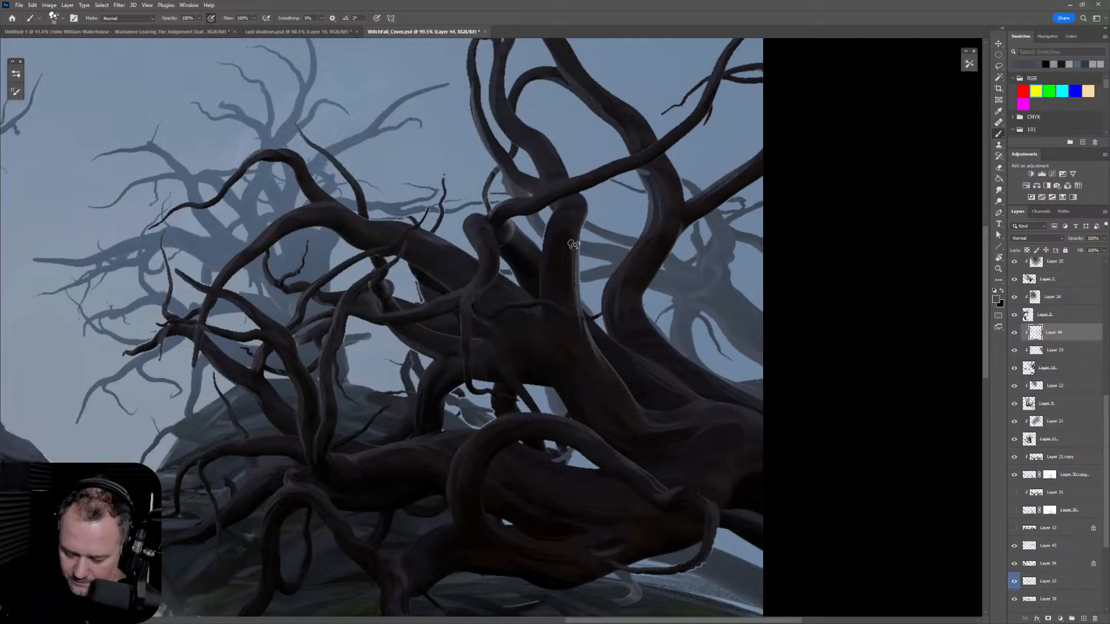
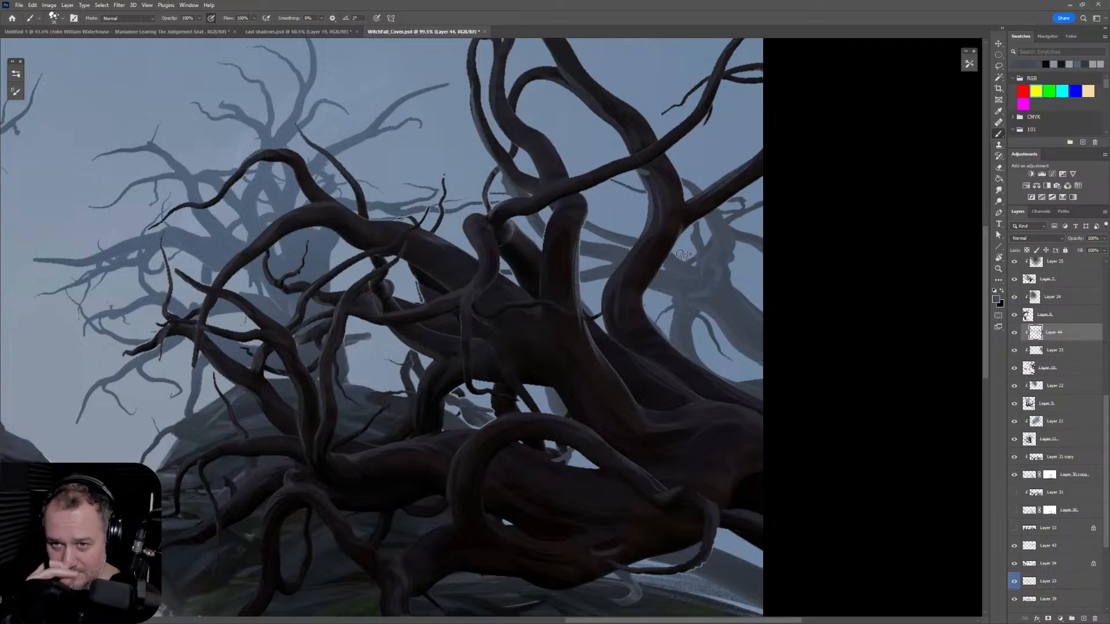
Step: Add a new layer directly above the sky layer, Layer 4
key("z")
left_click(724, 362, "alt")
left_click(726, 367, "alt")
mouse_move(726, 367)
left_mouse_down()
mouse_move(741, 363)
mouse_move(732, 377)
left_mouse_up()
key("z")
mouse_move(693, 434)
left_mouse_down()
mouse_move(818, 352)
mouse_move(793, 358)
left_mouse_up()
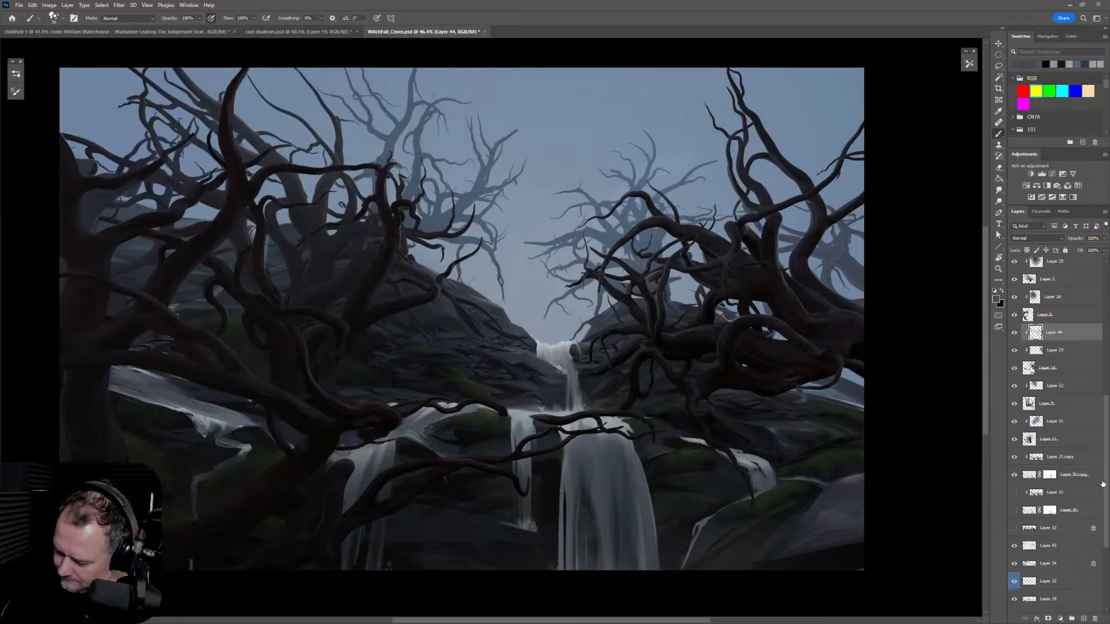
left_click_drag(1102, 485, 1100, 588)
left_click(1071, 591)
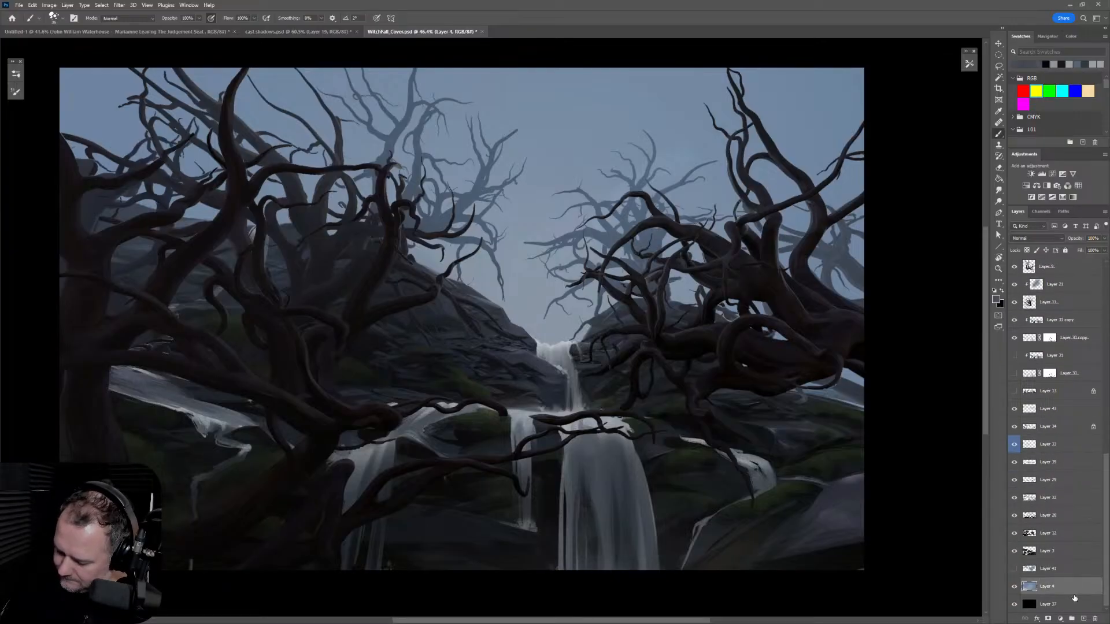
left_click(1083, 619)
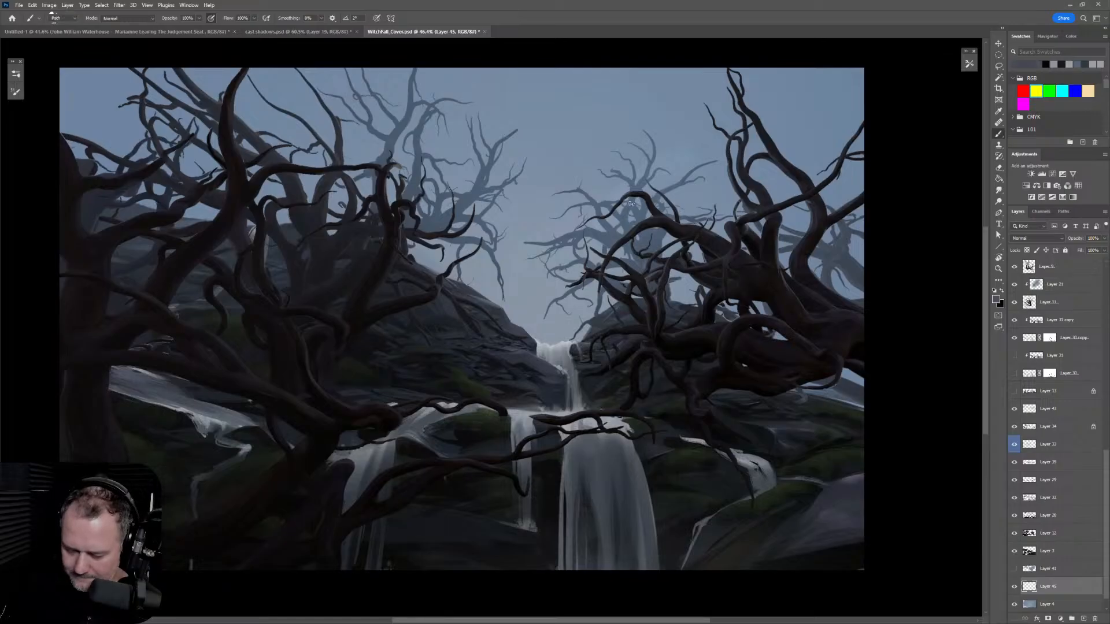
Step: Paint cloud strokes in sampled sky blue between the two groups of trees on Layer 45, using an enlarged scratchy brush
left_click(658, 99, "alt")
mouse_move(594, 100)
left_mouse_down()
mouse_move(648, 107)
mouse_move(585, 161)
mouse_move(542, 129)
mouse_move(572, 100)
left_mouse_up()
right_click(572, 130)
left_click(547, 168)
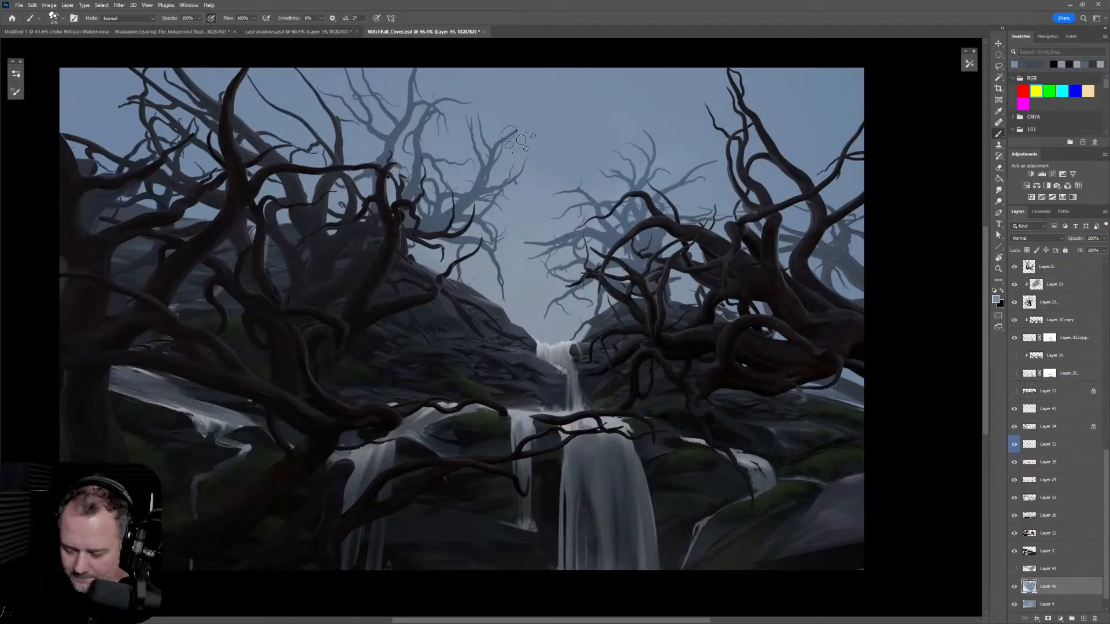
key("bracketright")
key("bracketright")
mouse_move(519, 248)
left_mouse_down()
mouse_move(535, 265)
mouse_move(511, 254)
mouse_move(530, 222)
mouse_move(498, 231)
mouse_move(500, 245)
mouse_move(556, 257)
mouse_move(578, 280)
left_mouse_up()
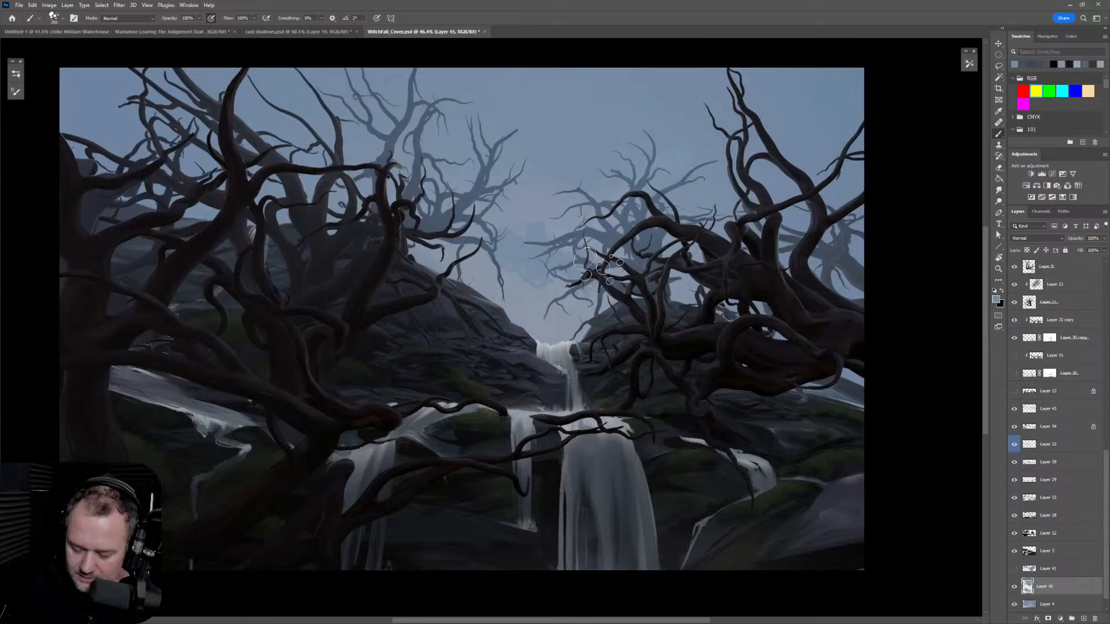
Step: Undo the dark stroke beside the background tree and blend subtle clouds into the sky with sampled blues on Layer 45
mouse_move(557, 214)
left_mouse_down()
mouse_move(564, 196)
mouse_move(590, 185)
mouse_move(566, 200)
left_mouse_up()
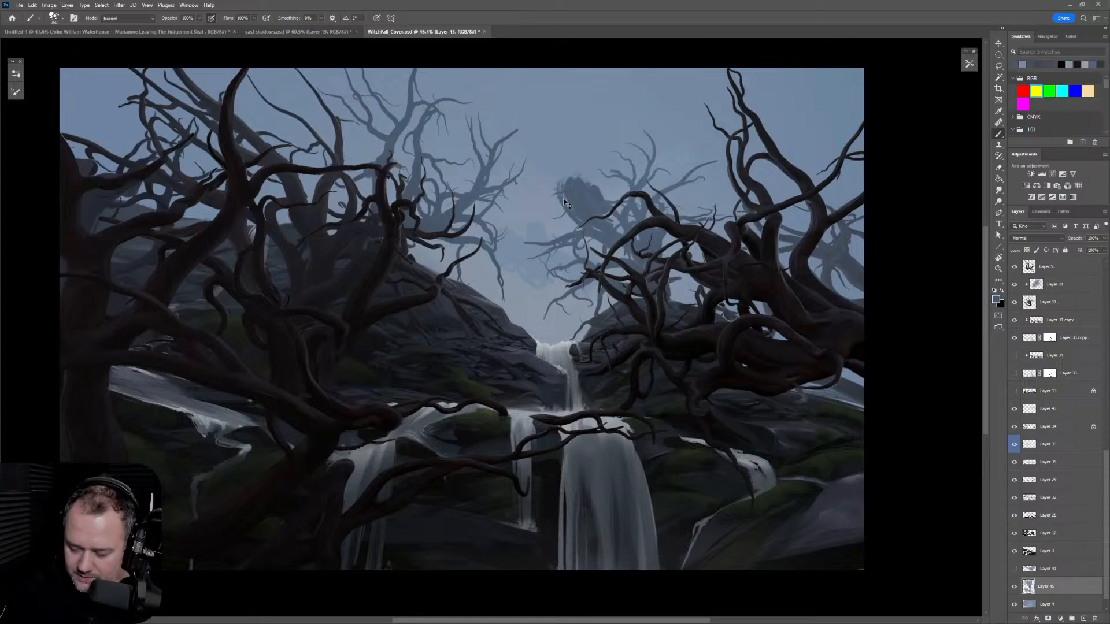
key("ctrl+z")
left_click(560, 189, "alt")
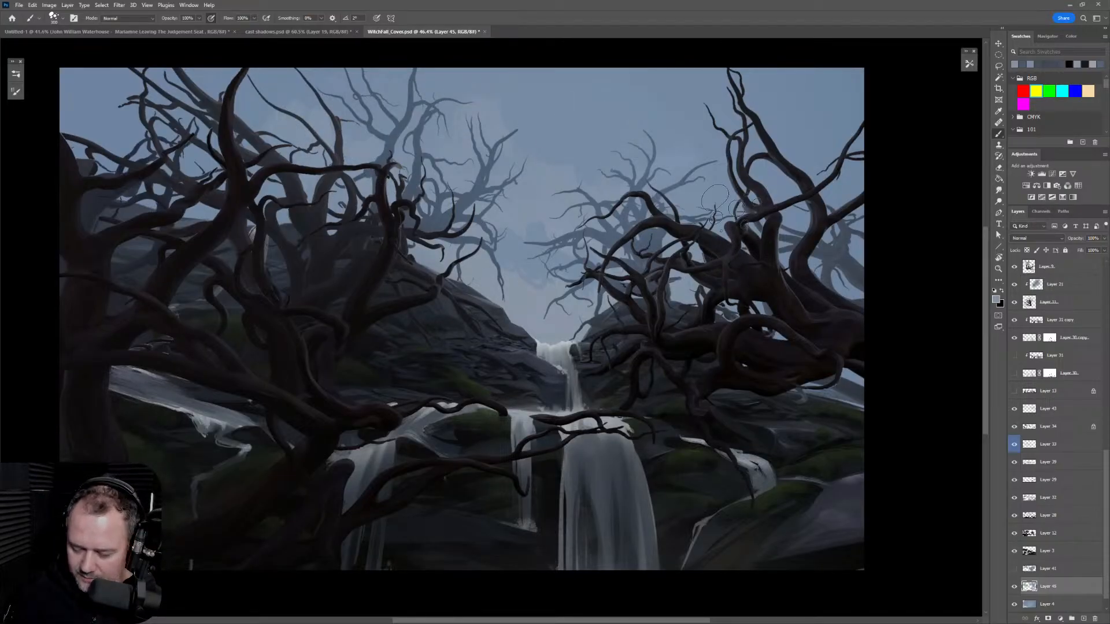
left_click(531, 236, "alt")
mouse_move(523, 243)
left_mouse_down()
mouse_move(549, 228)
mouse_move(564, 255)
mouse_move(578, 245)
left_mouse_up()
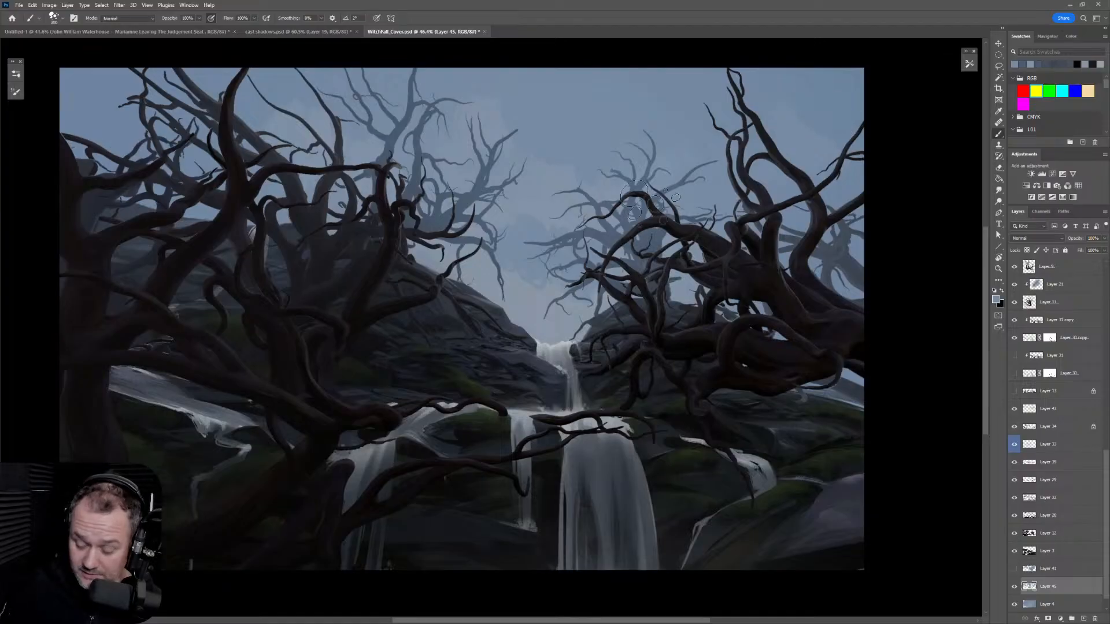
left_click(541, 308, "alt")
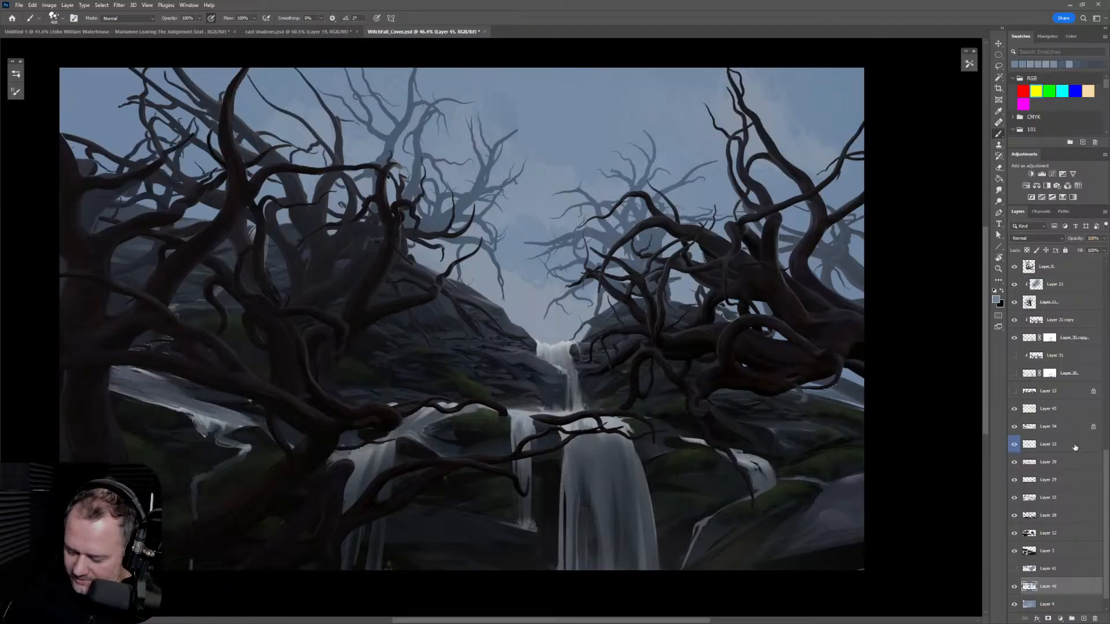
Step: Compare the painting with Layer 25 and Layer 39 each hidden and shown
scroll(1106, 475, "up", 8)
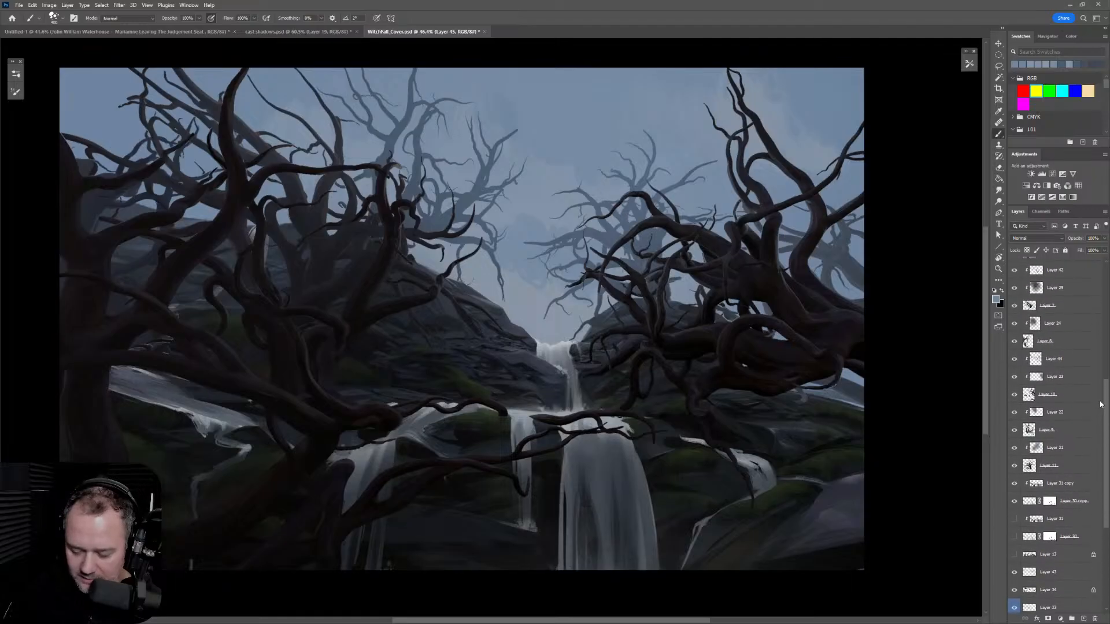
left_click(321, 253, "ctrl")
left_click(1015, 308)
left_click(1015, 309)
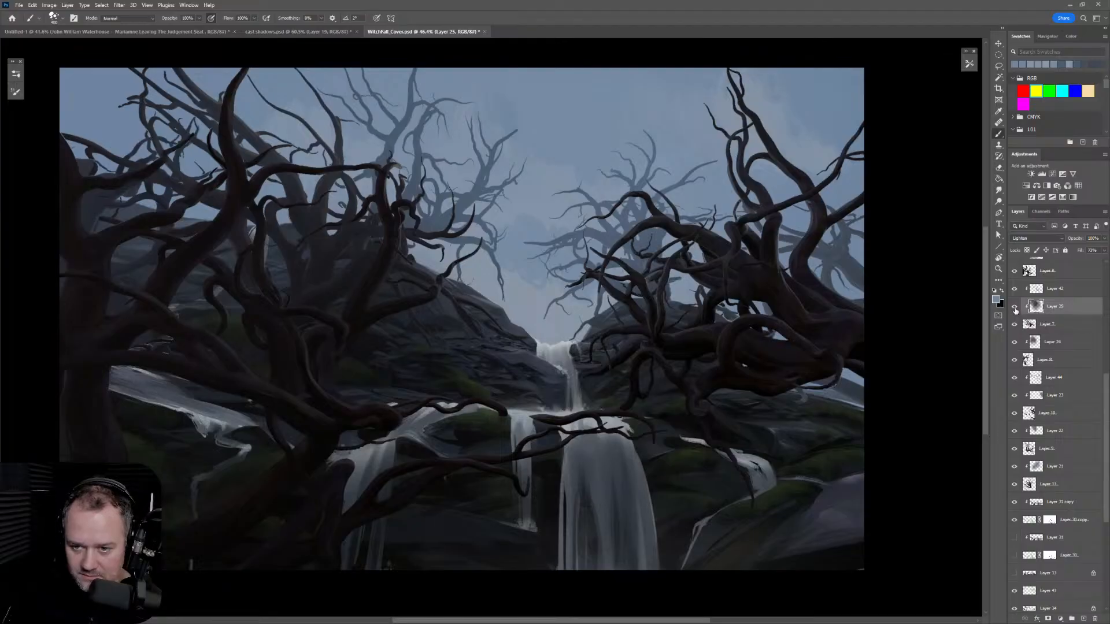
left_click(522, 363, "ctrl")
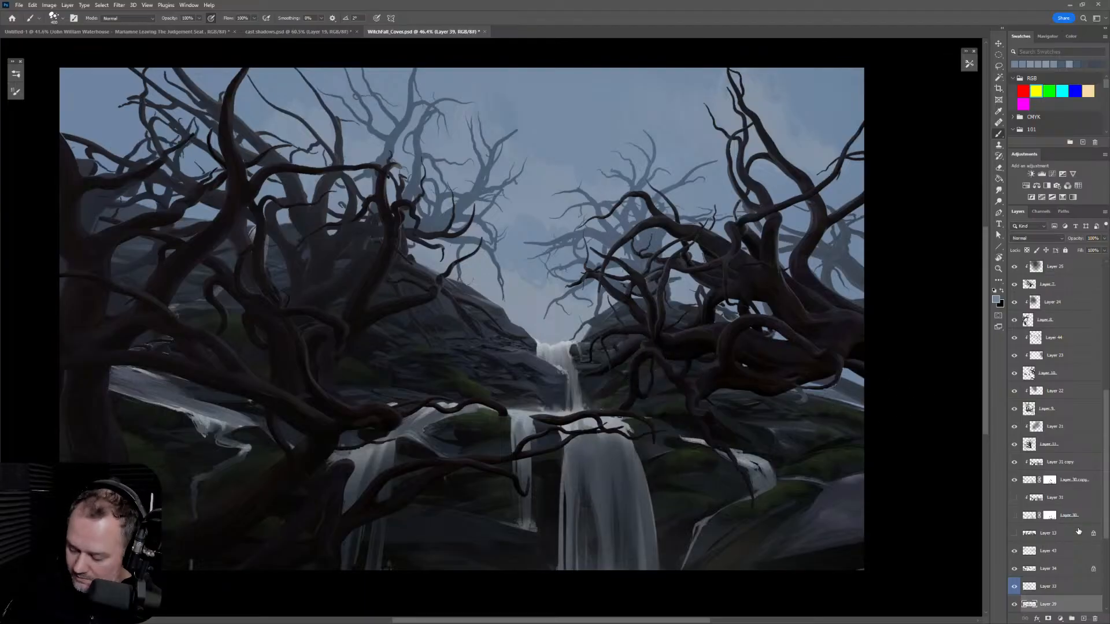
left_click(1015, 605)
left_click(1015, 604)
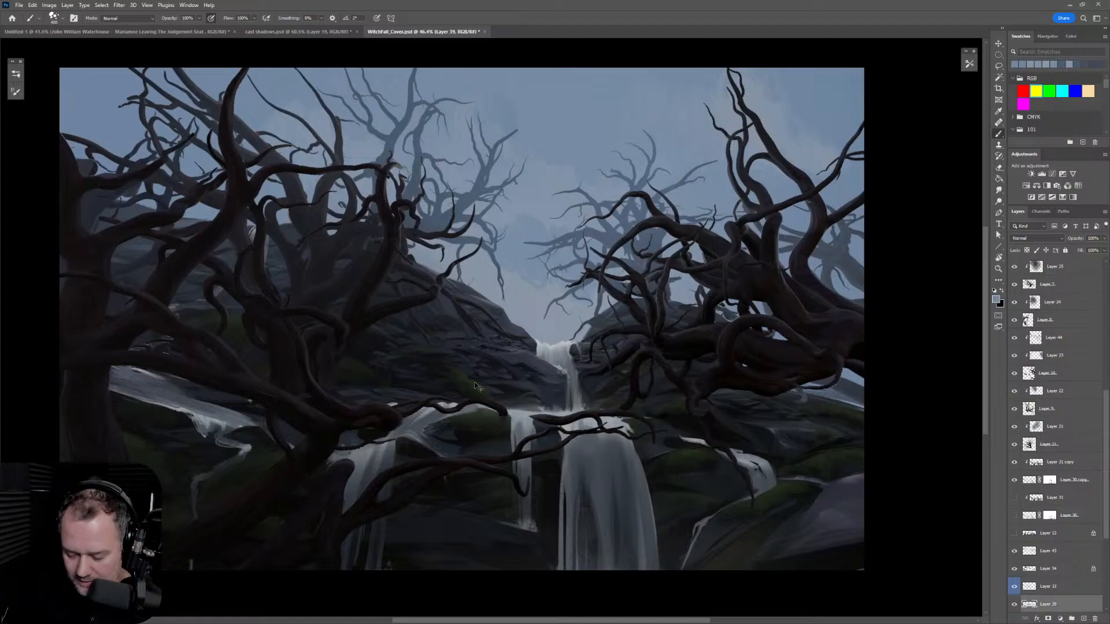
Step: Compare the painting with Layer 34 and the tree layer below Layer 22 each hidden and shown
left_click(1038, 570)
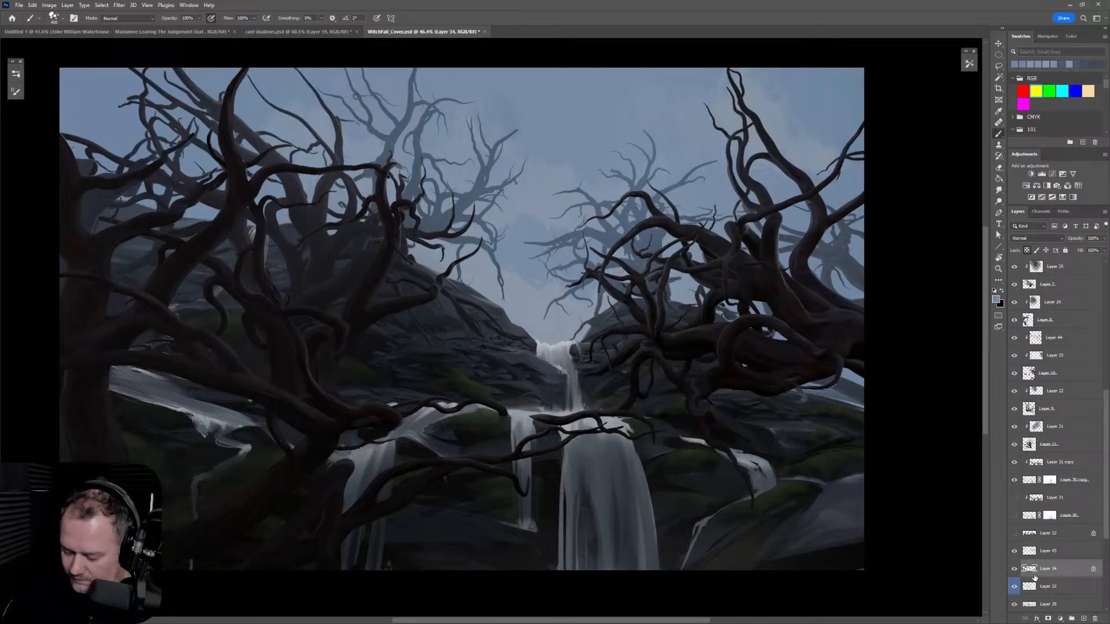
left_click(1016, 571)
left_click(1015, 572)
left_click(1015, 571)
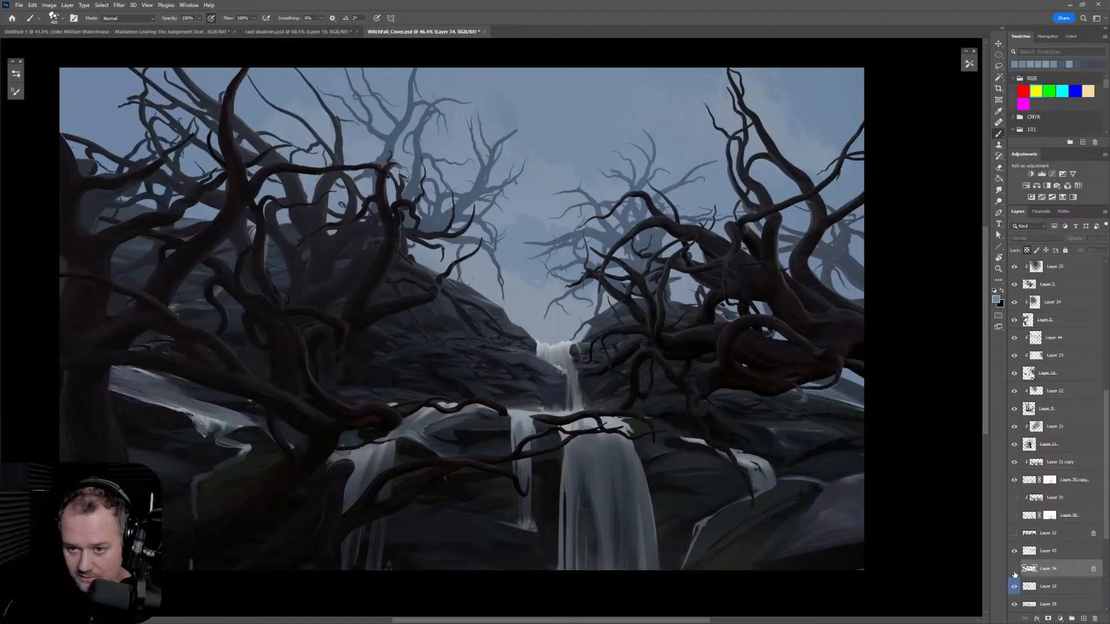
left_click(1015, 571)
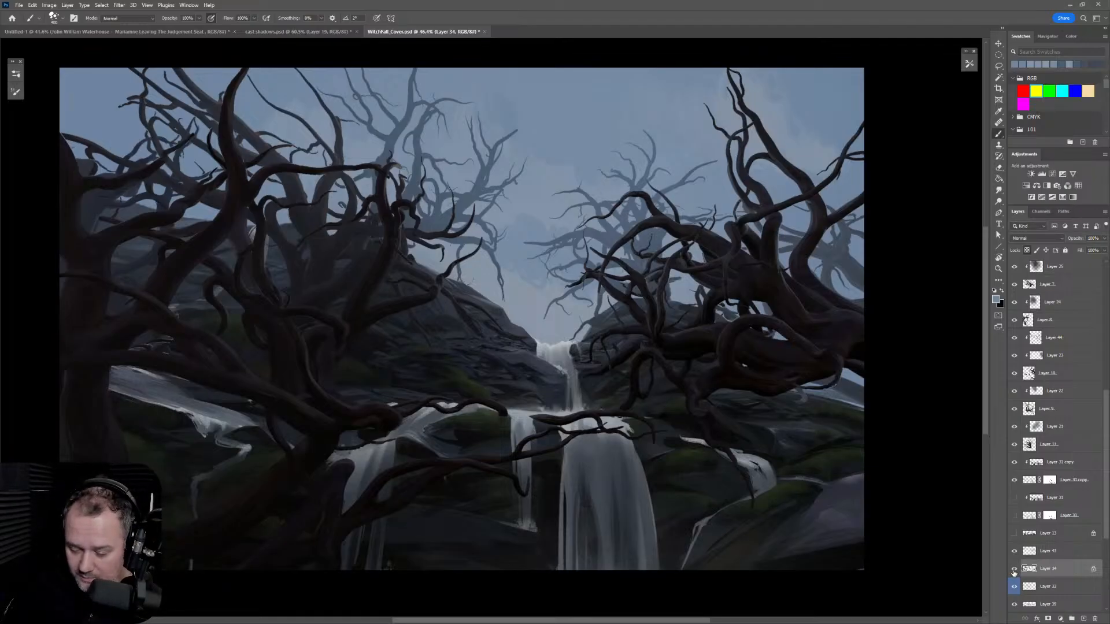
left_click(468, 205, "ctrl")
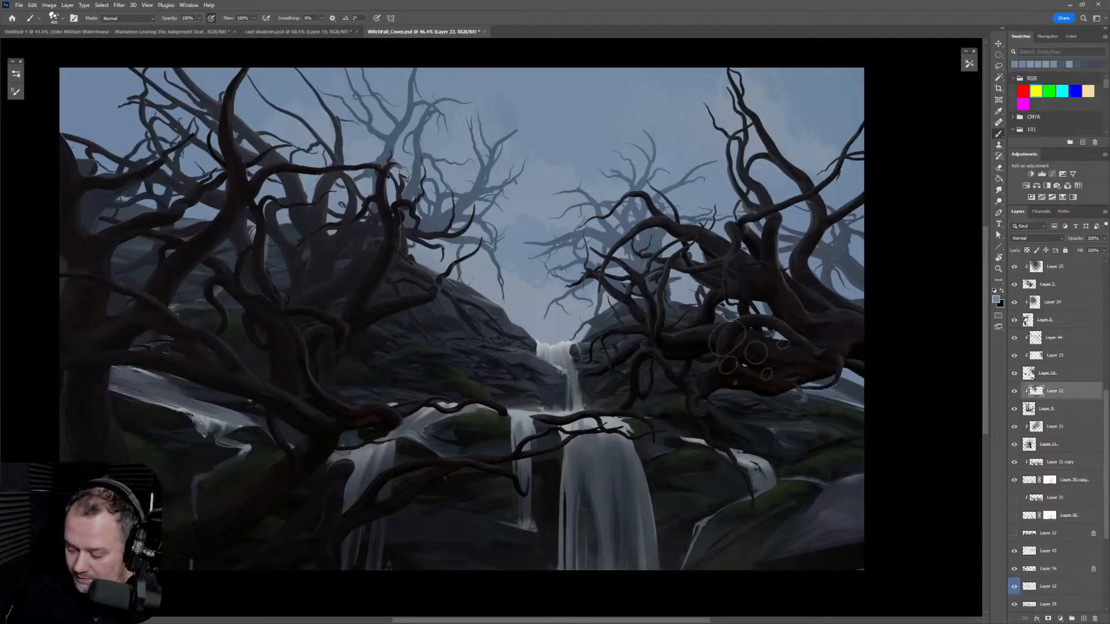
left_click(1015, 409)
left_click(1014, 409)
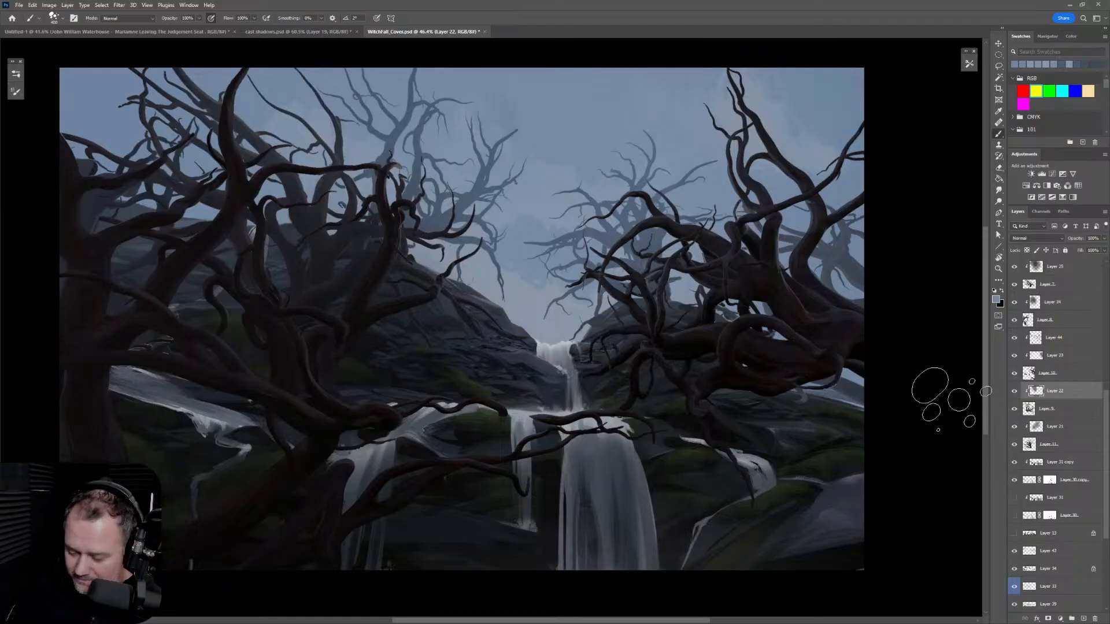
Step: Return to the cloud layer, Layer 45, and reduce the brush size for more sky strokes
left_click(821, 113, "ctrl")
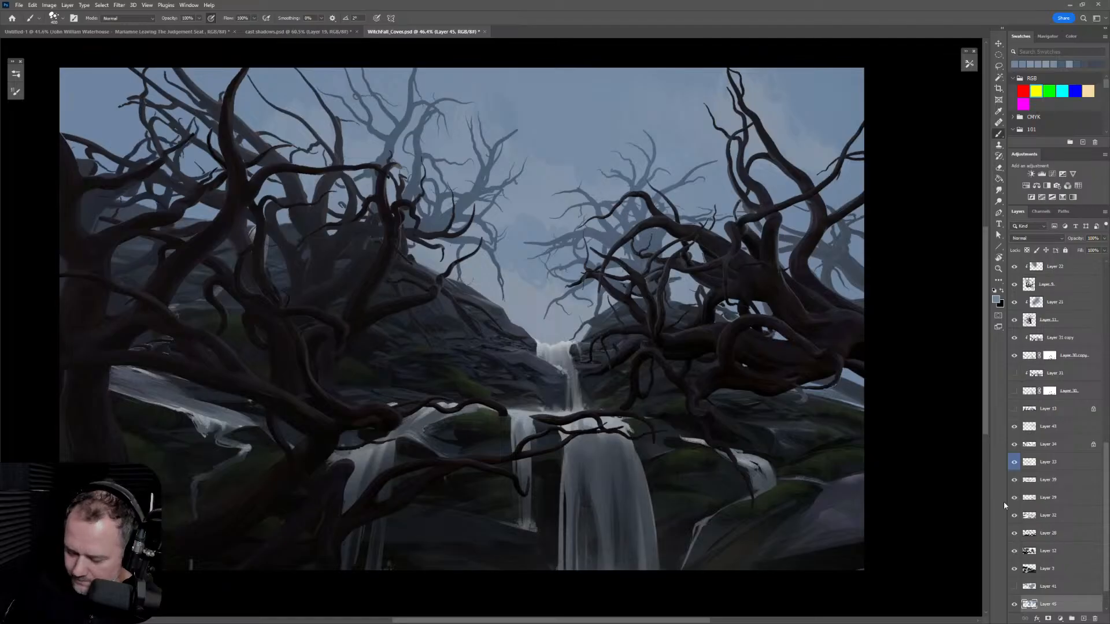
key("bracketleft")
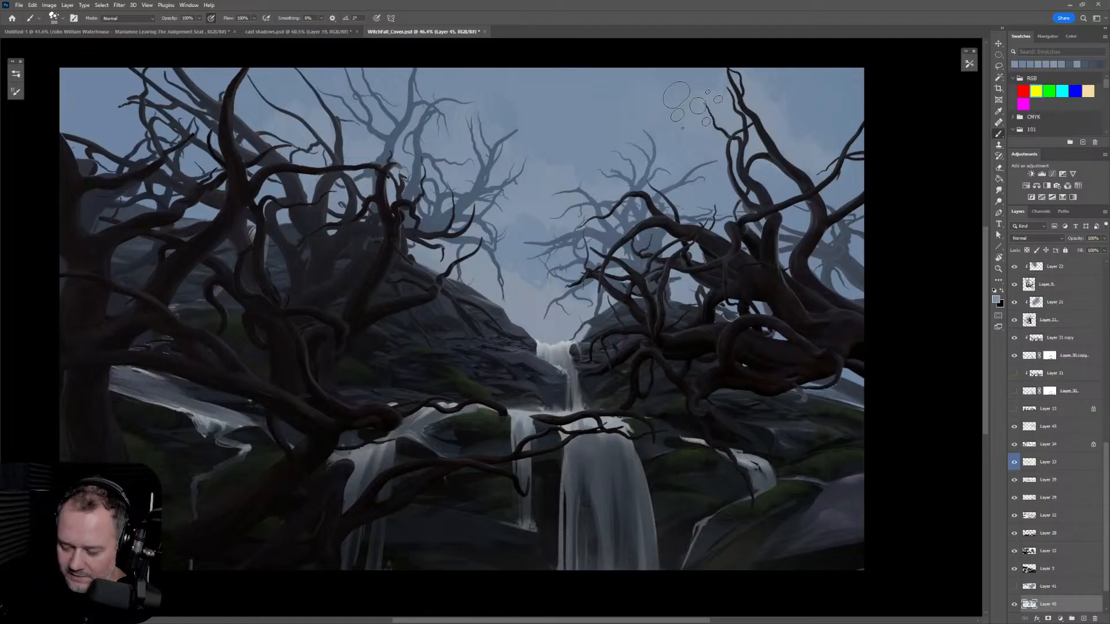
Step: Paint soft cloud variation into the open sky on Layer 45, adjusting the brush size between strokes
key("bracketright")
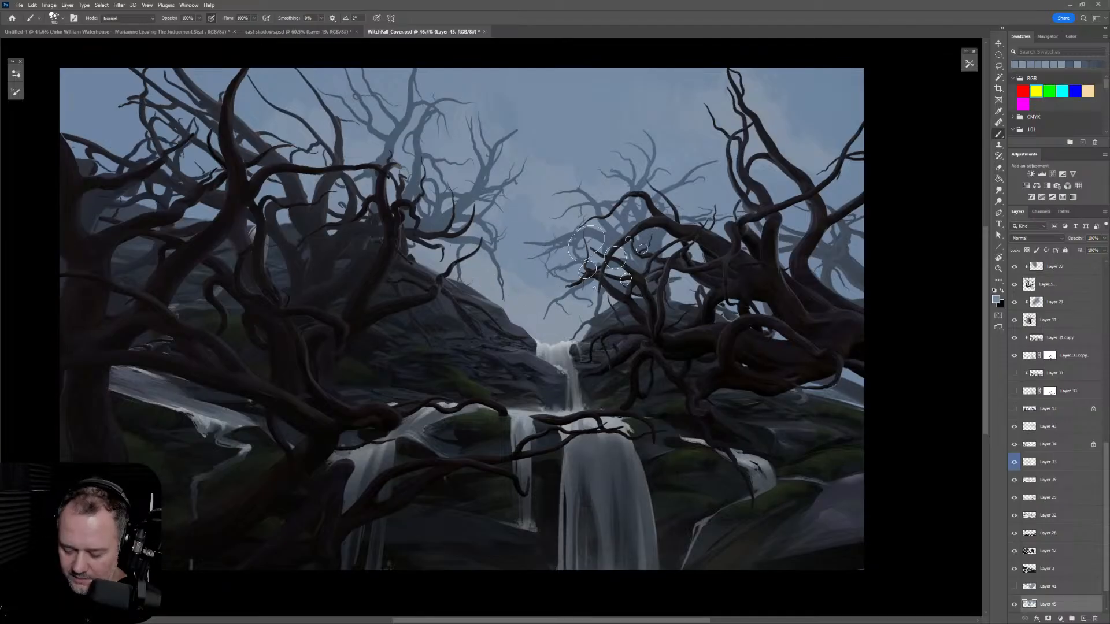
key("bracketright")
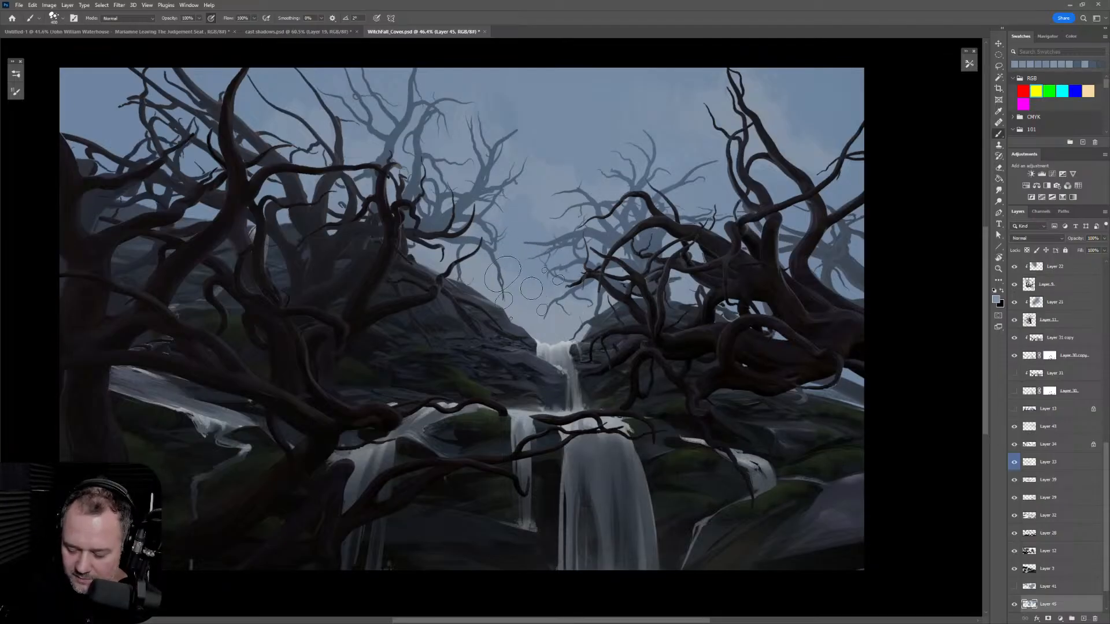
key("bracketleft")
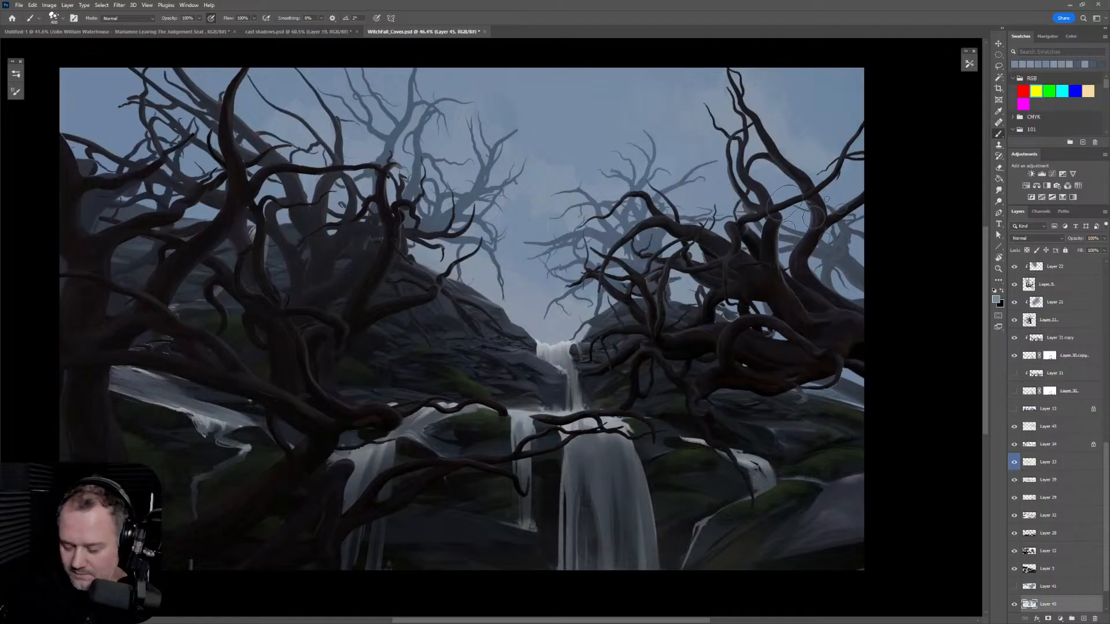
scroll(769, 308, "down", 2)
scroll(769, 308, "up", 1)
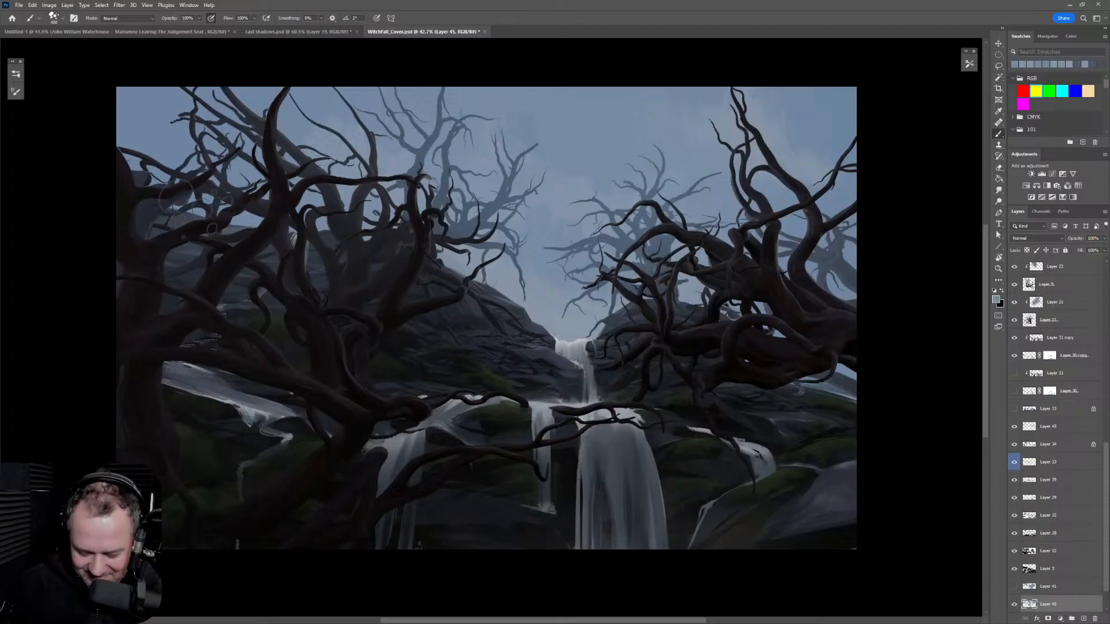
Step: Set the foreground colour to #5d6d81 and paint clouds along the upper sky, blending with sampled sky tones and a smaller brush
left_click(995, 299)
left_click_drag(611, 223, 609, 232)
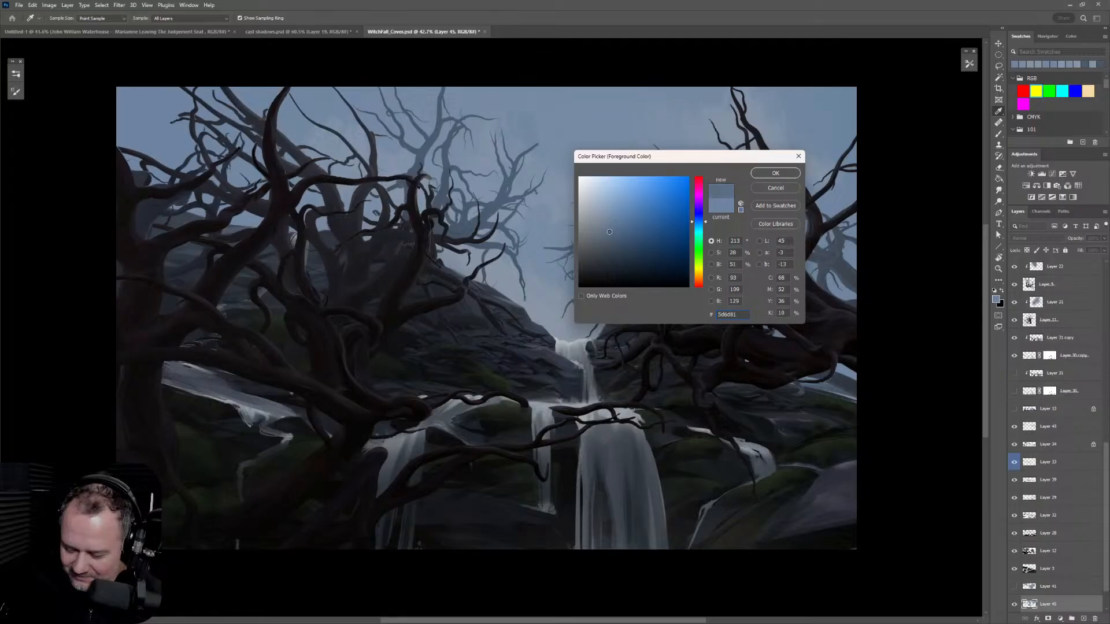
left_click(763, 176)
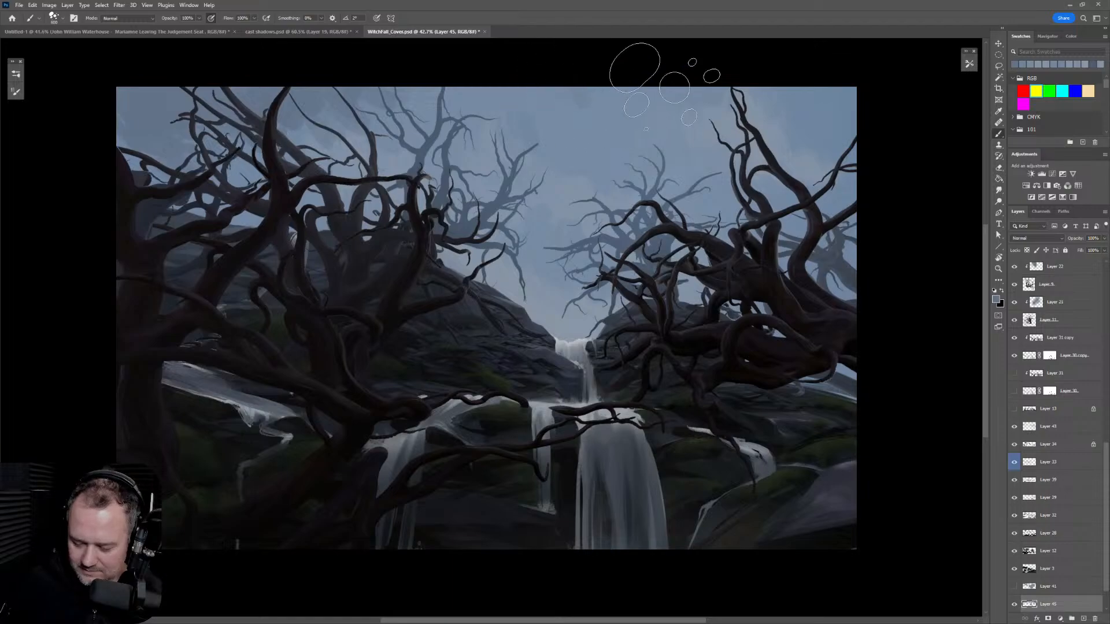
key("bracketleft")
key("bracketleft")
left_click(380, 101, "alt")
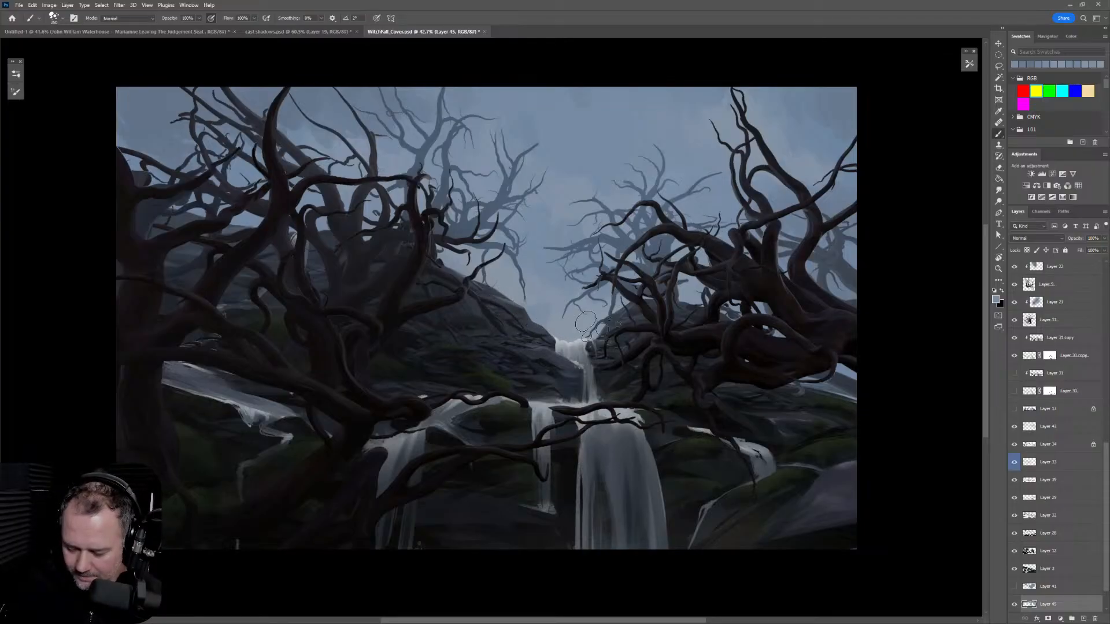
Step: Compare the painting with Layer 41 shown and hidden
scroll(1101, 578, "down", 1)
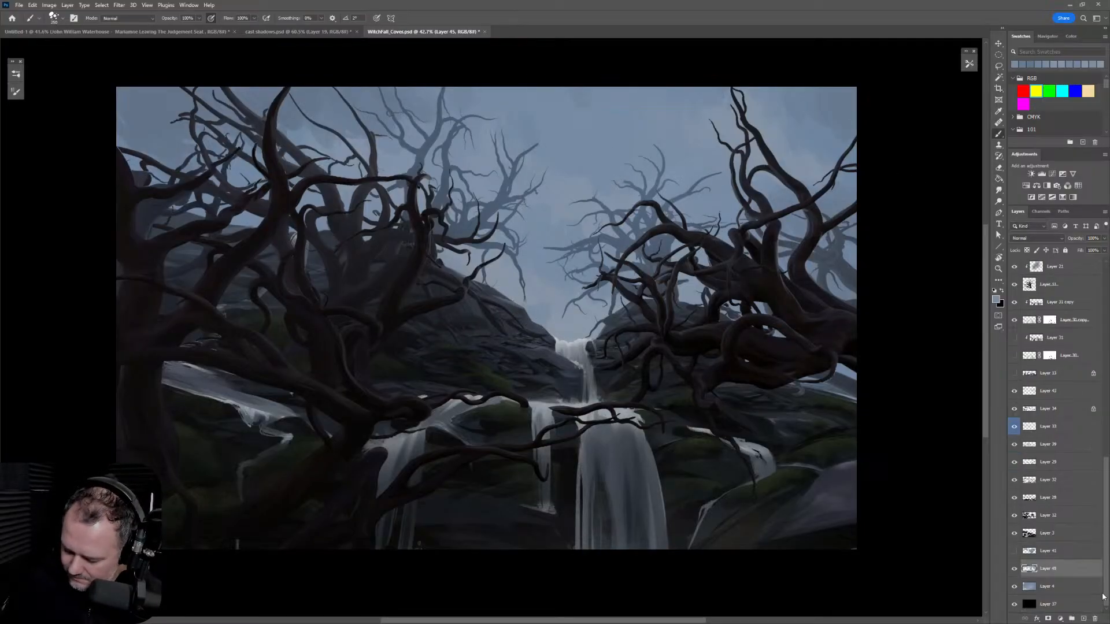
left_click(1015, 555)
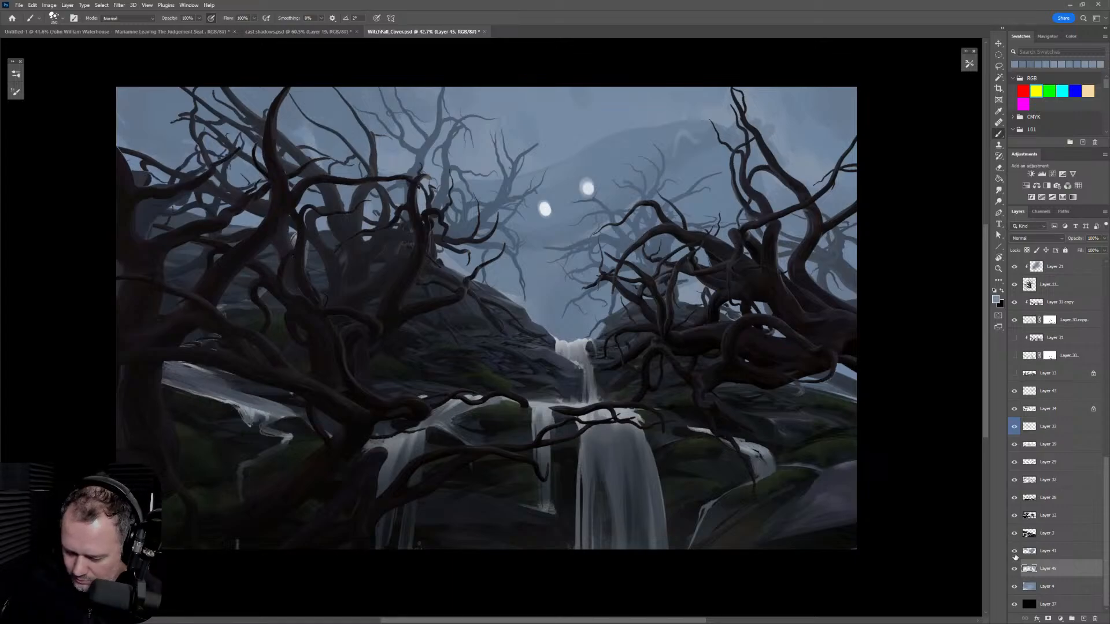
left_click(1015, 552)
left_click(1015, 554)
left_click(1016, 553)
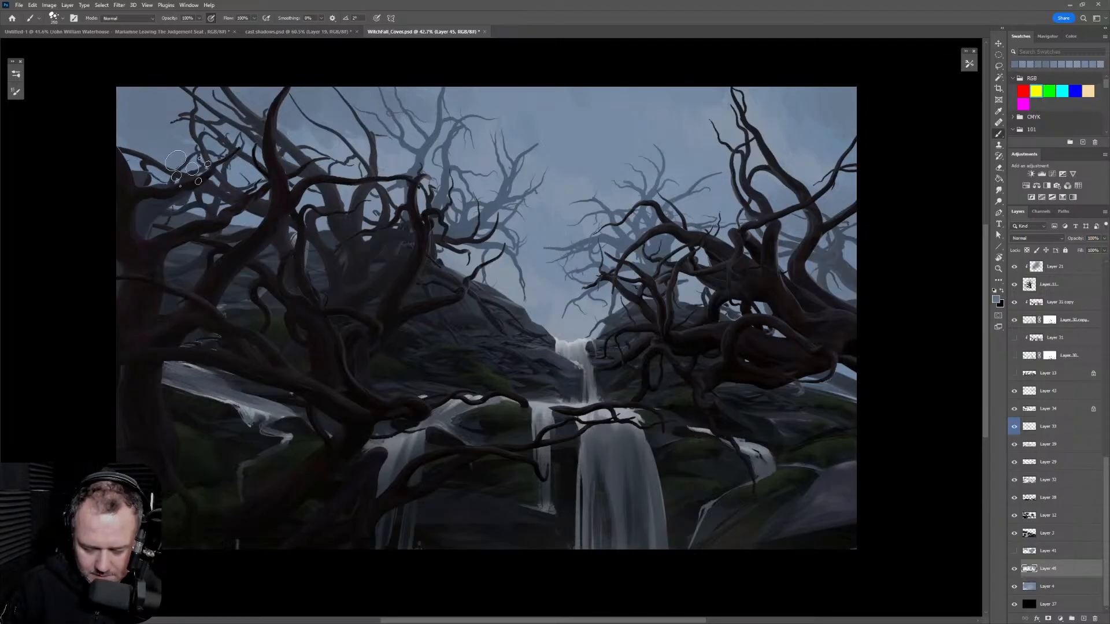
Step: Paint darker clouds in the sky behind the left trees with #526174 and sampled sky colours, using a larger brush
left_click(132, 124, "alt")
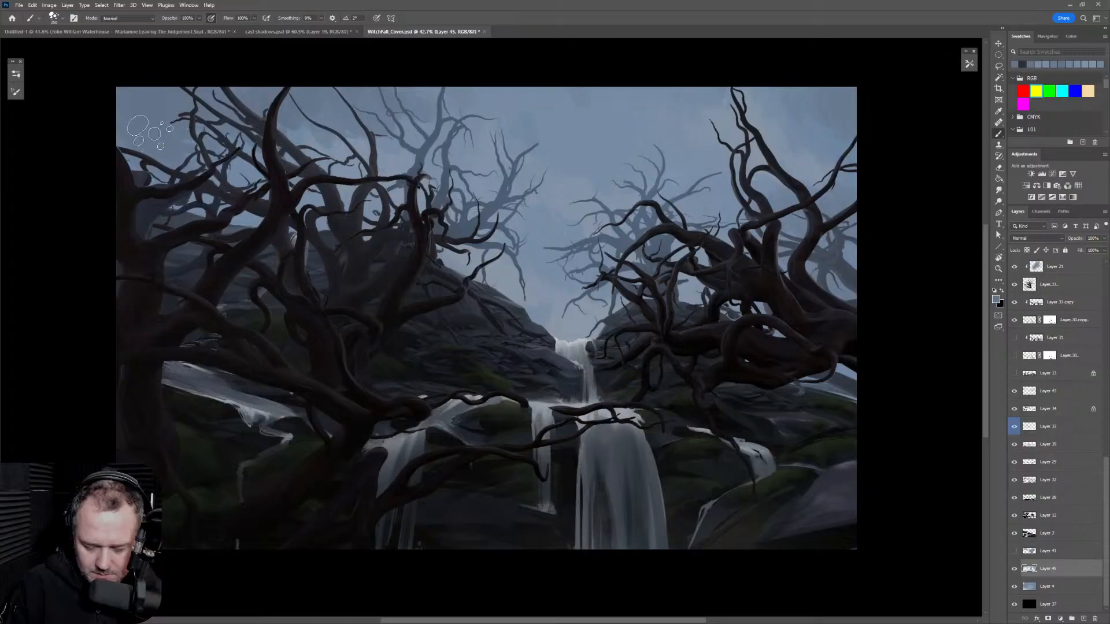
left_click(995, 300)
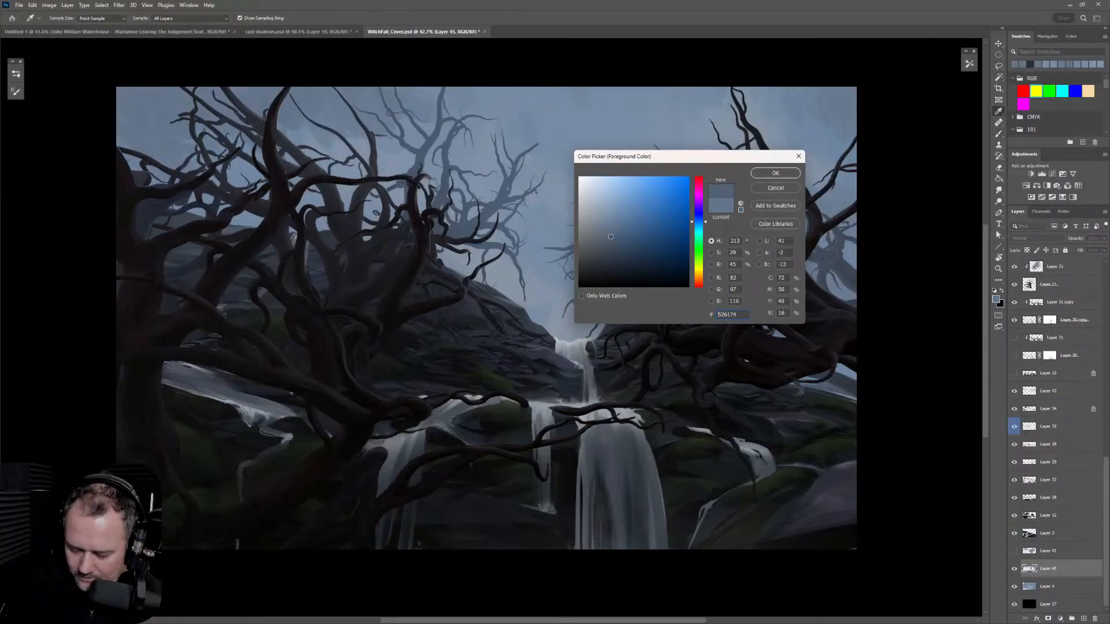
left_click(774, 177)
key("bracketright")
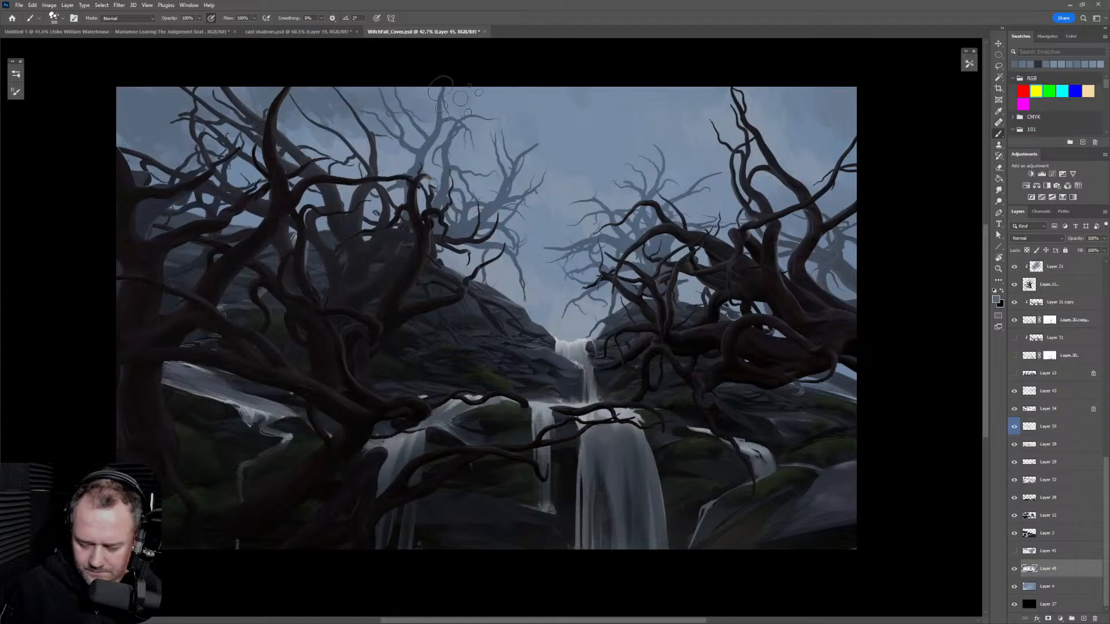
left_click(372, 104, "alt")
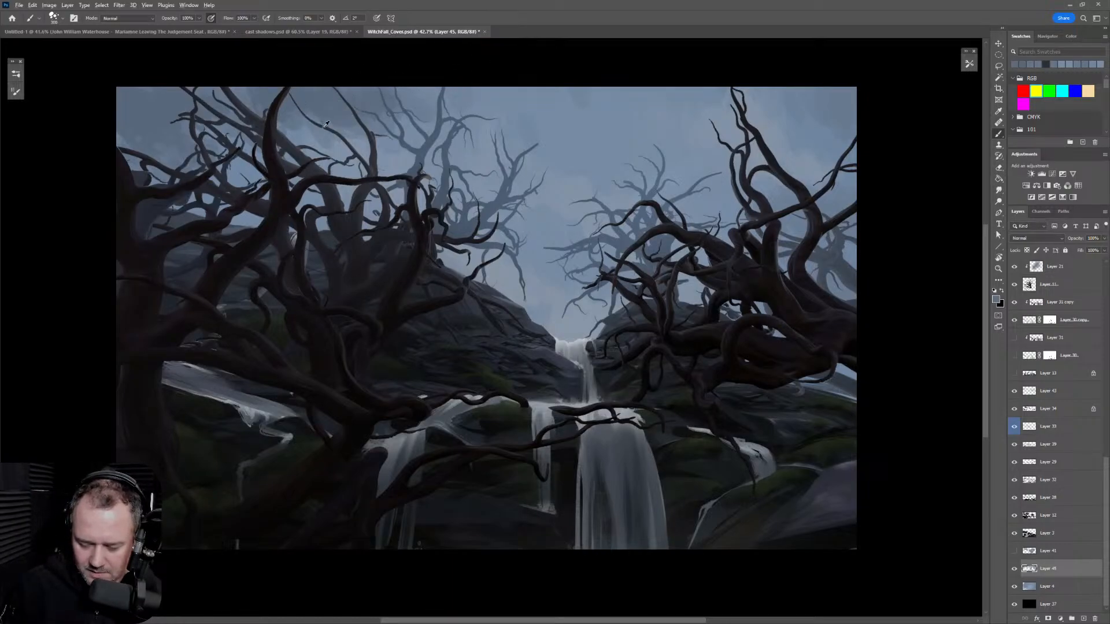
left_click(352, 90, "alt")
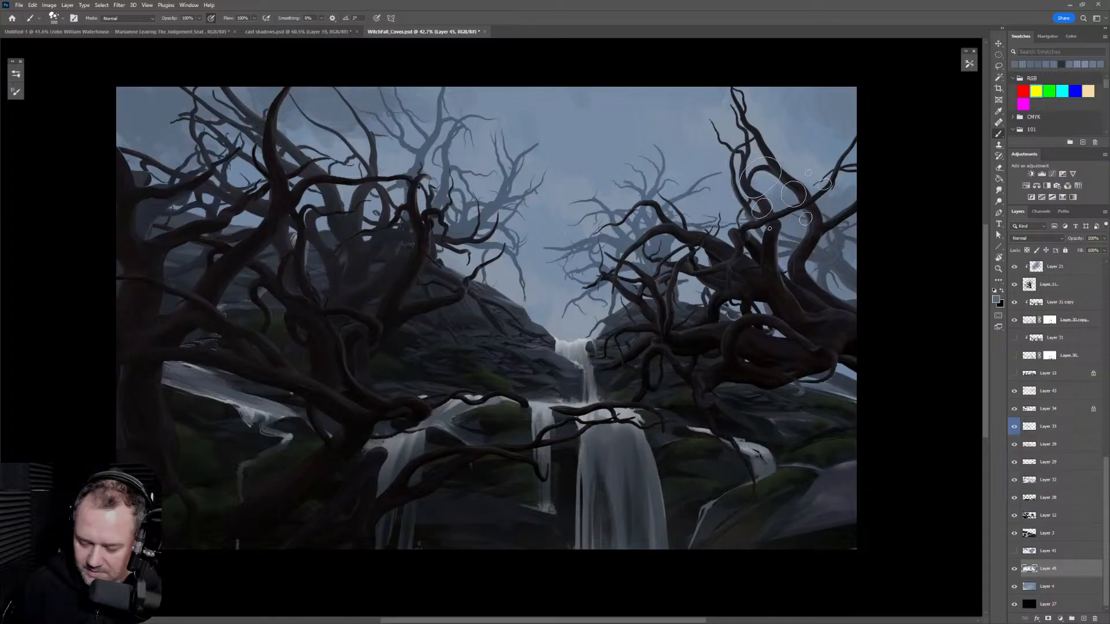
Step: Paint darker sampled blue-grey clouds in the sky's upper-right corner and check the composition mirrored
left_click(780, 191, "alt")
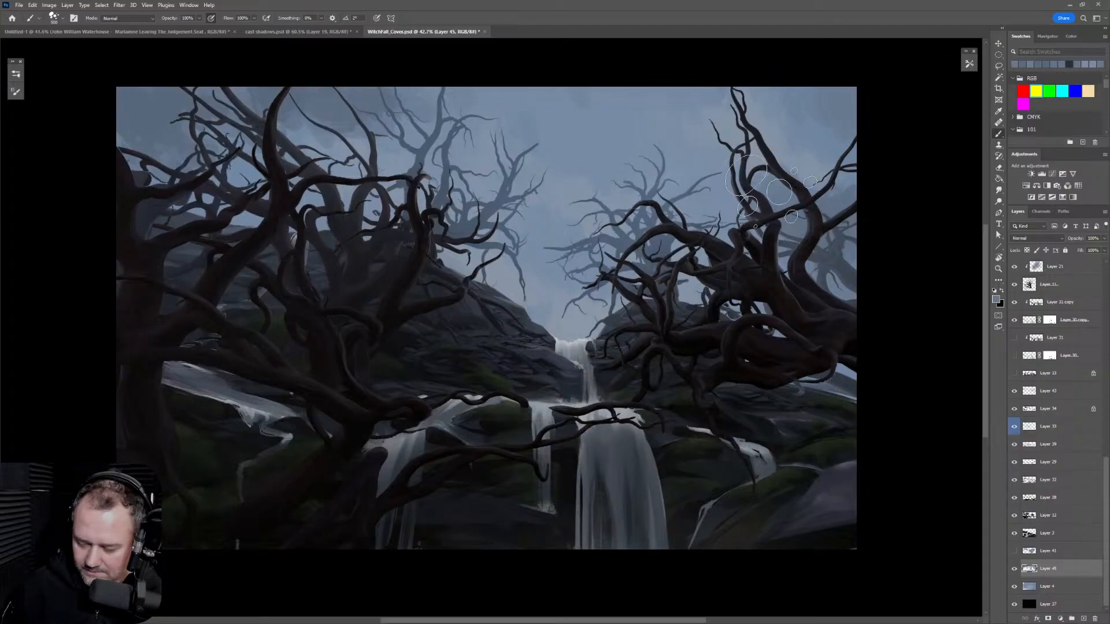
mouse_move(824, 104)
left_mouse_down()
mouse_move(833, 123)
mouse_move(787, 116)
mouse_move(848, 126)
left_mouse_up()
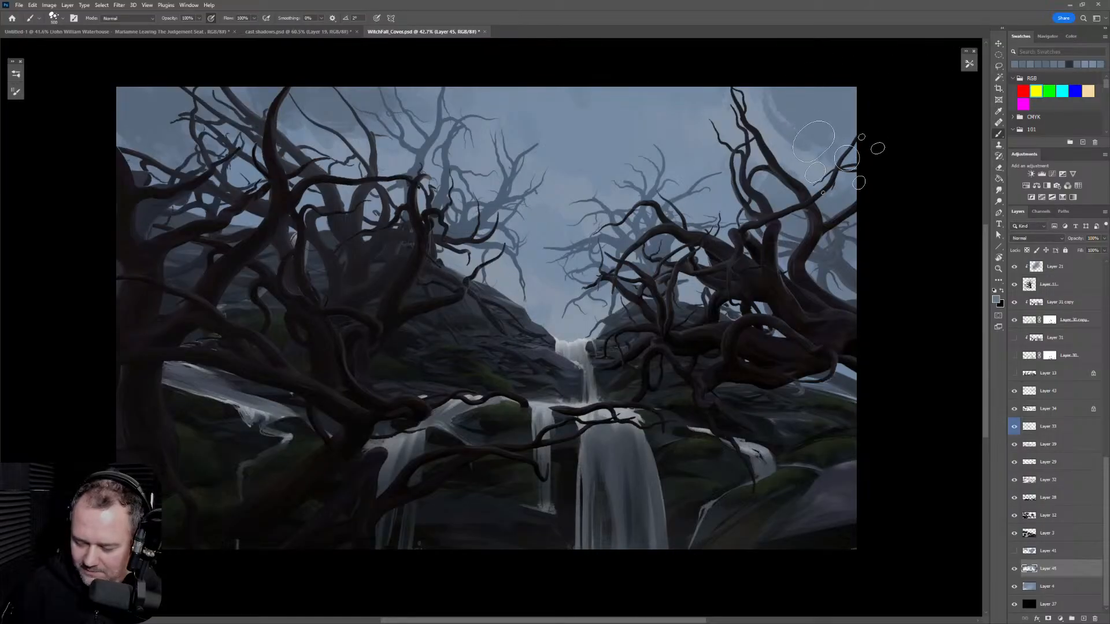
key("bracketright")
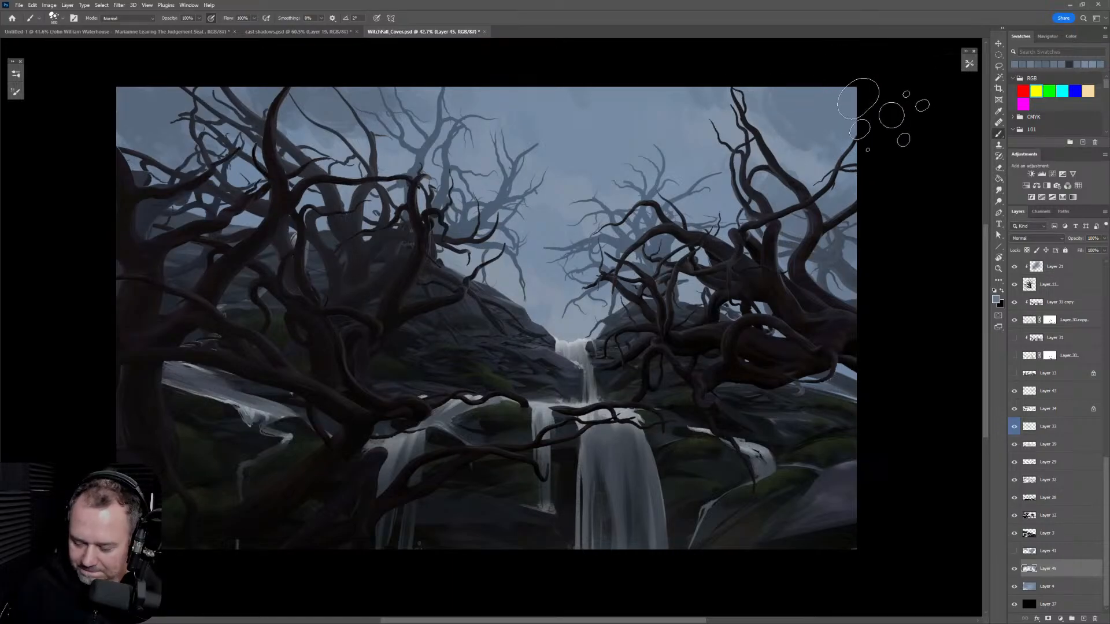
key("bracketleft")
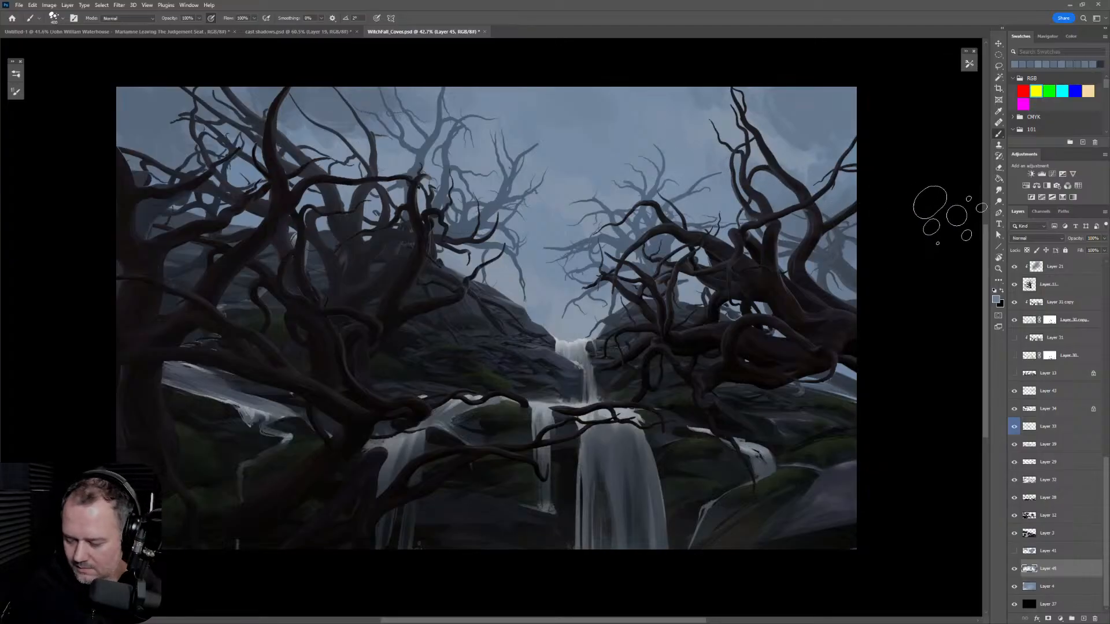
key("bracketleft")
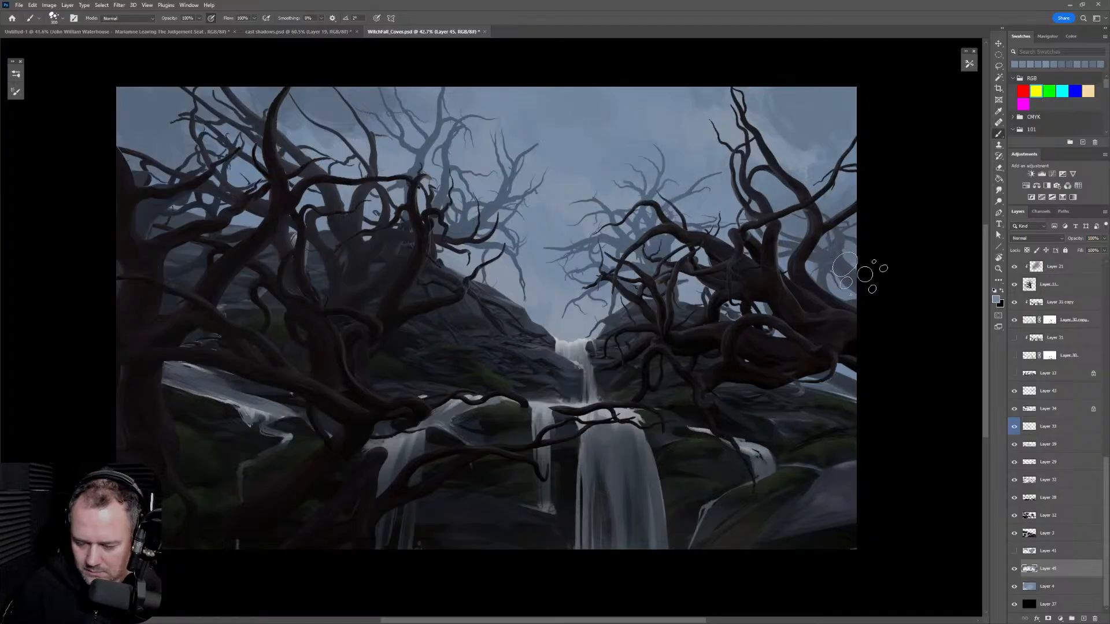
key("h")
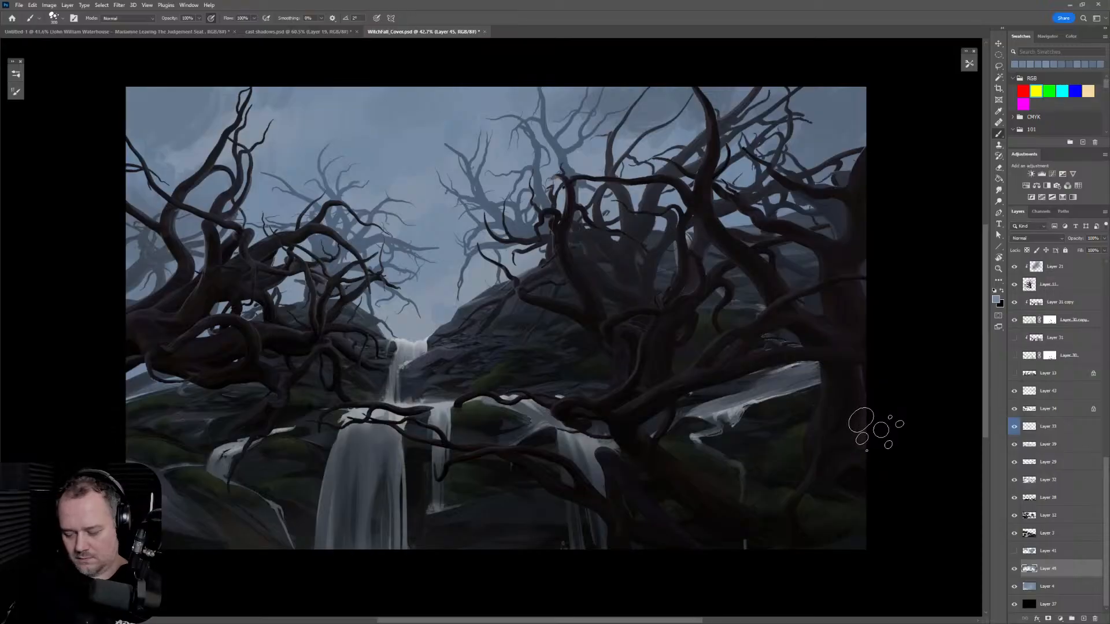
key("h")
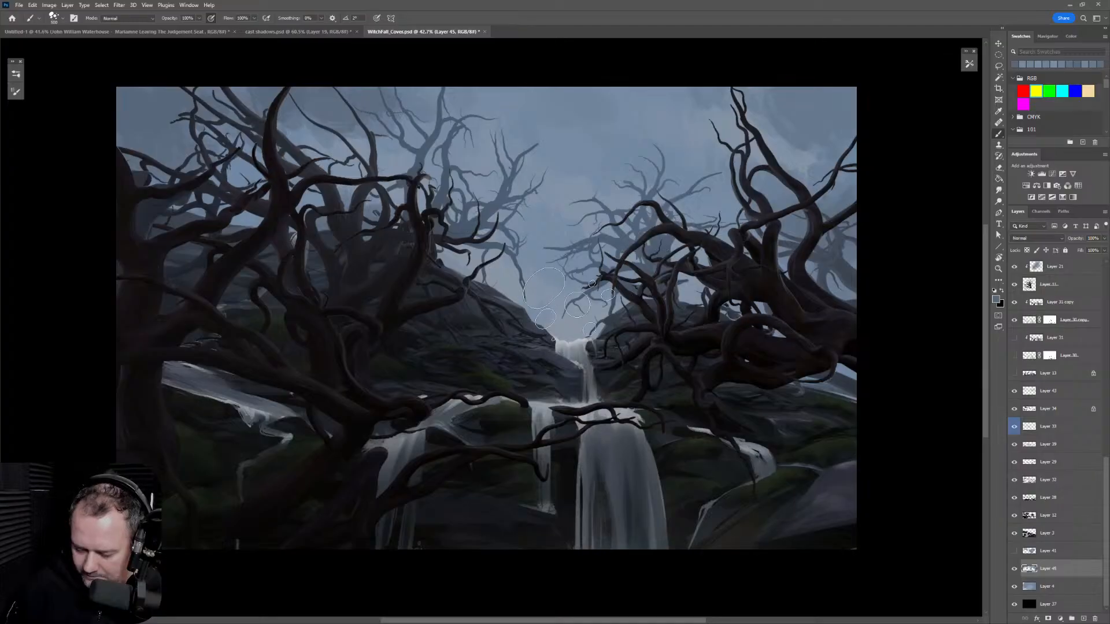
Step: Sample a pale tone beside the top of the waterfall and paint light haze into the central sky with a smaller brush
left_click(595, 336, "alt")
key("bracketleft")
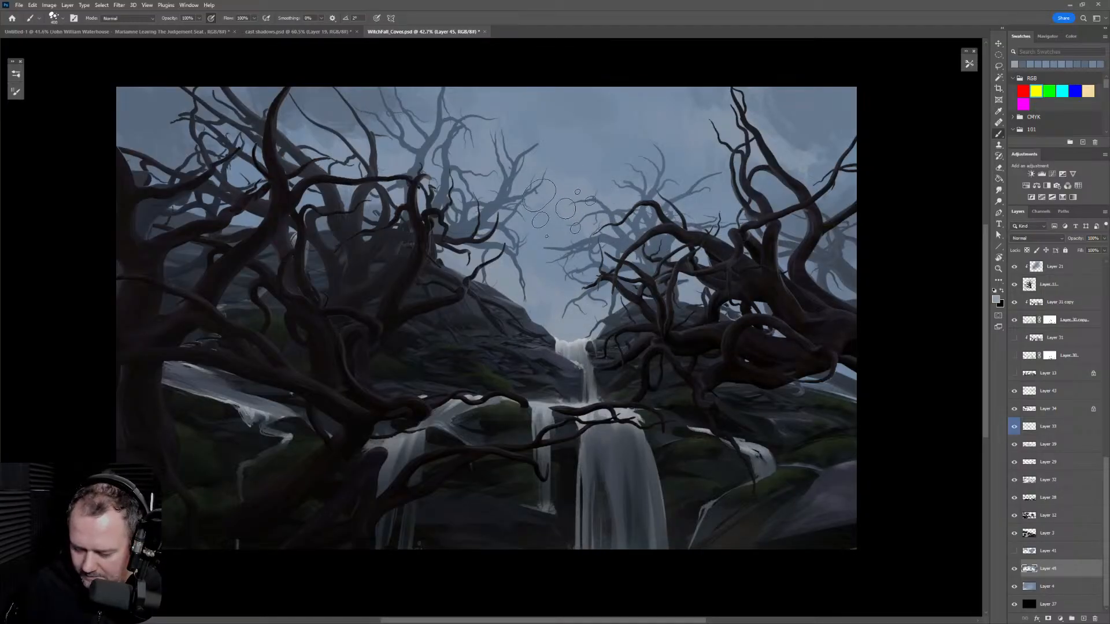
key("bracketleft")
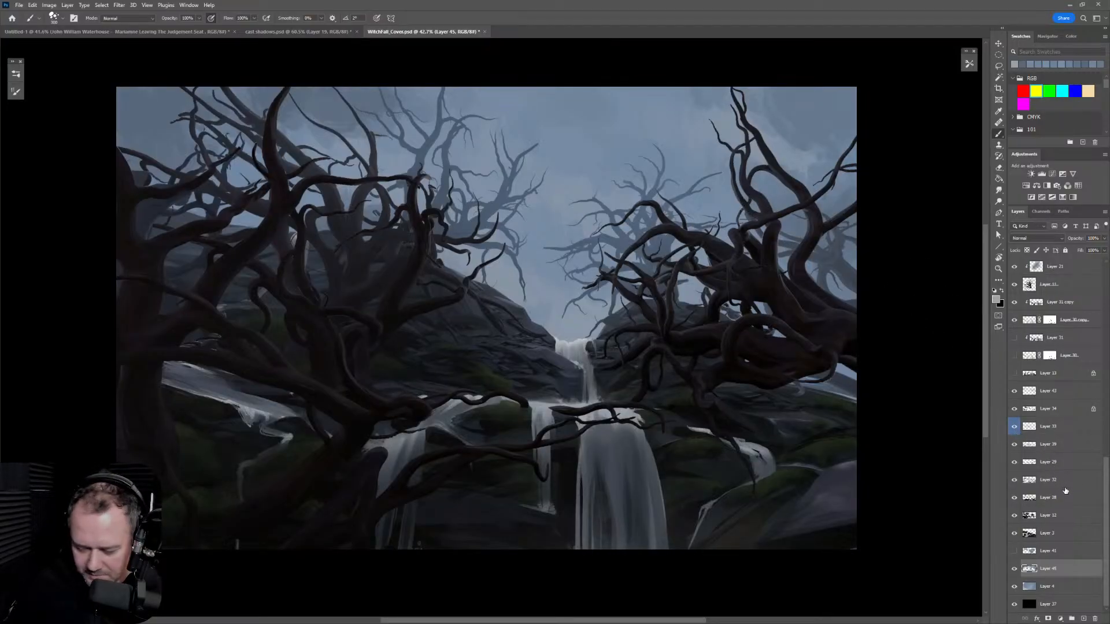
Step: Add a new layer above Layer 45 and paint fine cloud strokes on it, checking the composition in mirrored view
left_click(1083, 618)
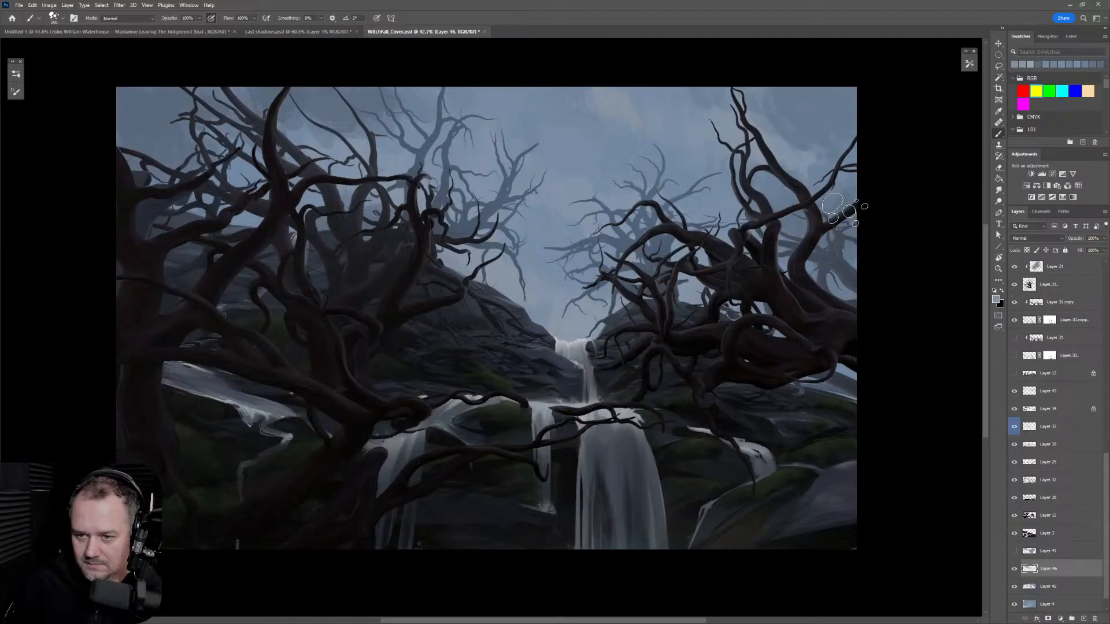
key("e")
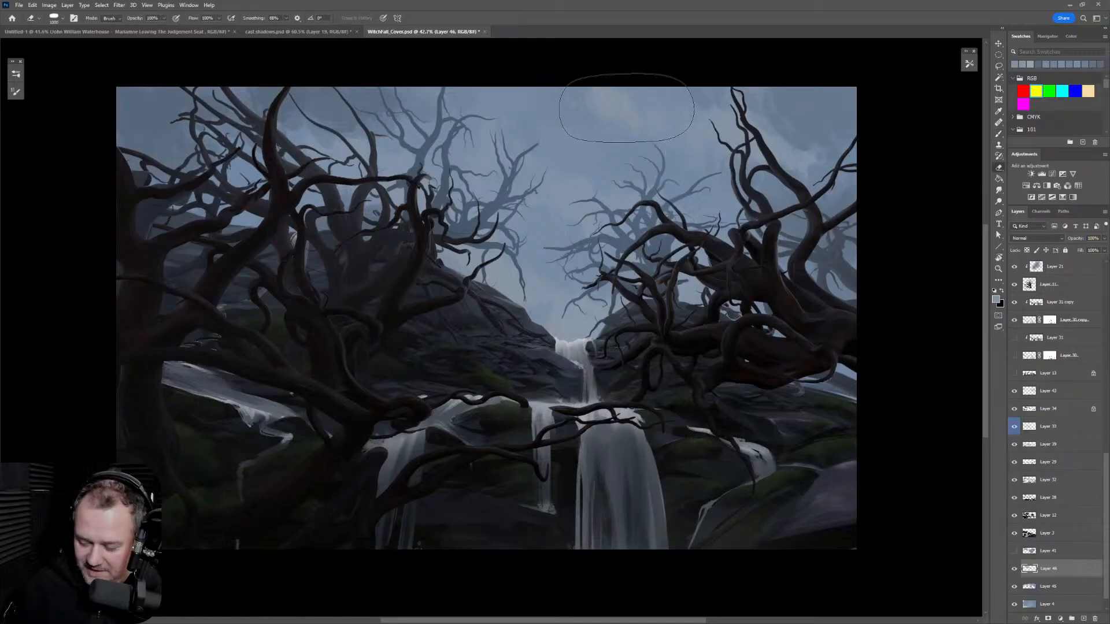
key("b")
key("h")
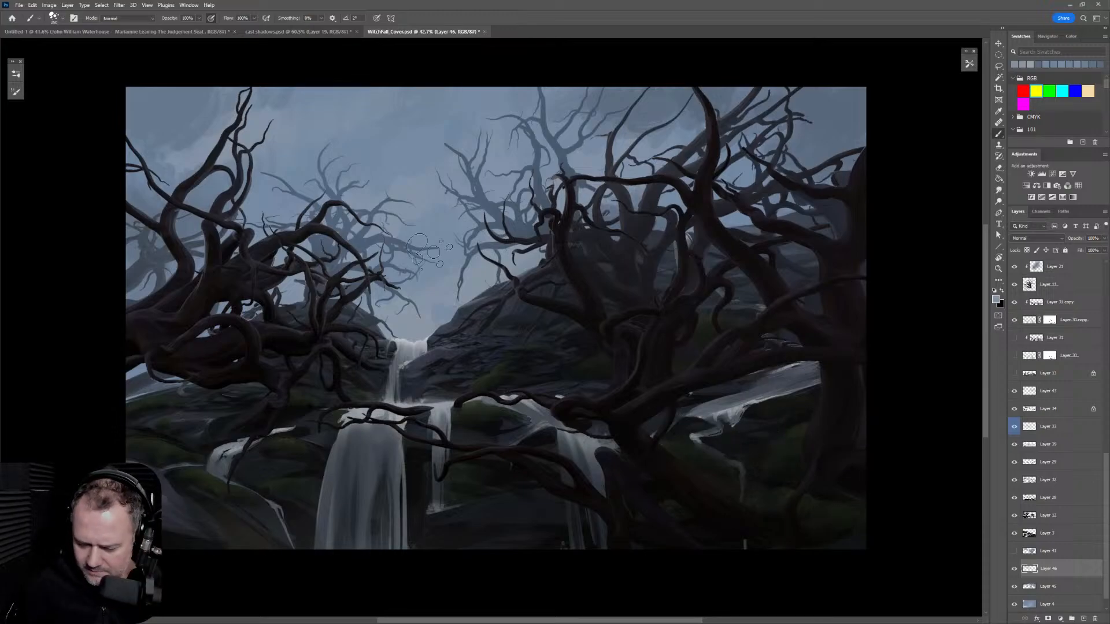
key("bracketleft")
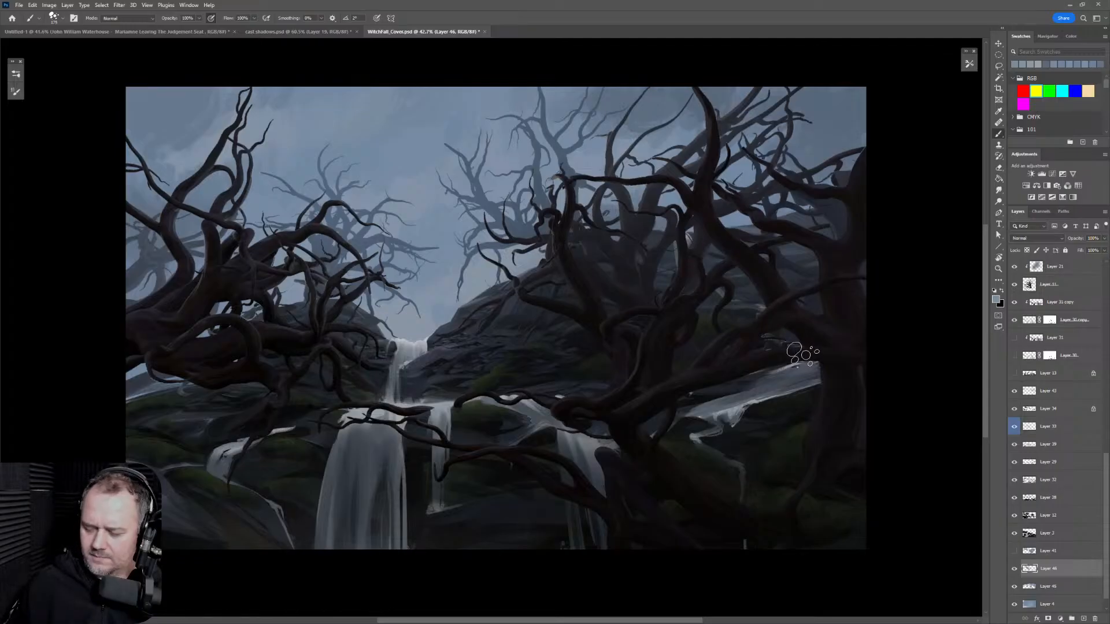
key("h")
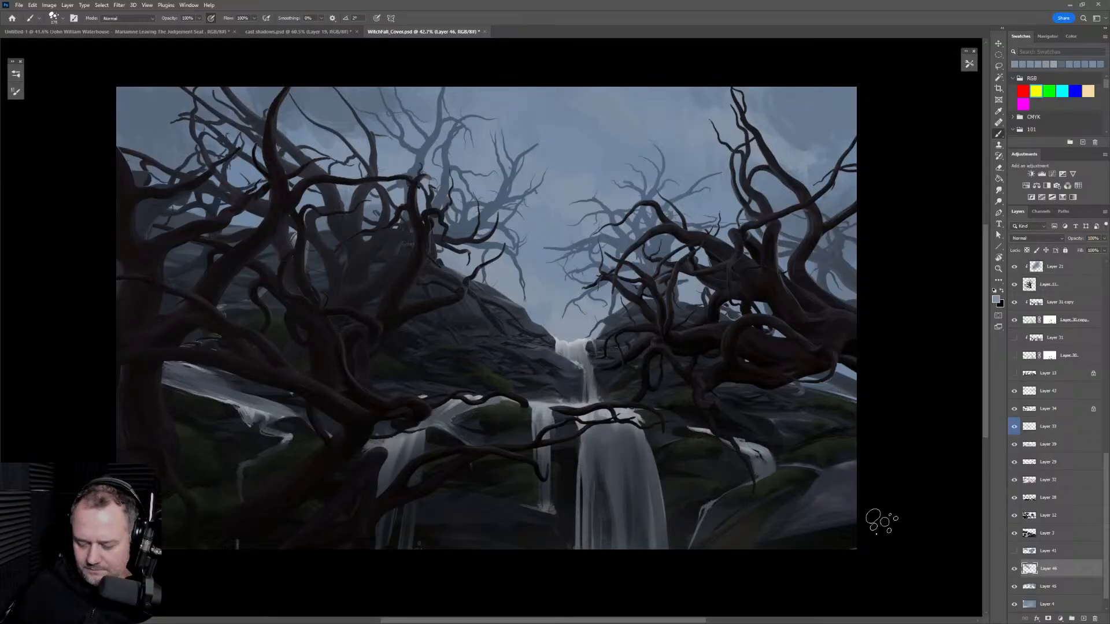
key("h")
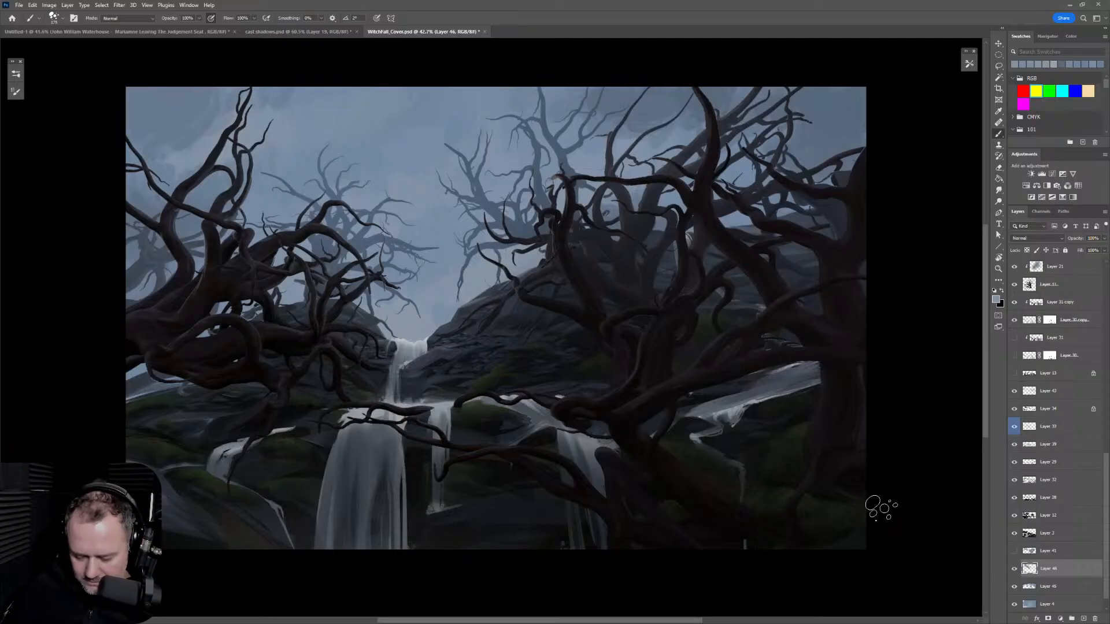
key("h")
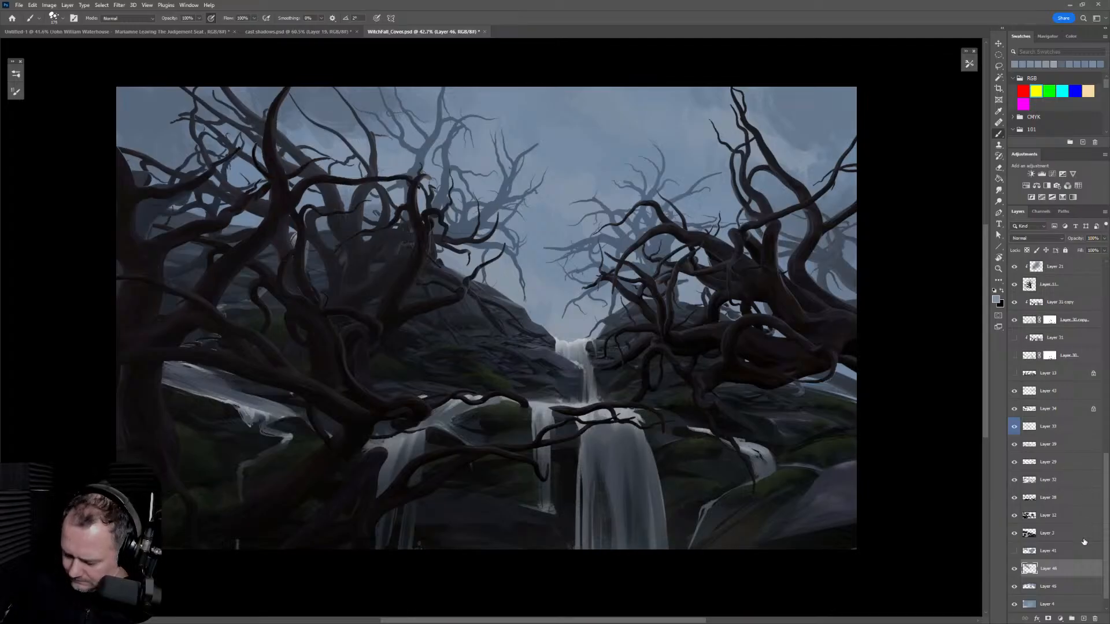
Step: Duplicate Layer 31 copy and Layer 30 copy together within WitchFall_Cover.psd
left_click_drag(1106, 517, 1102, 603)
scroll(1106, 513, "up", 5)
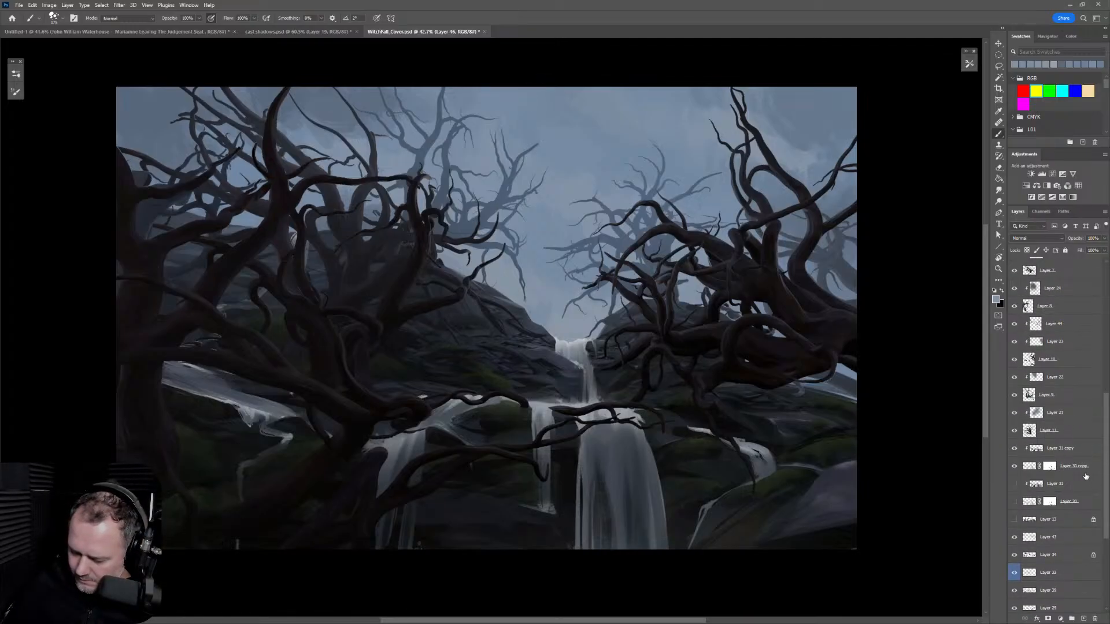
left_click(1087, 467)
left_click(1086, 450, "shift")
right_click(1086, 450)
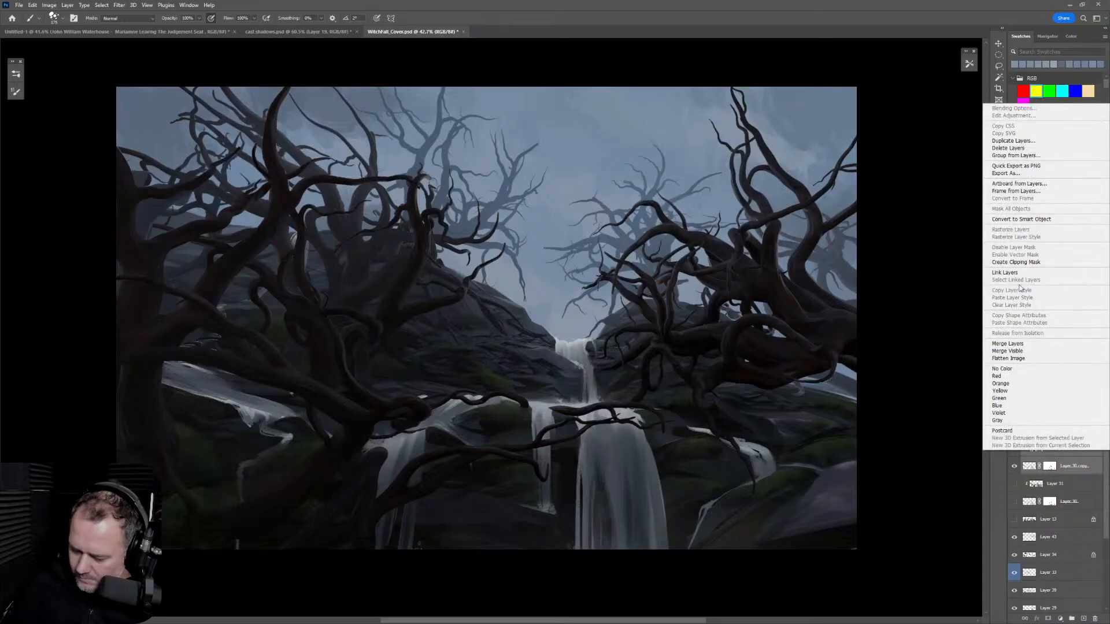
left_click(1014, 141)
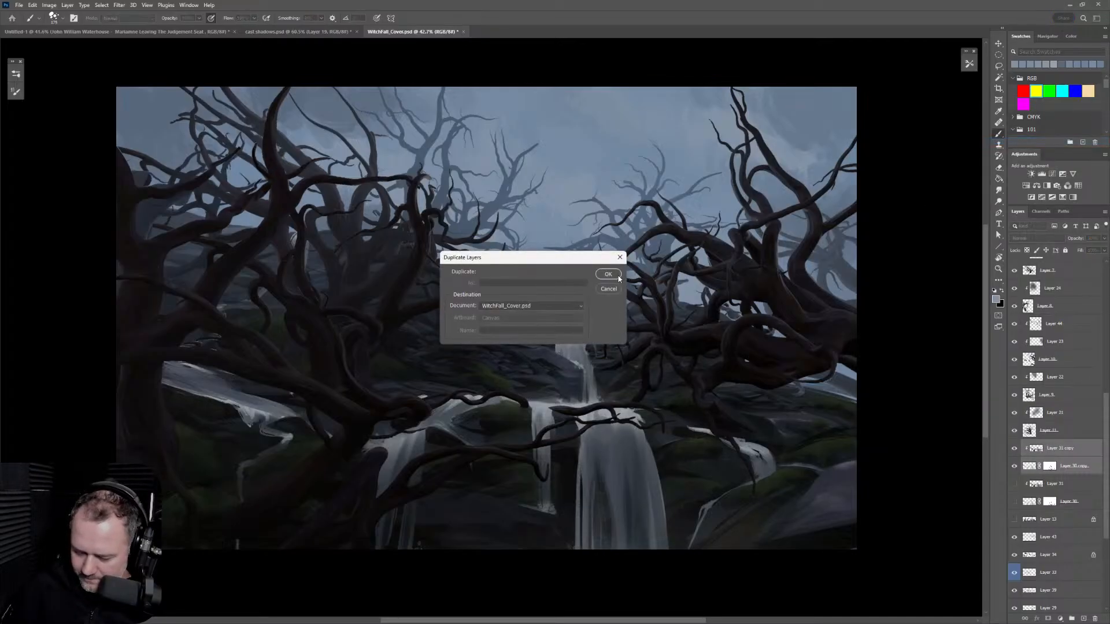
left_click(608, 274)
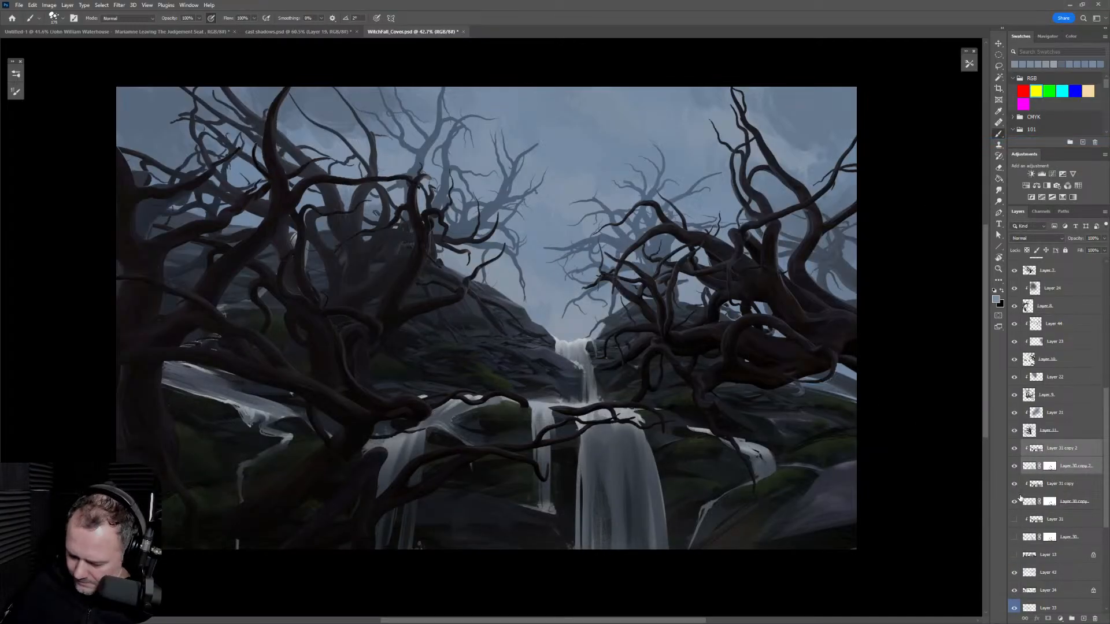
Step: Merge Layer 31 copy 2 with Layer 30 copy 2 and lasso around the large front waterfall on the merged layer
right_click(1083, 459)
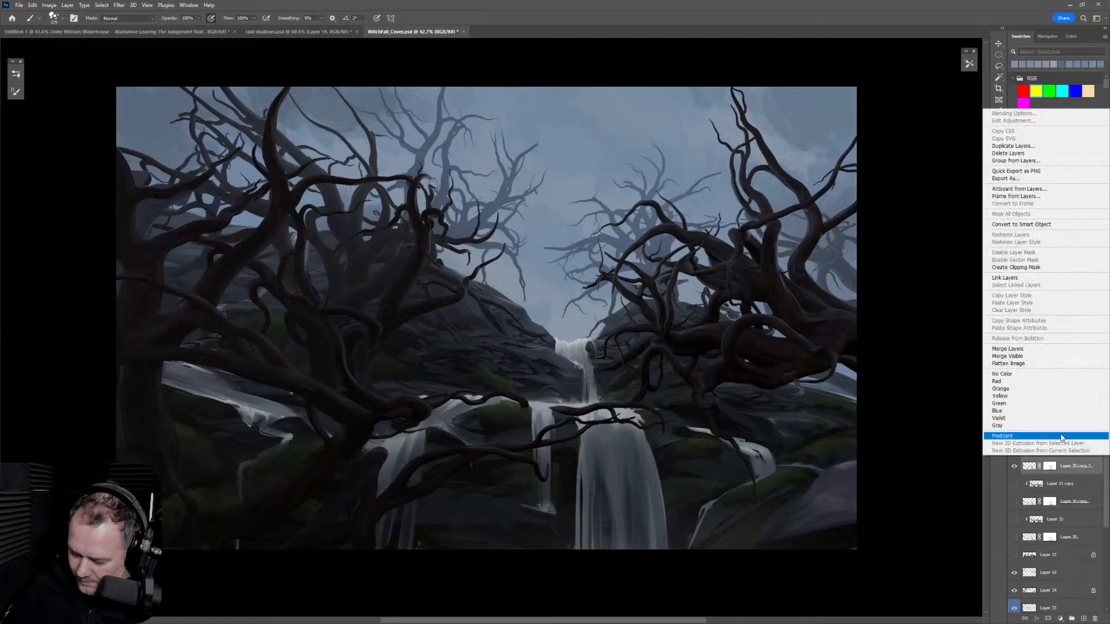
left_click(1010, 351)
key("l")
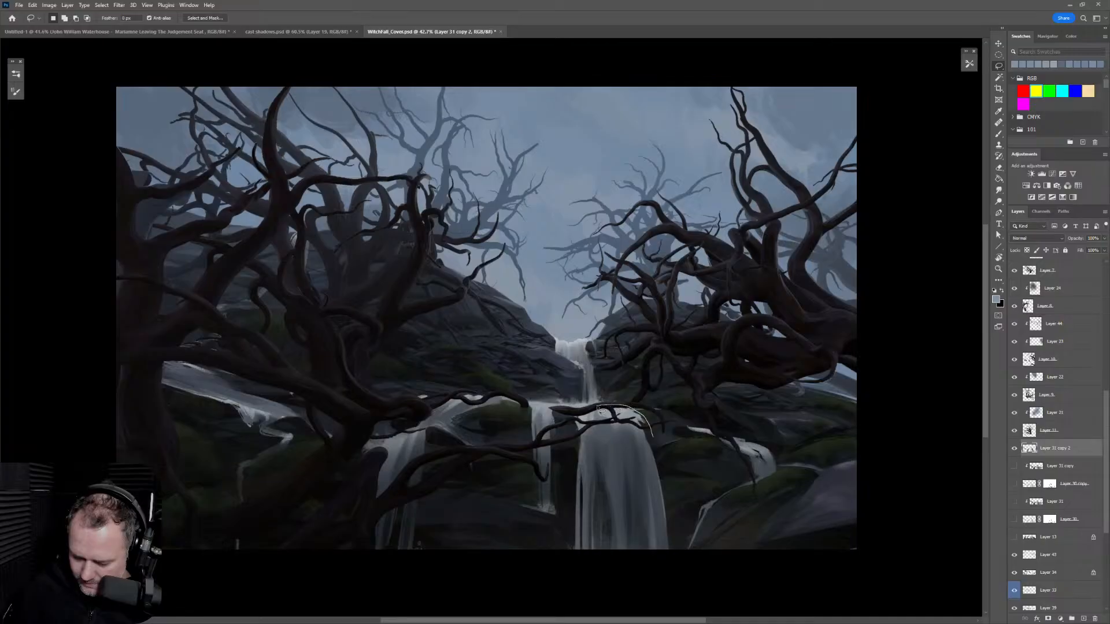
mouse_move(572, 458)
left_mouse_down()
mouse_move(625, 593)
mouse_move(690, 565)
mouse_move(653, 439)
left_mouse_up()
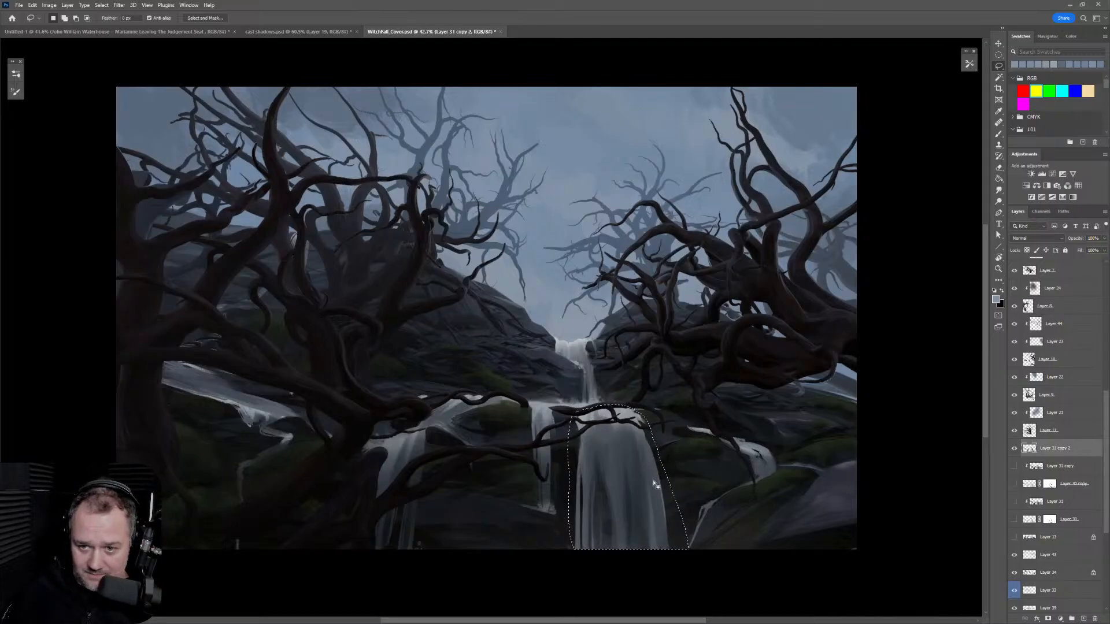
Step: Distort the selected waterfall so it flares wider at its base, deselect it, and check the composition mirrored
key("ctrl+t")
right_click(597, 514)
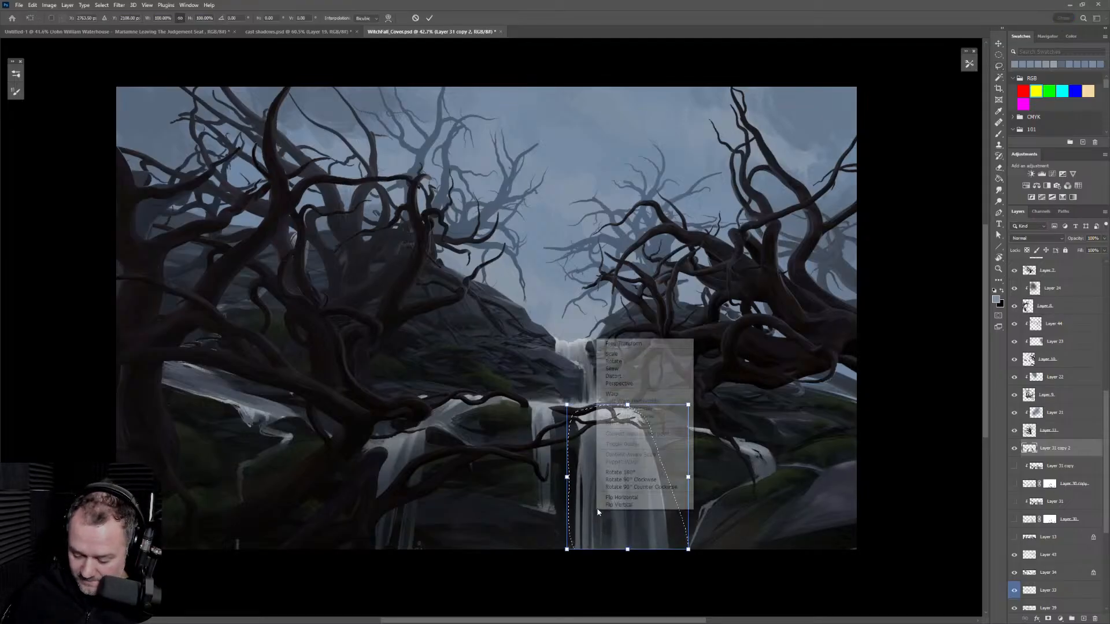
left_click(614, 377)
left_click_drag(567, 550, 549, 558)
left_click_drag(688, 552, 712, 551)
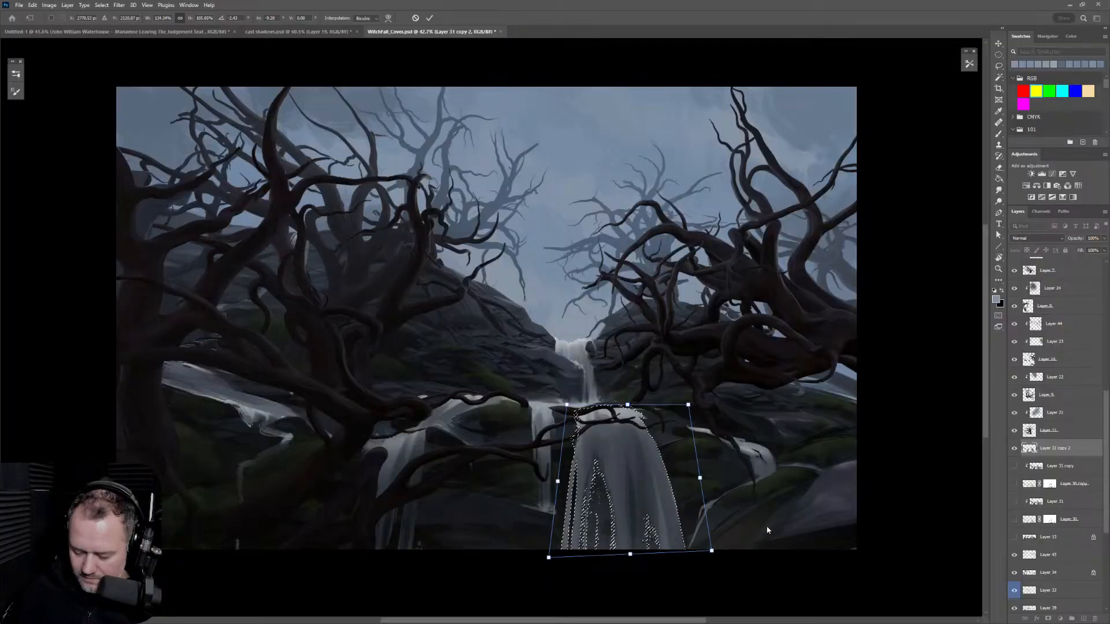
key("Return")
key("ctrl+d")
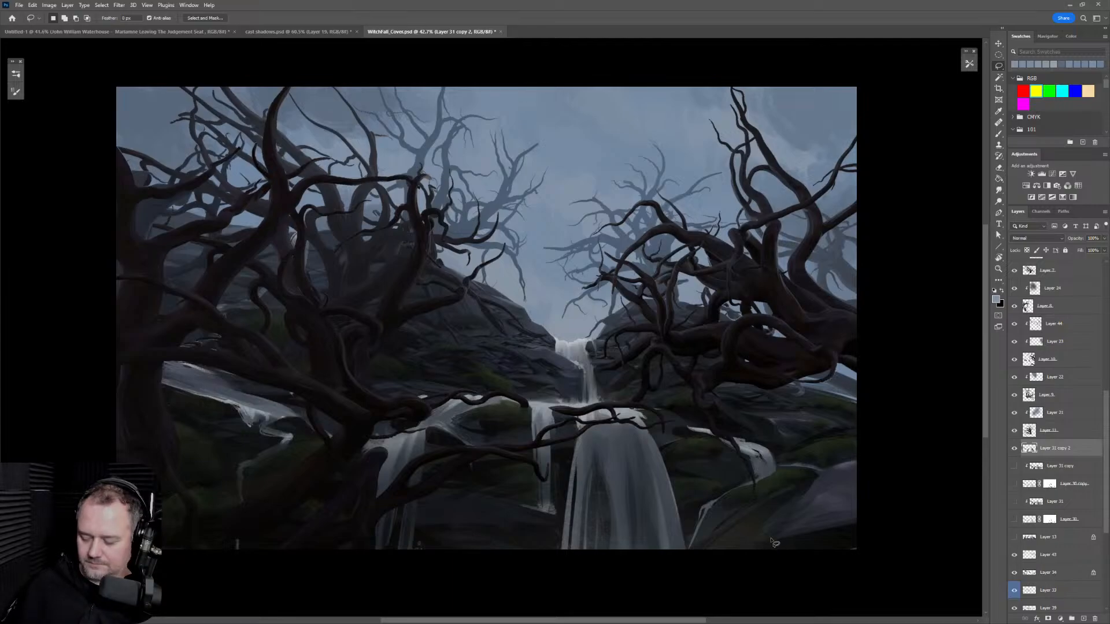
key("h")
key("h")
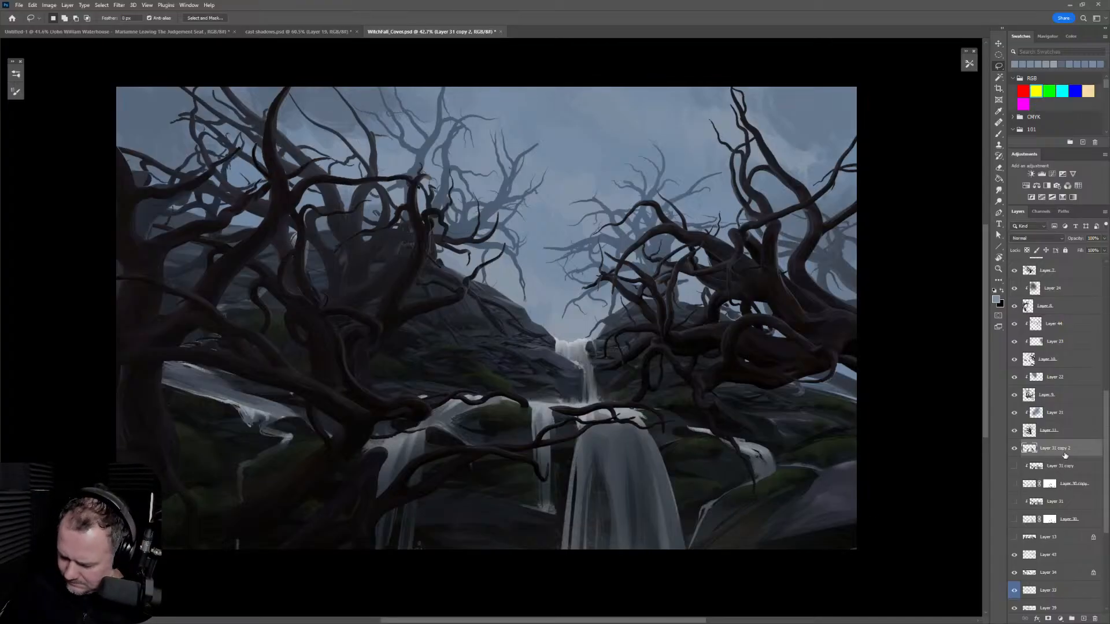
Step: Try a brush stroke down the right side of the large waterfall with a colour sampled near its lip
key("z")
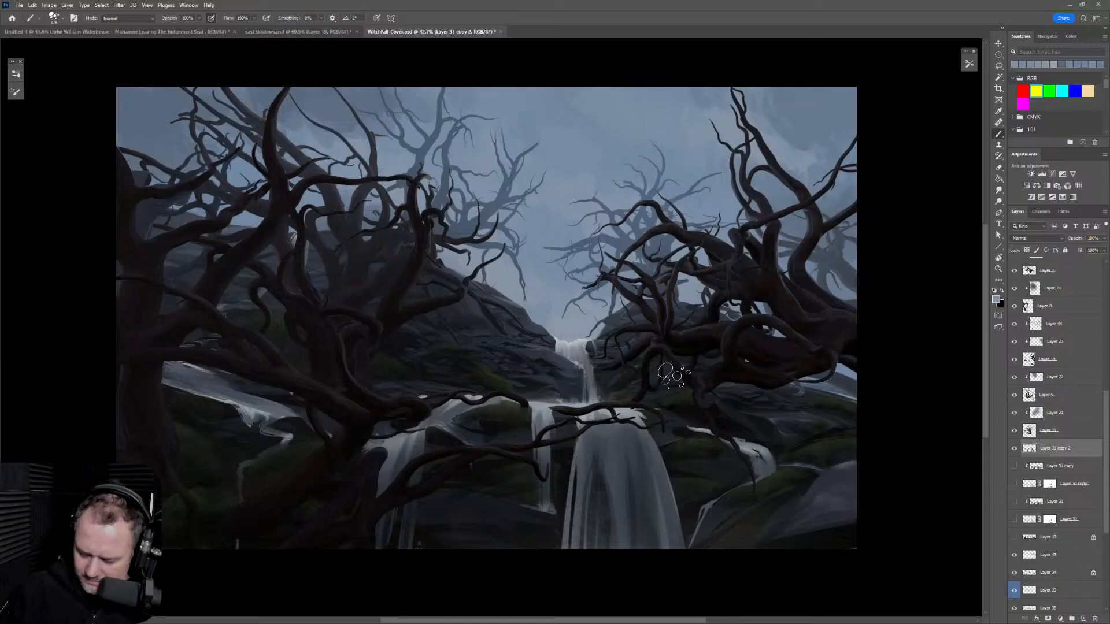
key("b")
mouse_move(672, 446)
left_mouse_down()
mouse_move(706, 454)
mouse_move(649, 355)
left_mouse_up()
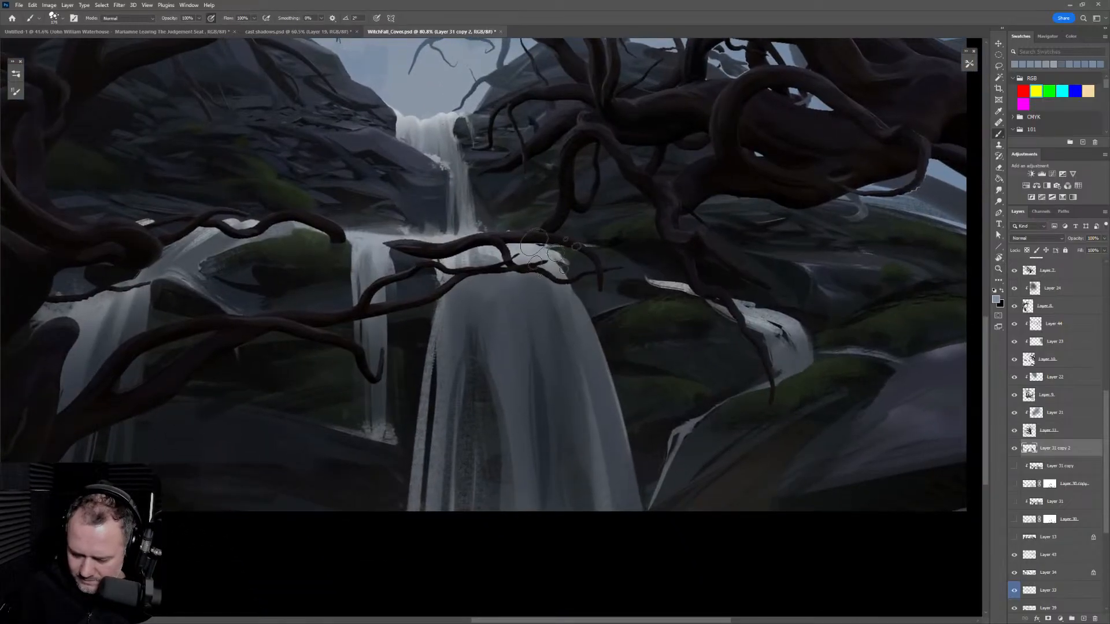
left_click(564, 280, "alt")
left_click_drag(552, 261, 599, 347)
key("ctrl+z")
Step: Repaint the right edge of the large waterfall with tones sampled beside it and on the water, and enlarge the brush
left_click(569, 298, "alt")
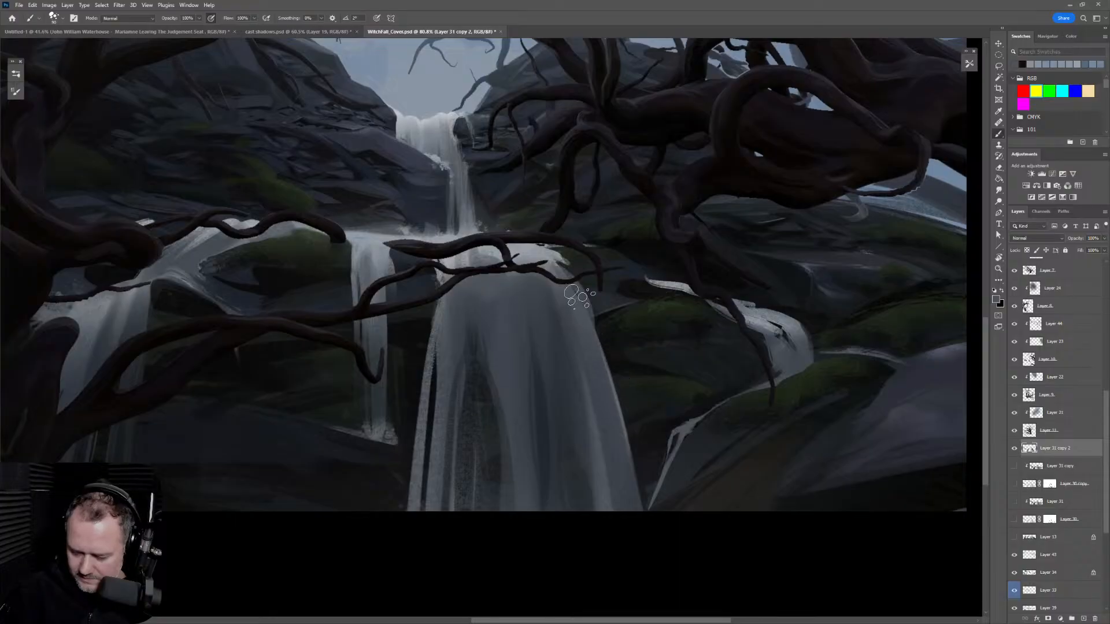
left_click_drag(558, 274, 624, 426)
key("ctrl+z")
left_click_drag(556, 269, 613, 393)
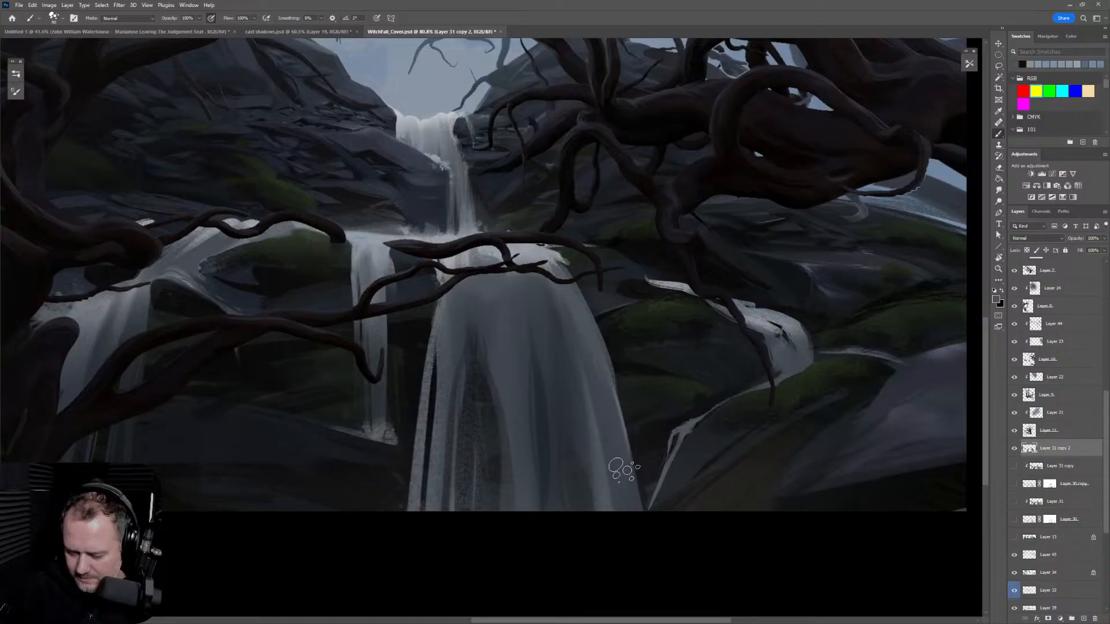
key("ctrl+z")
left_click_drag(565, 278, 605, 355)
left_click(599, 371, "alt")
left_click_drag(534, 255, 594, 355)
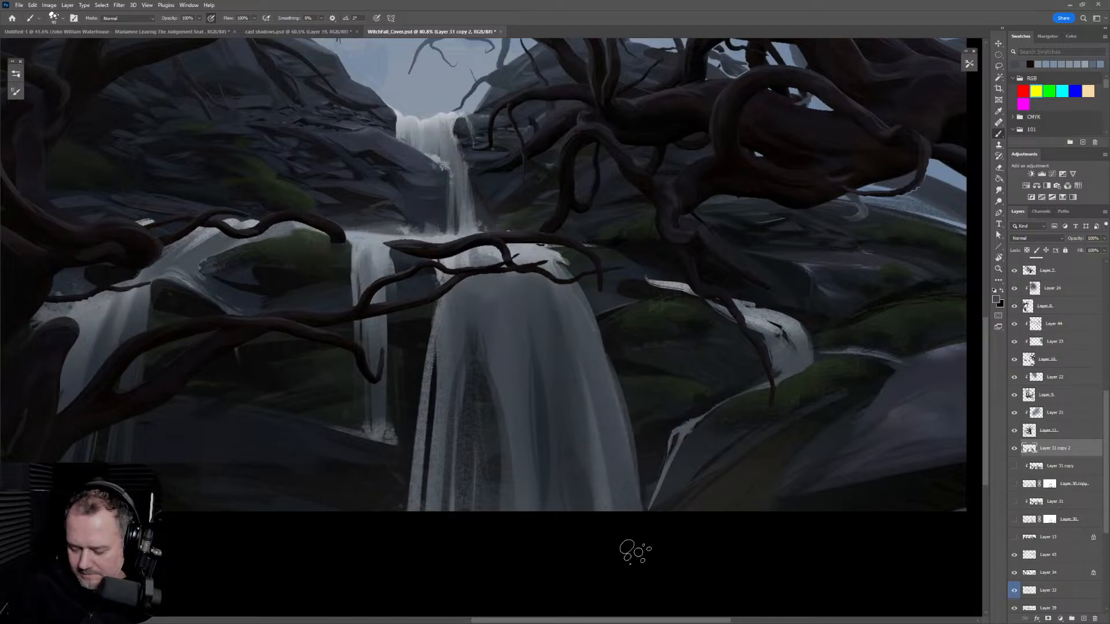
key("bracketright")
key("bracketright")
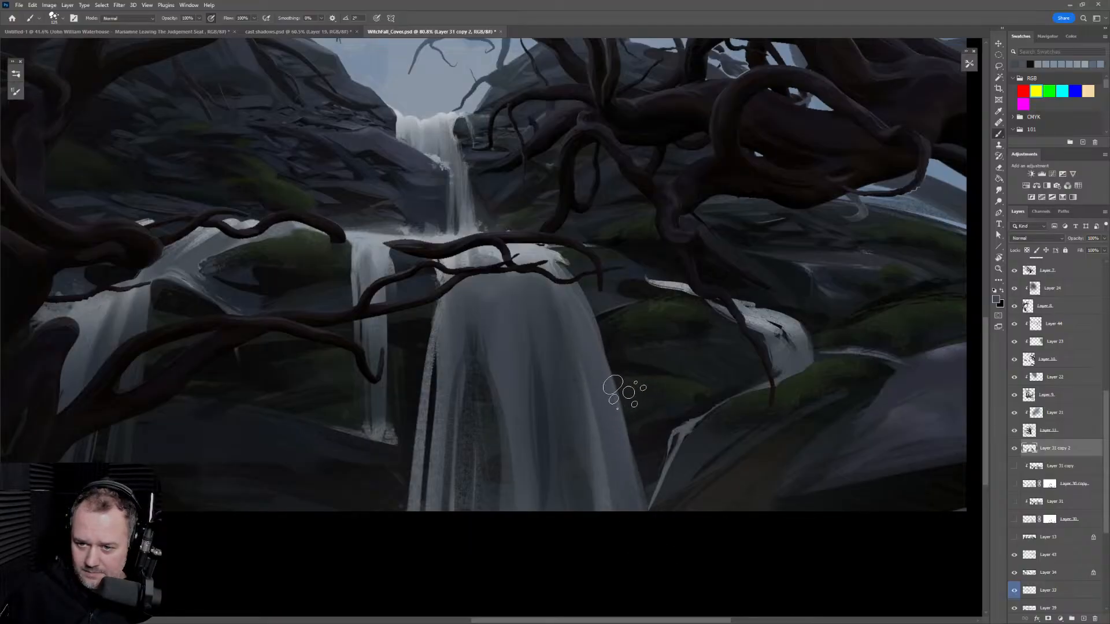
key("bracketright")
left_click_drag(589, 472, 746, 508)
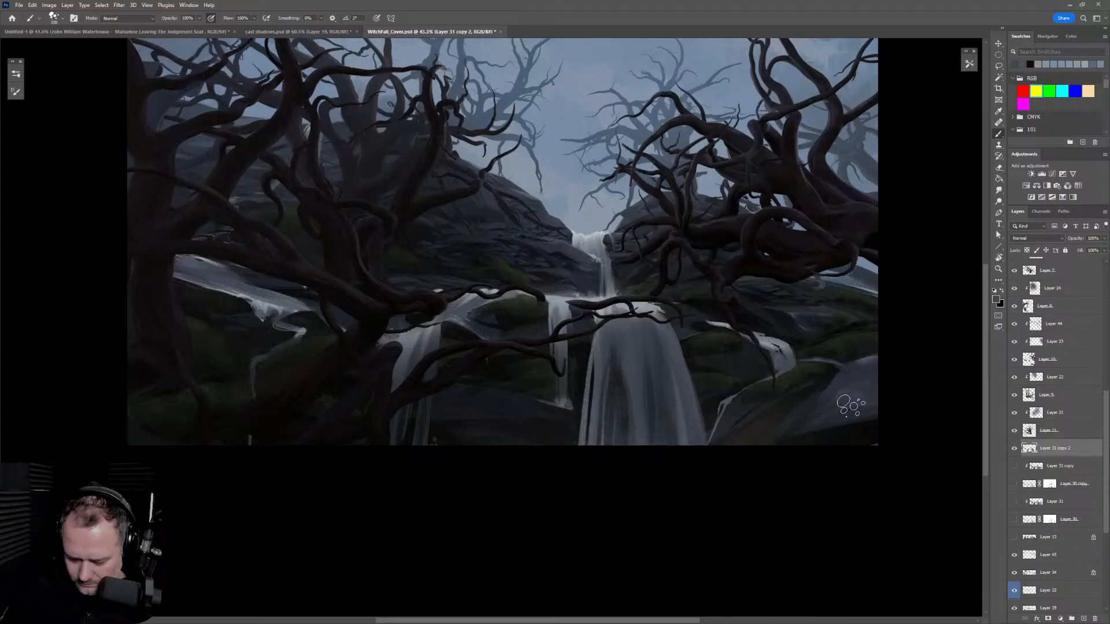
Step: Switch to the Eraser and shrink its tip for trimming around the pale rock in the painting's lower-right corner
key("e")
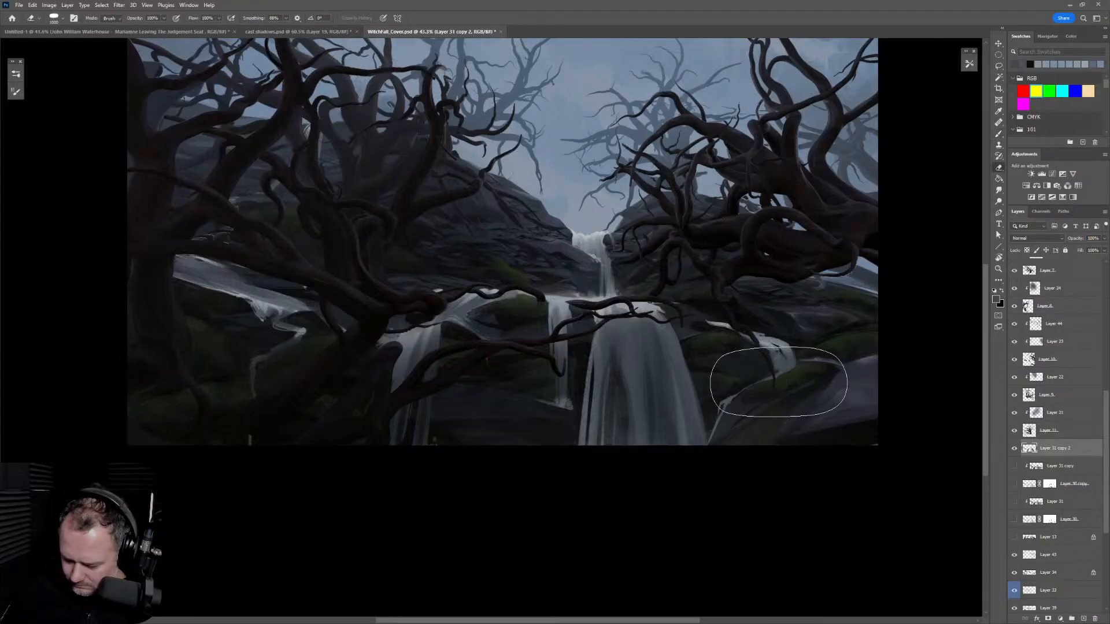
key("bracketleft")
key("bracketleft")
key("bracketleft")
key("bracketleft")
key("bracketleft")
key("bracketleft")
key("bracketleft")
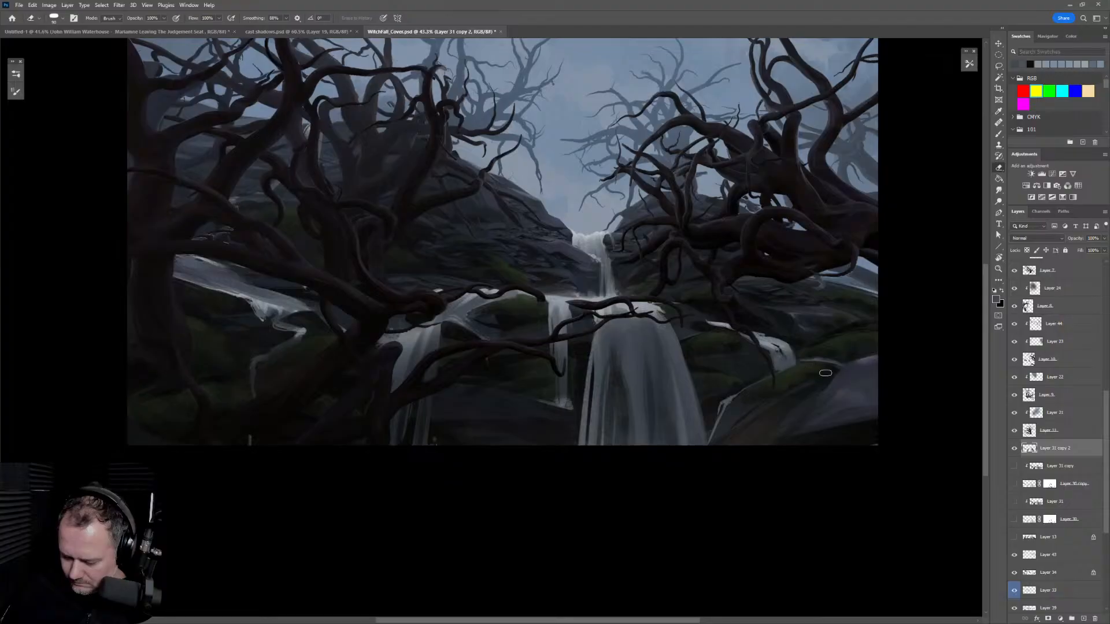
Step: Reshape the pale rock in the lower-right corner with brushwork in colours sampled from the rock and its surroundings
key("b")
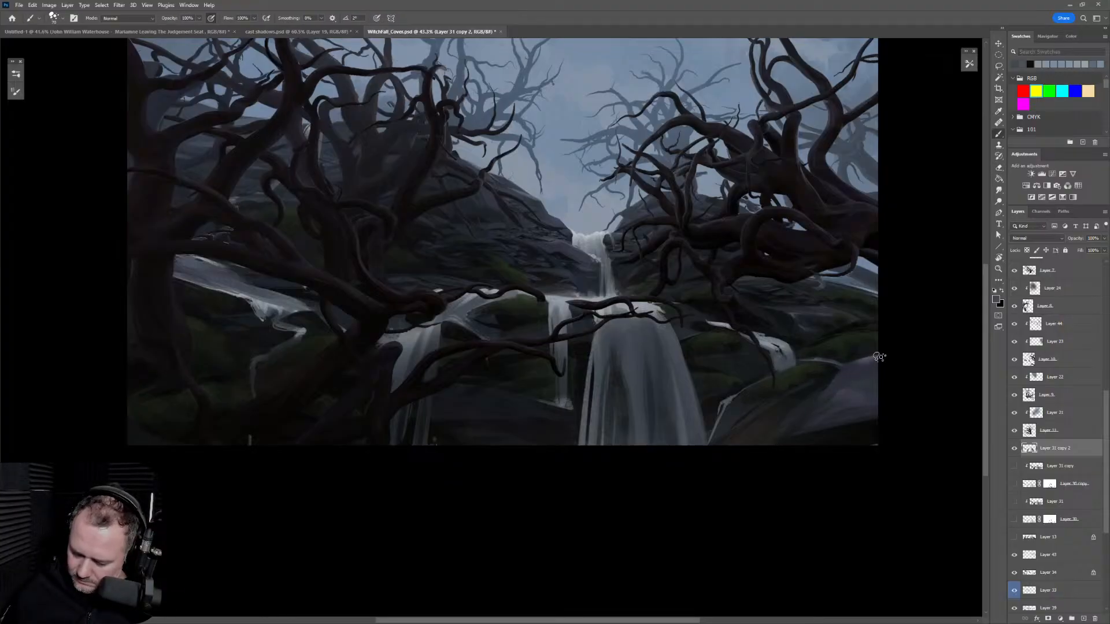
key("bracketright")
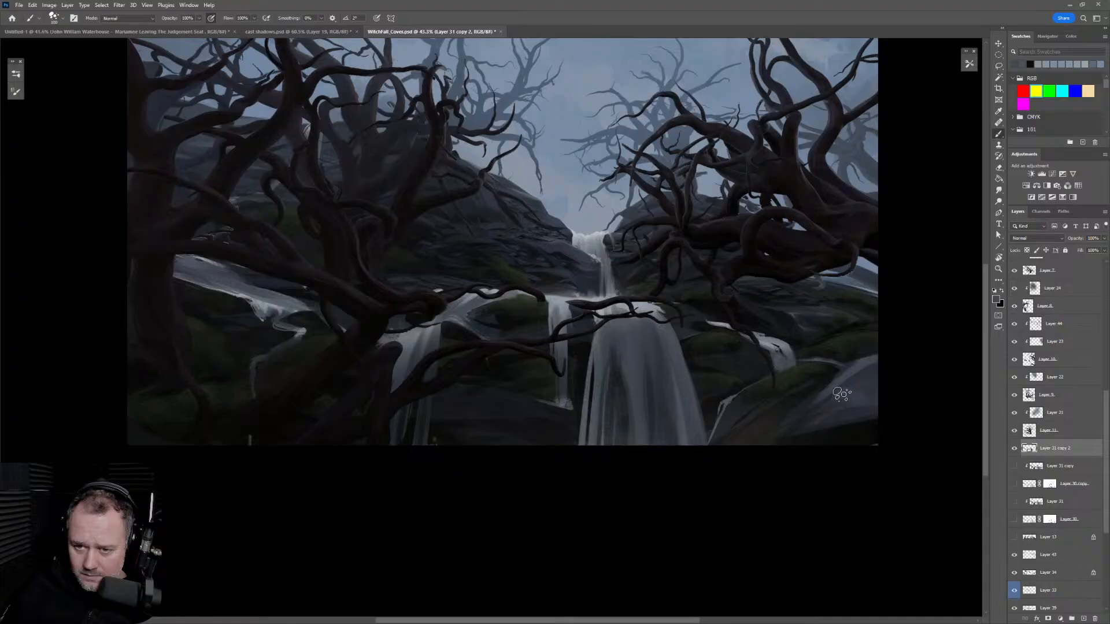
left_click(860, 373, "alt")
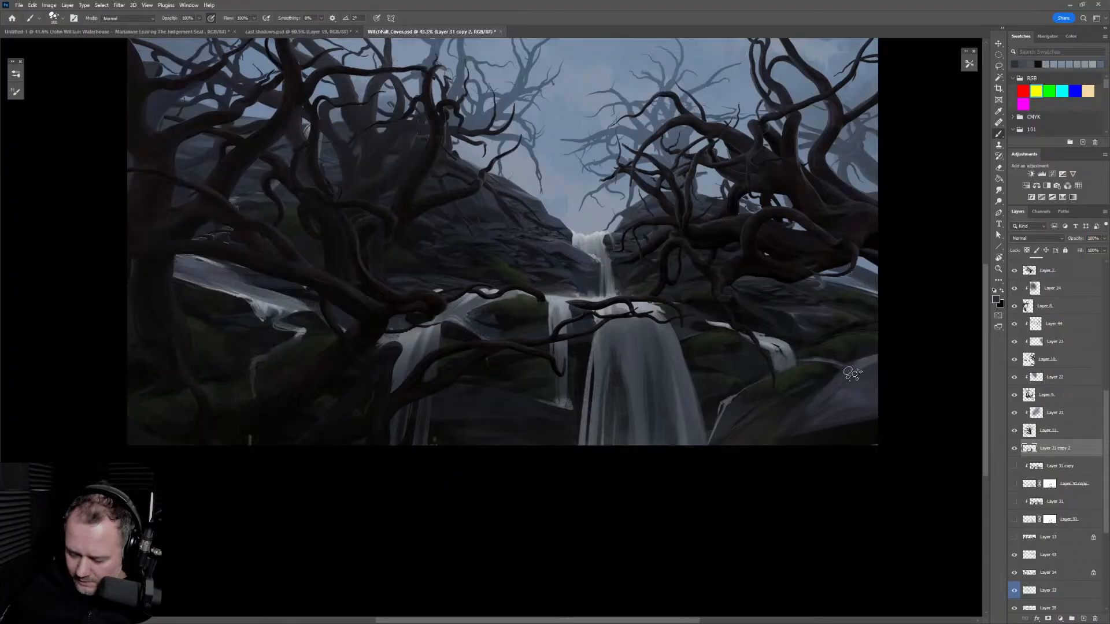
left_click(805, 407, "alt")
mouse_move(862, 352)
left_mouse_down()
mouse_move(806, 415)
mouse_move(876, 356)
mouse_move(797, 416)
mouse_move(886, 347)
mouse_move(812, 419)
mouse_move(771, 441)
mouse_move(875, 375)
mouse_move(834, 371)
mouse_move(777, 420)
mouse_move(851, 372)
mouse_move(834, 370)
mouse_move(749, 445)
mouse_move(839, 373)
left_mouse_up()
left_click(828, 374, "alt")
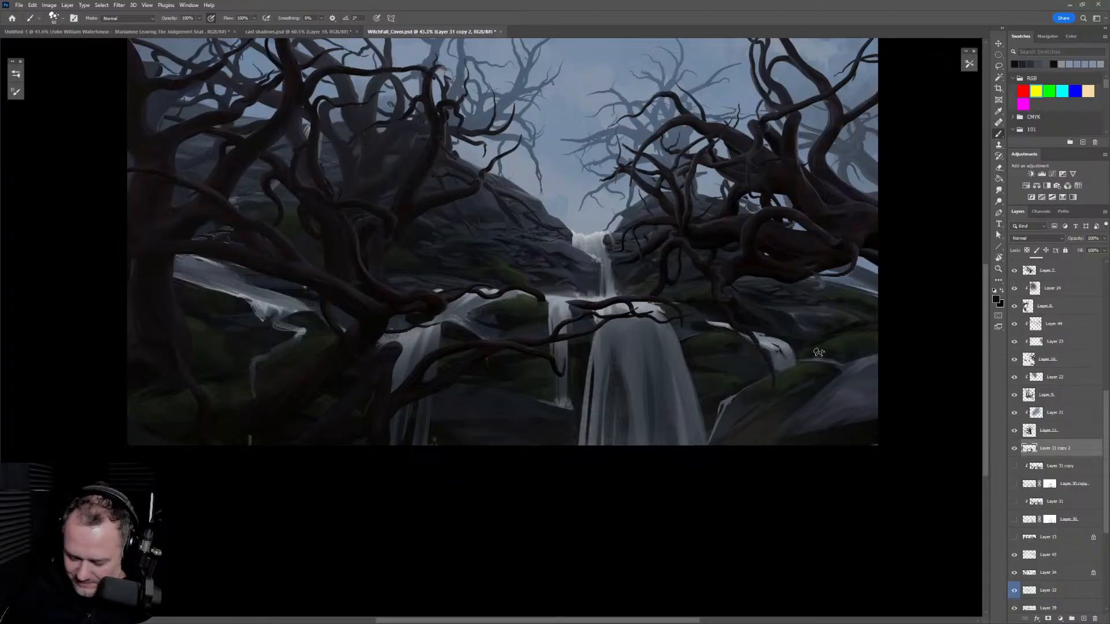
Step: Examine the waterfalls and lower rocks with the canvas rotated, sample a tone there, and return the canvas upright
key("r")
mouse_move(850, 512)
left_mouse_down()
mouse_move(850, 248)
mouse_move(600, 329)
left_mouse_up()
left_click(600, 329, "alt")
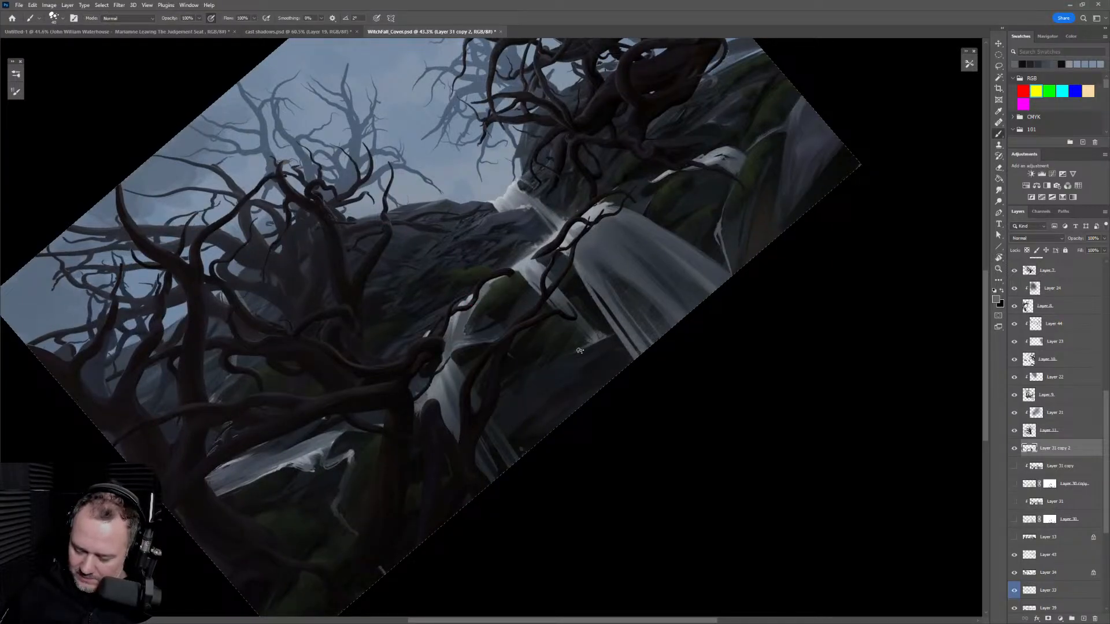
key("r")
left_click_drag(746, 312, 800, 459)
key("z")
left_click(810, 463, "alt")
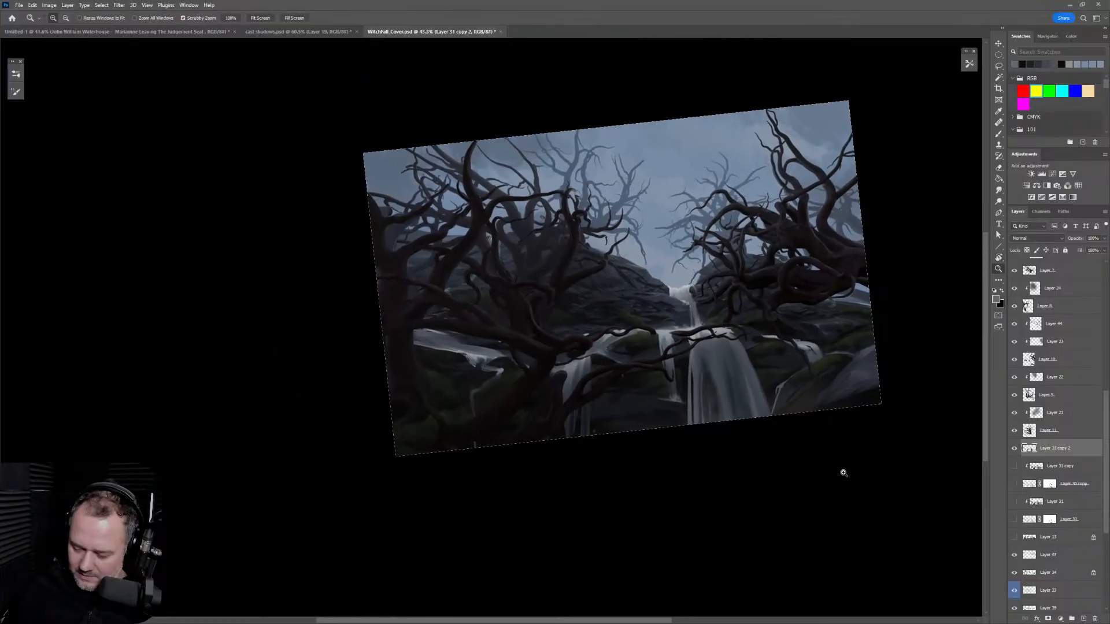
key("r")
left_click_drag(883, 396, 907, 393)
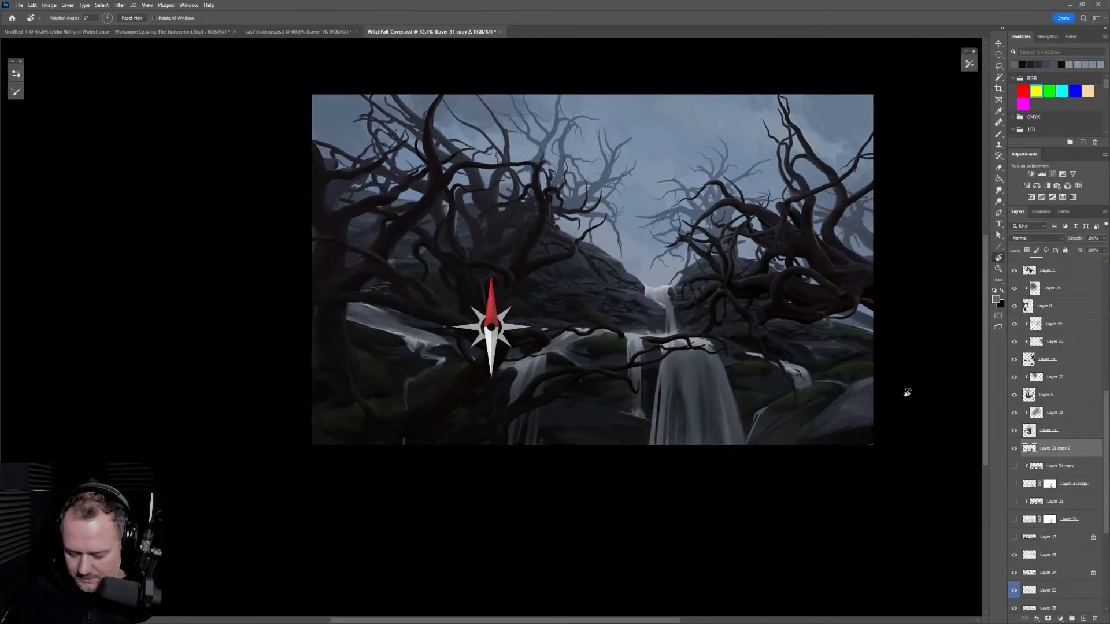
Step: On Layer 10, erase the stray pale curl beneath the low looping branch of the large right-hand tree
key("z")
left_click_drag(795, 490, 826, 495)
key("r")
key("z")
mouse_move(870, 322)
left_mouse_down()
mouse_move(910, 318)
mouse_move(883, 339)
left_mouse_up()
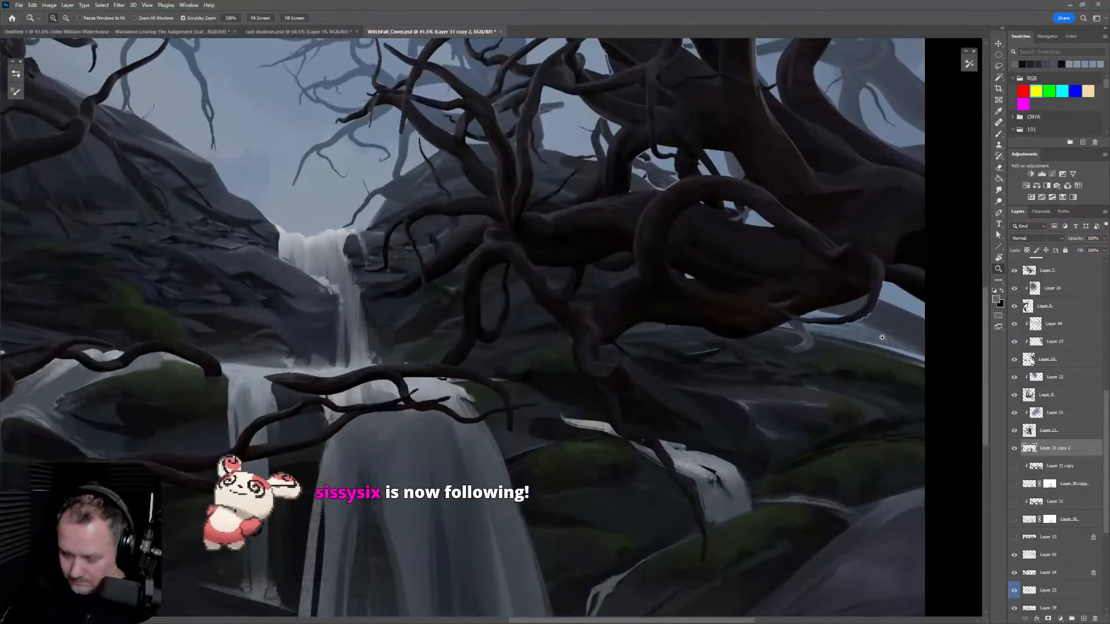
mouse_move(883, 338)
left_mouse_down()
mouse_move(864, 341)
mouse_move(874, 344)
left_mouse_up()
key("r")
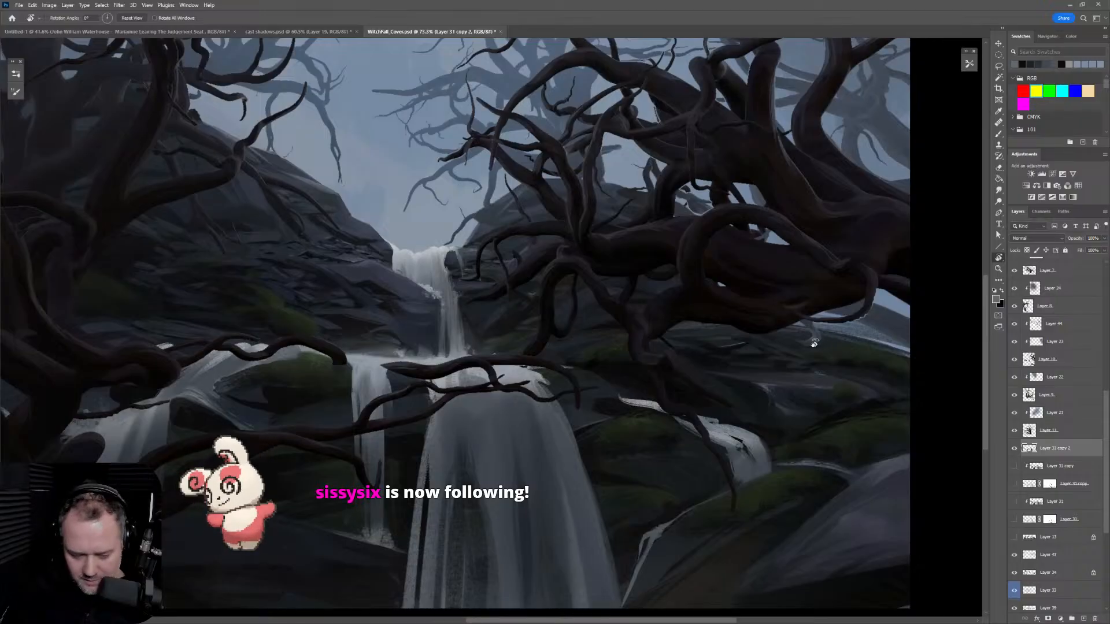
left_click(1047, 342)
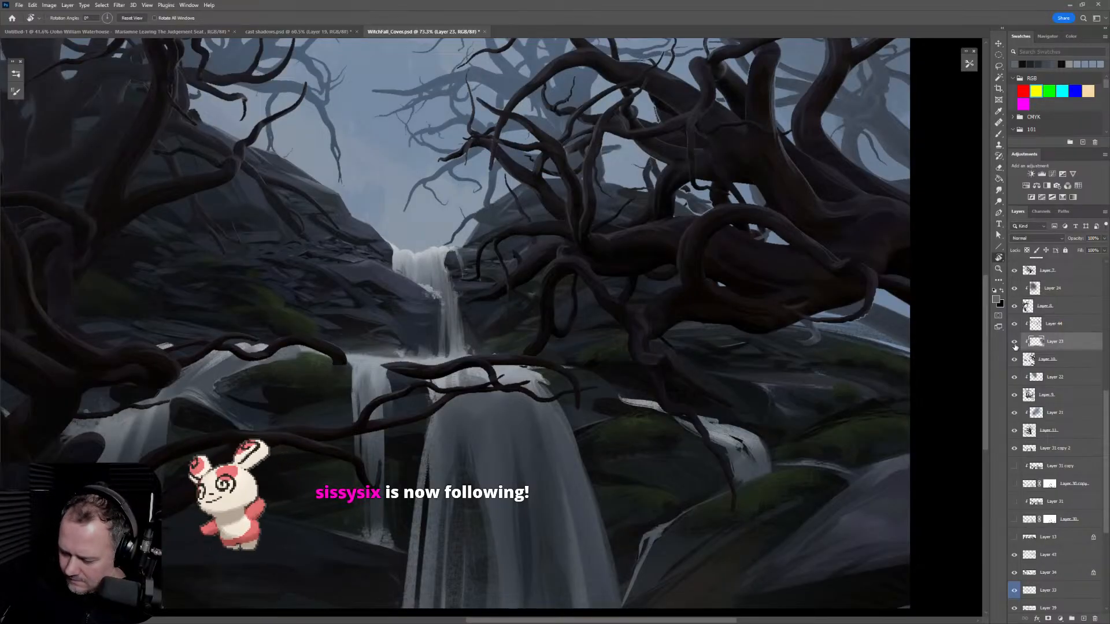
left_click(1064, 365)
key("e")
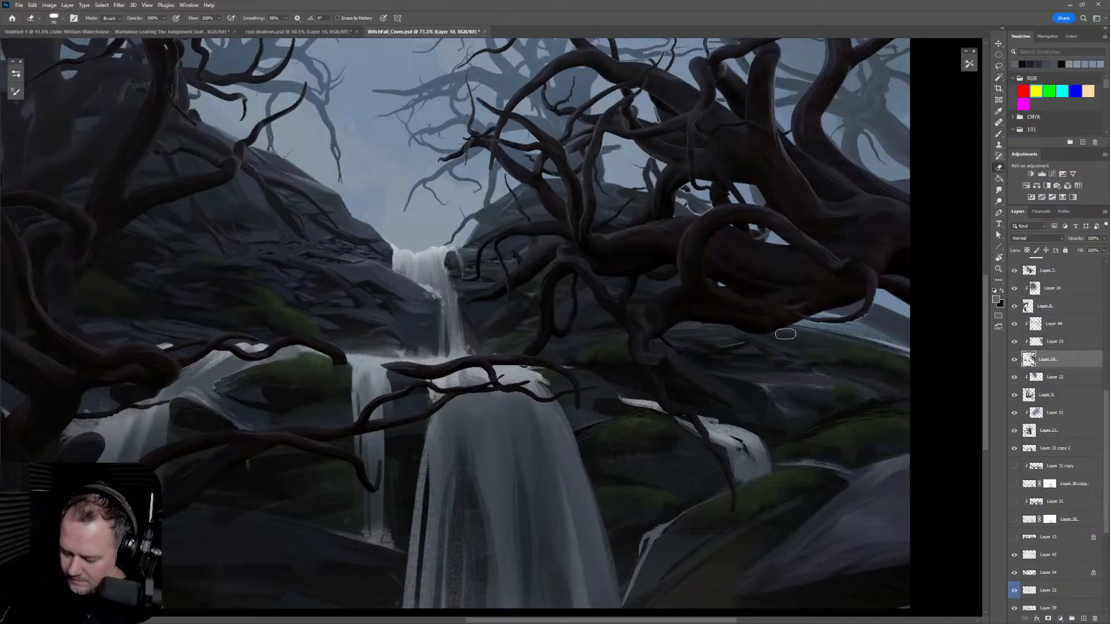
key("b")
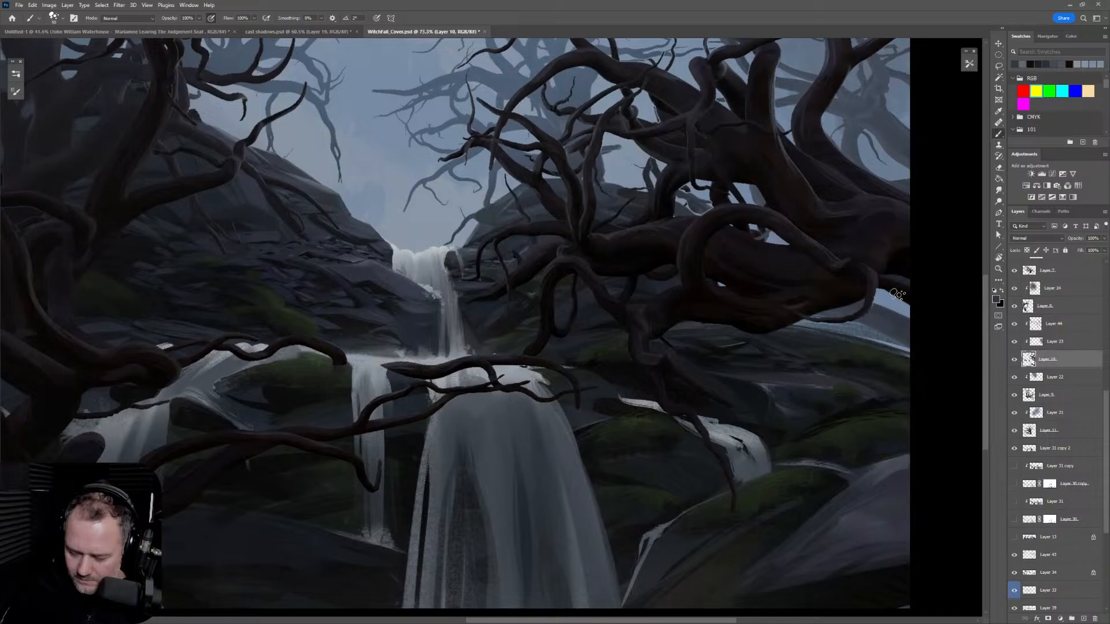
Step: Find the layer holding the stray branch fragments behind the right tree and erase them on Layer 11 with a larger eraser
key("z")
left_click_drag(692, 174, 730, 158)
key("b")
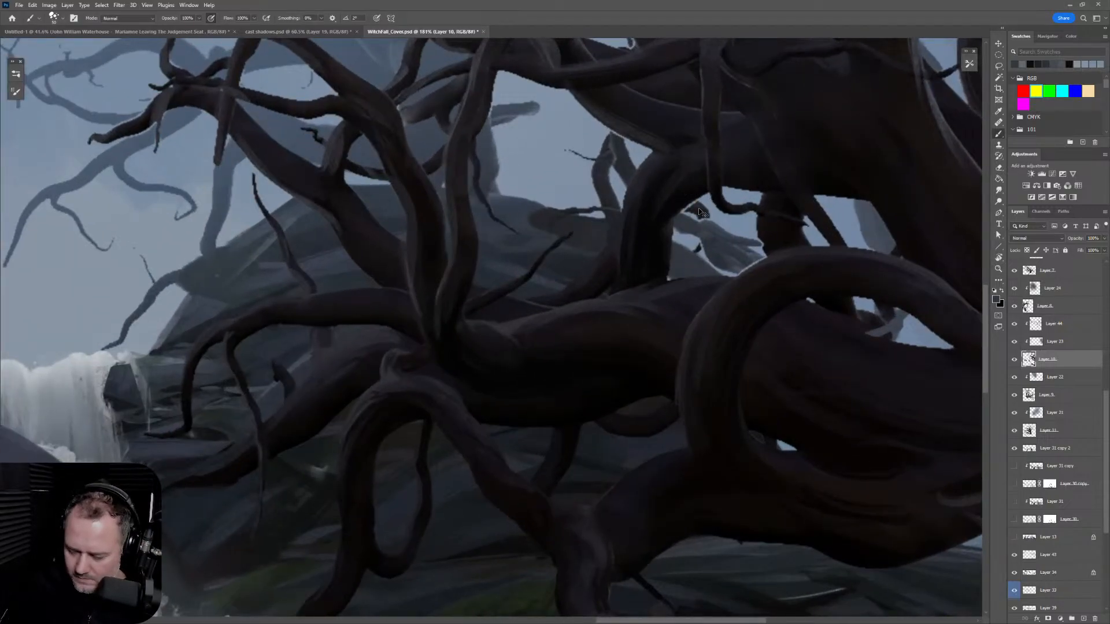
left_click(1041, 411)
left_click(1015, 431)
left_click(1015, 431)
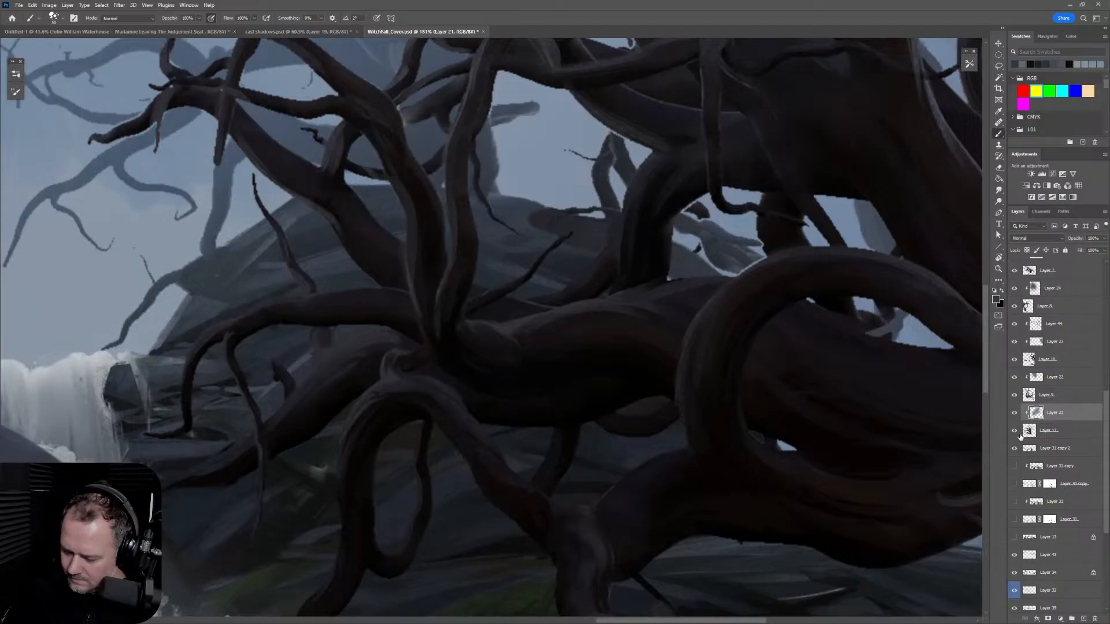
left_click(1070, 433)
key("e")
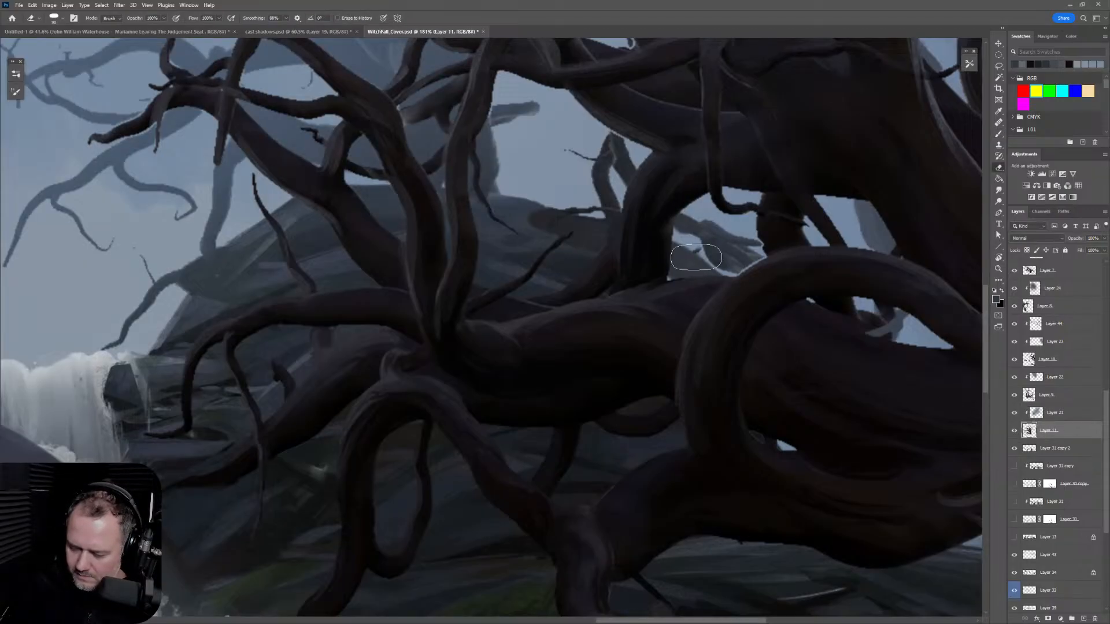
key("bracketright")
key("bracketright")
key("bracketright")
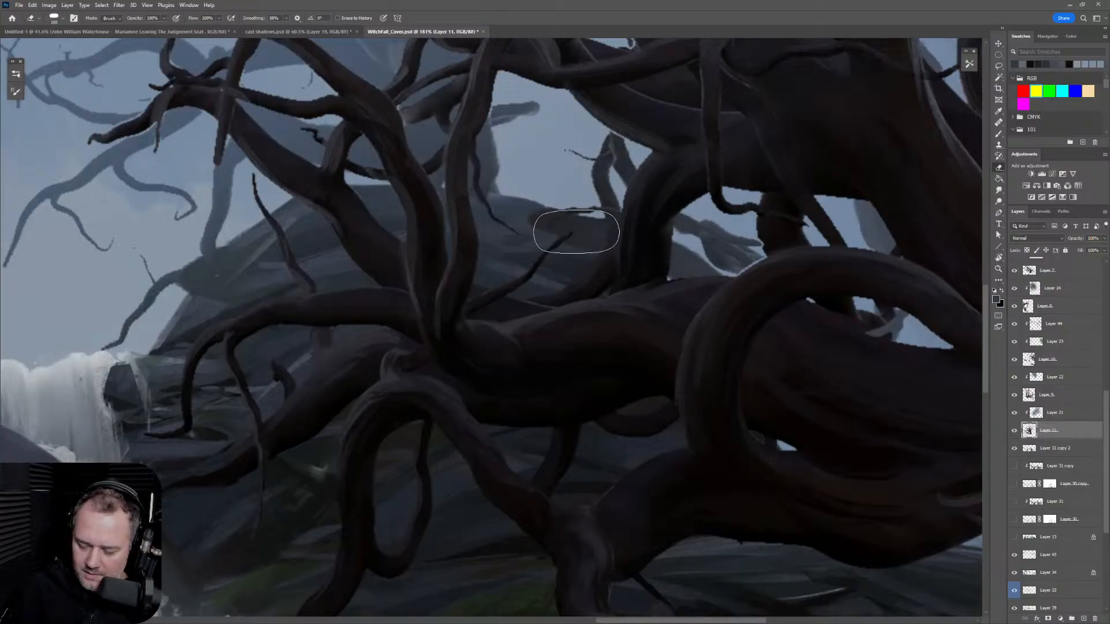
Step: Compare the right tree with Layer 11 hidden and shown, and select the clipped Layer 21 above it
key("ctrl+space")
left_click_drag(812, 274, 855, 291)
left_click(1014, 433)
left_click(1014, 433)
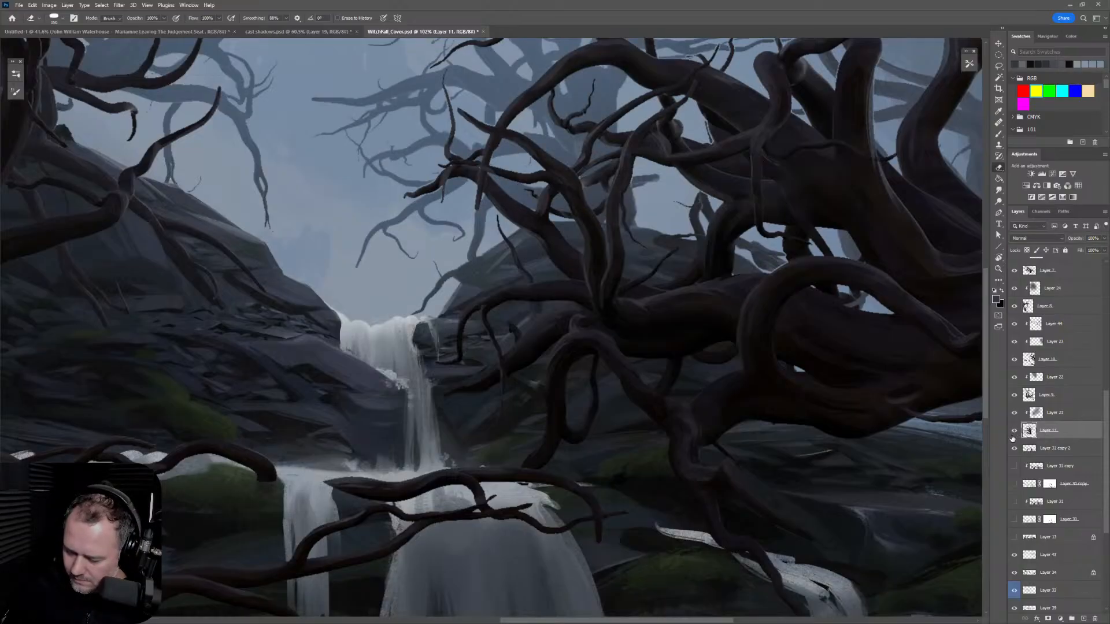
left_click_drag(854, 384, 770, 557)
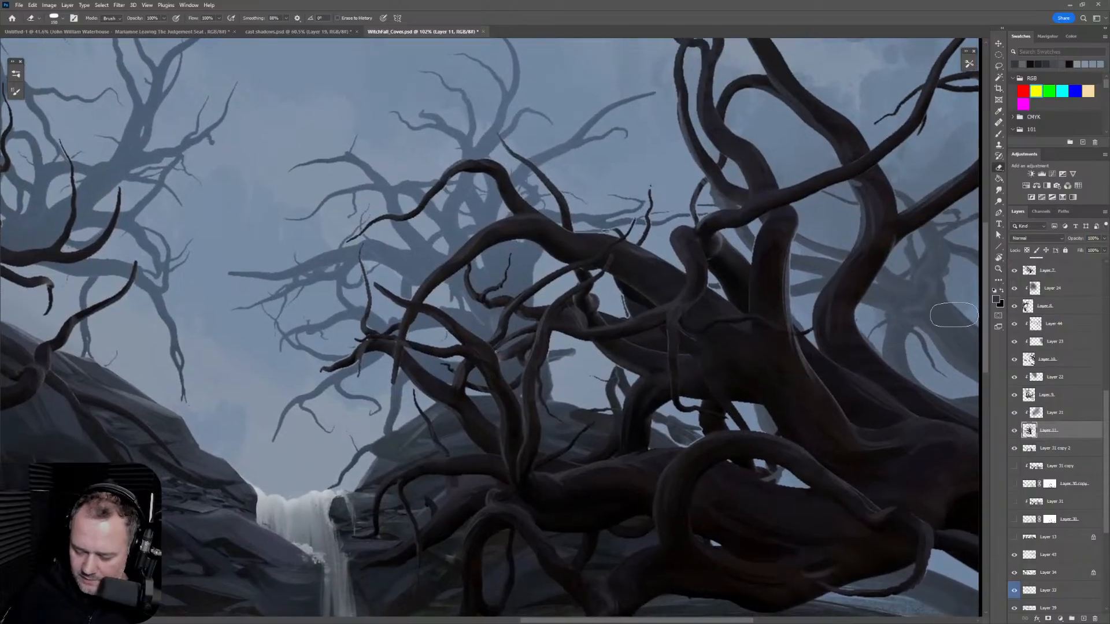
left_click(1068, 416)
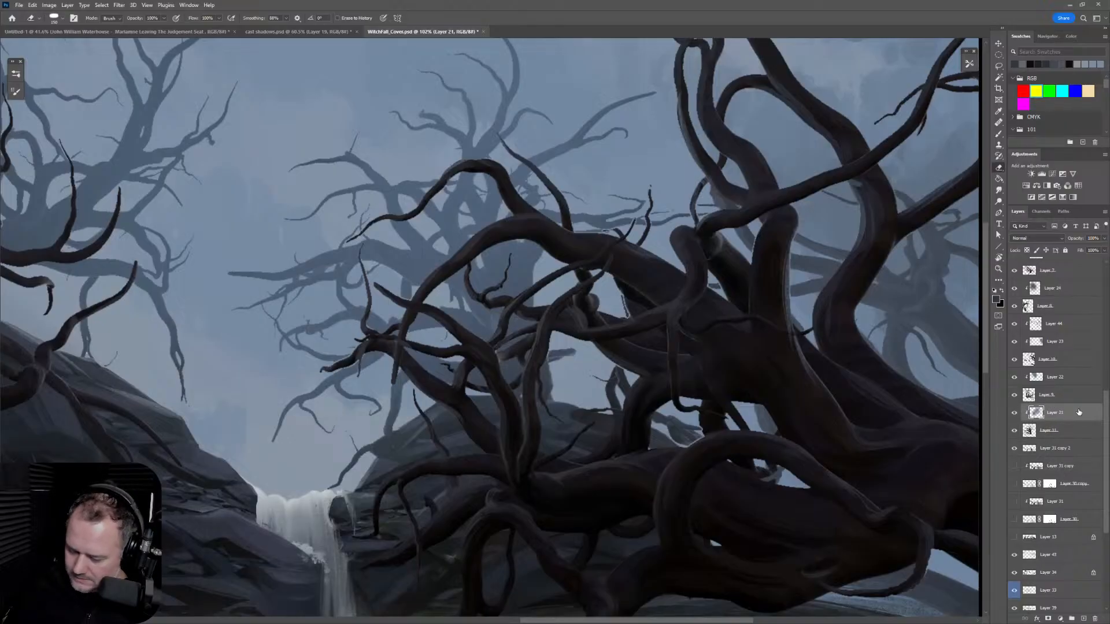
Step: Inspect the large right-hand tree up close, toggling Layer 10's visibility to find which background branches it holds
left_click_drag(853, 355, 827, 370)
left_click_drag(872, 457, 782, 326)
scroll(782, 326, "up", 3)
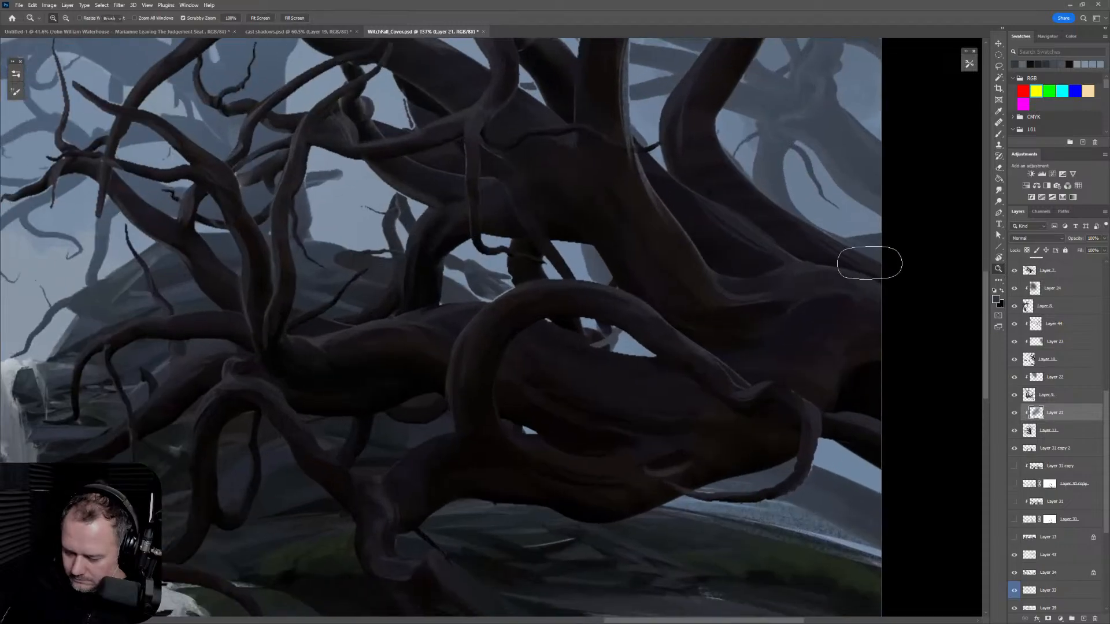
key("z")
scroll(832, 405, "down", 5)
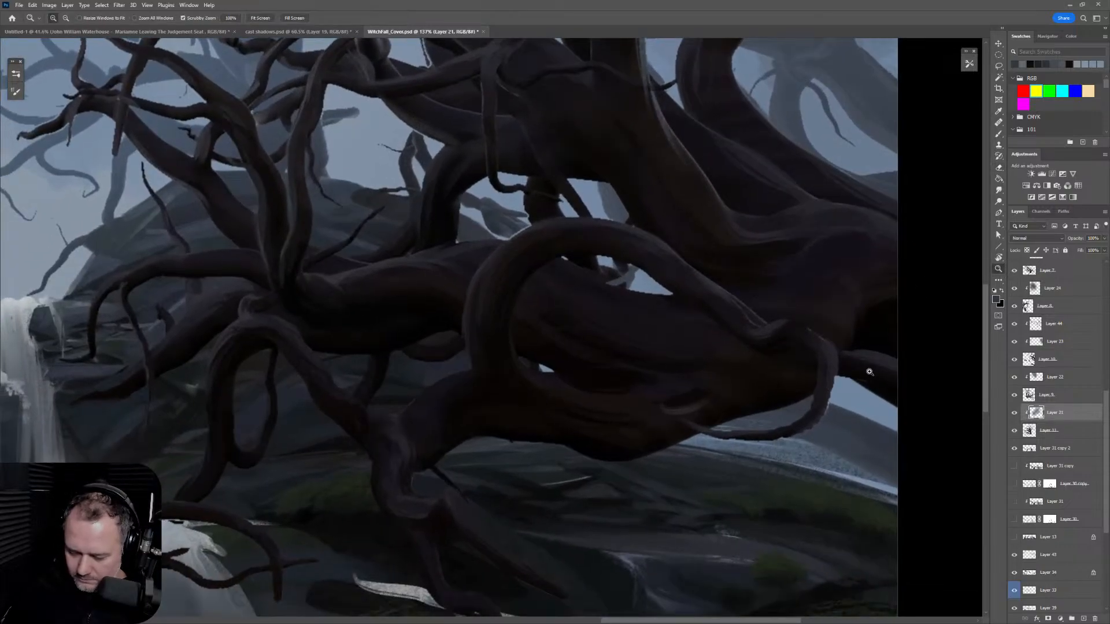
scroll(821, 394, "up", 5)
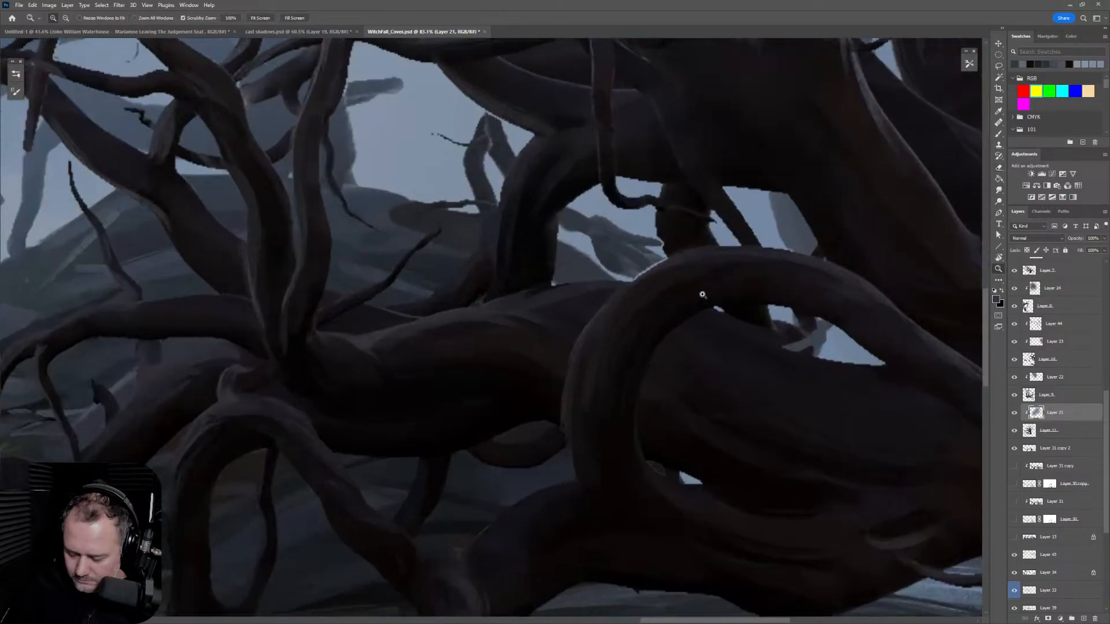
scroll(636, 275, "down", 2)
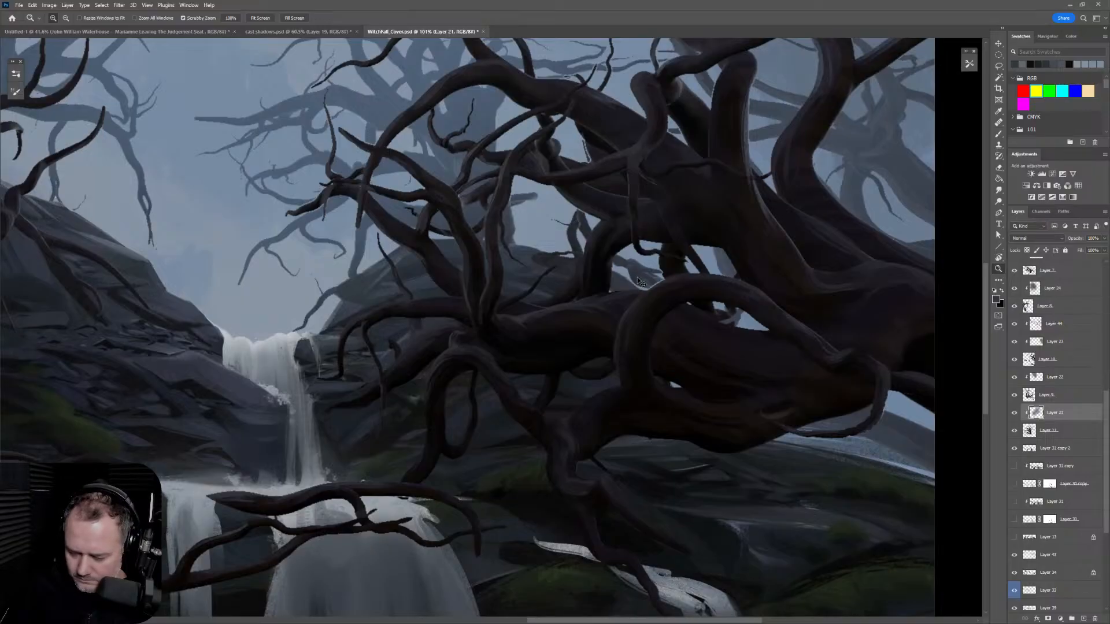
left_click(1041, 341)
left_click(1014, 359)
left_click(1014, 359)
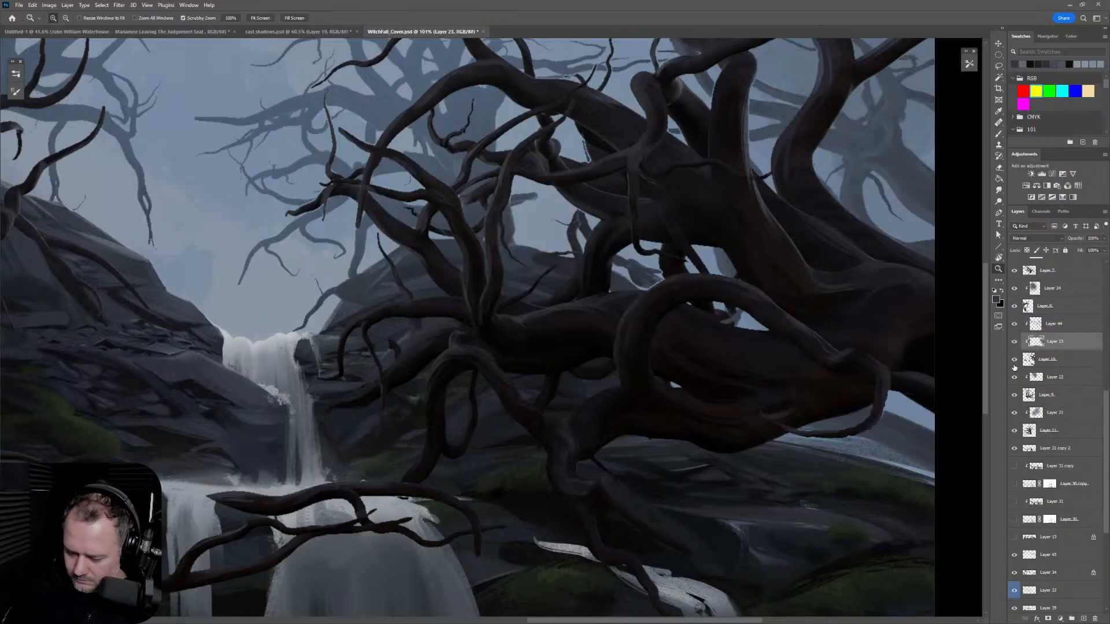
left_click(1015, 364)
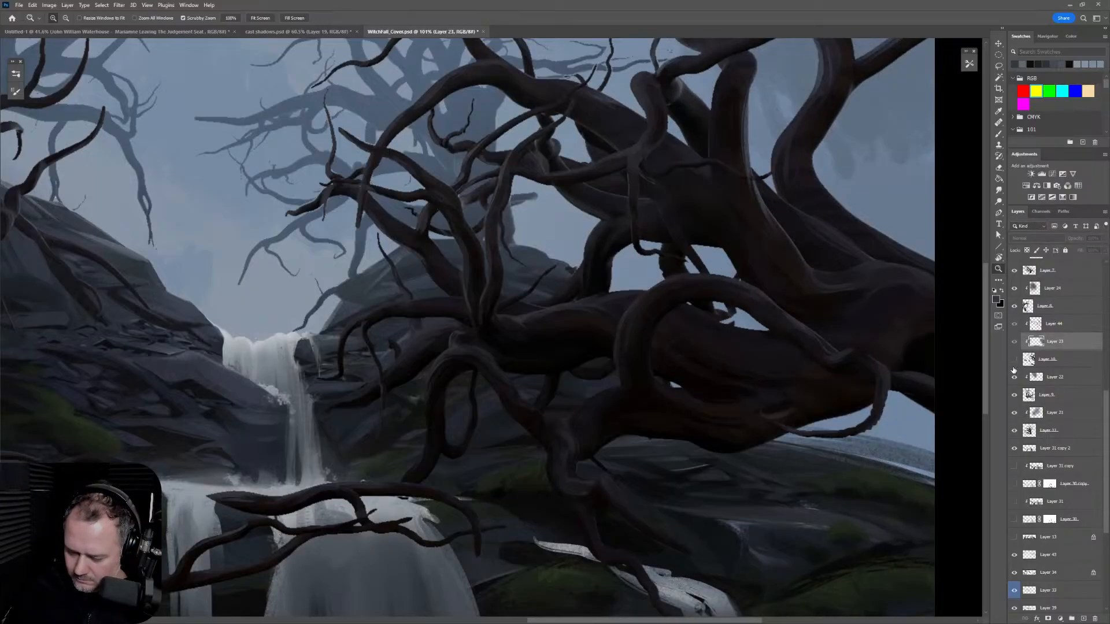
left_click(1014, 367)
left_click(1014, 366)
left_click(1013, 367)
left_click_drag(827, 399, 824, 395)
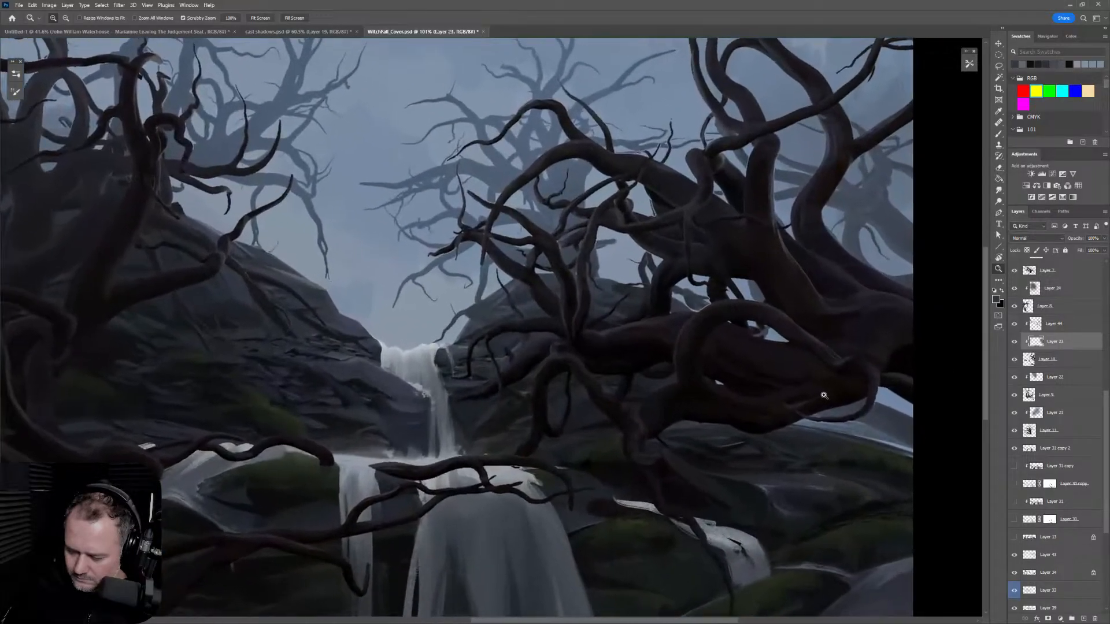
left_click_drag(912, 384, 835, 358)
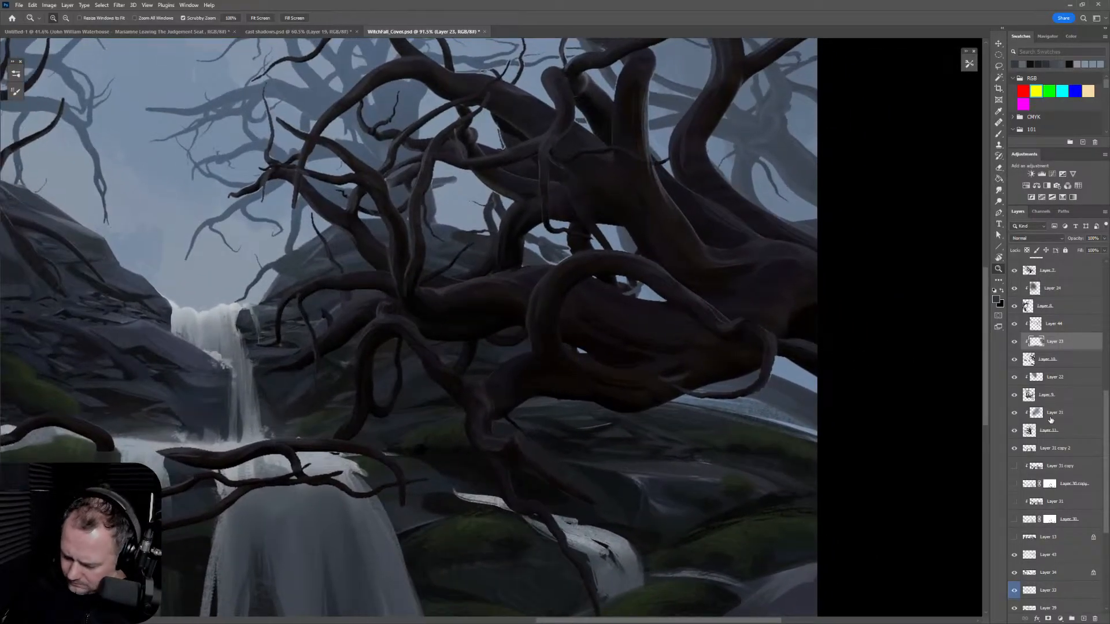
Step: On Layer 10, erase the small curling branch stub behind the right tree's trunk with a larger eraser, and check Layer 23's visibility
left_click(1068, 361)
key("e")
mouse_move(520, 237)
left_mouse_down()
mouse_move(480, 220)
mouse_move(491, 253)
mouse_move(515, 193)
mouse_move(541, 250)
left_mouse_up()
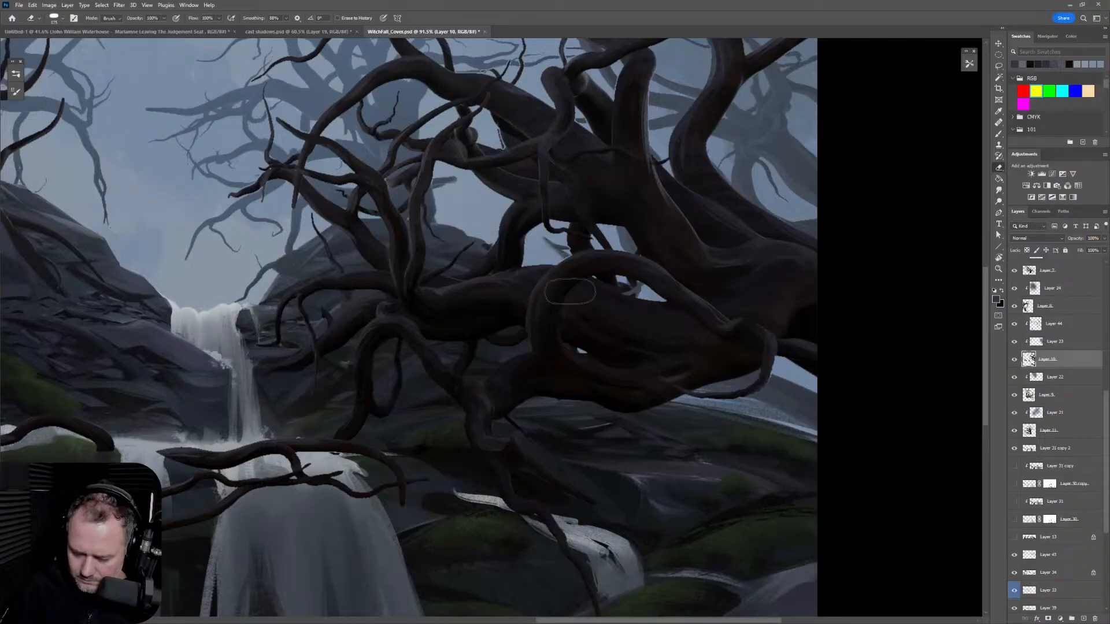
key("ctrl+z")
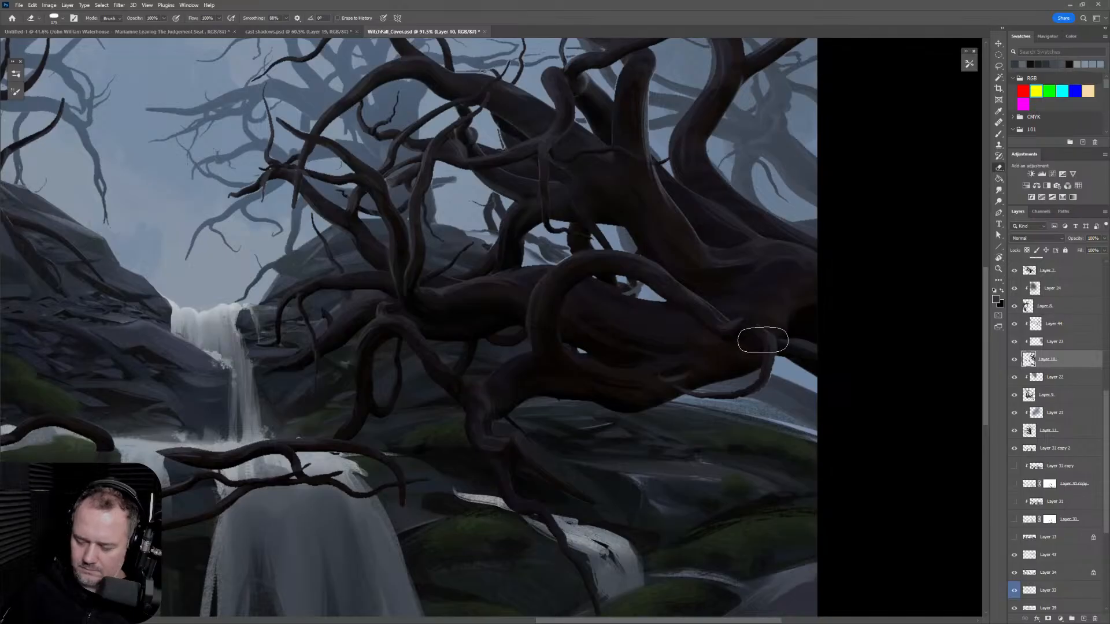
left_click_drag(729, 324, 720, 318)
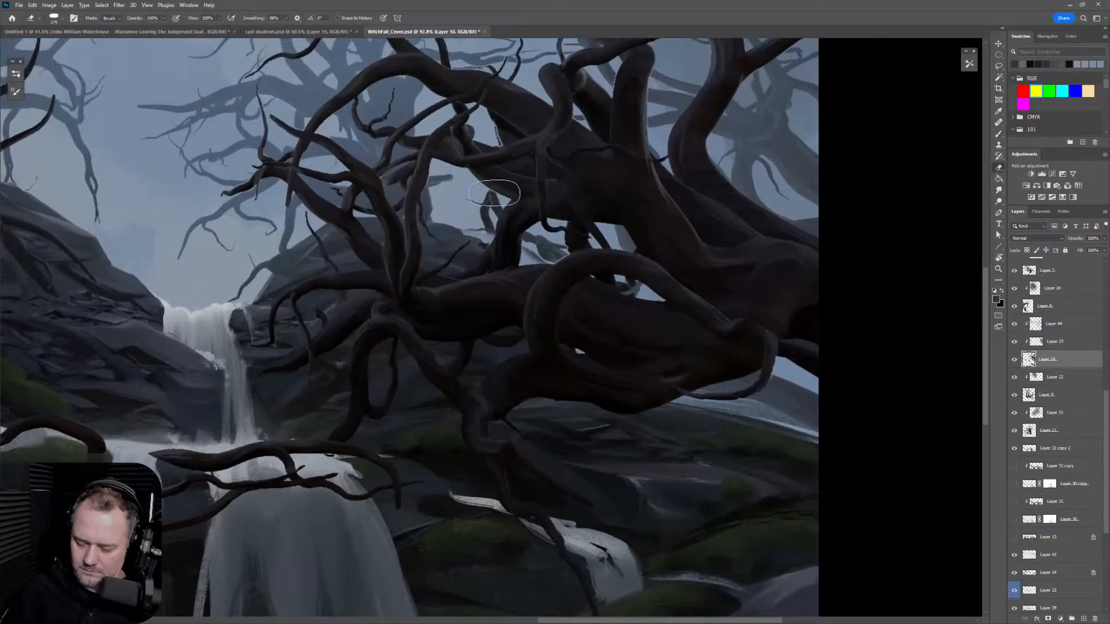
key("bracketright")
key("bracketright")
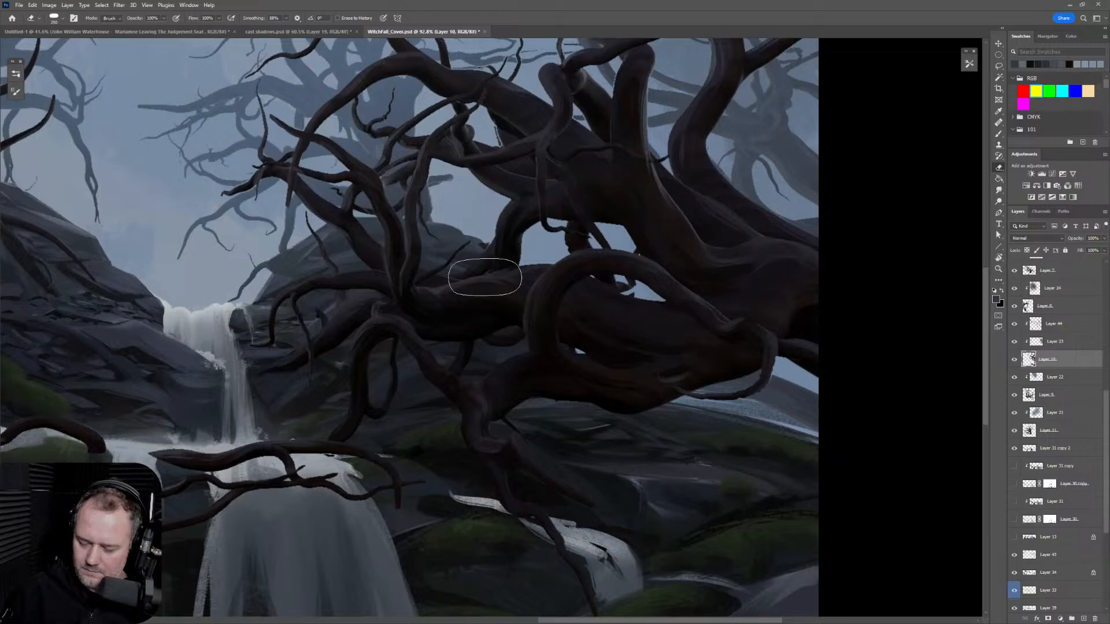
key("z")
mouse_move(743, 358)
left_mouse_down()
mouse_move(665, 347)
mouse_move(810, 324)
left_mouse_up()
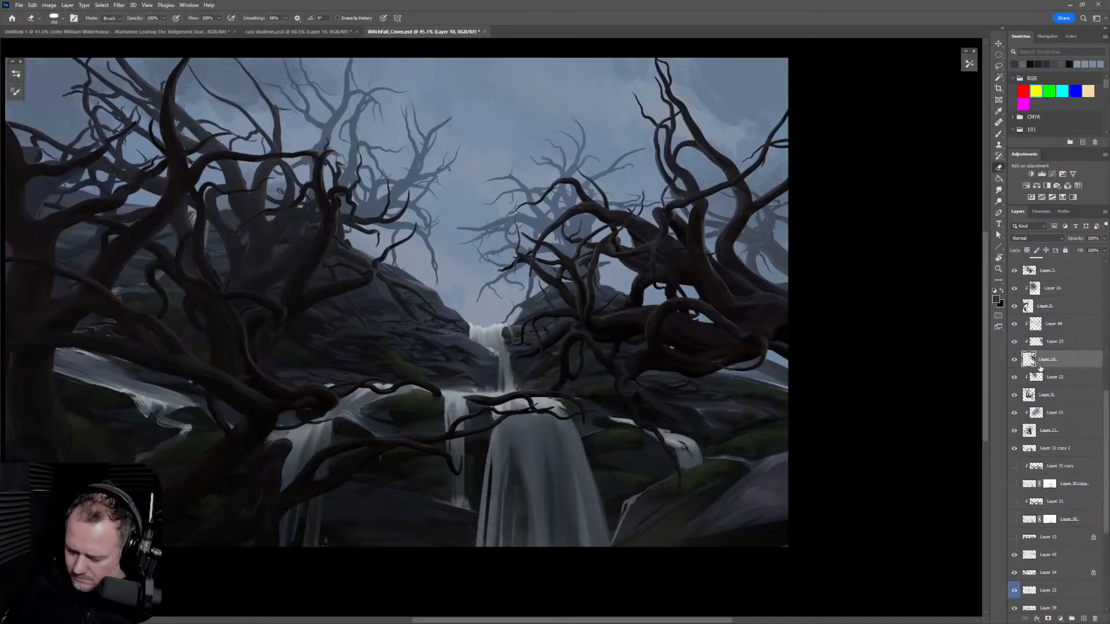
left_click(1014, 341)
left_click(1015, 341)
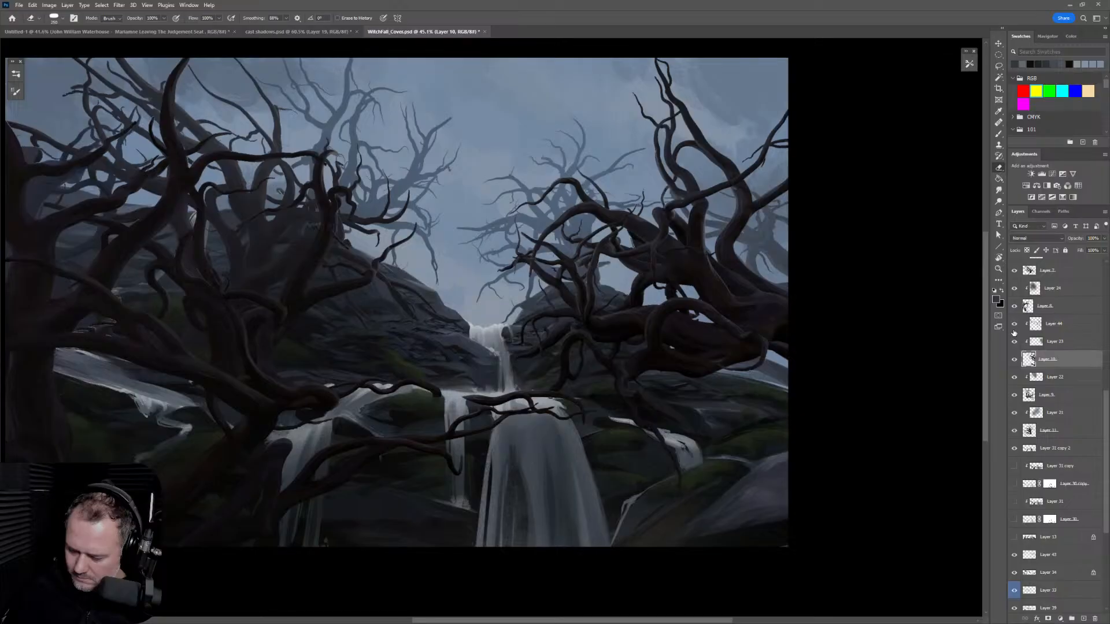
Step: Sample a bluish tone and paint a thin forked branch on Layer 10 reaching out from behind the right tree's trunk
key("b")
left_click(785, 265, "alt")
key("]")
left_click_drag(648, 304, 647, 288)
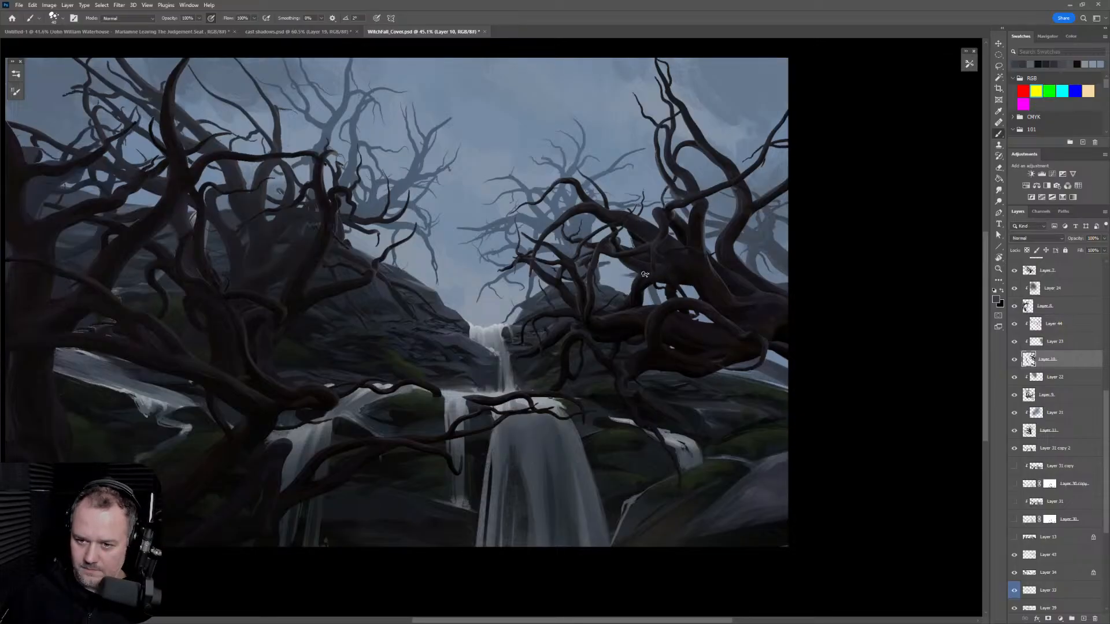
scroll(641, 276, "up", 5)
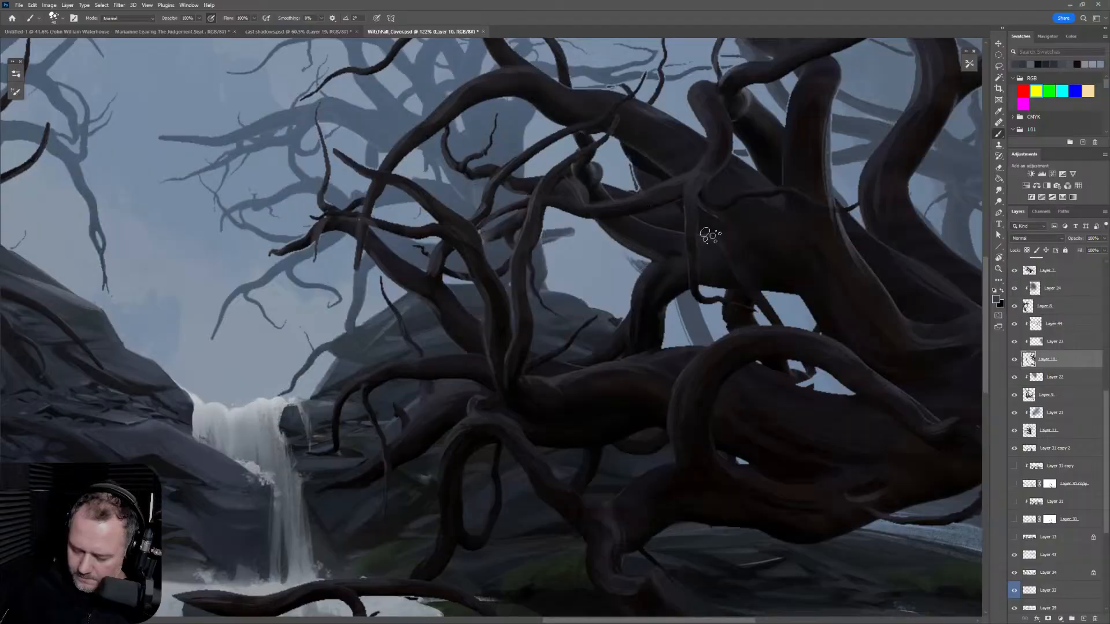
mouse_move(675, 285)
left_mouse_down()
mouse_move(634, 258)
mouse_move(552, 262)
mouse_move(615, 250)
mouse_move(617, 259)
mouse_move(576, 275)
left_mouse_up()
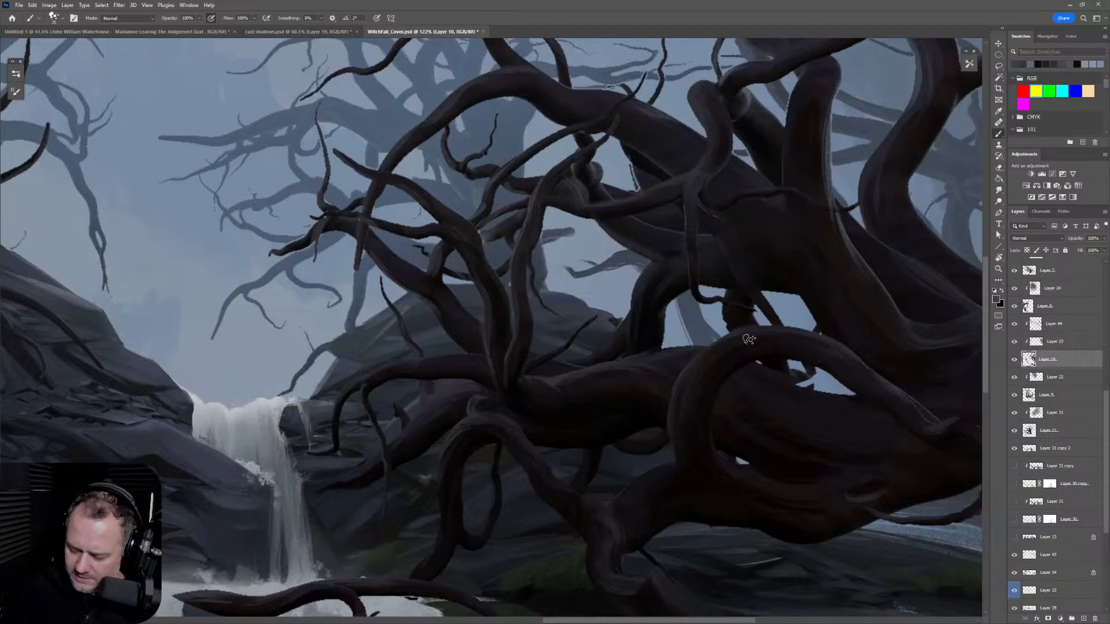
mouse_move(789, 376)
left_mouse_down()
mouse_move(847, 382)
mouse_move(817, 429)
mouse_move(804, 370)
mouse_move(775, 352)
mouse_move(801, 345)
left_mouse_up()
key("z")
key("b")
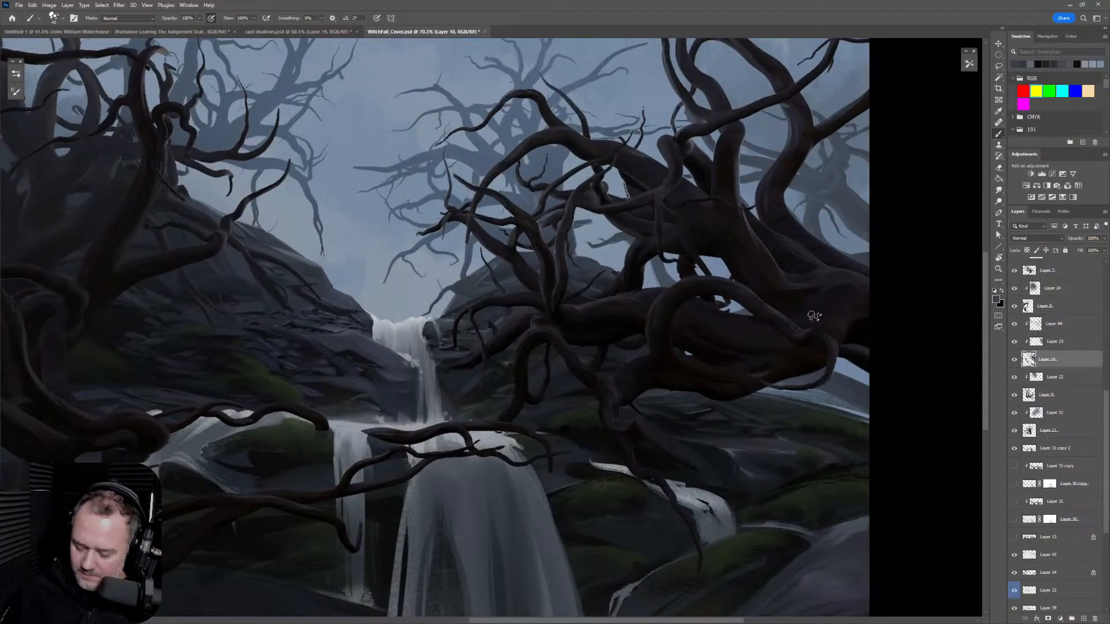
Step: Review the whole painting and sample tones from the hill slope beneath the right tree near the canvas edge
left_click_drag(815, 317, 782, 330)
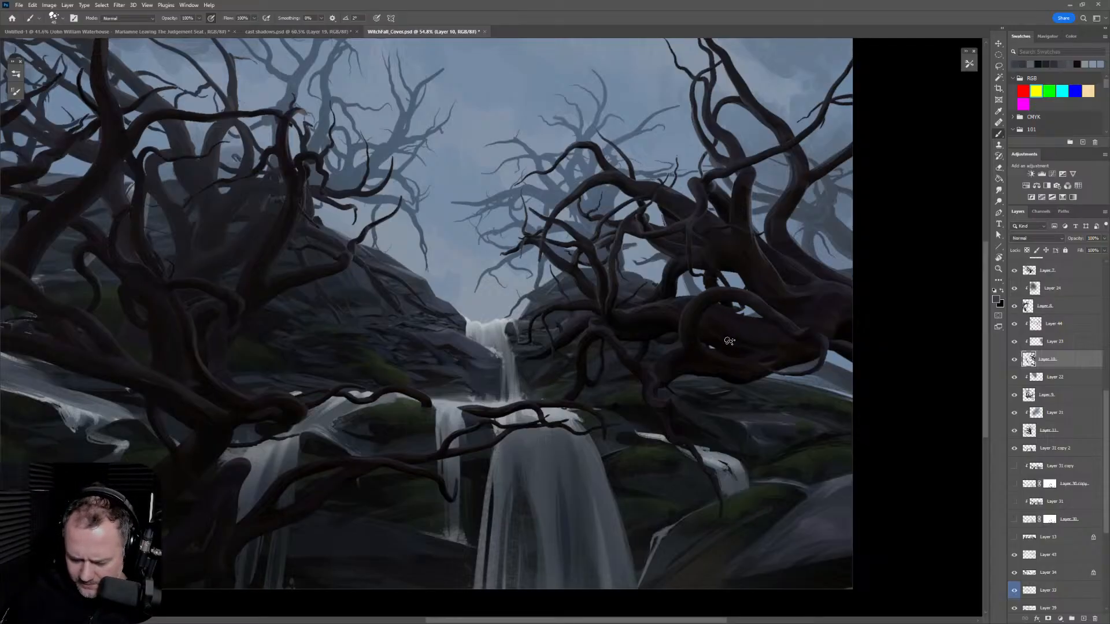
left_click_drag(628, 384, 867, 335)
mouse_move(497, 403)
left_mouse_down()
mouse_move(470, 403)
mouse_move(503, 403)
left_mouse_up()
key("b")
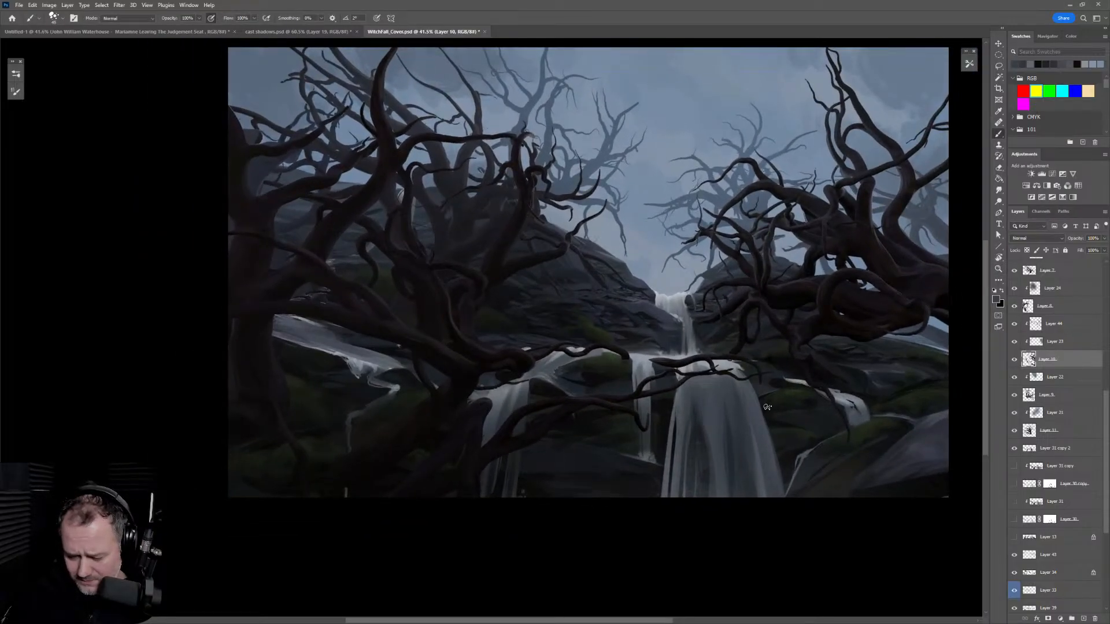
left_click_drag(921, 453, 833, 355)
left_click(834, 356, "alt")
left_click(818, 354, "alt")
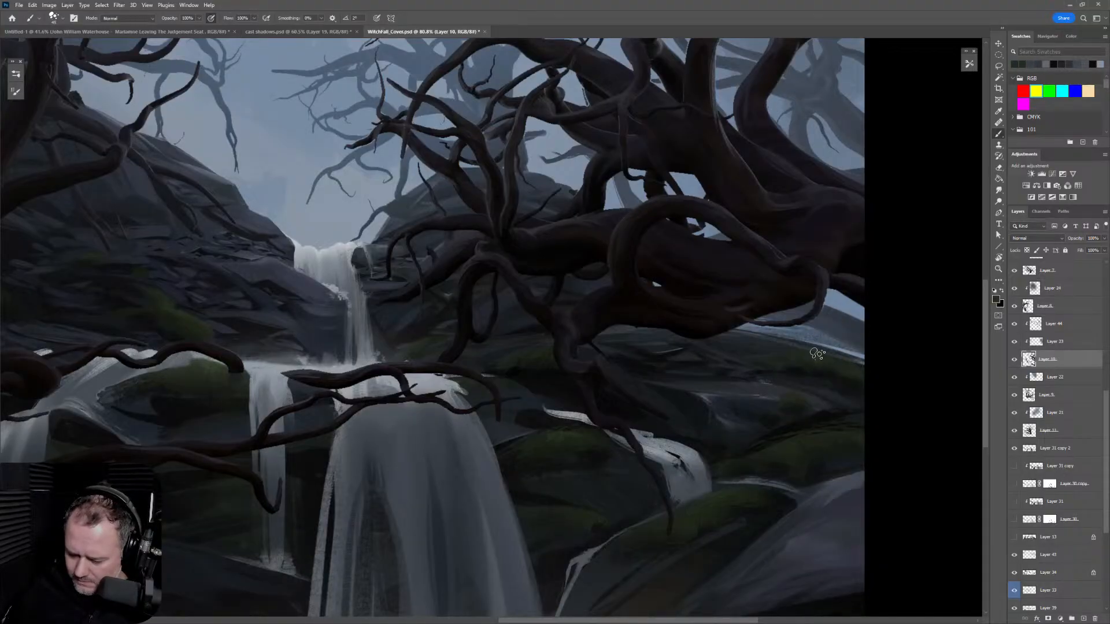
left_click(830, 354, "alt")
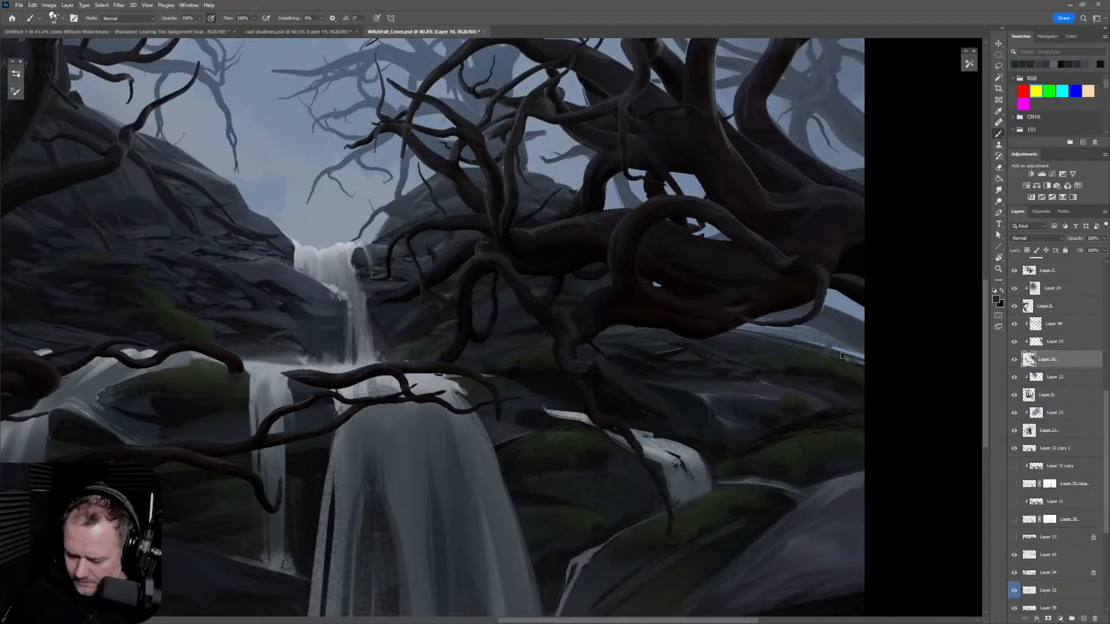
scroll(841, 353, "down", 5)
left_click_drag(834, 410, 804, 397)
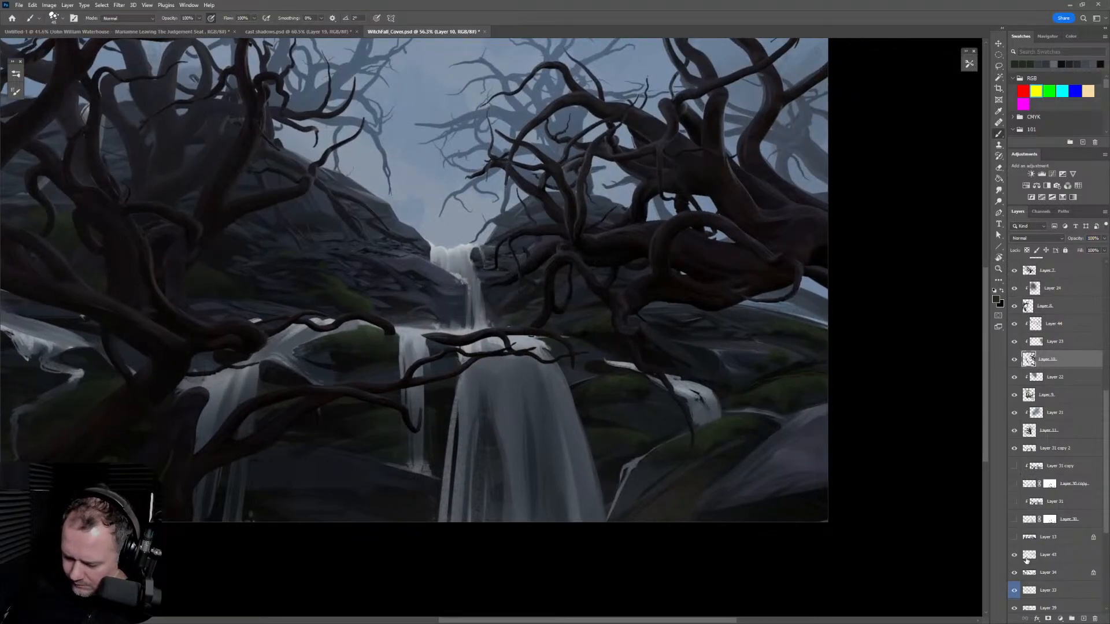
Step: Compare the full painting with Layer 43 hidden and shown
left_click(1015, 557)
left_click(1015, 556)
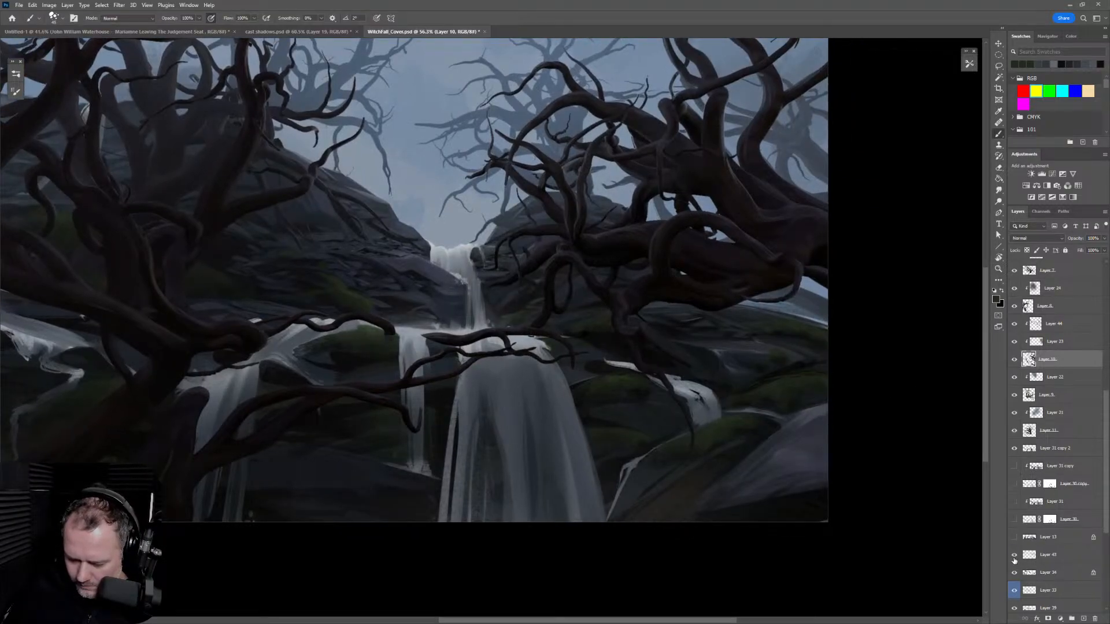
left_click(1014, 557)
left_click(1014, 558)
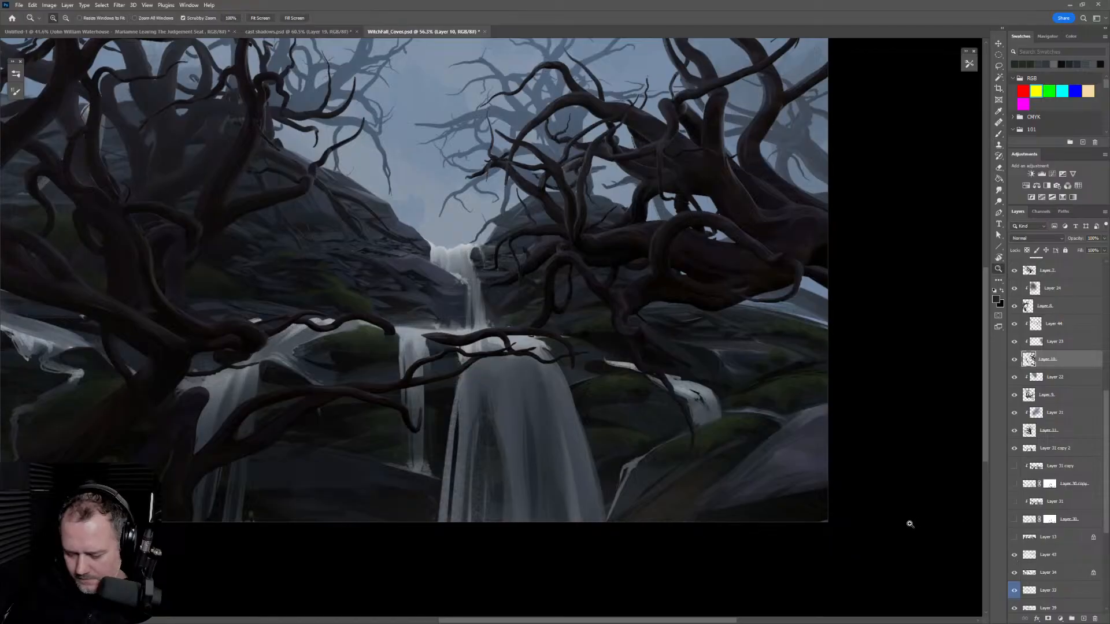
scroll(912, 520, "down", 3)
left_click(1015, 557)
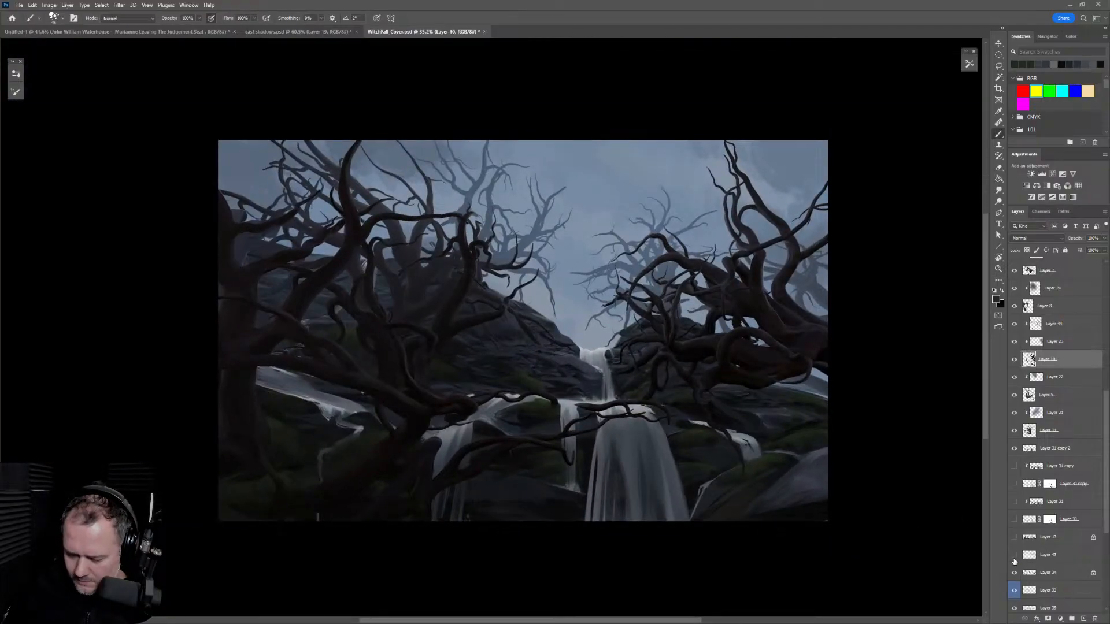
left_click(1015, 557)
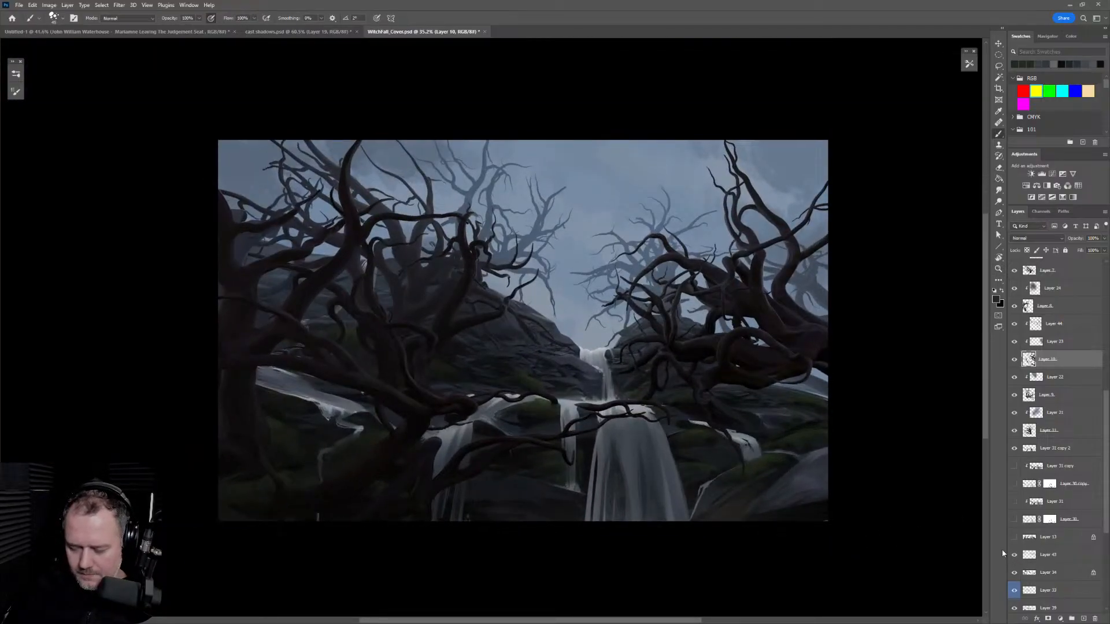
scroll(846, 450, "up", 1)
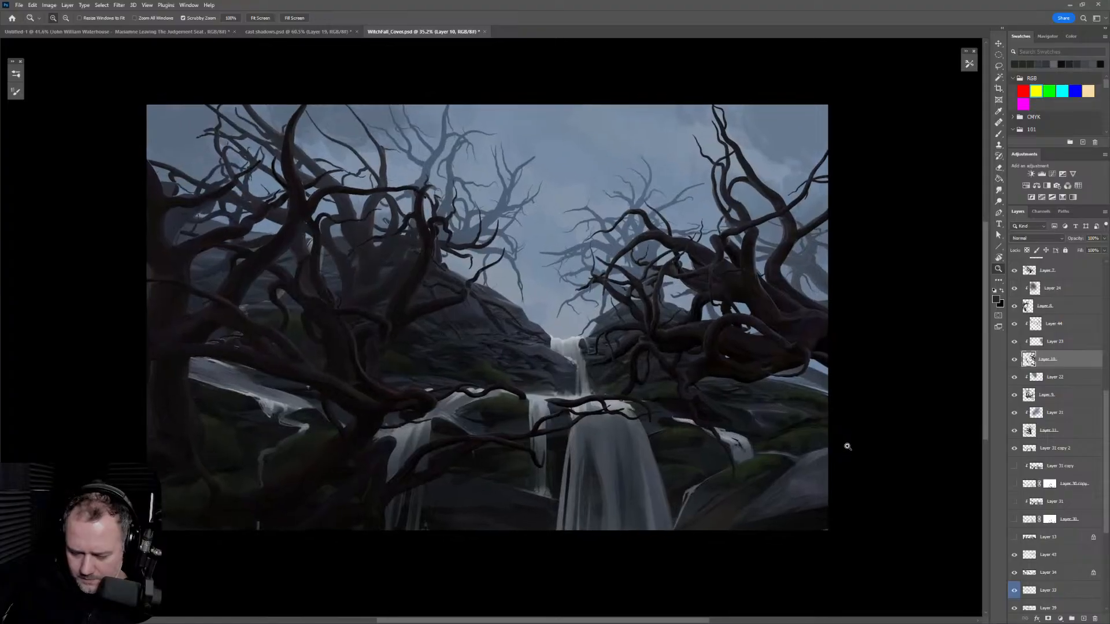
left_click_drag(845, 446, 790, 466)
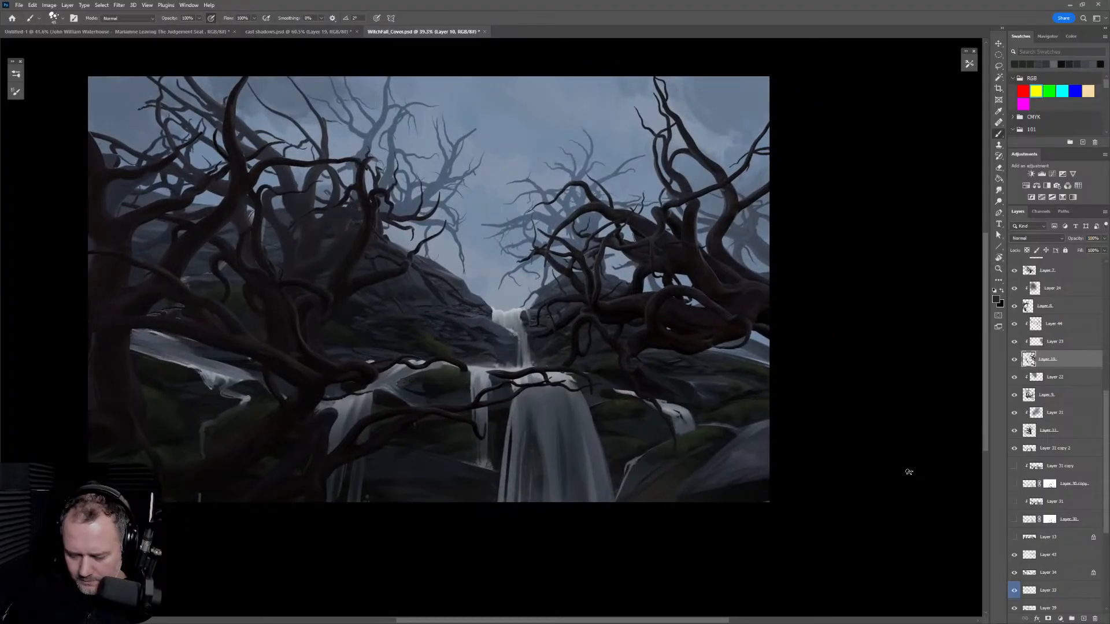
key("ctrl+shift+h")
key("ctrl+shift+h")
Step: Preview the painting as a wide banner with the black bars of Layer 16 and Layer 16 copy, and hide the bars again
scroll(1071, 302, "up", 5)
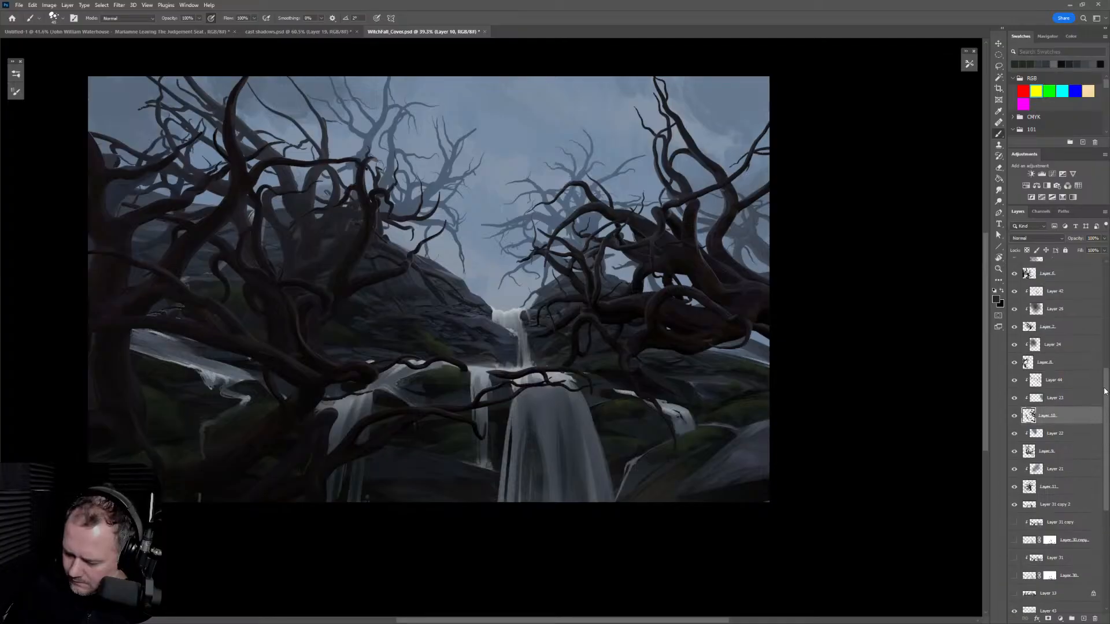
left_click(1014, 338)
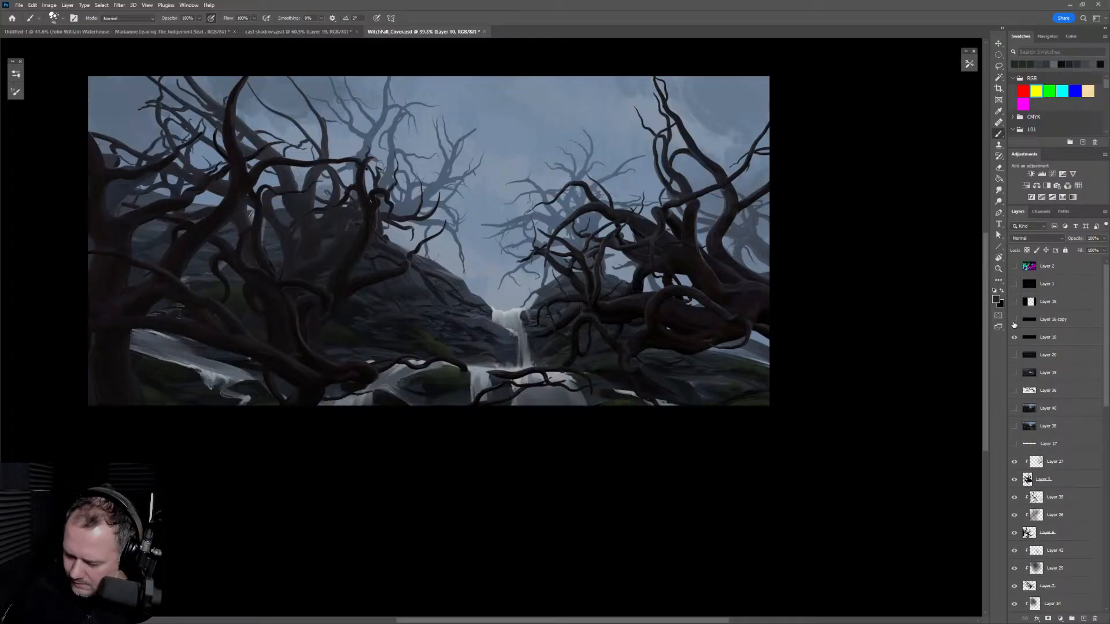
left_click(1014, 321)
mouse_move(665, 347)
left_mouse_down()
mouse_move(796, 428)
mouse_move(793, 525)
left_mouse_up()
key("z")
key("z")
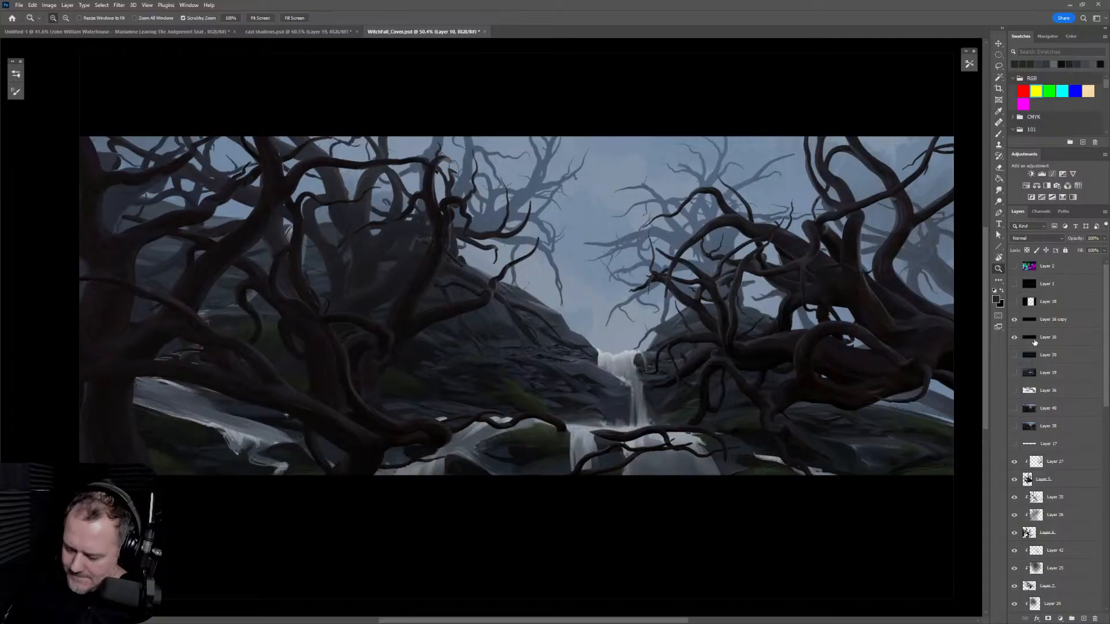
left_click(1014, 319)
Step: Preview the portrait cover crop with Layer 18, show the WitchFall title on Layer 17, and hide the crop frame
left_click(1014, 301)
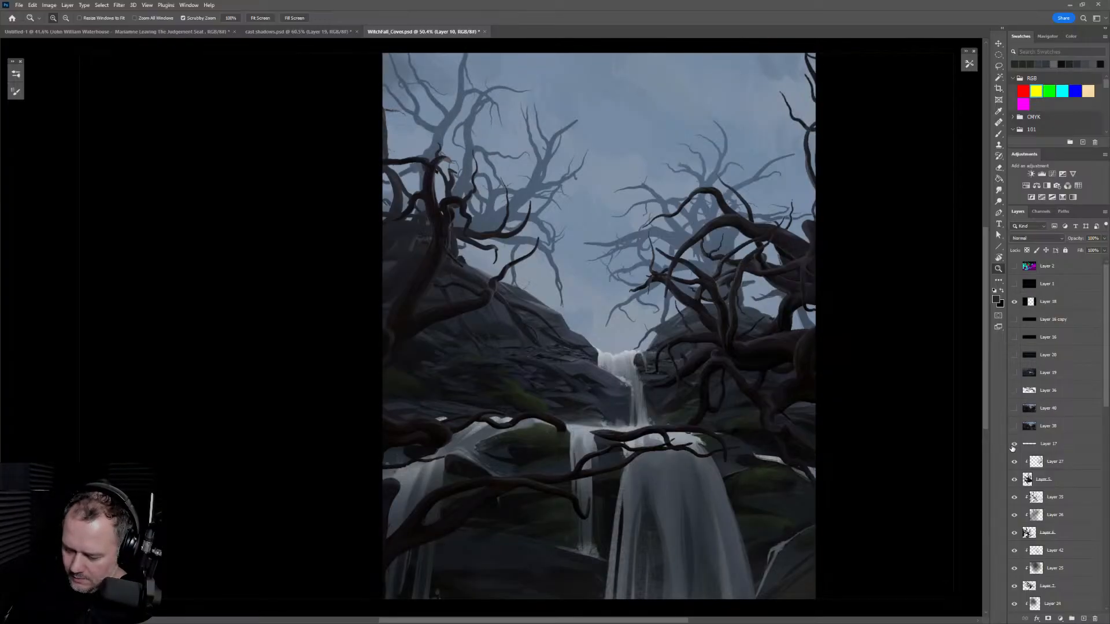
left_click(1015, 444)
mouse_move(865, 404)
left_mouse_down()
mouse_move(838, 408)
mouse_move(869, 411)
left_mouse_up()
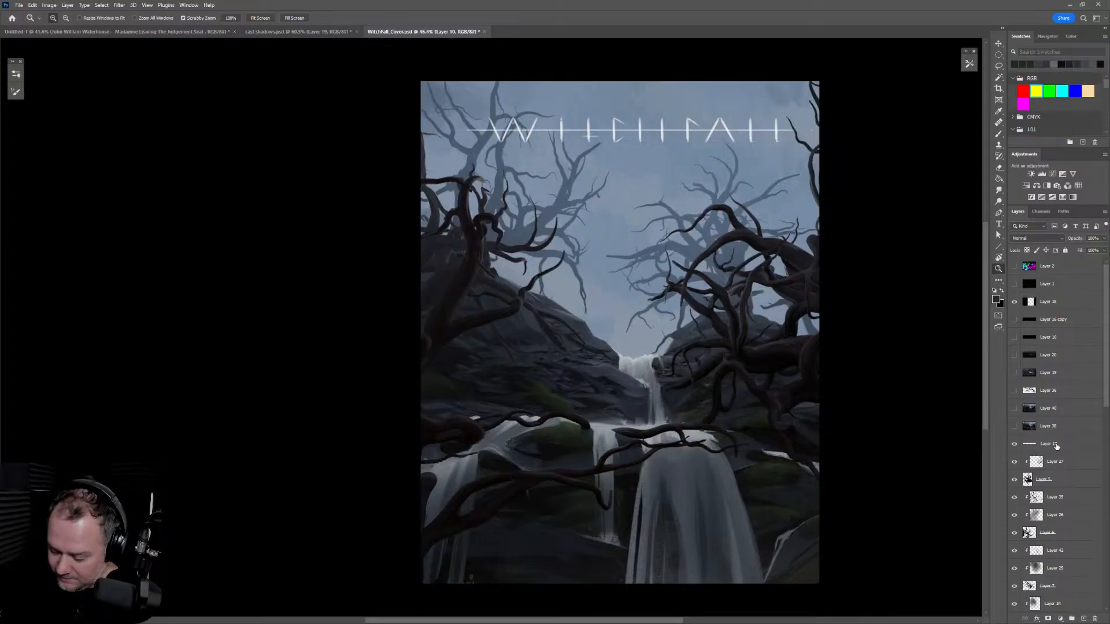
left_click(1015, 301)
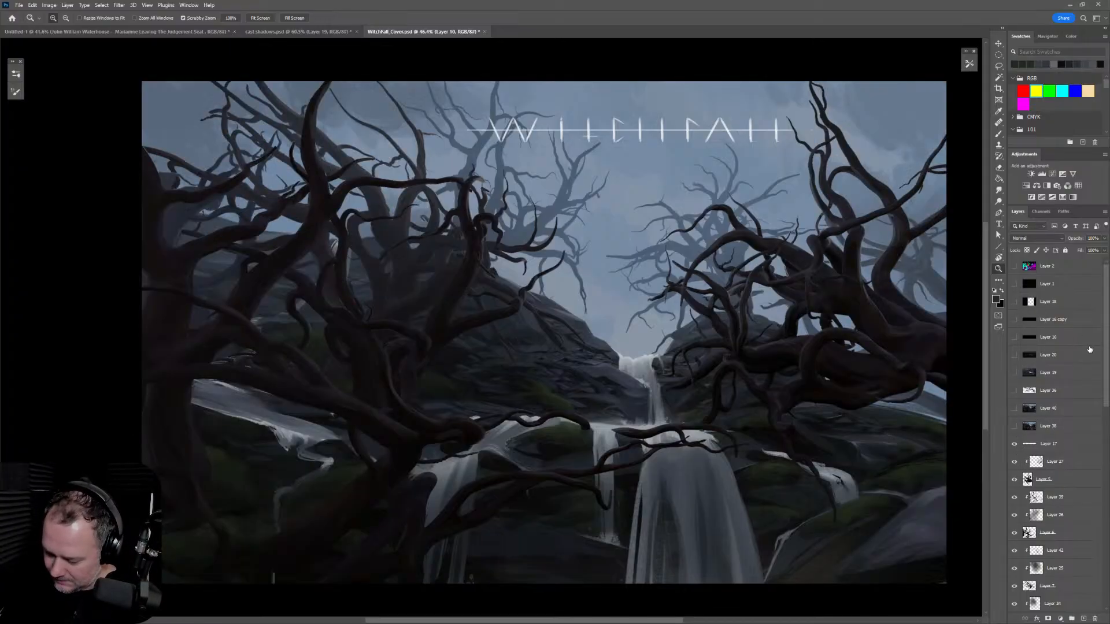
Step: Identify the rock layers by hiding and showing Layer 34 and Layer 39, and select Layer 39 for painting
scroll(1097, 499, "down", 6)
scroll(1097, 499, "down", 4)
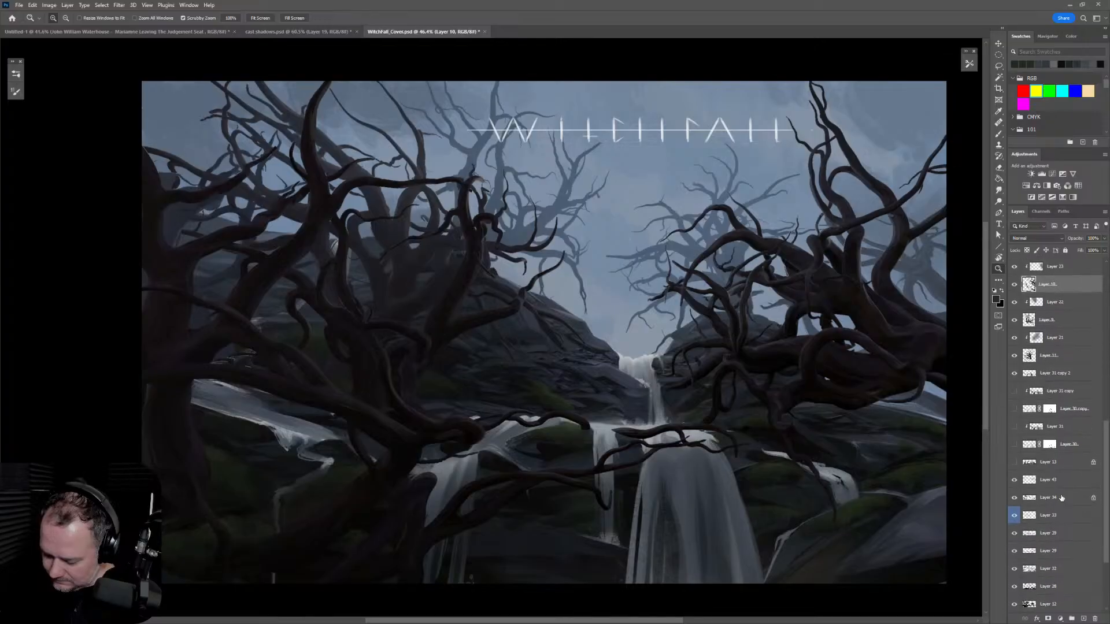
left_click(1014, 499)
left_click(1014, 500)
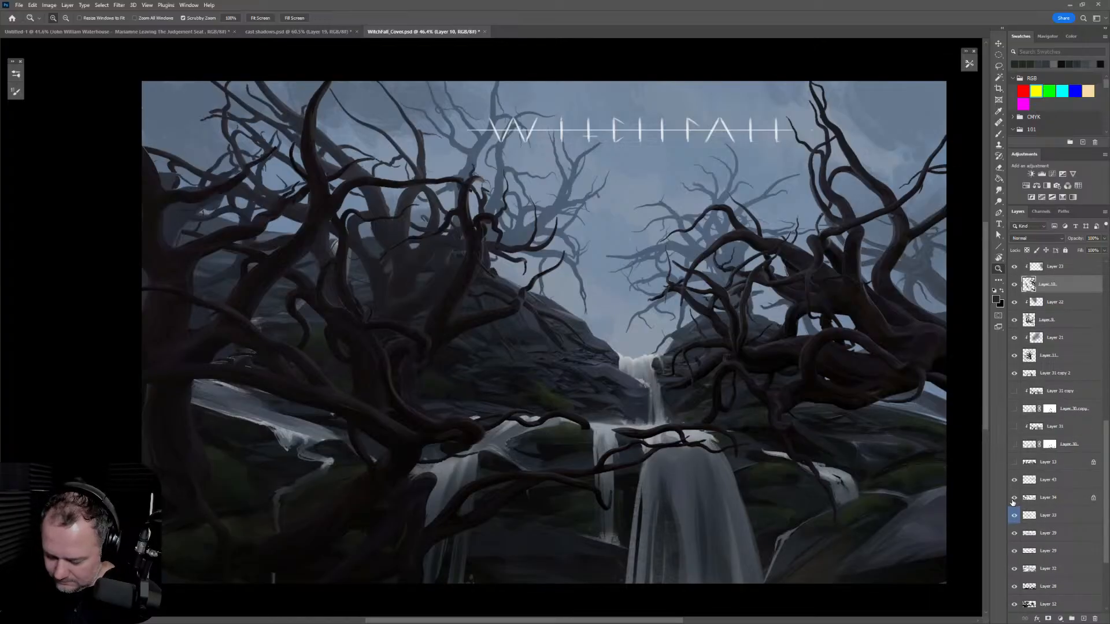
left_click(1015, 540)
left_click(1014, 539)
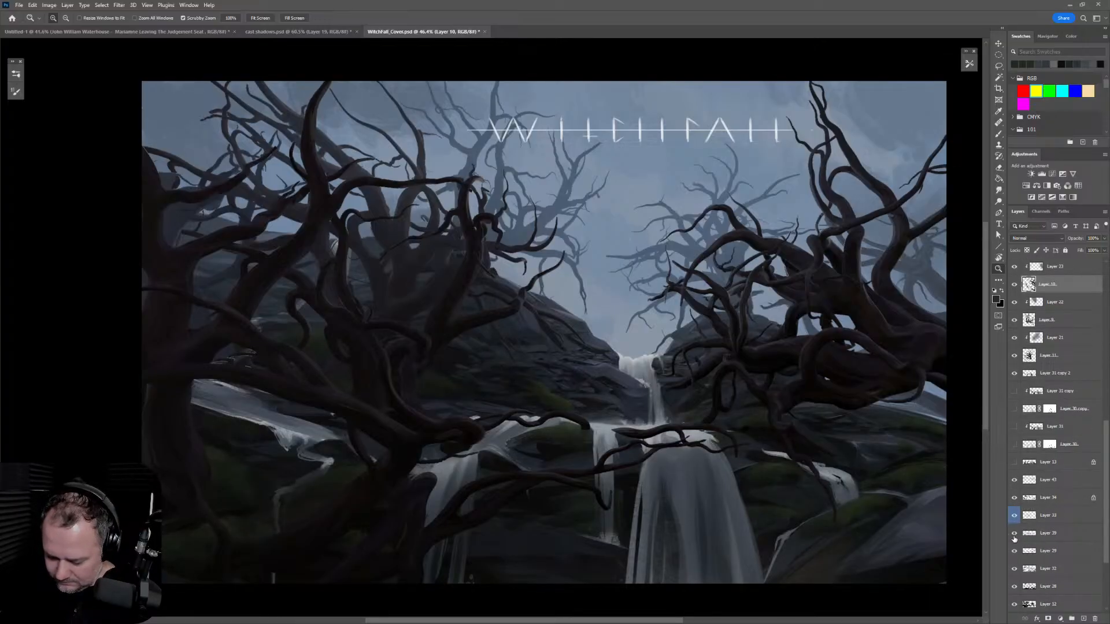
left_click(1066, 537)
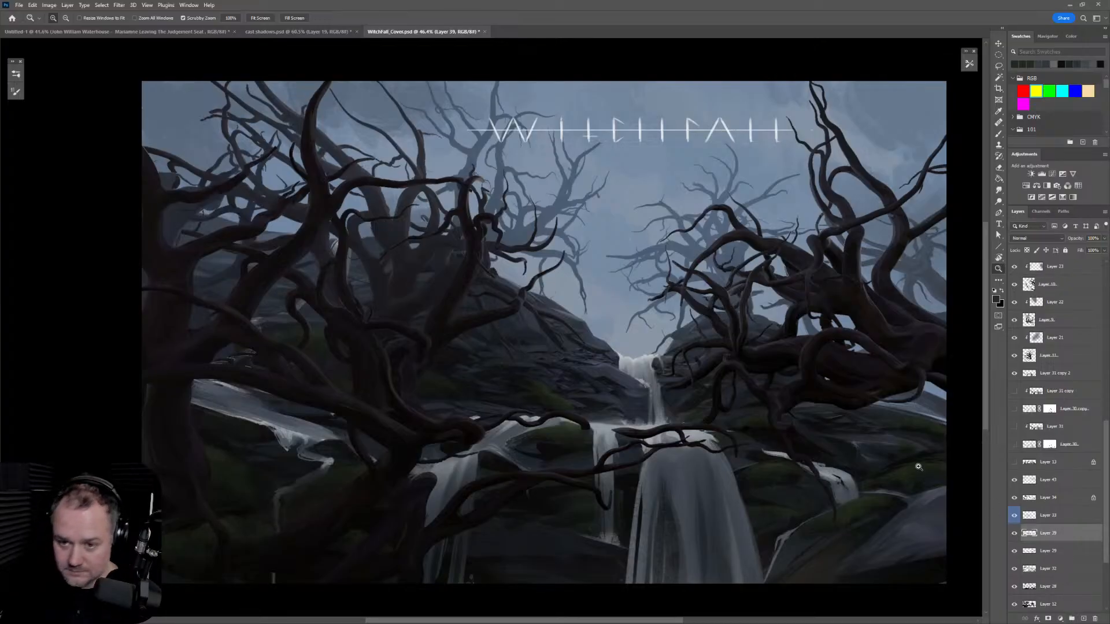
Step: Touch up the dark rocks on both sides of the narrow upper waterfall on Layer 39 using sampled rock tones
mouse_move(628, 411)
left_mouse_down()
mouse_move(750, 432)
mouse_move(712, 340)
left_mouse_up()
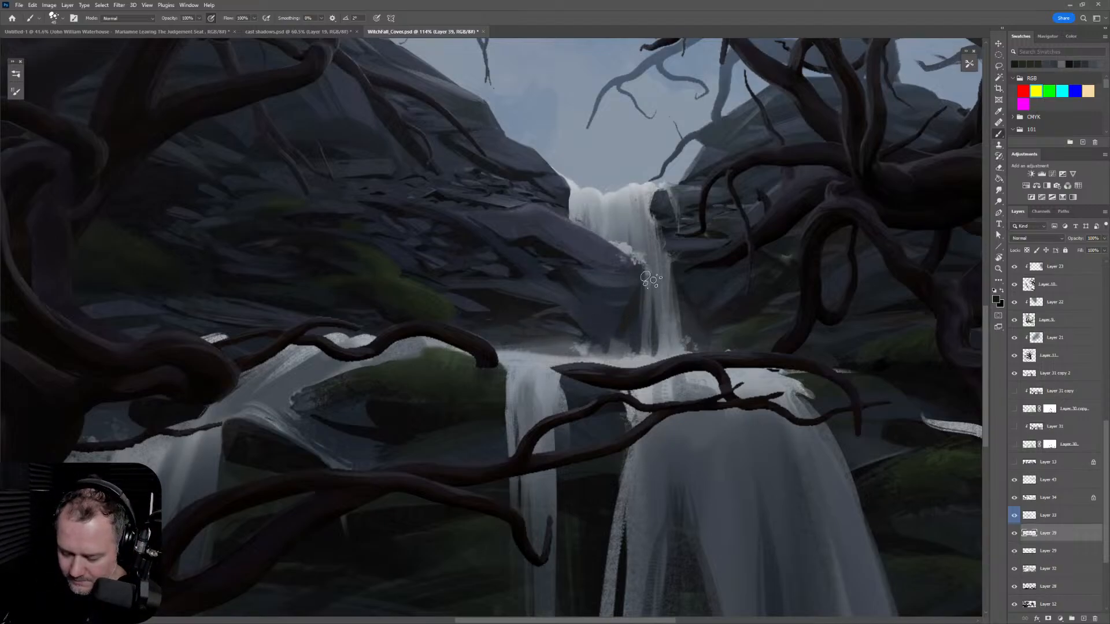
left_click(539, 247, "alt")
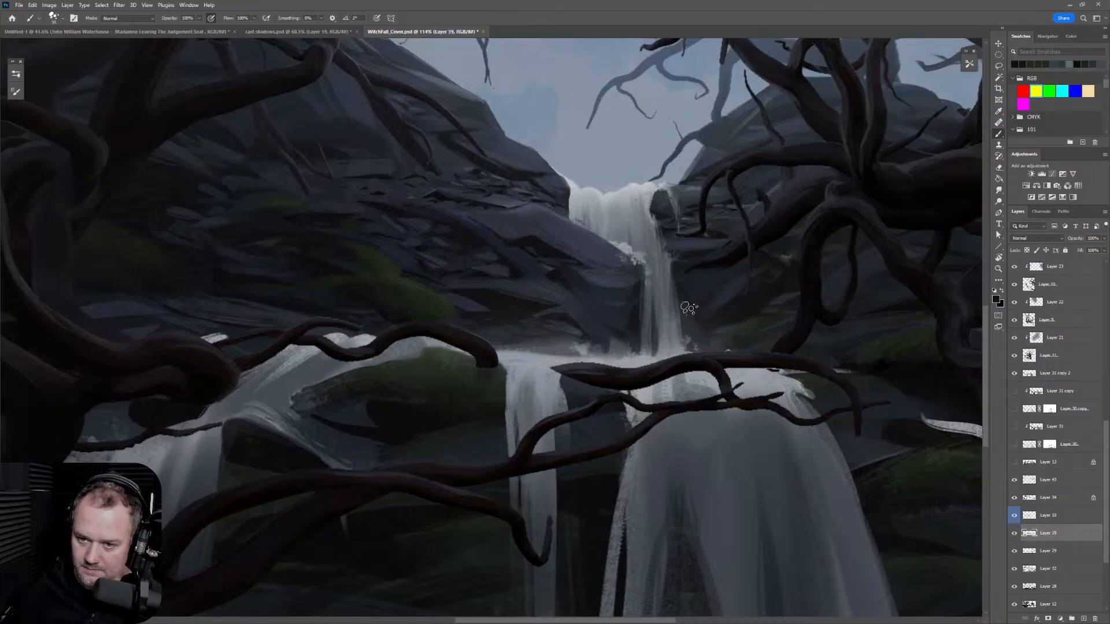
key("z")
mouse_move(717, 364)
left_mouse_down()
mouse_move(652, 410)
mouse_move(719, 353)
left_mouse_up()
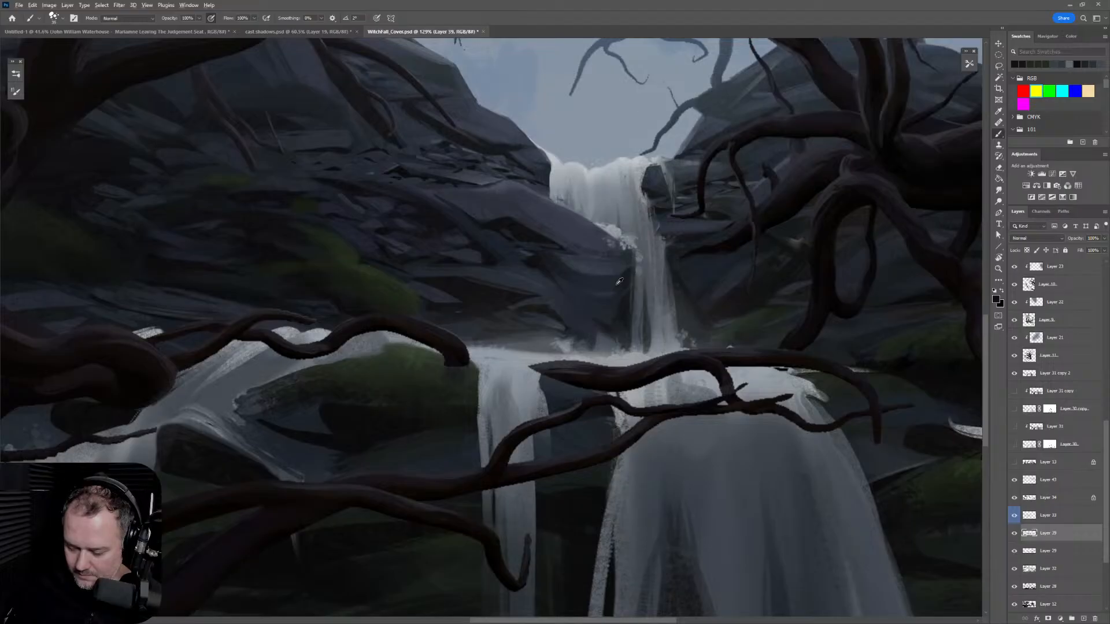
left_click(718, 267, "alt")
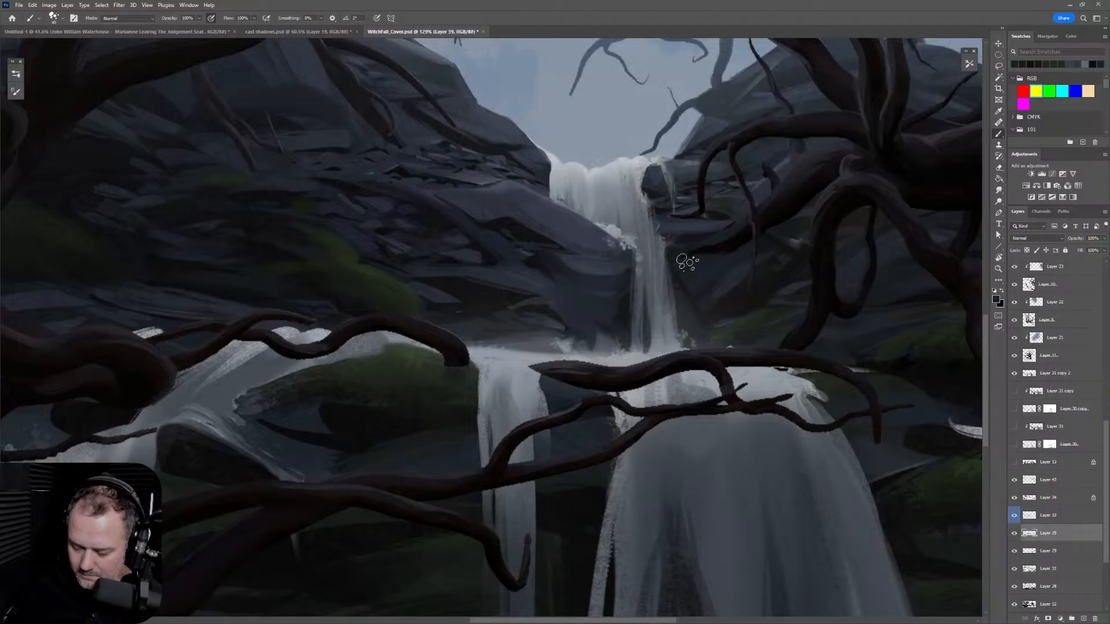
left_click(558, 269, "alt")
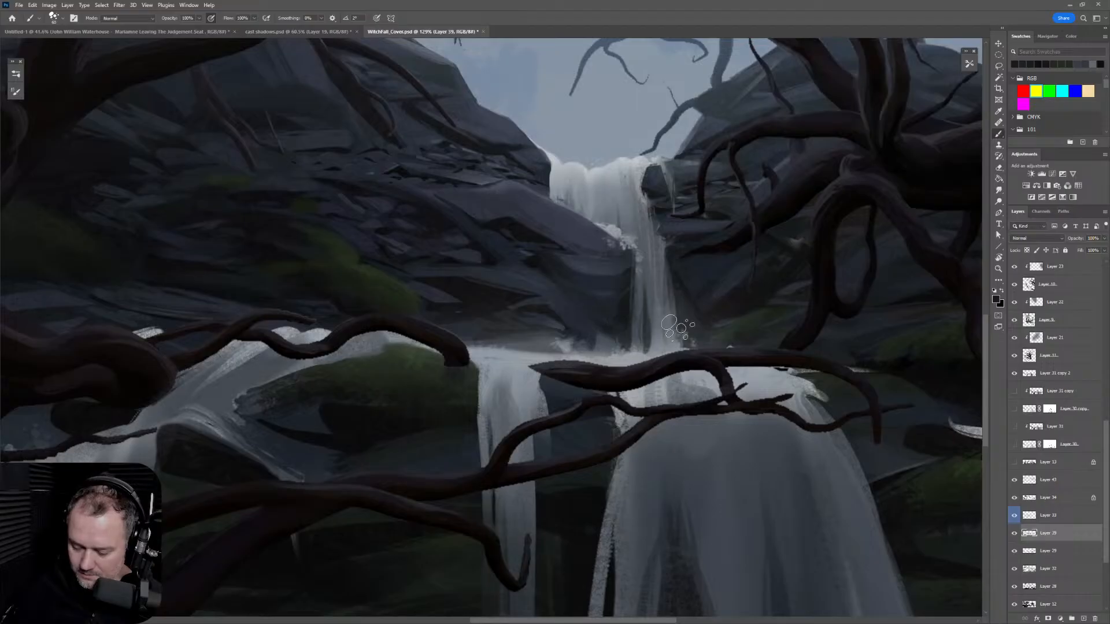
key("bracketright")
key("bracketright")
key("z")
mouse_move(781, 330)
left_mouse_down()
mouse_move(730, 371)
mouse_move(747, 374)
left_mouse_up()
left_click_drag(869, 379, 717, 364)
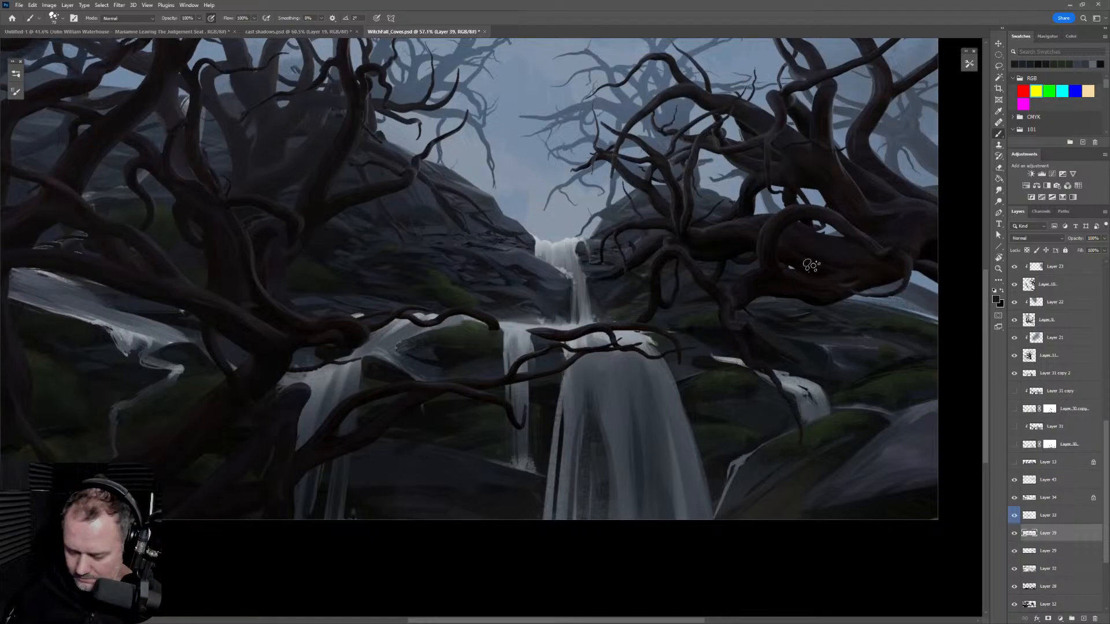
left_click_drag(691, 319, 717, 306)
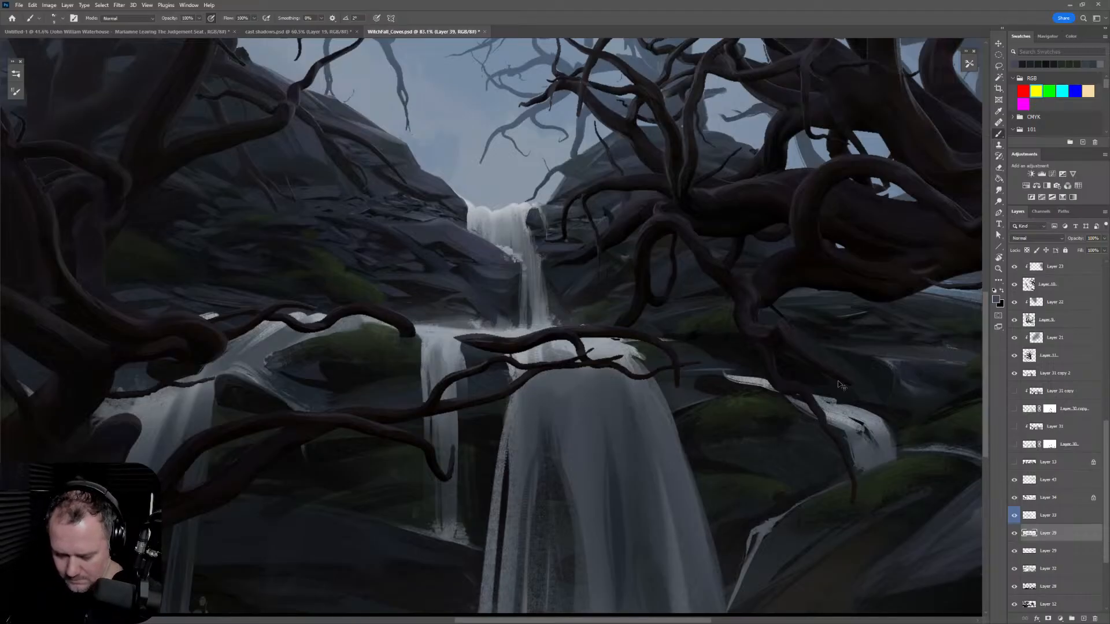
Step: Repaint the mossy rock beneath the branch tip between the lower falls on Layer 34, repeatedly sampling nearby tones
key("r")
left_click_drag(682, 358, 752, 265)
left_click_drag(718, 302, 637, 329)
key("b")
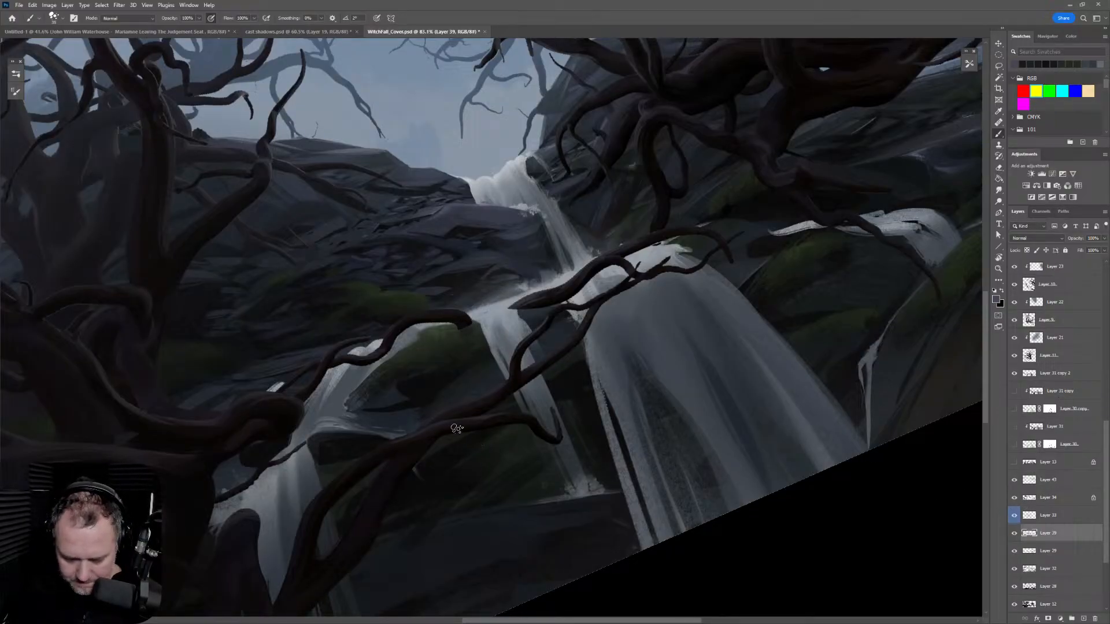
left_click(429, 359, "ctrl")
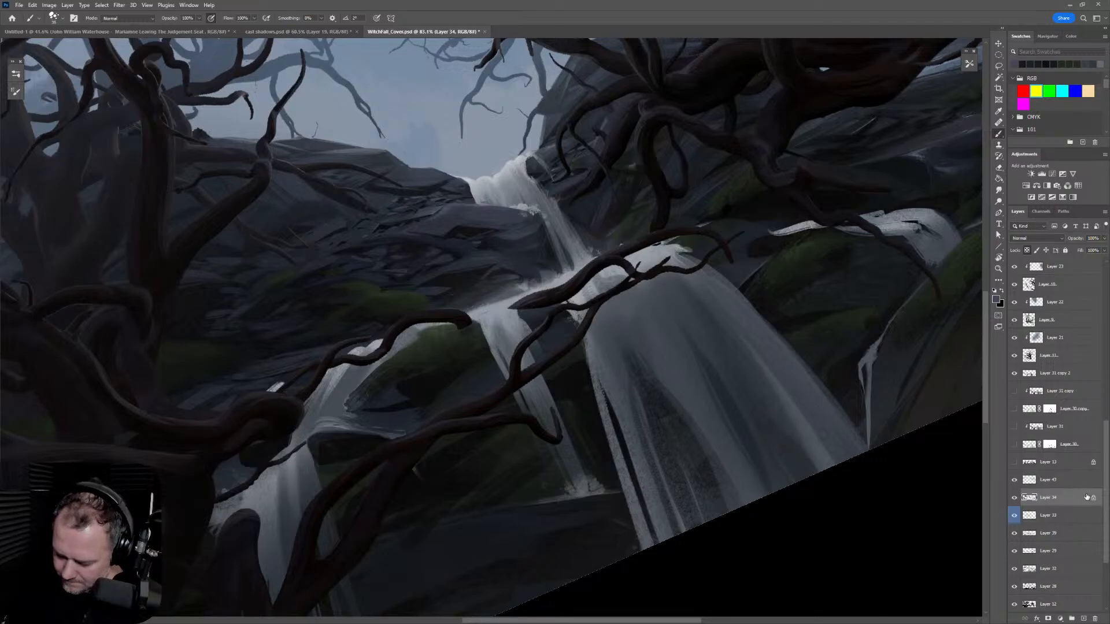
left_click(466, 321, "alt")
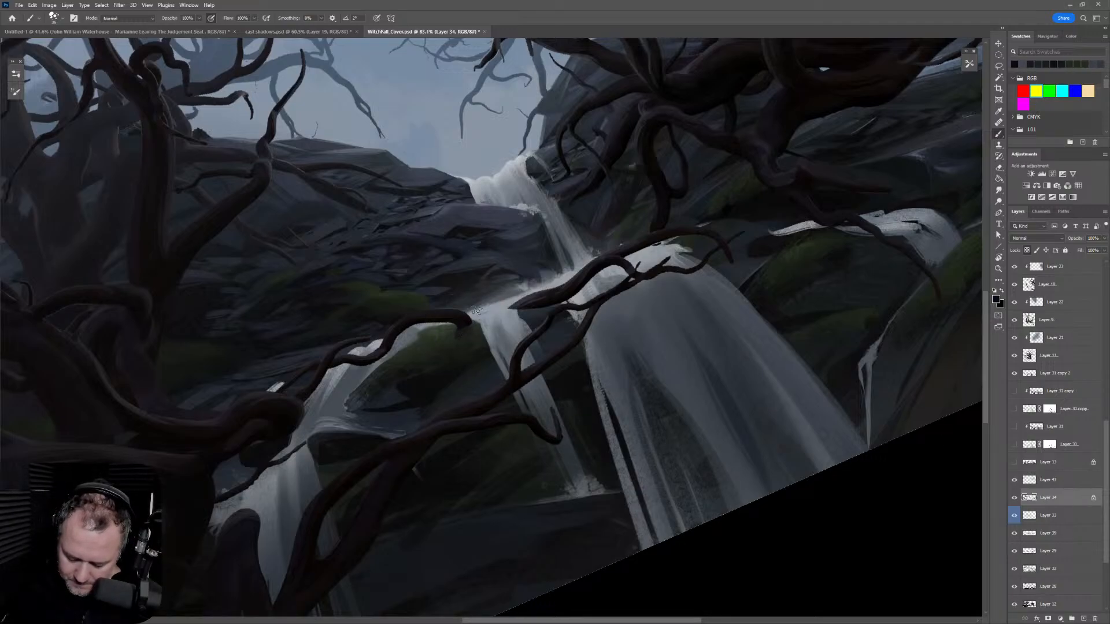
left_click(451, 329, "alt")
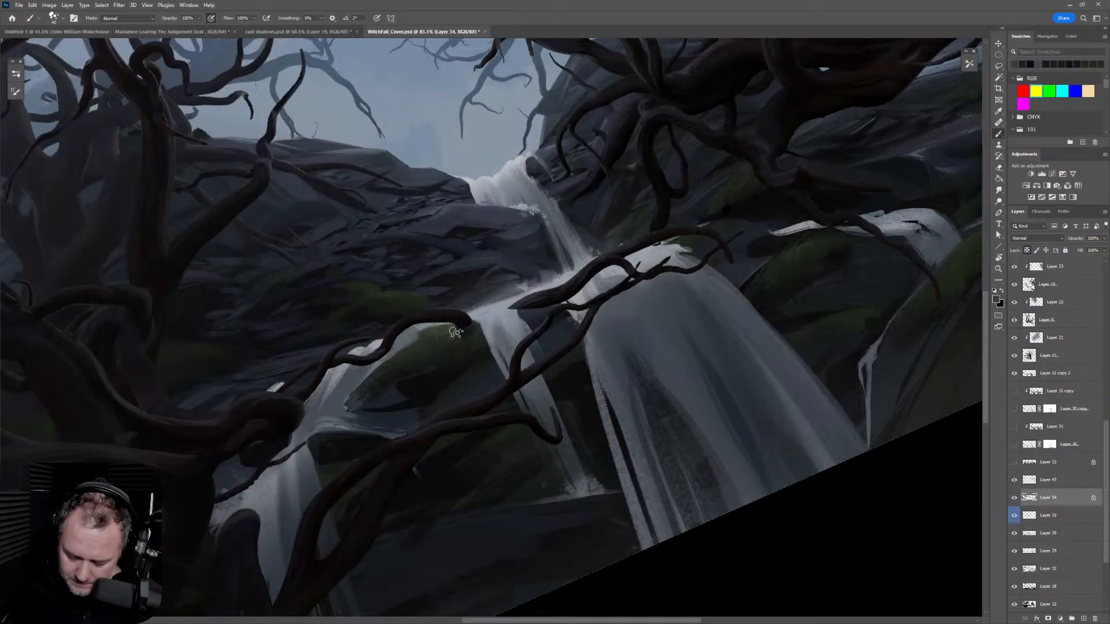
left_click(463, 334, "alt")
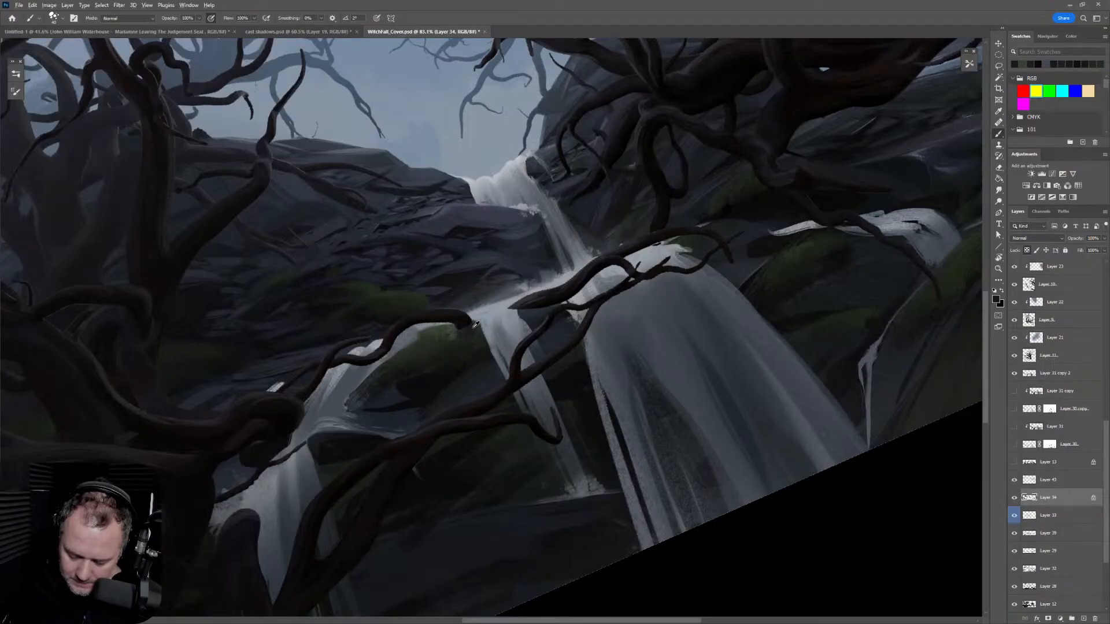
left_click(468, 333, "alt")
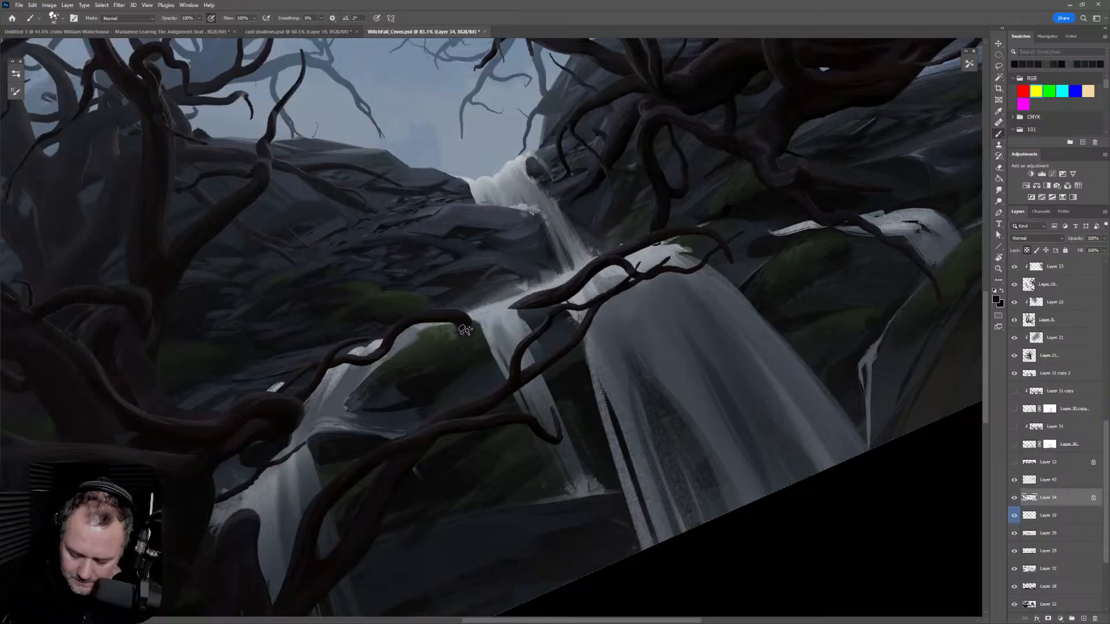
left_click(463, 324, "alt")
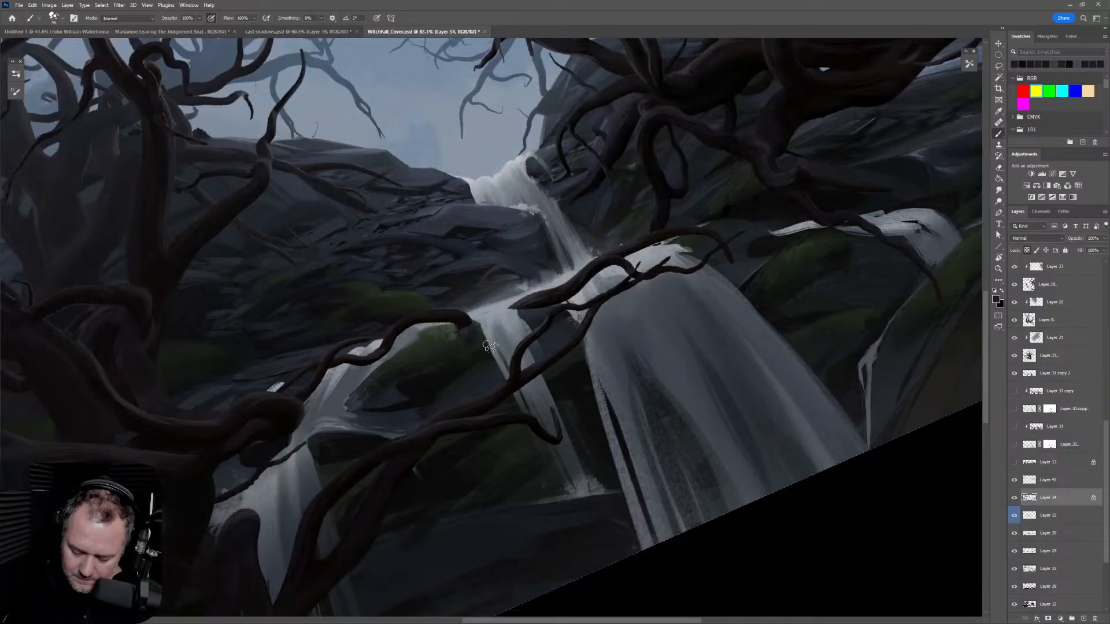
left_click(463, 325, "alt")
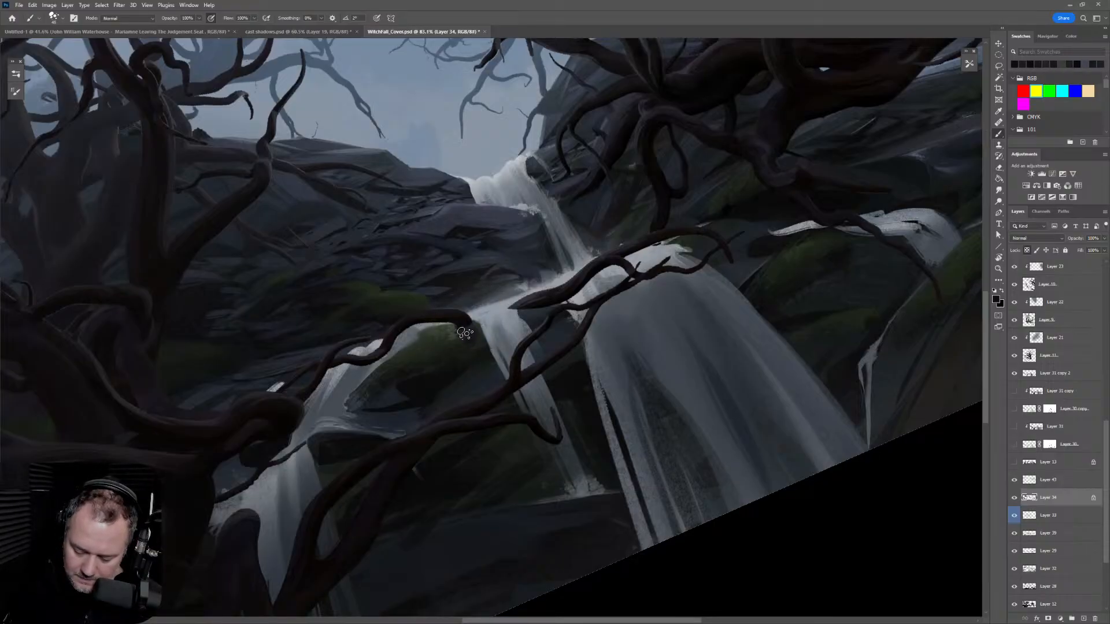
left_click(472, 344, "alt")
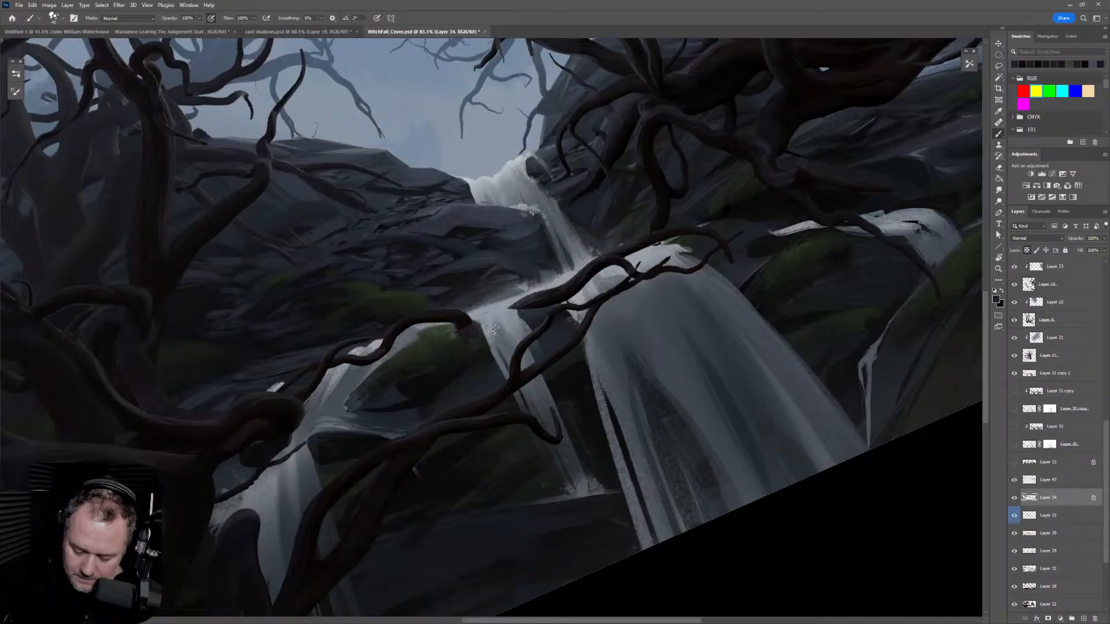
left_click(456, 337, "alt")
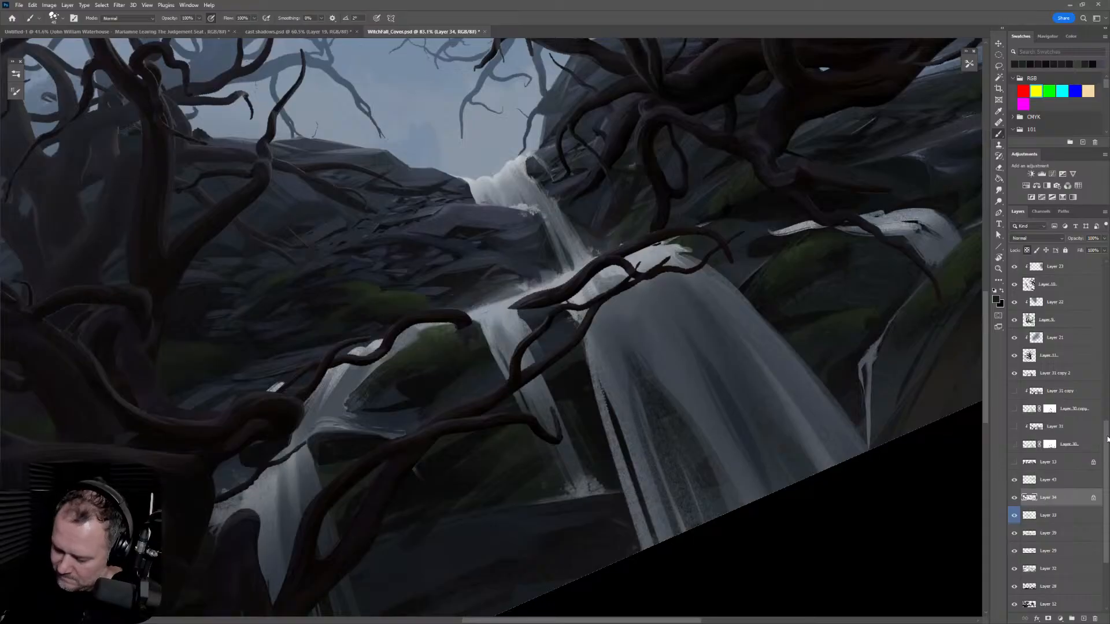
Step: Create a new layer above Layer 35 and paint sampled rock tones over the branch tip beside the small central waterfall
scroll(1107, 439, "up", 5)
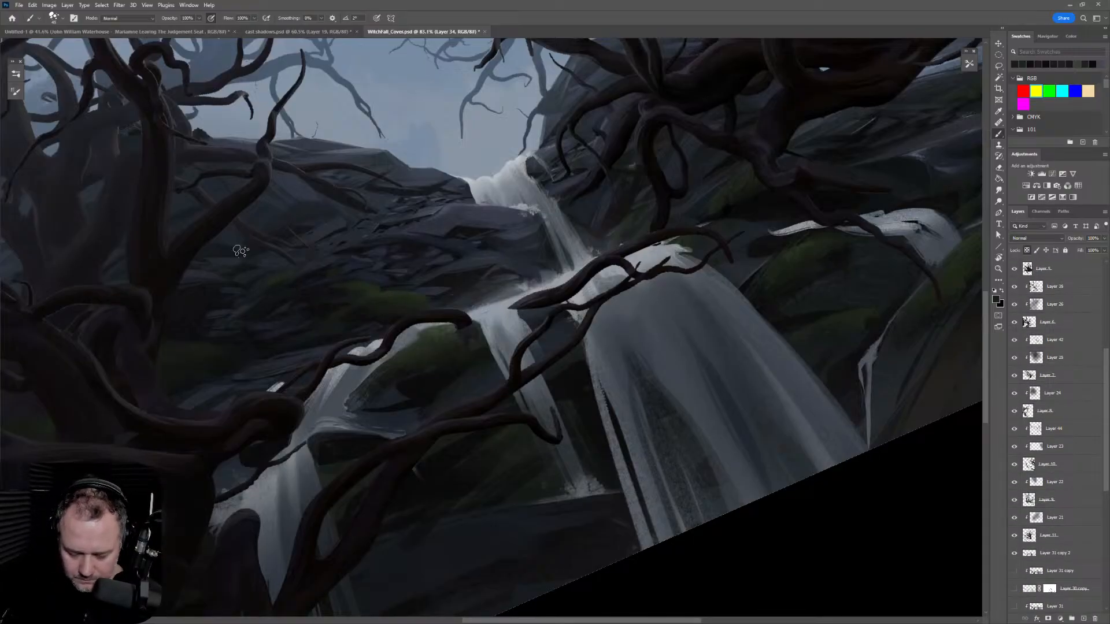
left_click(226, 223, "ctrl")
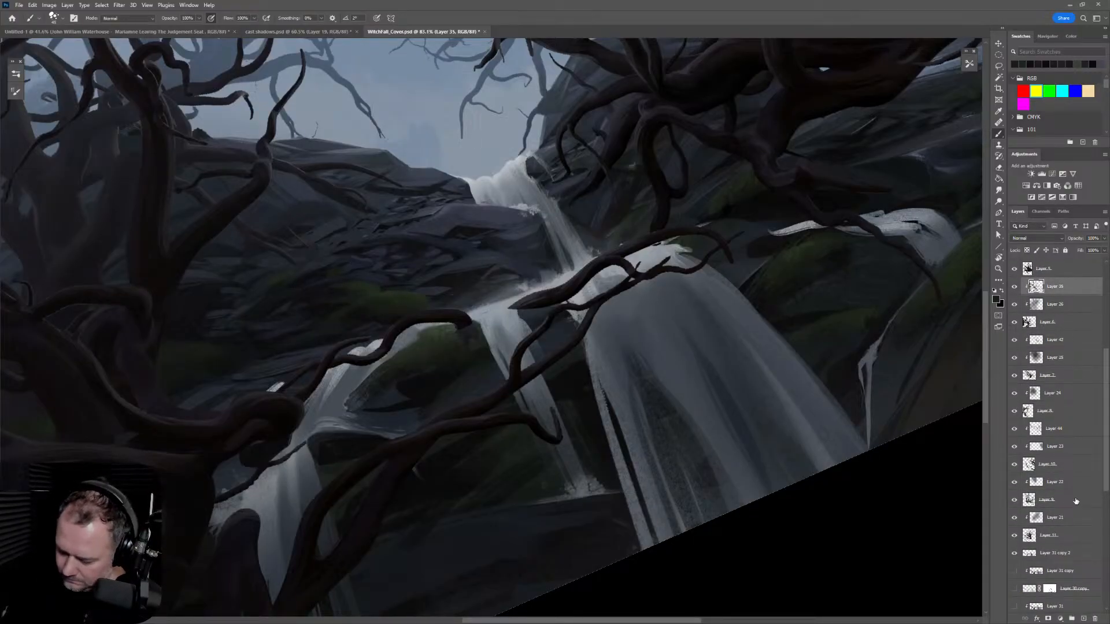
left_click(1083, 619)
left_click(458, 332, "alt")
left_click_drag(457, 338, 484, 329)
left_click(470, 322, "alt")
left_click_drag(466, 323, 426, 320)
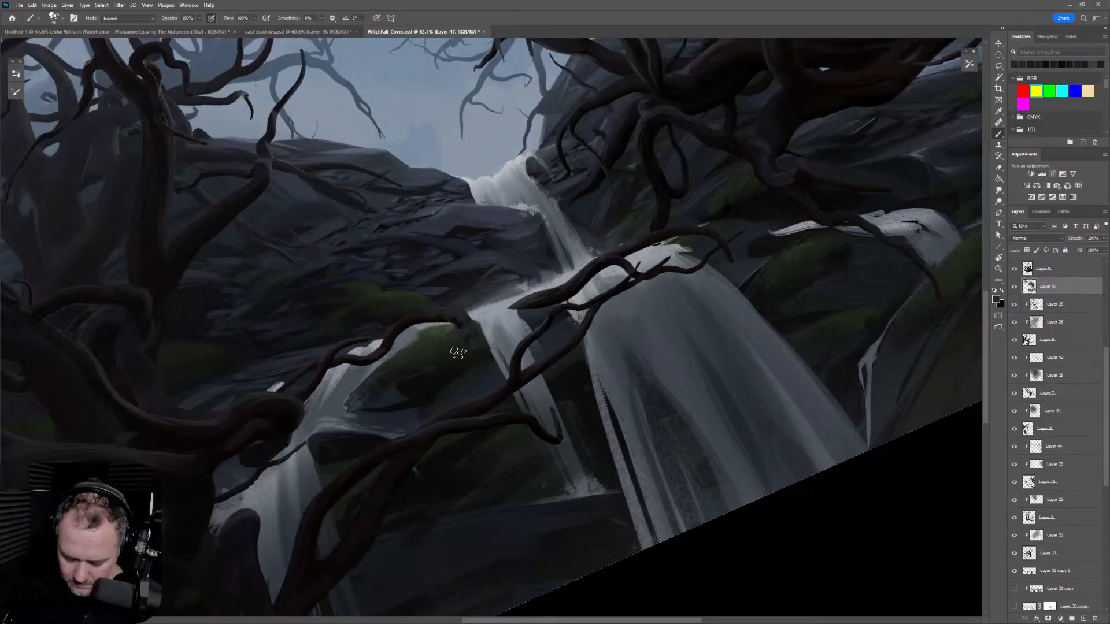
Step: Paint green moss over the end of that branch so it merges with the mossy rock's upper edge
left_click_drag(427, 312, 451, 318)
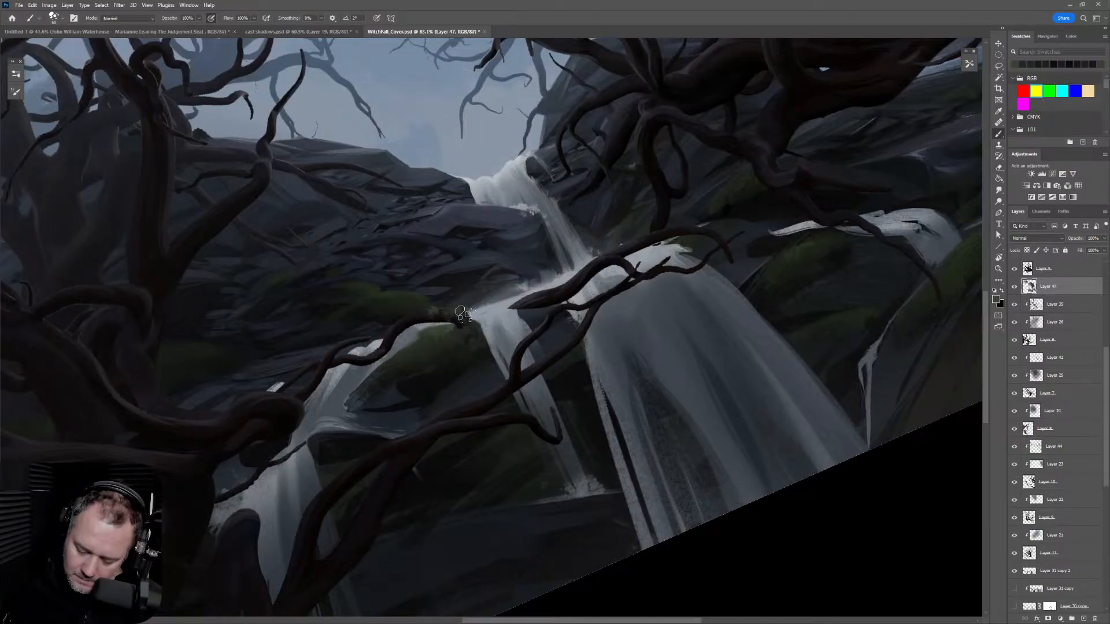
left_click_drag(459, 320, 480, 319)
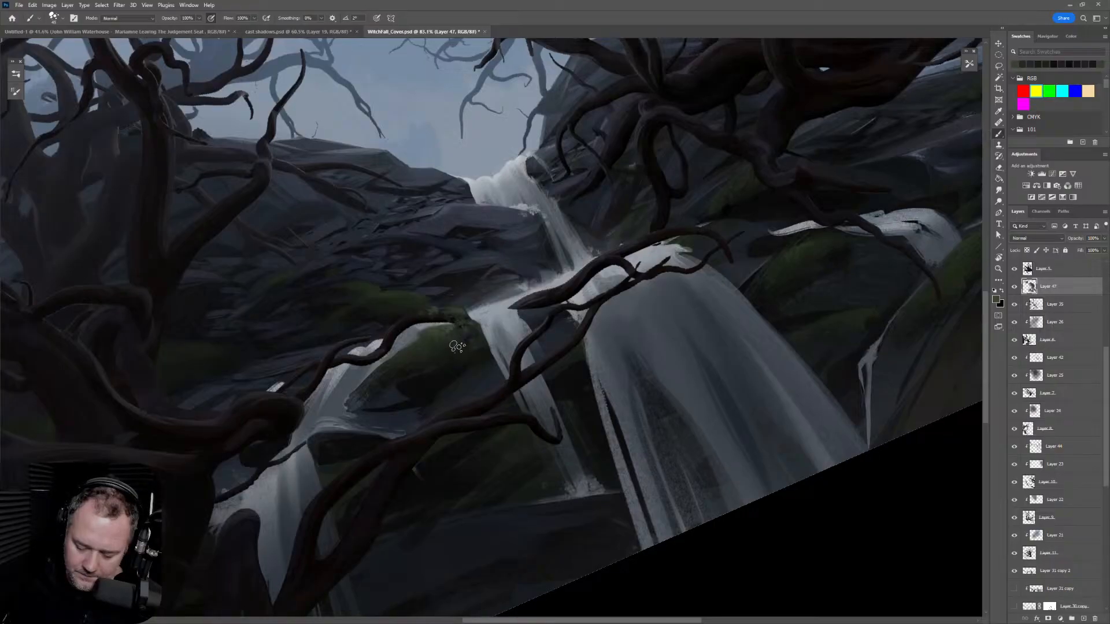
left_click_drag(464, 338, 464, 330)
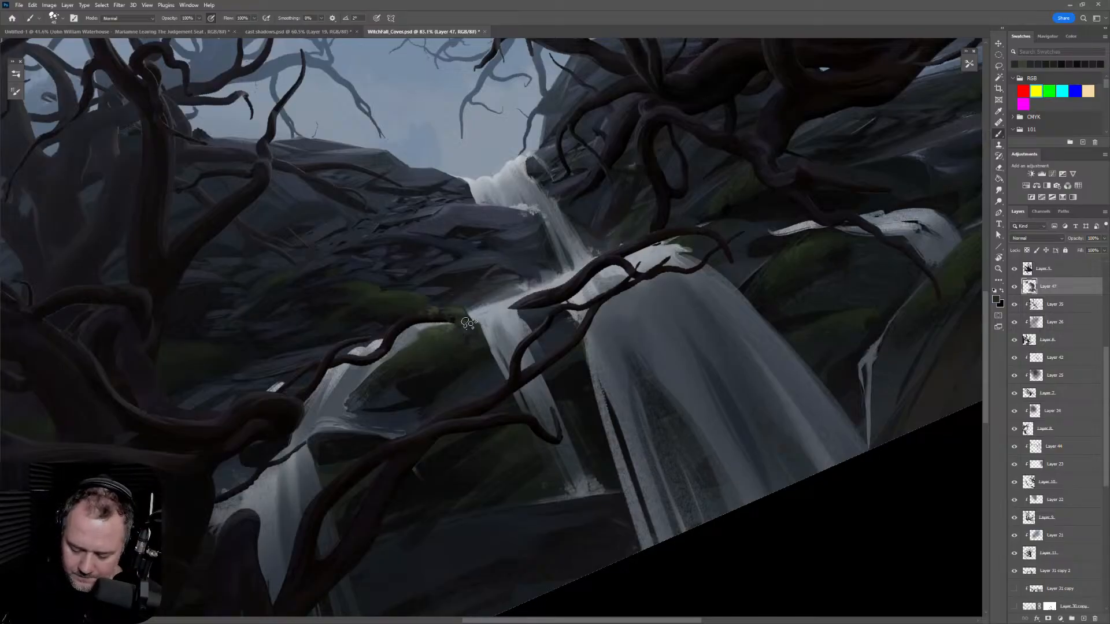
Step: Paint a small mossy rock over the tapered end of the branch between the small central waterfall and the large waterfall
left_click_drag(537, 302, 527, 307)
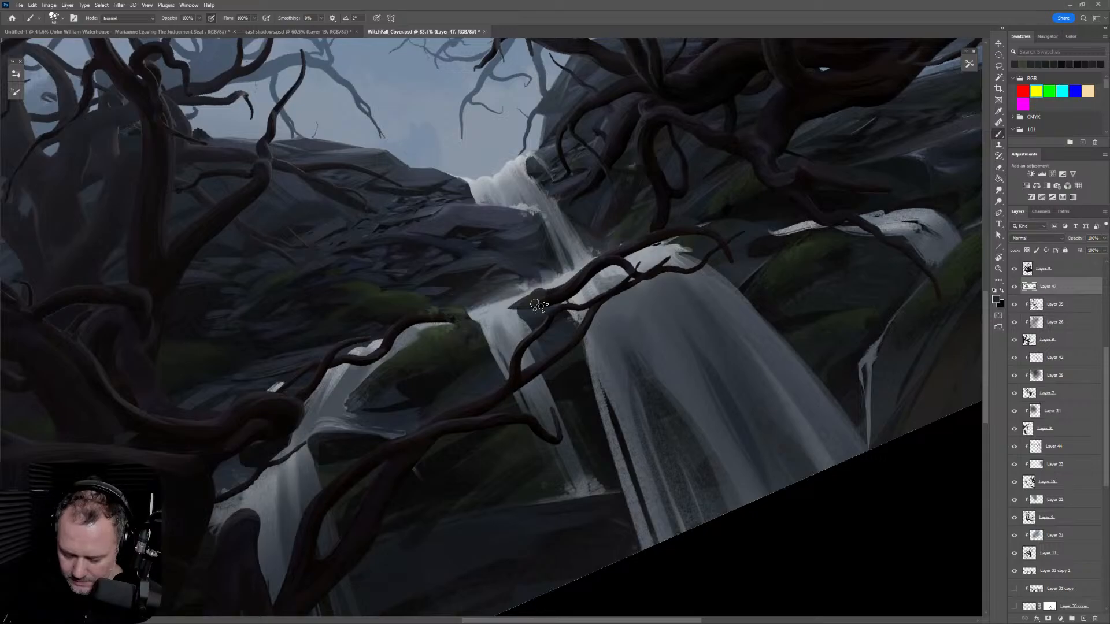
left_click_drag(527, 296, 523, 297)
left_click(510, 308, "alt")
left_click(510, 308, "alt")
mouse_move(509, 306)
left_mouse_down()
mouse_move(536, 286)
mouse_move(538, 305)
mouse_move(546, 288)
mouse_move(517, 305)
mouse_move(553, 294)
left_mouse_up()
left_click(537, 295)
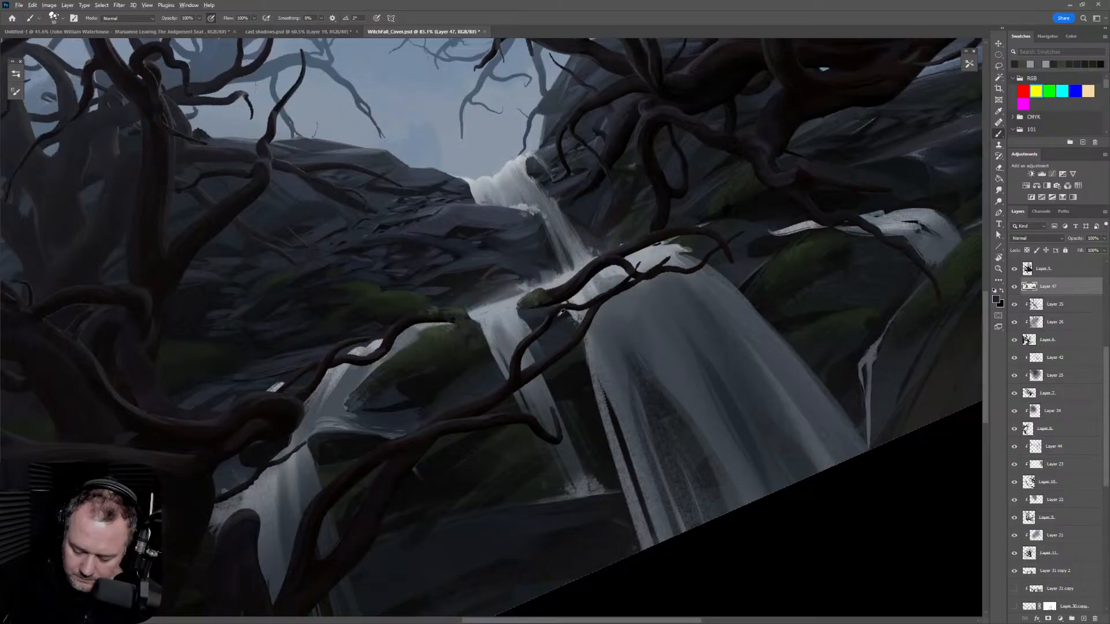
left_click(546, 289, "alt")
Step: Refine the water's edge between the two mossy rocks at the lip of the small waterfall with sampled tones
key("z")
mouse_move(686, 313)
left_mouse_down()
mouse_move(578, 323)
mouse_move(659, 347)
left_mouse_up()
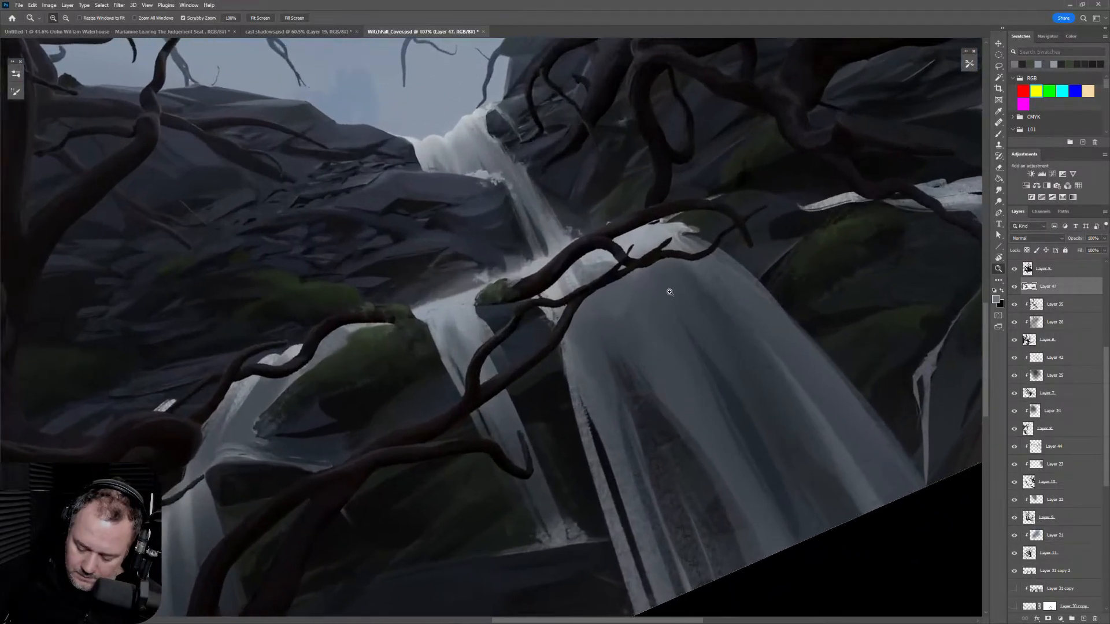
key("b")
left_click(517, 281, "alt")
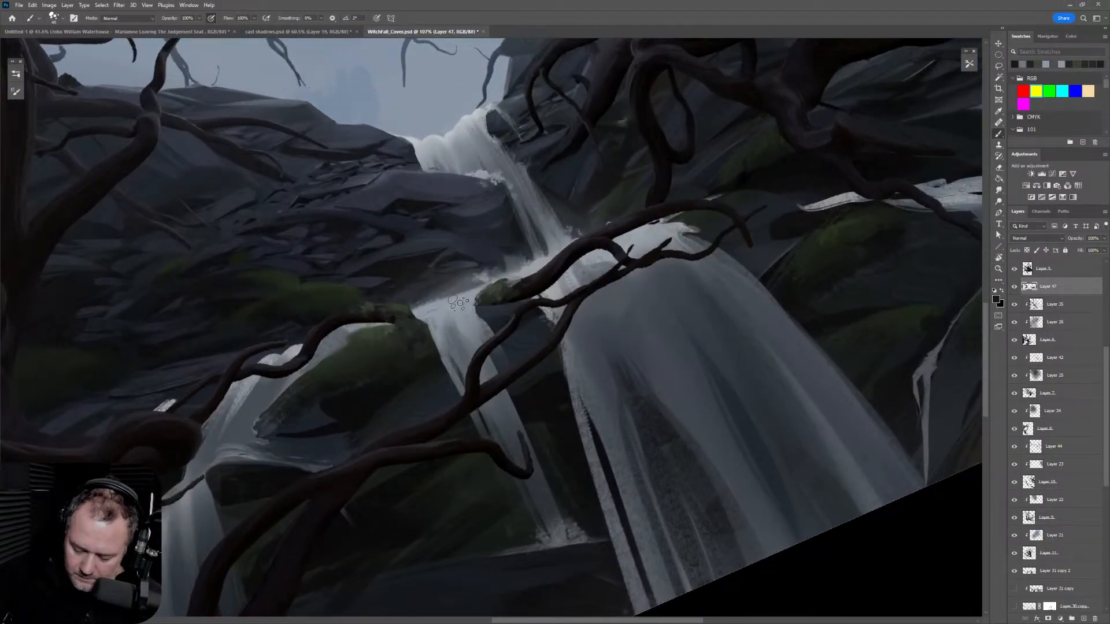
left_click(427, 317)
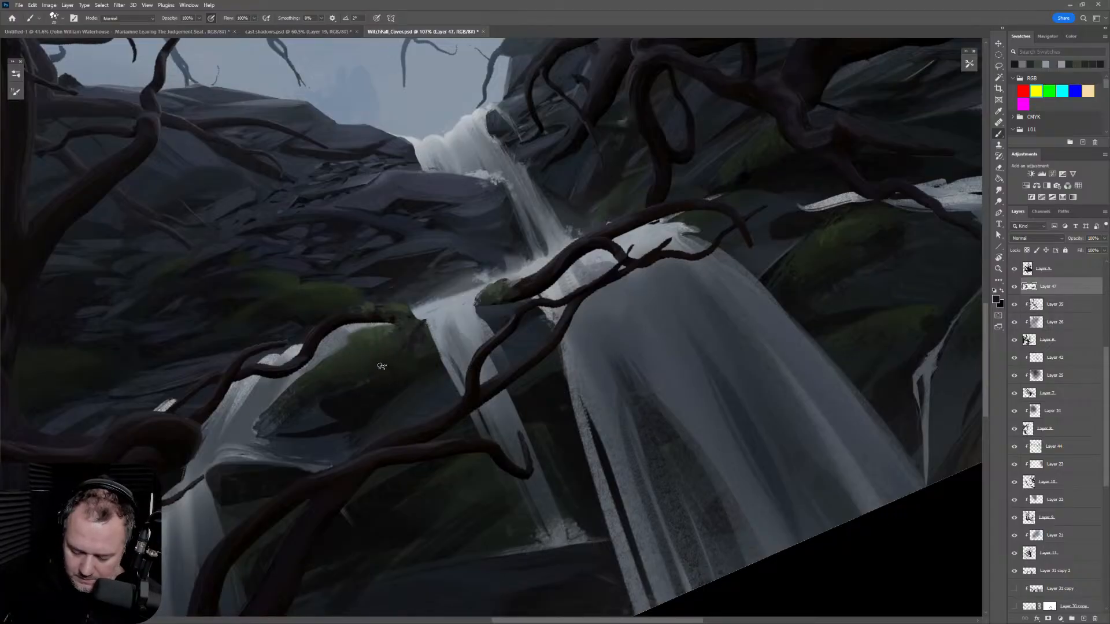
Step: Enlarge the brush and paint sampled moss tones across the upper surface of the large mossy rock beneath the branch
left_click(375, 333, "alt")
key("bracketright")
key("bracketright")
key("bracketright")
key("bracketright")
key("bracketright")
key("bracketright")
mouse_move(373, 332)
left_mouse_down()
mouse_move(324, 361)
mouse_move(334, 366)
left_mouse_up()
key("bracketleft")
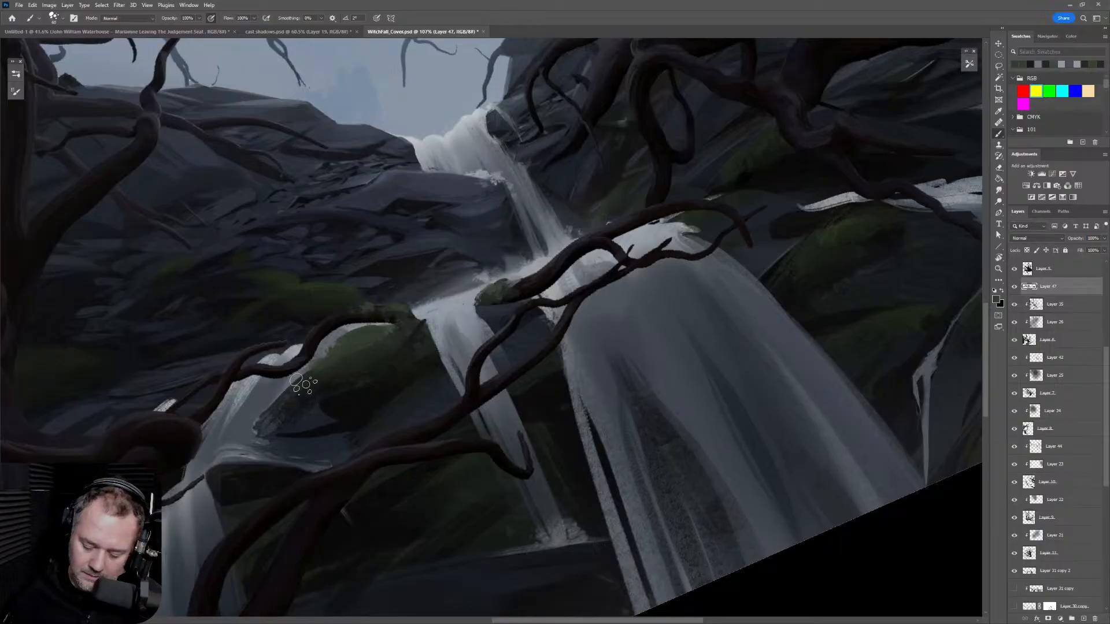
left_click(341, 363, "alt")
key("bracketright")
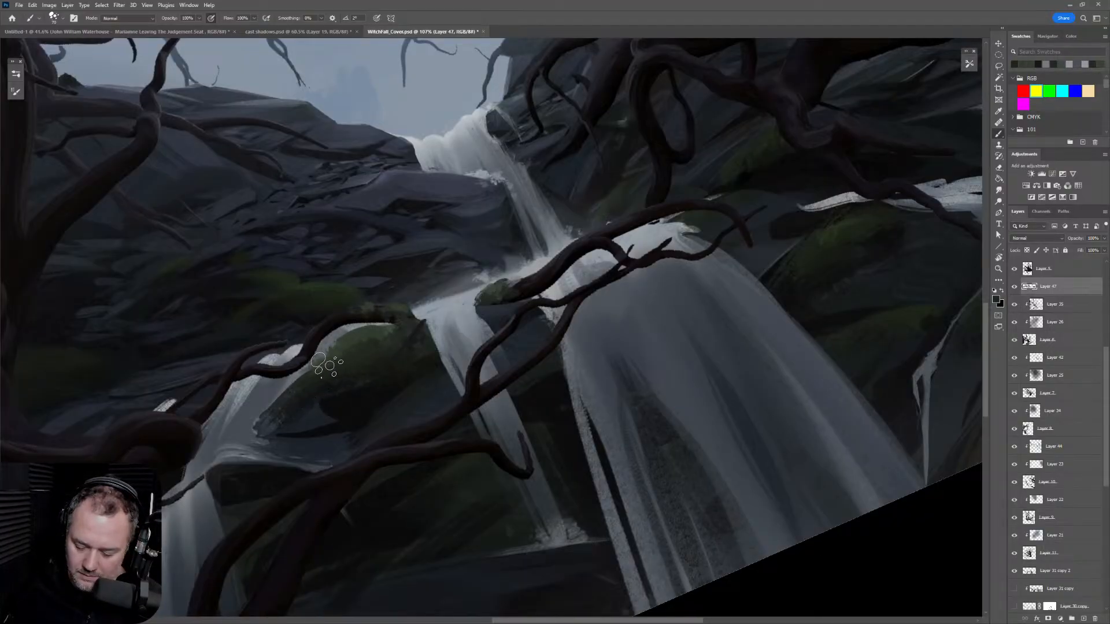
key("z")
mouse_move(532, 351)
left_mouse_down()
mouse_move(449, 376)
mouse_move(472, 388)
mouse_move(482, 376)
left_mouse_up()
key("b")
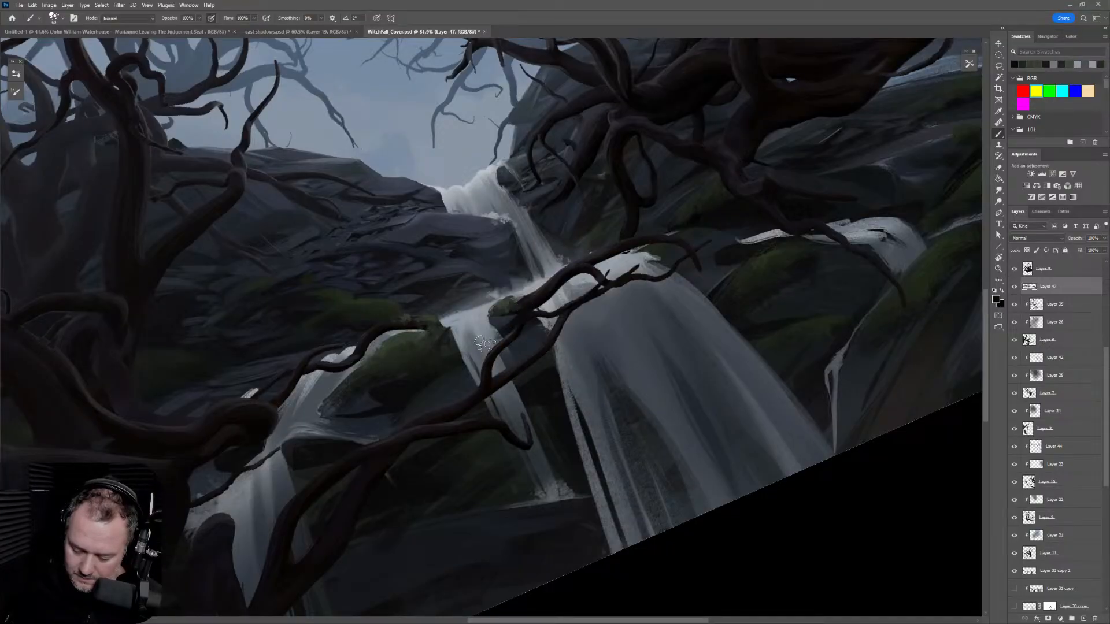
Step: Touch up the small mossy rock and the branches crossing the lip of the large waterfall with sampled tones
key("e")
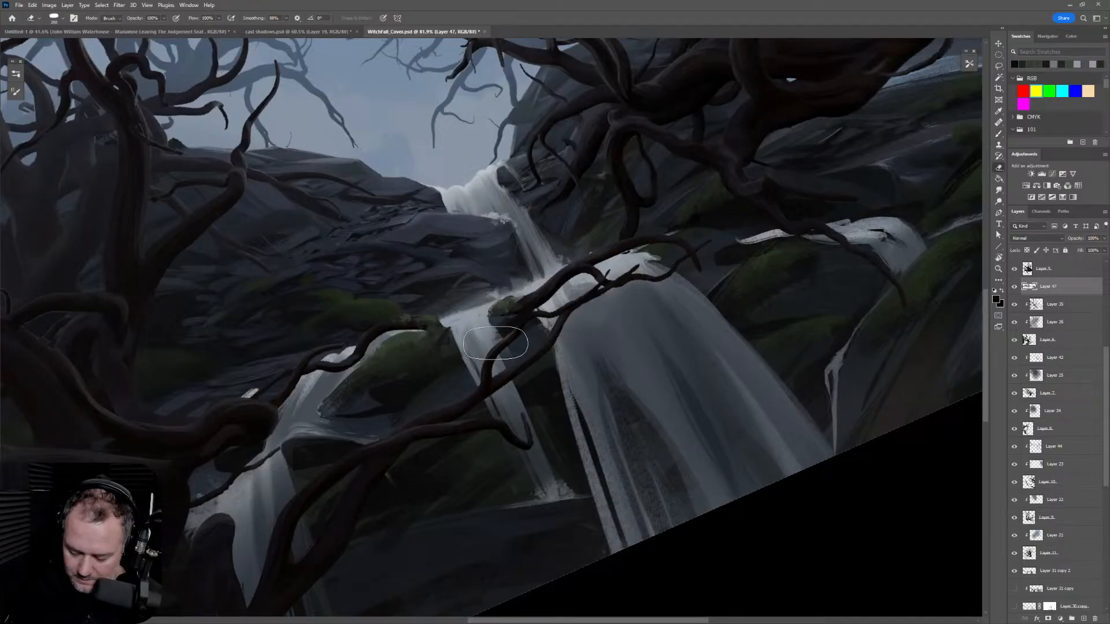
key("b")
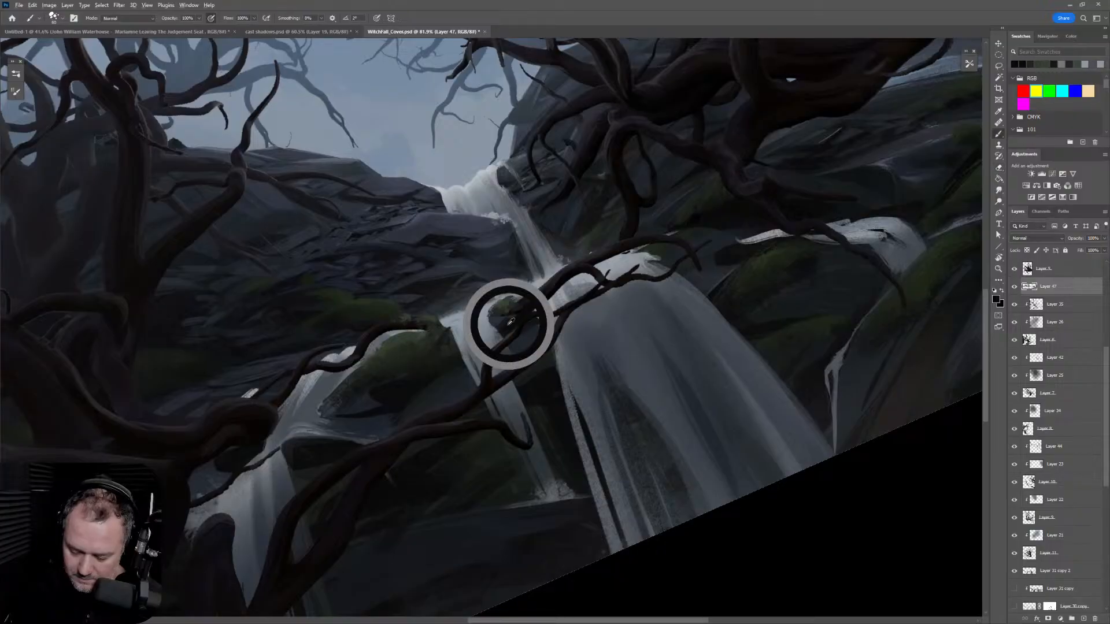
left_click(526, 335, "alt")
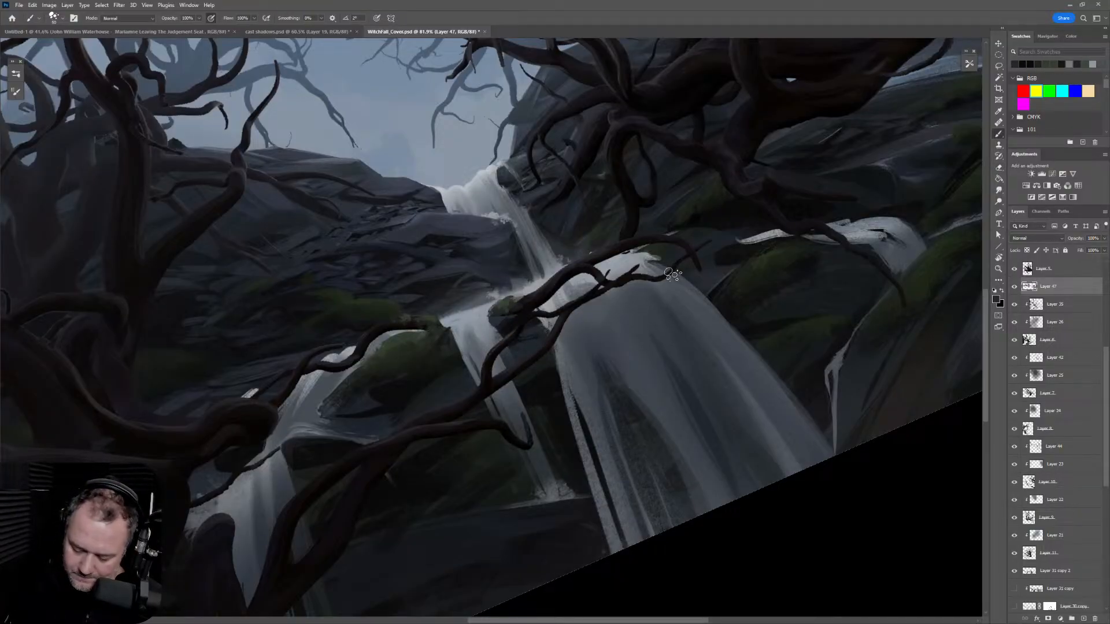
left_click(730, 257, "alt")
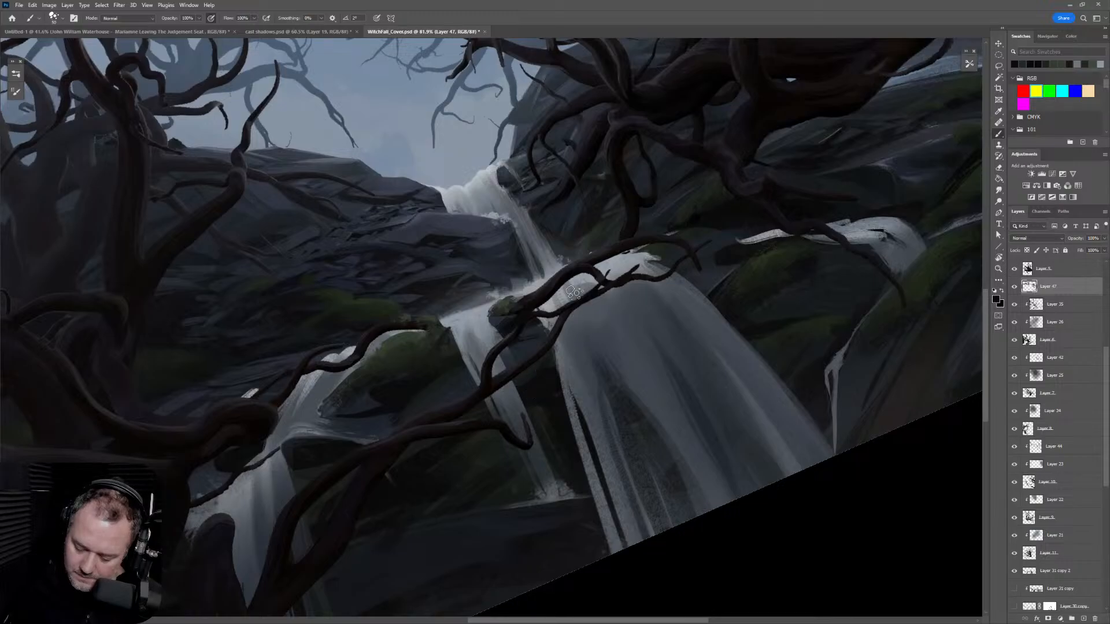
left_click_drag(621, 396, 595, 397)
key("ctrl+shift+h")
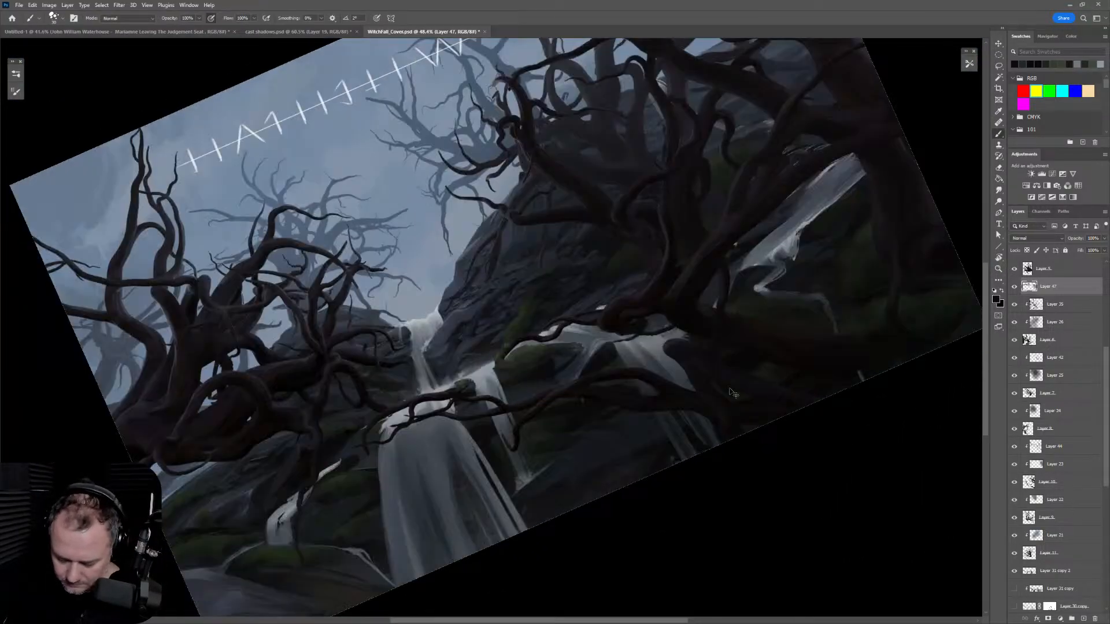
Step: Enlarge the brush and paint sampled moss greens over the branch end and the adjoining side of the large mossy rock
left_click_drag(733, 358, 726, 379)
mouse_move(416, 362)
left_mouse_down()
mouse_move(469, 359)
mouse_move(470, 390)
left_mouse_up()
left_click(469, 359, "alt")
key("bracketright")
key("bracketright")
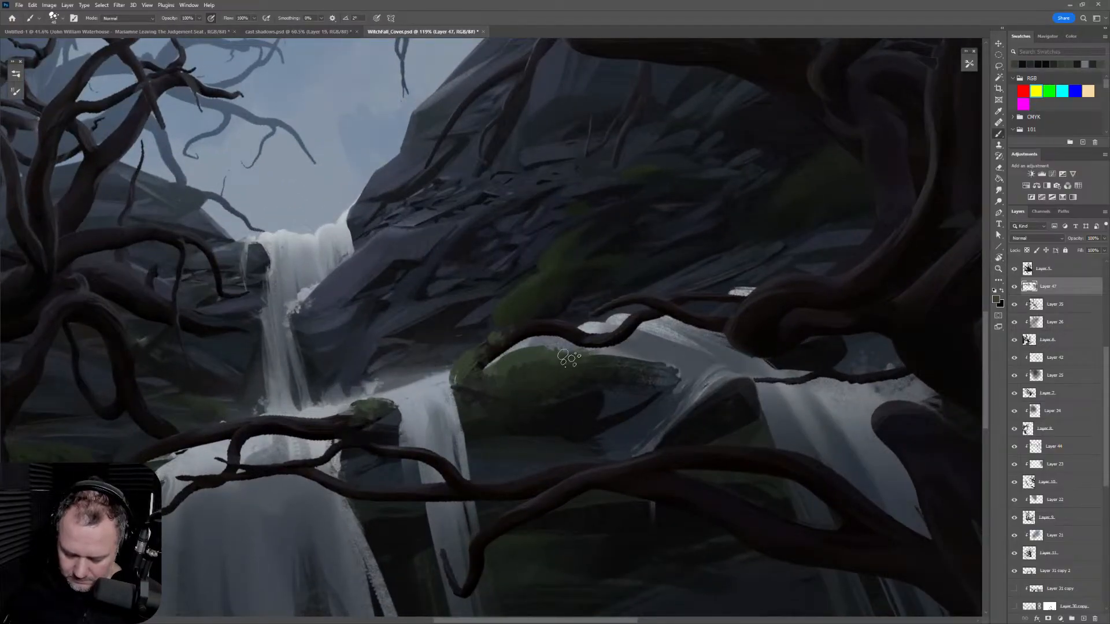
mouse_move(588, 378)
left_mouse_down()
mouse_move(512, 428)
mouse_move(550, 409)
left_mouse_up()
left_click(502, 391, "alt")
key("bracketright")
left_click_drag(488, 382, 511, 354)
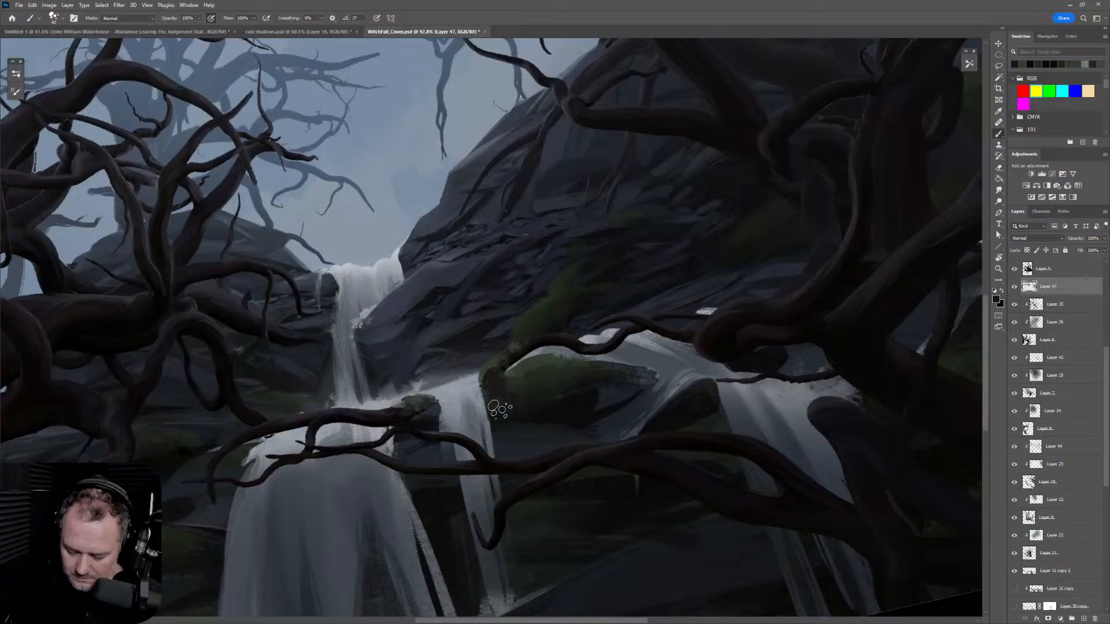
Step: Darken the shaded side of the large mossy rock beside the small waterfall with sampled rock tones
left_click(550, 409, "alt")
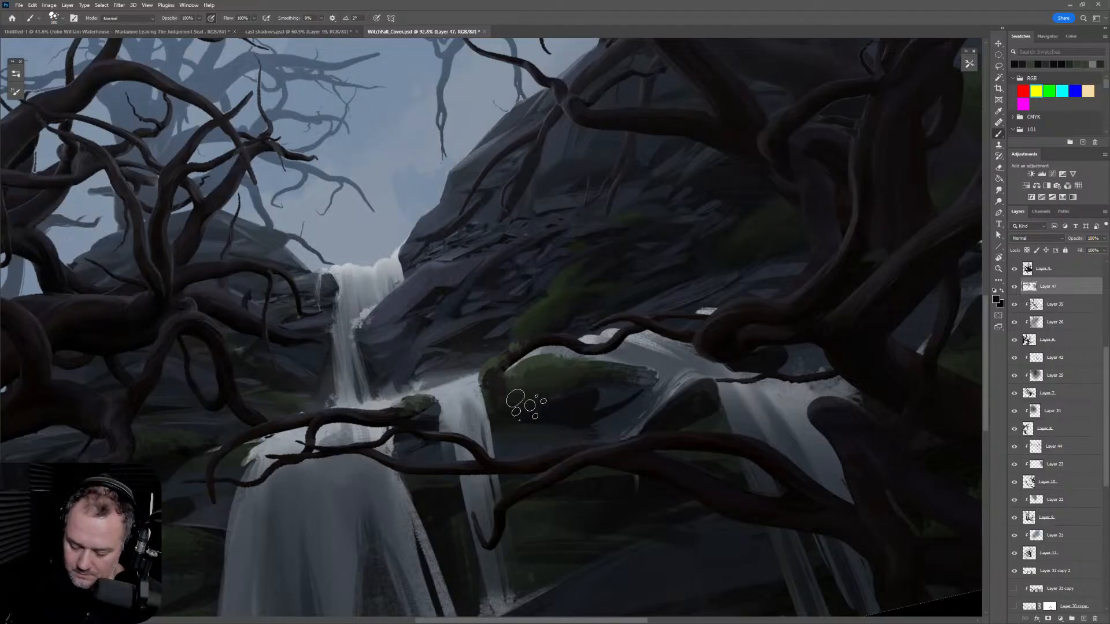
key("ctrl+space")
mouse_move(649, 386)
left_mouse_down()
mouse_move(574, 414)
mouse_move(727, 395)
left_mouse_up()
key("ctrl+space")
left_click_drag(460, 403, 523, 399)
left_click(451, 387, "alt")
key("[")
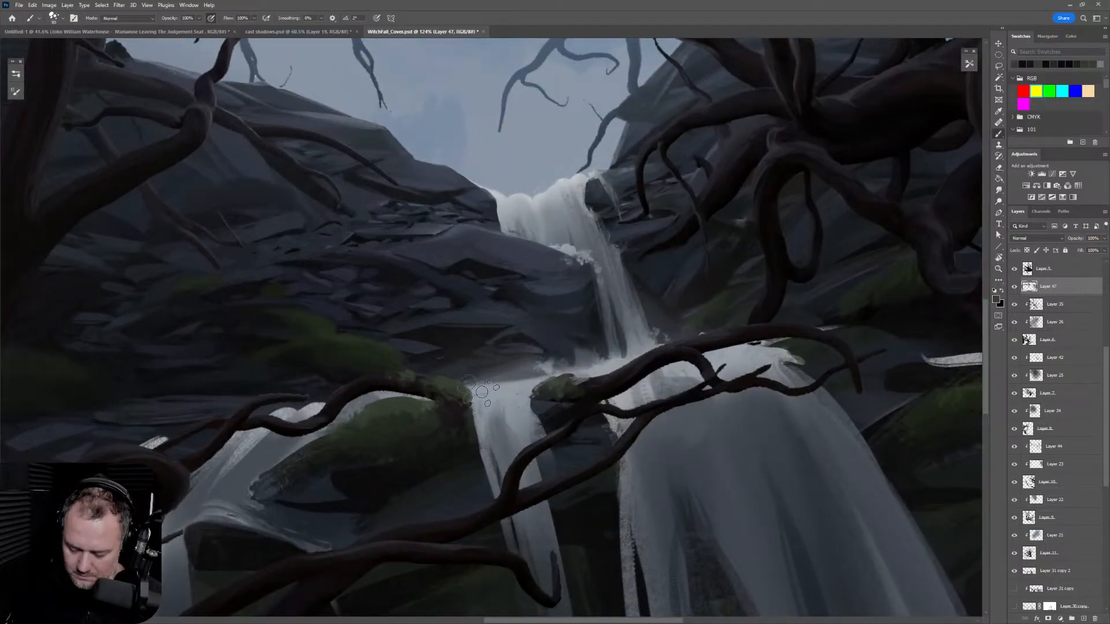
Step: Refine the join between the branch and the small mossy rock above the small waterfall
key("ctrl+space")
mouse_move(626, 384)
left_mouse_down()
mouse_move(547, 388)
mouse_move(642, 388)
left_mouse_up()
key("ctrl+space")
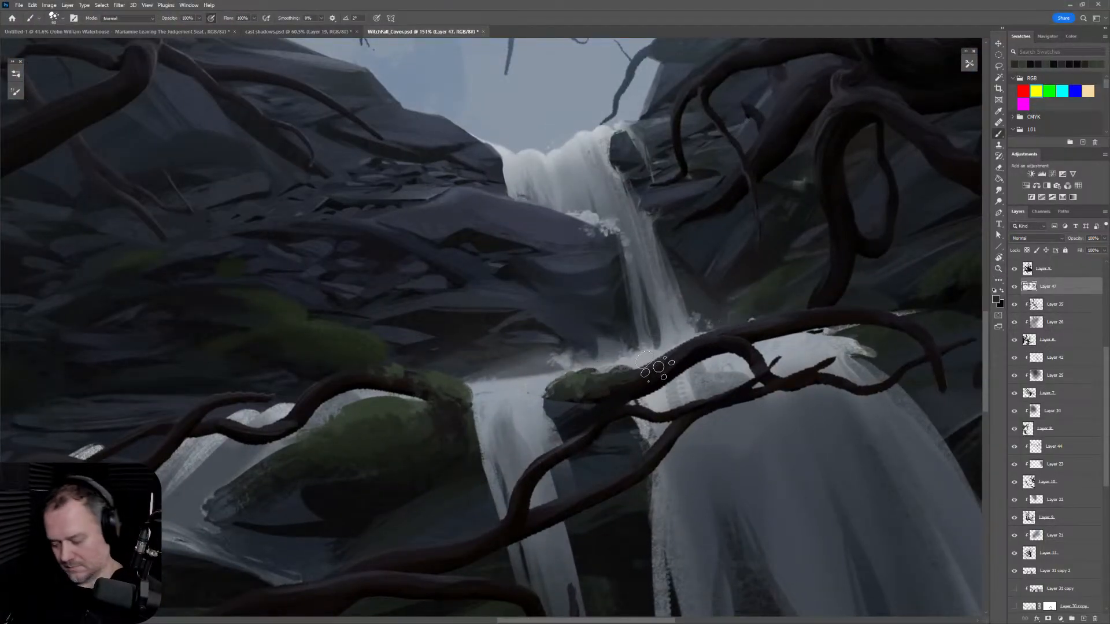
key("ctrl+space")
left_click_drag(752, 370, 814, 412)
key("r")
scroll(752, 412, "down", 3)
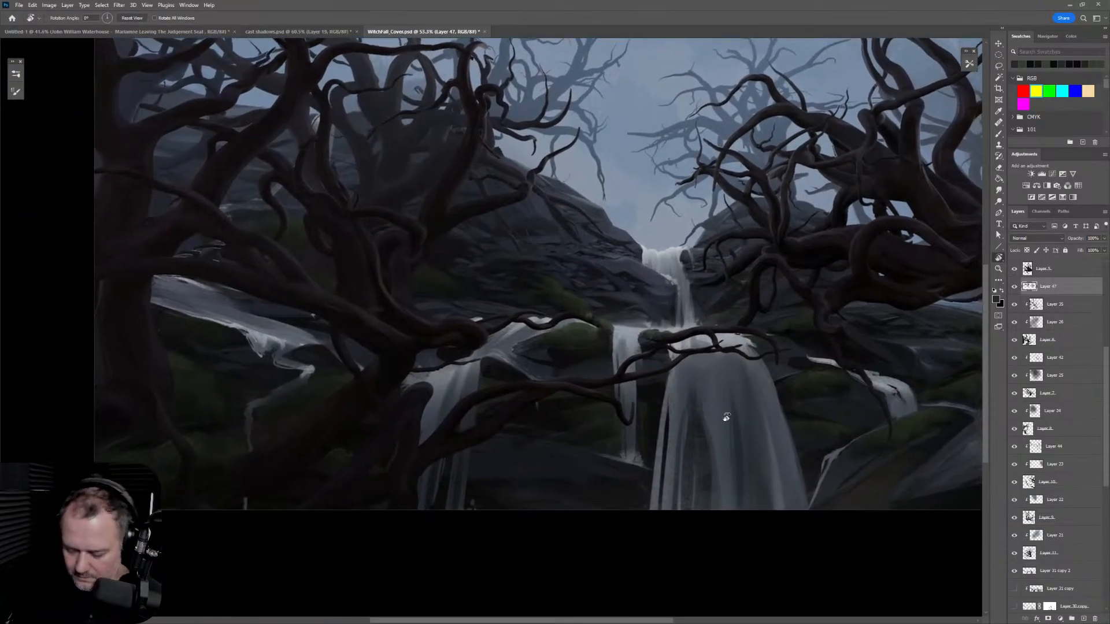
Step: Paint sampled dark moss and bark tones around the base of the outermost tree trunk beside the stream
key("b")
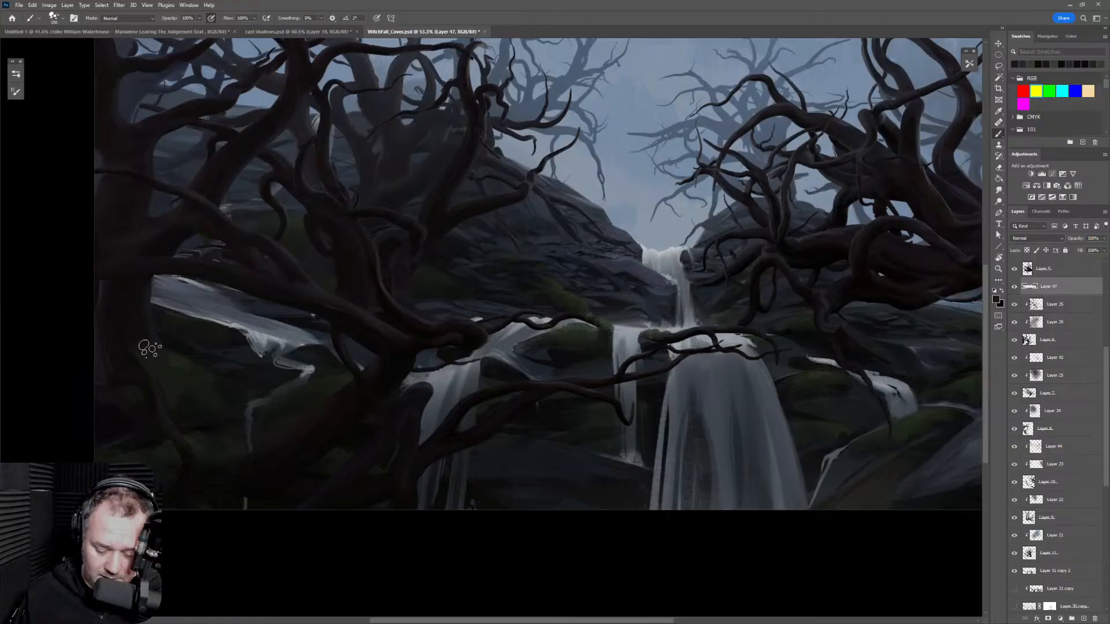
left_click(174, 359, "alt")
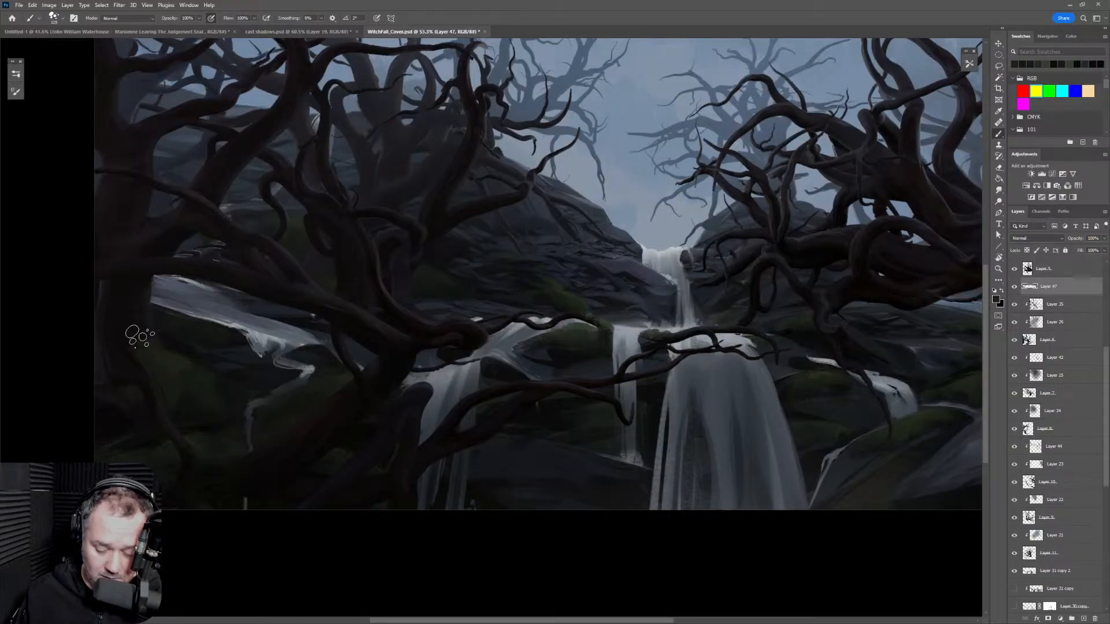
mouse_move(158, 329)
left_mouse_down()
mouse_move(238, 334)
mouse_move(436, 274)
left_mouse_up()
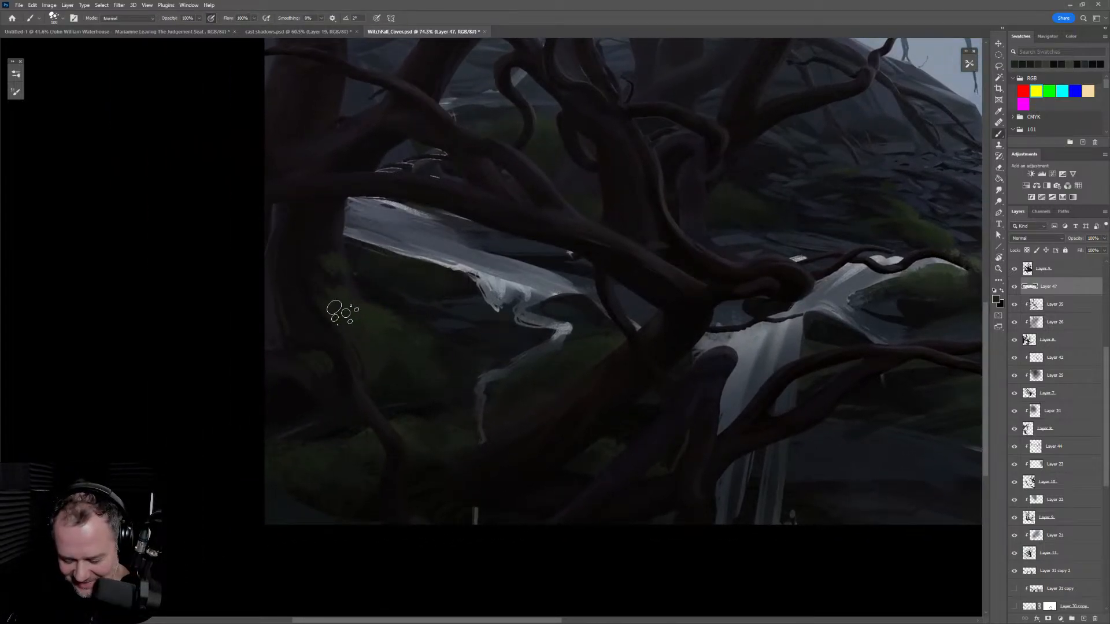
left_click(391, 390, "alt")
left_click_drag(382, 384, 376, 367)
left_click(375, 384, "alt")
key("bracketright")
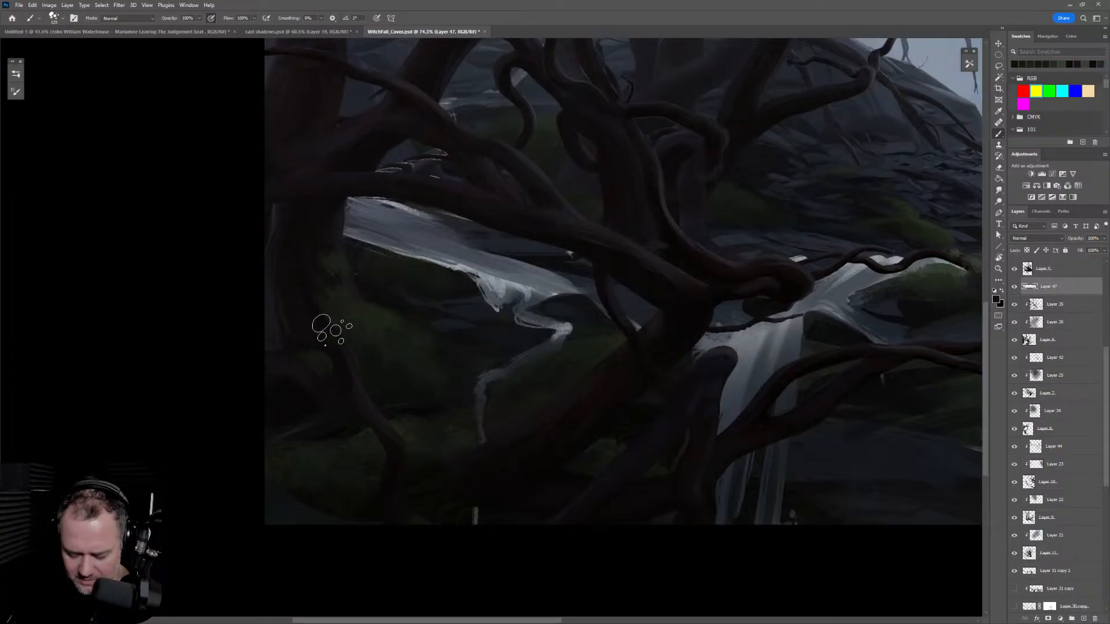
left_click(383, 312, "alt")
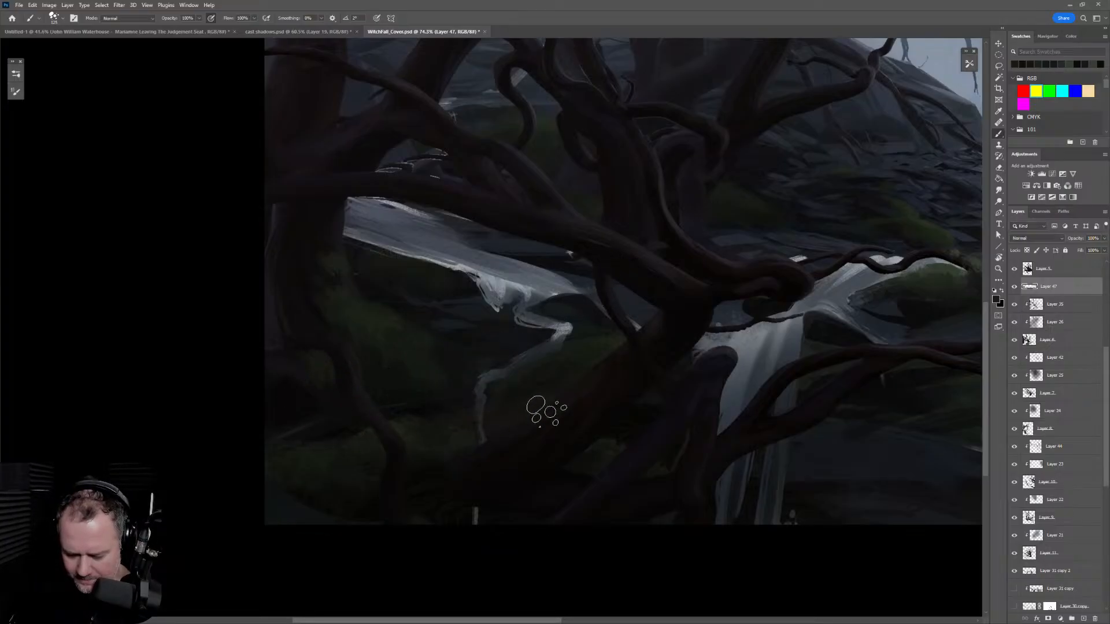
Step: Enlarge the brush and paint broad dark moss tones over the bank between the outermost trunk and the thin stream
key("z")
left_click(516, 426, "alt")
left_click(525, 434)
key("e")
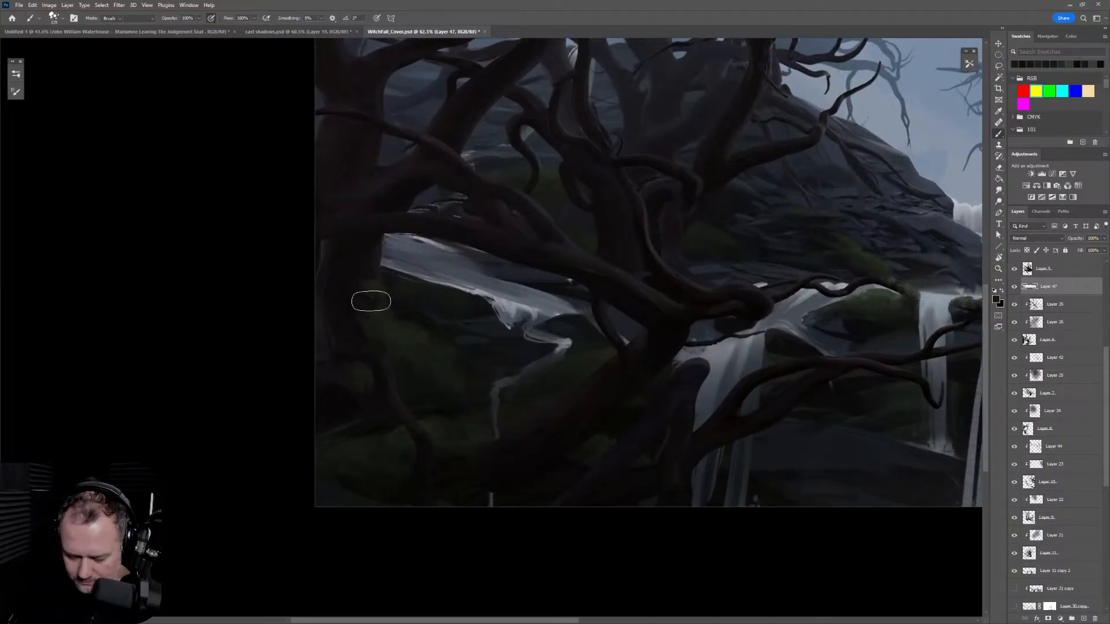
key("z")
mouse_move(545, 395)
left_mouse_down()
mouse_move(494, 420)
mouse_move(535, 399)
left_mouse_up()
key("b")
key("bracketright")
key("bracketright")
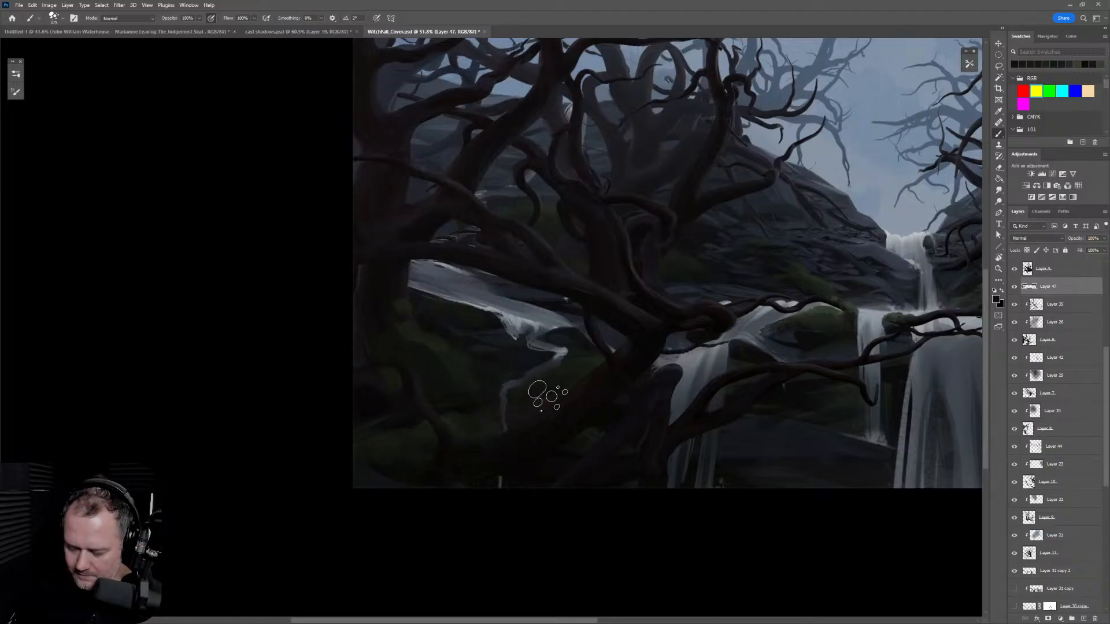
key("bracketright")
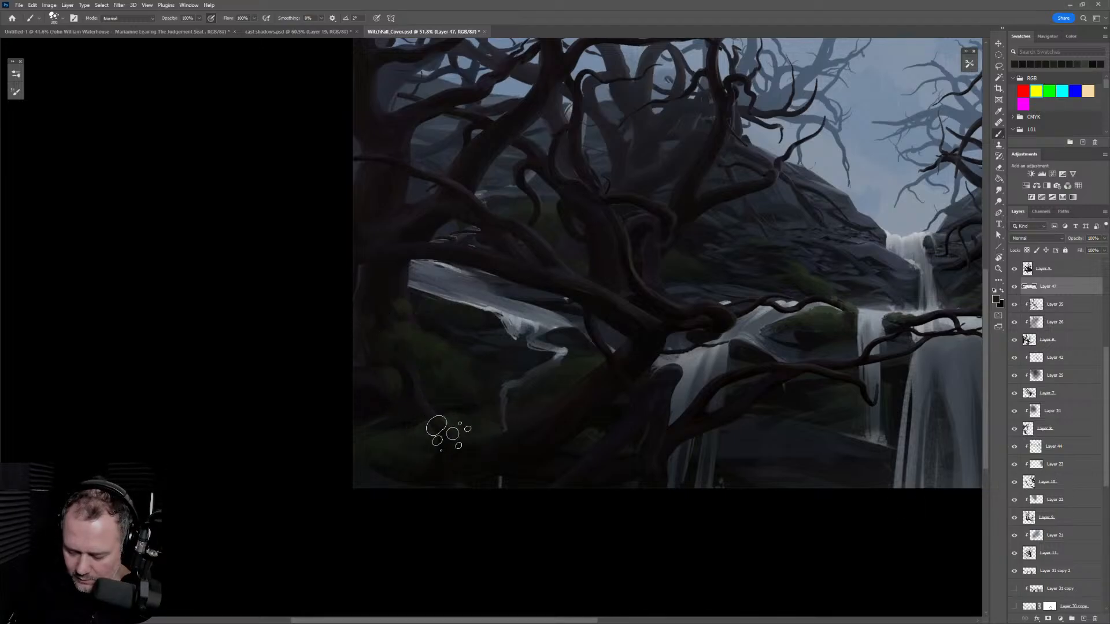
Step: Rotate the canvas and paint dark green moss across the lower corner bank around the curved root
key("z")
mouse_move(578, 433)
left_mouse_down()
mouse_move(517, 463)
mouse_move(605, 521)
mouse_move(469, 493)
left_mouse_up()
left_click_drag(585, 481, 497, 489)
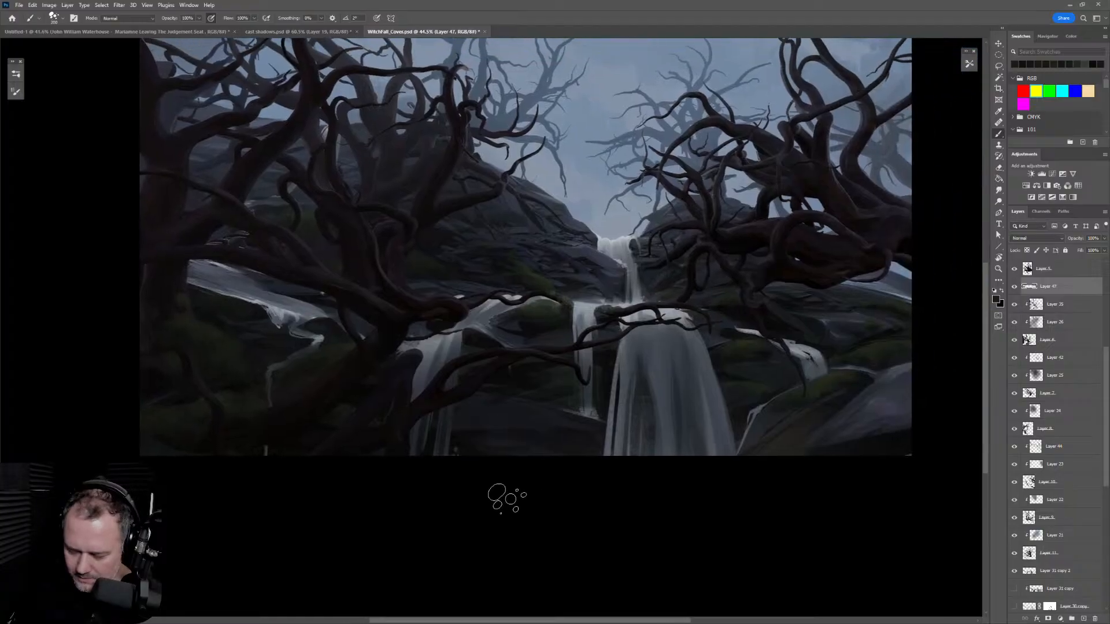
key("r")
mouse_move(421, 396)
left_mouse_down()
mouse_move(473, 435)
mouse_move(616, 423)
mouse_move(756, 261)
left_mouse_up()
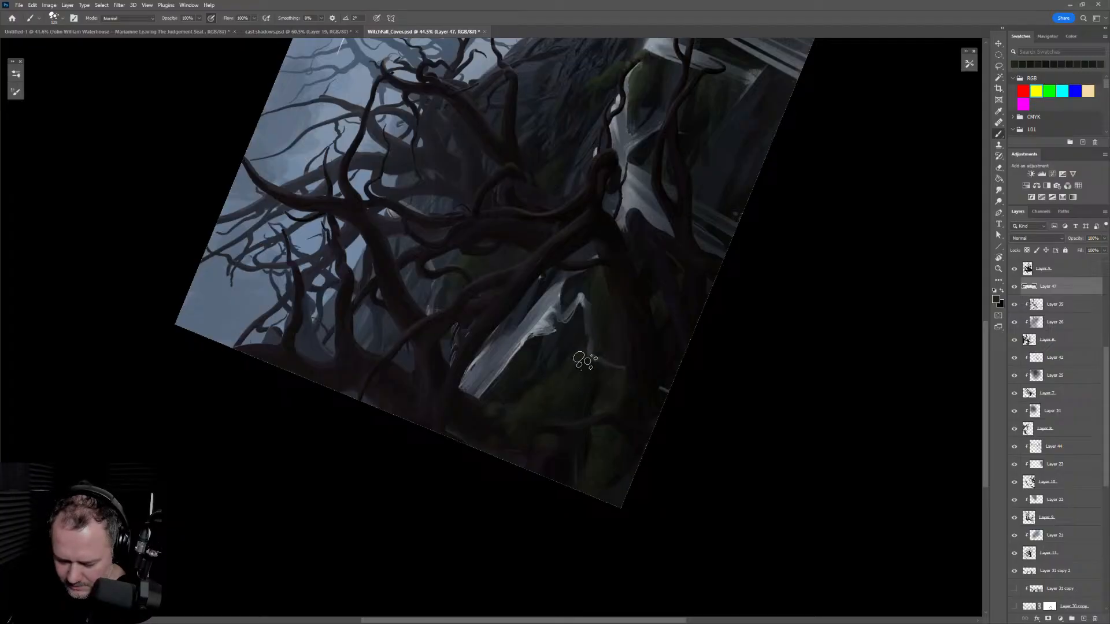
Step: Enlarge the brush and paint dark tones over the ground below the thin stream, along the canvas's lower edge
key("r")
left_click_drag(726, 315, 678, 186)
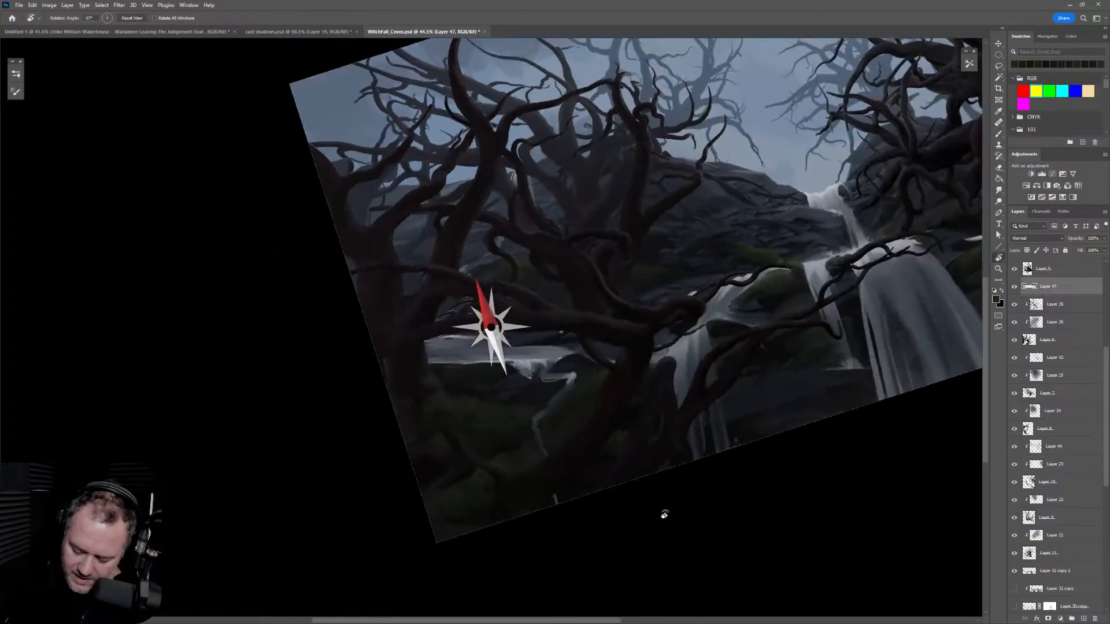
mouse_move(657, 520)
left_mouse_down()
mouse_move(598, 499)
mouse_move(557, 461)
left_mouse_up()
key("b")
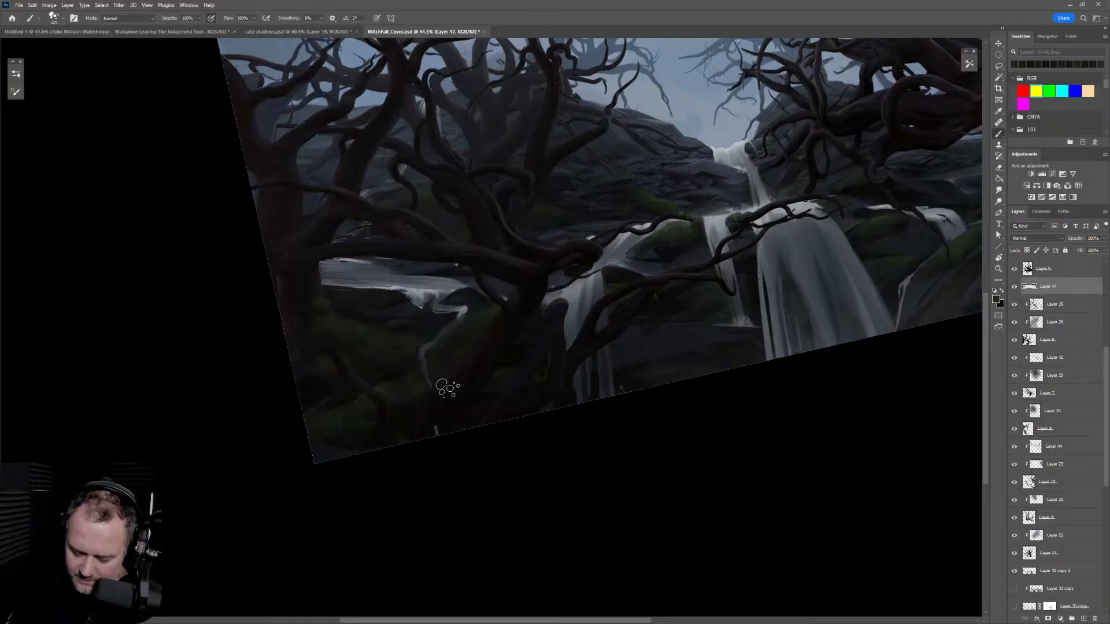
key("bracketright")
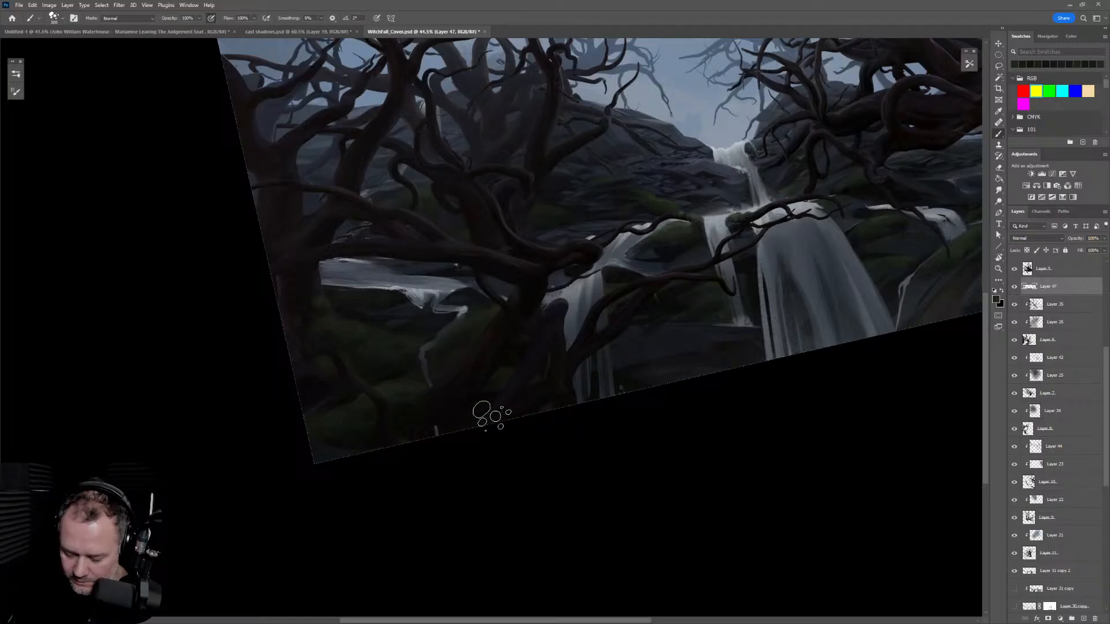
Step: Paint broad dark tones over the mossy rocks between the large waterfall and the small cascade beyond it
key("z")
left_click_drag(775, 205, 856, 204)
left_click_drag(819, 279, 599, 369)
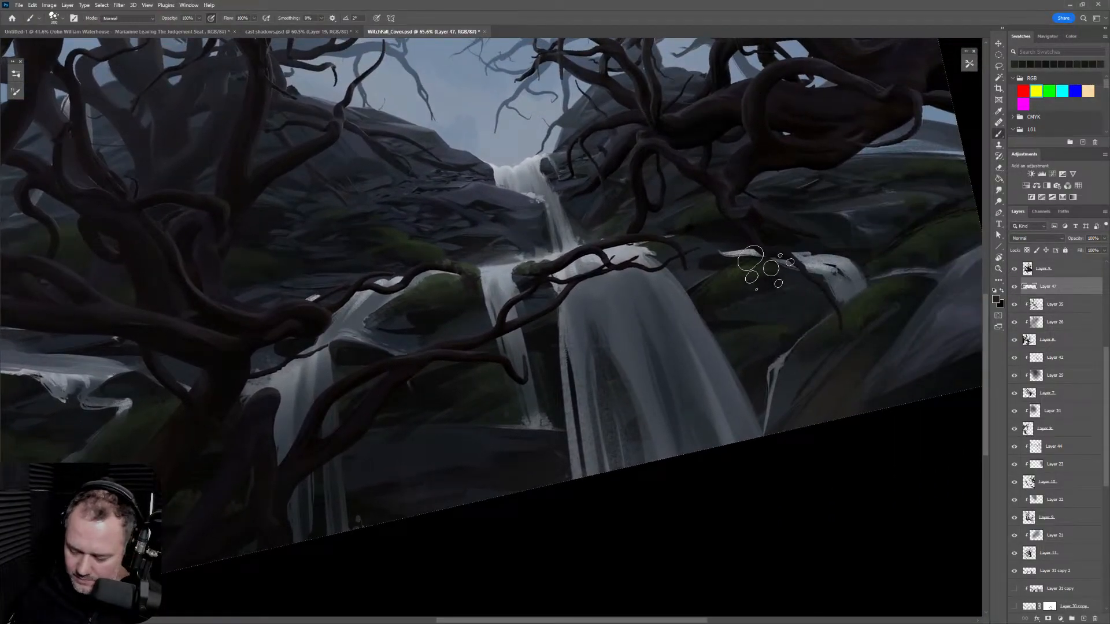
key("z")
mouse_move(772, 405)
left_mouse_down()
mouse_move(735, 422)
mouse_move(690, 523)
mouse_move(734, 525)
left_mouse_up()
Step: Straighten the canvas and refine the moss between the outermost trunk and the stream bank with an adjusted brush size
key("r")
key("z")
left_click_drag(222, 307, 263, 302)
key("b")
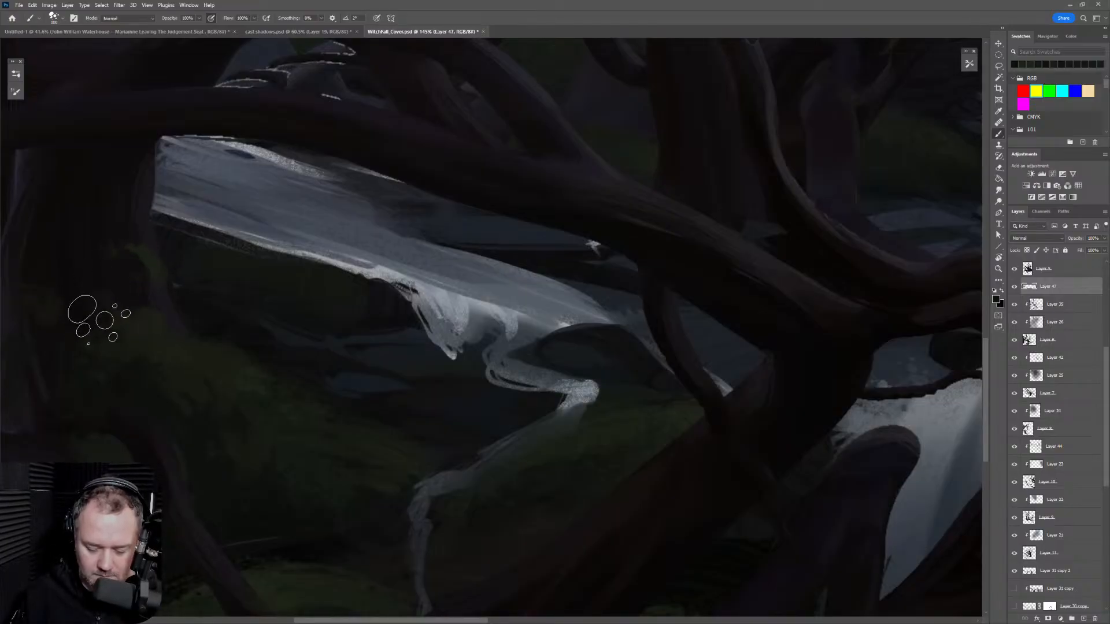
key("bracketright")
key("bracketleft")
scroll(342, 366, "down", 5)
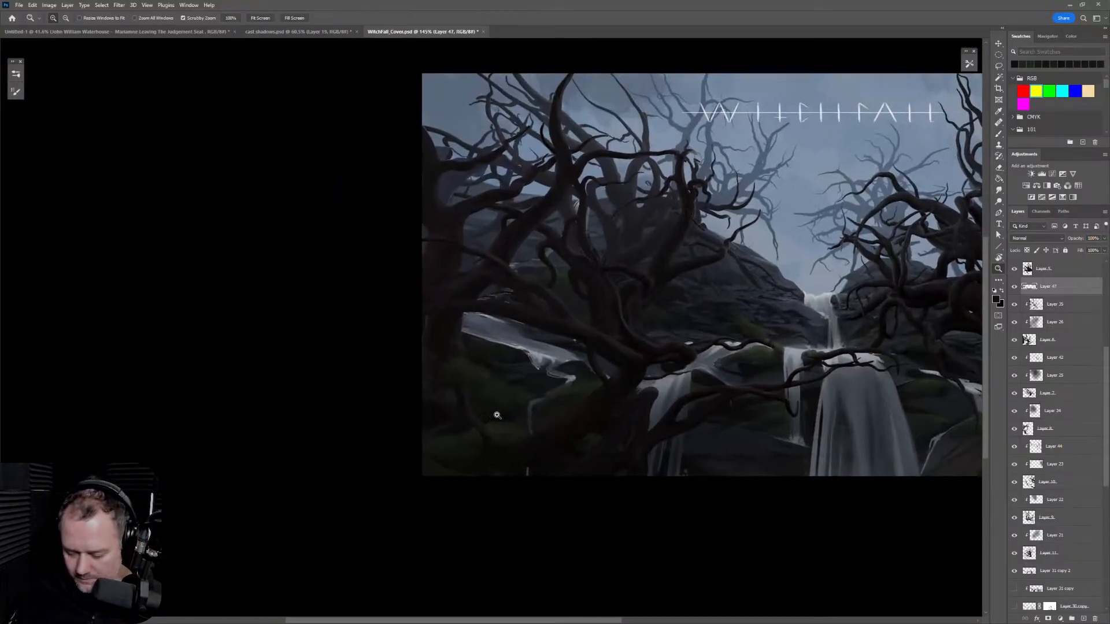
scroll(640, 436, "down", 3)
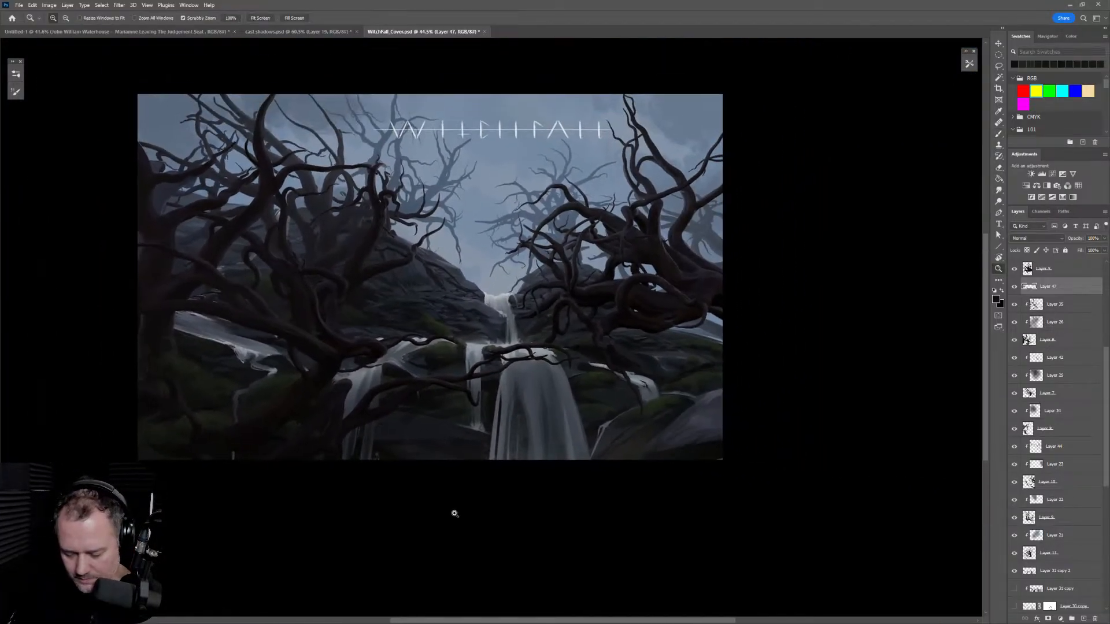
Step: Check the composition mirrored and add a new layer directly above Layer 42
key("h")
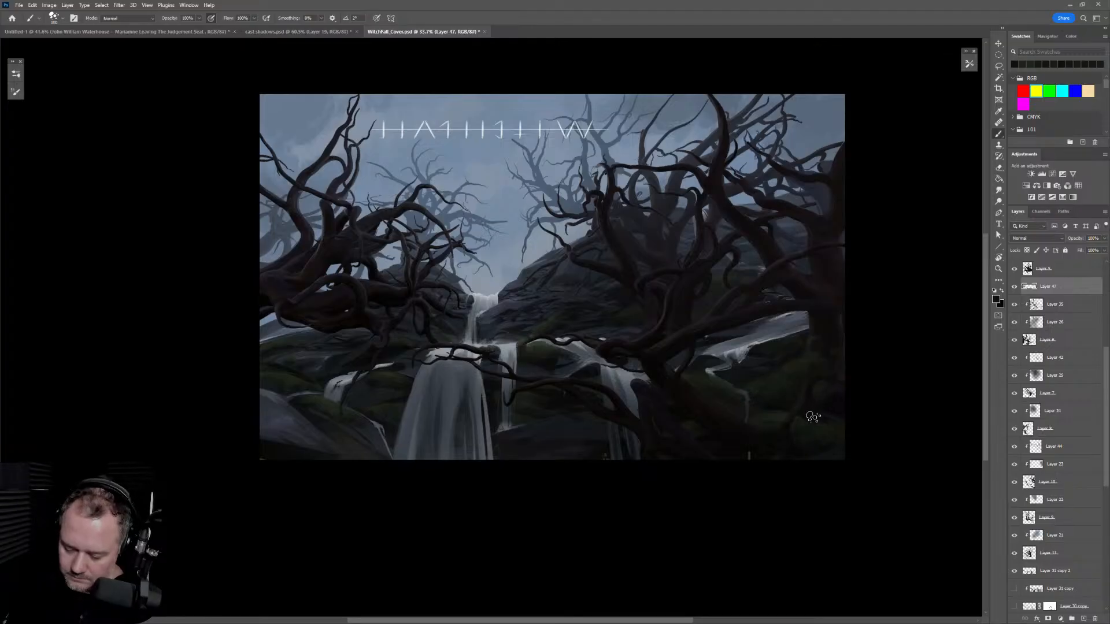
key("h")
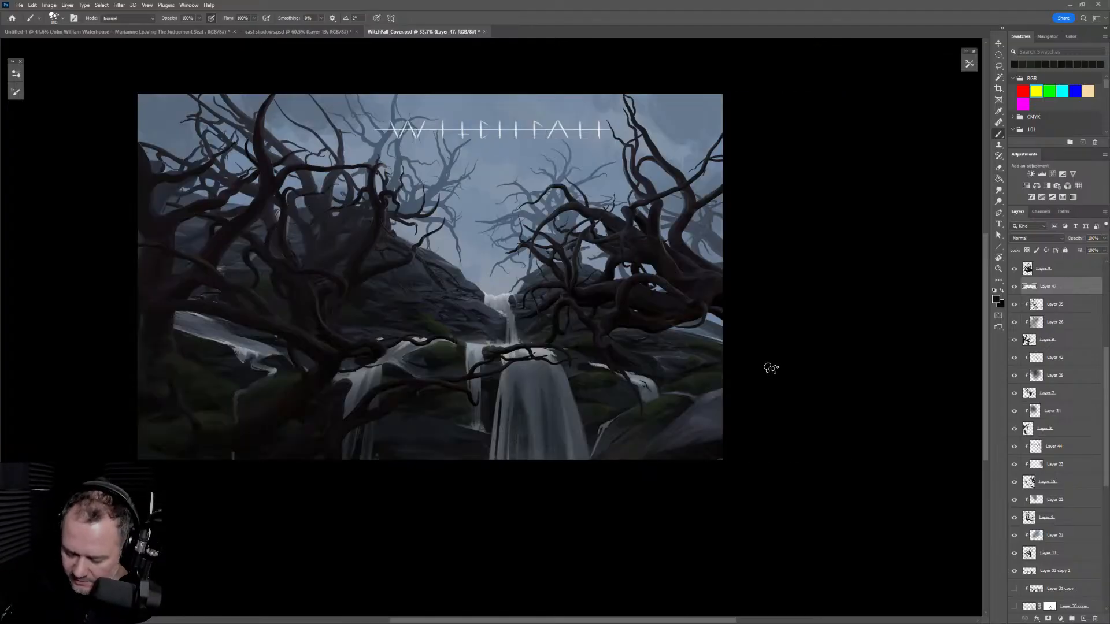
scroll(490, 428, "up", 5)
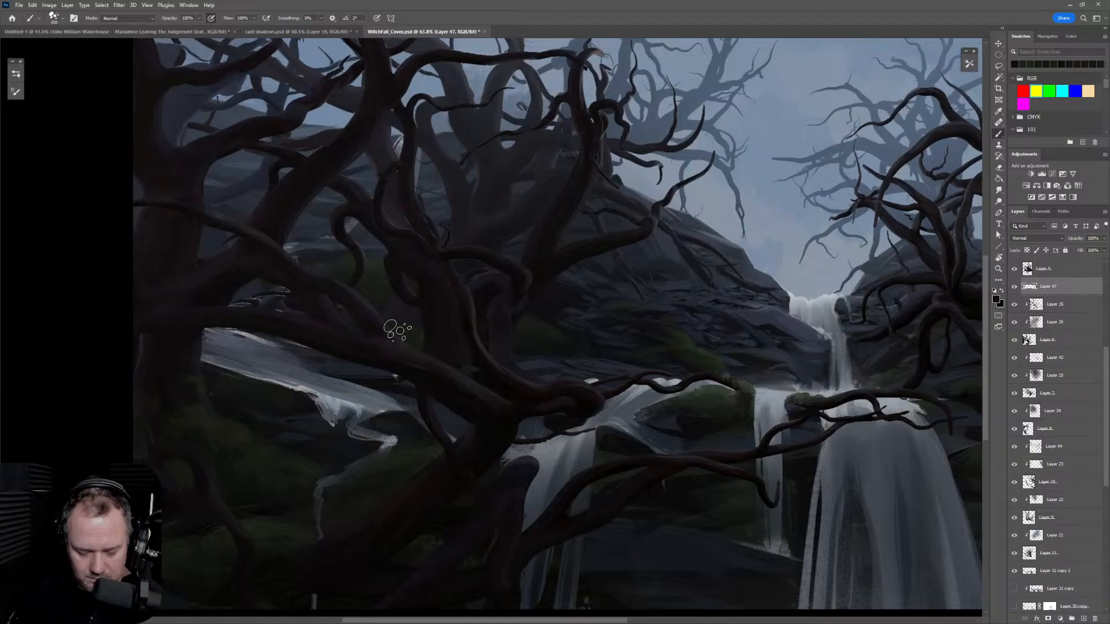
left_click(403, 317, "ctrl")
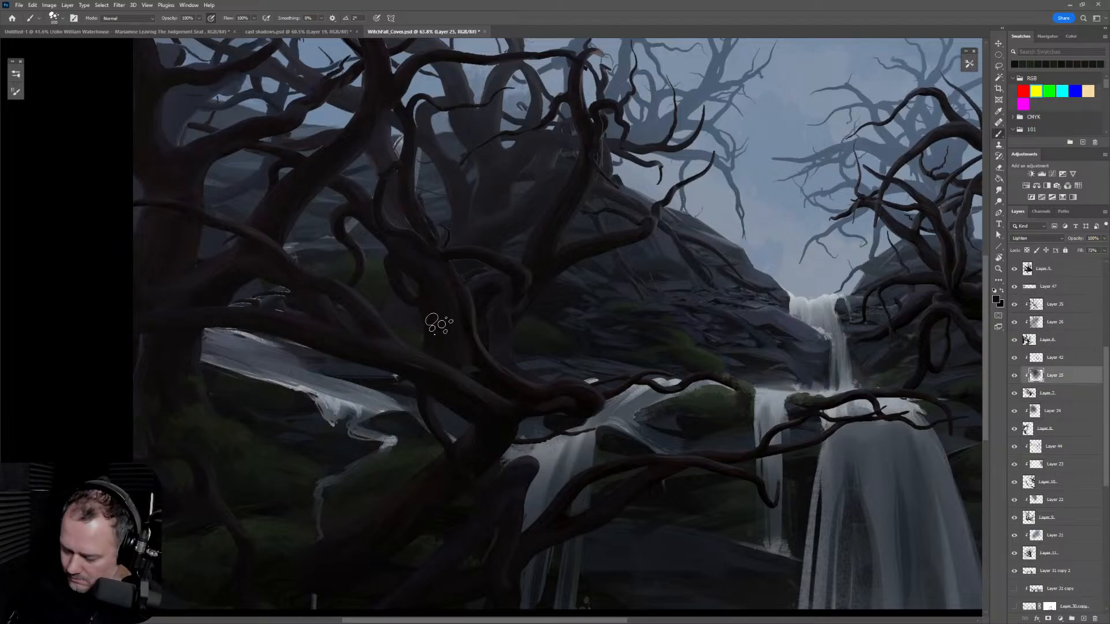
left_click(1065, 359)
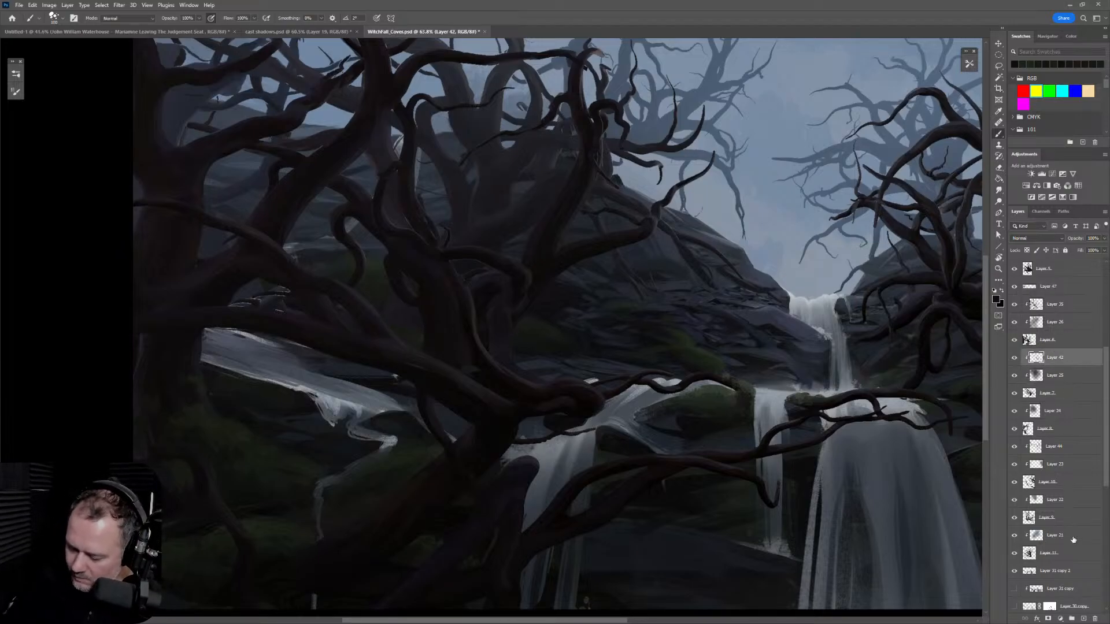
left_click(1080, 617)
Step: Paint dark tones into the gap between the crossing trunks just above the sloping stream, enlarging the brush for the final strokes
left_click_drag(416, 327, 409, 370)
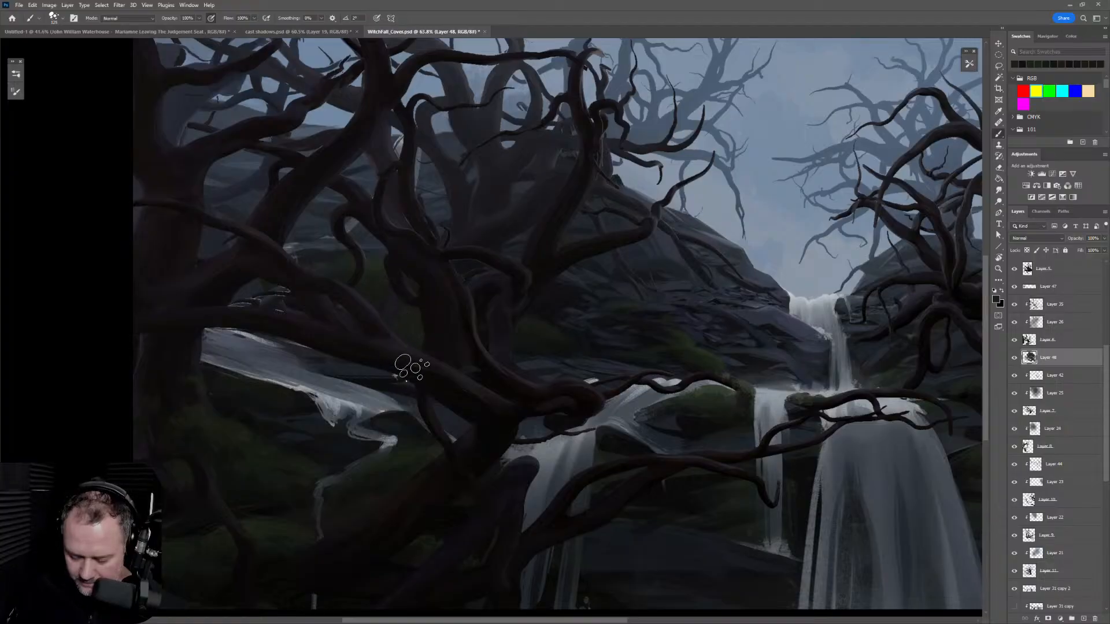
left_click_drag(412, 332, 373, 362)
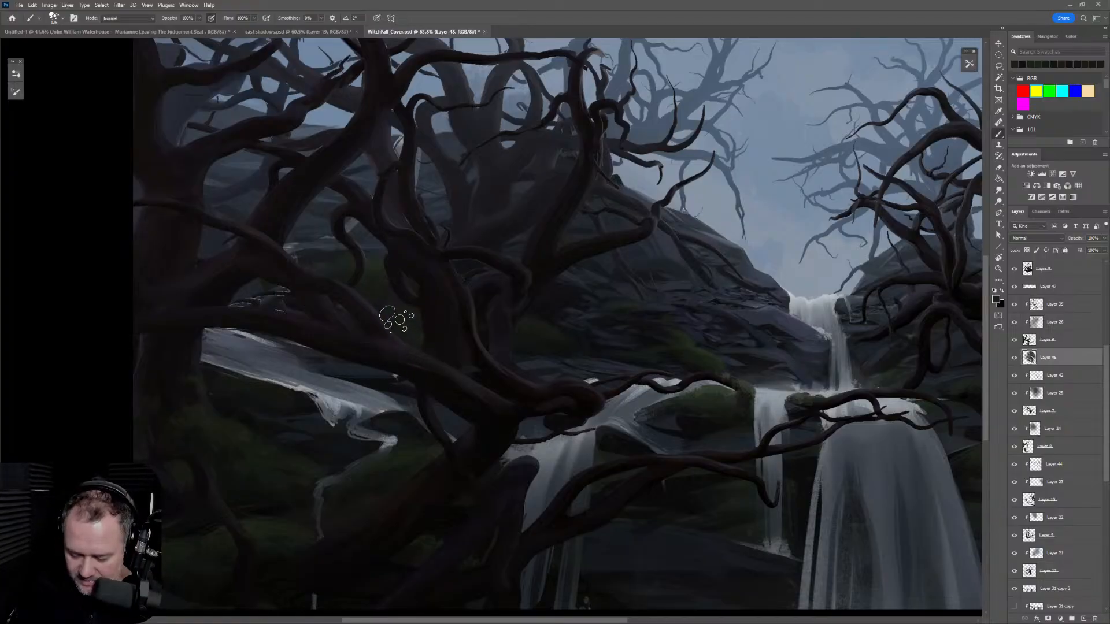
key("bracketright")
mouse_move(385, 385)
left_mouse_down()
mouse_move(417, 366)
mouse_move(417, 344)
mouse_move(383, 338)
mouse_move(374, 372)
mouse_move(412, 331)
left_mouse_up()
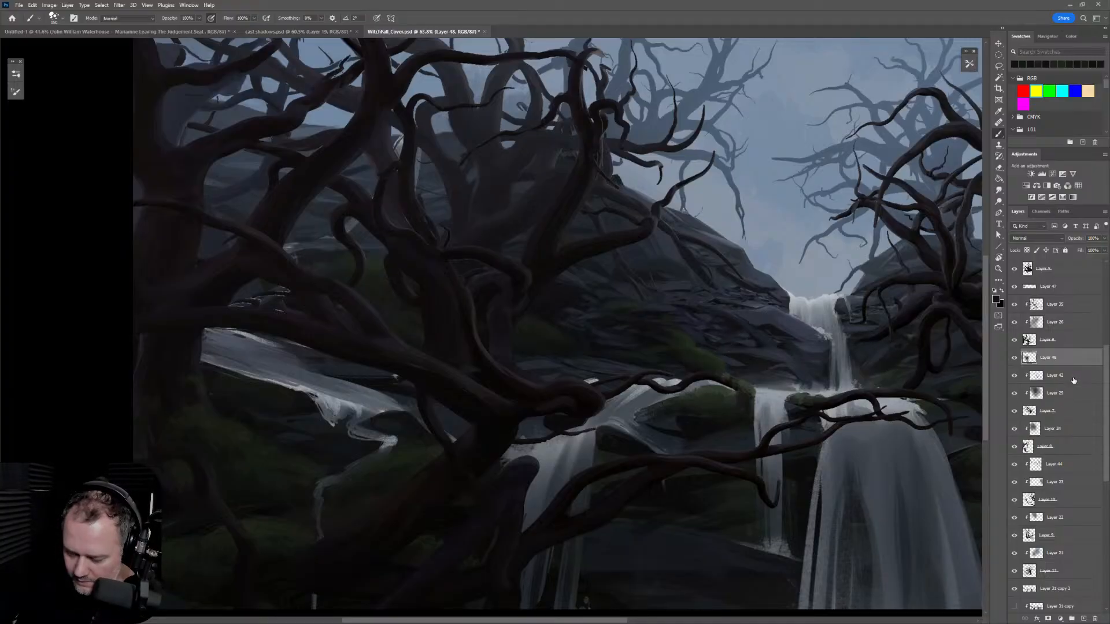
Step: On Layer 7, darken the area behind the slanting trunk on the hillside with a smaller brush
left_click(1061, 413)
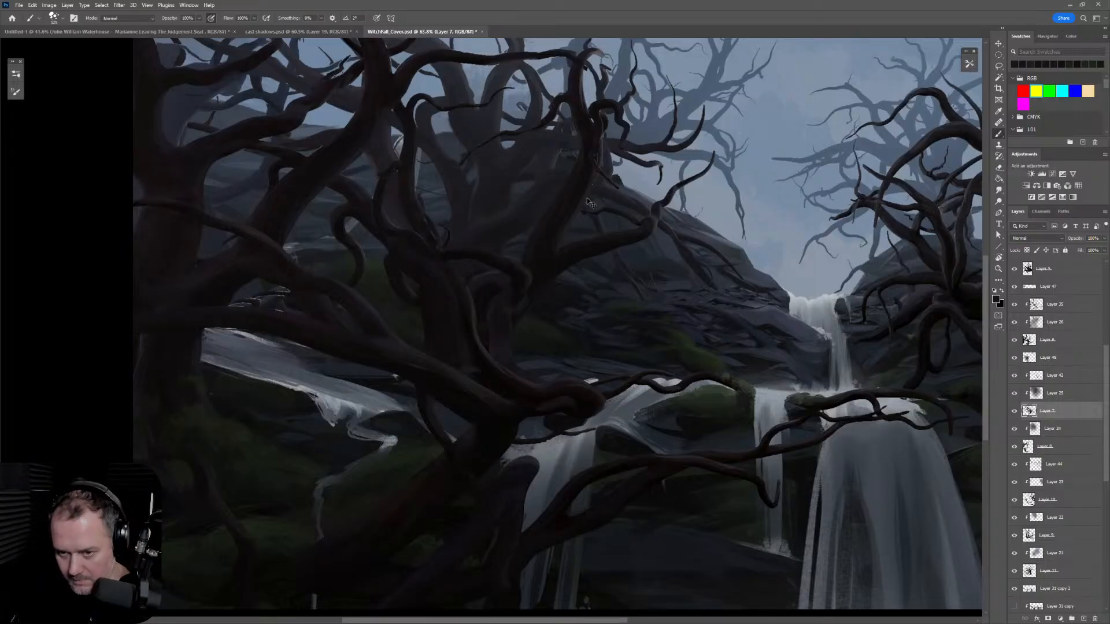
left_click_drag(556, 183, 611, 175)
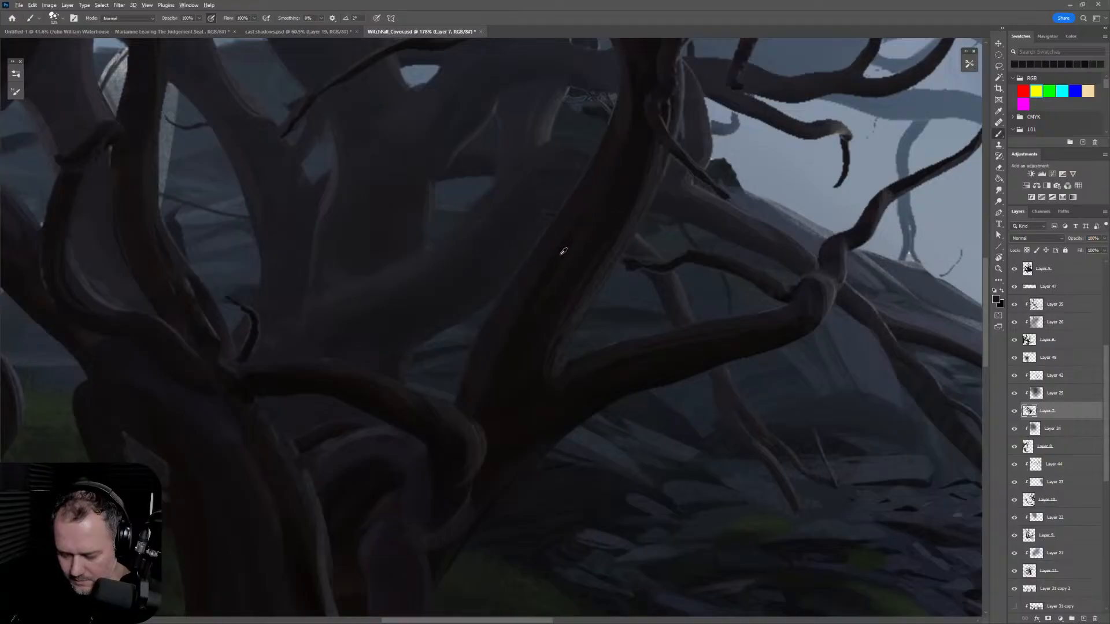
key("bracketleft")
key("bracketleft")
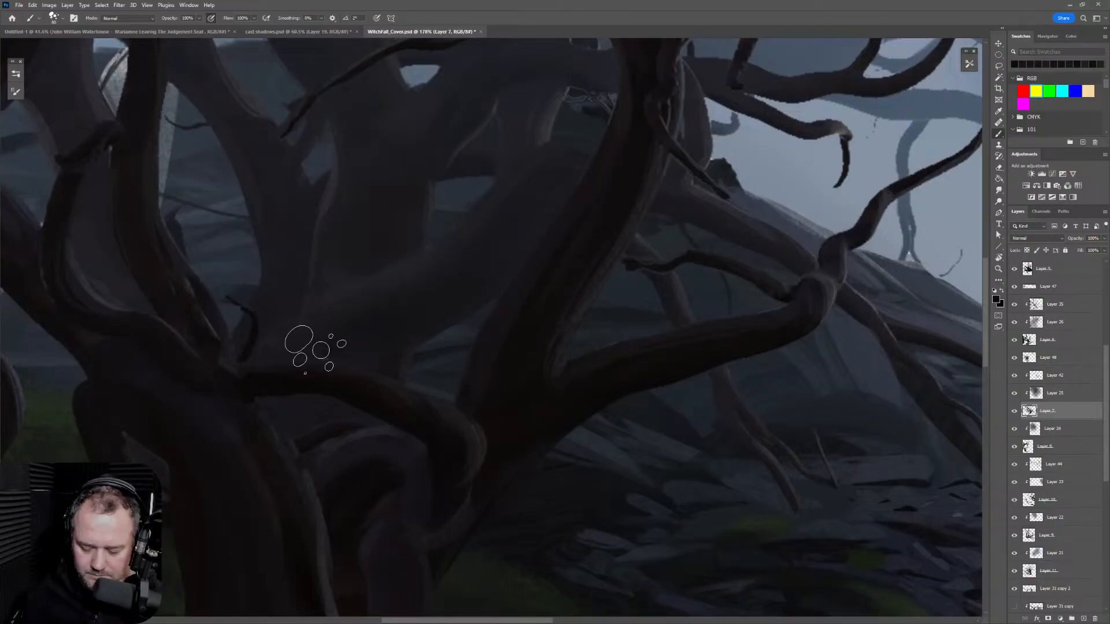
key("z")
mouse_move(565, 367)
left_mouse_down()
mouse_move(512, 399)
mouse_move(555, 389)
left_mouse_up()
key("b")
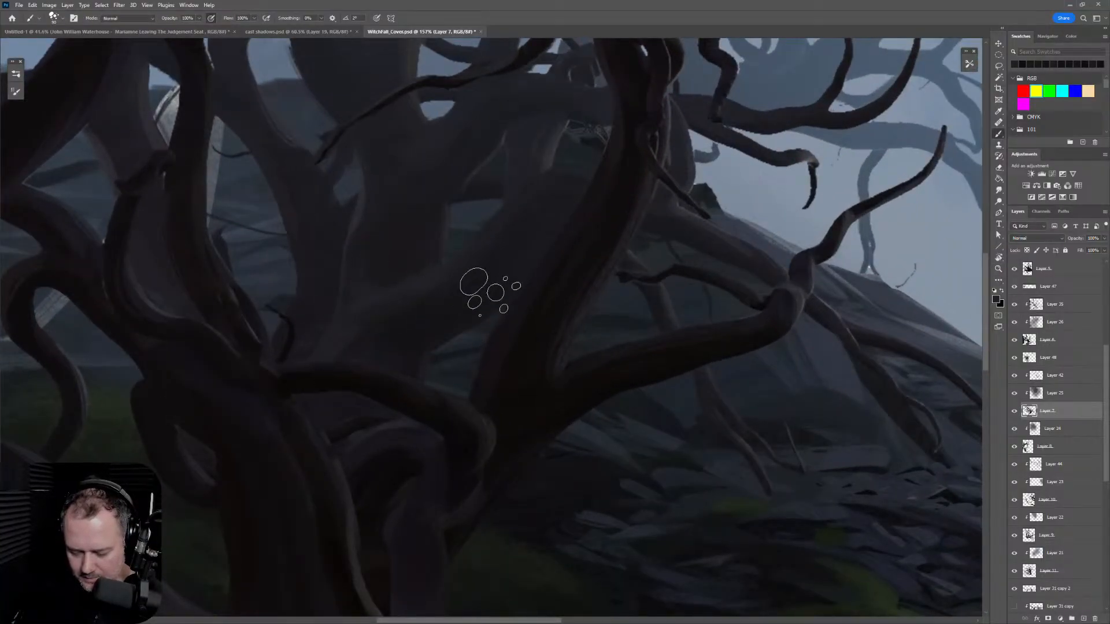
key("z")
mouse_move(551, 367)
left_mouse_down()
mouse_move(510, 415)
mouse_move(667, 403)
left_mouse_up()
key("b")
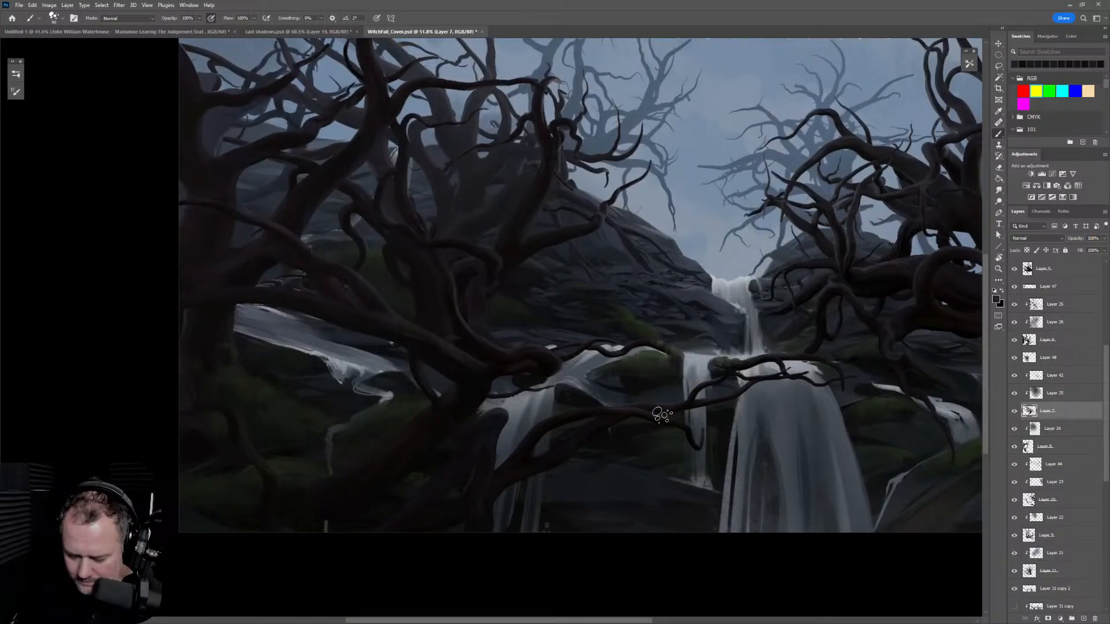
Step: On Layer 27, paint grey and dark tones with a small brush onto the thick branch behind the curled one, beneath the crossing limb
scroll(659, 457, "down", 2)
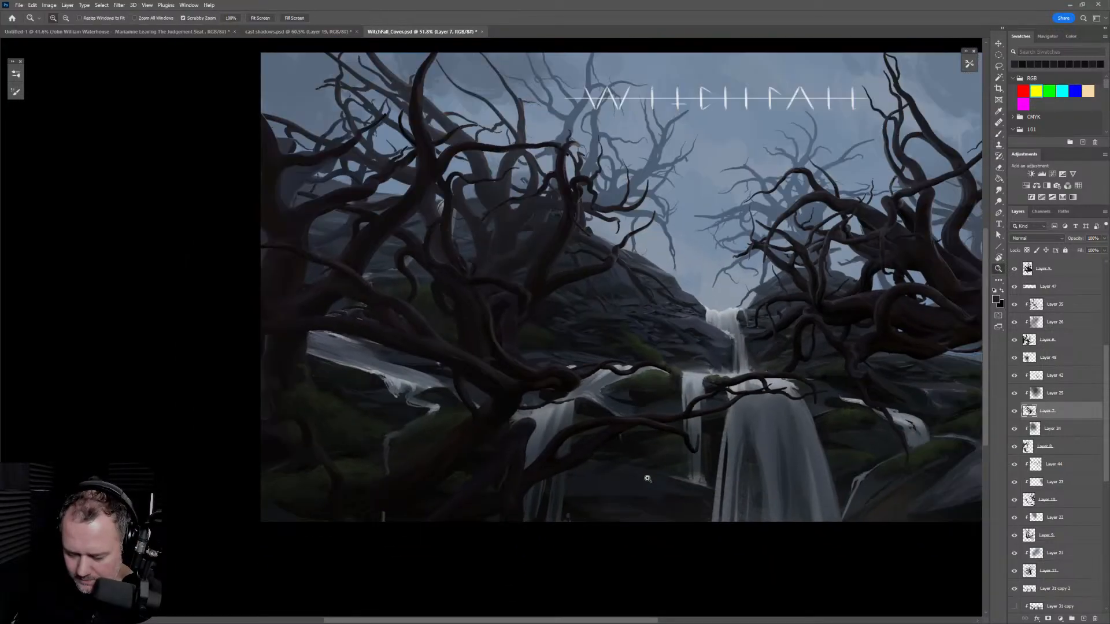
mouse_move(873, 446)
left_mouse_down()
mouse_move(703, 452)
mouse_move(717, 477)
left_mouse_up()
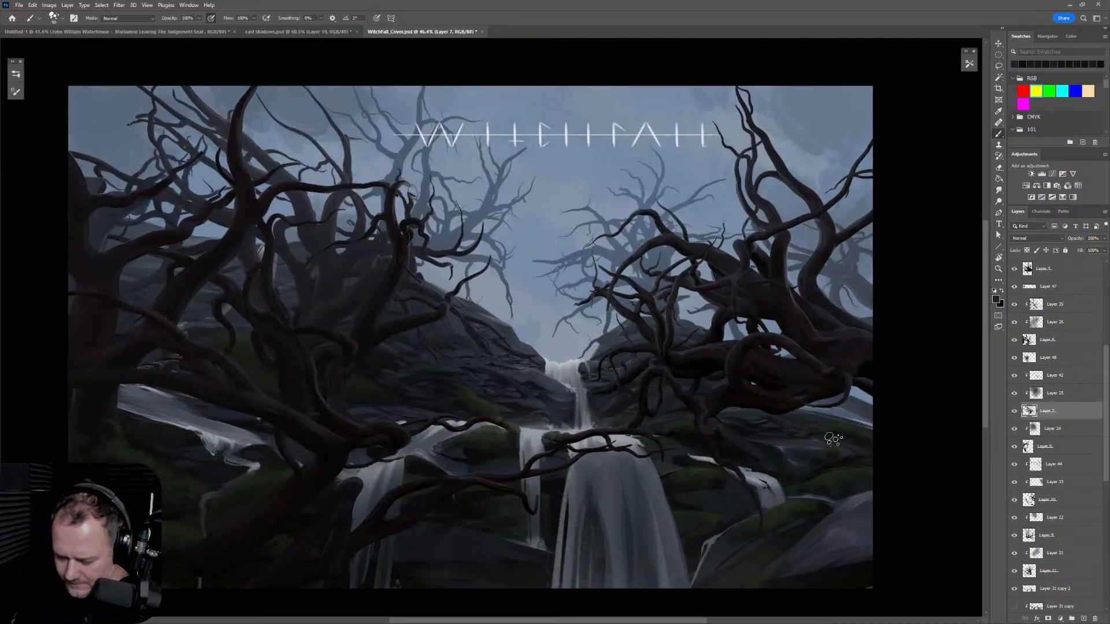
left_click_drag(756, 237, 768, 263)
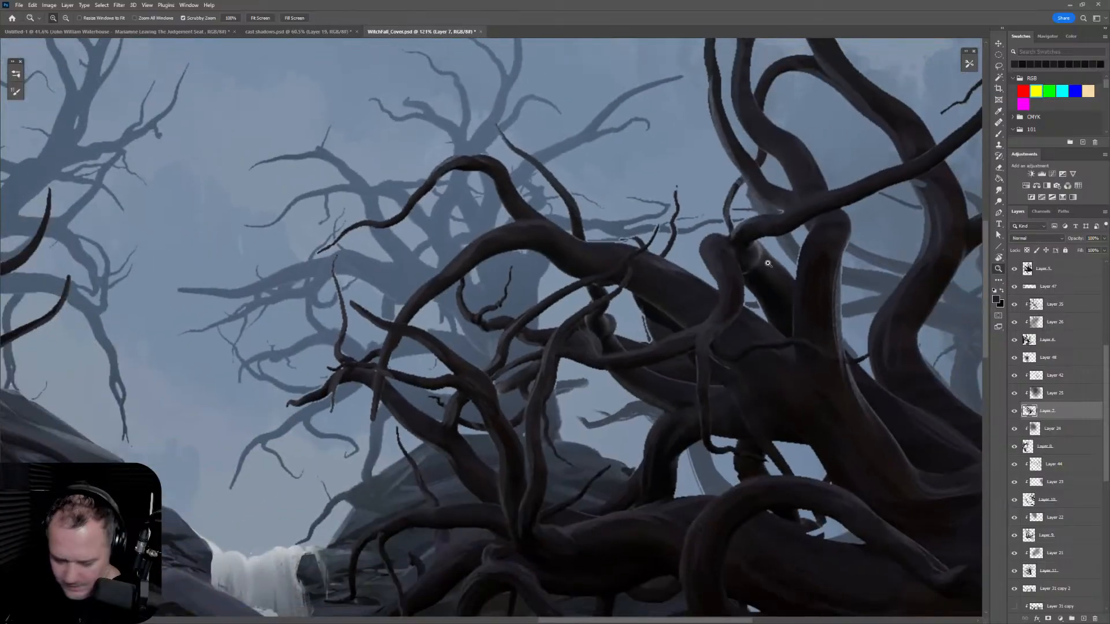
left_click(769, 272, "ctrl")
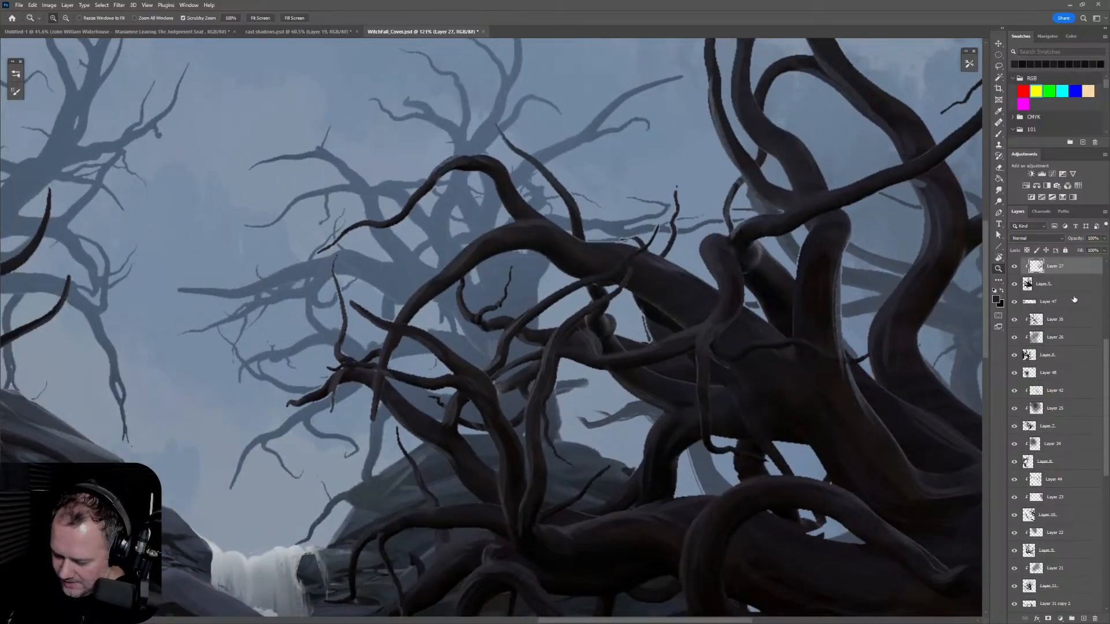
scroll(1108, 372, "up", 3)
key("b")
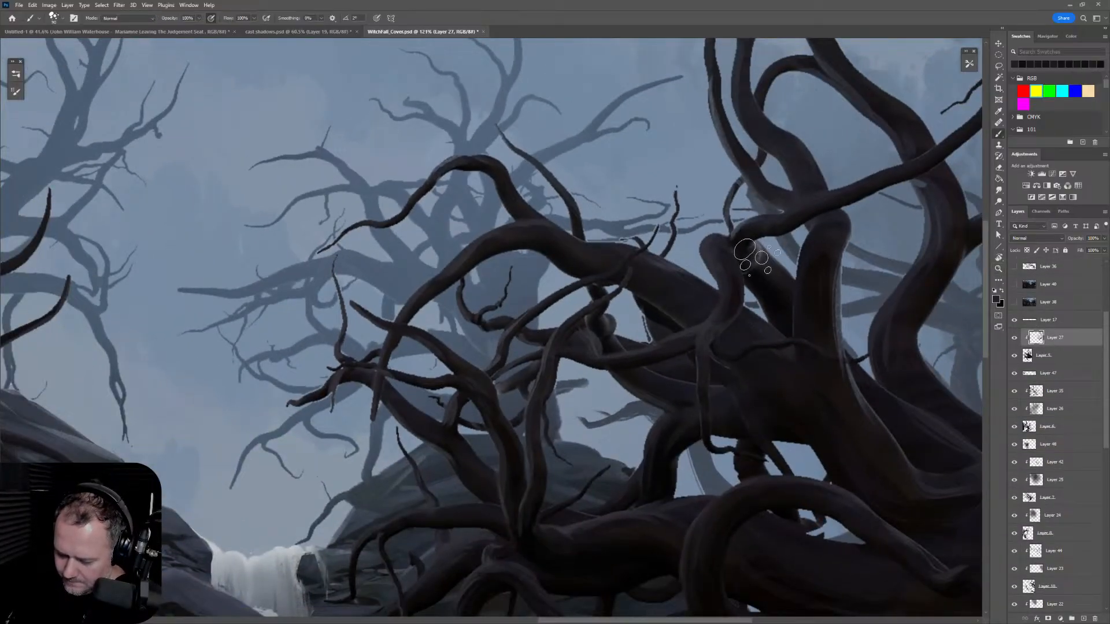
key("bracketleft")
key("bracketleft")
key("bracketleft")
key("bracketleft")
key("bracketleft")
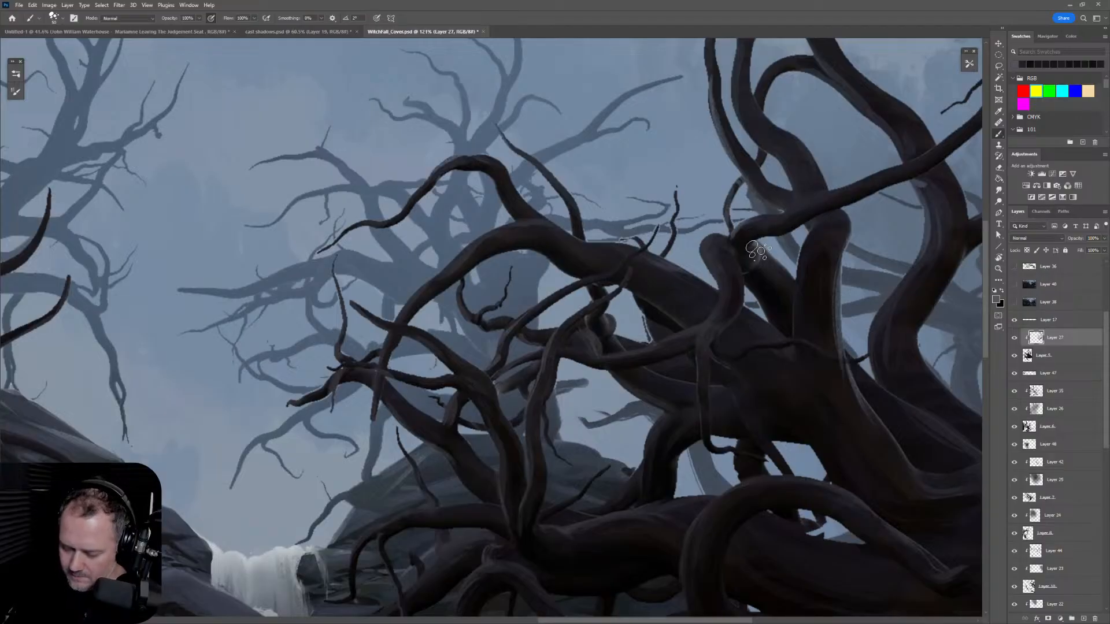
mouse_move(755, 269)
left_mouse_down()
mouse_move(779, 229)
mouse_move(759, 246)
mouse_move(800, 300)
mouse_move(749, 262)
mouse_move(749, 243)
mouse_move(766, 264)
mouse_move(755, 273)
mouse_move(744, 237)
left_mouse_up()
left_click(779, 277, "alt")
key("bracketright")
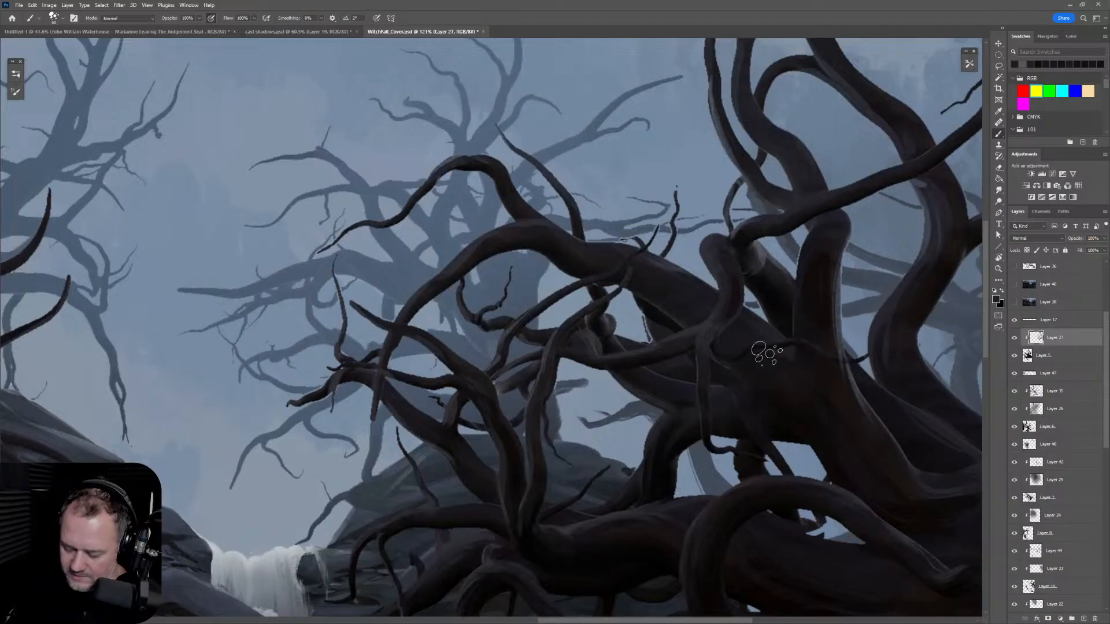
Step: Erase the stray thin dark sliver from Layer 10 in the sky gap between the twisted tree's branches
key("z")
left_click(722, 330)
key("b")
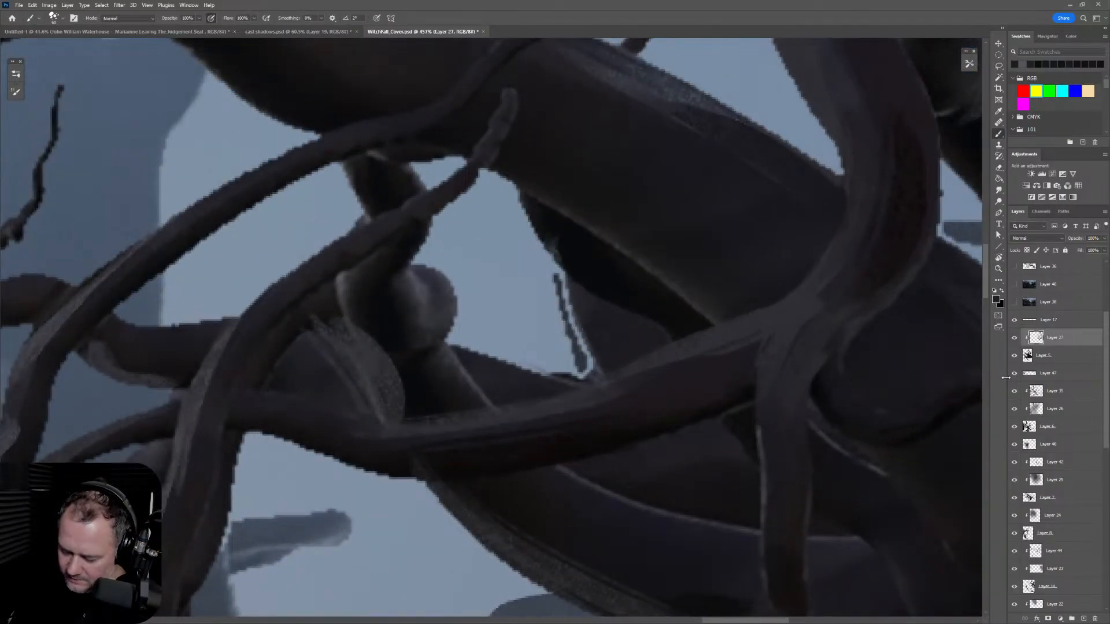
left_click(1013, 356)
left_click(1013, 357)
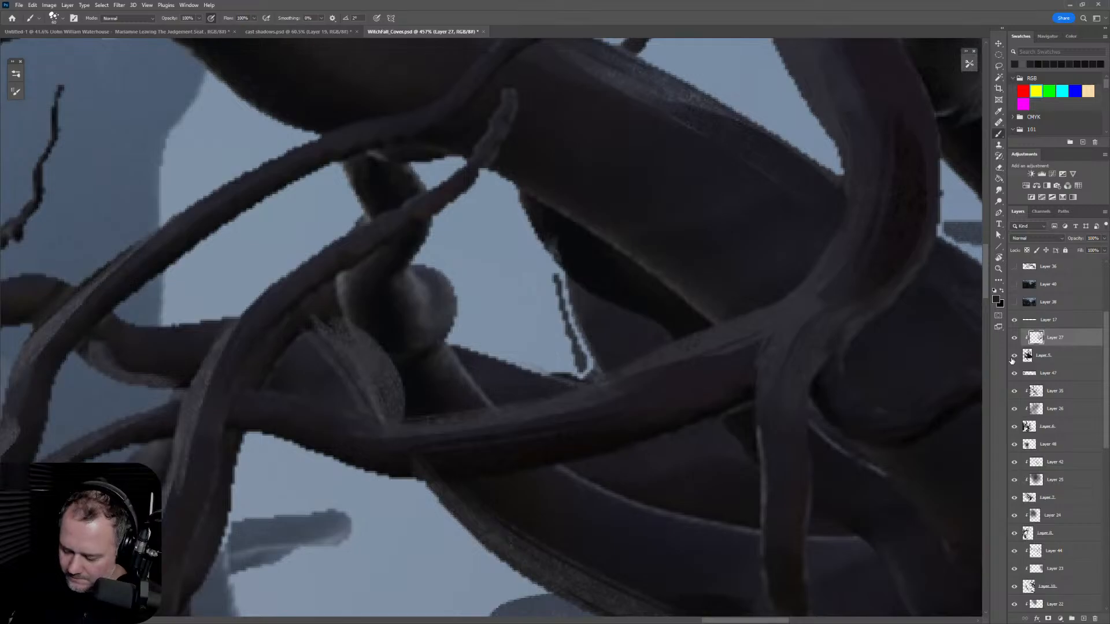
left_click(581, 367, "ctrl")
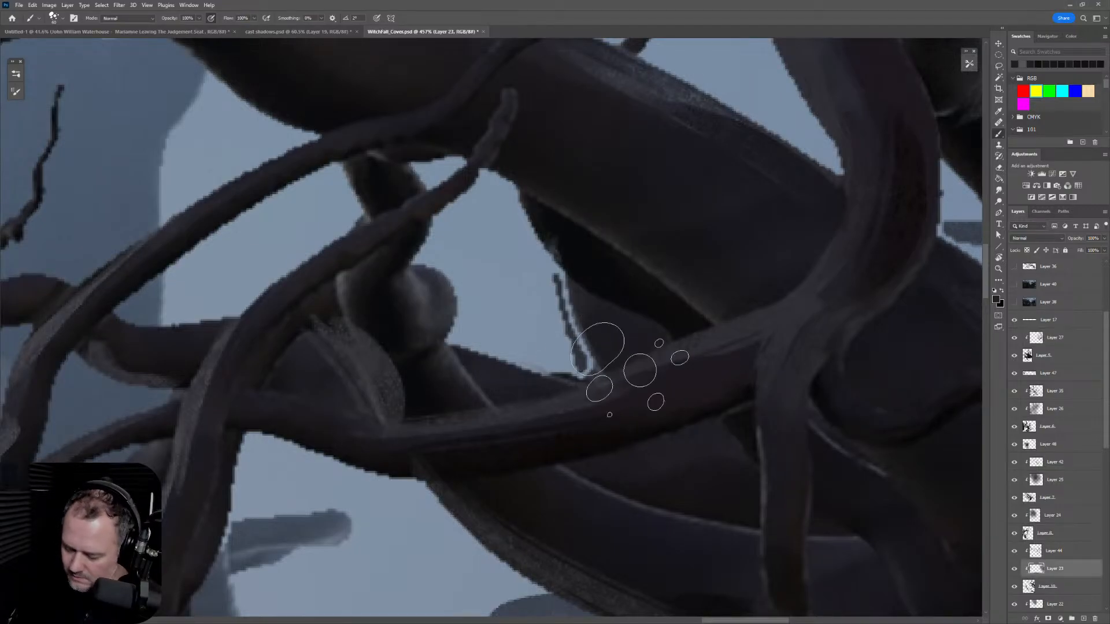
left_click(1053, 589)
key("e")
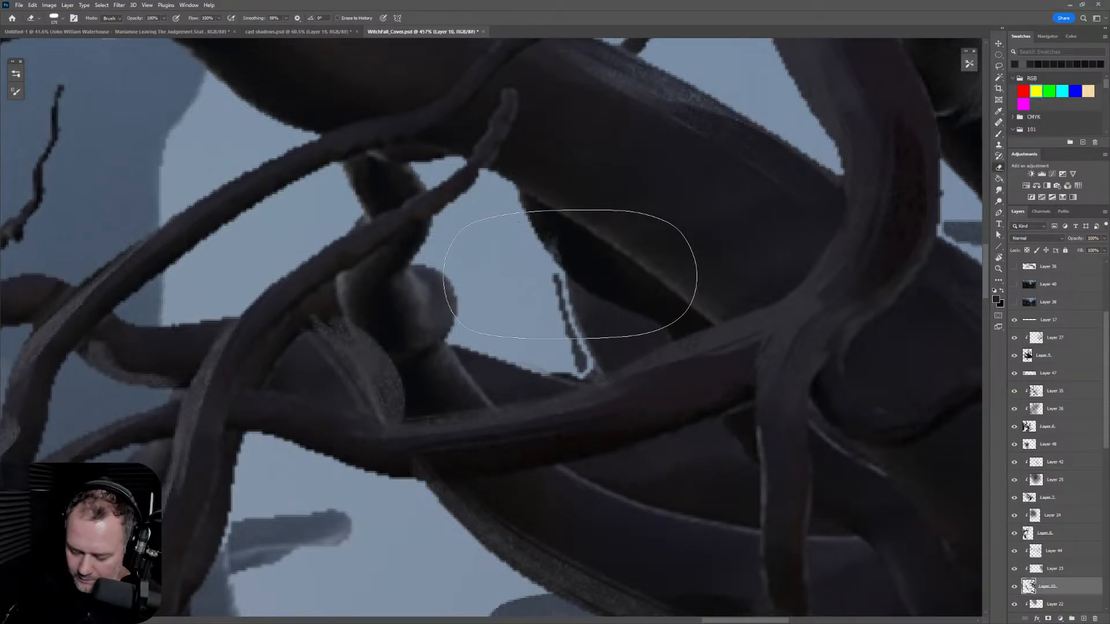
left_click_drag(584, 286, 587, 309)
left_click_drag(608, 422, 607, 441)
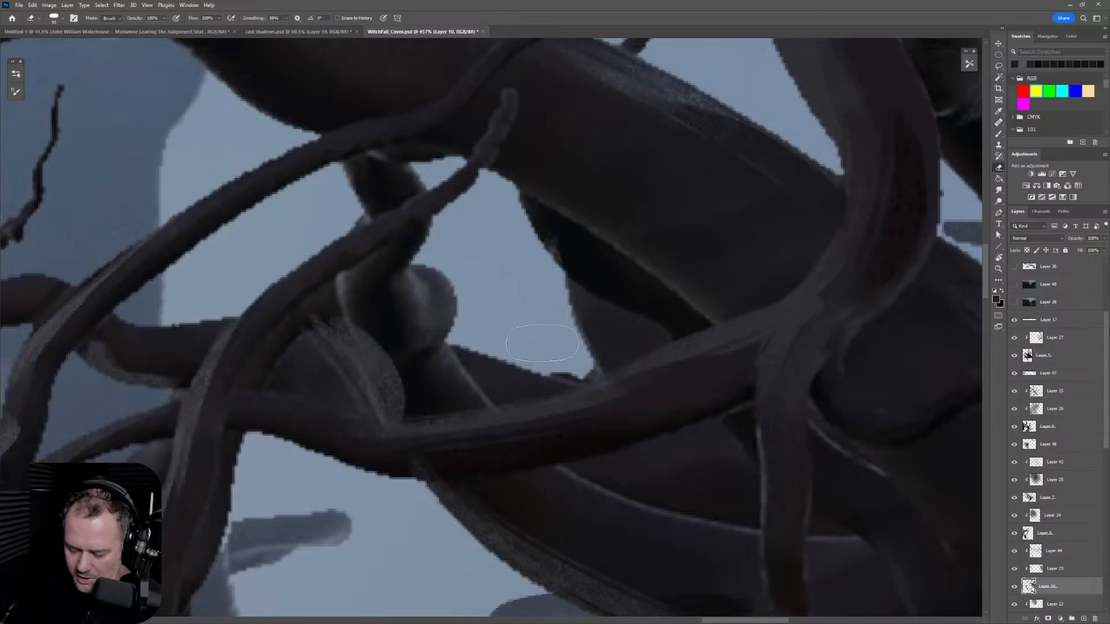
Step: On Layer 11, touch up the distant blue branches behind the thin twigs using a sampled colour and small brush, undoing the last stroke
scroll(550, 409, "down", 3)
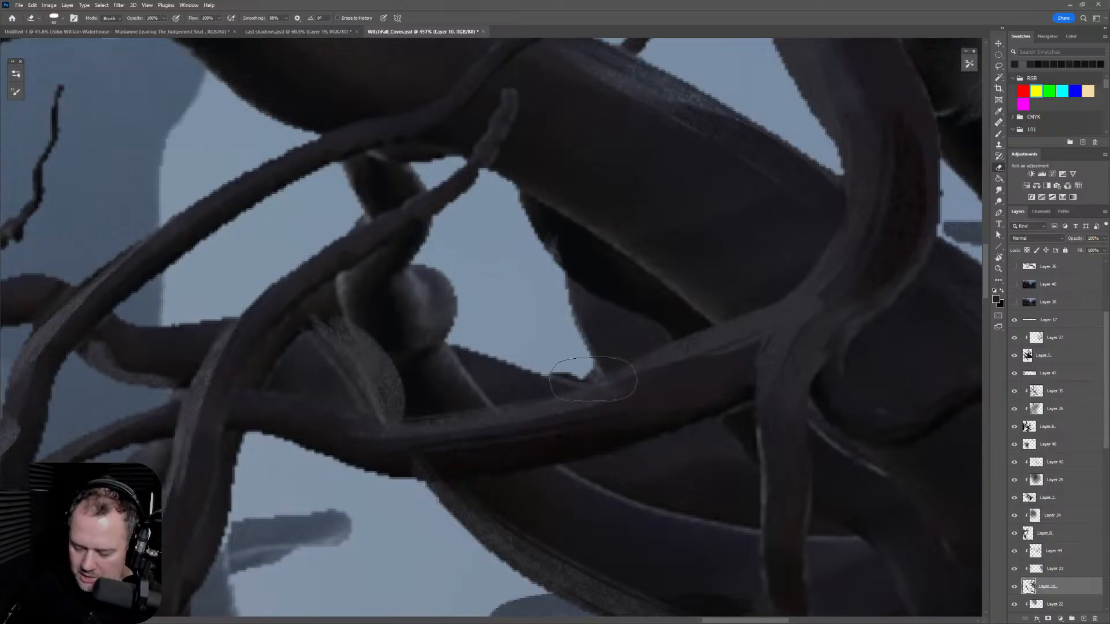
scroll(770, 432, "down", 5)
left_click_drag(771, 432, 699, 203)
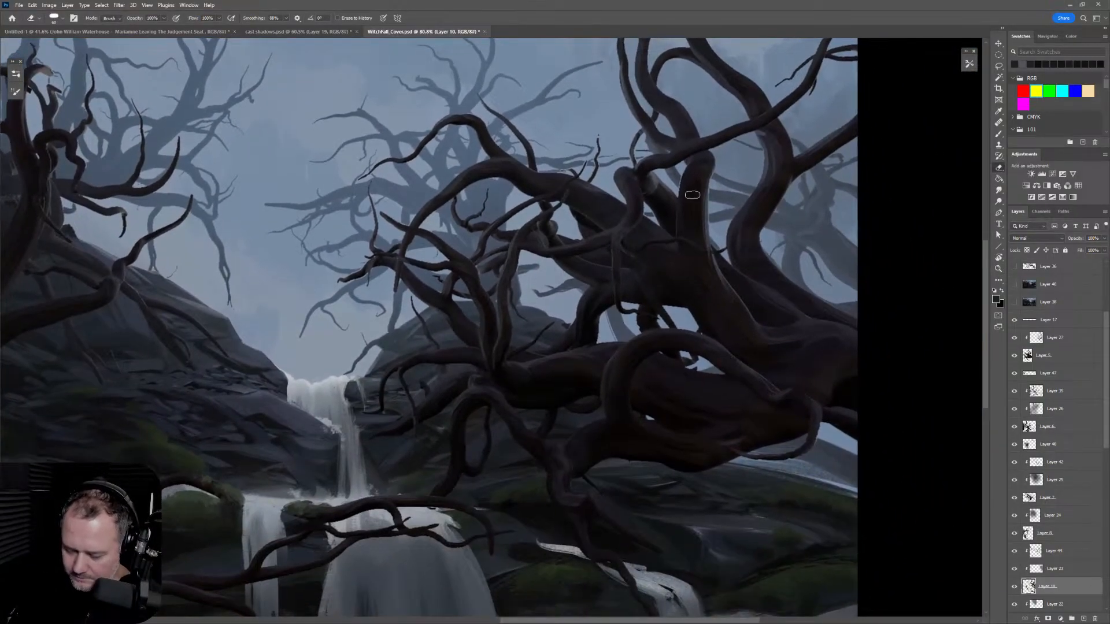
key("b")
scroll(667, 120, "up", 6)
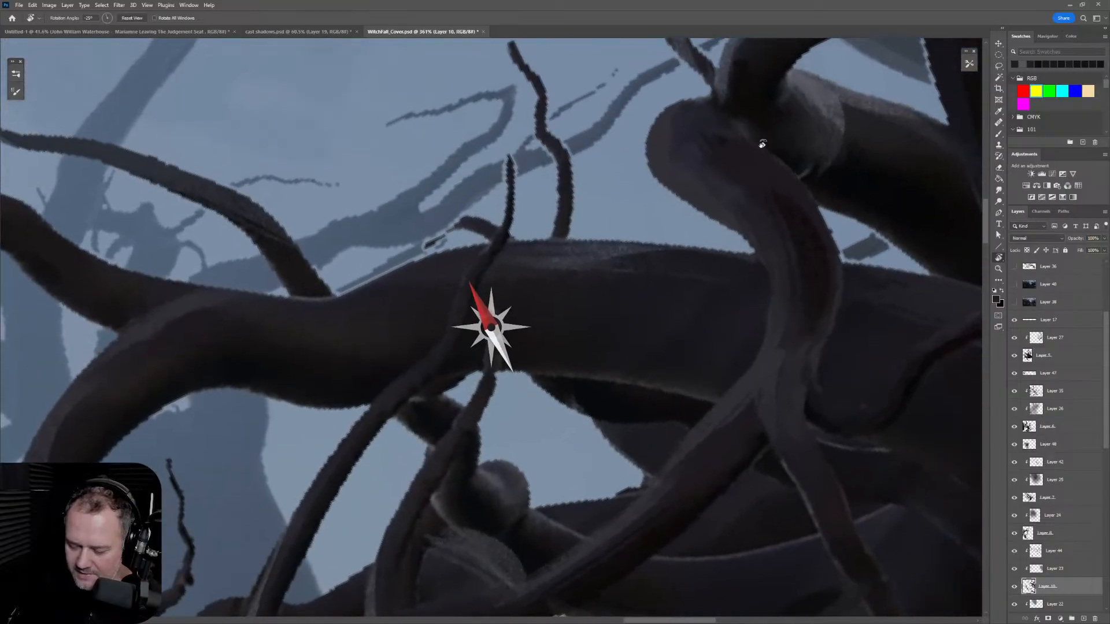
left_click(471, 182, "ctrl")
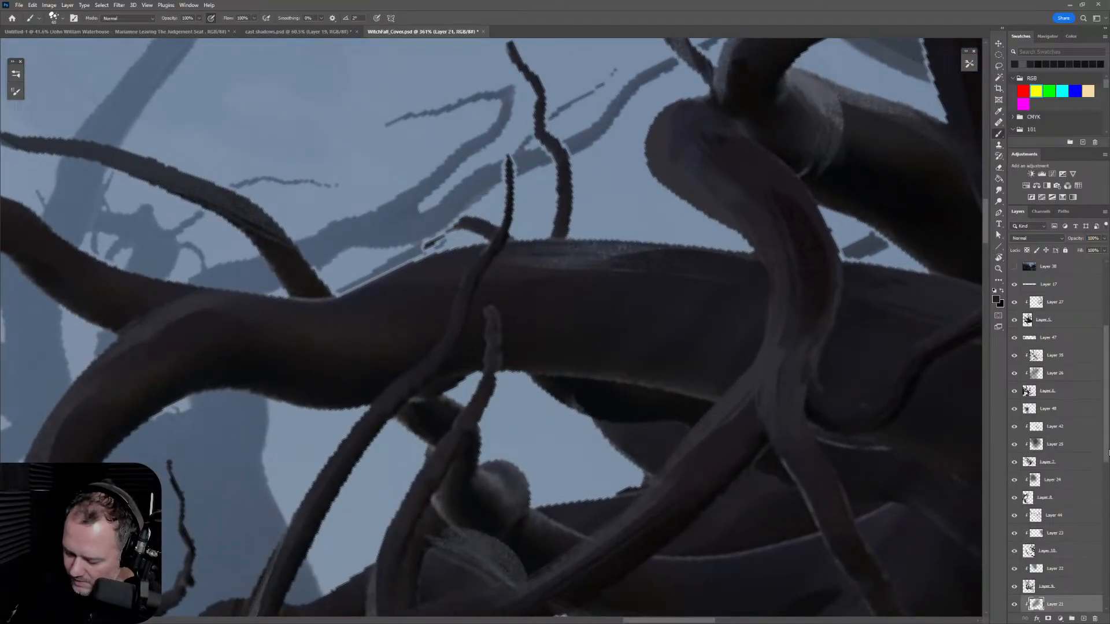
scroll(1109, 452, "down", 3)
left_click(1068, 524)
key("bracketleft")
key("bracketleft")
key("bracketleft")
key("bracketleft")
key("bracketleft")
key("bracketleft")
key("bracketleft")
left_click(525, 156, "alt")
left_click_drag(478, 190, 543, 154)
key("ctrl+z")
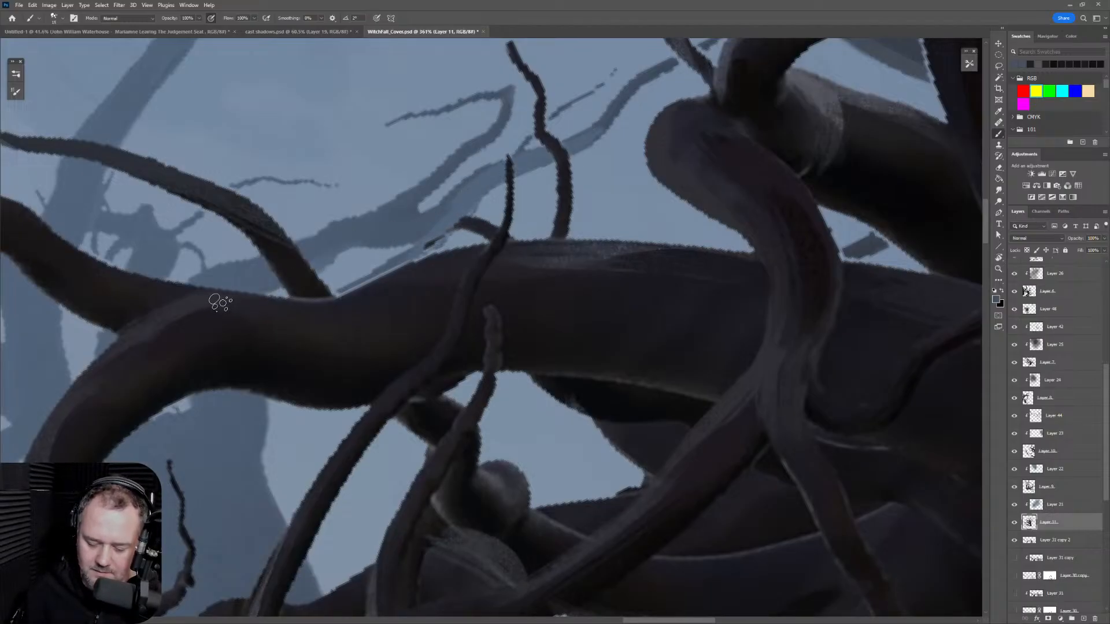
Step: Examine the twisted tree's finer branches up close, straighten the canvas and review the whole cover
key("z")
mouse_move(531, 219)
left_mouse_down()
mouse_move(450, 257)
mouse_move(644, 341)
left_mouse_up()
key("r")
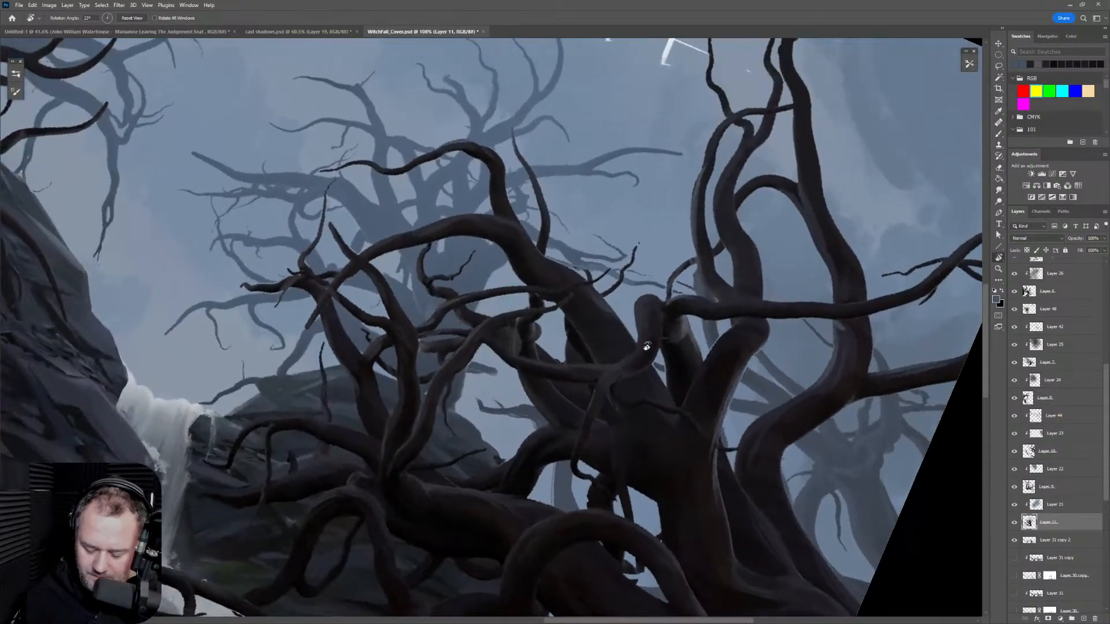
key("b")
scroll(375, 239, "up", 4)
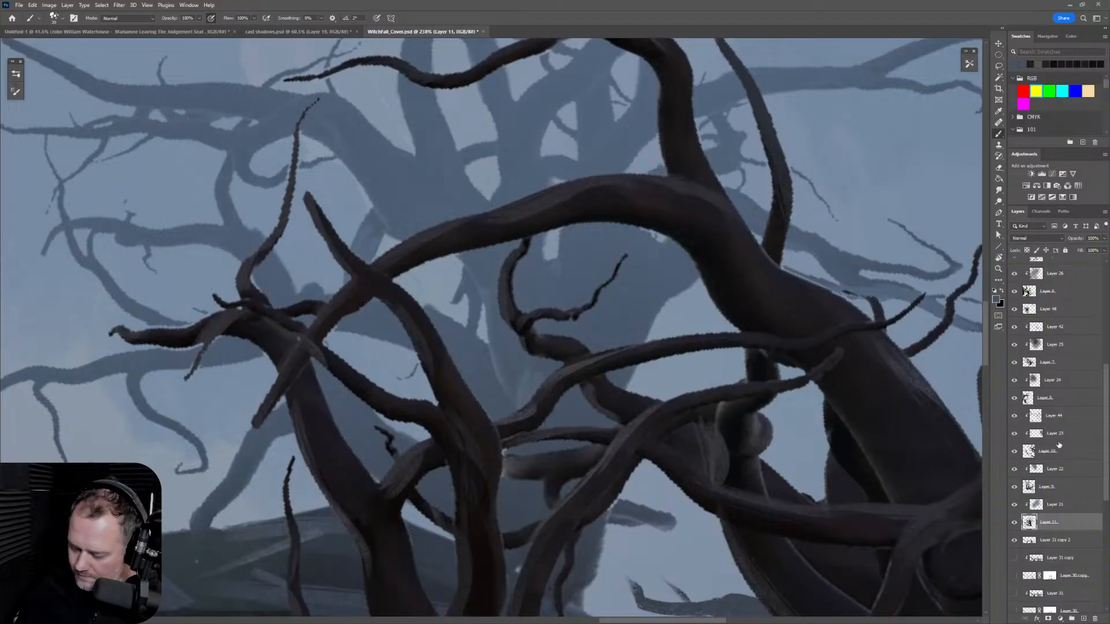
mouse_move(1104, 425)
left_mouse_down()
mouse_move(1105, 365)
mouse_move(1105, 400)
left_mouse_up()
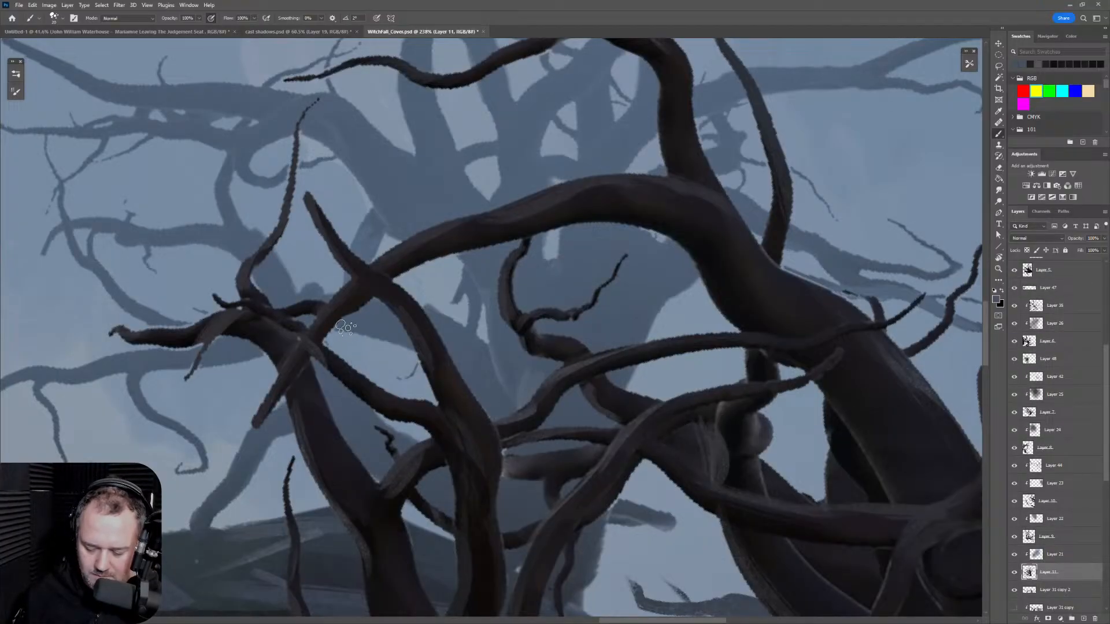
scroll(558, 404, "down", 5)
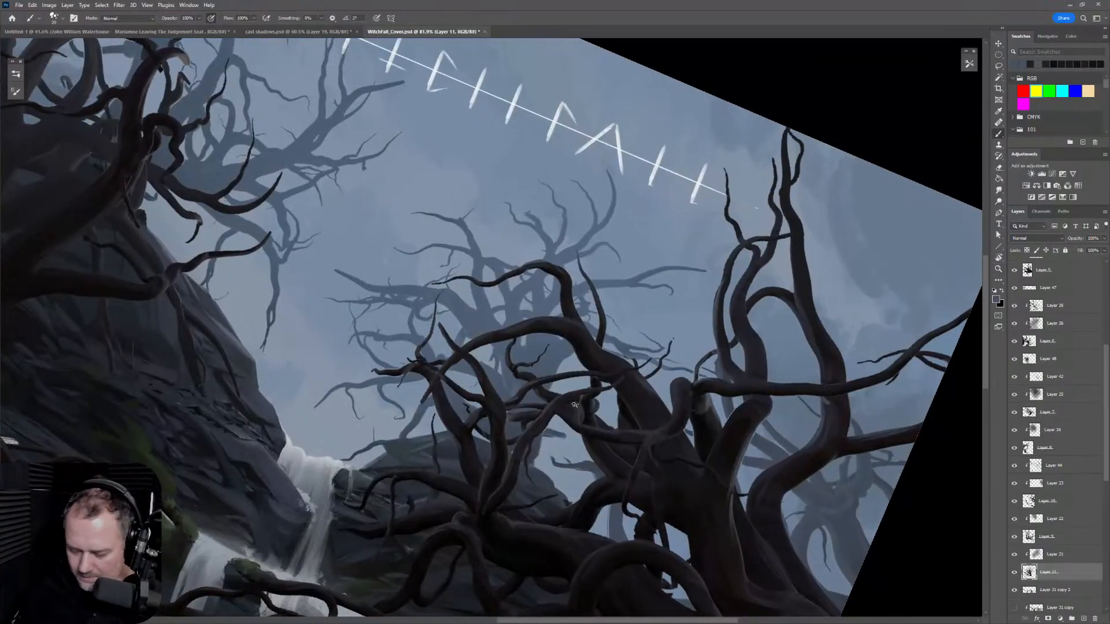
key("r")
left_click_drag(768, 486, 822, 440)
key("z")
left_click_drag(803, 501, 818, 410)
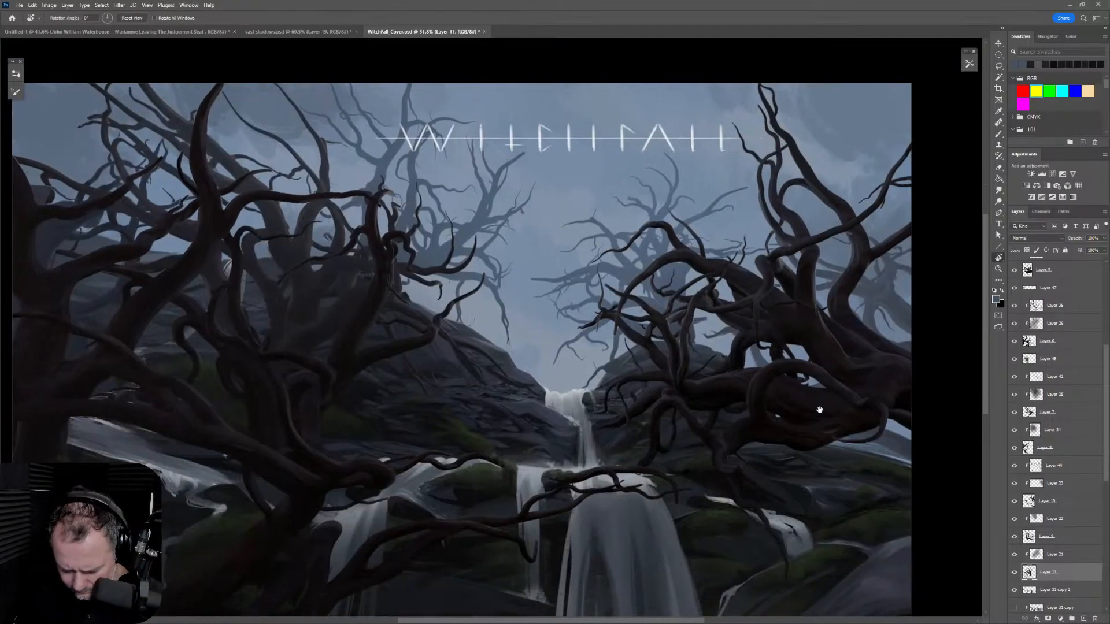
Step: Hide the title lettering on Layer 17 and review the cover upside down and upright
left_click_drag(805, 499, 787, 442)
key("z")
left_click_drag(806, 401, 786, 402)
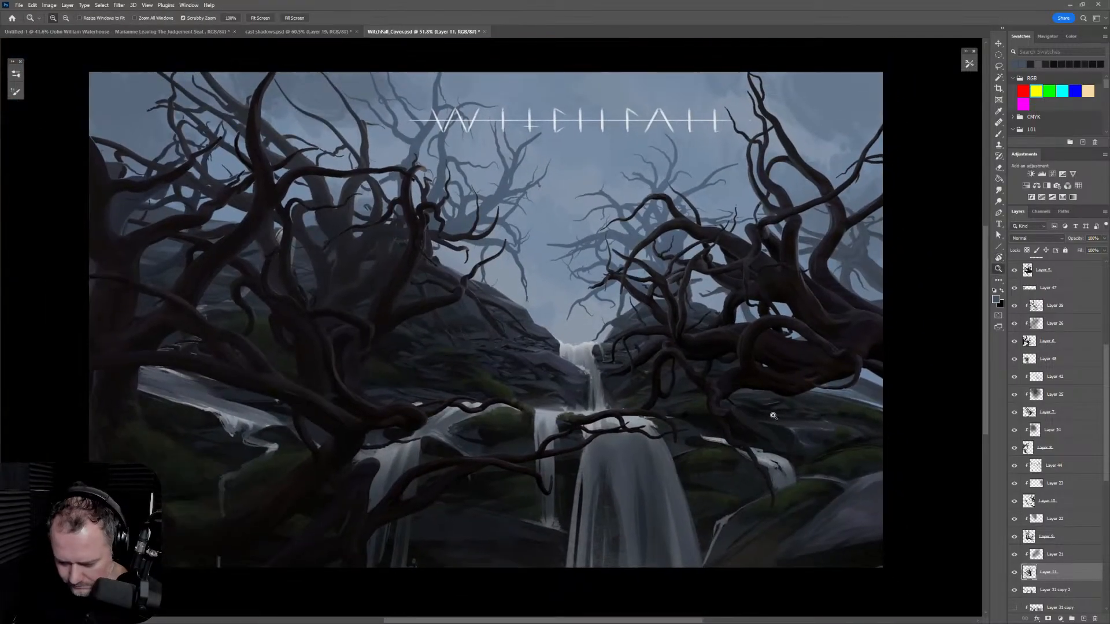
scroll(1041, 393, "up", 5)
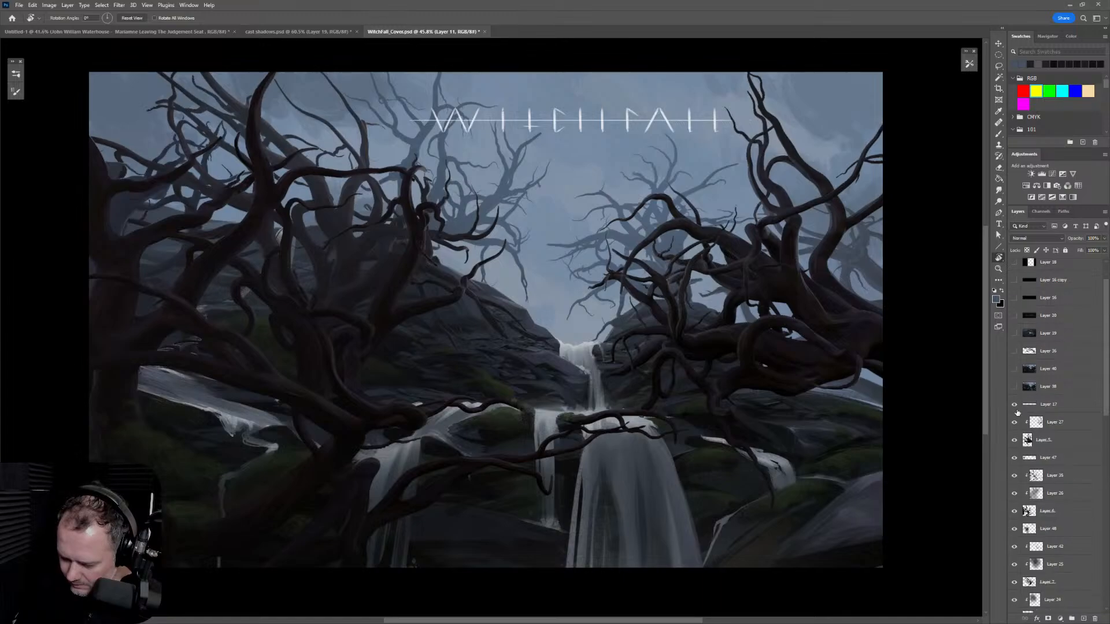
left_click_drag(685, 314, 453, 412)
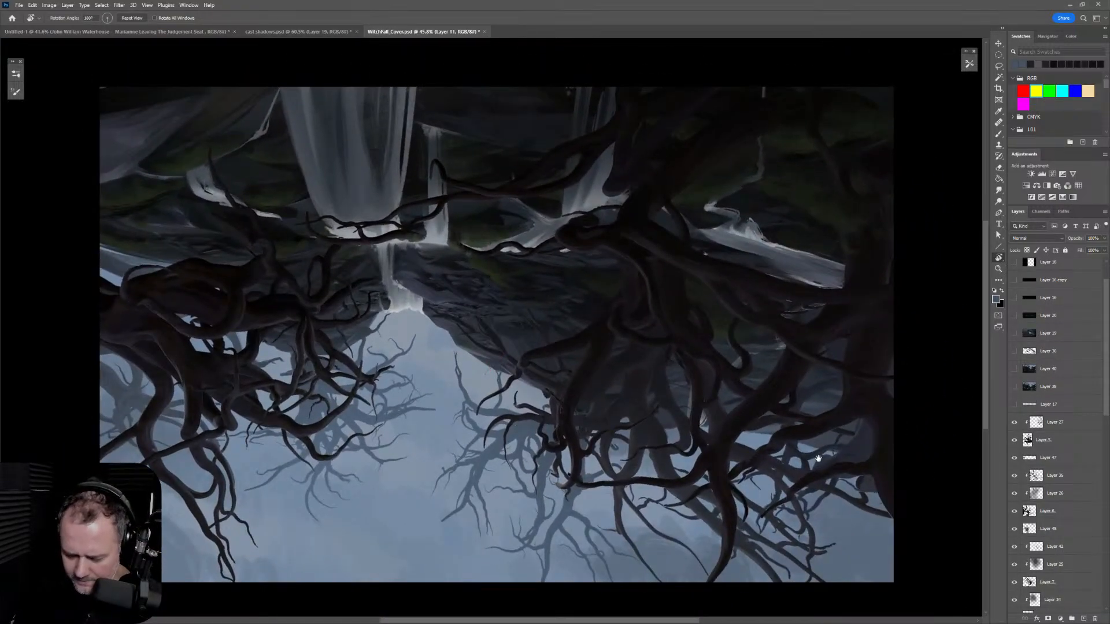
left_click_drag(817, 460, 835, 450)
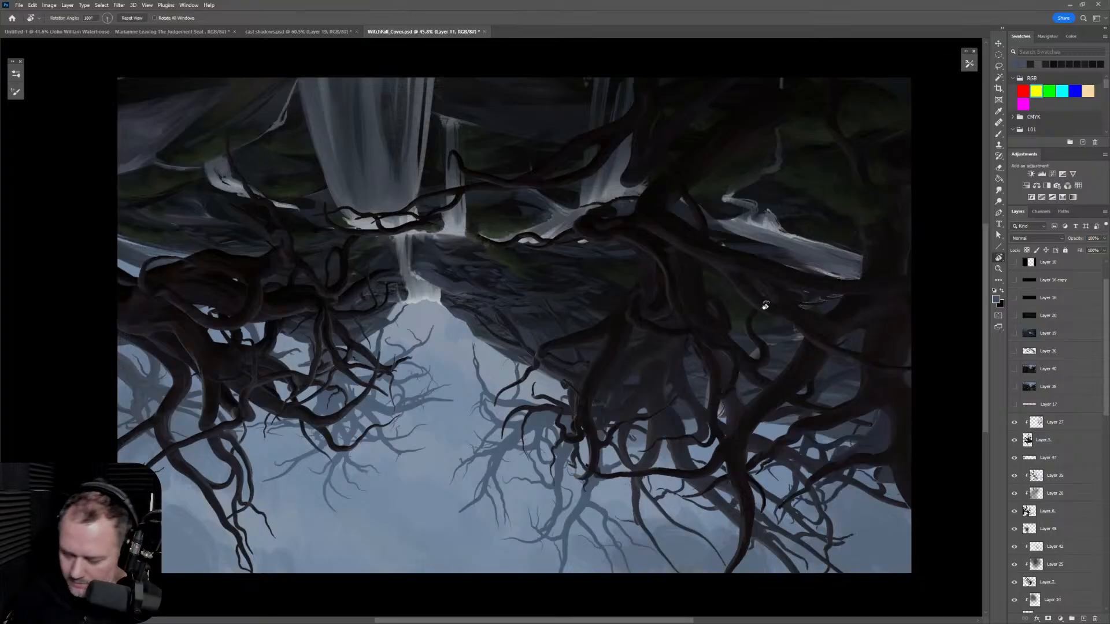
mouse_move(801, 215)
left_mouse_down()
mouse_move(818, 248)
mouse_move(377, 454)
mouse_move(379, 373)
left_mouse_up()
key("z")
left_click(741, 426)
key("r")
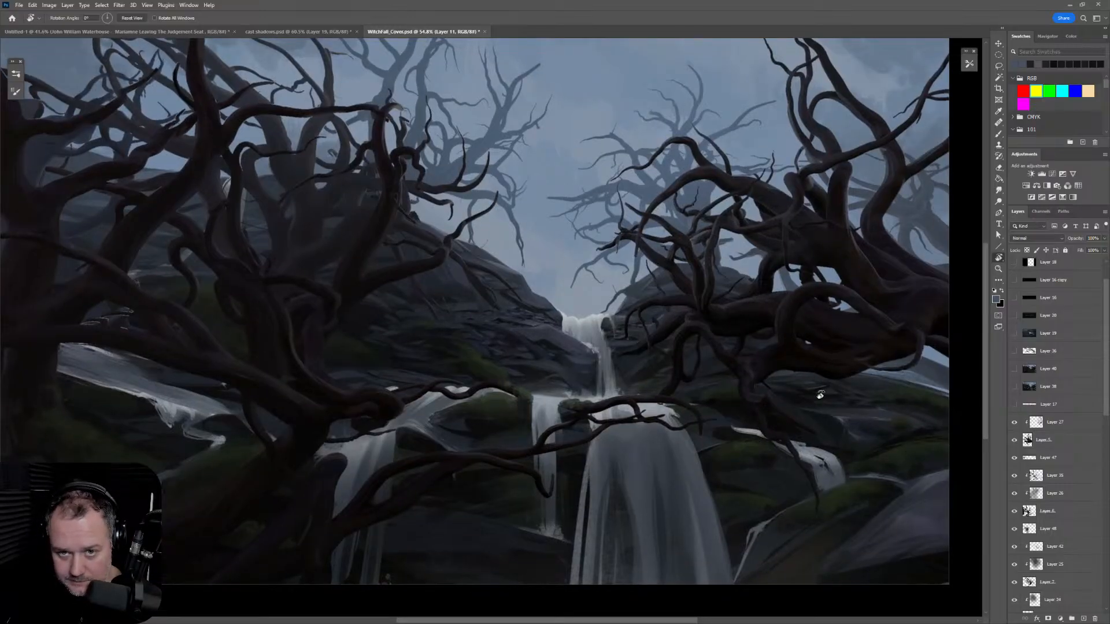
Step: Add a new layer above Layer 27 and set its blend mode to Multiply
key("b")
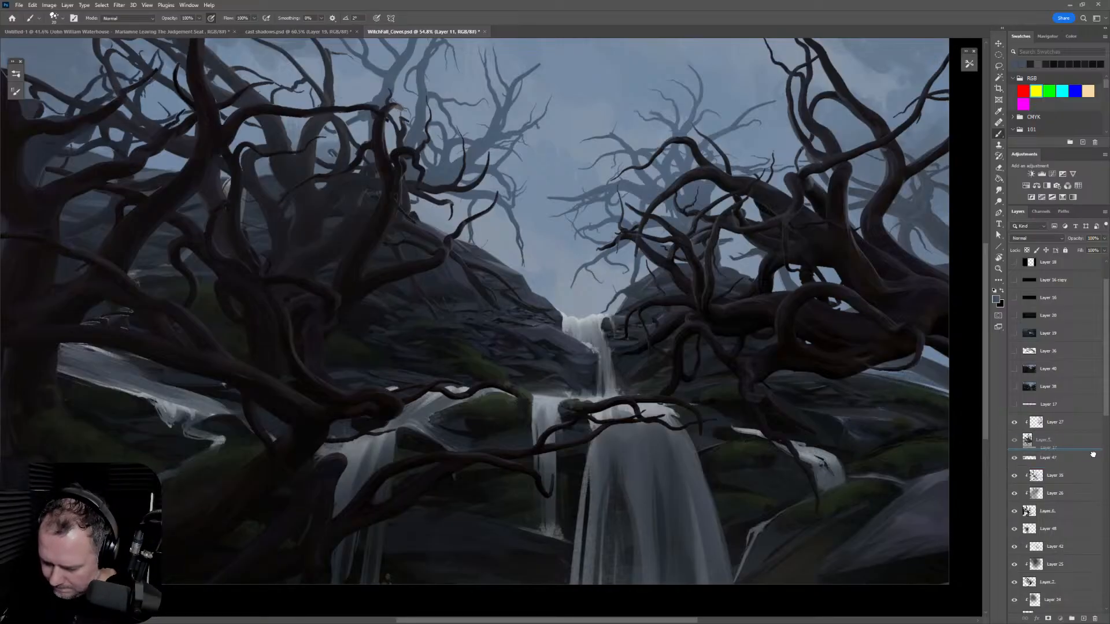
left_click(1093, 407)
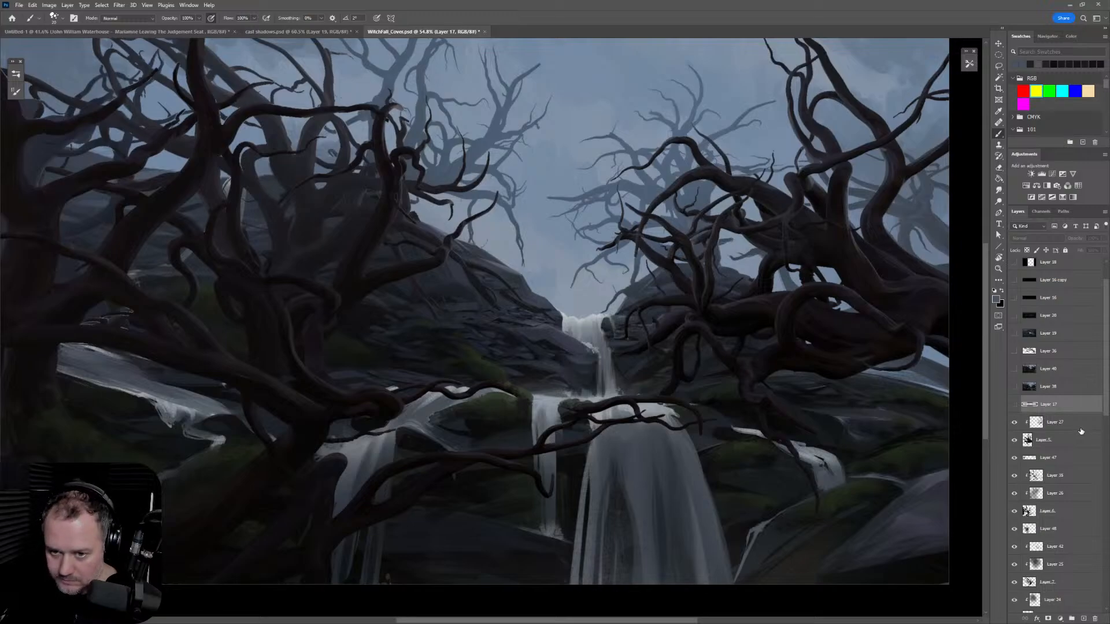
left_click(1083, 424)
left_click(1085, 618)
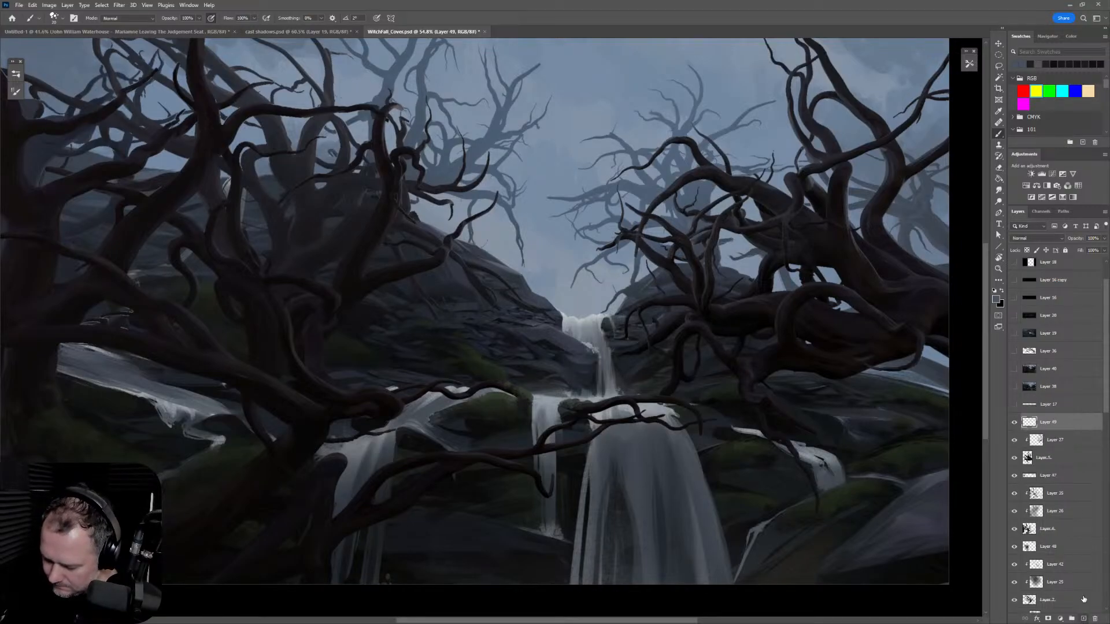
left_click(1028, 238)
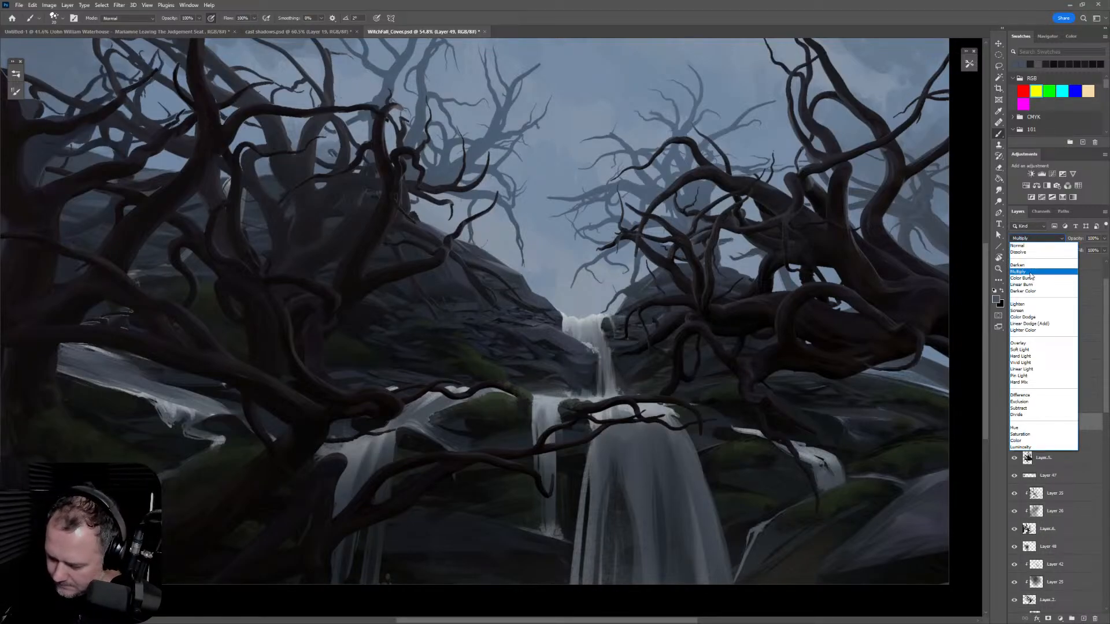
left_click(1035, 267)
Step: Using the Airbrush Noisy preset at a very large size, darken the sky and foreground on Layer 49 with a sampled sky blue
left_click(970, 65)
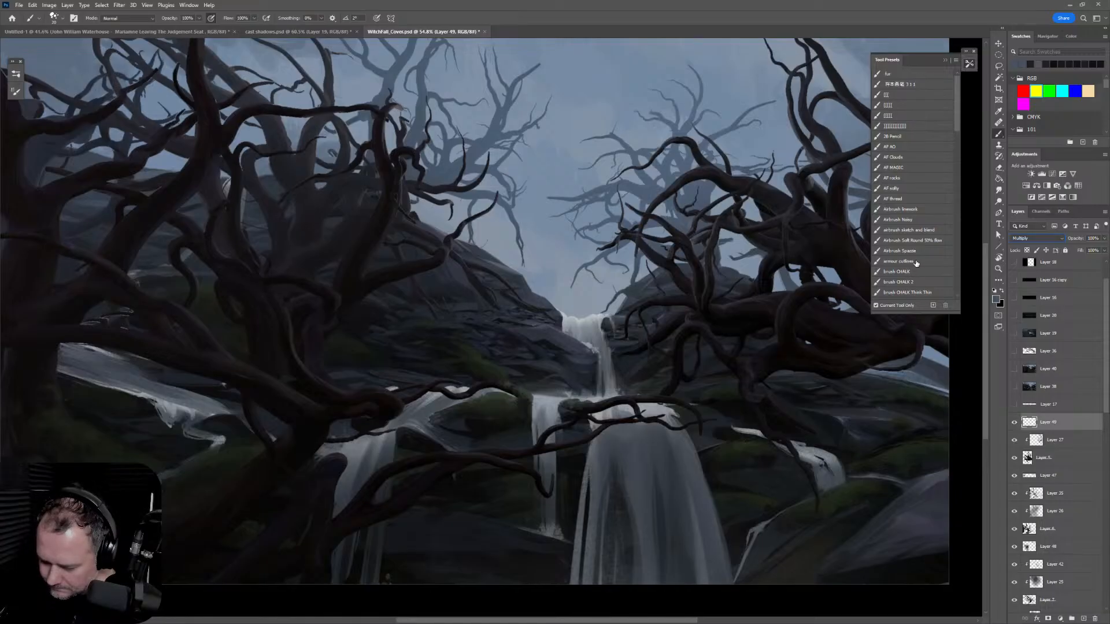
left_click(924, 219)
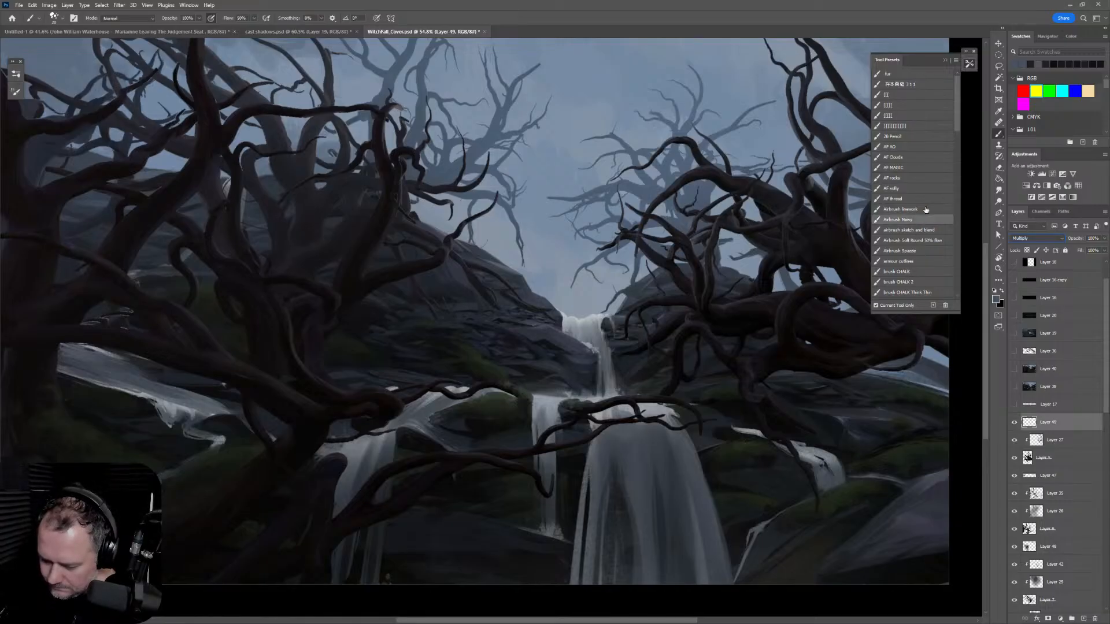
left_click(970, 65)
key("ctrl+space")
mouse_move(716, 327)
left_mouse_down()
mouse_move(665, 326)
mouse_move(681, 328)
left_mouse_up()
left_click_drag(757, 341, 670, 345)
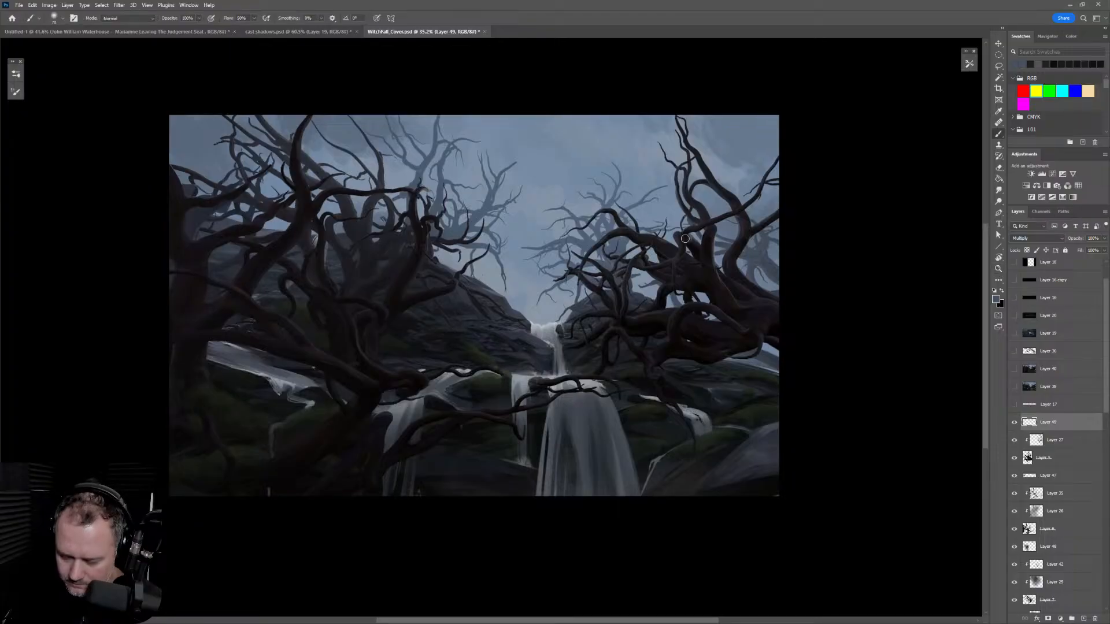
key("]")
key("]")
key("]")
key("]")
key("]")
key("]")
key("]")
key("]")
key("]")
key("]")
key("]")
key("]")
key("]")
key("]")
key("]")
key("]")
key("]")
key("]")
key("]")
key("]")
left_click(625, 241, "alt")
mouse_move(332, 177)
left_mouse_down()
mouse_move(178, 159)
mouse_move(513, 157)
mouse_move(769, 172)
mouse_move(192, 187)
mouse_move(376, 163)
mouse_move(836, 148)
mouse_move(386, 427)
mouse_move(197, 485)
mouse_move(194, 496)
mouse_move(848, 510)
left_mouse_up()
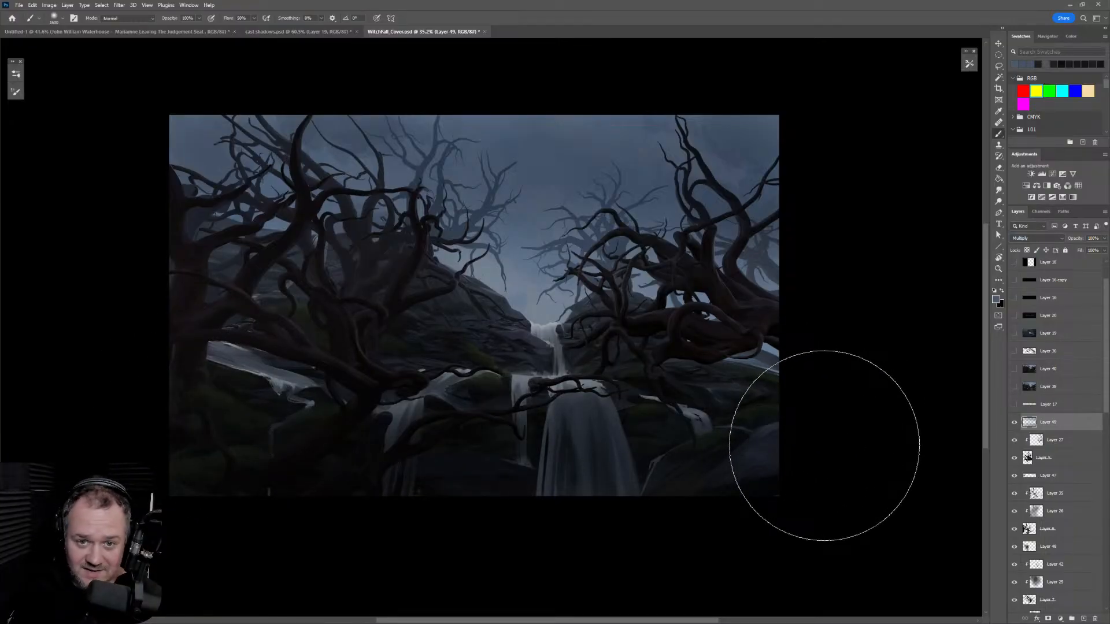
key("bracketright")
key("bracketright")
key("bracketright")
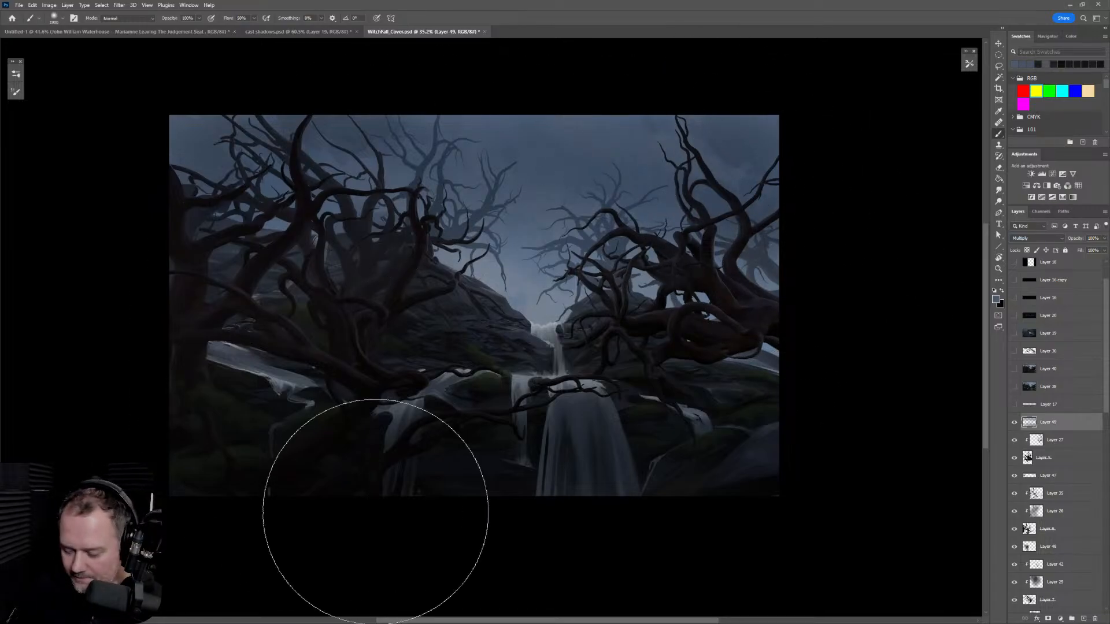
Step: With the canvas turned upside down, airbrush sampled dark tones on Layer 49 over the upper sky and the large tree's outer edge
key("ctrl+shift+h")
key("ctrl+shift+h")
left_click_drag(650, 181, 354, 319)
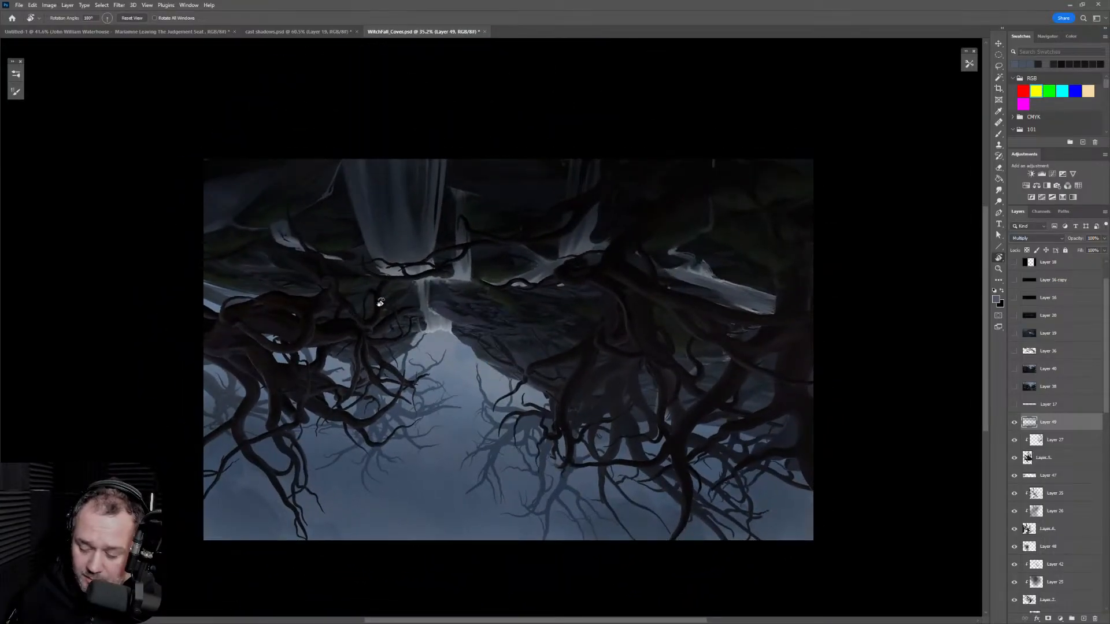
mouse_move(700, 403)
left_mouse_down()
mouse_move(729, 399)
mouse_move(757, 351)
left_mouse_up()
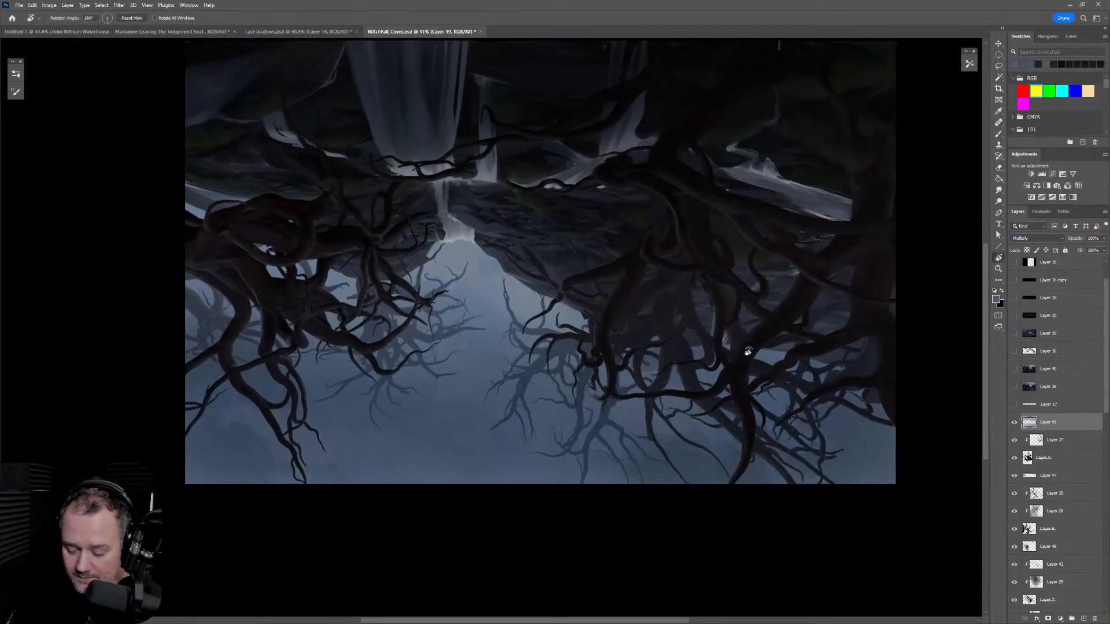
key("b")
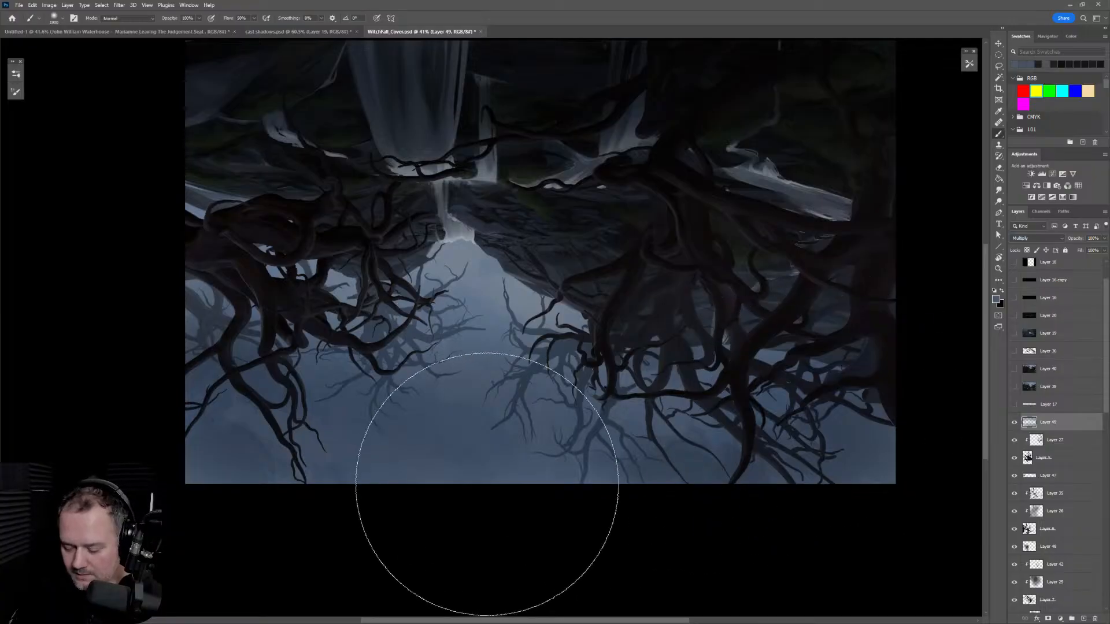
left_click_drag(793, 471, 724, 440)
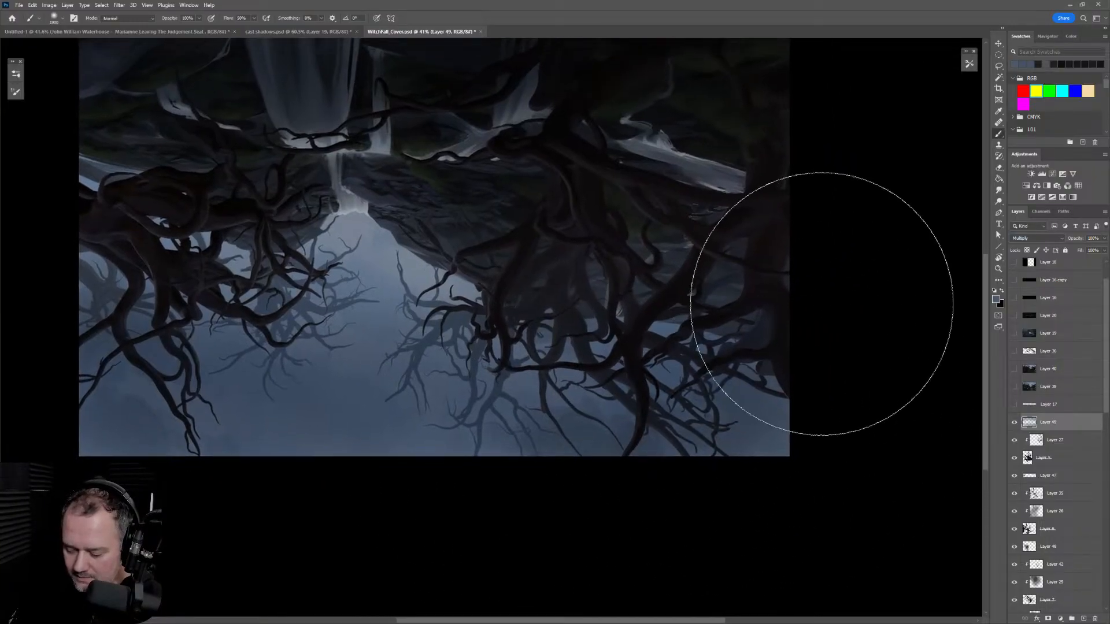
left_click(782, 354, "alt")
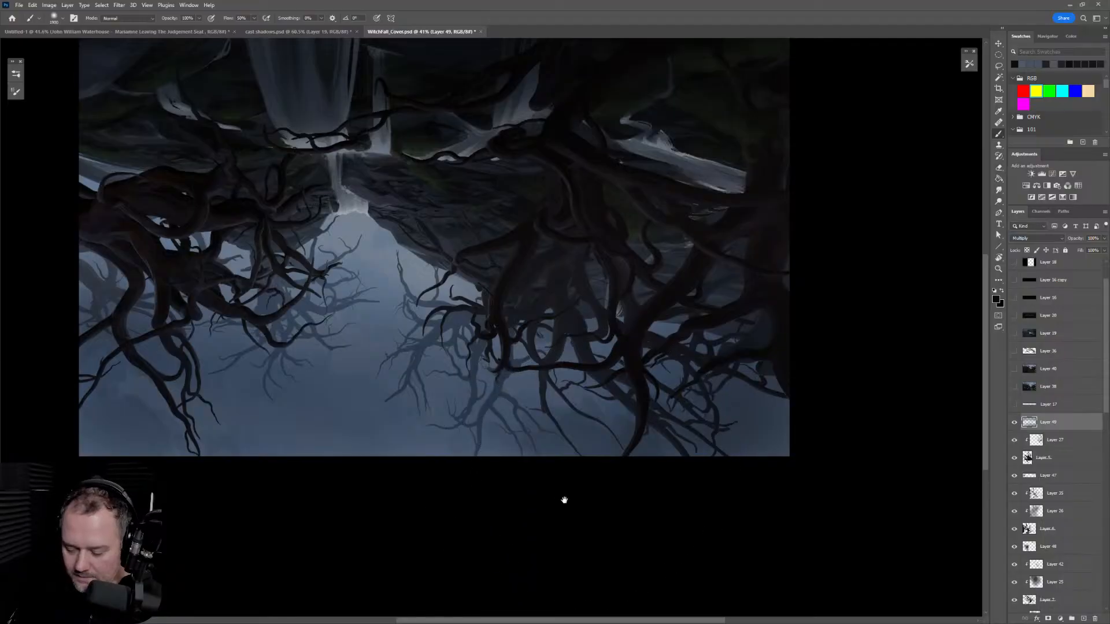
left_click_drag(557, 503, 715, 412)
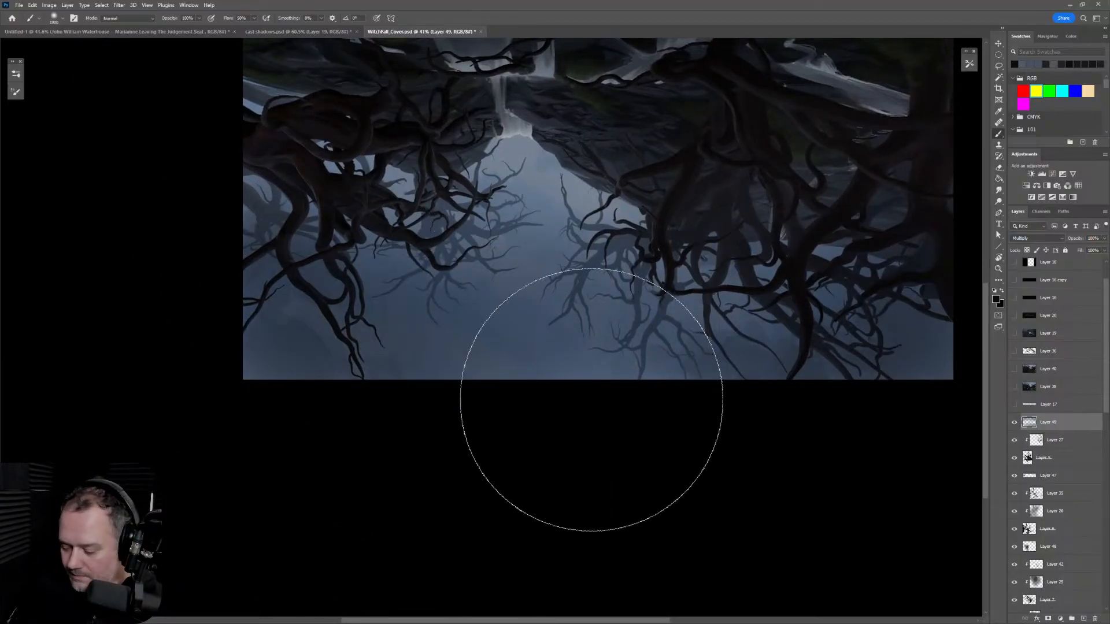
mouse_move(847, 360)
left_mouse_down()
mouse_move(759, 414)
mouse_move(793, 439)
mouse_move(809, 387)
left_mouse_up()
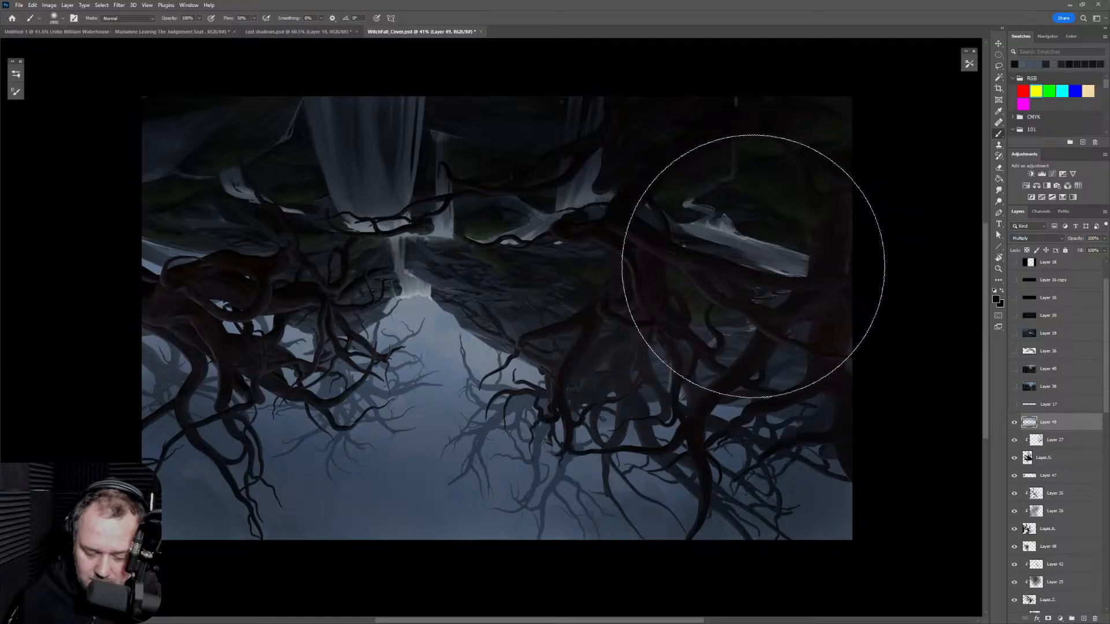
Step: Straighten the canvas and deepen the shading around the large twisted tree and upper sky with a slightly smaller airbrush
key("r")
mouse_move(723, 260)
left_mouse_down()
mouse_move(711, 342)
mouse_move(372, 441)
mouse_move(380, 383)
left_mouse_up()
left_click_drag(646, 377, 688, 325)
key("e")
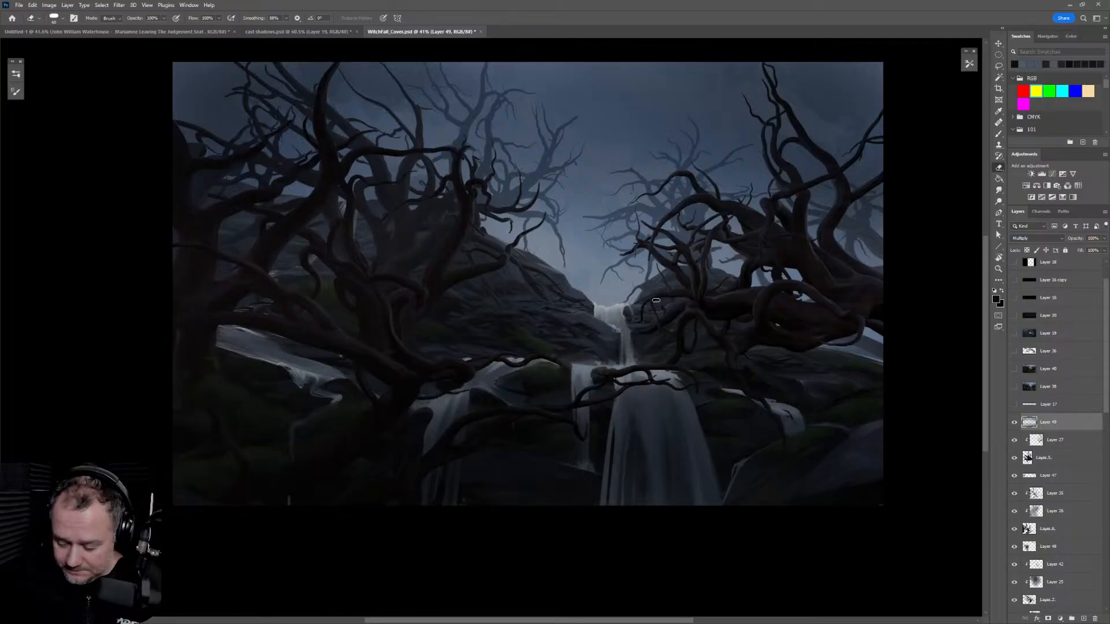
key("b")
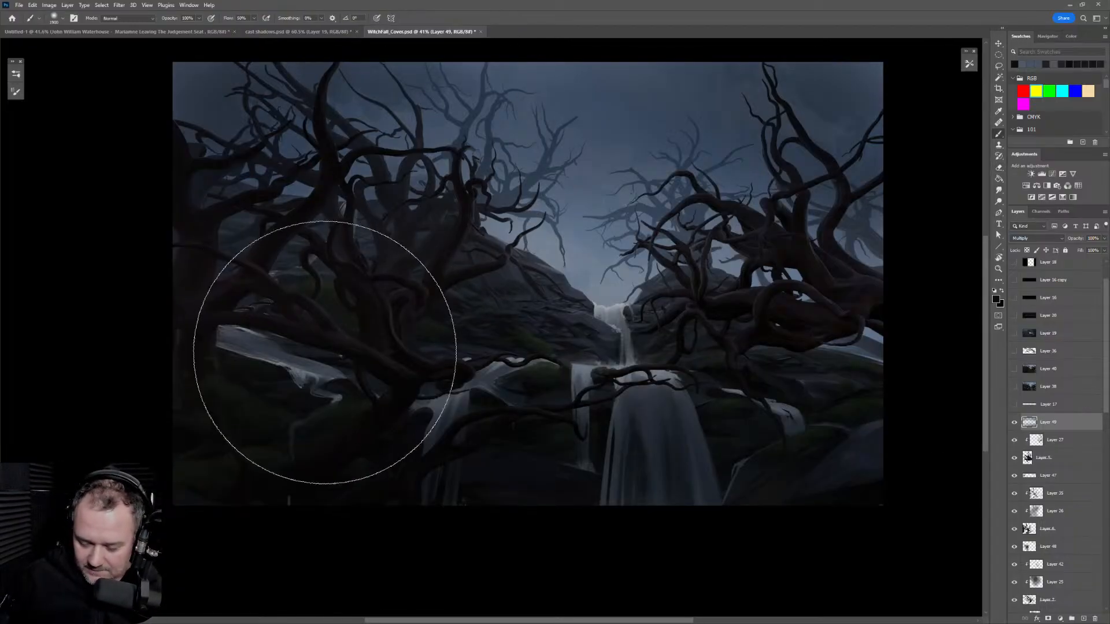
left_click_drag(441, 202, 424, 236)
key("[")
key("[")
left_click_drag(333, 208, 593, 220)
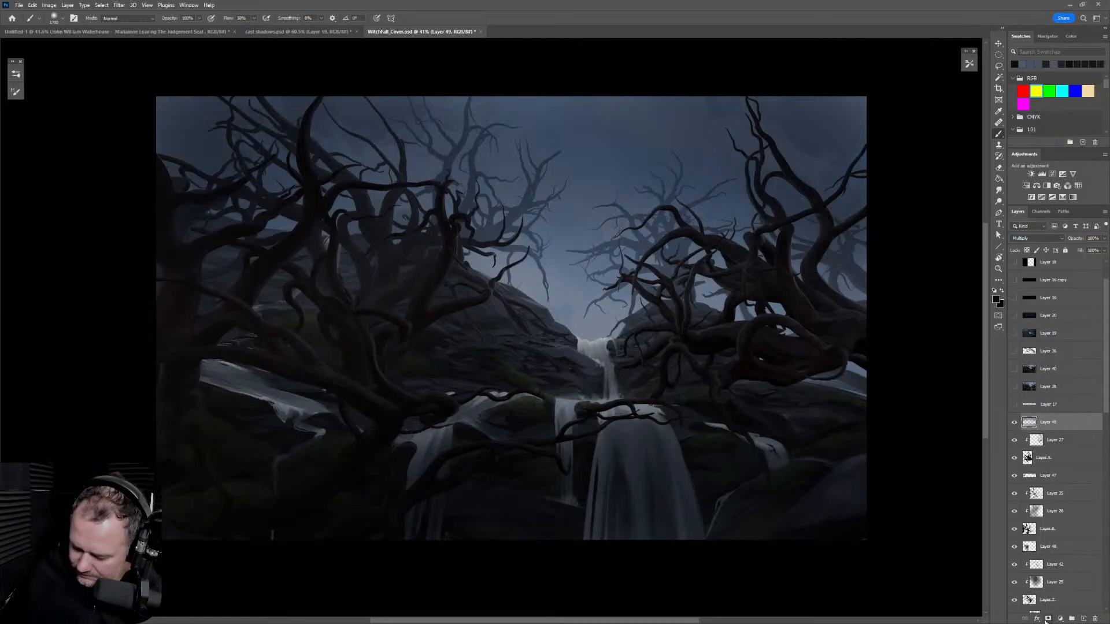
Step: Add a layer mask to Layer 49 and softly paint black on it to lift the darkening around the central rocks and waterfall
left_click(1001, 292)
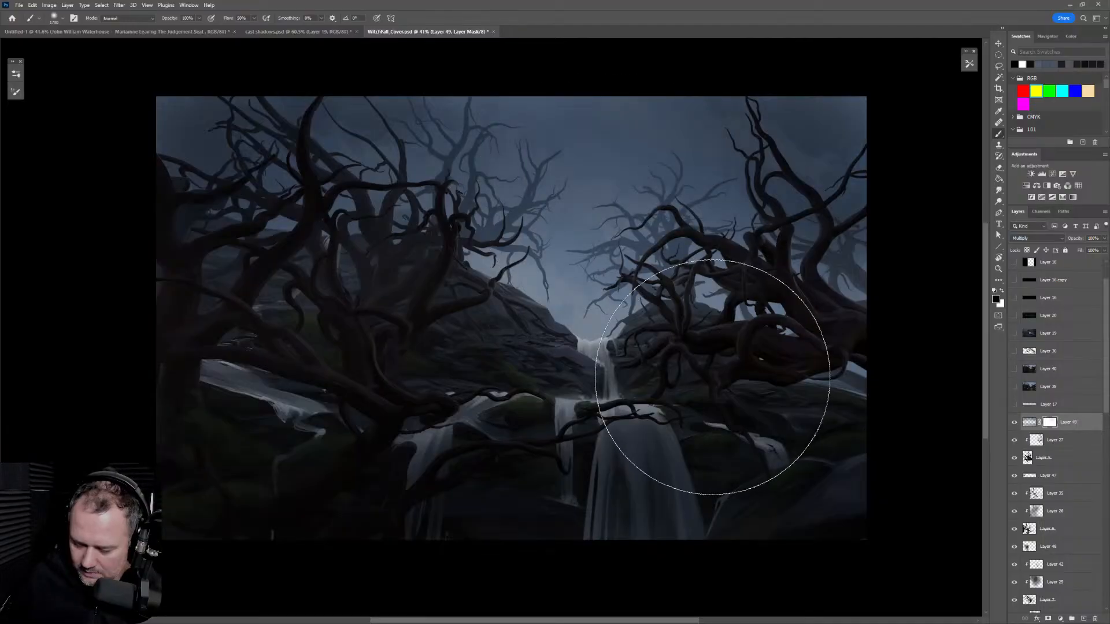
key("bracketleft")
key("bracketleft")
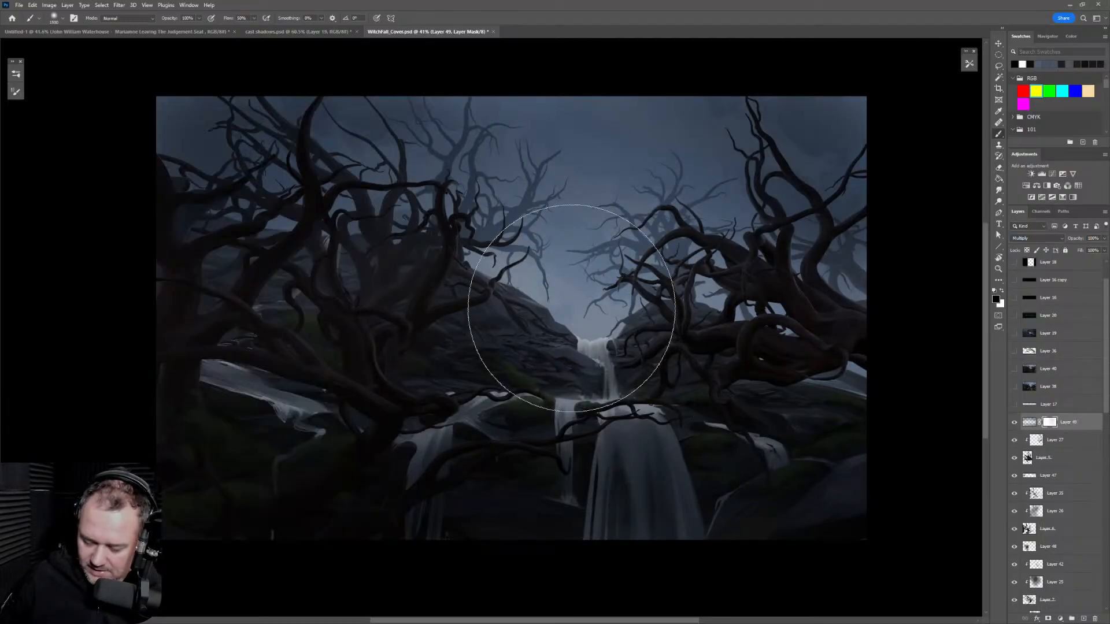
key("bracketright")
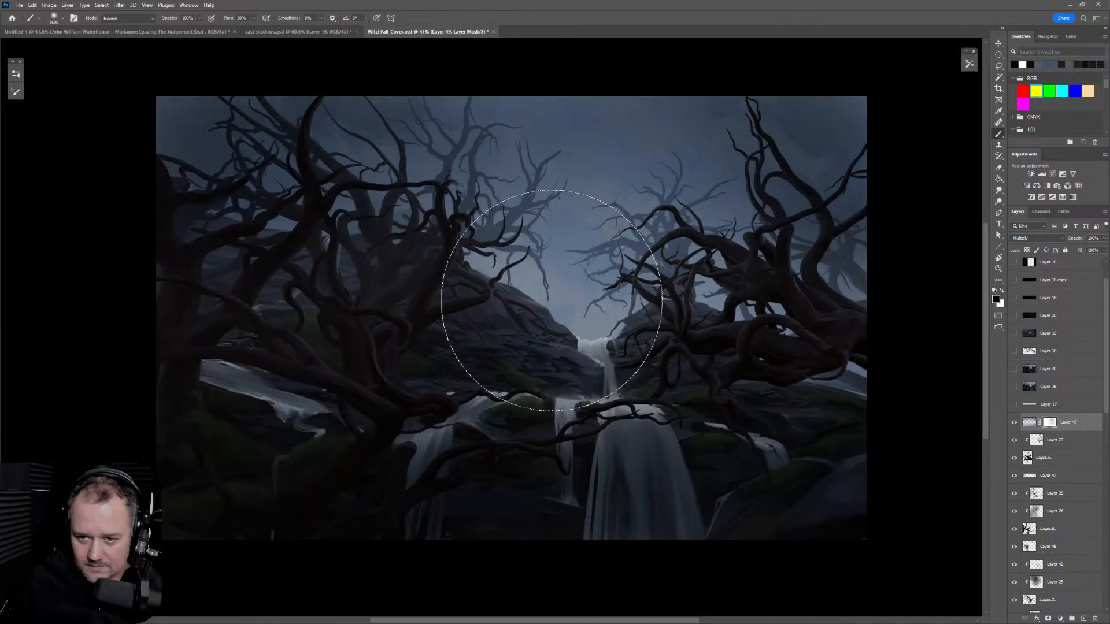
key("bracketleft")
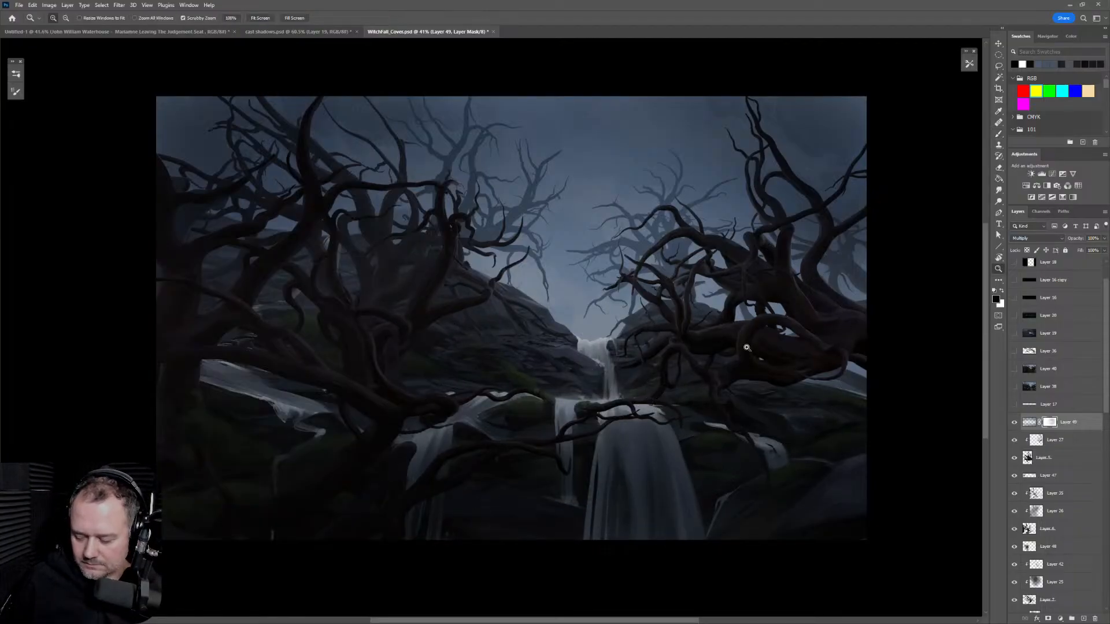
scroll(740, 351, "up", 3)
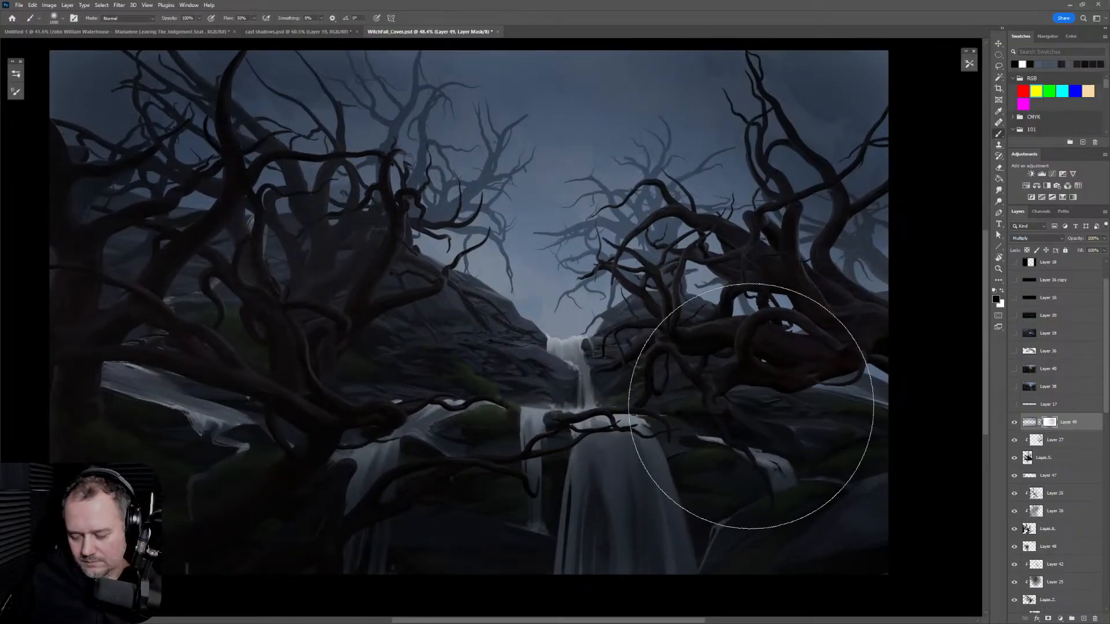
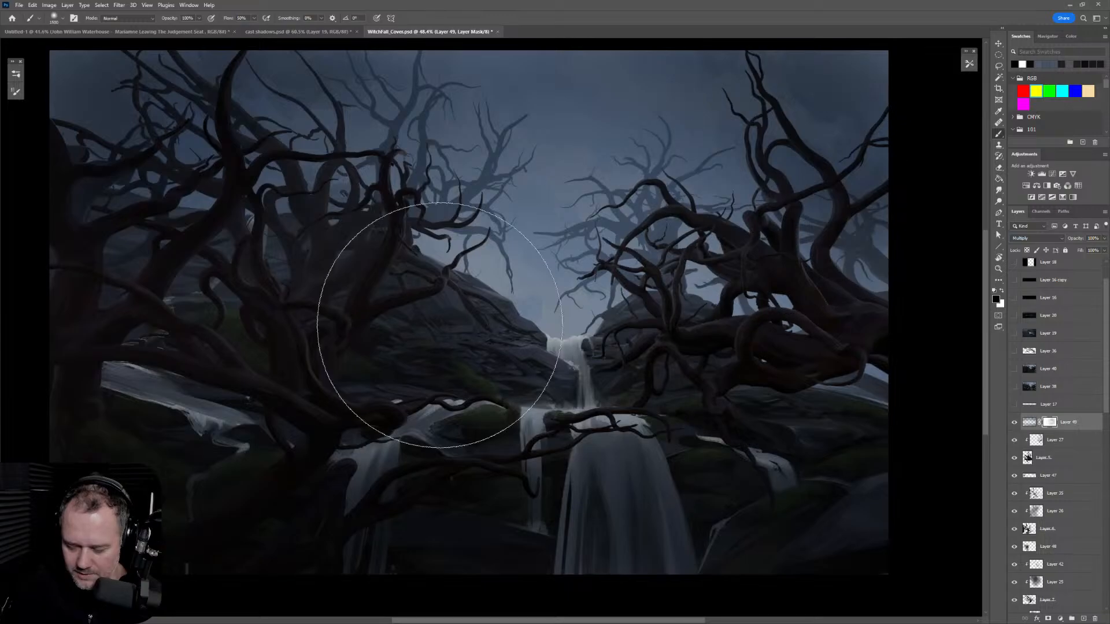
key("z")
mouse_move(696, 328)
left_mouse_down()
mouse_move(662, 359)
mouse_move(679, 361)
left_mouse_up()
key("b")
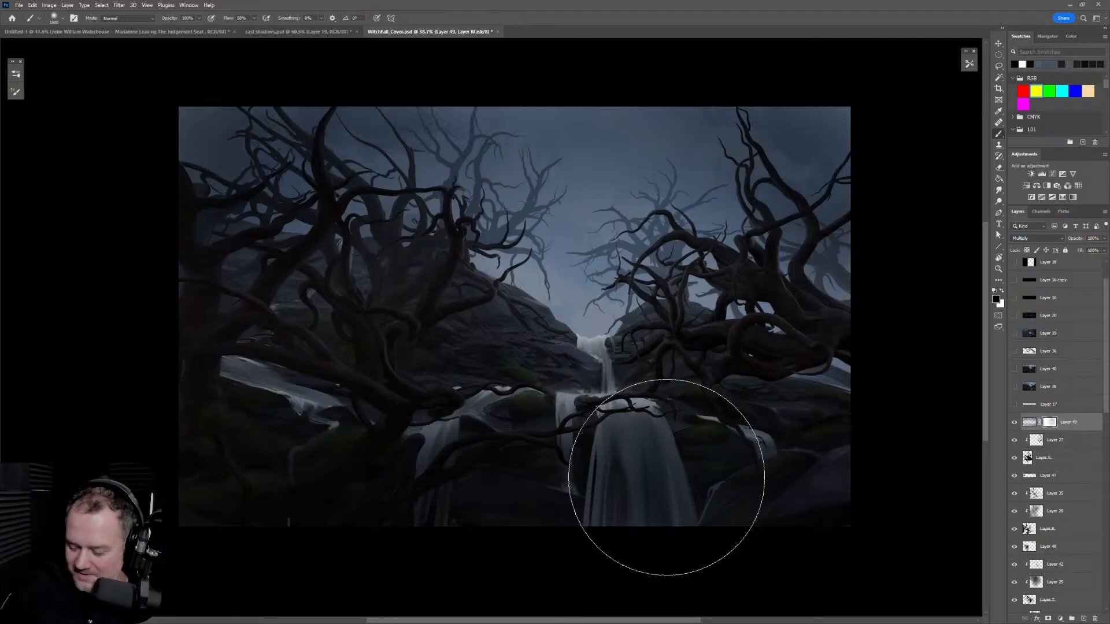
Step: Compare the whole cover with and without the Multiply darkening on Layer 49
left_click(1014, 425)
left_click(1015, 425)
left_click(1014, 425)
left_click(1013, 428)
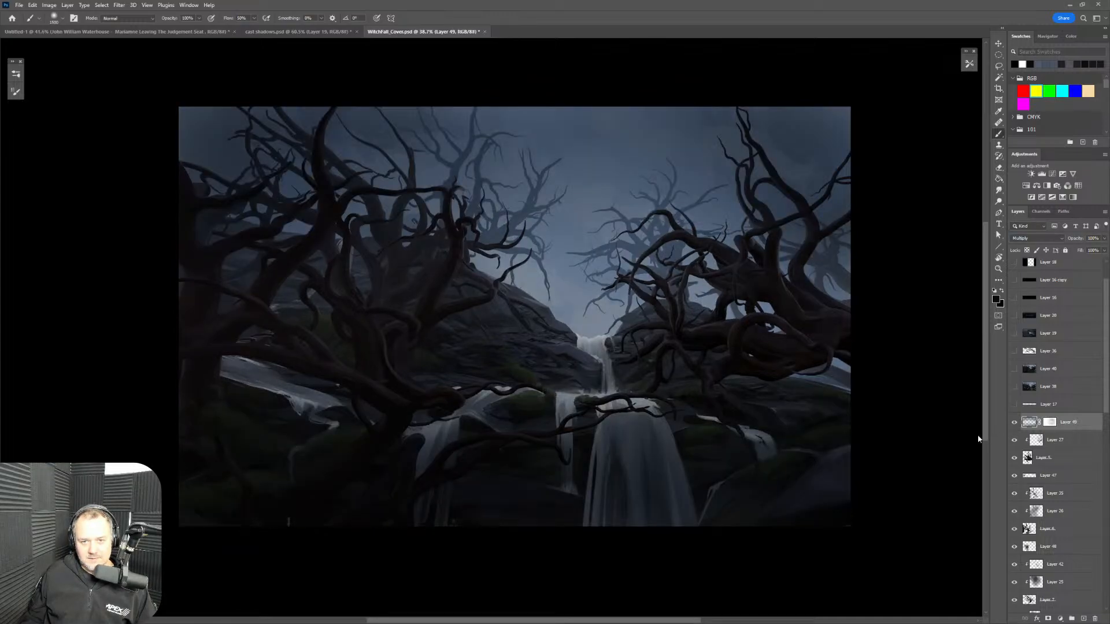
left_click(1013, 427)
Step: Check the Multiply darkening closer up, leave Layer 49 hidden and make Layer 27 the active layer
key("z")
mouse_move(736, 425)
left_mouse_down()
mouse_move(788, 444)
mouse_move(804, 432)
left_mouse_up()
key("b")
left_click(1014, 426)
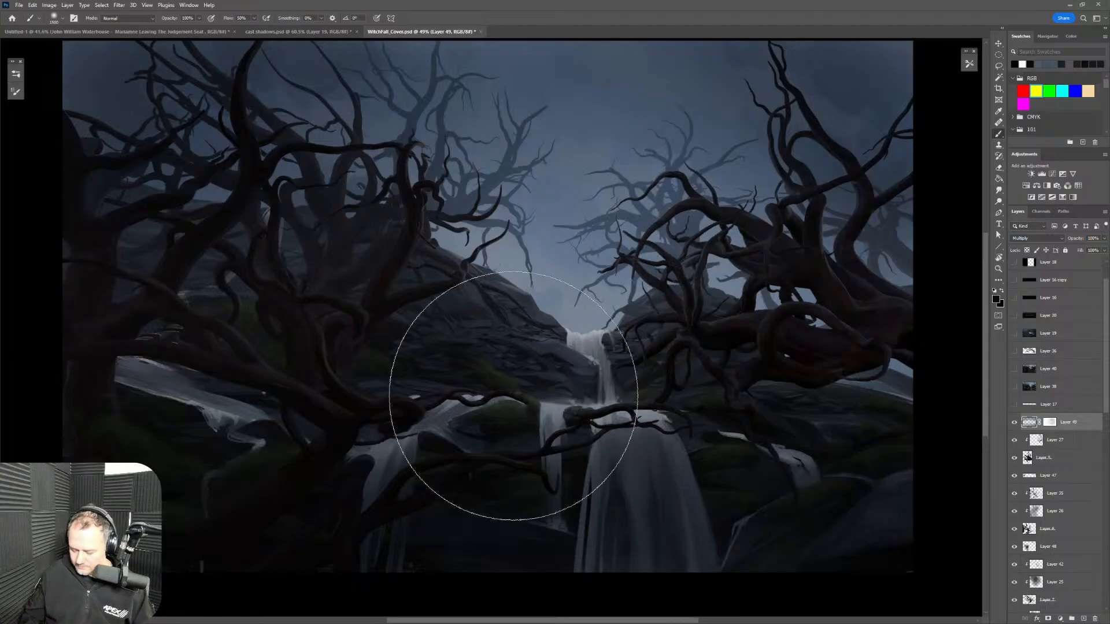
left_click(1015, 424)
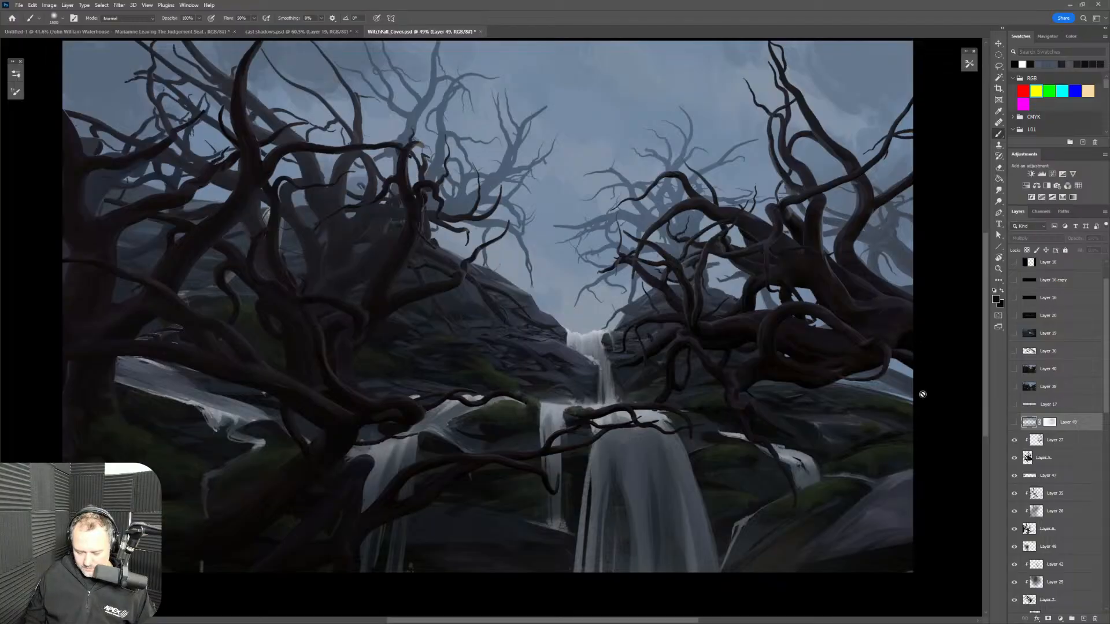
left_click(1075, 444)
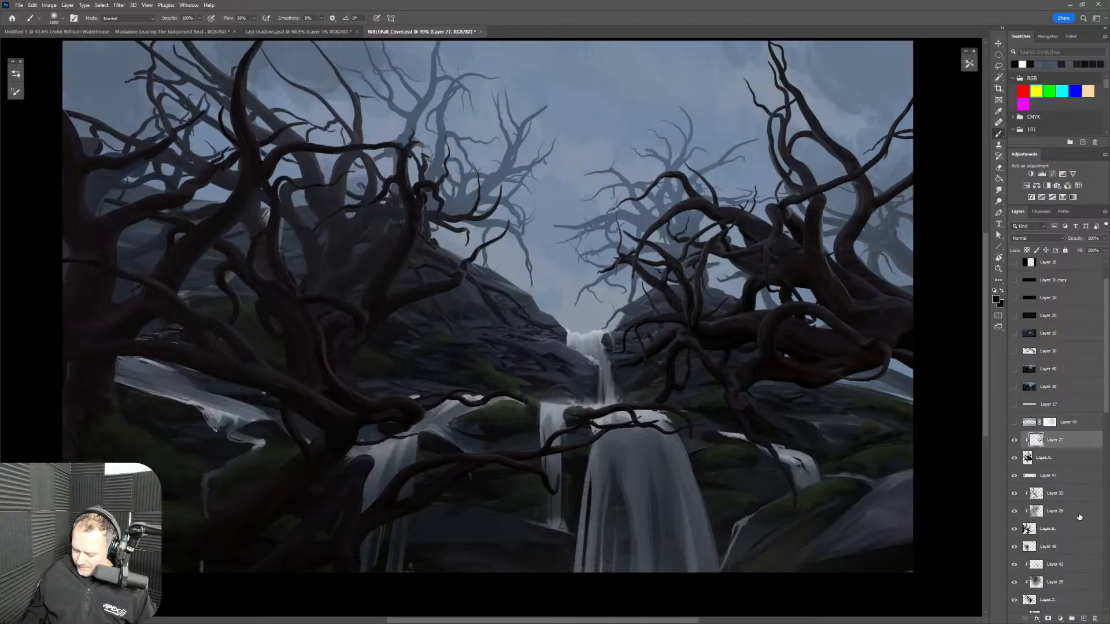
Step: Add a new layer above Layer 27 and choose the scratchy mixer brush preset
left_click(1083, 618)
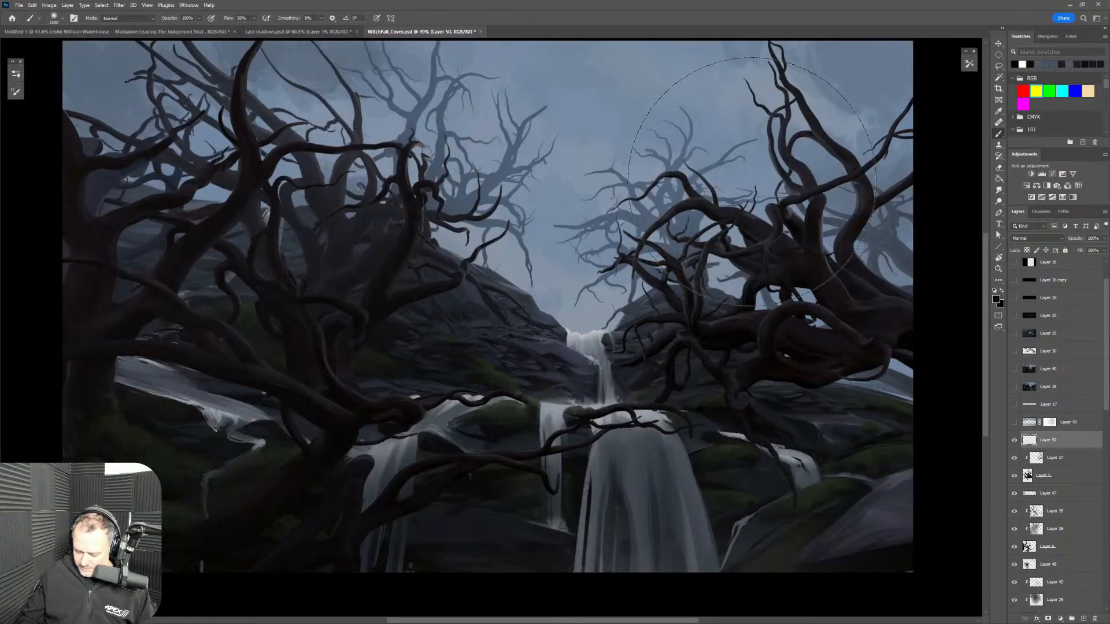
left_click(15, 91)
left_click(15, 92)
left_click(16, 73)
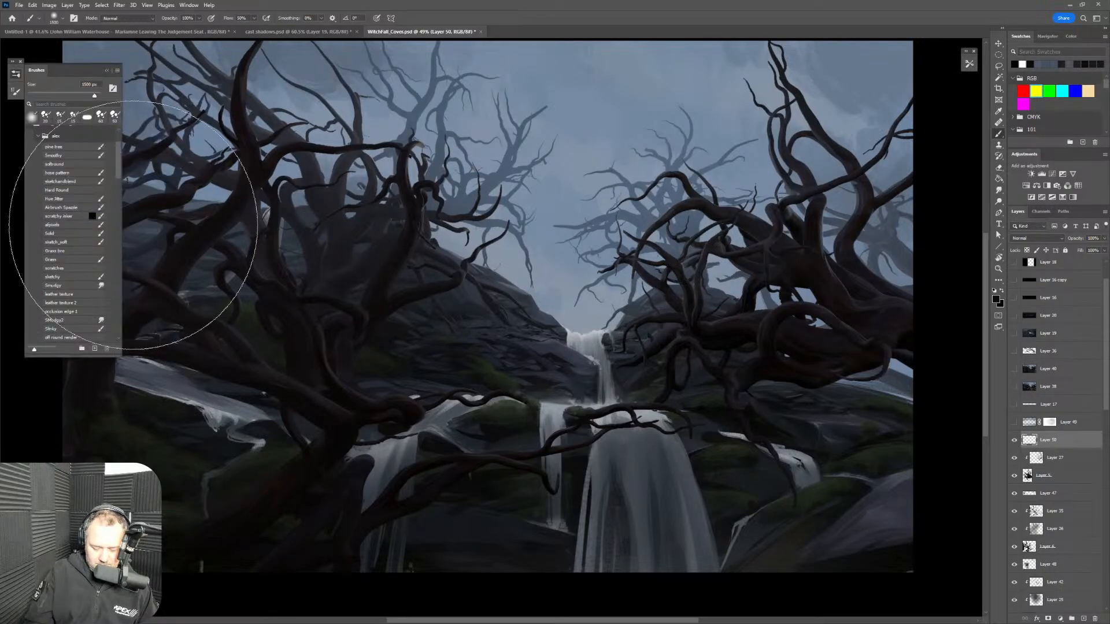
left_click(77, 216)
left_click(16, 74)
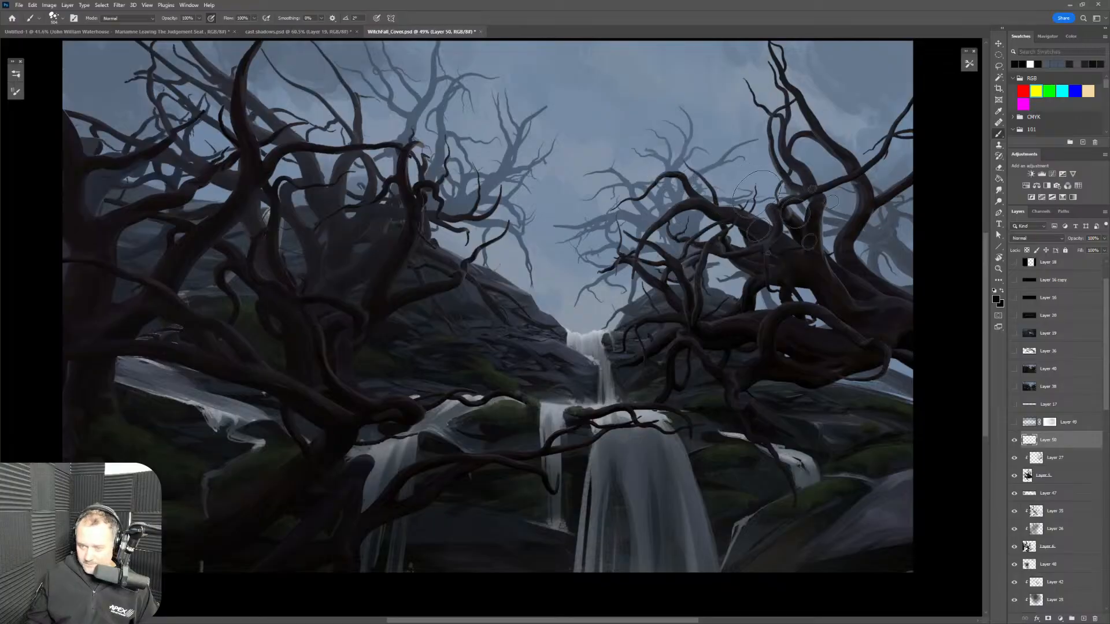
Step: Repaint the arching branch beside the top of the waterfall in a sampled tone with a much smaller brush
scroll(779, 210, "up", 3)
scroll(697, 271, "down", 2)
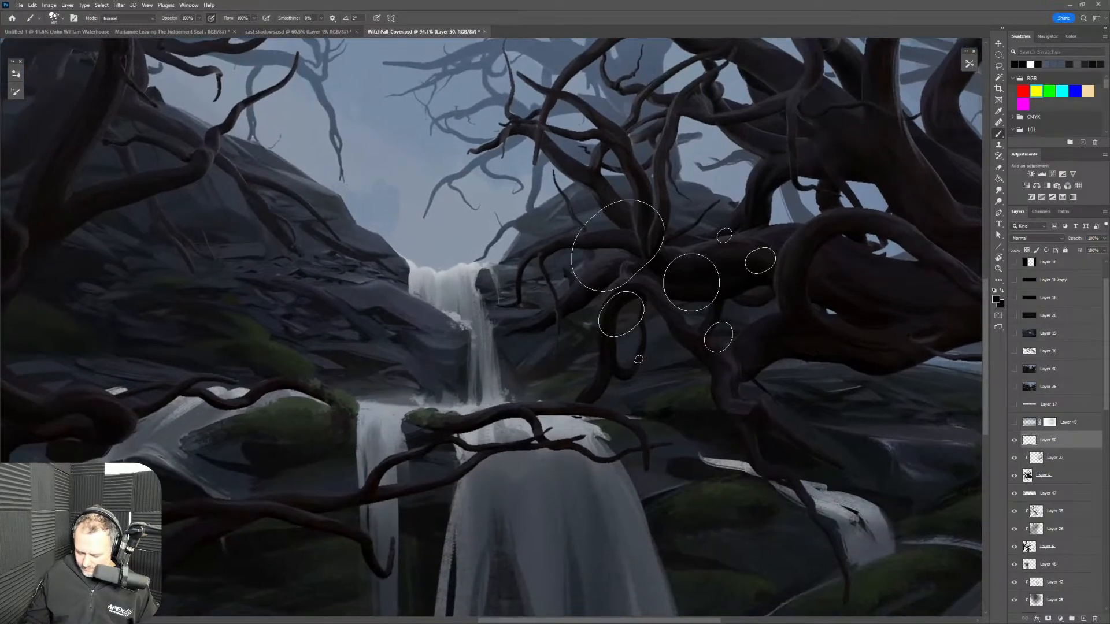
left_click_drag(548, 331, 577, 312)
key("bracketleft")
key("bracketleft")
key("bracketleft")
key("bracketleft")
key("bracketleft")
key("bracketleft")
key("bracketleft")
key("bracketleft")
key("bracketleft")
key("bracketleft")
key("bracketleft")
key("bracketleft")
key("bracketleft")
key("bracketleft")
left_click(536, 196, "alt")
left_click_drag(554, 188, 501, 258)
key("ctrl+z")
key("bracketleft")
left_click_drag(558, 189, 495, 262)
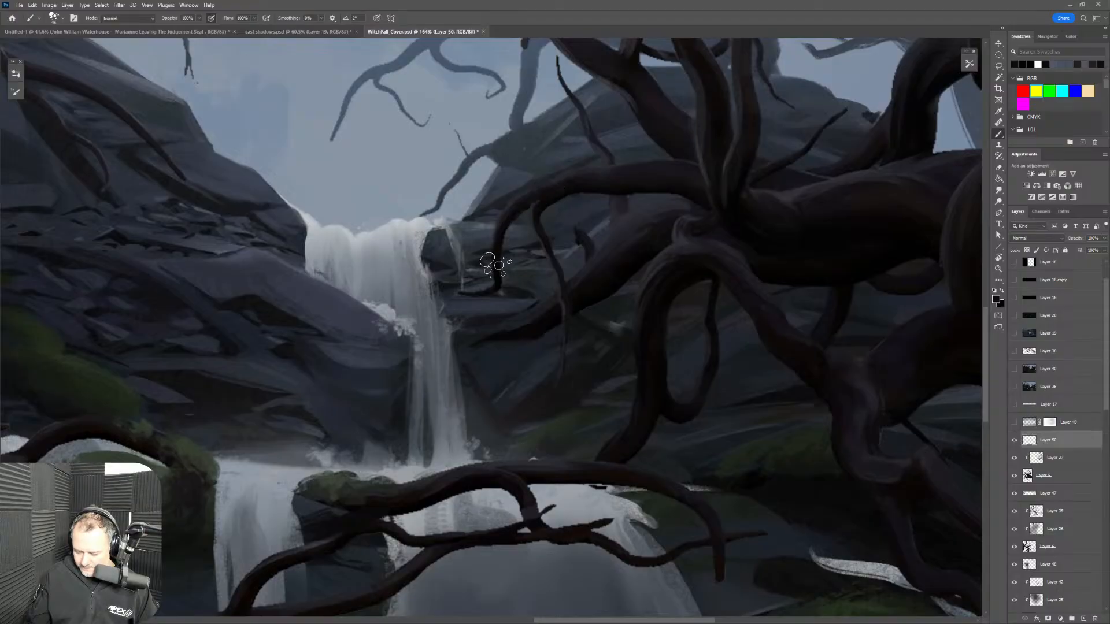
Step: Clean up the hillside and thin twig just above the arching branch using colours sampled from that area
left_click(665, 170, "alt")
left_click_drag(684, 167, 590, 155)
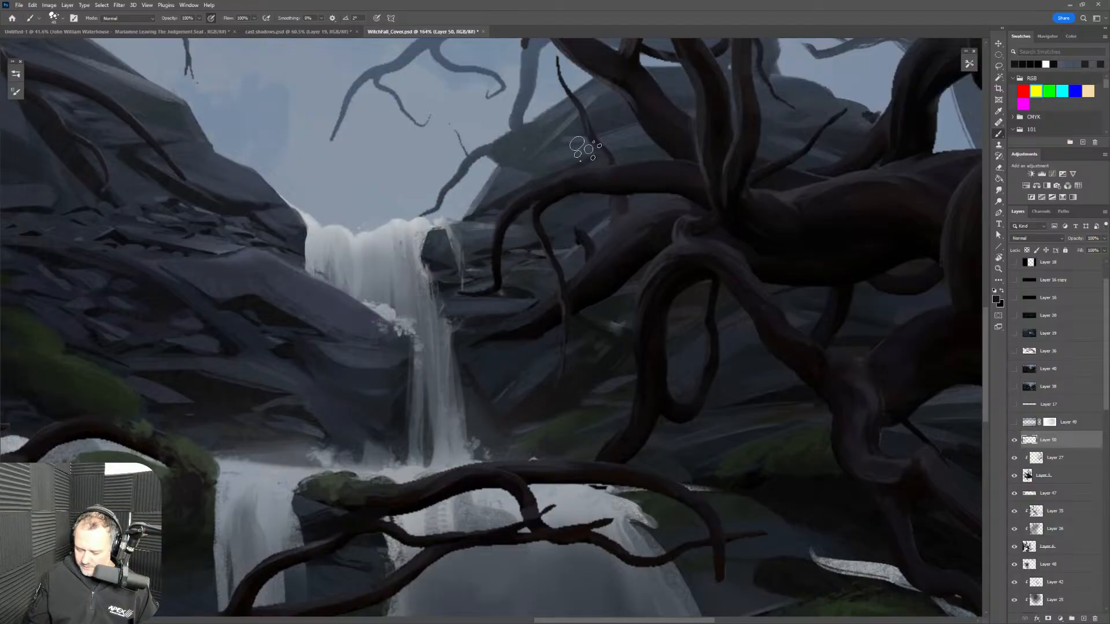
left_click(673, 151, "alt")
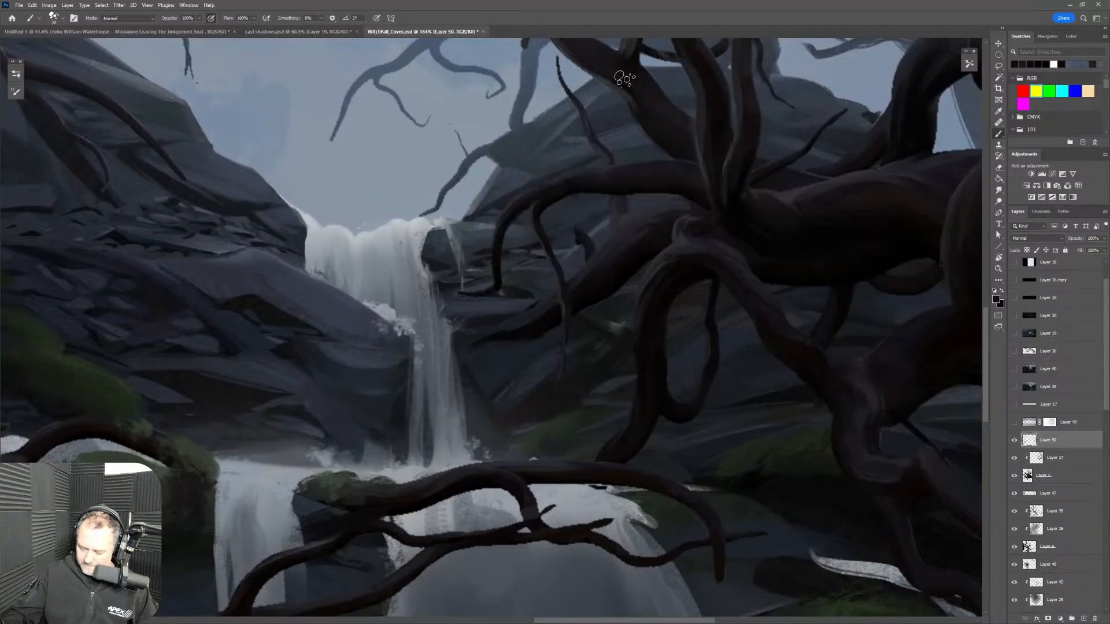
left_click_drag(674, 118, 737, 291)
Step: Shrink the brush and repaint the pointed branch tip reaching into the sky above the waterfall with sampled colours
left_click(522, 182, "alt")
key("[")
key("[")
left_click_drag(489, 194, 476, 197)
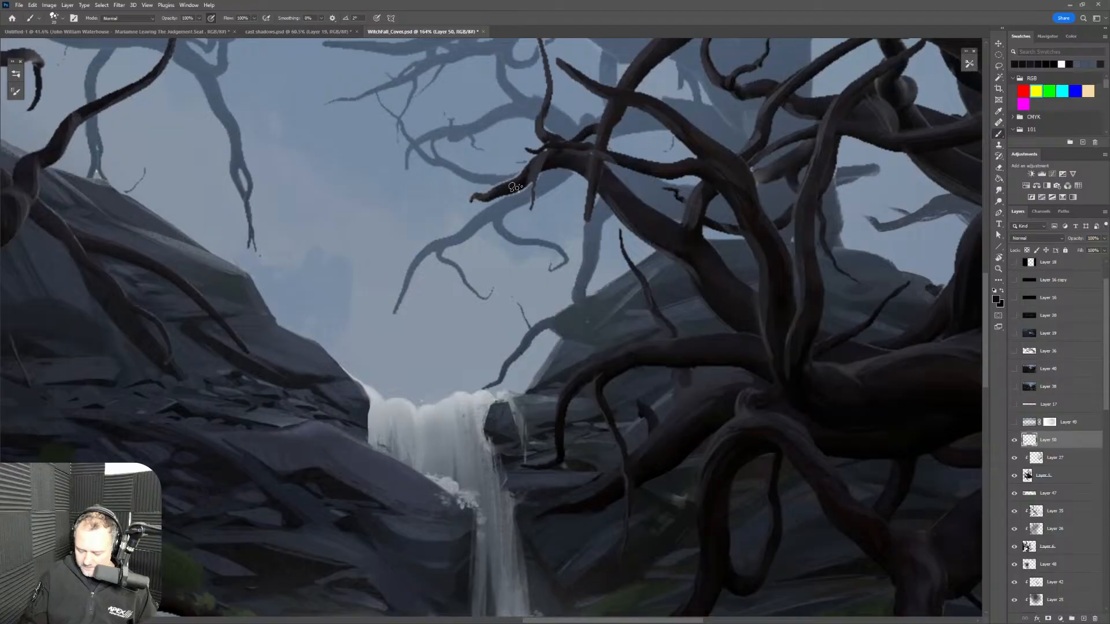
left_click(516, 182, "alt")
left_click_drag(527, 171, 489, 194)
left_click(499, 181, "alt")
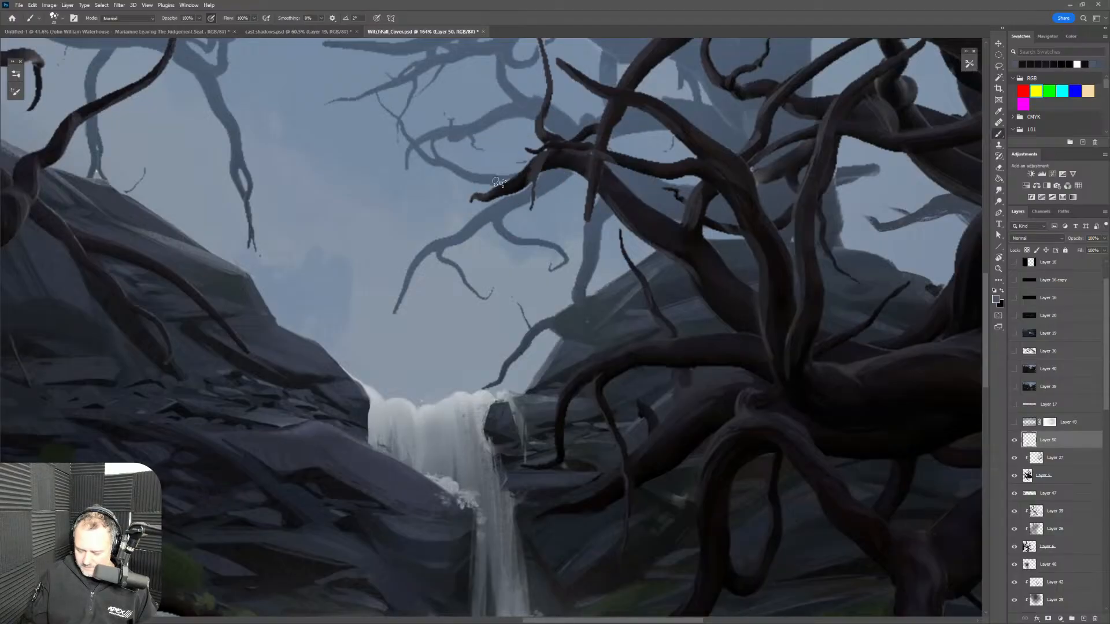
mouse_move(541, 150)
left_mouse_down()
mouse_move(494, 182)
mouse_move(534, 156)
mouse_move(518, 179)
mouse_move(525, 173)
mouse_move(473, 200)
left_mouse_up()
Step: Refine the underside and taper of the pointed branch tip, alternating between sampled sky and bark tones
left_click(522, 179, "alt")
left_click(524, 187, "alt")
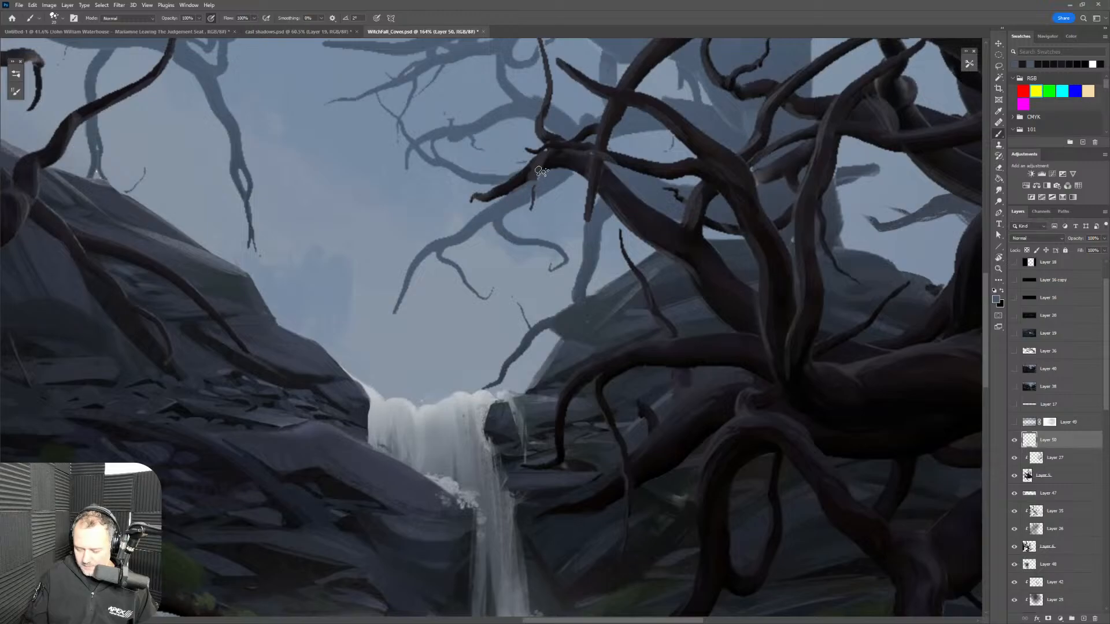
left_click(541, 166, "alt")
left_click_drag(542, 166, 467, 204)
left_click_drag(537, 176, 485, 190)
left_click(527, 189, "alt")
left_click(552, 160, "alt")
left_click(541, 160, "alt")
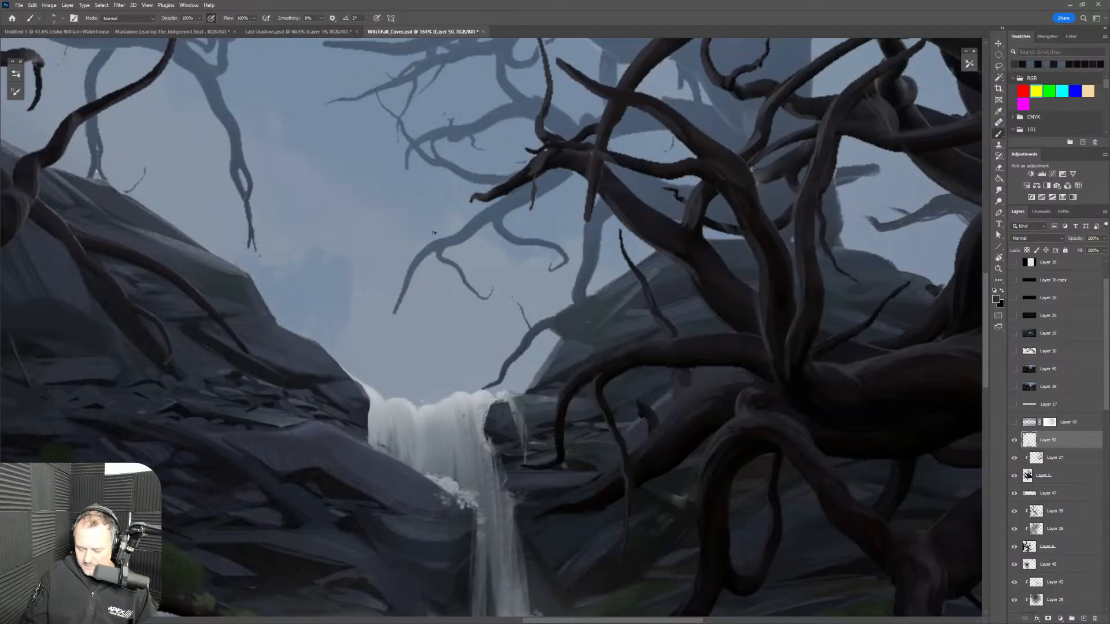
left_click(464, 231, "alt")
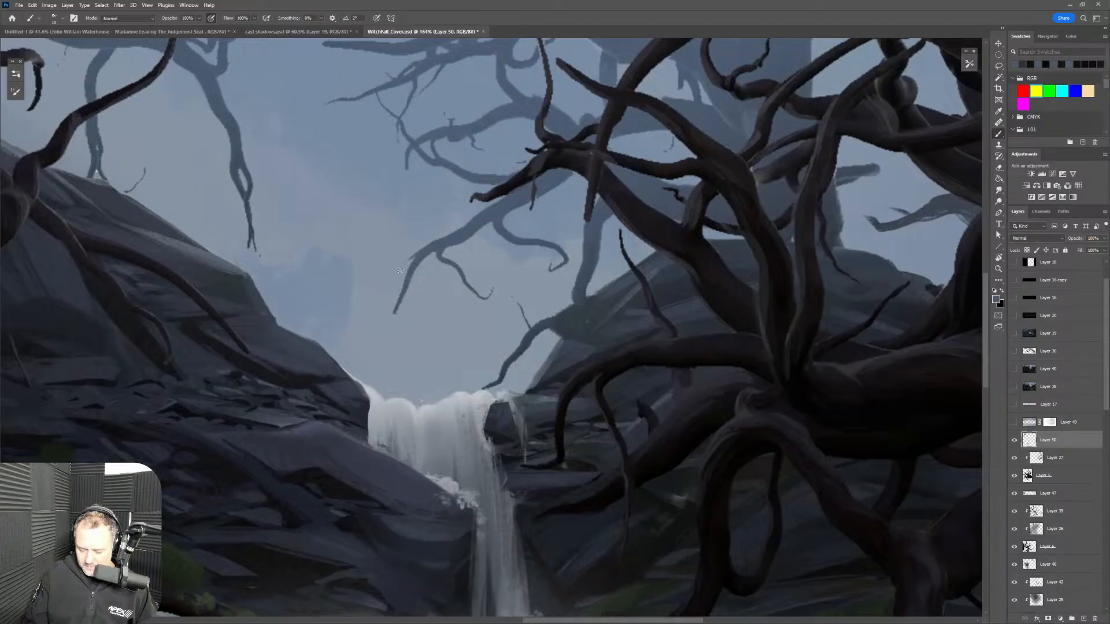
left_click_drag(466, 230, 387, 324)
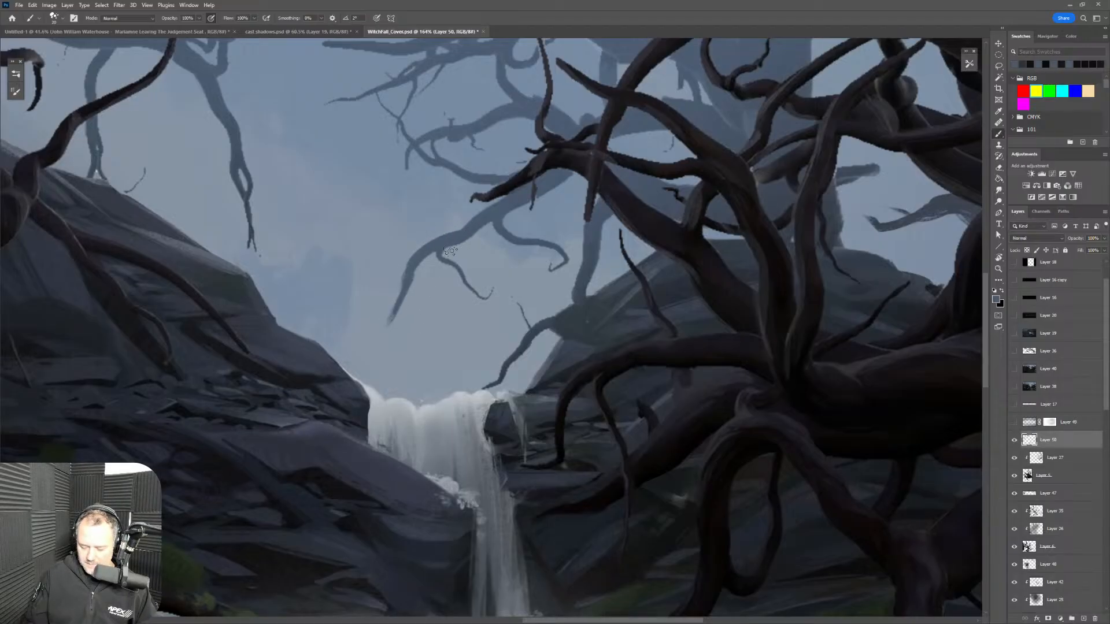
key("ctrl+z")
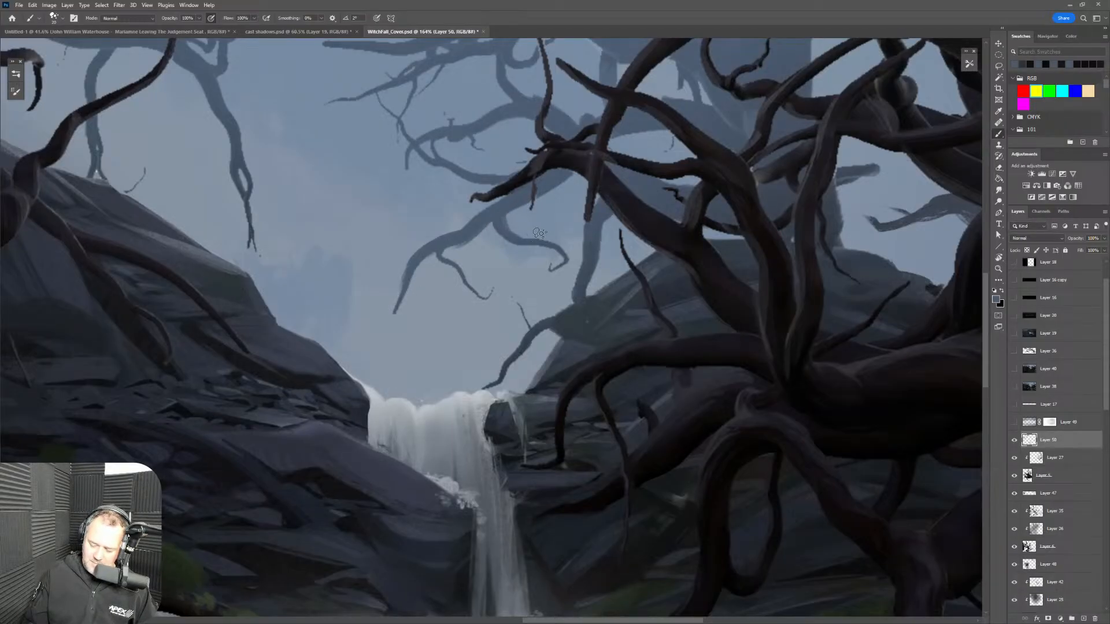
Step: Rework the crossing branches behind the pointed tip with sampled dark bark tones, rotating the canvas for easier strokes
left_click(561, 169, "alt")
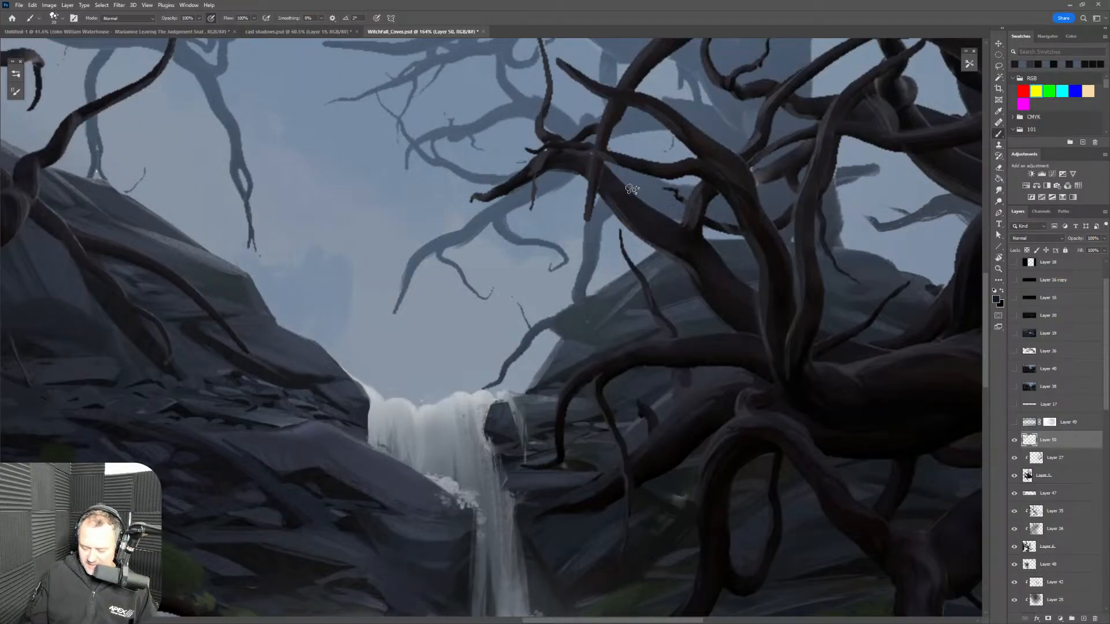
left_click(583, 167, "alt")
left_click(609, 126, "alt")
key("r")
left_click_drag(755, 216, 556, 246)
left_click(550, 247, "alt")
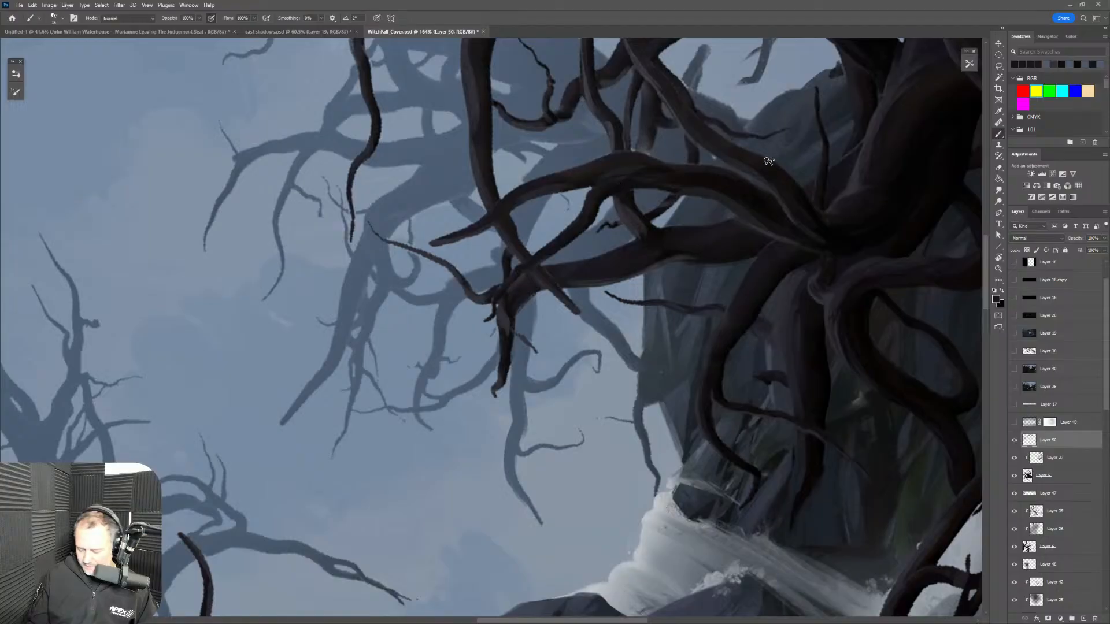
left_click(654, 229, "alt")
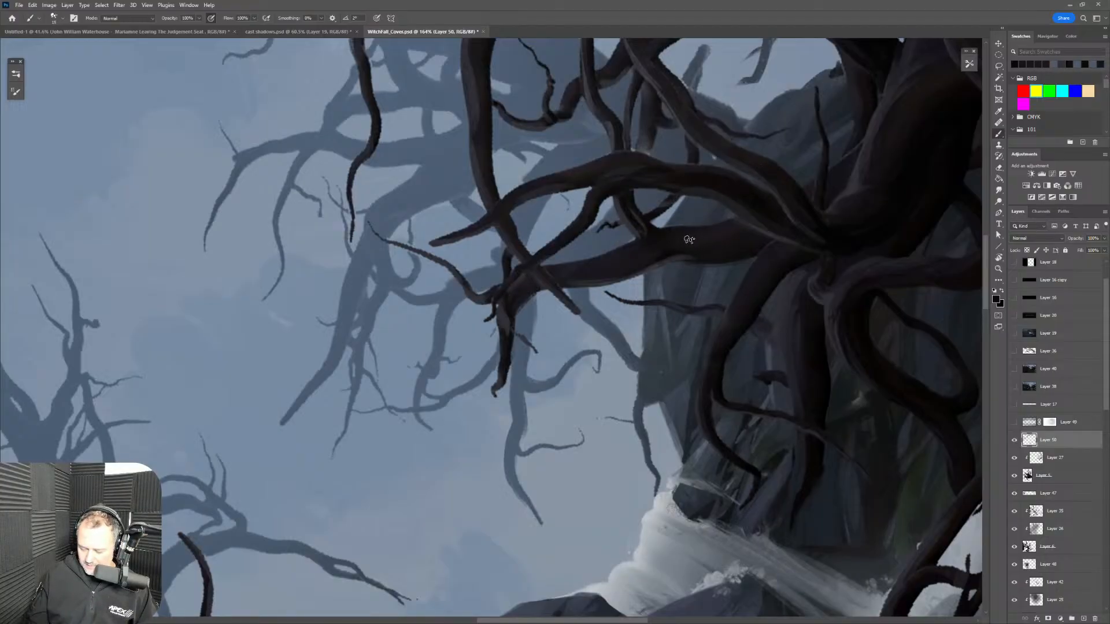
Step: Repaint the thin upright twig growing from the pointed branch, redoing the stroke for a cleaner curve and taper
left_click_drag(465, 285, 440, 264)
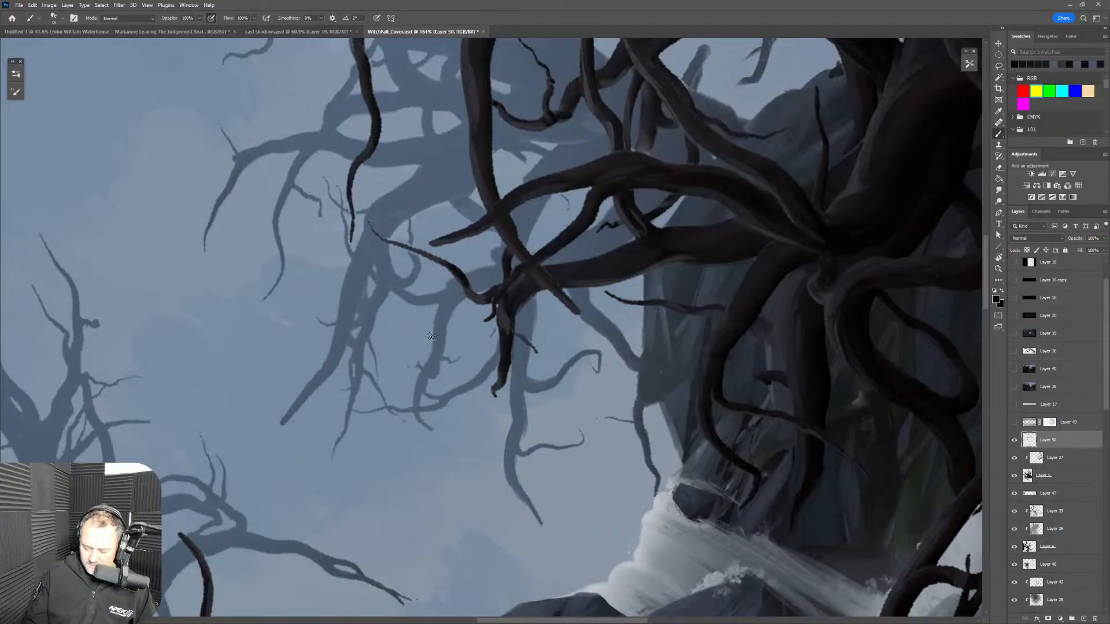
key("ctrl+z")
key("r")
mouse_move(574, 286)
left_mouse_down()
mouse_move(542, 298)
mouse_move(583, 229)
left_mouse_up()
key("ctrl+z")
mouse_move(544, 298)
left_mouse_down()
mouse_move(585, 218)
mouse_move(606, 211)
left_mouse_up()
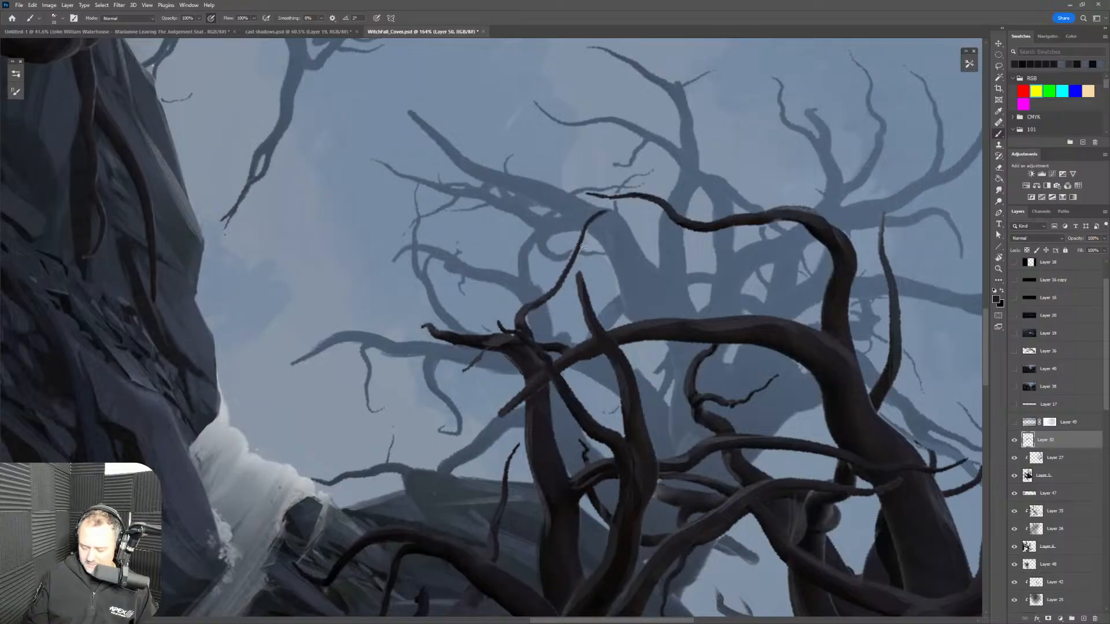
left_click_drag(546, 297, 584, 215)
key("ctrl+z")
left_click_drag(532, 302, 579, 237)
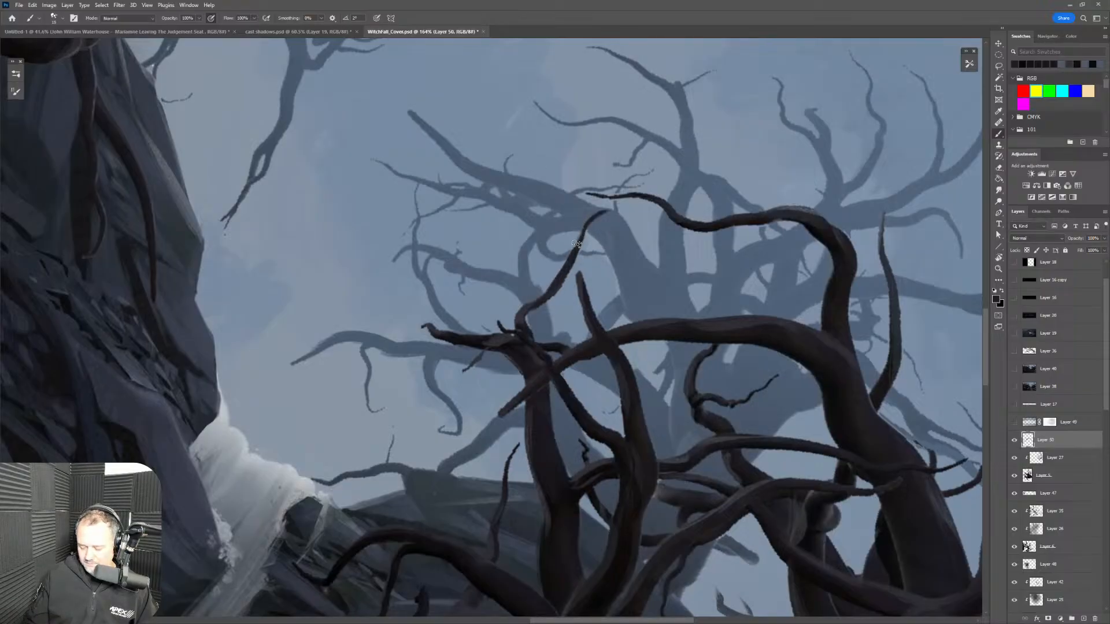
key("ctrl+z")
left_click_drag(536, 303, 581, 222)
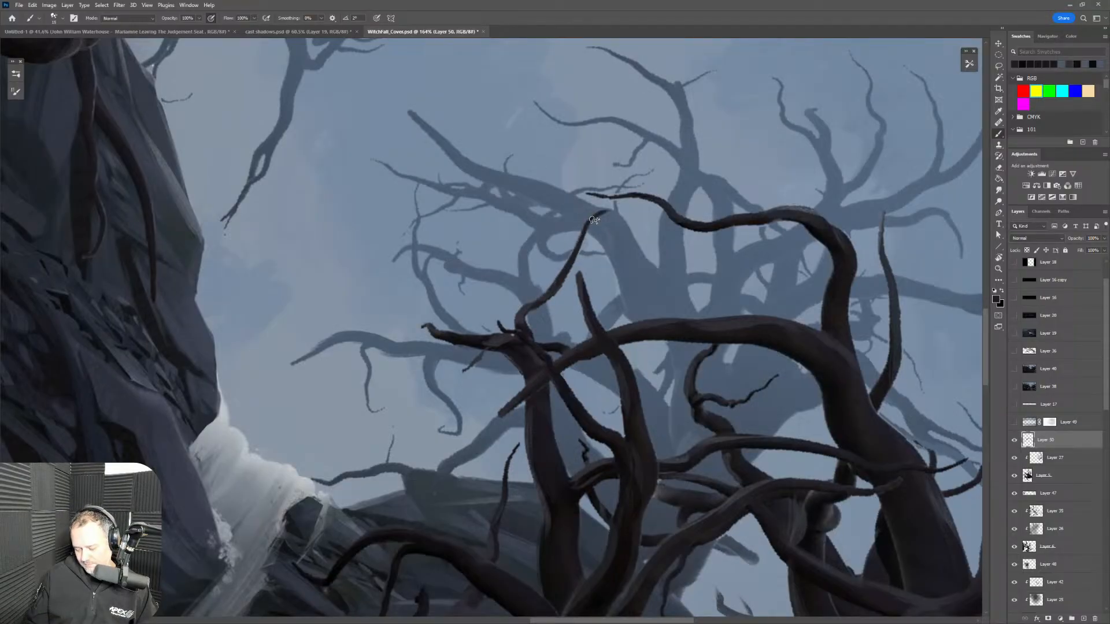
Step: Touch up the forked twigs on the right-hand tree and sharpen the tip of its upper curling branch
mouse_move(541, 300)
left_mouse_down()
mouse_move(585, 245)
mouse_move(576, 250)
left_mouse_up()
key("ctrl+z")
left_click_drag(580, 294, 589, 248)
key("ctrl+z")
left_click(581, 278)
left_click(697, 361, "alt")
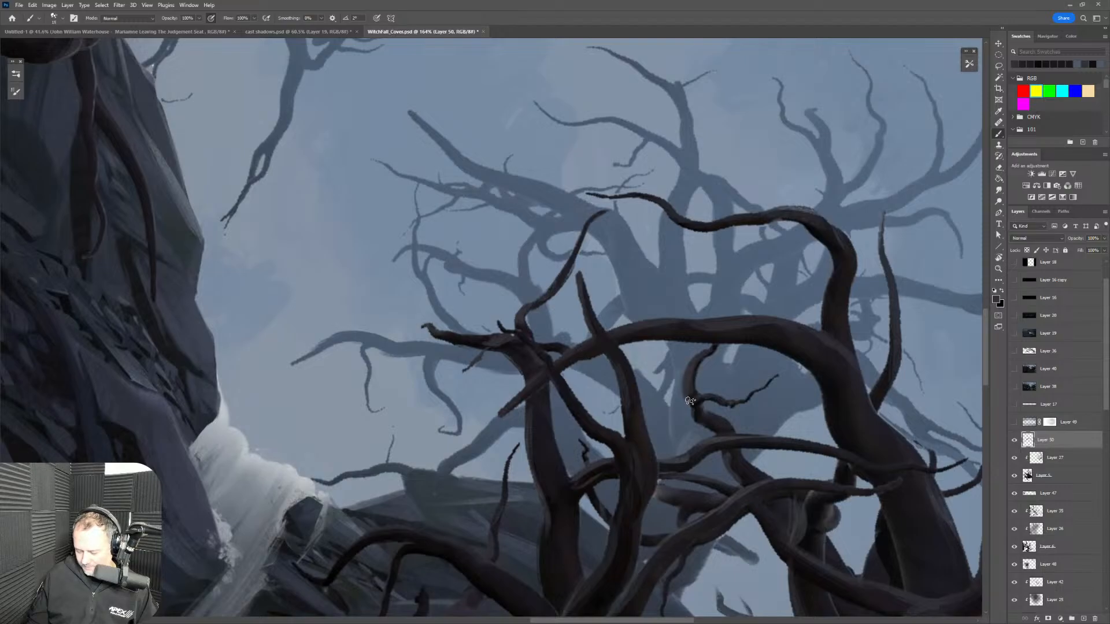
mouse_move(794, 280)
left_mouse_down()
mouse_move(488, 309)
mouse_move(434, 169)
mouse_move(464, 130)
left_mouse_up()
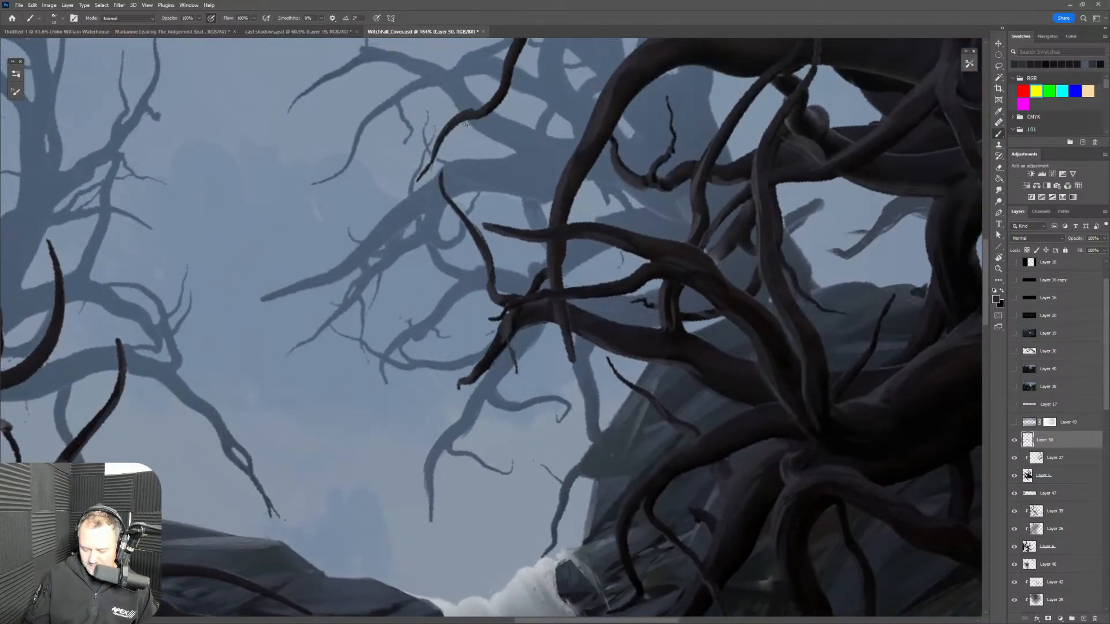
mouse_move(417, 181)
left_mouse_down()
mouse_move(431, 159)
mouse_move(396, 184)
mouse_move(453, 126)
mouse_move(490, 112)
mouse_move(457, 124)
mouse_move(489, 108)
mouse_move(503, 83)
mouse_move(477, 122)
left_mouse_up()
Step: Reshape the pale distant tree's branches behind the right-hand tree with sampled misty blue tones
key("r")
key("ctrl+space")
left_click_drag(711, 181, 770, 370)
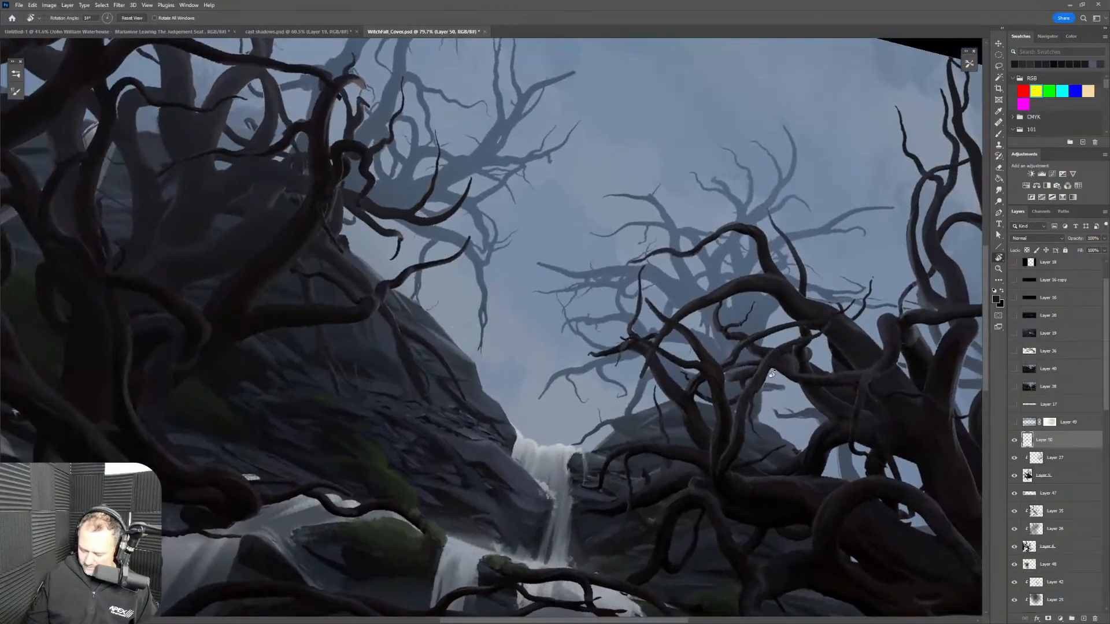
left_click_drag(823, 451, 739, 371)
key("ctrl+space")
left_click_drag(631, 324, 685, 321)
key("b")
left_click(500, 312, "alt")
mouse_move(501, 307)
left_mouse_down()
mouse_move(477, 373)
mouse_move(495, 363)
left_mouse_up()
mouse_move(461, 169)
left_mouse_down()
mouse_move(452, 143)
mouse_move(474, 125)
left_mouse_up()
key("ctrl+z")
mouse_move(461, 168)
left_mouse_down()
mouse_move(455, 155)
mouse_move(476, 121)
left_mouse_up()
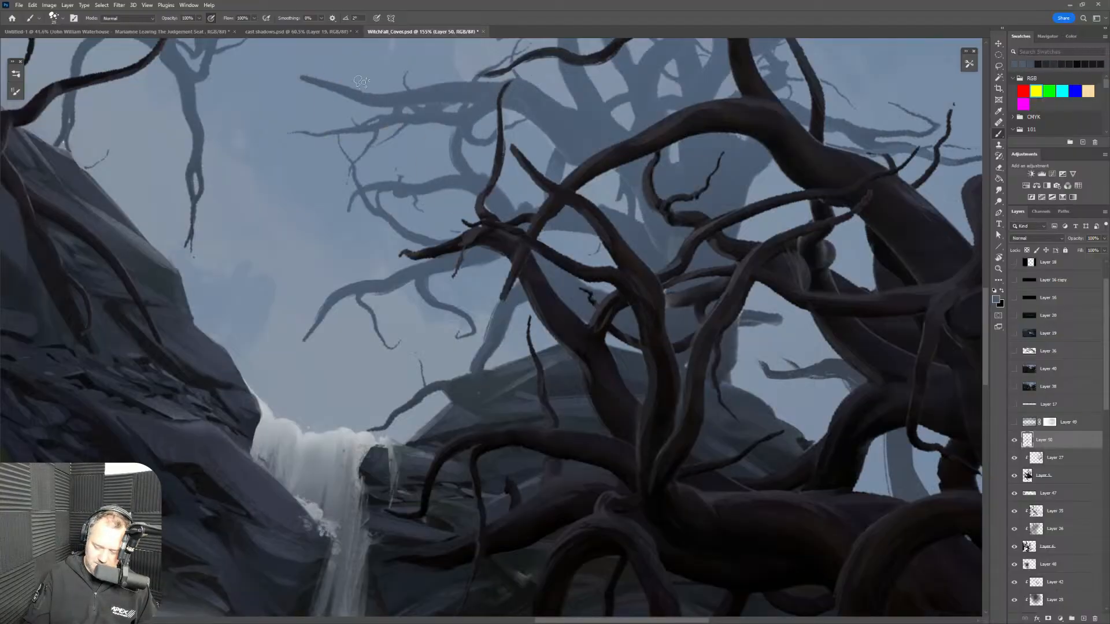
mouse_move(356, 97)
left_mouse_down()
mouse_move(295, 119)
mouse_move(318, 83)
mouse_move(355, 100)
mouse_move(336, 88)
mouse_move(456, 49)
mouse_move(368, 92)
mouse_move(440, 83)
left_mouse_up()
key("ctrl+z")
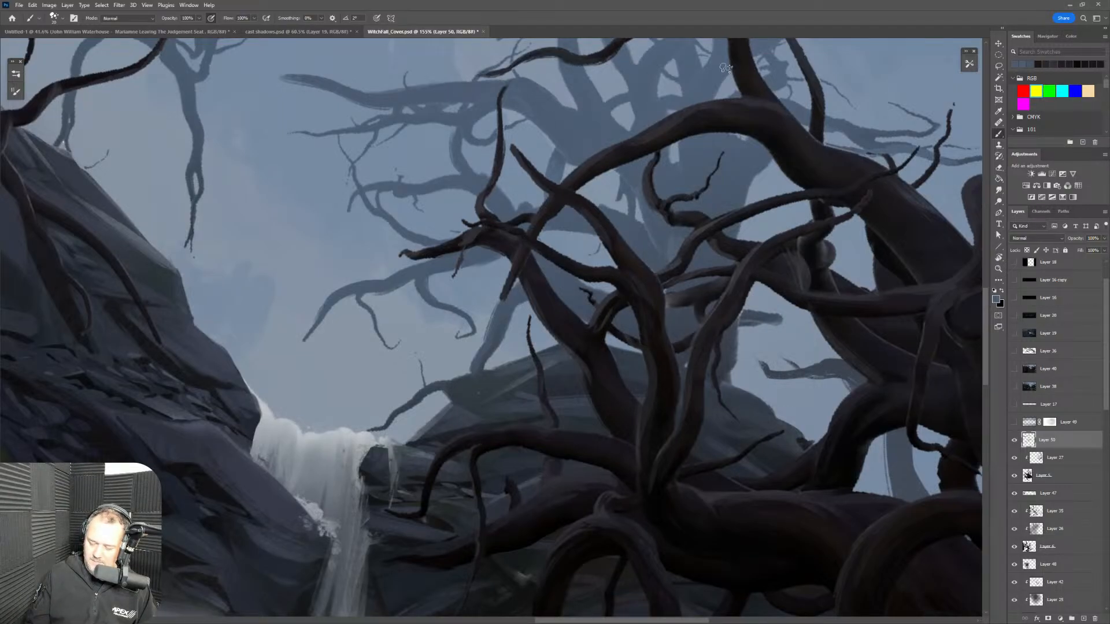
Step: Extend the upright twig and its neighbouring prong to finer tips and smooth the large arching branch's upper edge
left_click_drag(499, 91, 523, 66)
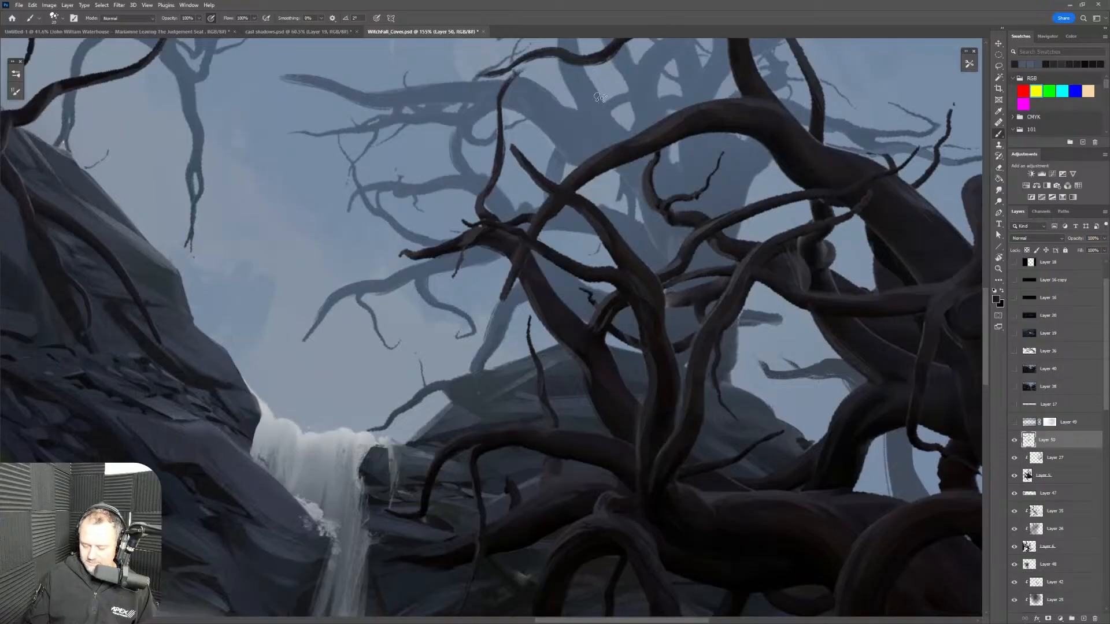
left_click_drag(517, 154, 510, 121)
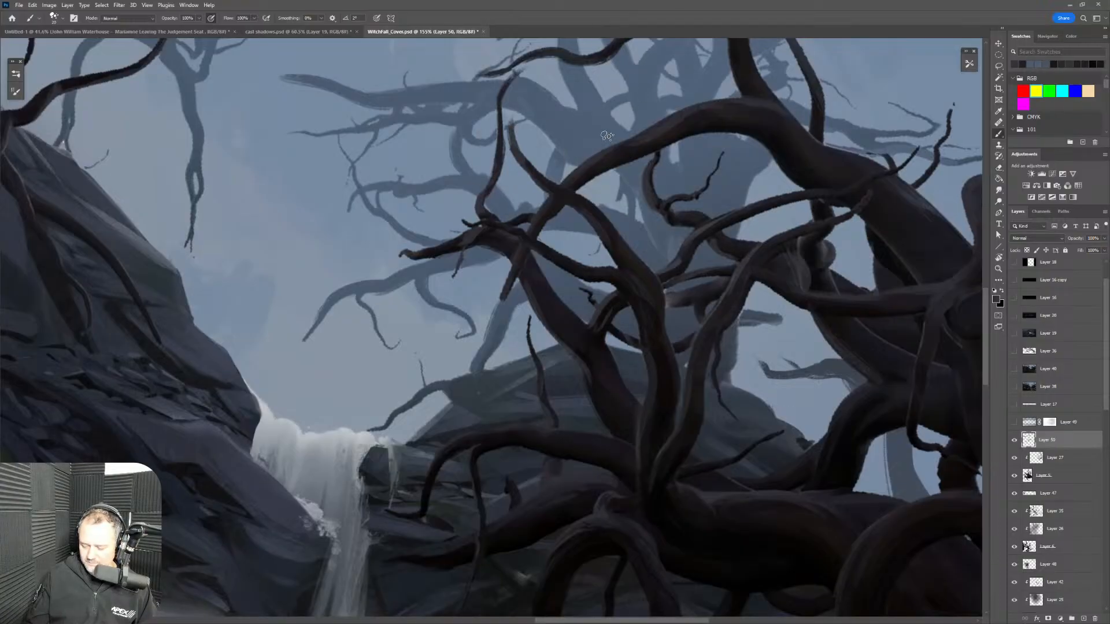
left_click_drag(568, 175, 677, 115)
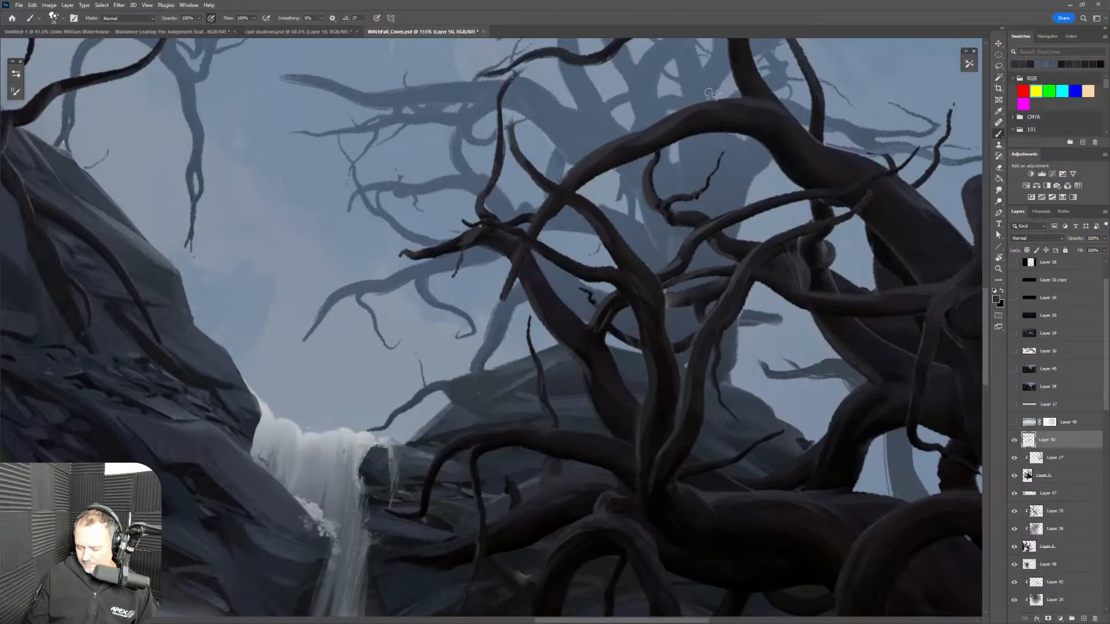
Step: Lengthen the downward-pointing branch end into a tapered tip and clean up the sky and distant trunk around it
left_click(552, 198, "alt")
mouse_move(488, 313)
left_mouse_down()
mouse_move(517, 256)
mouse_move(480, 316)
left_mouse_up()
left_click_drag(519, 272, 477, 320)
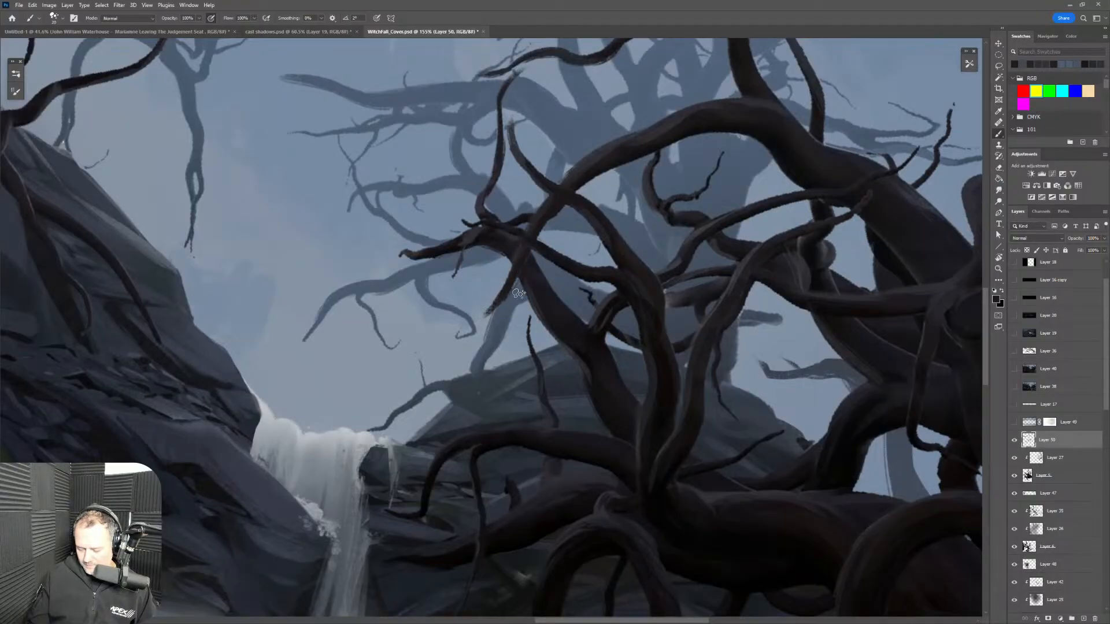
left_click(503, 314, "alt")
left_click(525, 296, "alt")
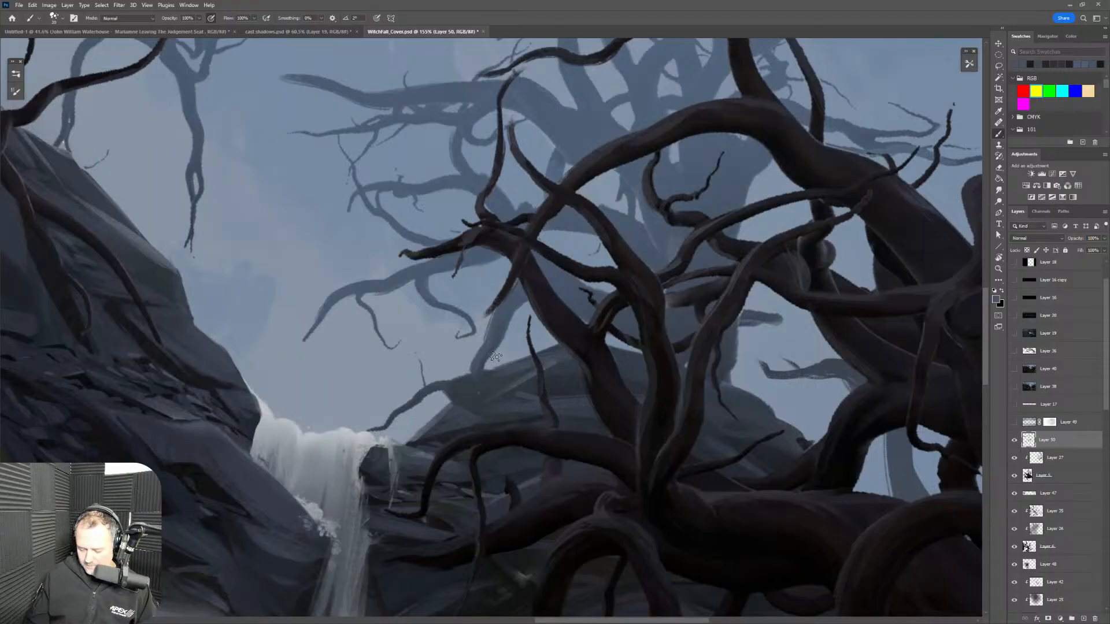
left_click(479, 383, "alt")
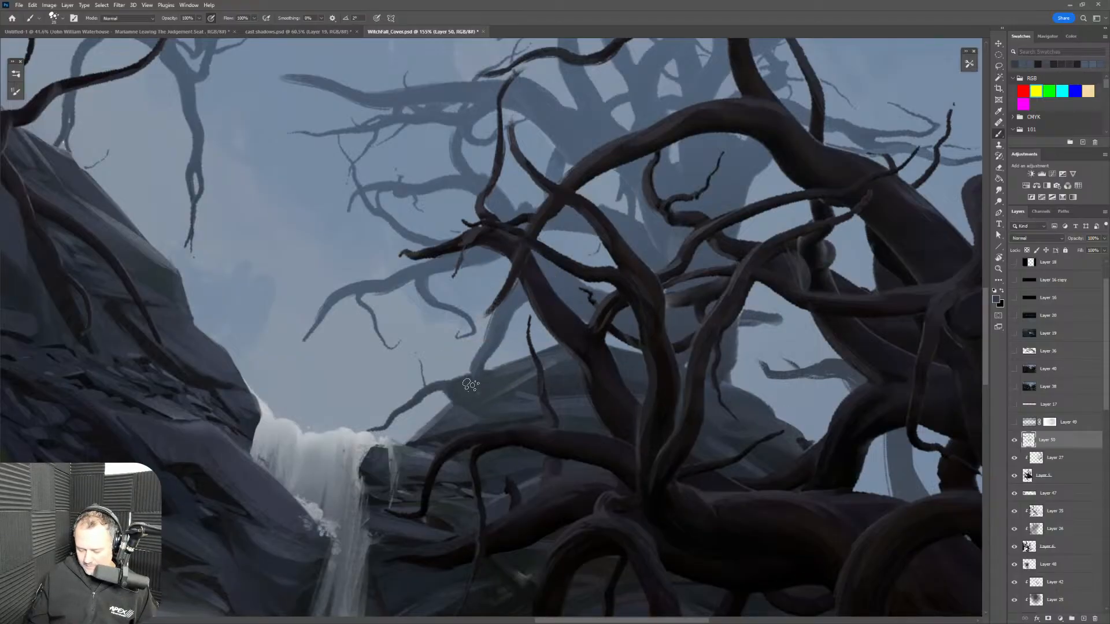
Step: Compare the right-hand tree with and without the Layer 50 touch-ups in a wider view, keeping the layer visible
key("z")
left_click(755, 356, "alt")
left_click_drag(755, 357, 786, 342)
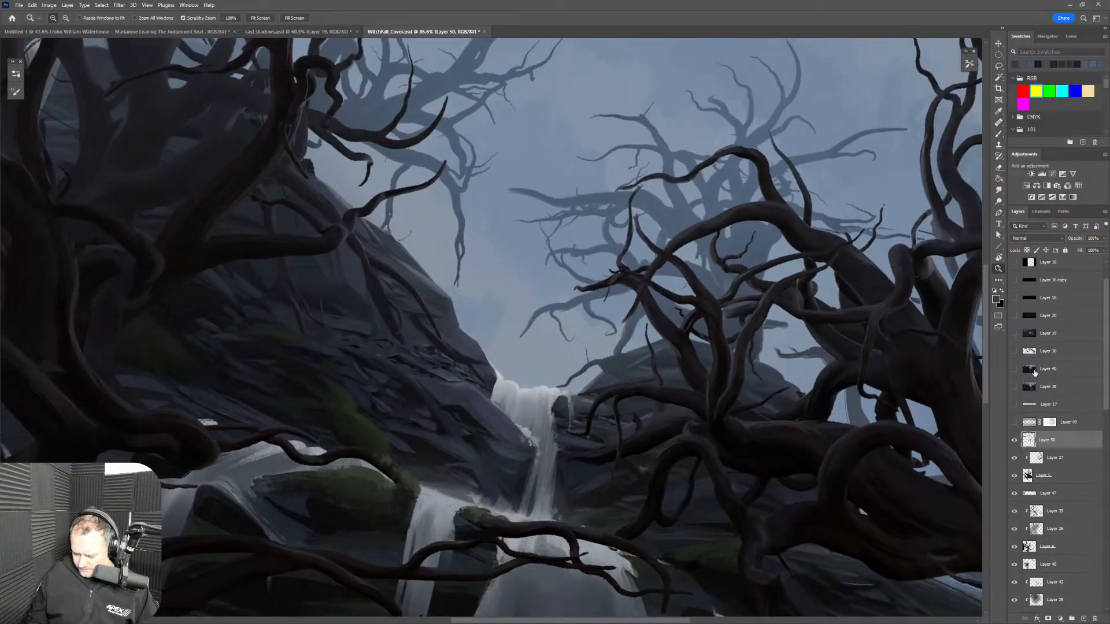
left_click(1013, 443)
left_click(1013, 442)
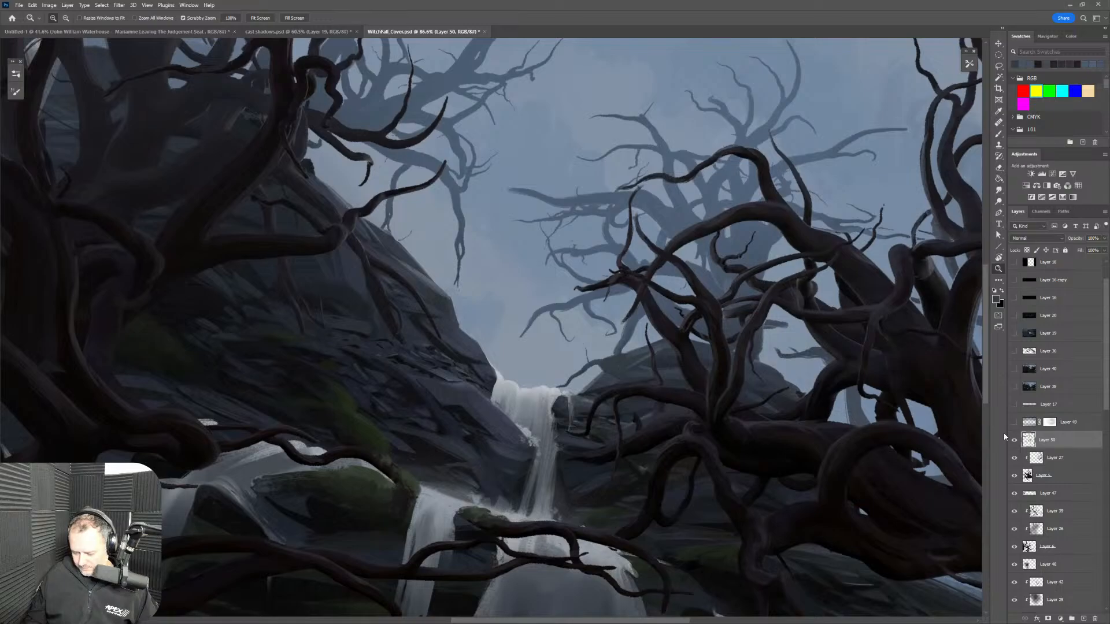
left_click_drag(700, 322, 723, 333)
key("b")
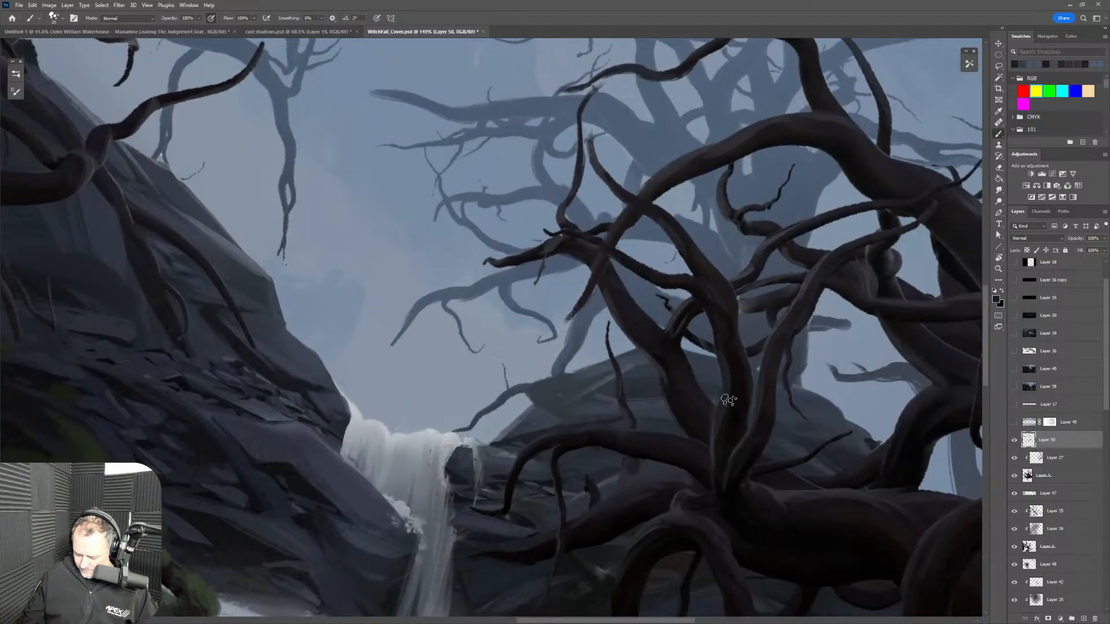
Step: Repaint the outer edge of the large looping branch in front of the heavy trunk with a larger brush
mouse_move(801, 421)
left_mouse_down()
mouse_move(632, 156)
mouse_move(549, 118)
left_mouse_up()
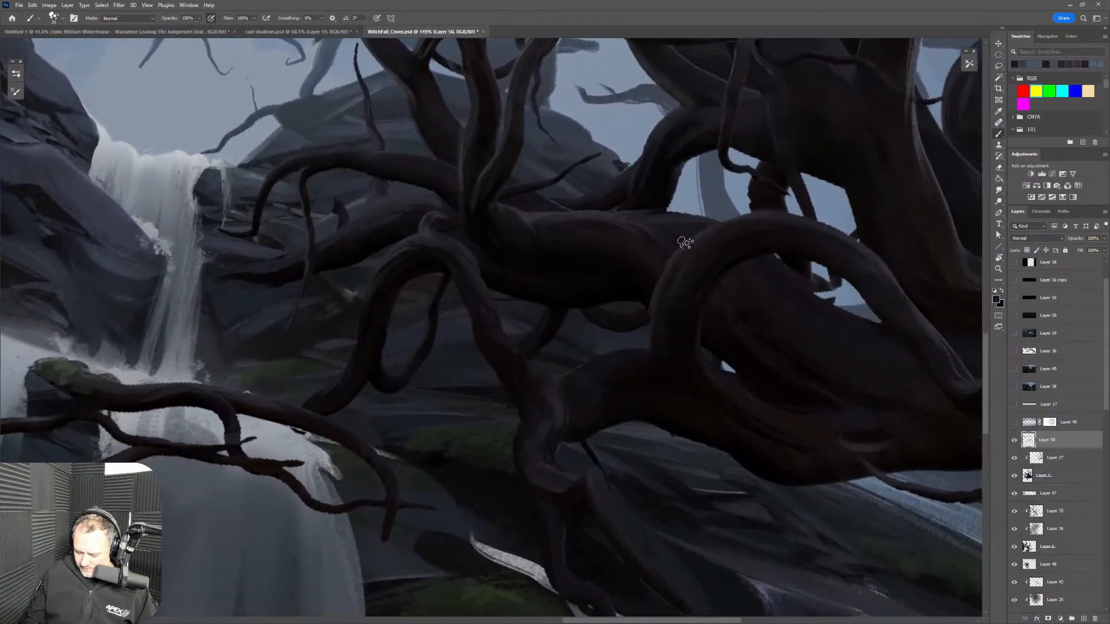
key("bracketright")
left_click_drag(652, 348, 679, 245)
key("ctrl+z")
left_click_drag(651, 351, 678, 249)
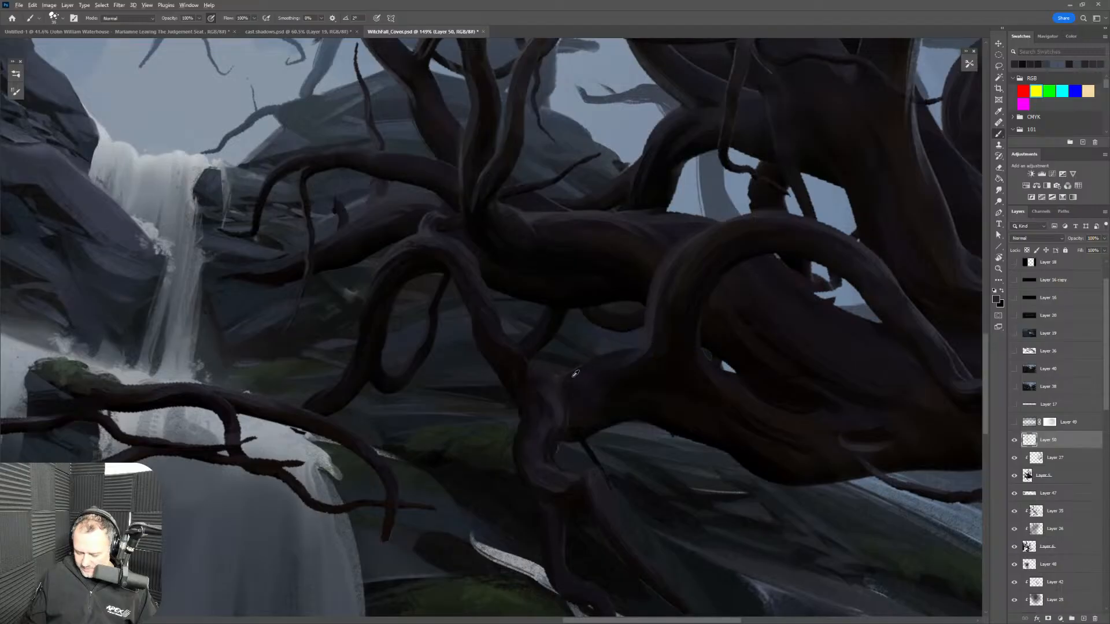
Step: Clean up and darken the heavy trunk's underside edge against the mossy hillside using sampled colours
key("r")
left_click_drag(764, 421, 762, 222)
key("b")
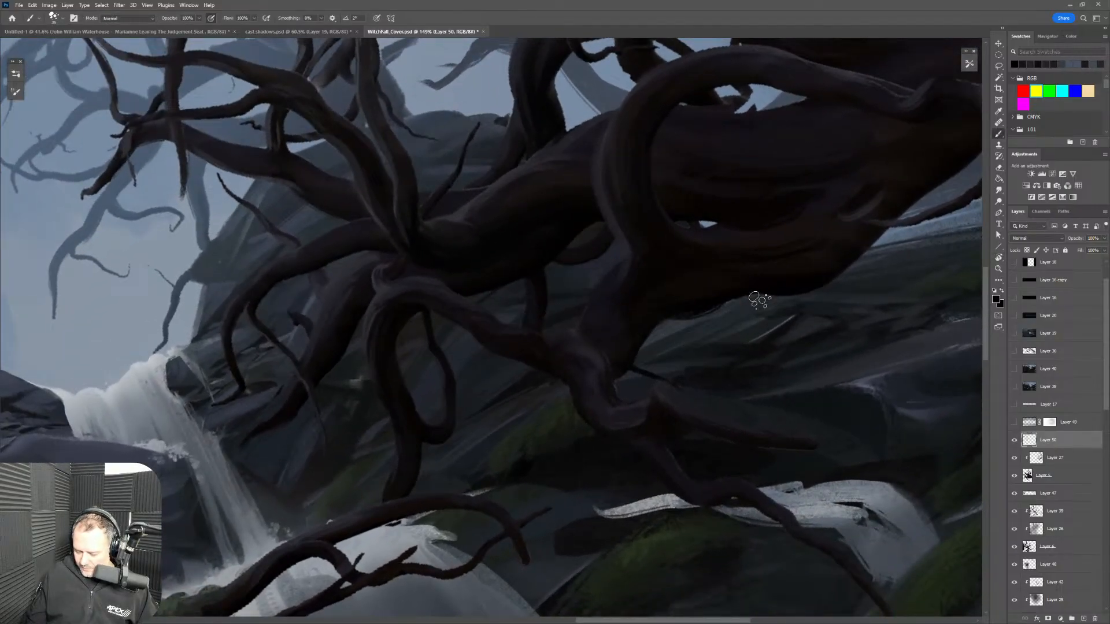
left_click_drag(664, 314, 726, 306)
mouse_move(892, 286)
left_mouse_down()
mouse_move(774, 327)
mouse_move(636, 374)
left_mouse_up()
key("]")
left_click(665, 275, "alt")
left_click_drag(649, 298, 732, 233)
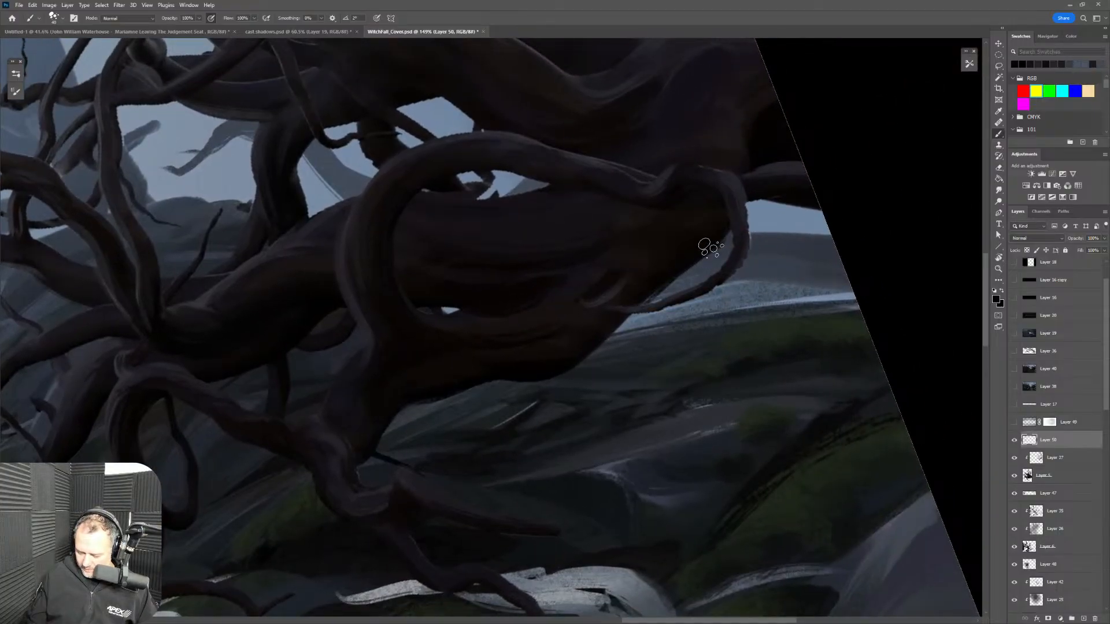
left_click(618, 318, "alt")
mouse_move(614, 334)
left_mouse_down()
mouse_move(579, 359)
mouse_move(506, 399)
mouse_move(610, 324)
mouse_move(519, 393)
mouse_move(612, 330)
mouse_move(547, 377)
mouse_move(502, 371)
mouse_move(637, 293)
mouse_move(544, 382)
left_mouse_up()
Step: Reshape the hooked branch end beside the canvas edge with sampled tones, defining its outer curve and tapered tip
left_click(745, 214, "alt")
left_click(744, 204, "alt")
mouse_move(746, 196)
left_mouse_down()
mouse_move(752, 220)
mouse_move(737, 258)
left_mouse_up()
left_click(708, 302, "alt")
left_click_drag(633, 315, 746, 250)
left_click_drag(636, 317, 754, 259)
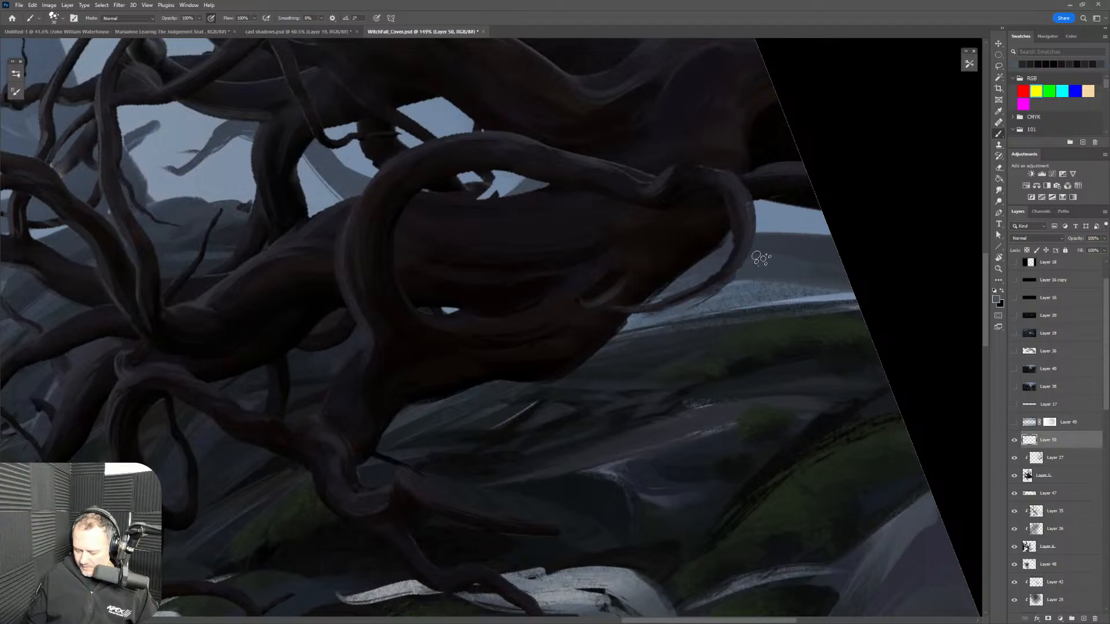
left_click(757, 203, "alt")
left_click_drag(743, 199, 738, 258)
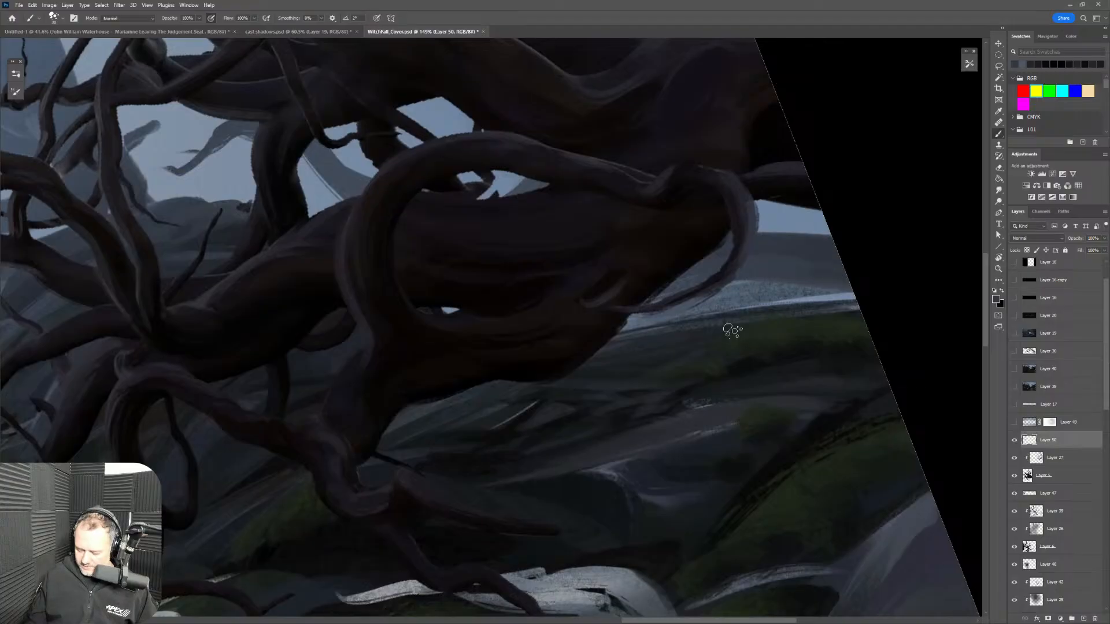
left_click_drag(640, 298, 730, 227)
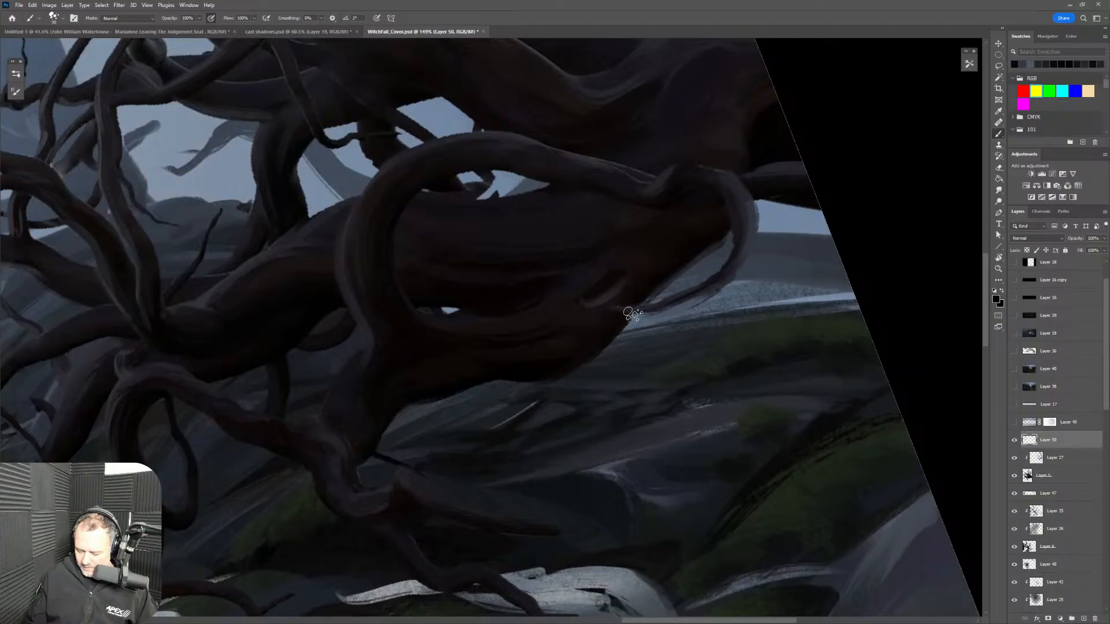
Step: Paint sampled dark bark tone over part of the small sky gap beneath the looping branch
left_click(397, 401)
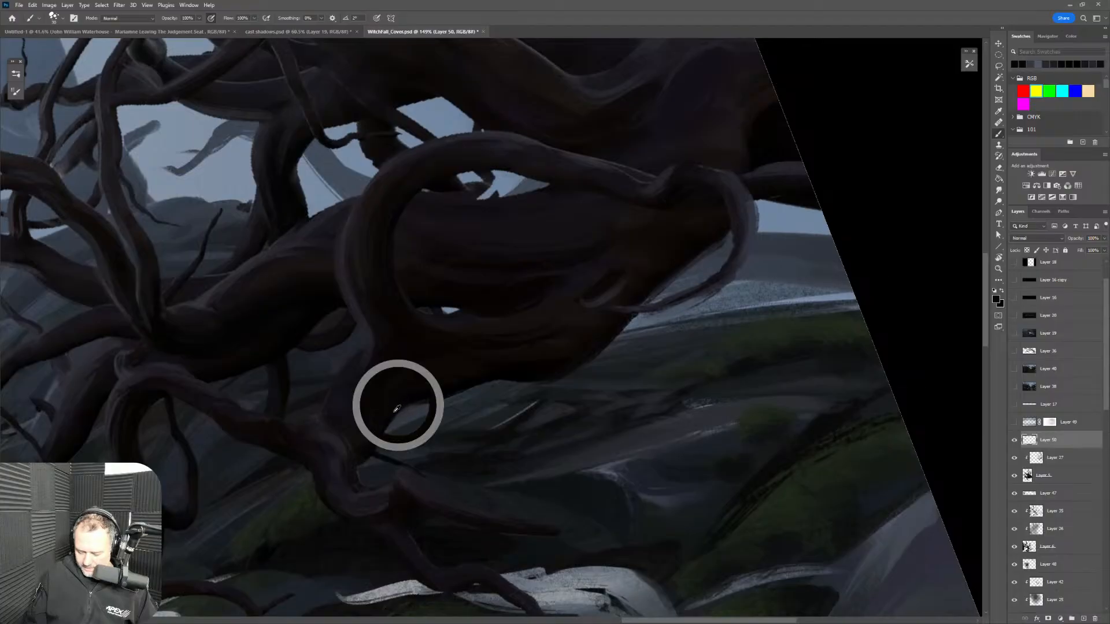
left_click(493, 204)
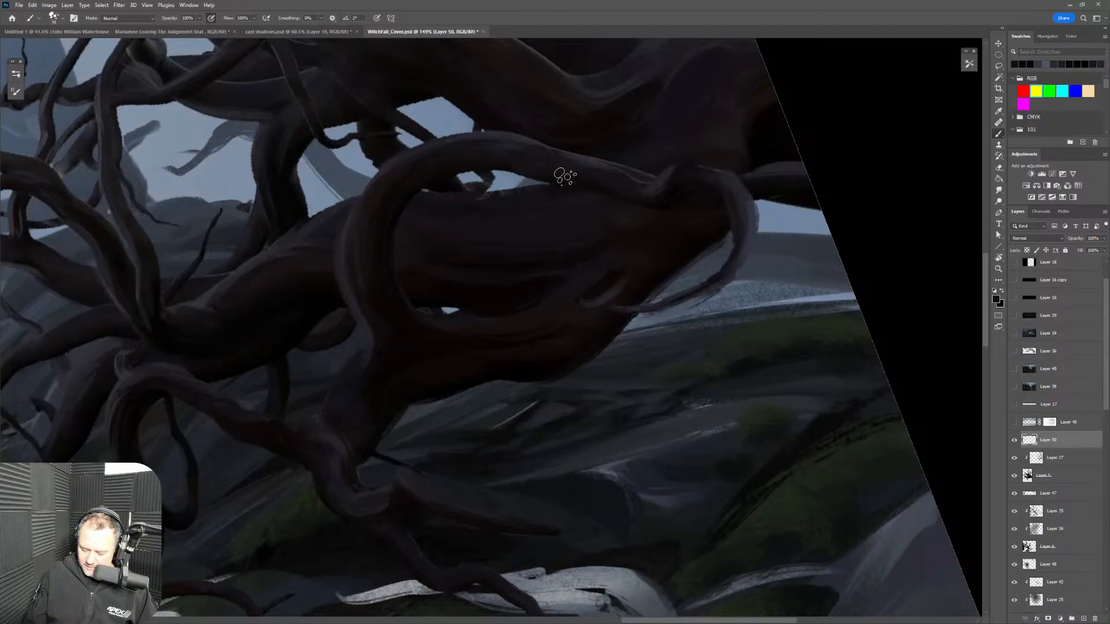
key("r")
left_click_drag(653, 139, 722, 217)
key("b")
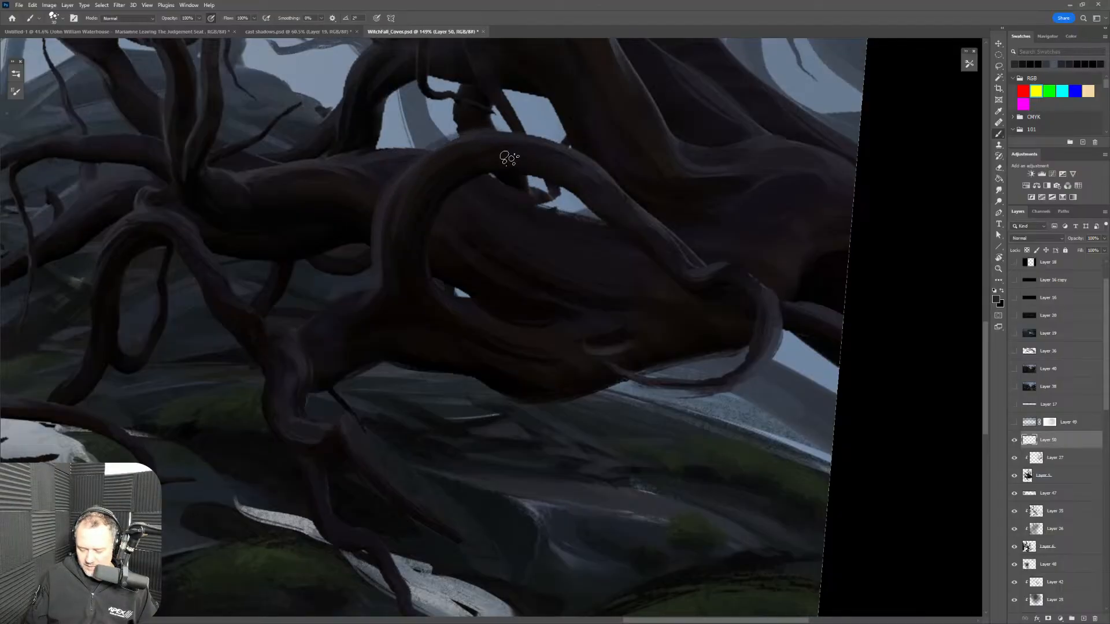
Step: Examine the looping branch and surrounding trunk both up close and in a wider view
key("z")
mouse_move(622, 261)
left_mouse_down()
mouse_move(583, 288)
mouse_move(623, 260)
left_mouse_up()
key("b")
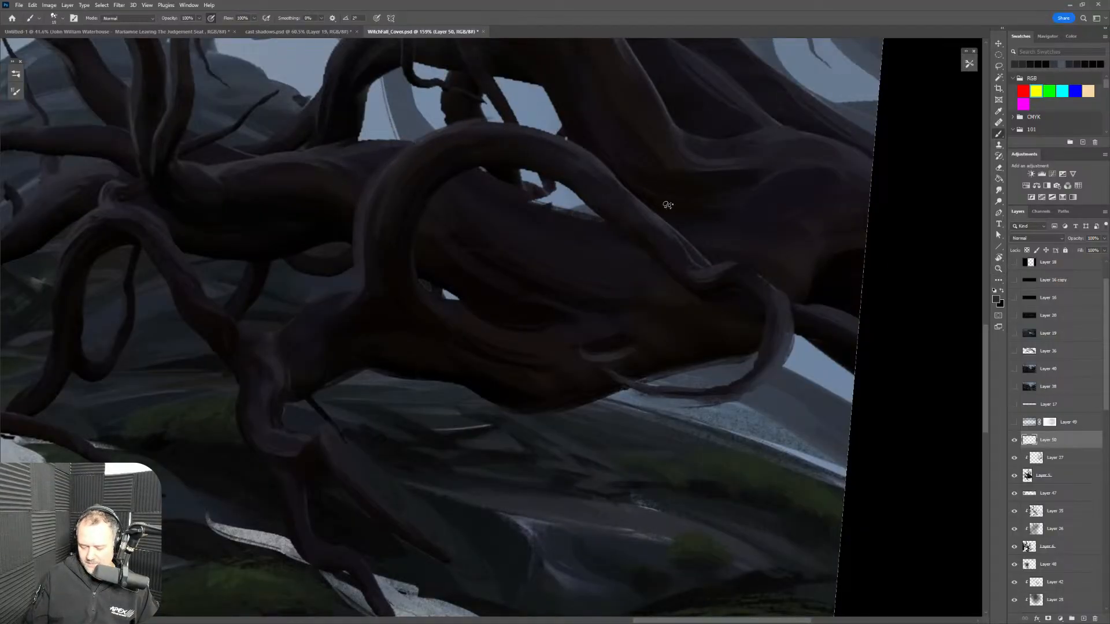
key("z")
mouse_move(634, 284)
left_mouse_down()
mouse_move(578, 315)
mouse_move(607, 298)
left_mouse_up()
key("b")
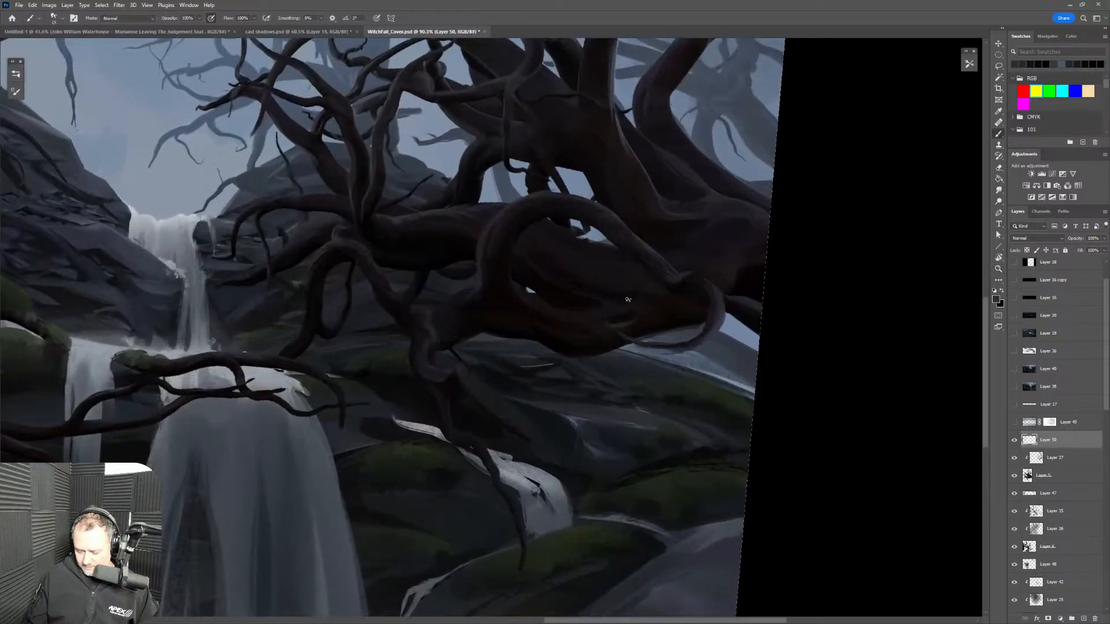
key("z")
left_click_drag(529, 220, 529, 219)
key("b")
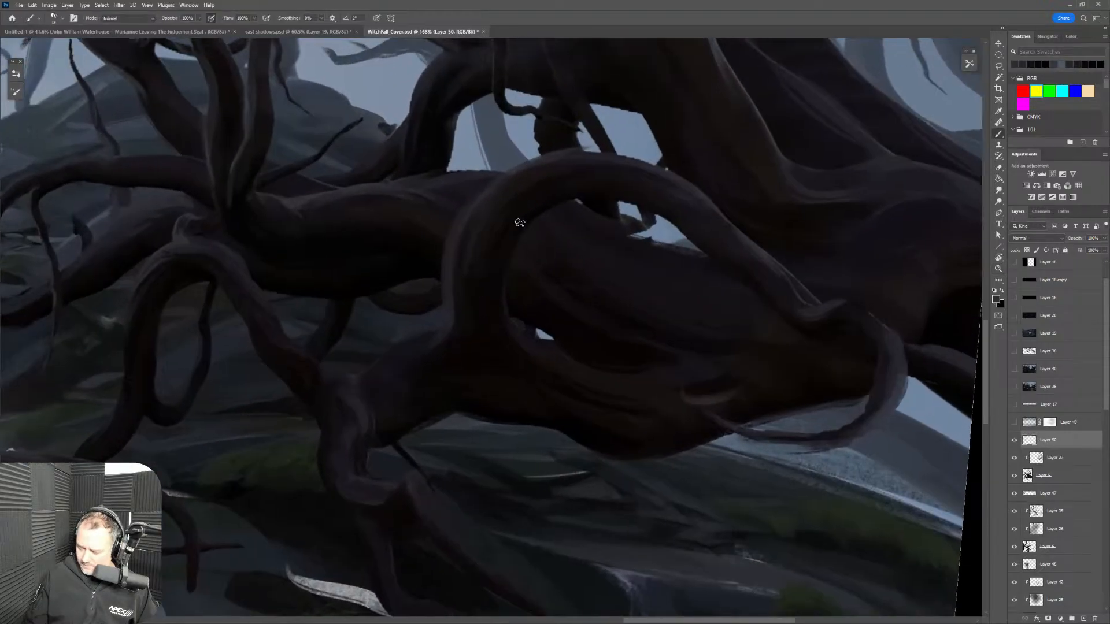
Step: Shade the looping branch's inner edge and the trunk beside its small opening with sampled dark tones
left_click(1071, 36)
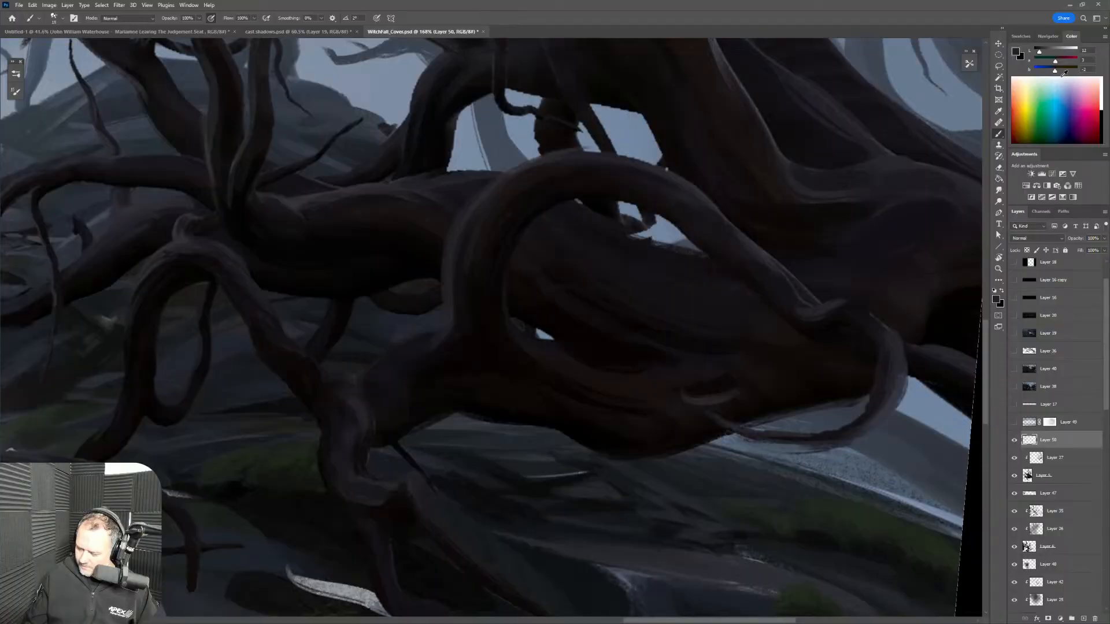
left_click(466, 213, "alt")
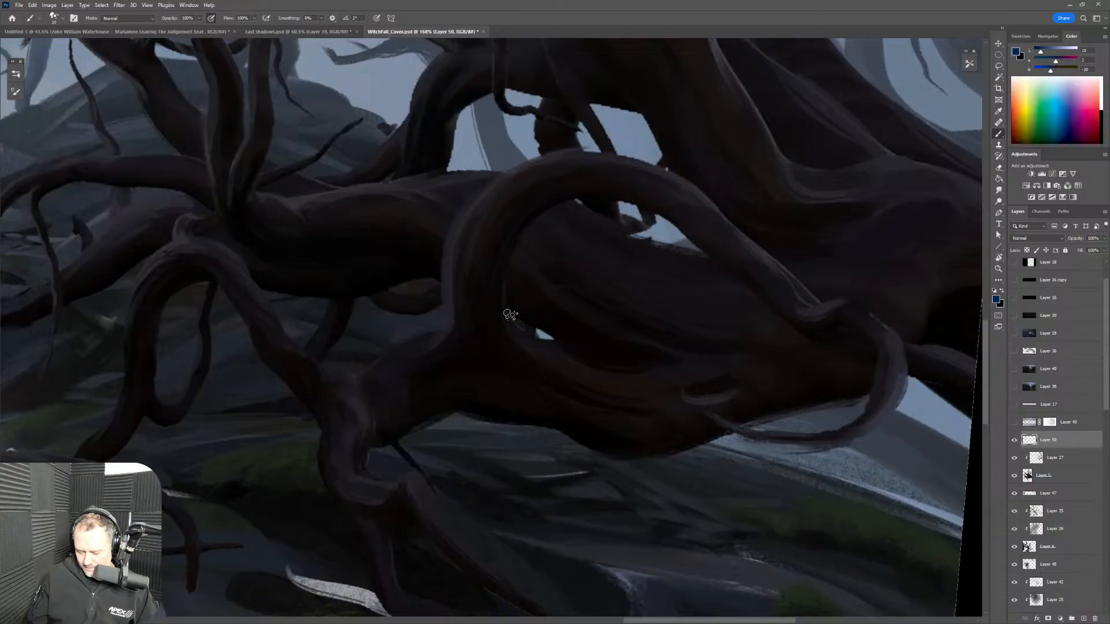
left_click(525, 226, "alt")
left_click_drag(640, 290, 621, 306)
left_click_drag(495, 347, 538, 300)
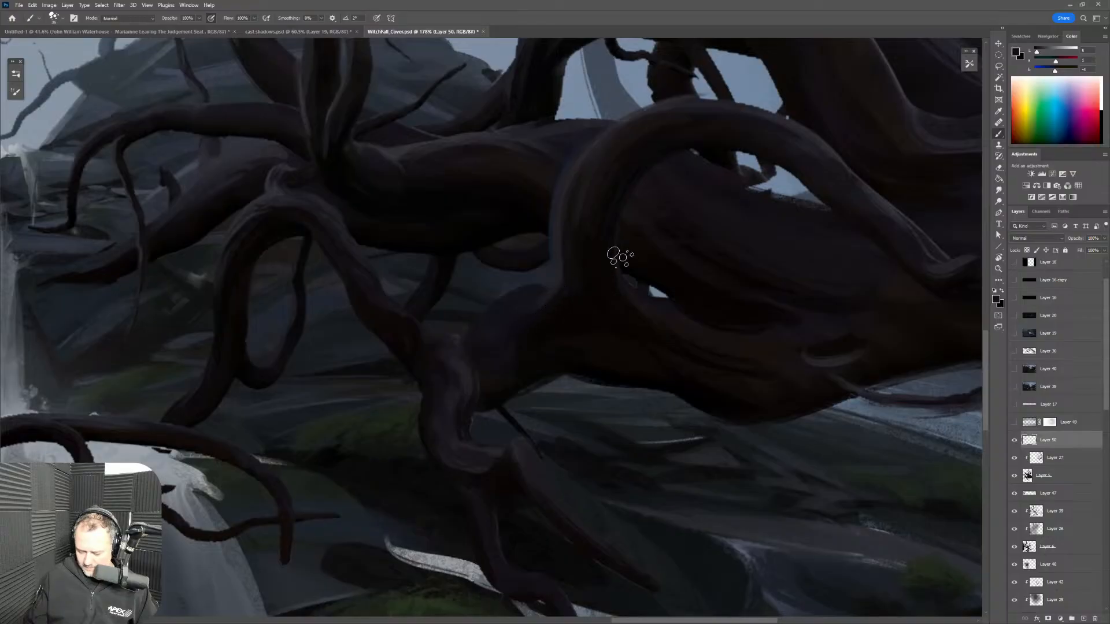
Step: Blend sampled dark bark tones along the knotted limb and the smaller arched branch near the waterfall
left_click(552, 308, "alt")
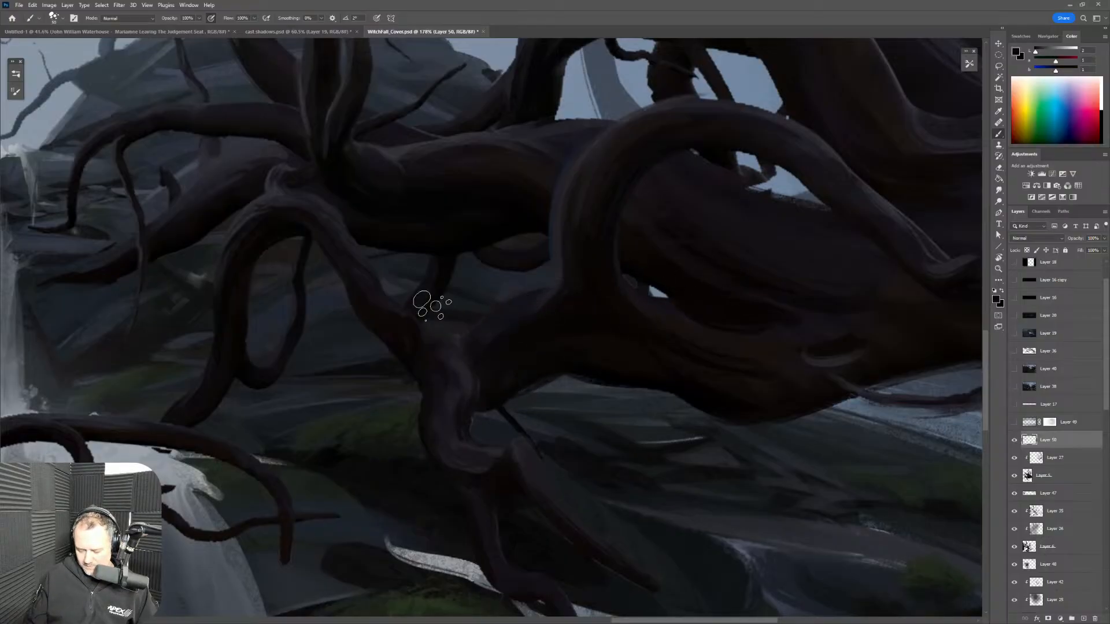
left_click_drag(399, 353, 353, 243)
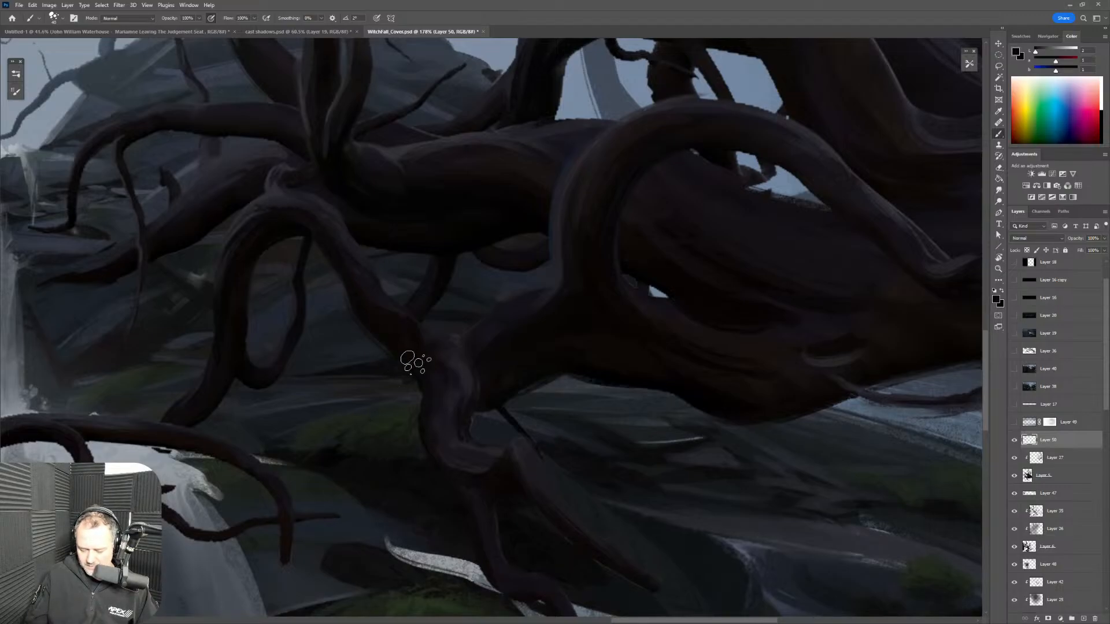
left_click_drag(421, 322, 639, 206)
left_click(558, 155, "alt")
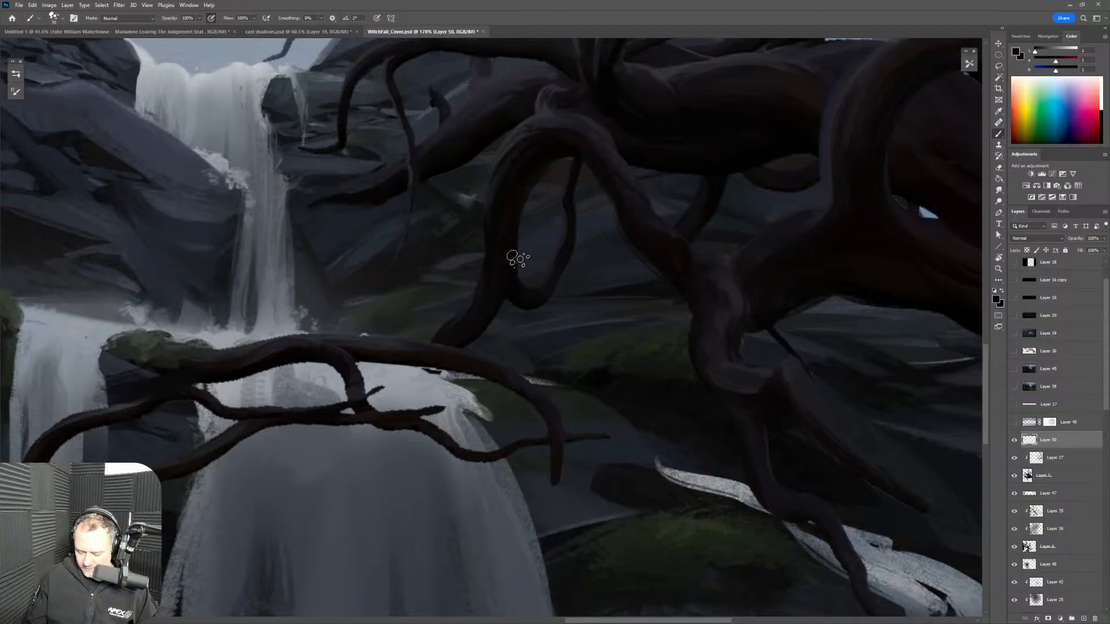
left_click(490, 274, "alt")
left_click(455, 315, "alt")
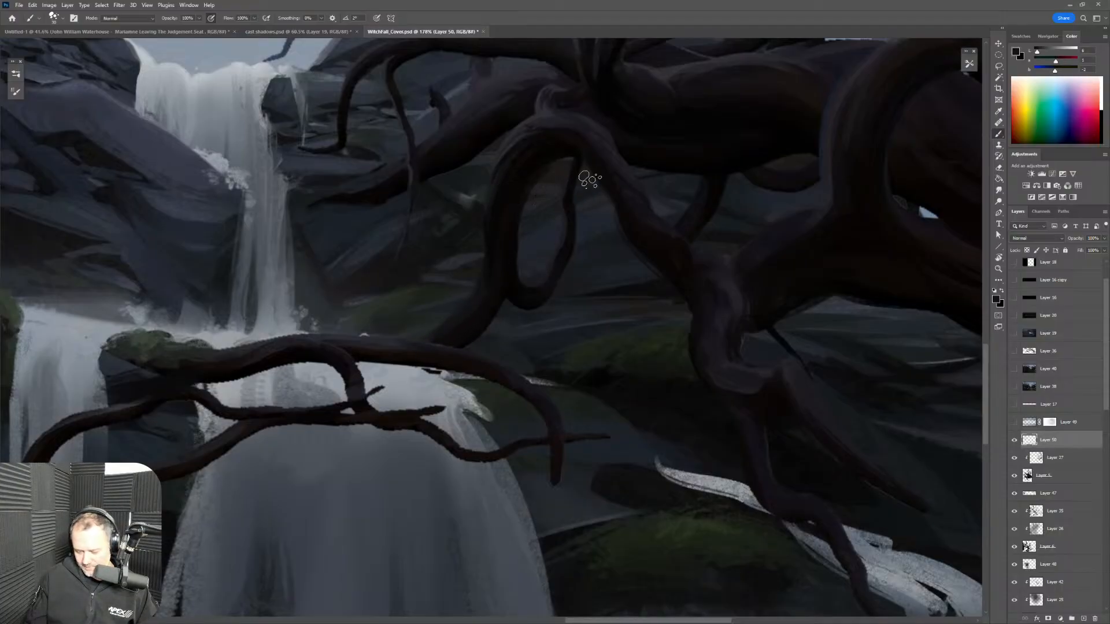
Step: Darken and extend the thin twig hanging beside the waterfall with a smaller brush
left_click(424, 171, "alt")
key("bracketleft")
left_click_drag(413, 160, 400, 254)
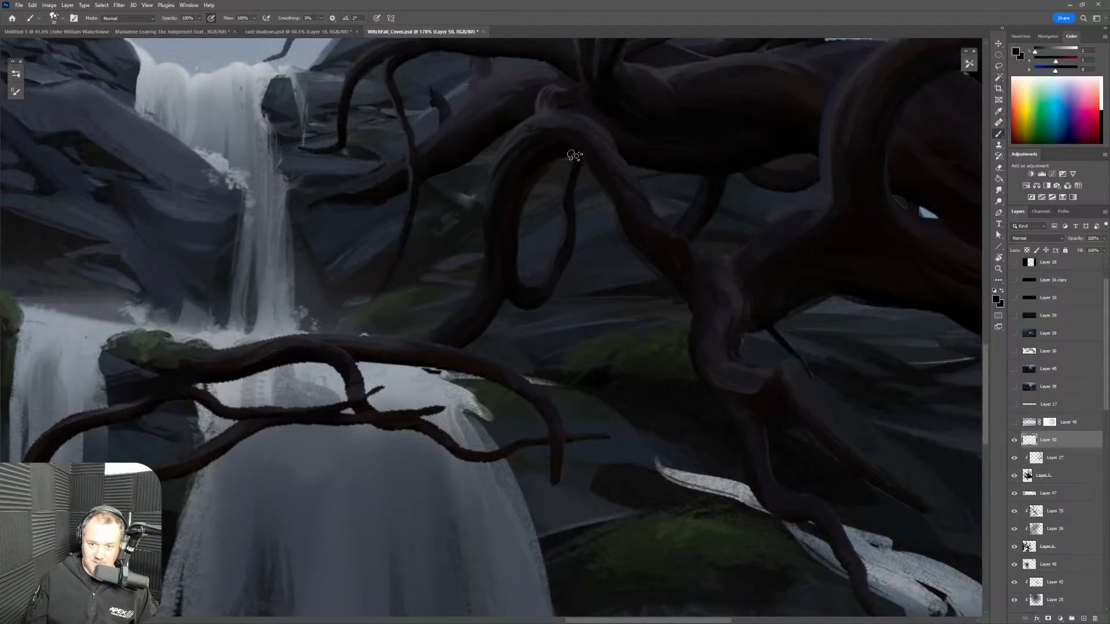
Step: Refine the sky-facing edge of the rear trunk near the canvas edge with sampled dark and lighter bark tones
scroll(575, 147, "down", 5)
scroll(664, 384, "up", 1)
scroll(663, 384, "right", 3)
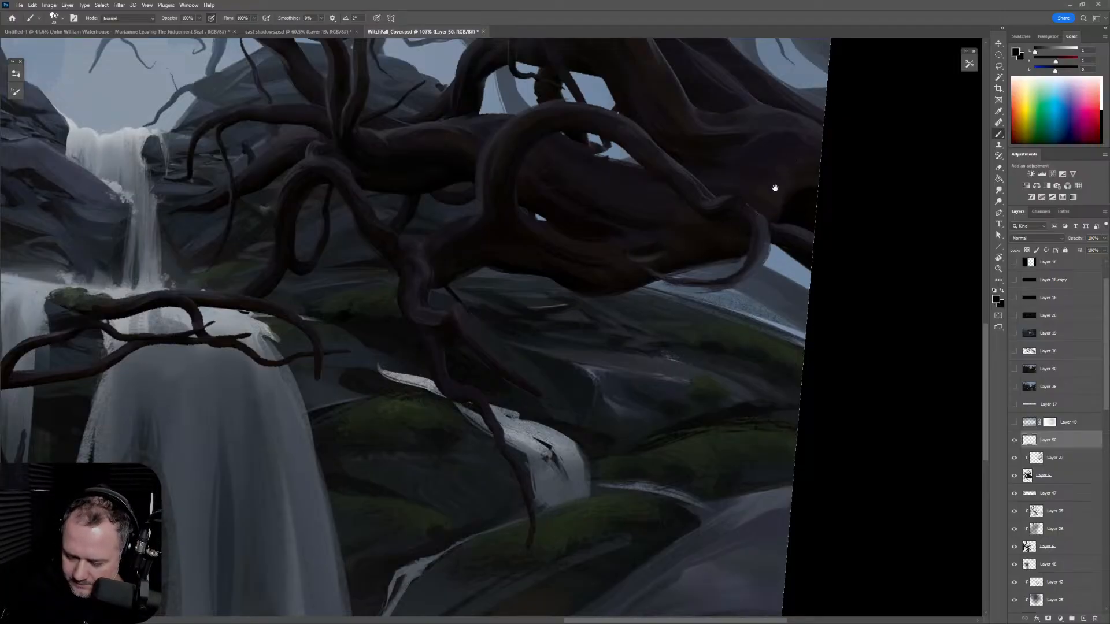
left_click_drag(788, 166, 643, 359)
left_click(616, 293, "alt")
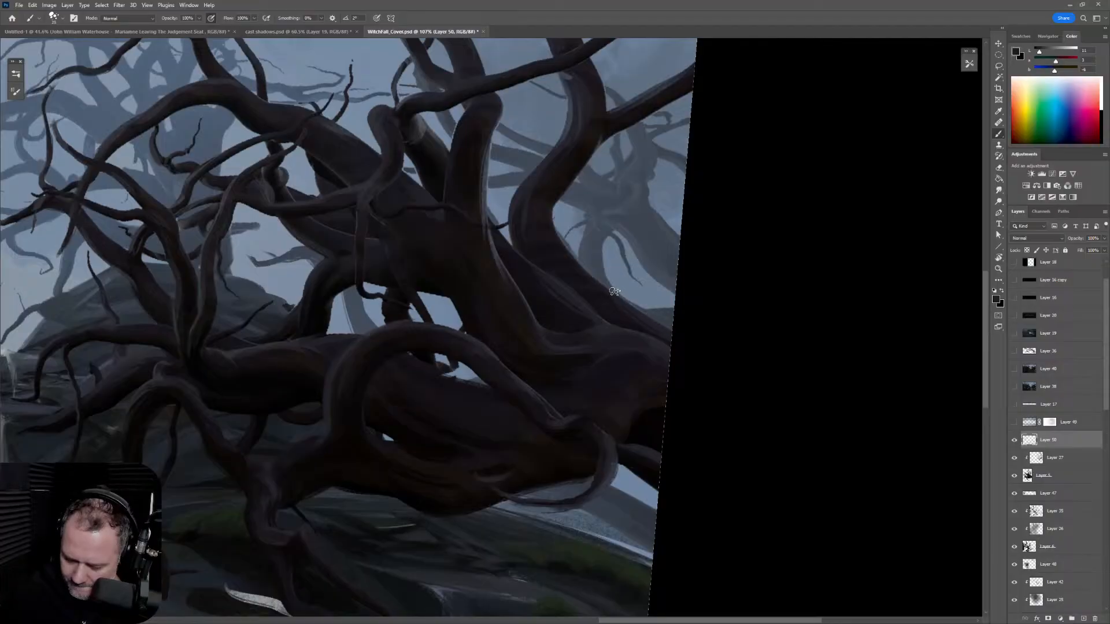
left_click(552, 206, "alt")
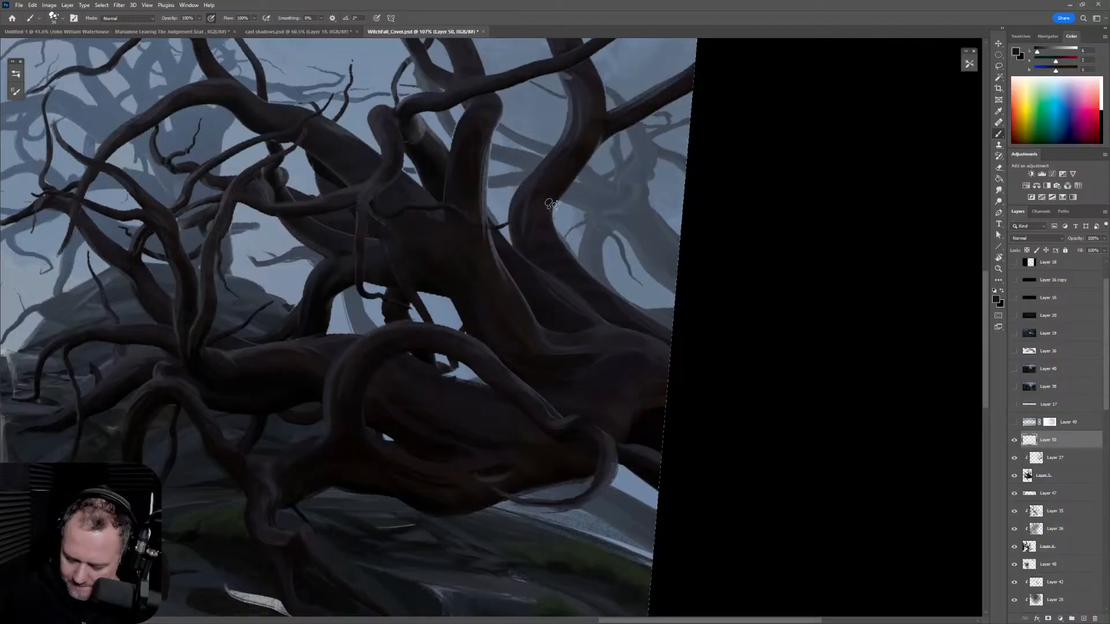
left_click(665, 318, "alt")
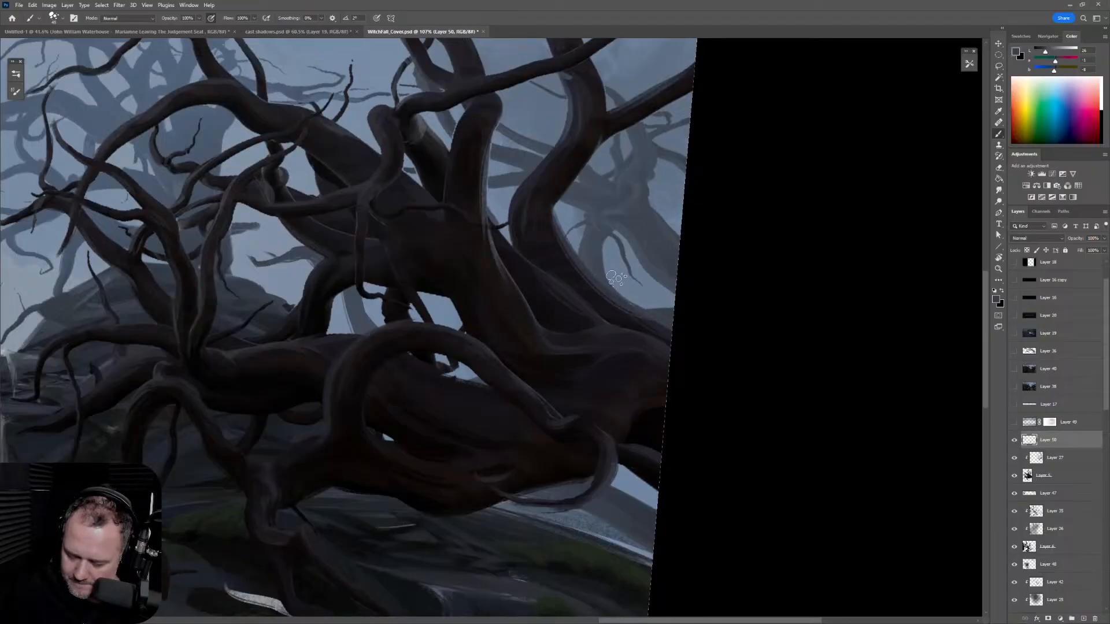
left_click(557, 254, "alt")
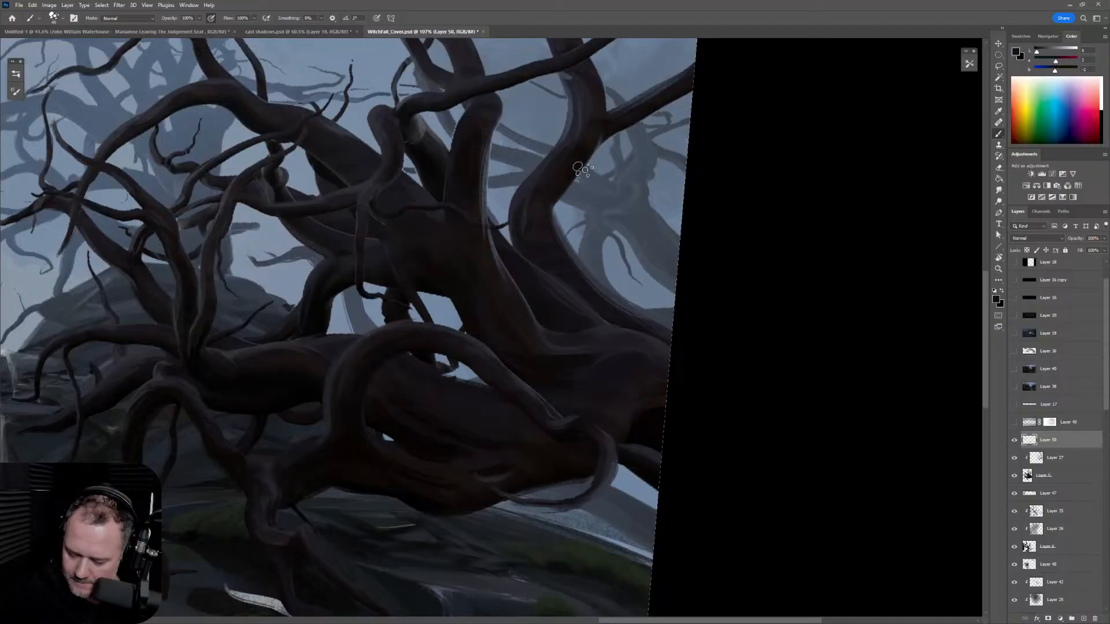
left_click(555, 205, "alt")
left_click_drag(556, 205, 611, 120)
key("ctrl+z")
left_click(560, 188, "alt")
mouse_move(559, 195)
left_mouse_down()
mouse_move(605, 137)
mouse_move(551, 205)
left_mouse_up()
key("ctrl+z")
key("ctrl+z")
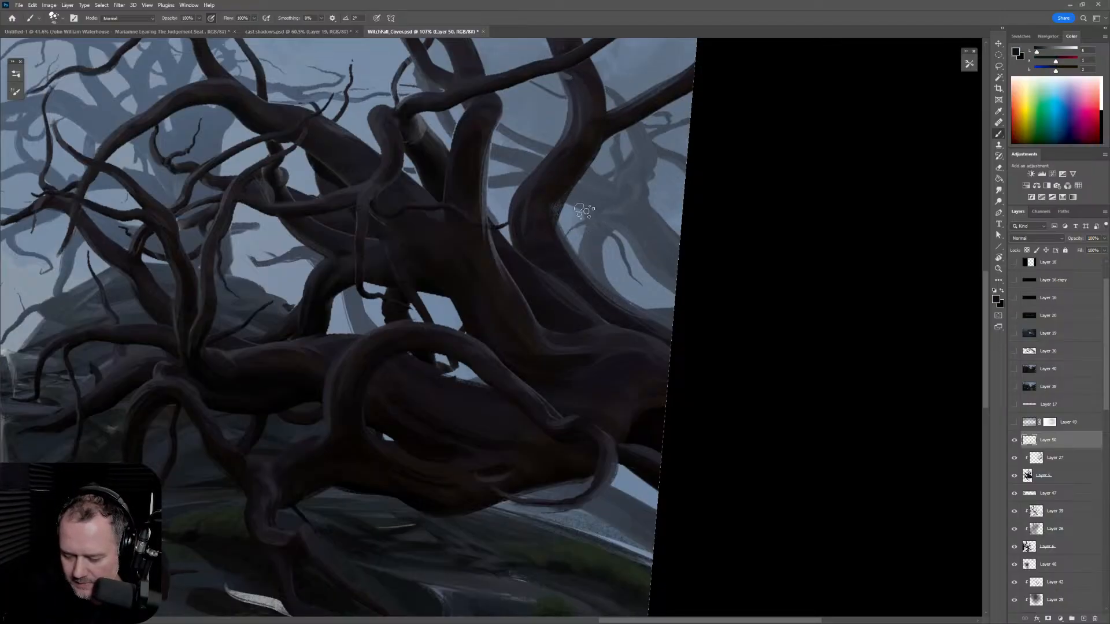
Step: Paint a sampled lighter bark tone along the inner edge of the rear trunk's bend
left_click_drag(646, 82, 686, 203)
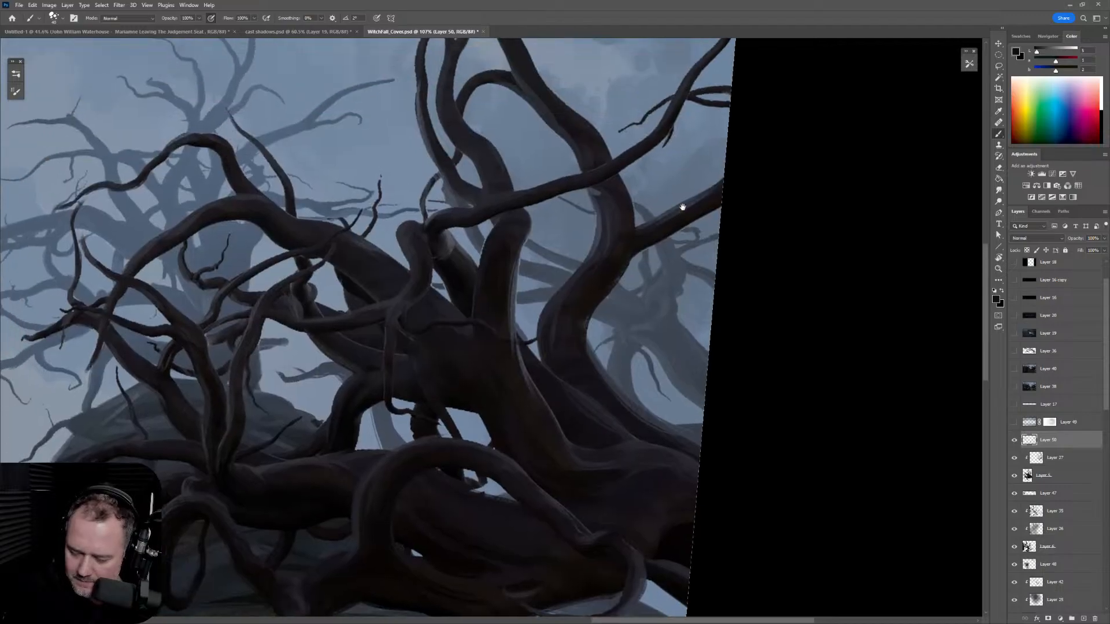
left_click(555, 322, "alt")
left_click_drag(555, 366, 604, 276)
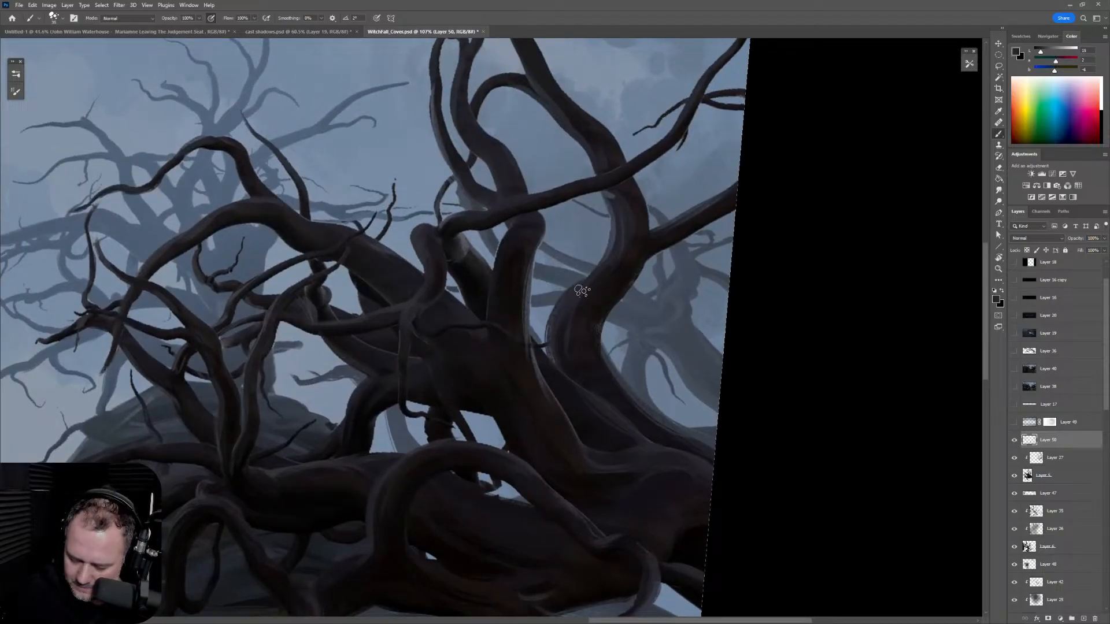
Step: Smooth the outer edge of the tall upper limb toward its forked tip
left_click_drag(660, 100, 701, 232)
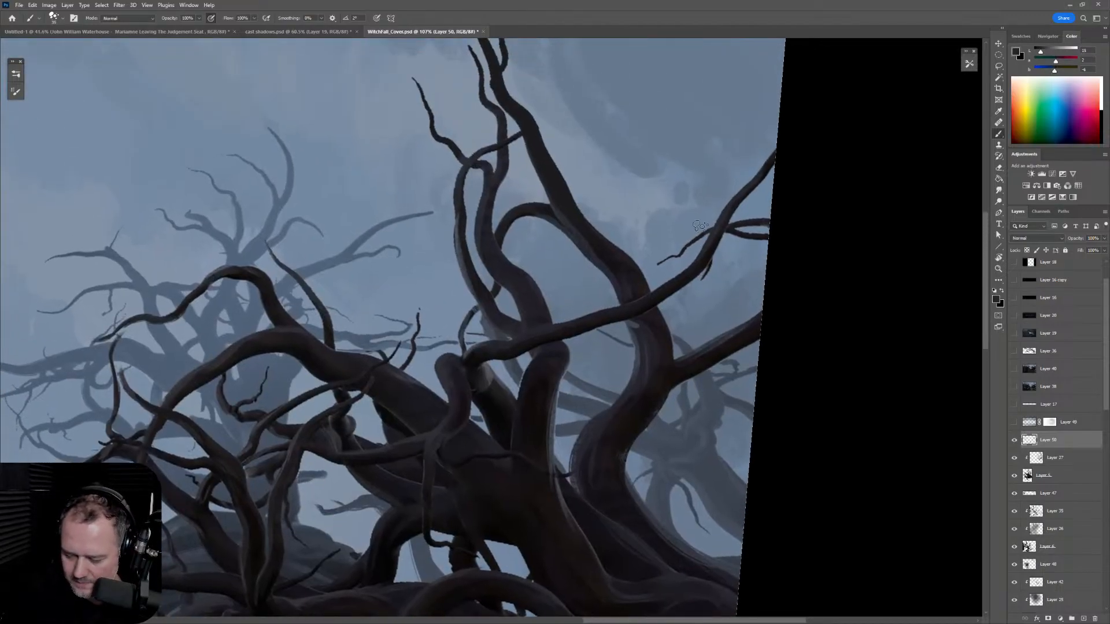
mouse_move(699, 158)
left_mouse_down()
mouse_move(744, 318)
mouse_move(632, 404)
mouse_move(641, 332)
mouse_move(685, 225)
left_mouse_up()
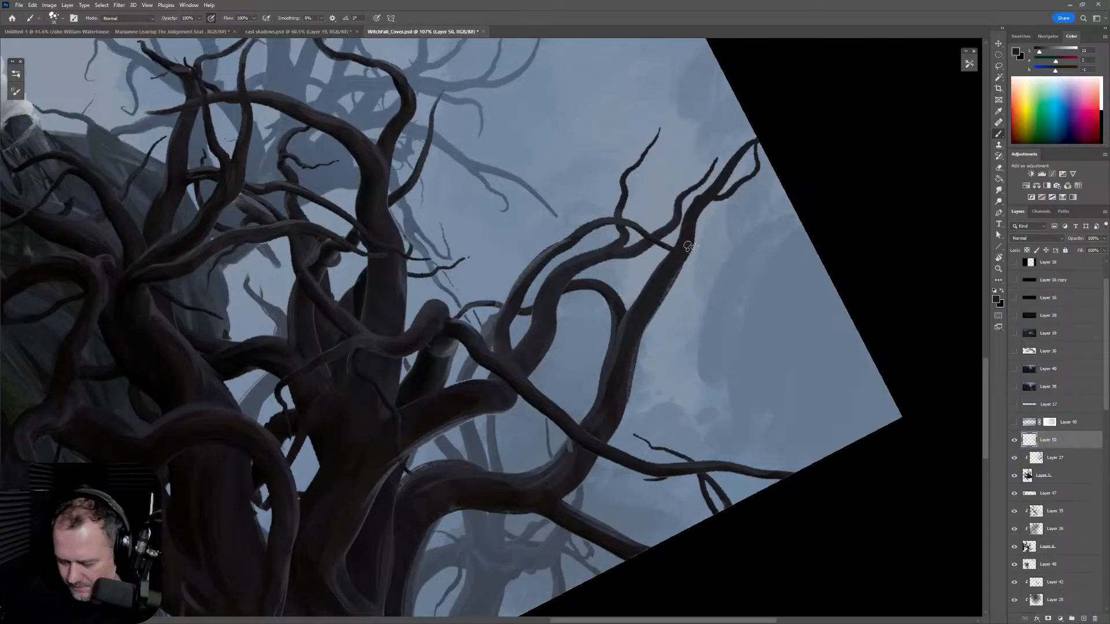
left_click_drag(645, 325, 702, 217)
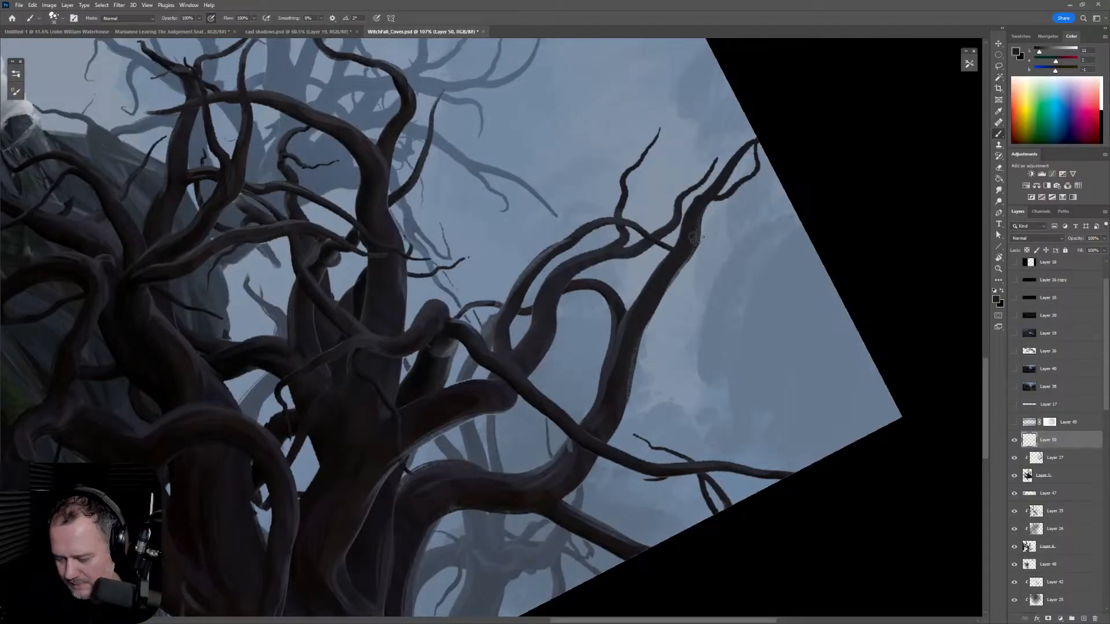
Step: Paint sampled lighter tones along the long branch that crosses the tall limbs toward the canvas edge
key("r")
mouse_move(651, 407)
left_mouse_down()
mouse_move(707, 227)
mouse_move(761, 144)
left_mouse_up()
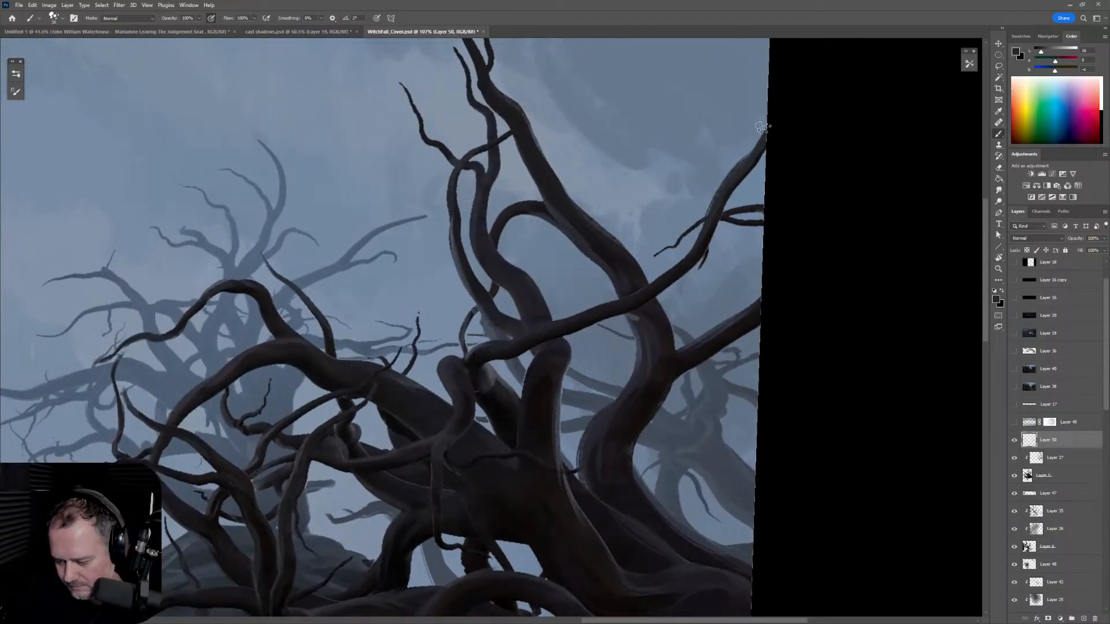
left_click(681, 214, "alt")
left_click(719, 204, "alt")
left_click_drag(714, 234, 650, 282)
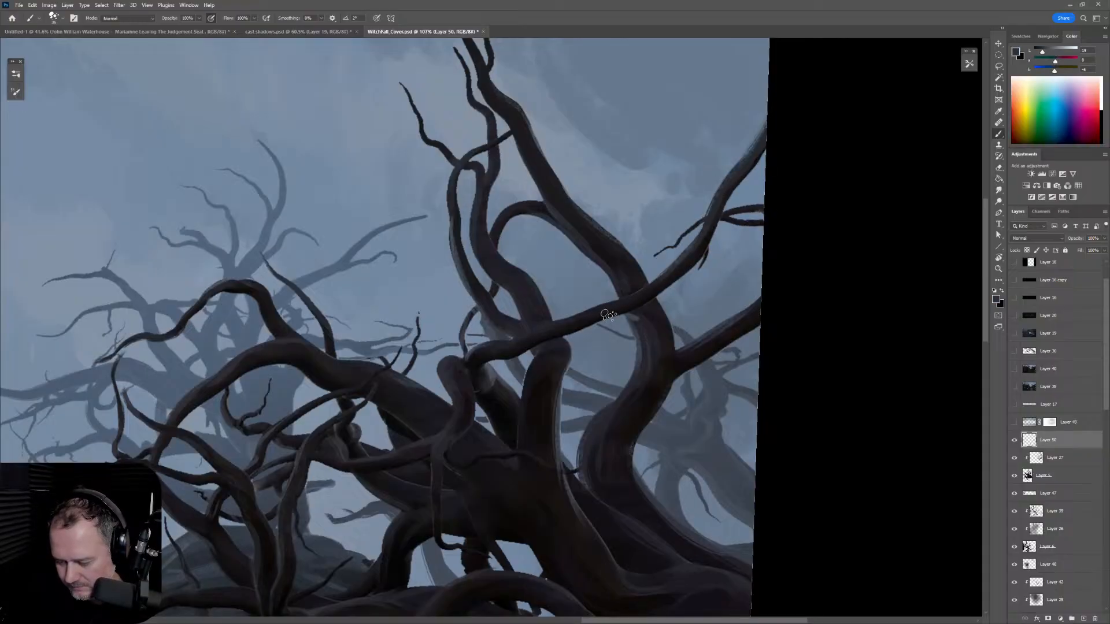
key("d")
left_click_drag(768, 203, 697, 220)
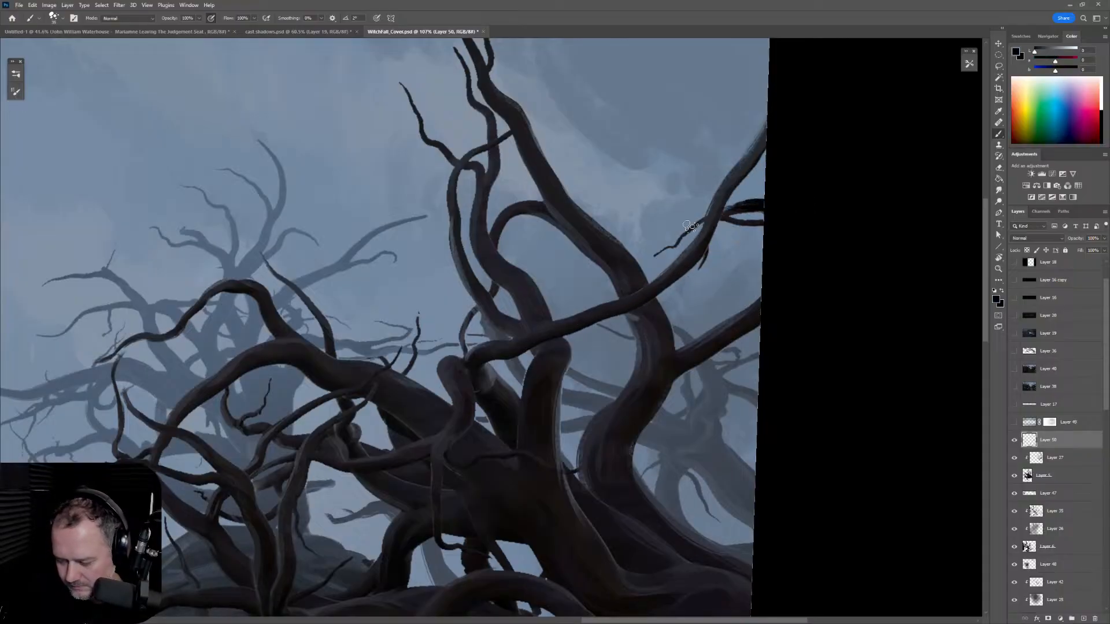
left_click(767, 209, "alt")
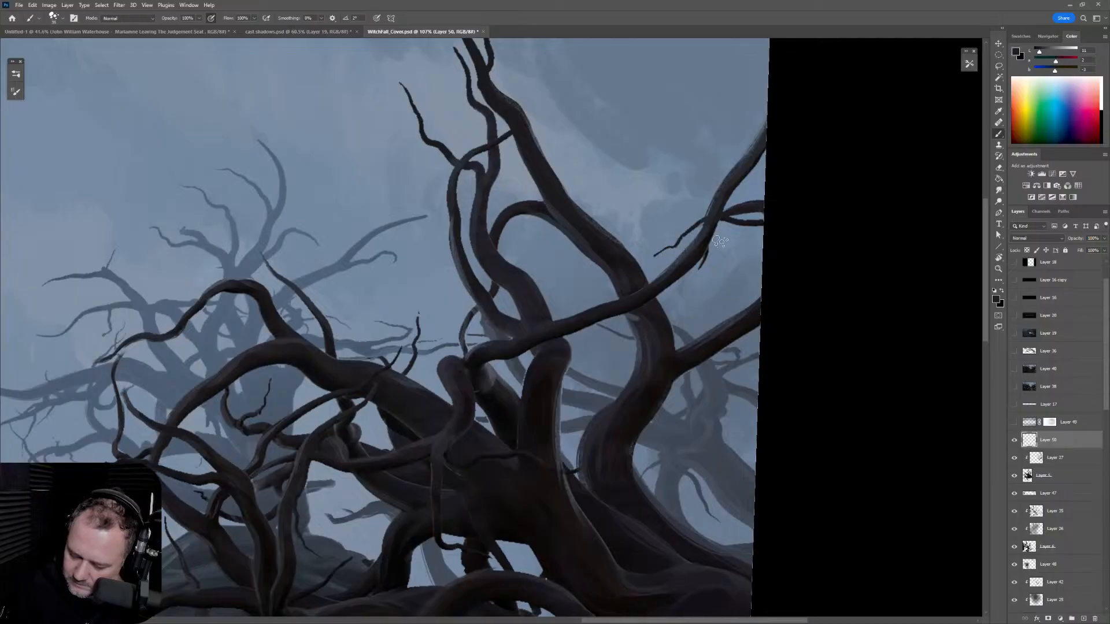
mouse_move(668, 315)
left_mouse_down()
mouse_move(649, 284)
mouse_move(674, 350)
mouse_move(764, 293)
left_mouse_up()
key("ctrl+z")
key("ctrl+z")
Step: Paint sampled dark bark tones along the small root below the trunk base at the canvas edge
left_click(701, 357, "alt")
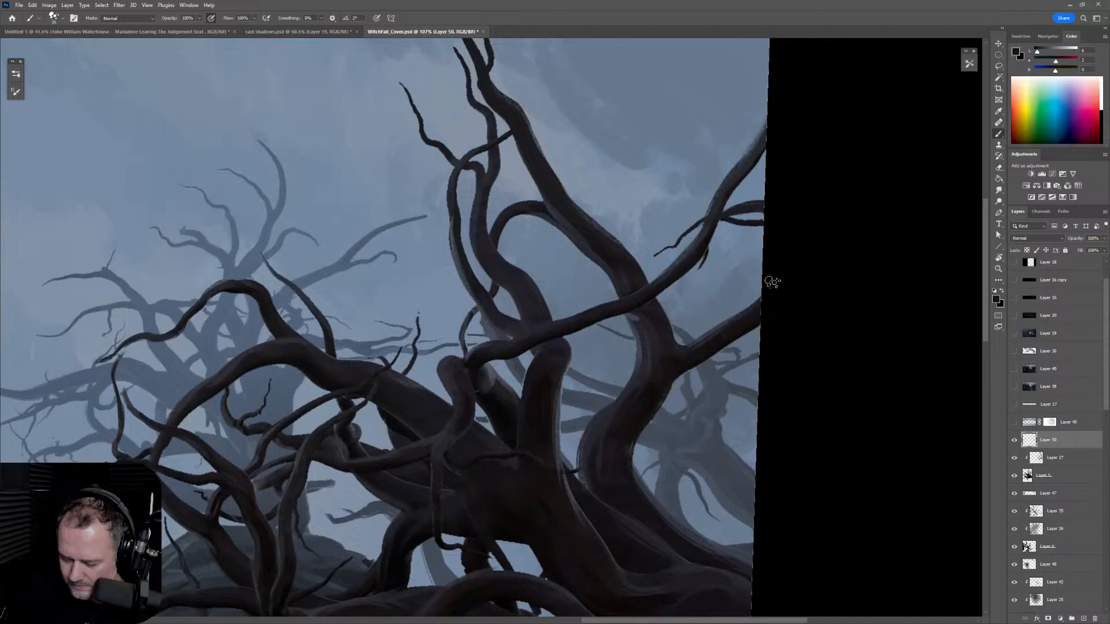
key("r")
left_click_drag(853, 203, 814, 290)
key("ctrl+space")
key("space")
key("ctrl+space")
left_click_drag(753, 327, 793, 336, "ctrl")
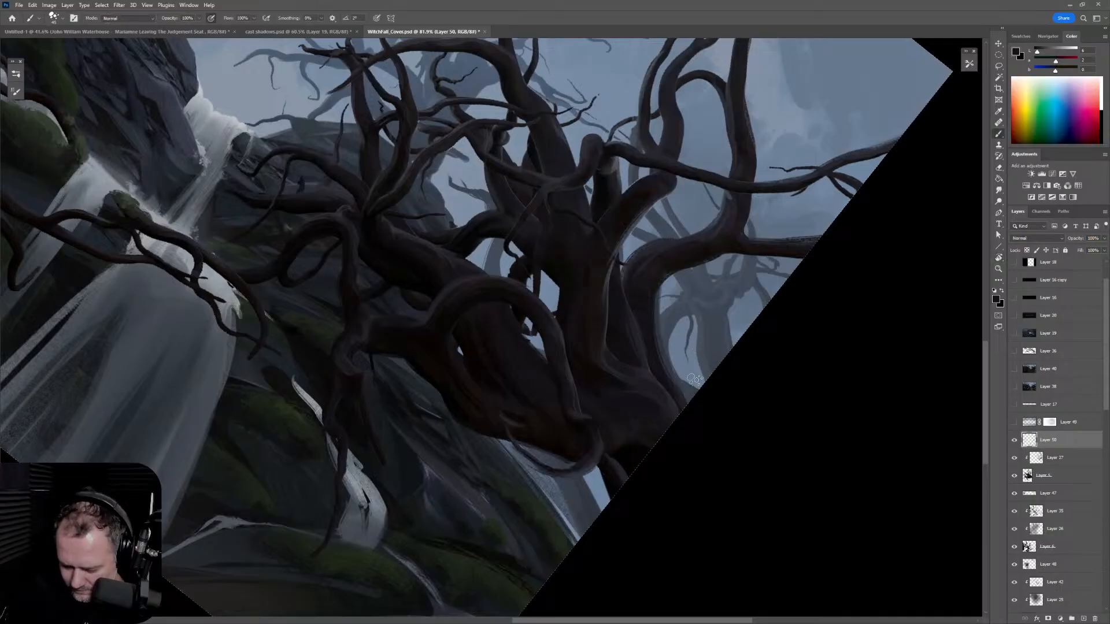
left_click(602, 464, "alt")
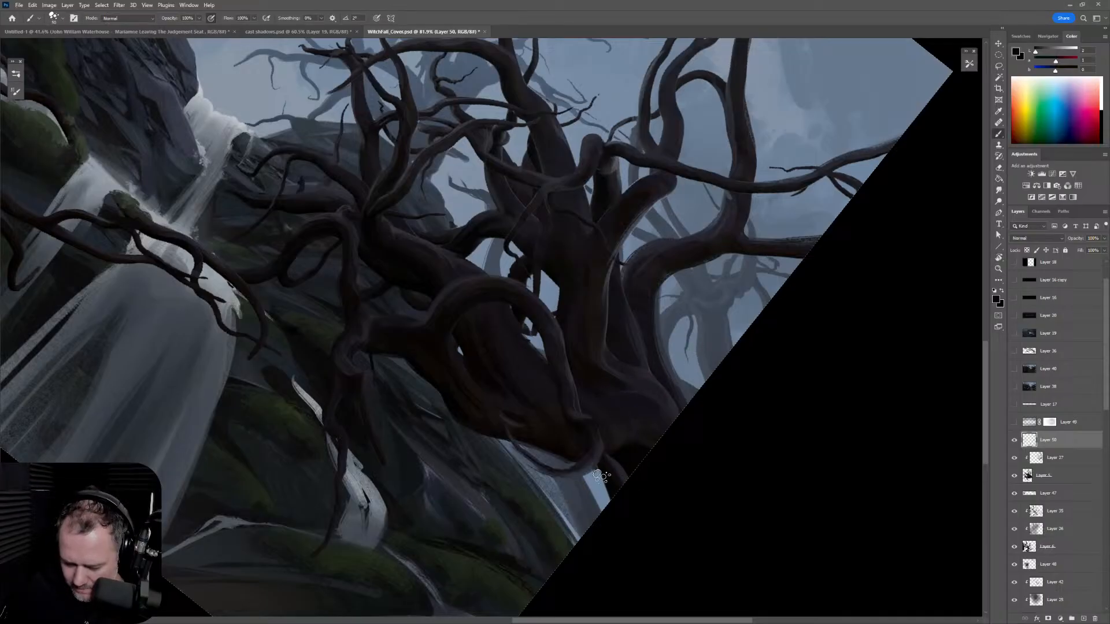
left_click_drag(596, 461, 605, 558)
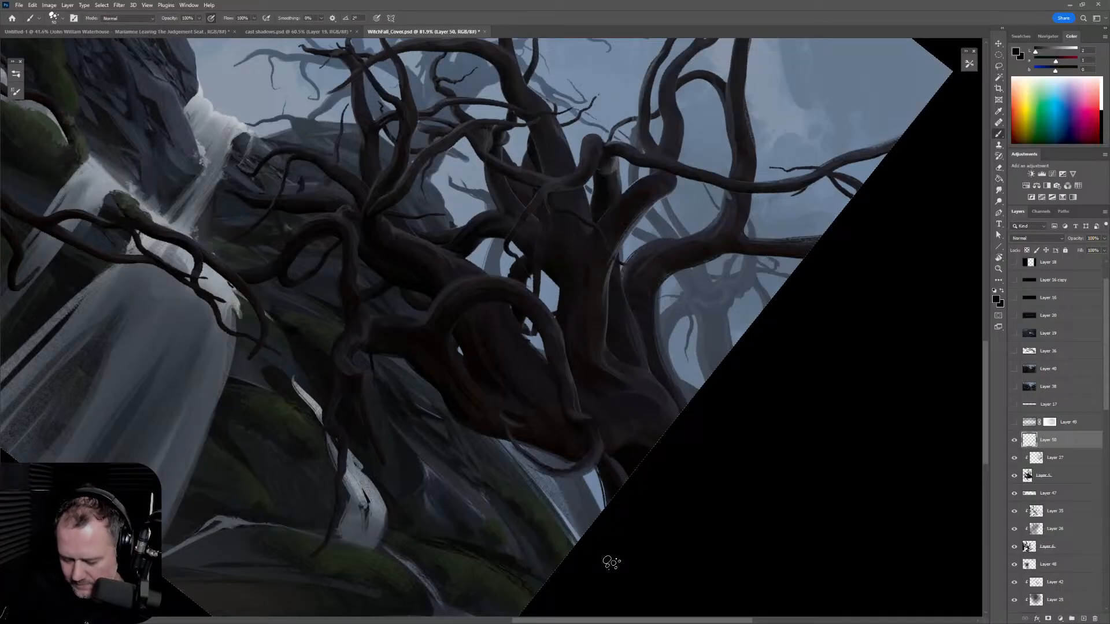
Step: Paint sampled bark tones along the sky-facing edge of the thick arching limb beside the knotted stub
key("r")
left_click_drag(612, 373, 510, 120)
key("b")
left_click(512, 203, "alt")
left_click_drag(512, 205, 446, 276)
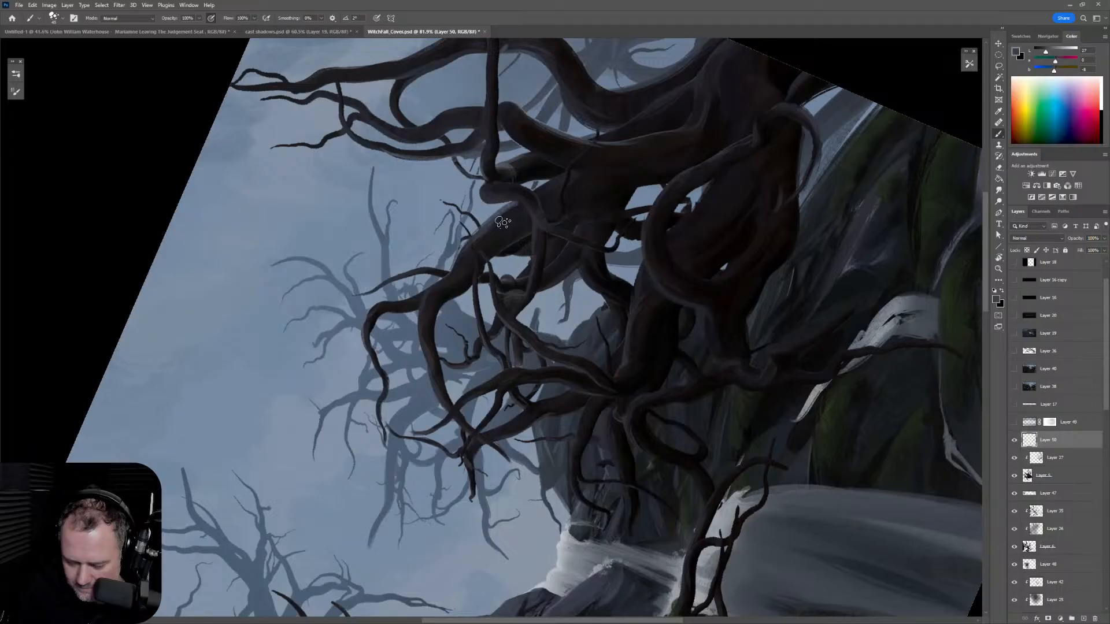
left_click_drag(482, 227, 523, 198)
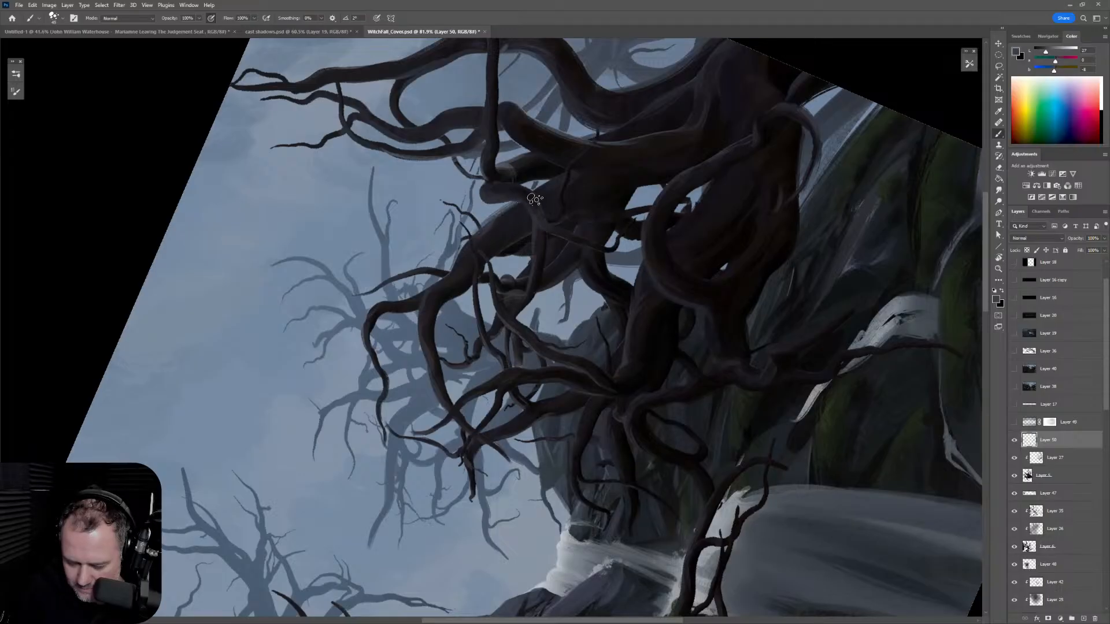
left_click(471, 234, "alt")
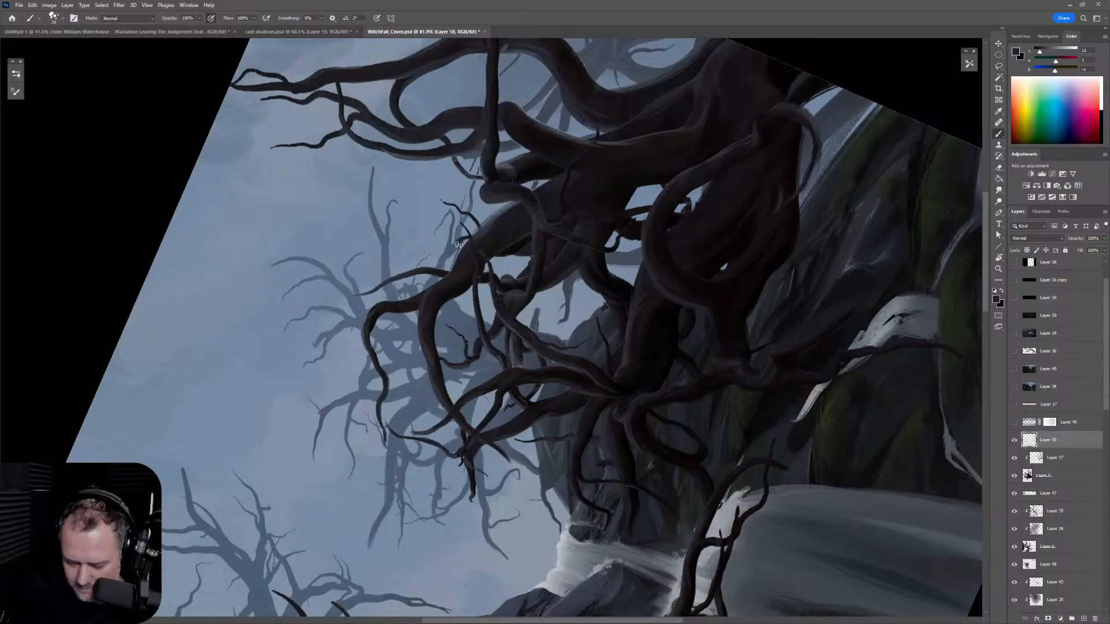
Step: Thicken the arching limb where it bends down toward its tip and blend the adjoining curved branch with sampled tones
key("bracketleft")
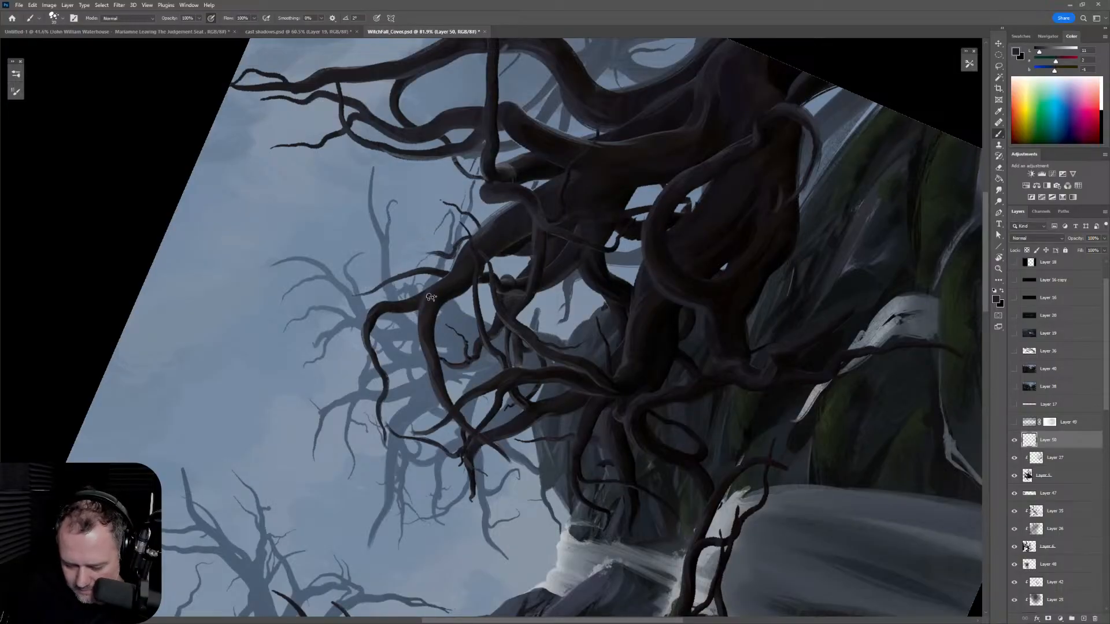
left_click_drag(421, 304, 427, 365)
key("ctrl+z")
left_click(417, 327, "alt")
left_click_drag(420, 300, 437, 385)
left_click(432, 298, "alt")
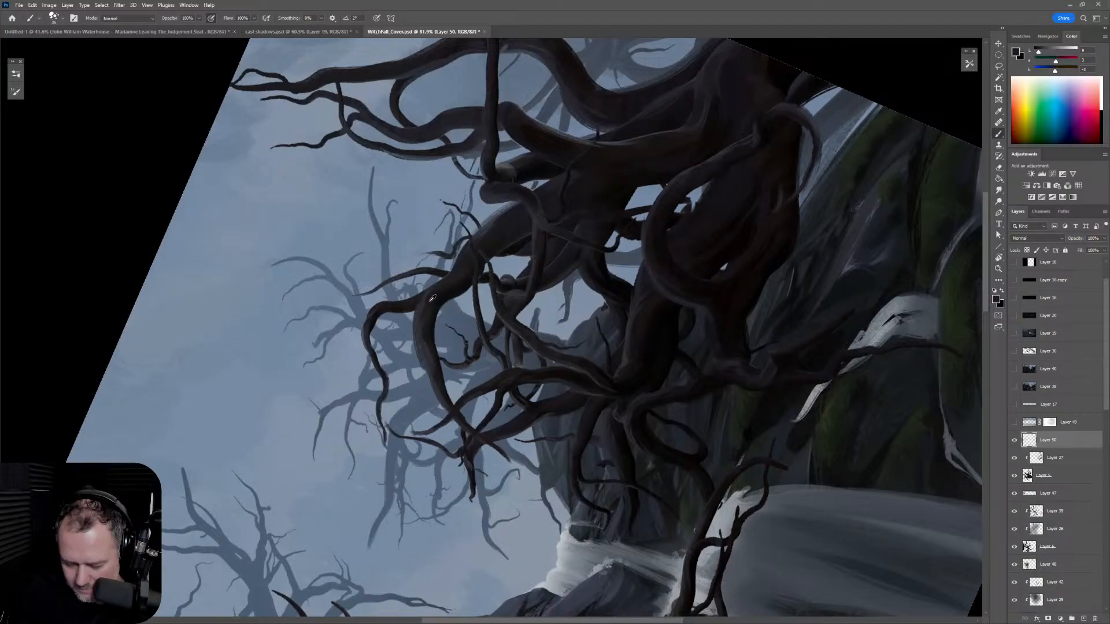
left_click(410, 301, "alt")
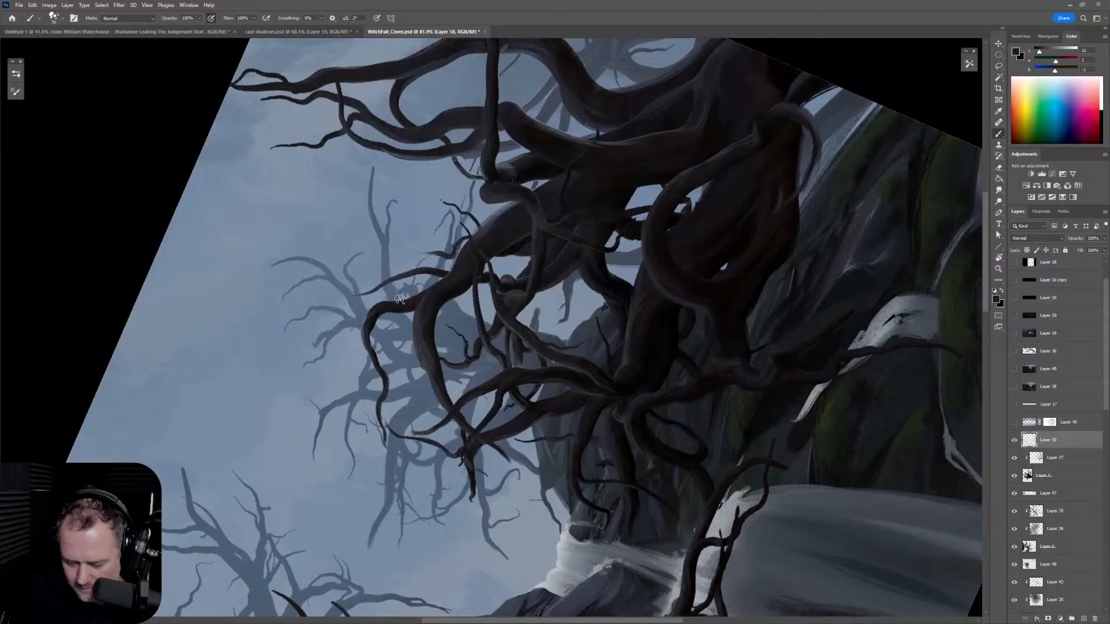
left_click_drag(375, 314, 409, 312)
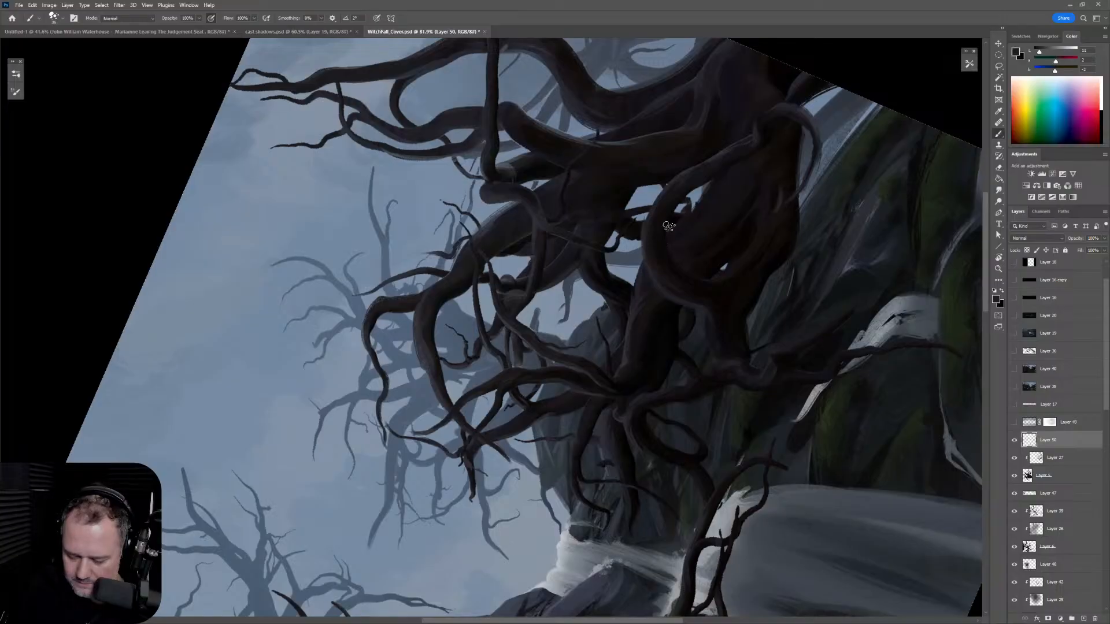
Step: Refine the sky-facing edge of the tall upper limb below its forked tip with a dark tone
key("r")
left_click_drag(703, 203, 677, 215)
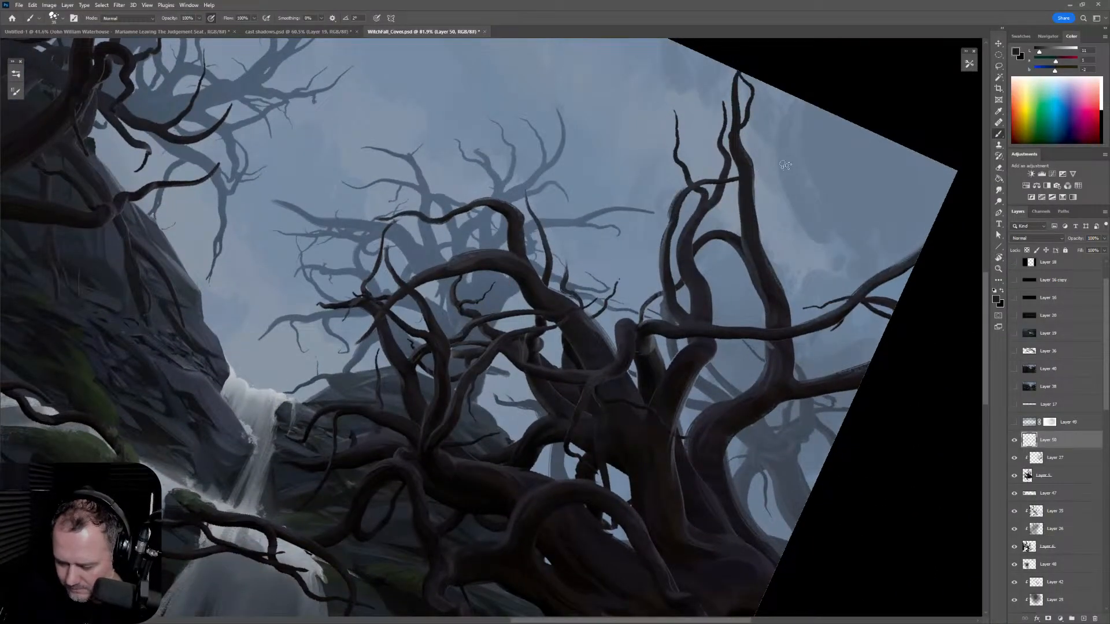
left_click_drag(748, 181, 791, 282)
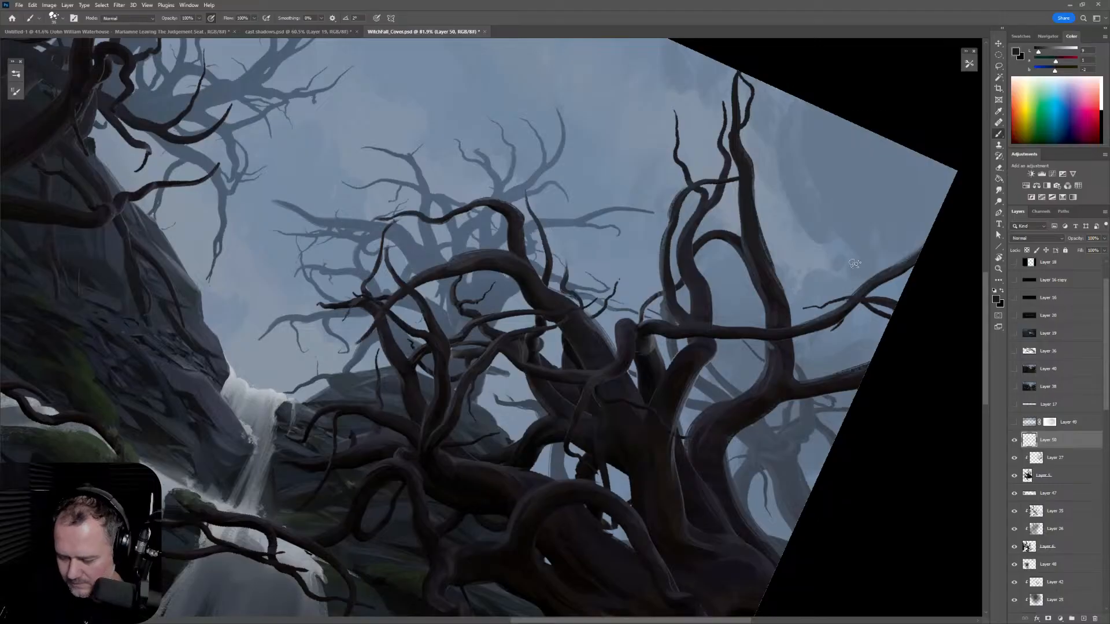
Step: Paint a sampled near-black tone around the curled tip of the thin branch hanging in front of the trunk
left_click_drag(715, 403, 781, 236)
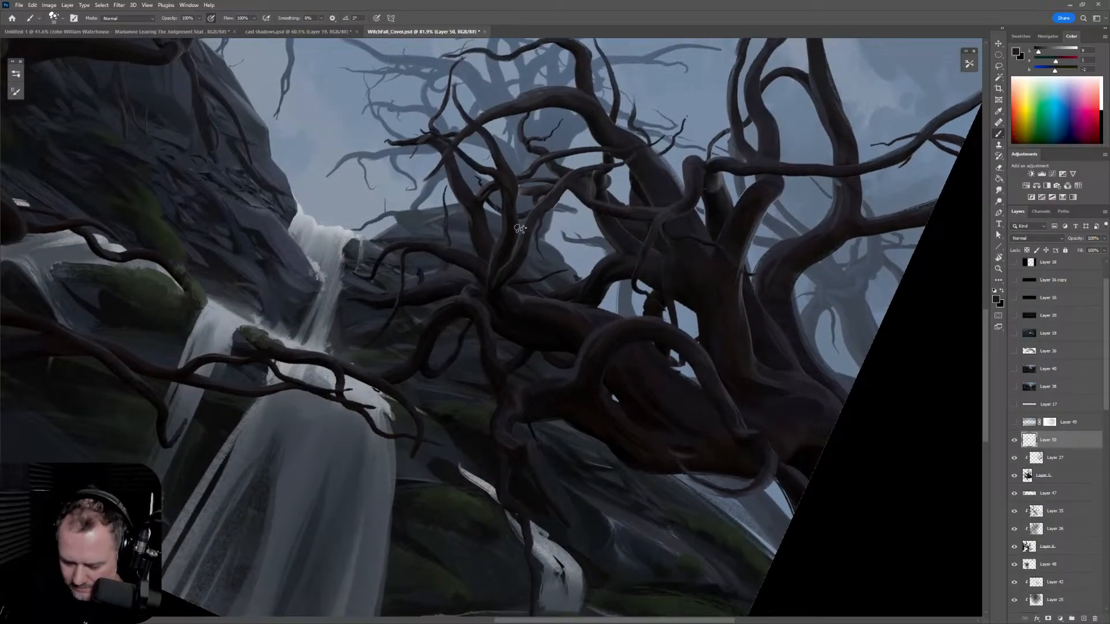
left_click(496, 269, "alt")
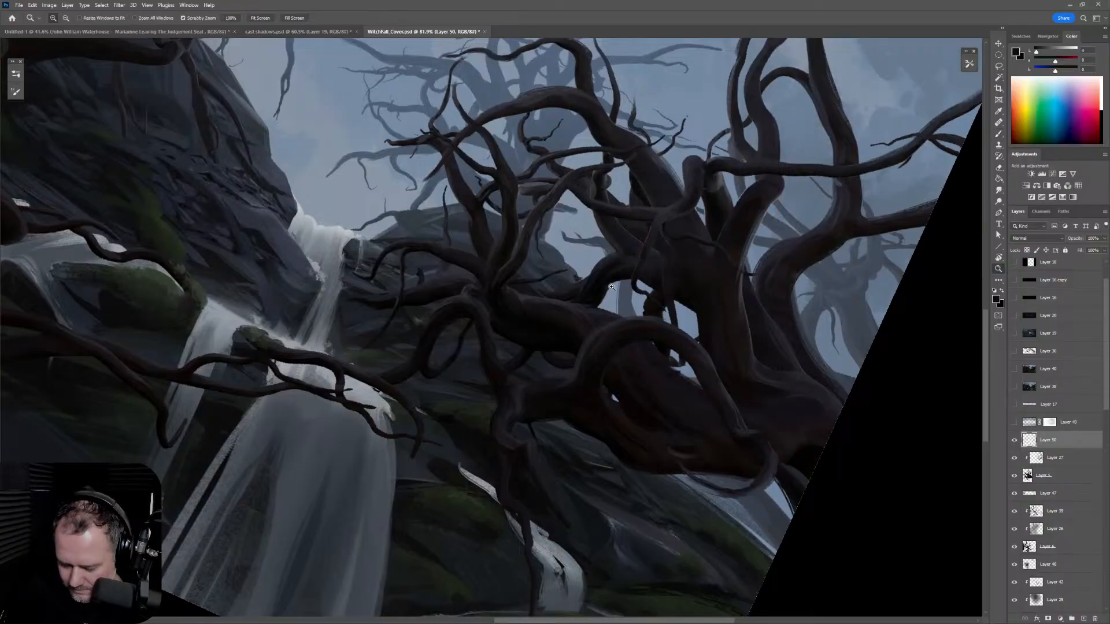
scroll(612, 285, "up", 4)
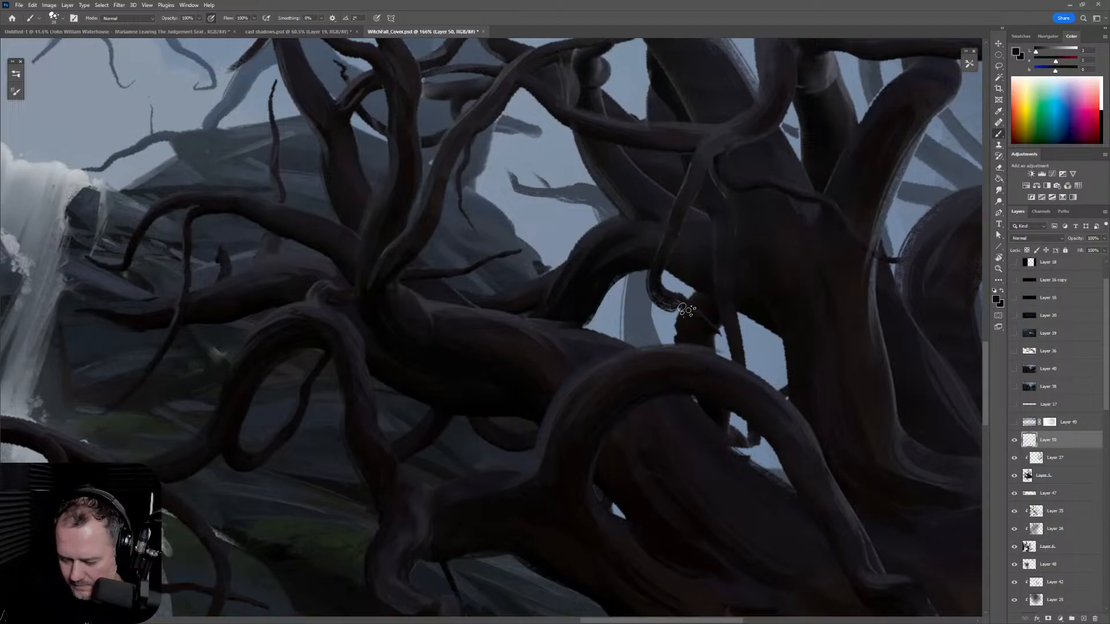
left_click_drag(658, 263, 688, 315)
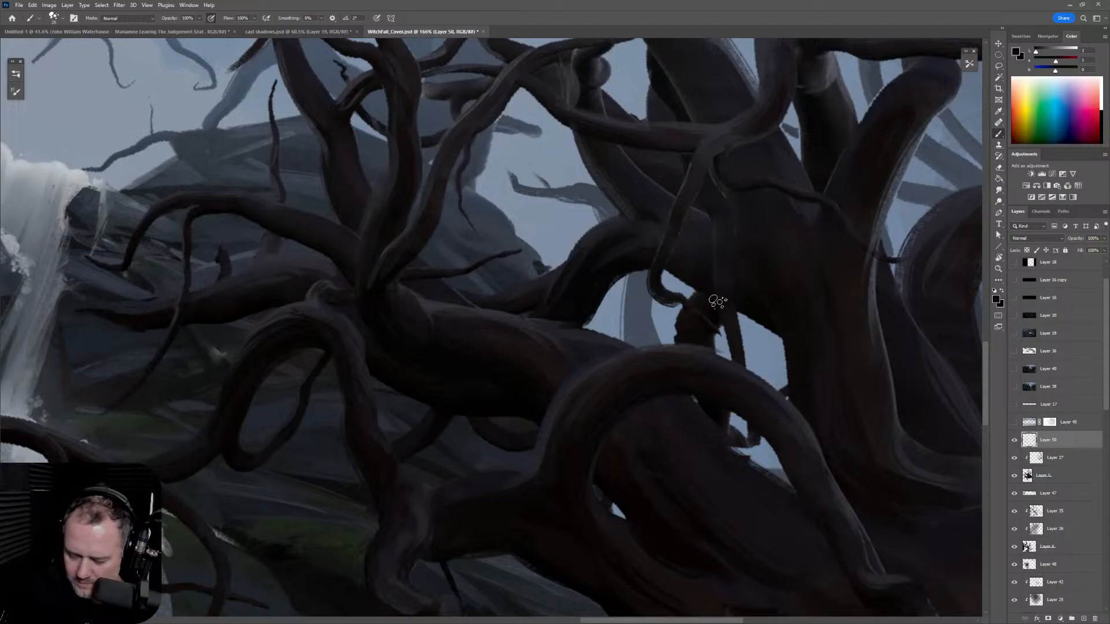
Step: Clean up the trunk's edge around the sky opening above the large looping root using a bigger brush and sampled dark tones
key("]")
left_click(752, 314, "alt")
left_click_drag(740, 315, 786, 343)
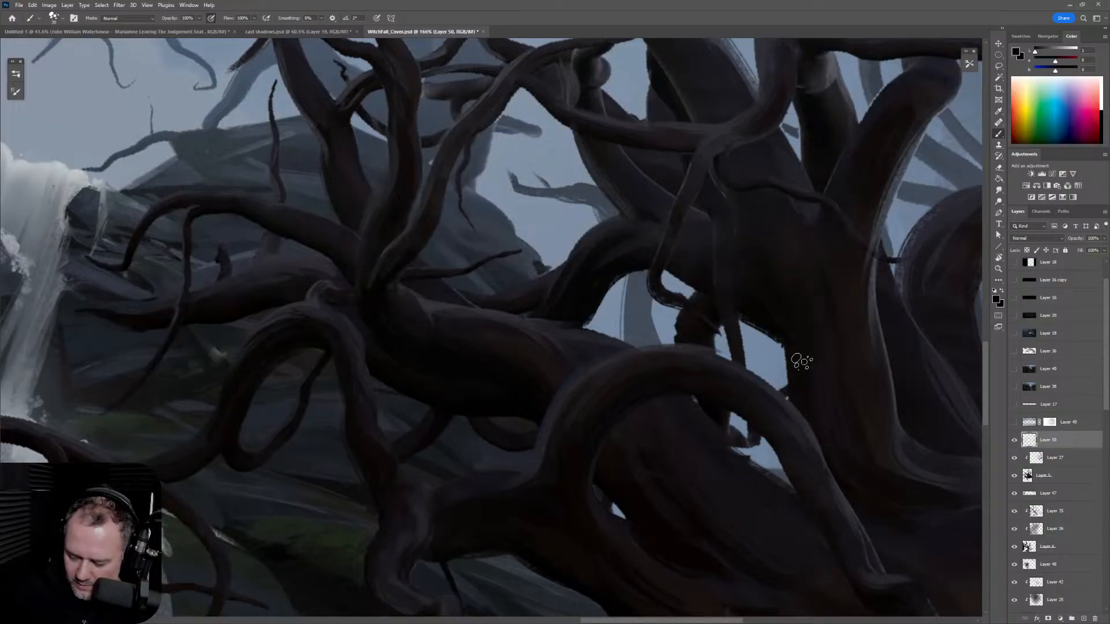
left_click(778, 327, "alt")
left_click_drag(754, 308, 791, 386)
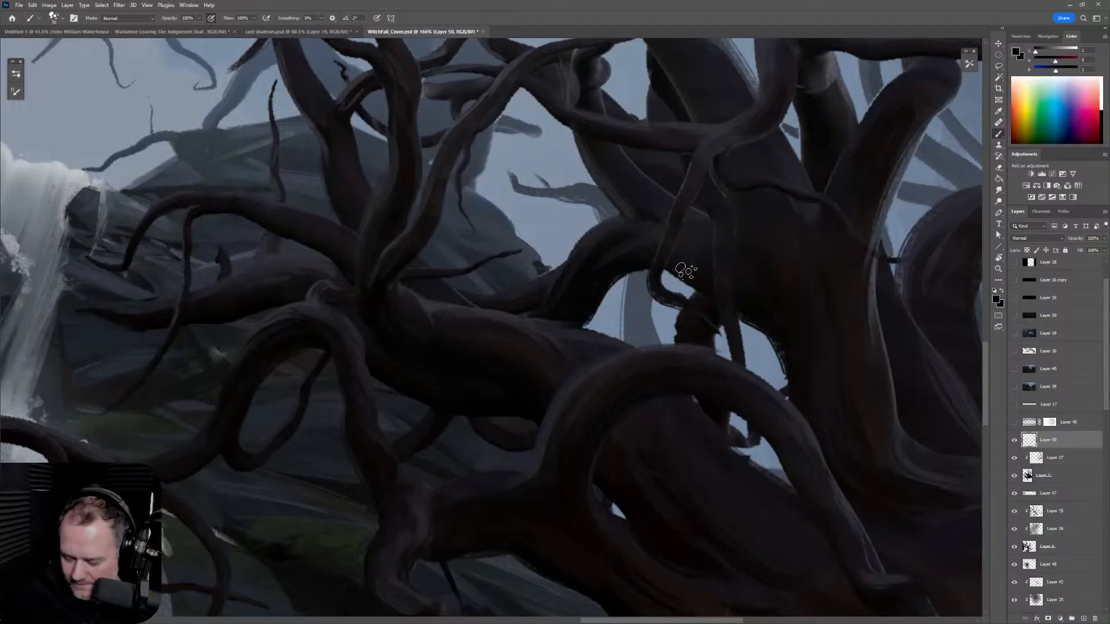
Step: Define the two thin branches hanging in front of the trunk with sampled lighter and darker bark tones
left_click(673, 261, "alt")
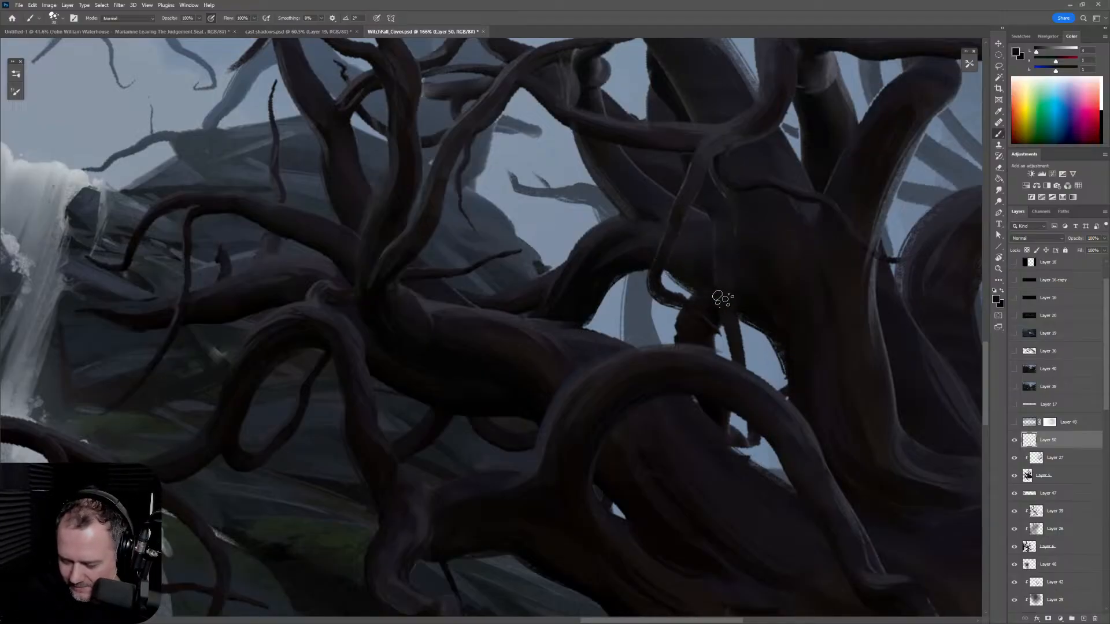
left_click(708, 220, "alt")
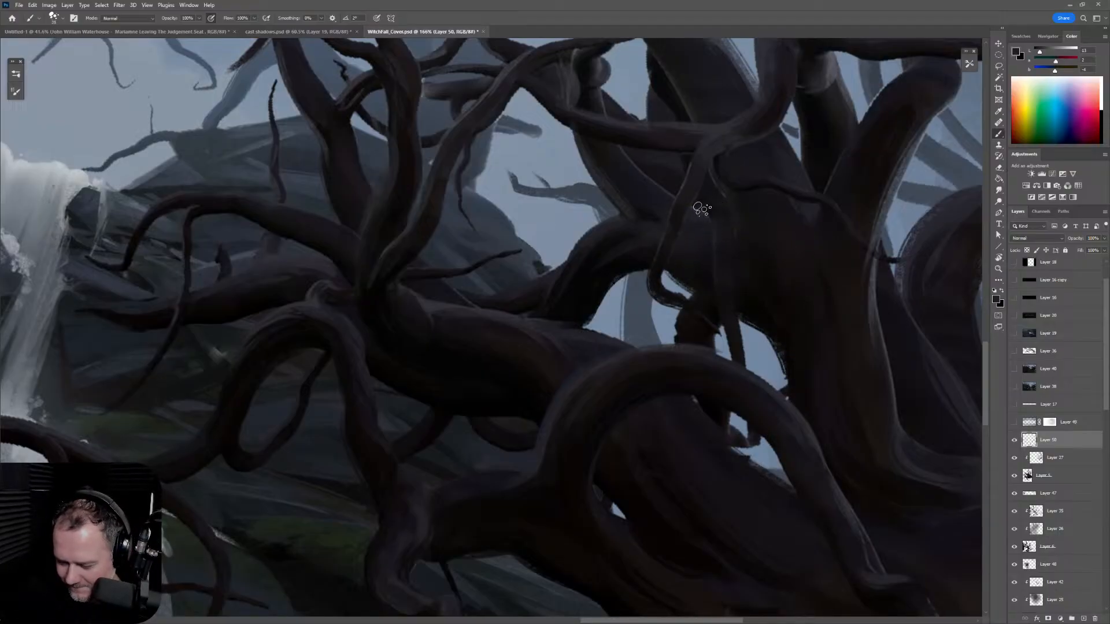
left_click_drag(716, 231, 729, 332)
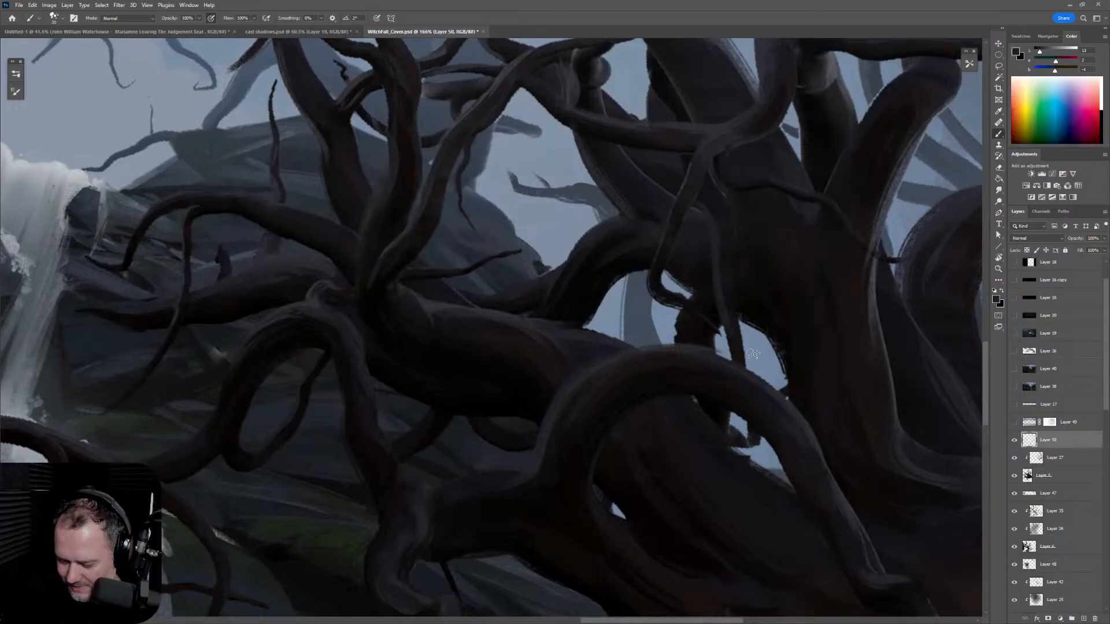
left_click(726, 257, "alt")
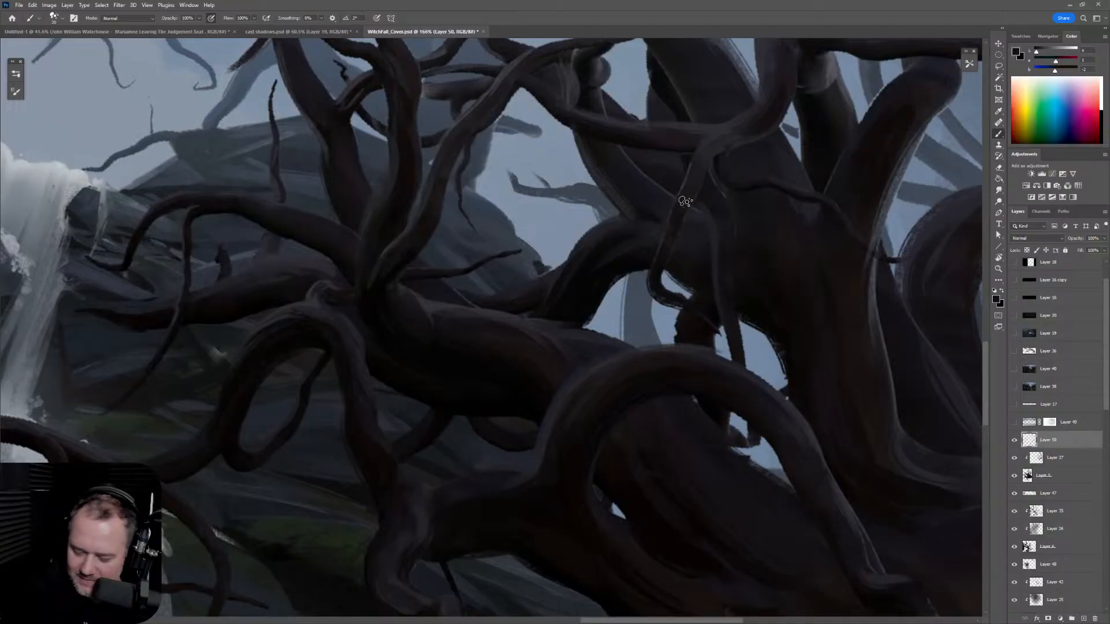
left_click(664, 243, "alt")
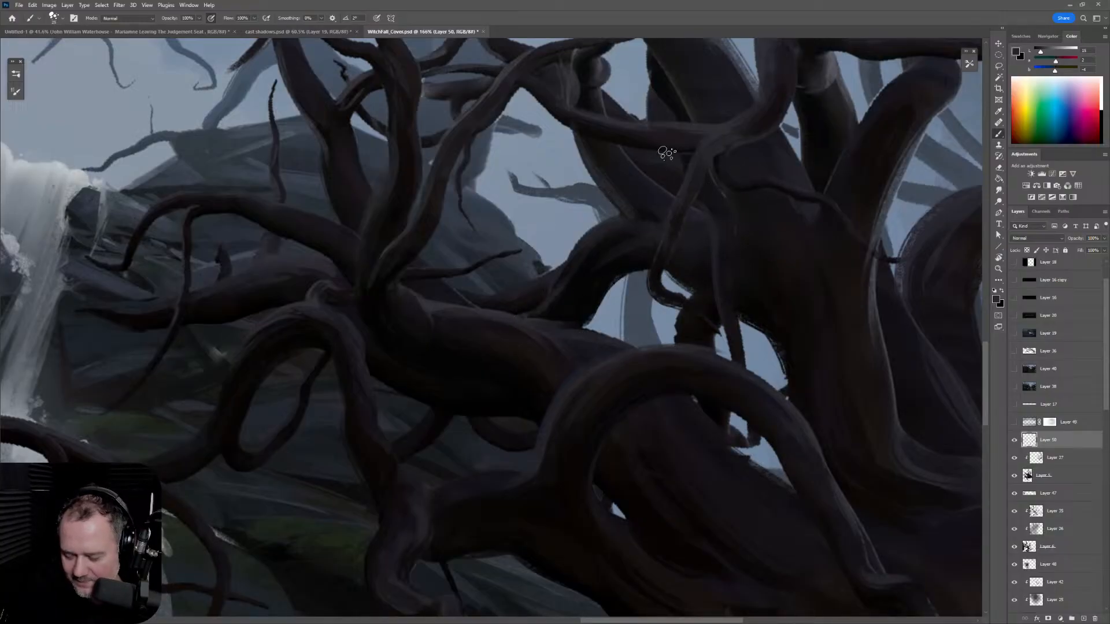
Step: Darken the trunk surface inside the large looping root with sampled dark tones
left_click(689, 393, "alt")
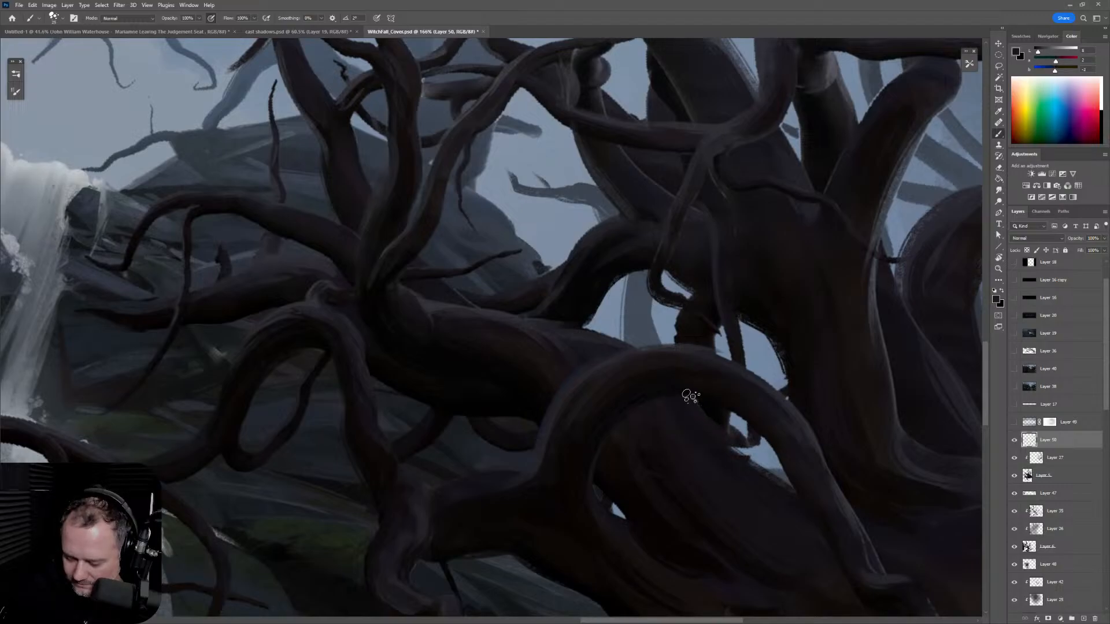
key("r")
mouse_move(723, 373)
left_mouse_down()
mouse_move(793, 226)
mouse_move(694, 159)
left_mouse_up()
left_click(648, 247, "alt")
key("]")
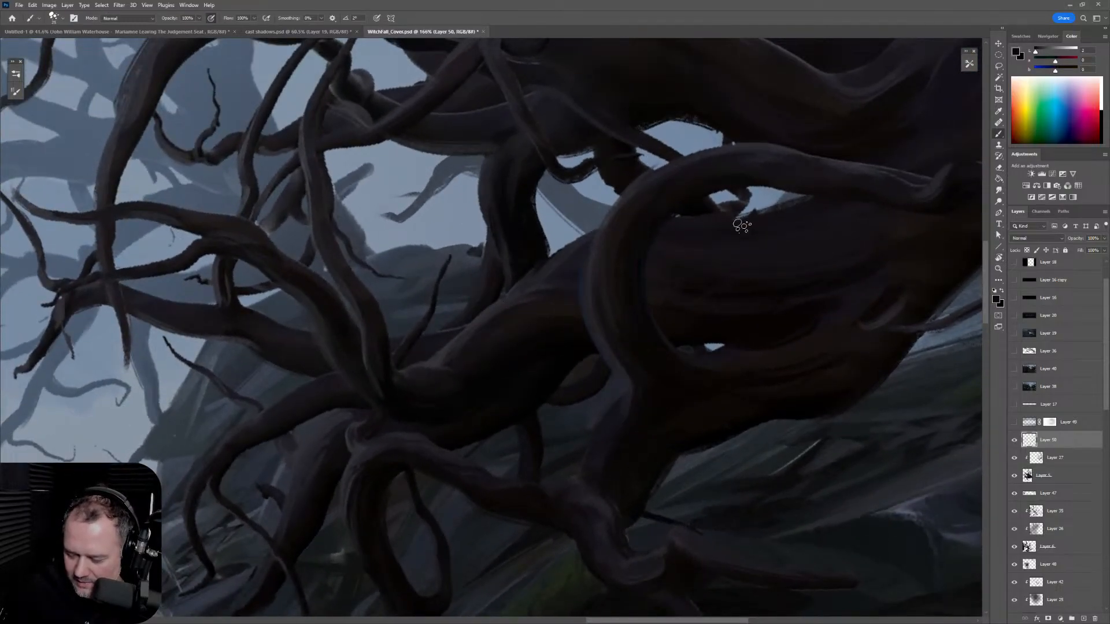
Step: Repaint the dark, shadowed edge of the thick limb below the branch junction, against the rocks
key("r")
left_click_drag(830, 241, 696, 508)
key("z")
left_click_drag(832, 382, 741, 355)
key("r")
key("z")
key("r")
mouse_move(642, 404)
left_mouse_down()
mouse_move(798, 416)
mouse_move(516, 454)
left_mouse_up()
key("b")
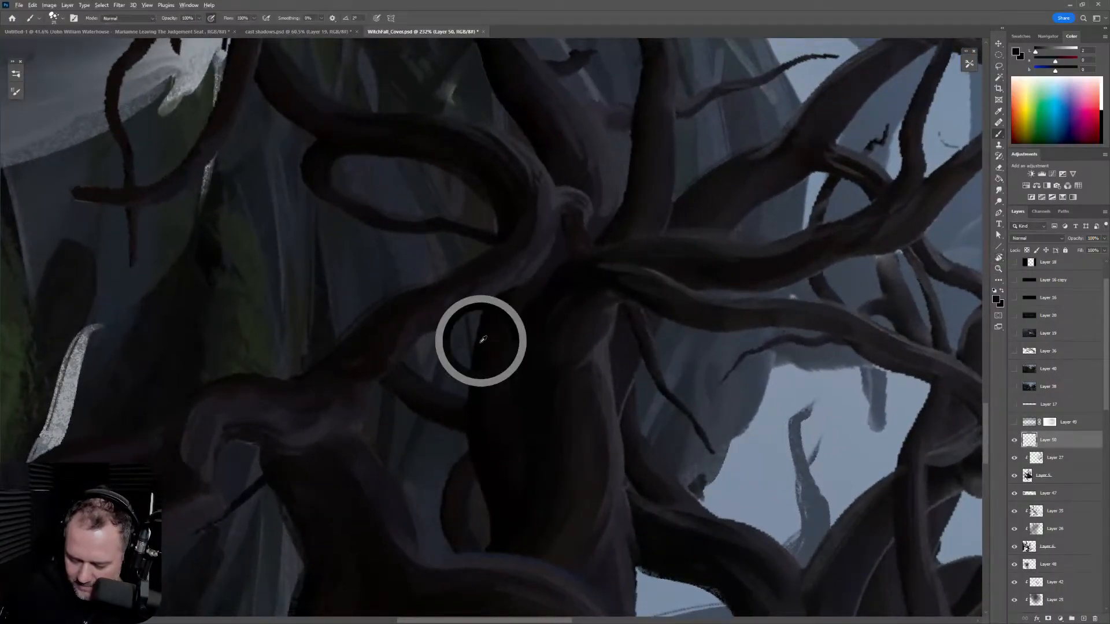
key("ctrl+z")
left_click_drag(472, 308, 497, 507)
key("[")
mouse_move(472, 315)
left_mouse_down()
mouse_move(479, 492)
mouse_move(552, 281)
left_mouse_up()
key("ctrl+z")
Step: Paint the small curled branch behind the thick limb and the thin branch joining it with sampled dark tones
left_click(490, 242, "alt")
left_click_drag(500, 223, 514, 303)
key("ctrl+z")
left_click_drag(501, 218, 518, 290)
key("]")
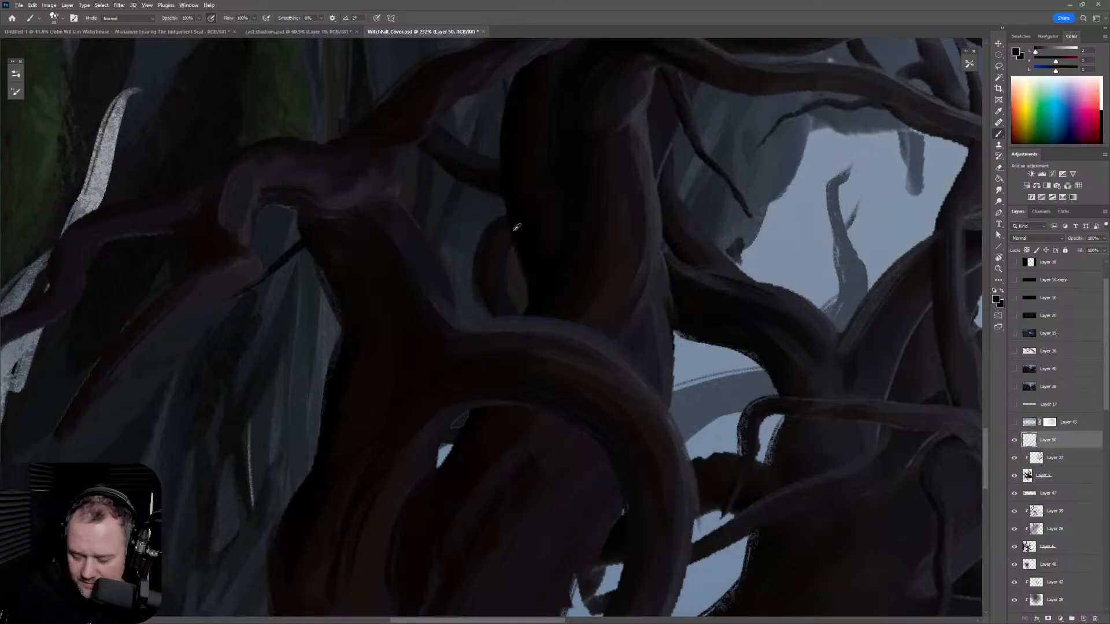
key("]")
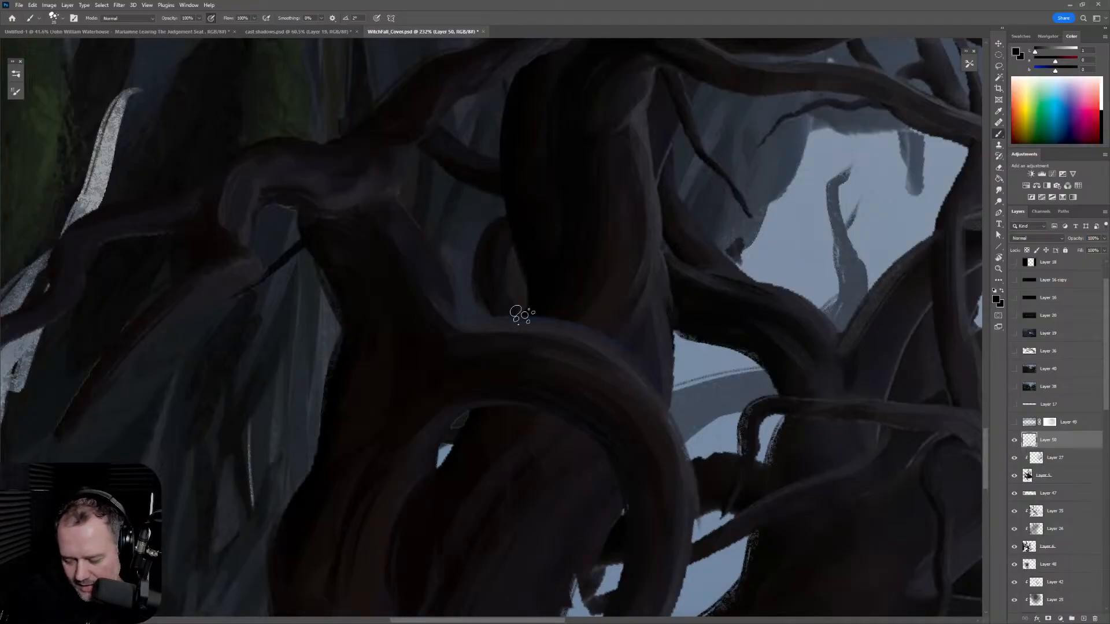
left_click_drag(417, 143, 514, 180)
Step: Repaint the edges of the upright limb beneath the long crossing branch with sampled bark tones
key("ctrl+space")
mouse_move(677, 269)
left_mouse_down()
mouse_move(630, 311)
mouse_move(683, 303)
left_mouse_up()
key("r")
left_click_drag(726, 221, 769, 324)
key("ctrl+space")
left_click_drag(463, 263, 614, 271)
key("r")
left_click_drag(619, 336, 705, 314)
key("b")
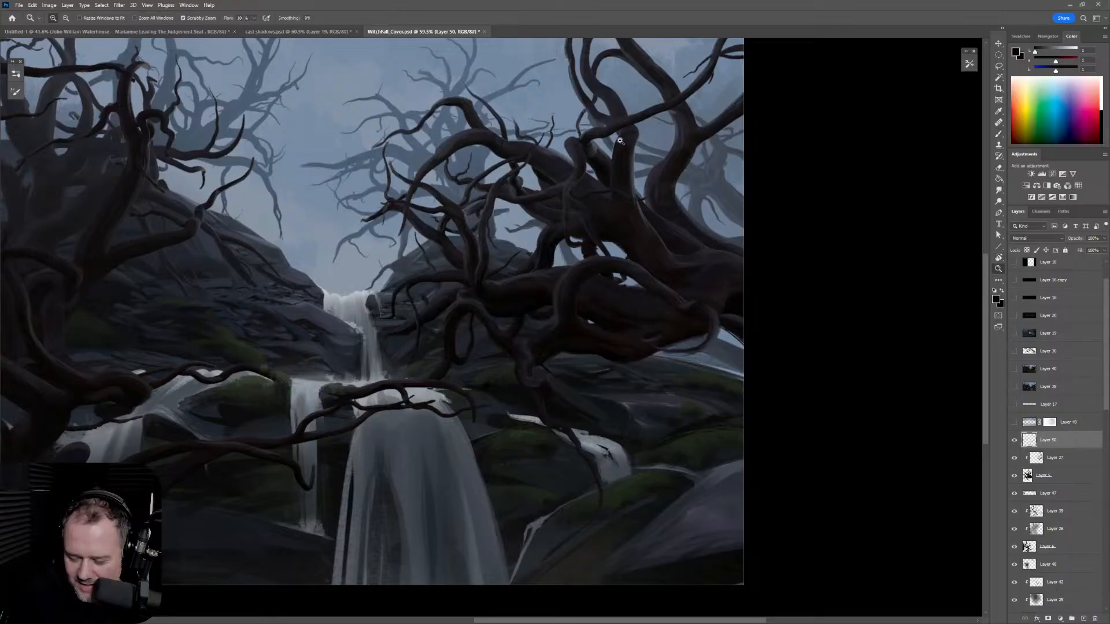
left_click(619, 139, "ctrl")
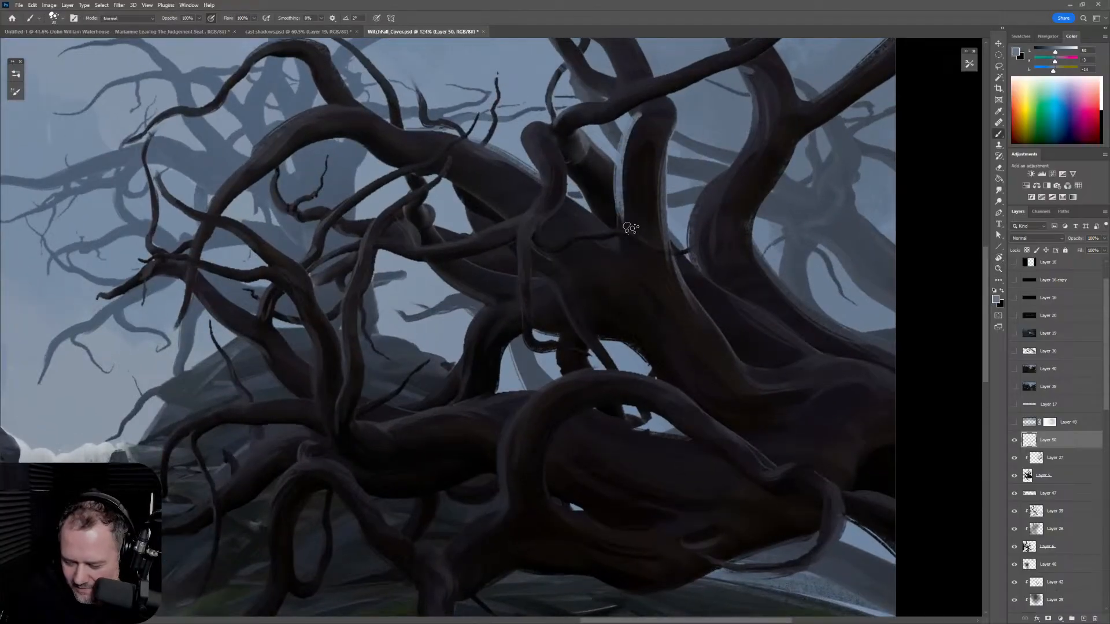
left_click(670, 131, "alt")
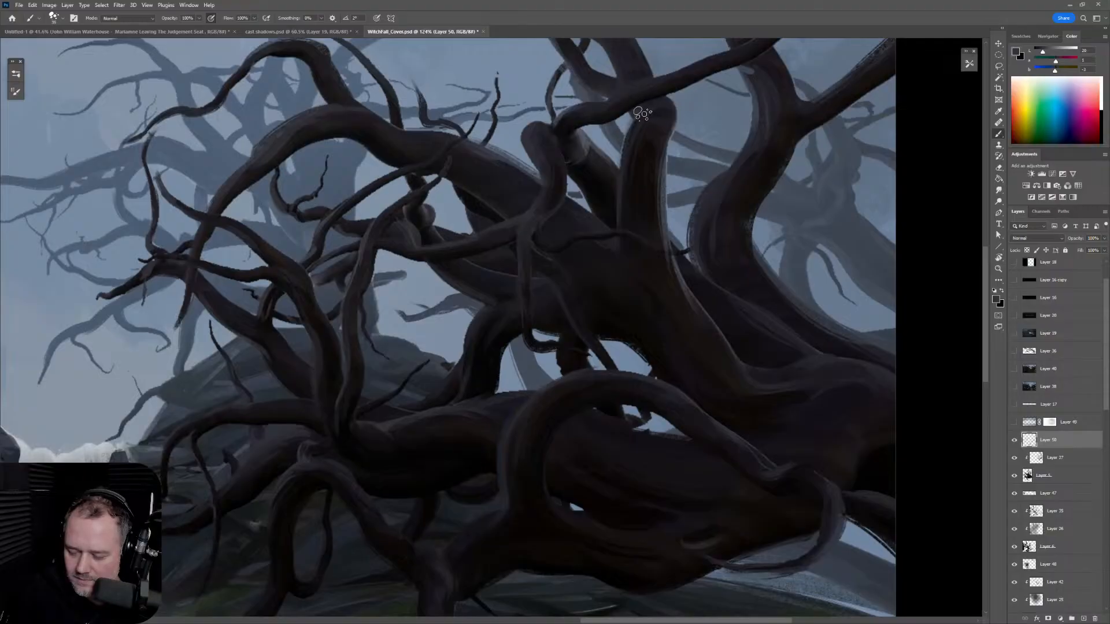
left_click_drag(677, 81, 677, 259)
left_click(654, 255, "alt")
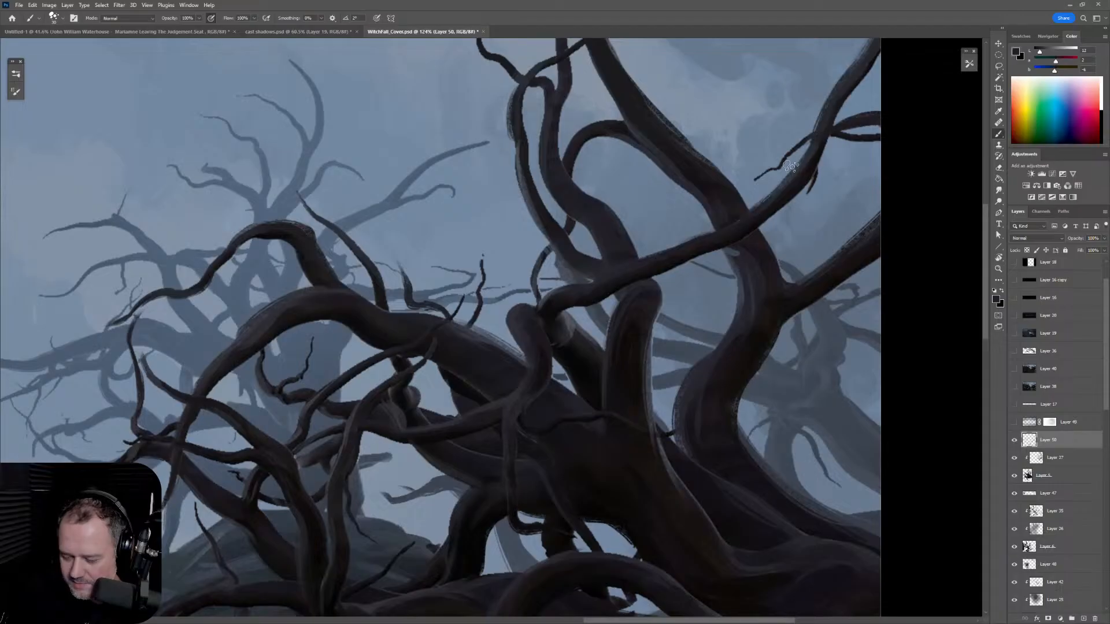
Step: Touch up the edges of the S-curved limb above the long crossing branch with sampled dark bark tones
left_click(680, 255, "alt")
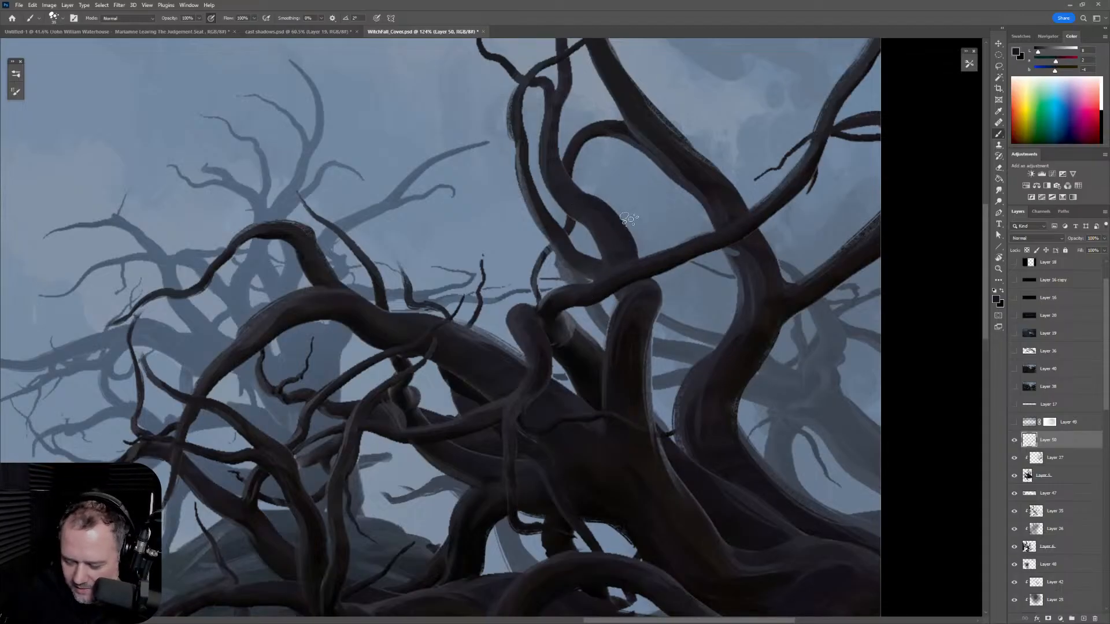
left_click(627, 246, "alt")
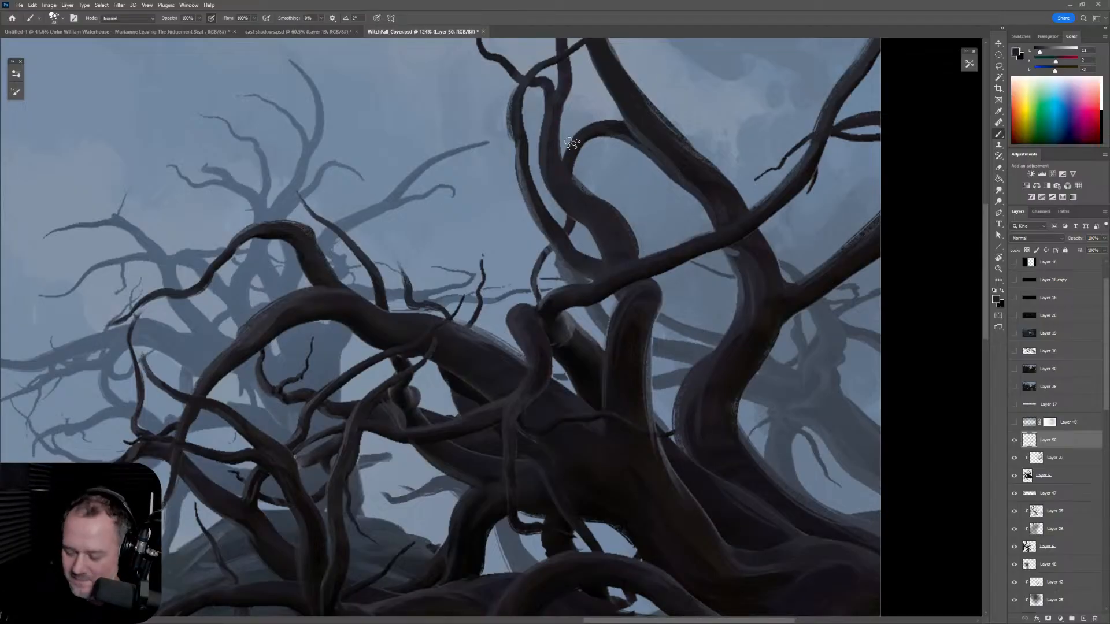
left_click(560, 189, "alt")
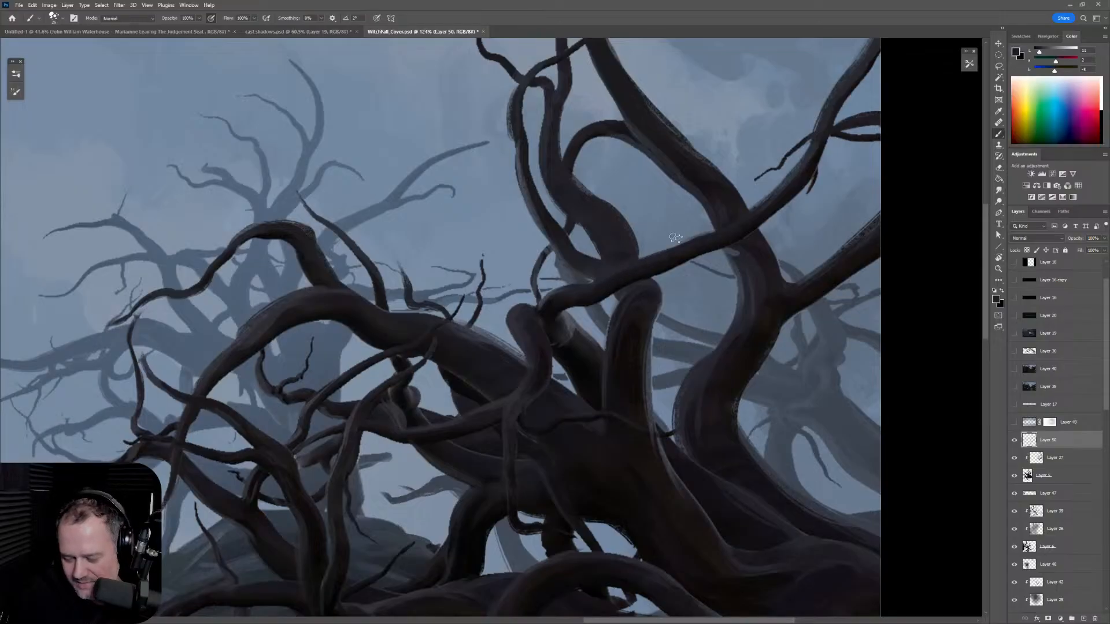
Step: Paint the tapering tip of the tall outer limb and its small forked twig with a sampled dark tone
key("r")
mouse_move(673, 167)
left_mouse_down()
mouse_move(743, 292)
mouse_move(771, 215)
mouse_move(781, 145)
left_mouse_up()
left_click(743, 292, "alt")
left_click(766, 231, "alt")
key("ctrl+z")
mouse_move(776, 206)
left_mouse_down()
mouse_move(799, 174)
mouse_move(803, 120)
mouse_move(794, 143)
mouse_move(819, 75)
left_mouse_up()
key("ctrl+z")
key("ctrl+shift+z")
key("ctrl+z")
left_click_drag(794, 144, 829, 78)
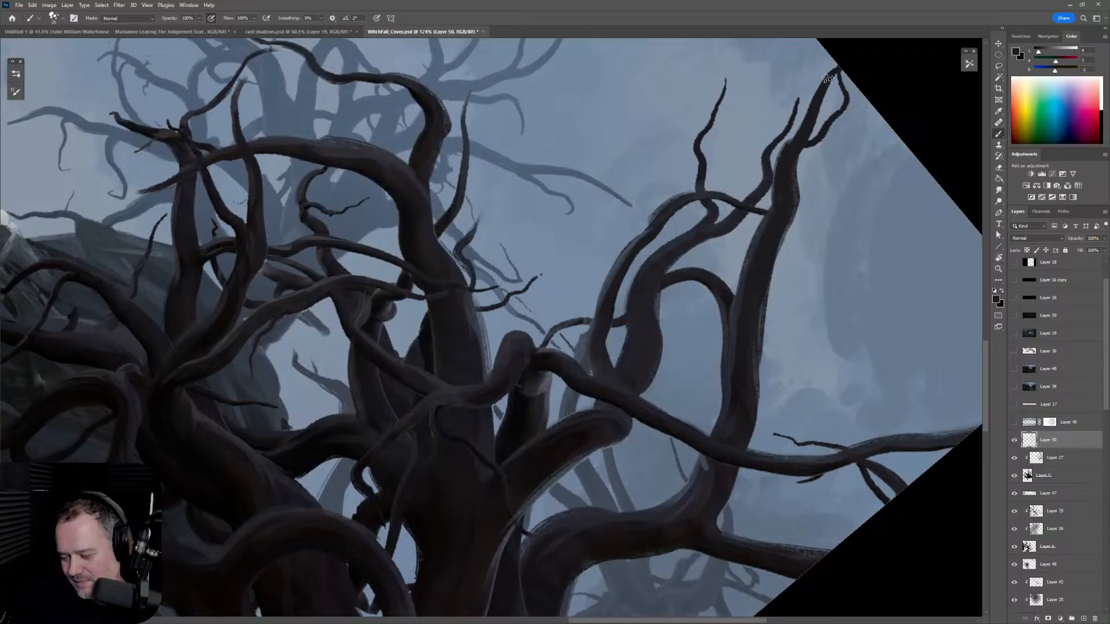
mouse_move(789, 144)
left_mouse_down()
mouse_move(815, 90)
mouse_move(858, 71)
left_mouse_up()
left_click_drag(814, 102, 857, 97)
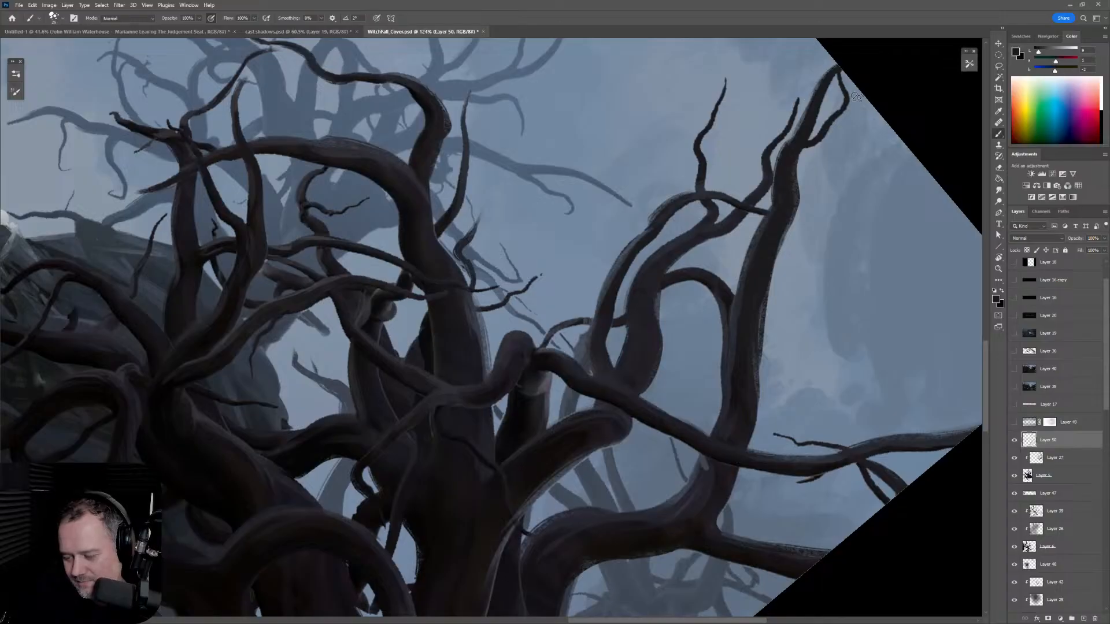
Step: Lengthen the thin twig beside the tall limb's tip into a longer, tapered point
left_click_drag(786, 139, 796, 82)
key("ctrl+z")
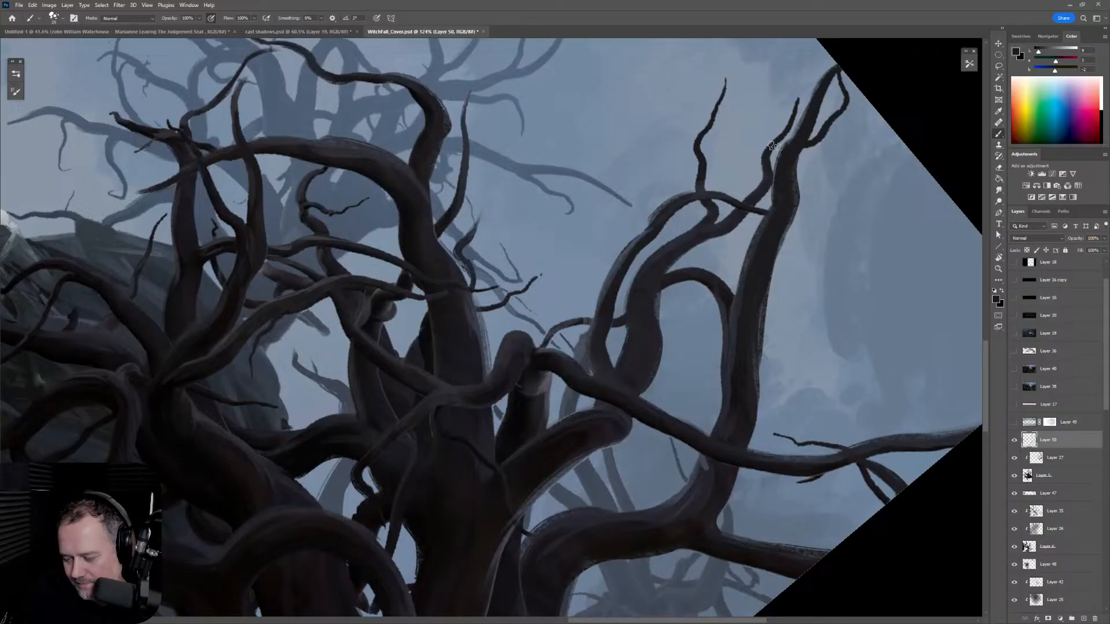
mouse_move(766, 173)
left_mouse_down()
mouse_move(764, 149)
mouse_move(815, 80)
left_mouse_up()
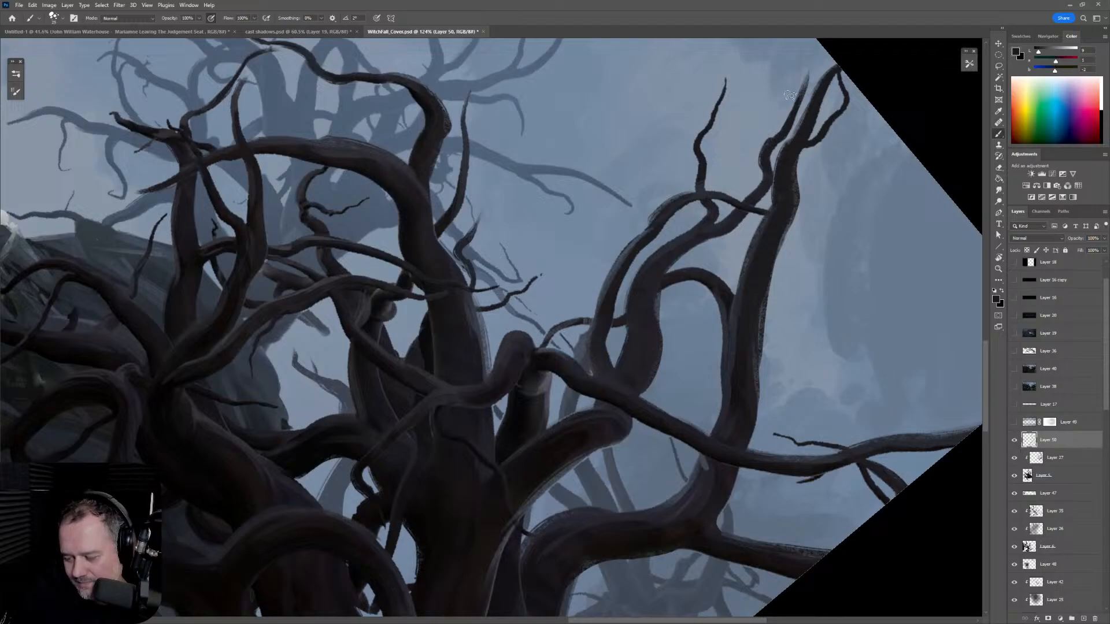
Step: Repaint the outer edge of the S-curved limb down to the crossing branch with sampled bark tones
mouse_move(657, 323)
left_mouse_down()
mouse_move(659, 348)
mouse_move(639, 395)
left_mouse_up()
left_click(640, 395, "alt")
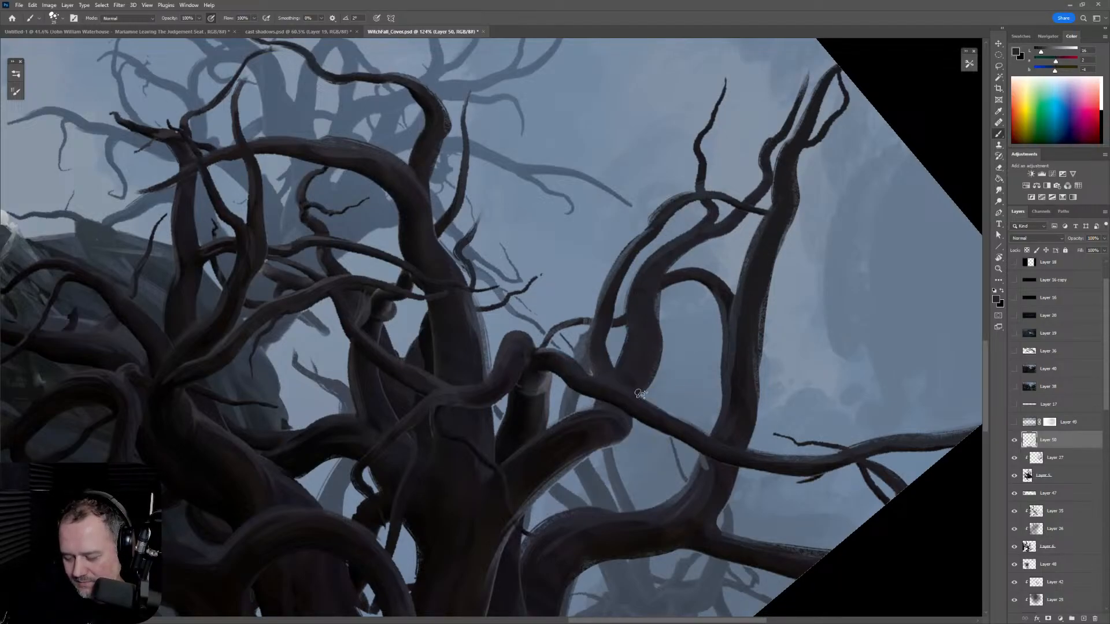
left_click(660, 300, "alt")
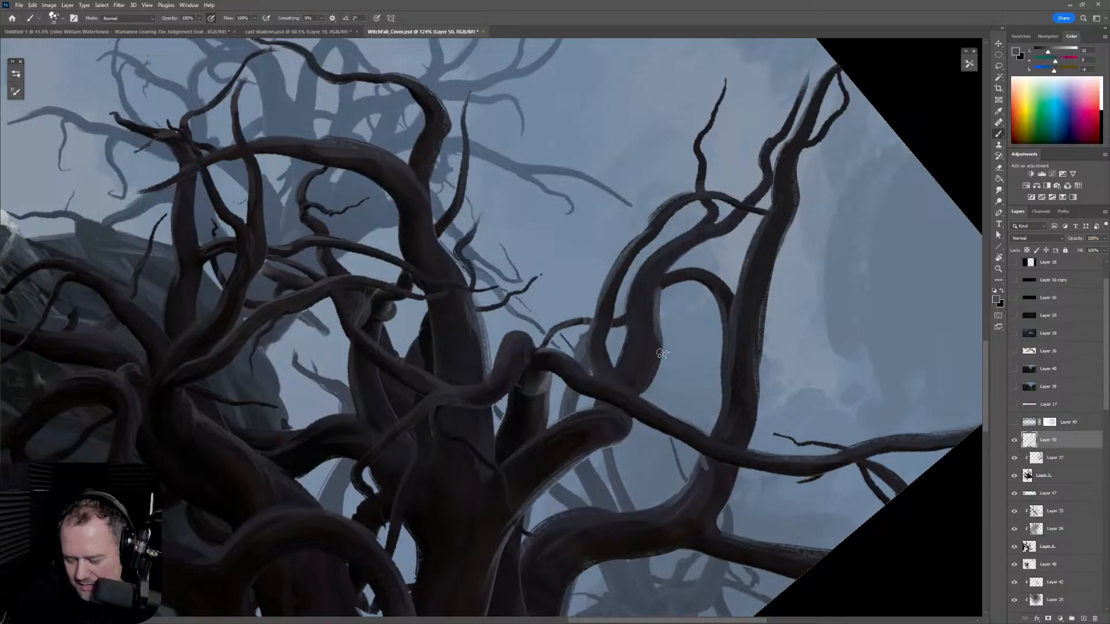
left_click_drag(660, 289, 652, 345)
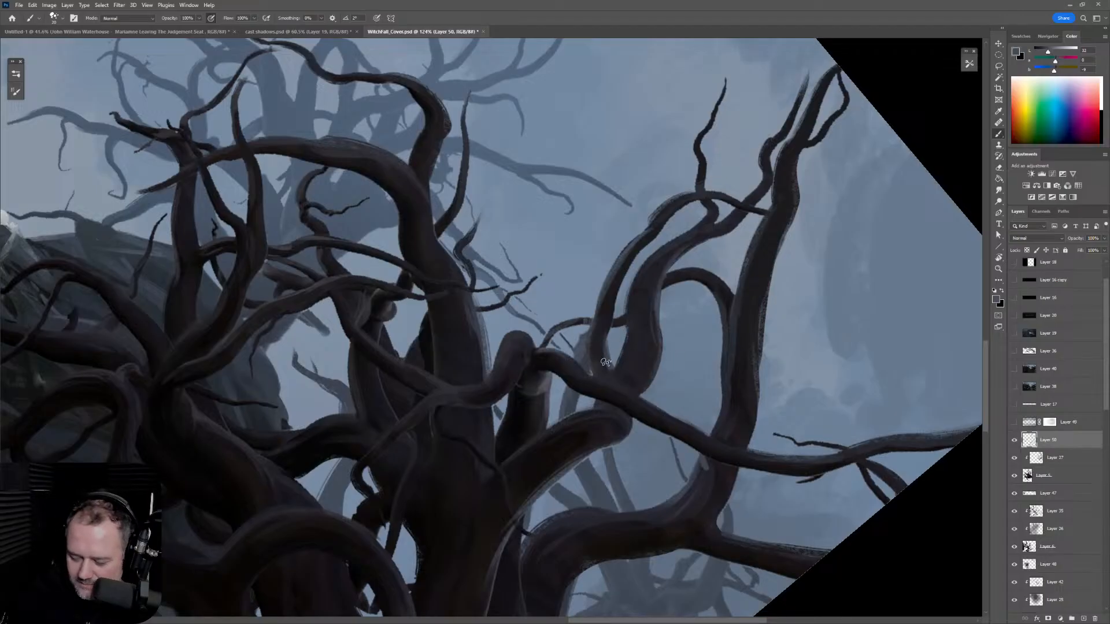
Step: Repaint the base of the large outer limb where it flares into the trunk with sampled dark tones
key("ctrl+space")
mouse_move(717, 298)
left_mouse_down()
mouse_move(625, 327)
mouse_move(596, 252)
mouse_move(617, 248)
left_mouse_up()
key("r")
key("ctrl+space")
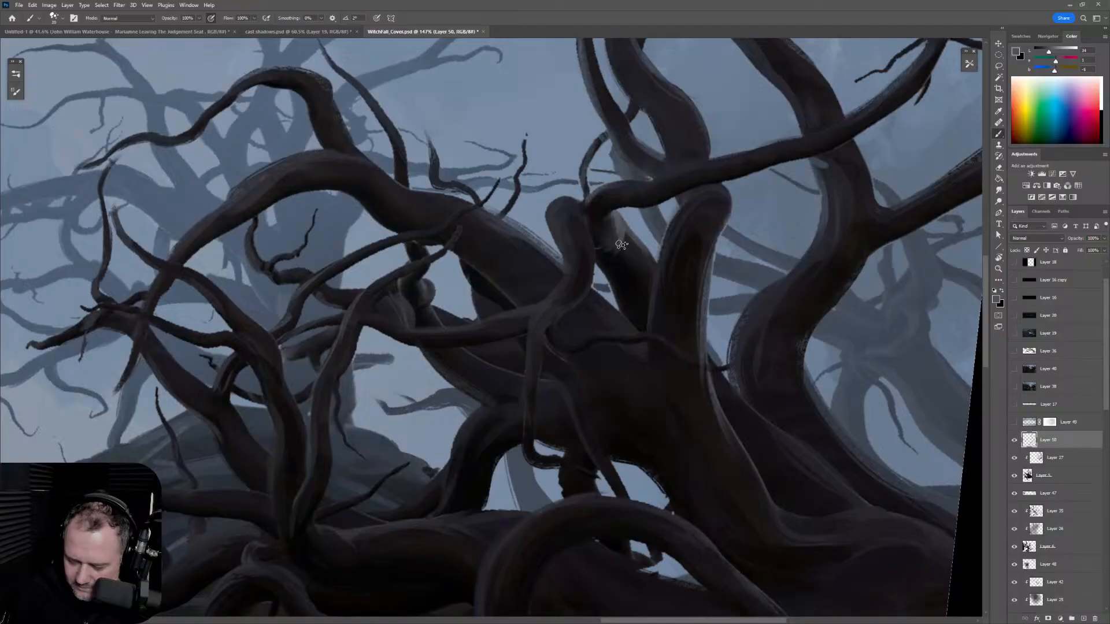
key("ctrl+space")
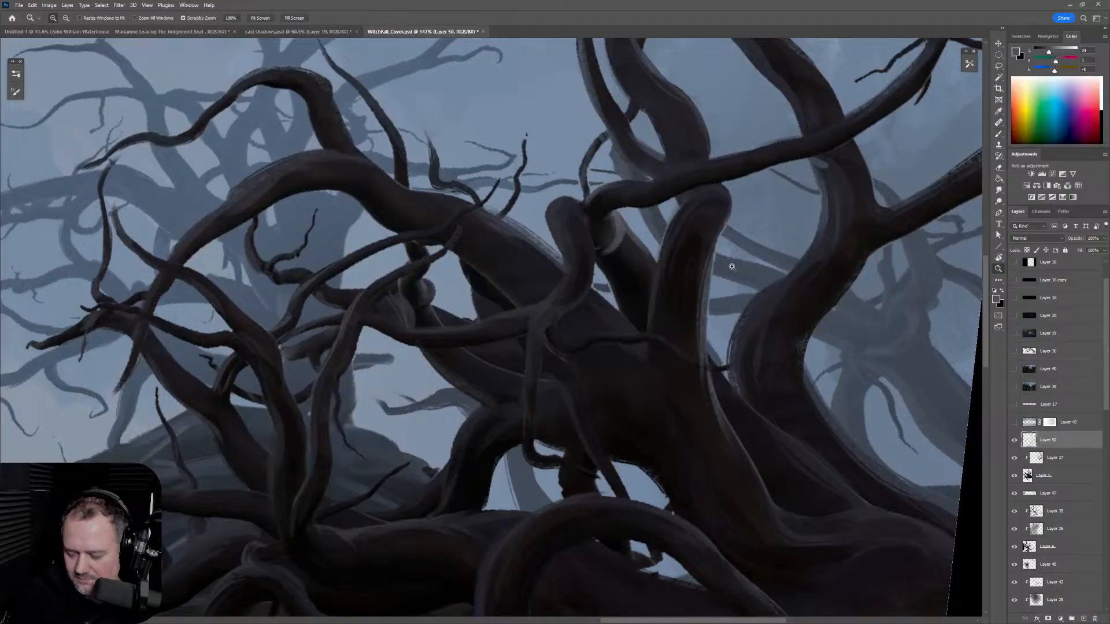
key("ctrl+0")
left_click_drag(665, 326, 691, 315)
key("ctrl+space")
left_click_drag(780, 316, 803, 304)
left_click(751, 297, "alt")
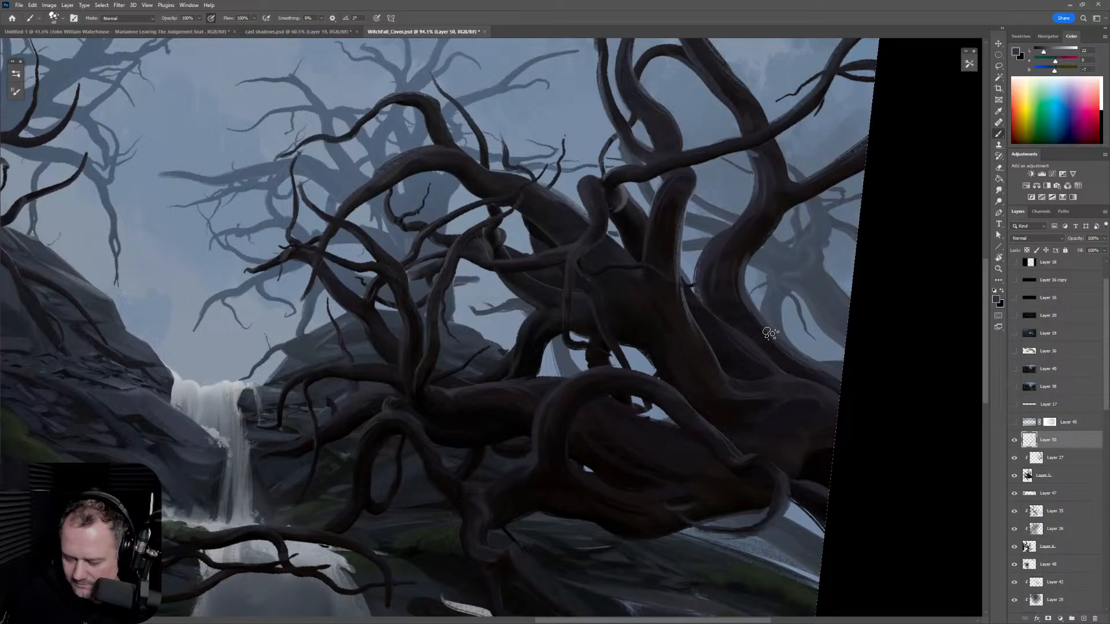
left_click(732, 302, "alt")
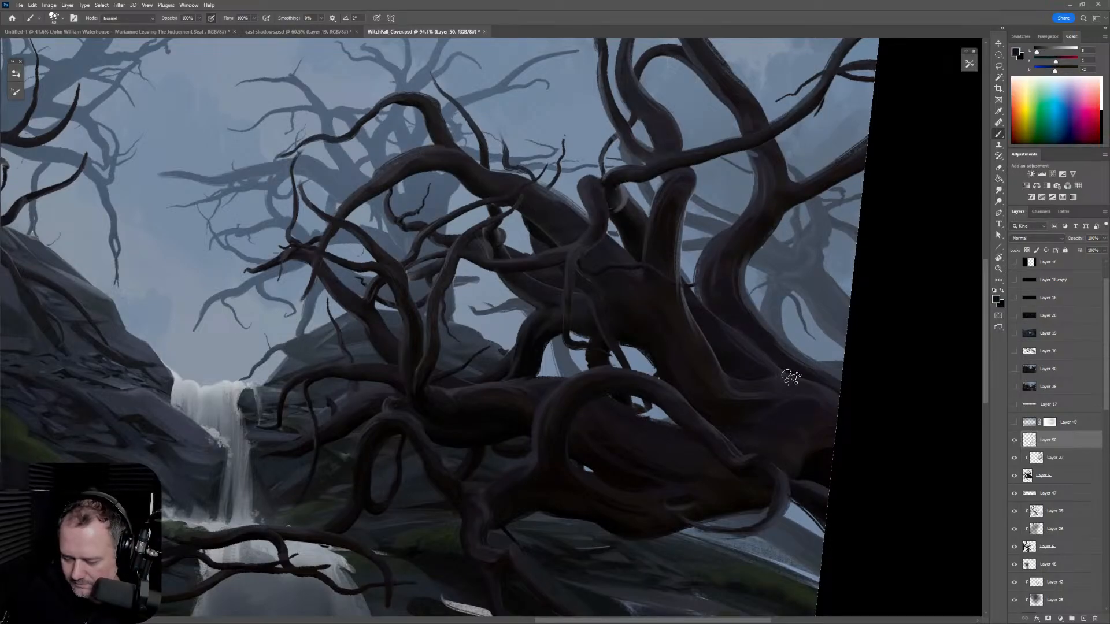
left_click(727, 375, "alt")
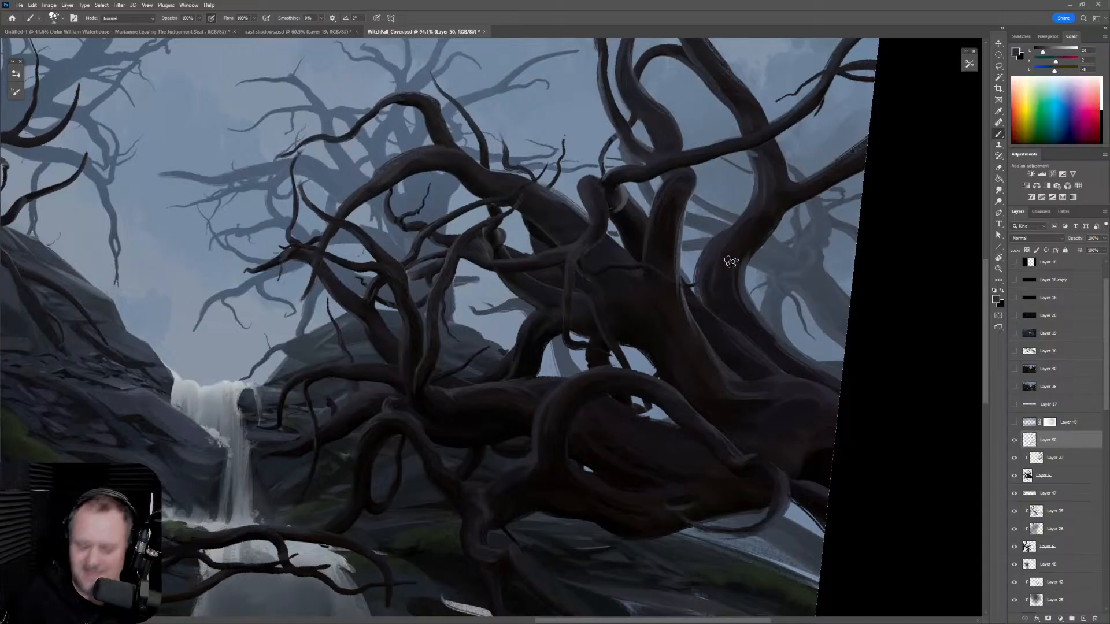
Step: Repaint the arched root against the rocks and darken the edge of the slender upright branch with sampled tones
scroll(736, 265, "up", 5)
left_click(543, 260, "alt")
left_click_drag(543, 260, 523, 332)
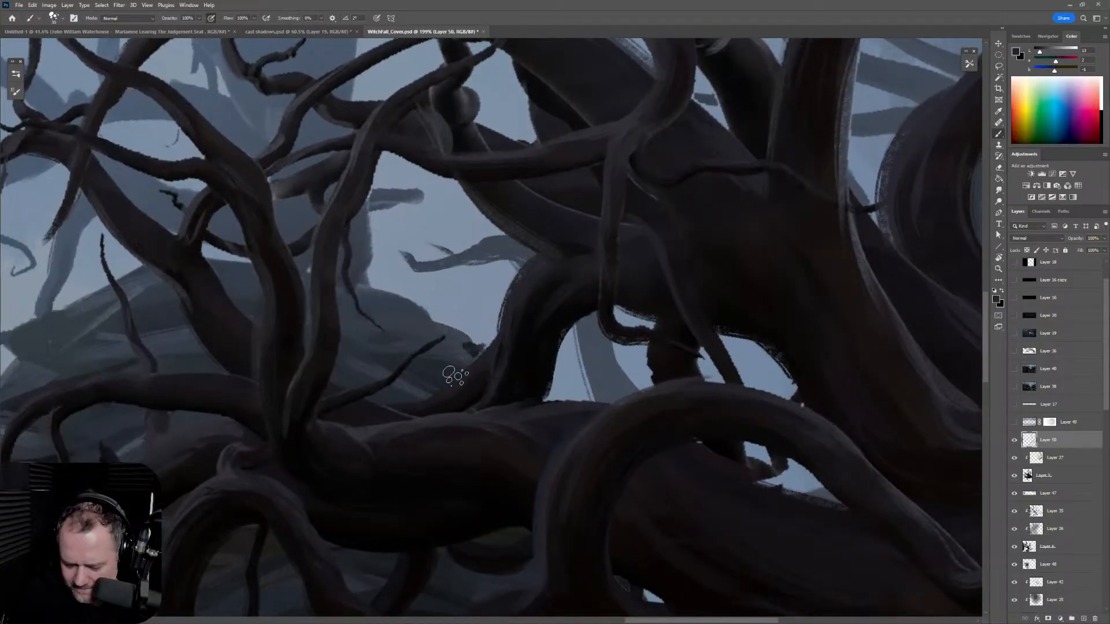
left_click(321, 368, "alt")
mouse_move(321, 368)
left_mouse_down()
mouse_move(339, 317)
mouse_move(330, 258)
left_mouse_up()
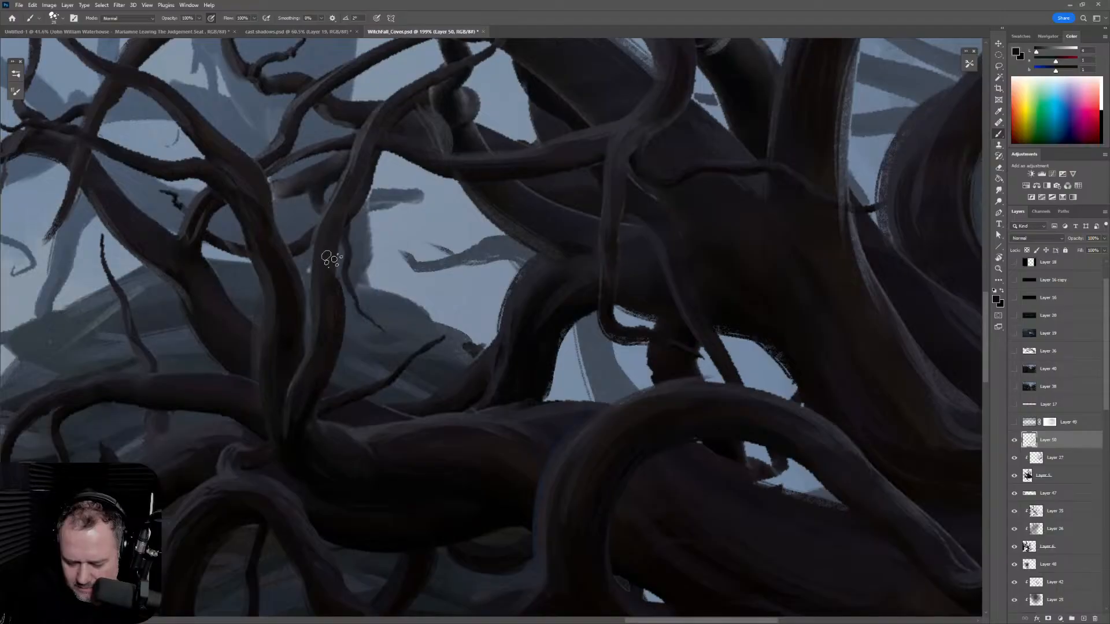
key("z")
left_click(449, 285, "alt")
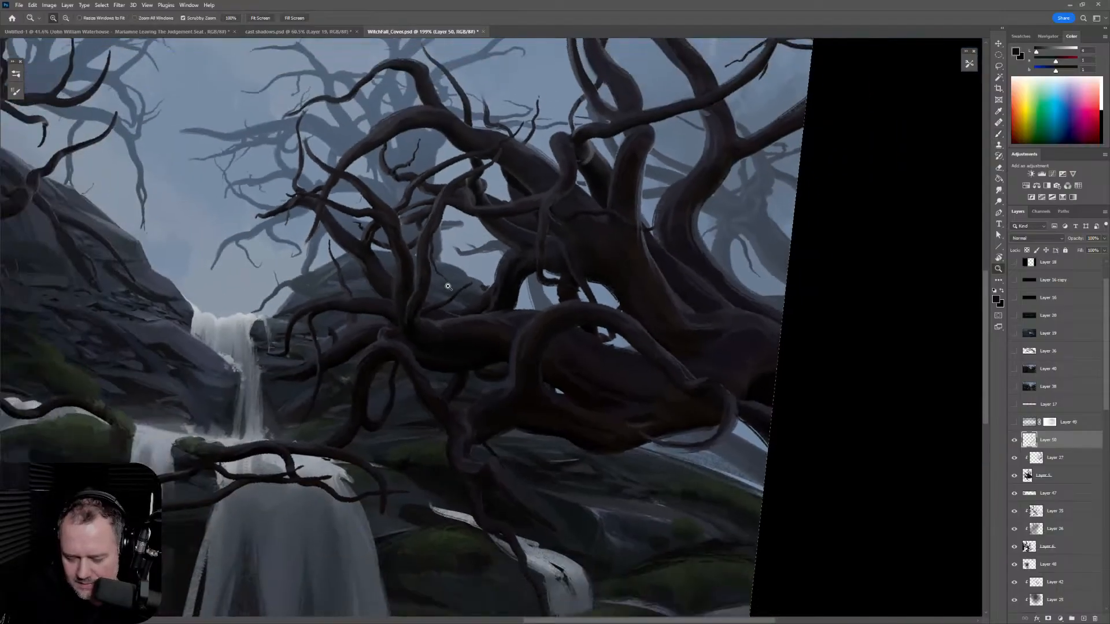
key("b")
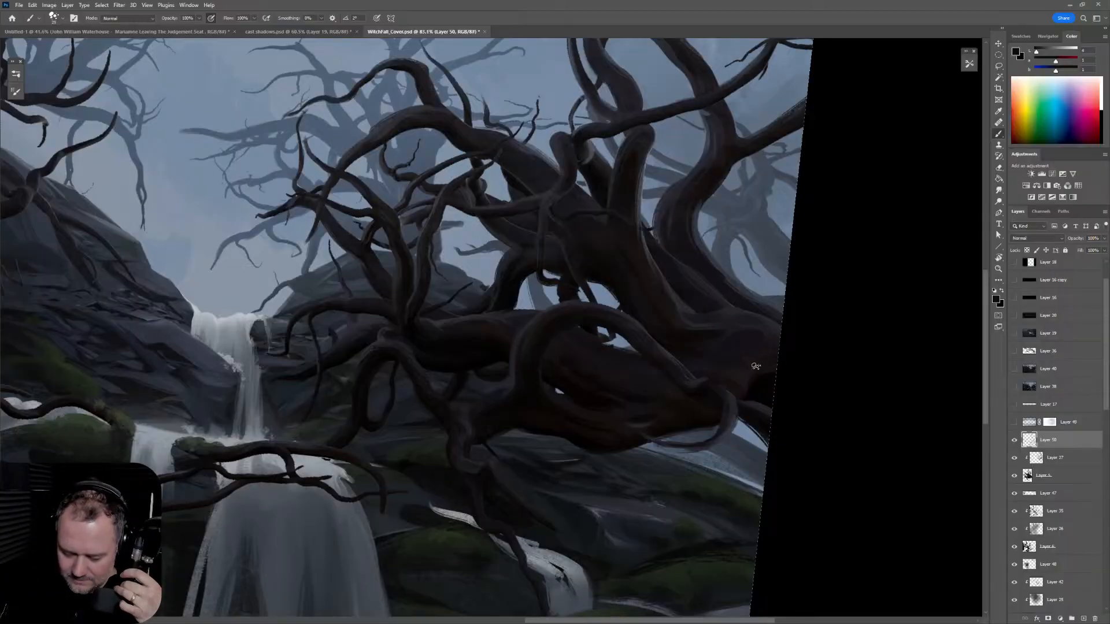
Step: Extend the hanging root below the branch junction down to the edge of the waterfall in a dark tone
scroll(328, 341, "up", 2)
key("r")
mouse_move(587, 382)
left_mouse_down()
mouse_move(626, 255)
mouse_move(671, 240)
left_mouse_up()
key("b")
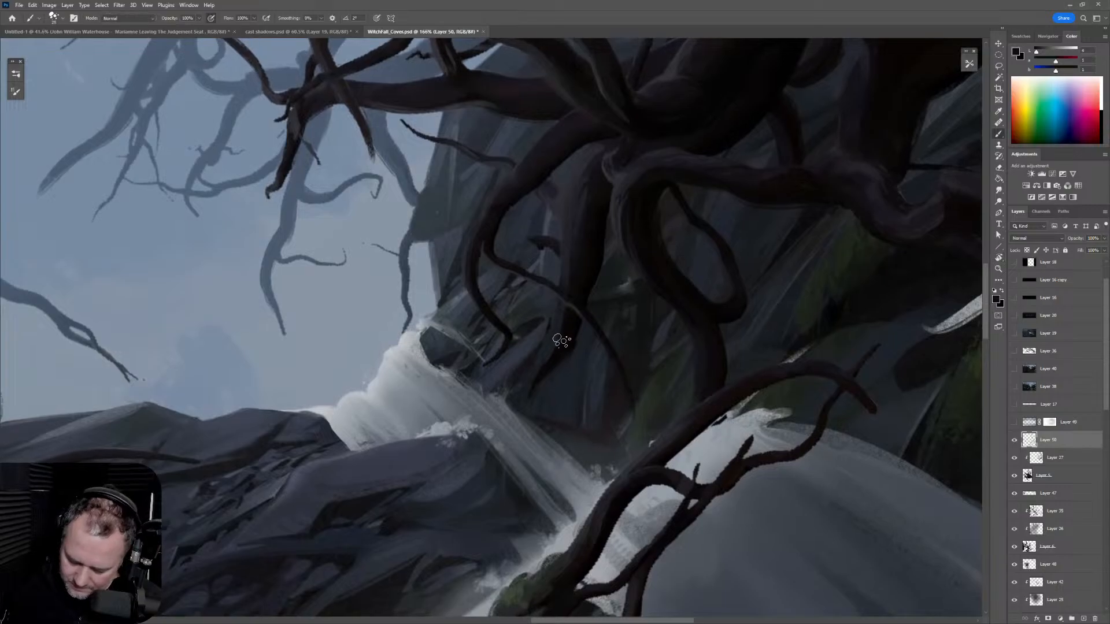
mouse_move(567, 337)
left_mouse_down()
mouse_move(525, 438)
mouse_move(529, 399)
mouse_move(509, 434)
left_mouse_up()
key("bracketleft")
scroll(580, 365, "down", 6)
scroll(563, 376, "up", 7)
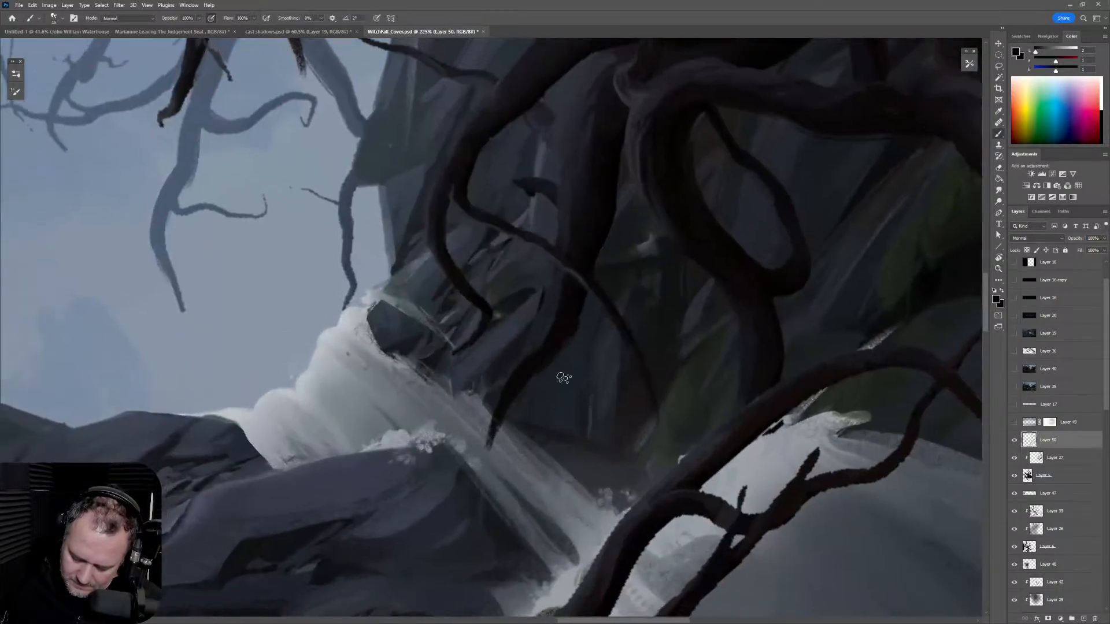
Step: Shade the extended hanging root above the waterfall with a sampled lighter bark tone and a finer brush
key("bracketright")
left_click(564, 288, "alt")
mouse_move(553, 313)
left_mouse_down()
mouse_move(511, 375)
mouse_move(550, 327)
mouse_move(524, 367)
mouse_move(538, 352)
mouse_move(499, 386)
mouse_move(477, 456)
left_mouse_up()
key("bracketleft")
key("bracketleft")
key("bracketleft")
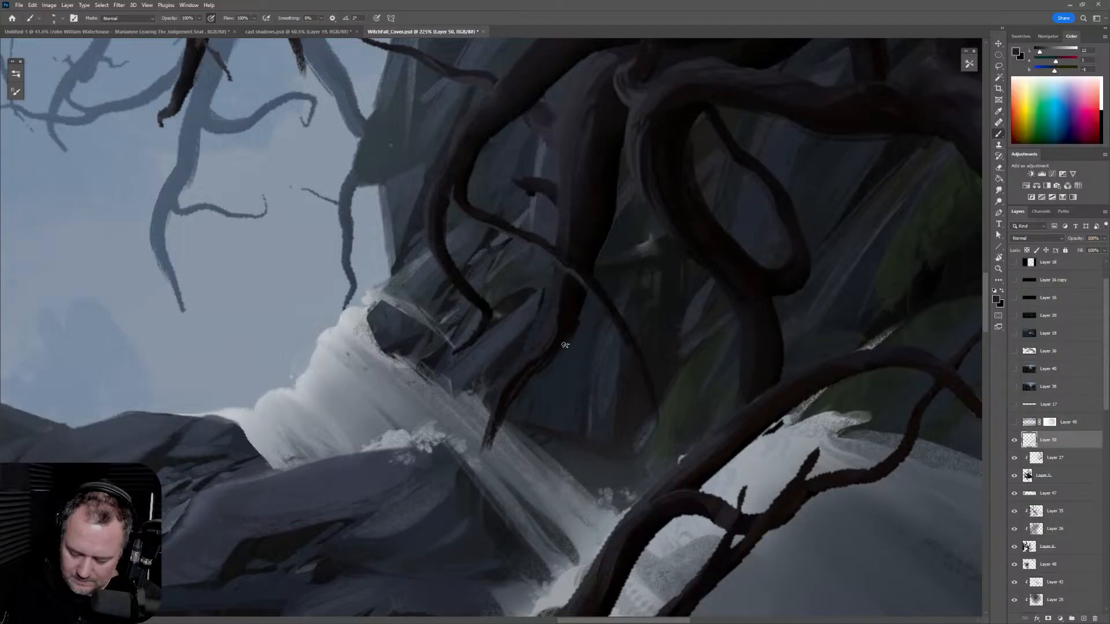
Step: Touch up the thin curved root beside the hanging root with sampled dark and light bark tones
left_click(481, 174, "alt")
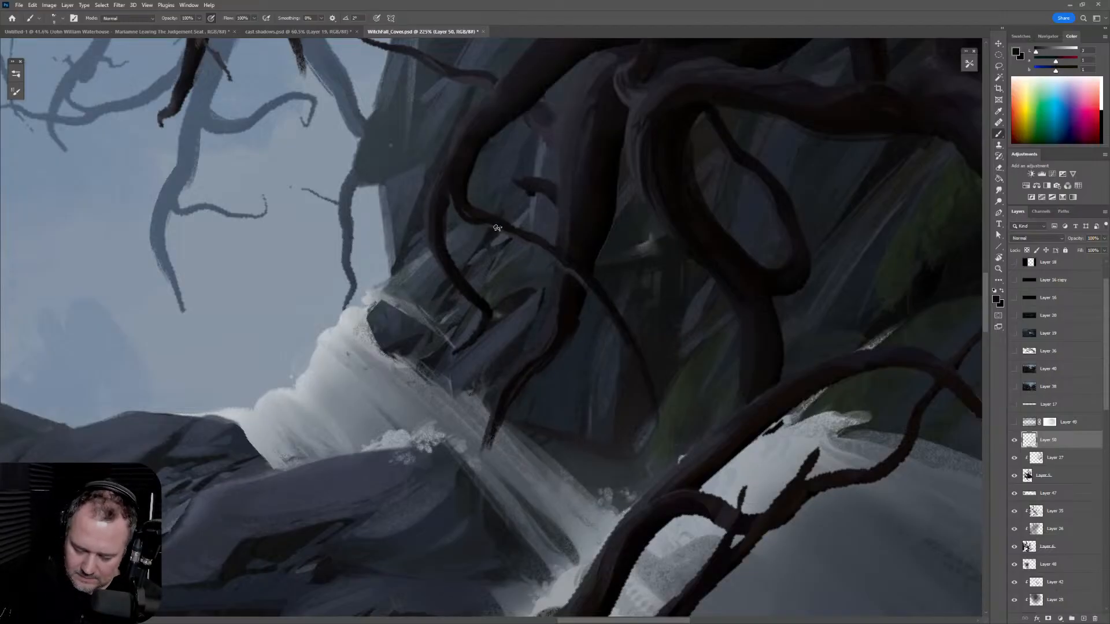
left_click(456, 137, "alt")
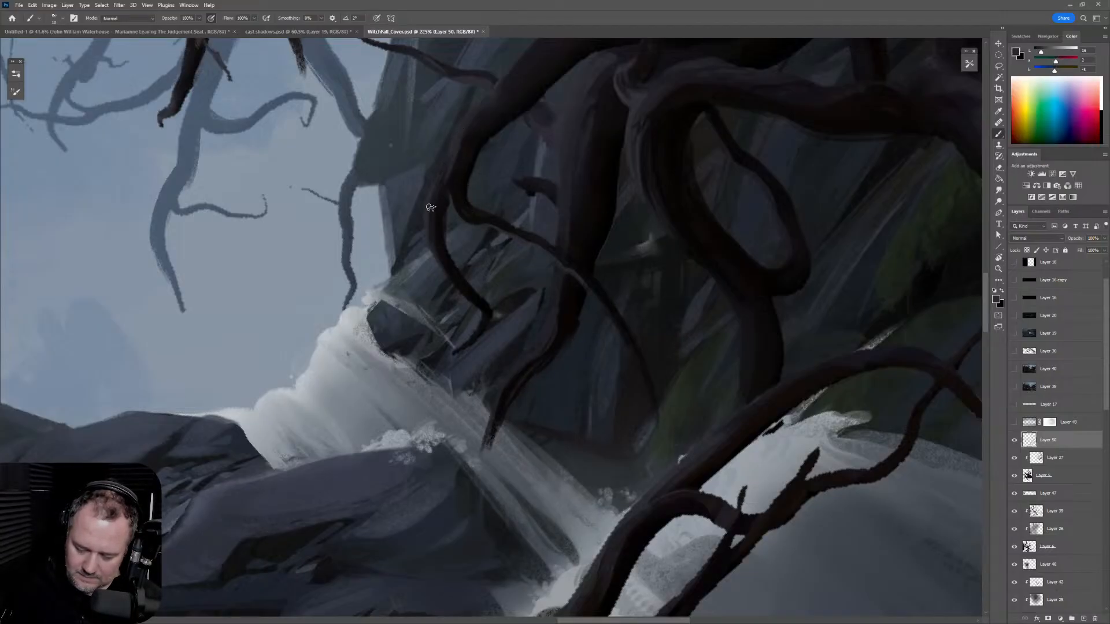
left_click_drag(596, 225, 527, 230)
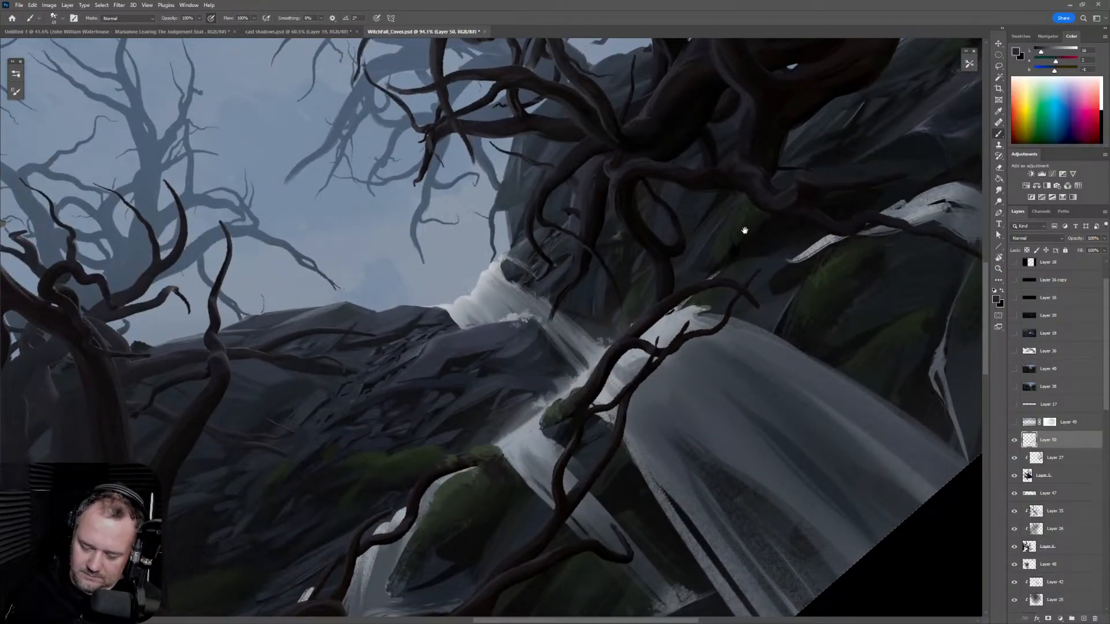
Step: Repaint the upper edge of the thick diagonal limb behind the crossing branches with a sampled dark tone
left_click_drag(749, 220, 756, 373)
left_click_drag(629, 237, 680, 240)
key("r")
left_click_drag(743, 310, 603, 214)
left_click_drag(444, 360, 736, 351)
left_click(653, 265, "alt")
key("bracketright")
left_click_drag(649, 249, 468, 397)
key("ctrl+z")
left_click_drag(646, 249, 512, 376)
key("ctrl+z")
key("bracketleft")
mouse_move(649, 253)
left_mouse_down()
mouse_move(483, 403)
mouse_move(528, 375)
mouse_move(645, 252)
mouse_move(592, 317)
mouse_move(480, 388)
left_mouse_up()
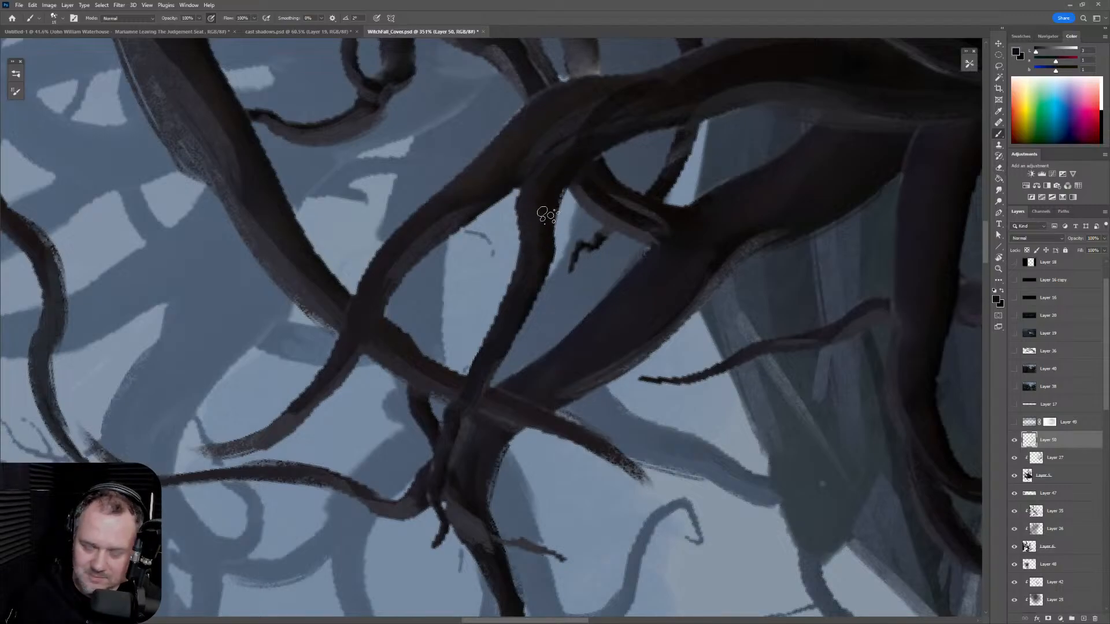
Step: Smooth both edges of the short hanging branch in front of the diagonal limb with sampled dark tones
left_click_drag(547, 231, 475, 376)
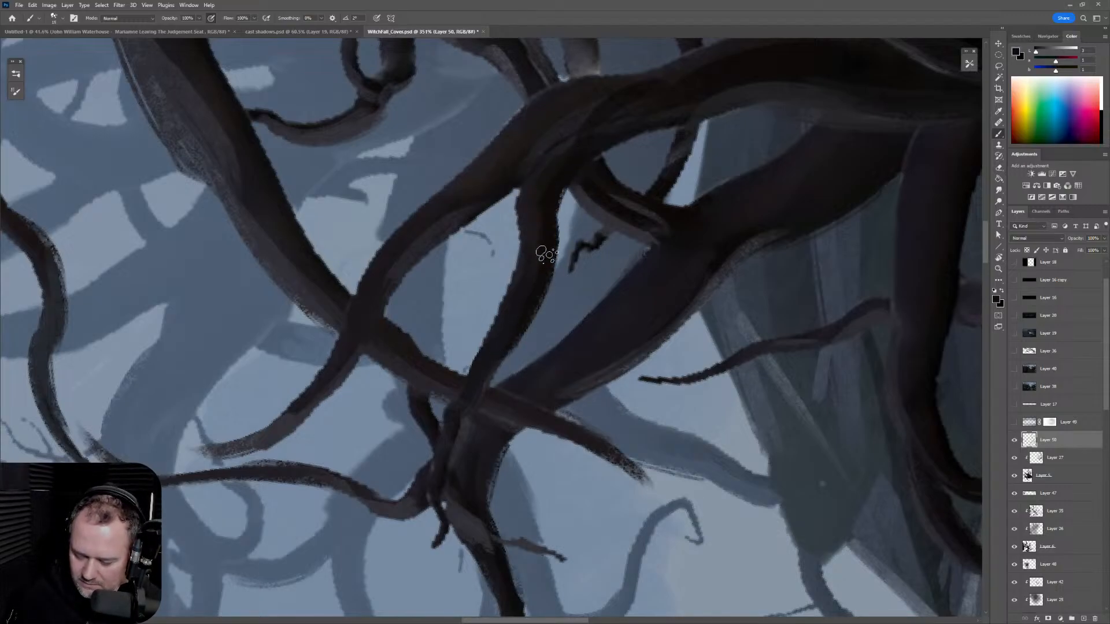
key("ctrl+z")
left_click_drag(547, 230, 511, 351)
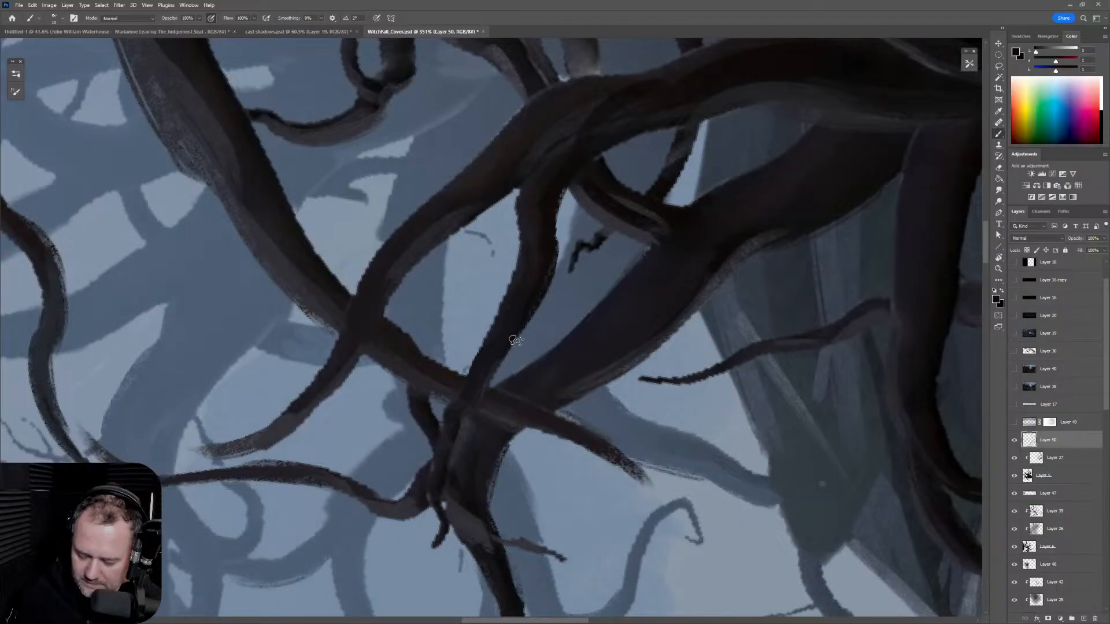
left_click(527, 184, "alt")
mouse_move(522, 185)
left_mouse_down()
mouse_move(524, 243)
mouse_move(520, 228)
mouse_move(494, 335)
left_mouse_up()
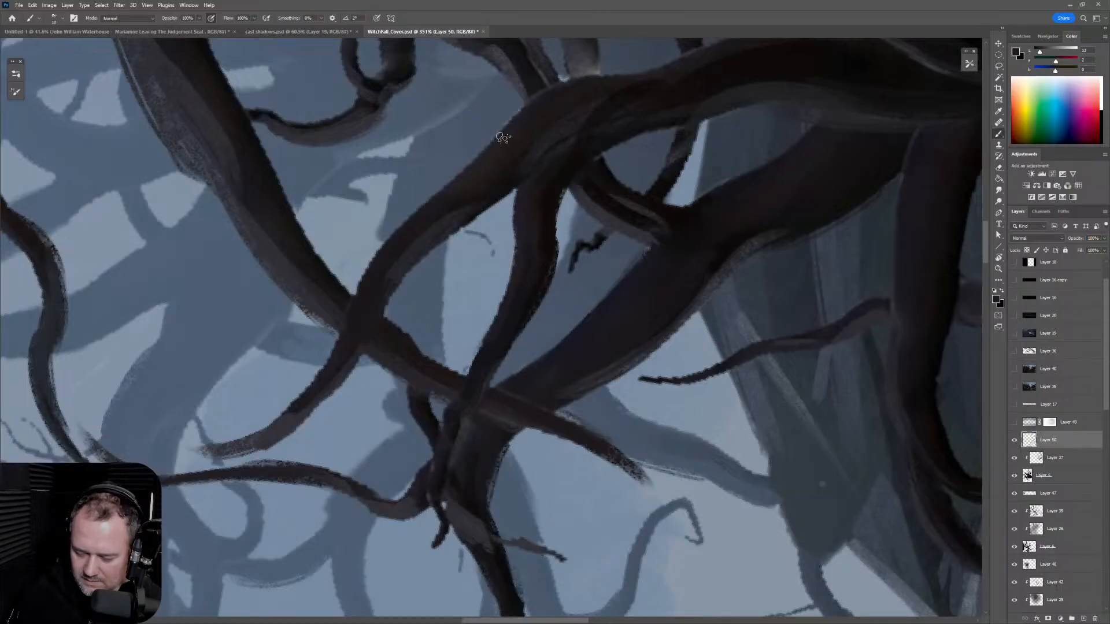
Step: Repaint the outer edge of the long curving branch from the junction to its tapered tip with a sampled dark tone
left_click_drag(506, 134, 547, 105)
key("ctrl+z")
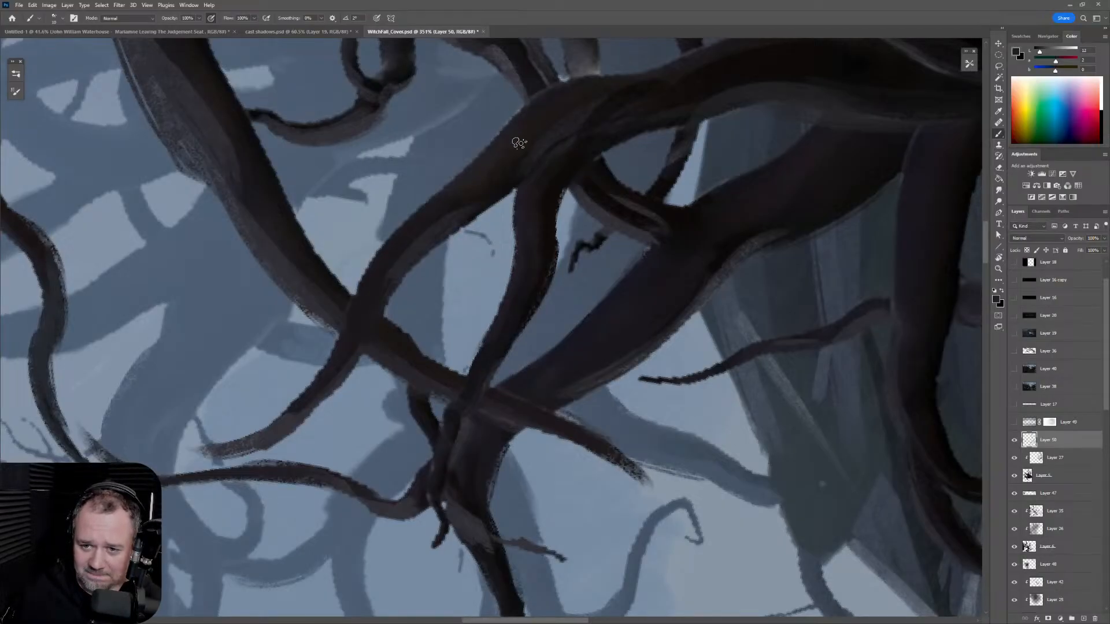
left_click(539, 105, "alt")
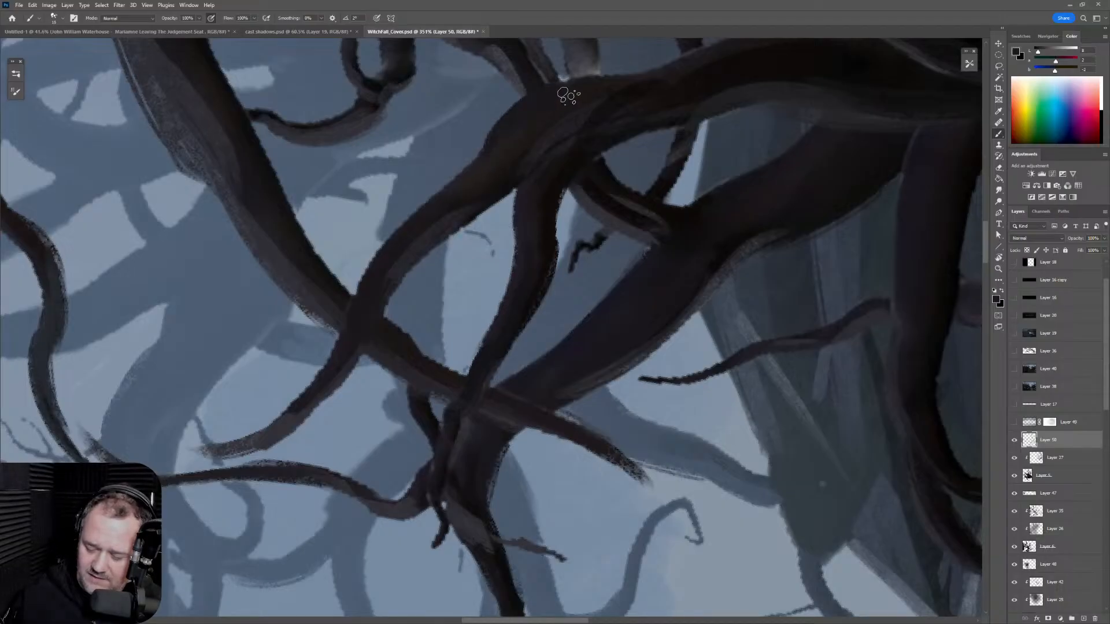
mouse_move(550, 92)
left_mouse_down()
mouse_move(488, 173)
mouse_move(386, 238)
left_mouse_up()
left_click_drag(457, 186, 373, 284)
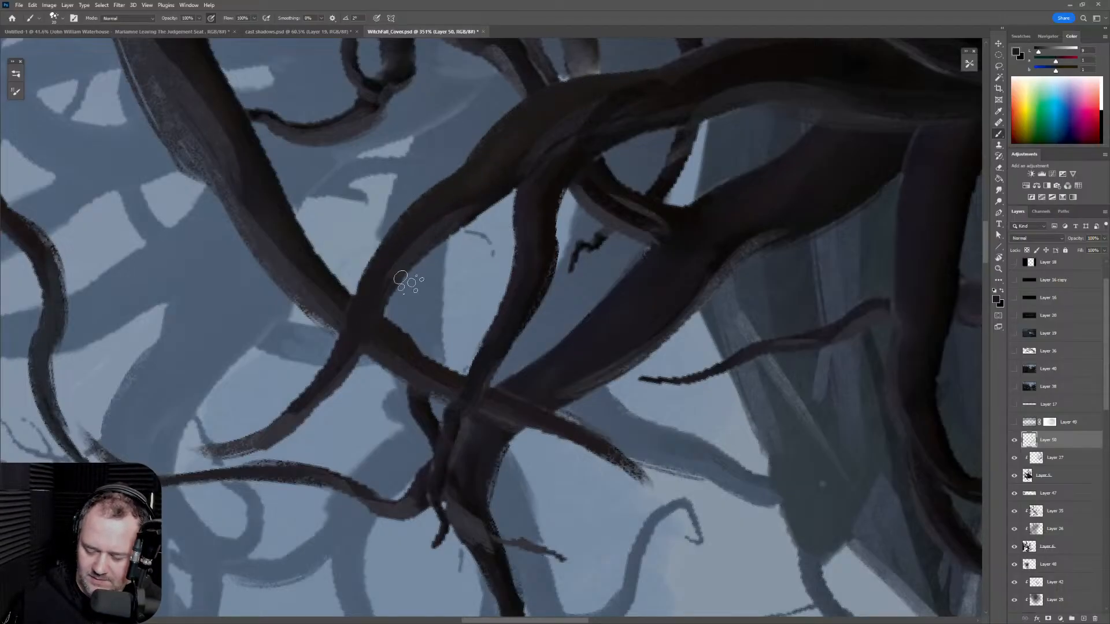
key("ctrl+z")
left_click_drag(483, 150, 359, 279)
mouse_move(453, 179)
left_mouse_down()
mouse_move(404, 231)
mouse_move(384, 327)
mouse_move(289, 416)
left_mouse_up()
left_click_drag(347, 308, 214, 453)
left_click_drag(335, 379, 243, 443)
mouse_move(391, 292)
left_mouse_down()
mouse_move(509, 192)
mouse_move(394, 277)
left_mouse_up()
Step: Repaint the underside of the long curving branch with sampled light and dark bark tones
left_click(475, 228, "alt")
left_click(429, 241, "alt")
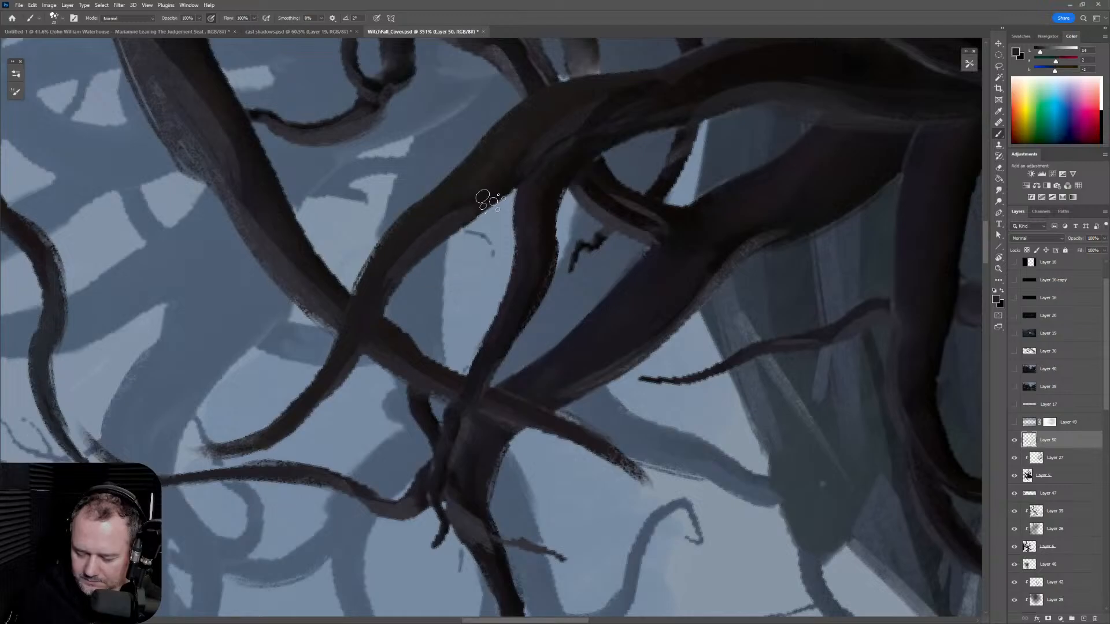
left_click_drag(503, 188, 405, 276)
left_click(516, 168, "alt")
left_click_drag(496, 194, 446, 233)
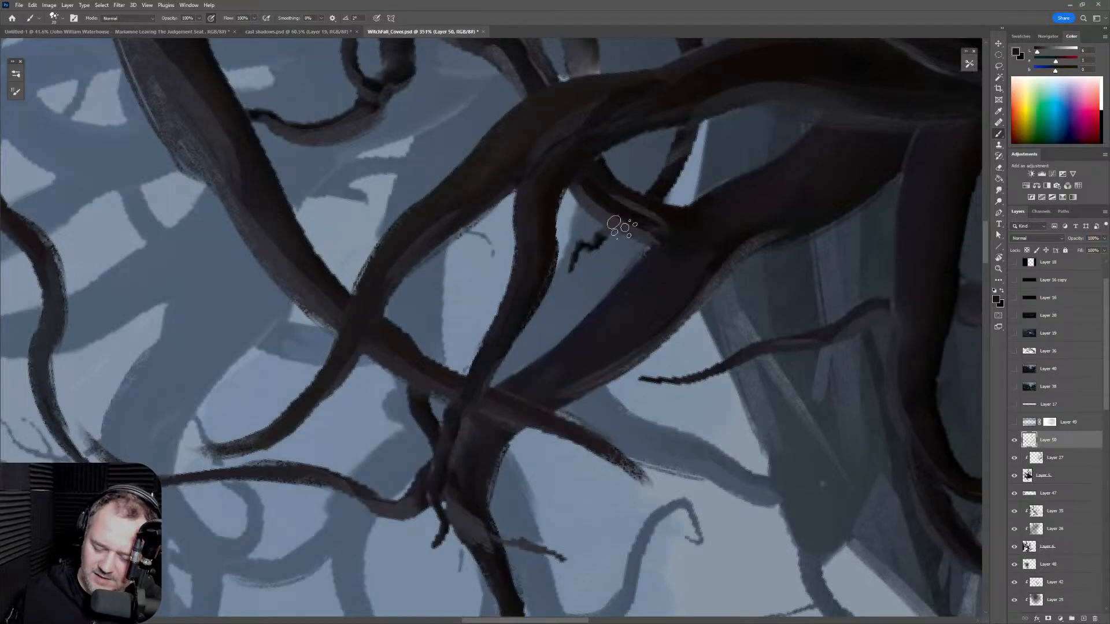
Step: Clean up the underside of the large arching limb down to the thin branch with a smaller brush
left_click_drag(649, 258, 596, 260)
mouse_move(763, 206)
left_mouse_down()
mouse_move(486, 318)
mouse_move(541, 303)
mouse_move(657, 168)
mouse_move(496, 354)
mouse_move(642, 193)
mouse_move(737, 118)
left_mouse_up()
mouse_move(682, 177)
left_mouse_down()
mouse_move(867, 123)
mouse_move(536, 162)
left_mouse_up()
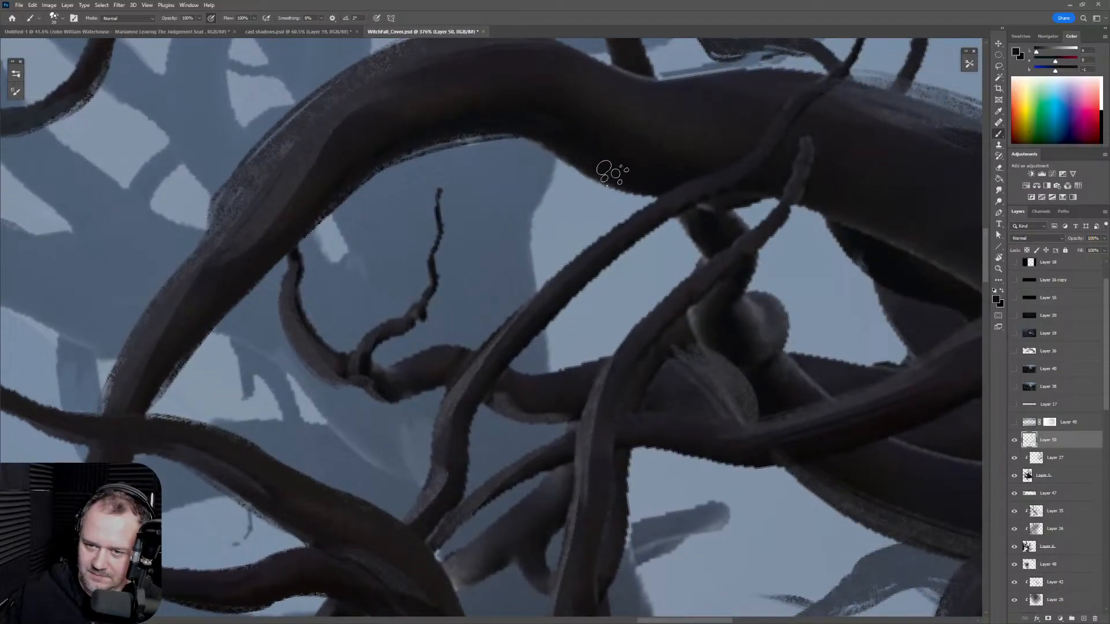
left_click_drag(477, 118, 636, 191)
key("[")
key("ctrl+z")
left_click_drag(518, 124, 638, 192)
key("ctrl+z")
left_click_drag(514, 121, 634, 184)
key("ctrl+z")
left_click_drag(507, 124, 636, 186)
left_click_drag(525, 114, 671, 173)
left_click_drag(587, 156, 677, 193)
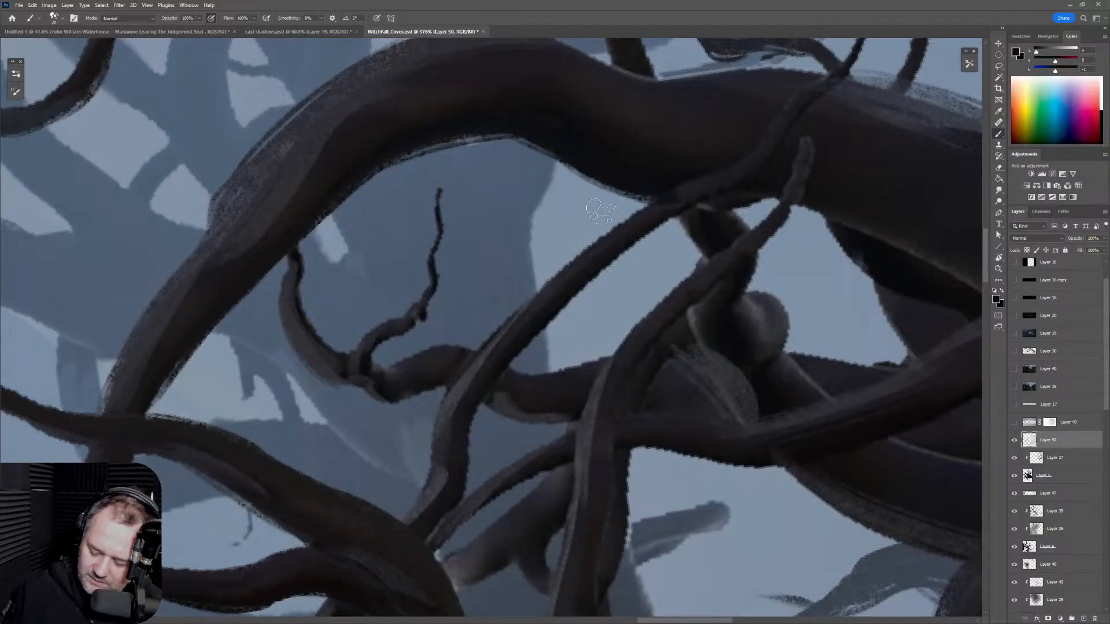
Step: Widen the upper edge of the thin branch beneath the arching limb and shade it with sampled bark tones
left_click(464, 379, "alt")
left_click_drag(457, 382, 653, 199)
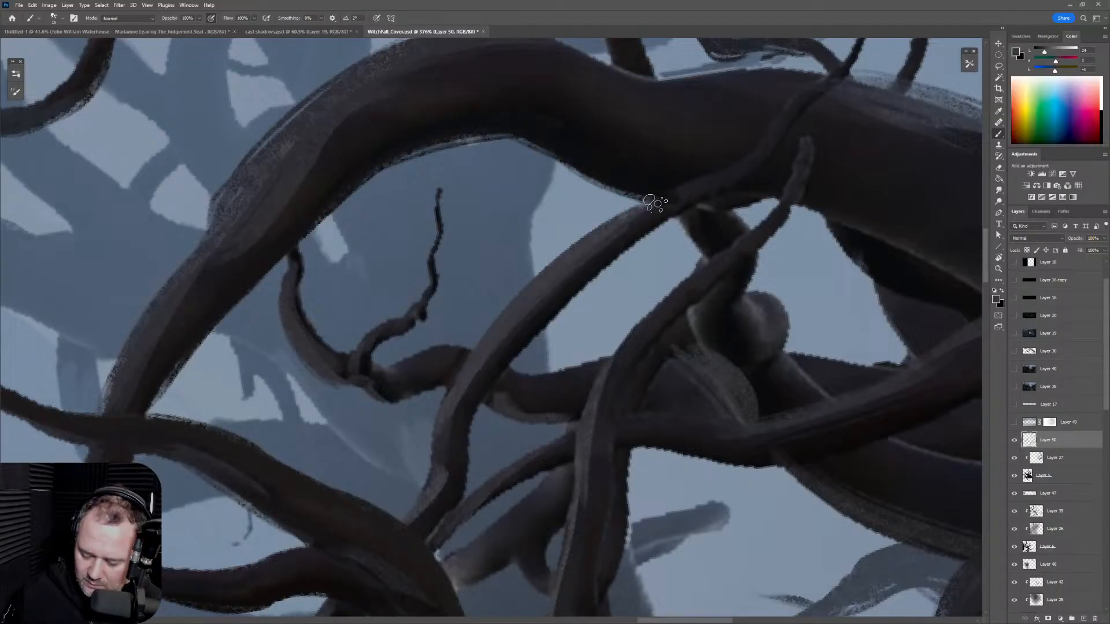
left_click(541, 311, "alt")
left_click_drag(477, 381, 653, 203)
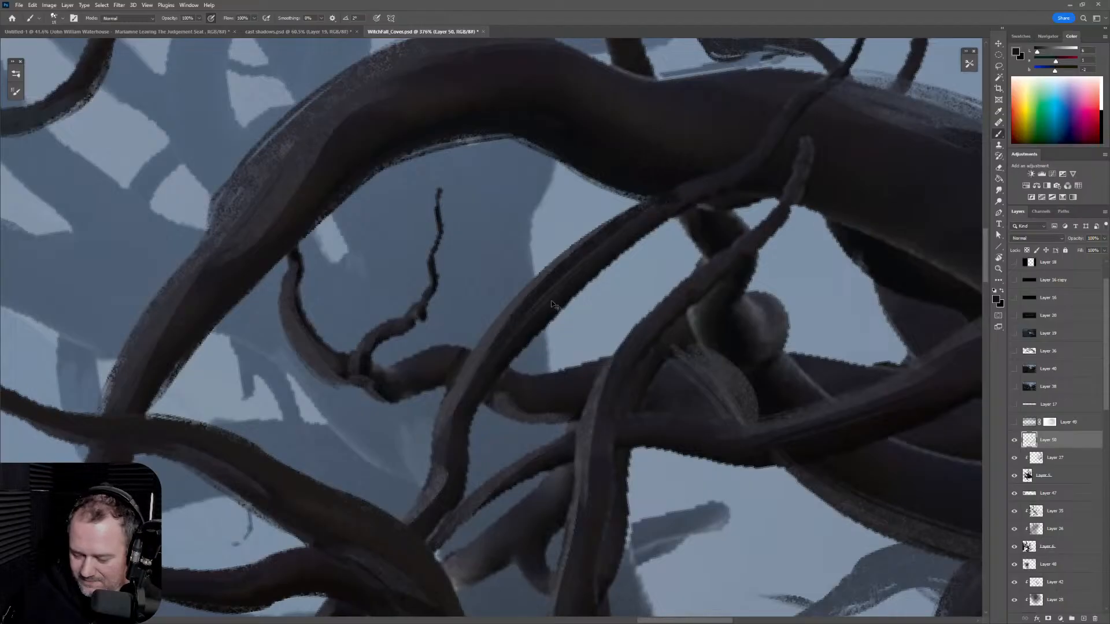
Step: Repaint the long curved branch with a larger brush and sampled dark browns, blending it into the thick overhead limb
key("ctrl+z")
key("]")
left_click_drag(473, 385, 636, 222)
left_click_drag(478, 389, 700, 214)
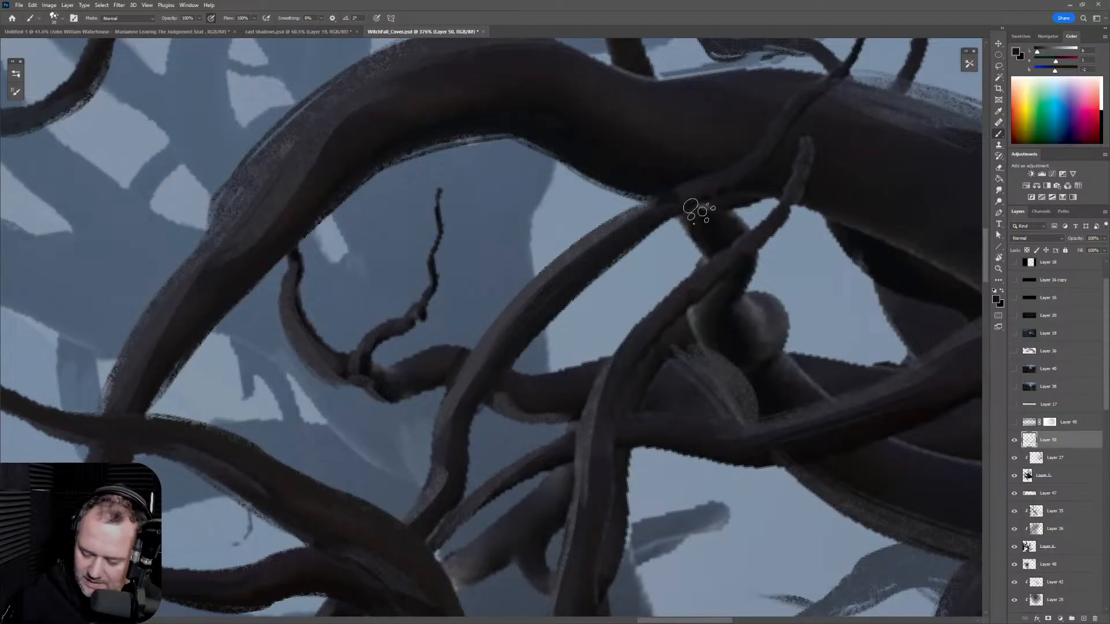
mouse_move(457, 456)
left_mouse_down()
mouse_move(461, 396)
mouse_move(434, 508)
mouse_move(598, 253)
mouse_move(501, 324)
mouse_move(705, 191)
mouse_move(554, 308)
left_mouse_up()
left_click(462, 403, "alt")
left_click(659, 207, "alt")
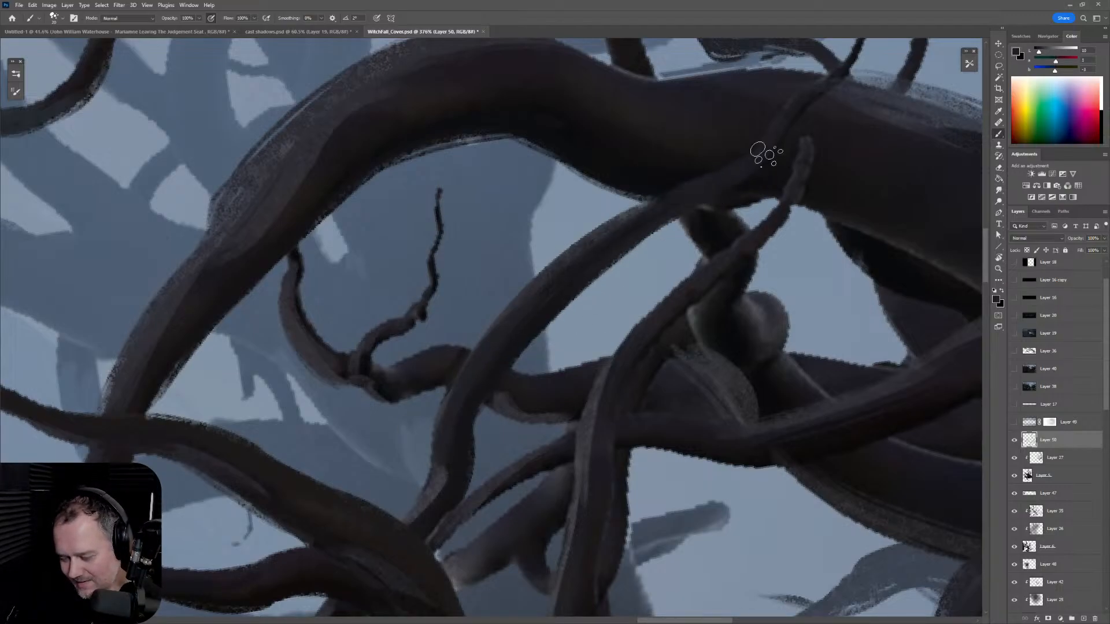
left_click(674, 178, "alt")
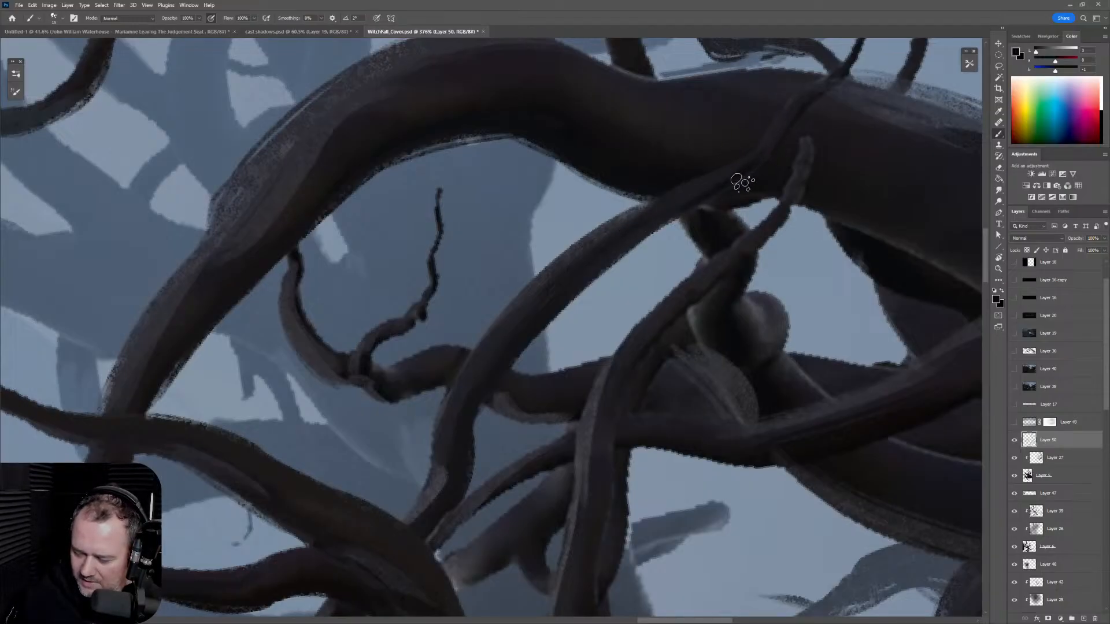
Step: Smooth the second rising branch and shade its blunt tip with sampled tones so it tapers into the thick limb
left_click(632, 341, "alt")
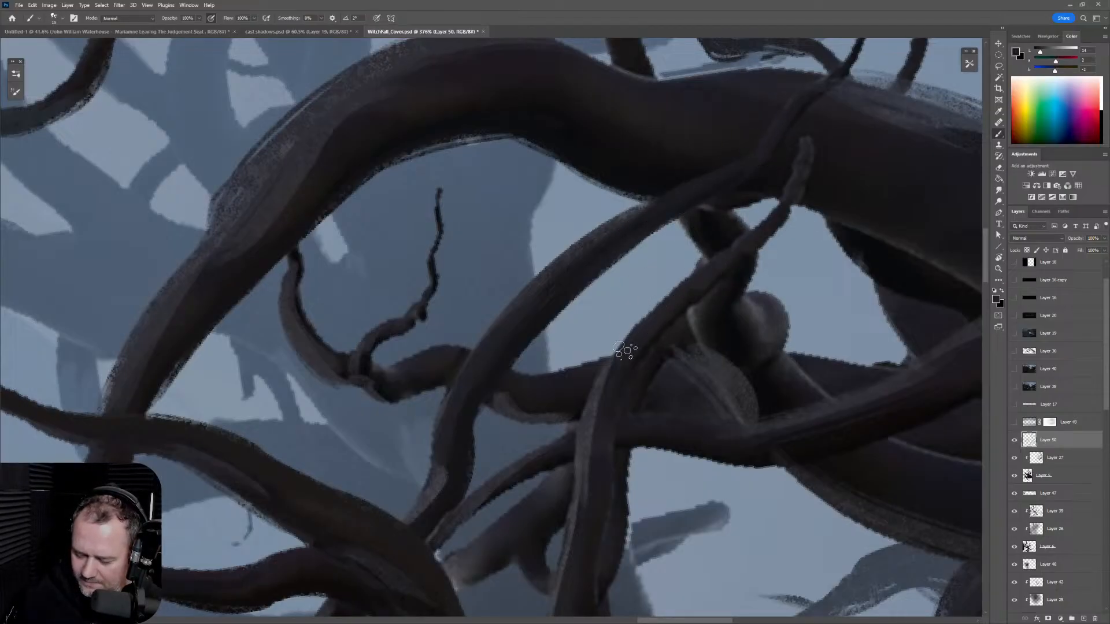
left_click(806, 174, "alt")
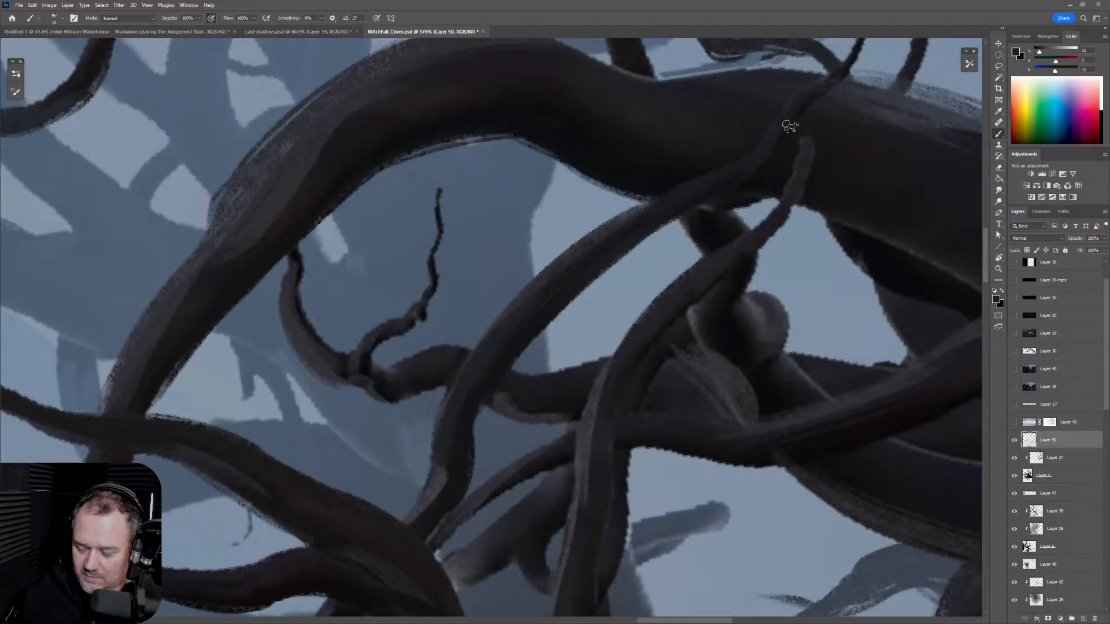
left_click(797, 139, "alt")
left_click_drag(798, 138, 769, 211)
left_click(807, 166, "alt")
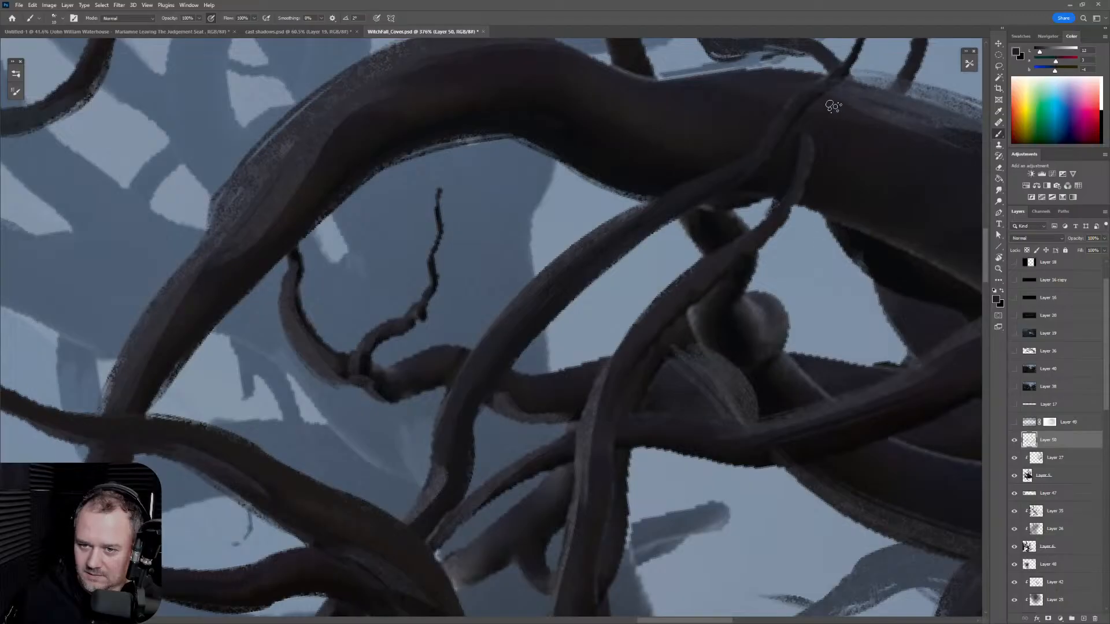
left_click(820, 148, "alt")
left_click_drag(820, 148, 805, 192)
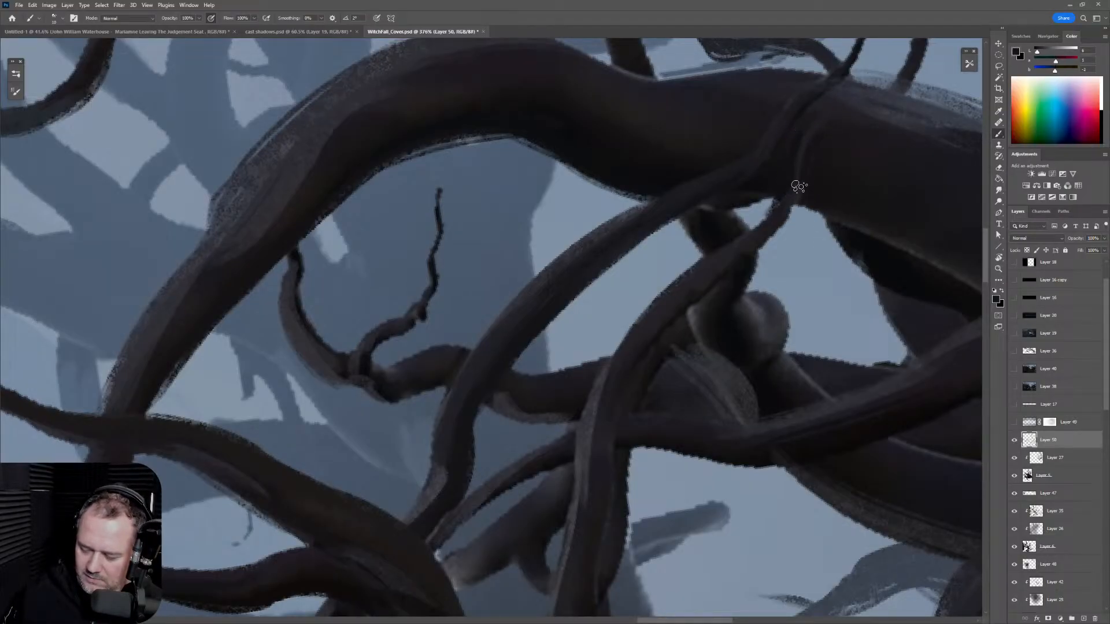
Step: Shade the short upright branch and its small twig beneath the arching limb using sampled dark tones
scroll(795, 187, "down", 8)
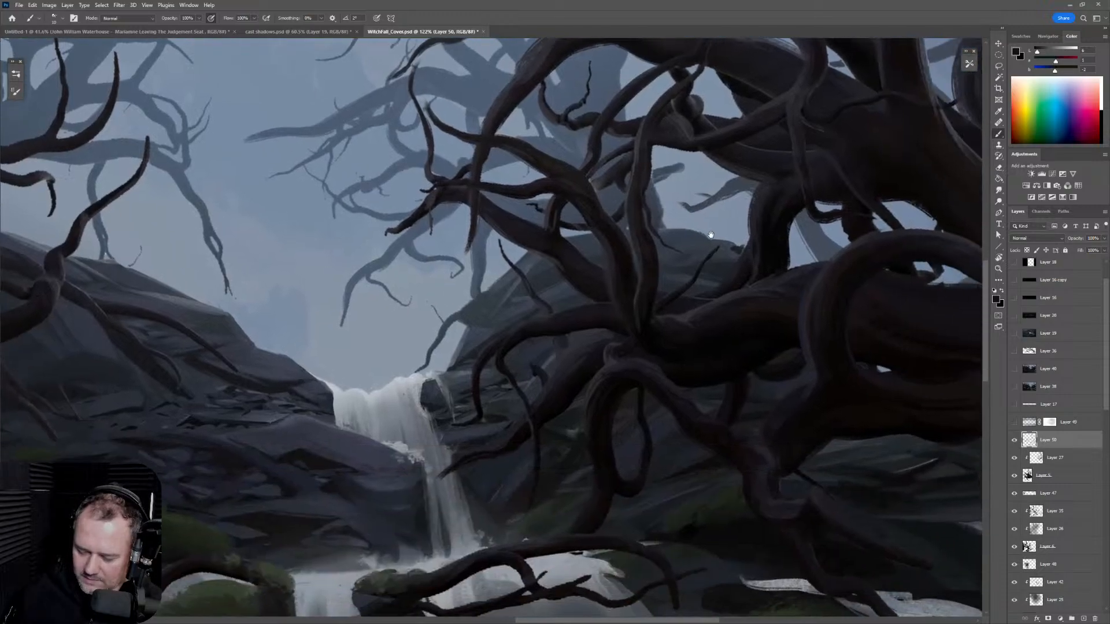
left_click(542, 206, "alt")
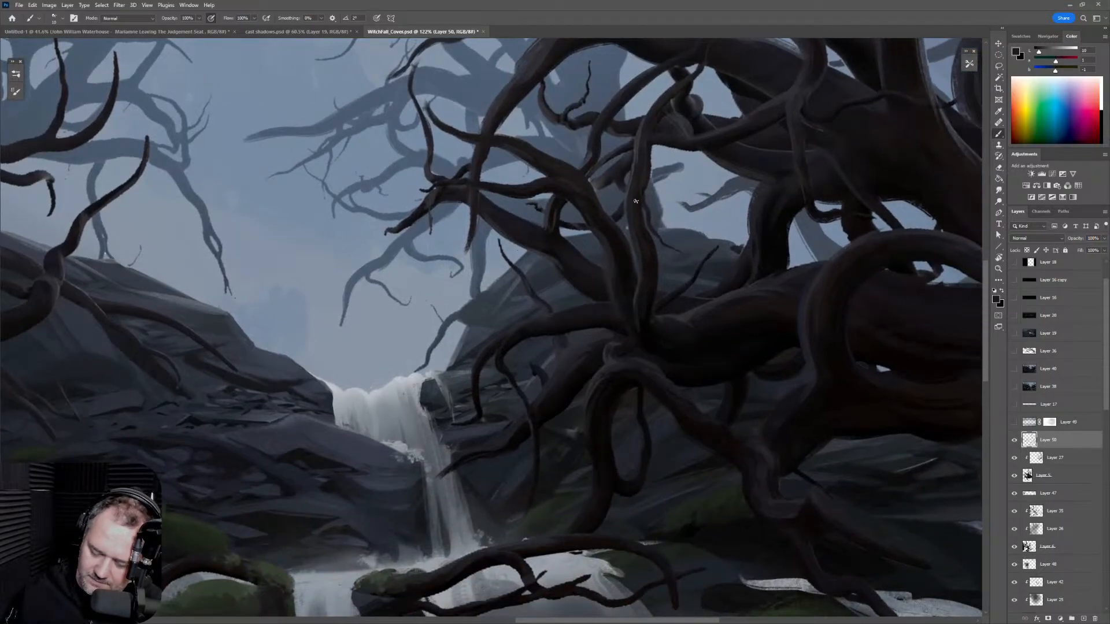
scroll(637, 200, "up", 5)
mouse_move(626, 151)
left_mouse_down()
mouse_move(720, 87)
mouse_move(643, 159)
mouse_move(723, 95)
mouse_move(731, 77)
mouse_move(666, 120)
mouse_move(728, 70)
mouse_move(709, 112)
mouse_move(712, 149)
left_mouse_up()
left_click(664, 113, "alt")
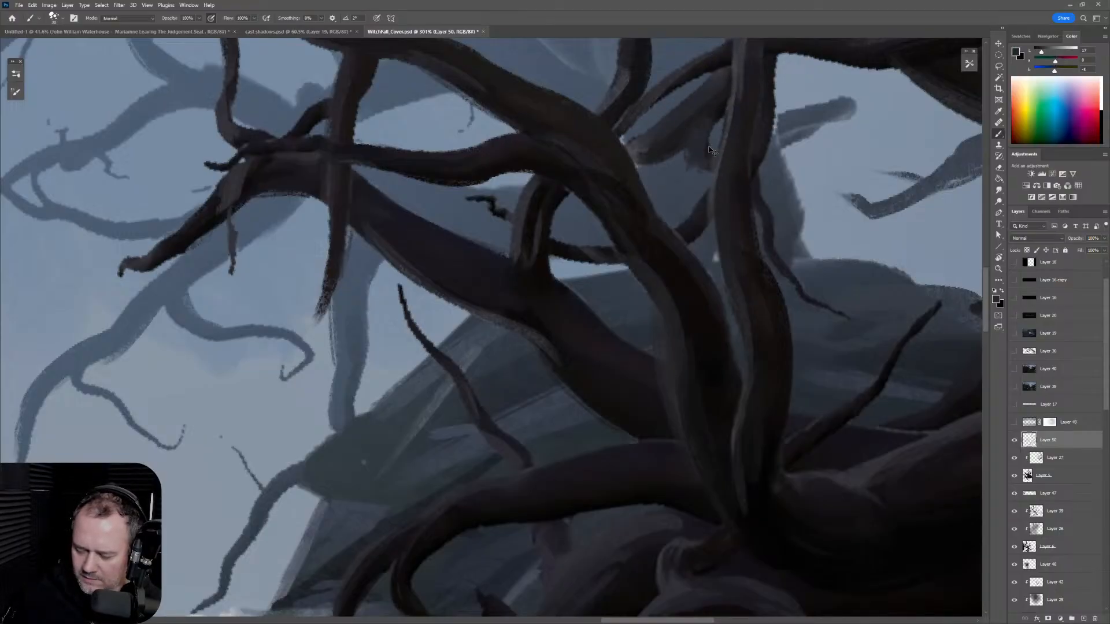
left_click(552, 243, "alt")
mouse_move(552, 243)
left_mouse_down()
mouse_move(642, 237)
mouse_move(558, 247)
mouse_move(636, 249)
mouse_move(718, 174)
mouse_move(538, 208)
left_mouse_up()
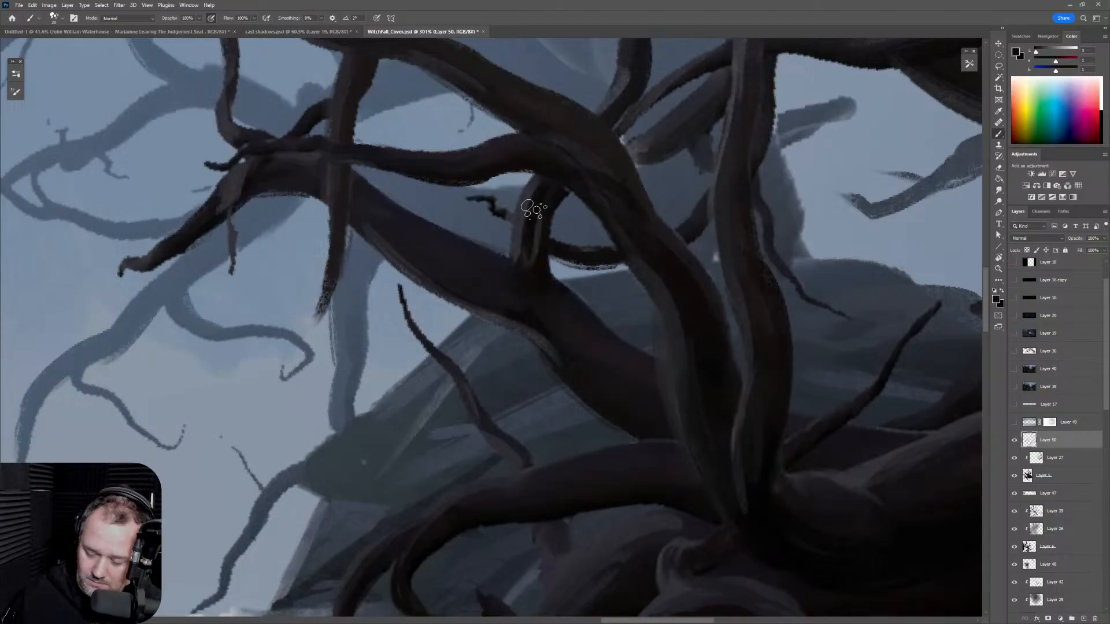
key("bracketleft")
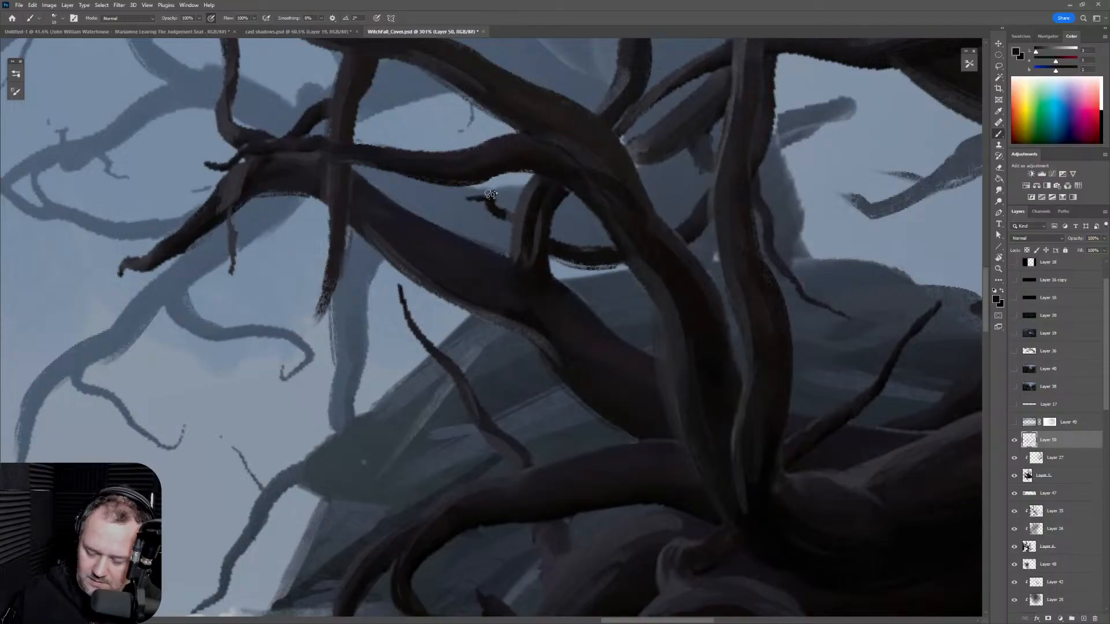
Step: Paint the outermost dark branch's tip into a downward hook and shade along it with a sampled tone
key("z")
left_click_drag(652, 235, 561, 347)
key("b")
mouse_move(494, 269)
left_mouse_down()
mouse_move(560, 214)
mouse_move(485, 298)
left_mouse_up()
left_click(568, 209, "alt")
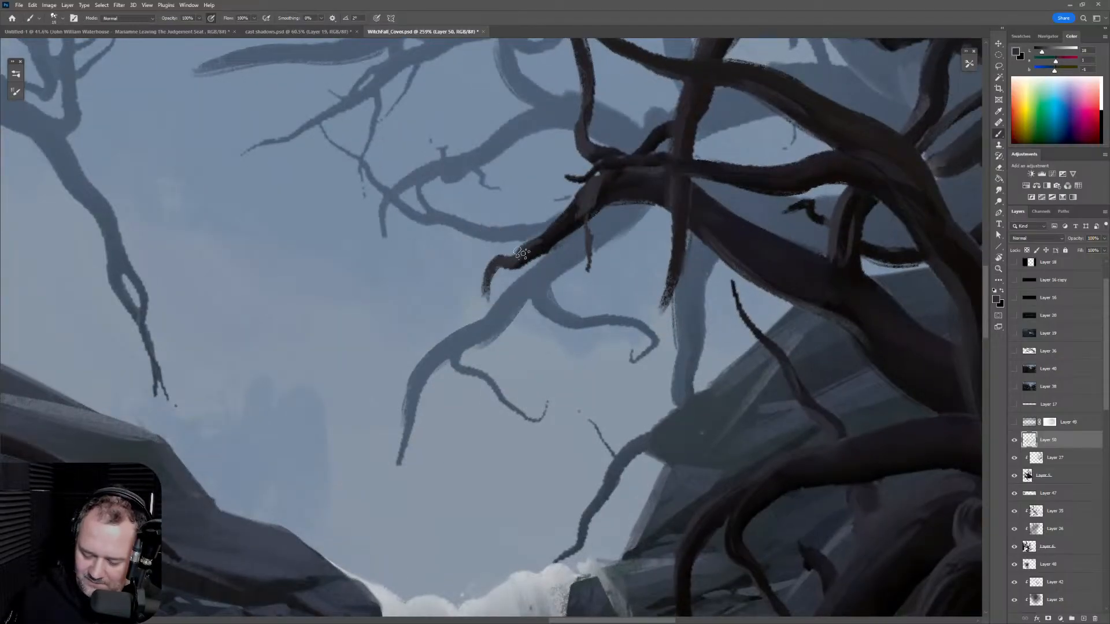
left_click_drag(535, 255, 572, 235)
Step: Toggle Layer 50's visibility repeatedly to compare the painting with and without the branch repaint
left_click_drag(755, 262, 677, 281)
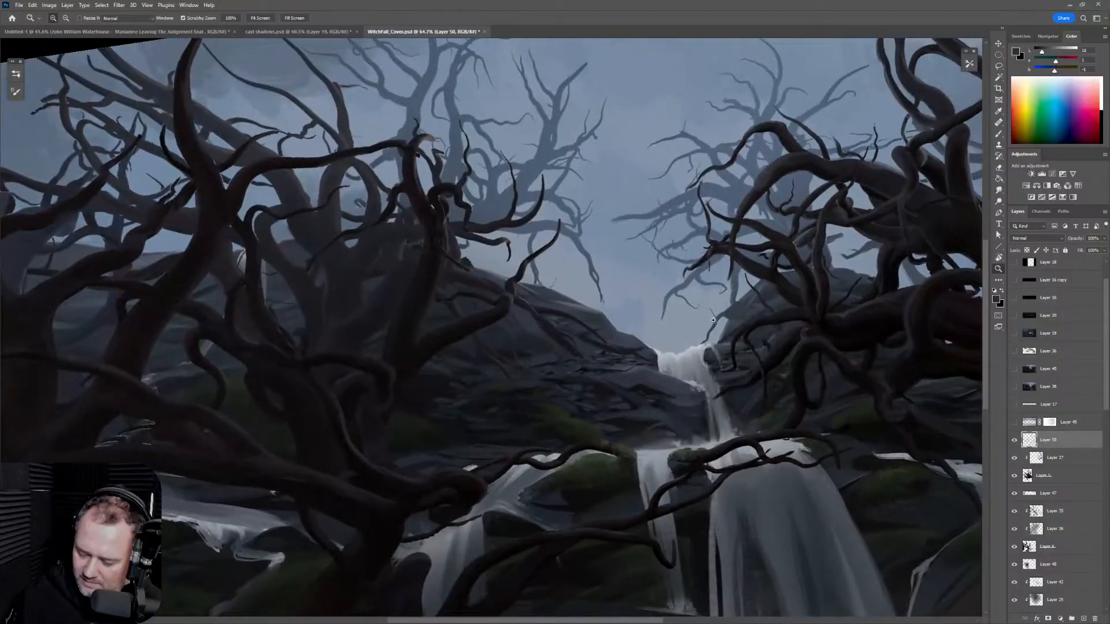
left_click_drag(883, 370, 600, 338)
key("r")
left_click_drag(793, 329, 815, 366)
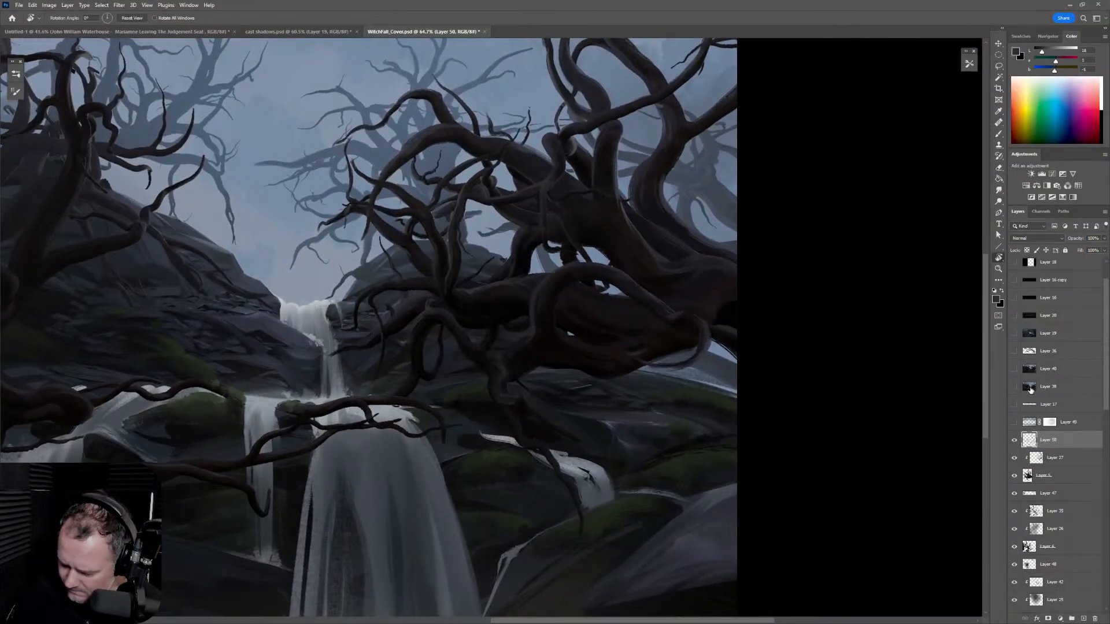
left_click(1015, 441)
left_click(1015, 442)
left_click(1015, 442)
left_click(1015, 441)
left_click(1015, 442)
left_click(1015, 442)
left_click(1015, 442)
left_click(1014, 443)
left_click(1014, 442)
left_click(1014, 443)
Step: Erase the blunt tip of the pale background branch and repaint it as a tapered point in a sampled blue-grey
left_click_drag(277, 150, 341, 151)
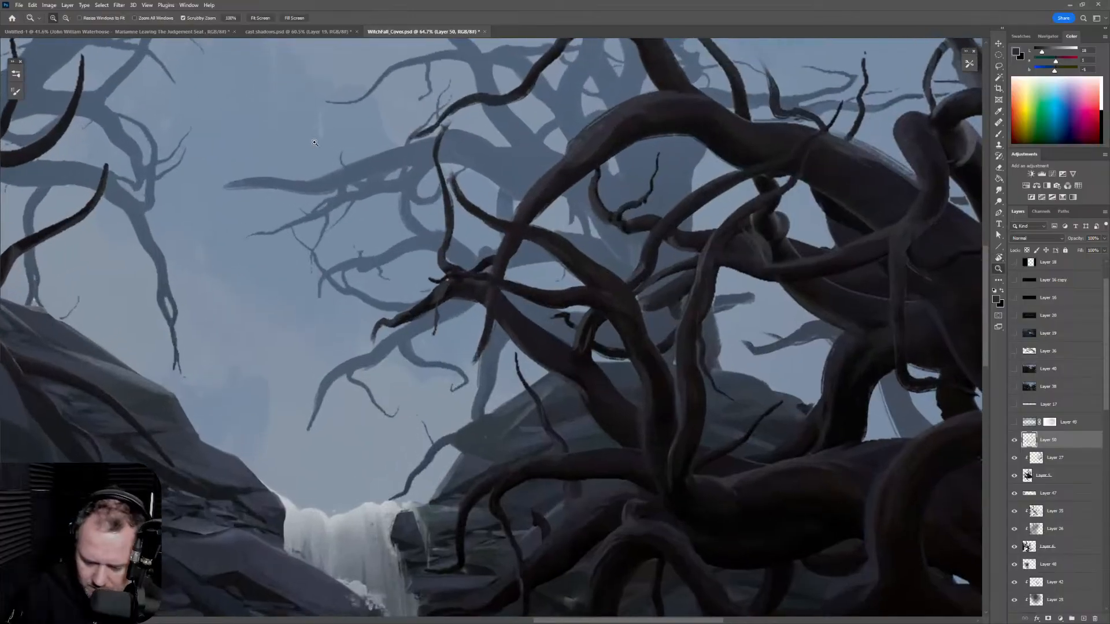
key("e")
left_click_drag(234, 185, 221, 186)
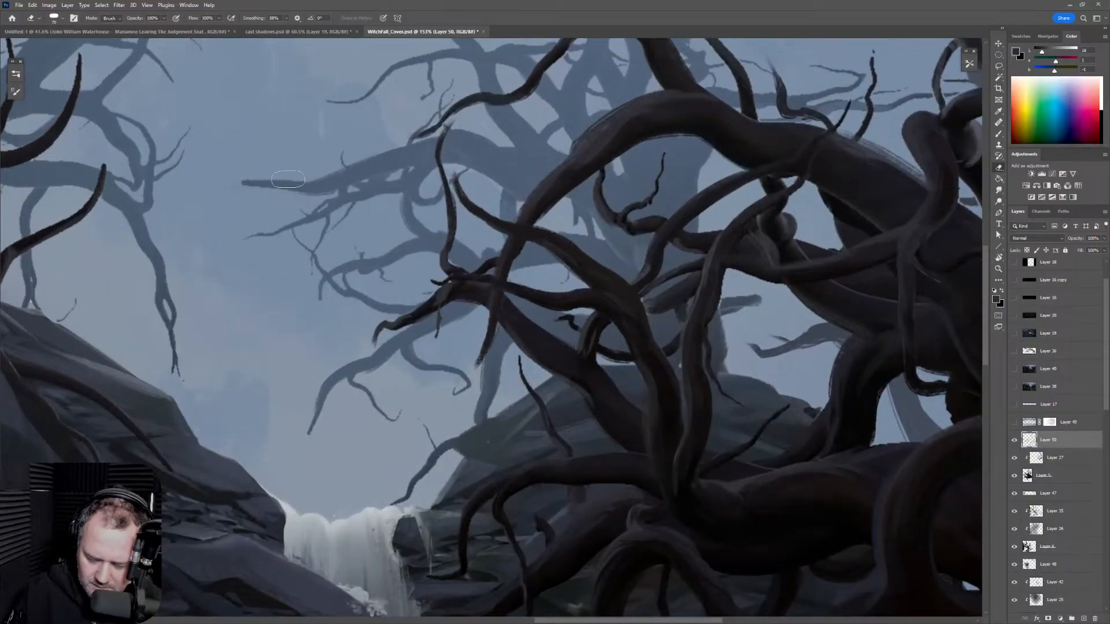
key("b")
left_click_drag(312, 190, 237, 183)
key("ctrl+z")
left_click(245, 180, "alt")
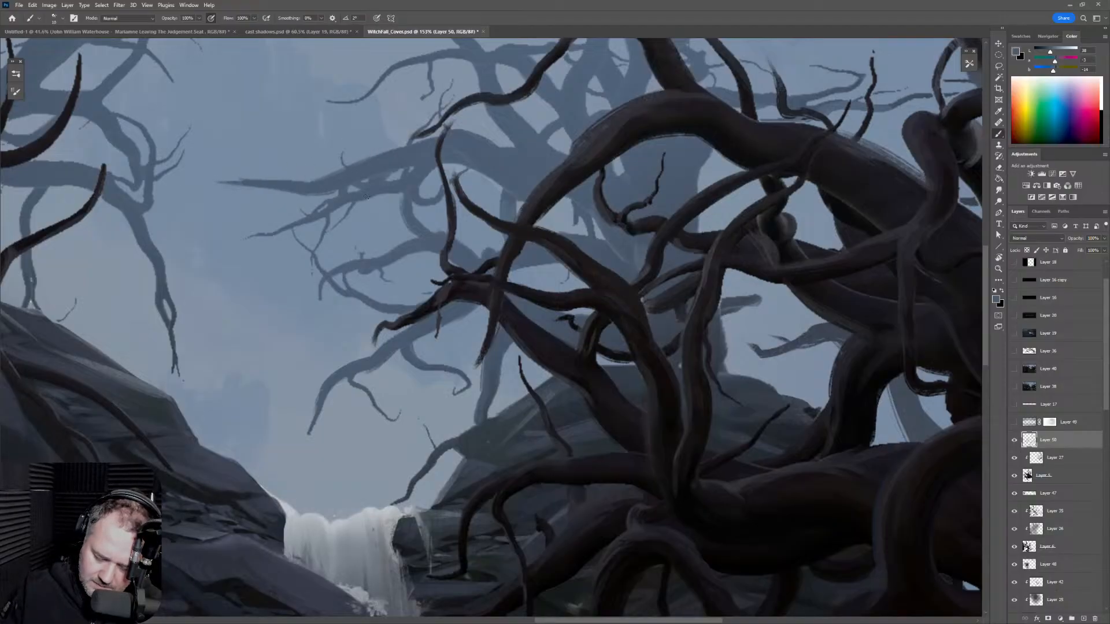
Step: Repaint the forked thin branches in front of the waterfall with a larger brush and sampled near-black brown
scroll(627, 138, "up", 5)
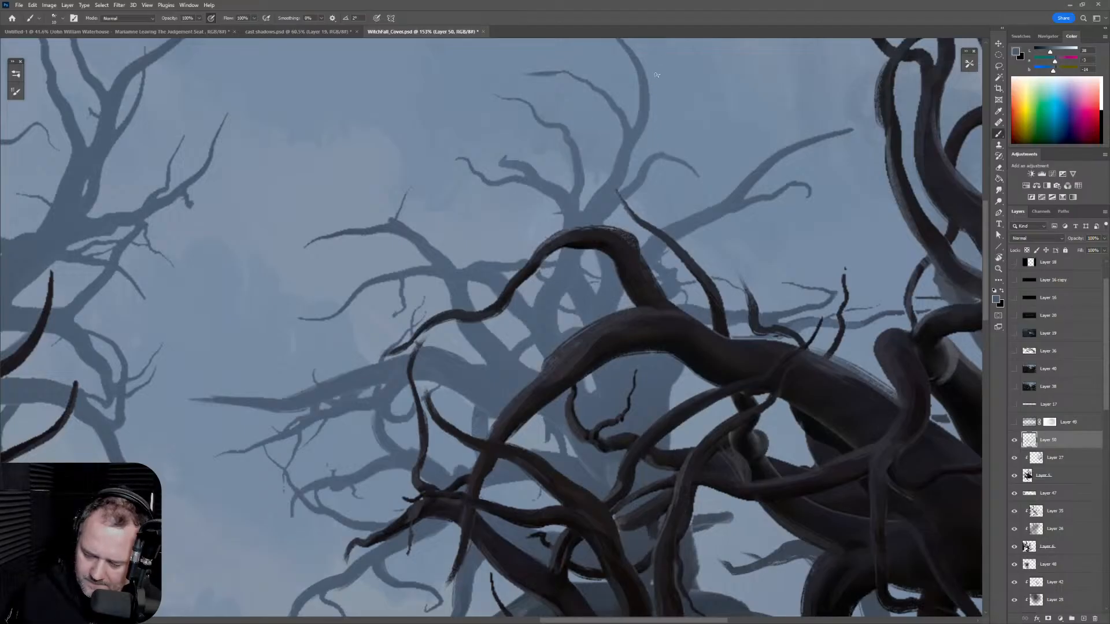
key("ctrl+space")
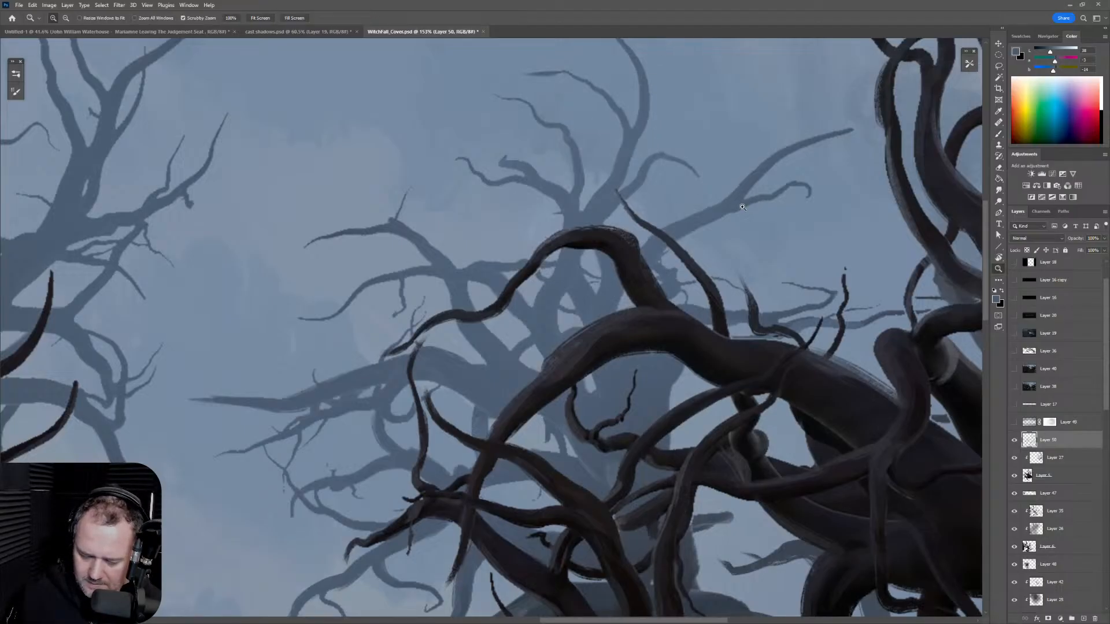
left_click_drag(750, 206, 663, 243)
key("space")
left_click_drag(827, 374, 698, 198)
key("ctrl+space")
left_click_drag(549, 424, 645, 162)
key("r")
key("ctrl+space")
left_click_drag(533, 379, 590, 376)
left_click(426, 401, "alt")
key("bracketright")
left_click_drag(445, 384, 410, 523)
key("ctrl+z")
left_click(420, 401, "alt")
key("bracketright")
key("bracketright")
left_click_drag(447, 390, 415, 516)
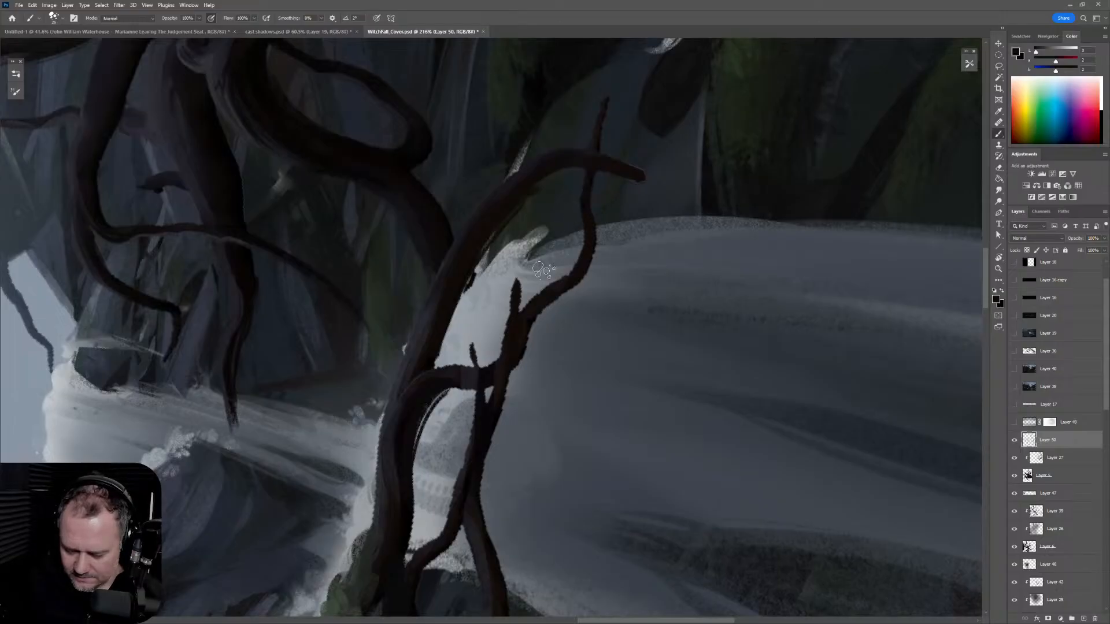
mouse_move(523, 311)
left_mouse_down()
mouse_move(571, 273)
mouse_move(588, 221)
left_mouse_up()
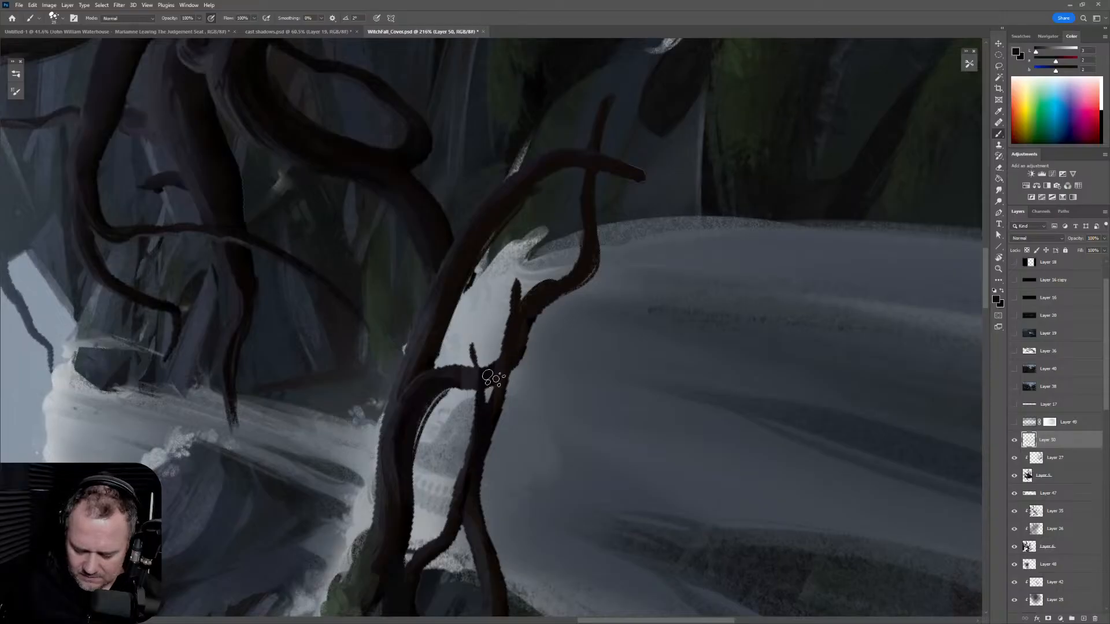
Step: Resample the bark colors and clean up the main branch's edge above the fork, against the bright water
left_click_drag(455, 384, 483, 397)
key("ctrl+z")
left_click(374, 501, "alt")
key("bracketleft")
left_click_drag(368, 528, 389, 400)
key("ctrl+z")
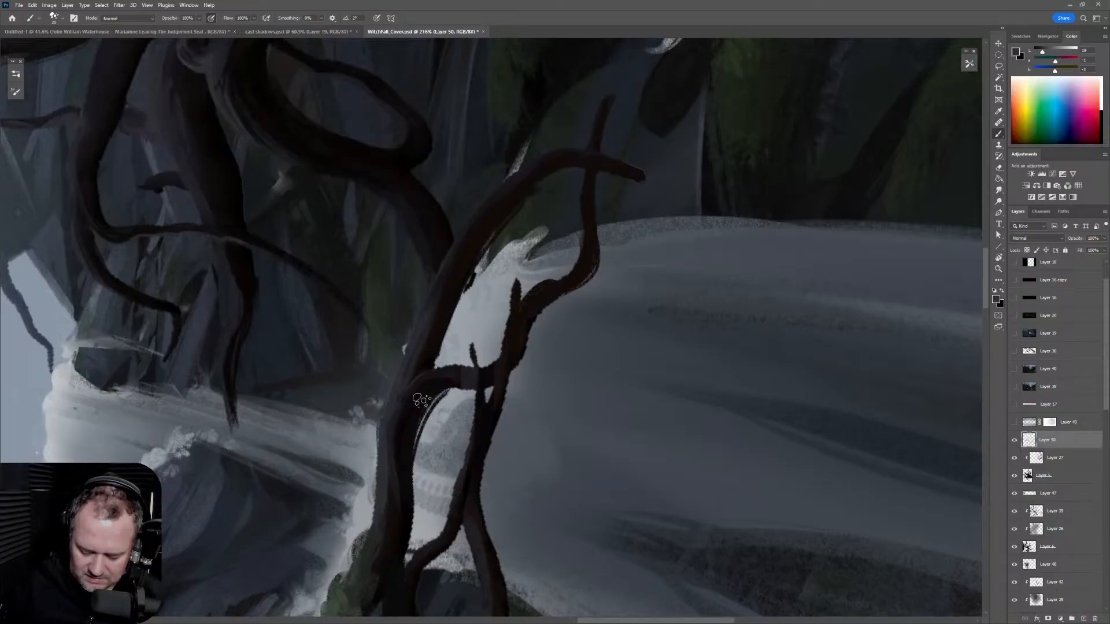
left_click(435, 368, "alt")
left_click_drag(435, 368, 469, 279)
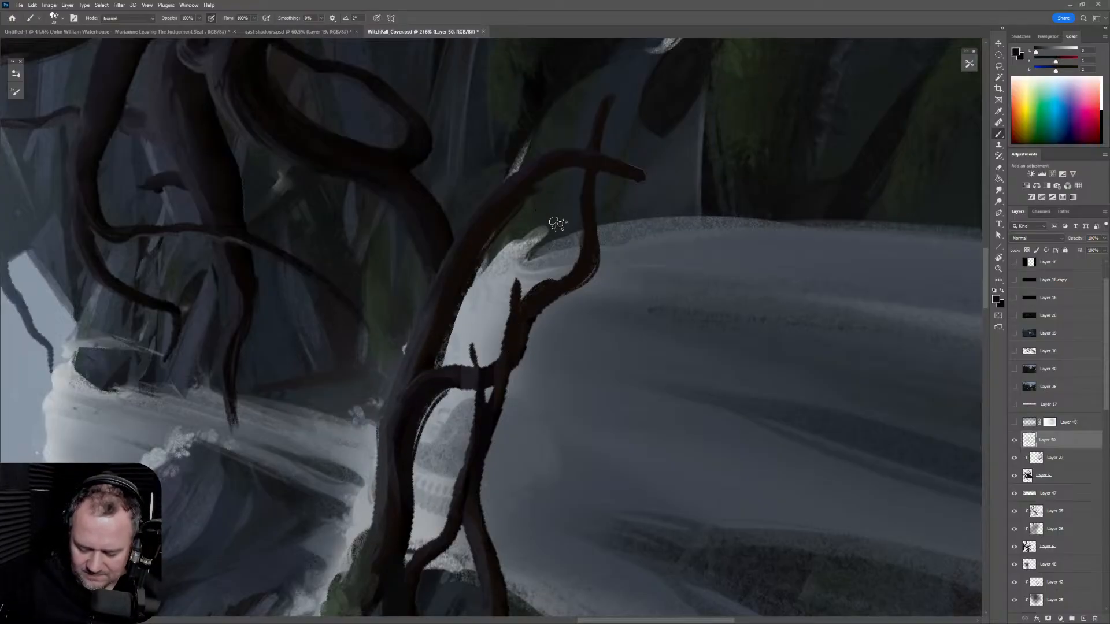
Step: Shade the lower forked branch and refine the small twig at the crossing with sampled dark tones
mouse_move(484, 430)
left_mouse_down()
mouse_move(595, 266)
mouse_move(605, 140)
left_mouse_up()
mouse_move(610, 101)
left_mouse_down()
mouse_move(549, 279)
mouse_move(564, 346)
mouse_move(590, 388)
mouse_move(557, 321)
mouse_move(579, 447)
left_mouse_up()
key("ctrl+z")
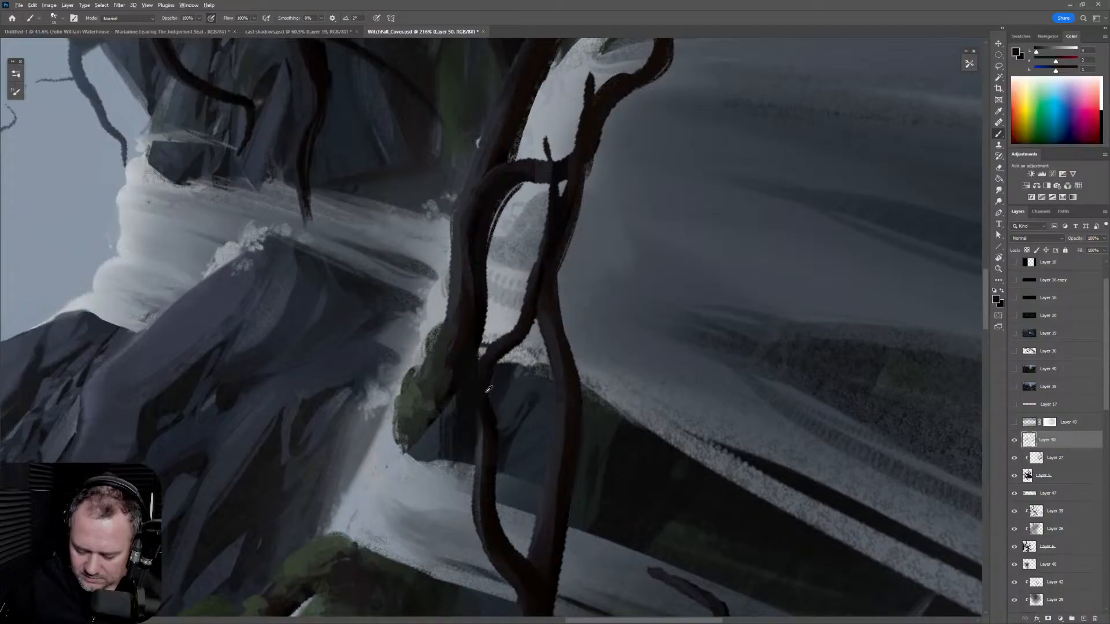
left_click_drag(610, 321, 599, 336)
left_click(519, 325, "alt")
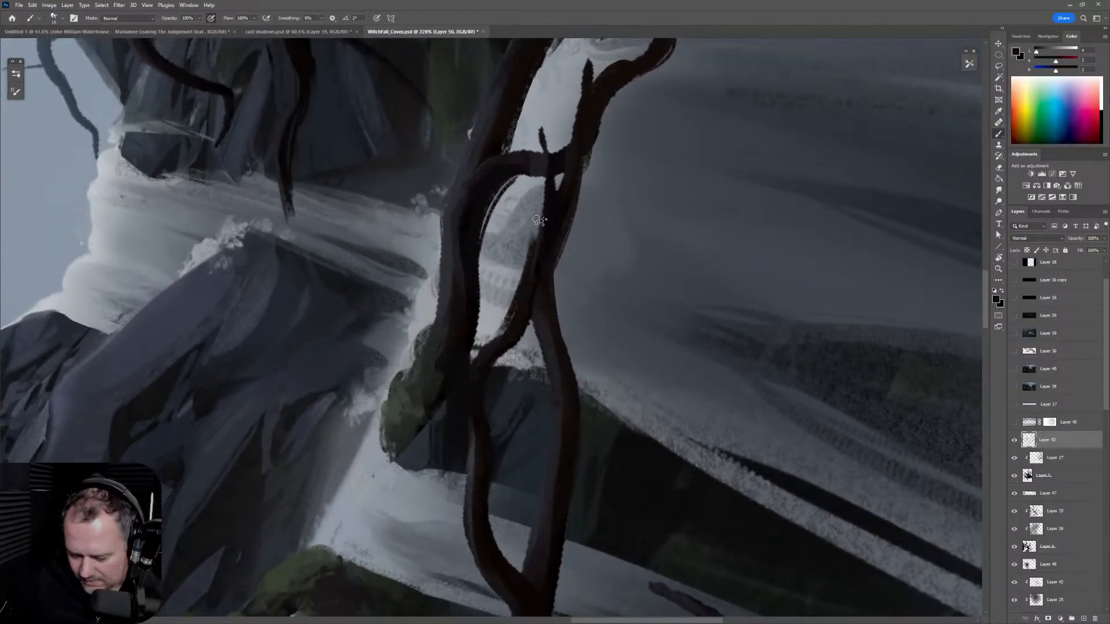
left_click(503, 336, "alt")
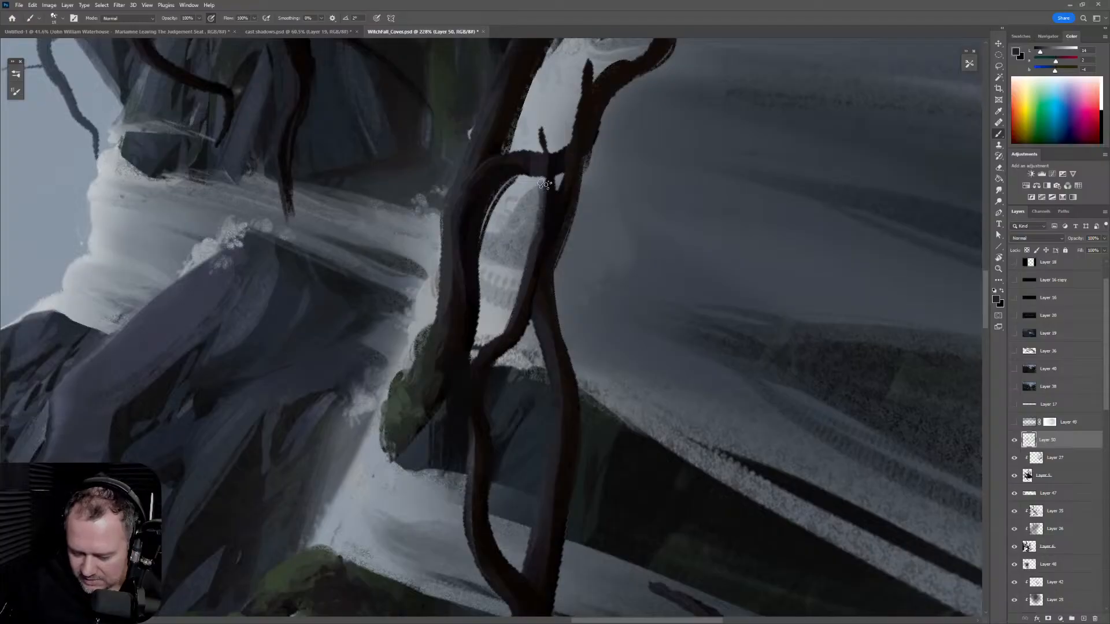
left_click_drag(537, 129, 569, 181)
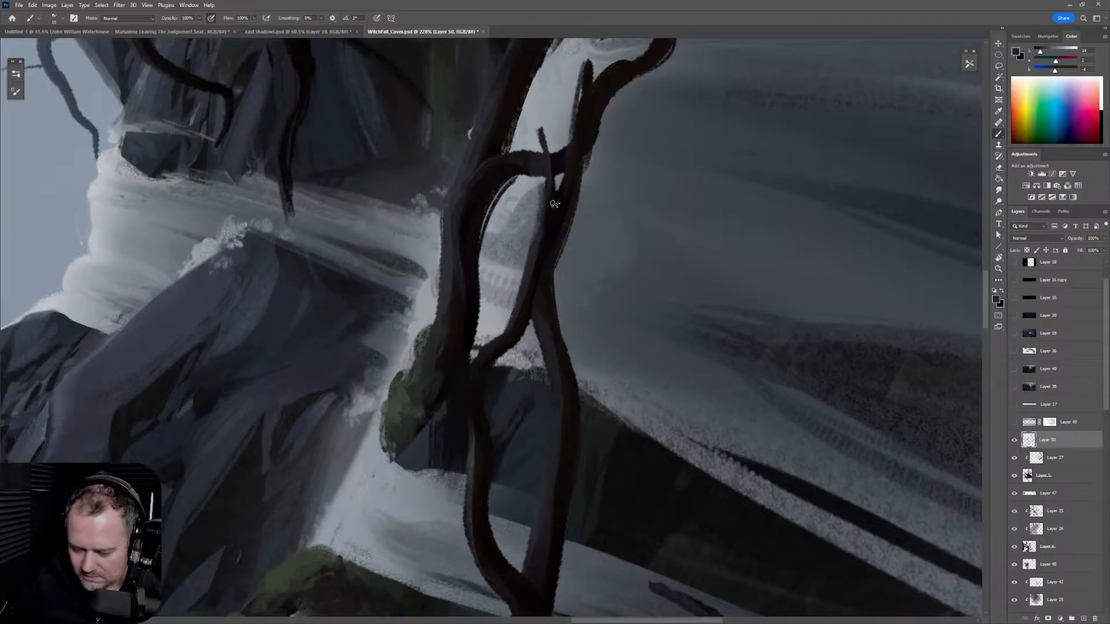
Step: Thin the upright twig beside the fork with sampled brown and give it a slightly curved tip
left_click(578, 113, "alt")
left_click_drag(585, 89, 584, 48)
left_click_drag(654, 92, 628, 280)
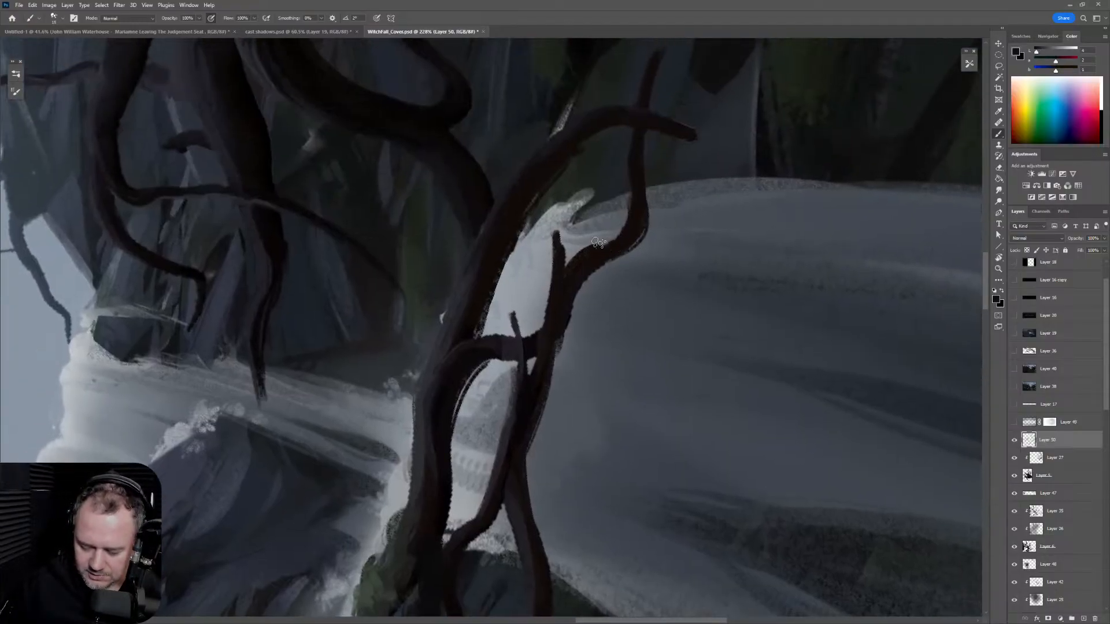
left_click_drag(554, 291, 559, 230)
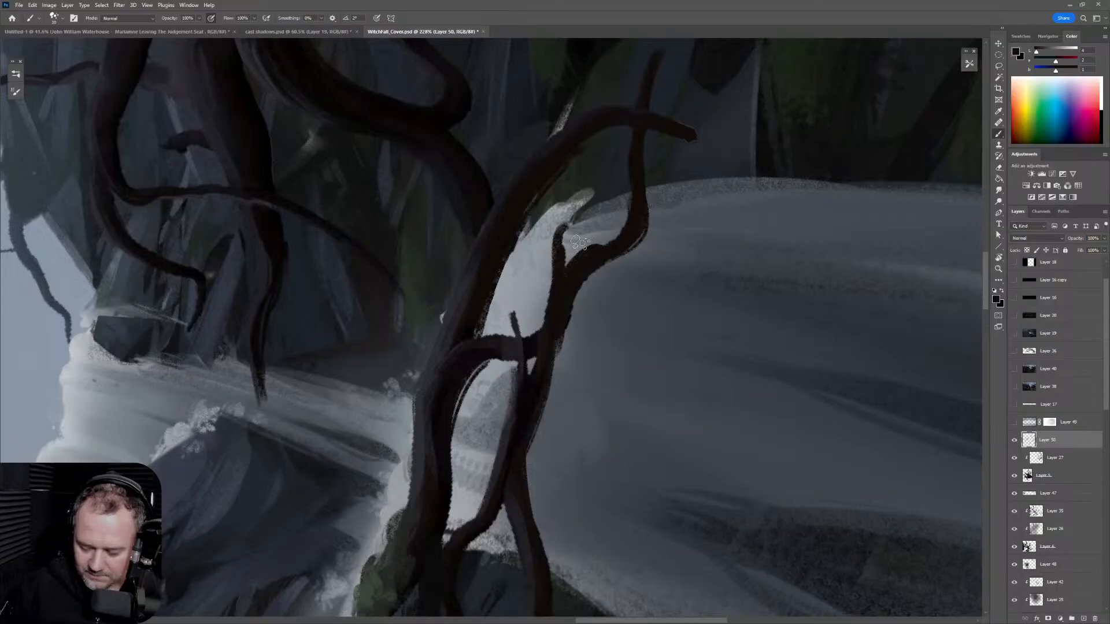
Step: Repaint the base of the upper arching branch over the waterfall with sampled tones, undoing unsatisfactory strokes
key("z")
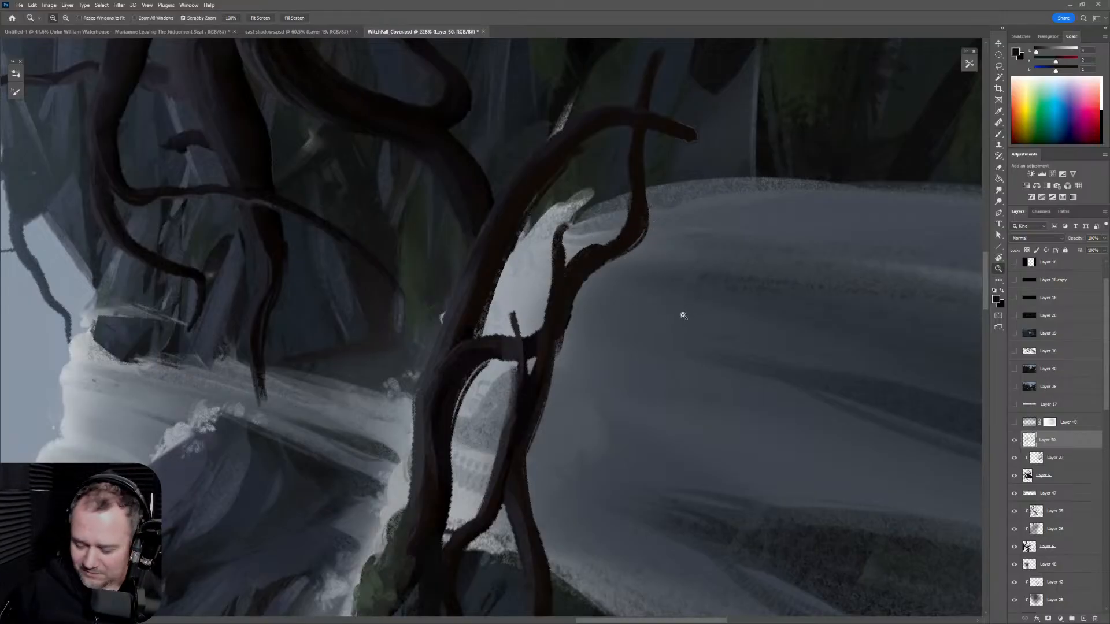
left_click_drag(689, 312, 643, 325)
key("r")
left_click_drag(715, 274, 807, 301)
key("z")
left_click_drag(380, 387, 421, 385)
key("r")
left_click_drag(539, 424, 730, 333)
key("b")
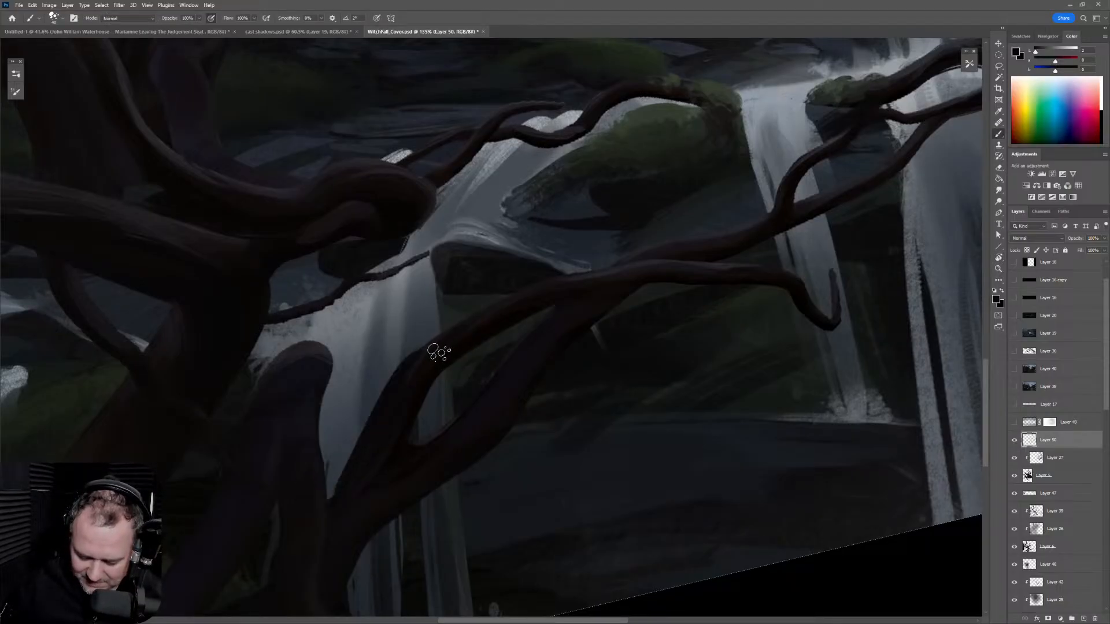
key("ctrl+z")
left_click(342, 491, "alt")
mouse_move(345, 485)
left_mouse_down()
mouse_move(400, 369)
mouse_move(457, 320)
left_mouse_up()
key("ctrl+z")
left_click(403, 377, "alt")
key("ctrl+z")
left_click_drag(385, 407, 508, 310)
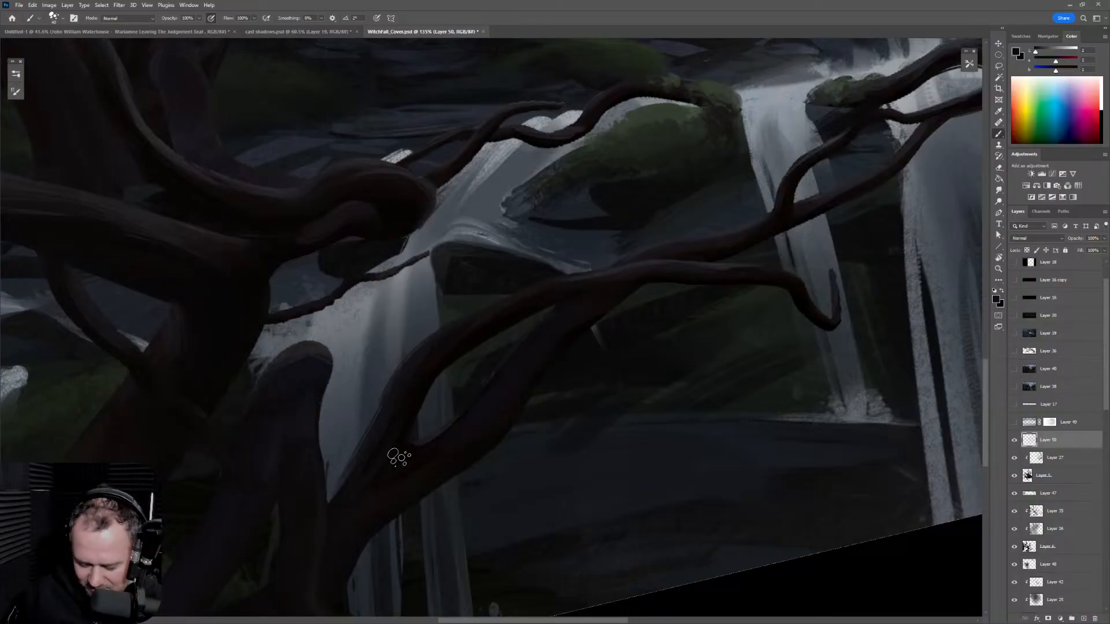
Step: Blend the crotch and lower arm of the same forked branch with sampled dark browns
left_click(405, 443, "alt")
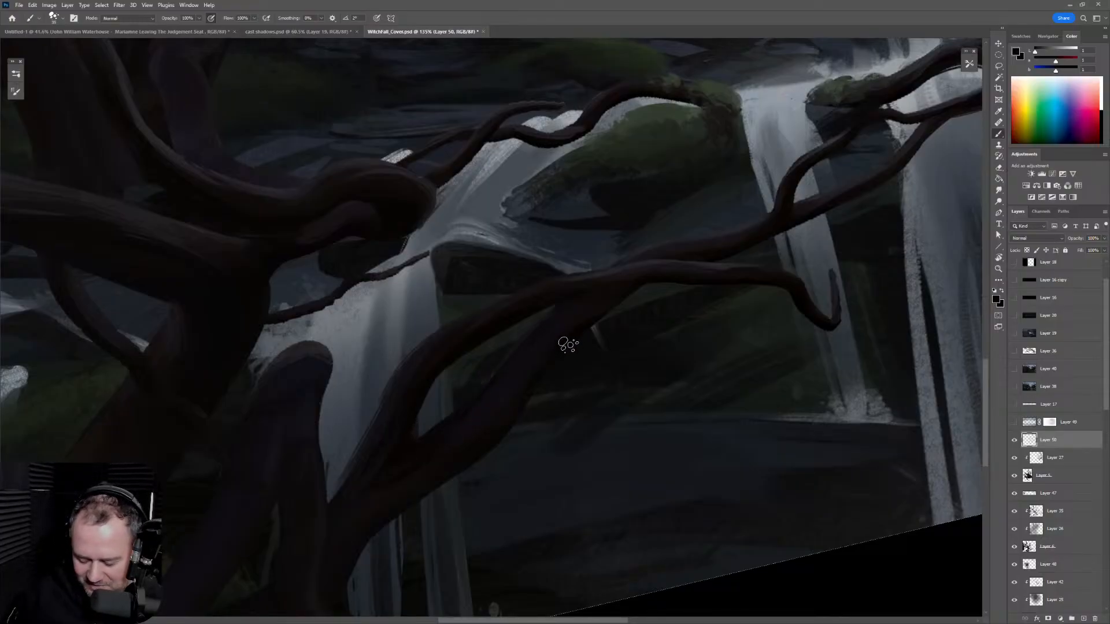
left_click(608, 278, "alt")
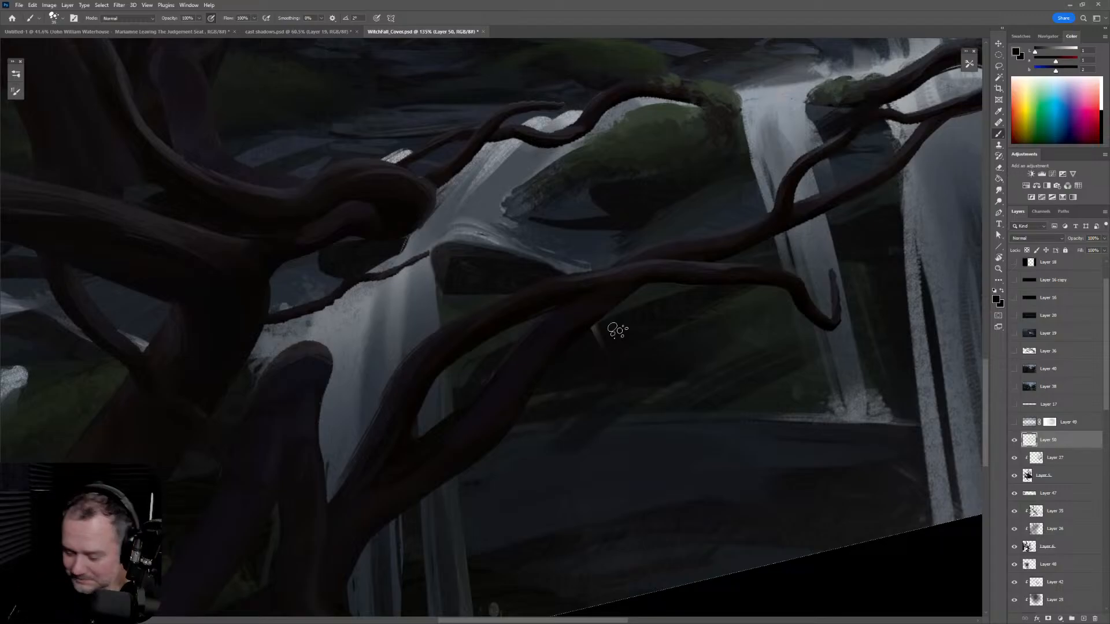
Step: Blend the junction of the two overlapping branches in front of the narrow waterfall with sampled dark browns
left_click(571, 333, "alt")
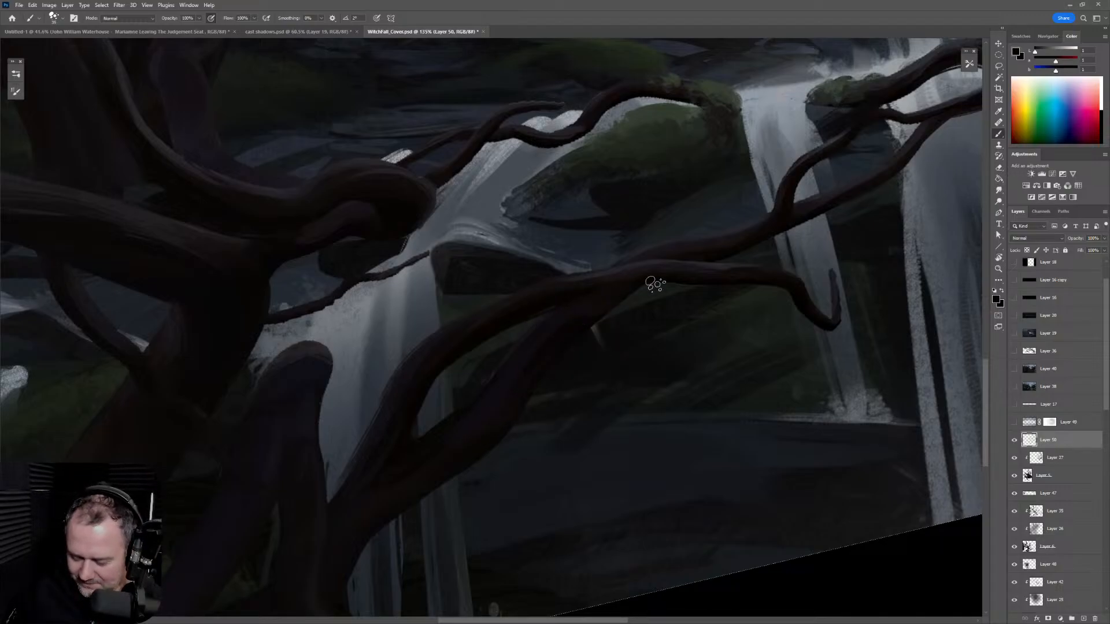
left_click_drag(601, 279, 646, 276)
left_click_drag(828, 238, 635, 336)
left_click(555, 344, "alt")
left_click_drag(512, 354, 638, 310)
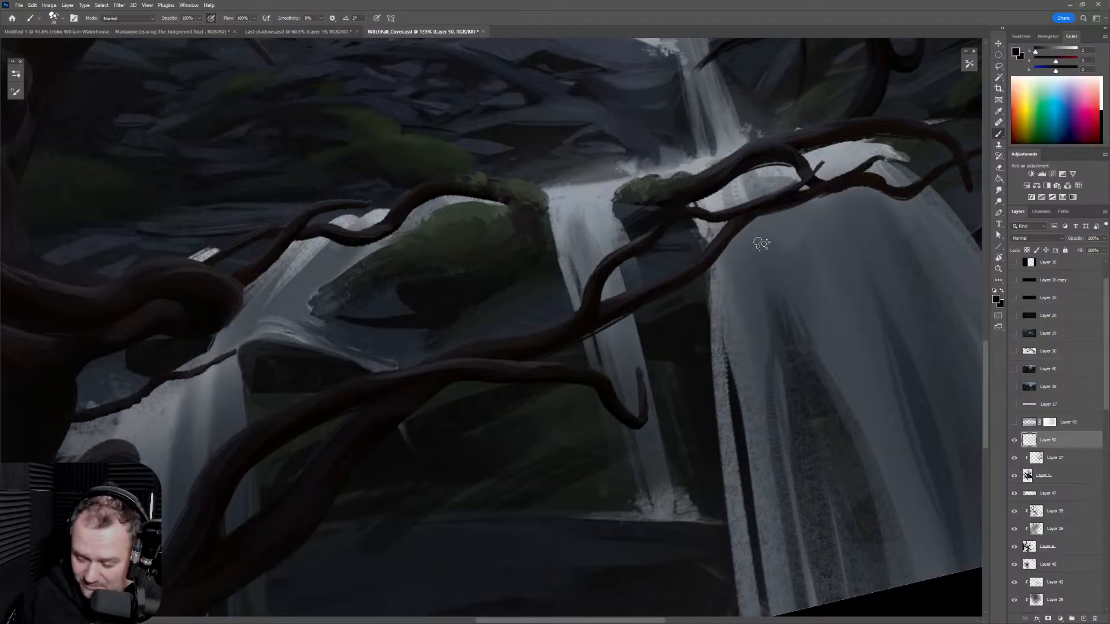
left_click(700, 196, "alt")
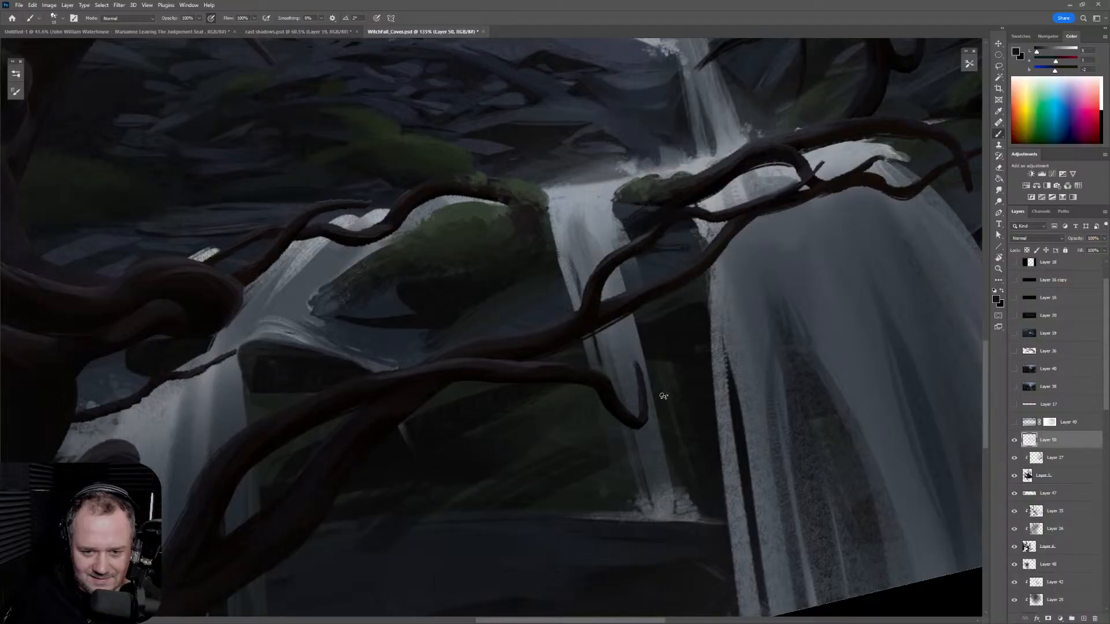
Step: Shade the rounded root beside the waterfall and the base of the forked branch with sampled dark tones
left_click_drag(580, 436, 773, 324)
left_click_drag(488, 446, 675, 326)
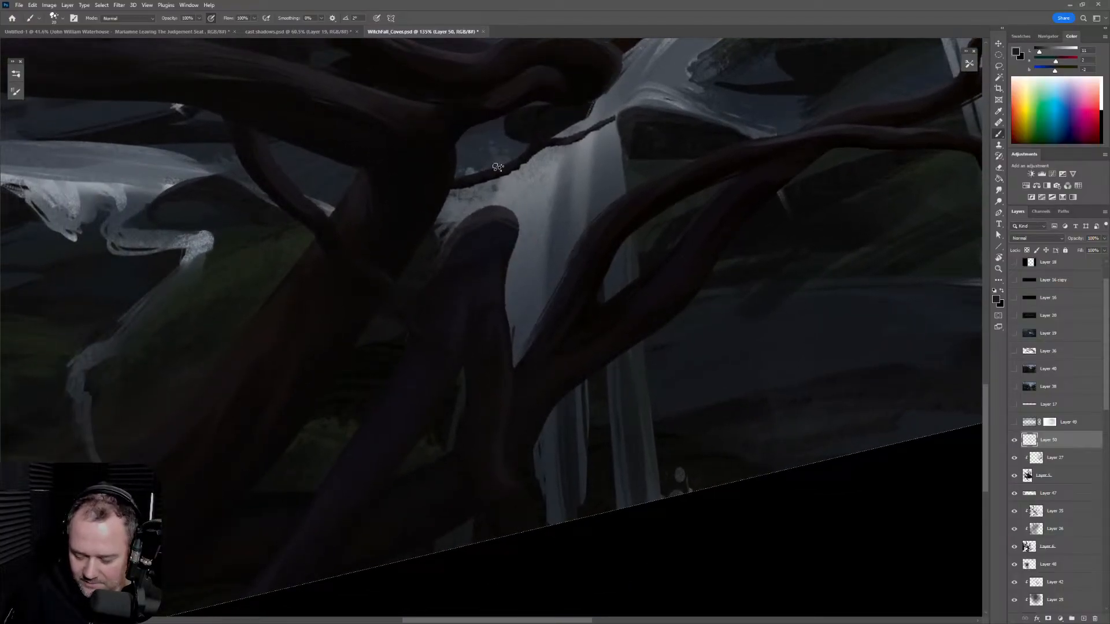
left_click(454, 254, "alt")
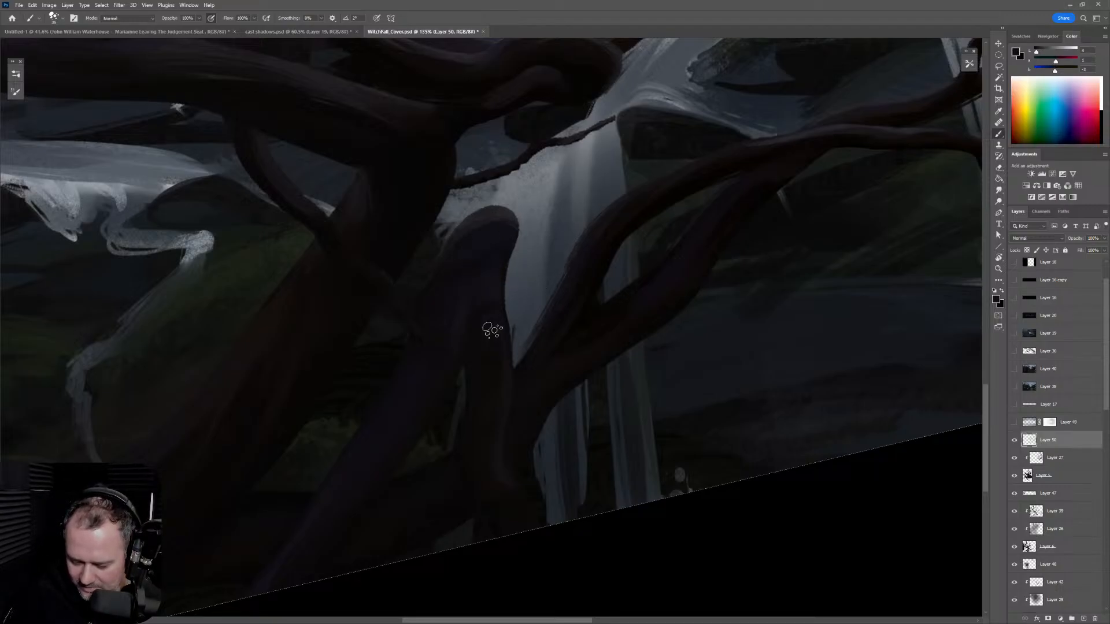
left_click(480, 383, "alt")
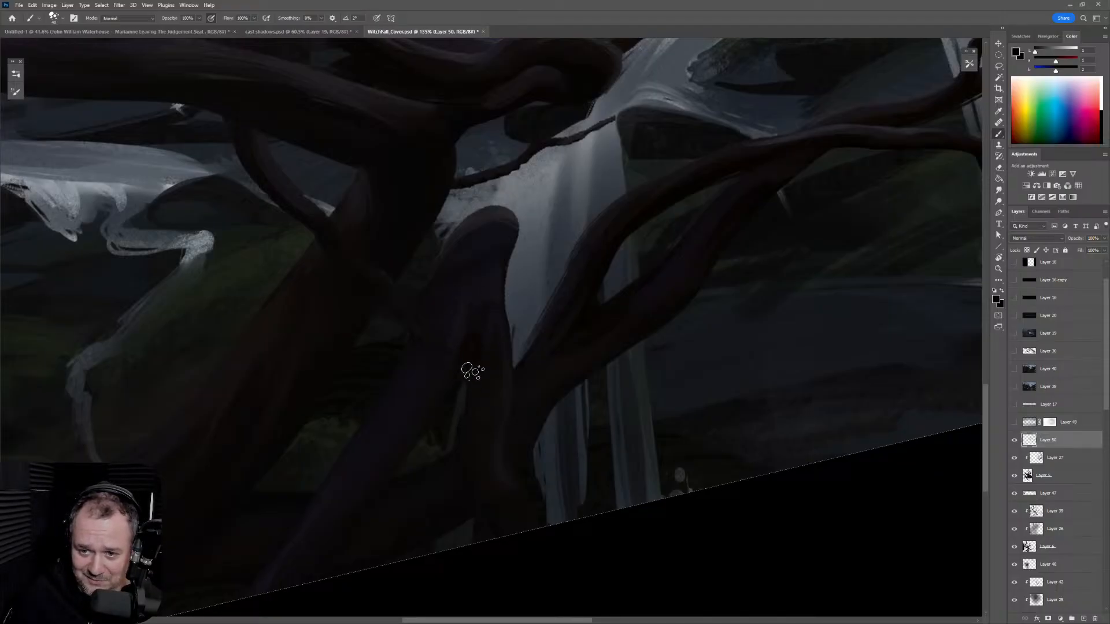
left_click(457, 330, "alt")
left_click(560, 391, "alt")
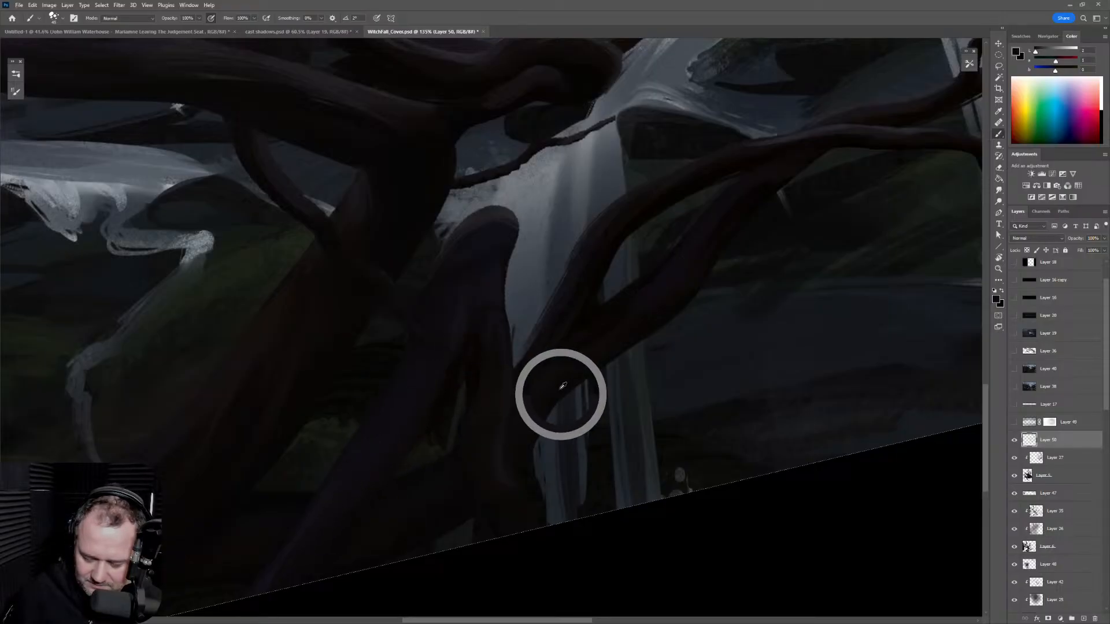
Step: Repaint the small curved twig beside the waterfall with a finer brush and sampled brown, tapering its tip
scroll(601, 351, "down", 3)
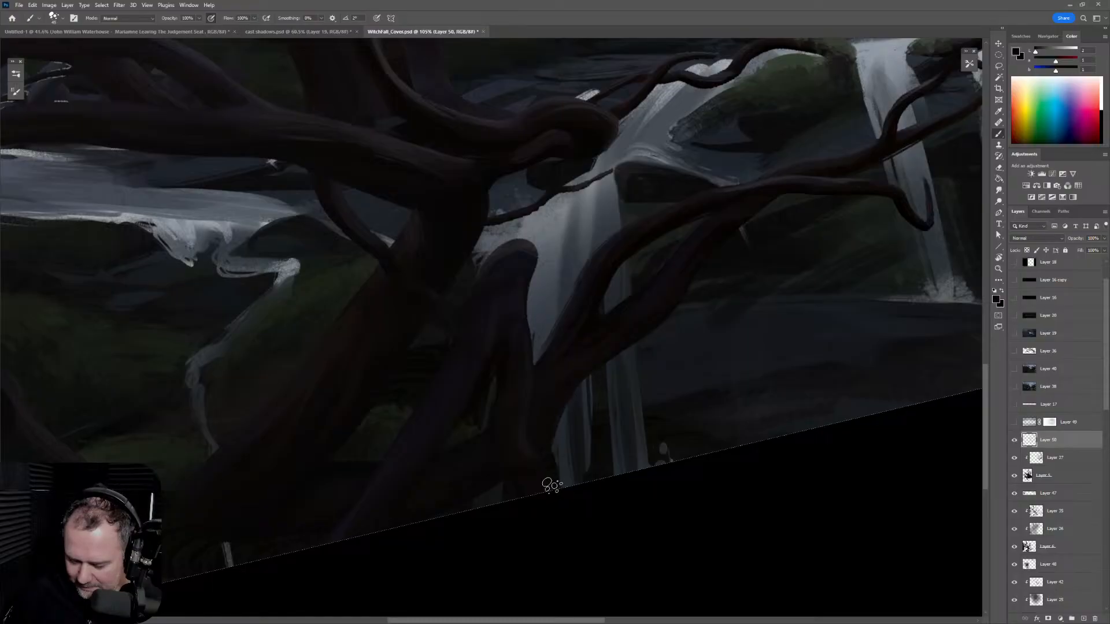
left_click_drag(696, 335, 511, 512)
key("r")
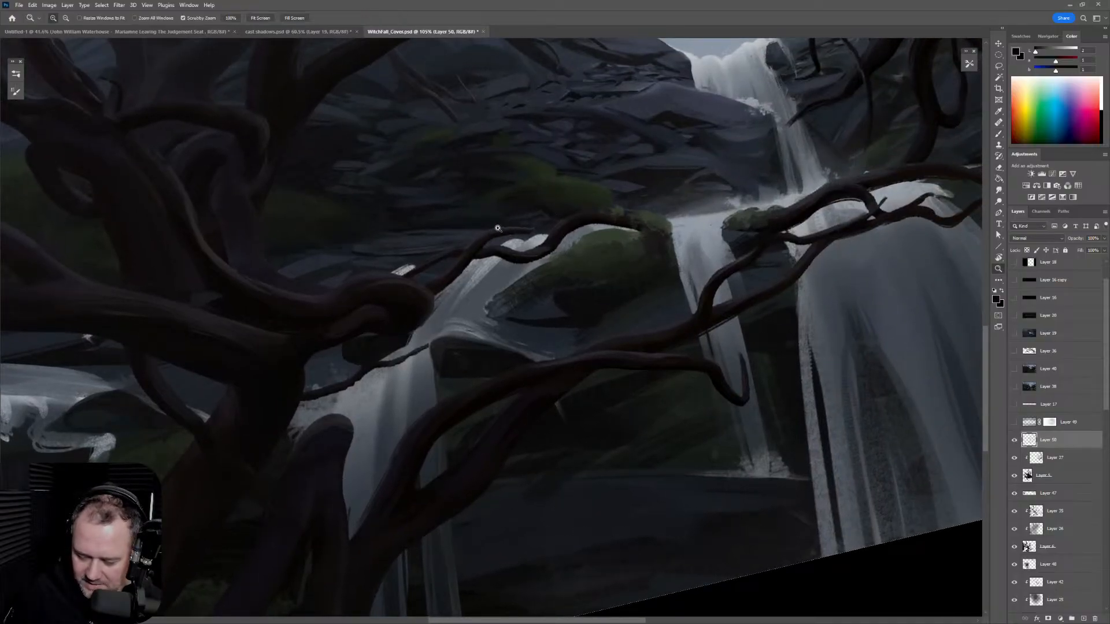
scroll(693, 307, "up", 5)
left_click_drag(716, 322, 595, 147)
key("b")
left_click(409, 245, "alt")
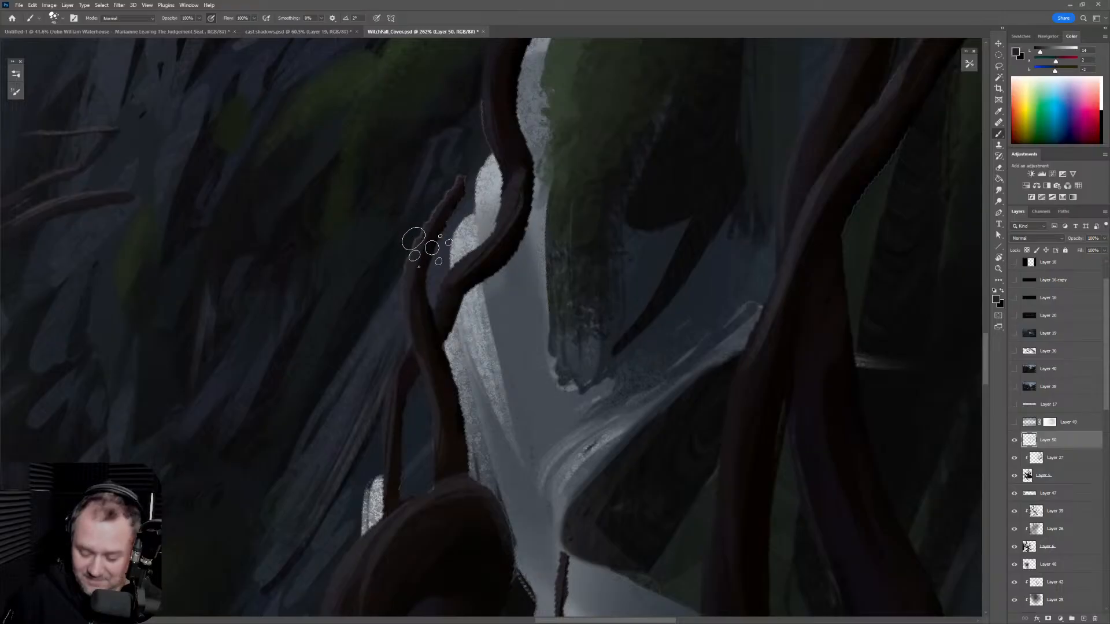
left_click(416, 245, "alt")
key("bracketleft")
key("bracketleft")
key("bracketleft")
left_click_drag(402, 283, 473, 159)
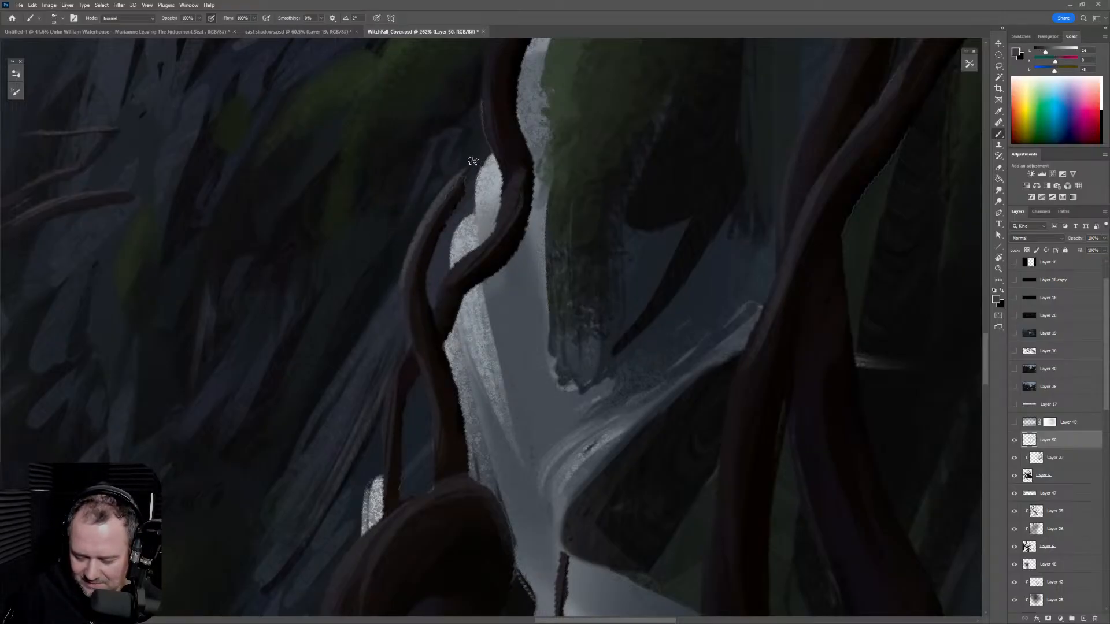
Step: Shade the inner edge of the same twig and blend it down into its fork with sampled tones
left_click(448, 205, "alt")
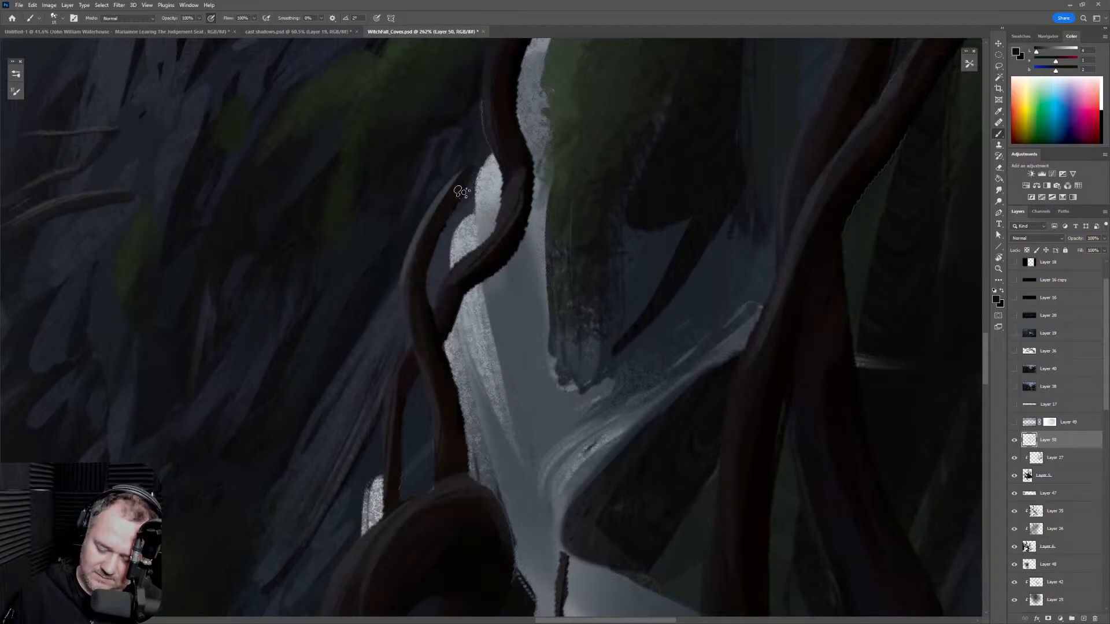
left_click_drag(434, 206, 422, 356)
left_click(413, 243, "alt")
left_click_drag(413, 244, 421, 346)
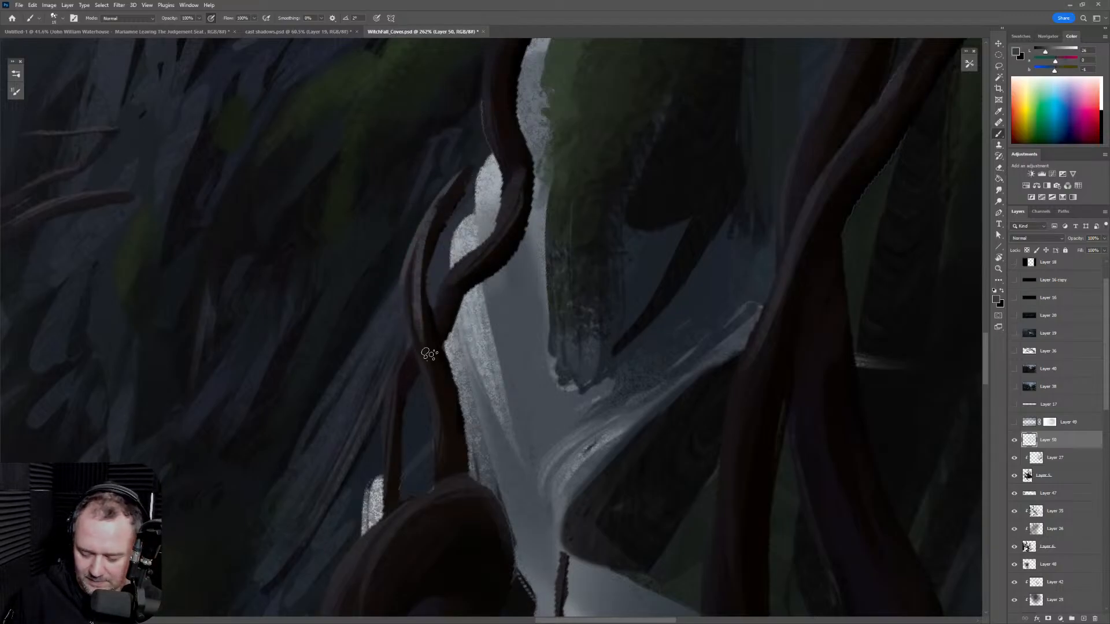
left_click_drag(422, 228, 434, 361)
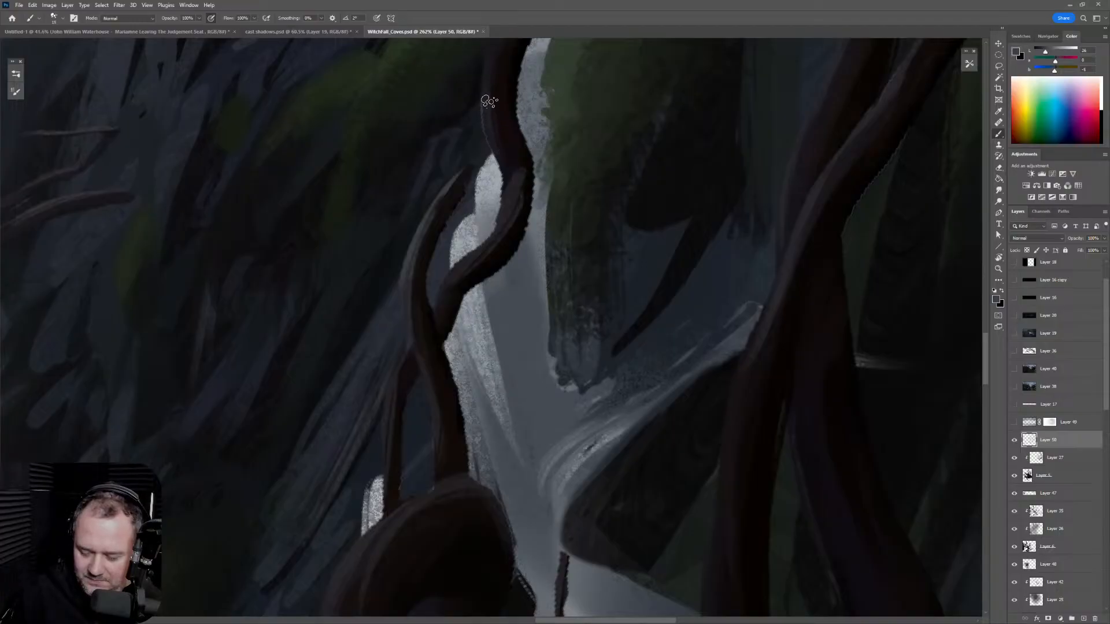
Step: Smooth and darken the winding branch up to the mossy rock with sampled dark brown, redoing one stroke
mouse_move(509, 168)
left_mouse_down()
mouse_move(527, 263)
mouse_move(511, 285)
mouse_move(563, 253)
mouse_move(551, 216)
mouse_move(548, 227)
mouse_move(564, 191)
left_mouse_up()
key("z")
key("b")
left_click(563, 194, "alt")
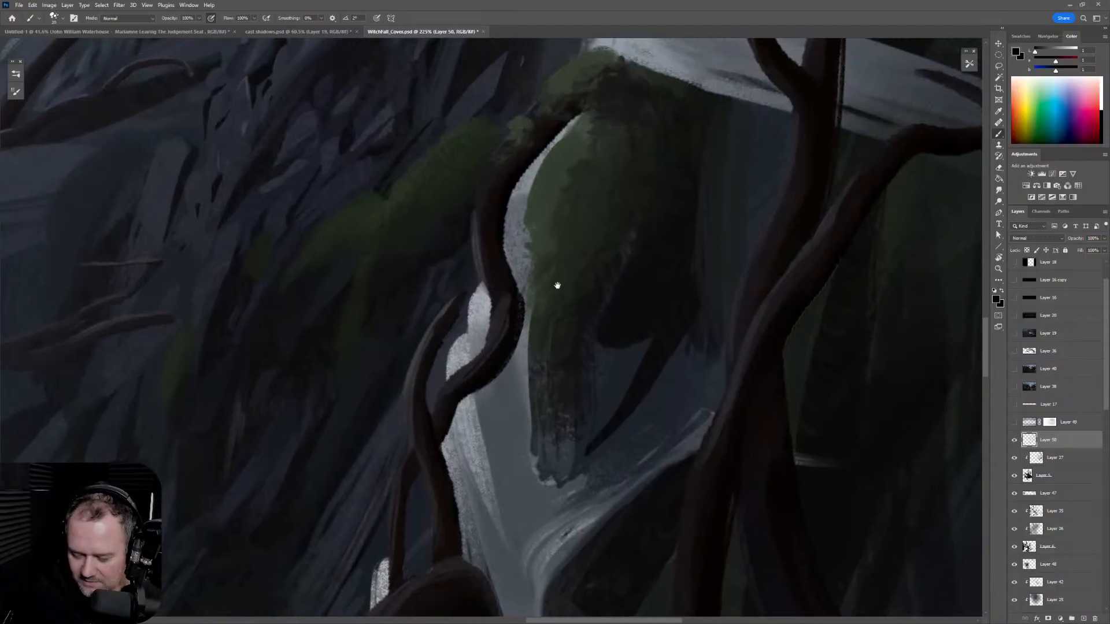
mouse_move(609, 158)
left_mouse_down()
mouse_move(557, 285)
mouse_move(542, 147)
mouse_move(504, 227)
mouse_move(518, 290)
mouse_move(537, 152)
left_mouse_up()
left_click(519, 286, "alt")
mouse_move(511, 217)
left_mouse_down()
mouse_move(514, 266)
mouse_move(505, 240)
mouse_move(508, 252)
mouse_move(552, 128)
left_mouse_up()
key("ctrl+z")
mouse_move(500, 259)
left_mouse_down()
mouse_move(513, 171)
mouse_move(552, 137)
left_mouse_up()
left_click_drag(499, 221, 610, 95)
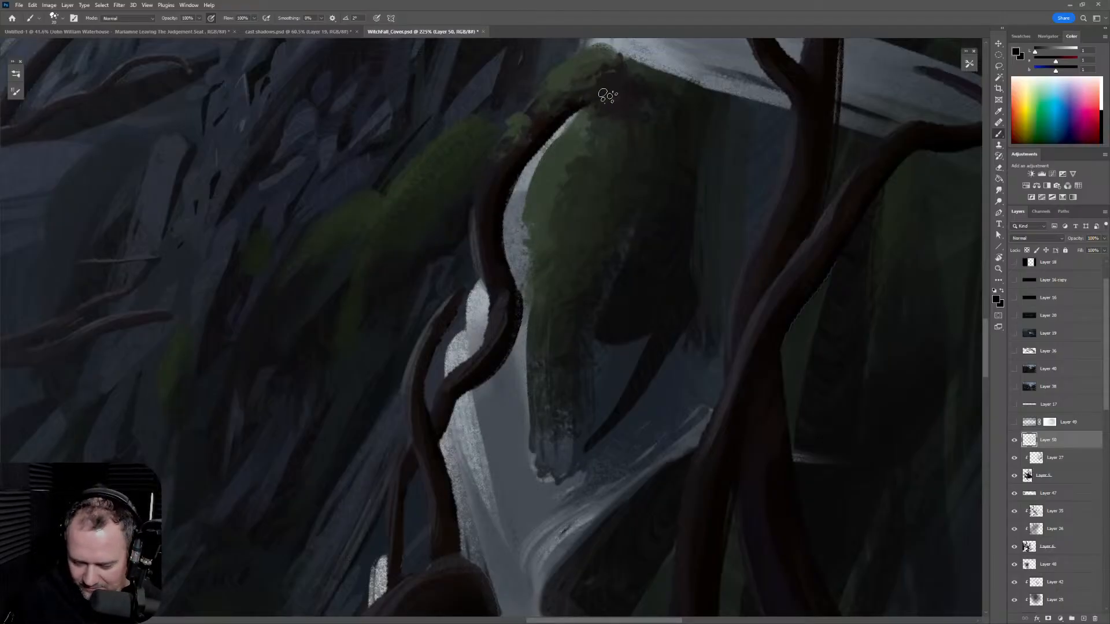
Step: Paint a lighter sampled edge along the top of the long branch sweeping down to the curled knot
key("z")
mouse_move(634, 173)
left_mouse_down()
mouse_move(572, 241)
mouse_move(634, 197)
mouse_move(709, 354)
mouse_move(700, 387)
left_mouse_up()
key("r")
key("z")
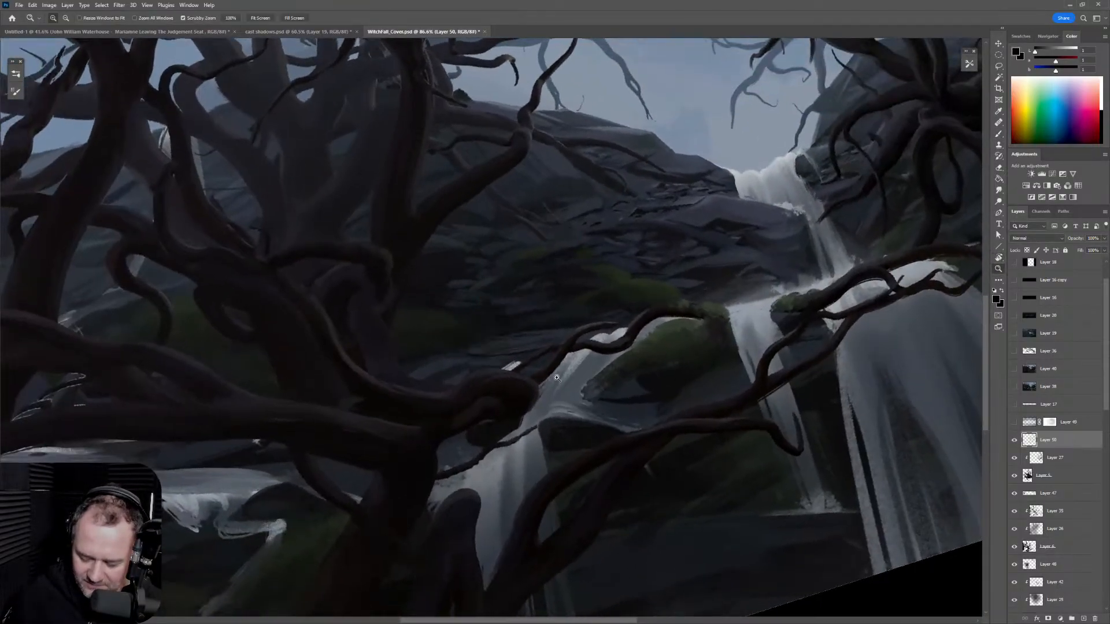
left_click_drag(448, 406, 559, 379)
key("space")
left_click_drag(551, 416, 702, 319)
key("b")
left_click(442, 269, "alt")
mouse_move(478, 292)
left_mouse_down()
mouse_move(530, 304)
mouse_move(440, 270)
mouse_move(542, 305)
left_mouse_up()
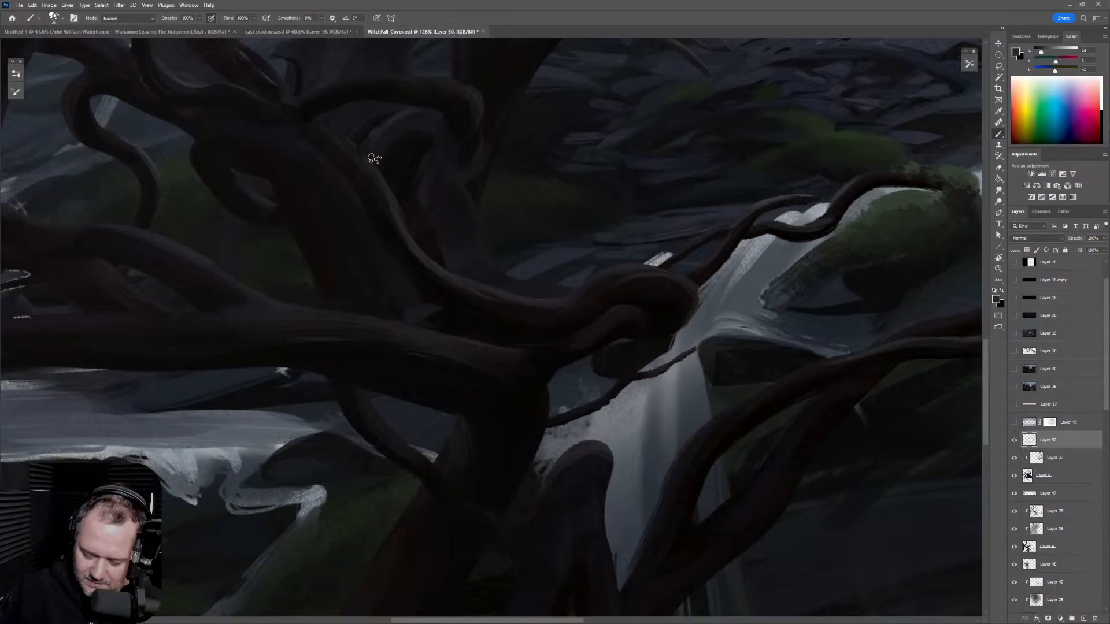
Step: Refine the upper part of the sweeping branch and soften the top of its curled knot with sampled tones
key("bracketleft")
left_click(318, 132, "alt")
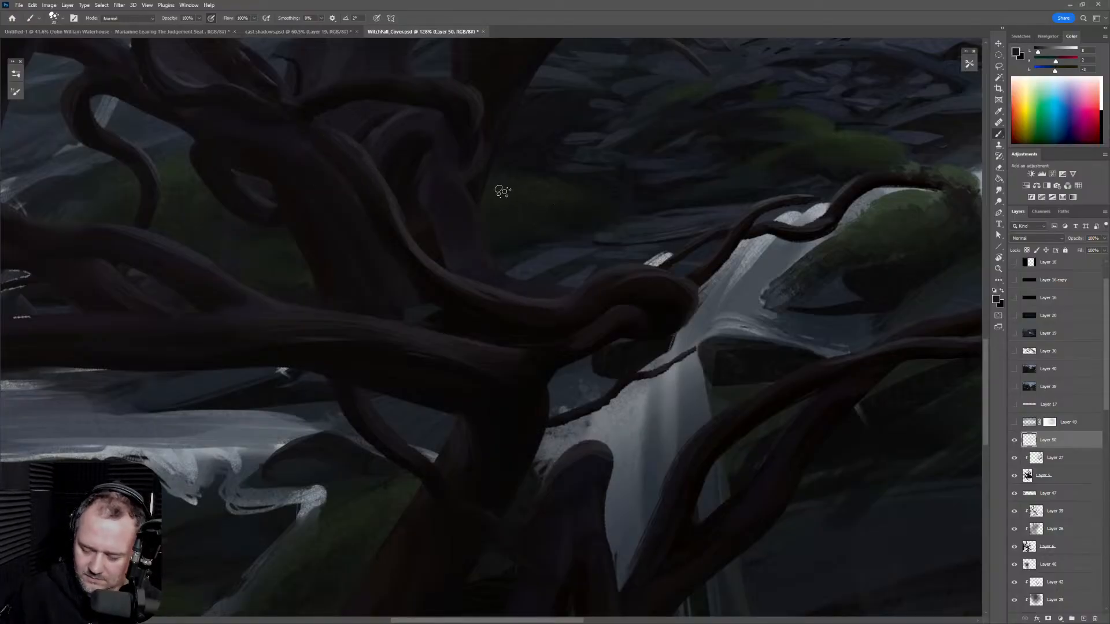
left_click(481, 115, "alt")
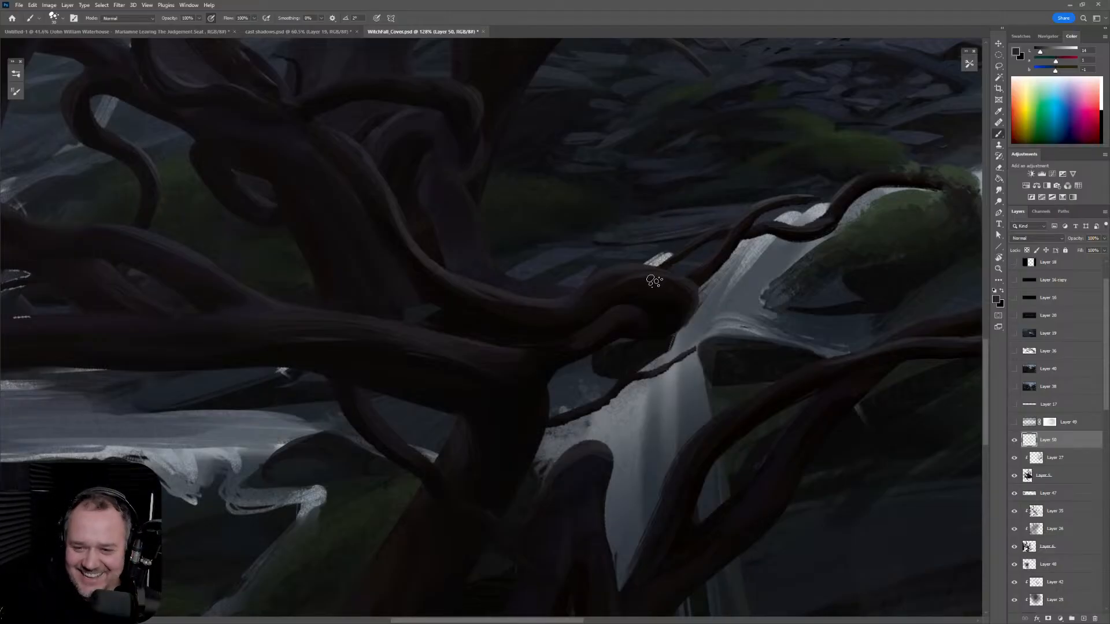
left_click_drag(567, 305, 665, 280)
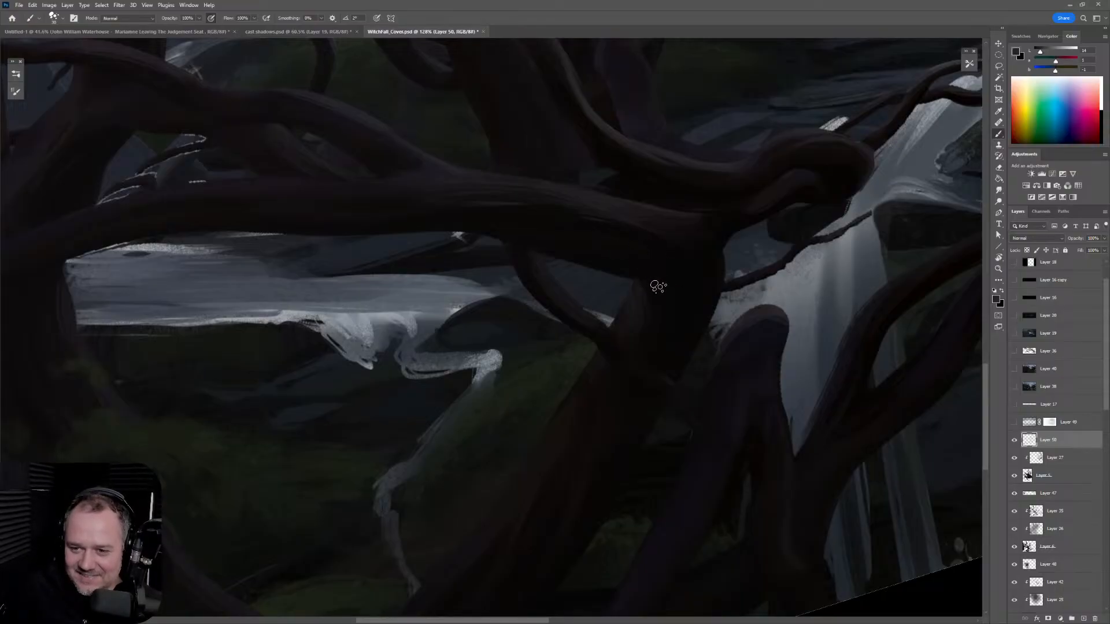
Step: Blend the trunk just below the branch junction with sampled dark browns and a larger brush
left_click(639, 289, "alt")
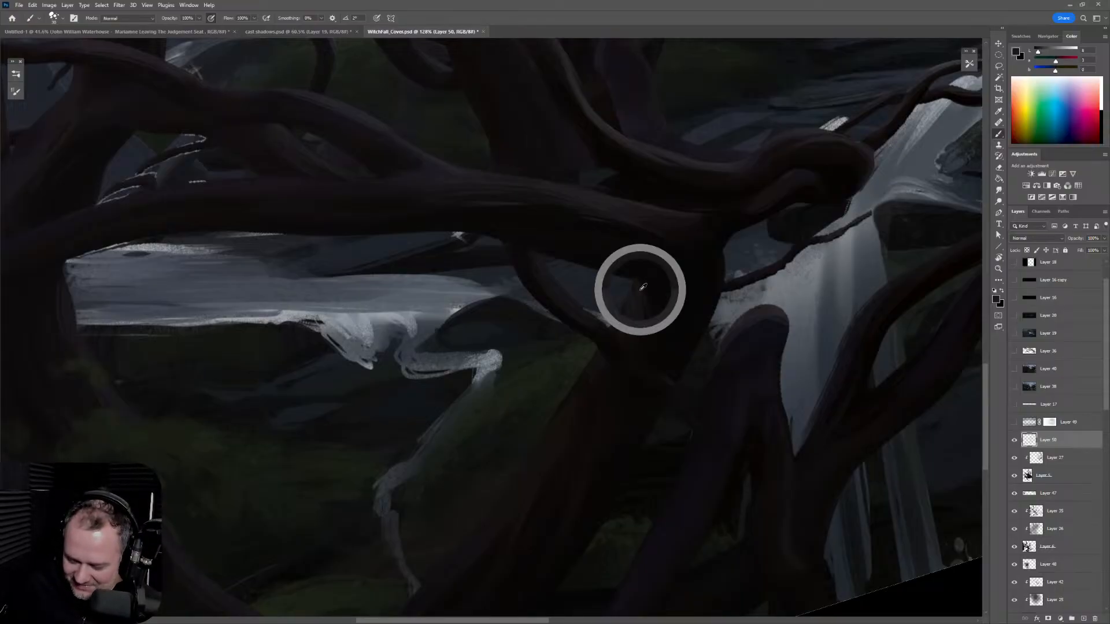
key("r")
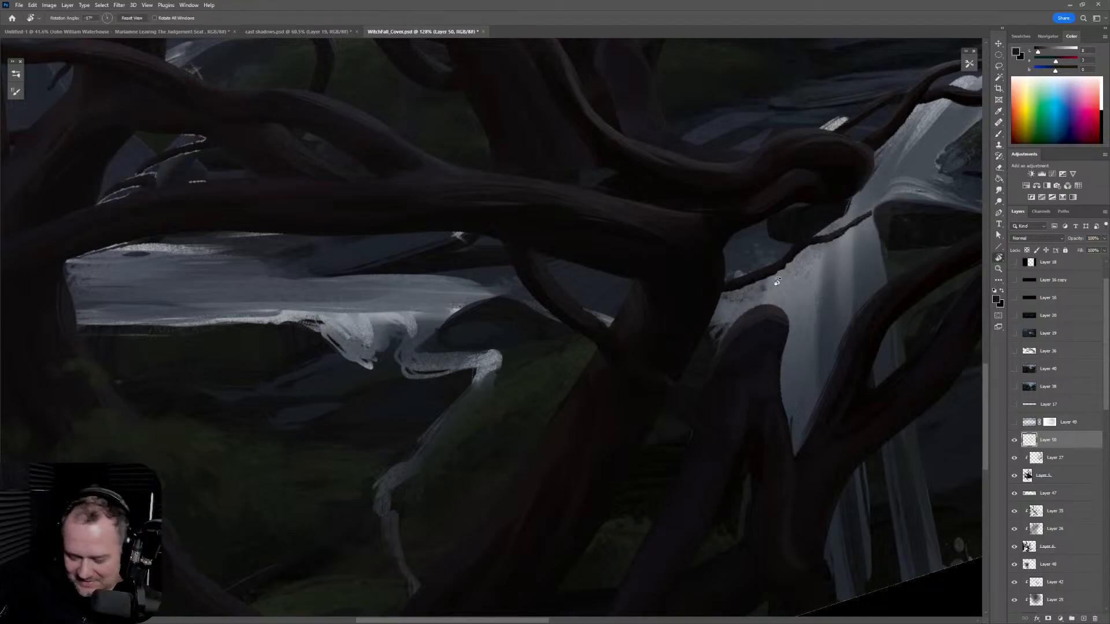
left_click_drag(773, 295, 575, 127)
left_click(493, 175, "alt")
key("bracketright")
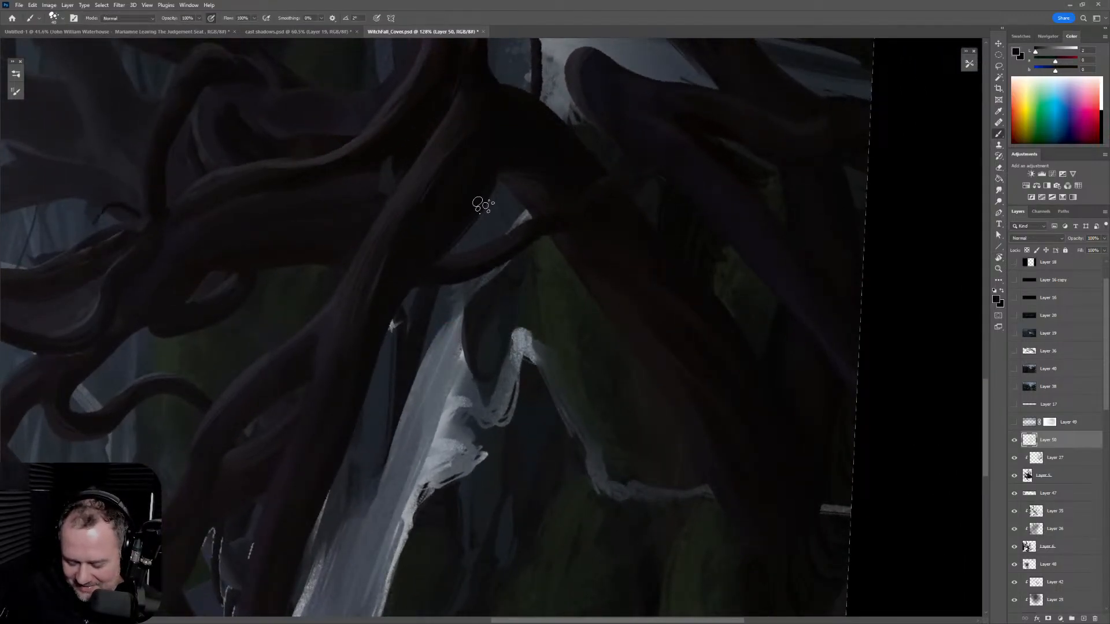
mouse_move(376, 431)
left_mouse_down()
mouse_move(523, 244)
mouse_move(622, 163)
left_mouse_up()
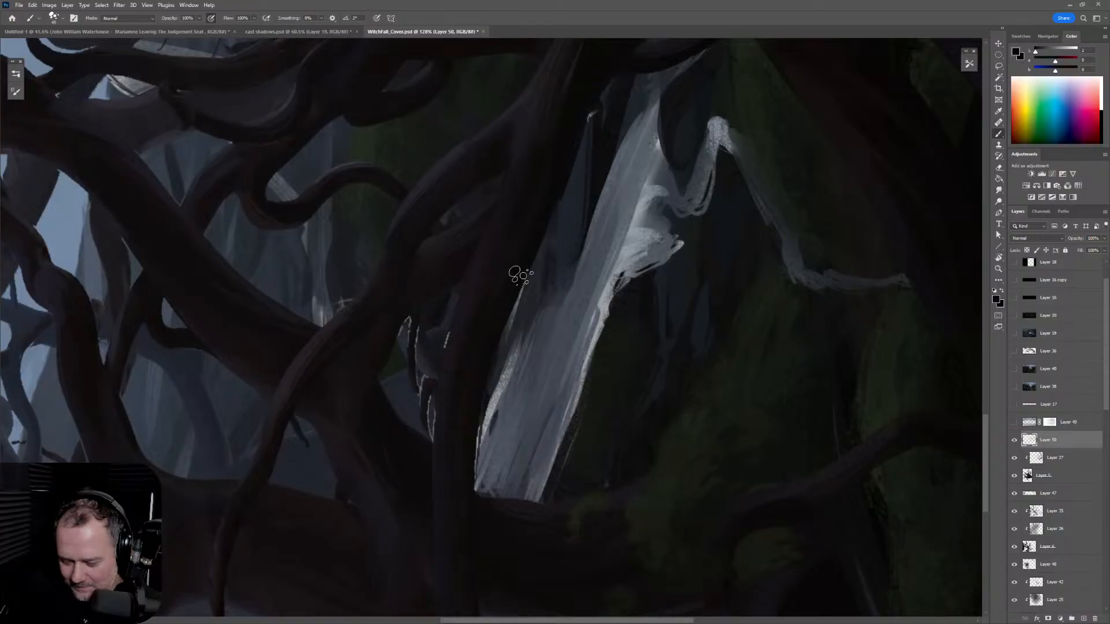
Step: Darken the edge of the lower trunk with sampled tones, covering the end of the pale squiggle beside it
key("r")
left_click_drag(513, 433, 664, 364)
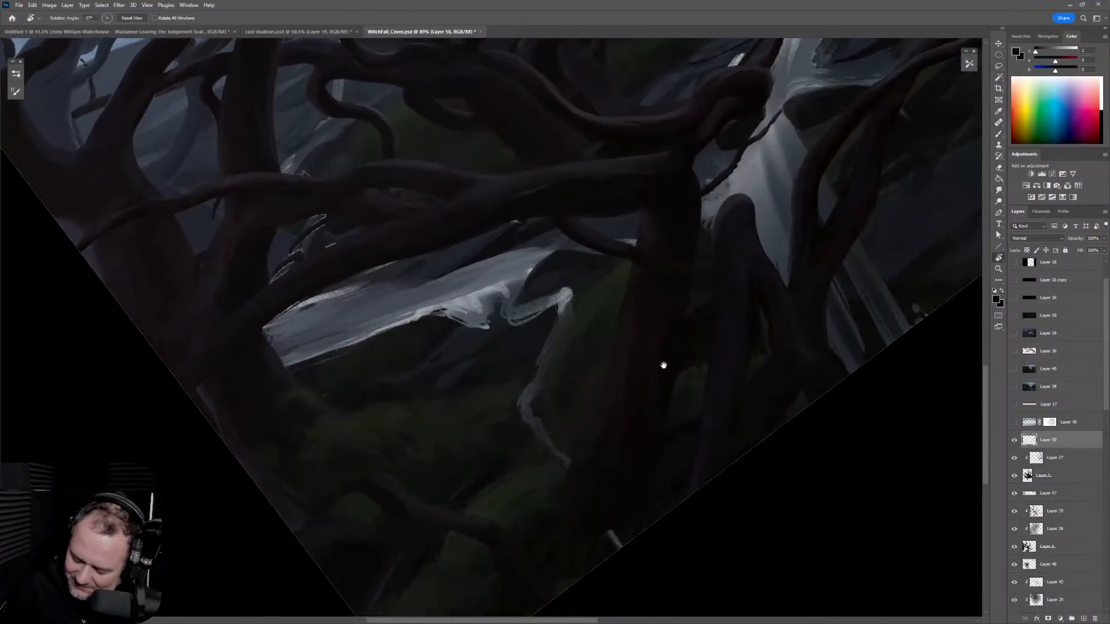
key("b")
left_click(620, 273, "alt")
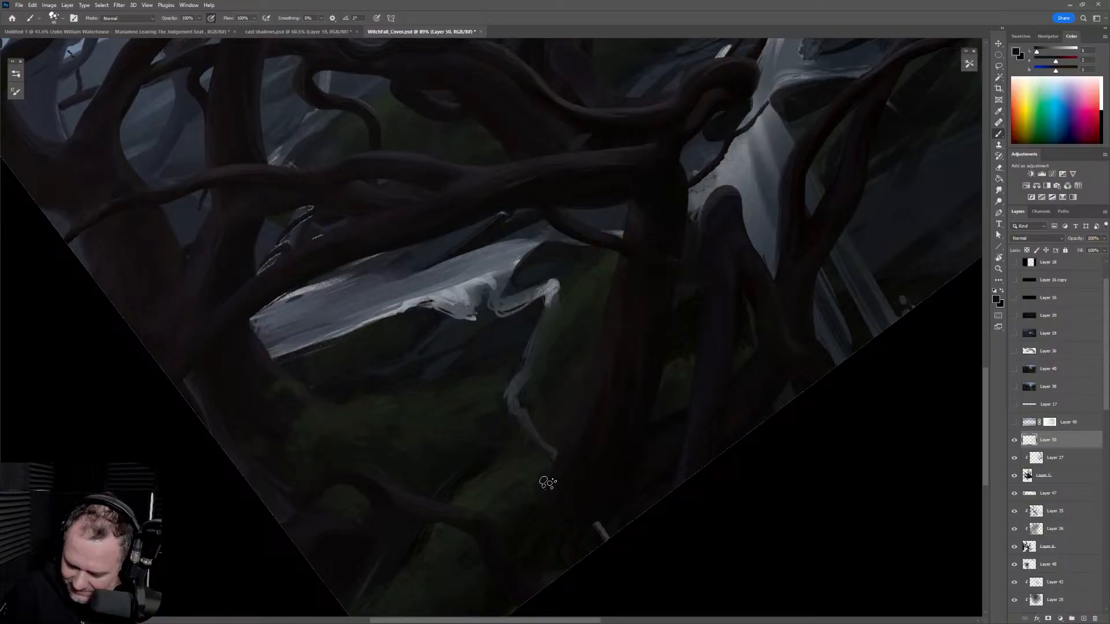
left_click(547, 485, "alt")
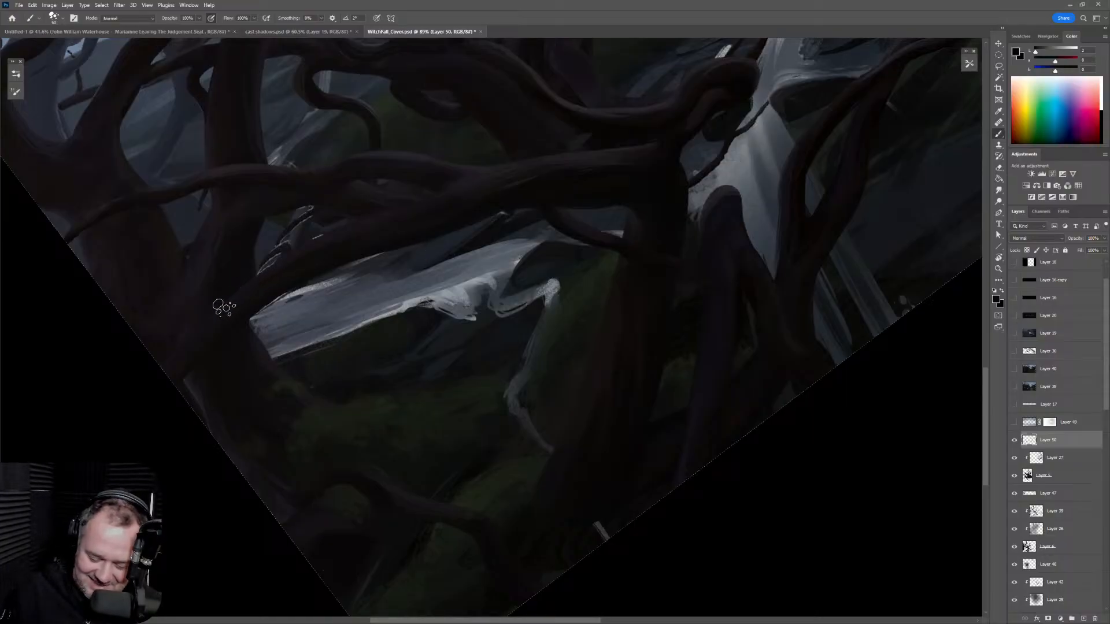
Step: Paint over the pale-edged strokes in the gap between the crossing left branches with sampled dark tones
left_click_drag(296, 301, 499, 304)
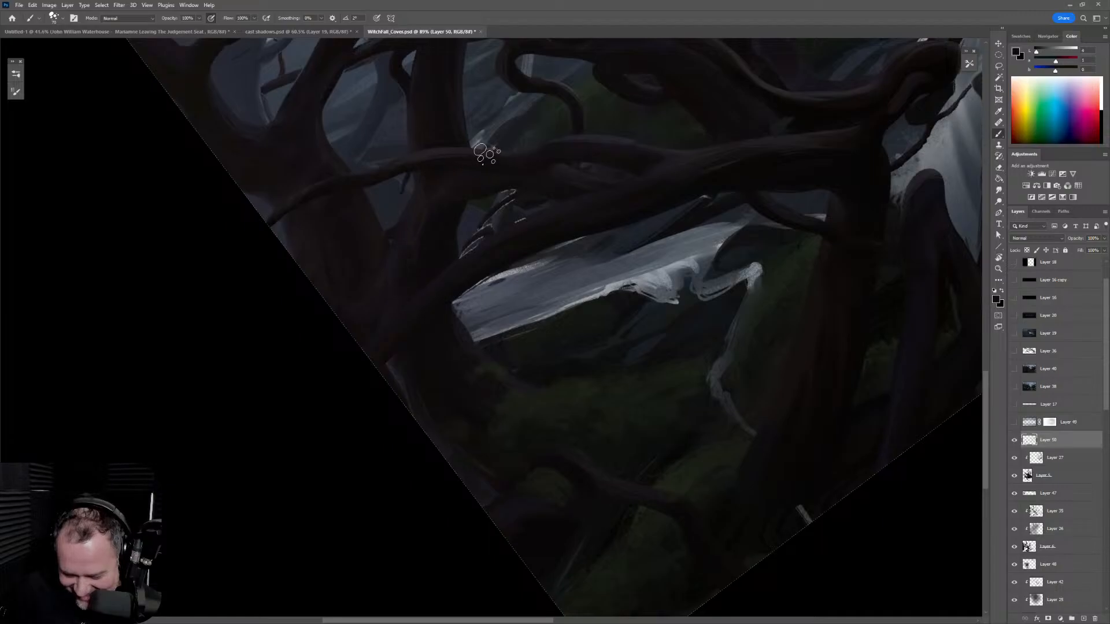
left_click(483, 242, "alt")
scroll(543, 203, "up", 5)
key("r")
left_click_drag(698, 243, 613, 141)
key("b")
left_click(404, 281, "alt")
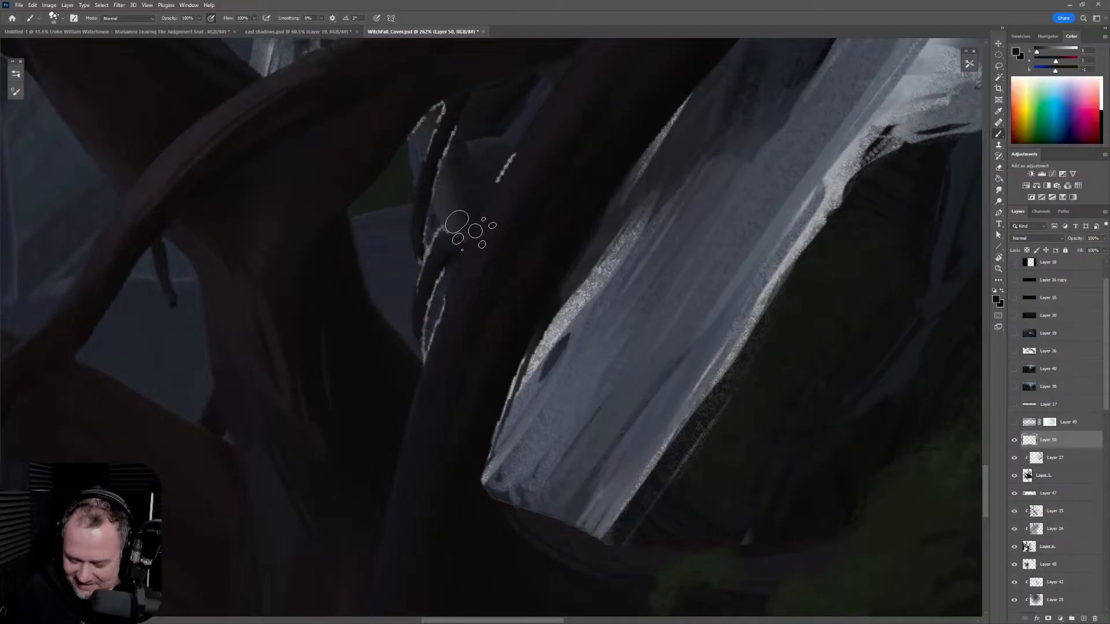
key("r")
scroll(472, 272, "down", 5)
mouse_move(595, 157)
left_mouse_down()
mouse_move(610, 386)
mouse_move(704, 312)
mouse_move(763, 223)
left_mouse_up()
key("b")
scroll(587, 218, "up", 3)
left_click(598, 202, "alt")
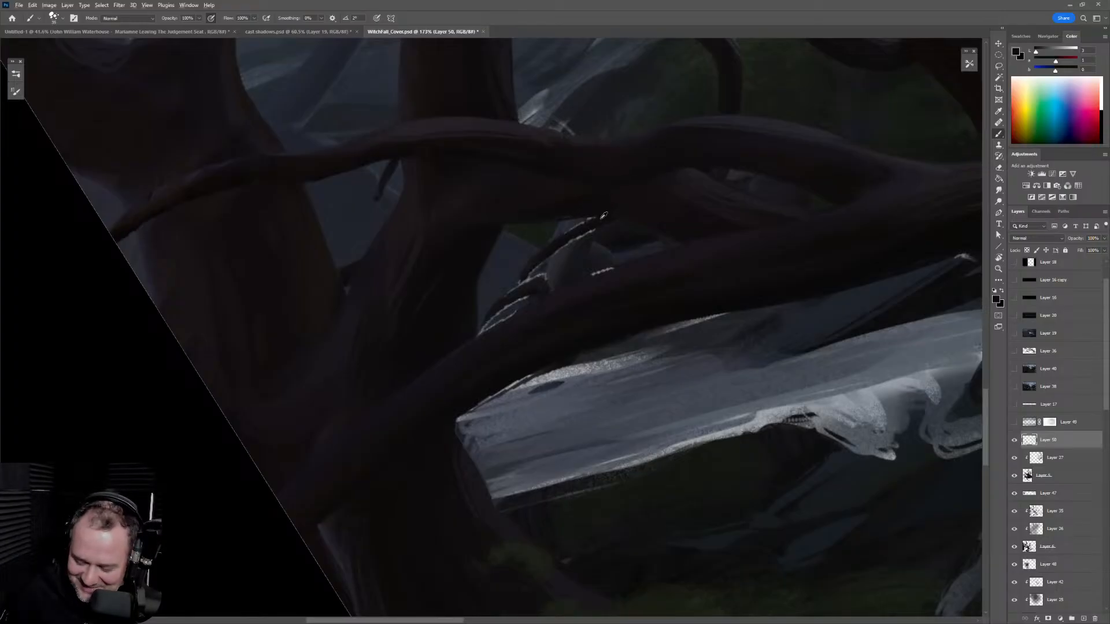
left_click(616, 213, "alt")
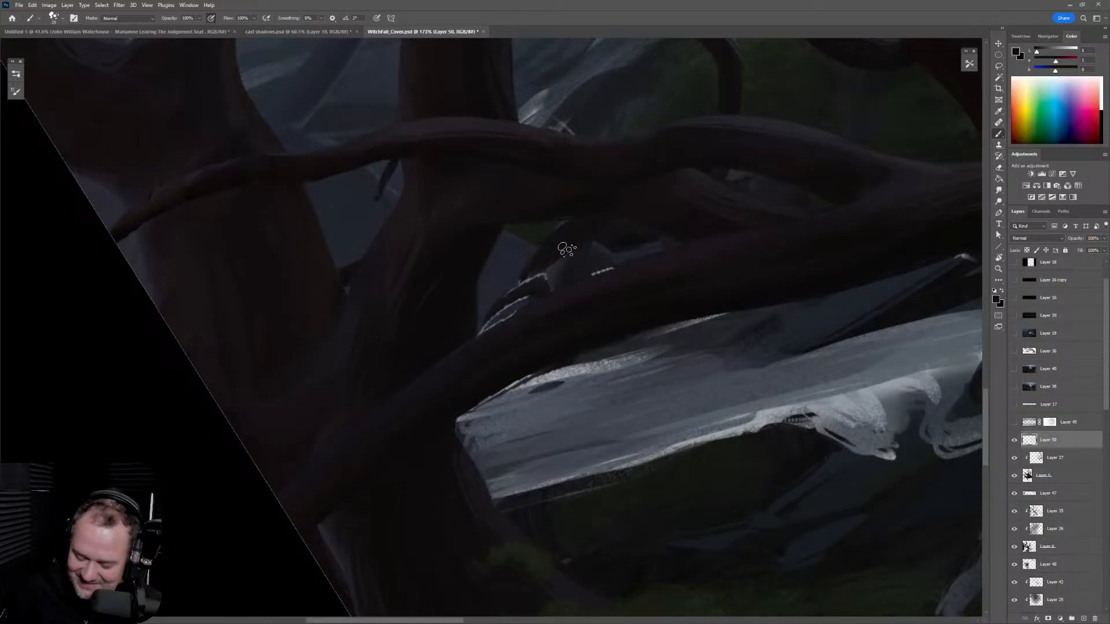
mouse_move(530, 281)
left_mouse_down()
mouse_move(628, 281)
mouse_move(514, 293)
mouse_move(504, 311)
mouse_move(537, 291)
mouse_move(474, 338)
left_mouse_up()
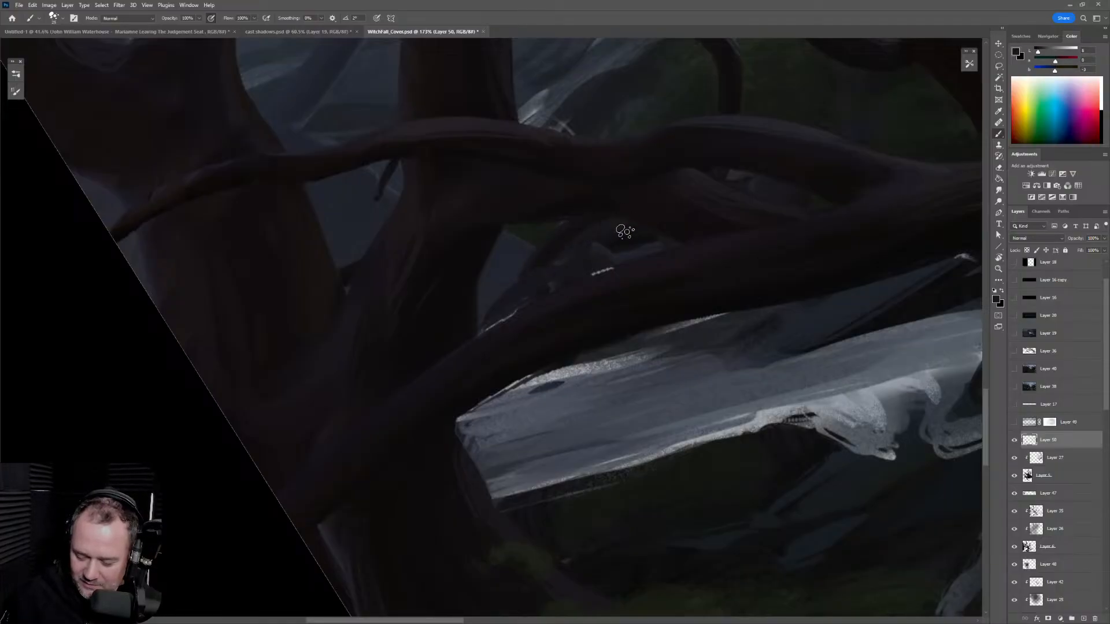
Step: Fill the small gap between the crossing branches with sampled dark tones, painting over the pale dashes above the thick branch
left_click(628, 237, "alt")
mouse_move(630, 234)
left_mouse_down()
mouse_move(603, 233)
mouse_move(620, 233)
left_mouse_up()
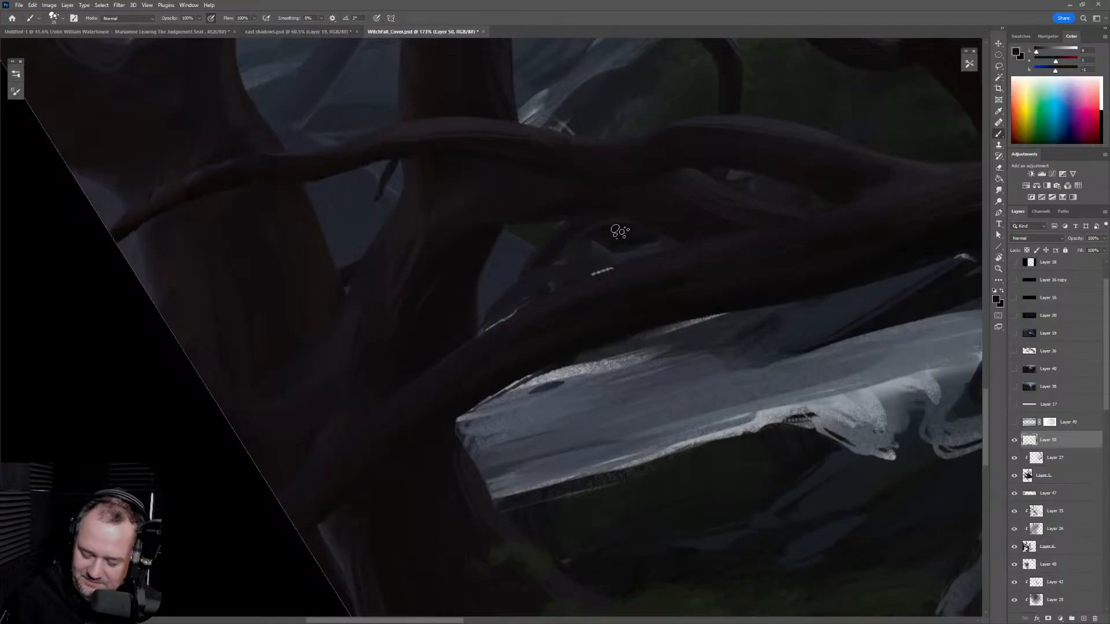
left_click(620, 235, "alt")
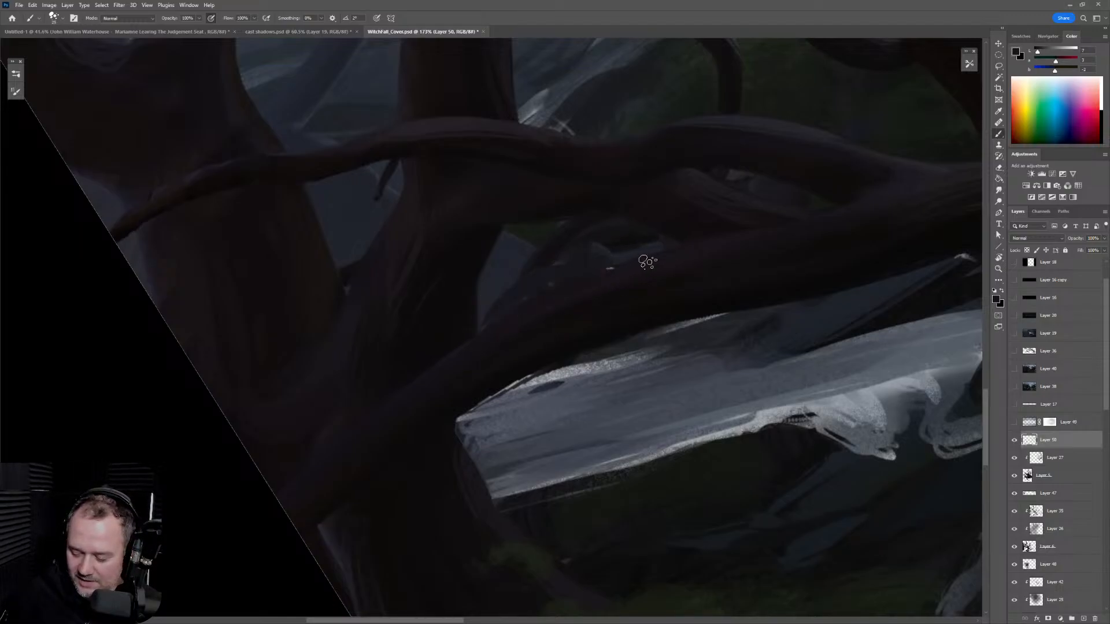
left_click(745, 236, "alt")
Step: Shade the upper edge of the thick diagonal branch with long strokes in a sampled tone, covering the pale line along it
left_click(790, 202, "alt")
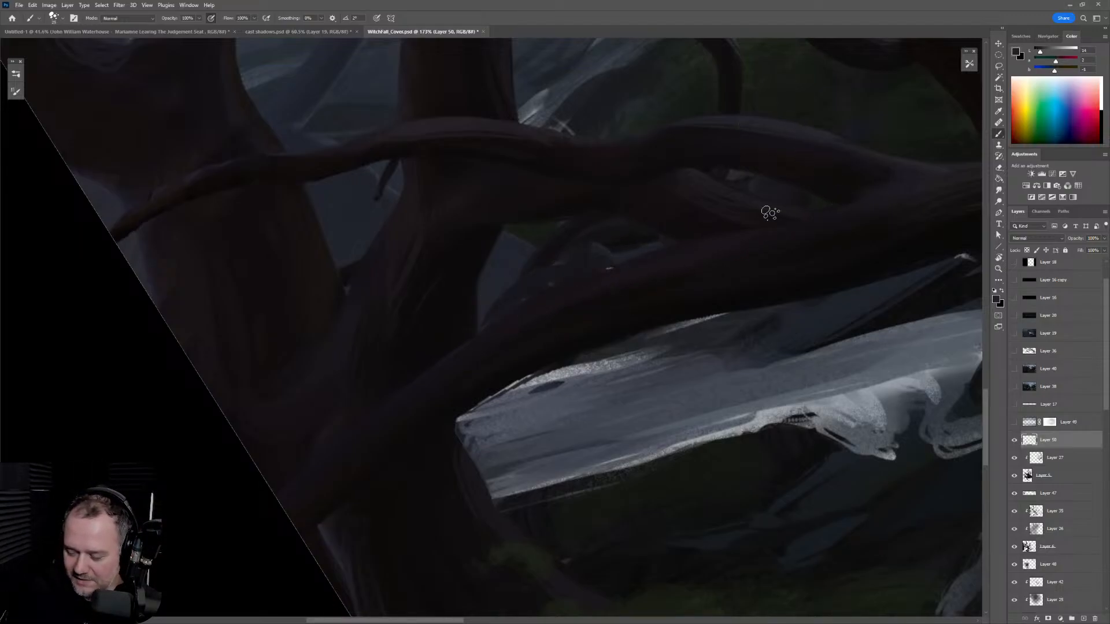
left_click_drag(874, 193, 668, 254)
left_click_drag(838, 207, 535, 291)
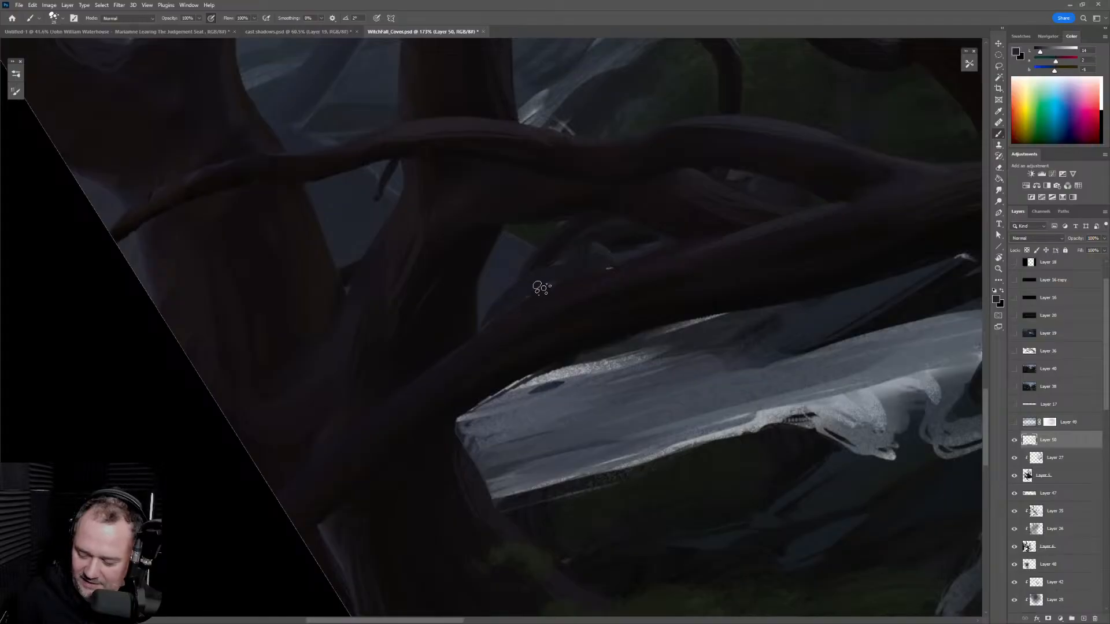
left_click_drag(838, 199, 513, 300)
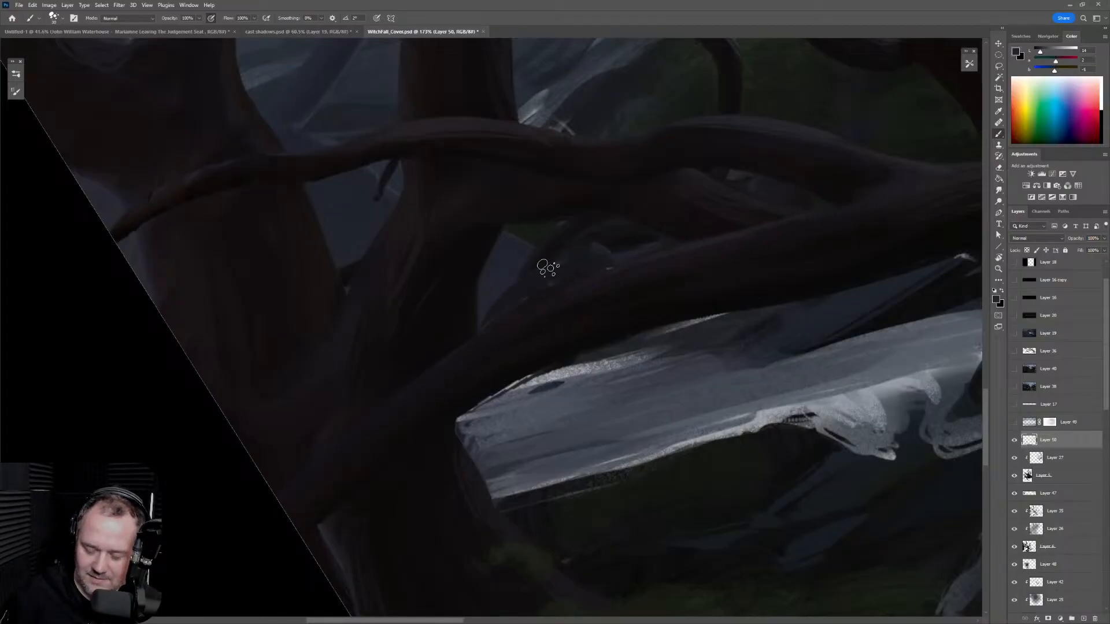
left_click_drag(577, 315, 445, 365)
Step: Darken and smooth the lower end of the thin curved branch near the canvas edge with sampled browns
left_click(456, 307, "alt")
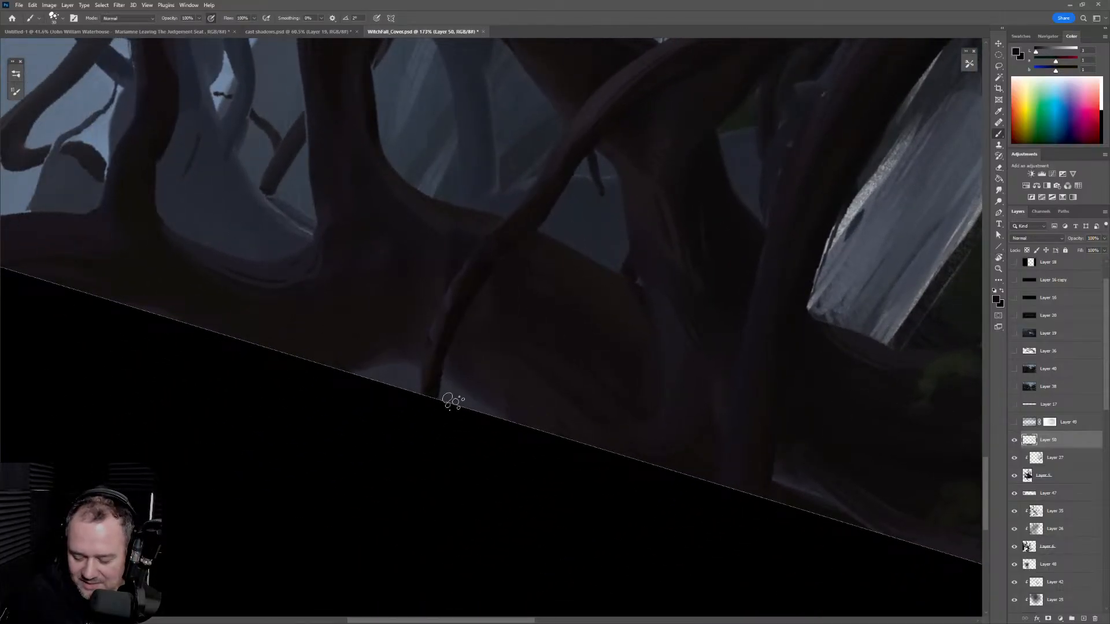
left_click_drag(432, 436, 449, 345)
left_click_drag(543, 205, 590, 157)
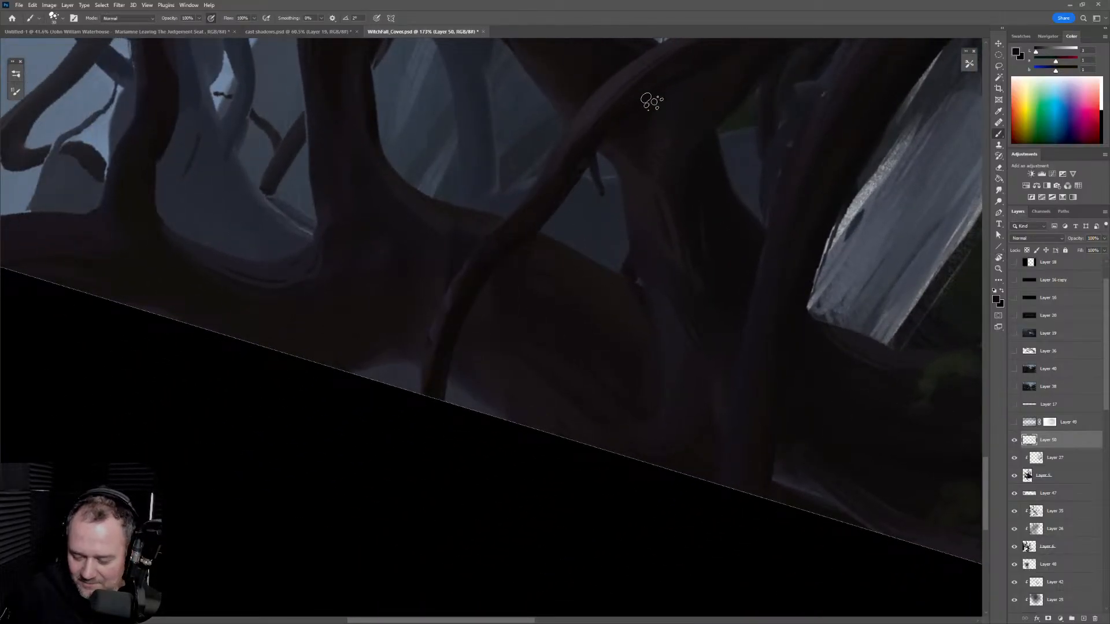
left_click(442, 316, "alt")
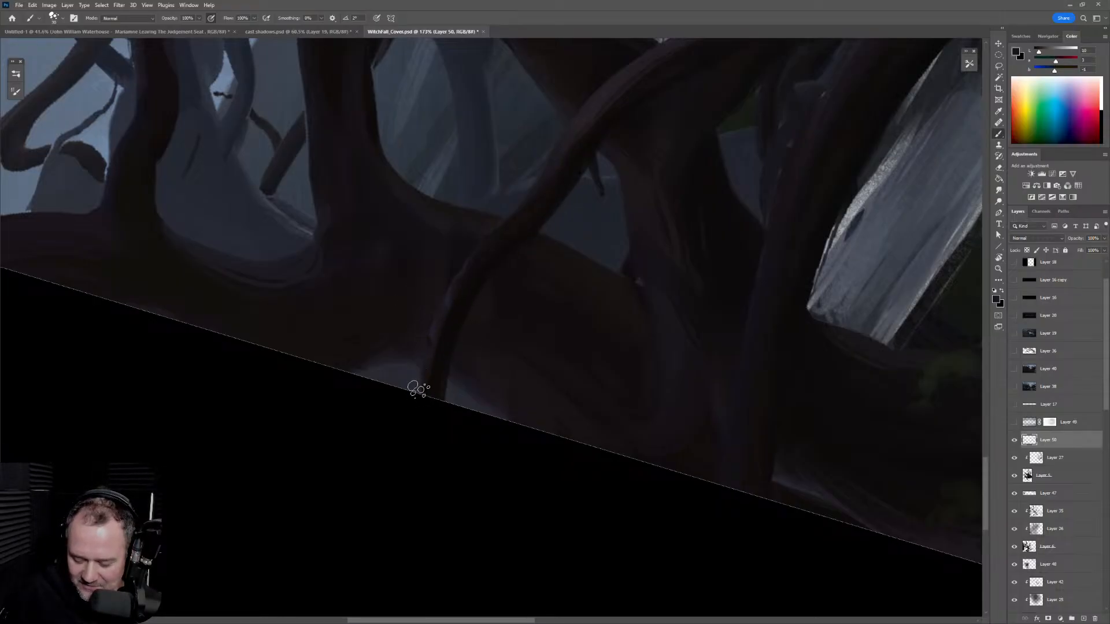
left_click(466, 288, "alt")
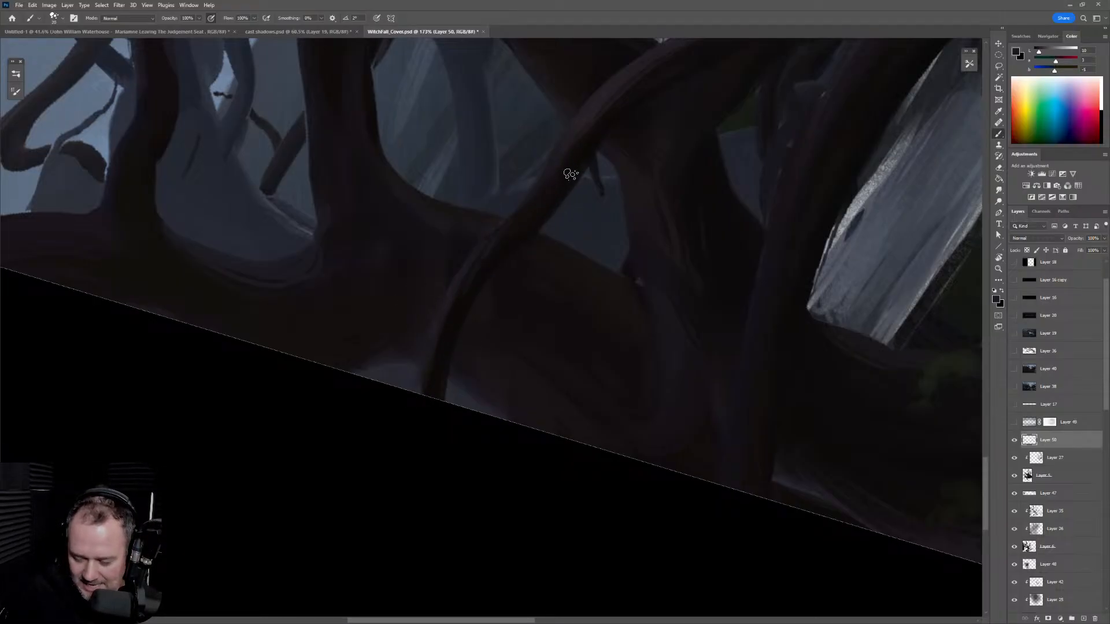
Step: Soften the highlight along the upper edge of the sweeping branch and clean the background where the curled branch meets it
left_click_drag(575, 169, 495, 308)
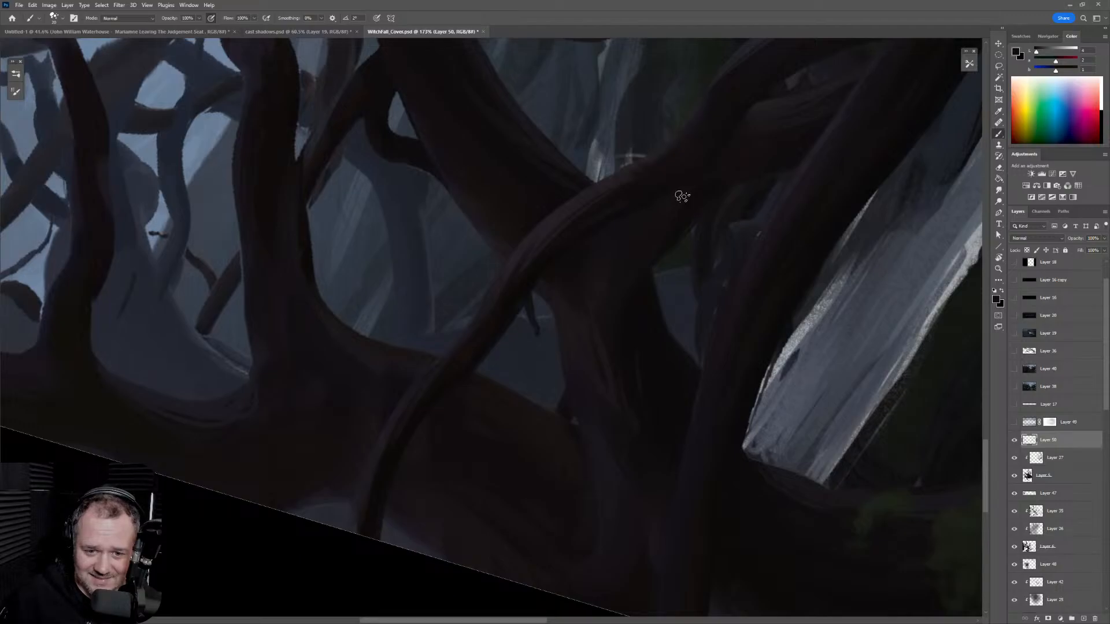
left_click_drag(708, 153, 602, 312)
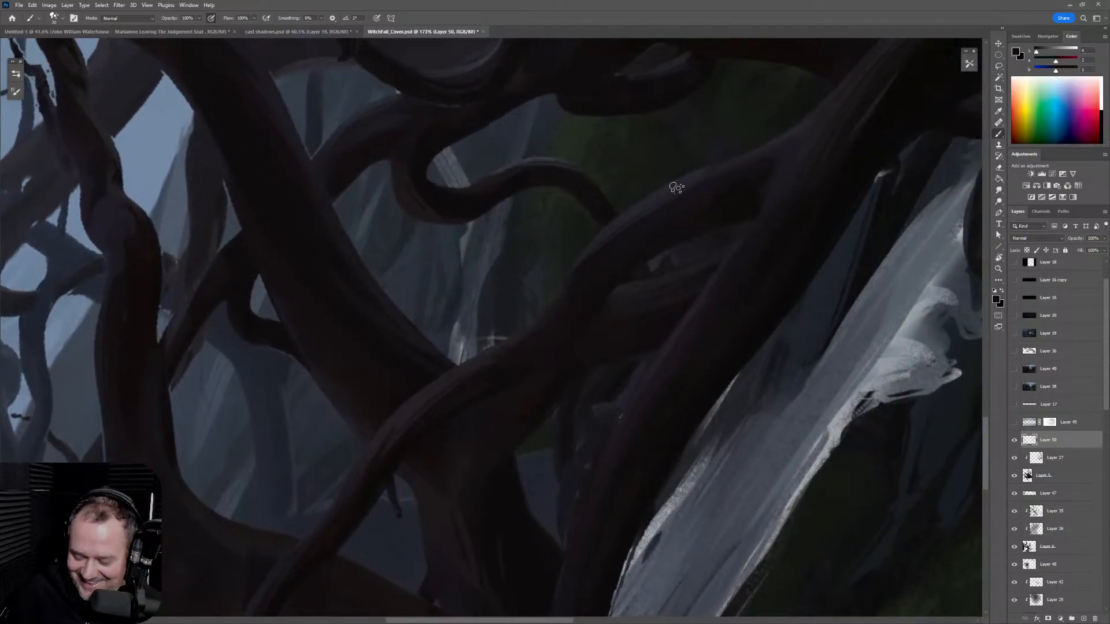
left_click(642, 199, "alt")
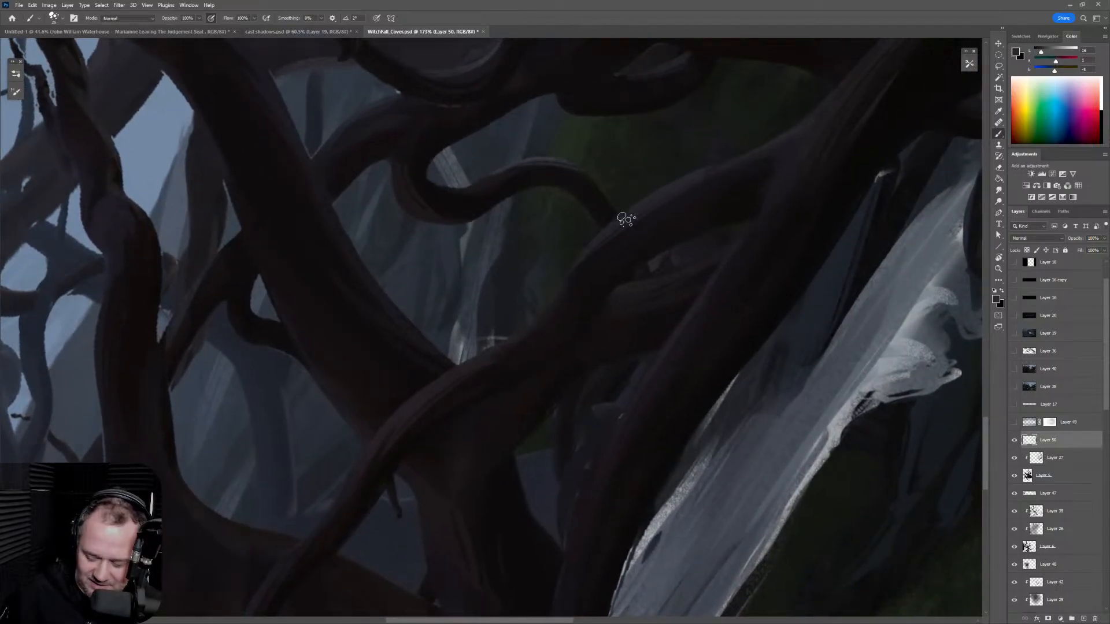
left_click_drag(742, 155, 603, 240)
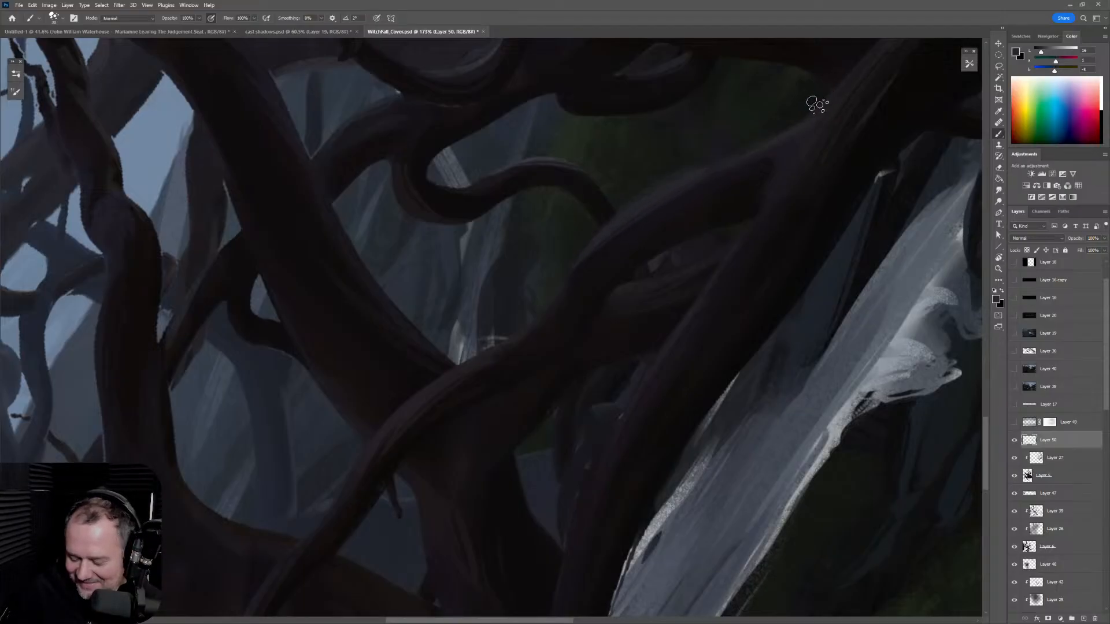
left_click(597, 216, "alt")
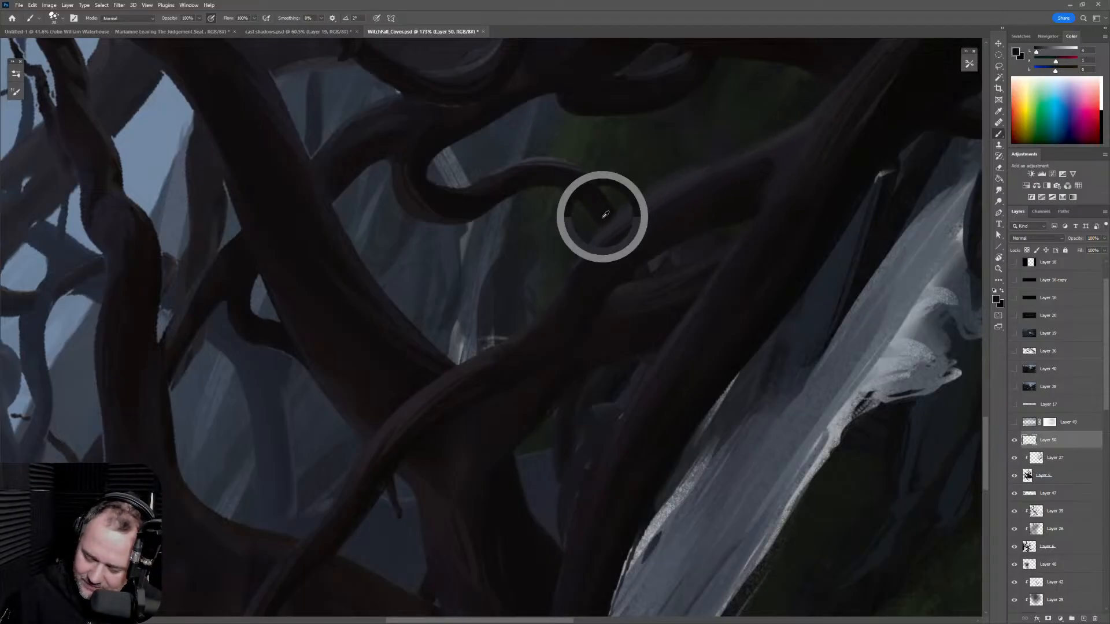
Step: Refine the bend of the curled branch beside the dark diagonal trunk with sampled dark tones
left_click(412, 155, "alt")
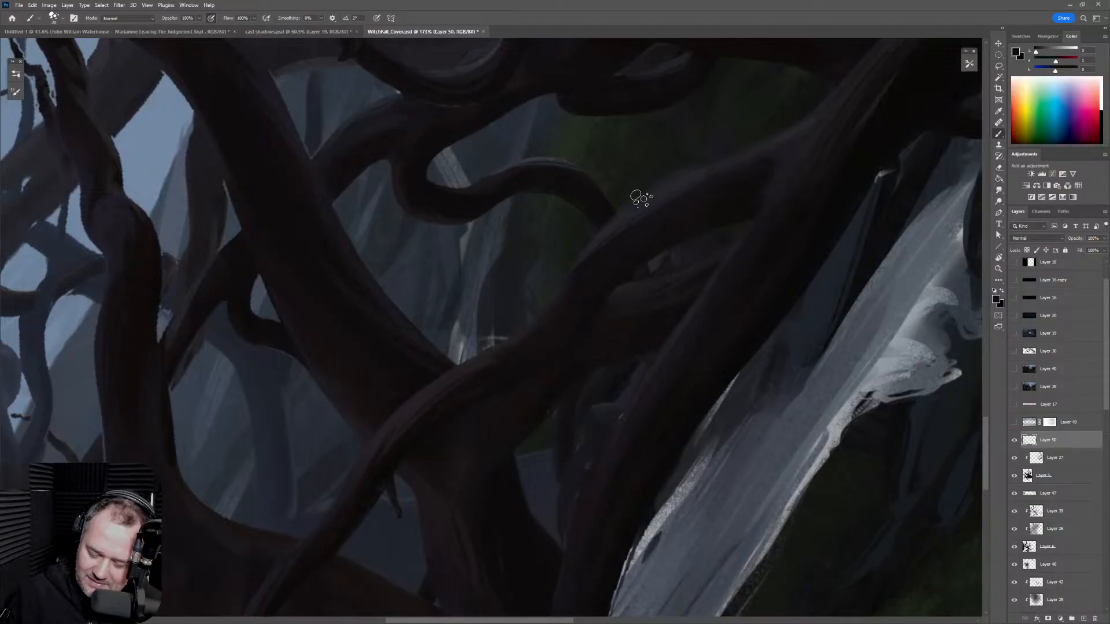
key("z")
key("b")
left_click(417, 144, "alt")
left_click(405, 155, "alt")
Step: Touch up the sweeping branch where it joins the thick diagonal trunk with a sampled dark tone
key("z")
mouse_move(729, 255)
left_mouse_down()
mouse_move(676, 292)
mouse_move(691, 295)
left_mouse_up()
key("b")
key("z")
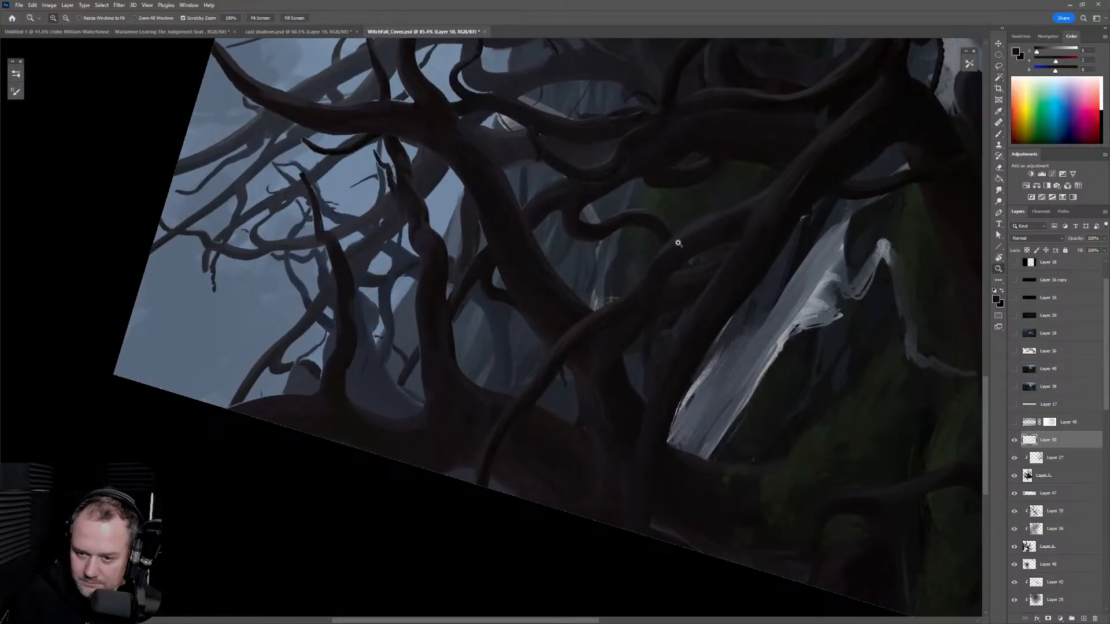
left_click_drag(709, 220, 744, 198)
key("b")
left_click(746, 208, "alt")
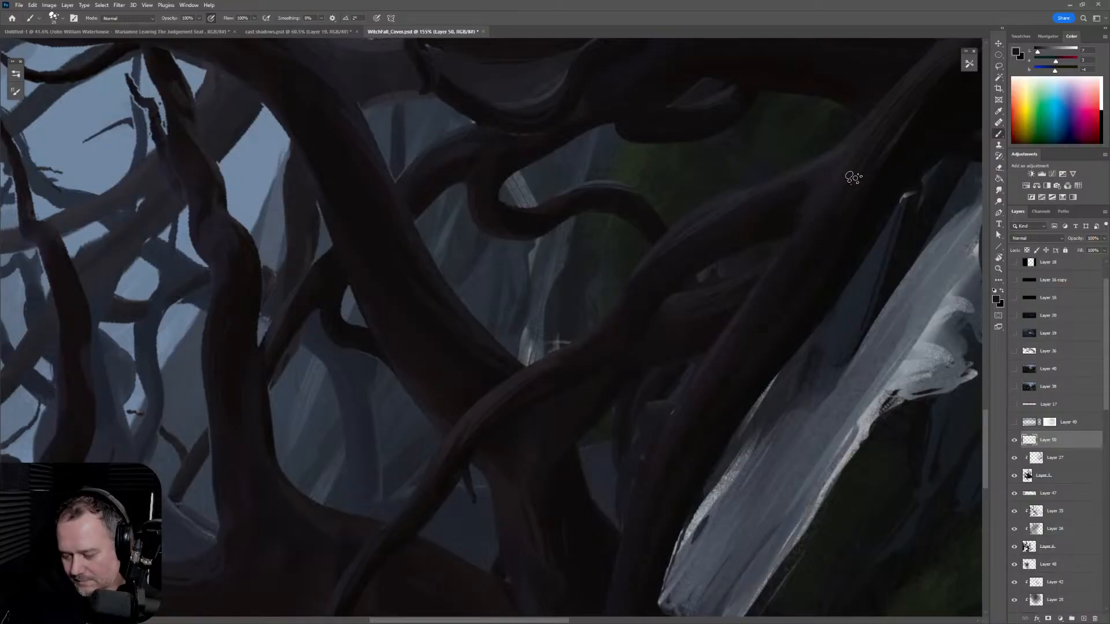
Step: Refine the upright broken branch stub above the curled branches with a sampled dark tone
key("r")
mouse_move(806, 198)
left_mouse_down()
mouse_move(775, 218)
mouse_move(805, 366)
mouse_move(851, 427)
mouse_move(480, 323)
left_mouse_up()
key("z")
left_click_drag(353, 204, 389, 202)
key("b")
left_click(322, 208, "alt")
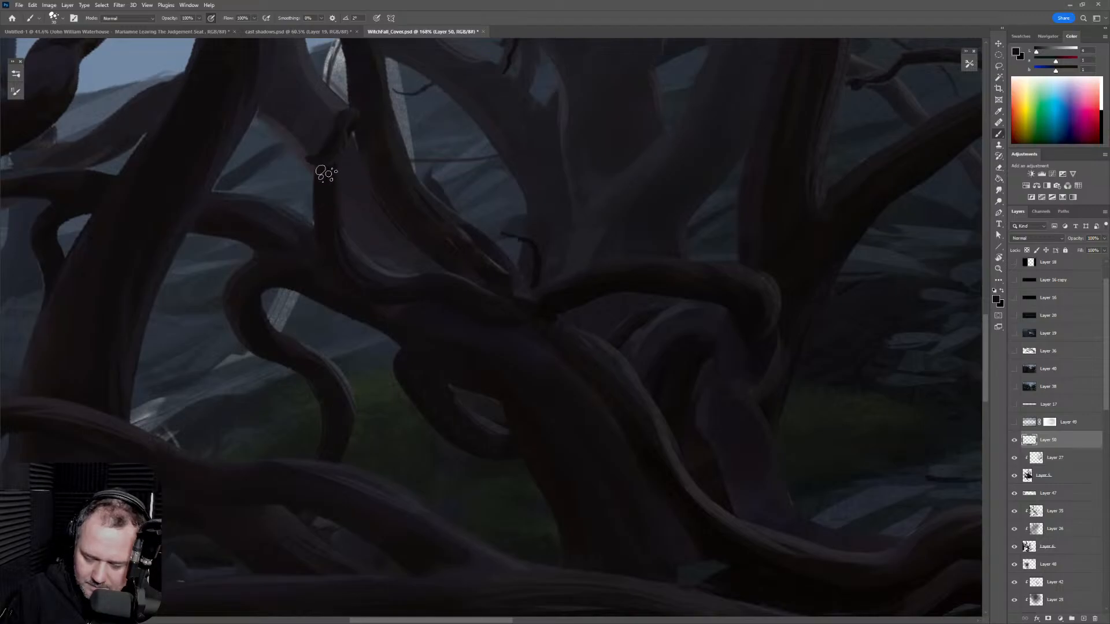
Step: Shade the side branch reaching out over the rocky slope and its knotted end with sampled tones
key("z")
left_click_drag(714, 362, 636, 362)
key("r")
left_click_drag(831, 317, 779, 331)
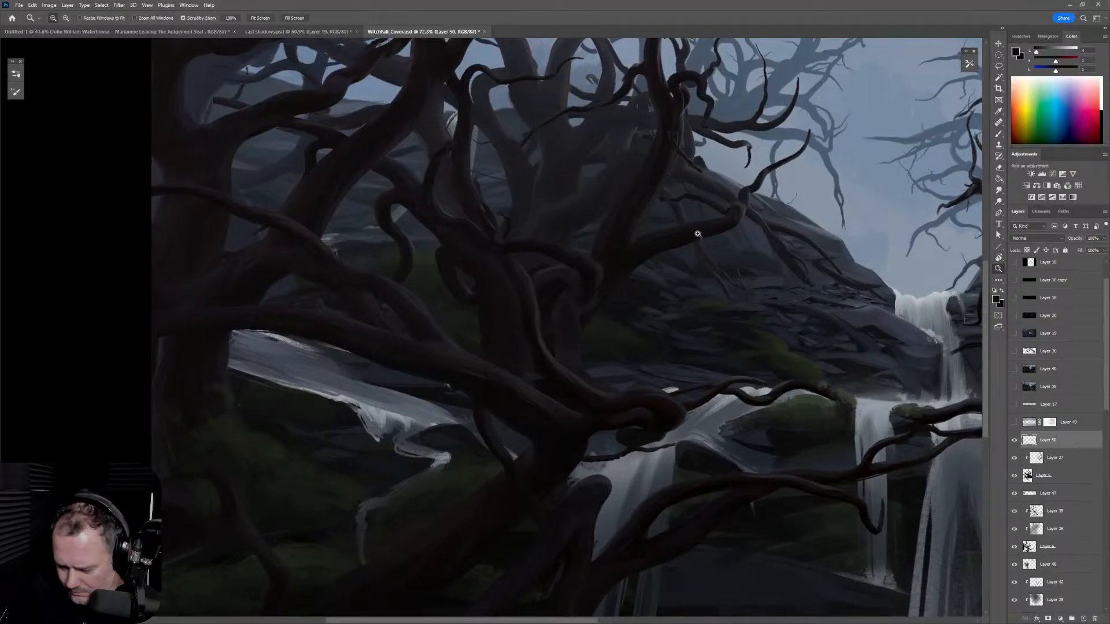
left_click_drag(700, 225, 721, 226)
key("b")
left_click_drag(578, 297, 717, 222)
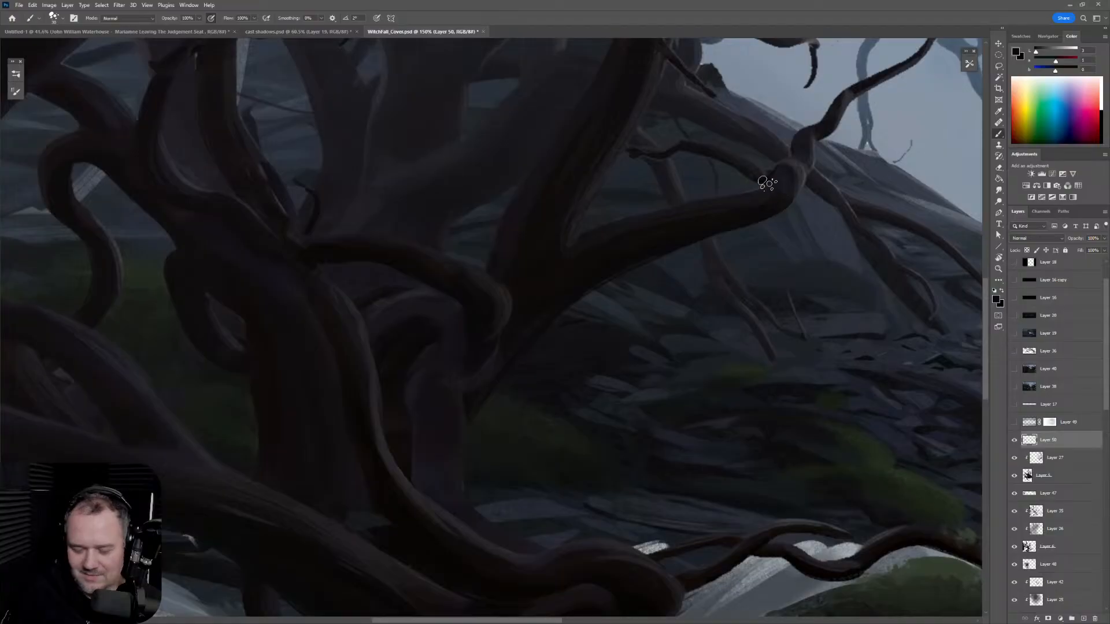
left_click(805, 174, "alt")
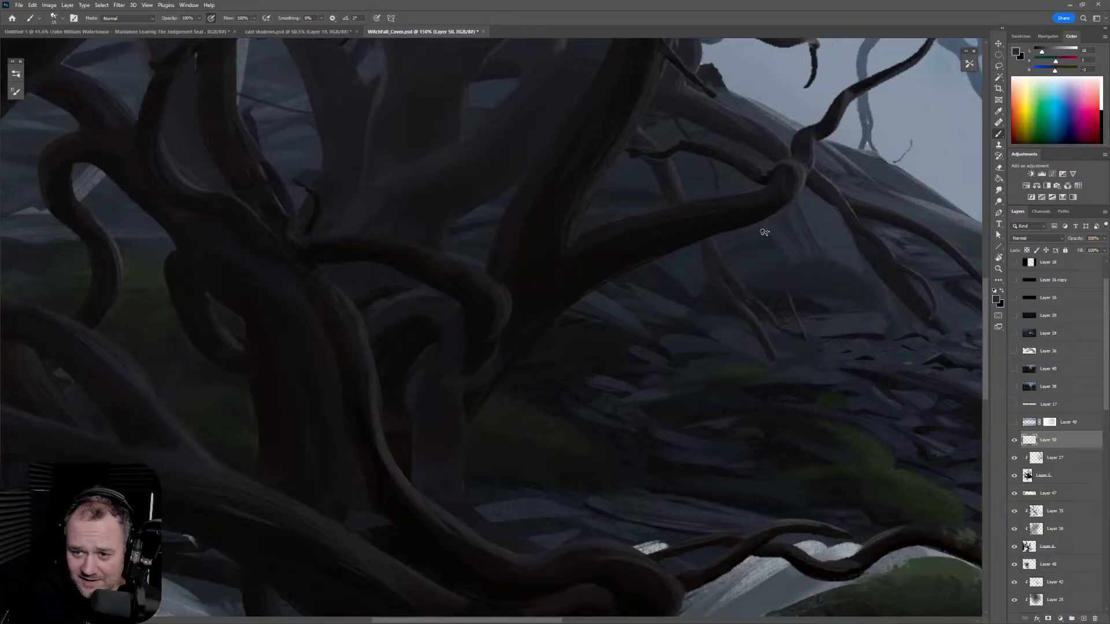
left_click(734, 200, "alt")
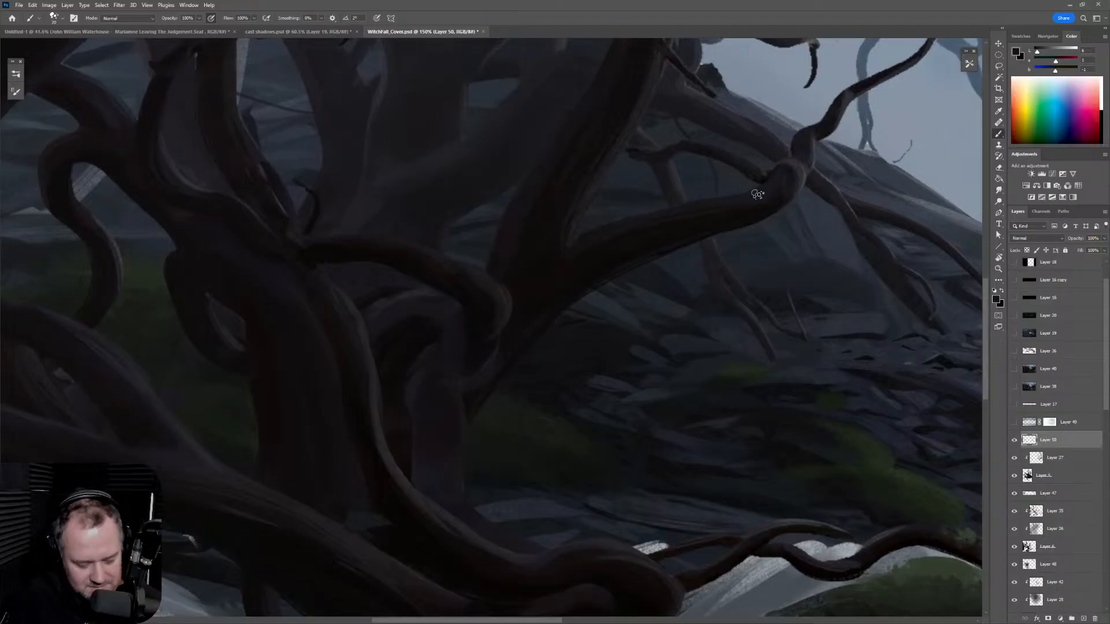
Step: Highlight the knot of the side branch and extend the thin twig growing from it with sampled tones and a small brush
key("r")
left_click_drag(818, 265, 695, 243)
key("b")
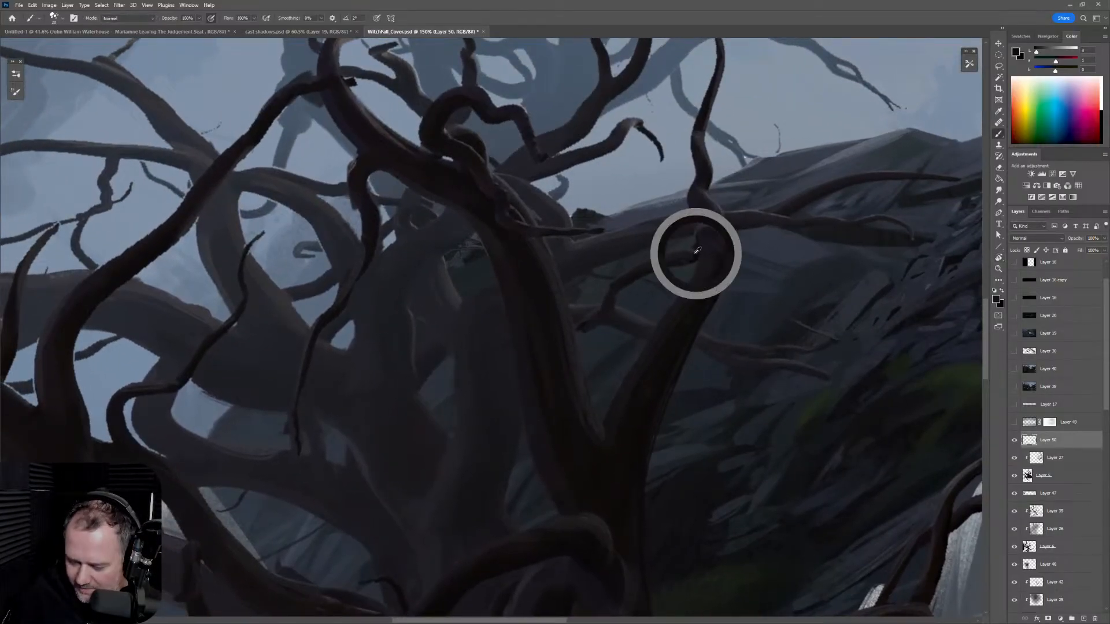
left_click(692, 243, "alt")
left_click(723, 218, "alt")
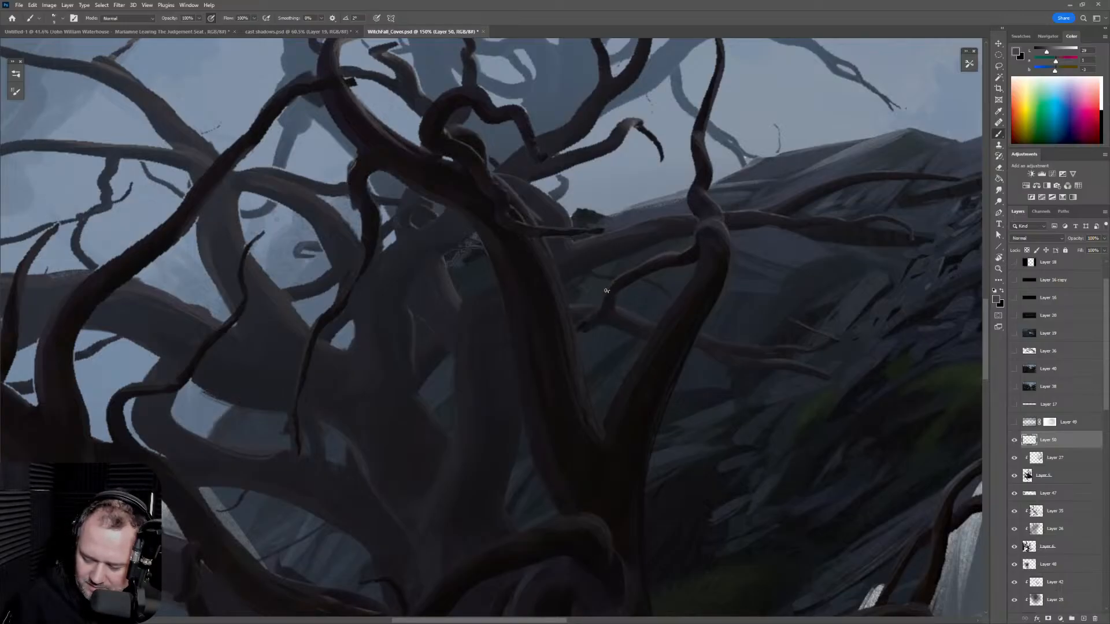
left_click(590, 322, "alt")
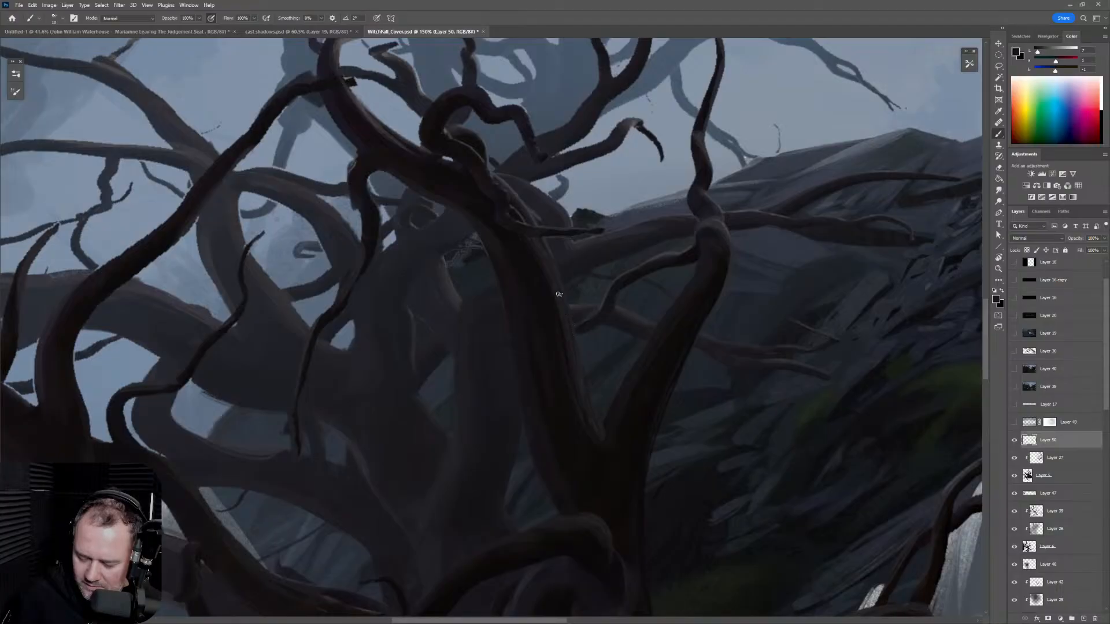
Step: Refine the edge of the main upright trunk and the base of the twisted twig on it with sampled tones
left_click(577, 368, "alt")
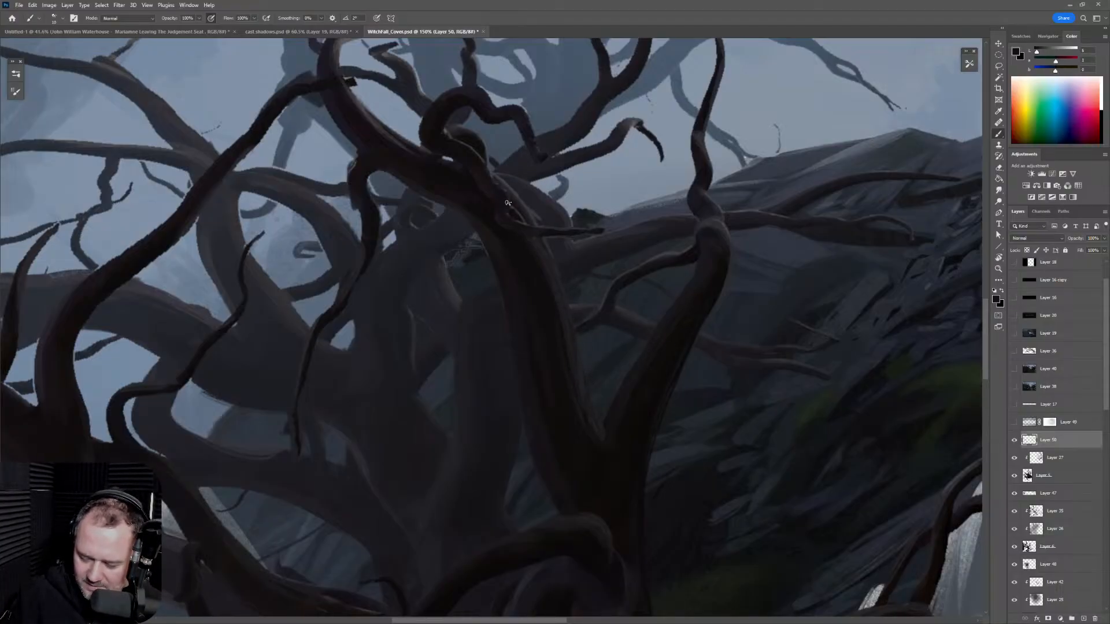
left_click(520, 208, "alt")
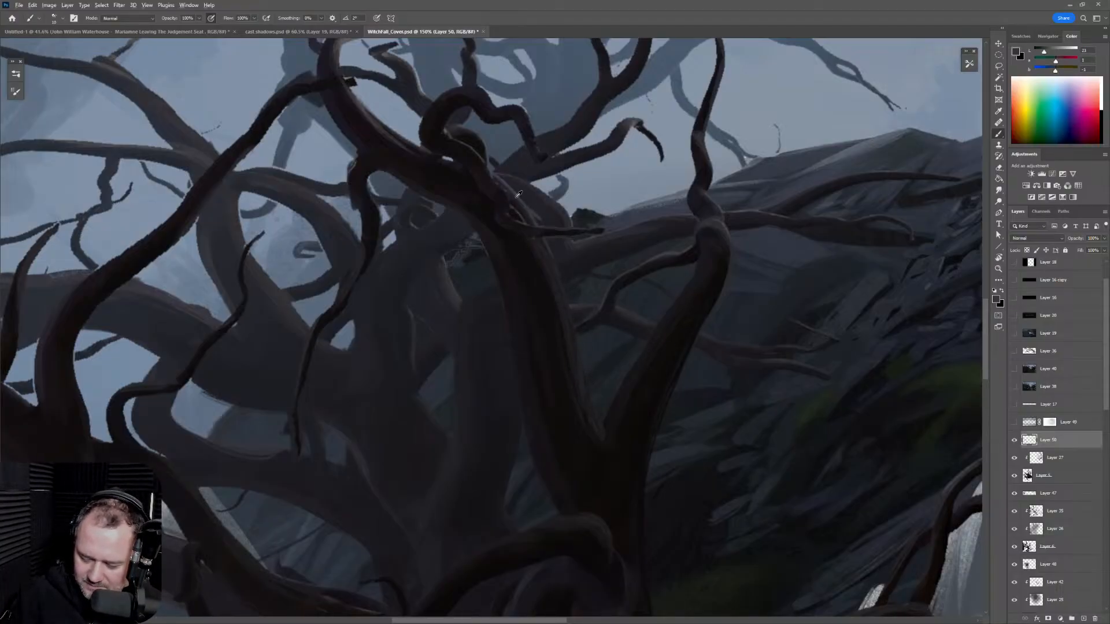
left_click(528, 225, "alt")
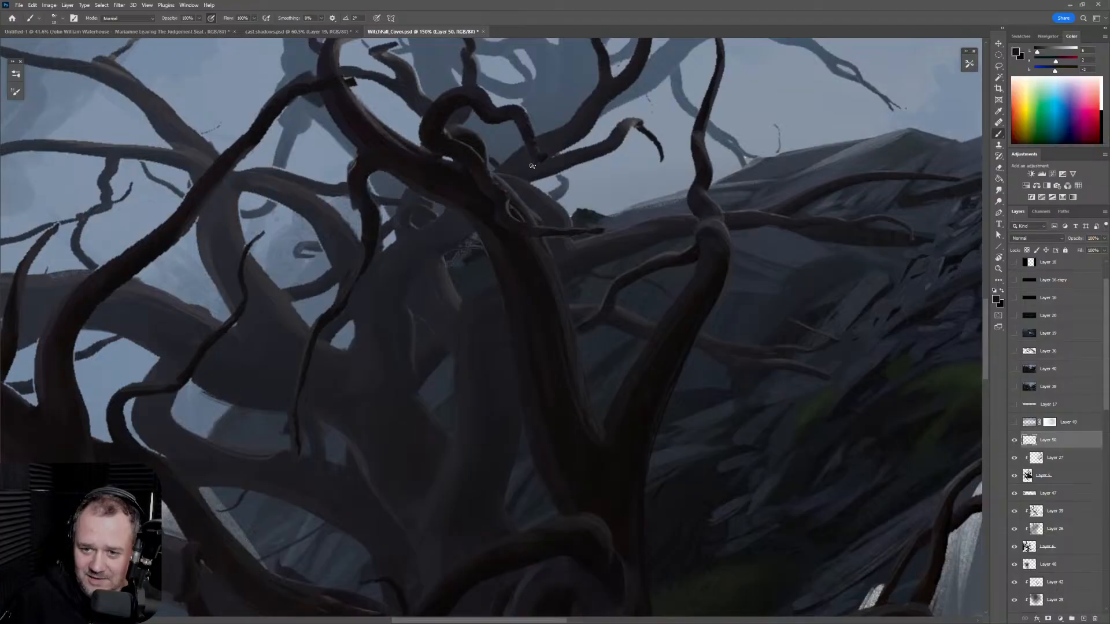
Step: Add lighter edge strokes to the looping twig twisted against the trunk, using a sampled gray-brown
key("r")
mouse_move(550, 164)
left_mouse_down()
mouse_move(606, 212)
mouse_move(615, 279)
left_mouse_up()
left_click(610, 286, "alt")
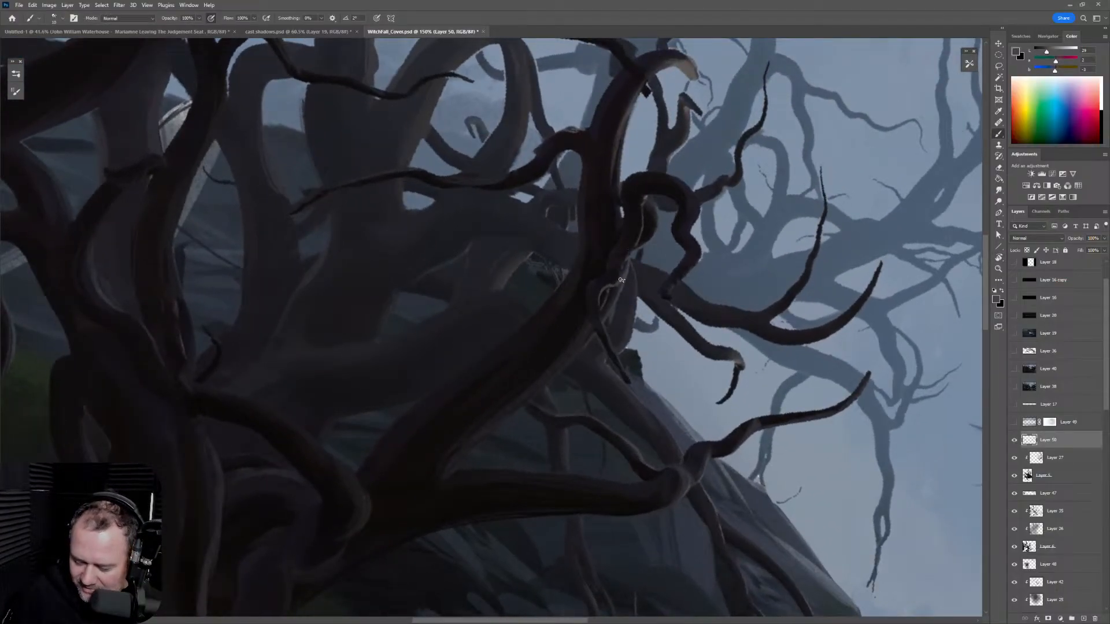
mouse_move(635, 252)
left_mouse_down()
mouse_move(642, 194)
mouse_move(631, 248)
left_mouse_up()
key("bracketright")
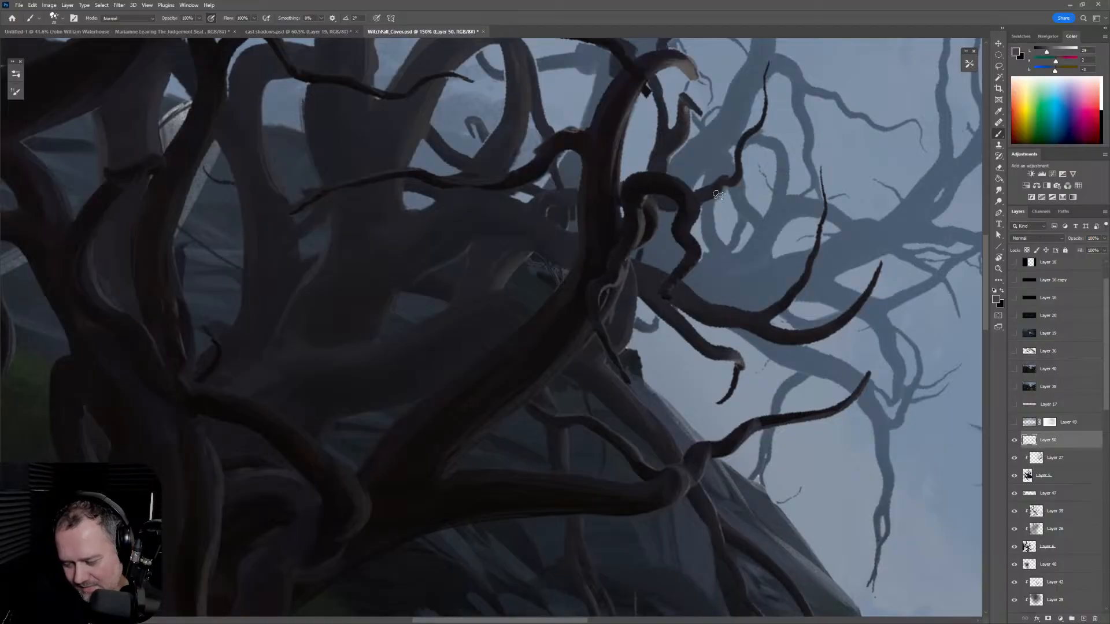
Step: Repaint the wavy hanging end of the looping branch in a sampled dark tone with a smaller brush
left_click(695, 245, "alt")
left_click_drag(695, 245, 651, 299)
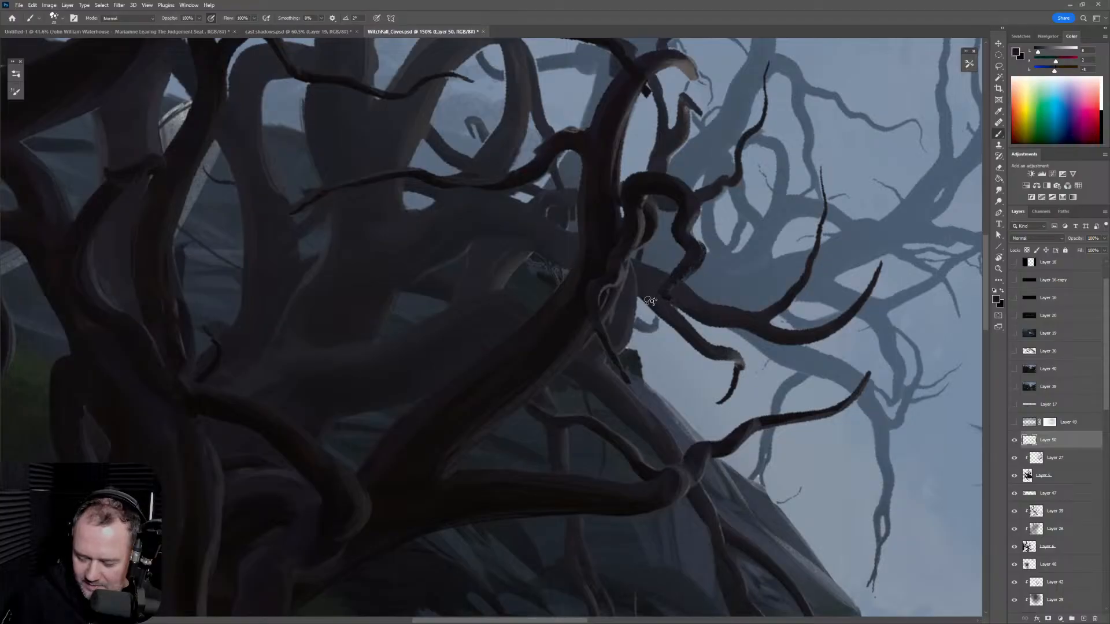
key("ctrl+z")
key("bracketleft")
left_click_drag(697, 243, 669, 293)
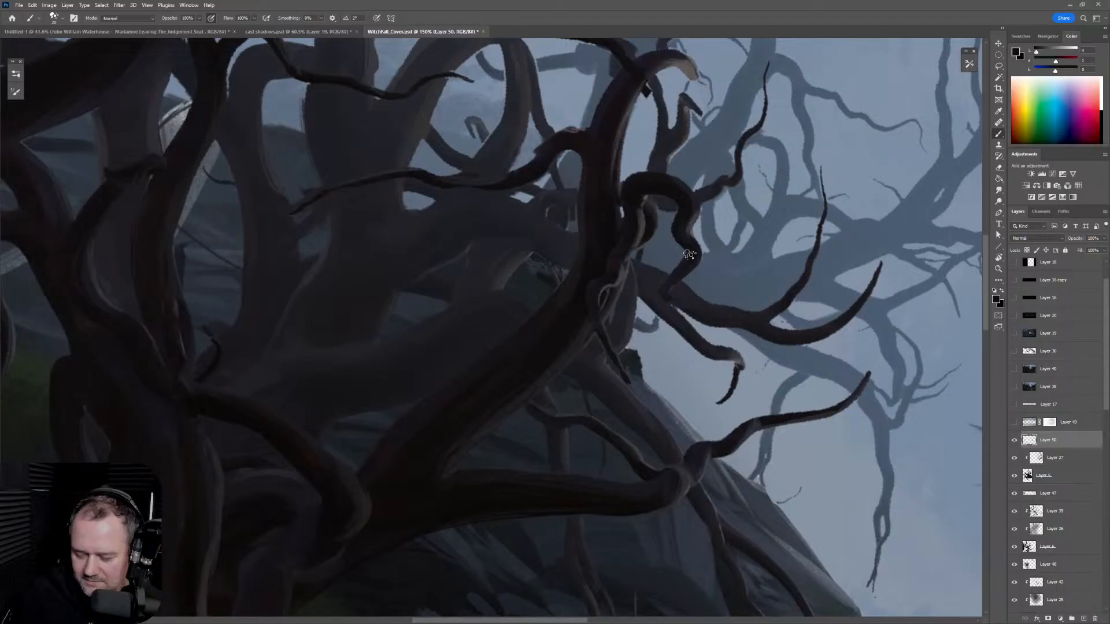
Step: Rework the inner bend of the looping branch and shade the upper trunk beside it with sampled tones
mouse_move(640, 213)
left_mouse_down()
mouse_move(720, 174)
mouse_move(688, 228)
mouse_move(692, 179)
mouse_move(698, 218)
mouse_move(699, 207)
mouse_move(617, 230)
mouse_move(630, 176)
mouse_move(623, 187)
mouse_move(666, 191)
mouse_move(627, 191)
mouse_move(643, 174)
left_mouse_up()
key("[")
left_click(634, 186, "alt")
key("ctrl+z")
key("]")
left_click(627, 102, "alt")
left_click(601, 112, "alt")
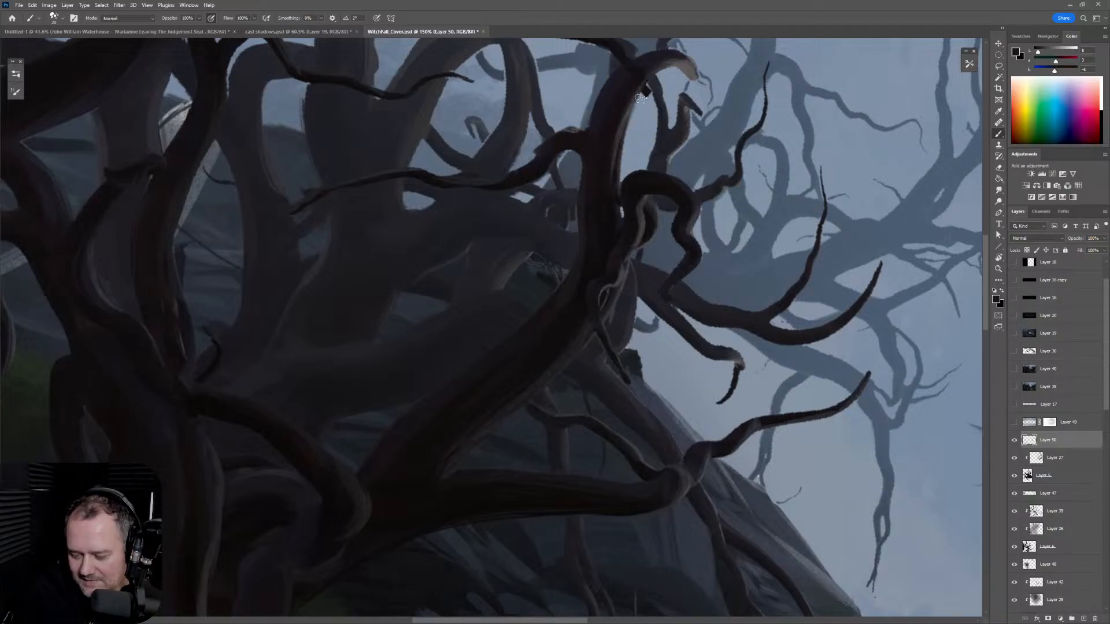
left_click(584, 242, "alt")
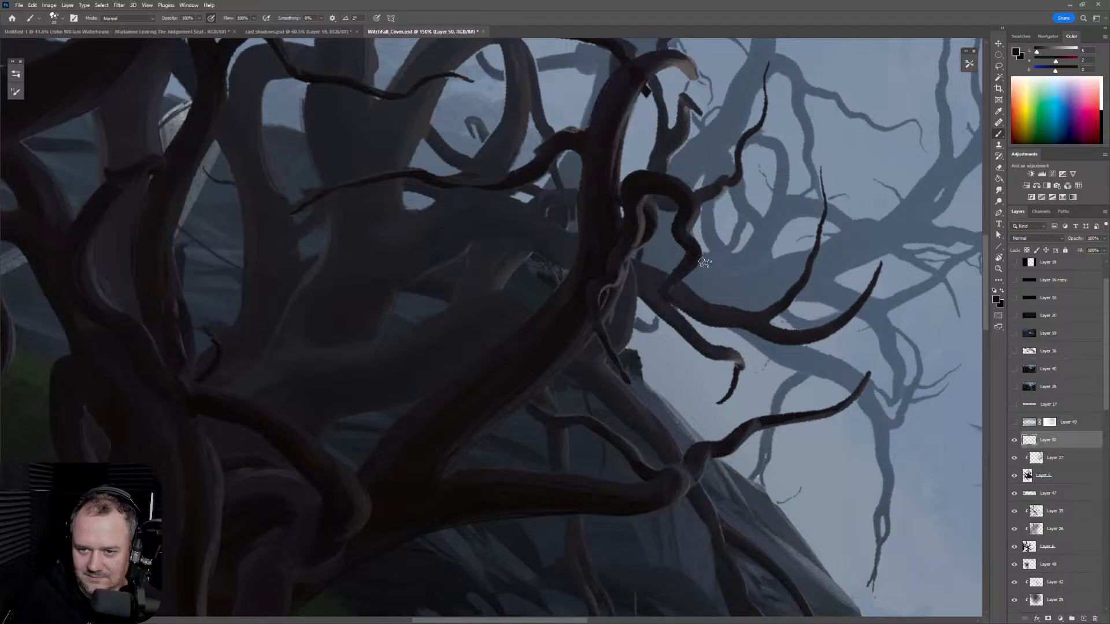
key("z")
mouse_move(703, 261)
left_mouse_down()
mouse_move(627, 275)
mouse_move(682, 271)
left_mouse_up()
key("r")
mouse_move(771, 275)
left_mouse_down()
mouse_move(767, 207)
mouse_move(703, 298)
left_mouse_up()
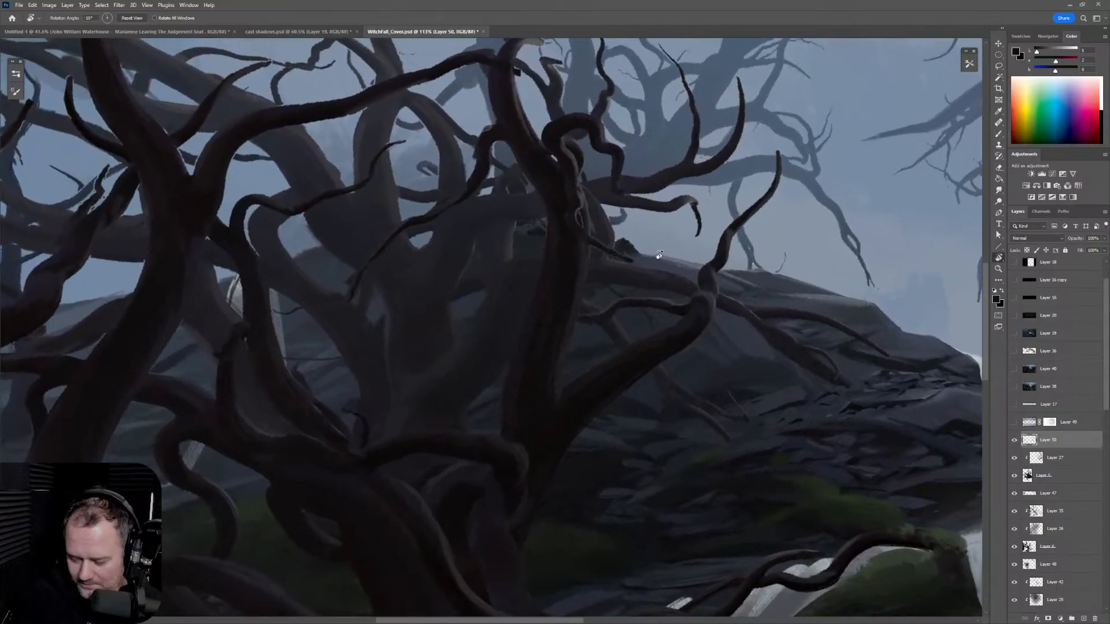
Step: Extend the tip of the upturned twig above the knot and refine its base with a sampled dark tone and smaller brush
key("b")
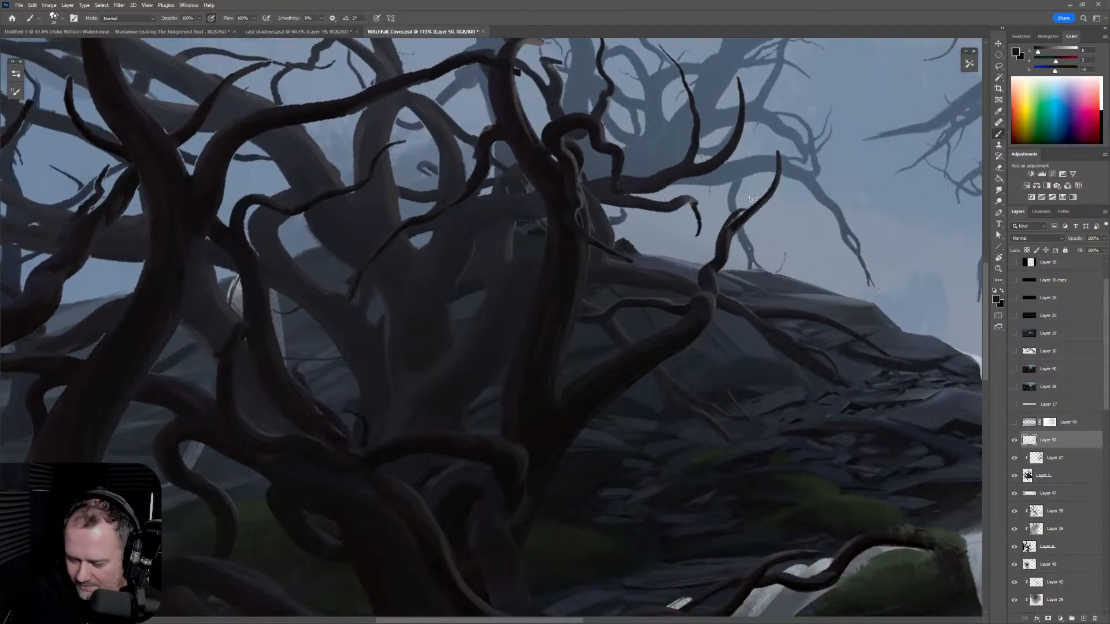
left_click_drag(777, 180, 773, 147)
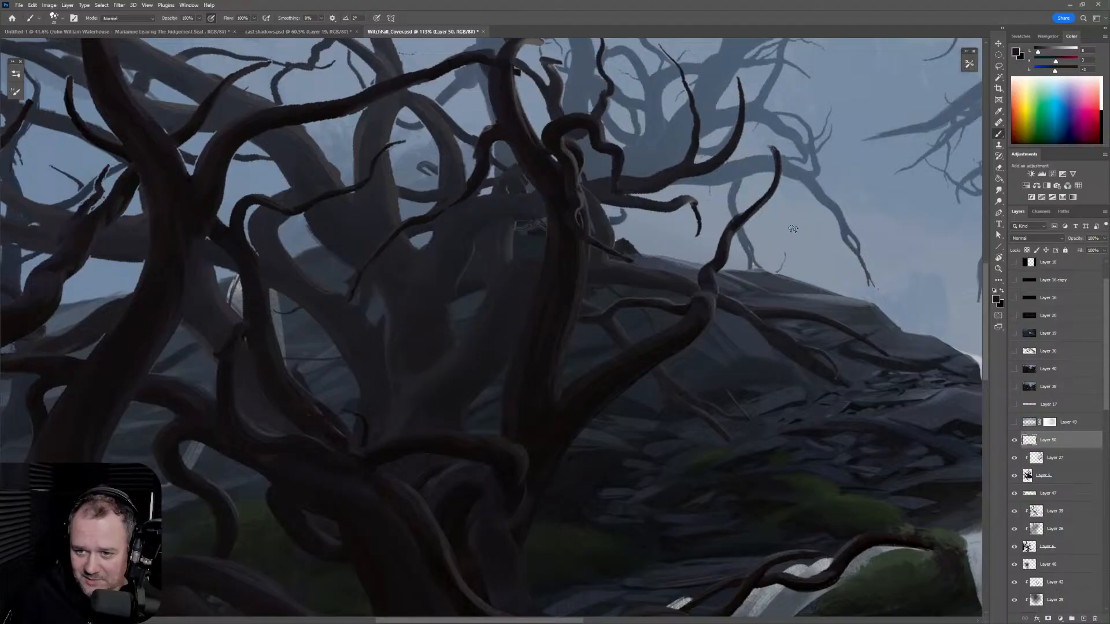
left_click(702, 279, "alt")
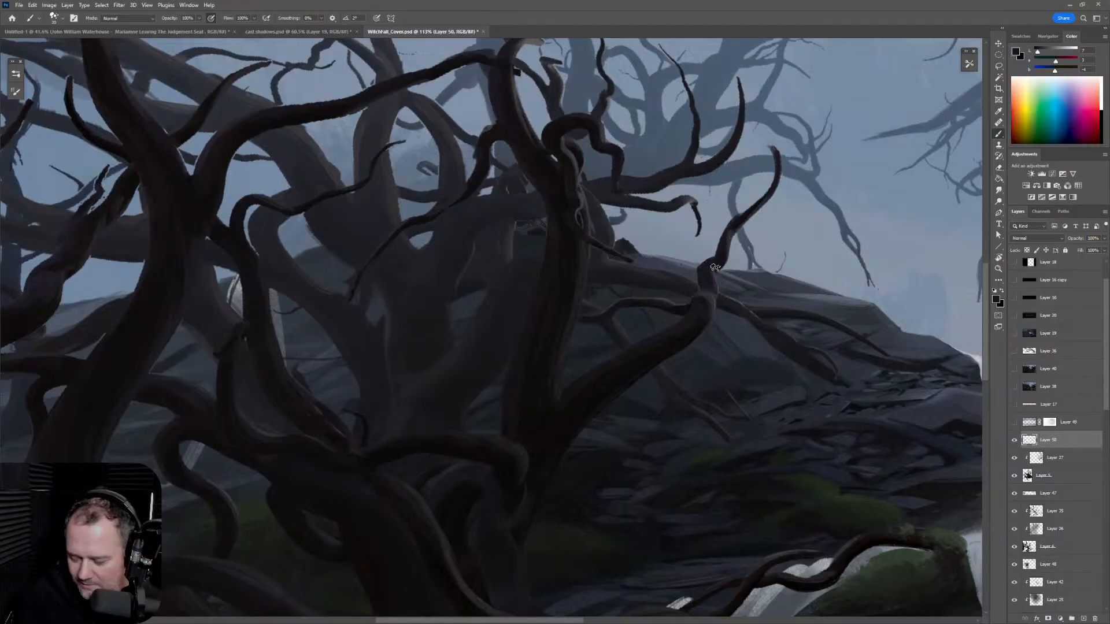
key("bracketleft")
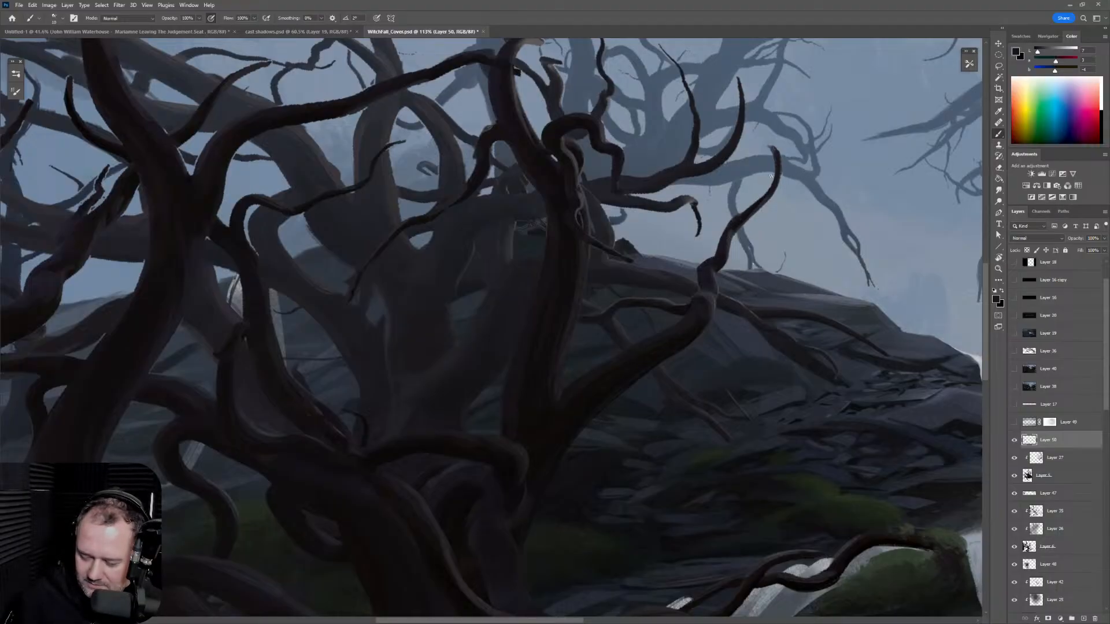
Step: Repaint the drooping hooked tip of the branch beside the trunk with sampled dark tones and a lighter gray edge
left_click(694, 197, "alt")
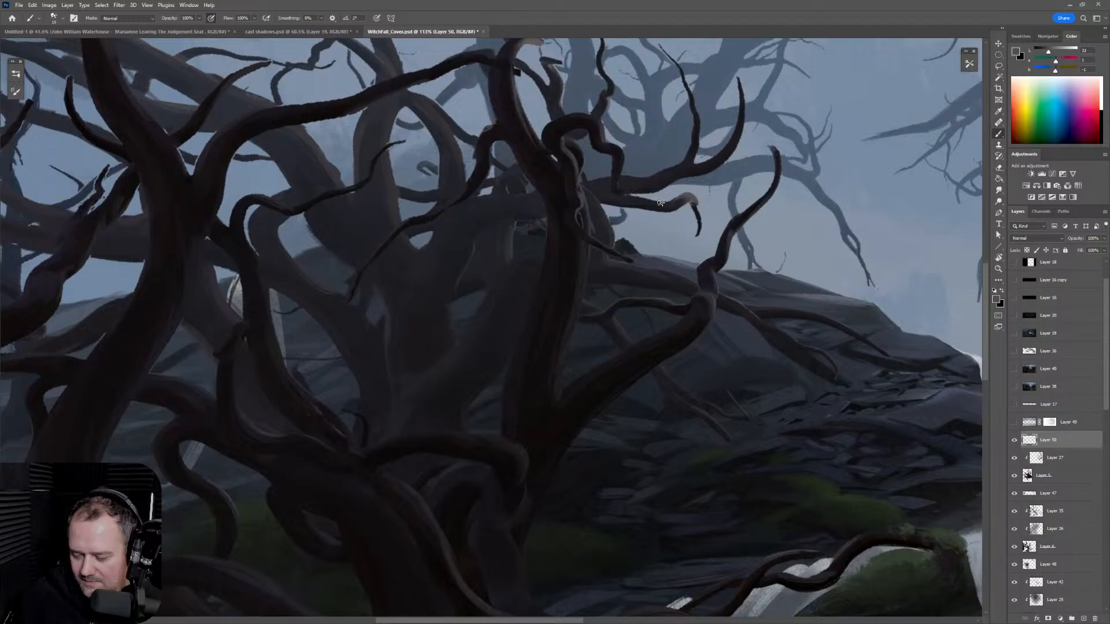
left_click(694, 203, "alt")
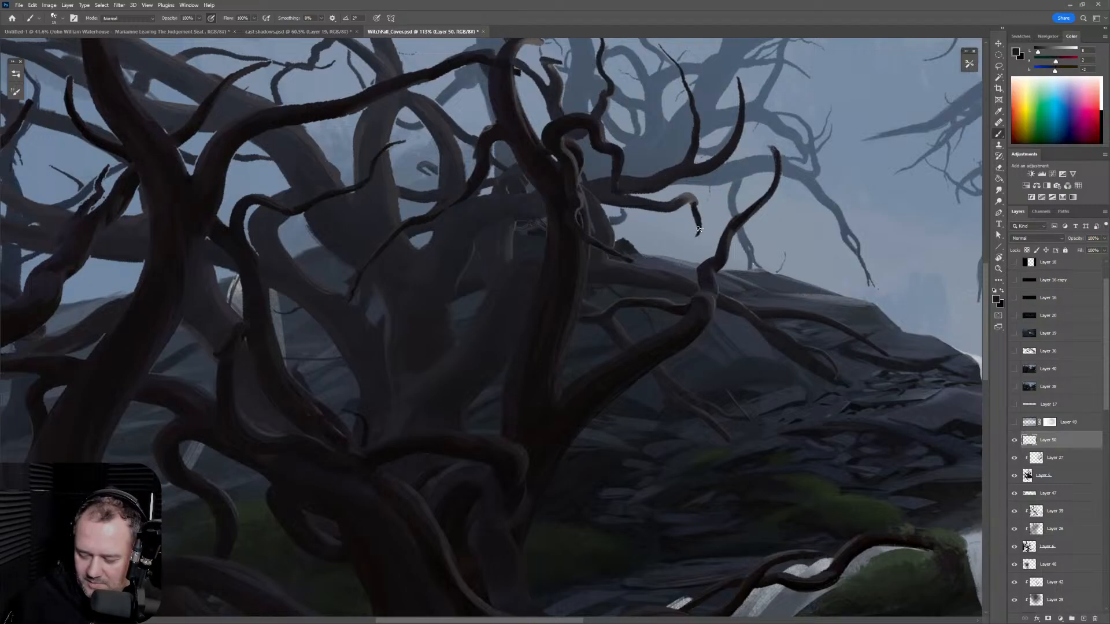
left_click_drag(694, 208, 699, 236)
left_click(696, 203, "alt")
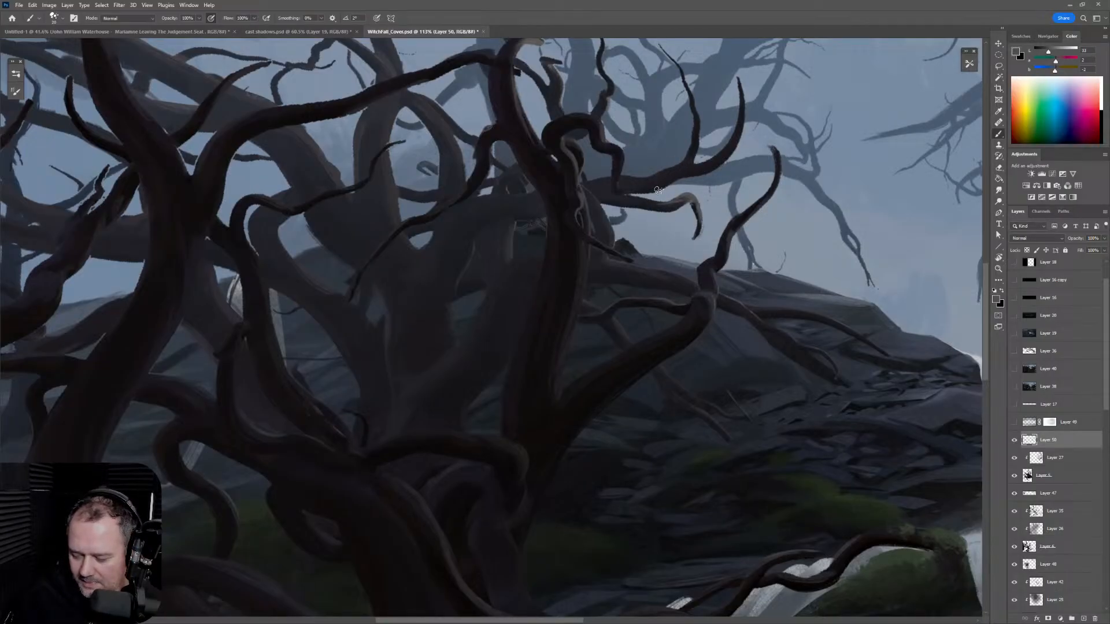
left_click(697, 172, "alt")
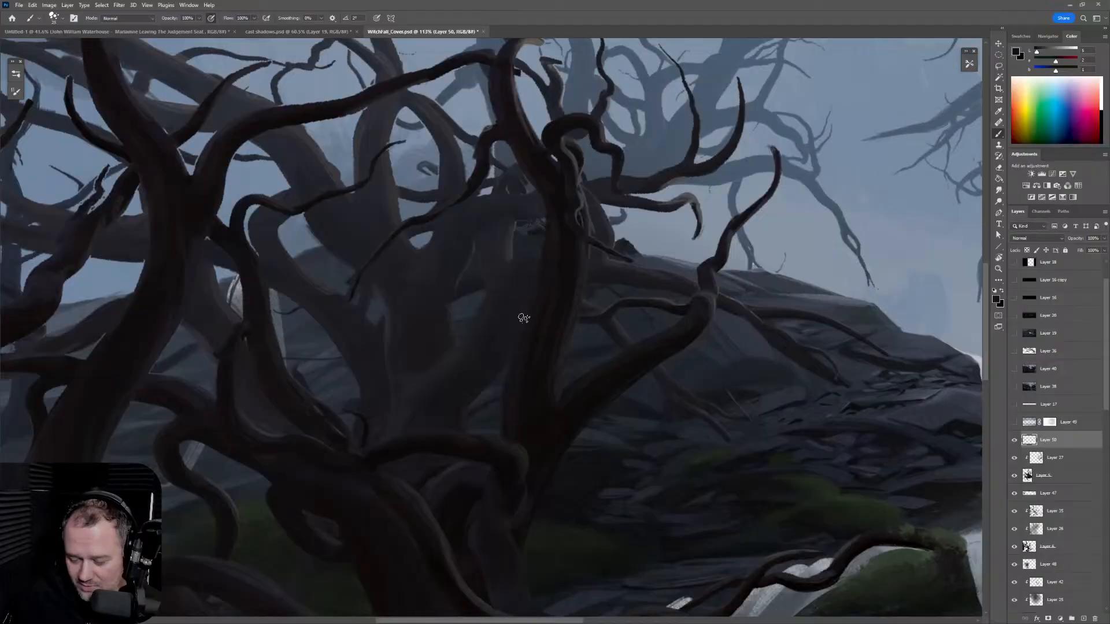
Step: Shade the main upright trunk and the misty trunk behind it with tones sampled from both
left_click(553, 228, "alt")
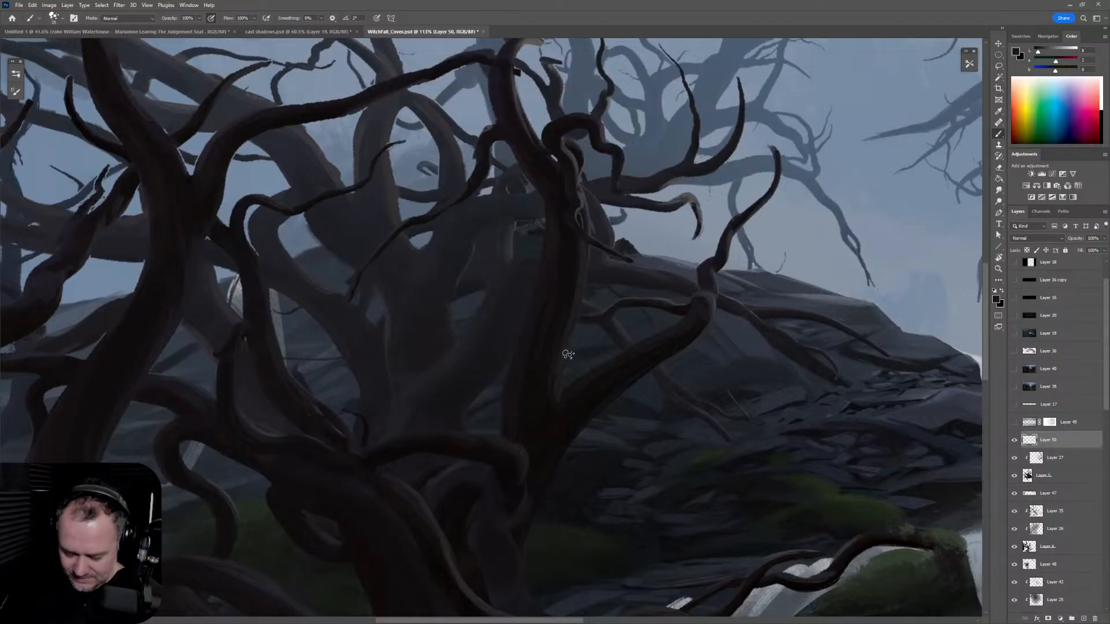
left_click(477, 340, "alt")
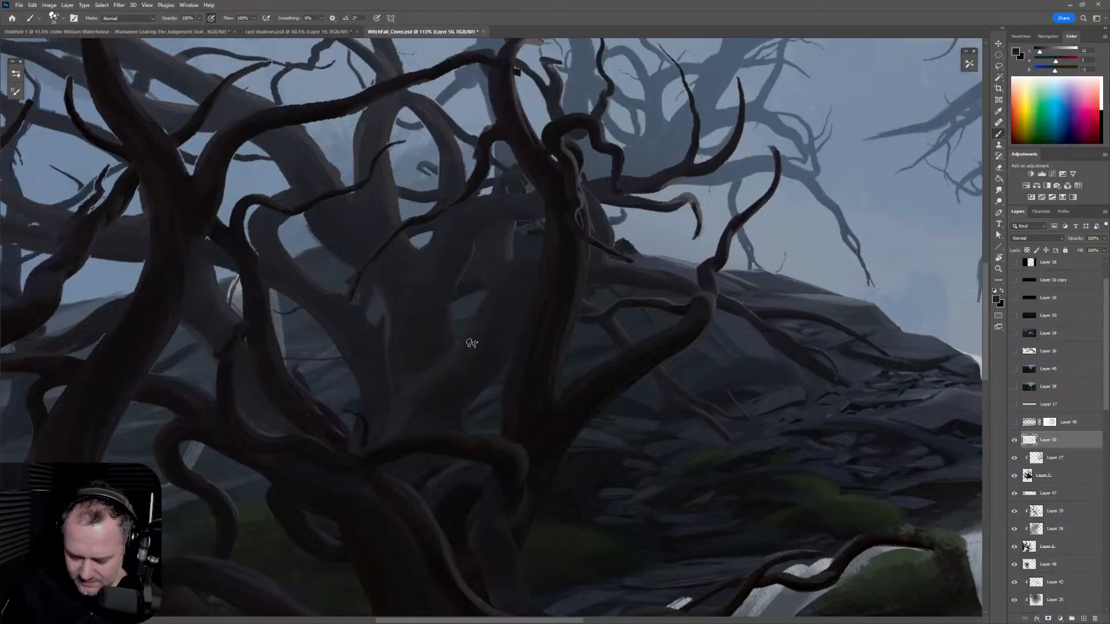
left_click(514, 254, "alt")
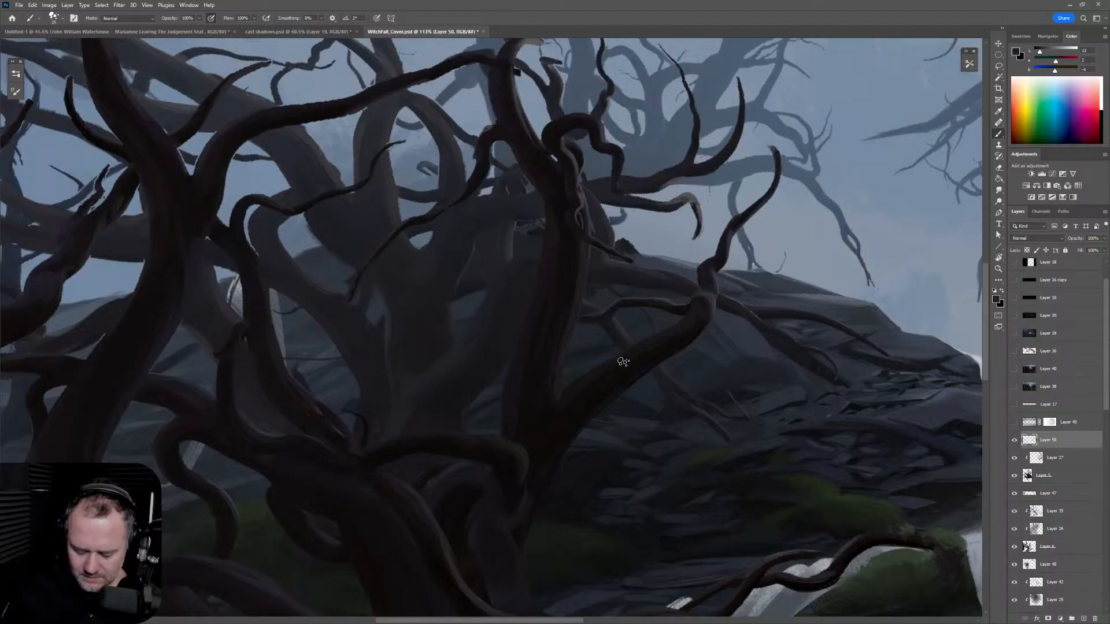
Step: Darken the long arching branch between the two trunks with sampled tones and undo the last stroke
mouse_move(609, 446)
left_mouse_down()
mouse_move(721, 324)
mouse_move(751, 453)
mouse_move(758, 430)
left_mouse_up()
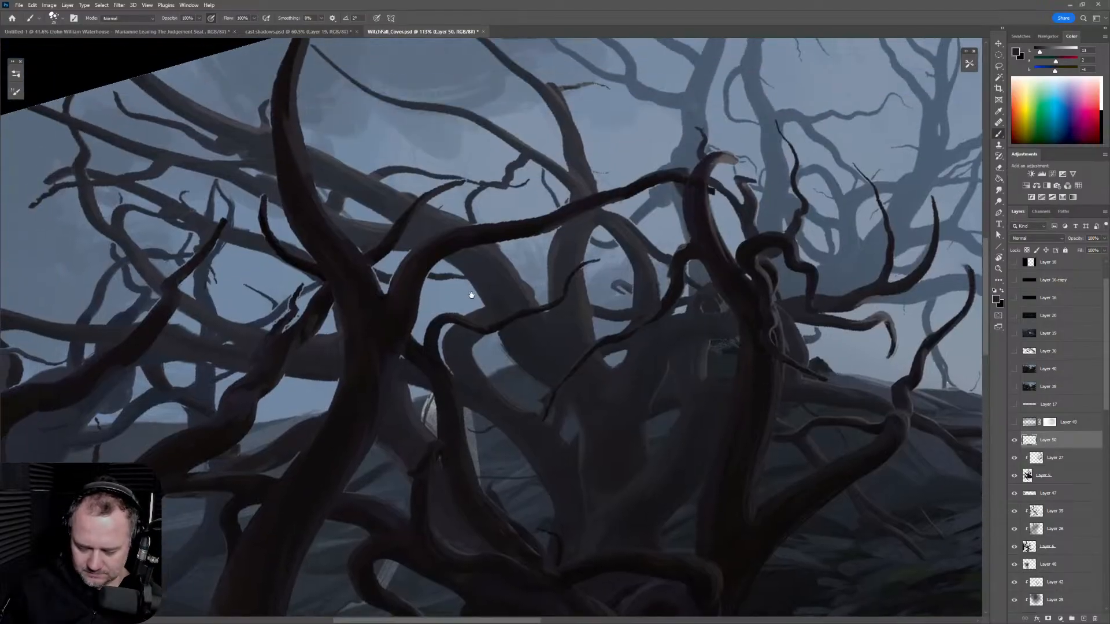
left_click_drag(471, 295, 490, 323)
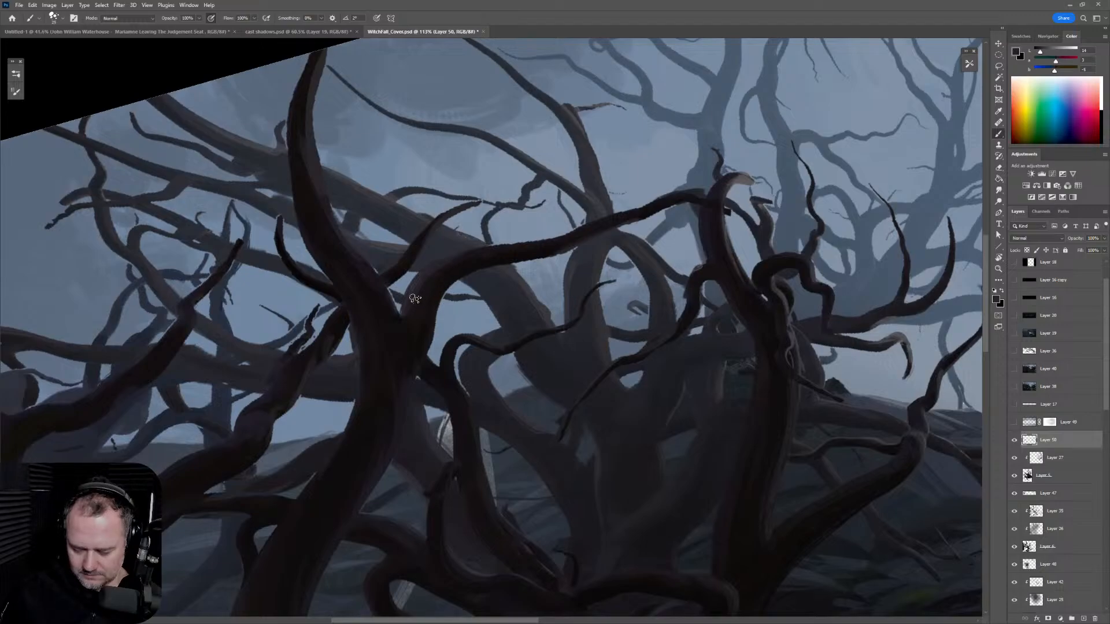
left_click(457, 295, "alt")
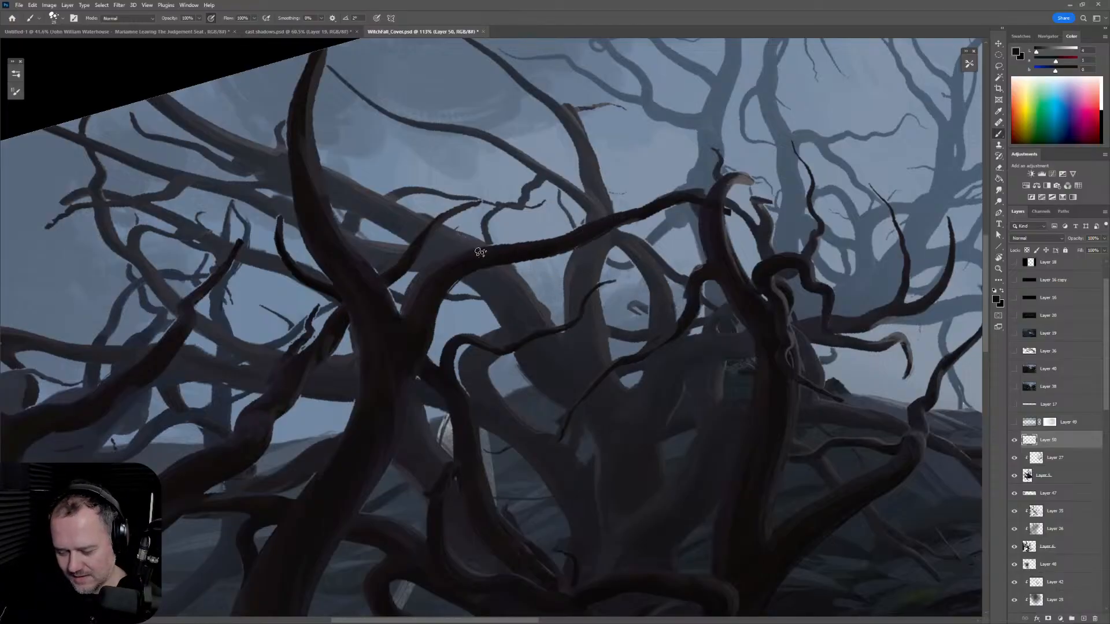
mouse_move(550, 241)
left_mouse_down()
mouse_move(615, 219)
mouse_move(582, 227)
left_mouse_up()
left_click(576, 238, "alt")
key("ctrl+z")
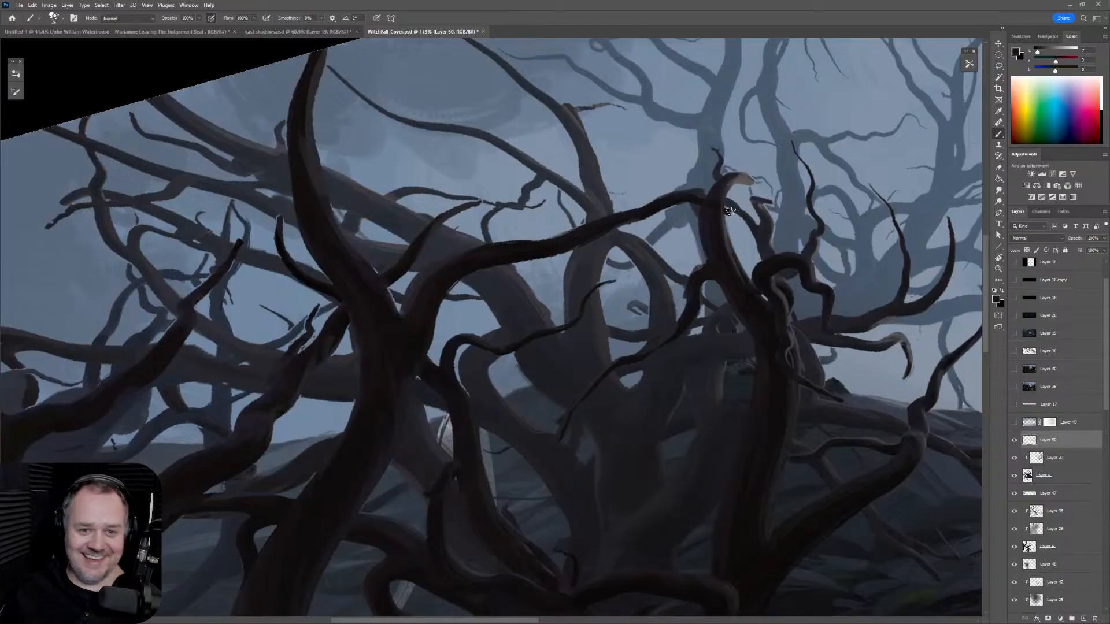
Step: Add lighter gray edge strokes to the arching branch with a smaller brush, and touch up the wavy looping branch in a sampled dark tone
left_click(726, 178, "alt")
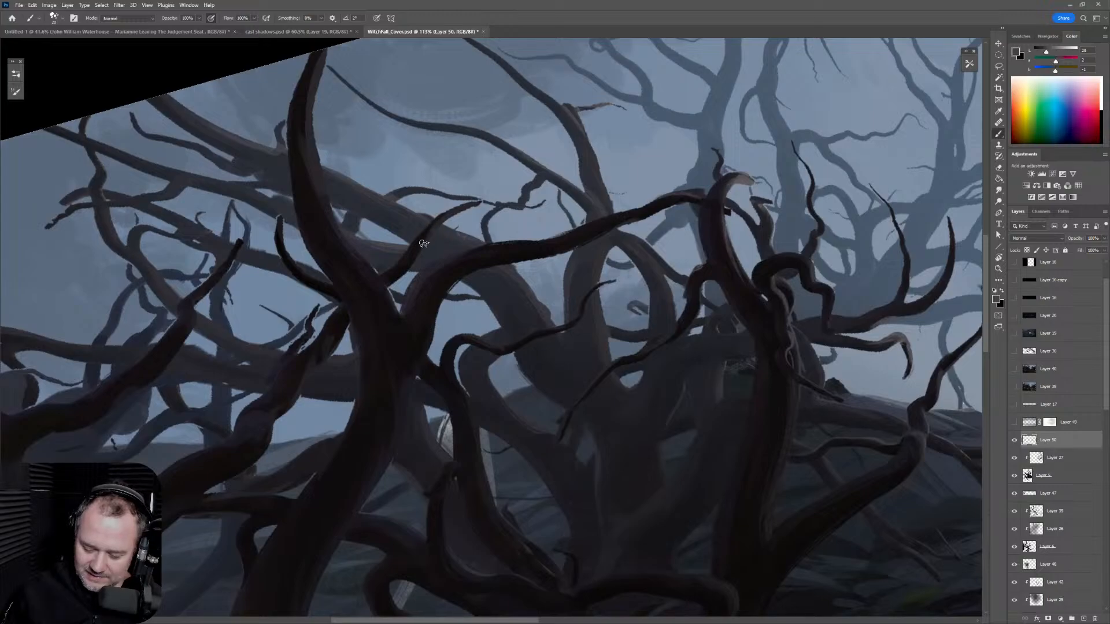
key("bracketleft")
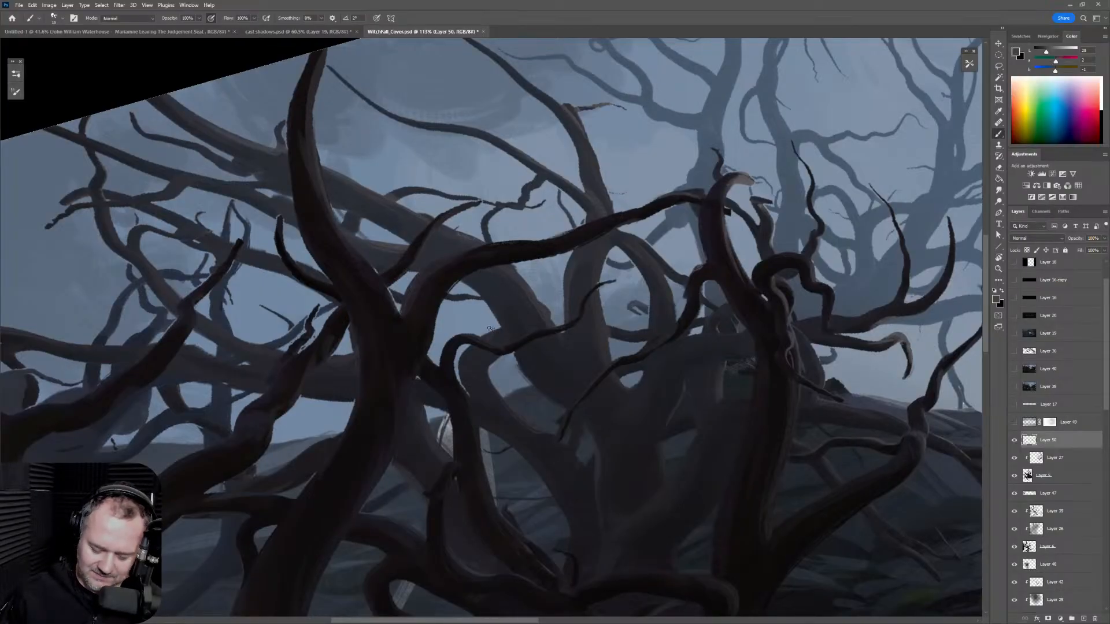
left_click_drag(849, 298, 758, 190)
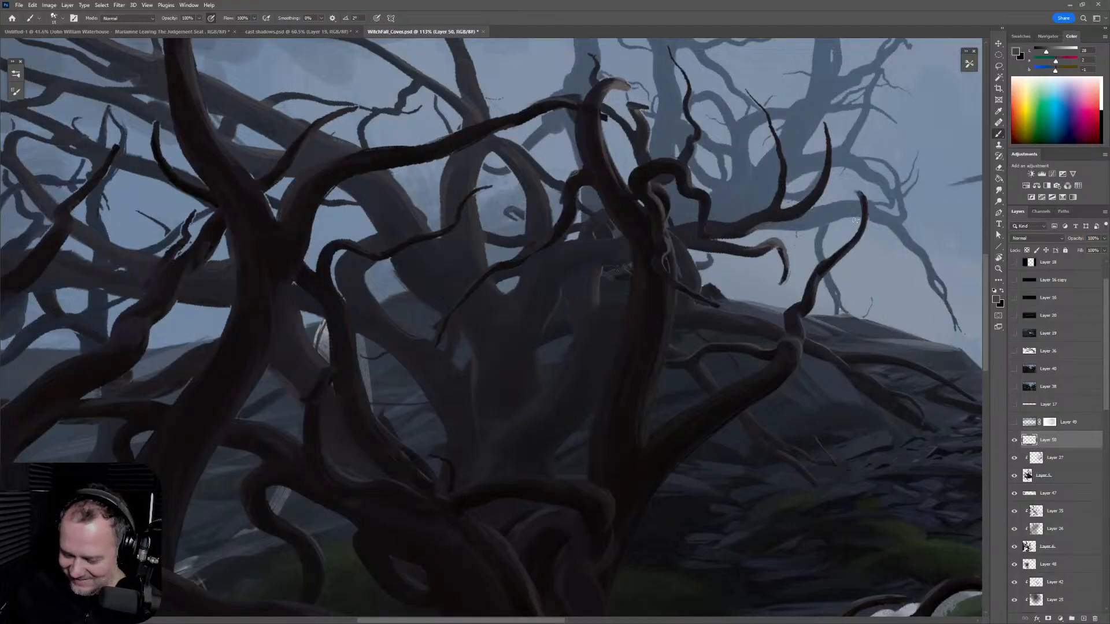
left_click(755, 217, "alt")
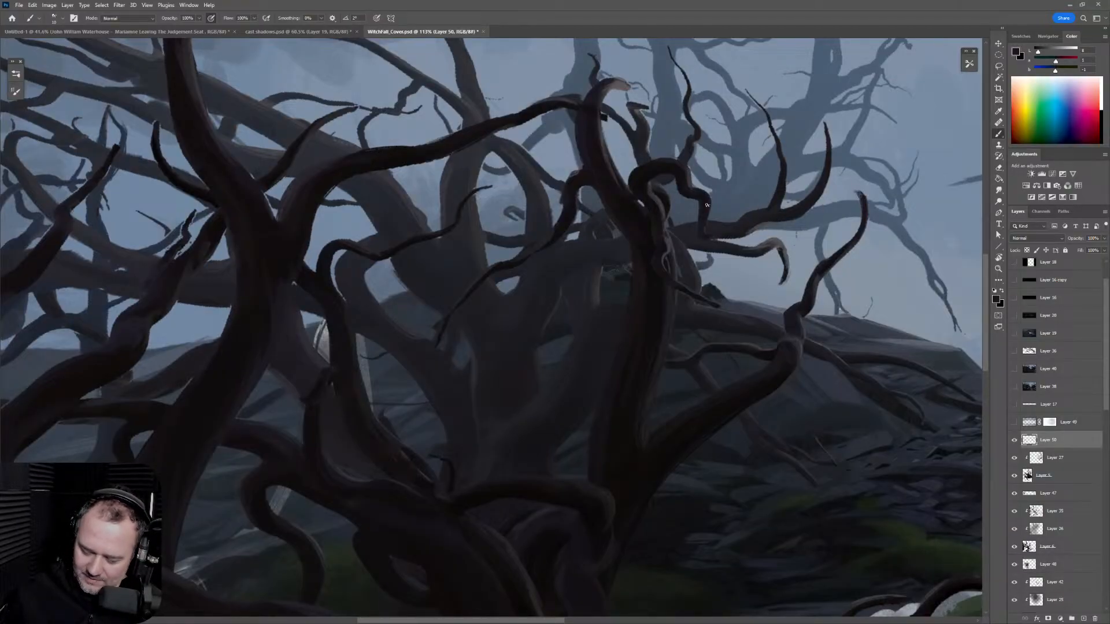
Step: Smooth the upper edge of the thick diagonal branch on the far-left tree with a sampled dark tone
mouse_move(533, 393)
left_mouse_down()
mouse_move(662, 307)
mouse_move(785, 283)
left_mouse_up()
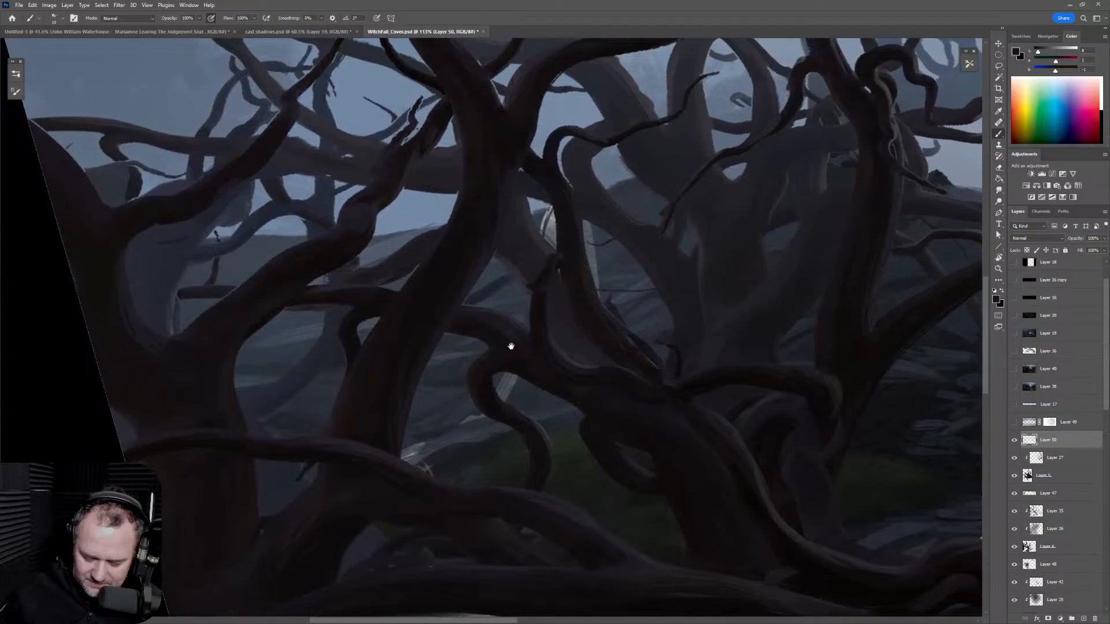
left_click_drag(528, 342, 776, 288)
left_click_drag(529, 215, 584, 215)
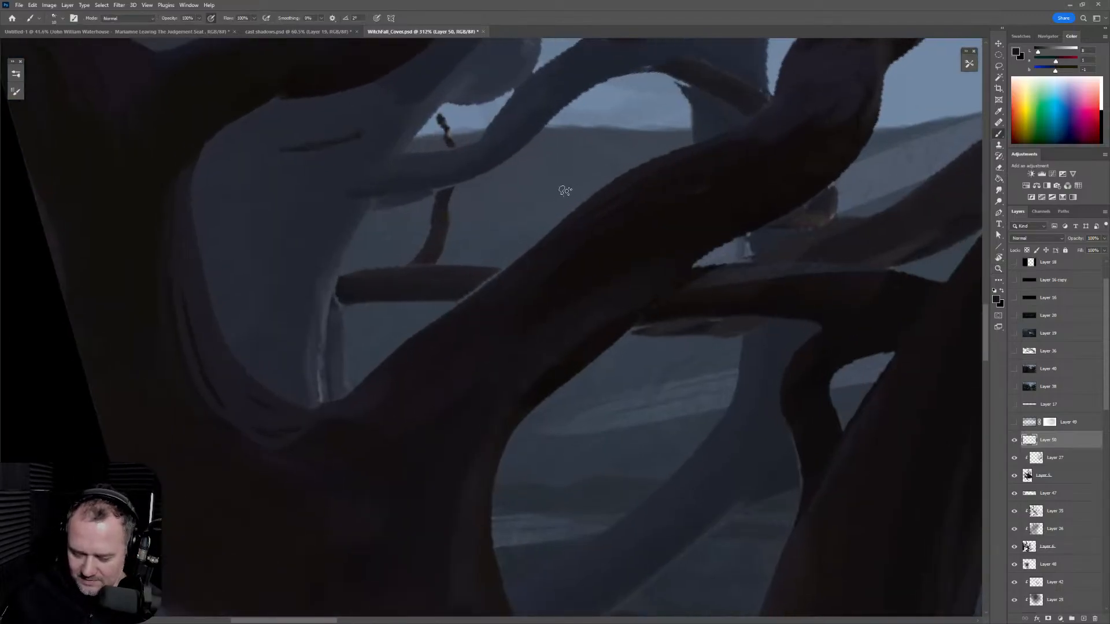
left_click(452, 327, "alt")
left_click_drag(633, 159, 740, 133)
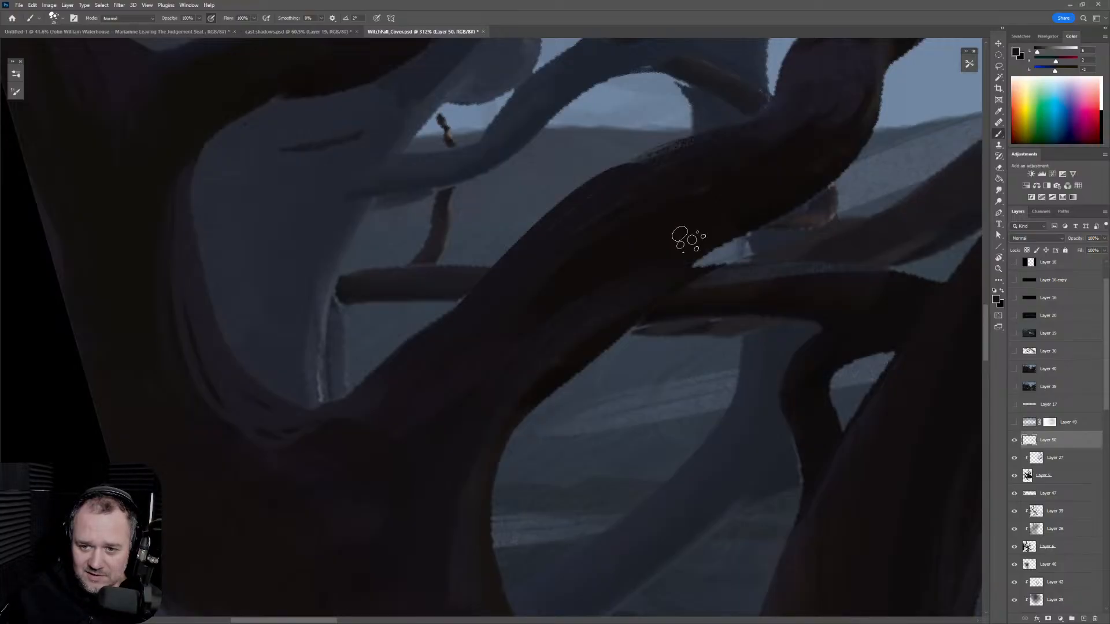
Step: Shade the upper bend of the far-left tree's diagonal branch with a tone sampled from it
key("z")
mouse_move(727, 161)
left_mouse_down()
mouse_move(690, 212)
mouse_move(739, 191)
mouse_move(723, 219)
left_mouse_up()
key("b")
left_click(783, 179, "alt")
left_click_drag(782, 181, 721, 220)
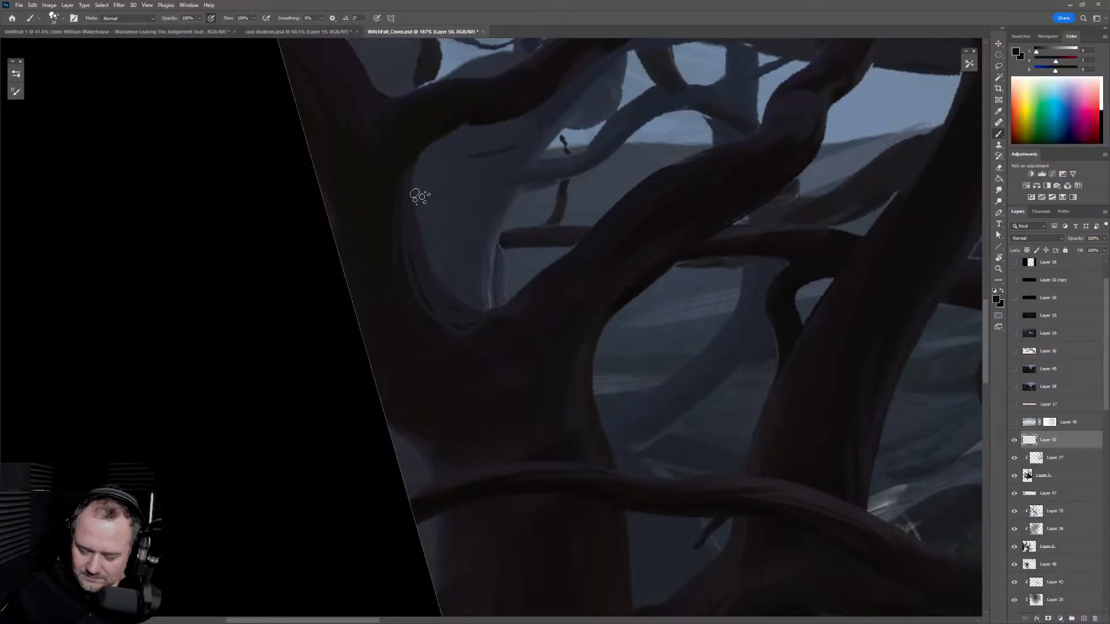
Step: Paste the classical painting of working women over the straightened canvas as a reference, examine its brushwork closely, and delete its layer
mouse_move(377, 7)
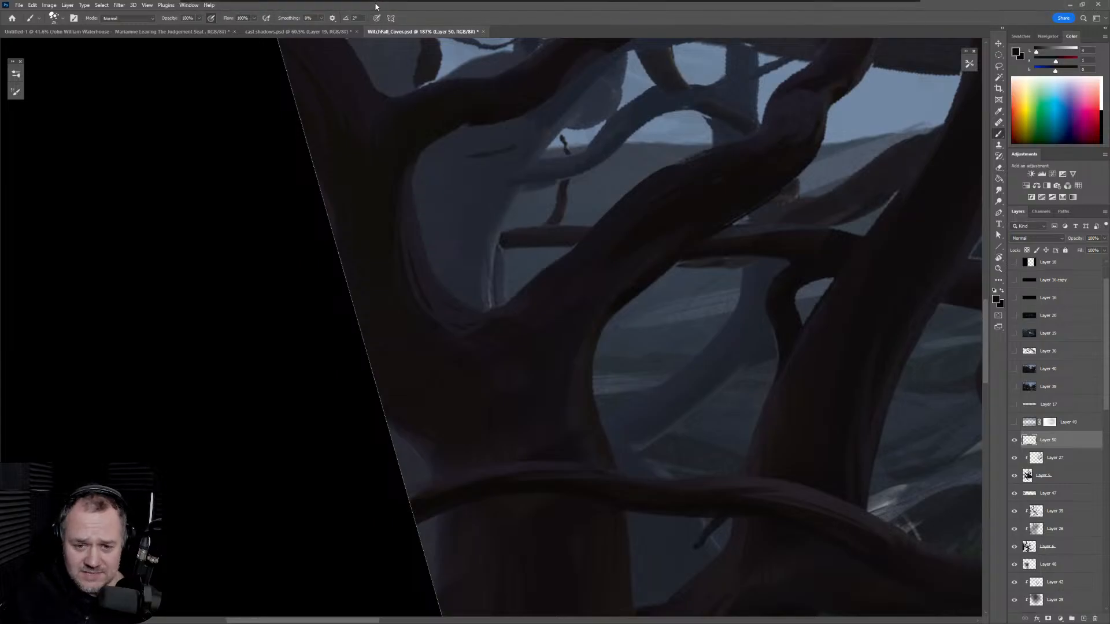
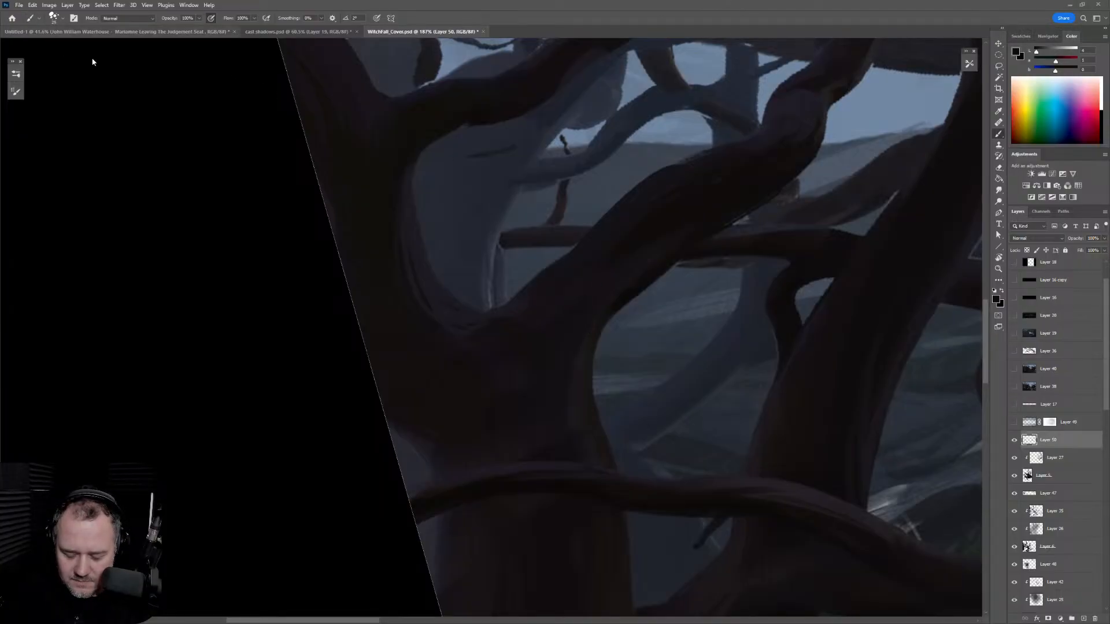
left_click_drag(565, 248, 507, 247)
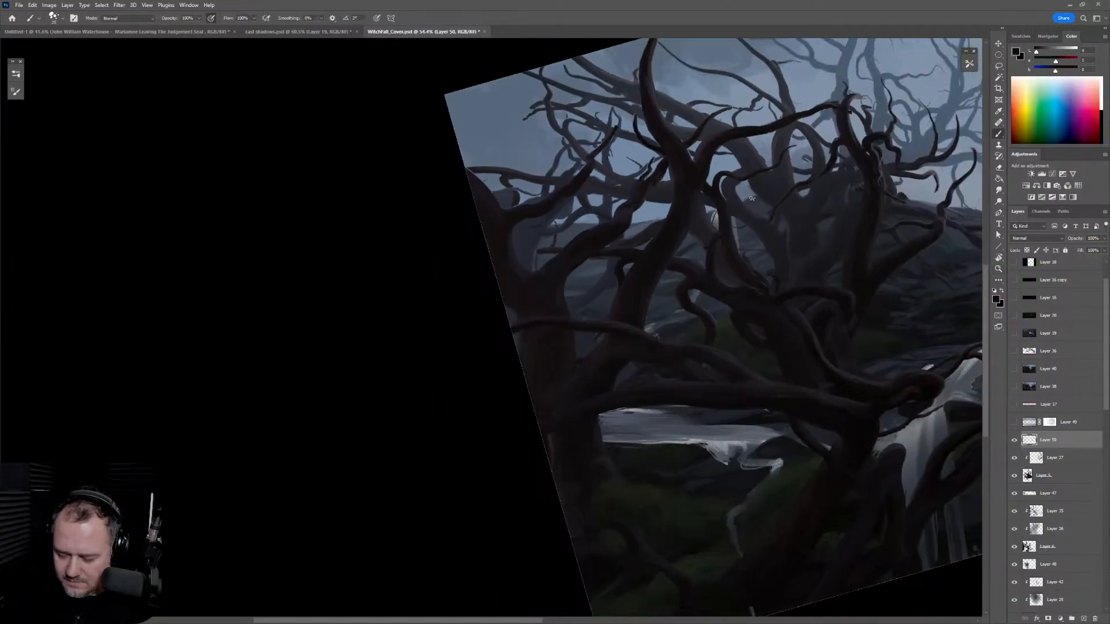
key("r")
left_click_drag(752, 198, 416, 249)
left_click_drag(547, 279, 540, 279)
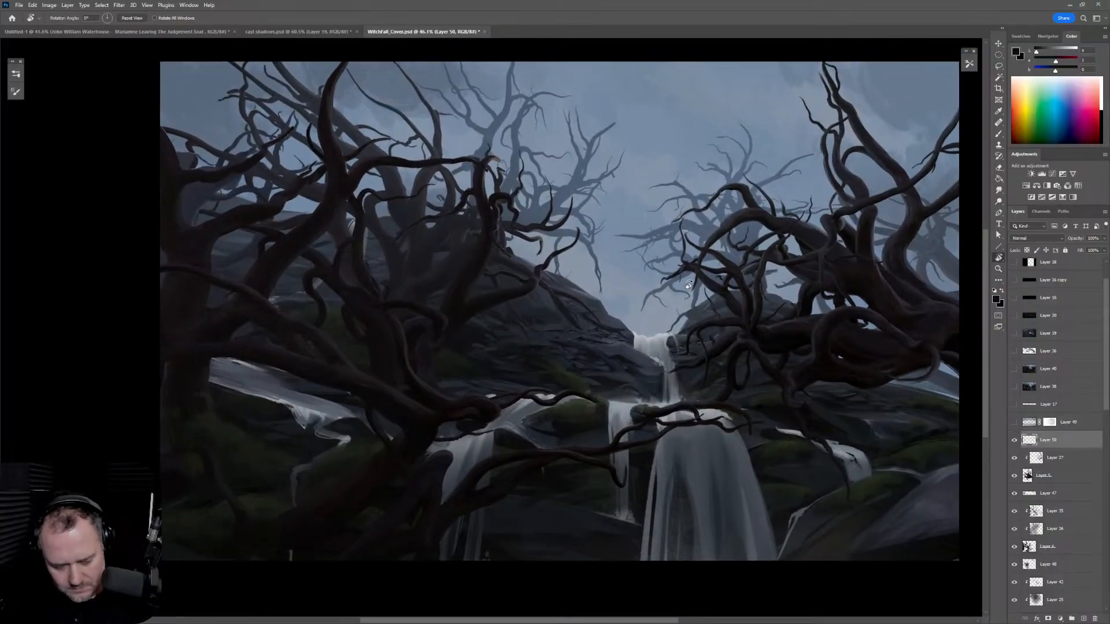
key("ctrl+v")
key("z")
left_click_drag(593, 294, 625, 295)
left_click_drag(737, 329, 719, 289)
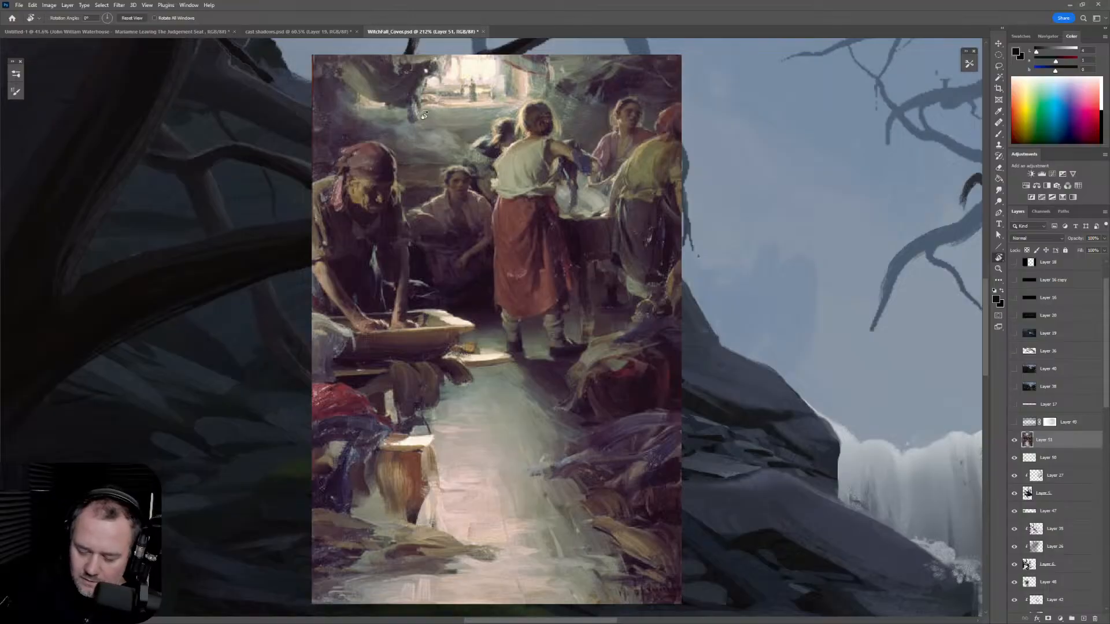
key("b")
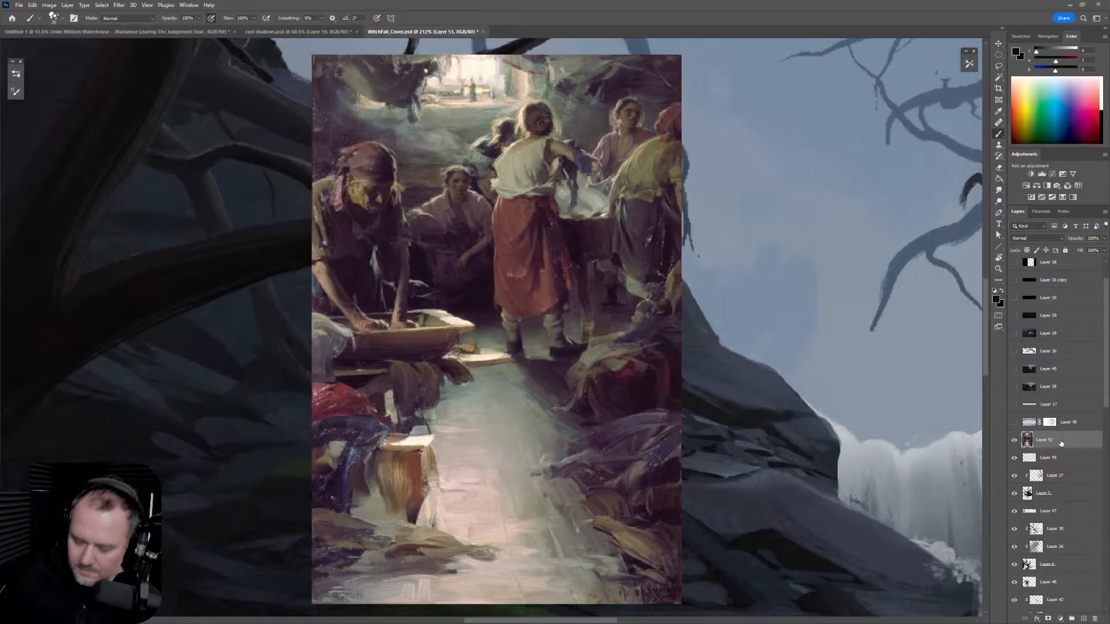
key("Delete")
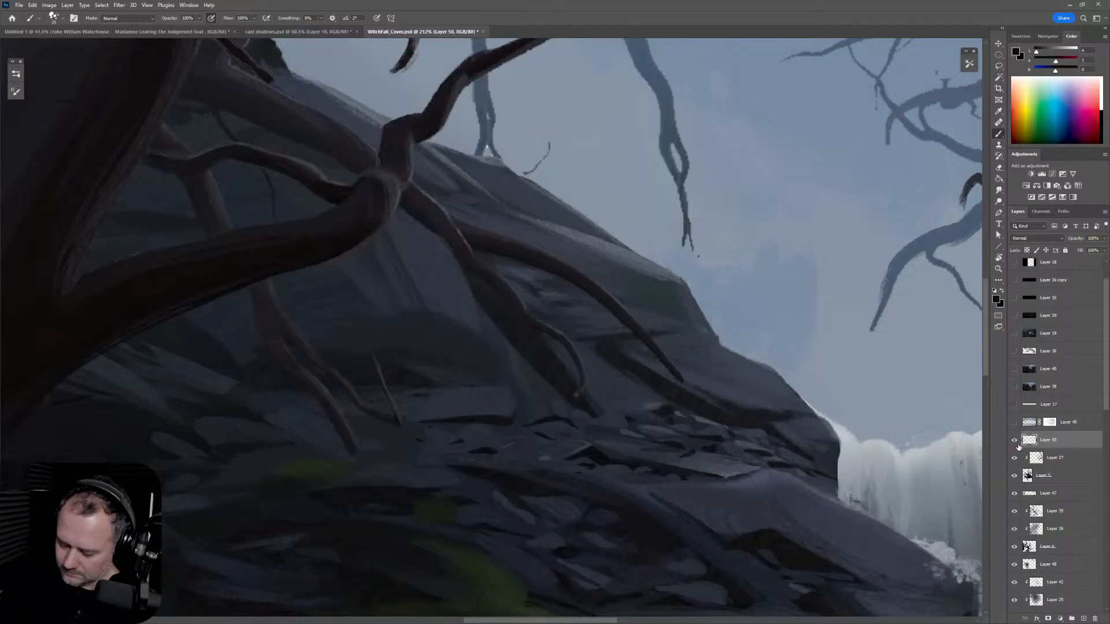
Step: Add shading and lighter edges to the branches running down the rock slope from the knot, using sampled tones
left_click(416, 217, "alt")
left_click(463, 237, "alt")
left_click(433, 201, "alt")
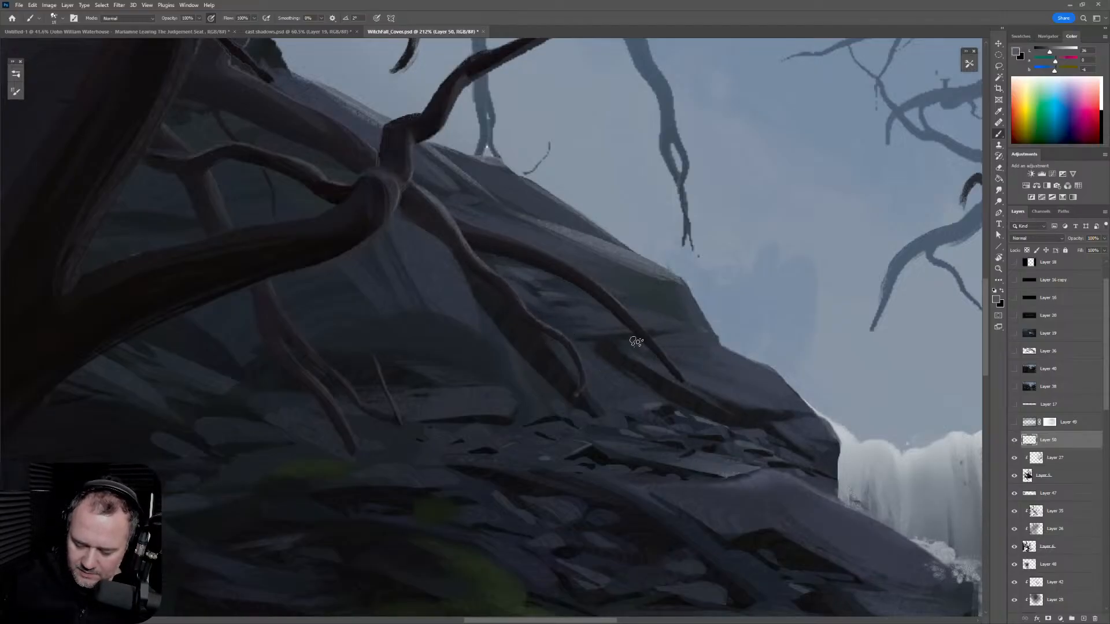
Step: Refine the dark sides and light rims of the long slope branches from a rotated view, varying the brush size
key("r")
left_click_drag(763, 328, 431, 268)
left_click(429, 275, "alt")
key("bracketright")
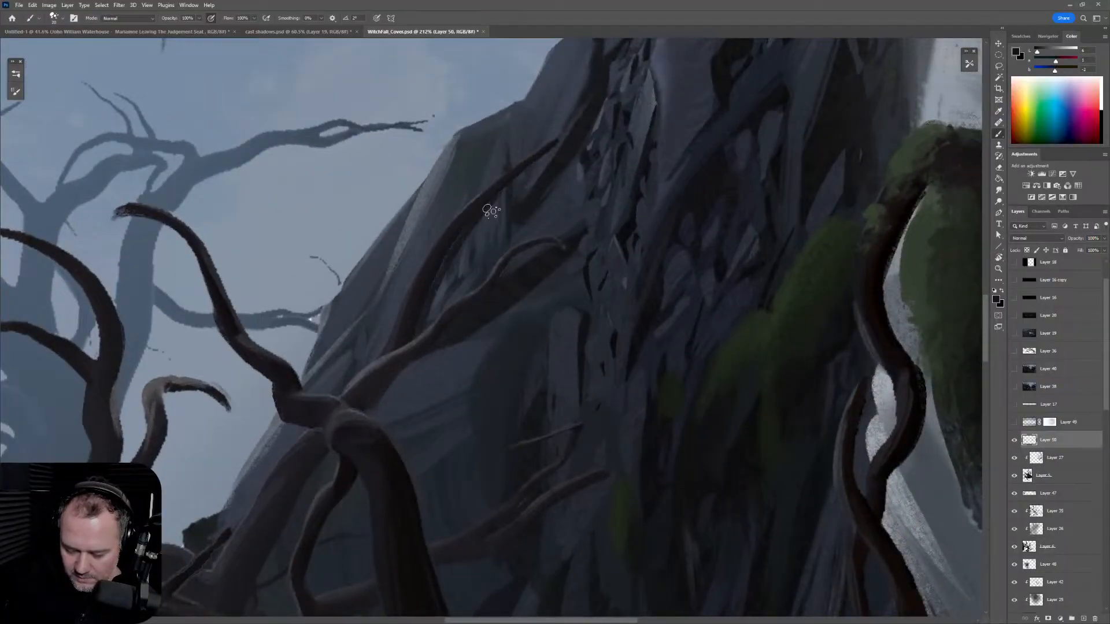
key("bracketleft")
left_click(467, 205, "alt")
key("bracketleft")
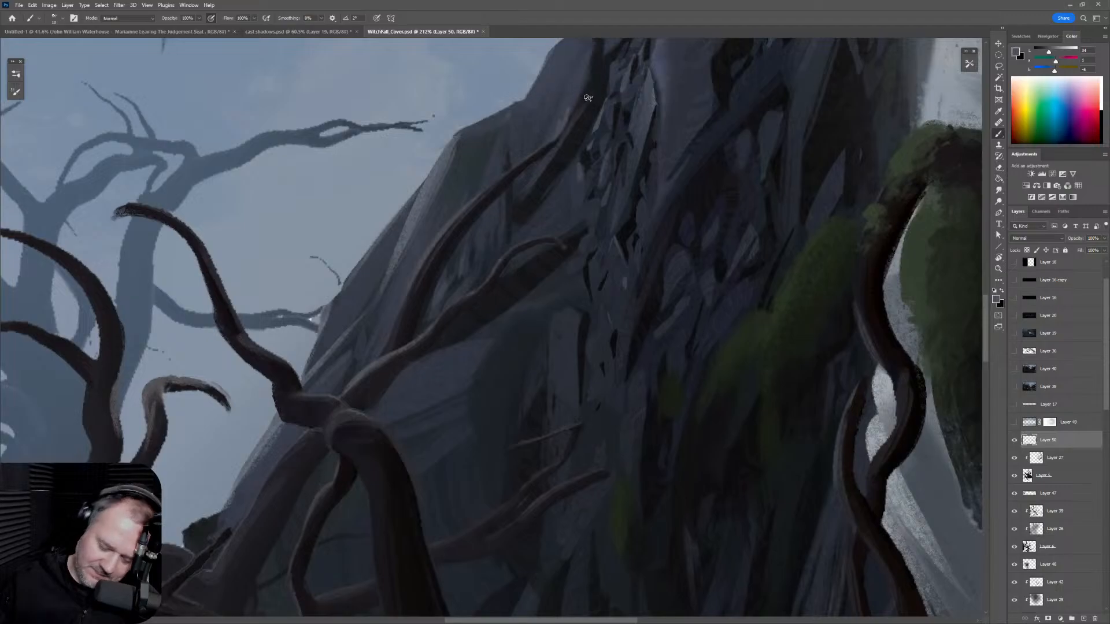
Step: Clean up the edges of the upturned branch above the slope knot from a rotated view, using sampled sky and bark tones
key("r")
left_click_drag(617, 90, 632, 361)
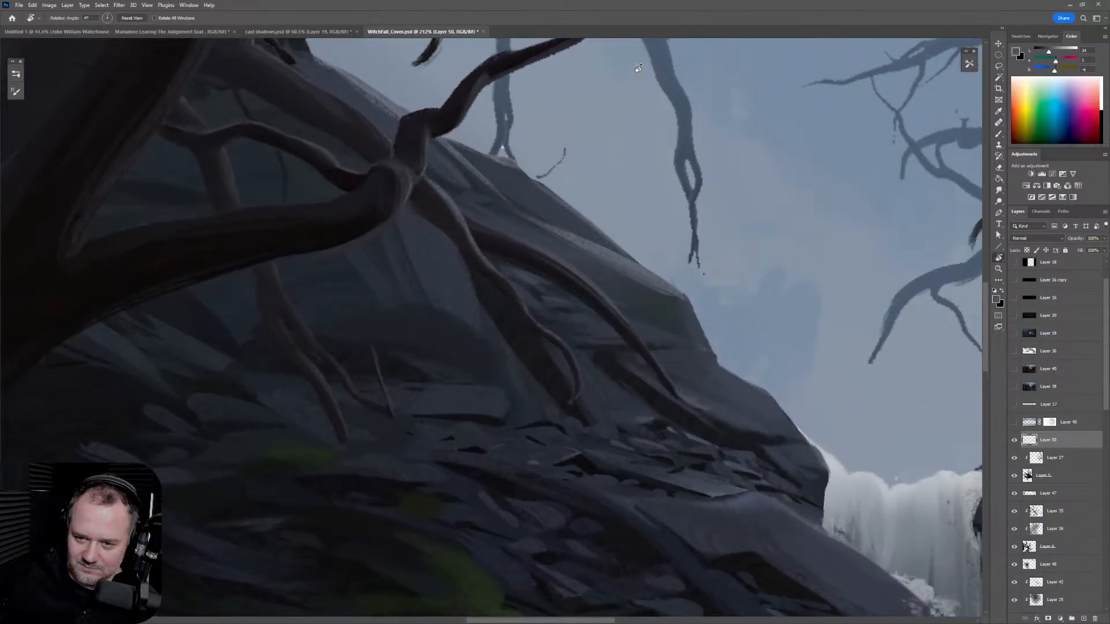
left_click_drag(572, 84, 613, 223)
key("b")
left_click(538, 225, "alt")
mouse_move(624, 173)
left_mouse_down()
mouse_move(542, 228)
mouse_move(607, 200)
mouse_move(545, 225)
mouse_move(588, 210)
mouse_move(646, 162)
mouse_move(546, 223)
mouse_move(637, 161)
mouse_move(606, 191)
mouse_move(637, 168)
mouse_move(623, 187)
mouse_move(584, 206)
mouse_move(652, 150)
mouse_move(566, 216)
mouse_move(655, 141)
mouse_move(638, 163)
mouse_move(650, 131)
mouse_move(552, 211)
left_mouse_up()
left_click(630, 154, "alt")
left_click(595, 177, "alt")
key("ctrl+z")
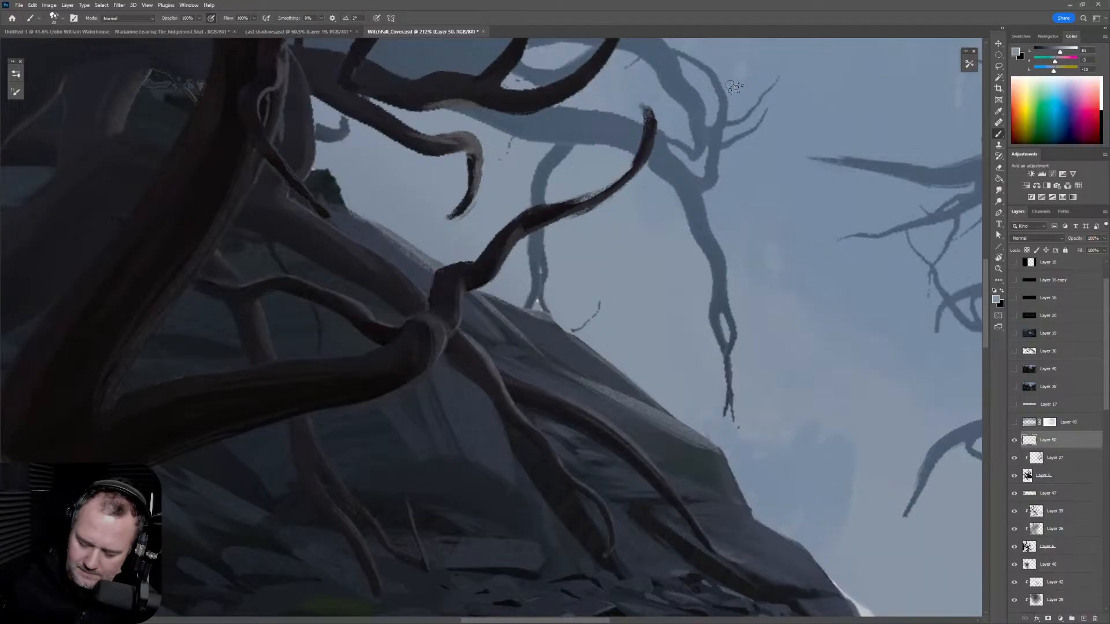
mouse_move(645, 139)
left_mouse_down()
mouse_move(587, 208)
mouse_move(649, 159)
left_mouse_up()
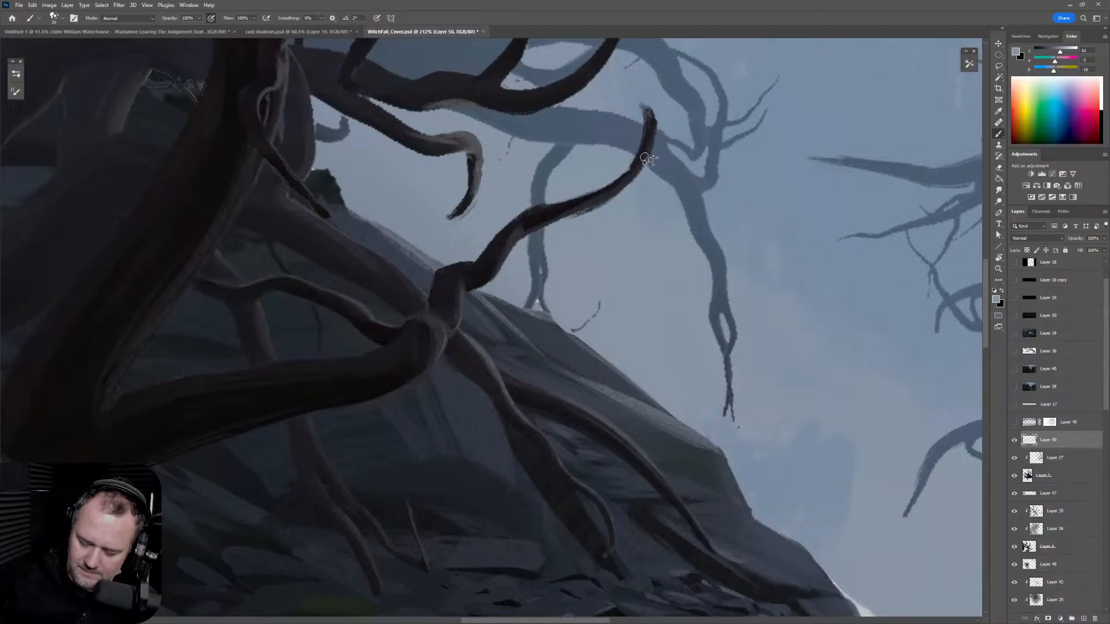
Step: Soften and thin the hazy background tree's trunk and hanging branches with tones sampled from them, using a smaller brush
left_click(687, 185, "alt")
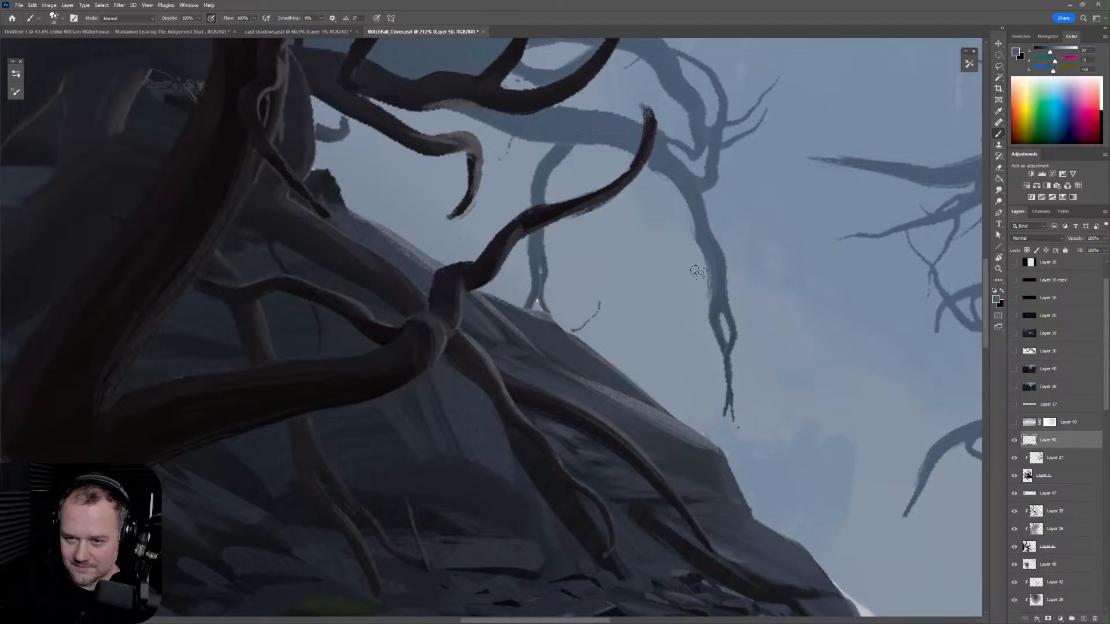
left_click(714, 300, "alt")
left_click_drag(713, 300, 717, 335)
key("[")
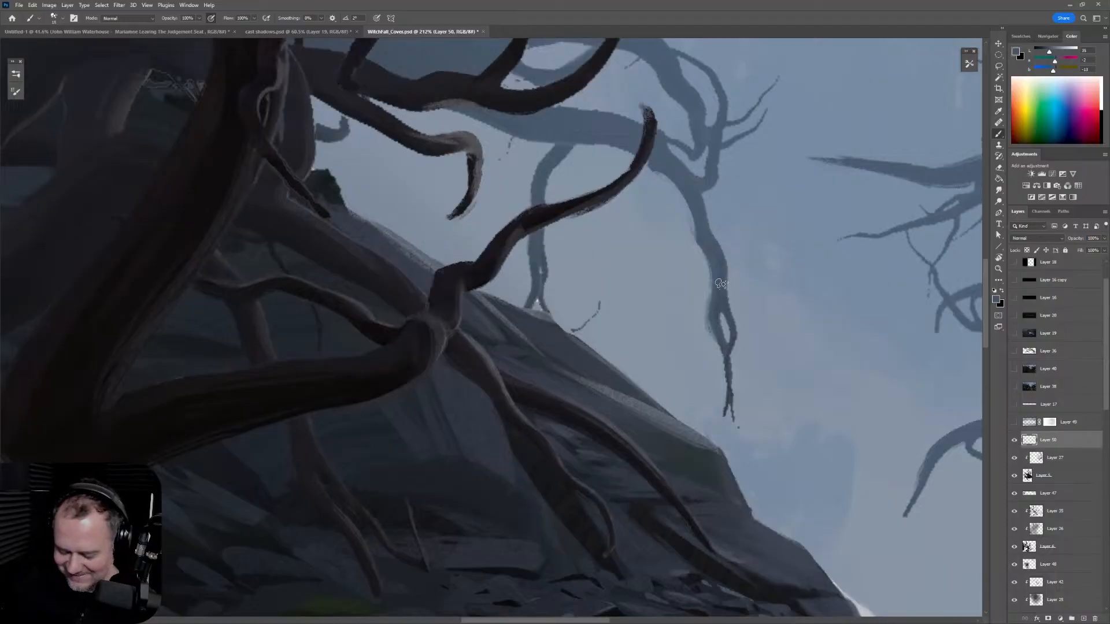
left_click(544, 172, "alt")
left_click_drag(550, 150, 531, 201)
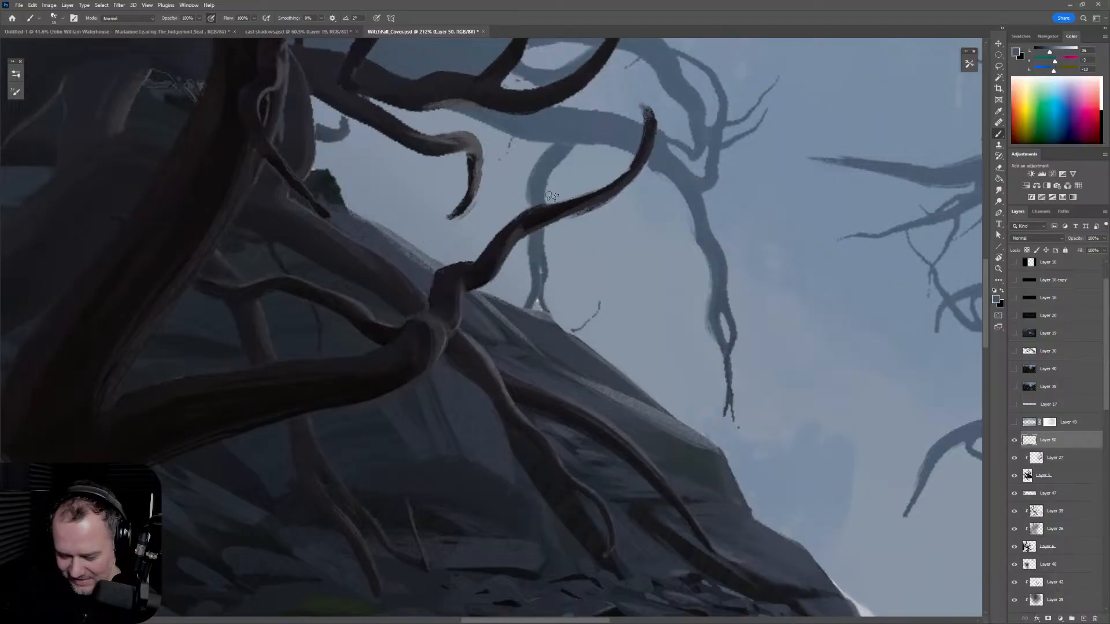
left_click(546, 151, "alt")
left_click_drag(549, 149, 529, 201)
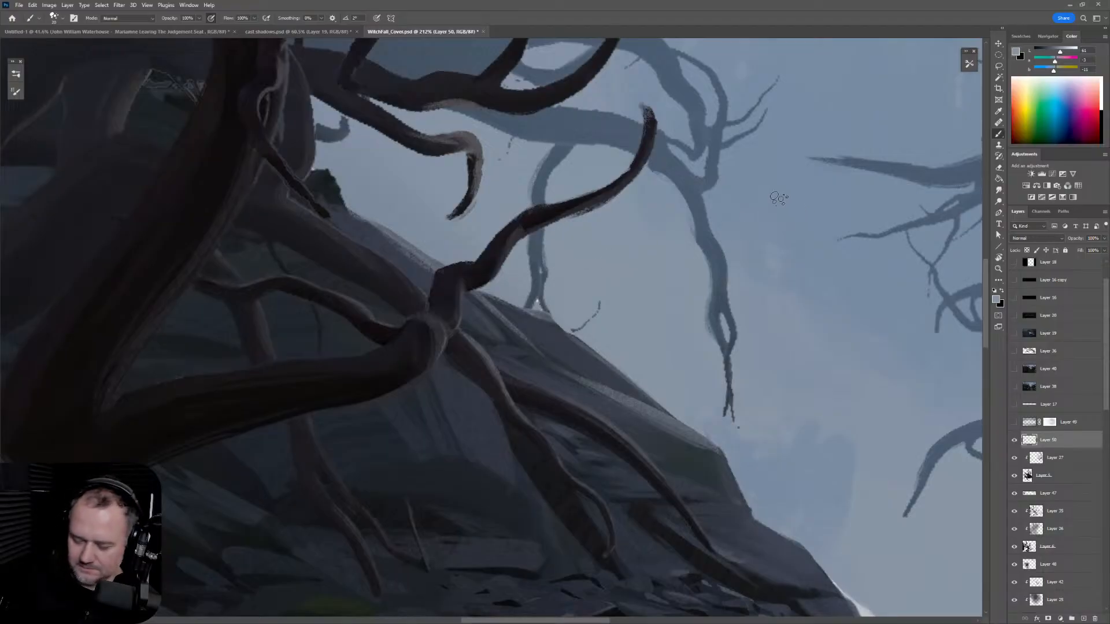
key("r")
mouse_move(710, 207)
left_mouse_down()
mouse_move(559, 88)
mouse_move(309, 203)
left_mouse_up()
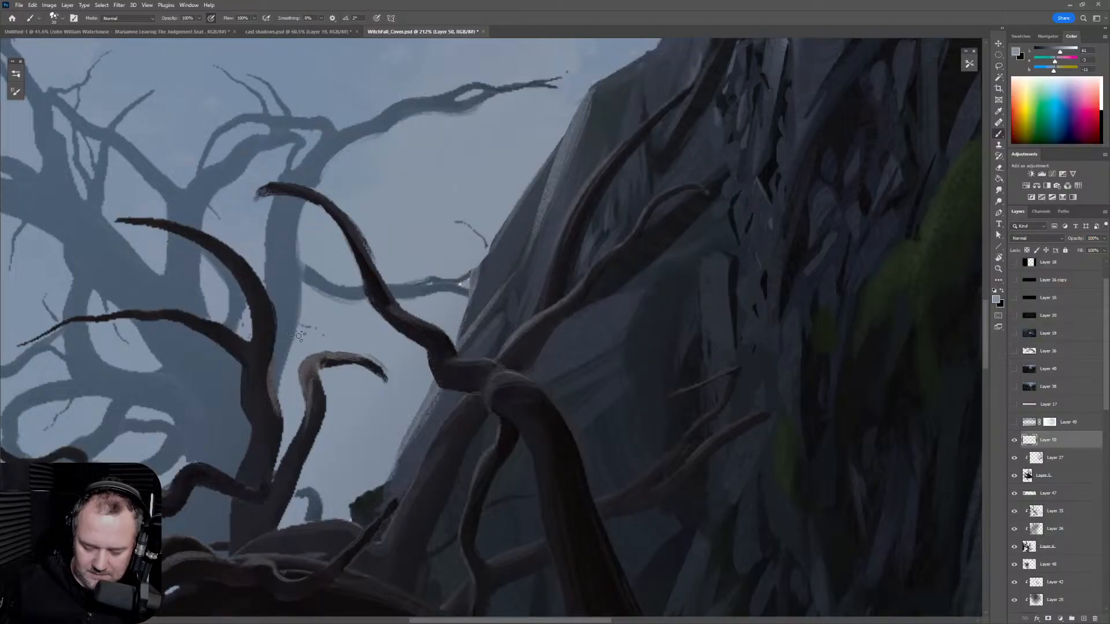
left_click(279, 225, "alt")
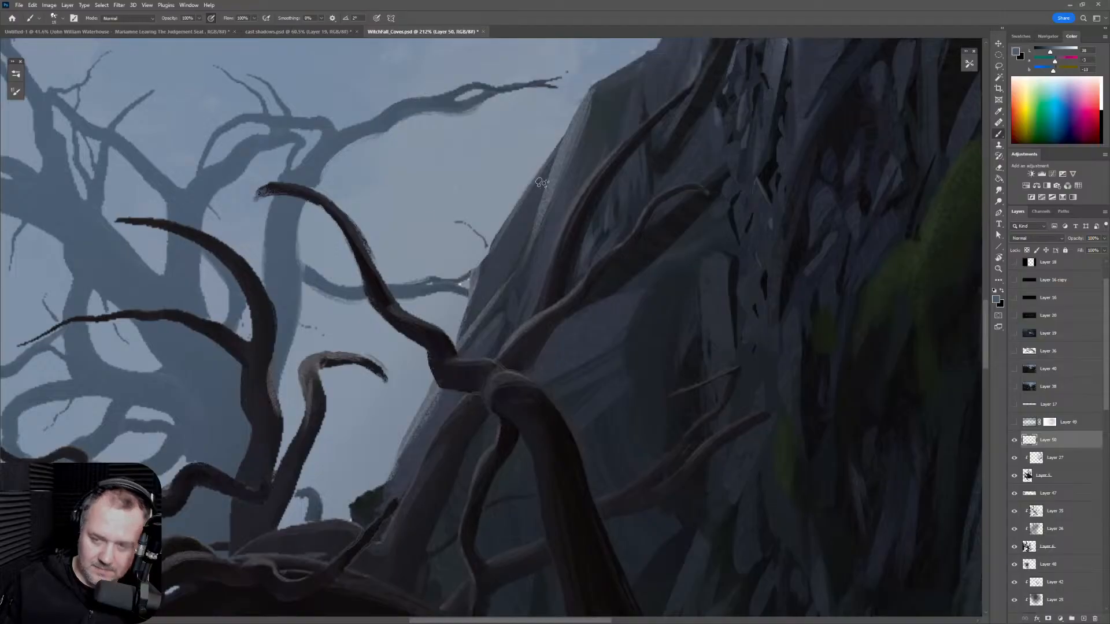
Step: Straighten the canvas and paste the colorful pink slime monster illustration over it as a reference
key("r")
key("ctrl+minus")
key("ctrl+minus")
key("ctrl+minus")
left_click_drag(567, 179, 667, 495)
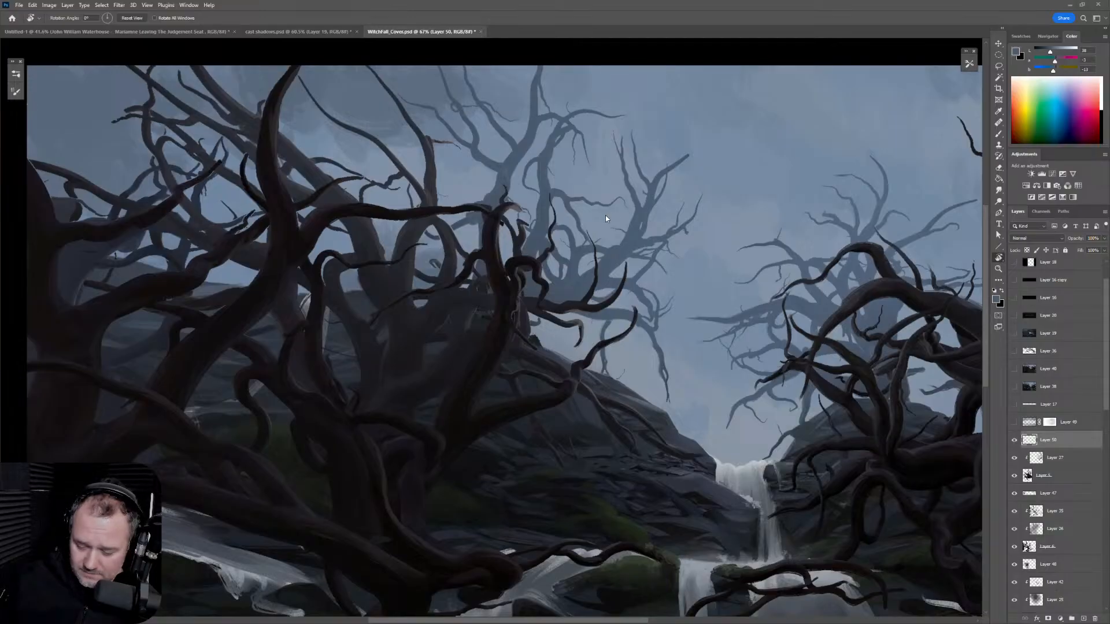
key("ctrl+v")
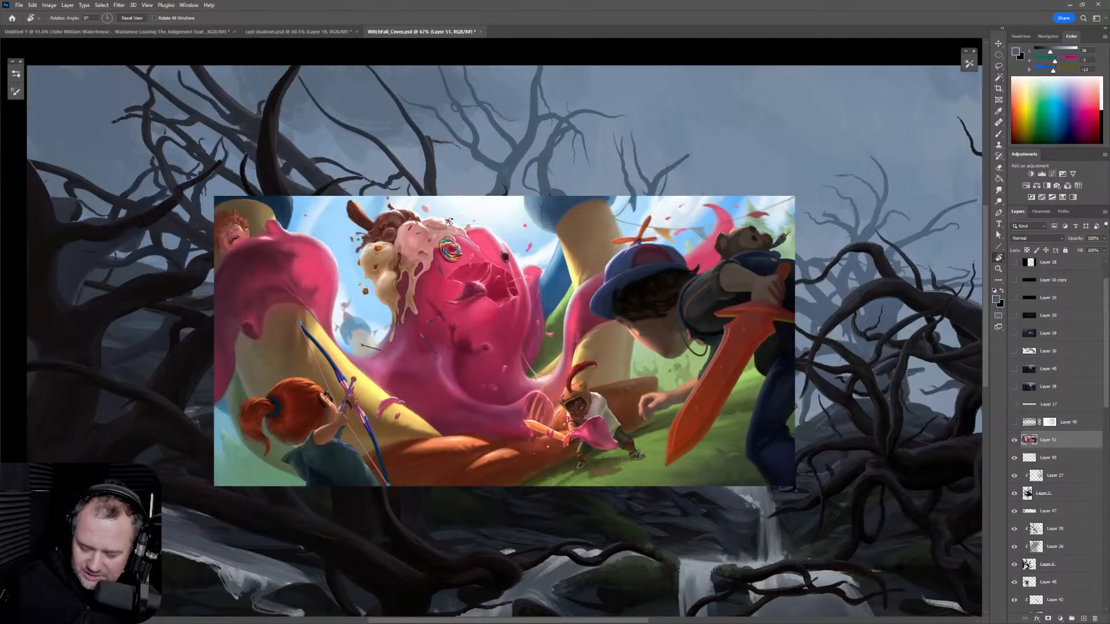
scroll(467, 209, "up", 4)
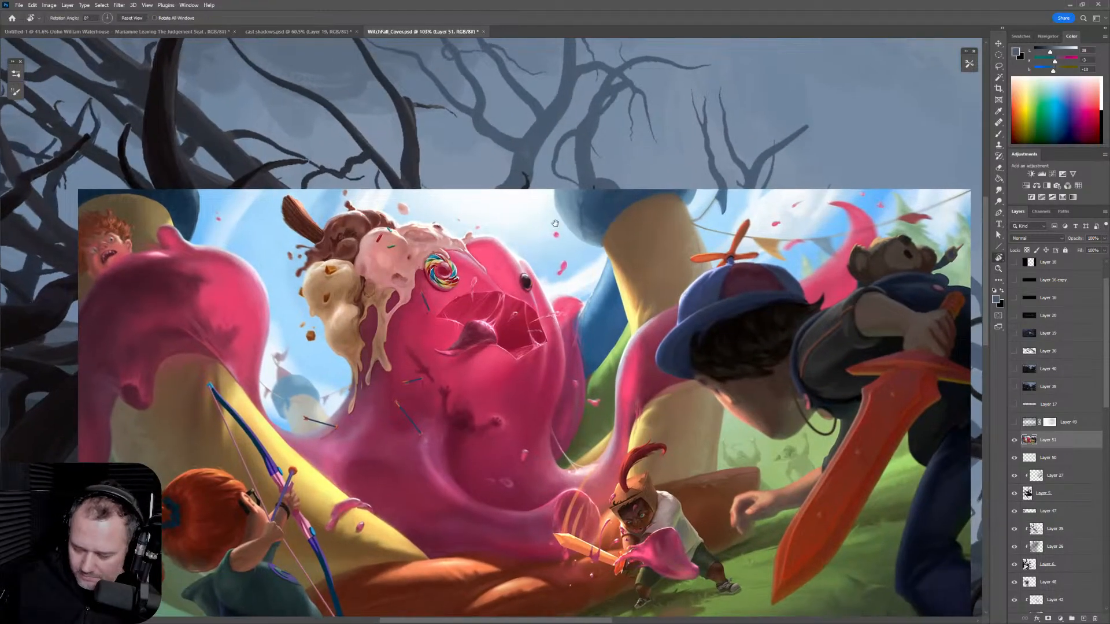
scroll(537, 218, "down", 2)
scroll(569, 173, "up", 2)
left_click_drag(569, 174, 604, 159)
key("z")
key("r")
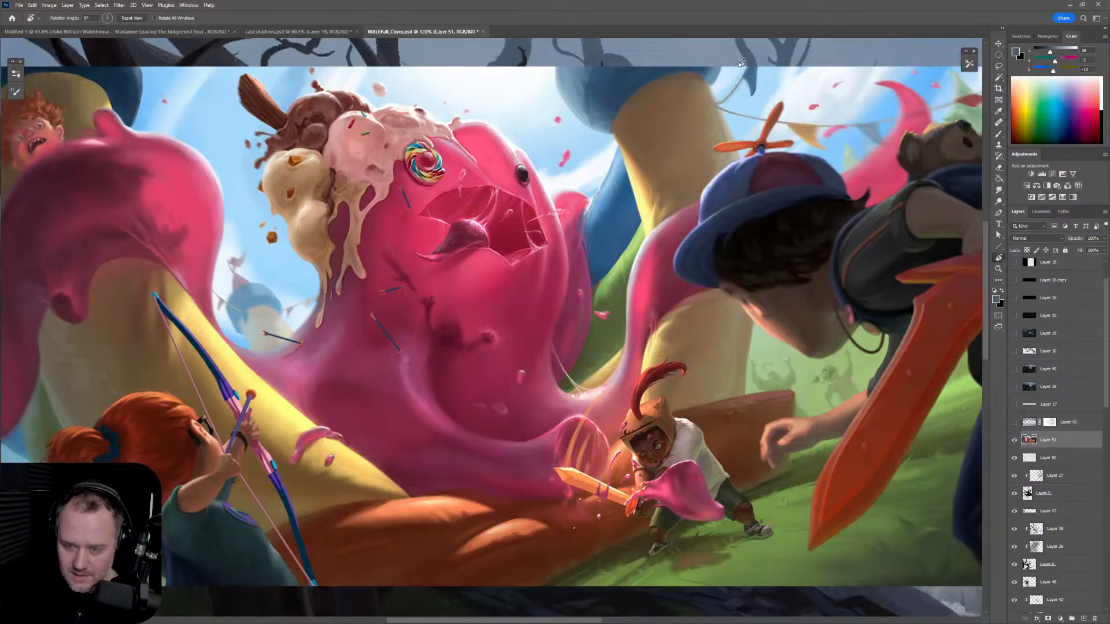
key("z")
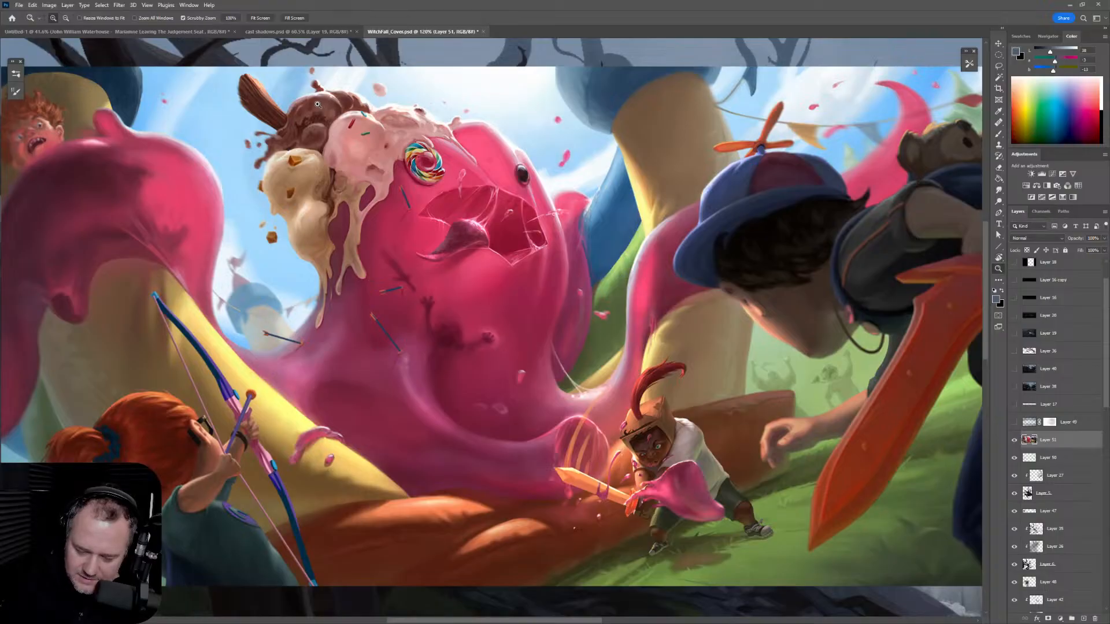
Step: Examine the rendering of the ice cream scoops, lollipop and mouth on the pink monster up close
left_click_drag(319, 105, 359, 120)
key("r")
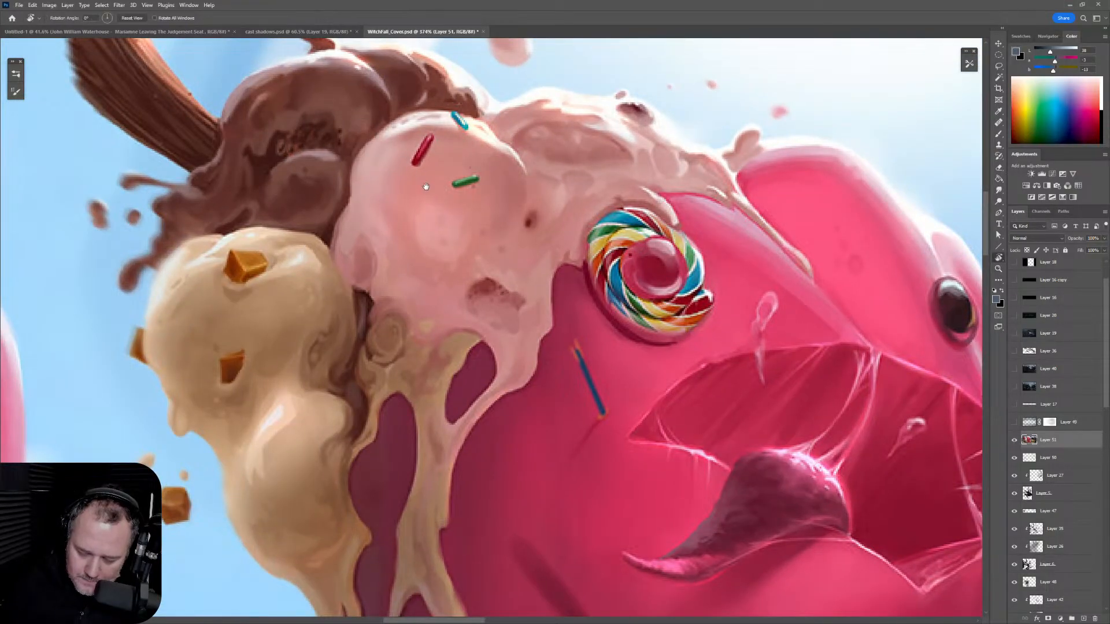
left_click_drag(424, 185, 488, 174)
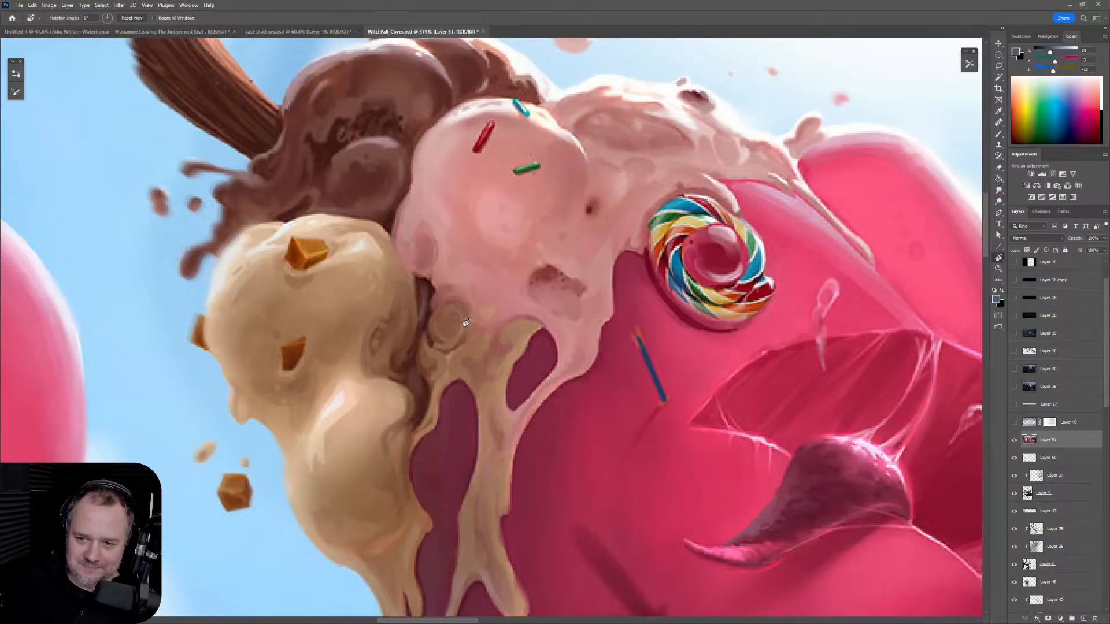
left_click_drag(575, 313, 473, 322)
left_click_drag(650, 348, 532, 277)
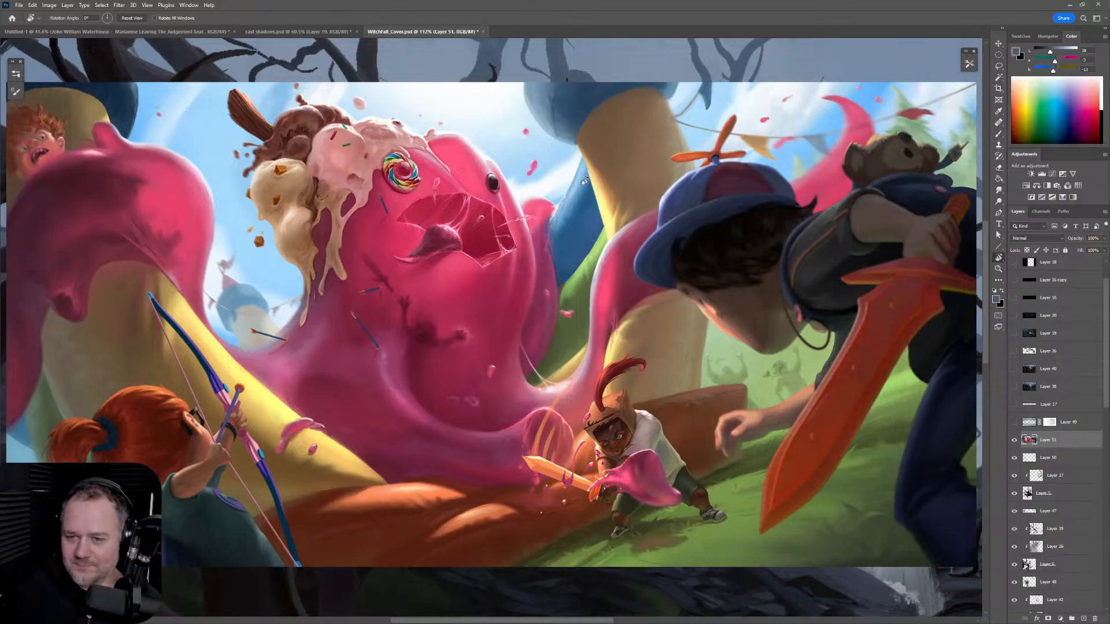
Step: Examine the blurred silhouettes of the swallowed figure and sword inside the pink monster's body
key("z")
left_click_drag(438, 338, 480, 334)
key("r")
left_click_drag(478, 264, 725, 346)
key("z")
key("r")
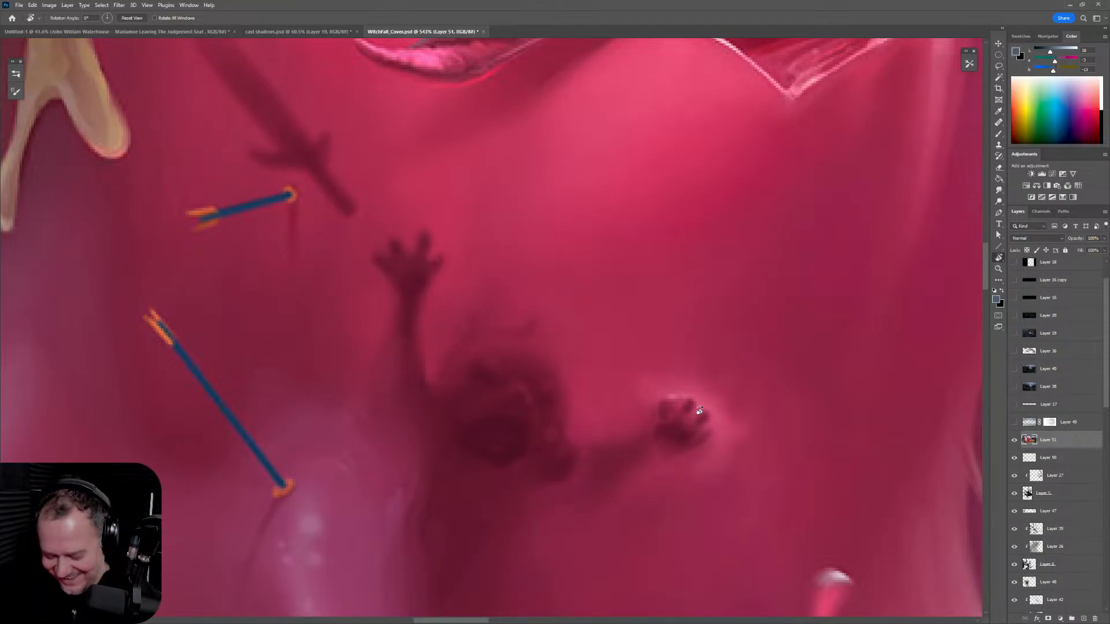
key("b")
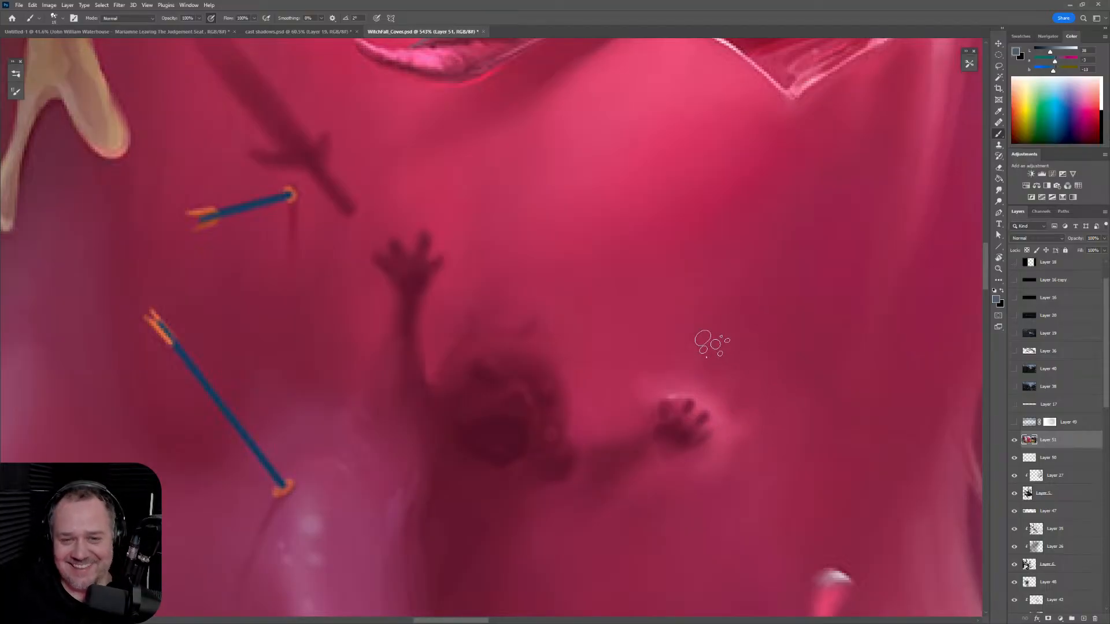
scroll(718, 428, "down", 5)
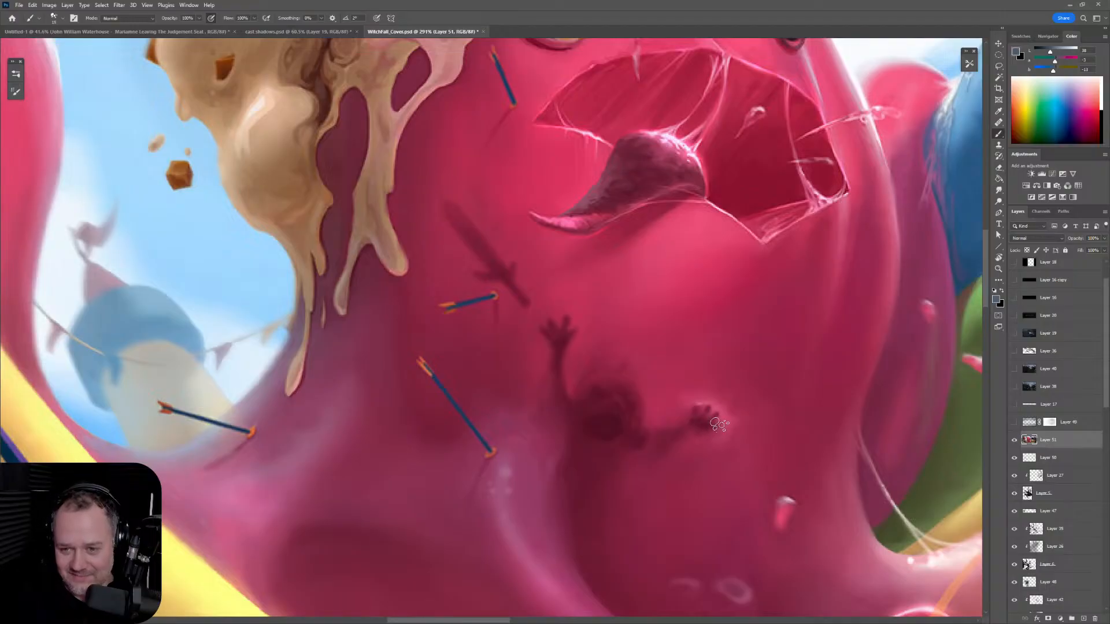
Step: Examine the shadows and highlights on the slime arm beside the red-haired boy, then the whole illustration
key("z")
left_click_drag(790, 378, 752, 424)
scroll(801, 413, "down", 2)
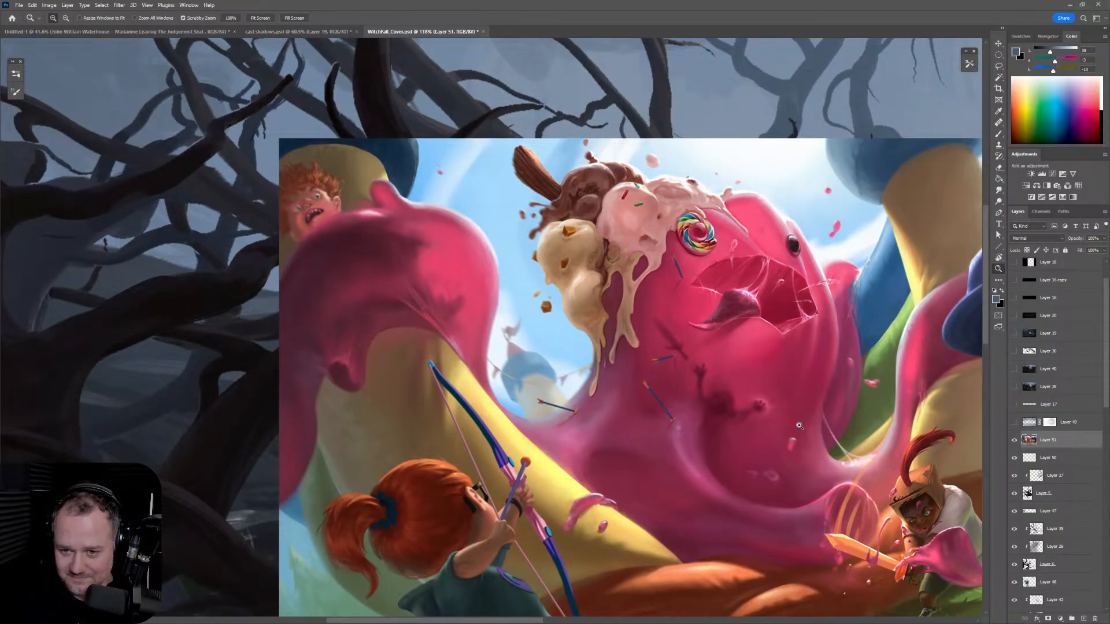
left_click_drag(415, 222, 712, 305)
scroll(712, 305, "down", 1)
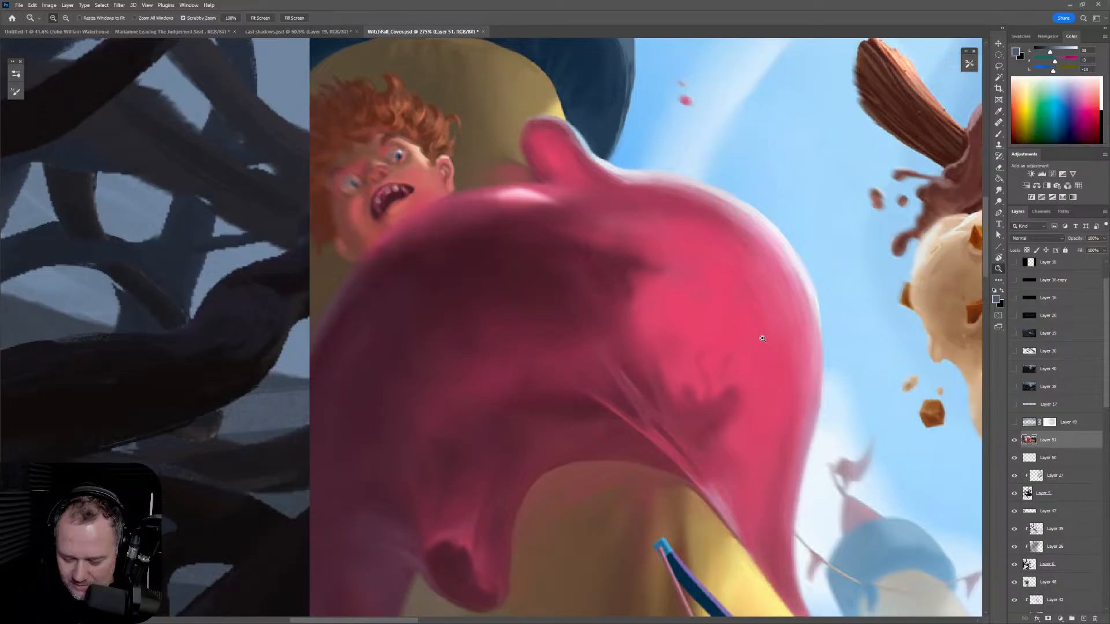
left_click_drag(761, 344, 742, 354)
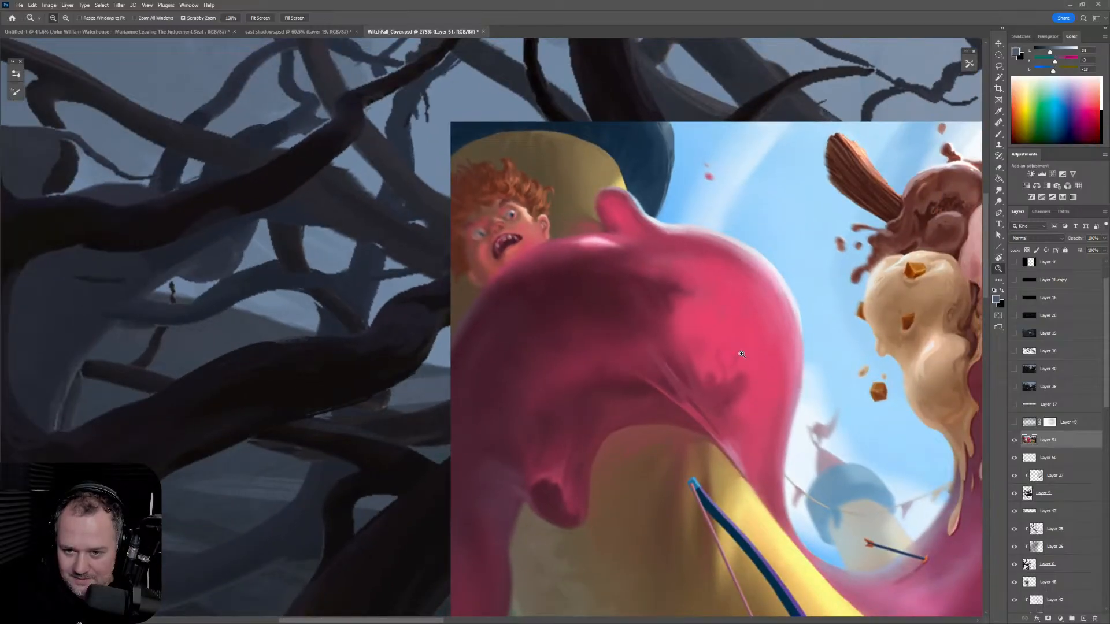
scroll(742, 354, "down", 2)
scroll(796, 399, "down", 2)
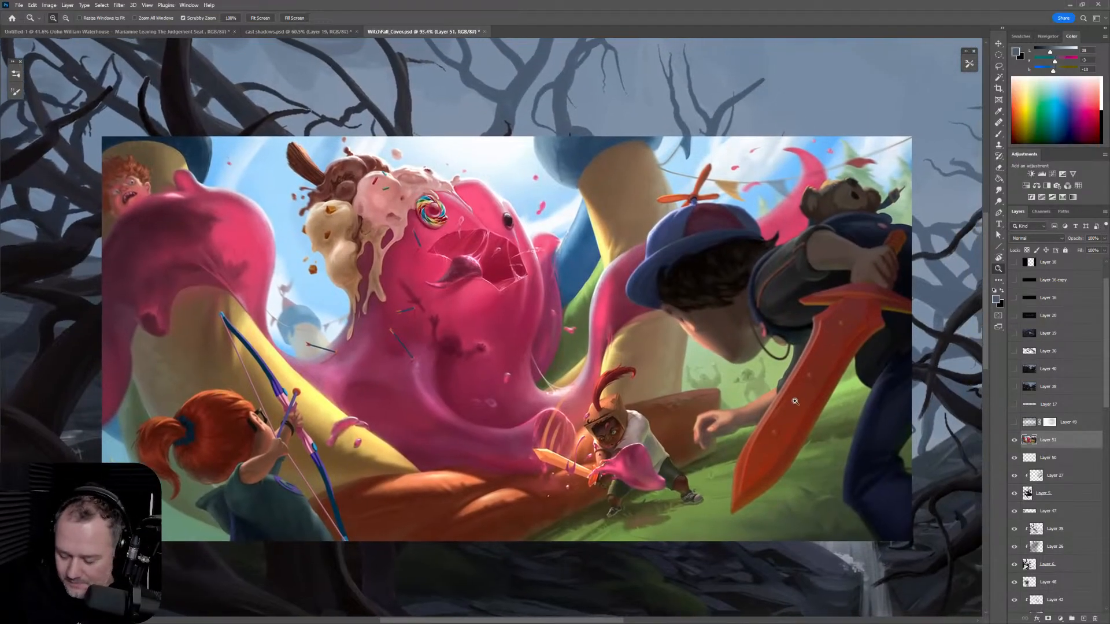
scroll(797, 399, "up", 1)
Step: Mirror the canvas and delete the pasted illustration's layer, comparing the painting with and without Layer 50
key("ctrl+shift+h")
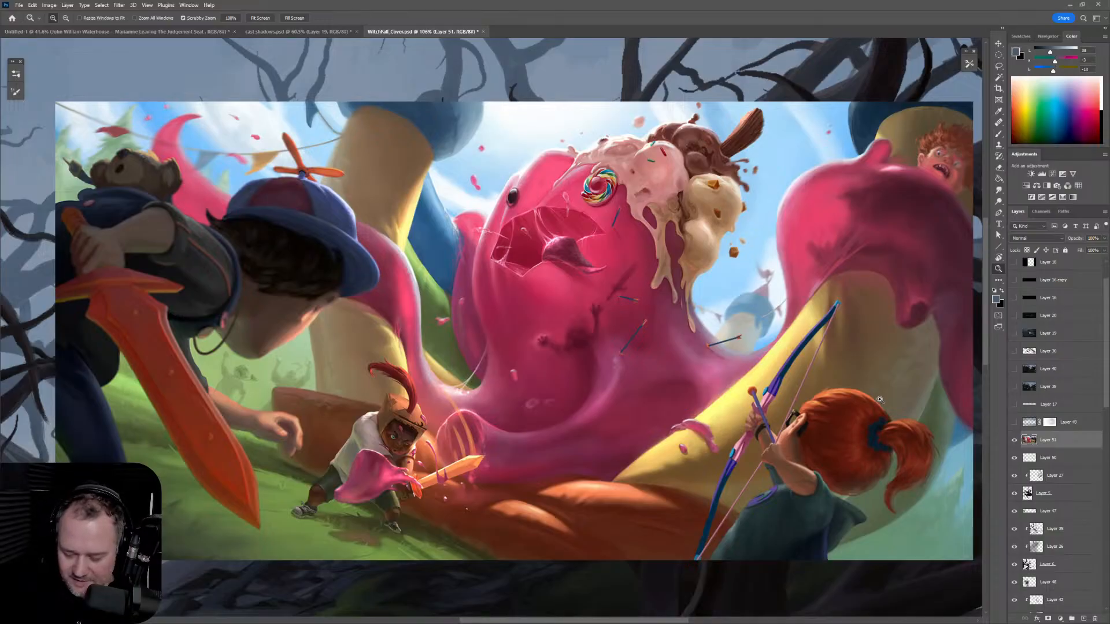
key("Delete")
left_click_drag(828, 370, 807, 384)
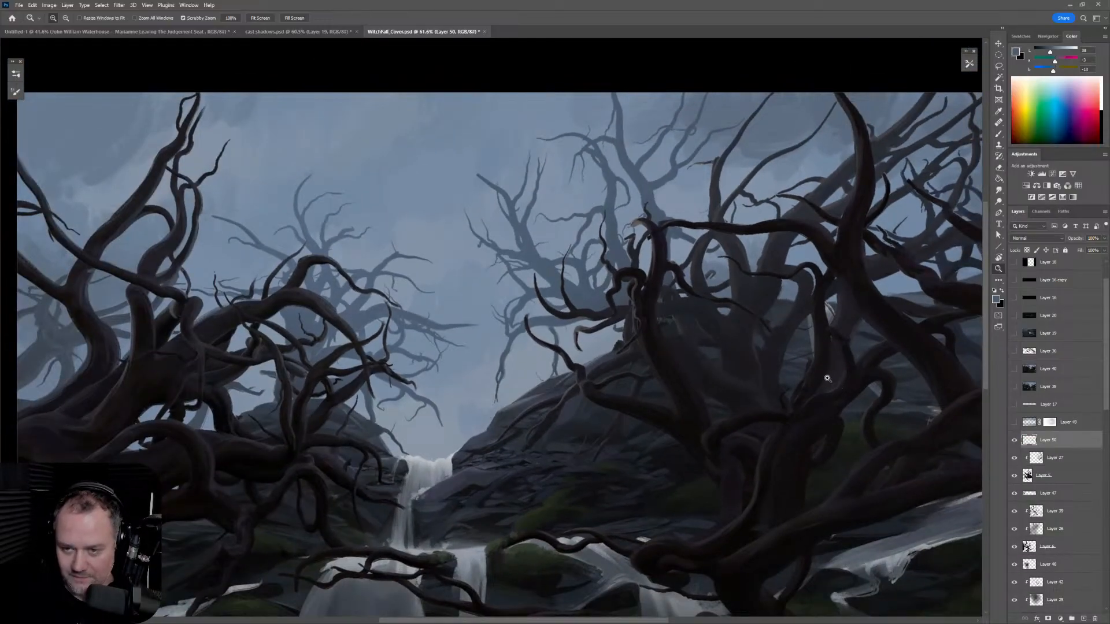
left_click(1015, 441)
left_click(1014, 440)
Step: Shade the looping branch beside the curved trunk with dark and lighter bark tones sampled from it
mouse_move(644, 289)
left_mouse_down()
mouse_move(652, 283)
mouse_move(614, 318)
left_mouse_up()
key("b")
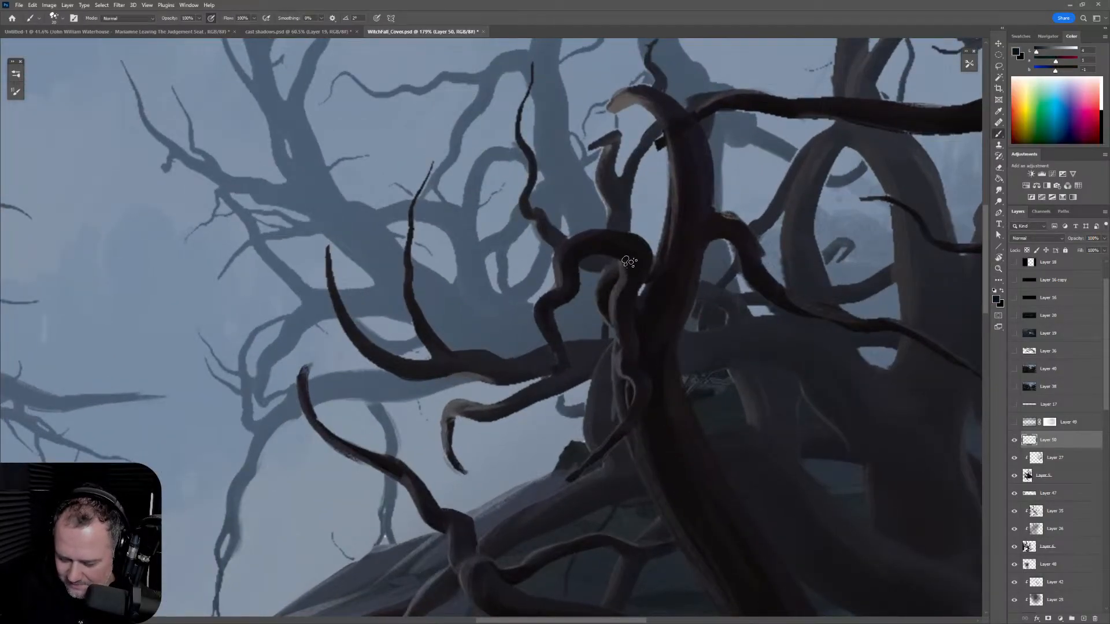
left_click(620, 266, "alt")
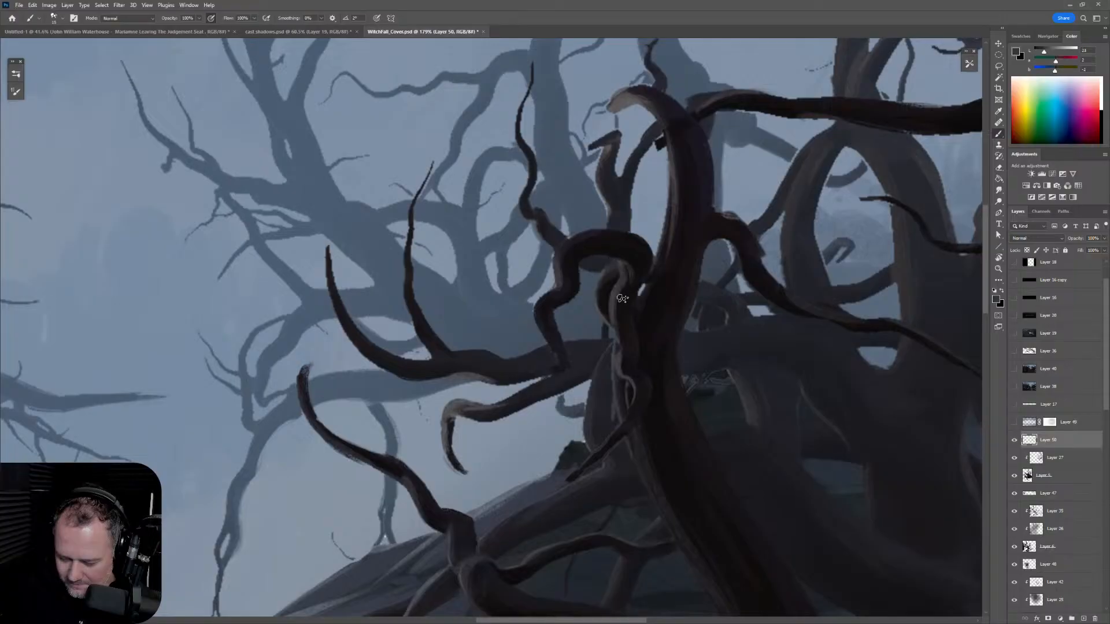
mouse_move(626, 262)
left_mouse_down()
mouse_move(596, 259)
mouse_move(552, 318)
mouse_move(578, 296)
mouse_move(570, 338)
mouse_move(558, 319)
mouse_move(566, 352)
left_mouse_up()
left_click(578, 265, "alt")
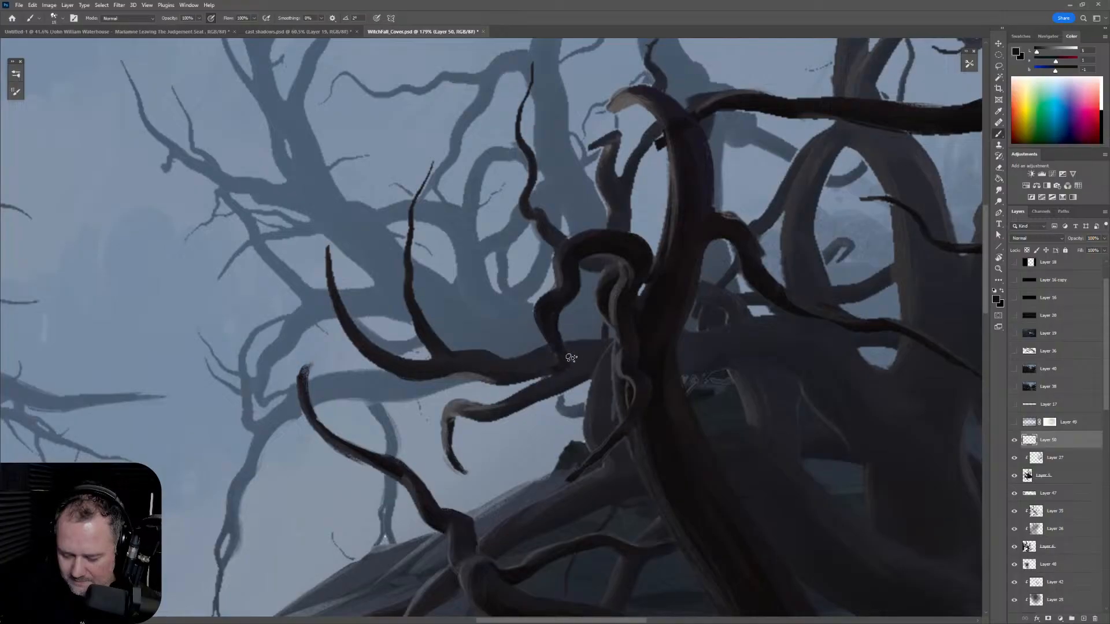
left_click_drag(563, 307, 568, 347)
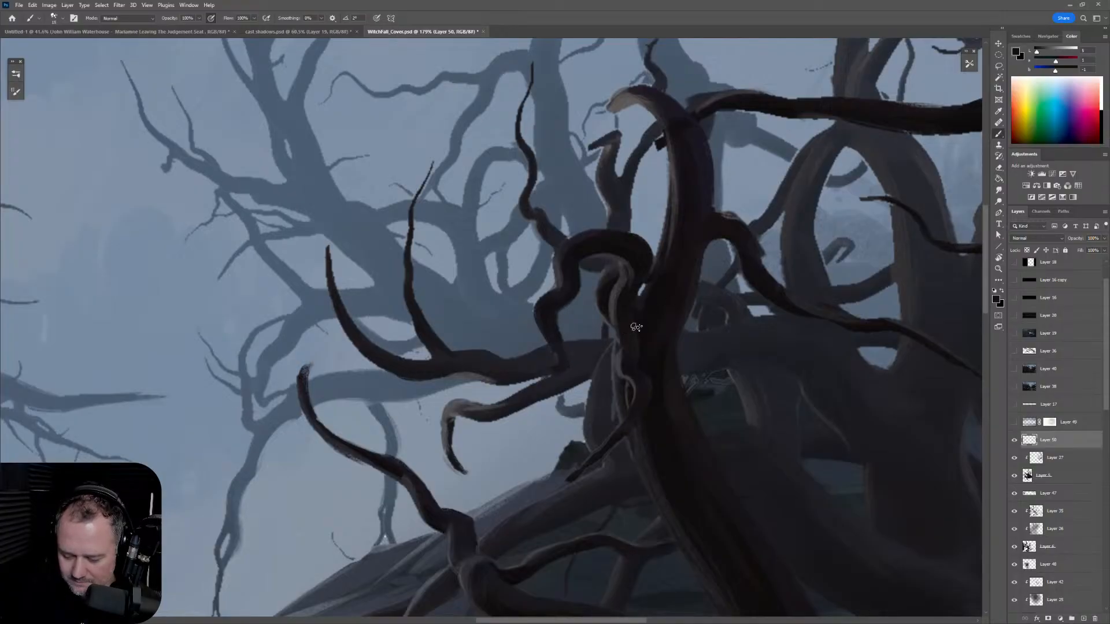
left_click(544, 361, "alt")
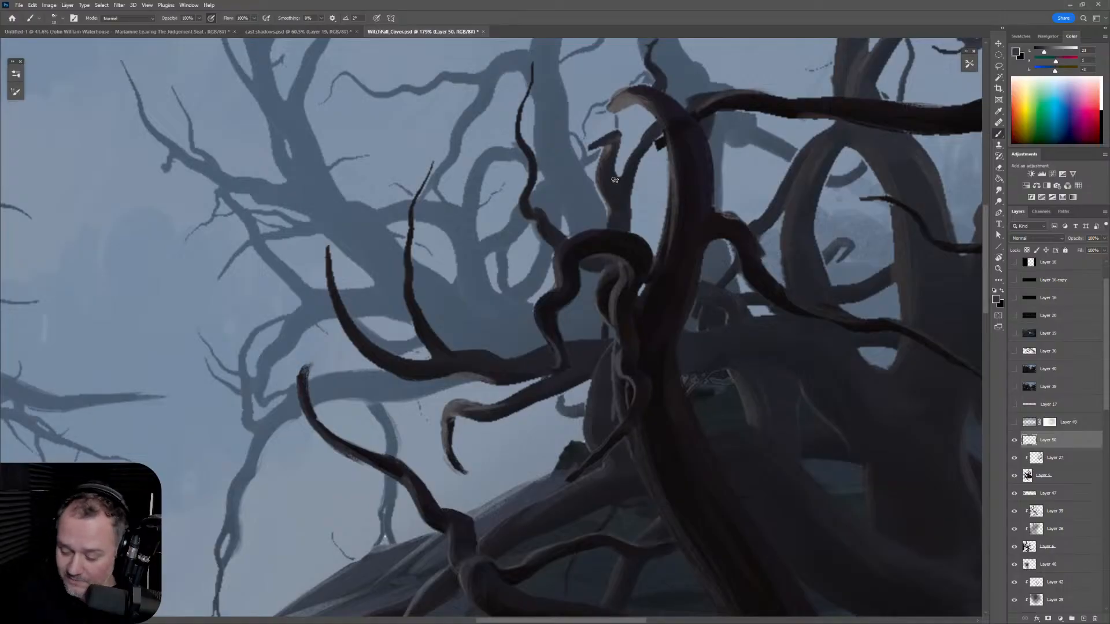
Step: Extend the short forked branch beside the curved trunk into a tapered, downward-hooking tip using sampled tones and a smaller brush
left_click(613, 136, "alt")
mouse_move(581, 159)
left_mouse_down()
mouse_move(624, 145)
mouse_move(611, 157)
mouse_move(613, 134)
mouse_move(602, 167)
mouse_move(617, 130)
mouse_move(596, 166)
mouse_move(630, 108)
mouse_move(613, 146)
mouse_move(613, 130)
mouse_move(581, 161)
left_mouse_up()
left_click(611, 150, "alt")
key("[")
left_click(611, 148, "alt")
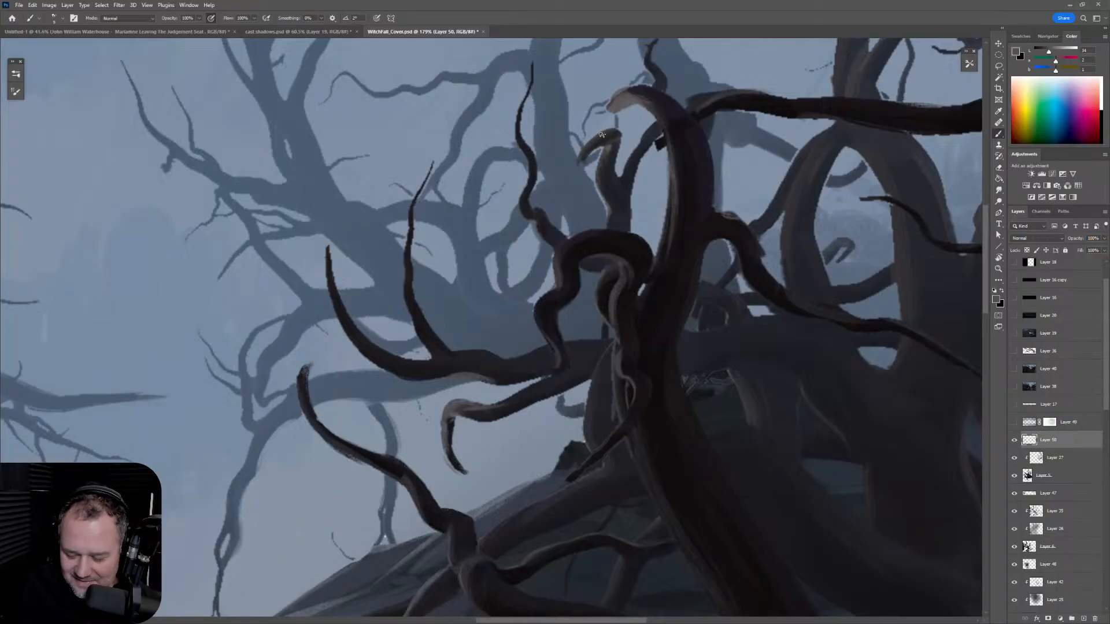
left_click(597, 145, "alt")
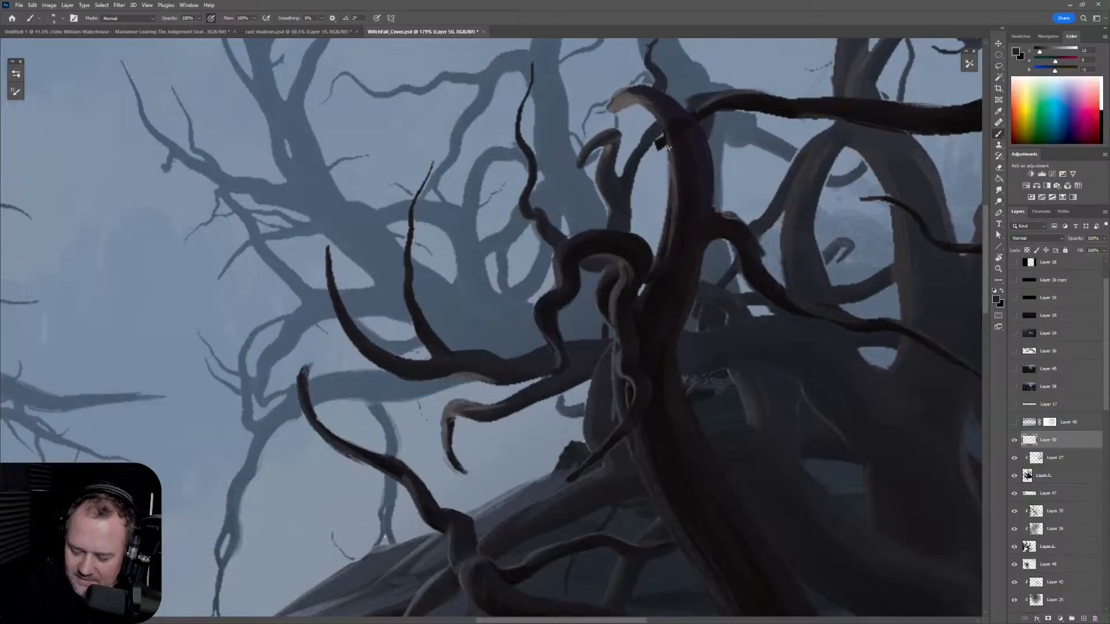
Step: Darken the fork's other branch where it rises toward the curved trunk, undoing and repainting strokes along its edge
left_click_drag(623, 173, 645, 139)
left_click_drag(638, 148, 657, 121)
key("ctrl+z")
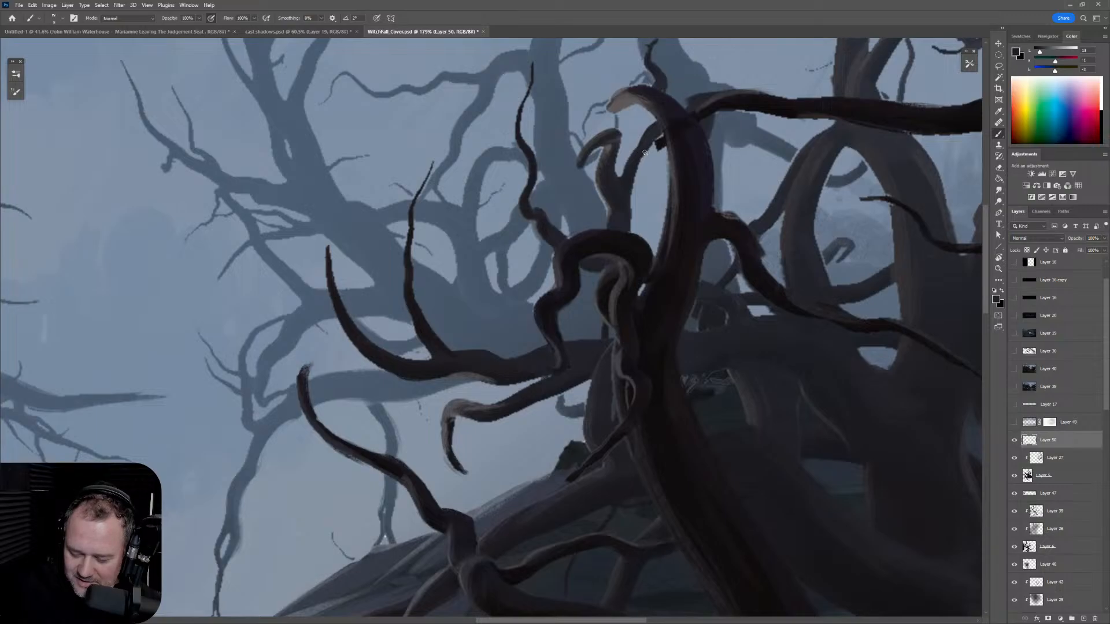
mouse_move(651, 143)
left_mouse_down()
mouse_move(627, 228)
mouse_move(634, 171)
left_mouse_up()
key("ctrl+z")
left_click_drag(627, 229, 650, 157)
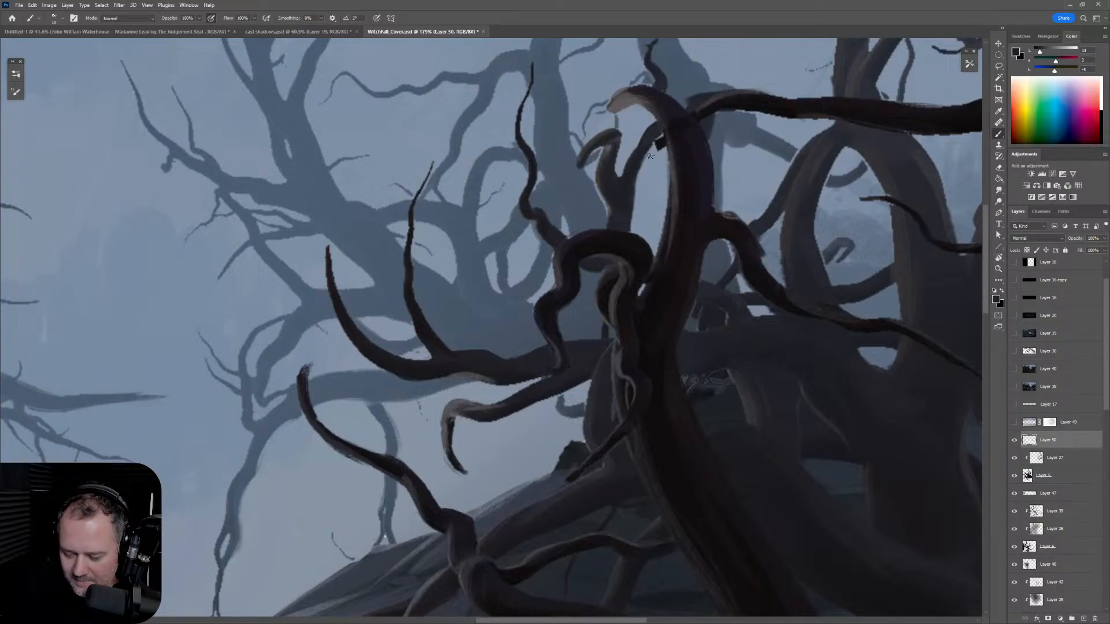
Step: Refine the shading of the hooked, forked branch beside the curved trunk with dark and lighter bark tones sampled from it
left_click(607, 154, "alt")
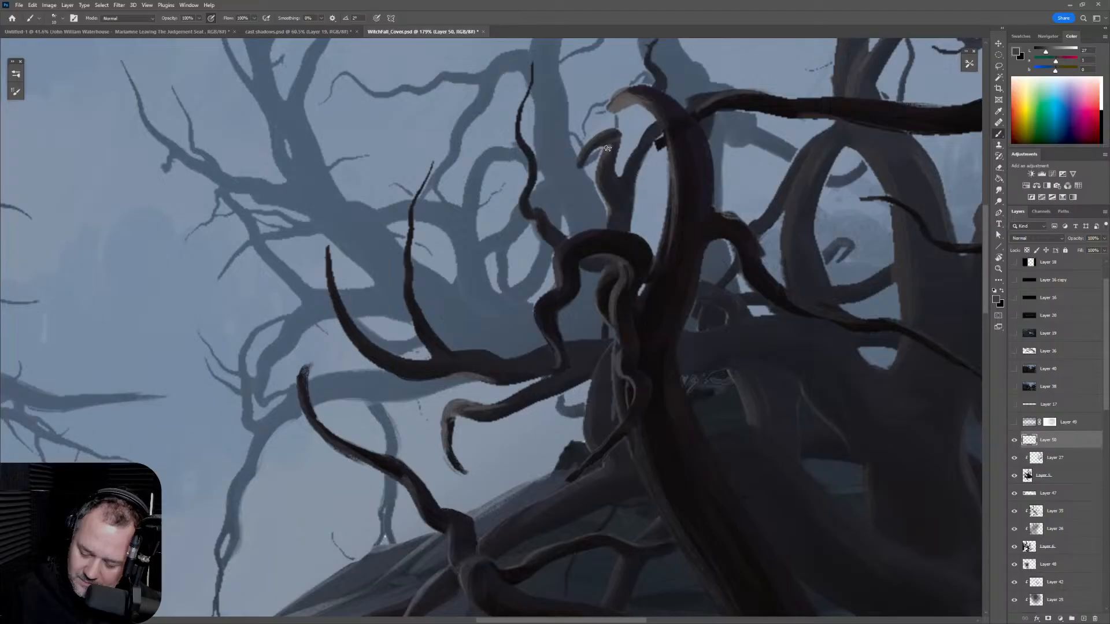
left_click(613, 144, "alt")
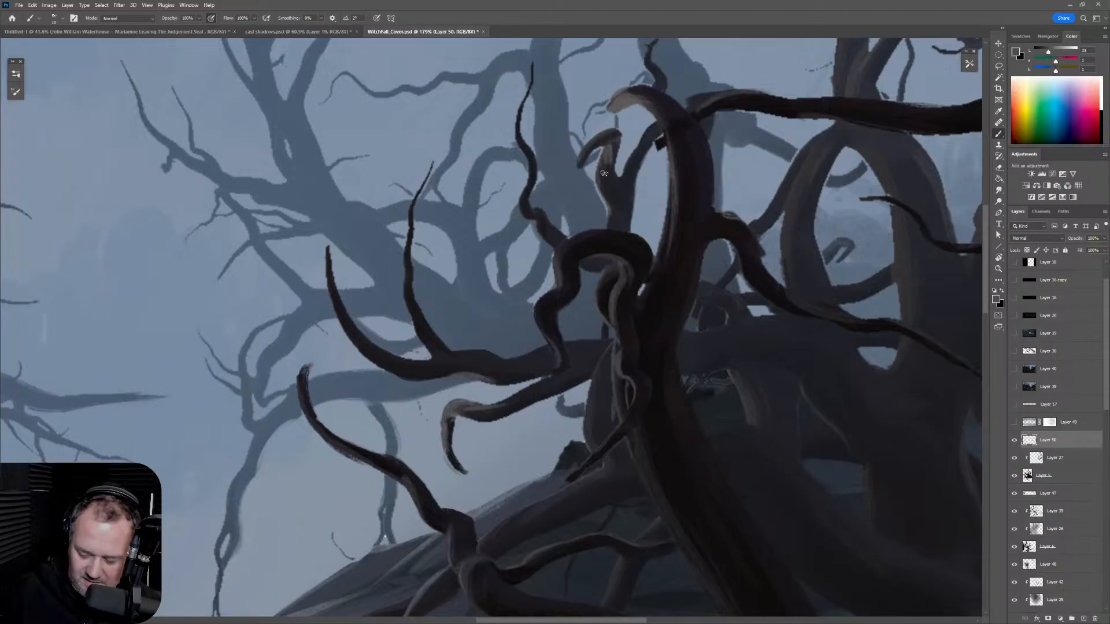
left_click(603, 166, "alt")
mouse_move(599, 171)
left_mouse_down()
mouse_move(604, 200)
mouse_move(612, 153)
left_mouse_up()
left_click(612, 150, "alt")
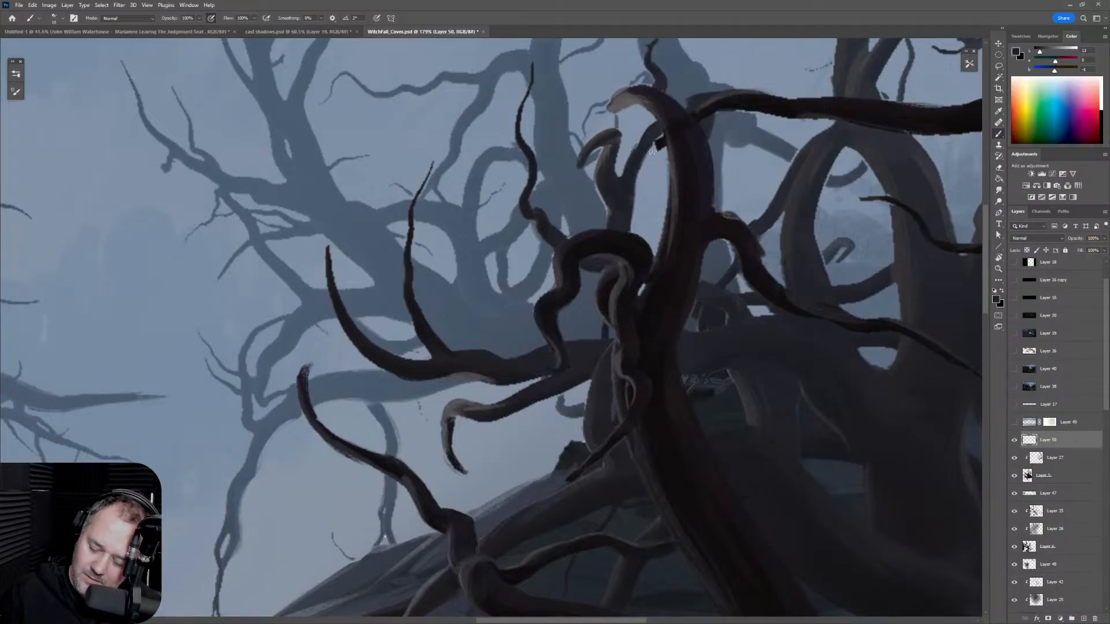
left_click(585, 237, "alt")
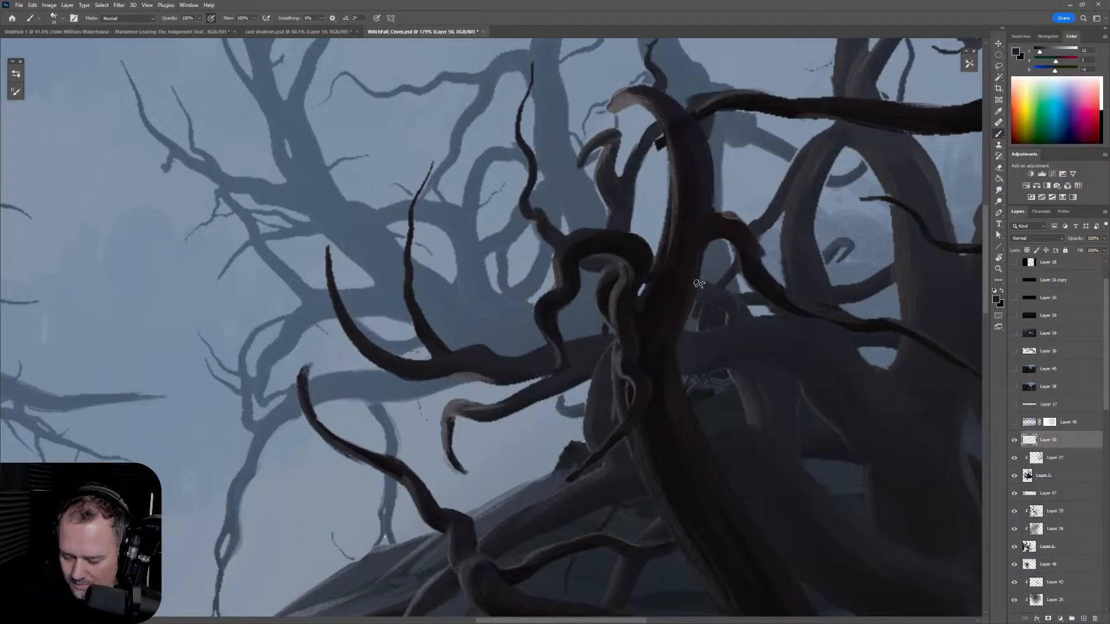
Step: Darken the curved trunk's edge below its side branch with sampled bark tones and a smaller brush, undoing the first stroke
left_click(715, 234, "alt")
left_click_drag(712, 242, 700, 280)
key("ctrl+z")
key("bracketleft")
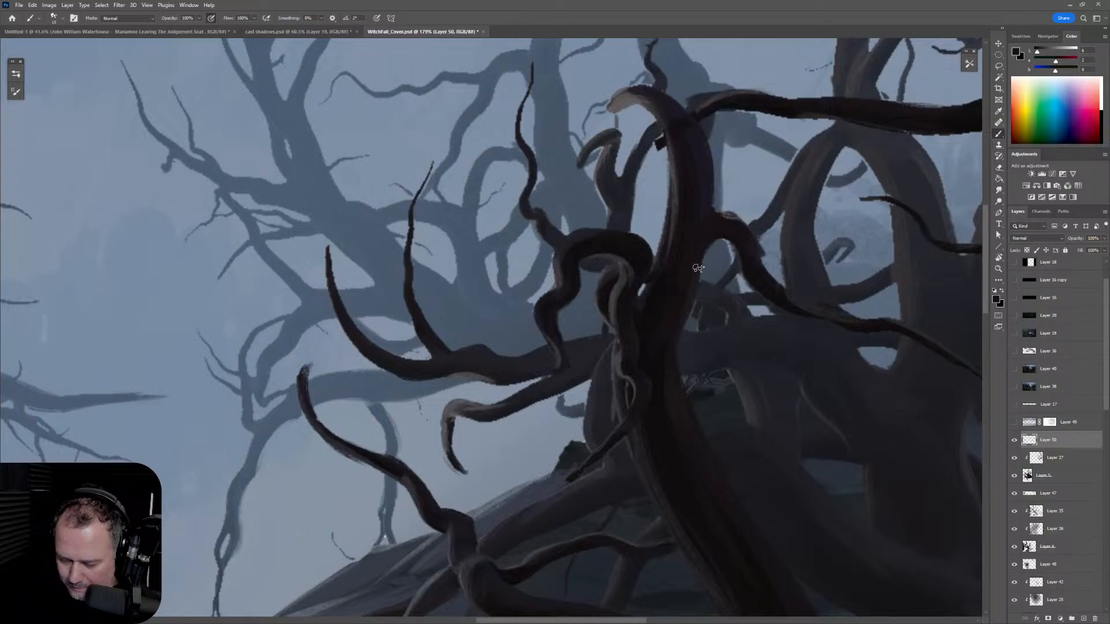
left_click_drag(696, 284, 688, 324)
left_click(661, 355, "alt")
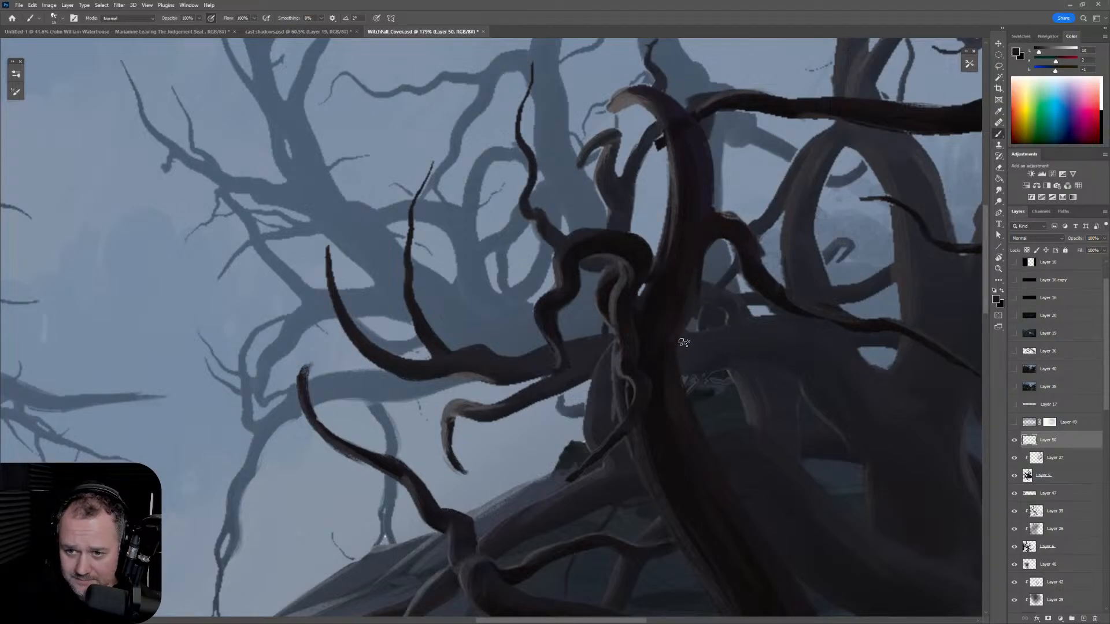
Step: Mirror the canvas back and turn on the darkening Layer 49, comparing the whole painting with and without it
key("r")
left_click_drag(701, 243, 691, 457)
key("z")
left_click_drag(753, 301, 762, 119)
key("r")
key("ctrl+shift+h")
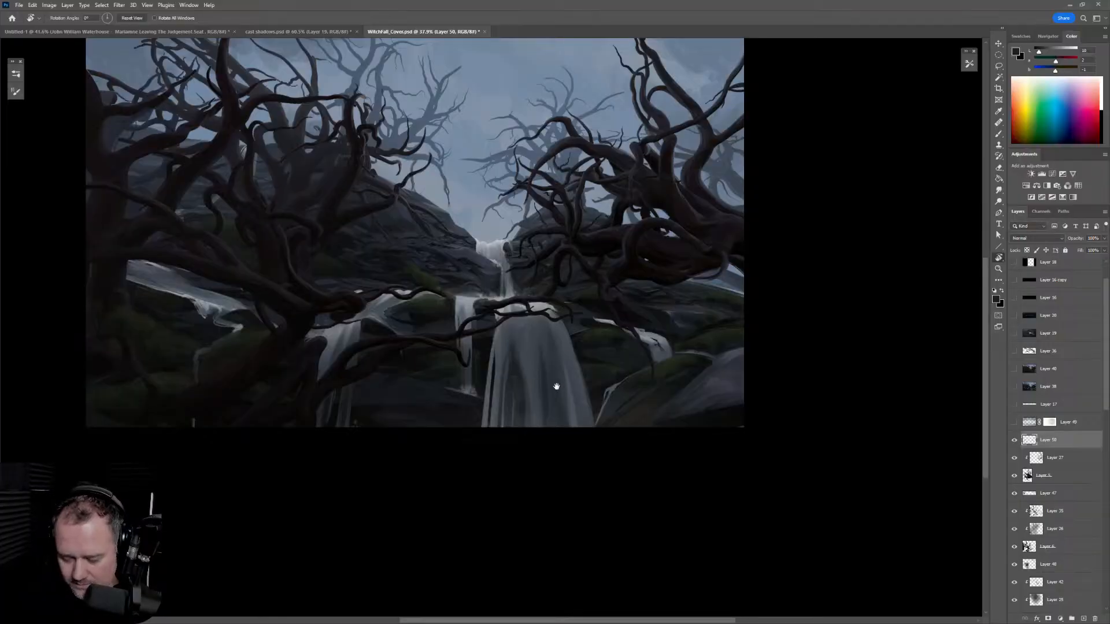
left_click_drag(549, 382, 662, 409)
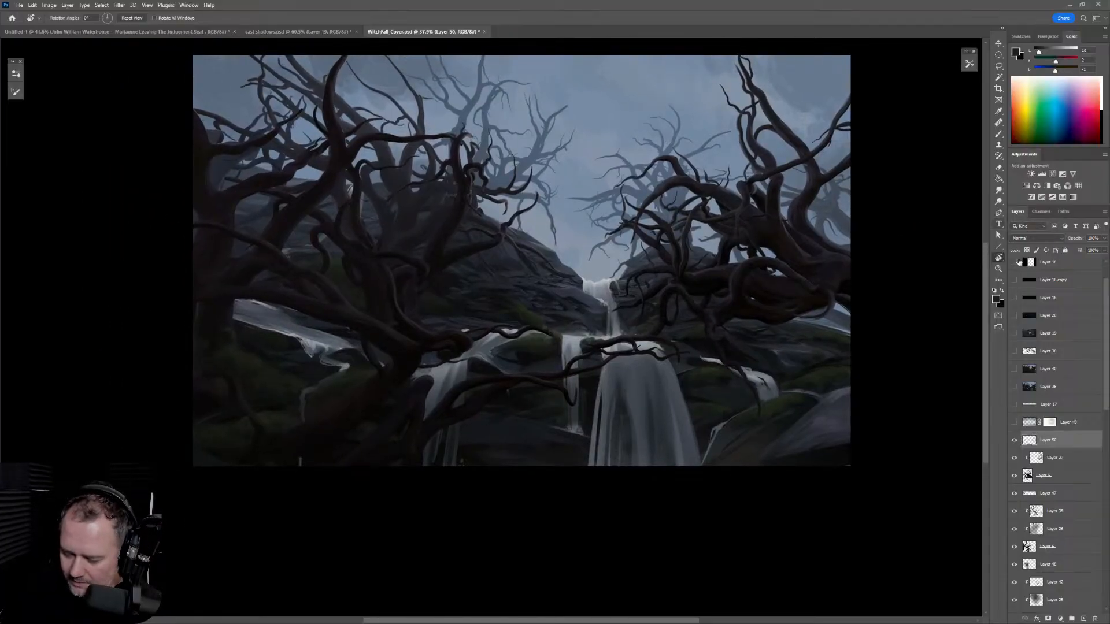
left_click(1014, 422)
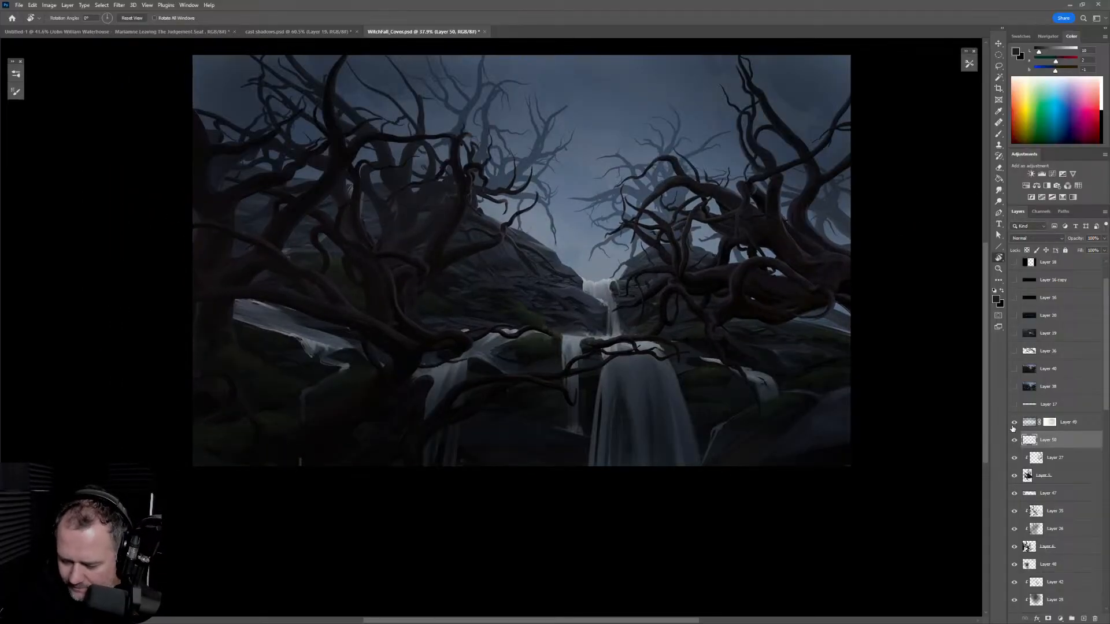
left_click(1014, 423)
left_click(1014, 423)
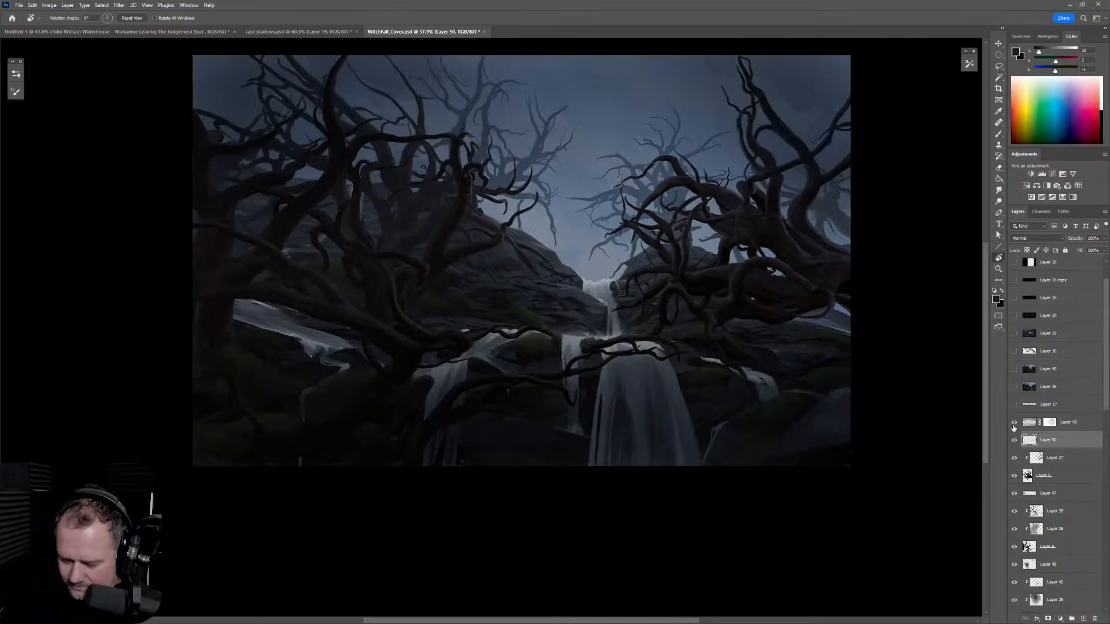
Step: Paint black on Layer 49's mask with a greatly enlarged Smoothy brush to lift the darkening around the twisted trees
left_click(1056, 424)
key("b")
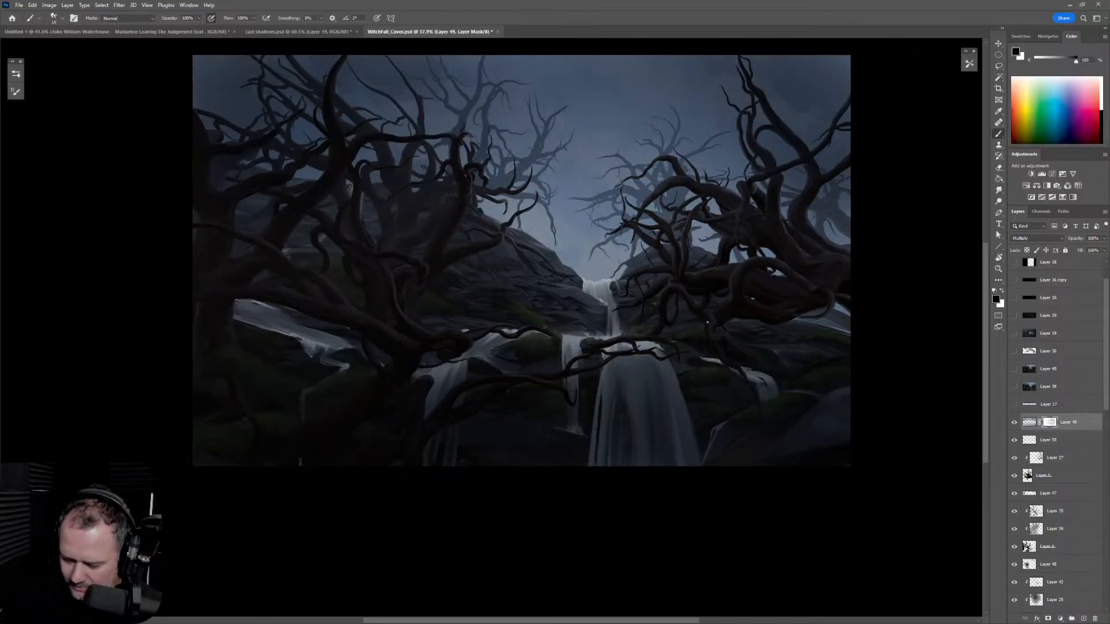
left_click(15, 74)
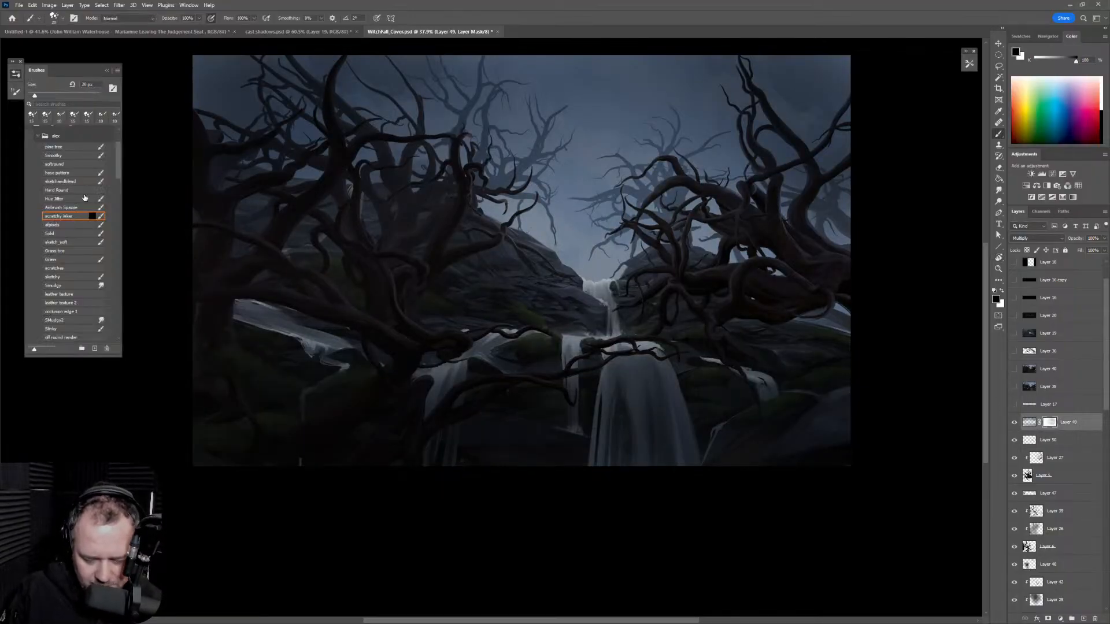
left_click(58, 155)
left_click(16, 74)
key("bracketright")
key("bracketright")
key("bracketright")
key("bracketright")
key("bracketright")
key("bracketright")
key("bracketright")
key("bracketright")
key("bracketright")
key("bracketright")
key("bracketright")
key("bracketright")
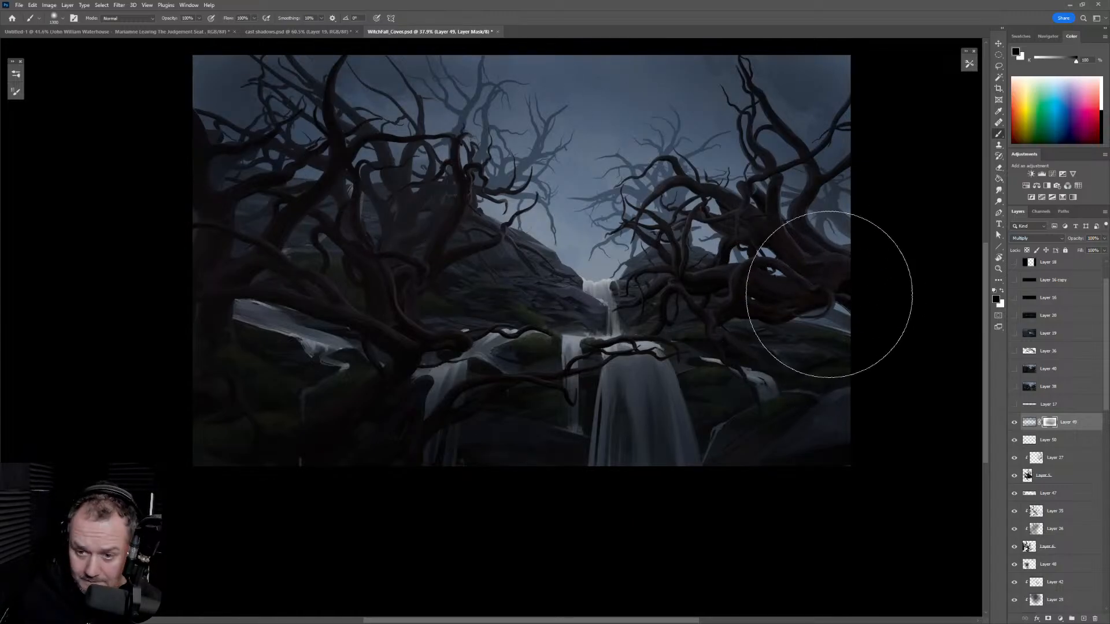
Step: Add a new layer above Layer 49 and brush a soft haze over the trees with a sampled dark blue-grey
left_click(1084, 619)
left_click(811, 119, "alt")
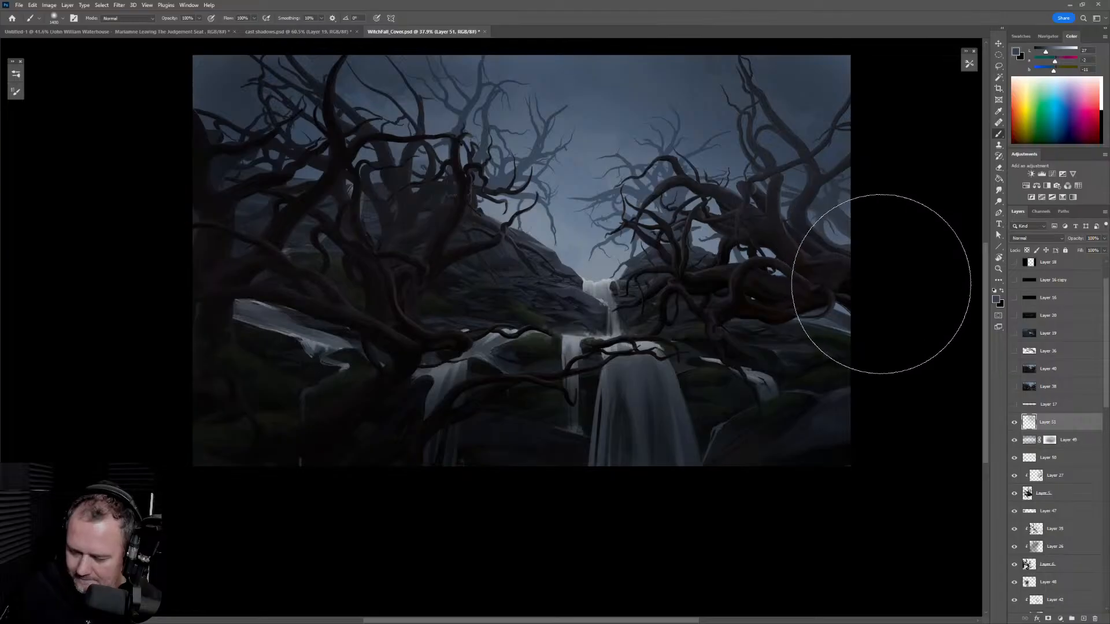
key("bracketright")
key("bracketleft")
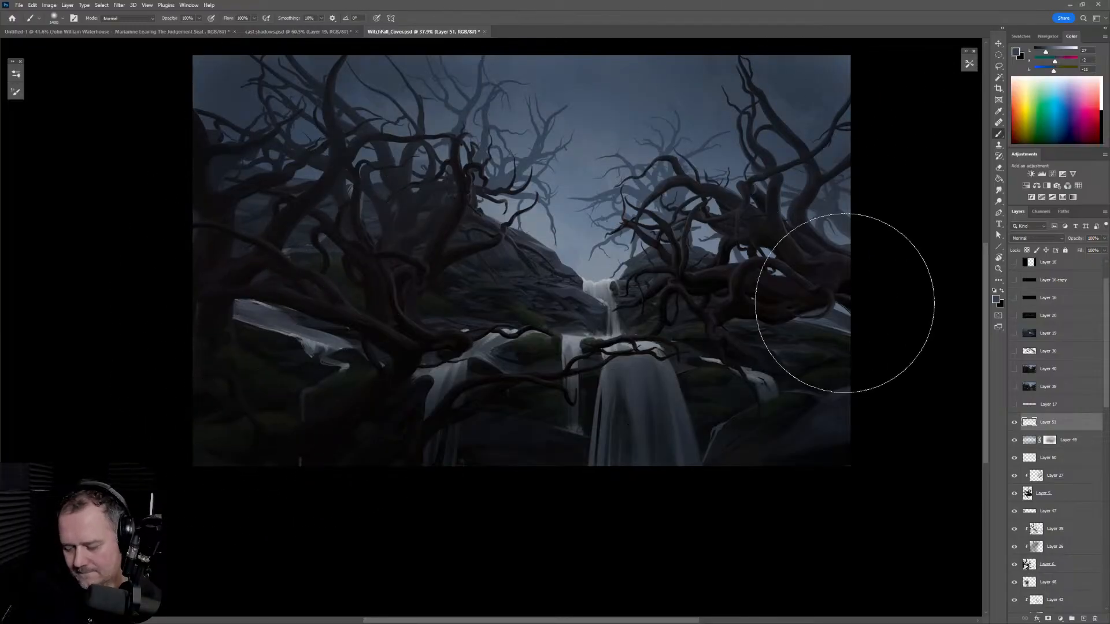
Step: Examine the haze across the whole painting, comparing it with and without Layer 51
key("z")
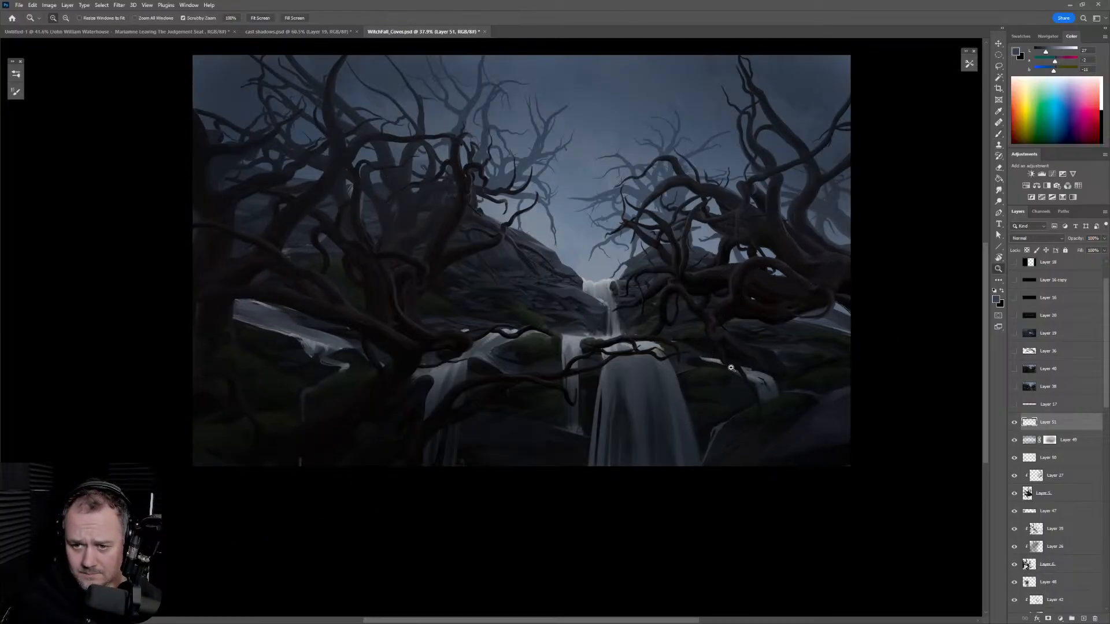
left_click_drag(730, 367, 746, 368)
key("b")
mouse_move(645, 405)
left_mouse_down()
mouse_move(777, 426)
mouse_move(699, 456)
left_mouse_up()
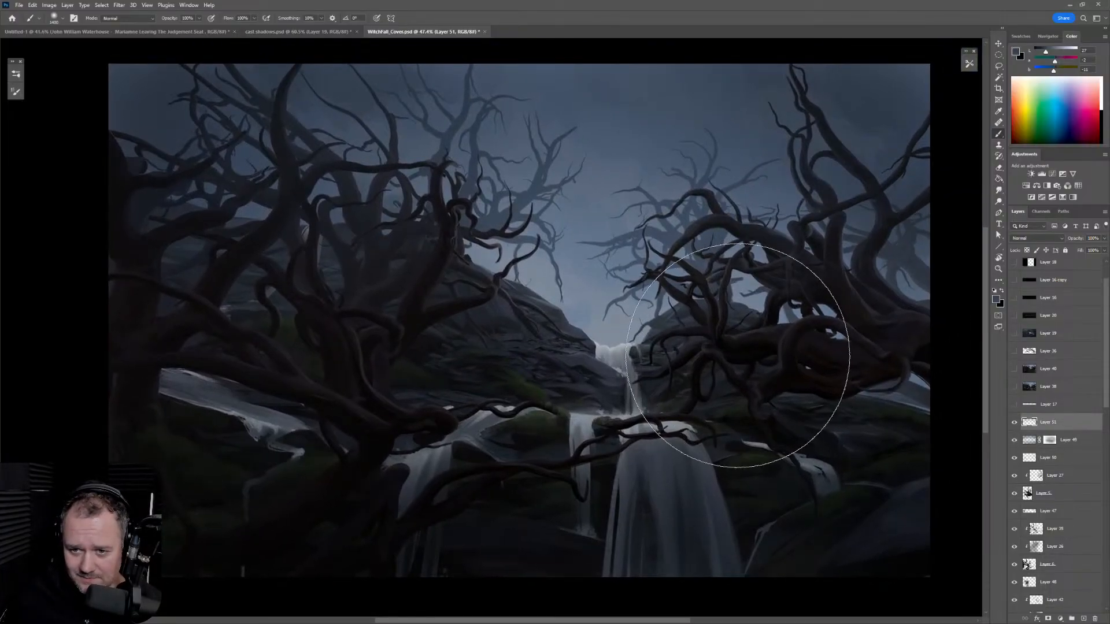
key("z")
mouse_move(770, 370)
left_mouse_down()
mouse_move(786, 376)
mouse_move(763, 387)
mouse_move(775, 386)
left_mouse_up()
left_click(1016, 426)
left_click(1015, 426)
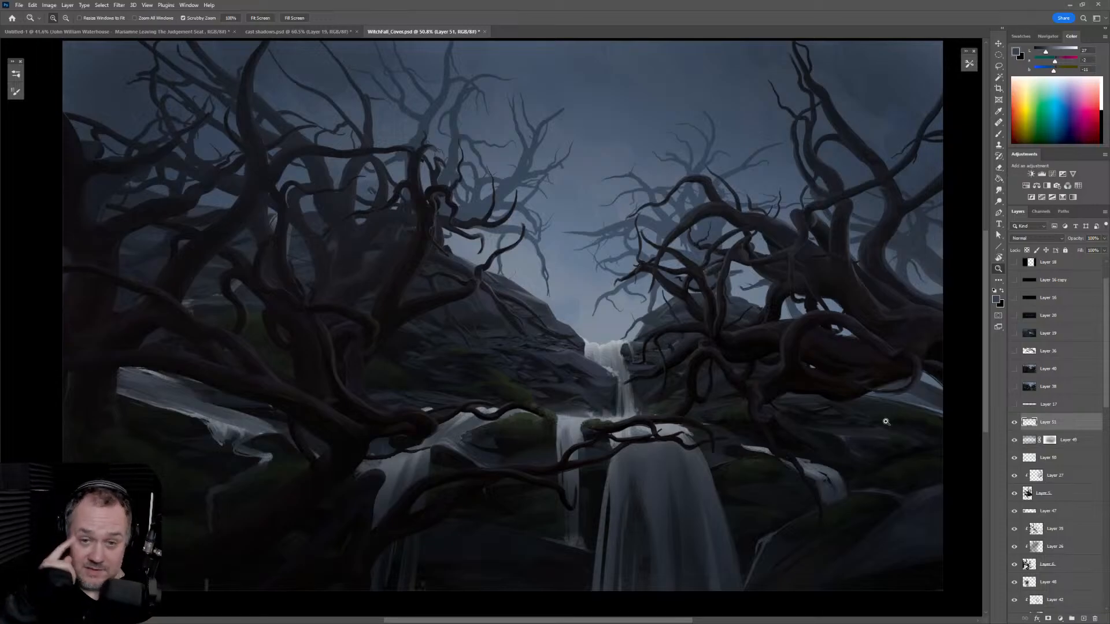
Step: Sample a dark tone from an upper tree branch and soften the painting on Layer 51 with a much larger eraser
left_click_drag(598, 296, 581, 297)
key("b")
left_click(296, 99, "alt")
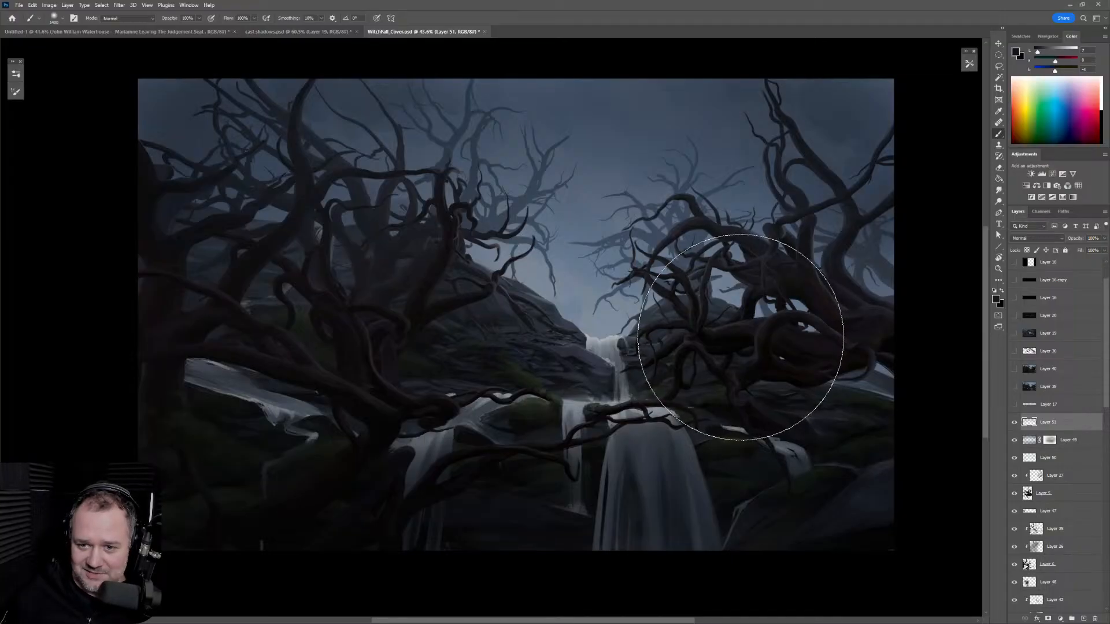
key("e")
key("bracketright")
key("bracketright")
key("bracketright")
key("bracketright")
key("bracketright")
key("bracketright")
key("bracketright")
key("bracketright")
key("bracketright")
key("bracketright")
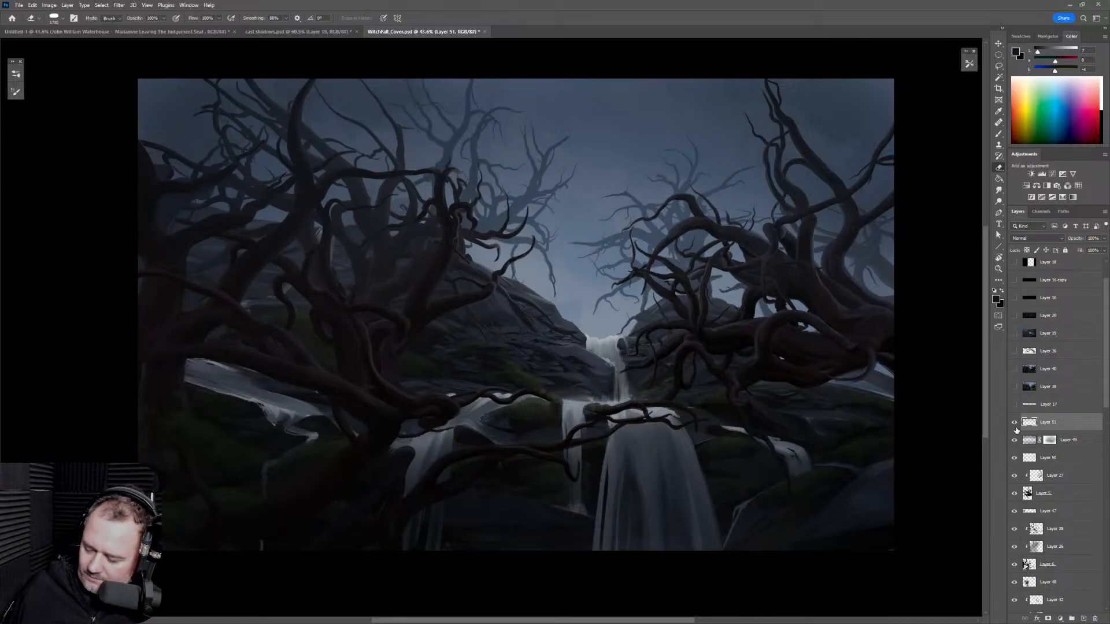
key("b")
key("e")
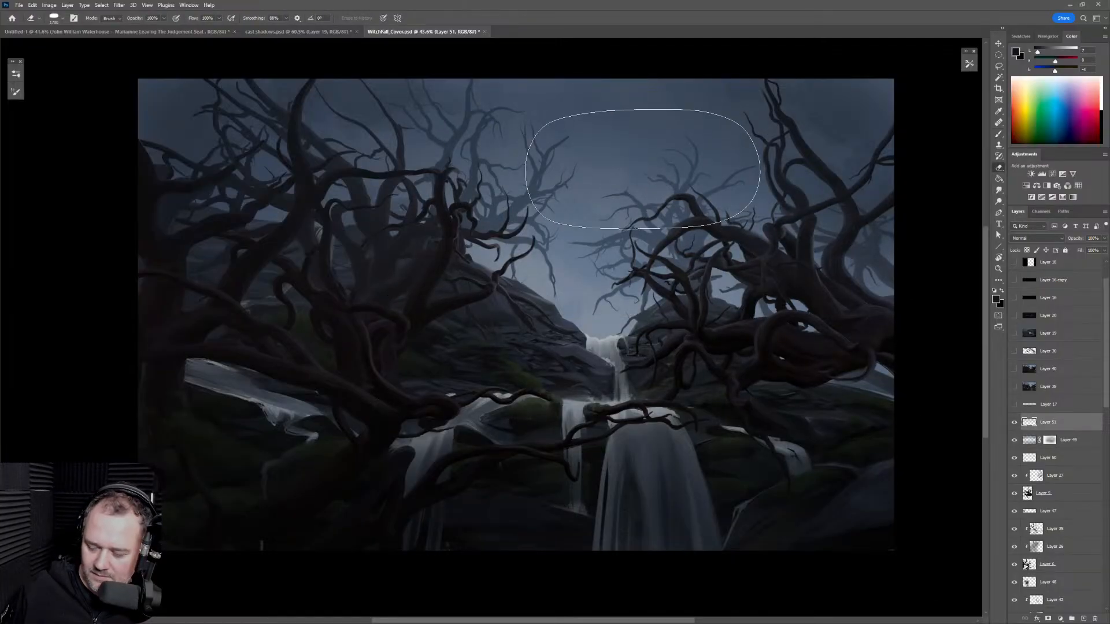
Step: Check the earlier painting version on Layer 38 and show the Witchfall title on Layer 17
left_click(1015, 392)
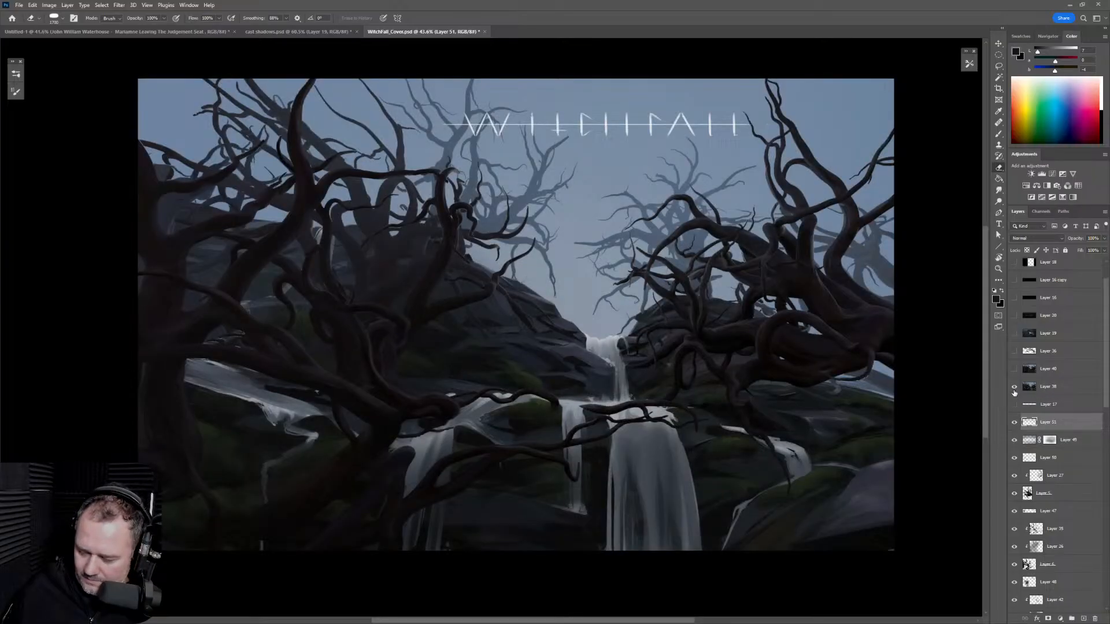
left_click(1016, 392)
left_click(1015, 404)
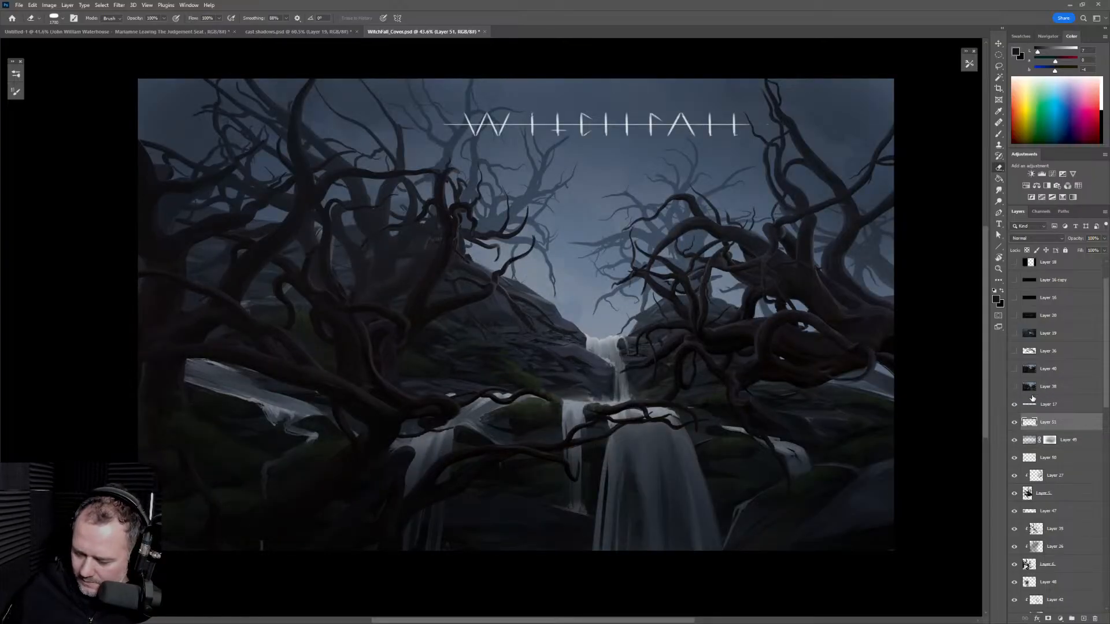
Step: Compare the current painting with the earlier versions on Layer 40 and Layer 38, hiding both again
left_click(1015, 369)
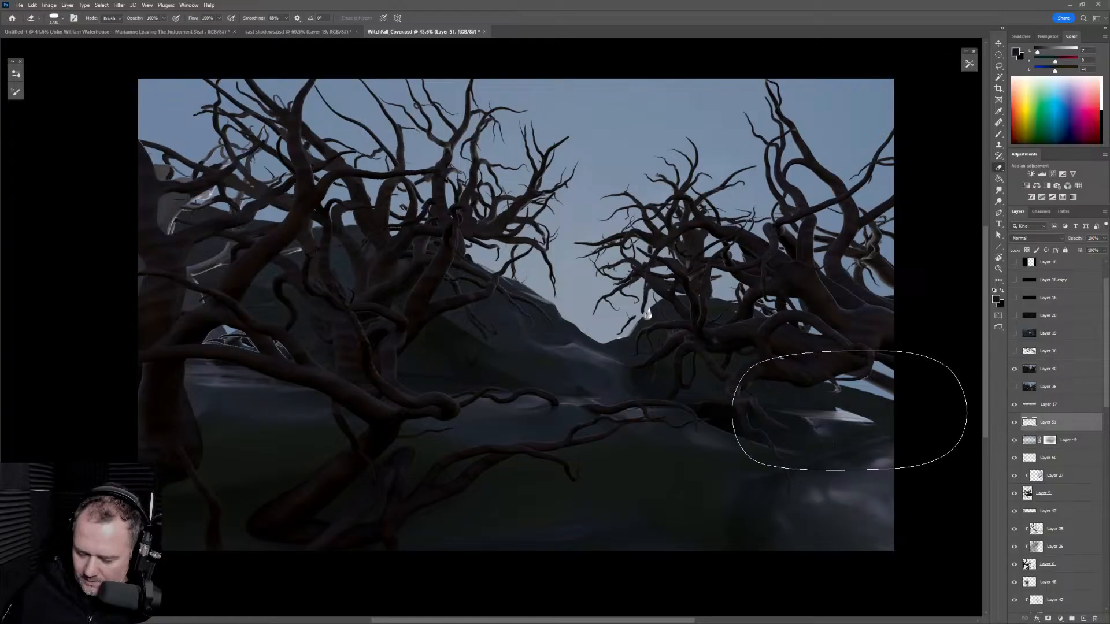
key("z")
left_click(801, 419)
mouse_move(801, 419)
left_mouse_down()
mouse_move(834, 482)
mouse_move(839, 448)
left_mouse_up()
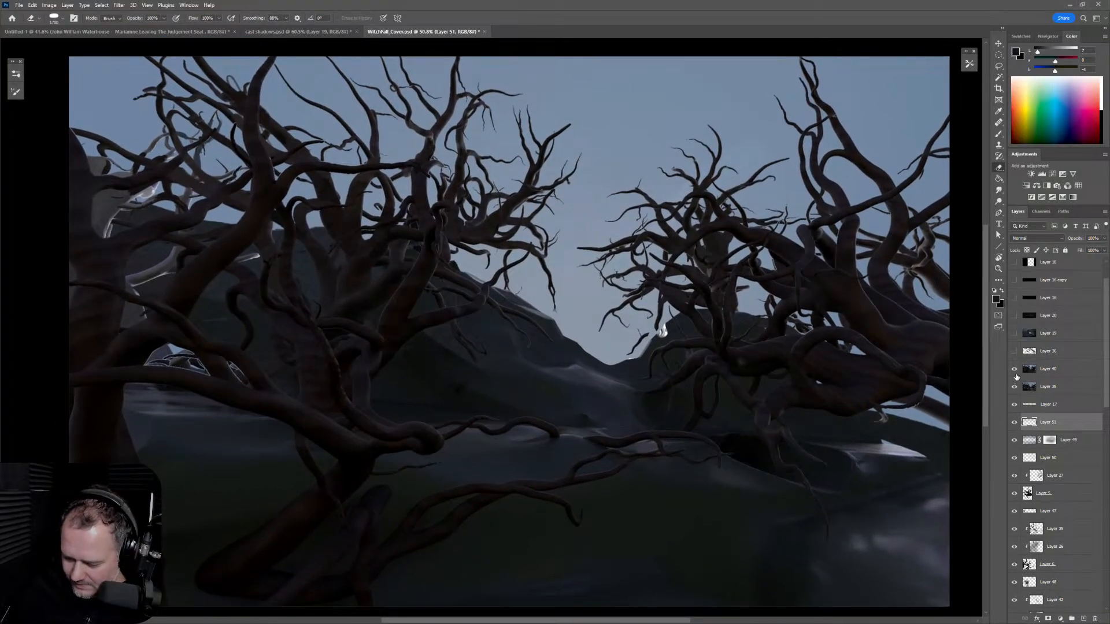
left_click(1015, 370)
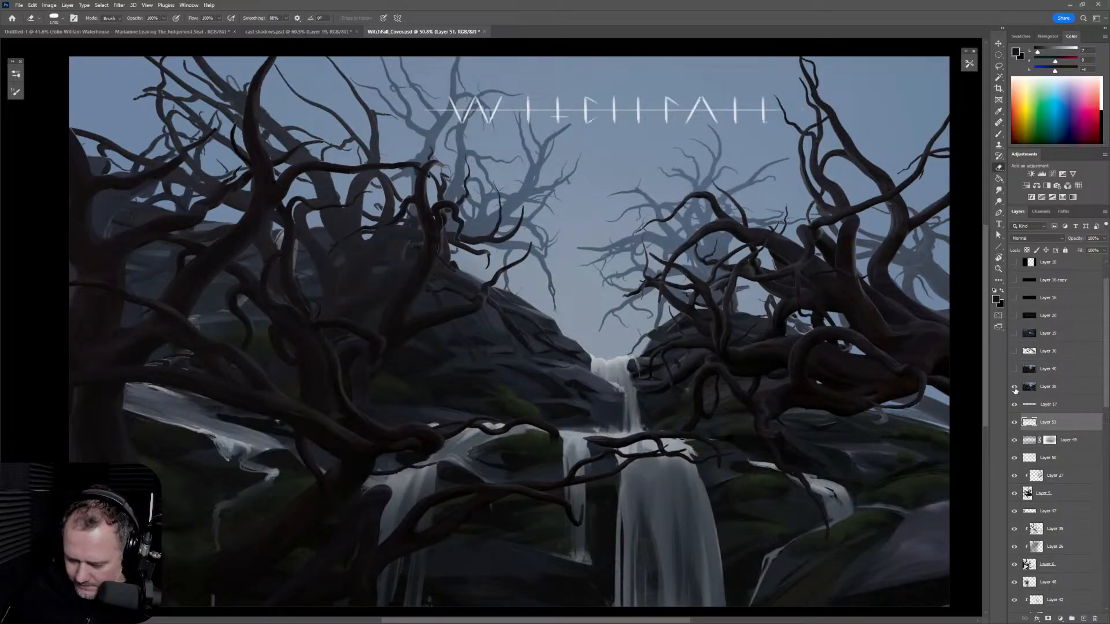
left_click(1015, 387)
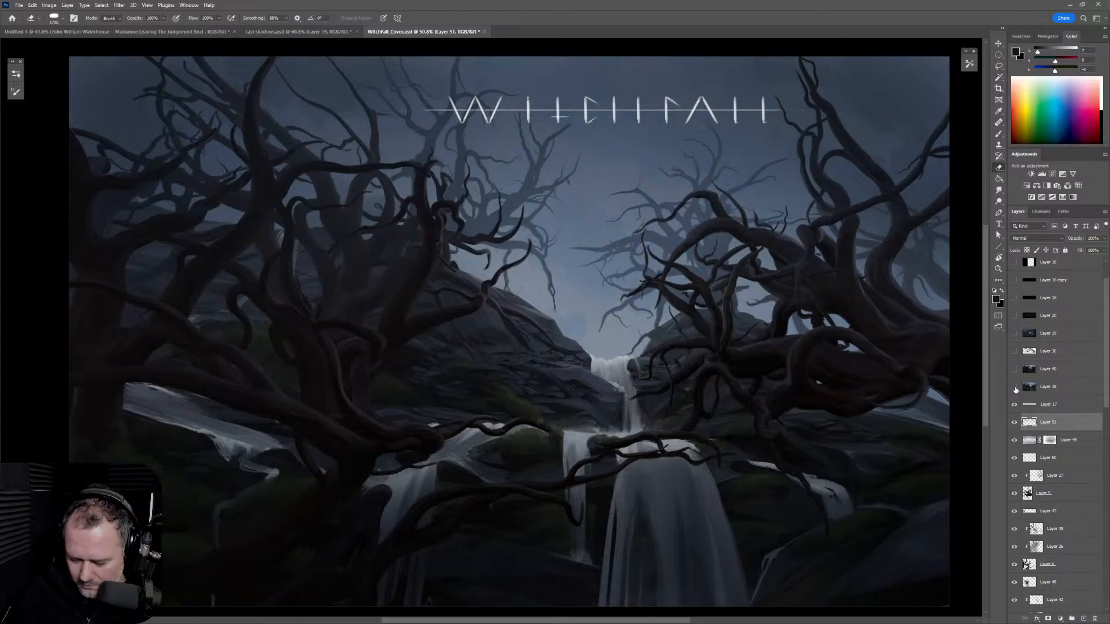
left_click(1015, 388)
left_click(1014, 369)
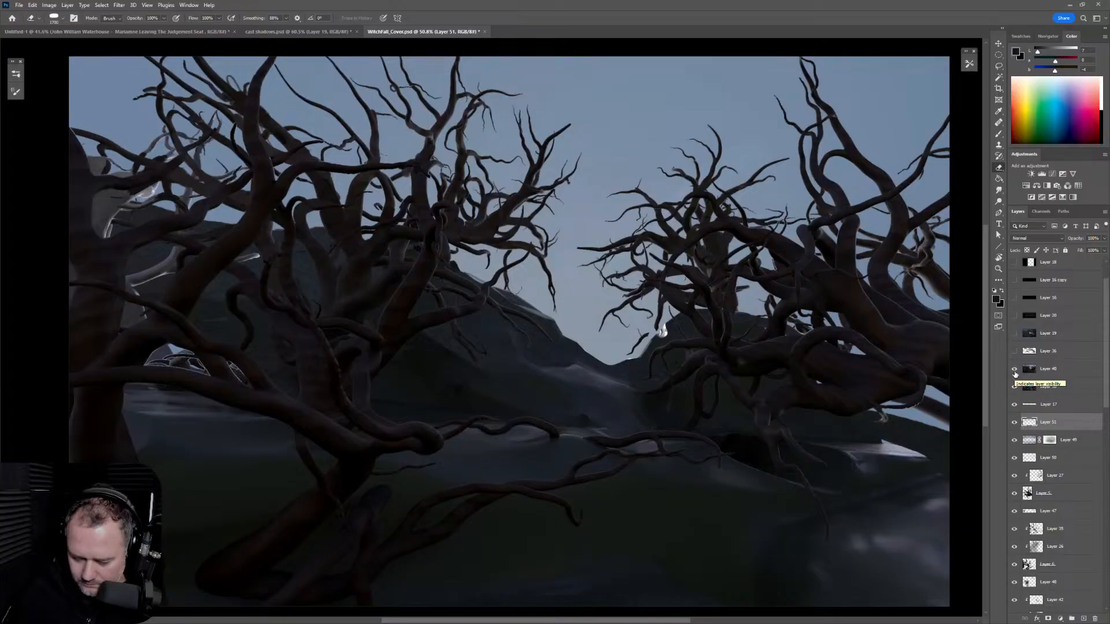
left_click(1015, 370)
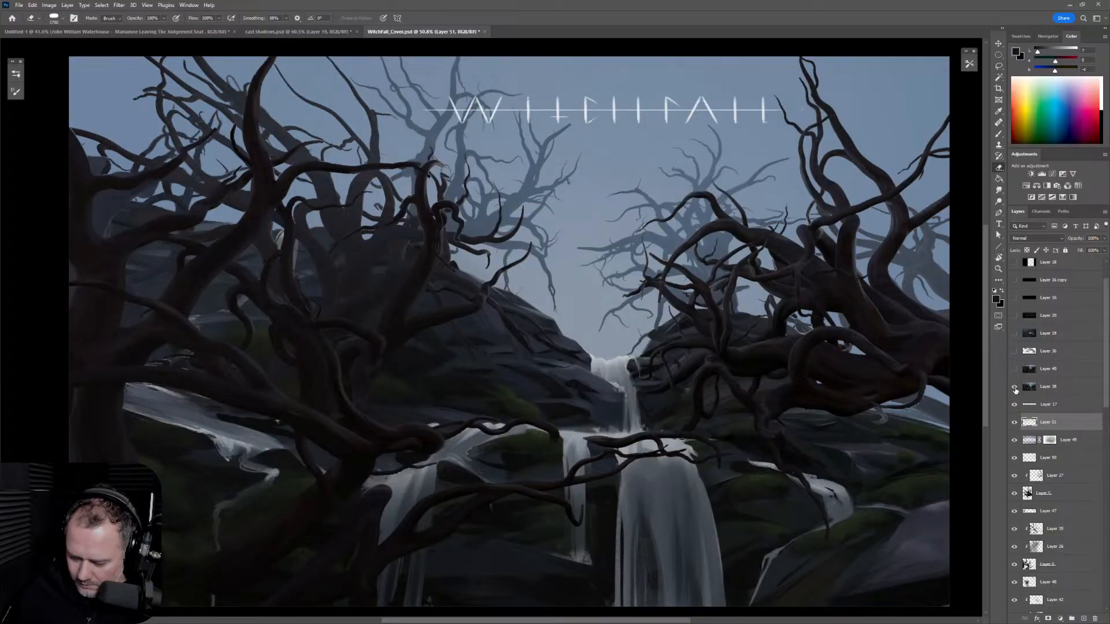
left_click(1016, 391)
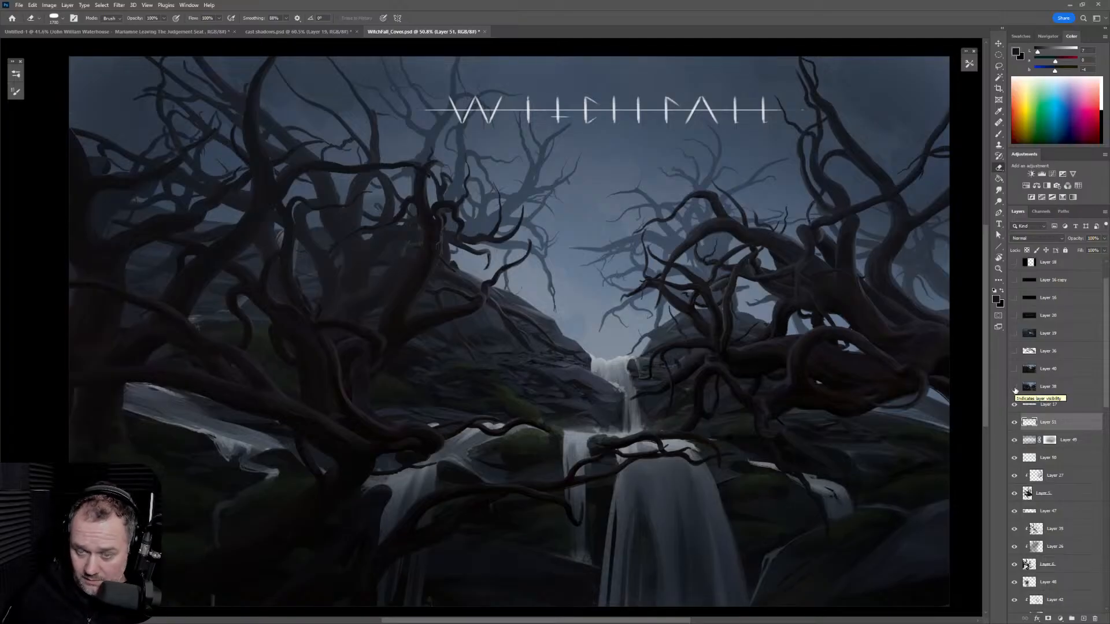
Step: Toggle the early version on Layer 40 on and off to compare its composition with the current painting
left_click(1015, 371)
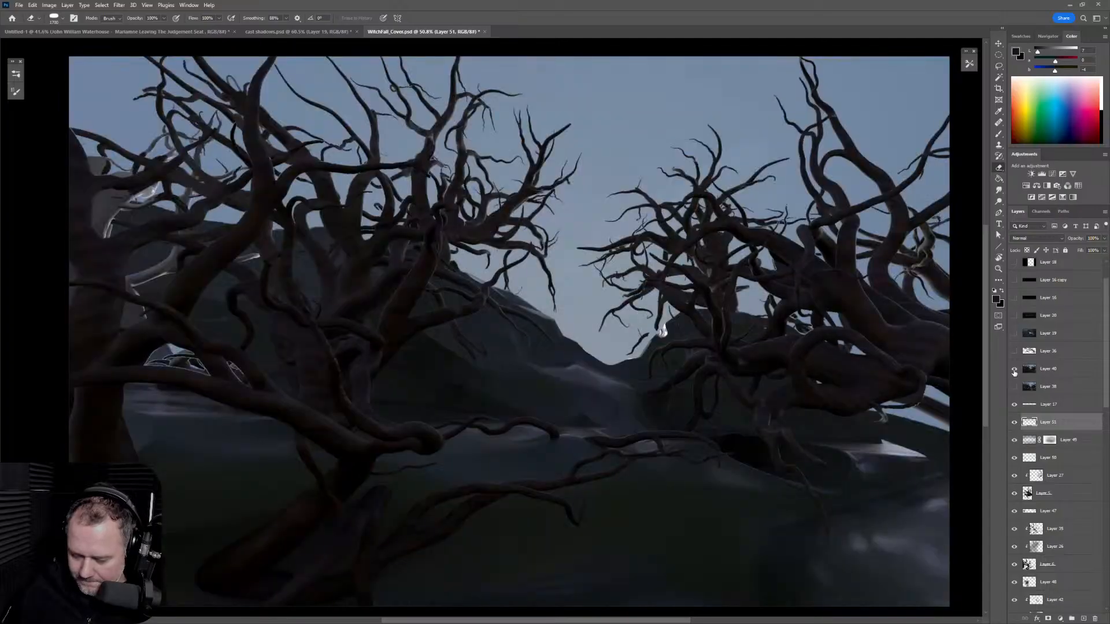
left_click(1014, 370)
left_click(1015, 370)
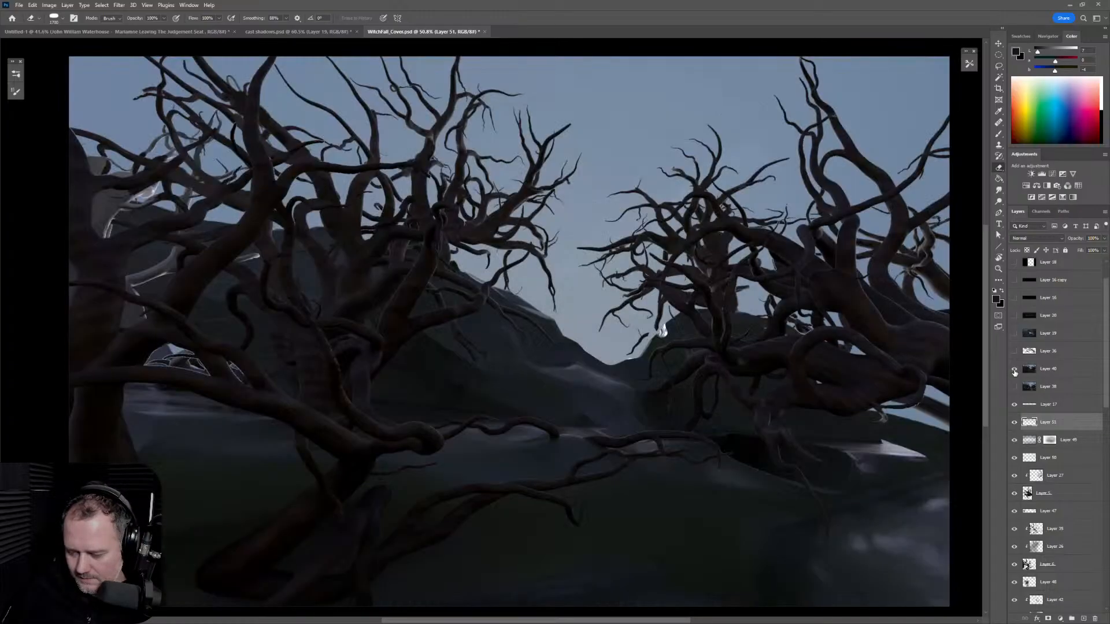
left_click(1014, 373)
left_click(1014, 372)
left_click(1015, 373)
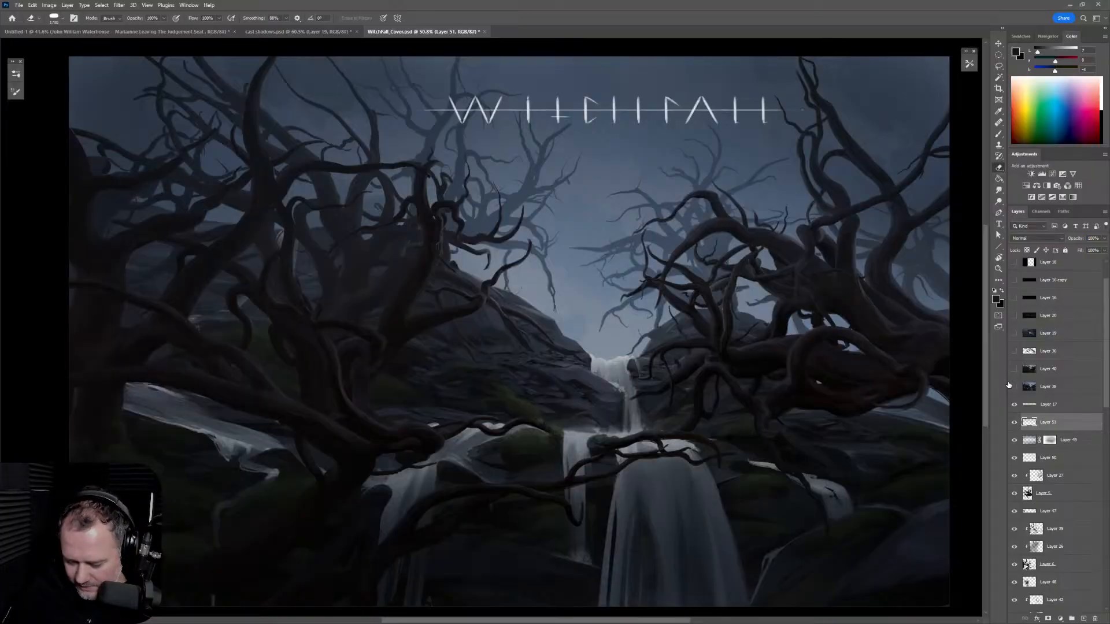
Step: Toggle Layer 50 repeatedly to examine how its branch and bark details change the full painting
key("z")
left_click_drag(456, 310, 483, 297)
key("e")
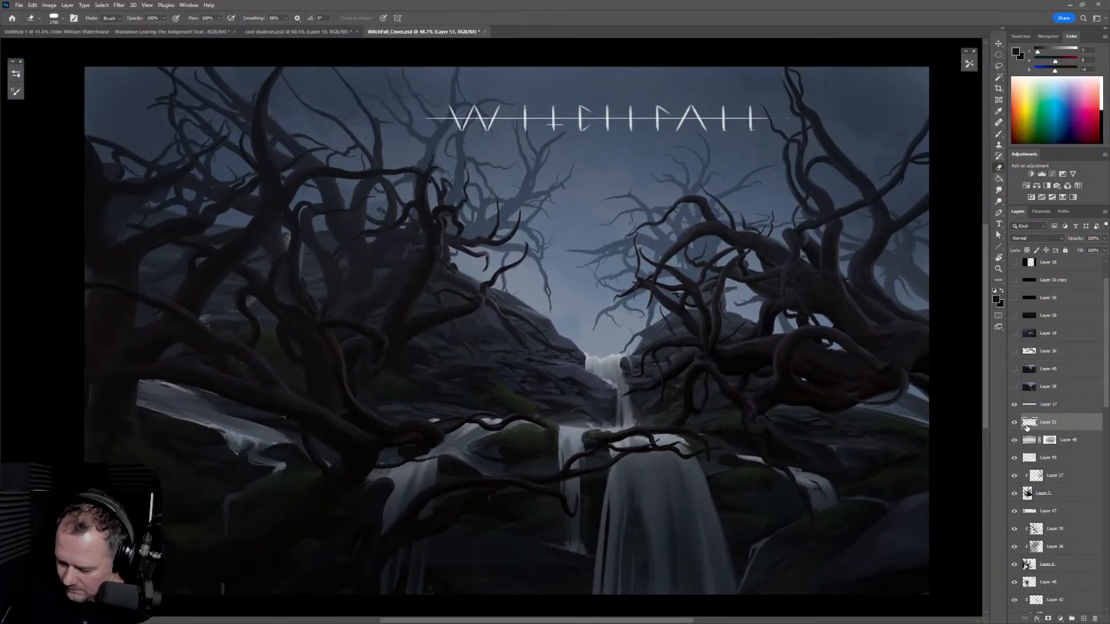
left_click(1014, 459)
left_click(1013, 458)
left_click(1014, 459)
left_click(1014, 459)
left_click(1014, 459)
left_click(1014, 459)
left_click(1014, 459)
left_click(1015, 459)
left_click(1014, 459)
left_click(1014, 459)
left_click(1015, 459)
left_click(1015, 459)
left_click(1016, 458)
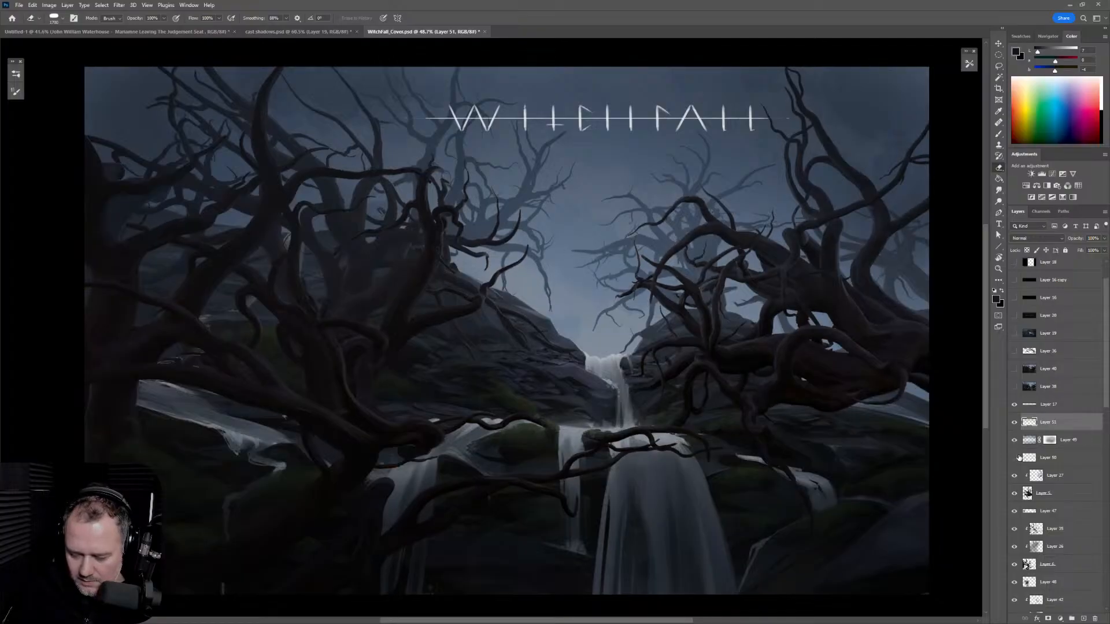
Step: Toggle Layer 50 and the Witchfall title on Layer 17, and hide Layer 51 to check their effect on the painting
left_click(1016, 458)
left_click(1017, 458)
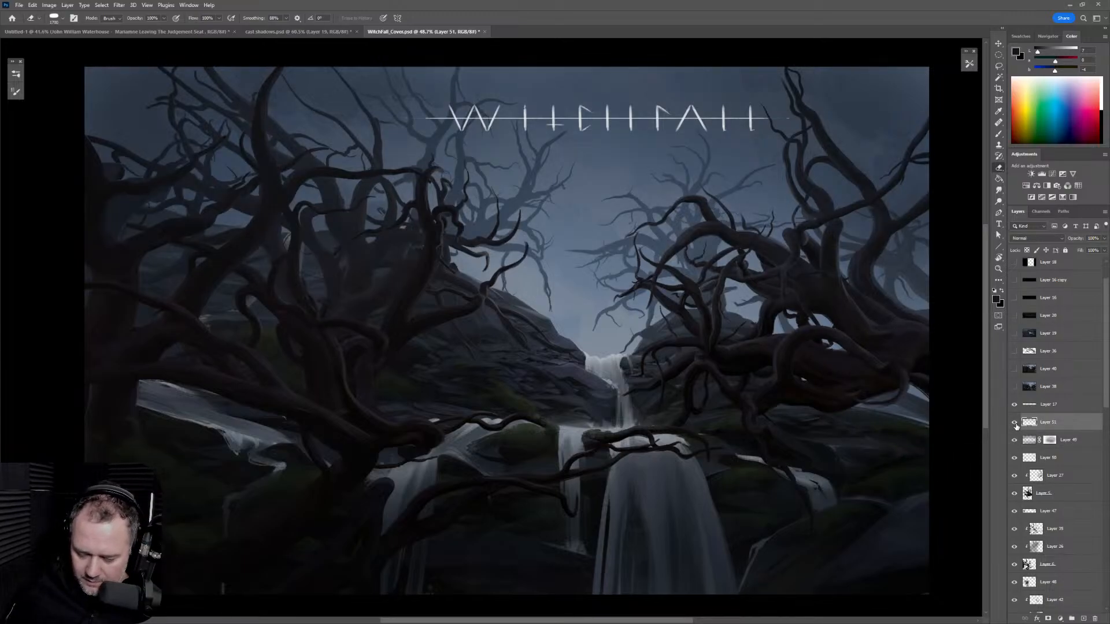
left_click(1015, 423)
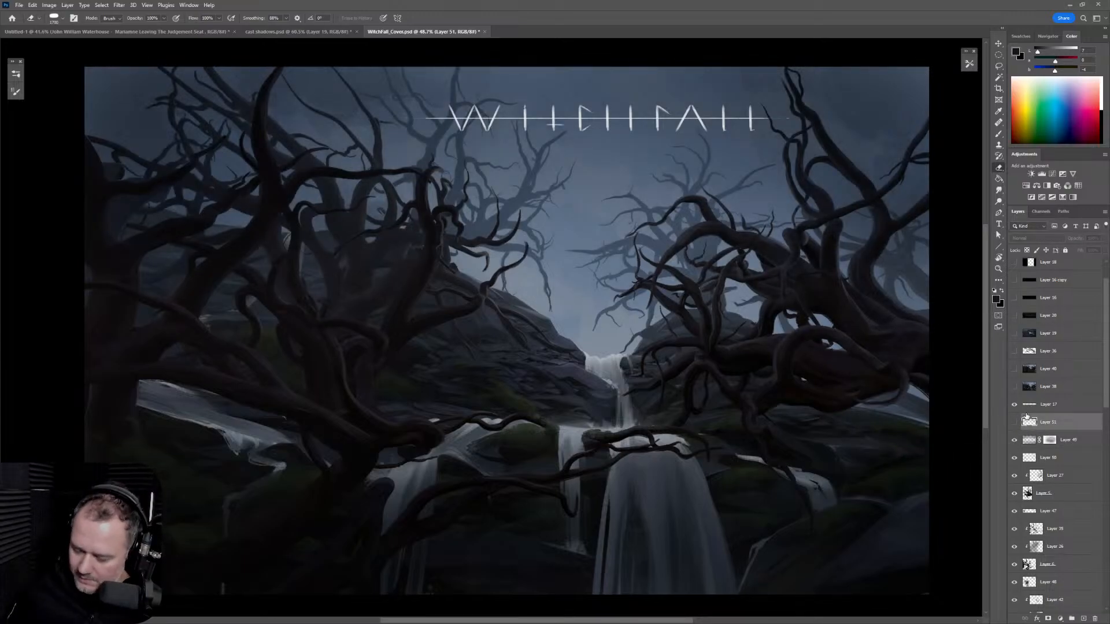
left_click(1014, 404)
left_click(1014, 405)
Step: Toggle the masked darkening on Layer 49 to compare the painting with and without it, and show Layer 51 again
left_click(1014, 440)
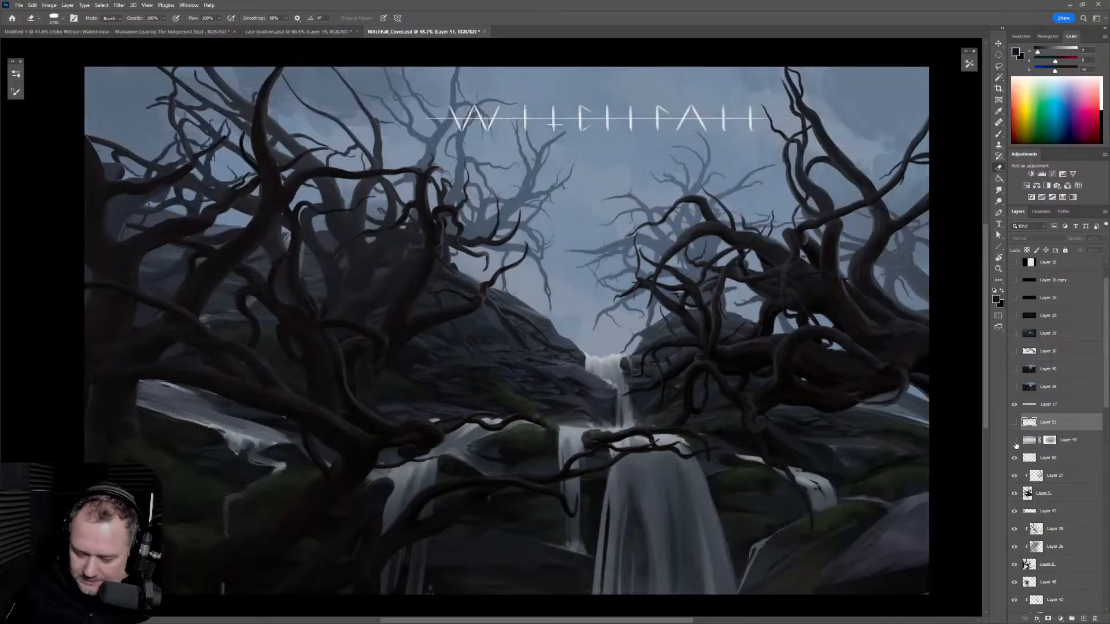
left_click(1016, 442)
left_click(1016, 442)
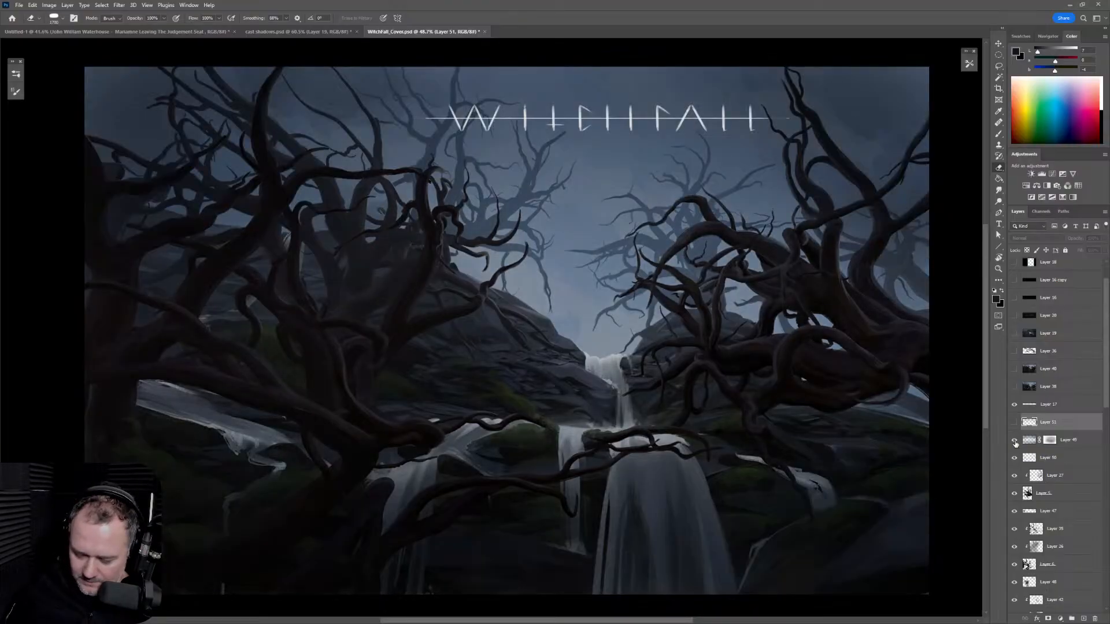
left_click(1015, 442)
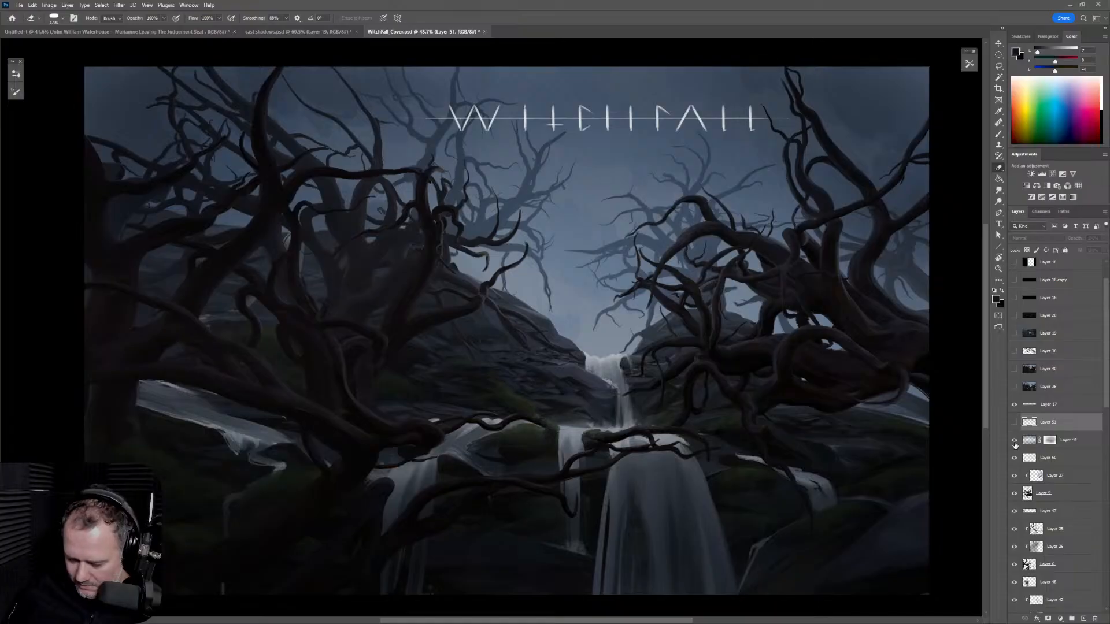
left_click(1015, 442)
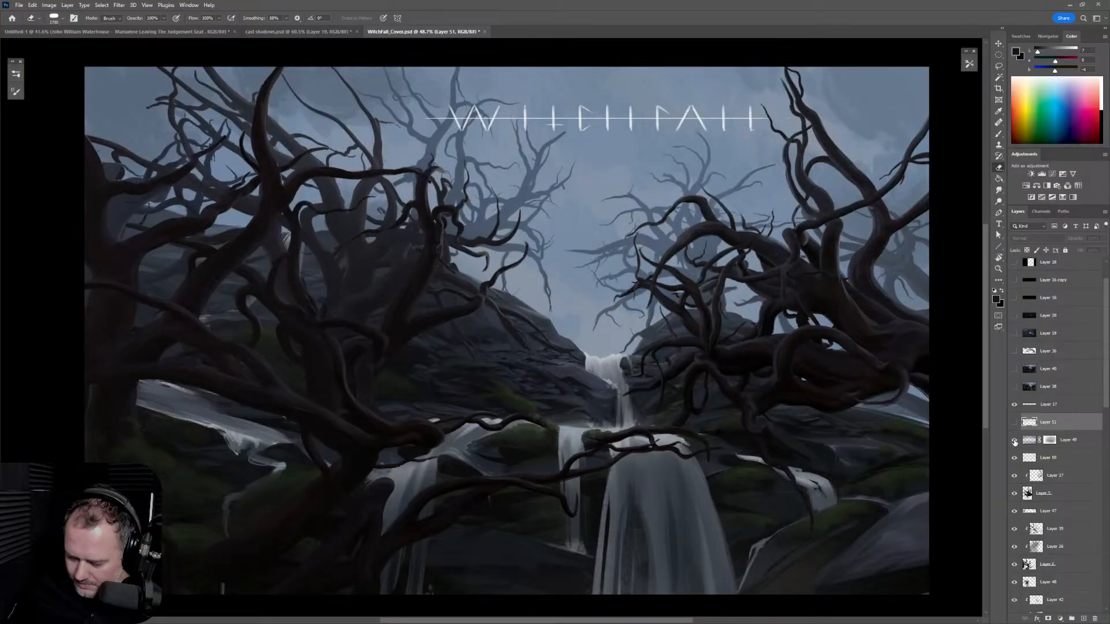
left_click(1015, 442)
left_click(1016, 423)
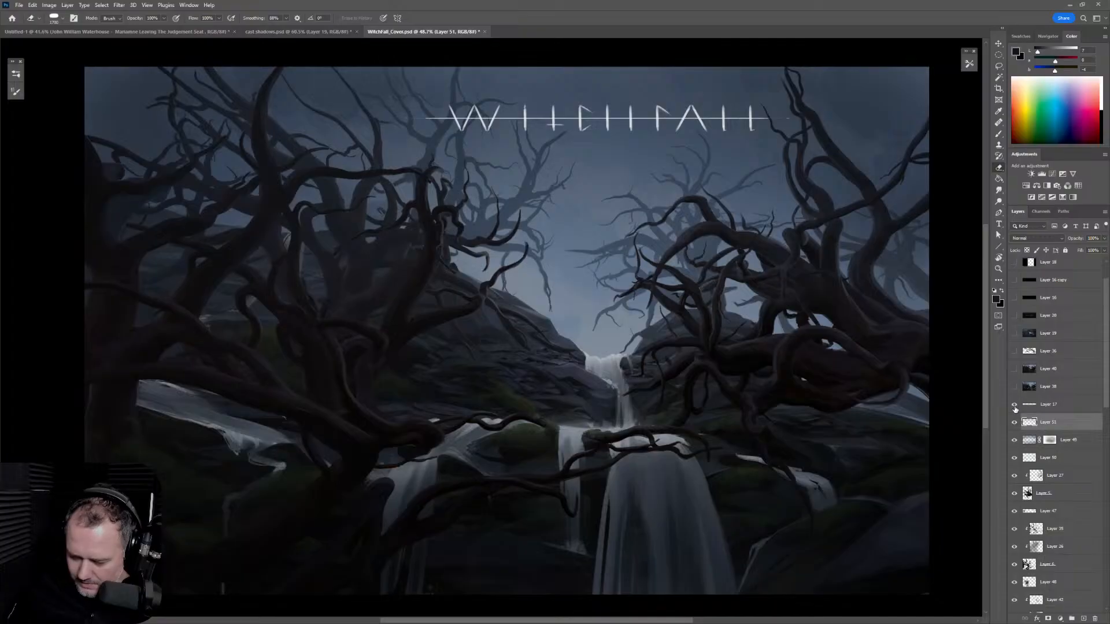
Step: Hide the Witchfall title on Layer 17 and check the composition in a horizontally mirrored view
left_click(1015, 405)
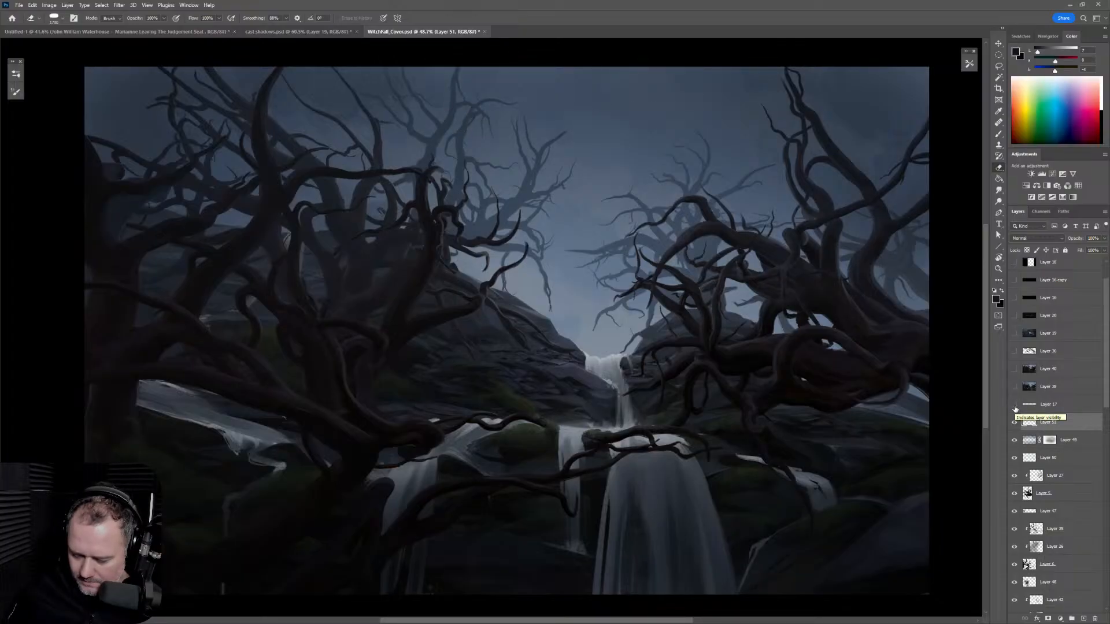
key("ctrl+shift+h")
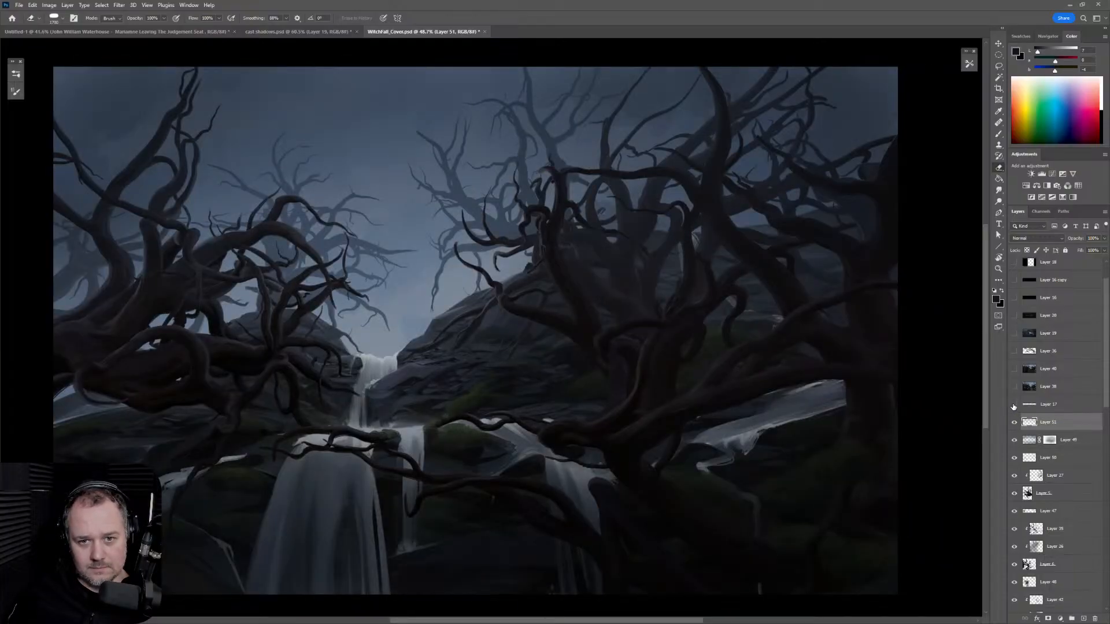
key("ctrl+shift+h")
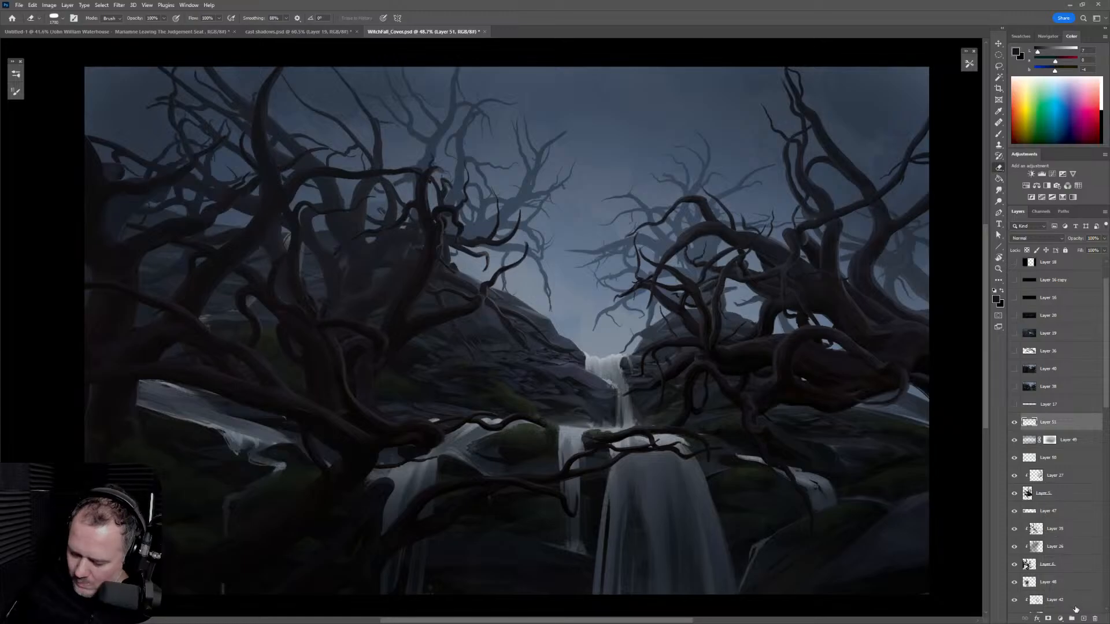
Step: Add a new layer above Layer 51, set up a fine brush with the waterfall's pale grey, and test a rain streak
left_click(1083, 618)
key("b")
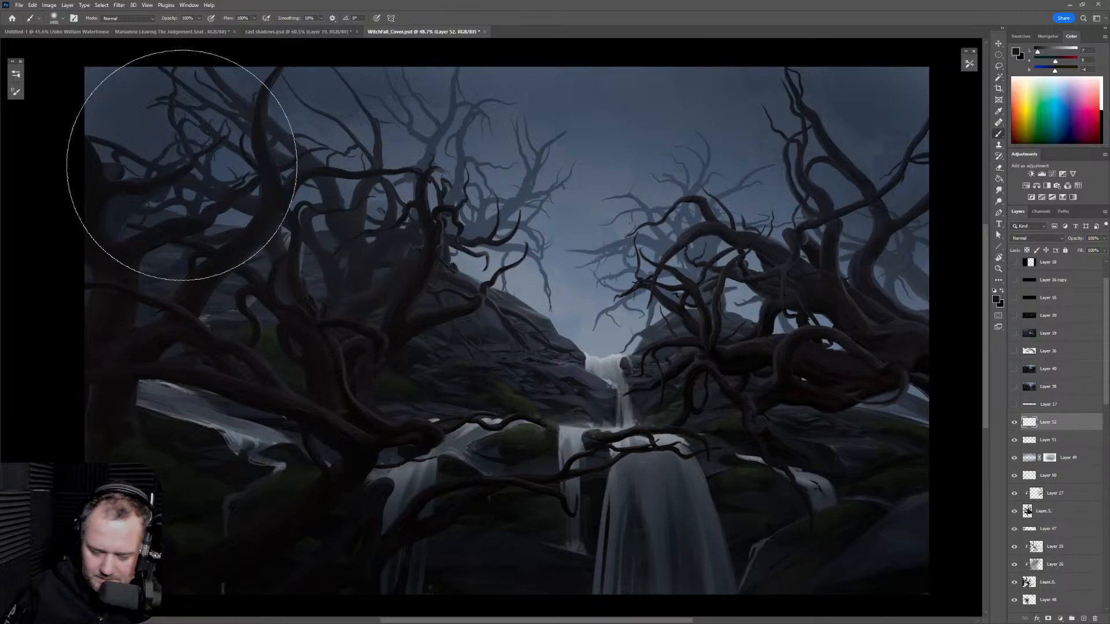
left_click(16, 91)
left_click(50, 233)
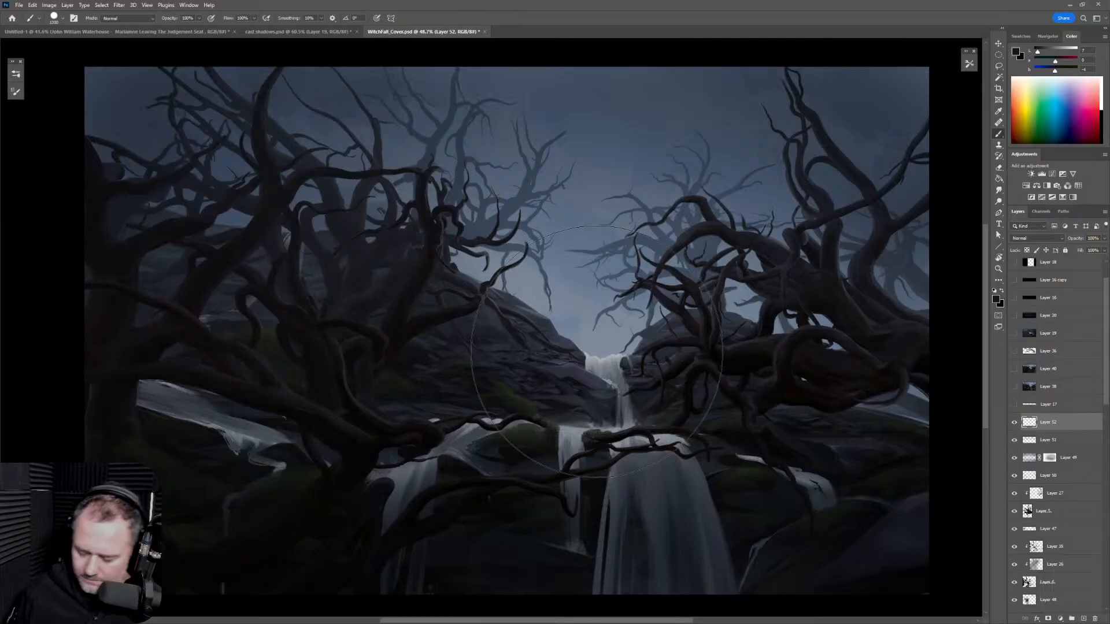
left_click(602, 356, "alt")
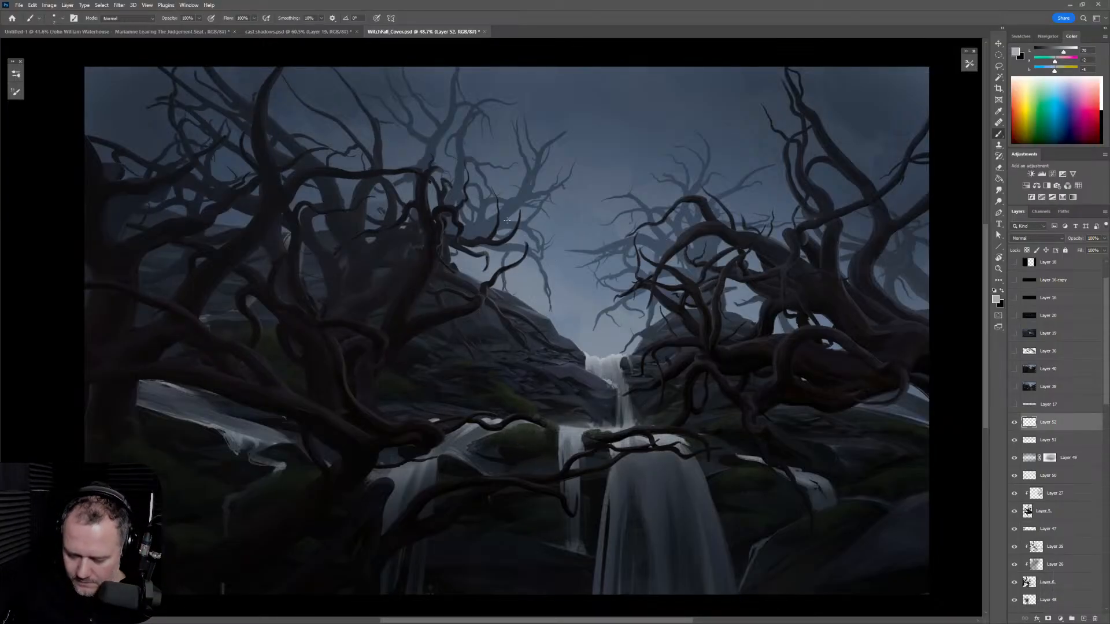
left_click_drag(522, 134, 522, 188)
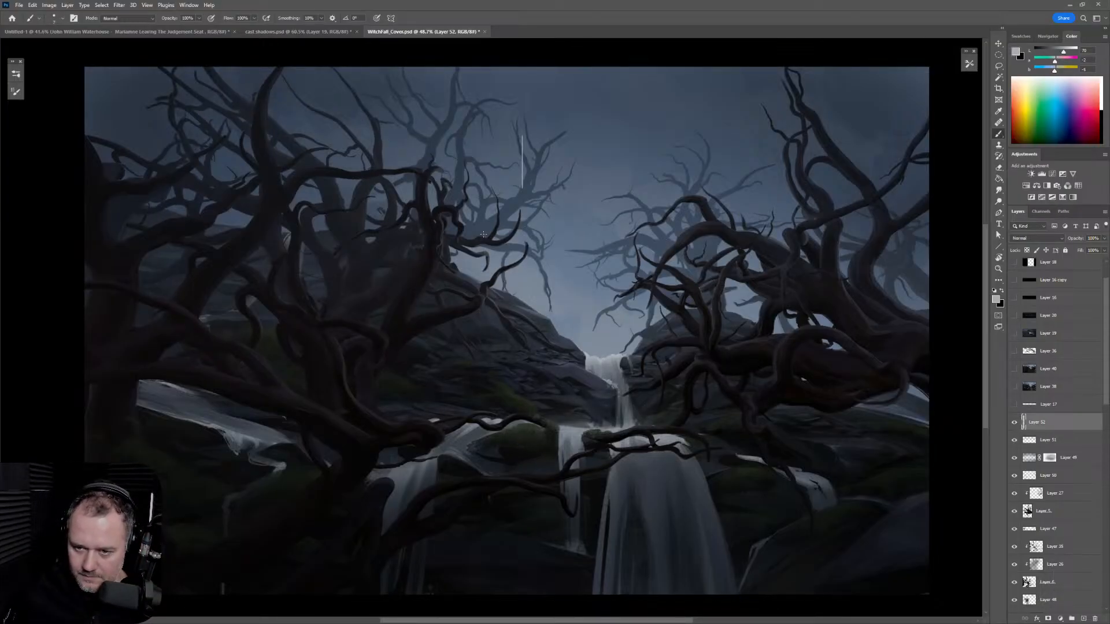
key("ctrl+z")
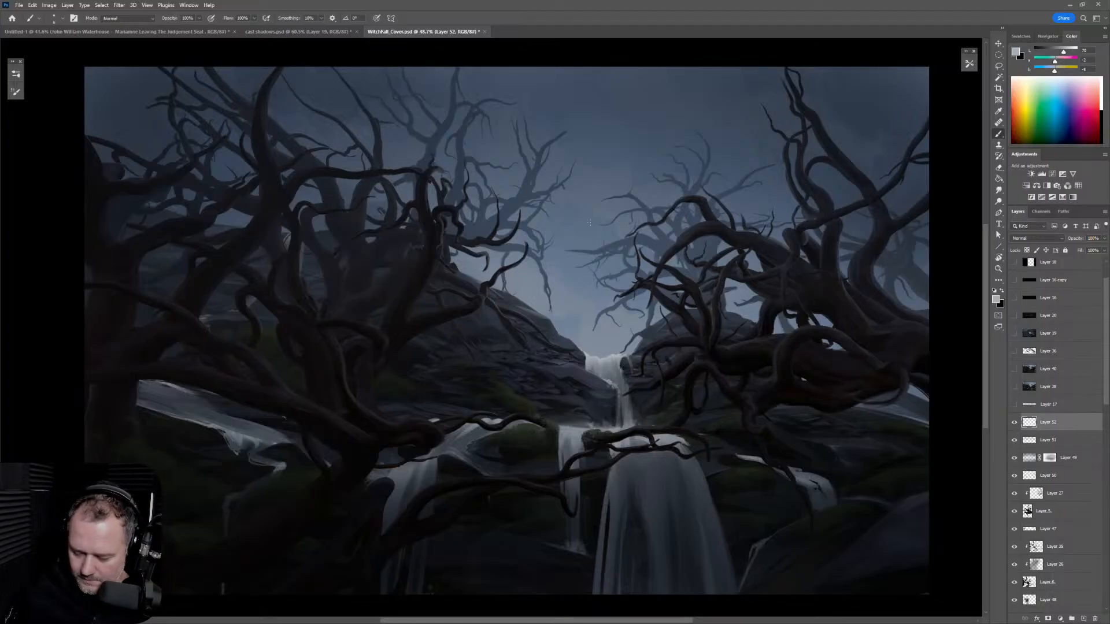
Step: Paint thin slanted rain streaks across the left trees, the rocks and the area beside the waterfall
left_click_drag(567, 388, 561, 424)
mouse_move(496, 457)
left_mouse_down()
mouse_move(489, 478)
mouse_move(439, 491)
left_mouse_up()
left_click_drag(363, 472, 345, 518)
left_click_drag(335, 391, 310, 437)
left_click_drag(229, 376, 212, 399)
left_click_drag(294, 234, 280, 257)
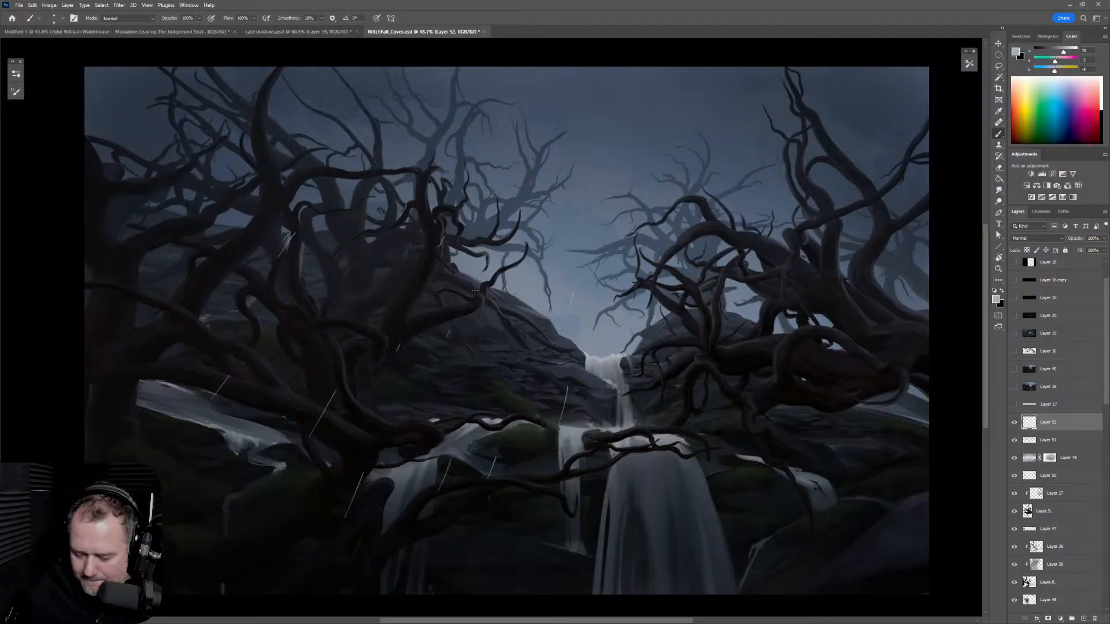
Step: Paint rain streaks over the main waterfall and the twisted right-hand tree, slanting them outward to the right
left_click_drag(675, 357, 681, 378)
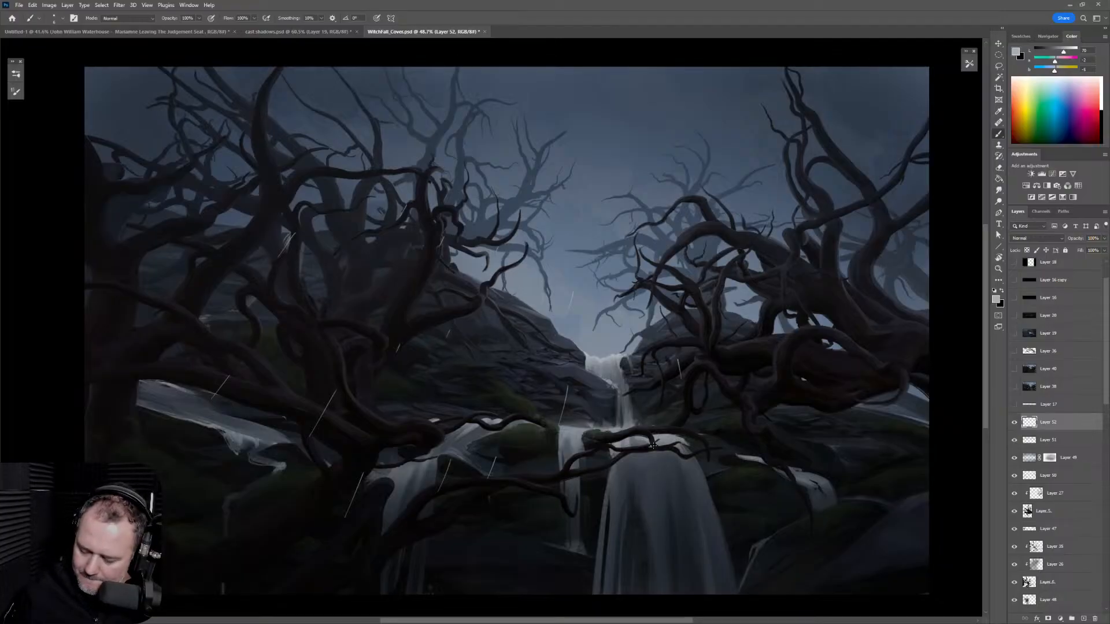
left_click_drag(661, 422, 659, 446)
mouse_move(663, 509)
left_mouse_down()
mouse_move(682, 542)
mouse_move(706, 537)
left_mouse_up()
left_click_drag(750, 423, 757, 457)
left_click_drag(718, 347, 721, 360)
mouse_move(764, 324)
left_mouse_down()
mouse_move(776, 370)
mouse_move(826, 400)
mouse_move(854, 397)
left_mouse_up()
left_click_drag(832, 320, 848, 347)
left_click_drag(810, 259, 819, 270)
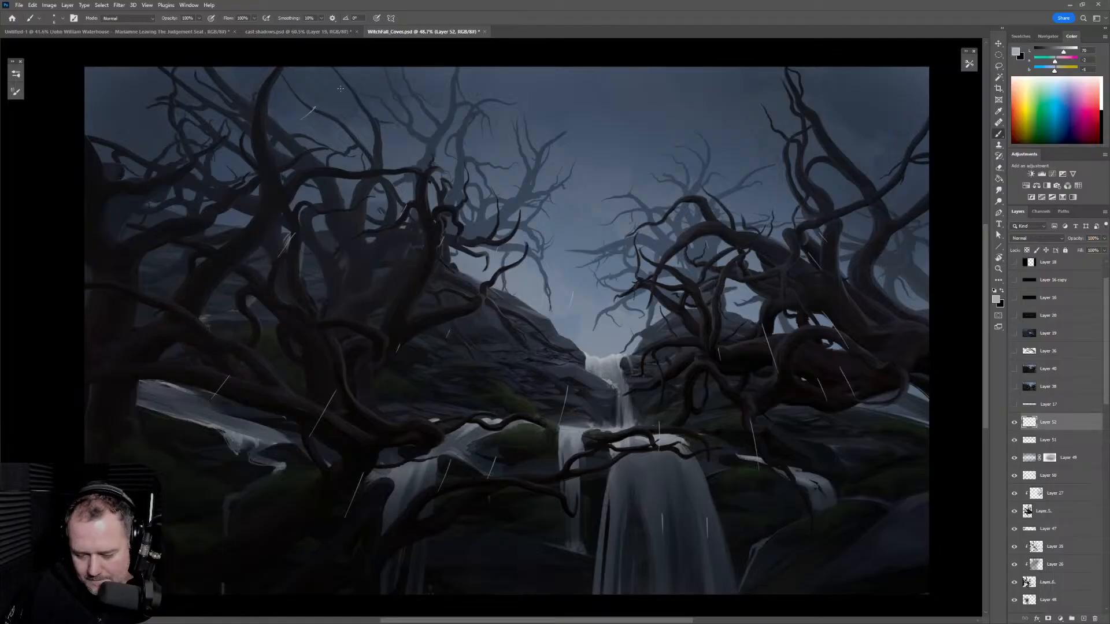
Step: Add slanted rain streaks among the upper-left branches and across the left tree trunks
left_click_drag(315, 100, 297, 116)
left_click_drag(200, 95, 161, 126)
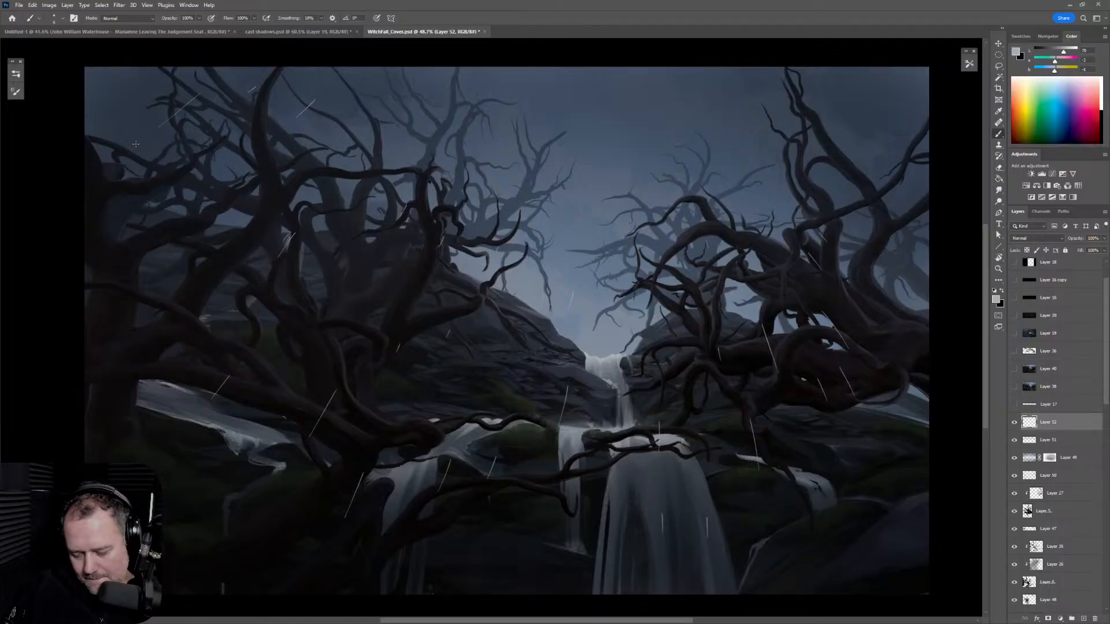
left_click_drag(381, 66, 369, 77)
left_click_drag(178, 204, 164, 214)
left_click_drag(120, 99, 103, 111)
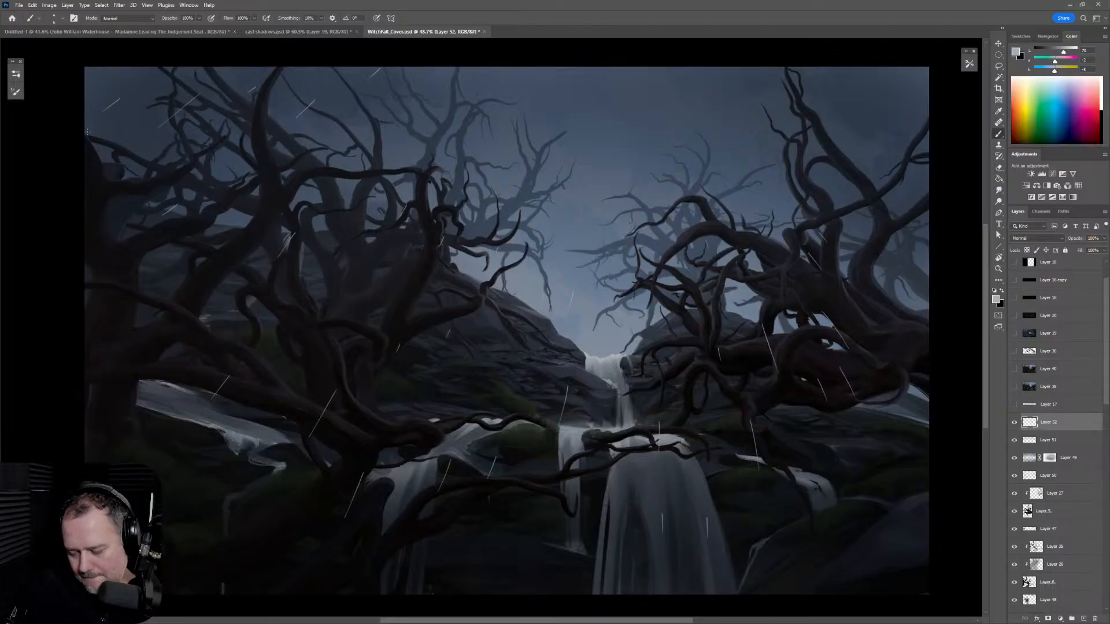
left_click_drag(171, 298, 149, 326)
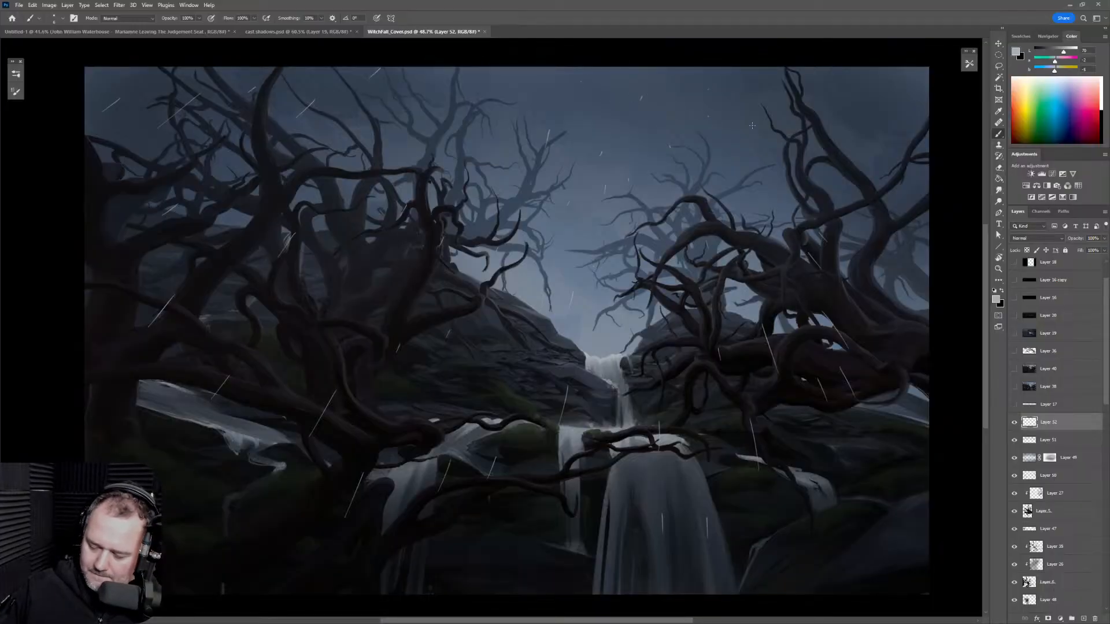
Step: Add rain streaks in the upper-right sky, a long one over the lower-right rocks and one at the lower left
left_click_drag(762, 107, 795, 150)
left_click_drag(829, 102, 836, 121)
left_click_drag(899, 459, 929, 552)
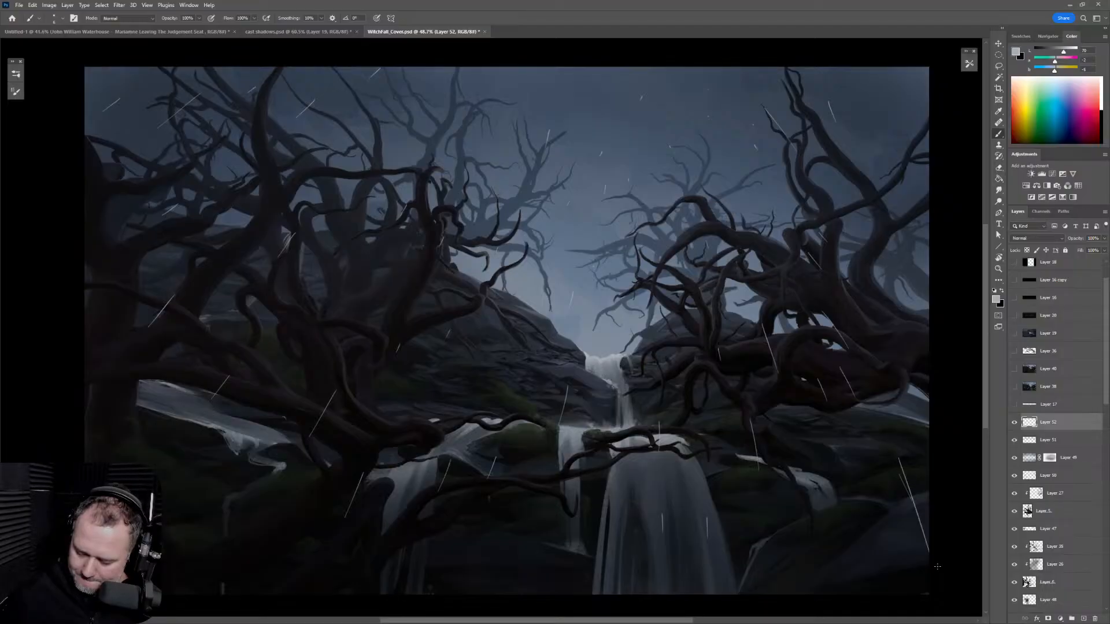
left_click_drag(199, 482, 164, 539)
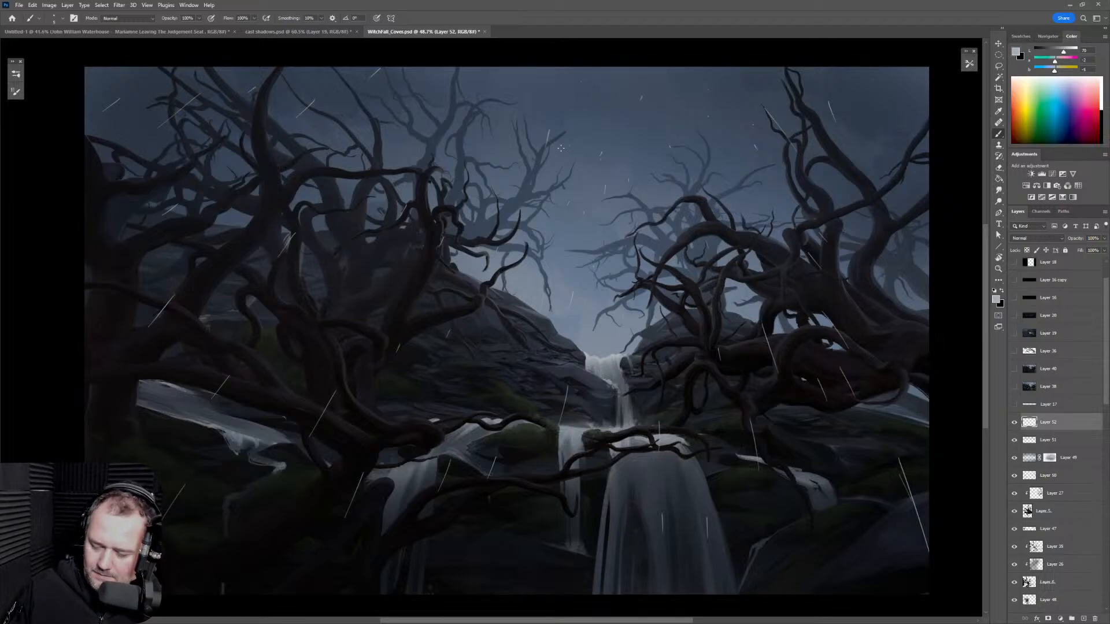
Step: Lasso small rain streaks in the central sky and adjust them with Free Transform
key("l")
left_click_drag(548, 111, 585, 119)
key("ctrl+t")
key("Return")
key("ctrl+d")
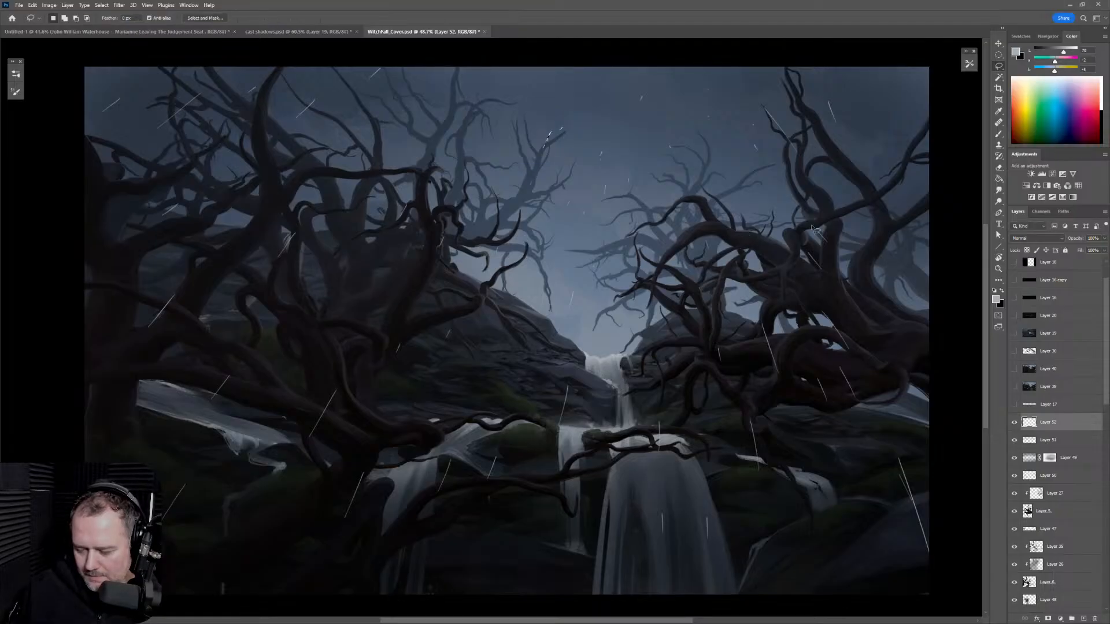
mouse_move(611, 200)
left_mouse_down()
mouse_move(598, 217)
mouse_move(607, 202)
left_mouse_up()
key("ctrl+t")
key("Return")
key("ctrl+d")
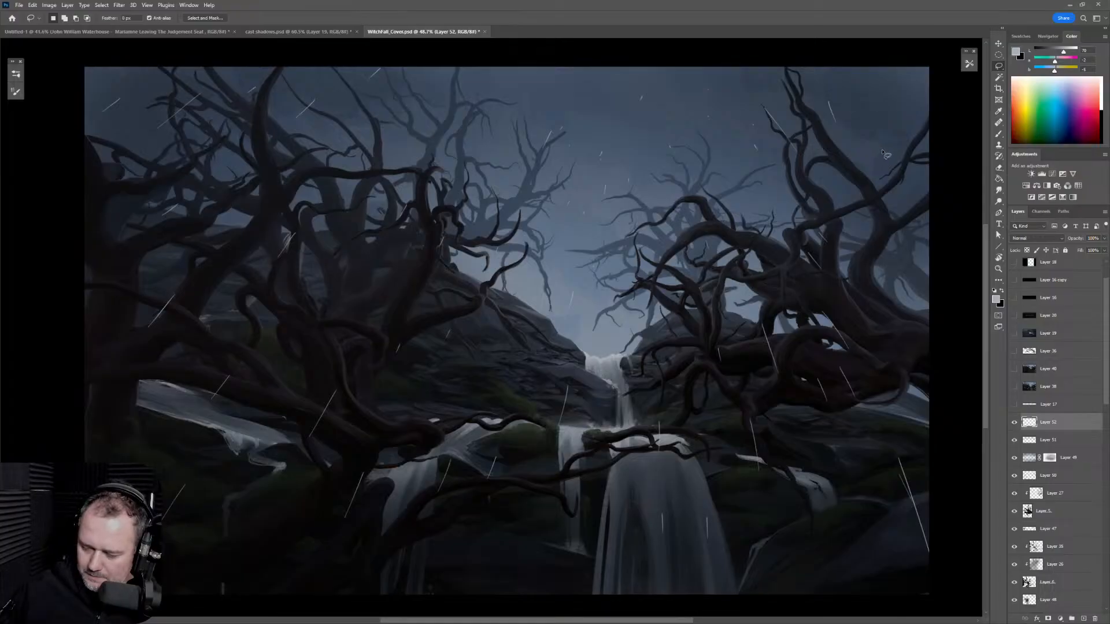
Step: Lasso the rain streak in the upper-right sky, adjust it with Free Transform and deselect it
left_click_drag(839, 92, 835, 96)
key("ctrl+t")
left_click_drag(867, 151, 880, 154)
key("Return")
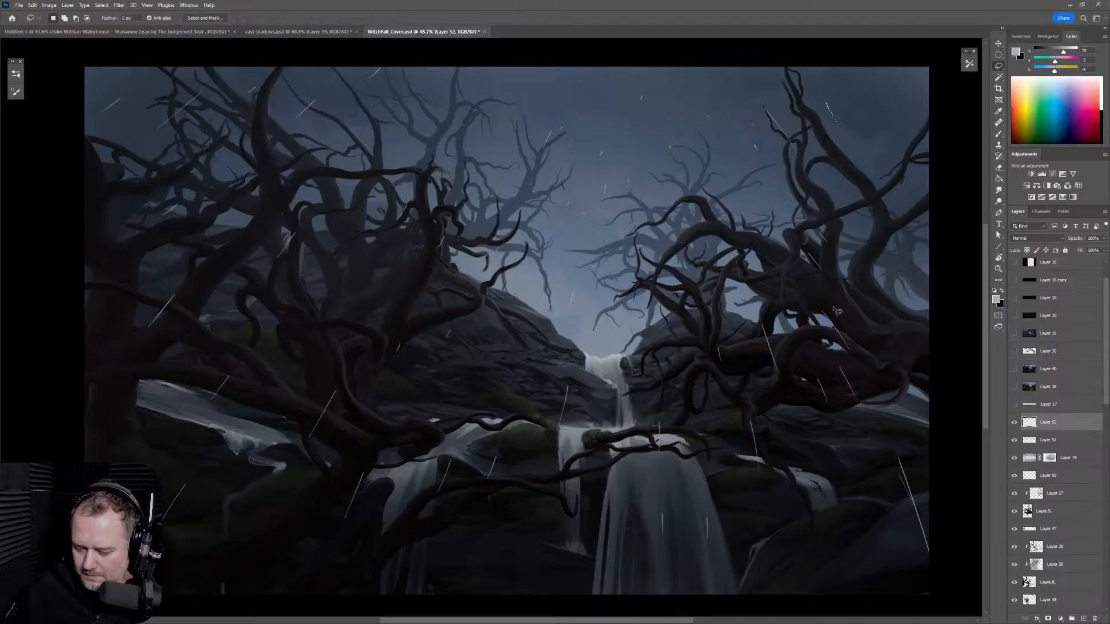
key("ctrl+d")
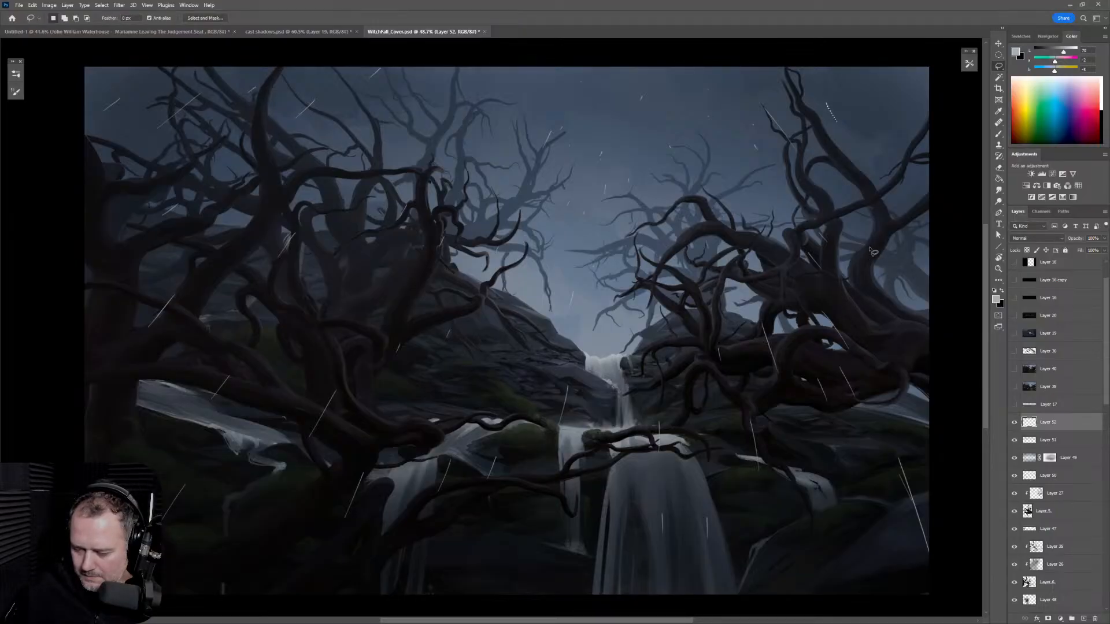
Step: Move all the rain streaks on Layer 52 slightly downward
key("ctrl+t")
left_click_drag(871, 254, 867, 277)
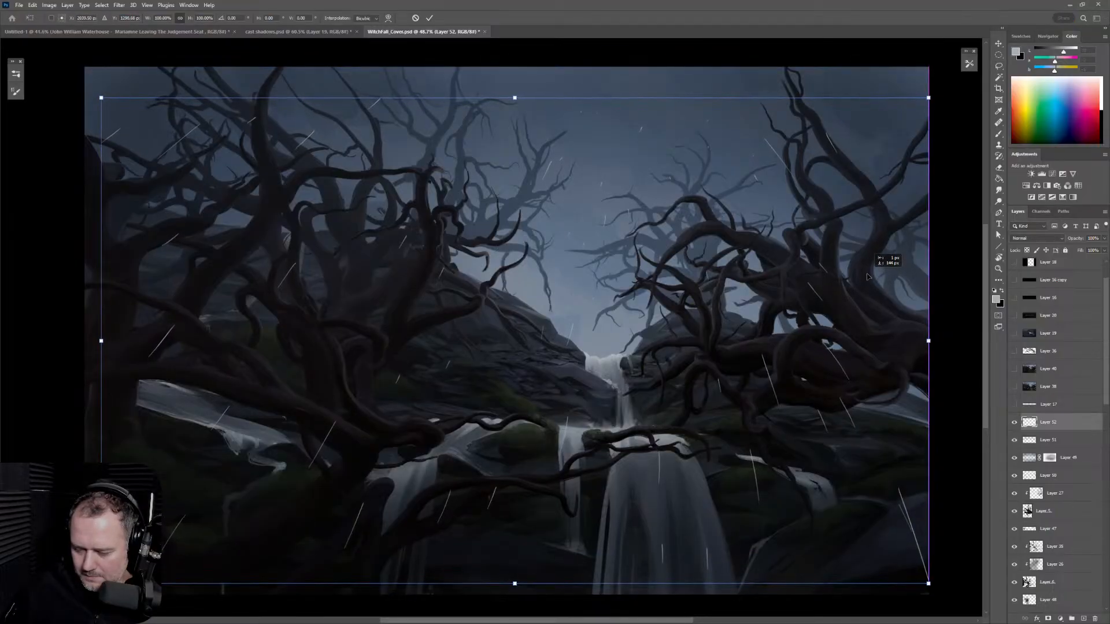
key("Return")
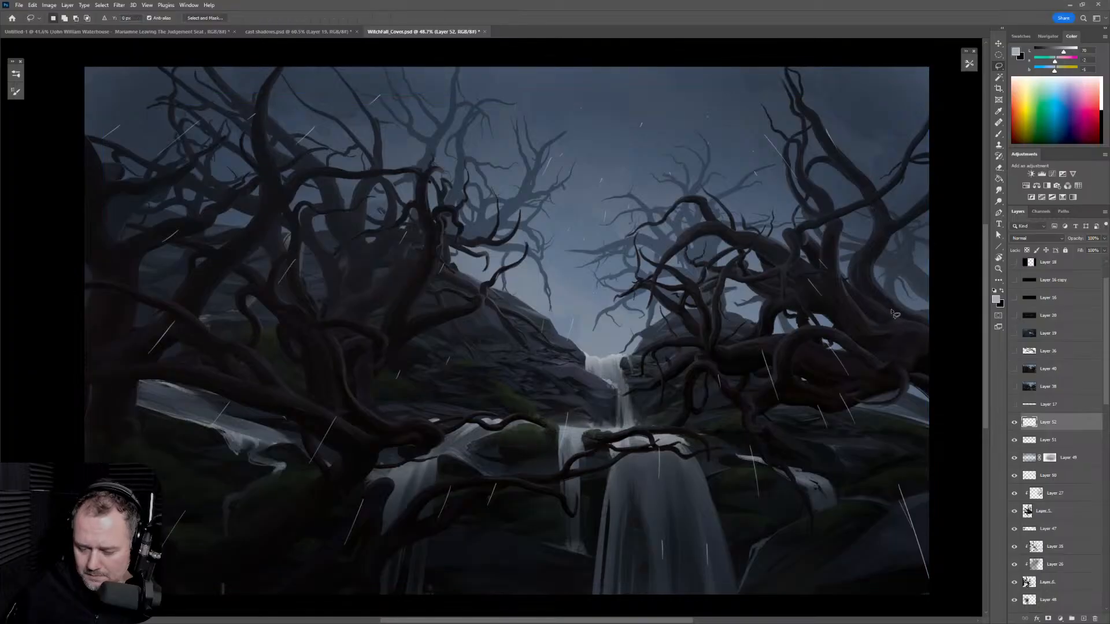
Step: Paint more fine rain streaks along the top of the sky and over the left tree
key("b")
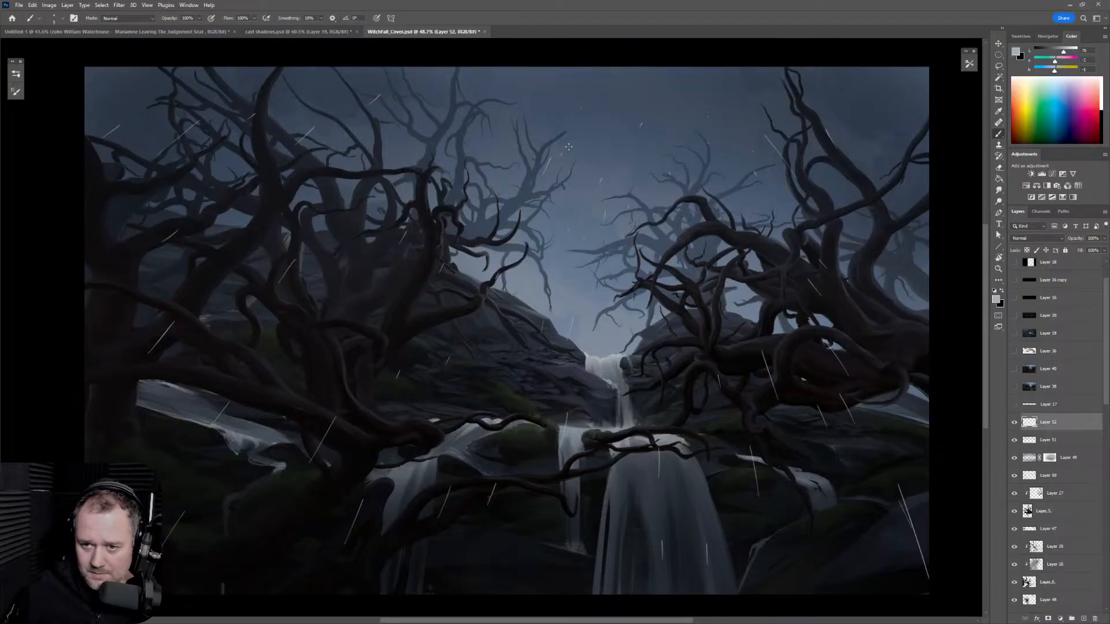
left_click_drag(497, 92, 501, 85)
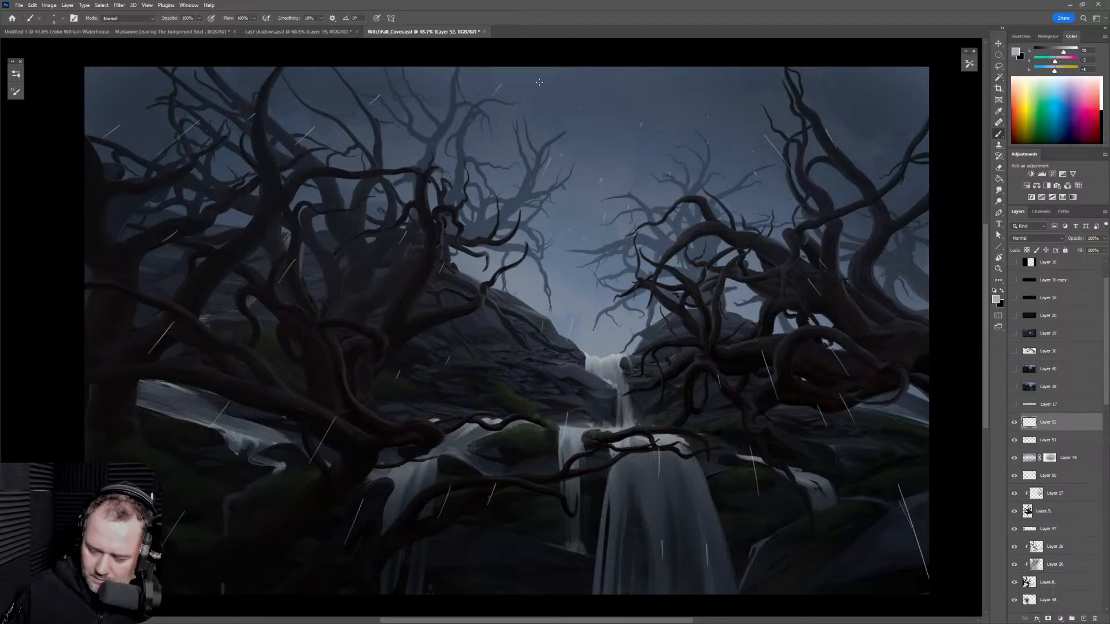
left_click_drag(758, 77, 764, 87)
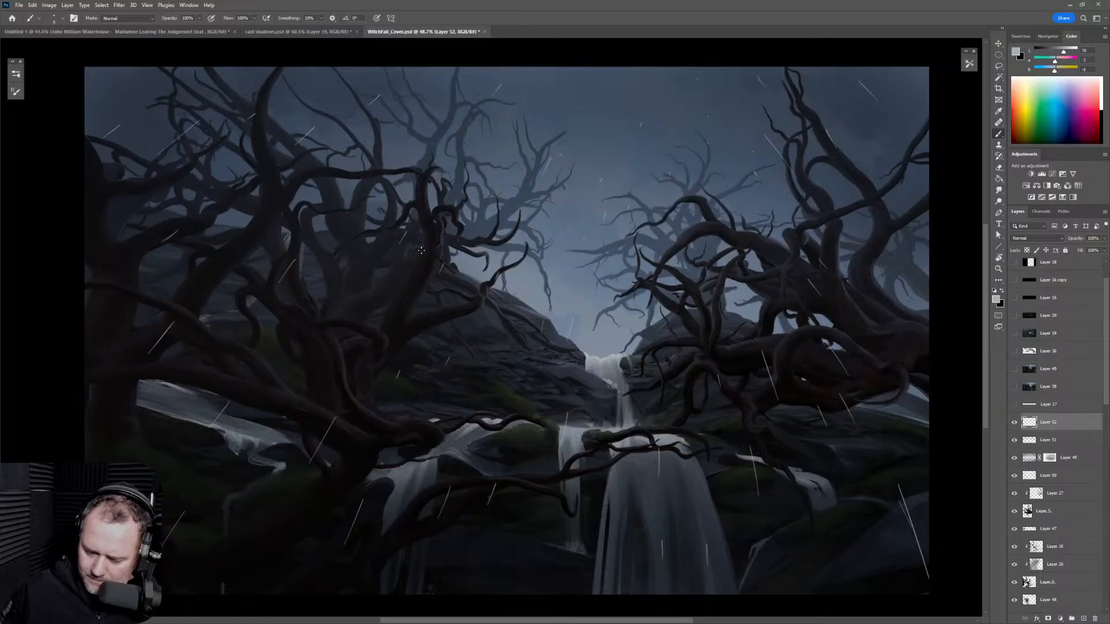
left_click_drag(362, 230, 356, 240)
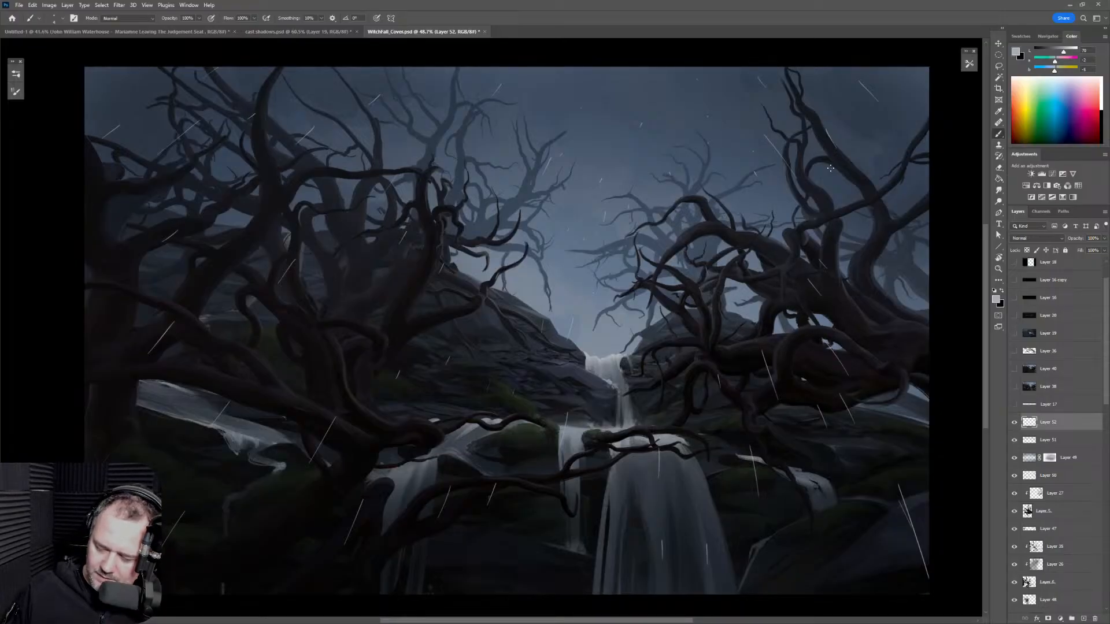
Step: Distort the rain streaks on Layer 52 with Free Transform, narrowing the top corners inward and spreading the bottom corners outward
scroll(805, 336, "down", 2)
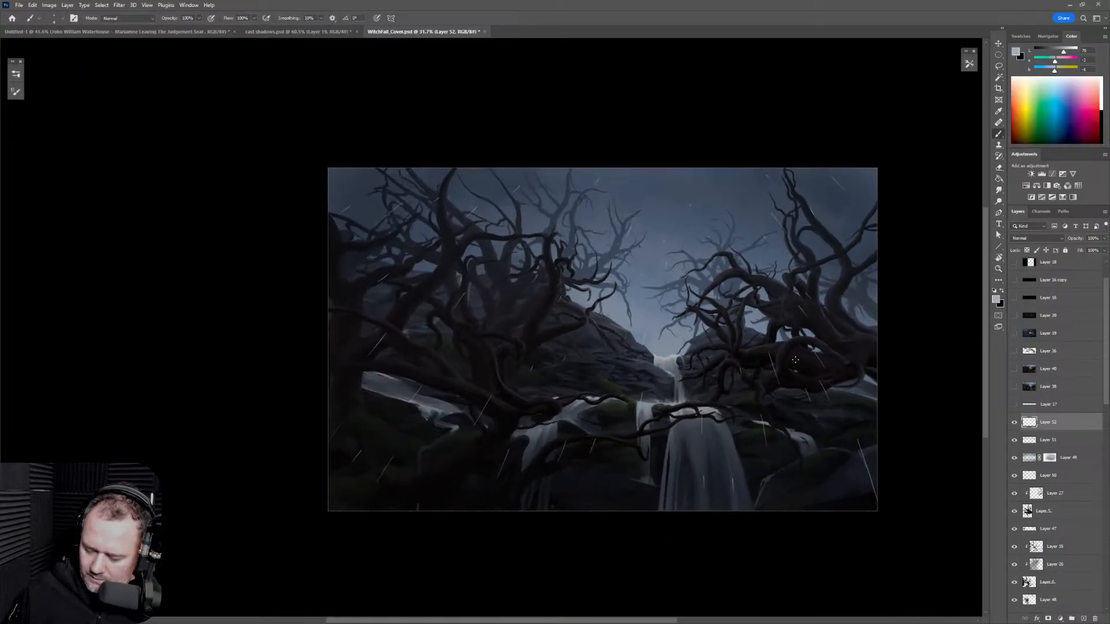
left_click_drag(828, 318, 718, 281)
key("ctrl+t")
right_click(672, 218)
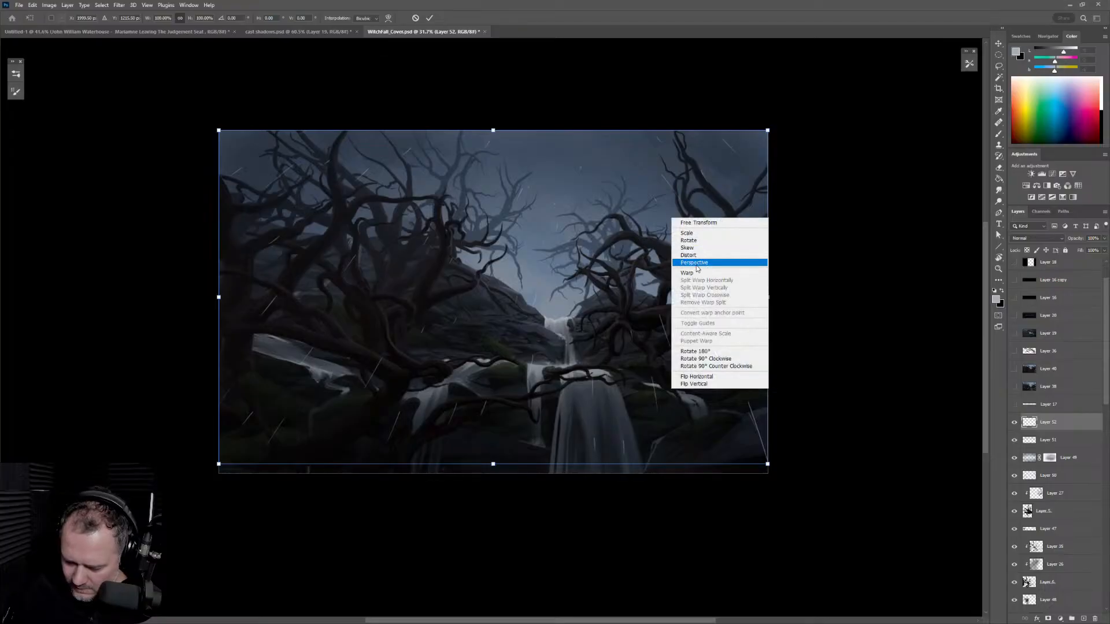
left_click(701, 256)
left_click_drag(767, 131, 742, 151)
left_click_drag(769, 464, 790, 478)
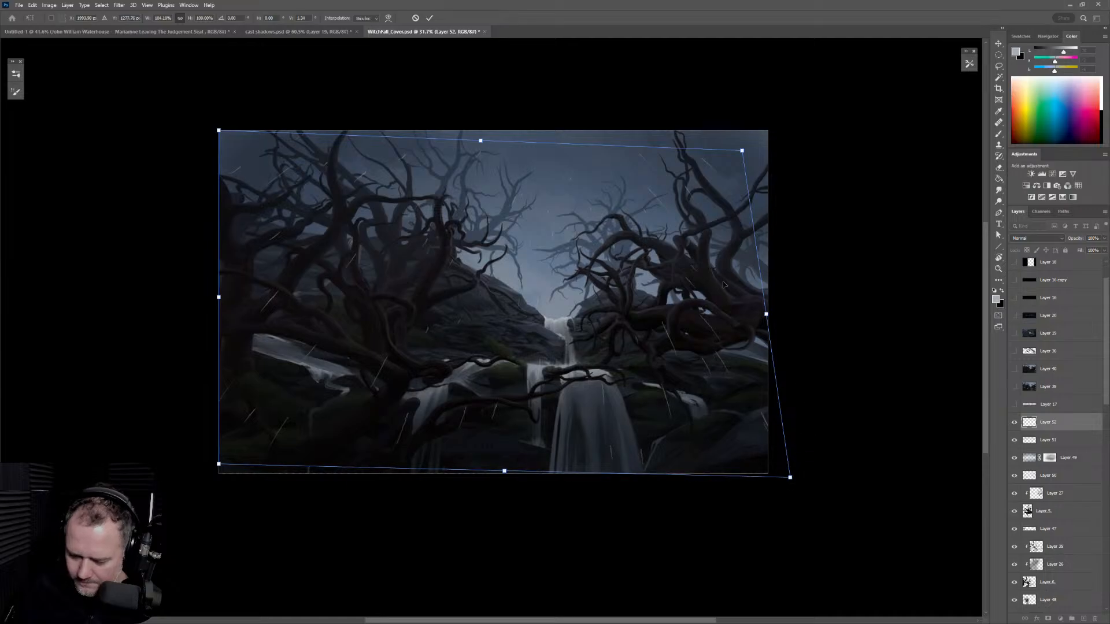
left_click_drag(485, 137, 495, 138)
left_click_drag(756, 147, 753, 139)
left_click_drag(220, 466, 208, 477)
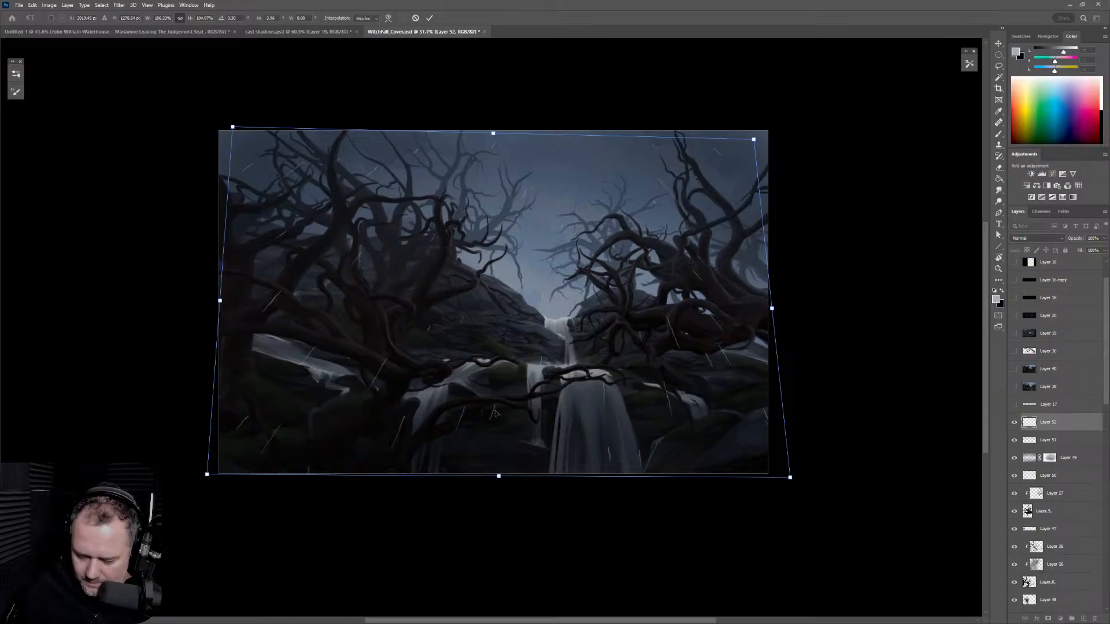
key("Return")
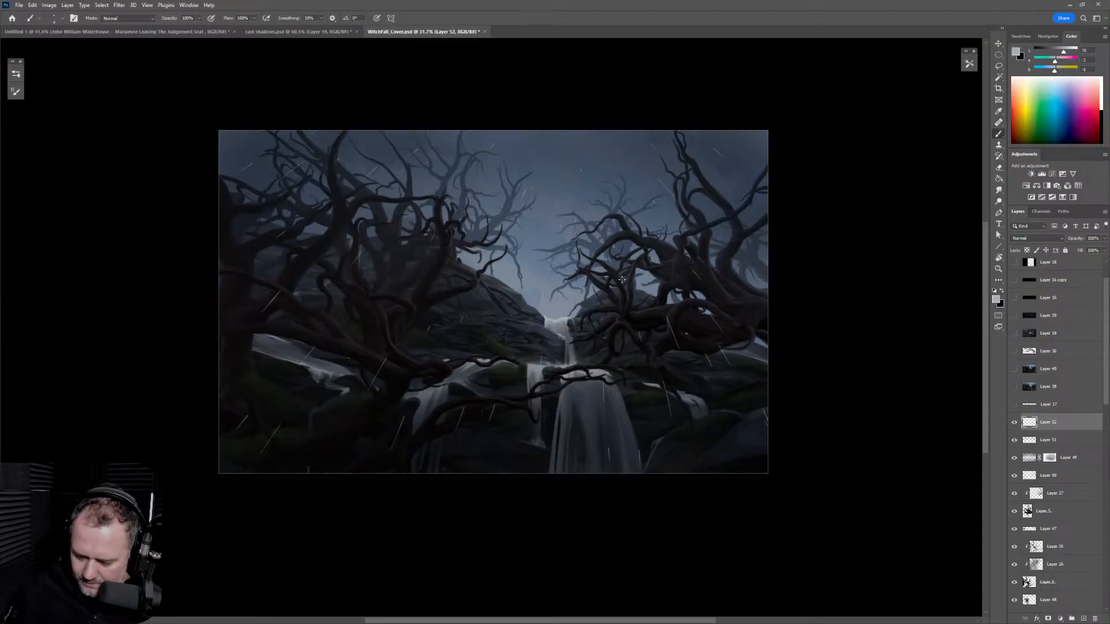
Step: Duplicate Layer 52 as "Layer 52 copy" and hide the original Layer 52
key("z")
left_click_drag(719, 372, 741, 376)
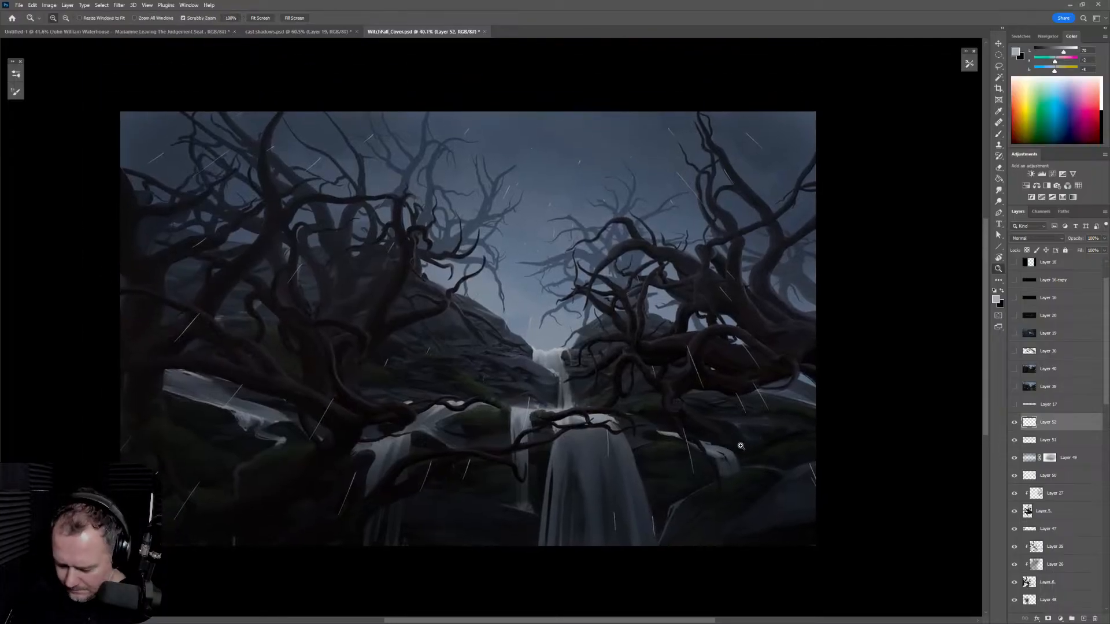
left_click_drag(741, 446, 763, 461)
key("b")
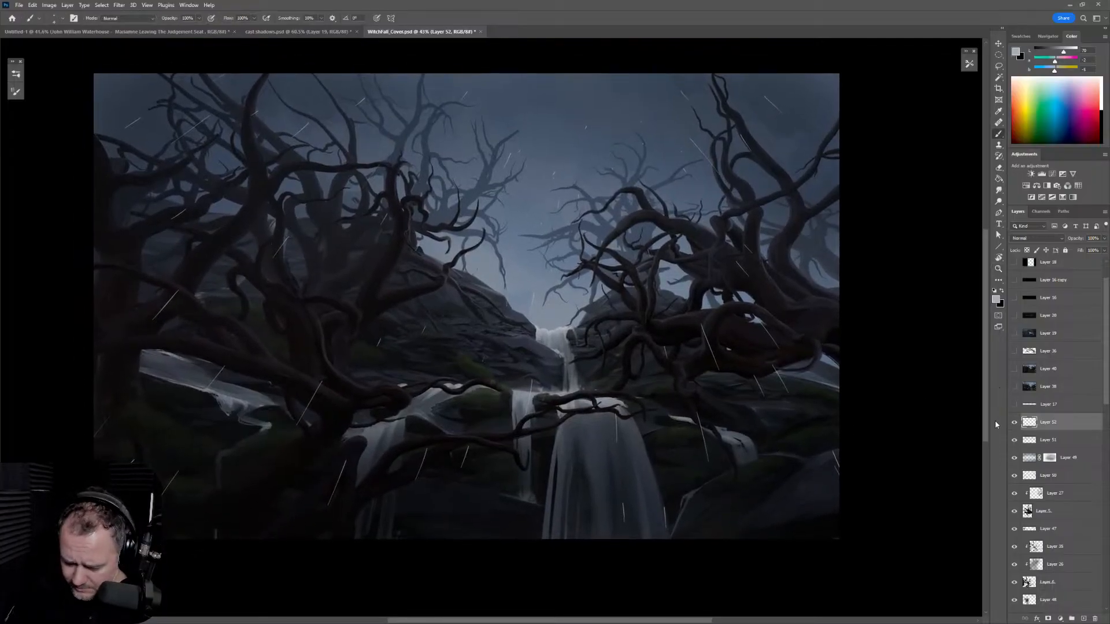
right_click(1070, 423)
left_click(1027, 113)
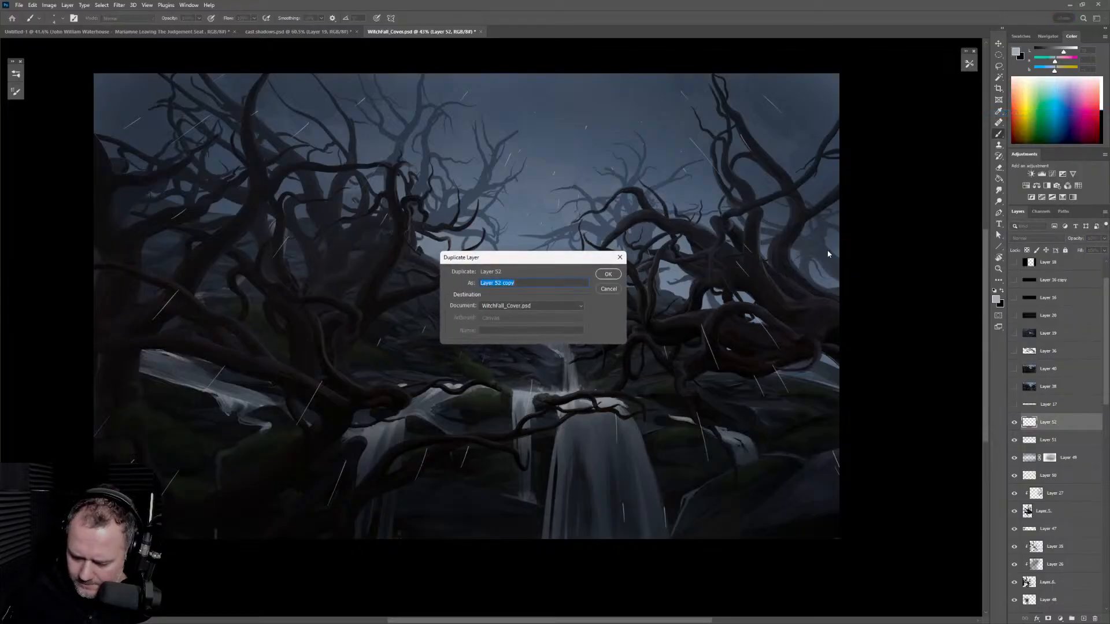
left_click(611, 276)
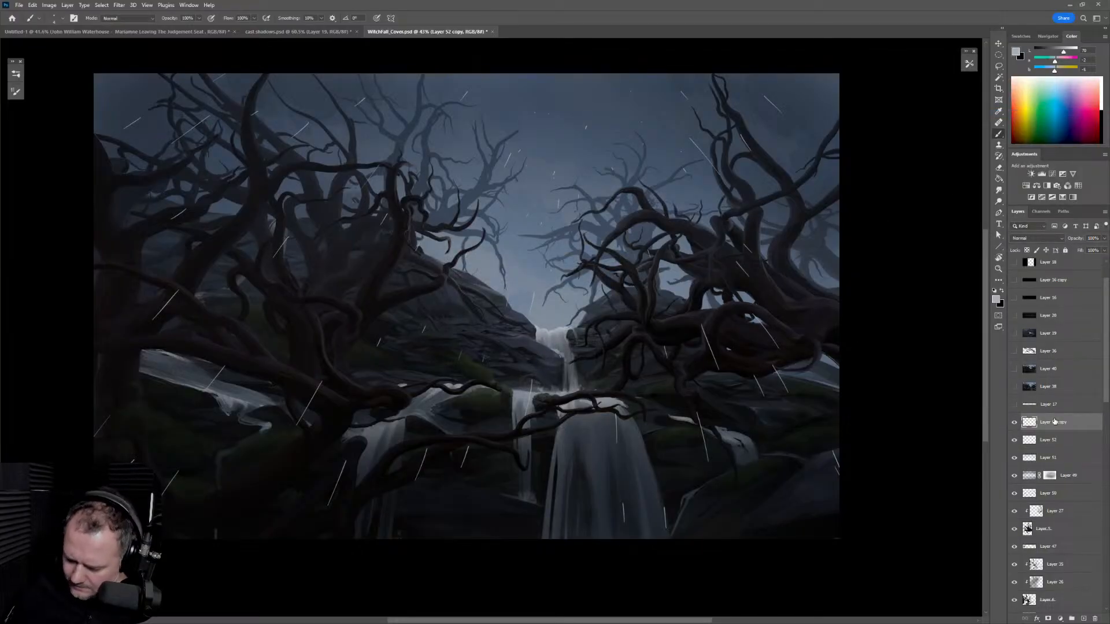
left_click(1015, 440)
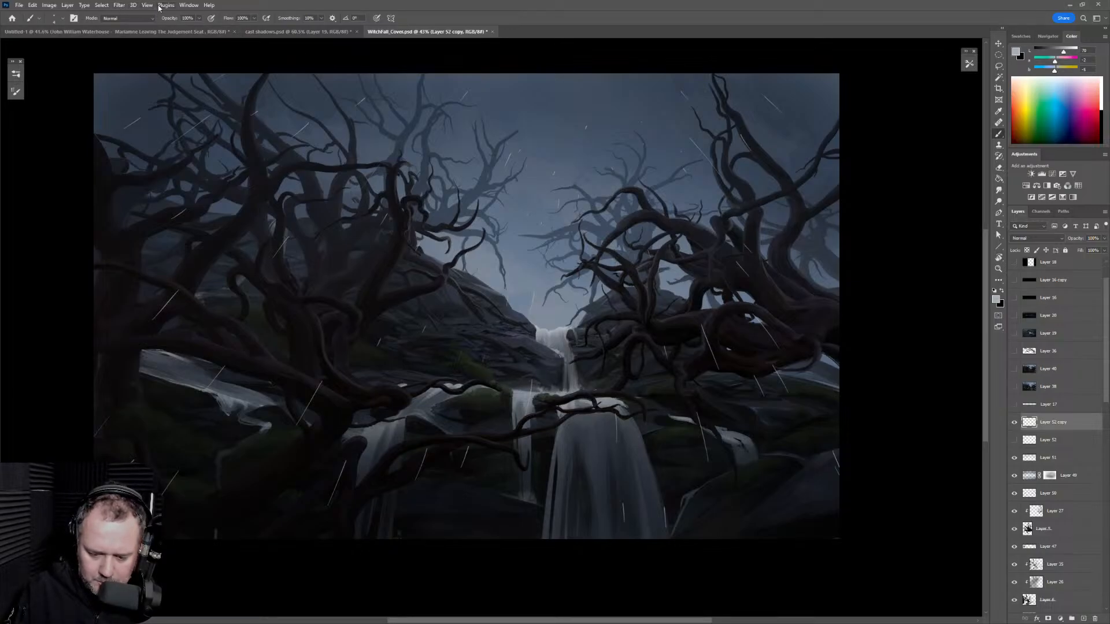
Step: Try a Zoom Radial Blur at amount 10, Good quality, on Layer 52 copy with the blur center in the upper middle
left_click(119, 5)
mouse_move(190, 114)
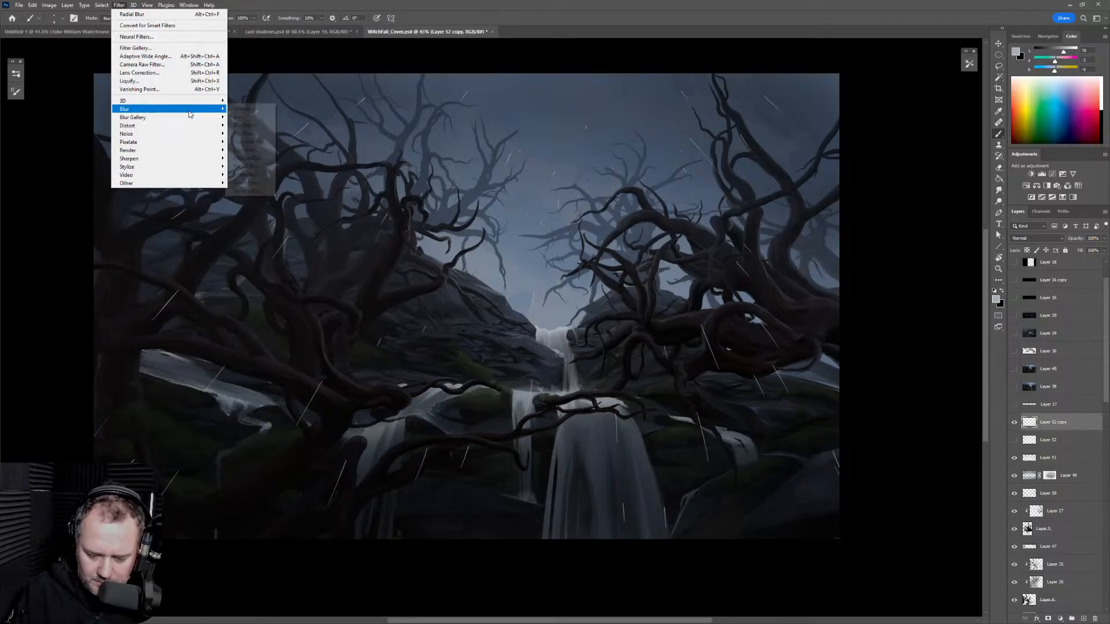
left_click(265, 167)
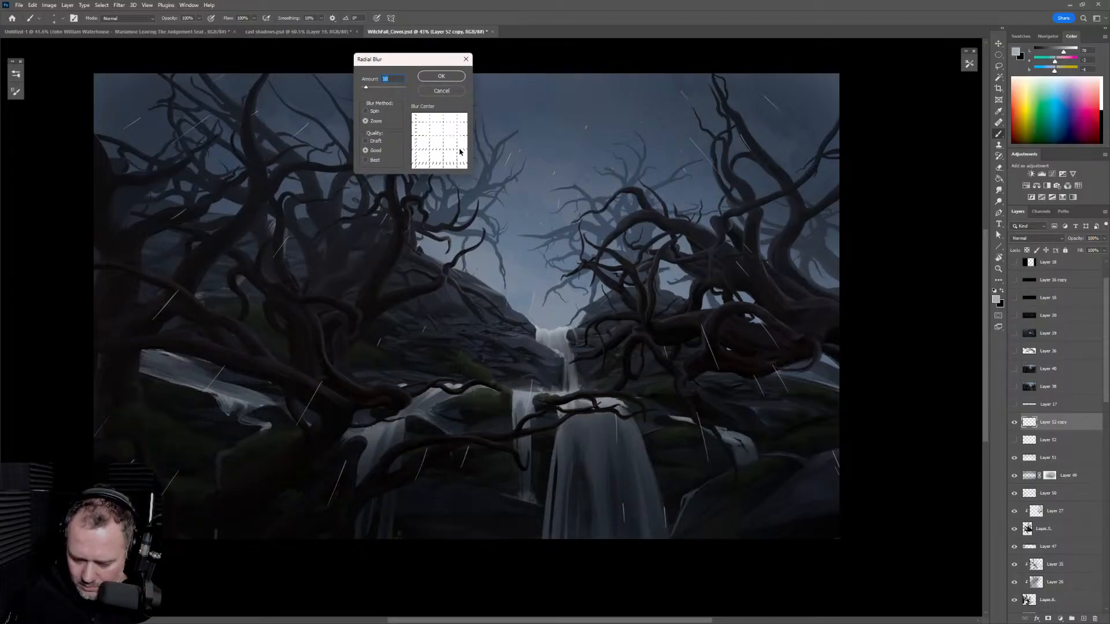
left_click(446, 131)
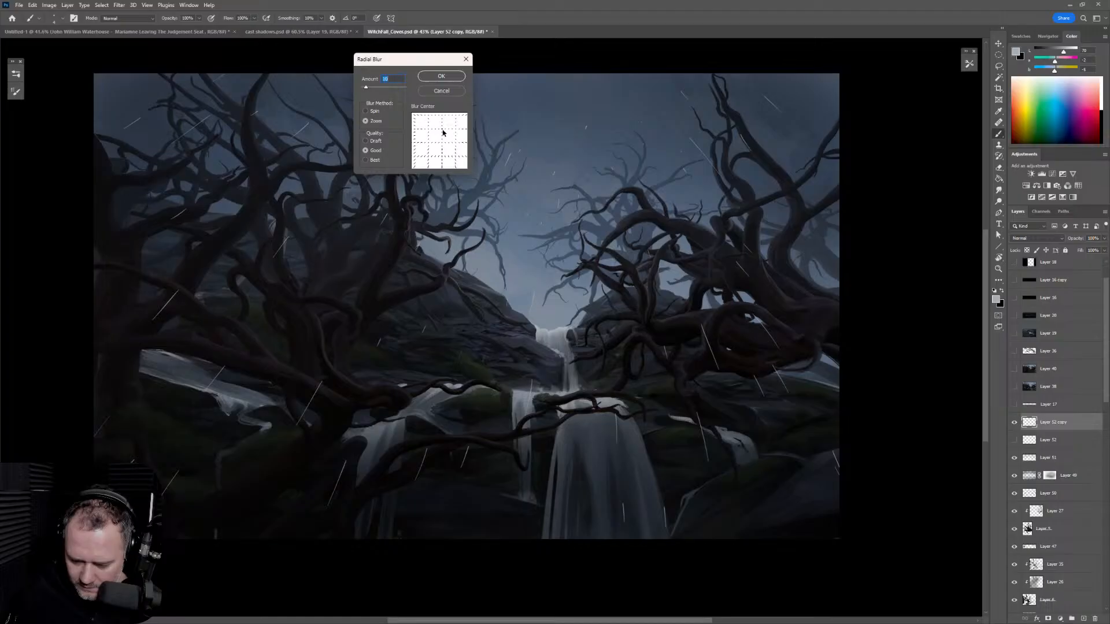
left_click(444, 129)
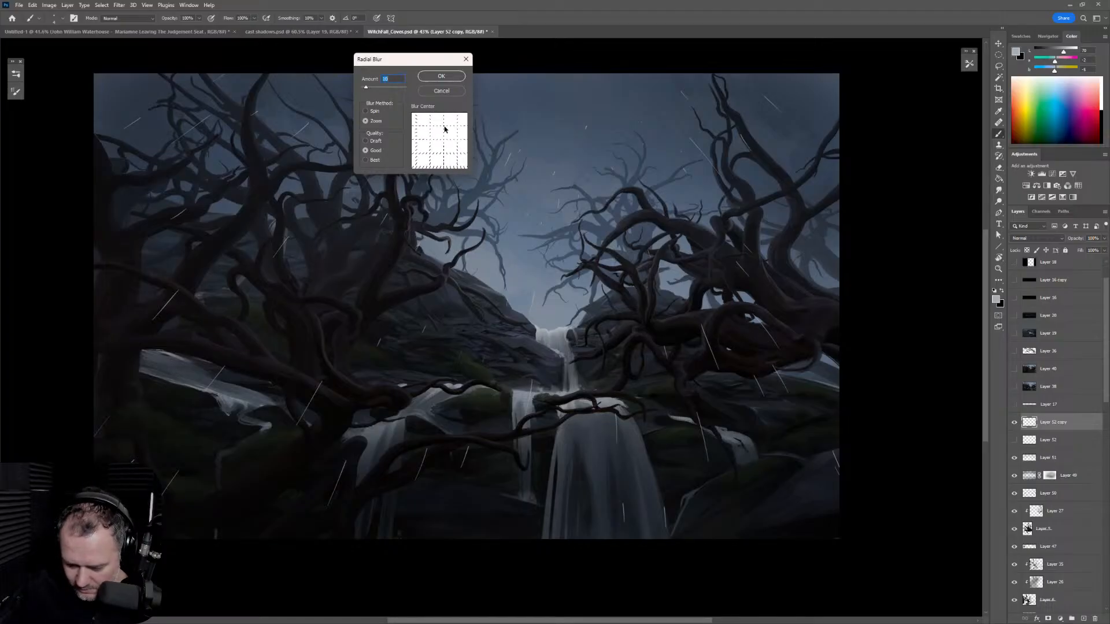
left_click(444, 131)
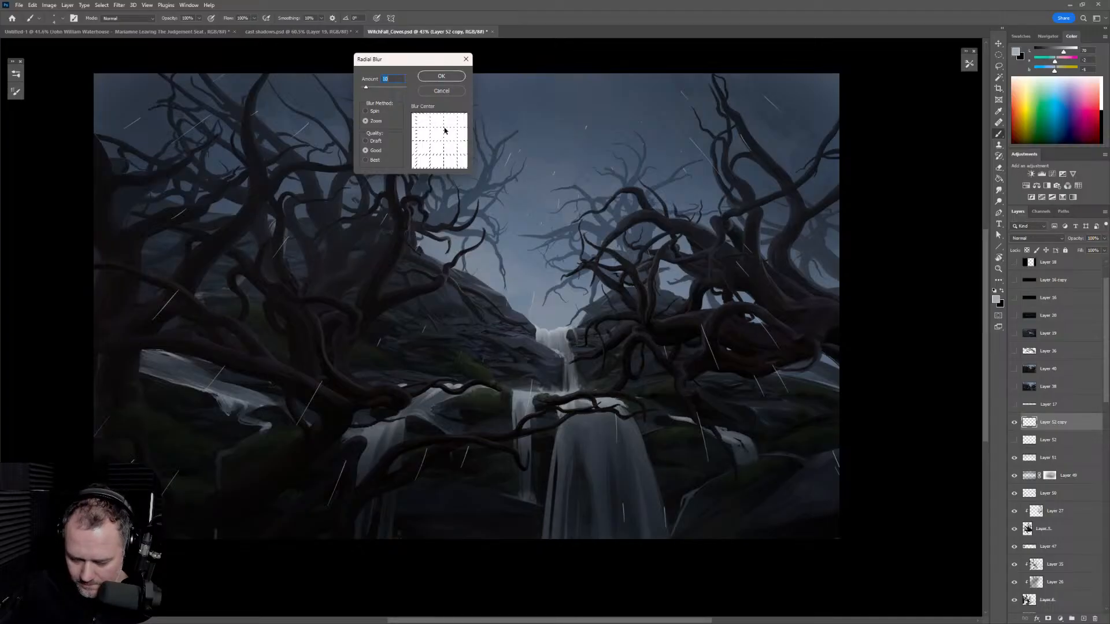
left_click(444, 133)
left_click(456, 77)
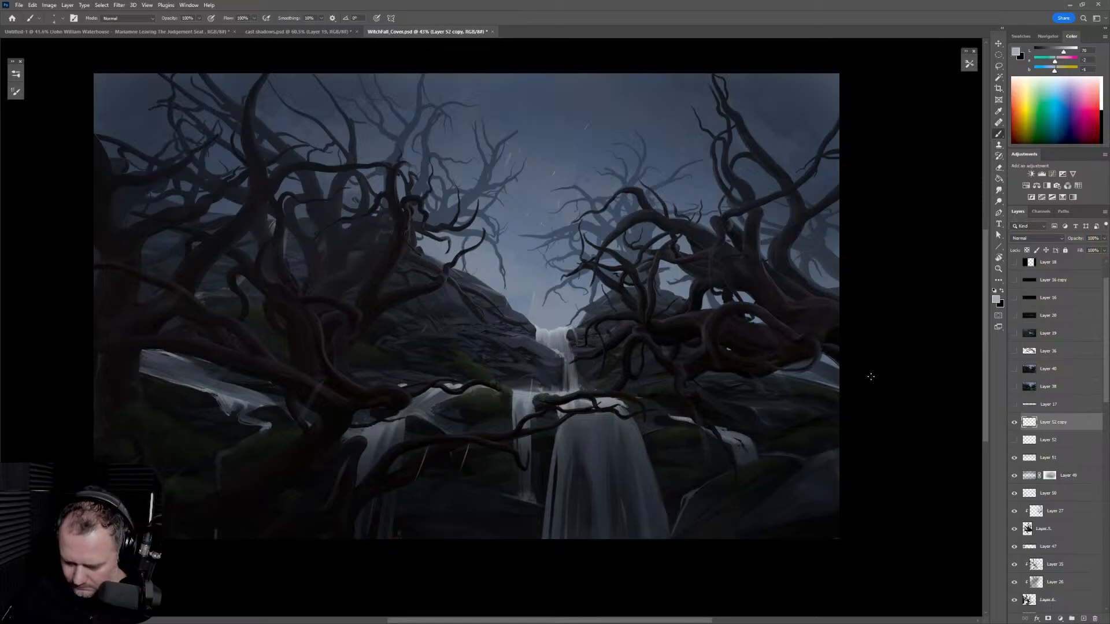
key("ctrl+z")
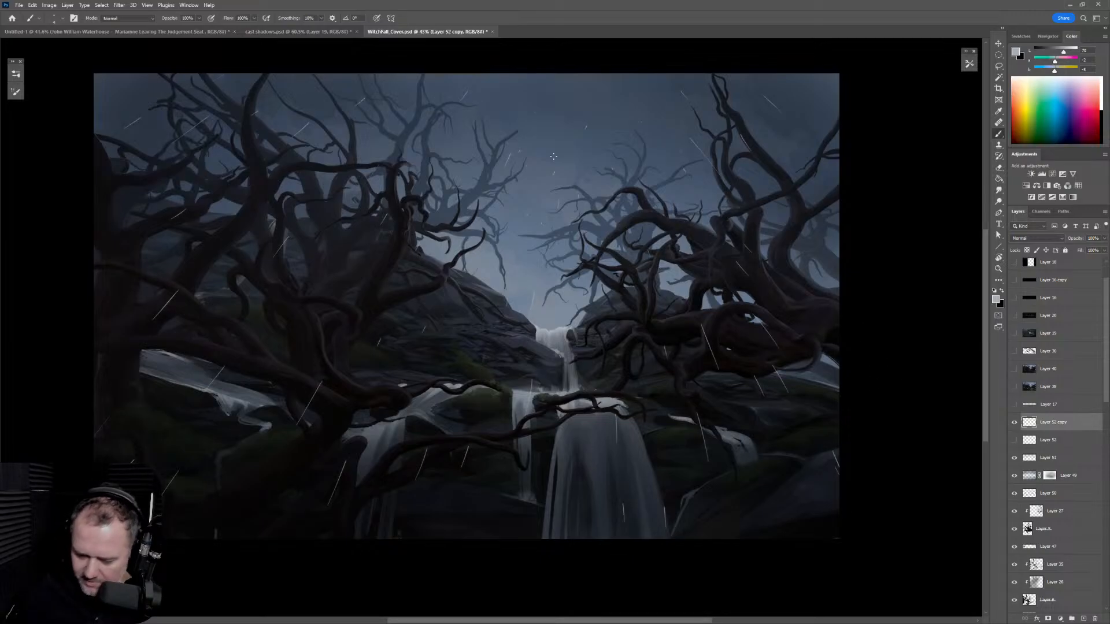
Step: Apply a Zoom Radial Blur with amount 5 and Good quality to the rain streaks on Layer 52 copy
left_click(119, 4)
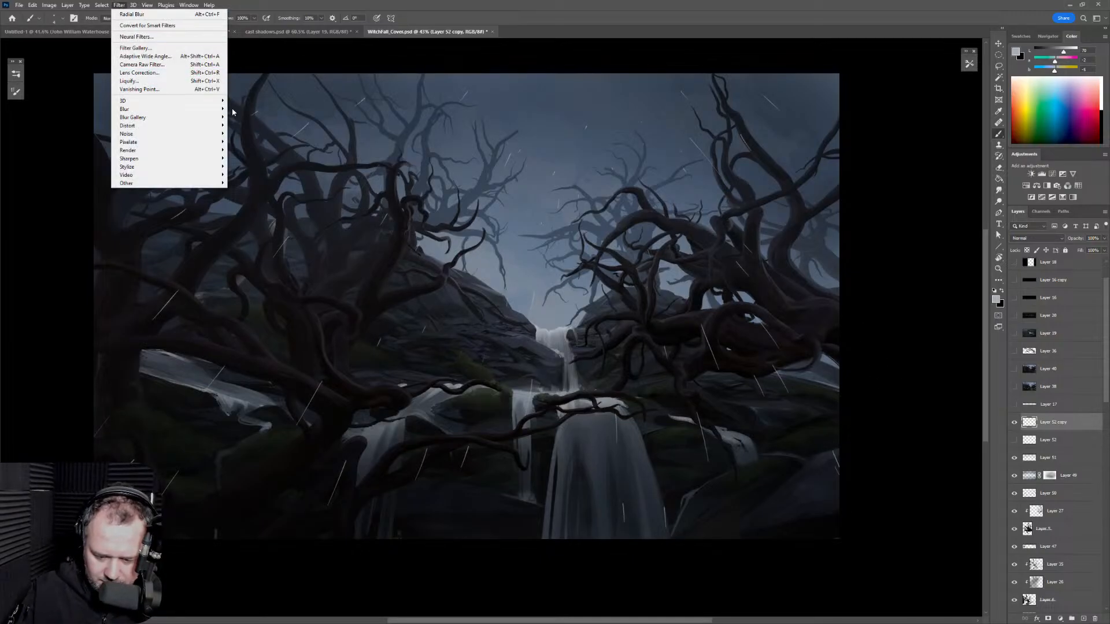
mouse_move(217, 111)
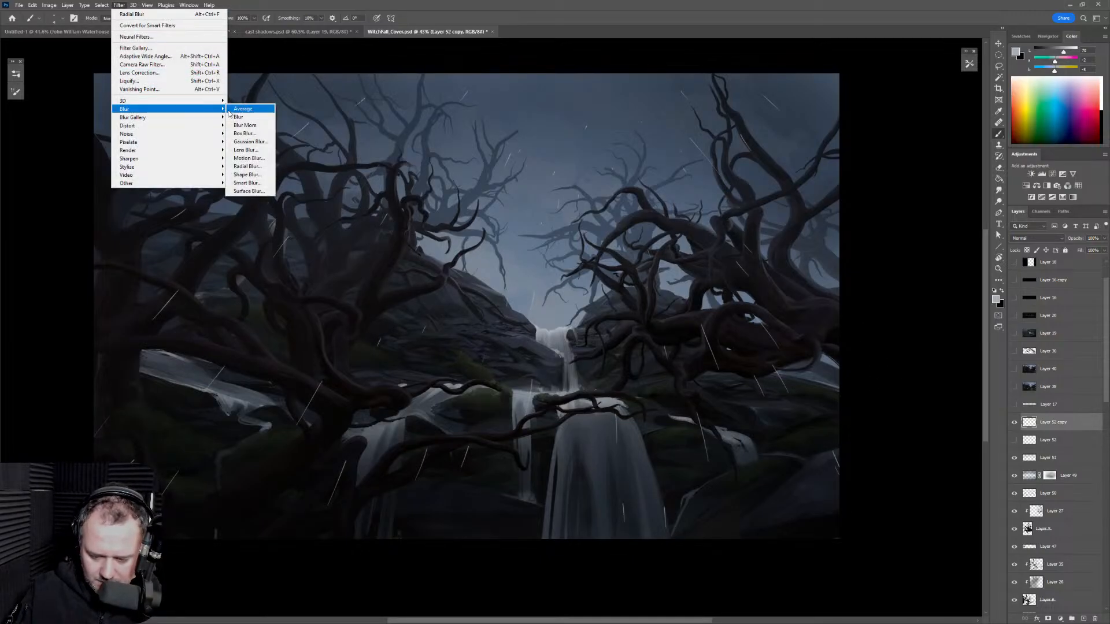
left_click(248, 166)
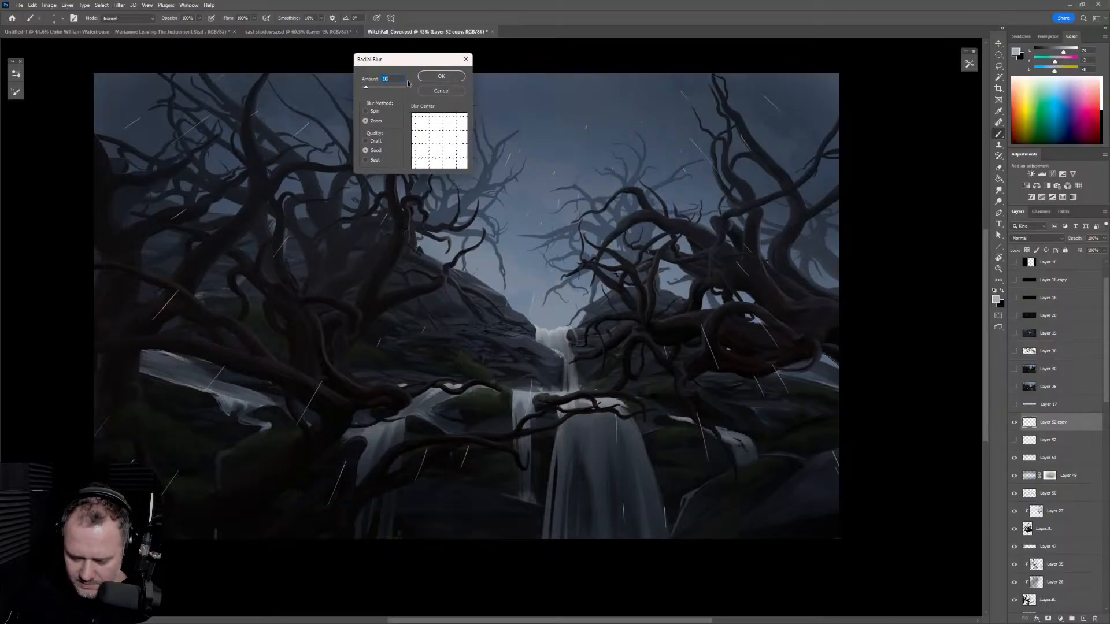
type("5")
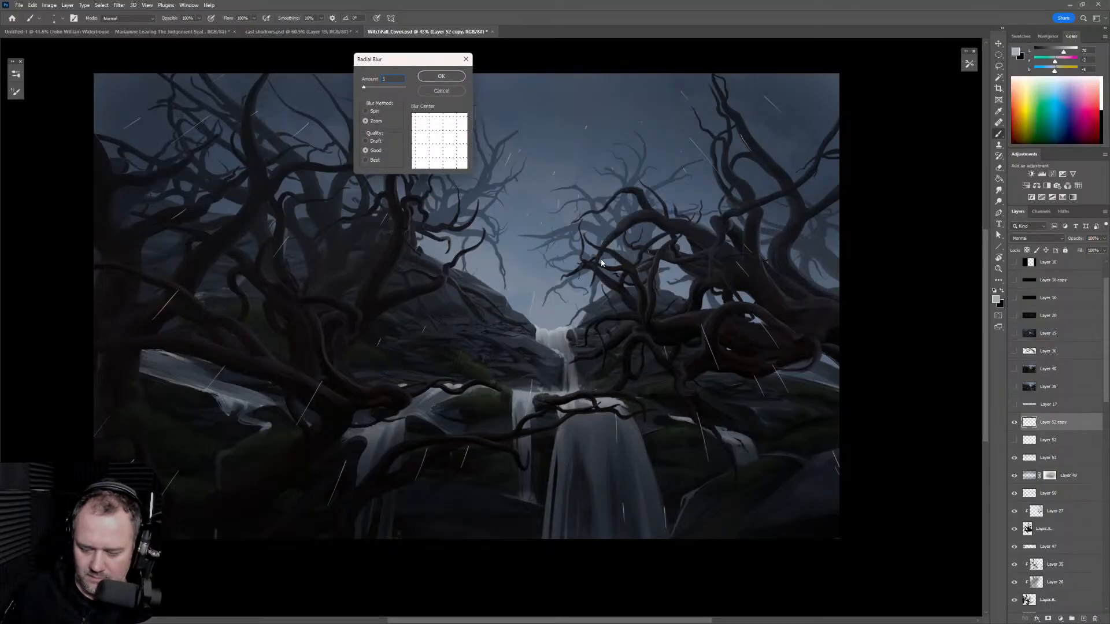
key("Return")
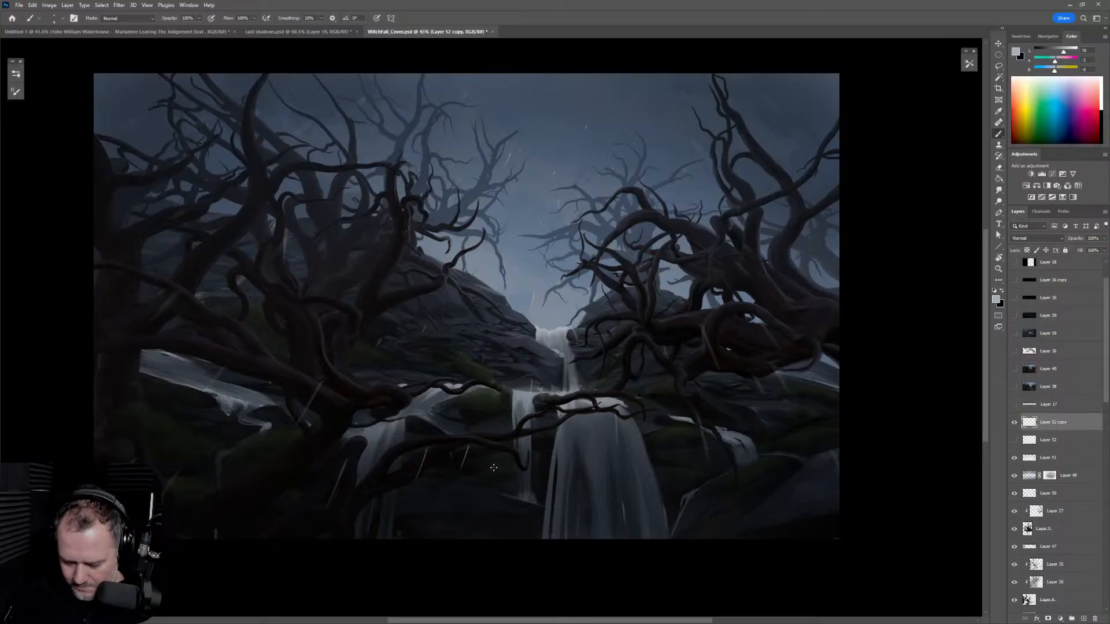
Step: Switch to the Eraser and shrink it to a small tip for working on individual rain streaks
key("e")
scroll(488, 462, "up", 2)
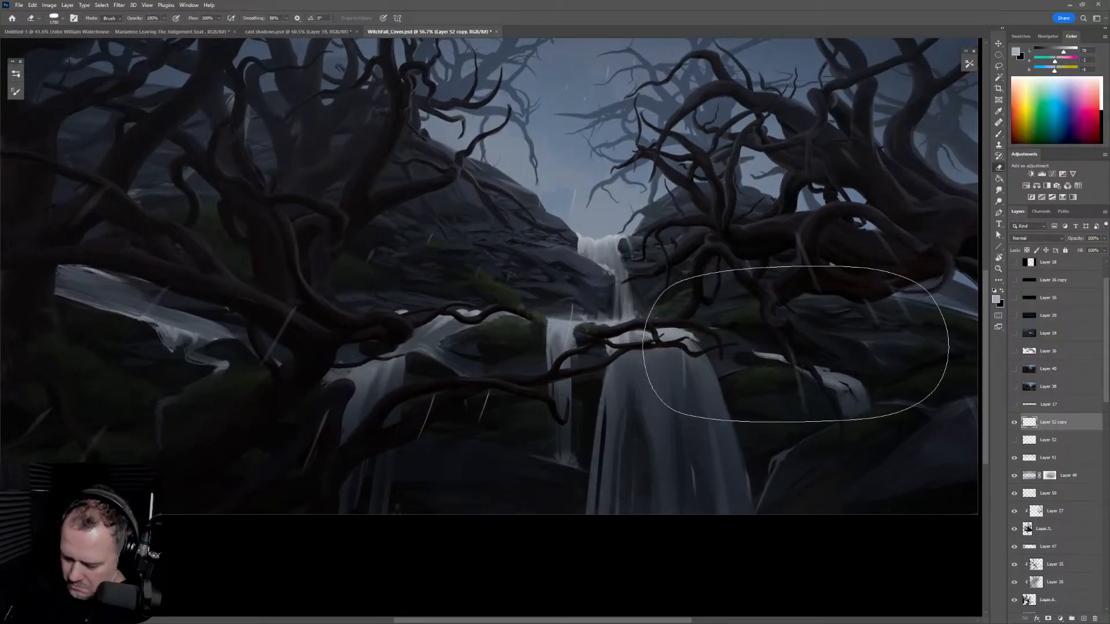
key("bracketleft")
key("bracketleft")
key("bracketleft")
key("bracketleft")
key("bracketleft")
key("bracketleft")
key("bracketleft")
key("bracketleft")
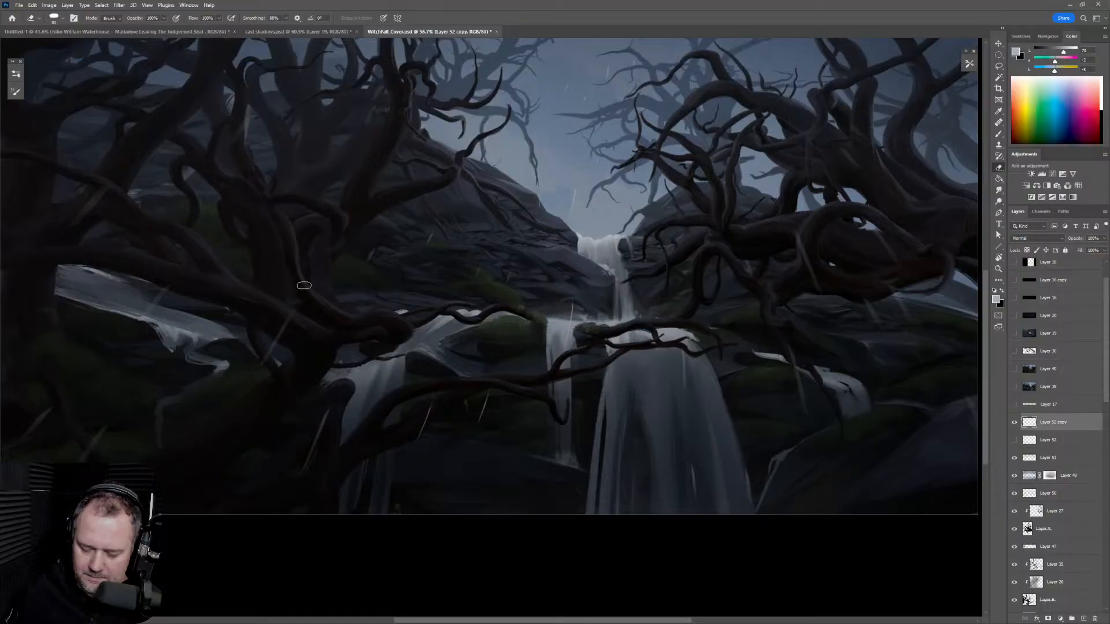
key("bracketleft")
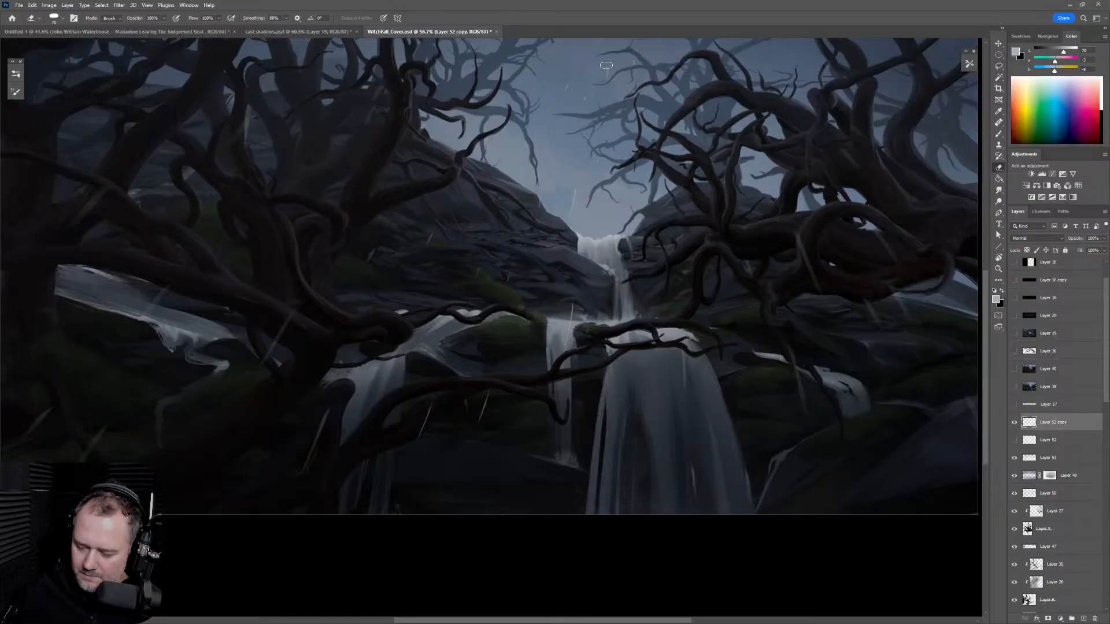
Step: Lasso the small rain streak in the central sky above the waterfall, adjust it with Free Transform and deselect it
key("z")
mouse_move(865, 352)
left_mouse_down()
mouse_move(838, 367)
mouse_move(871, 381)
mouse_move(743, 372)
left_mouse_up()
key("e")
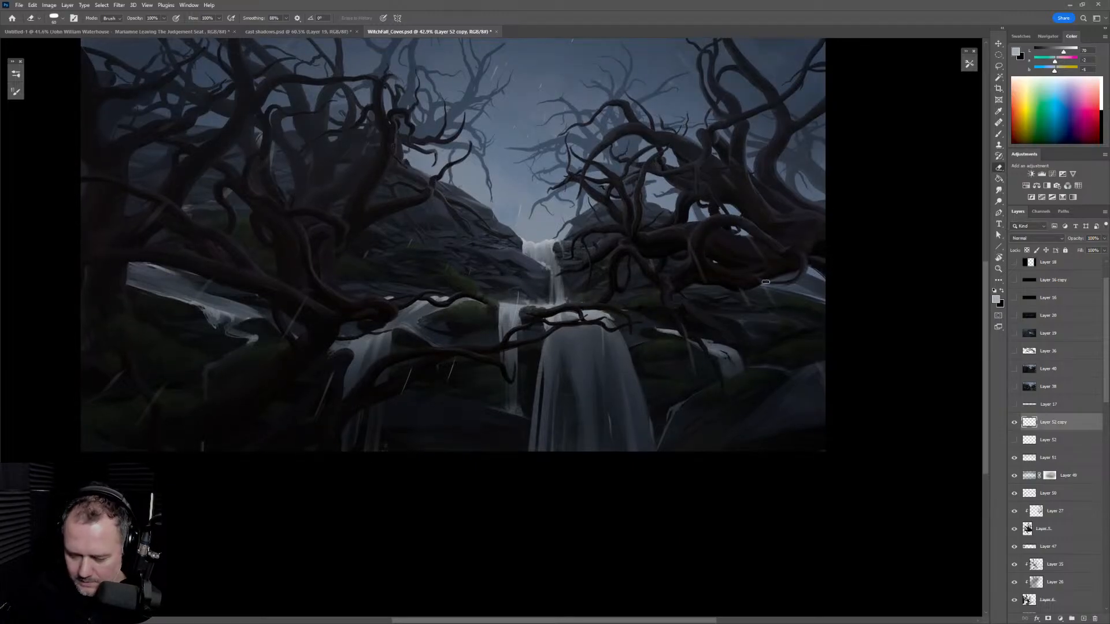
scroll(725, 321, "up", 3)
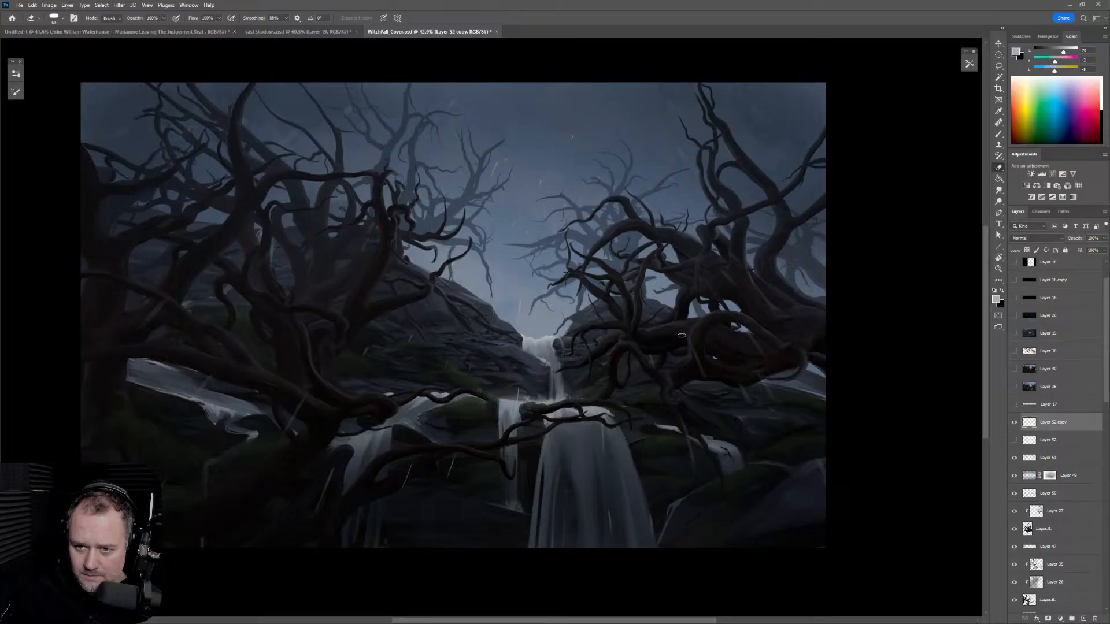
key("l")
scroll(551, 191, "up", 3)
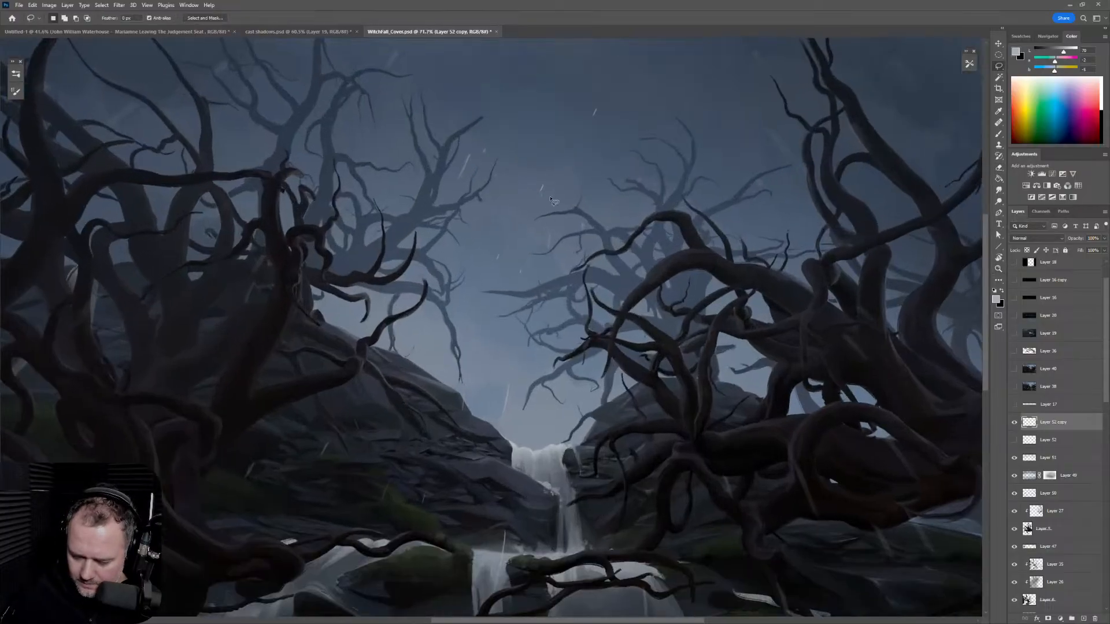
key("ctrl+t")
mouse_move(551, 191)
left_mouse_down()
mouse_move(535, 215)
mouse_move(574, 178)
left_mouse_up()
key("Return")
key("ctrl+d")
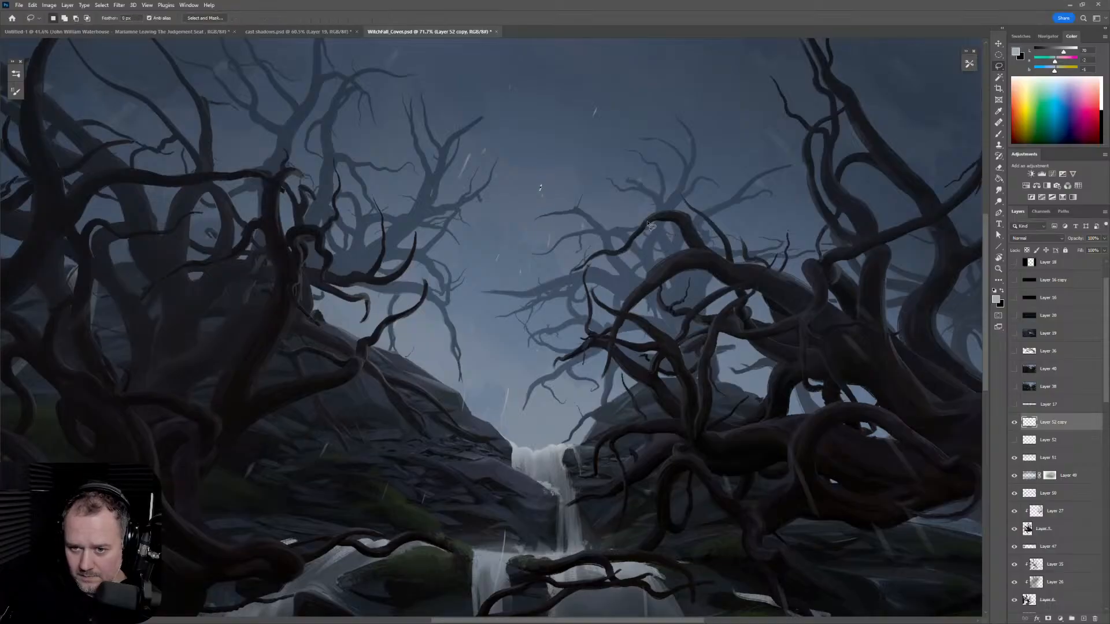
mouse_move(601, 93)
left_mouse_down()
mouse_move(594, 133)
mouse_move(608, 102)
left_mouse_up()
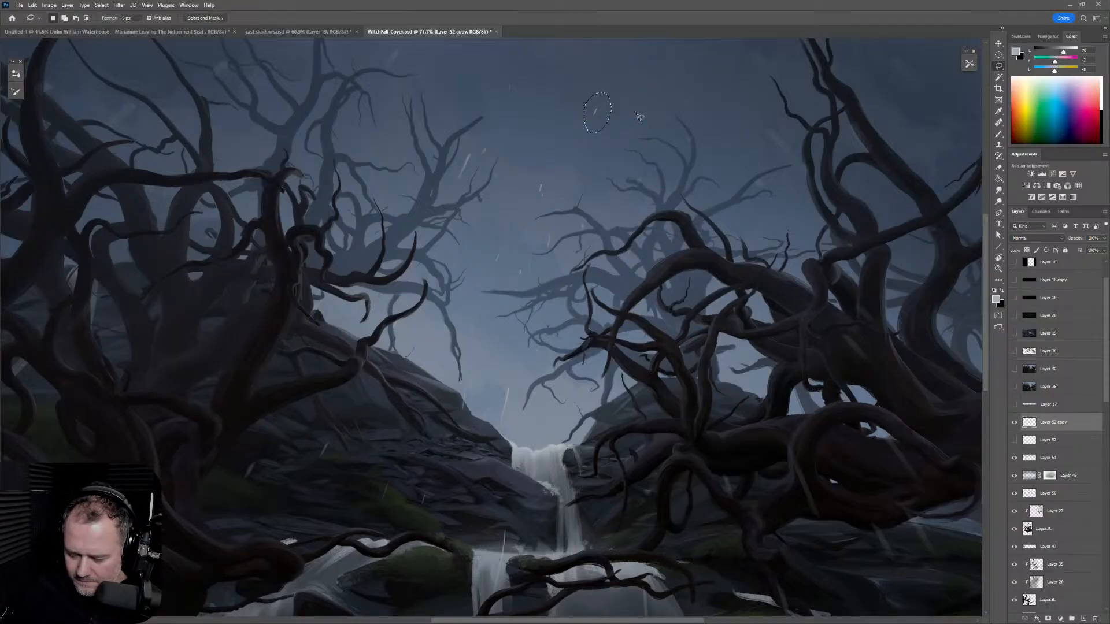
key("ctrl+d")
key("Return")
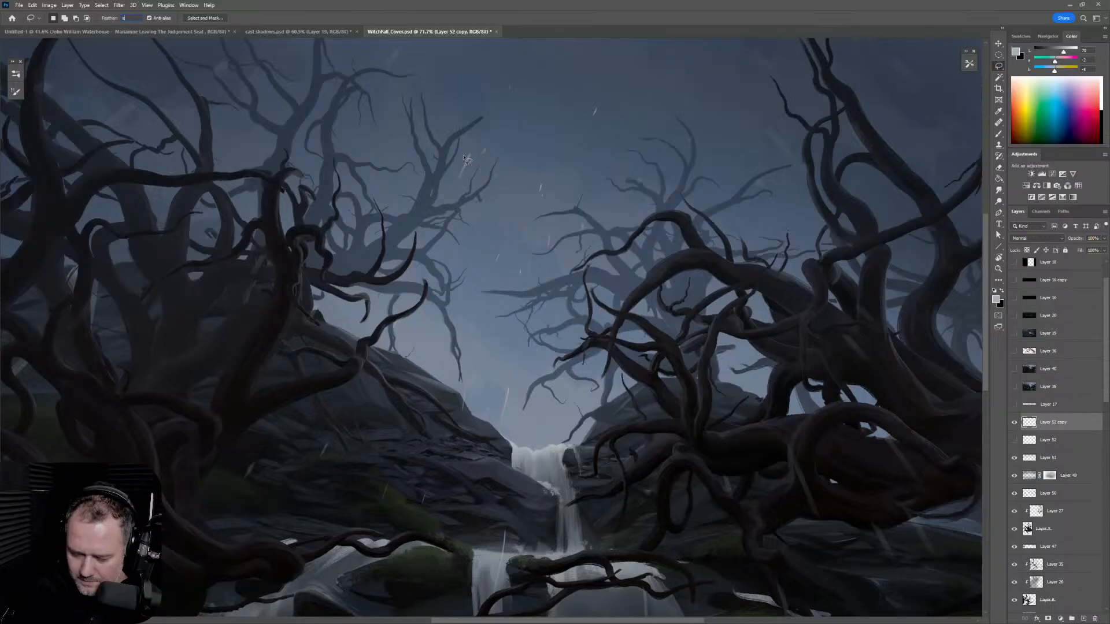
type("e")
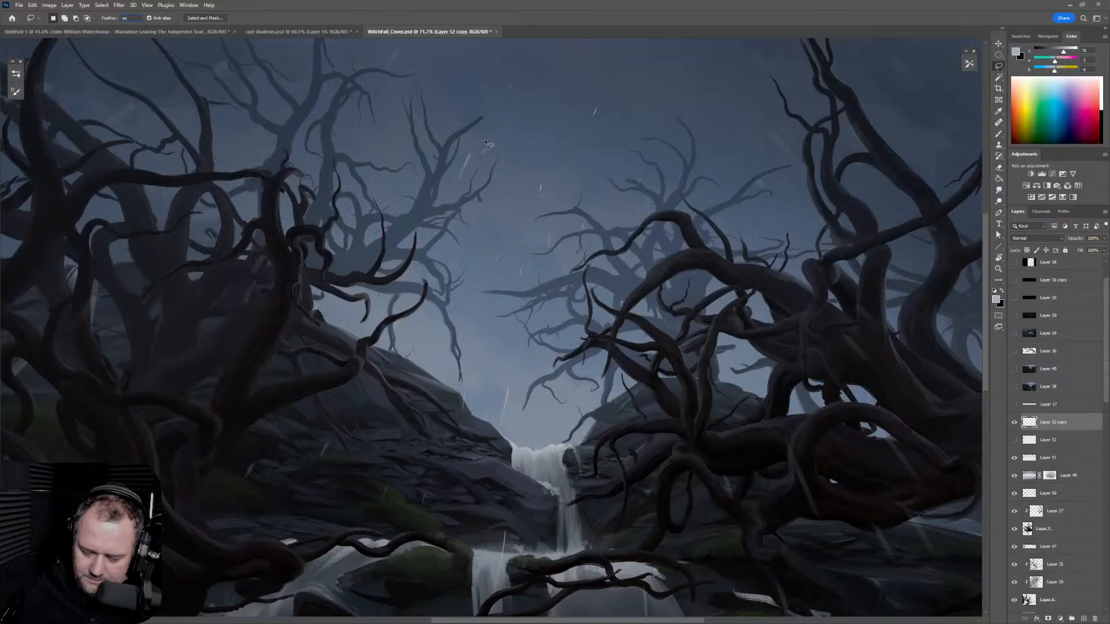
key("Return")
left_click(549, 235)
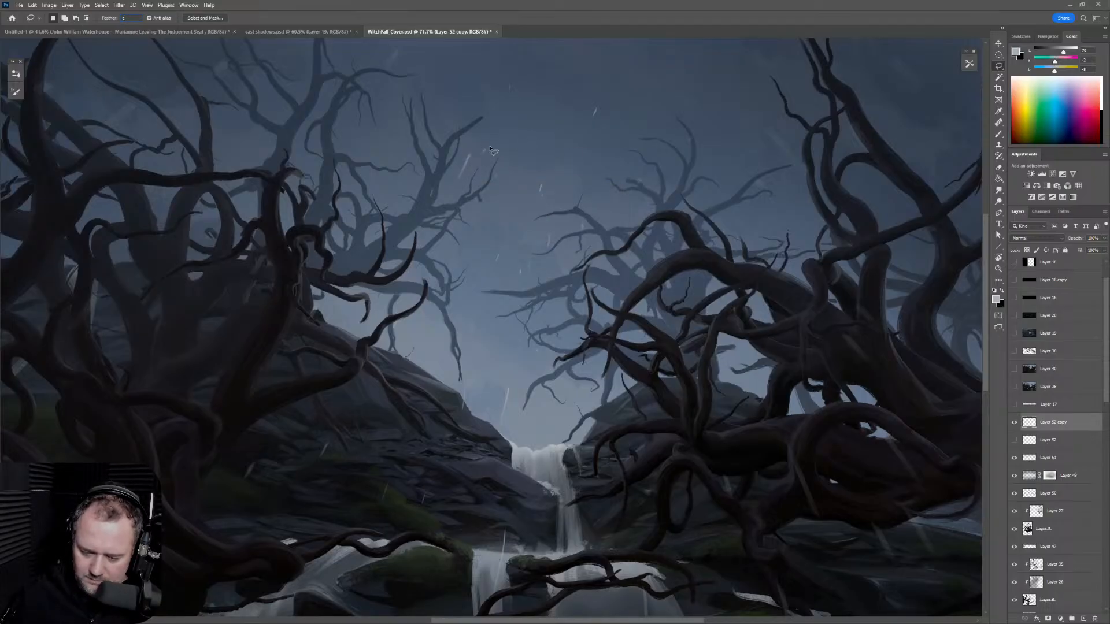
key("Return")
left_click(552, 239)
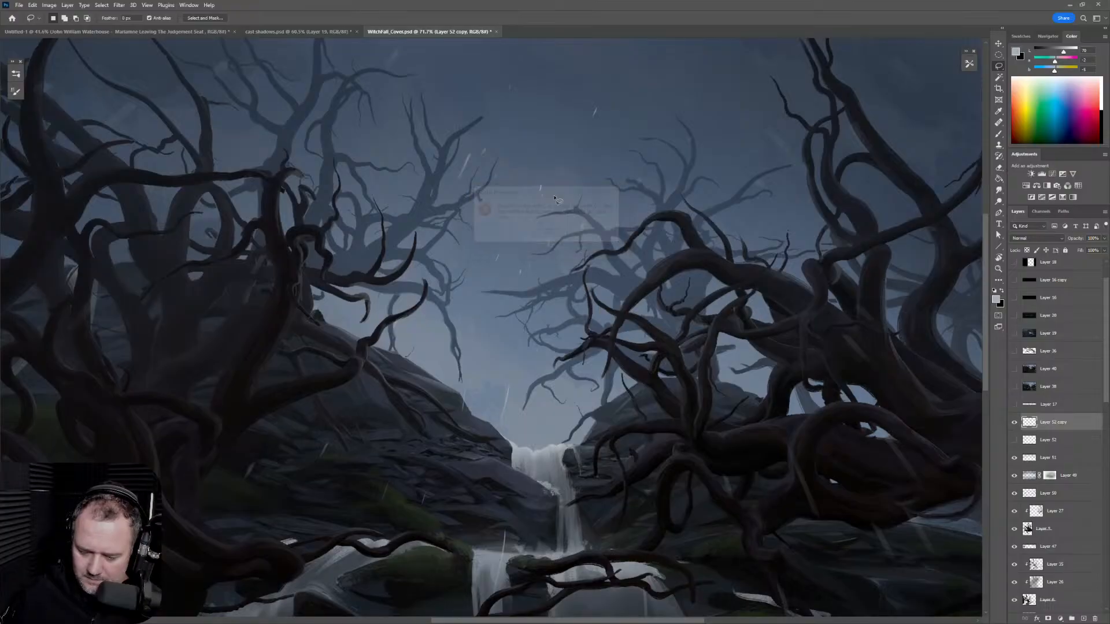
key("e")
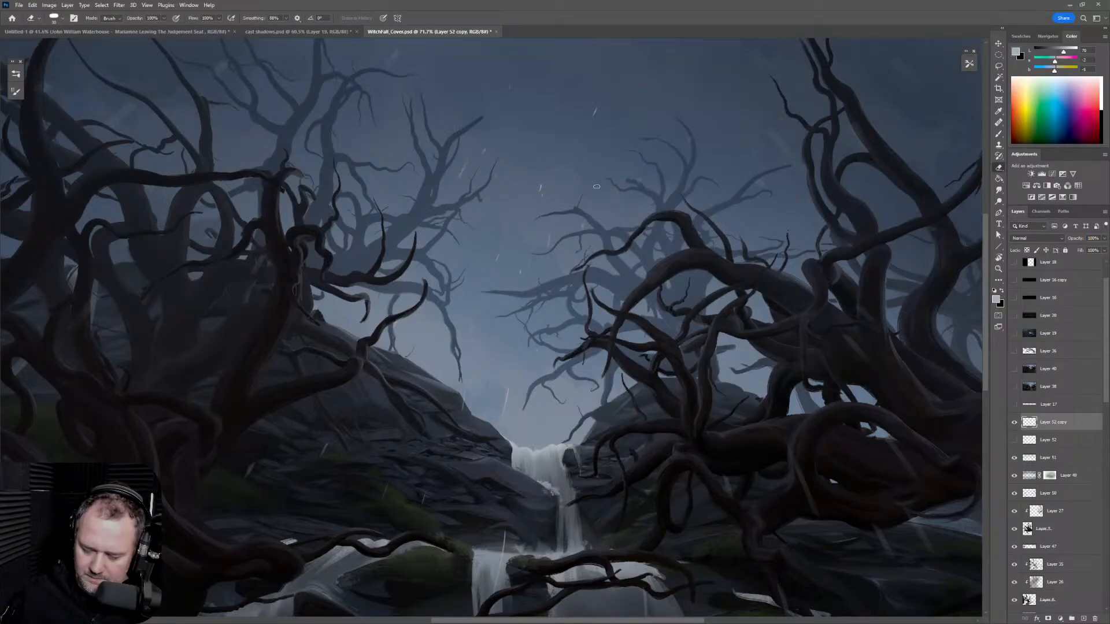
Step: Adjust the angle and position of the rain streak just above the small central waterfall with Free Transform
key("z")
left_click(671, 380, "alt")
left_click(671, 379)
key("e")
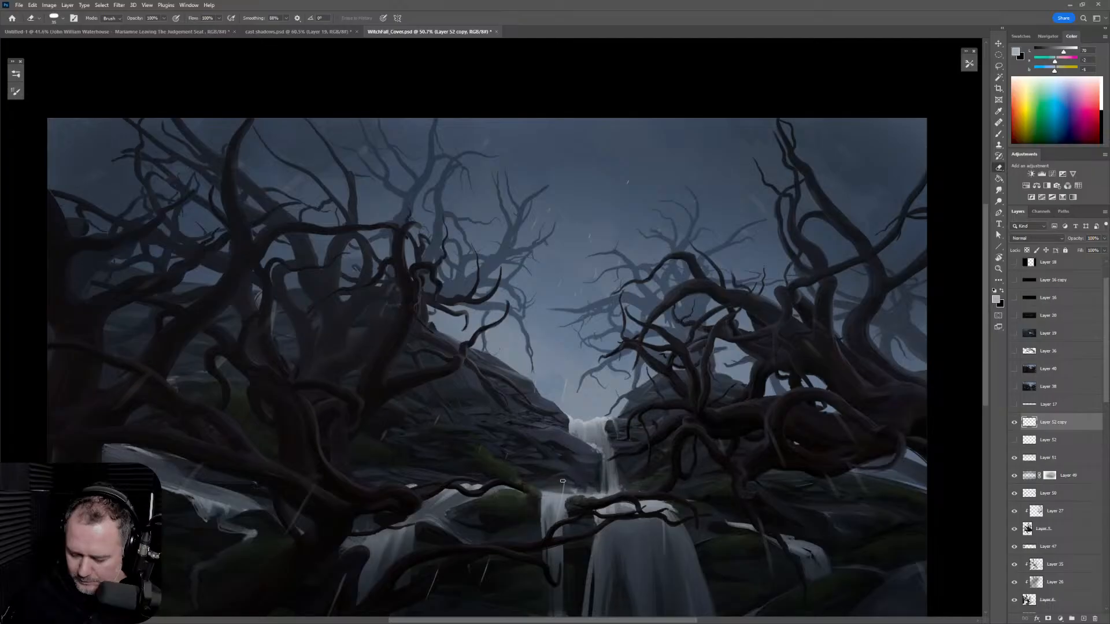
key("ctrl+t")
left_click_drag(585, 456, 591, 451)
left_click_drag(560, 504, 563, 486)
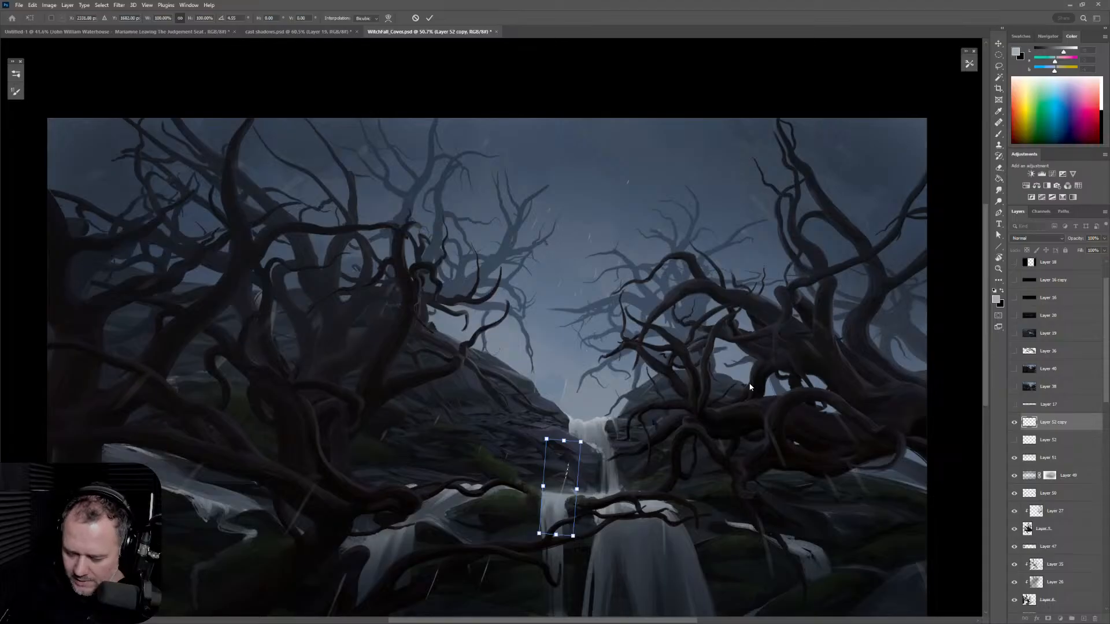
key("Return")
key("e")
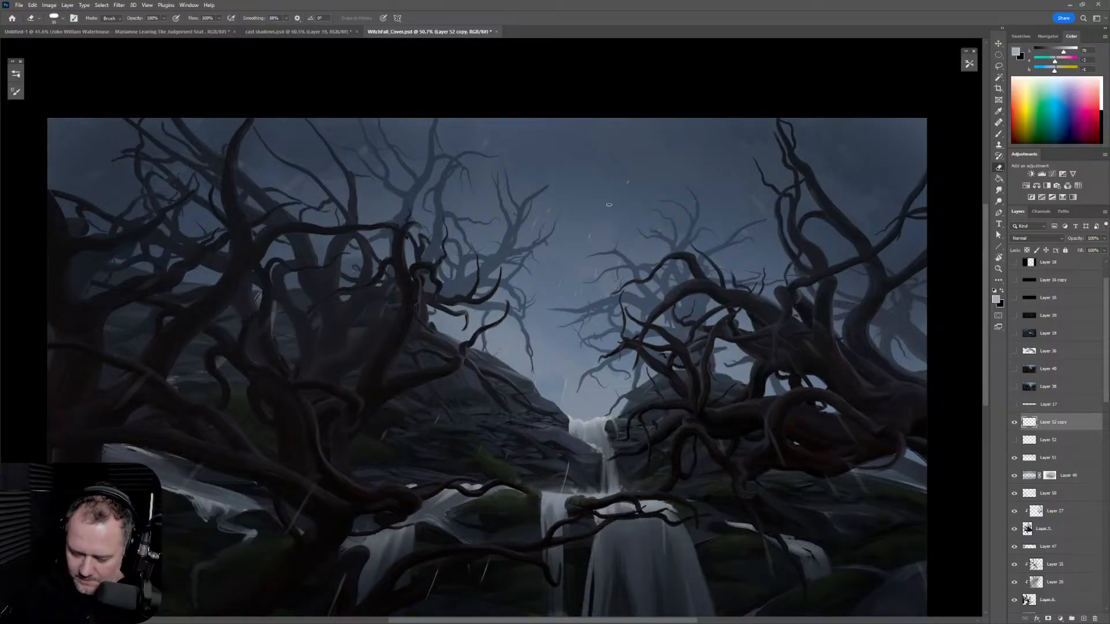
Step: Lasso the small rain streak in the upper central sky, rotate it with Free Transform and deselect it
key("l")
mouse_move(631, 172)
left_mouse_down()
mouse_move(636, 200)
mouse_move(631, 172)
mouse_move(657, 183)
left_mouse_up()
key("ctrl+t")
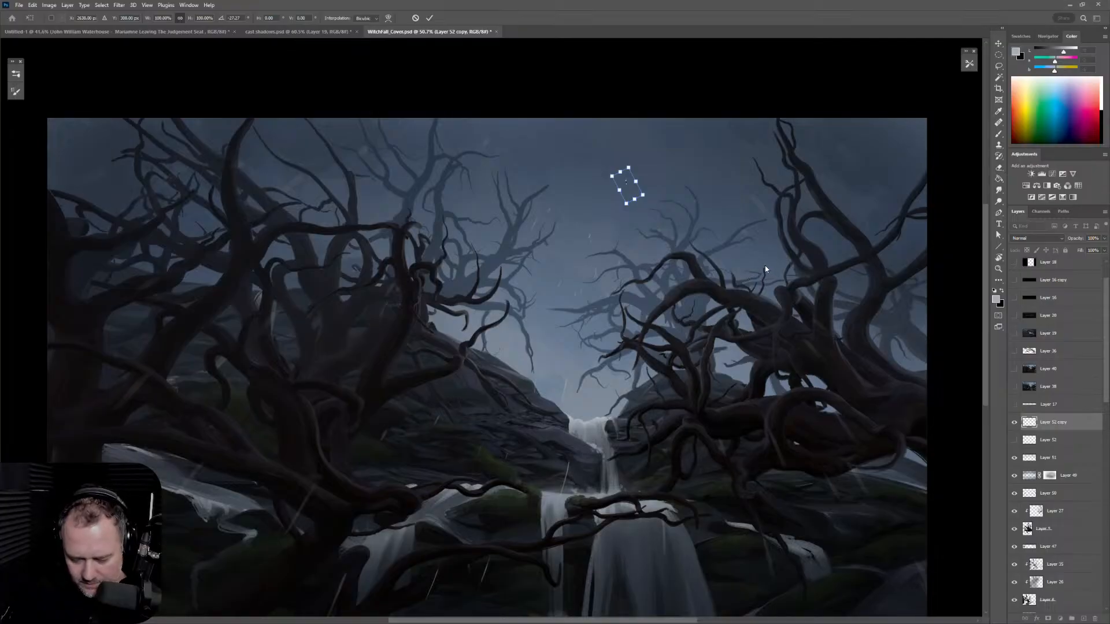
key("Return")
key("ctrl+d")
key("e")
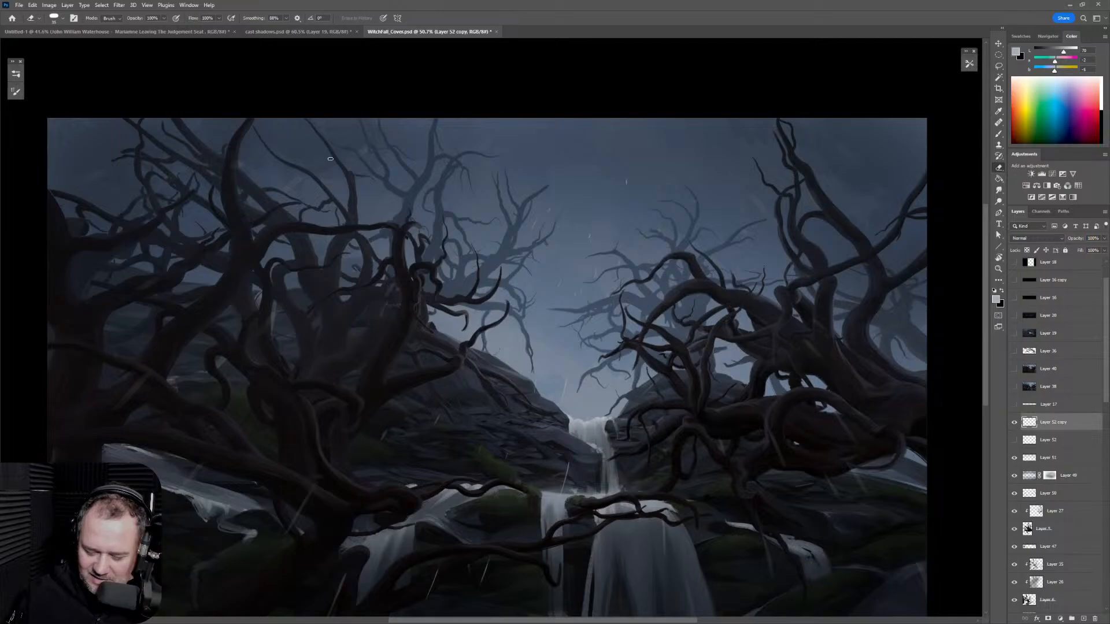
Step: Check the whole composition by mirroring the canvas horizontally and flipping it back
mouse_move(794, 472)
left_mouse_down()
mouse_move(752, 379)
mouse_move(793, 406)
left_mouse_up()
key("ctrl+space")
key("ctrl+shift+h")
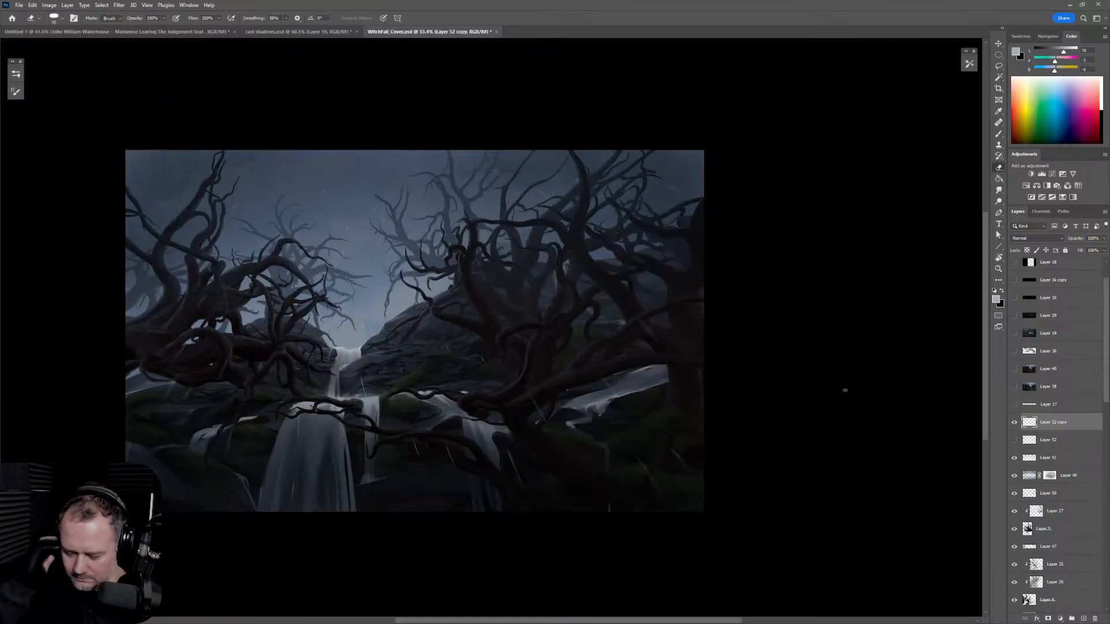
key("ctrl+shift+h")
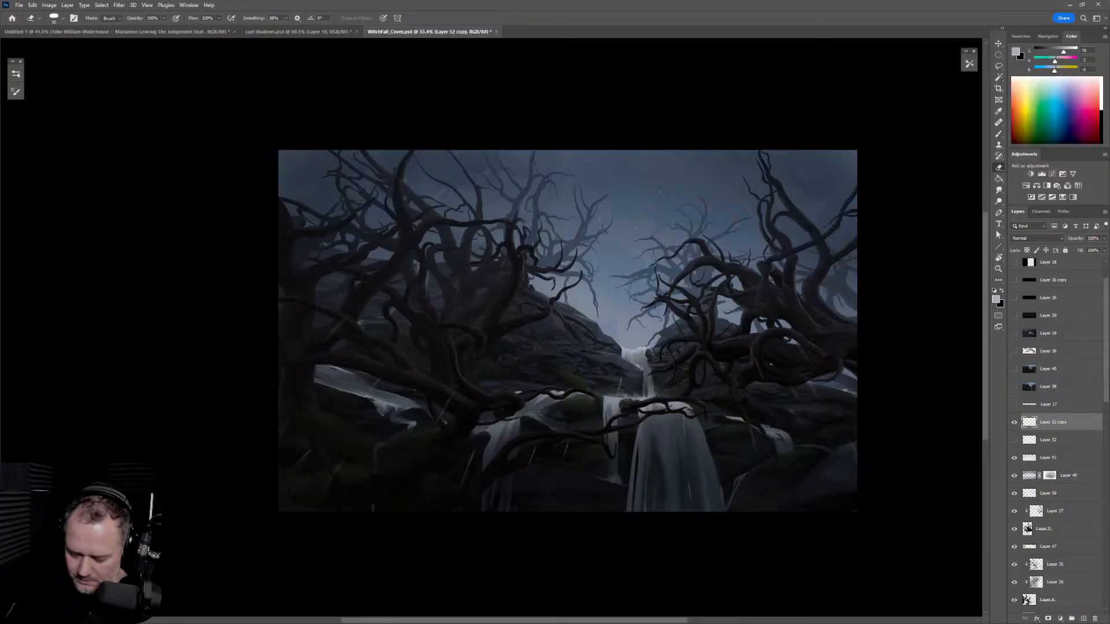
Step: Lock the transparent pixels of Layer 52 copy and sample the dark blue sky color with an enlarged brush
left_click(1027, 250)
key("b")
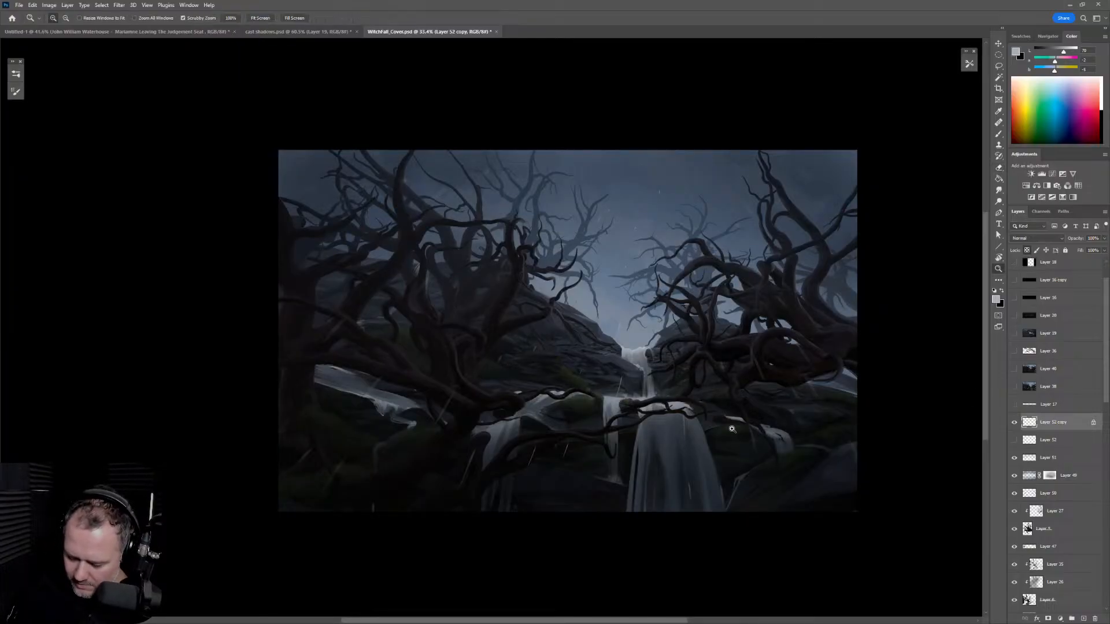
scroll(733, 427, "up", 2)
key("bracketright")
key("bracketright")
key("bracketright")
key("bracketright")
left_click(652, 116, "alt")
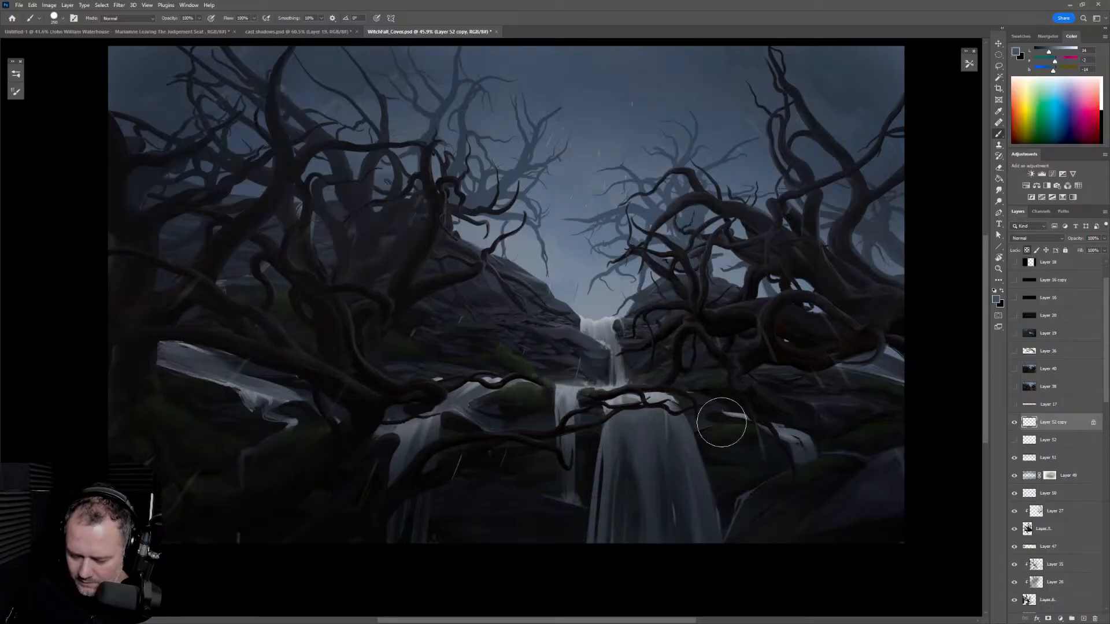
Step: Choose another brush preset, adjust its size and tint the rain streaks on Layer 52 copy with the sampled blue
key("bracketleft")
key("bracketleft")
key("bracketleft")
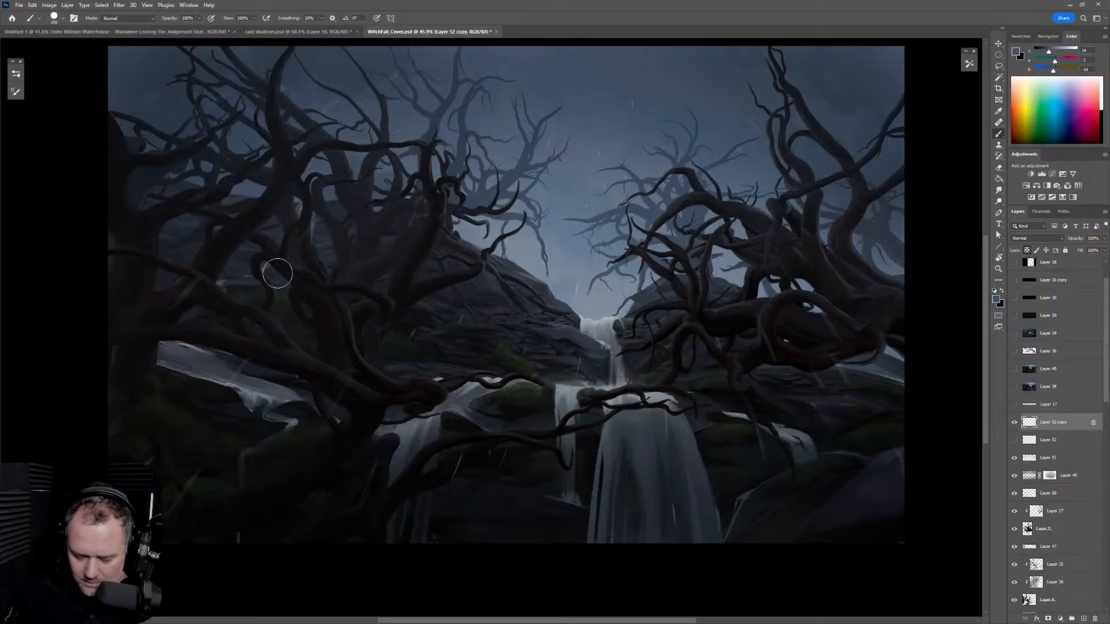
left_click(16, 91)
left_click(69, 155)
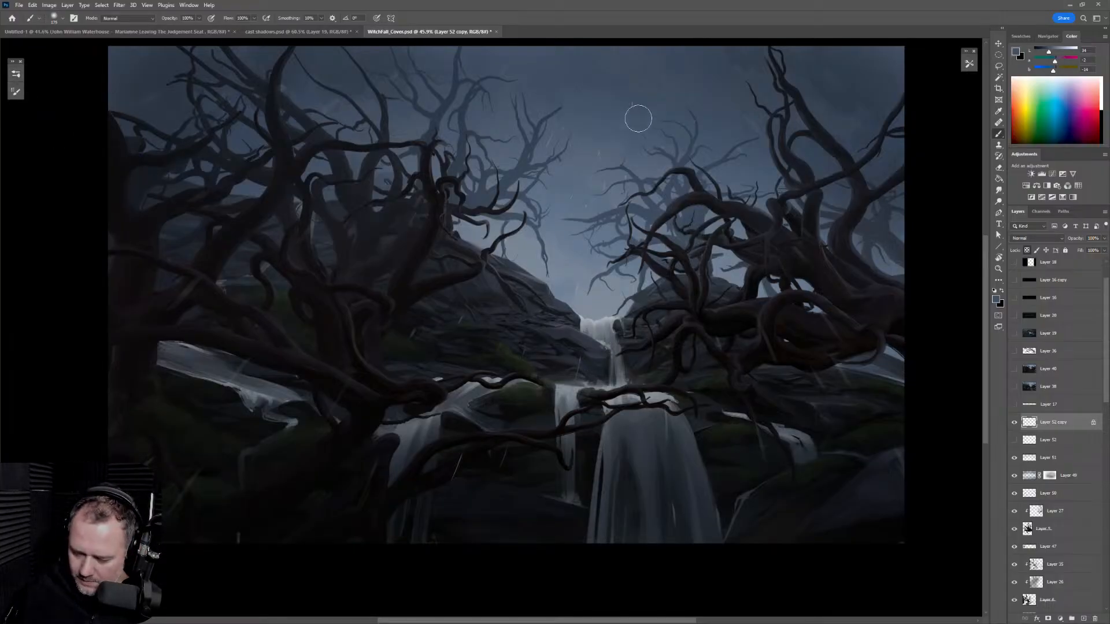
key("bracketright")
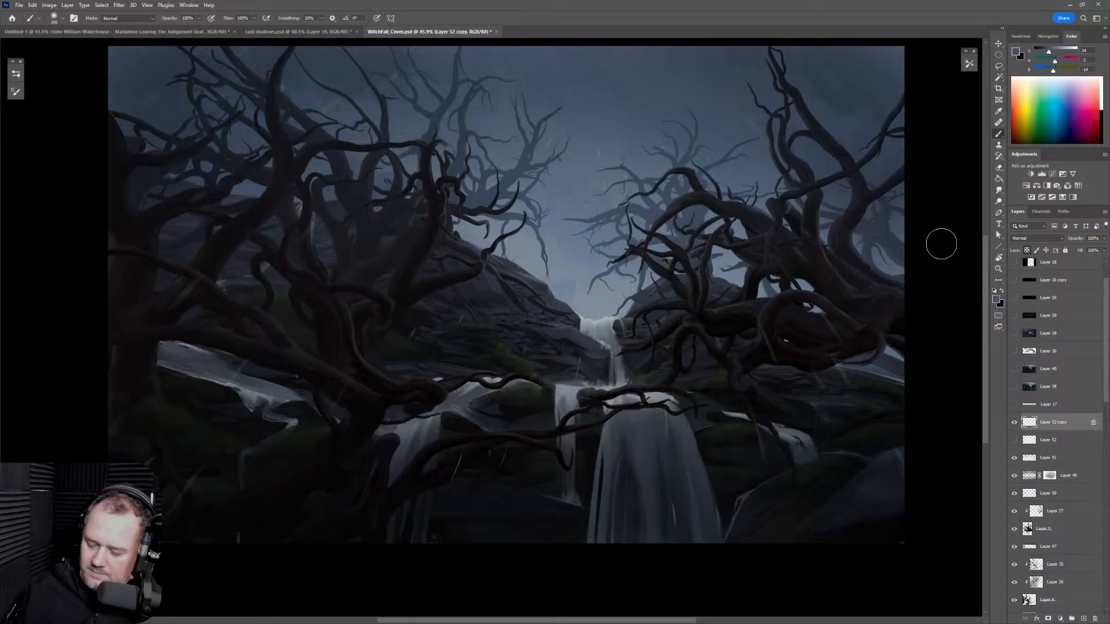
Step: Compare the painting with and without the rain streaks by toggling the visibility of Layer 52 copy
key("z")
left_click_drag(796, 453, 810, 470)
key("b")
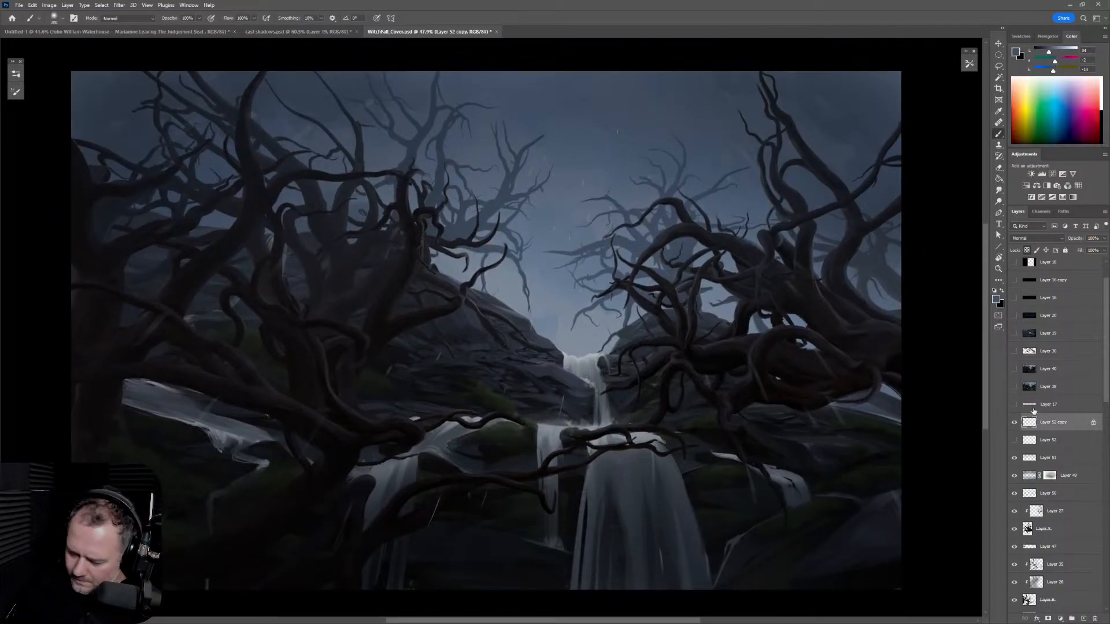
left_click(1014, 423)
left_click(1014, 423)
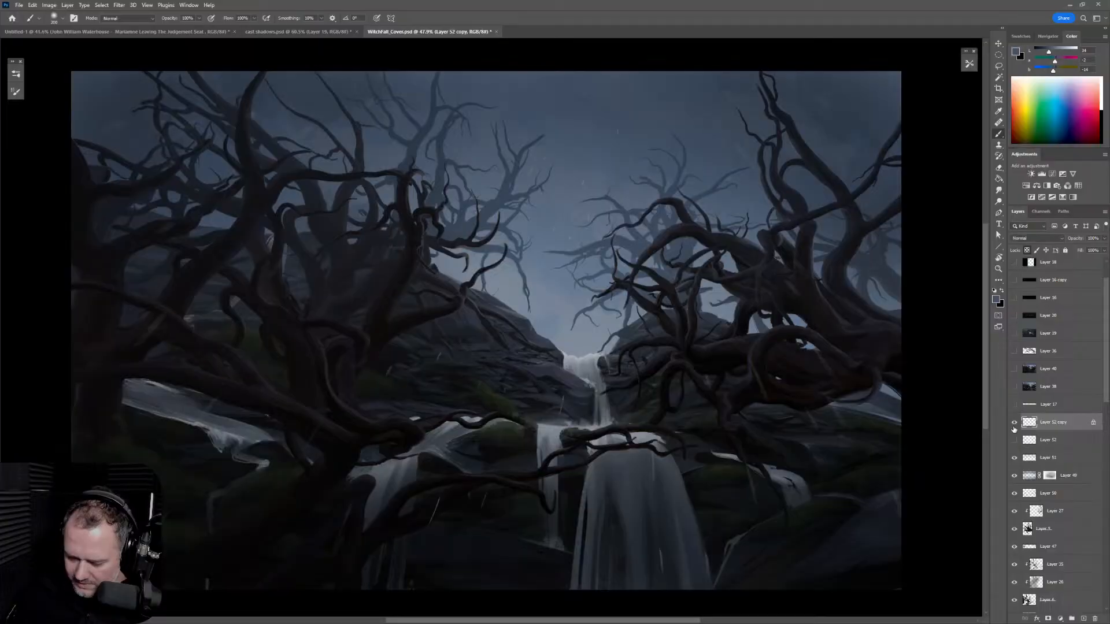
left_click(1014, 423)
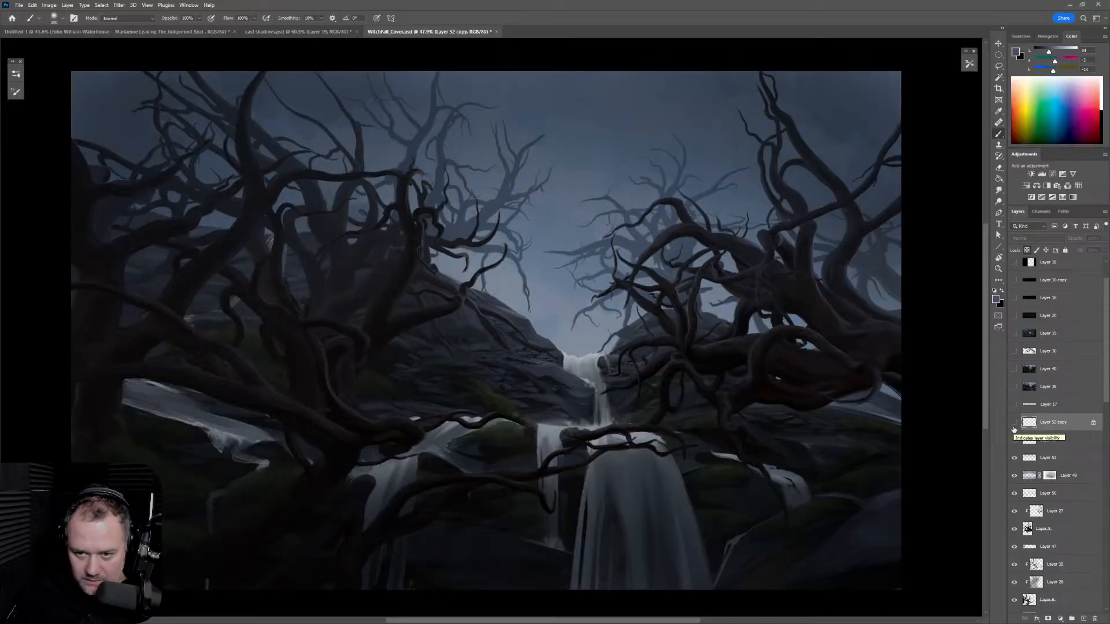
left_click(1014, 425)
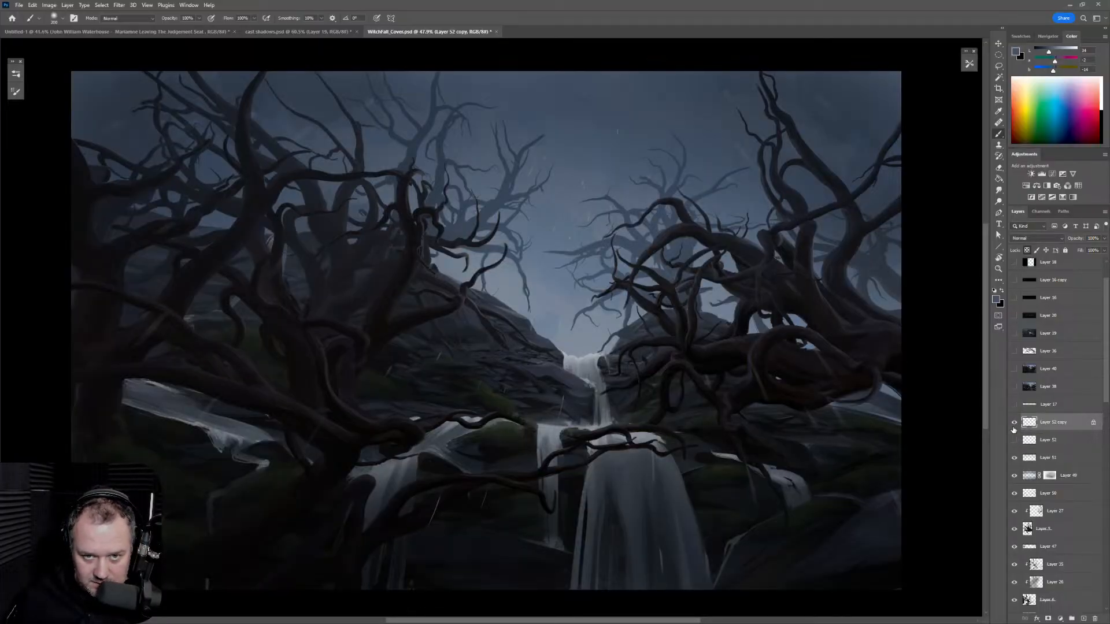
left_click(1014, 427)
left_click(1014, 427)
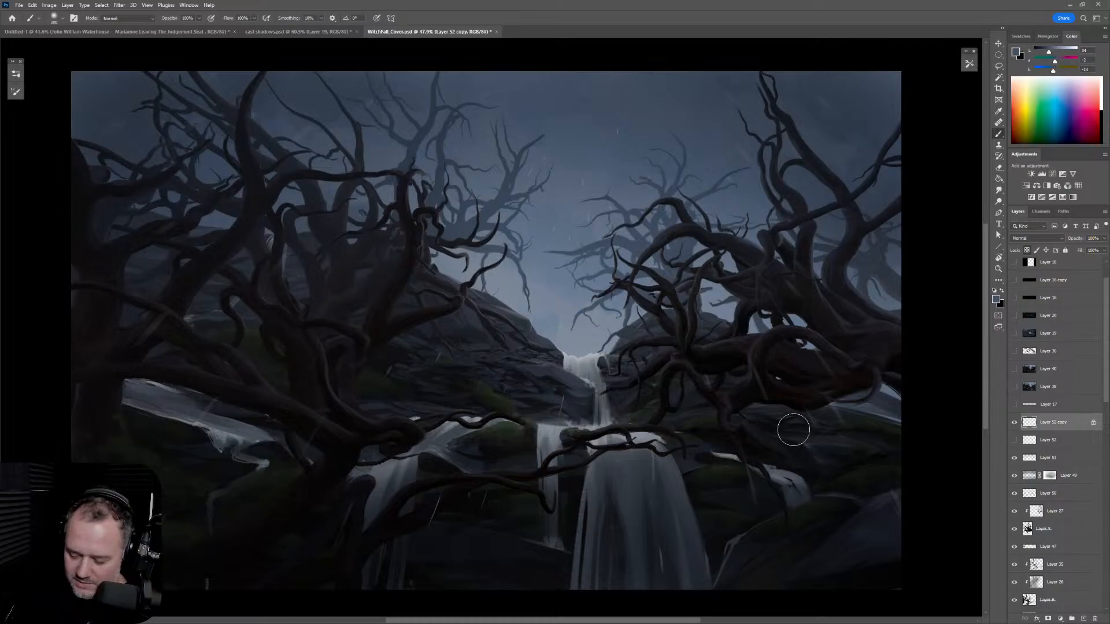
Step: Examine the rain streaks in the central sky up close and against the whole painting
key("z")
left_click_drag(761, 447, 761, 472)
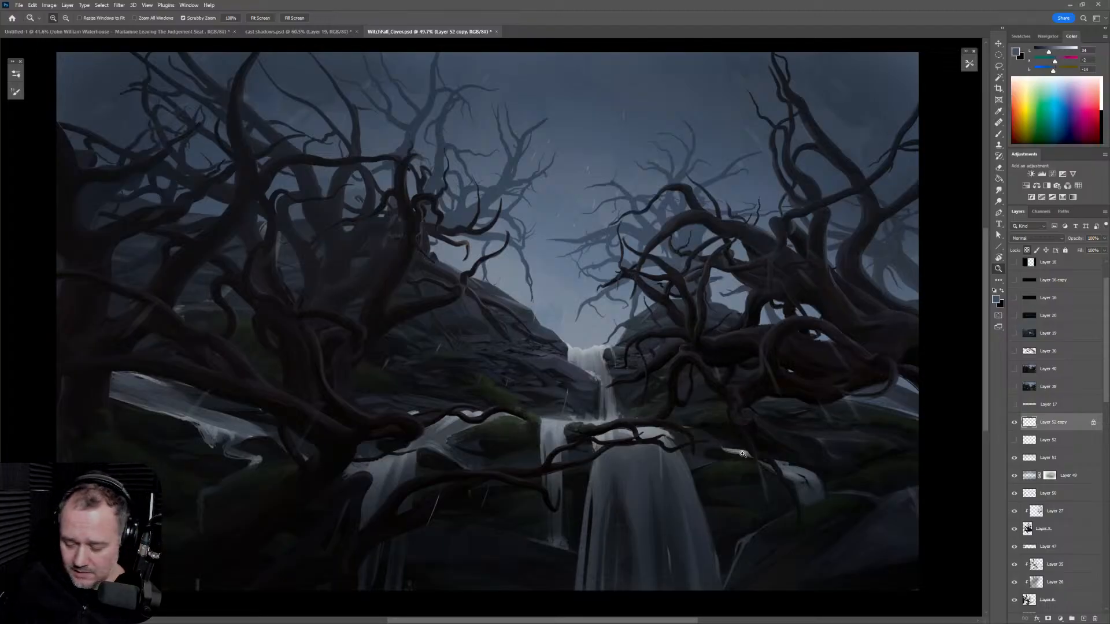
left_click_drag(602, 161, 630, 143)
key("e")
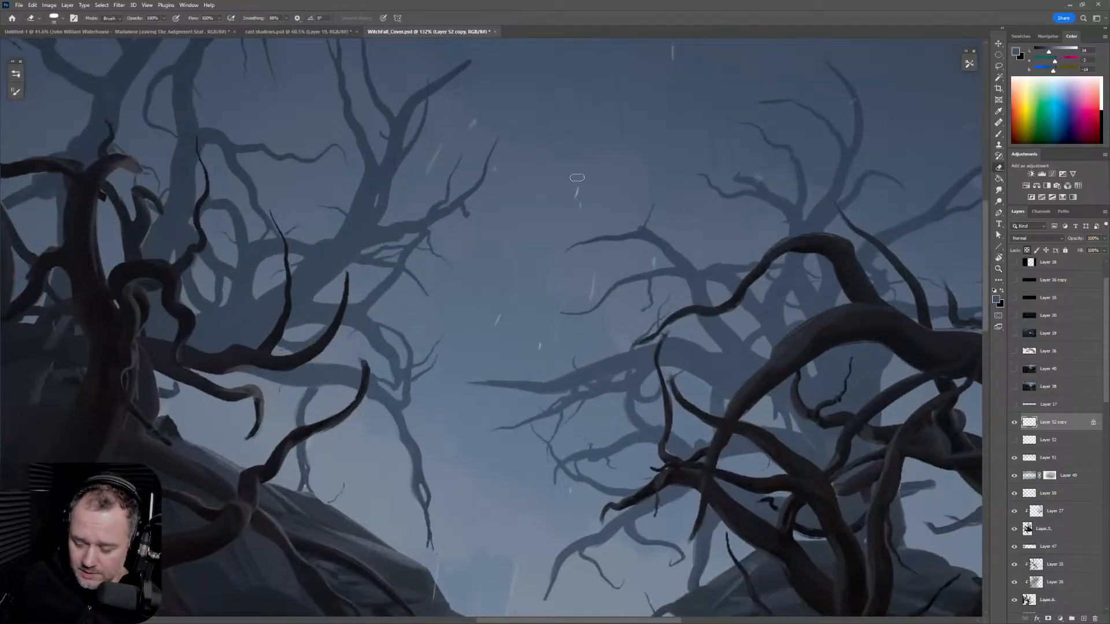
key("z")
mouse_move(712, 209)
left_mouse_down()
mouse_move(653, 222)
mouse_move(688, 231)
left_mouse_up()
mouse_move(817, 422)
left_mouse_down()
mouse_move(774, 425)
mouse_move(828, 464)
mouse_move(789, 445)
left_mouse_up()
key("e")
key("z")
mouse_move(825, 481)
left_mouse_down()
mouse_move(792, 474)
mouse_move(815, 462)
mouse_move(746, 439)
mouse_move(769, 411)
left_mouse_up()
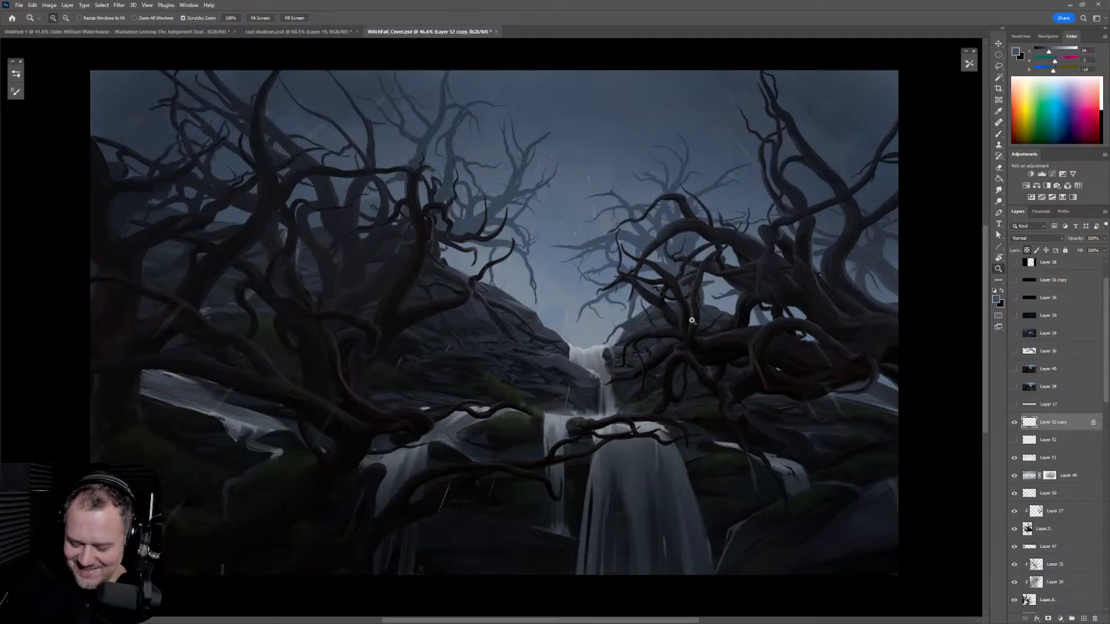
Step: Mirror the canvas horizontally and check the rain and branches in the flipped composition
left_click_drag(698, 324, 702, 324)
key("ctrl+shift+h")
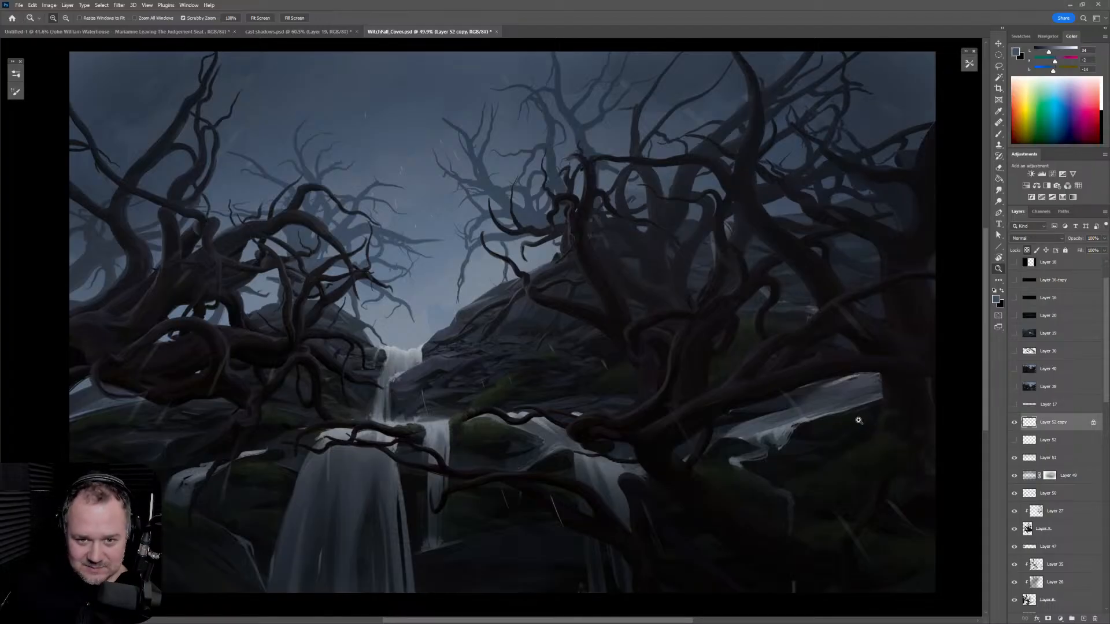
key("e")
key("z")
left_click_drag(689, 452, 715, 452)
key("e")
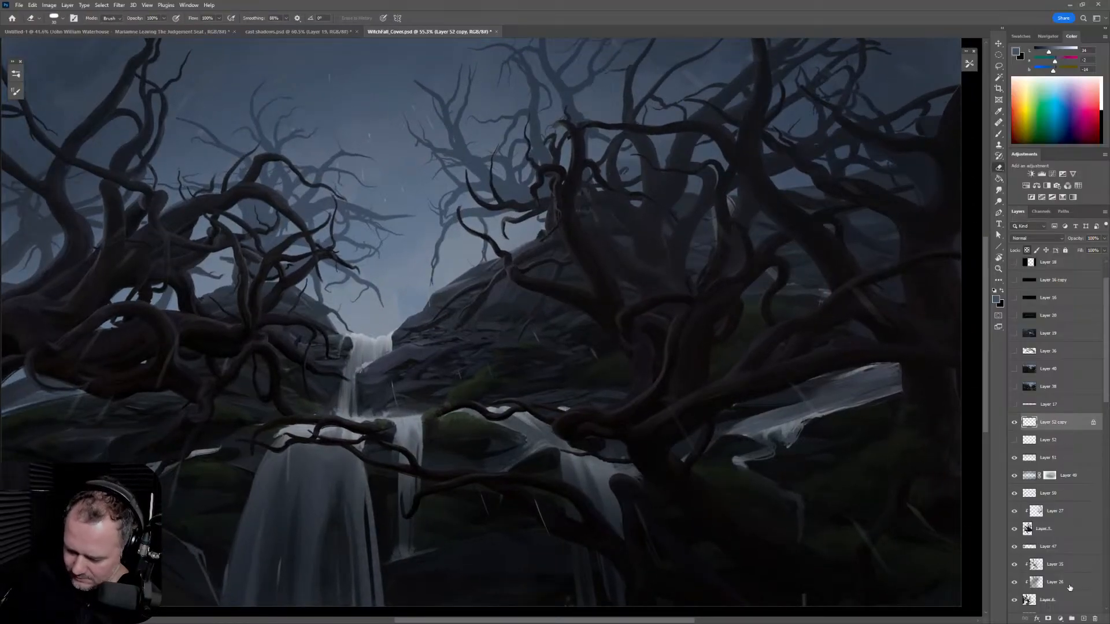
Step: Create a new layer above Layer 52 copy and fill it with neutral gray at 50% brightness (#808080)
left_click(1083, 619)
left_click(998, 179)
left_click(996, 300)
left_click_drag(619, 236, 522, 233)
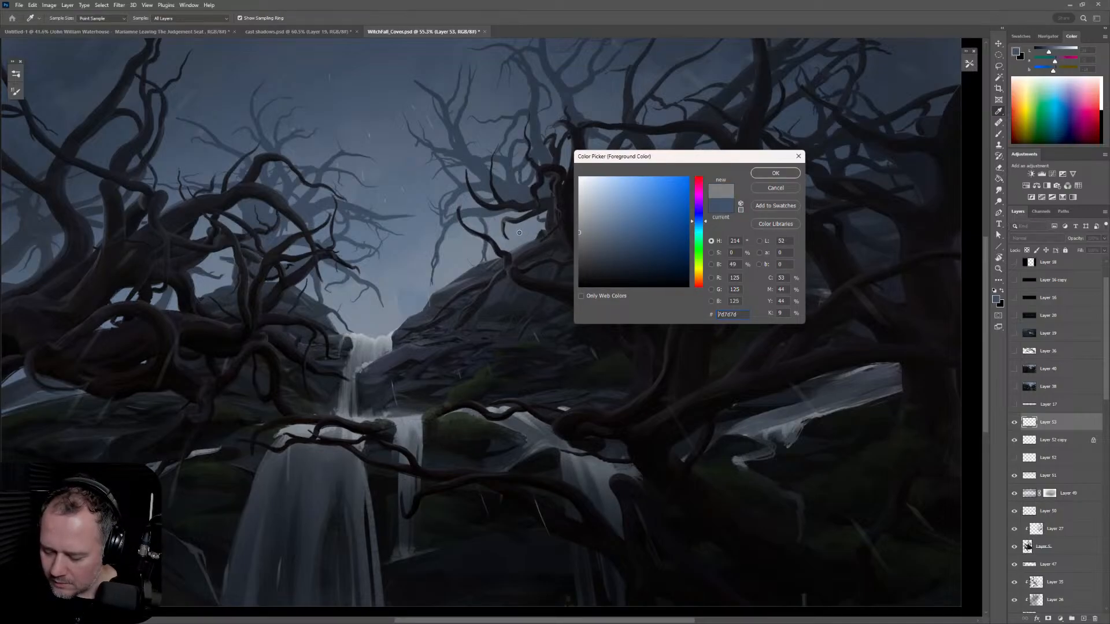
double_click(739, 265)
type("50")
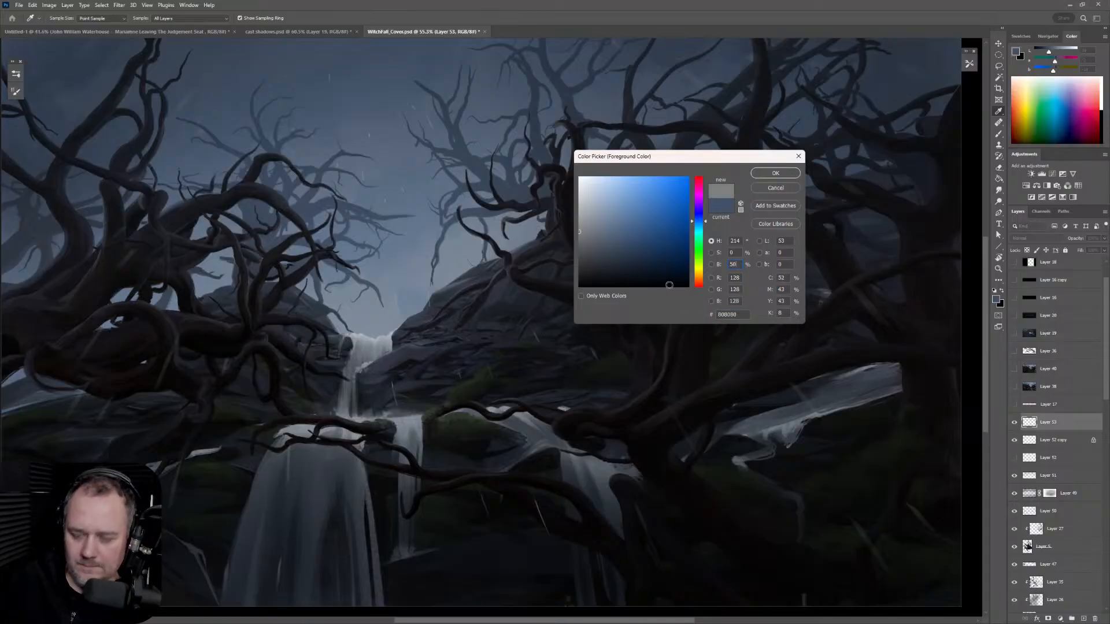
key("Return")
key("g")
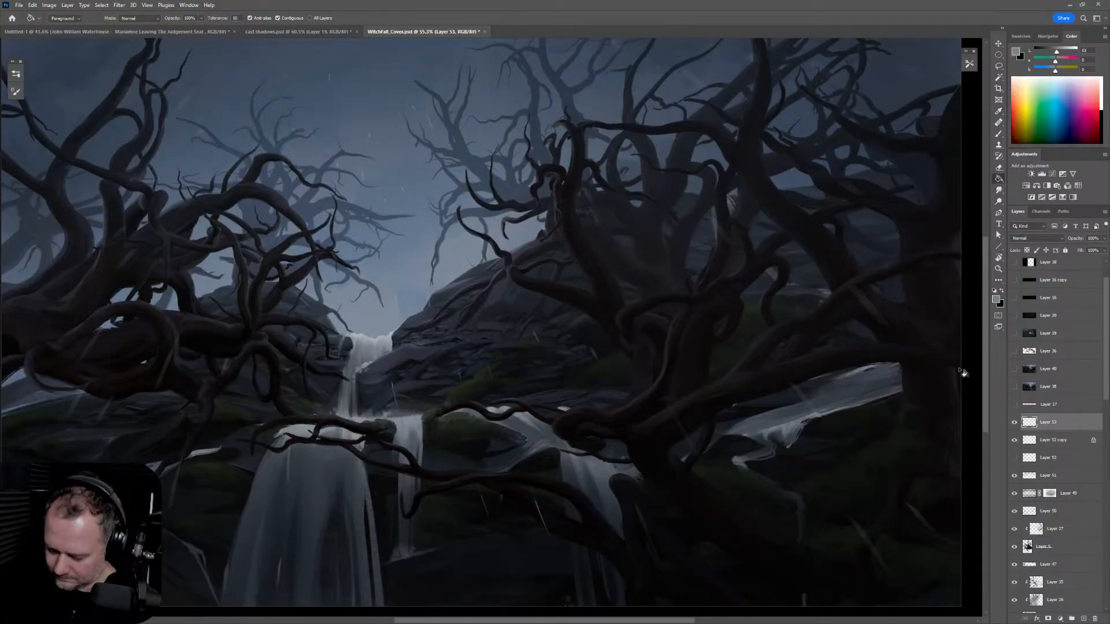
left_click(879, 384)
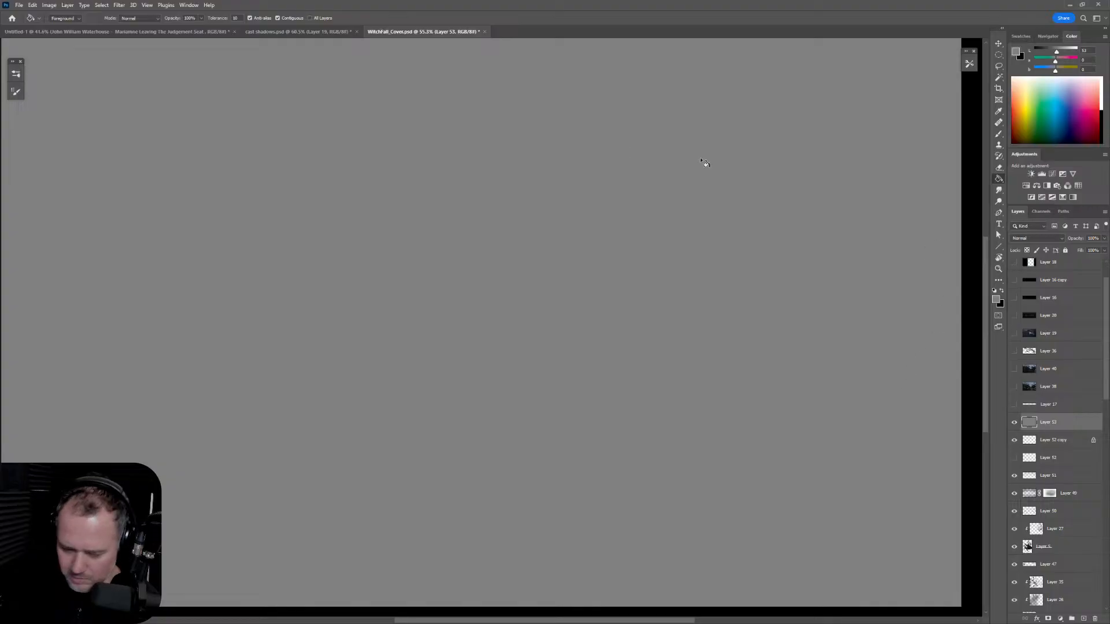
Step: Apply the Add Noise filter to the gray layer
left_click(121, 8)
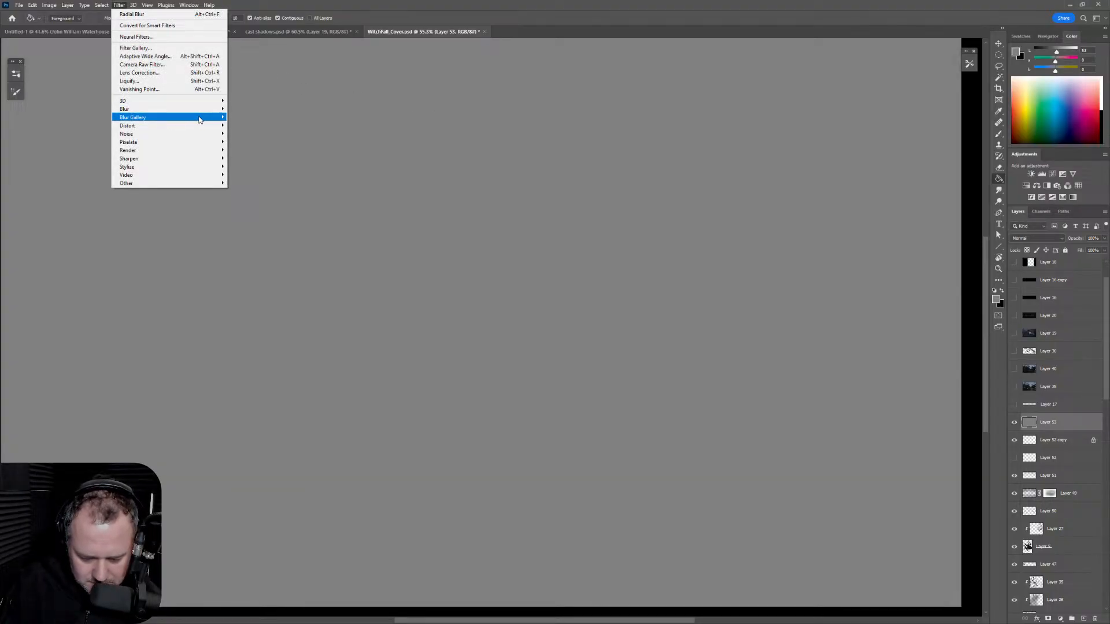
mouse_move(190, 133)
left_click(269, 135)
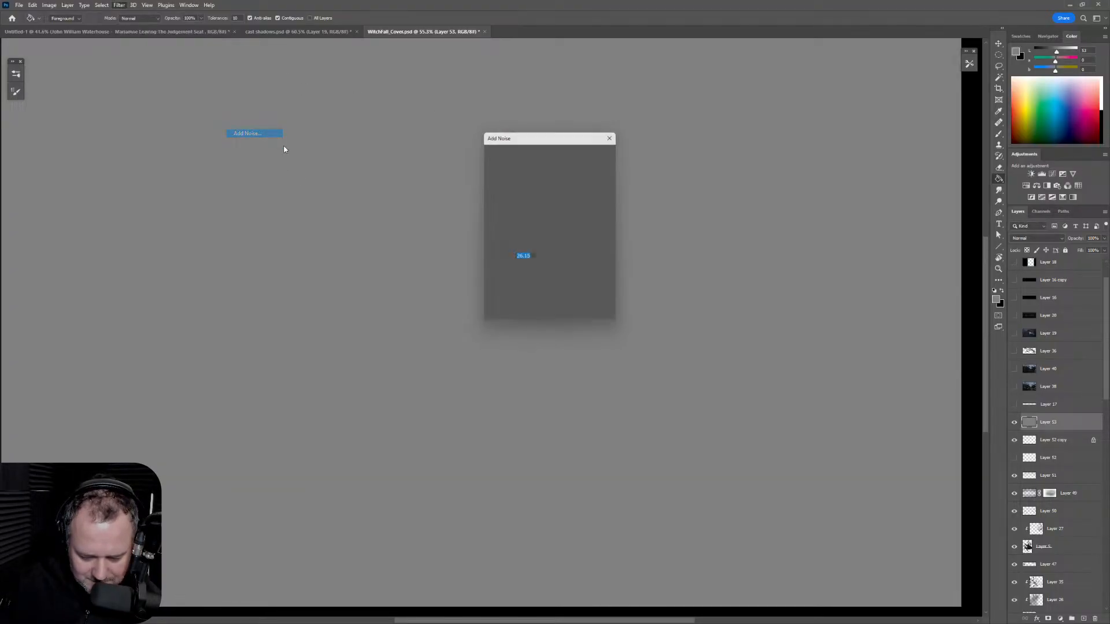
left_click(596, 152)
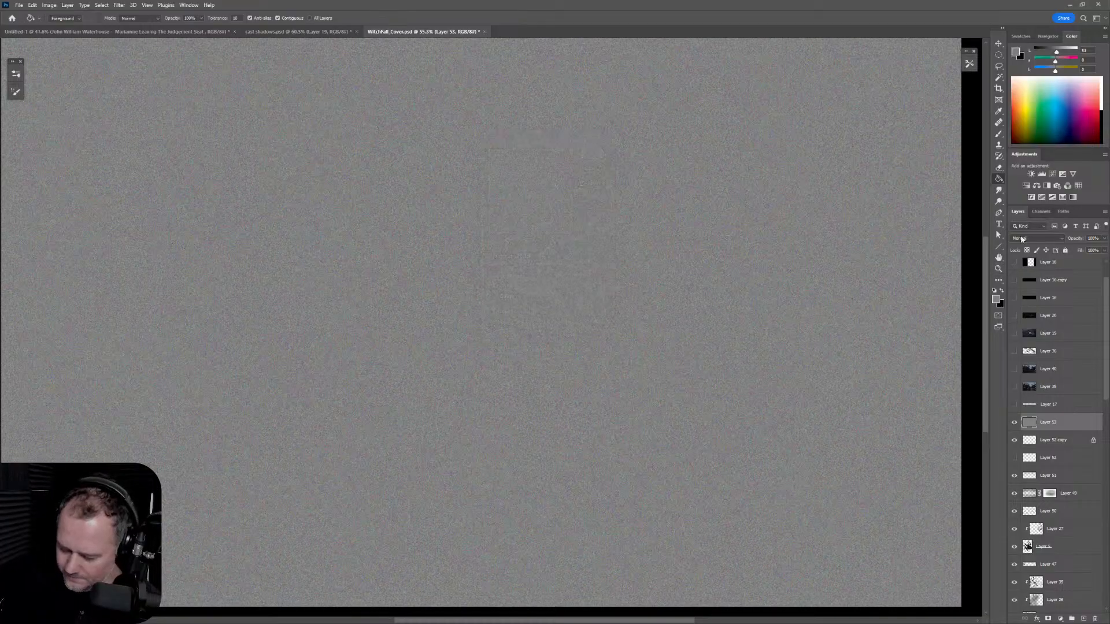
Step: Soften the noise on the gray layer with a Gaussian Blur of 2.4 pixels radius
left_click(118, 7)
mouse_move(167, 110)
left_click(263, 142)
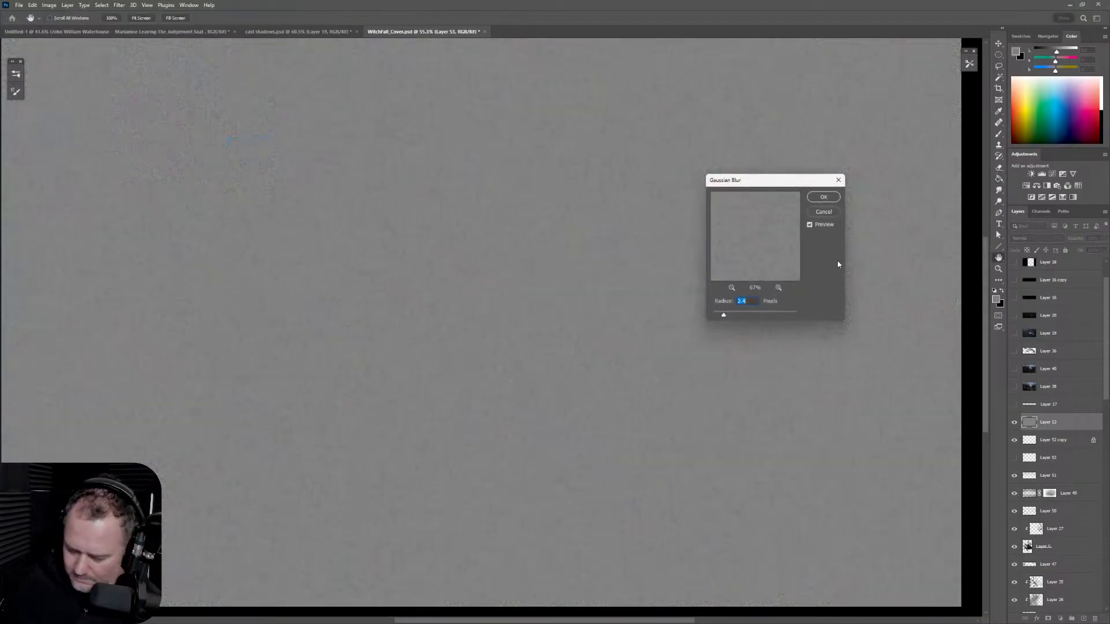
left_click(823, 197)
left_click(1105, 251)
left_click_drag(1103, 261, 1070, 263)
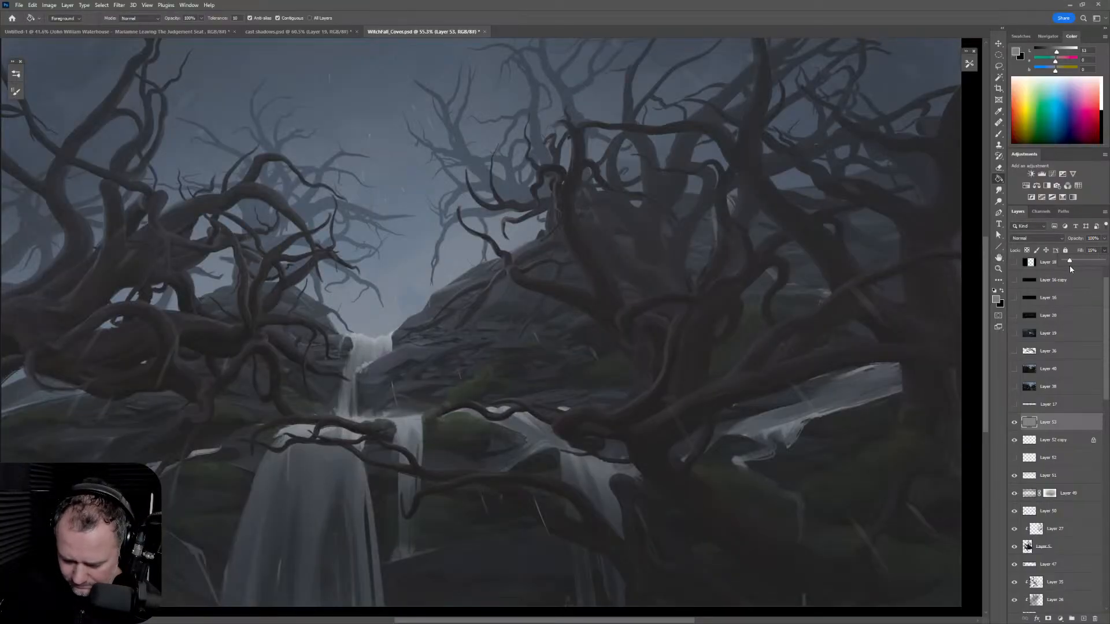
key("Escape")
Step: Check the foreground gray's values in the Color Picker
left_click(995, 300)
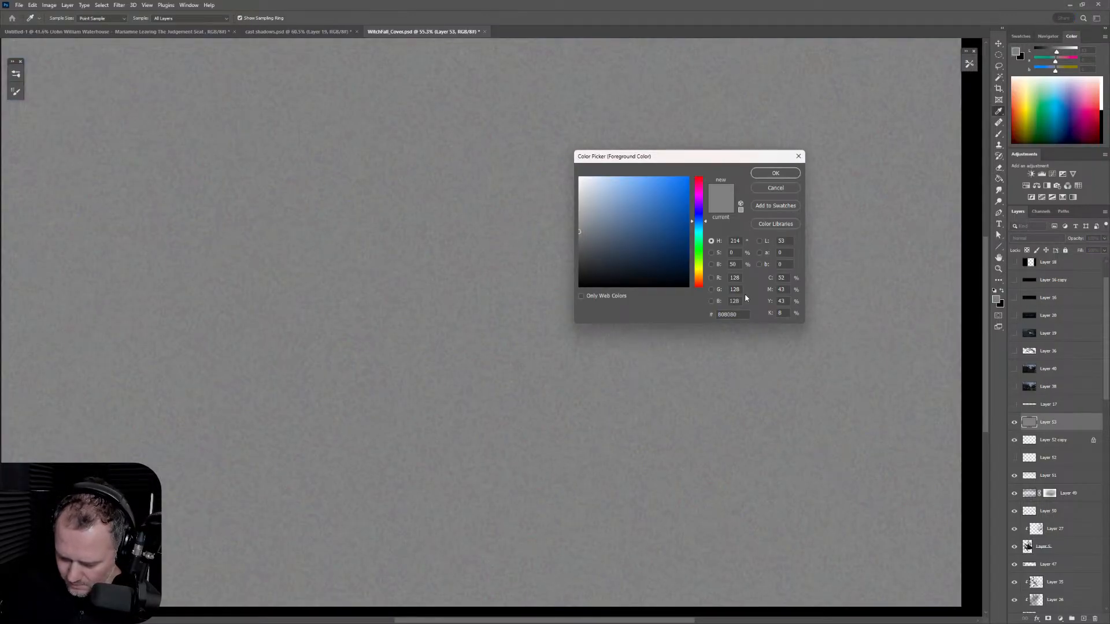
left_click(793, 171)
key("g")
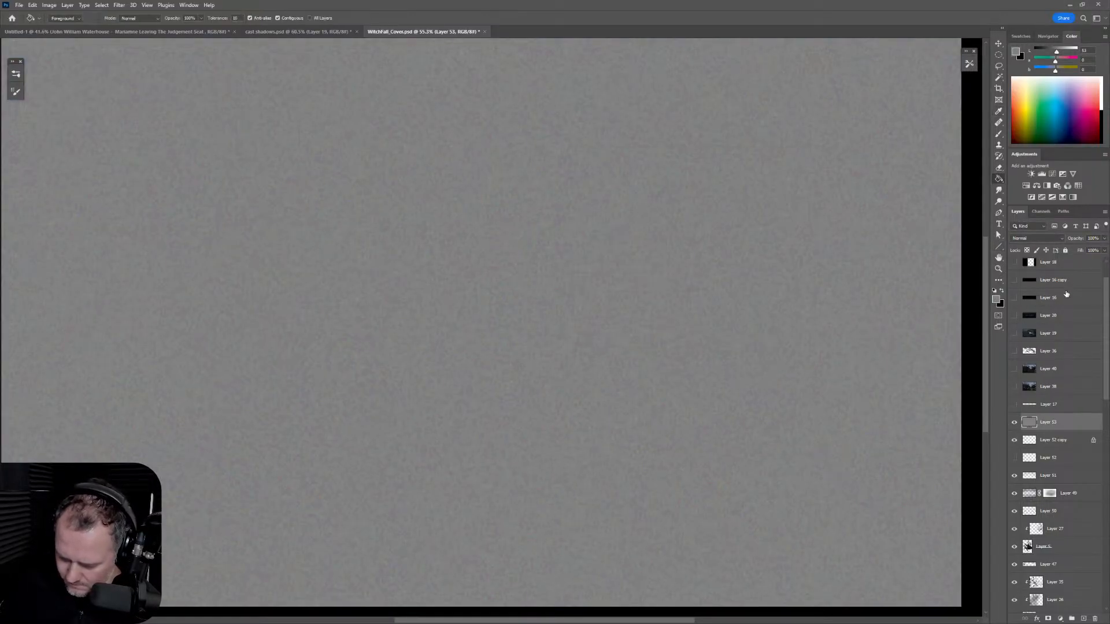
Step: Set the noise layer's blend mode to Overlay and reduce its fill to about 35%
left_click(1061, 238)
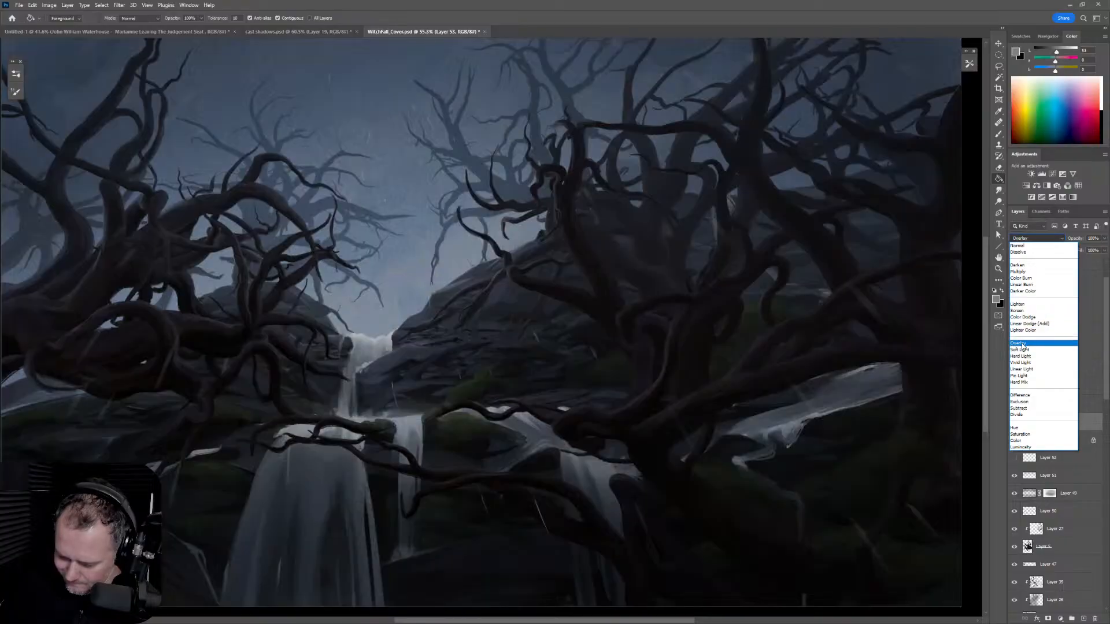
left_click(1021, 346)
left_click(1105, 253)
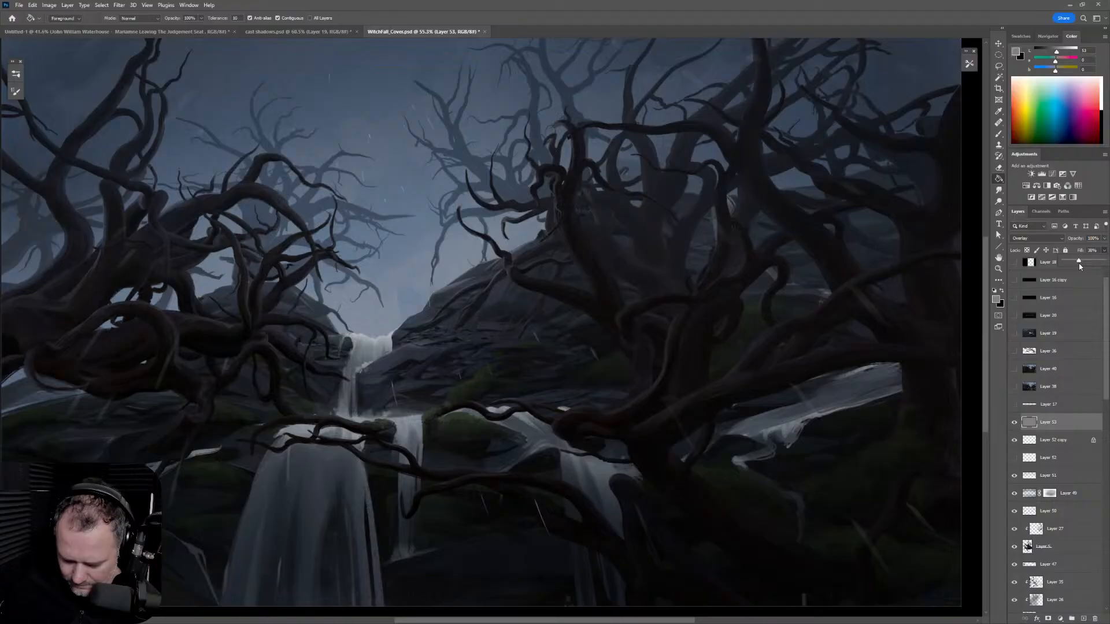
key("z")
mouse_move(806, 325)
left_mouse_down()
mouse_move(795, 336)
mouse_move(809, 352)
mouse_move(788, 366)
mouse_move(794, 341)
left_mouse_up()
scroll(794, 342, "down", 2)
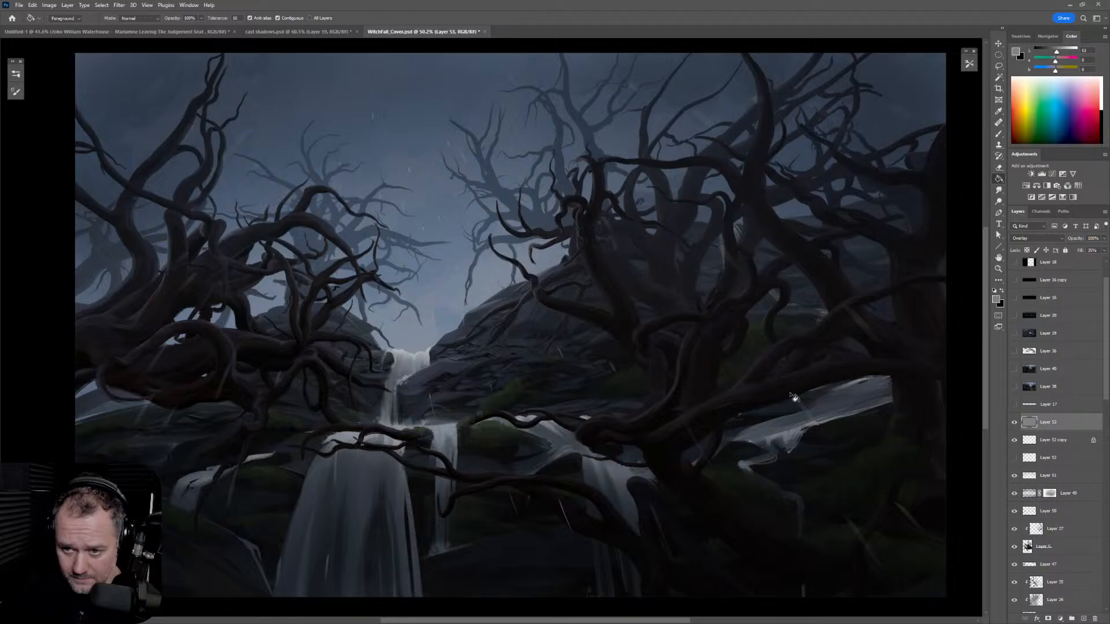
Step: Flip the painting horizontally to judge the composition in mirror image
key("ctrl+shift+h")
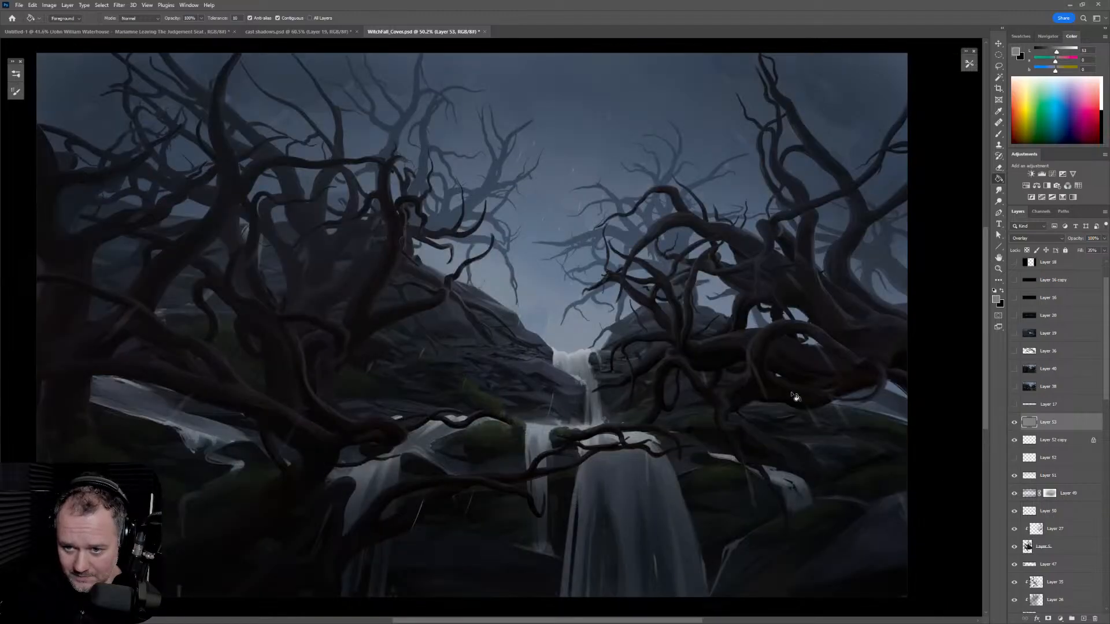
key("z")
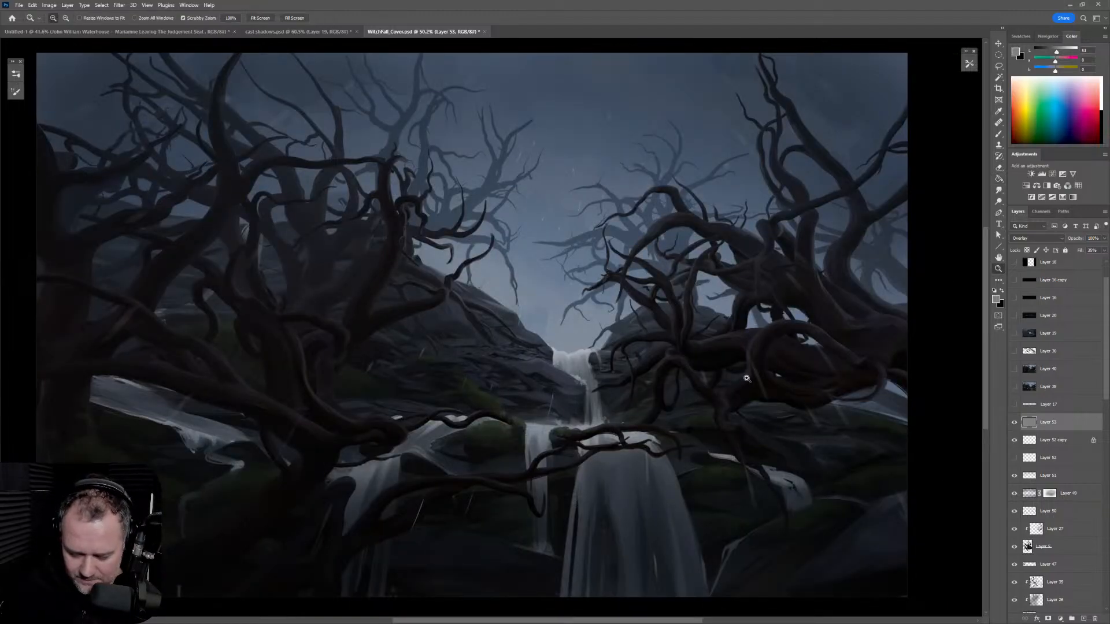
left_click(754, 376)
left_click_drag(755, 377, 846, 358)
Step: Hide the Layer 52 copy rain layer and move the noise layer below Layer 52 in the layer stack
left_click(1015, 441)
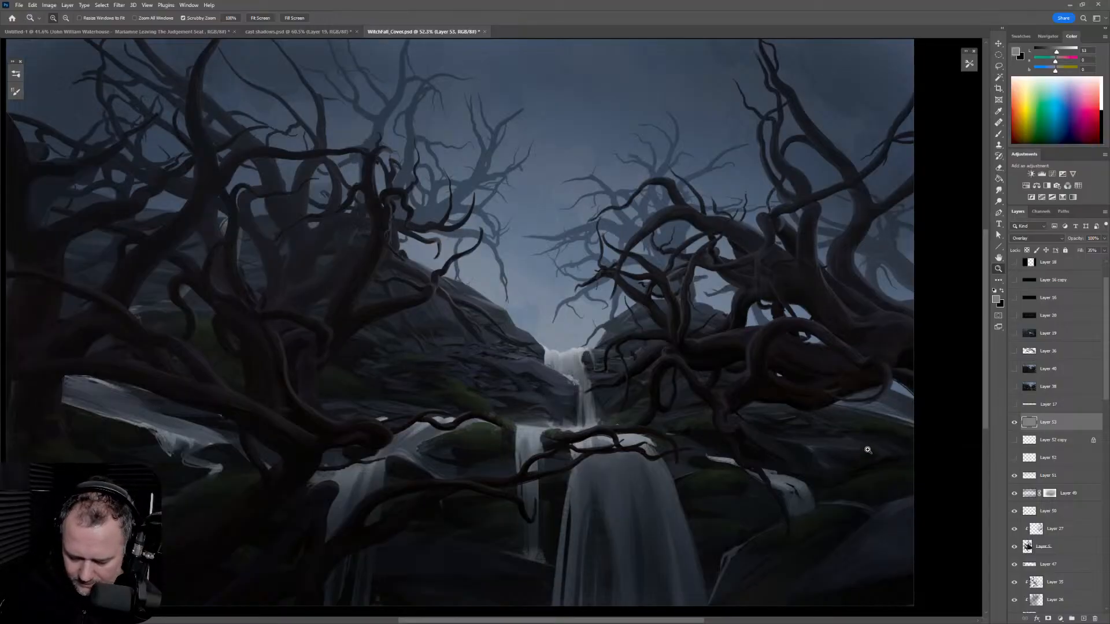
left_click_drag(845, 431, 868, 436)
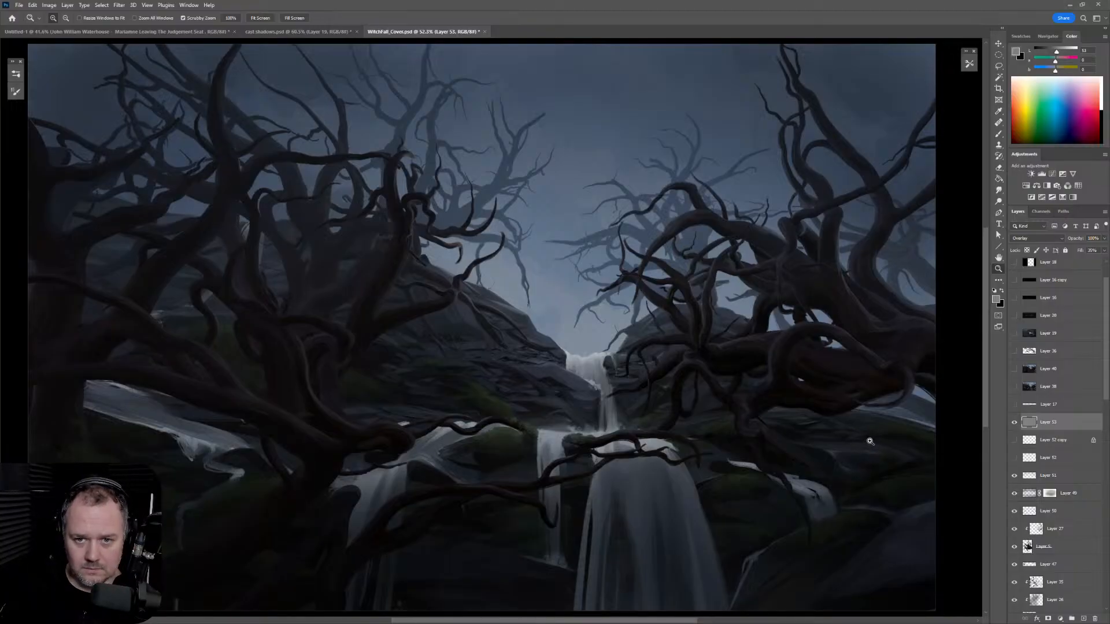
left_click_drag(1073, 425, 1018, 465)
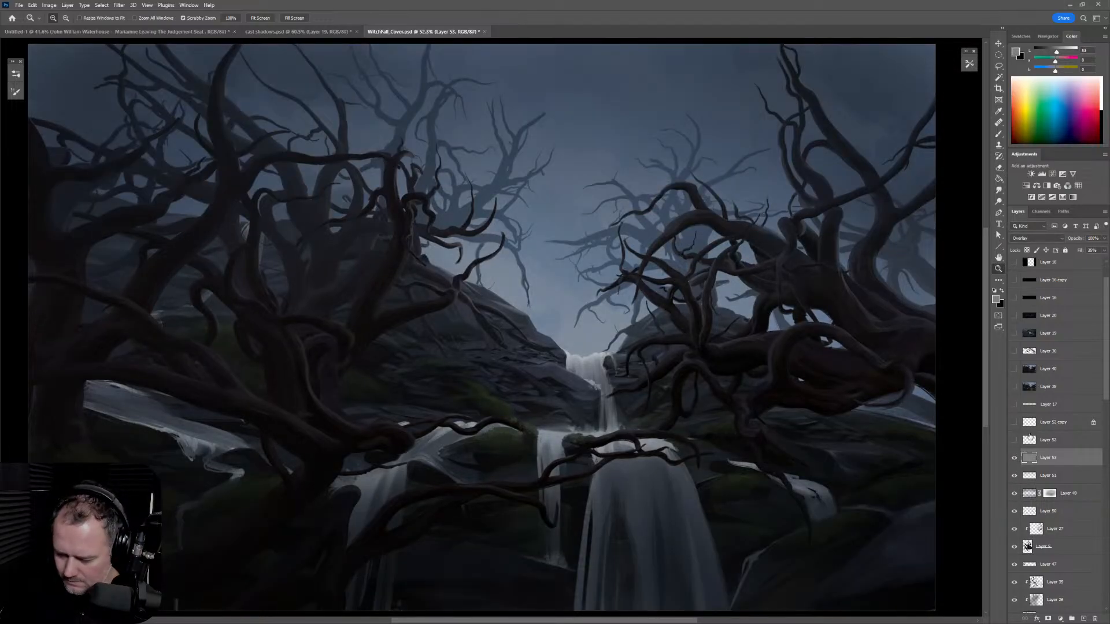
left_click(1015, 405)
left_click(1015, 407)
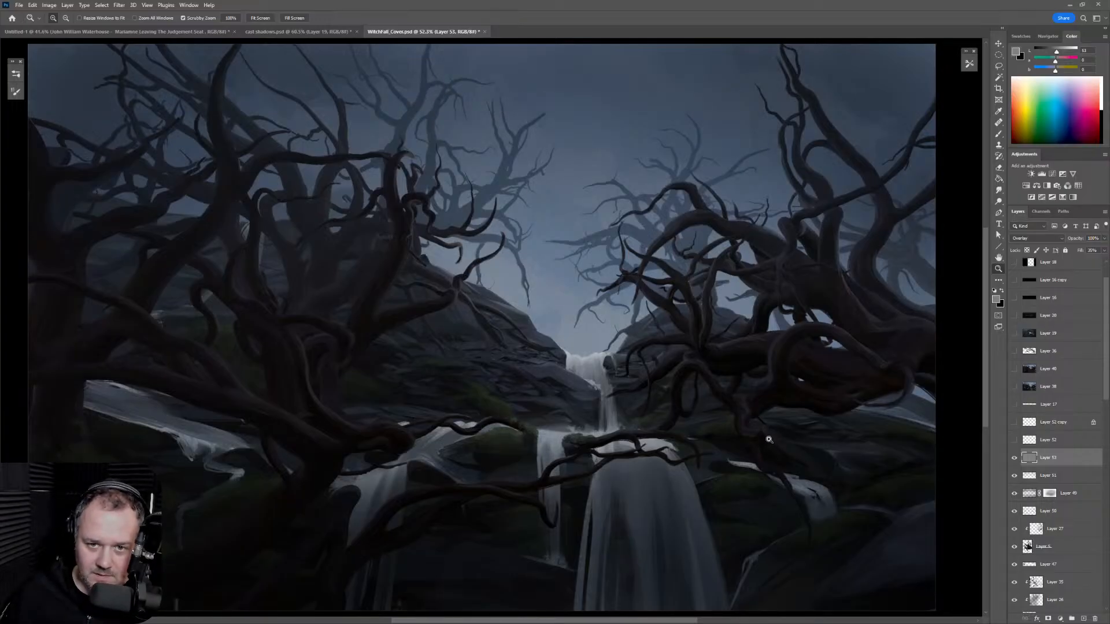
Step: Examine the whole mirrored painting in full-screen view and return to the standard workspace view
key("f")
key("f")
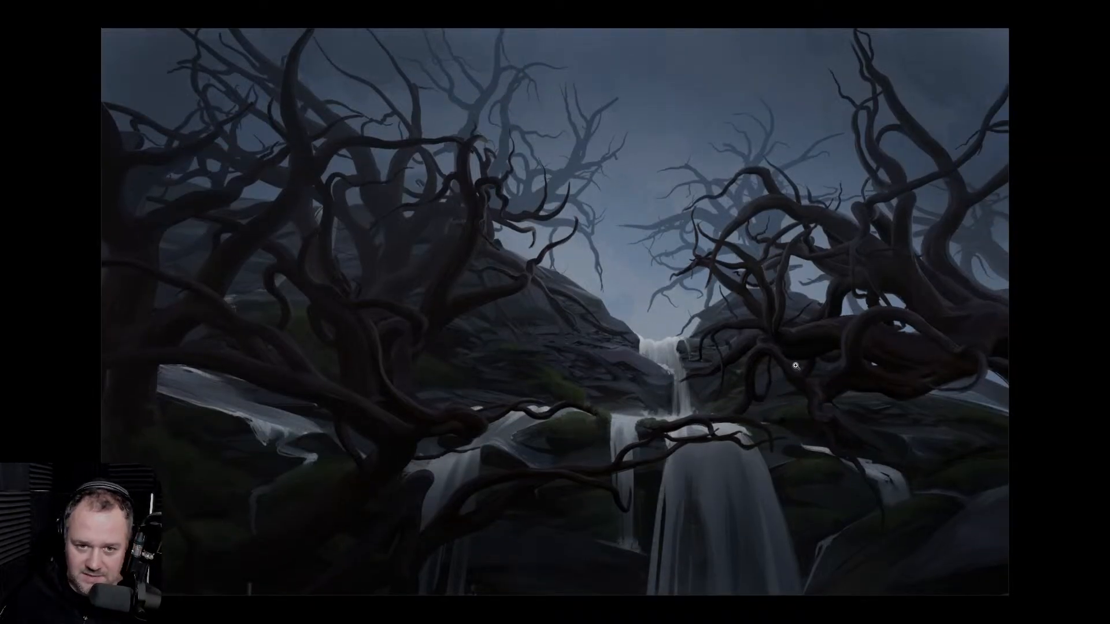
left_click(766, 400, "alt")
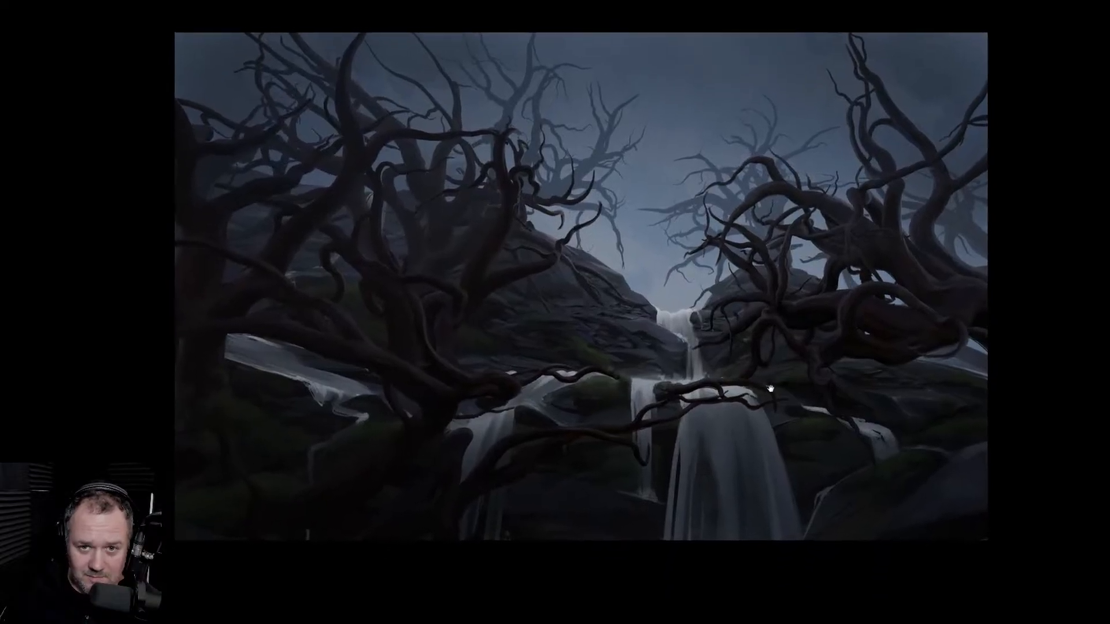
left_click_drag(770, 388, 808, 379)
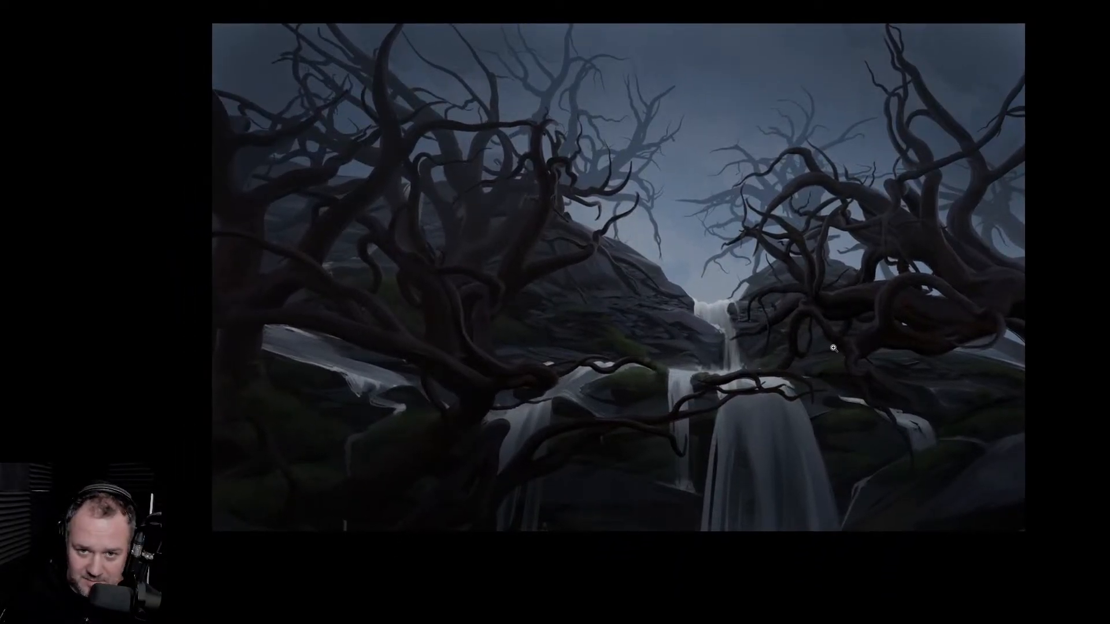
left_click(816, 365)
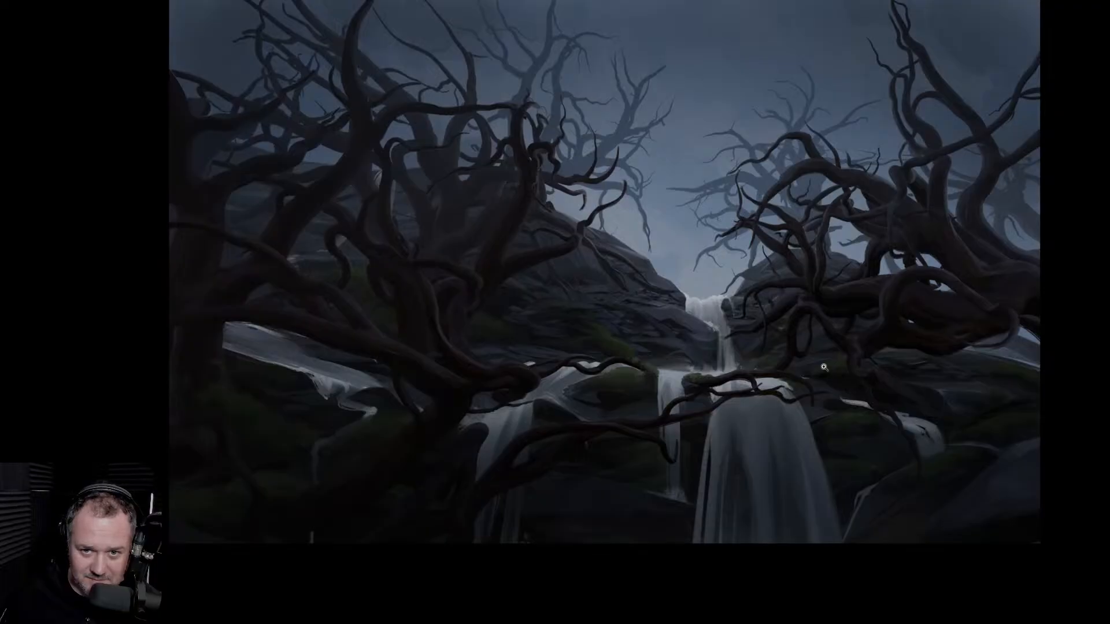
left_click_drag(834, 373, 840, 374)
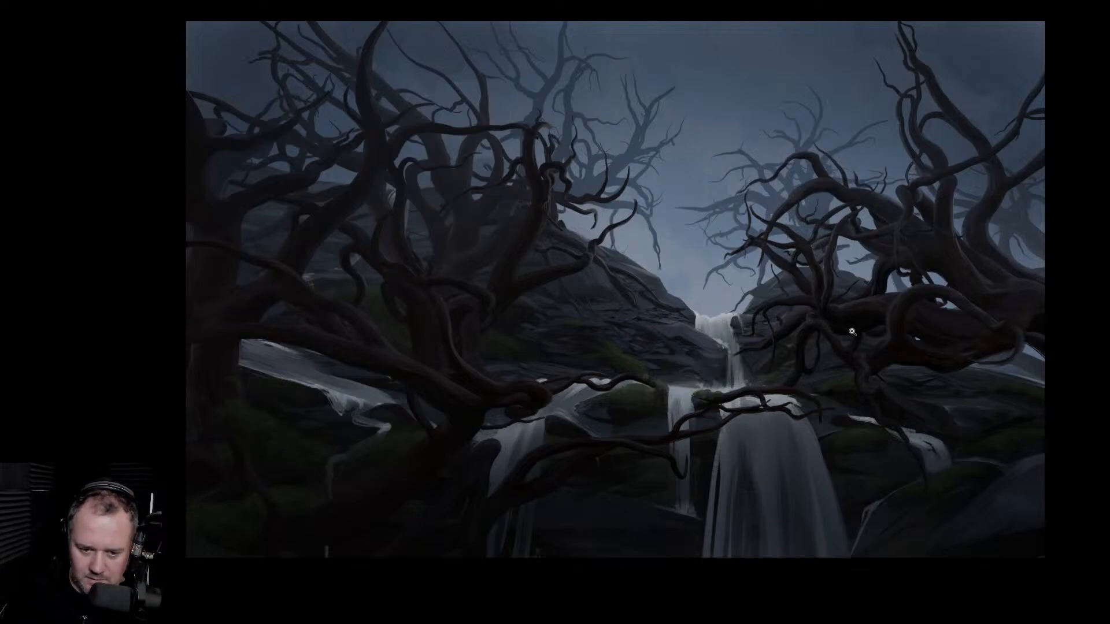
key("f")
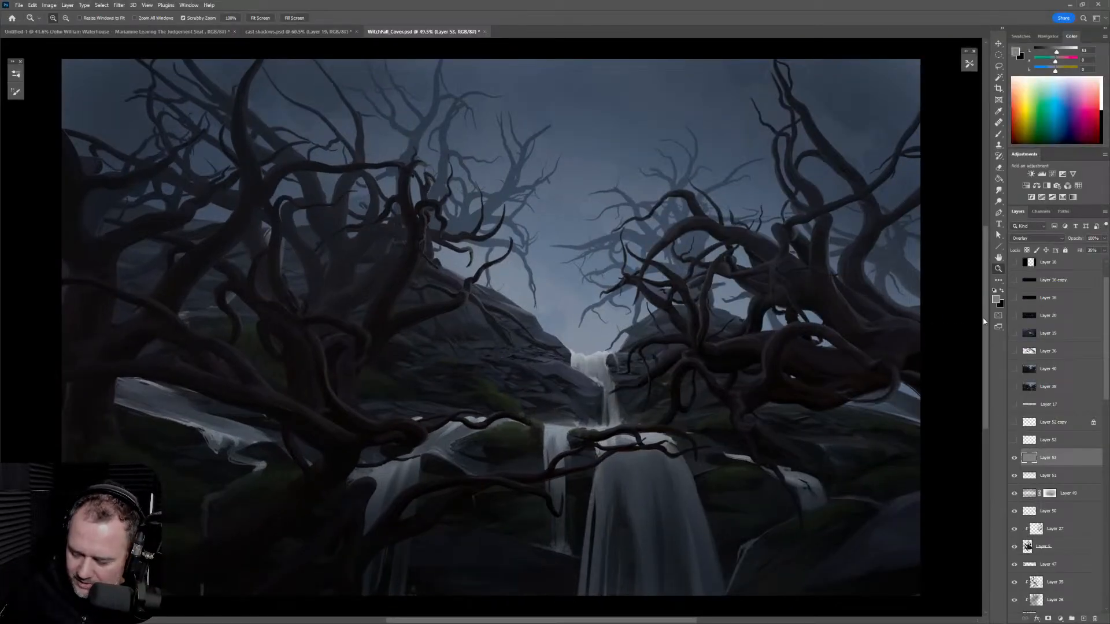
Step: Show the Witchfall title on Layer 17 over the painting
left_click(1014, 440)
left_click(1014, 440)
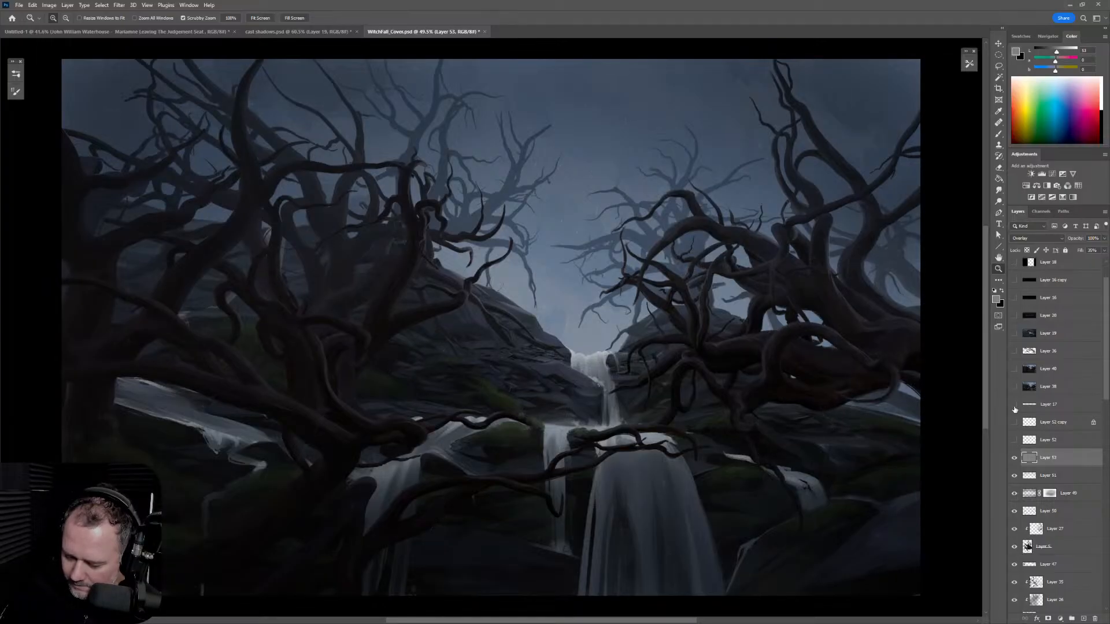
left_click(1015, 404)
Step: Try lower fill values on the Layer 17 title and restore its fill to 100%
left_click(1069, 406)
left_click(1104, 251)
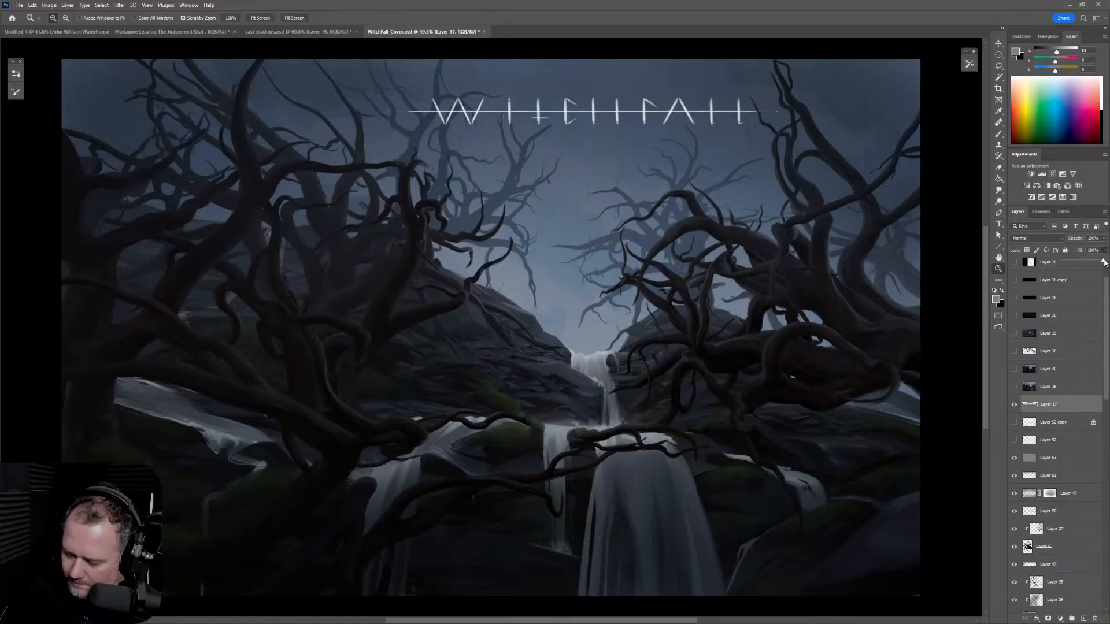
left_click(1069, 263)
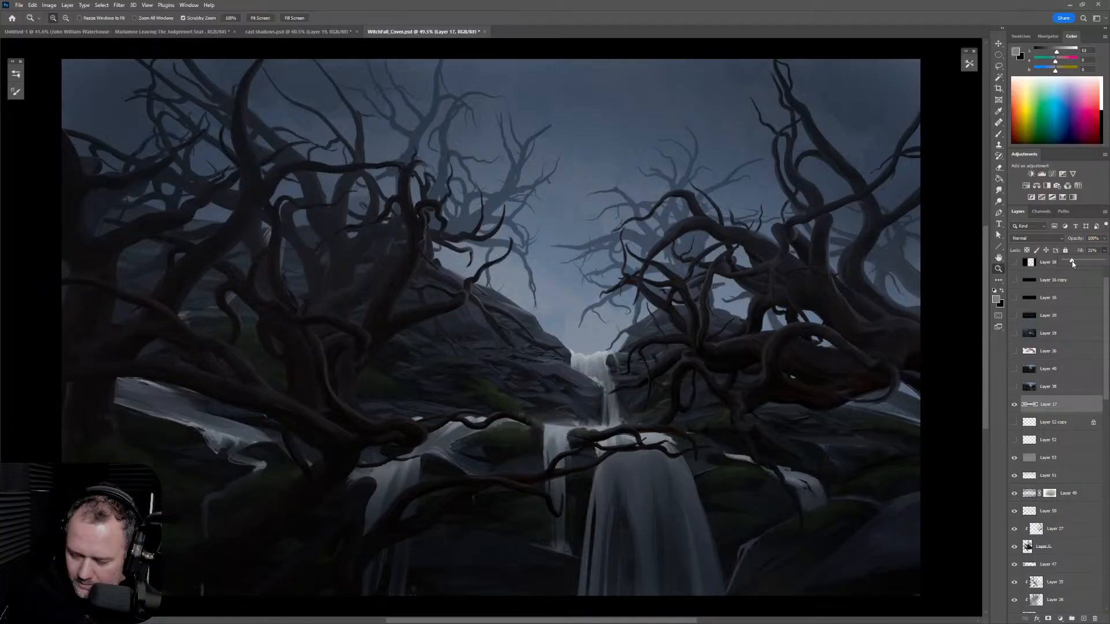
left_click_drag(1073, 263, 1075, 262)
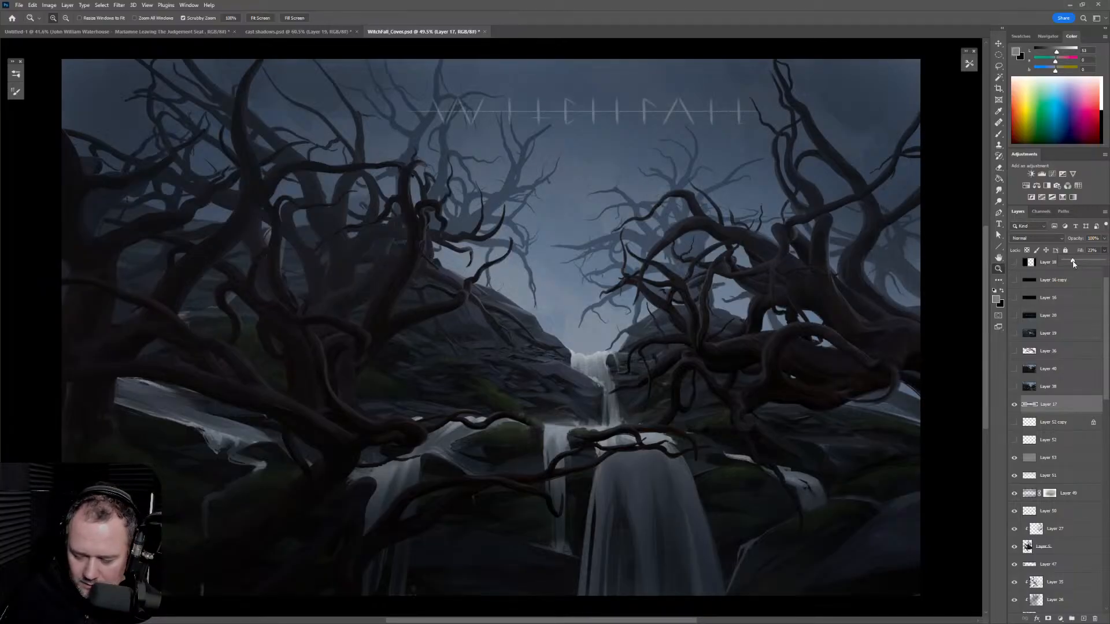
left_click_drag(1078, 263, 1078, 263)
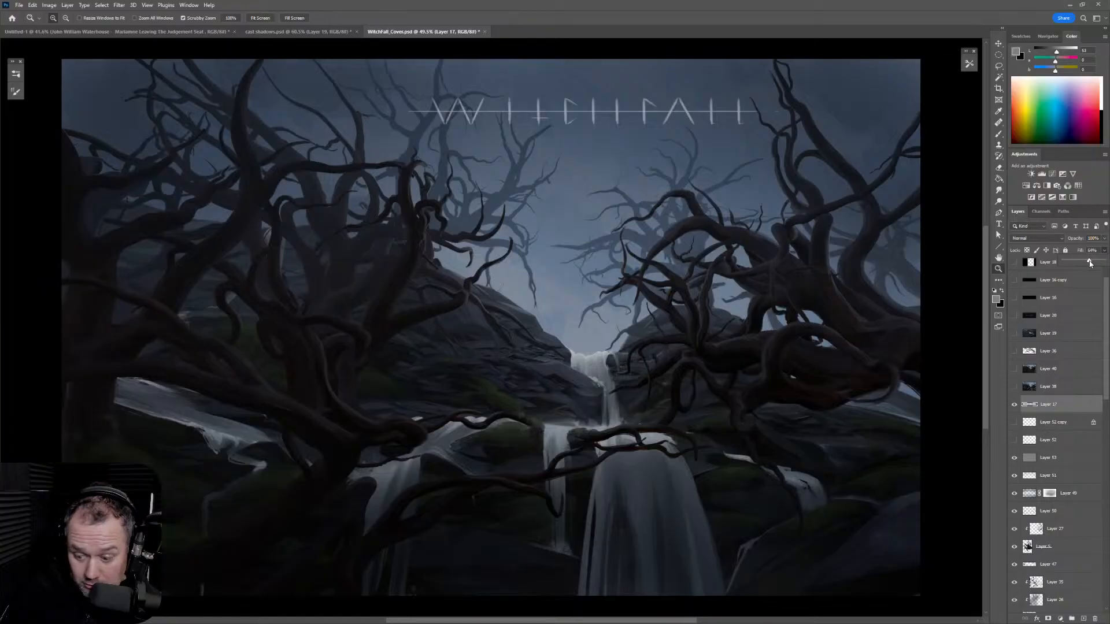
left_click_drag(1097, 263, 1109, 264)
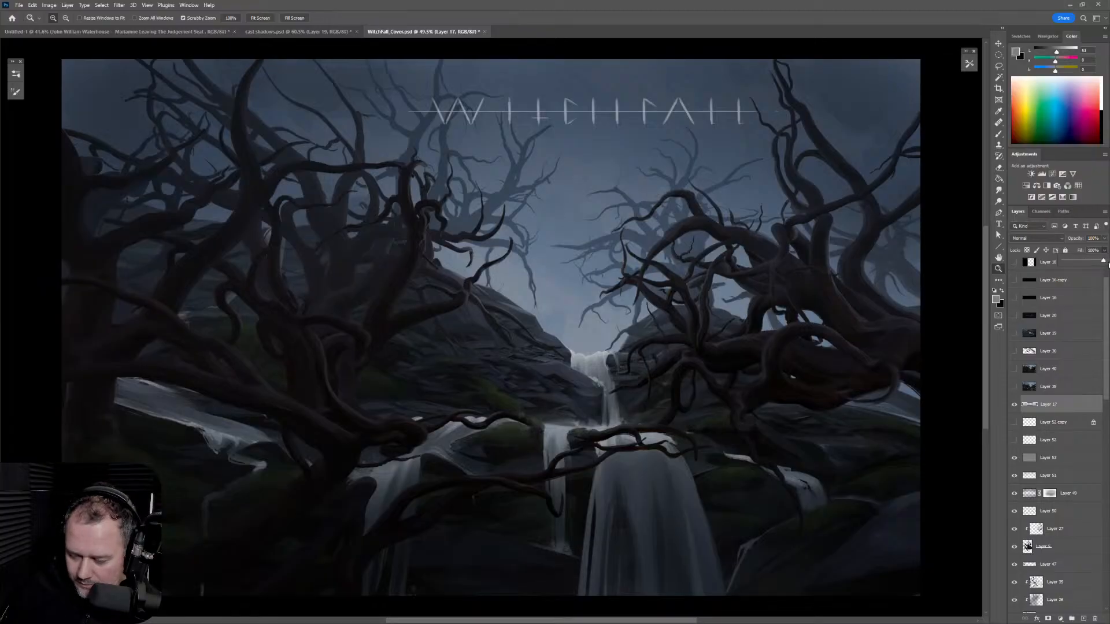
Step: Add a centred text block on a new layer, beside the central waterfall, with the lines New Game, Load save and Settings
key("b")
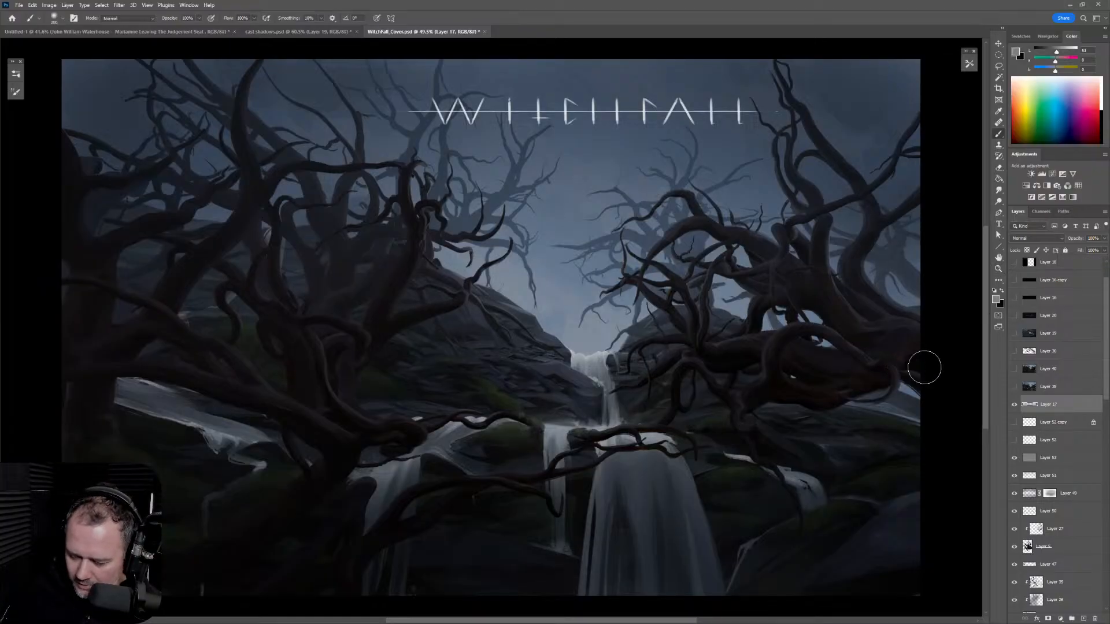
left_click(1083, 619)
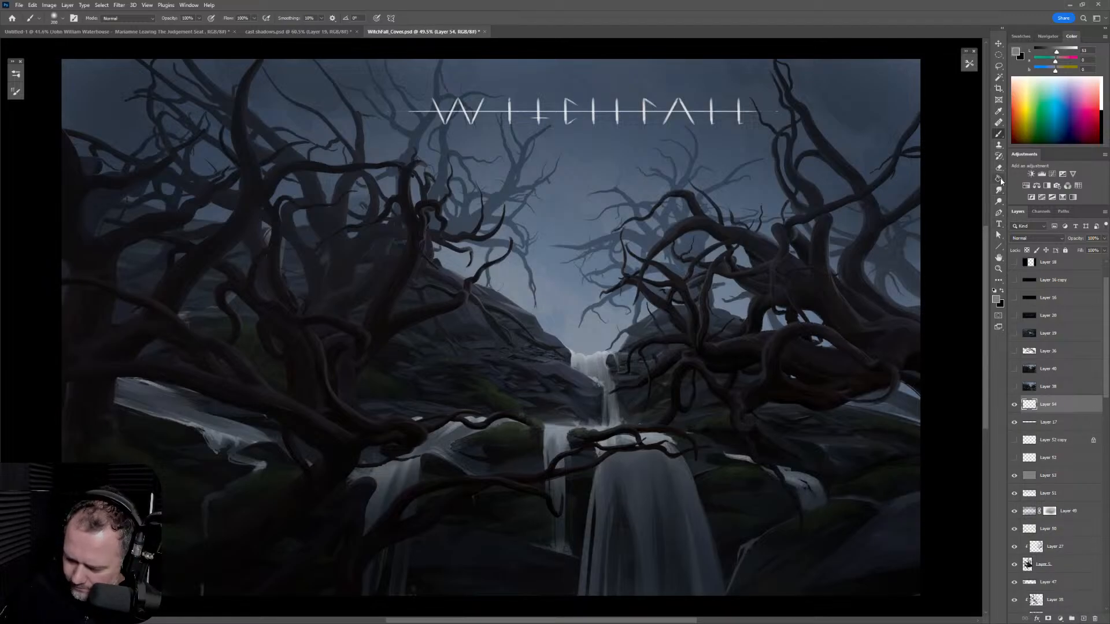
left_click(999, 224)
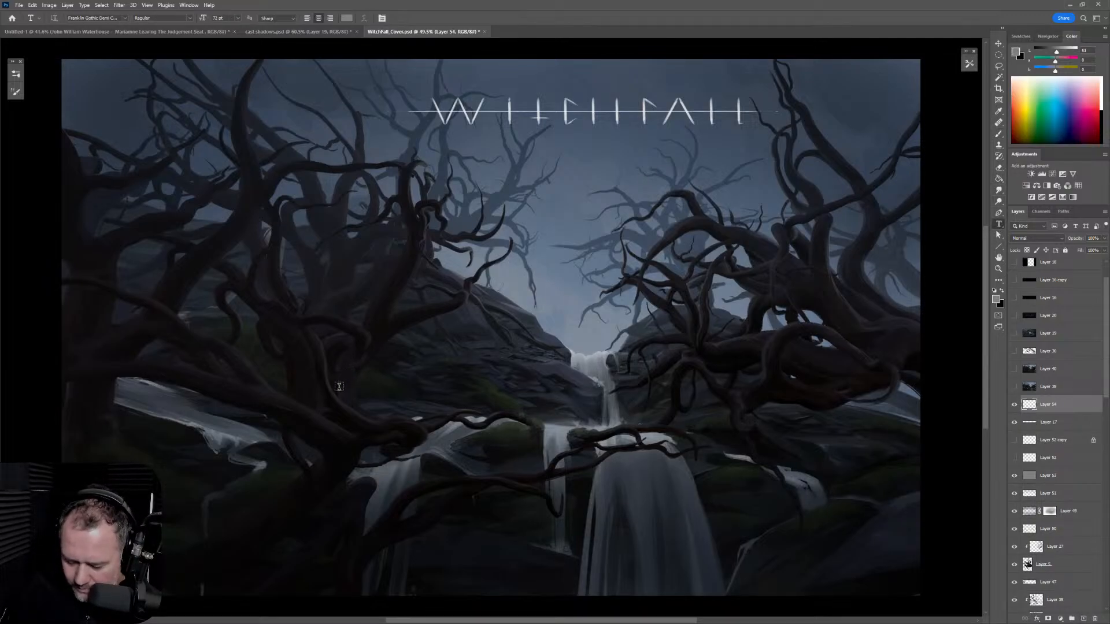
left_click_drag(348, 365, 563, 530)
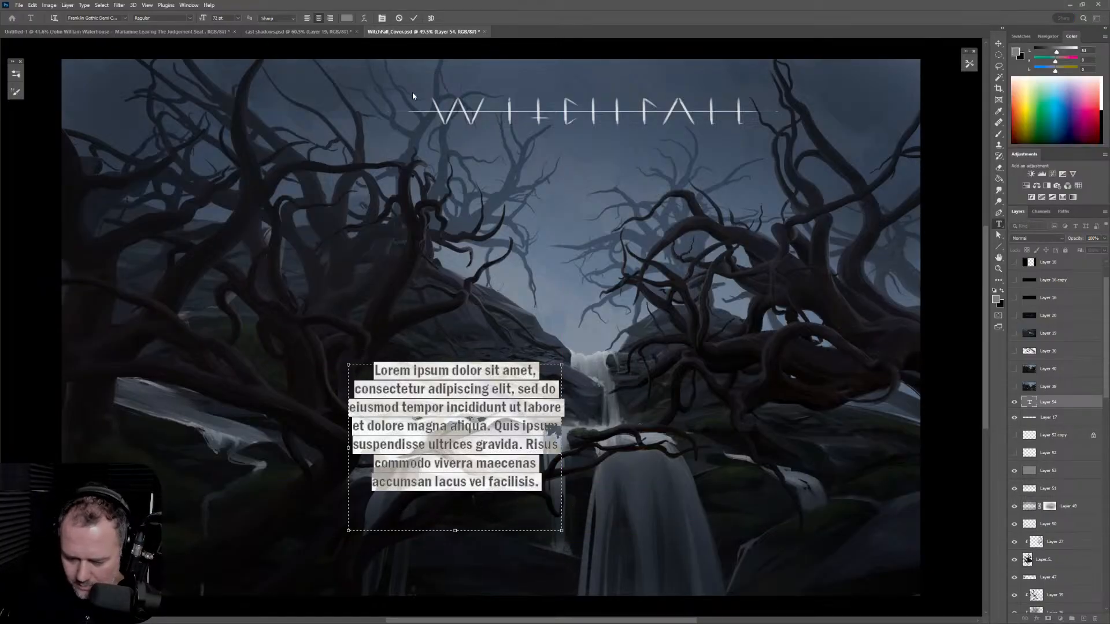
type("Ne")
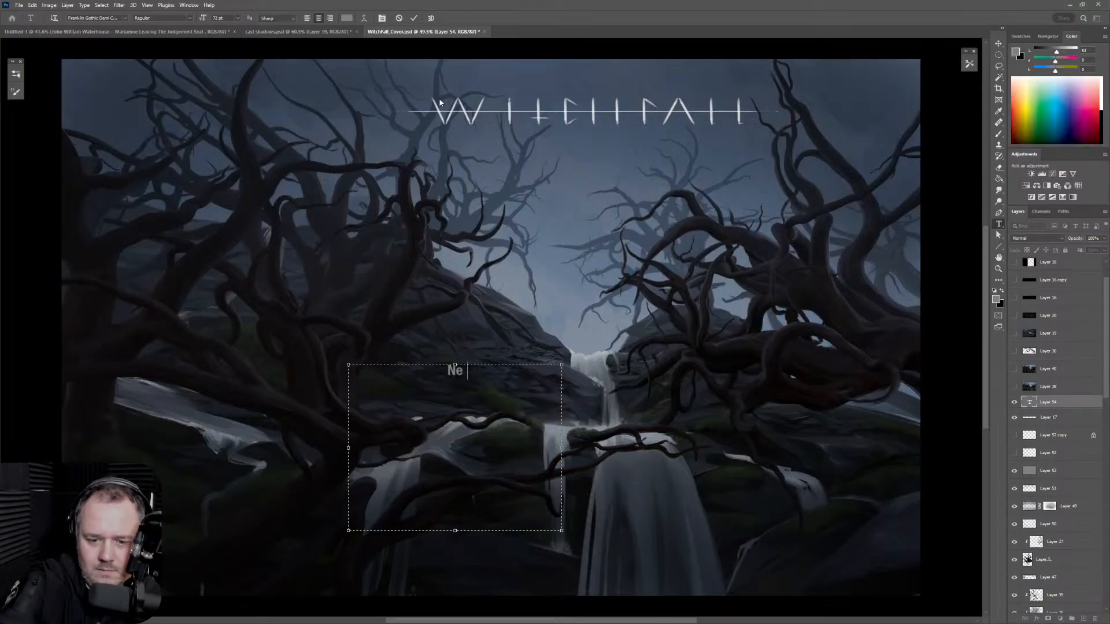
type("w Game ")
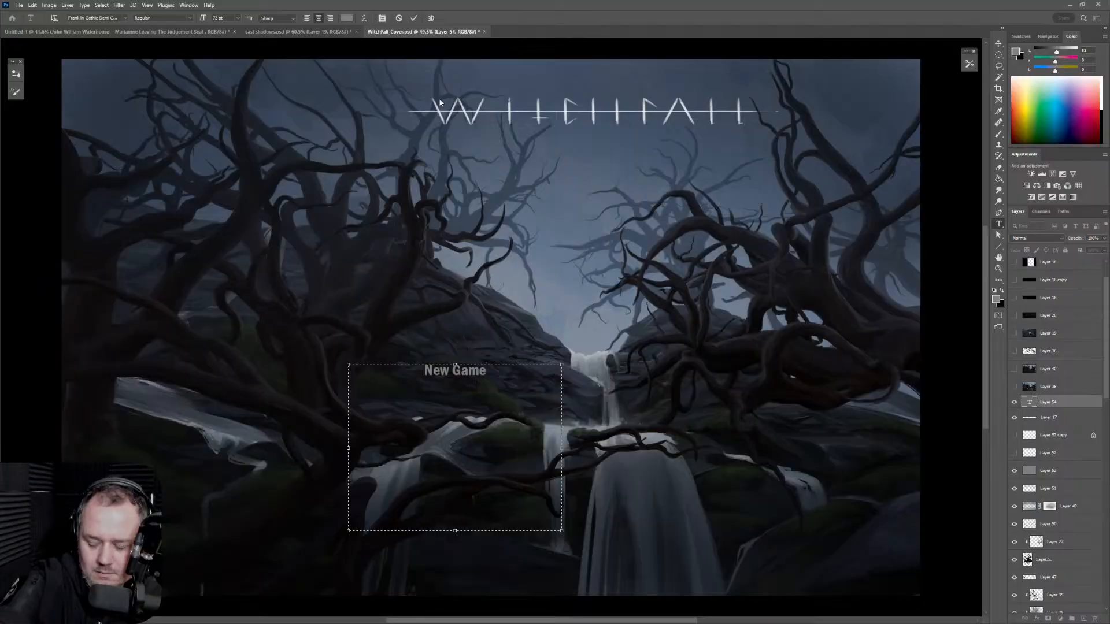
type("Load")
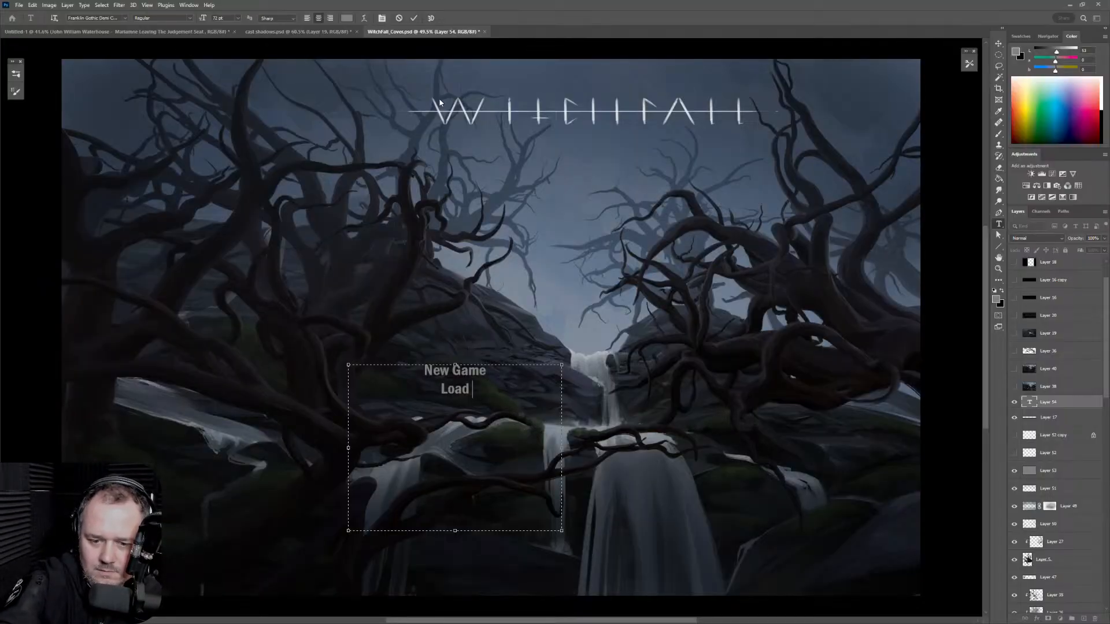
type("save ")
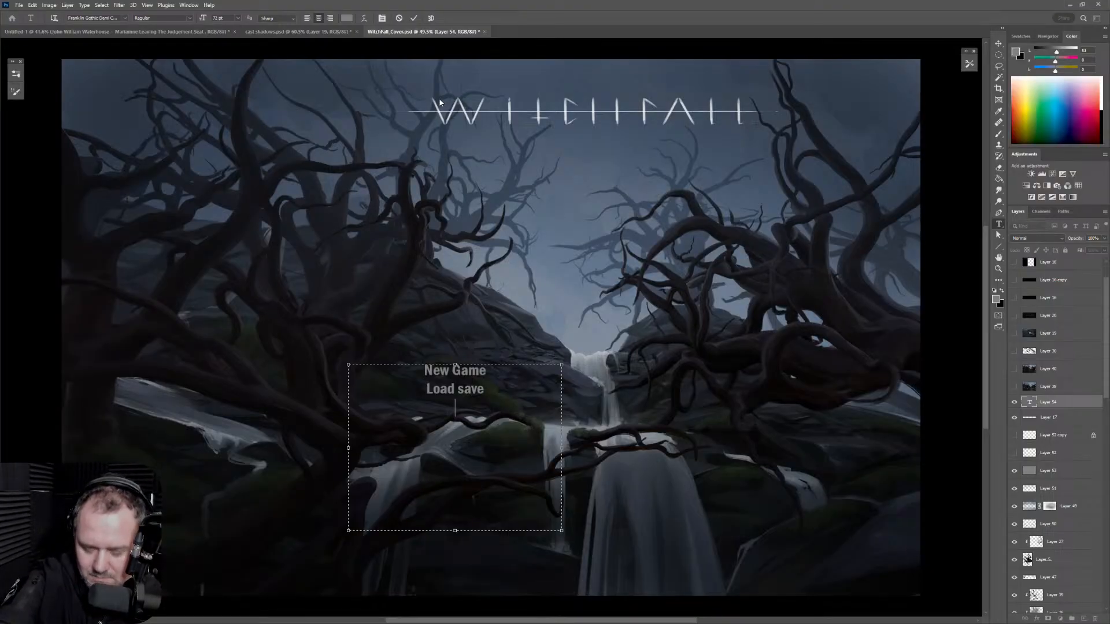
type("Setti")
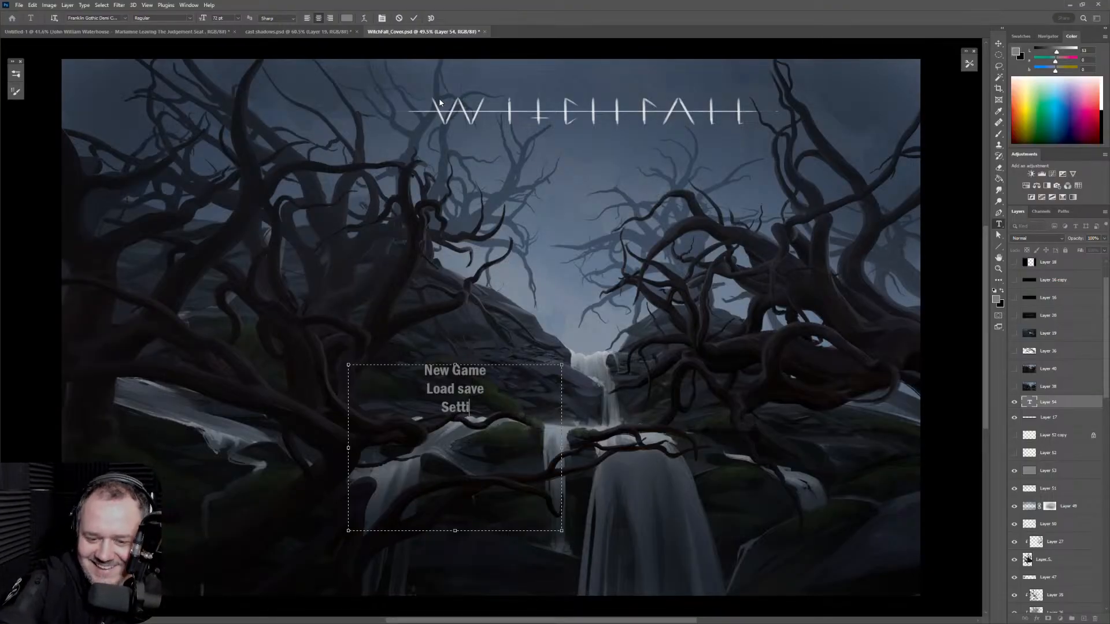
type("ngs")
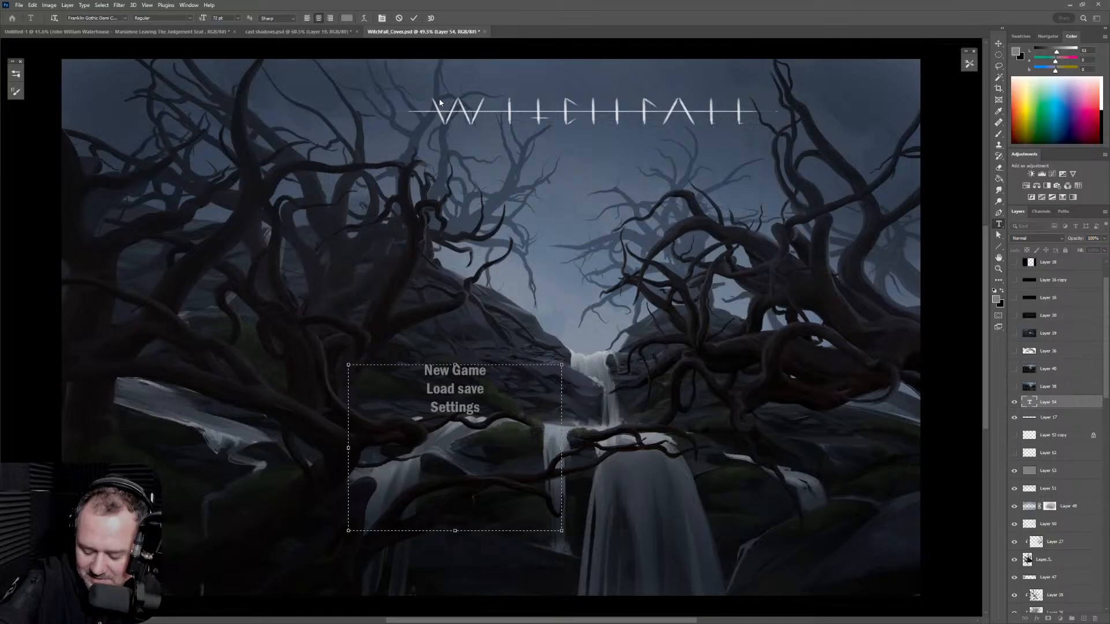
left_click(767, 416)
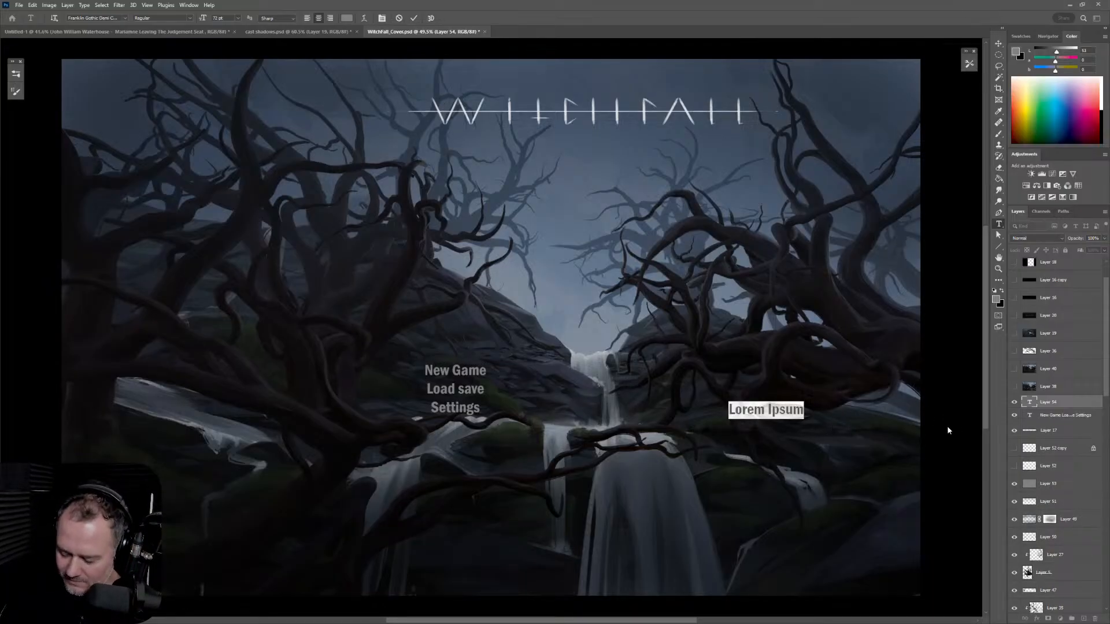
left_click(1076, 404)
left_click(1094, 618)
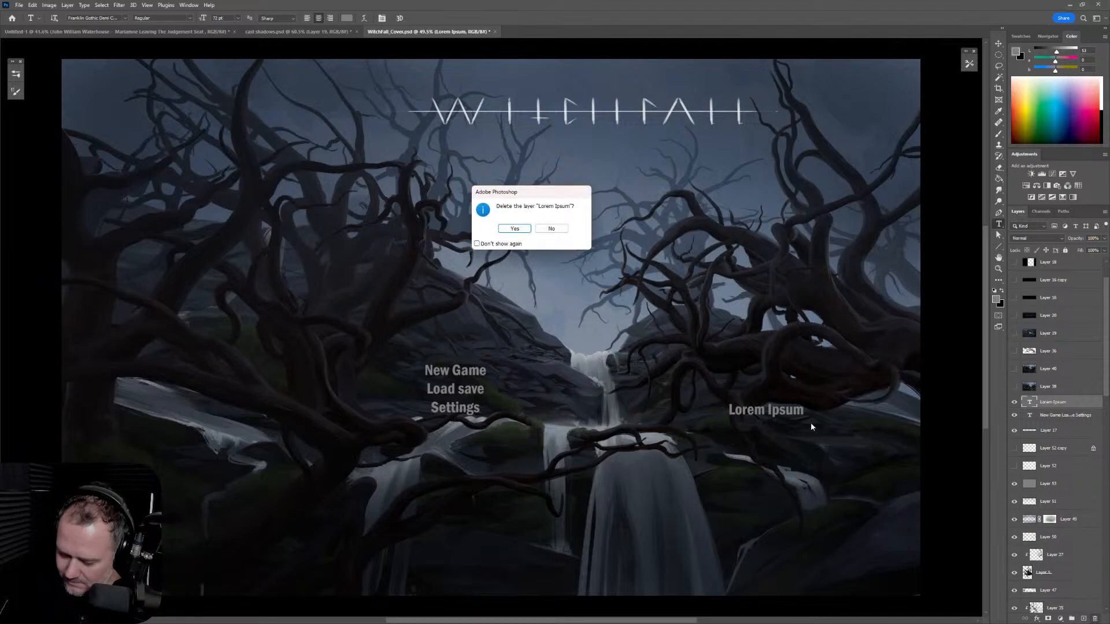
left_click(521, 230)
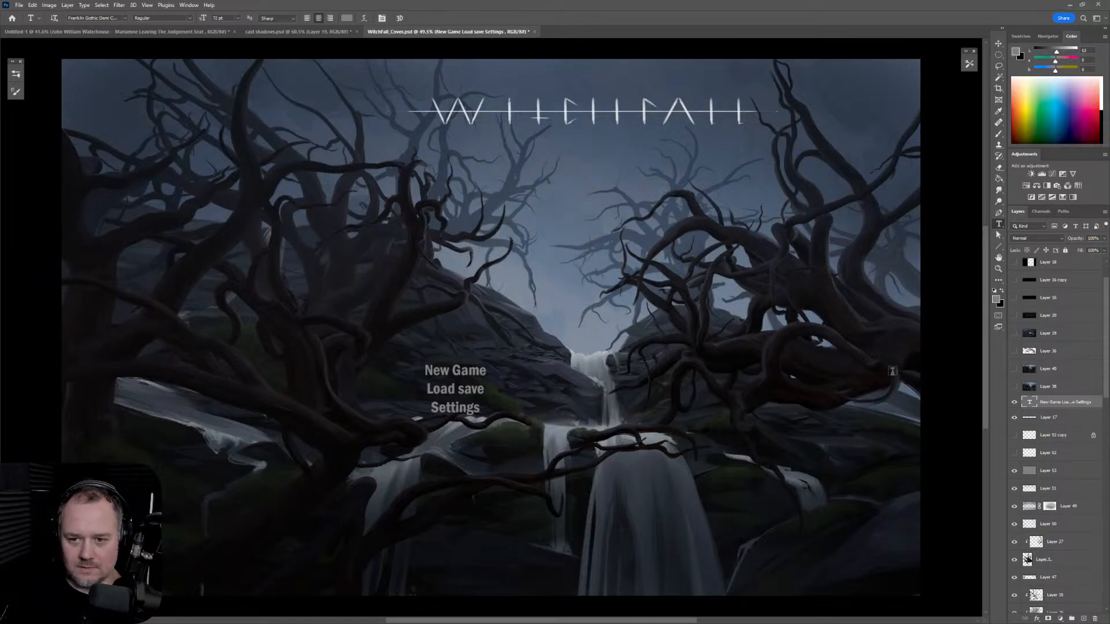
key("z")
left_click(803, 400)
left_click_drag(803, 400, 799, 399)
key("t")
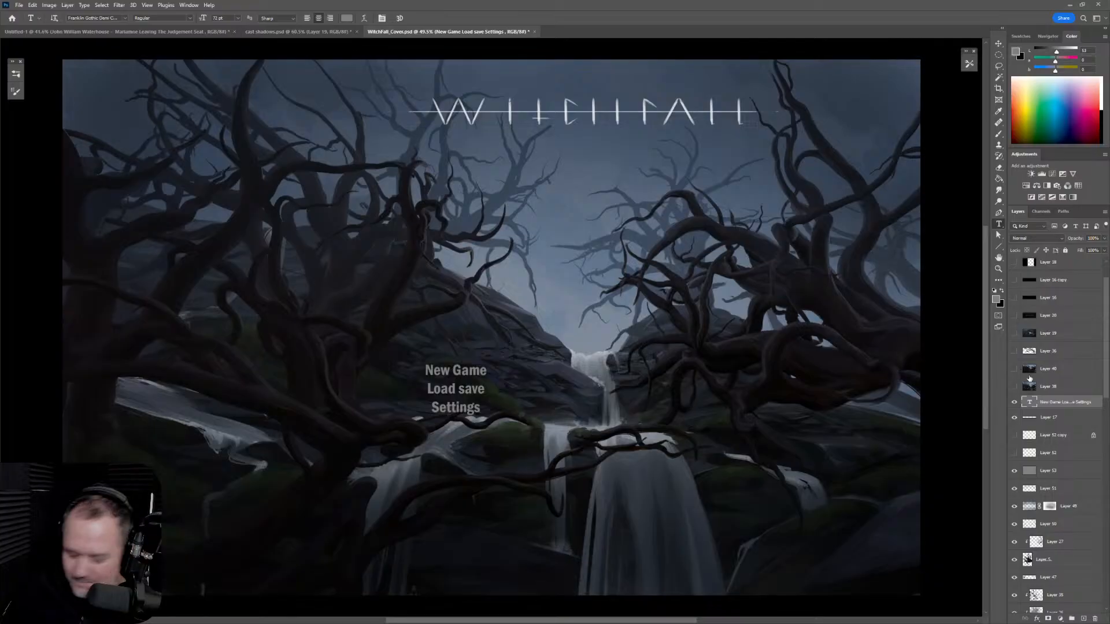
Step: Delete the menu text layer and add a new empty layer low in the layer stack, behind the trees
left_click(1095, 619)
left_click(527, 229)
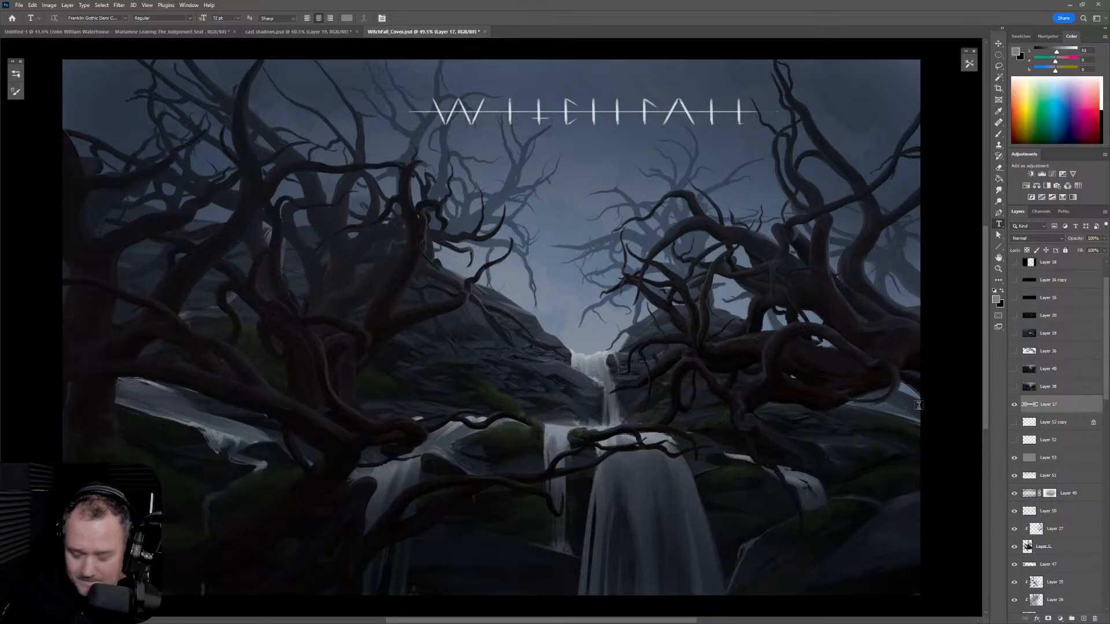
left_click_drag(1104, 400, 1104, 612)
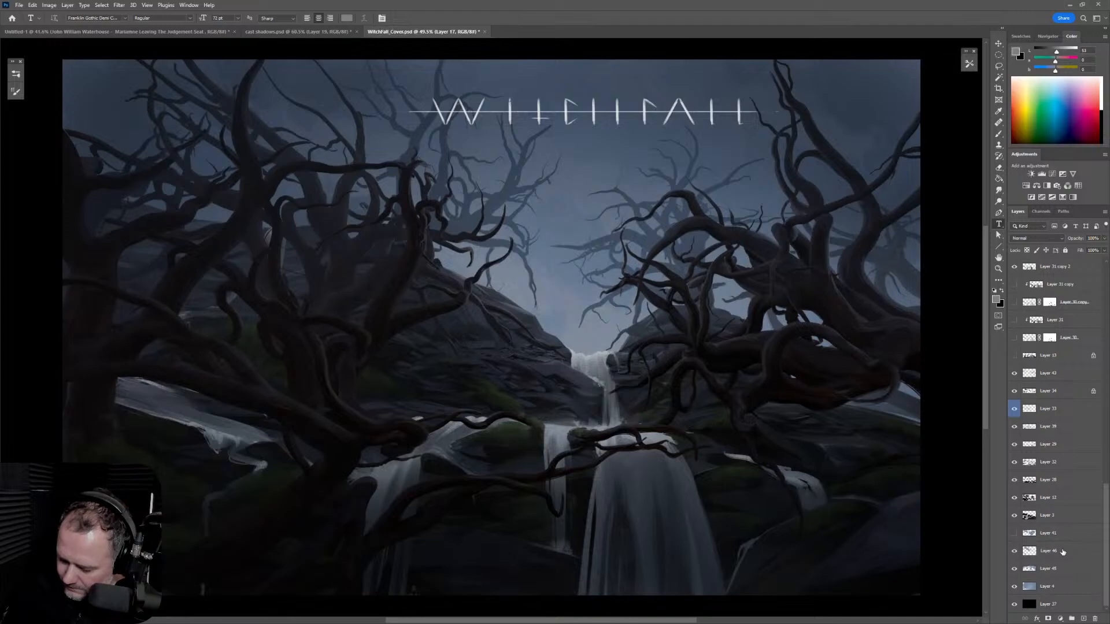
left_click(1065, 556)
left_click(1082, 618)
Step: Paint a thin diagonal shooting-star streak down the central sky with a very small Solid brush in the title's pale grey
key("z")
left_click_drag(636, 141, 639, 140)
key("b")
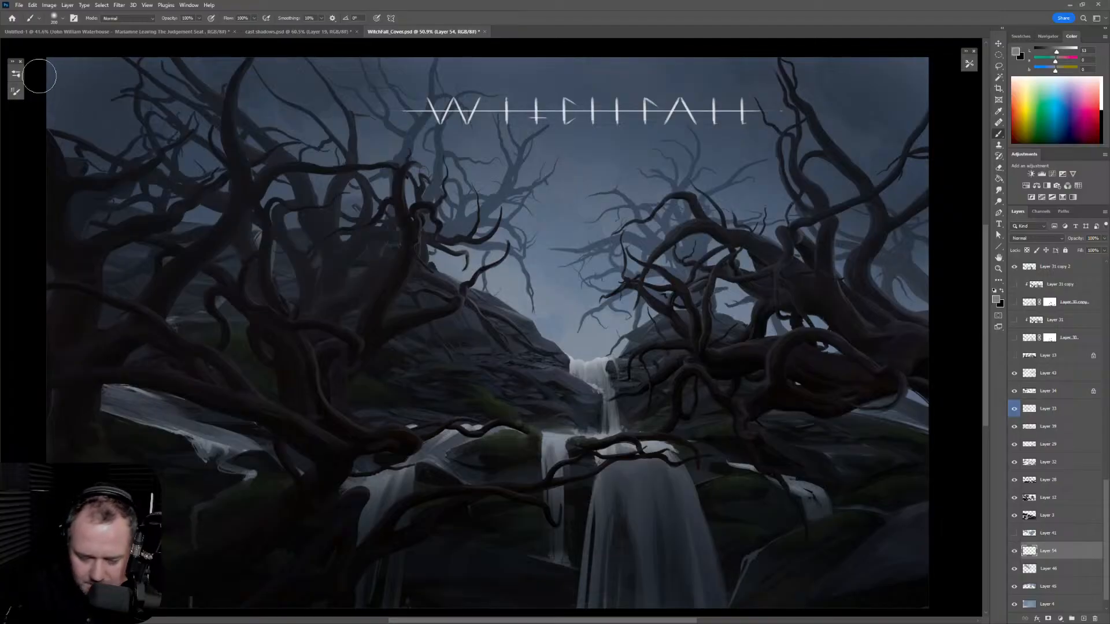
left_click(16, 74)
left_click(72, 234)
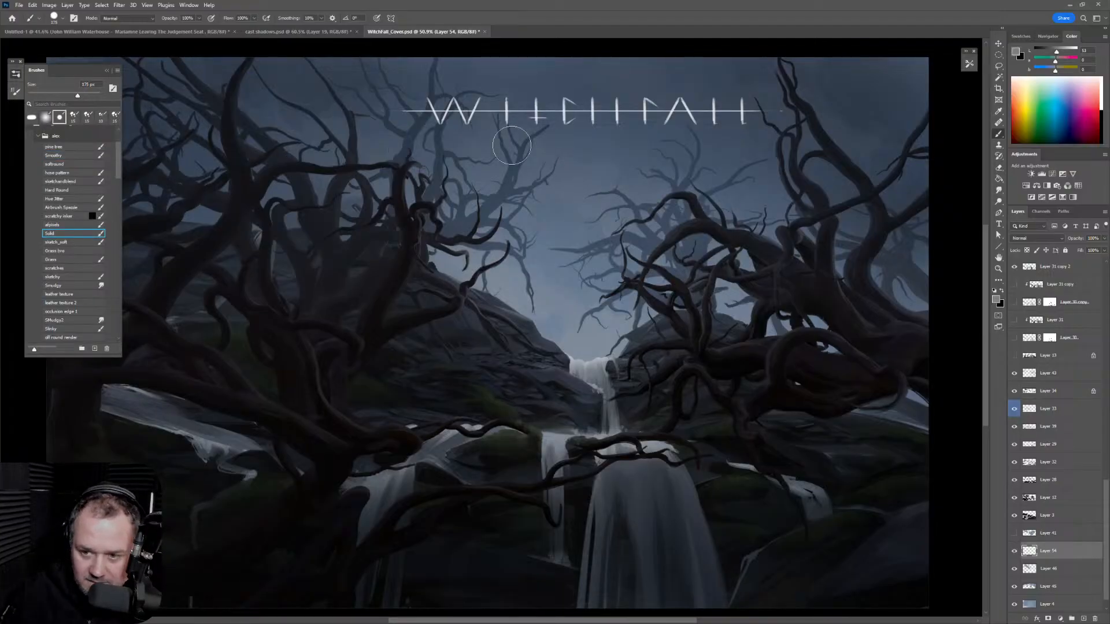
key("bracketleft")
key("bracketleft")
key("bracketleft")
key("bracketleft")
key("bracketleft")
key("bracketleft")
key("bracketleft")
left_click(646, 115, "alt")
key("bracketleft")
key("bracketleft")
key("bracketleft")
key("bracketleft")
key("bracketleft")
key("bracketleft")
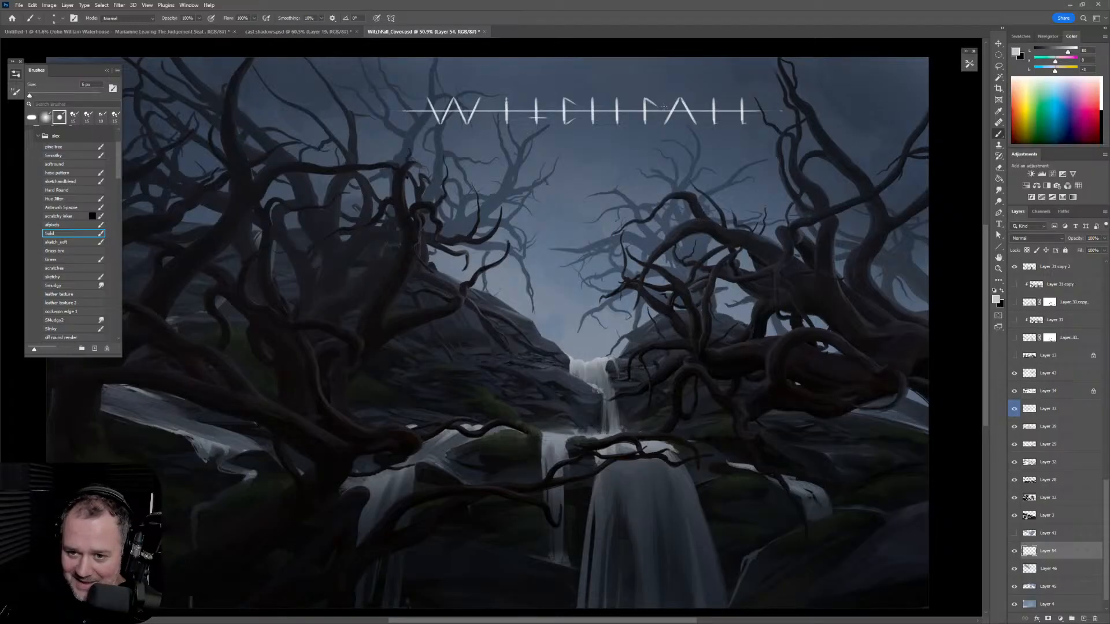
left_click_drag(658, 86, 550, 326)
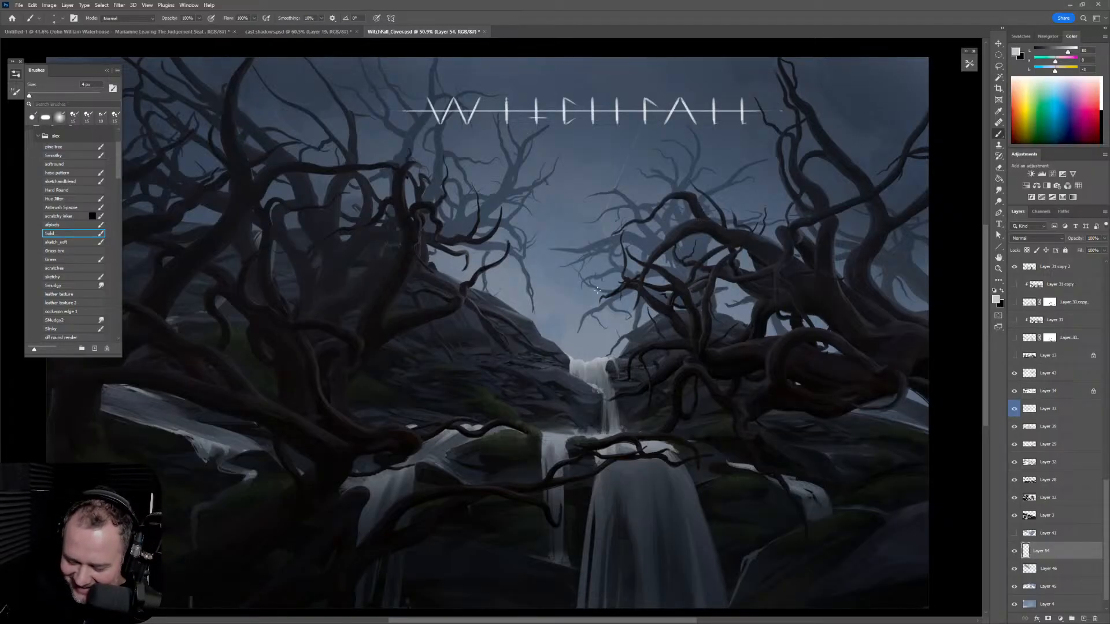
key("ctrl+z")
left_click_drag(646, 72, 563, 322)
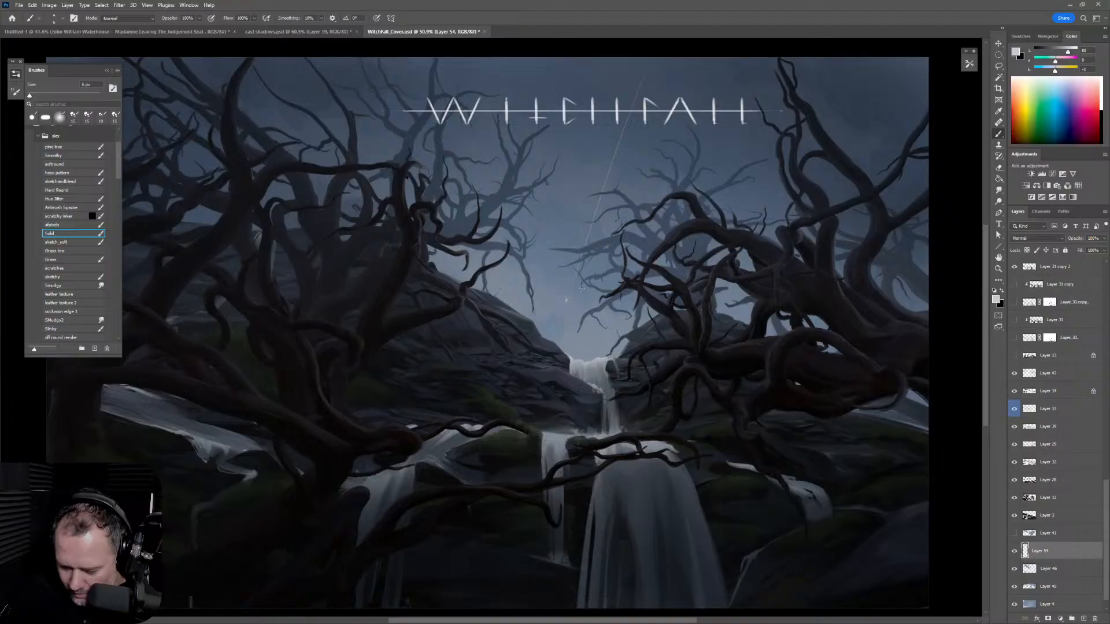
Step: Fade the upper trail of the shooting star with a soft Eraser, leaving its lower end brightest
scroll(581, 286, "up", 5)
key("e")
key("bracketleft")
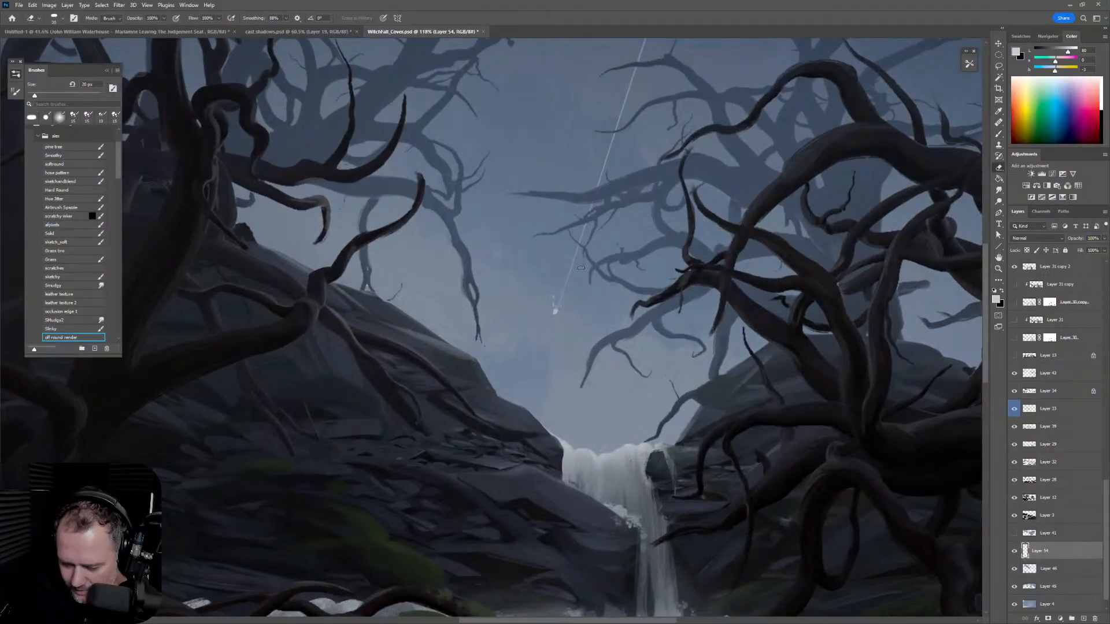
scroll(647, 110, "up", 4)
key("bracketright")
scroll(636, 150, "up", 2)
key("bracketright")
key("bracketright")
key("bracketright")
key("bracketright")
left_click_drag(629, 83, 609, 179)
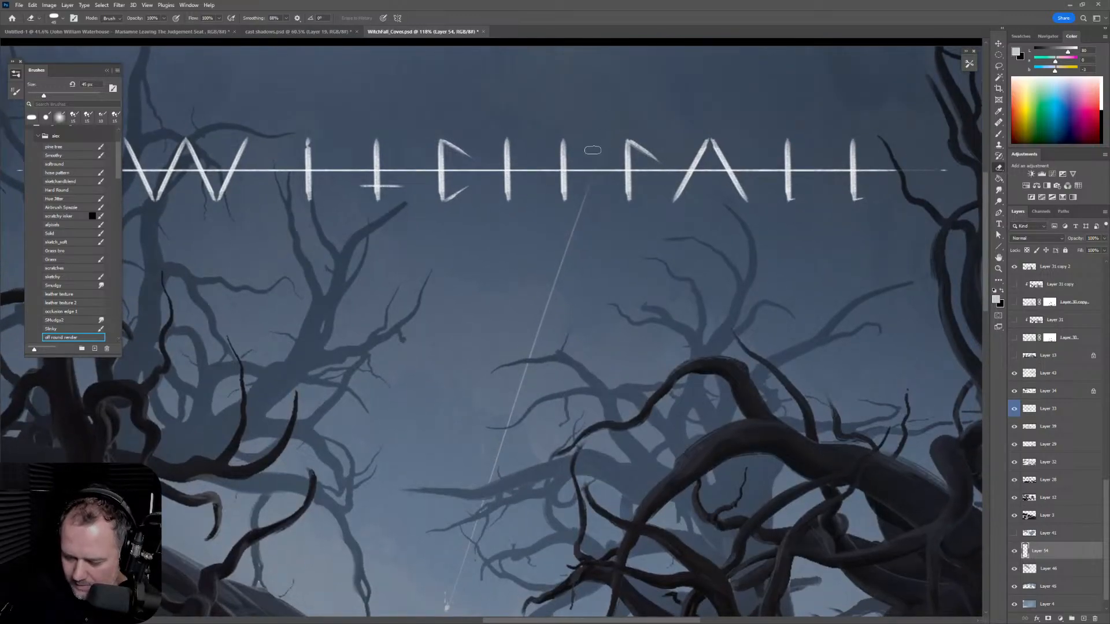
key("bracketright")
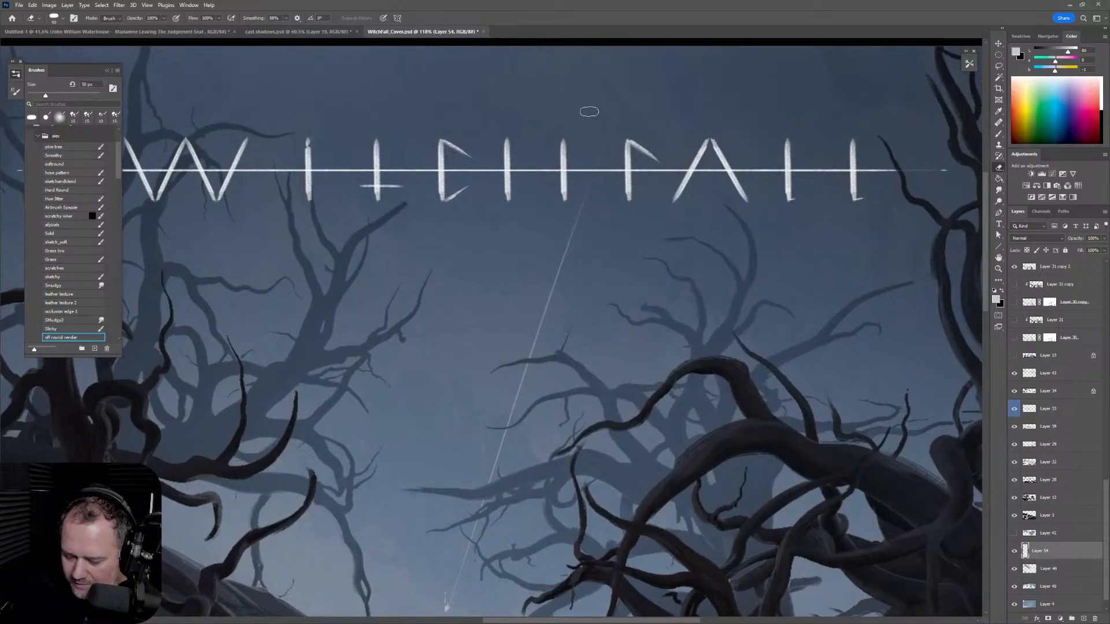
left_click_drag(571, 237, 545, 315)
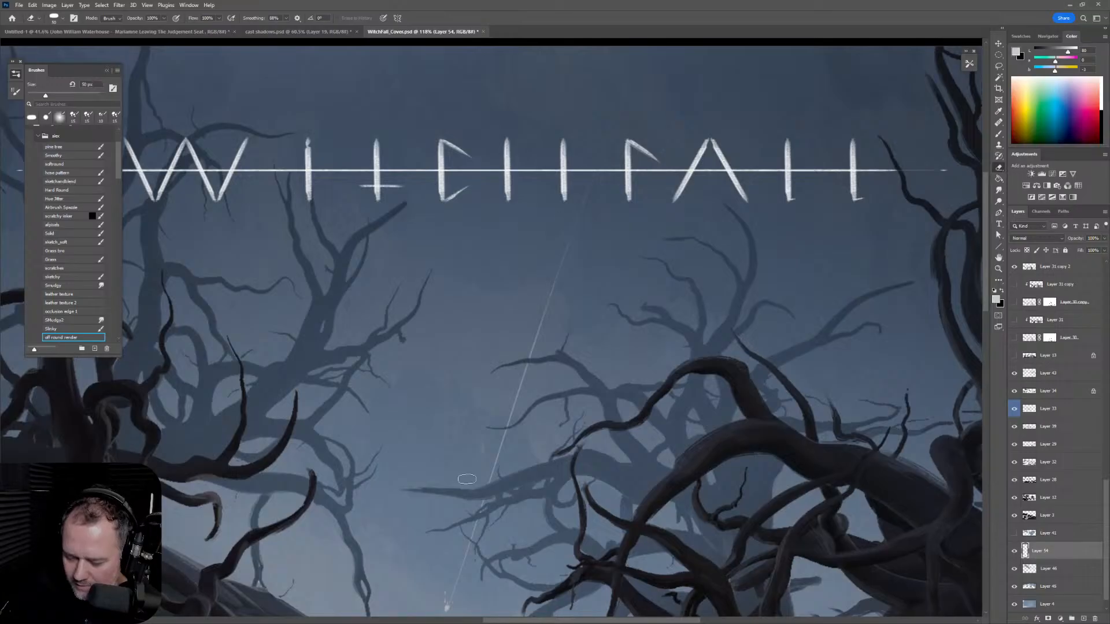
mouse_move(575, 407)
left_mouse_down()
mouse_move(650, 181)
mouse_move(586, 266)
mouse_move(631, 209)
left_mouse_up()
key("z")
key("e")
left_click_drag(663, 163, 621, 282)
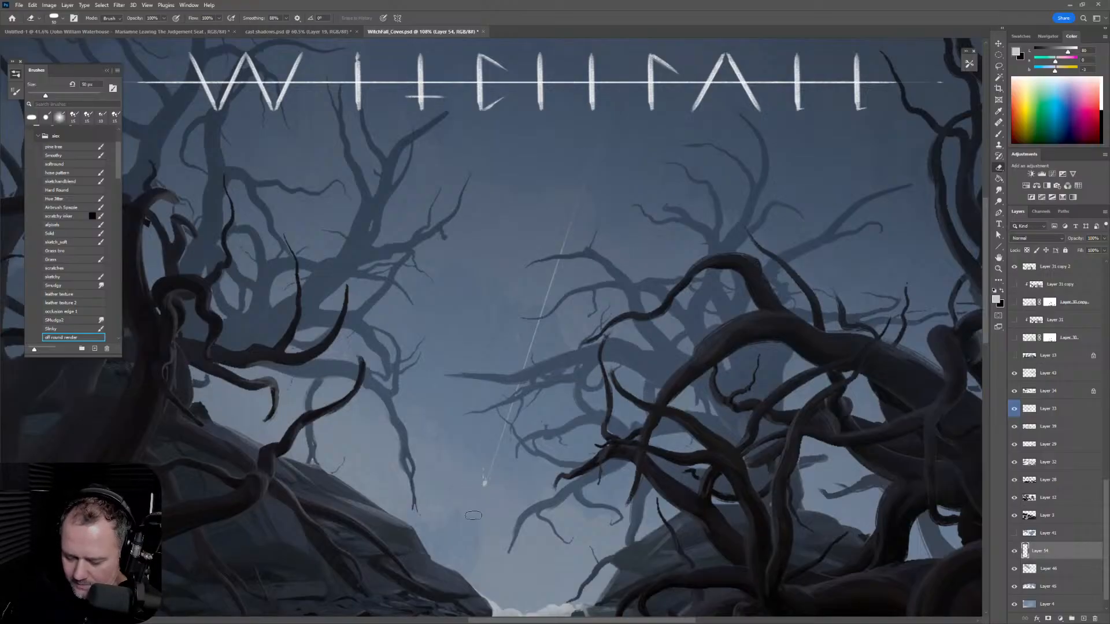
Step: Save the painting and collapse the brush list
scroll(473, 514, "down", 4)
left_click_drag(639, 503, 658, 342)
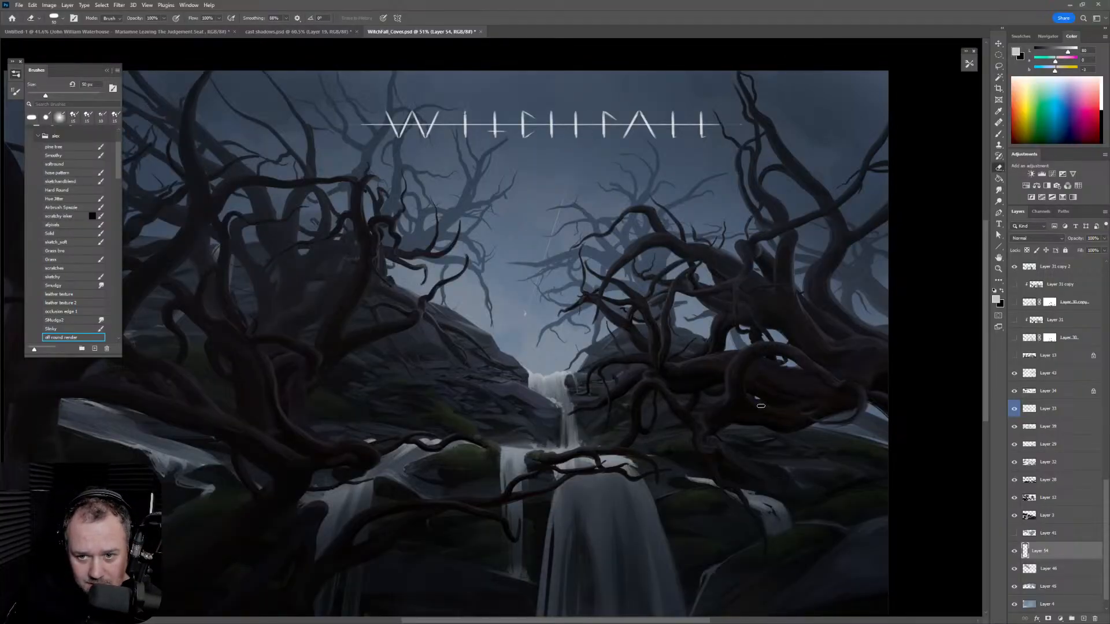
scroll(751, 428, "up", 2)
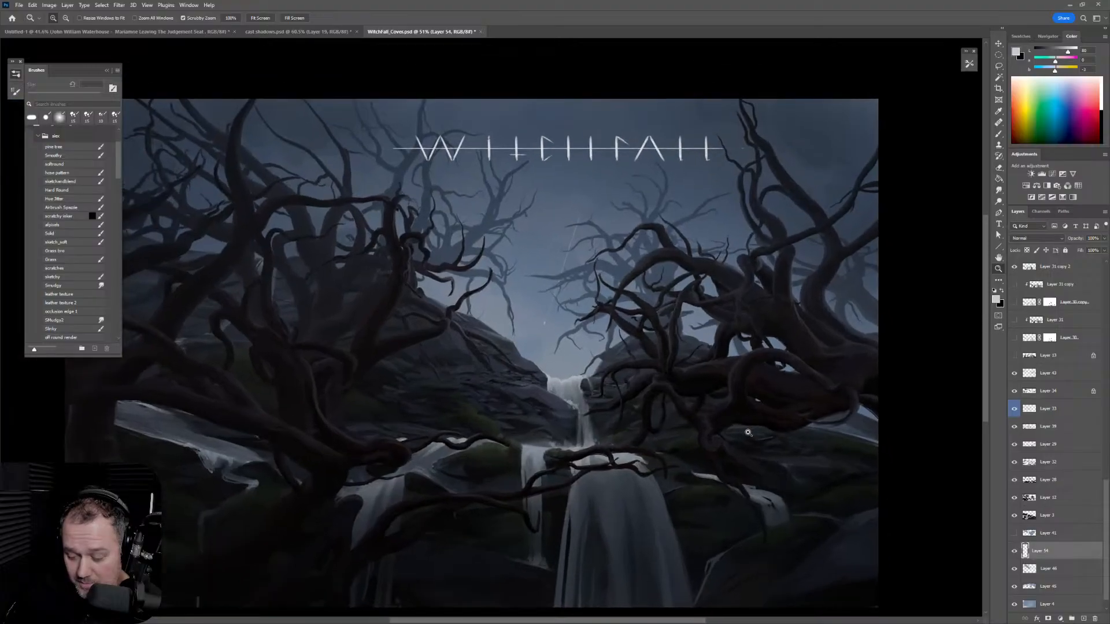
scroll(746, 457, "down", 3)
left_click_drag(743, 472, 770, 465)
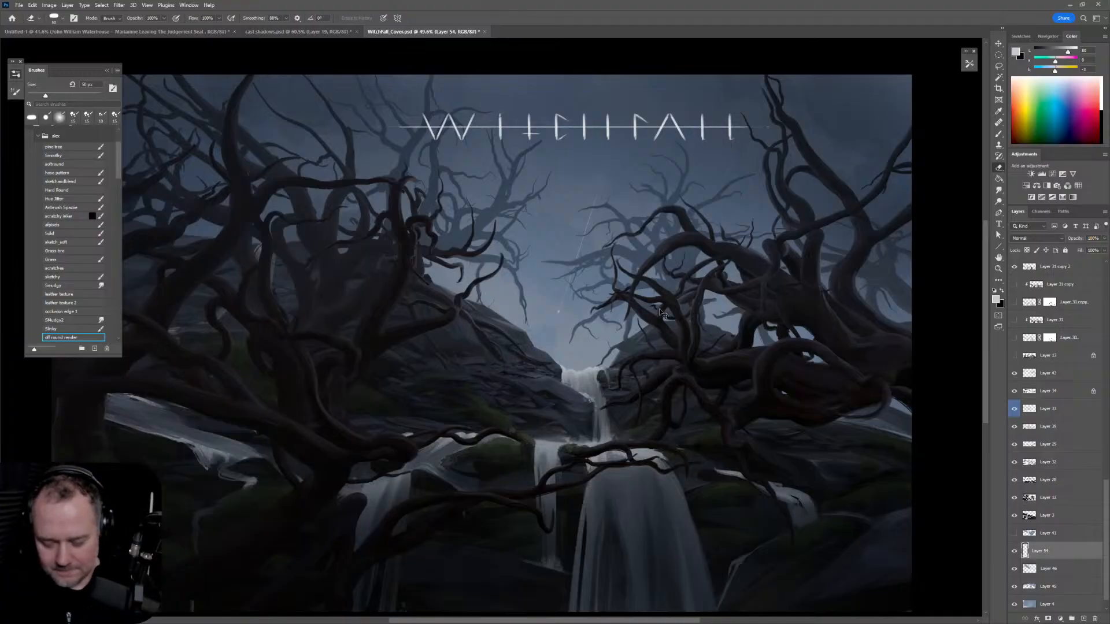
key("ctrl+s")
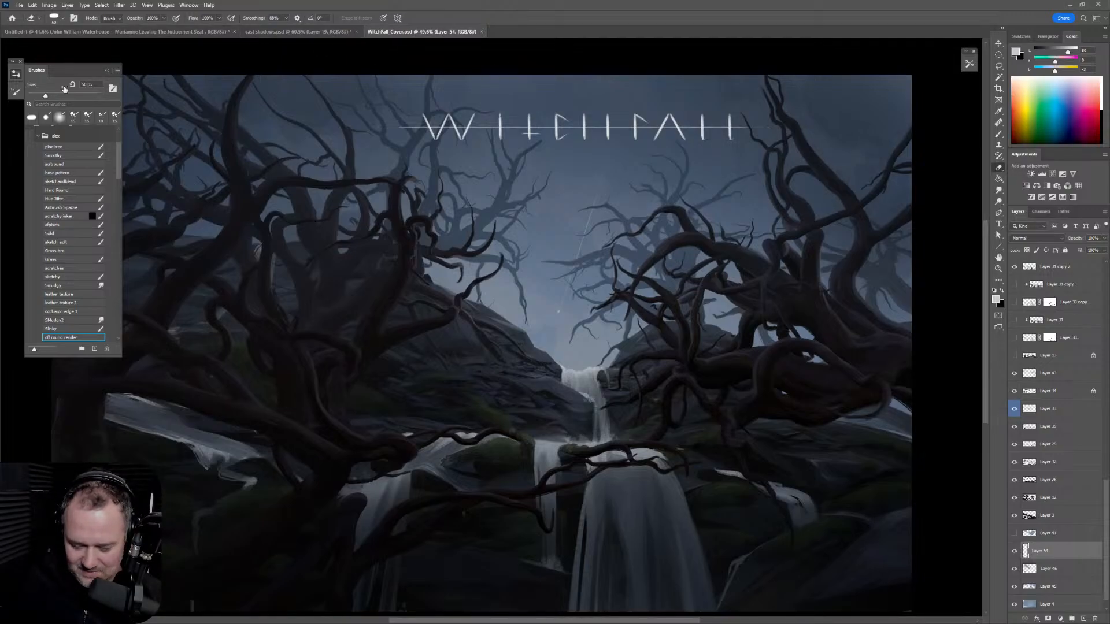
left_click(15, 76)
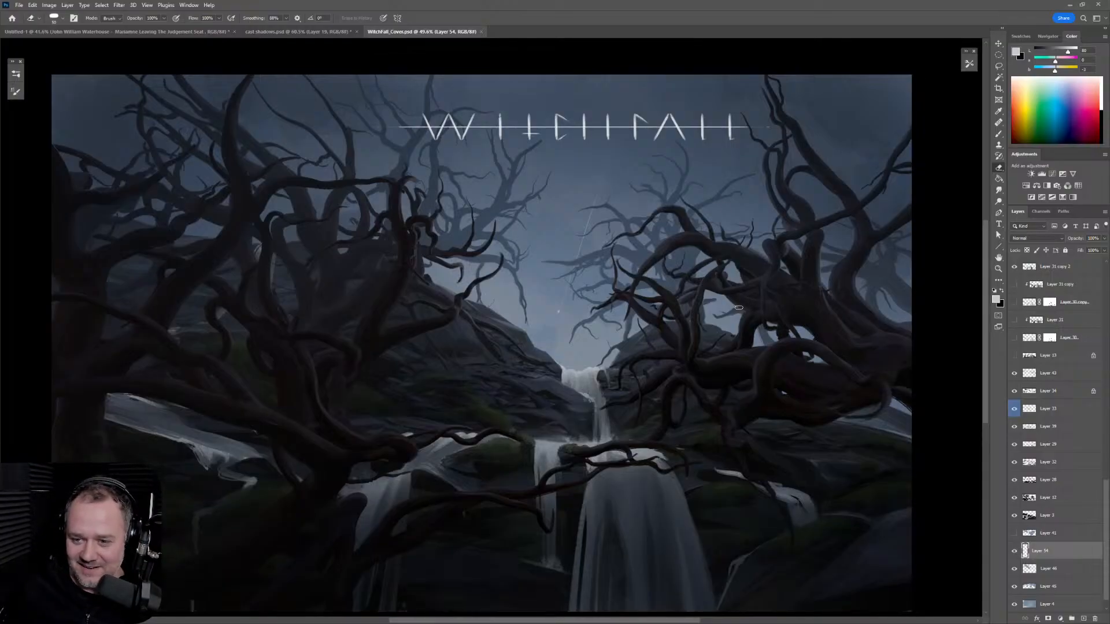
Step: Examine the whole painting in full-screen view, both normal and mirrored, and return to the standard workspace view
key("z")
left_click_drag(772, 279, 761, 289)
key("space")
left_click_drag(739, 333, 782, 304)
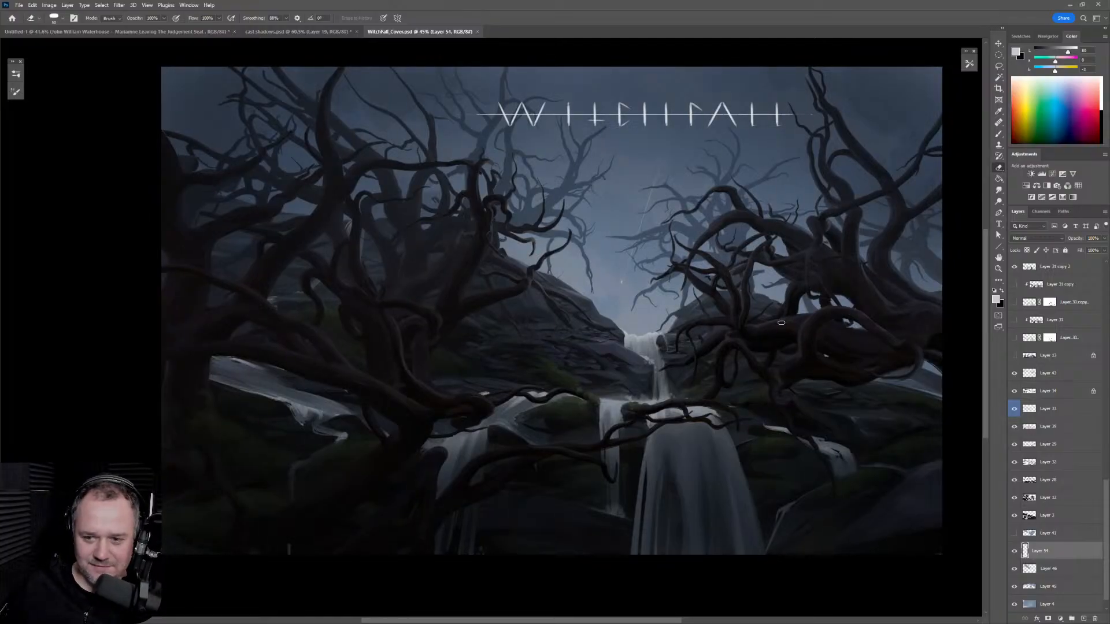
key("f")
key("f")
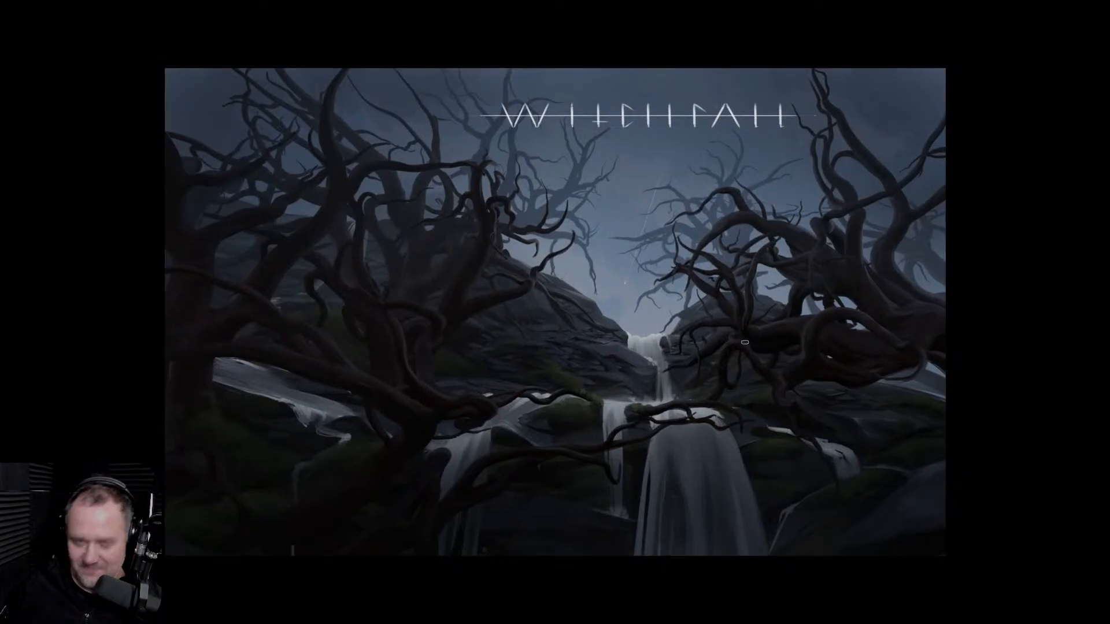
mouse_move(727, 363)
left_mouse_down()
mouse_move(789, 370)
mouse_move(803, 358)
left_mouse_up()
scroll(780, 353, "up", 1)
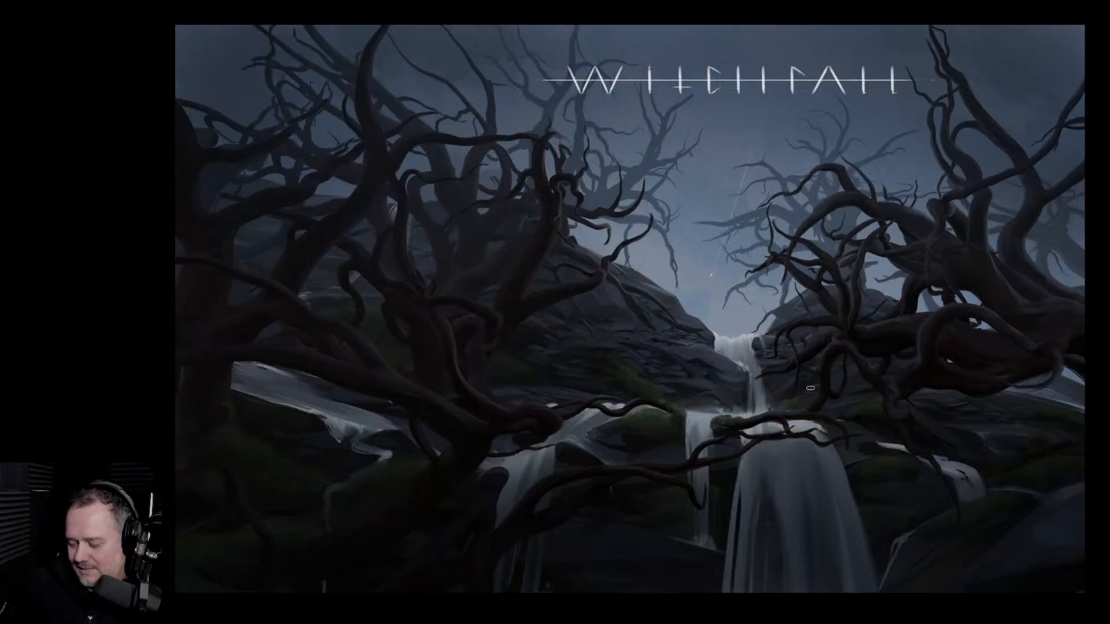
key("m")
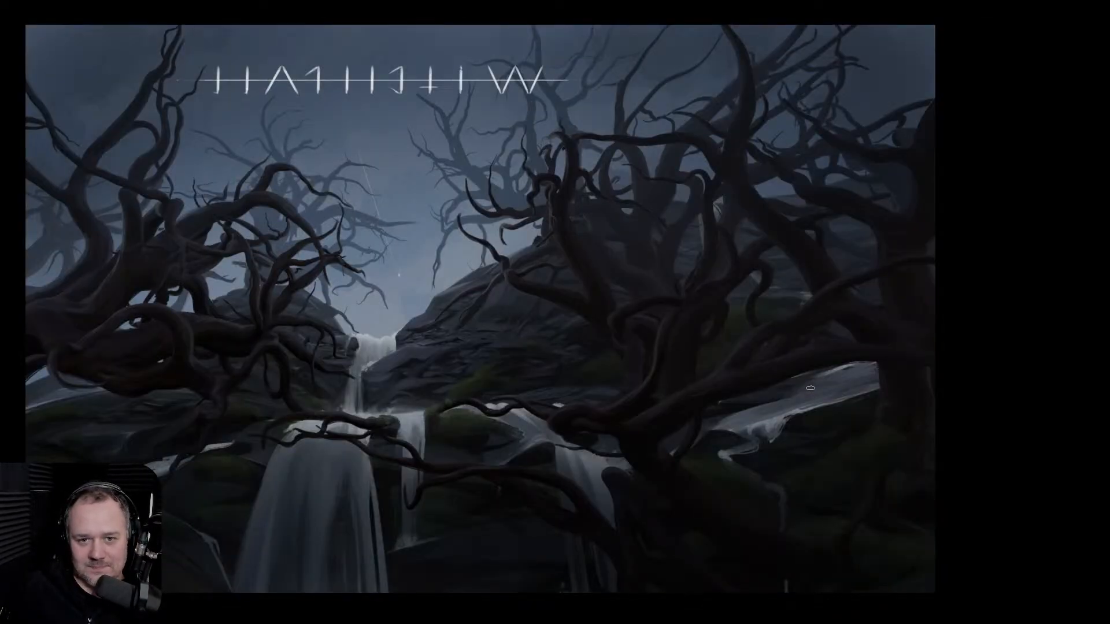
key("m")
key("f")
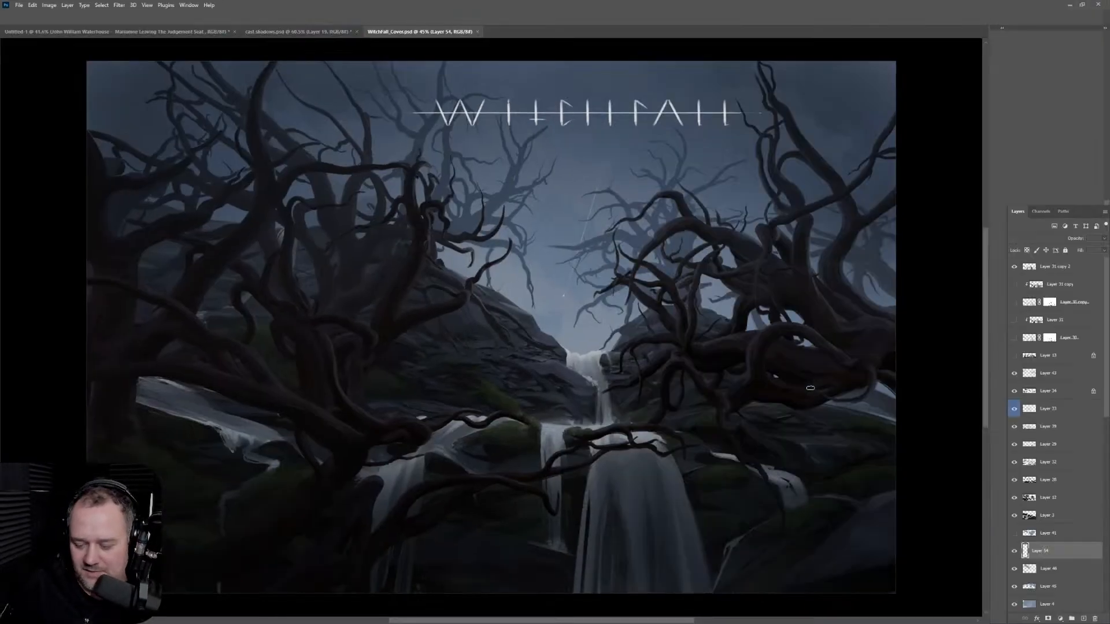
key("z")
left_click_drag(824, 338, 782, 365)
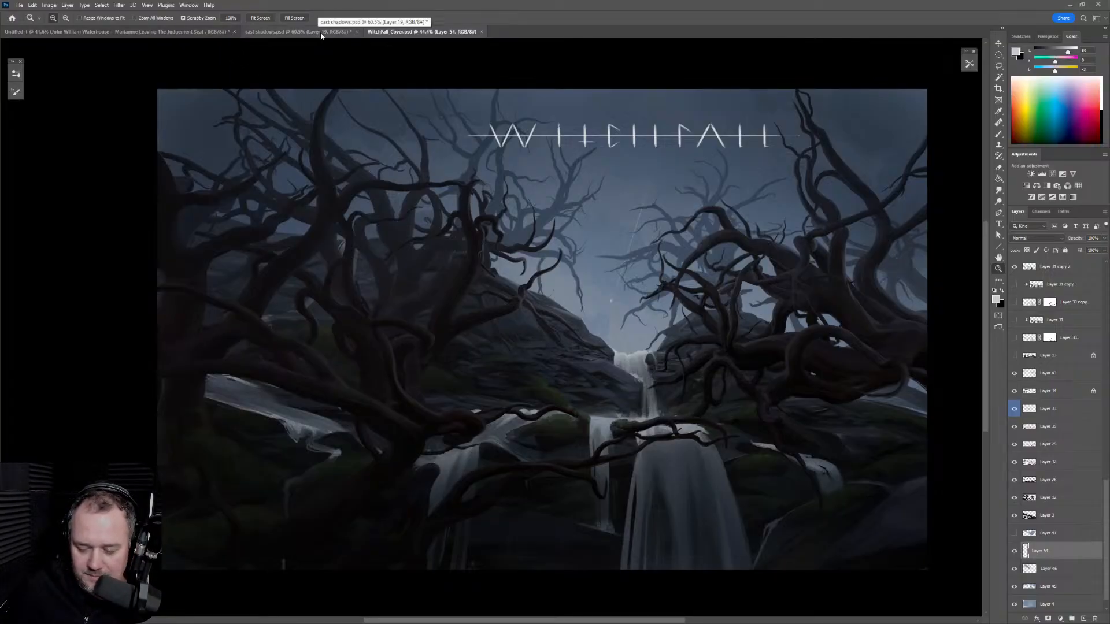
Step: Review the John William Waterhouse reference painting and the cast shadows.psd spheres, and return to the Witchfall painting
left_click(146, 33)
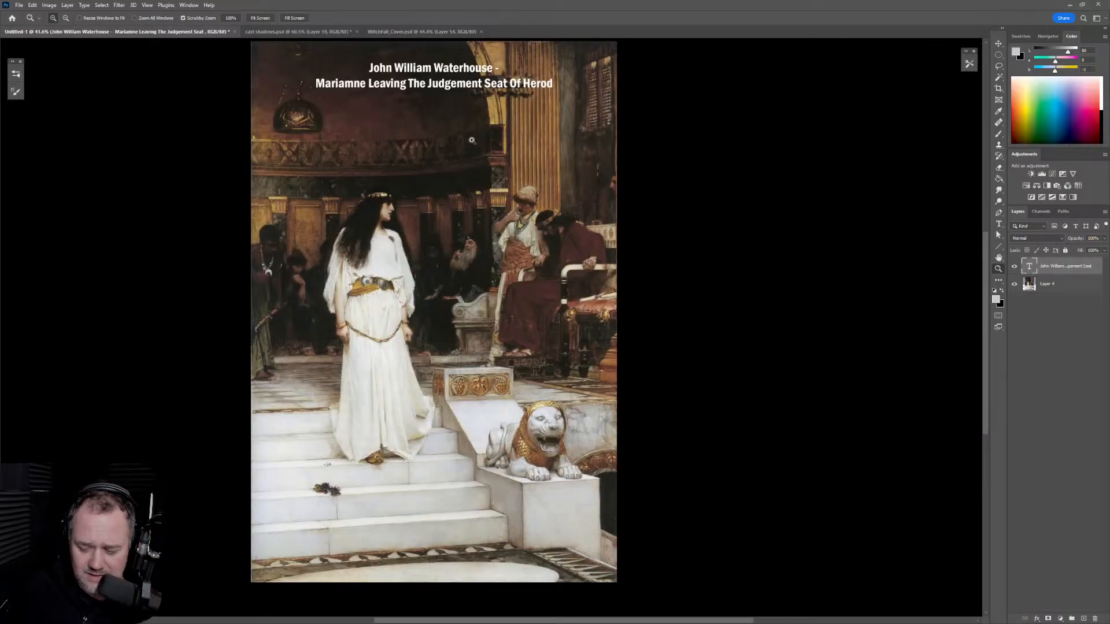
key("b")
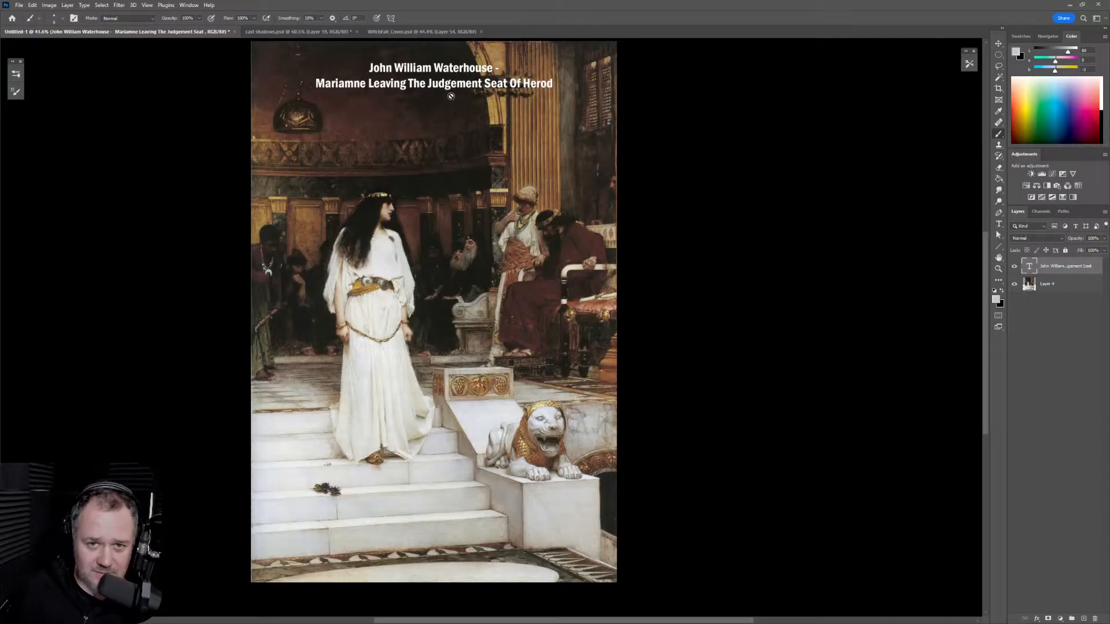
left_click(257, 32)
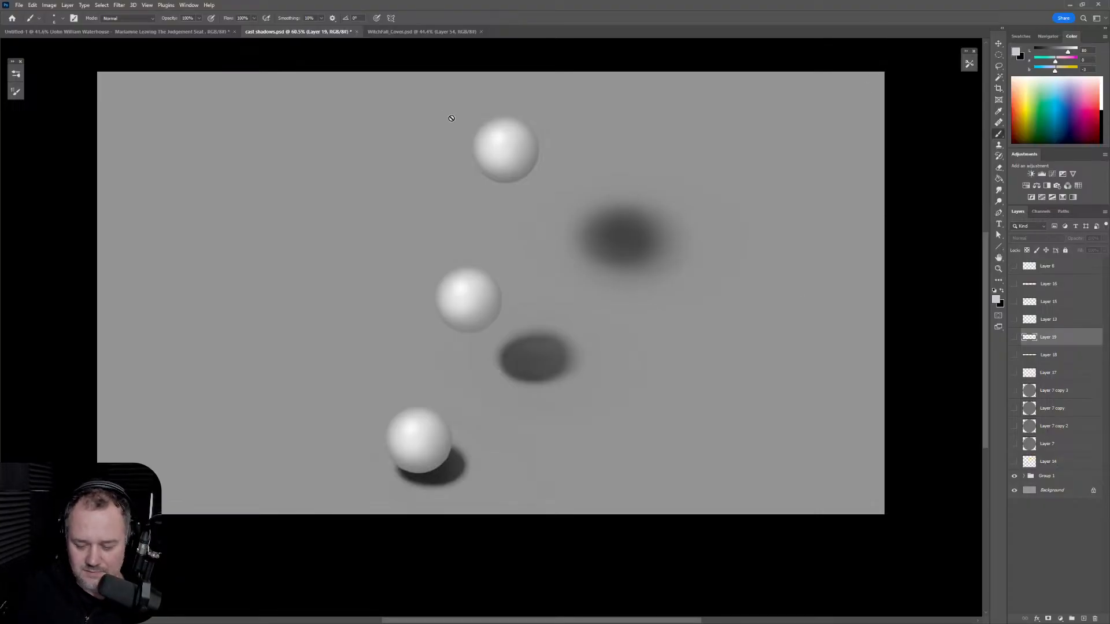
left_click(410, 32)
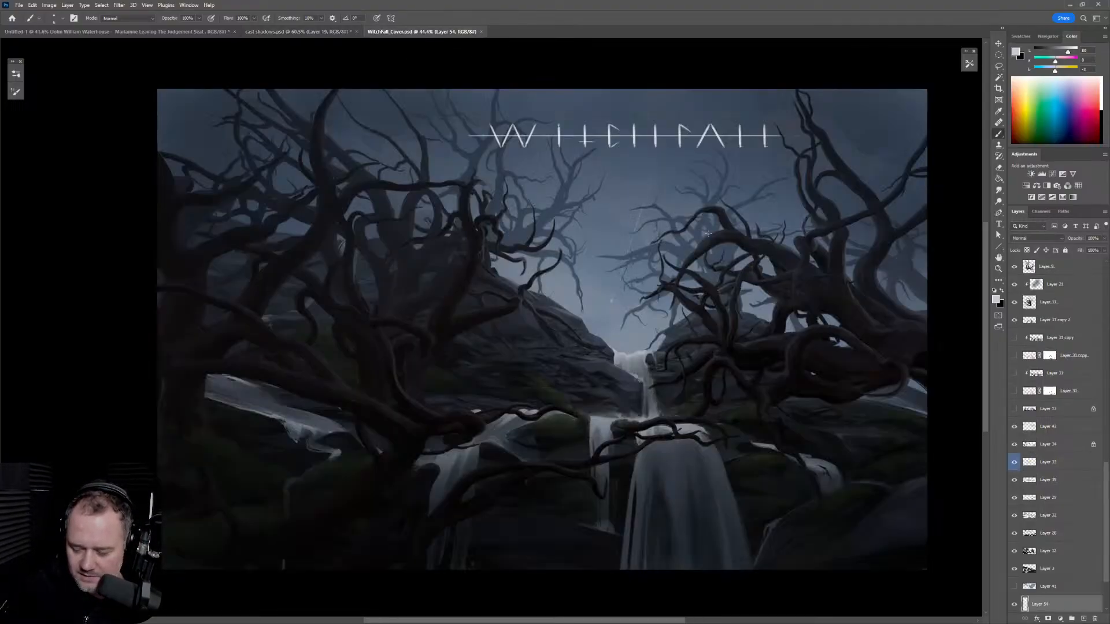
Step: Compare the current painting with the earlier versions on Layer 38 and Layer 40 by showing and hiding them repeatedly
scroll(1053, 371, "up", 10)
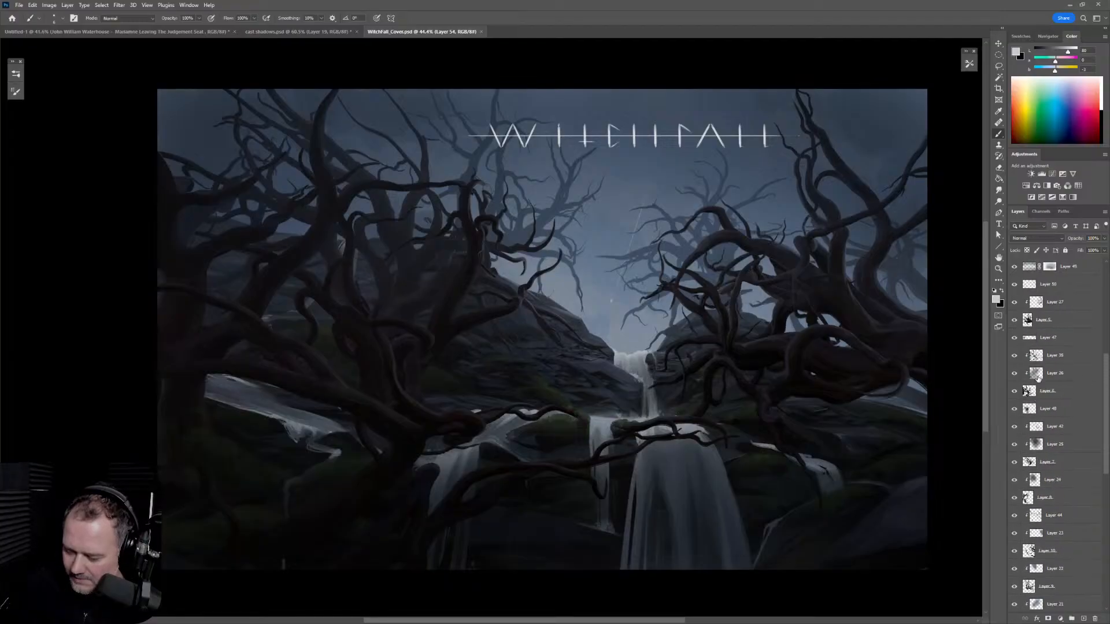
scroll(1060, 376, "up", 3)
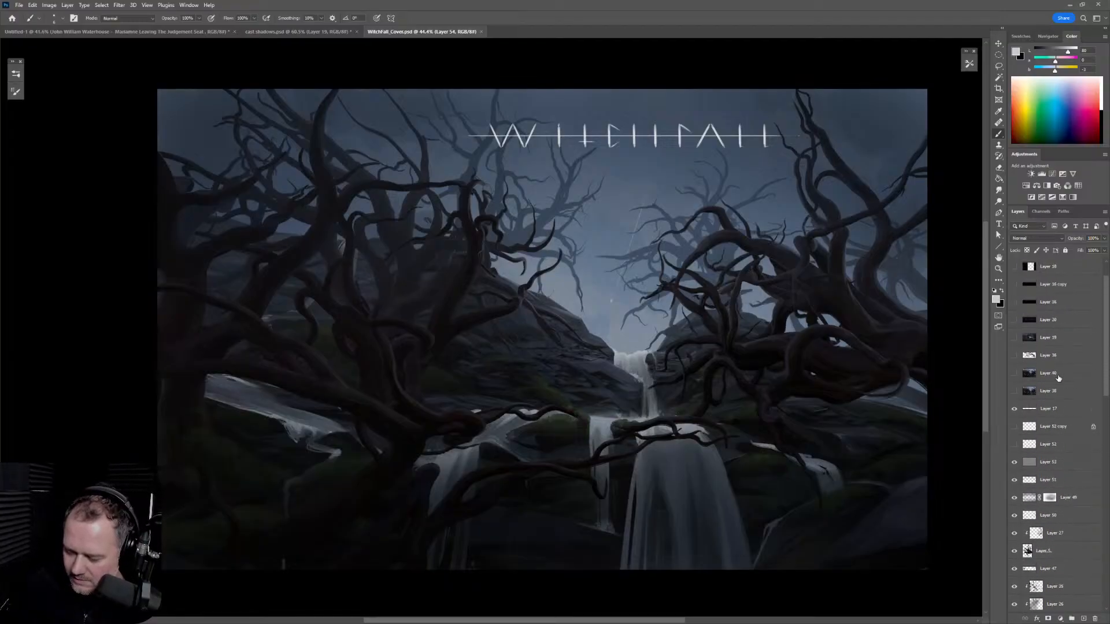
left_click(1015, 392)
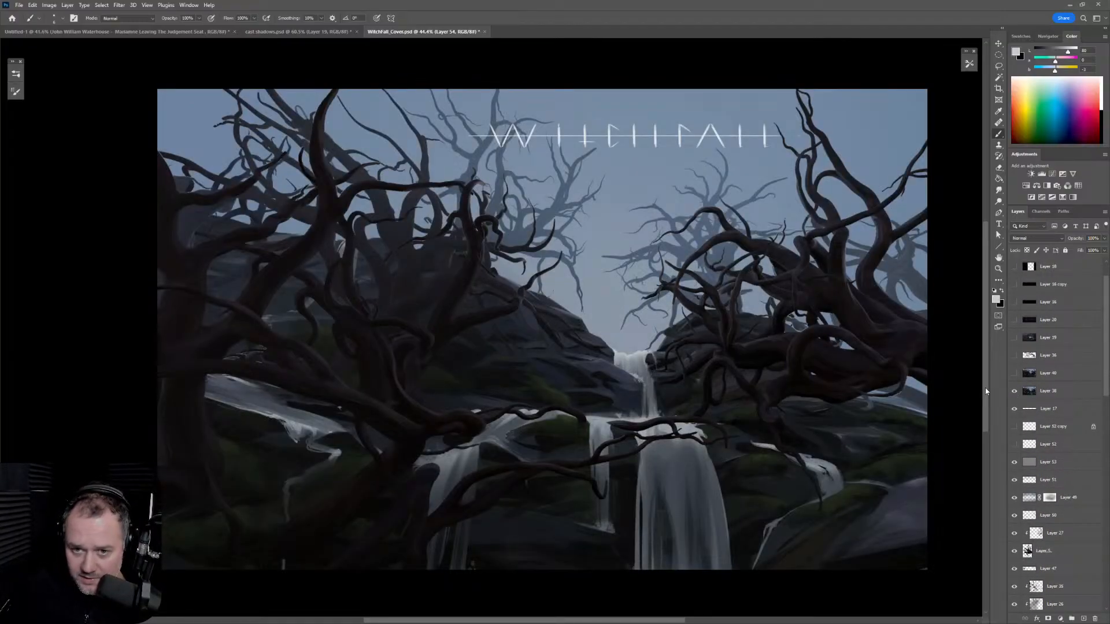
left_click(1015, 392)
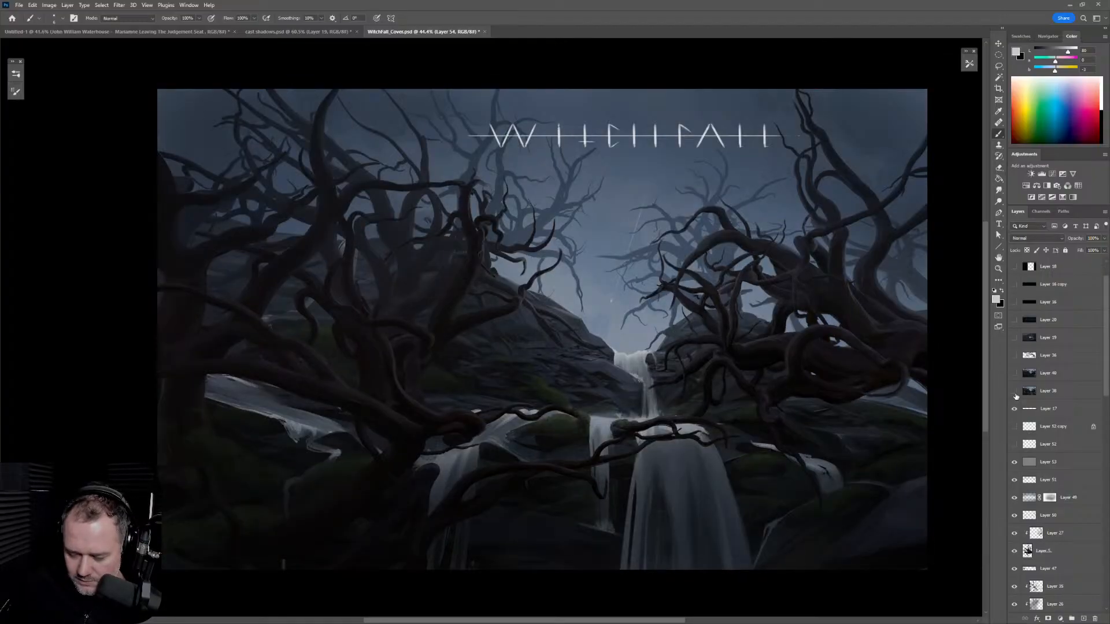
left_click(1015, 394)
left_click(1015, 394)
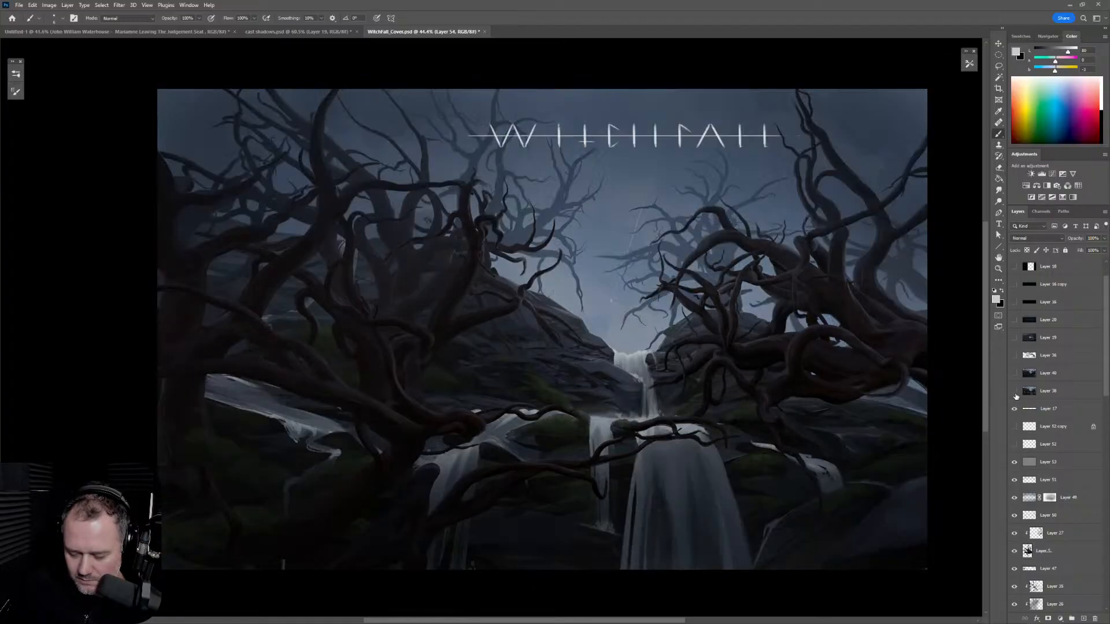
left_click(1015, 393)
left_click(1015, 393)
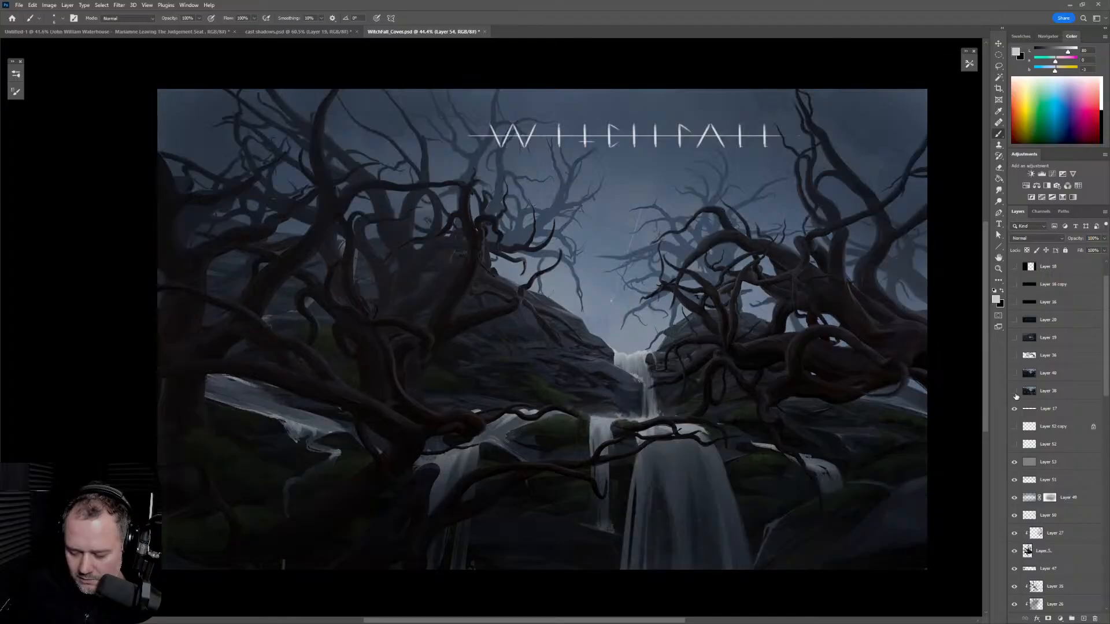
left_click(1015, 393)
left_click(1015, 393)
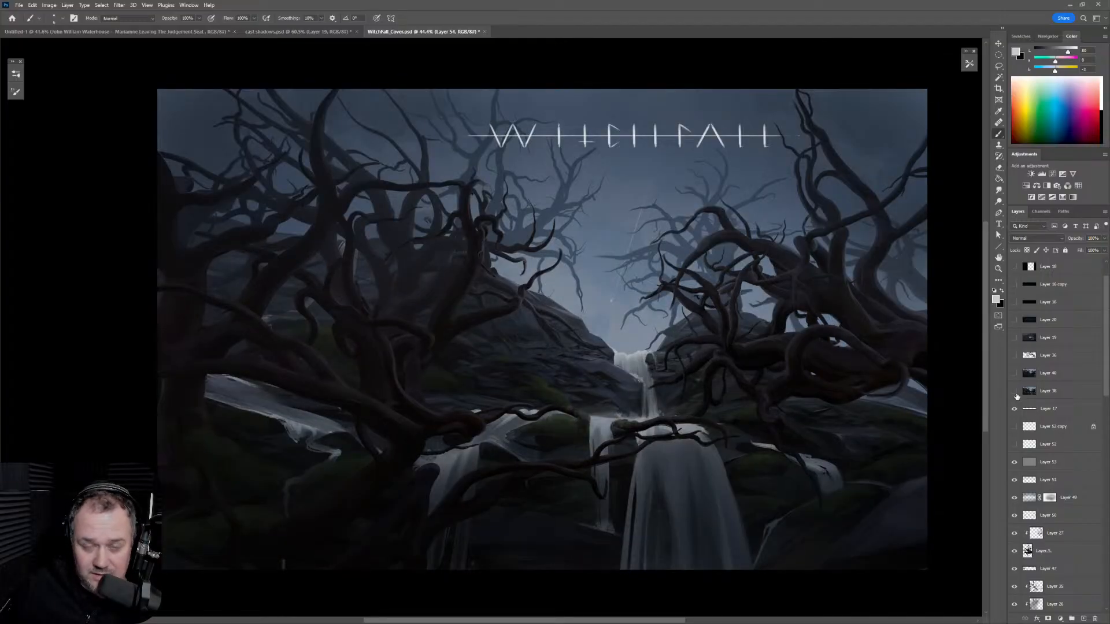
left_click(1015, 393)
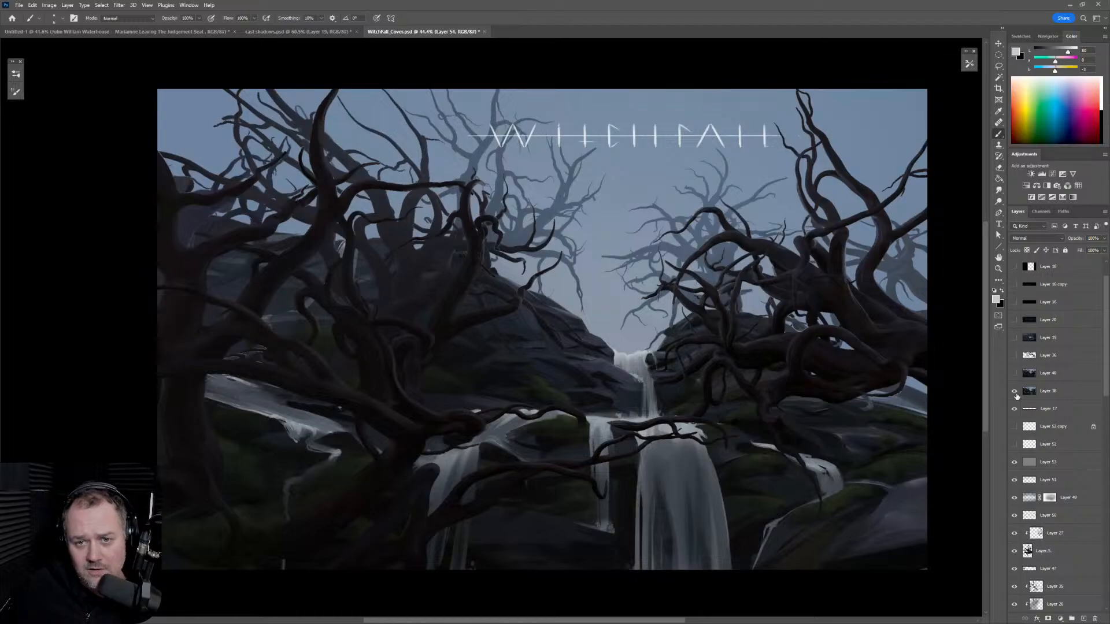
left_click(1015, 392)
left_click(1016, 393)
left_click(1016, 393)
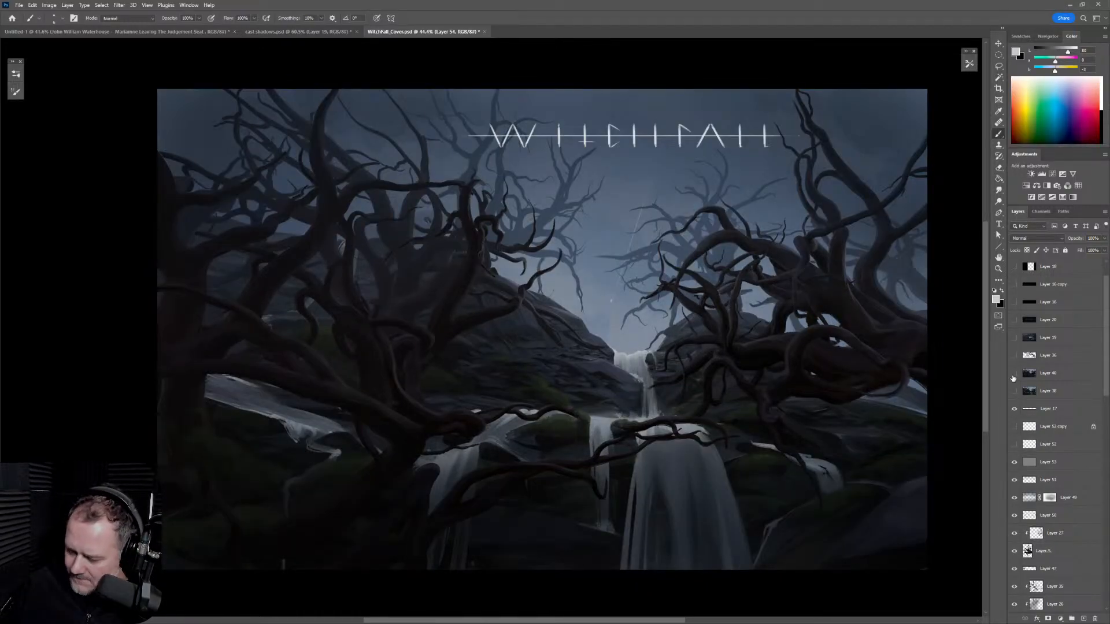
left_click(1014, 374)
left_click(1014, 374)
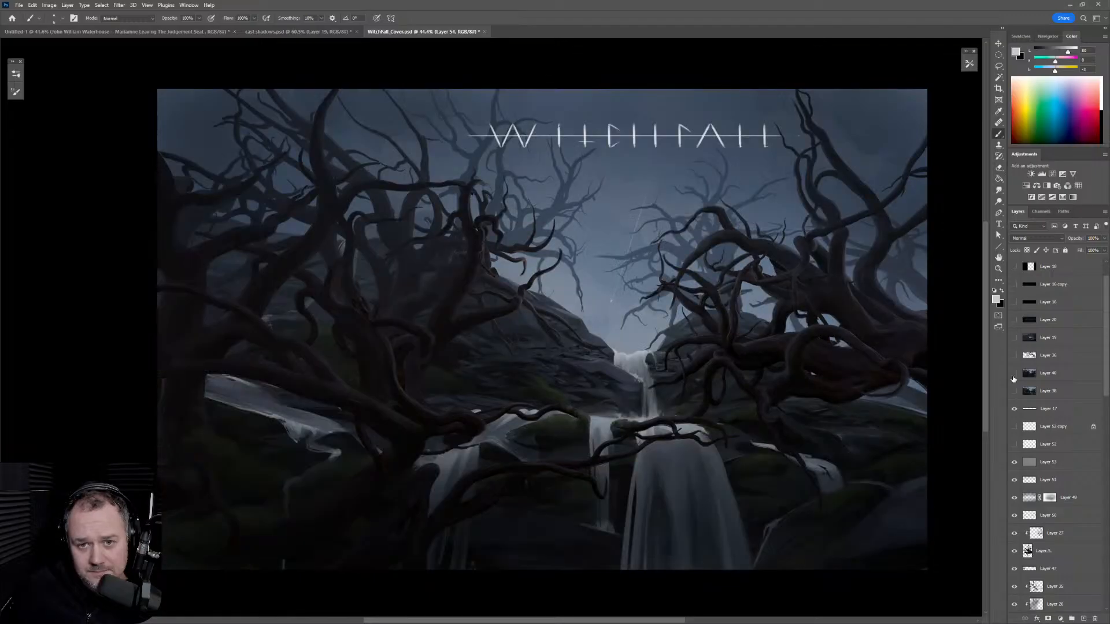